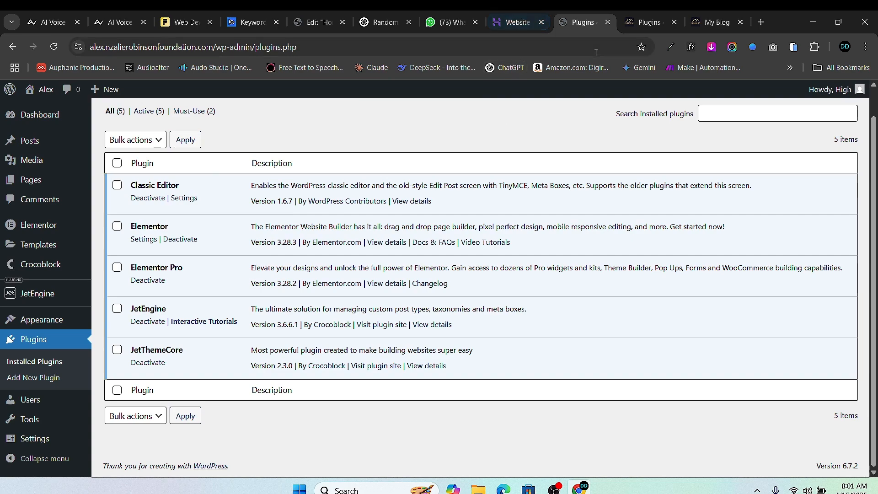
- Switch to the Big Bear Spa Suites home page tab and scroll through it, ending at the top
left_click(704, 22)
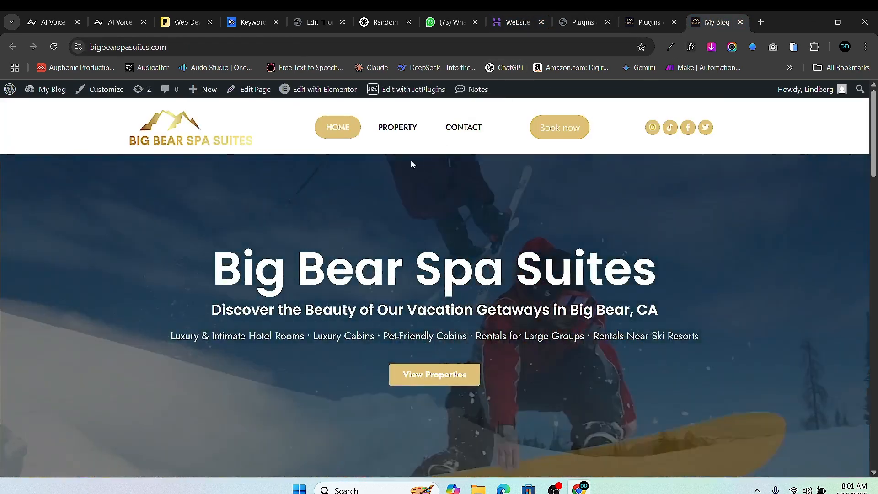
scroll(411, 163, "down", 5)
scroll(396, 176, "up", 5)
scroll(321, 176, "down", 10)
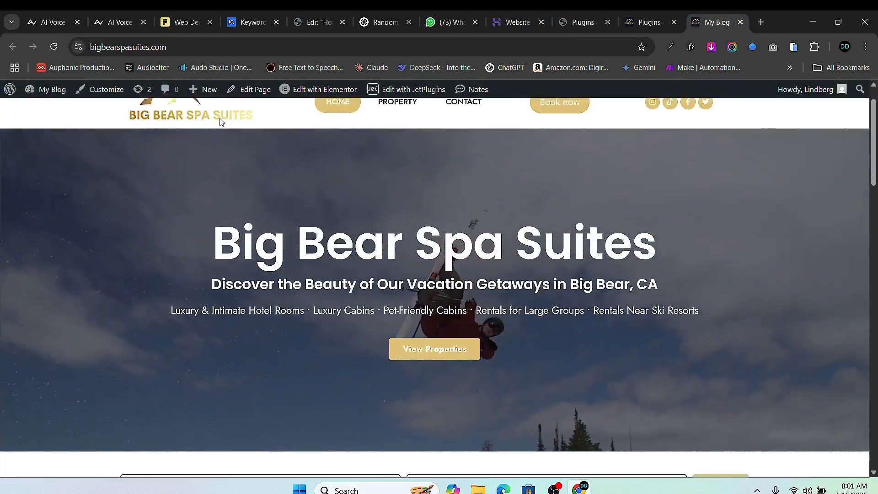
scroll(321, 176, "down", 15)
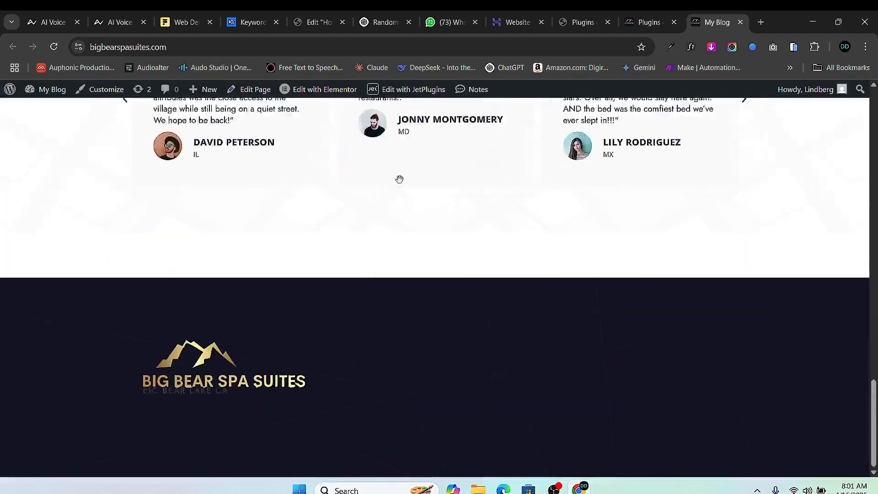
scroll(417, 168, "up", 9)
scroll(423, 180, "up", 15)
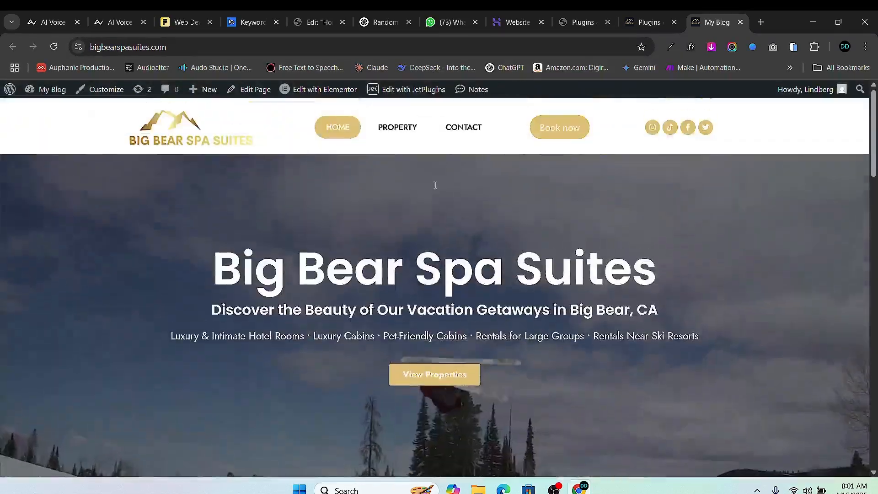
- Return to the Installed Plugins tab and scroll through all 15 listed plugins
left_click(651, 22)
scroll(166, 258, "up", 3)
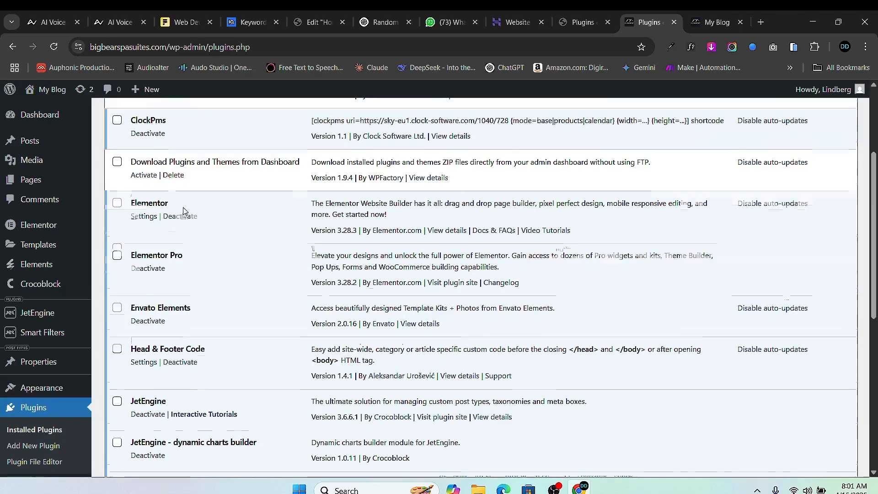
scroll(166, 259, "down", 1)
scroll(166, 259, "down", 2)
scroll(169, 178, "up", 2)
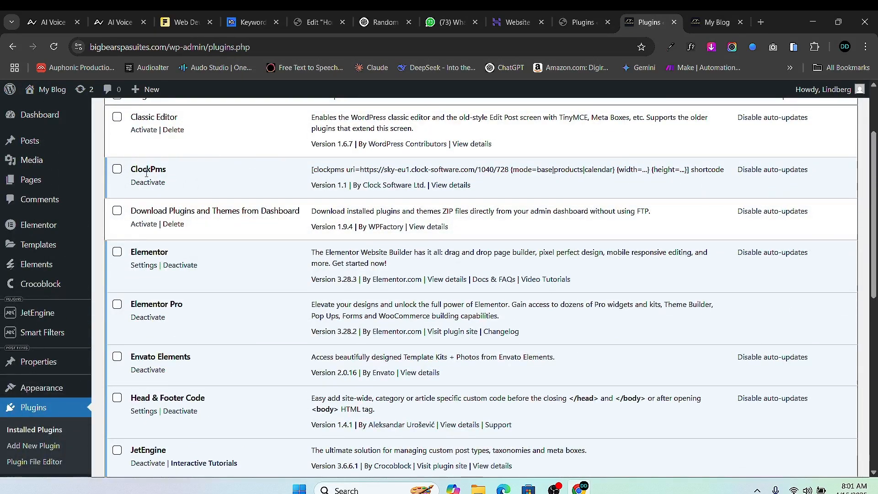
scroll(155, 178, "down", 3)
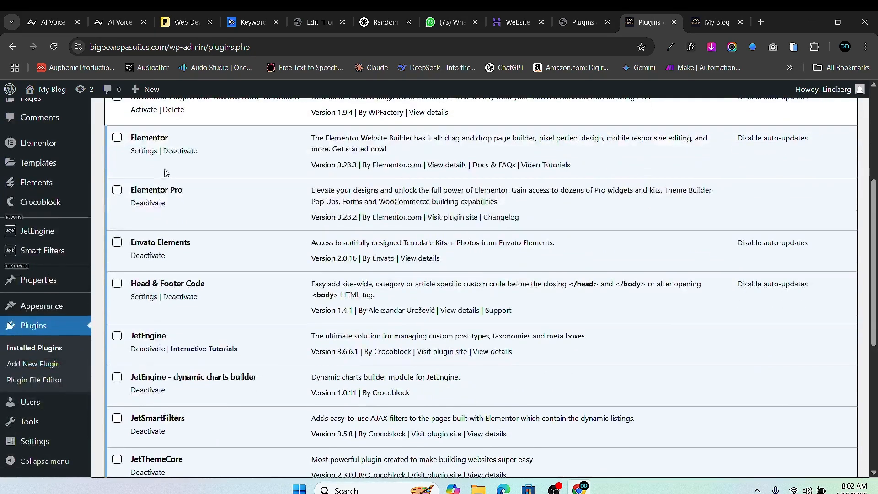
scroll(172, 214, "down", 1)
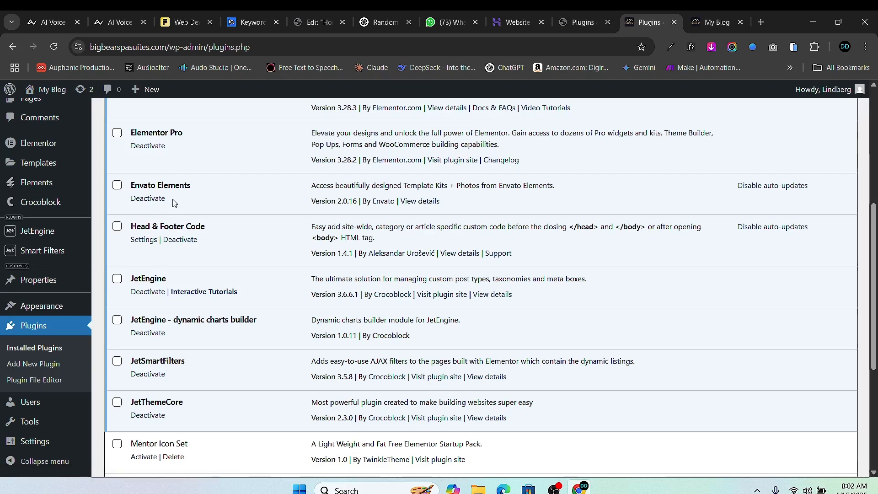
scroll(174, 274, "up", 1)
scroll(201, 298, "down", 3)
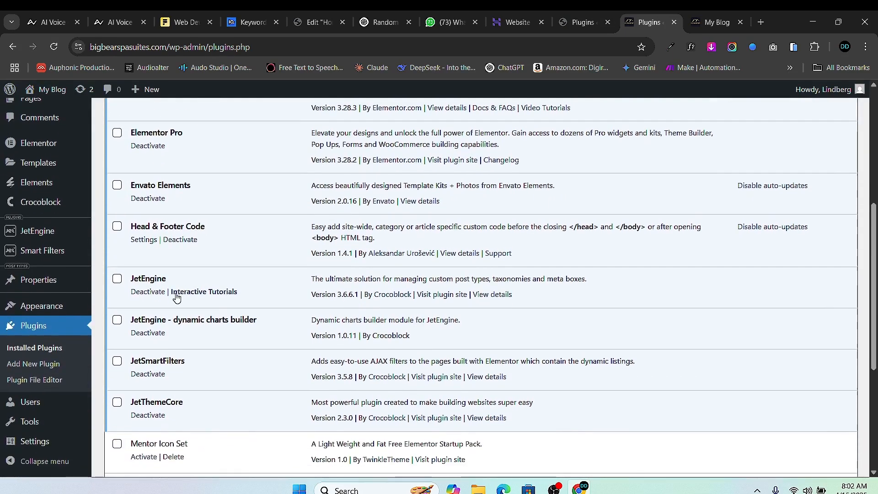
scroll(168, 281, "down", 1)
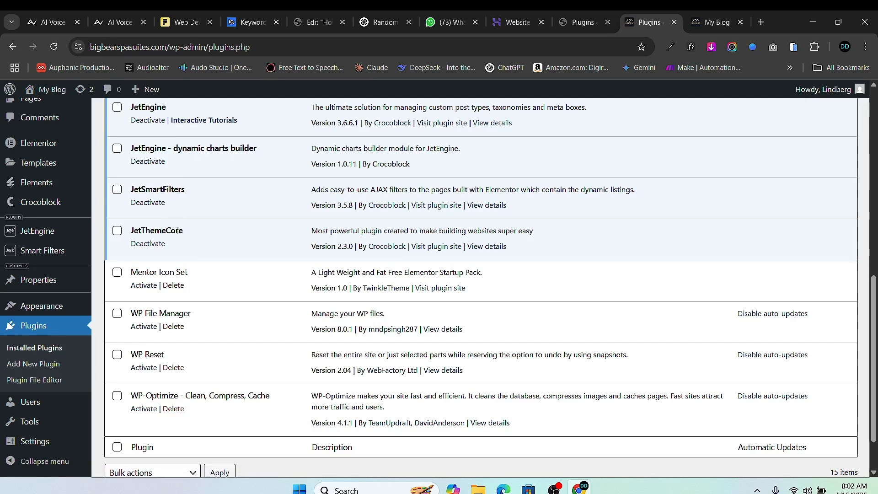
scroll(212, 290, "up", 8)
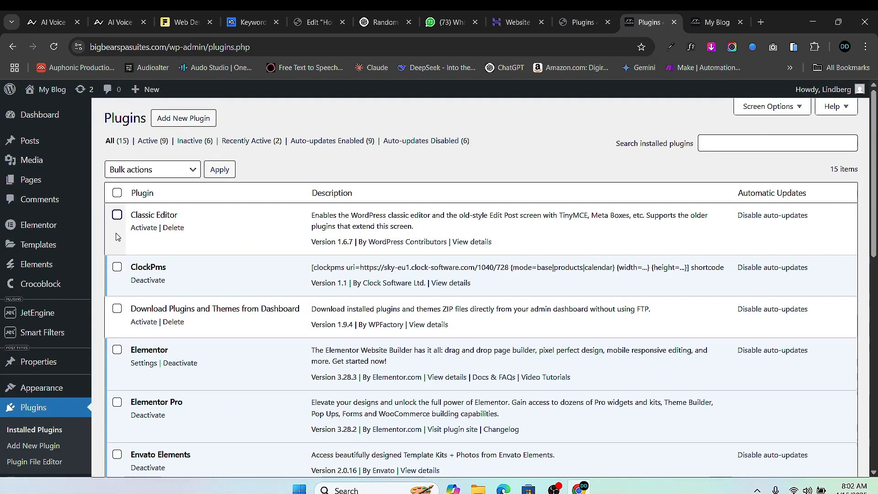
scroll(32, 256, "down", 2)
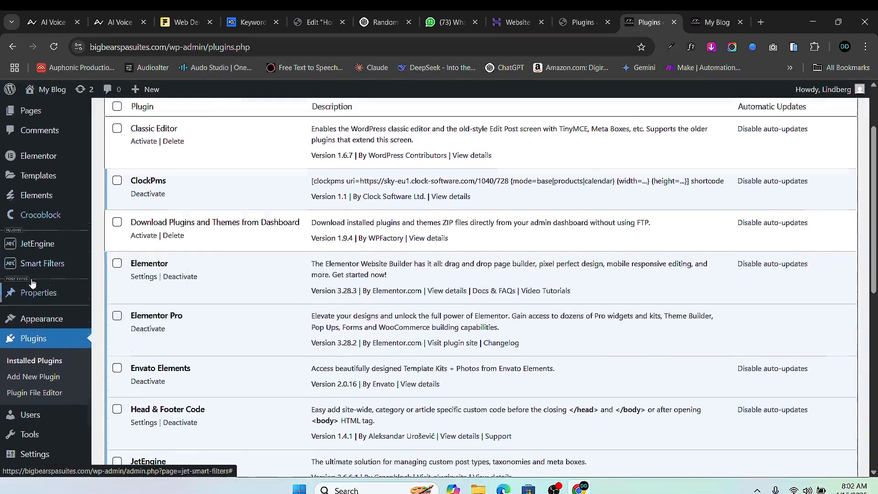
scroll(45, 192, "up", 2)
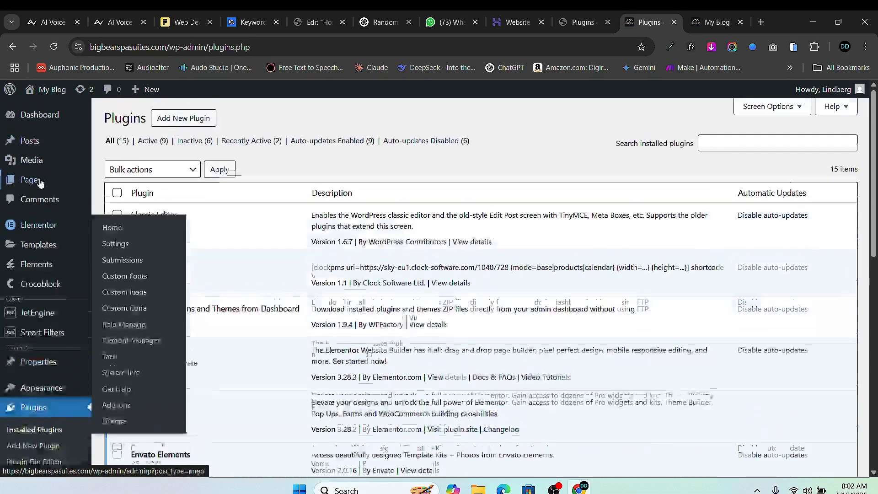
scroll(36, 297, "down", 2)
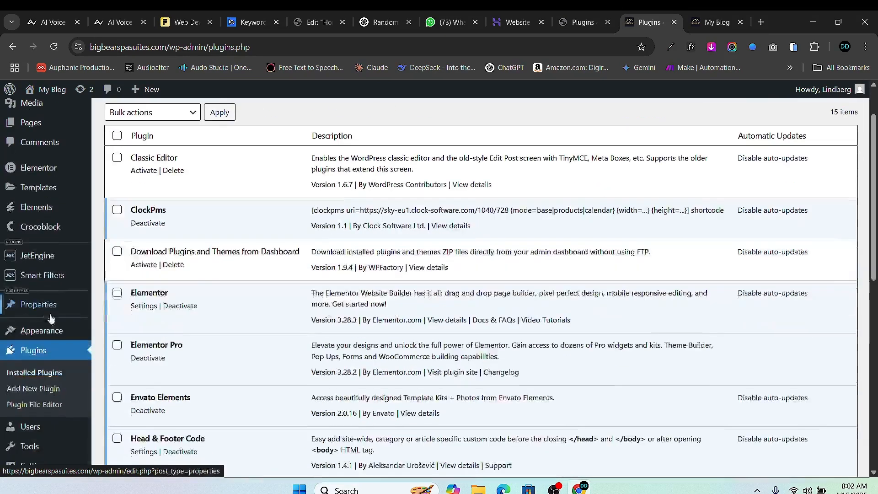
mouse_move(35, 311)
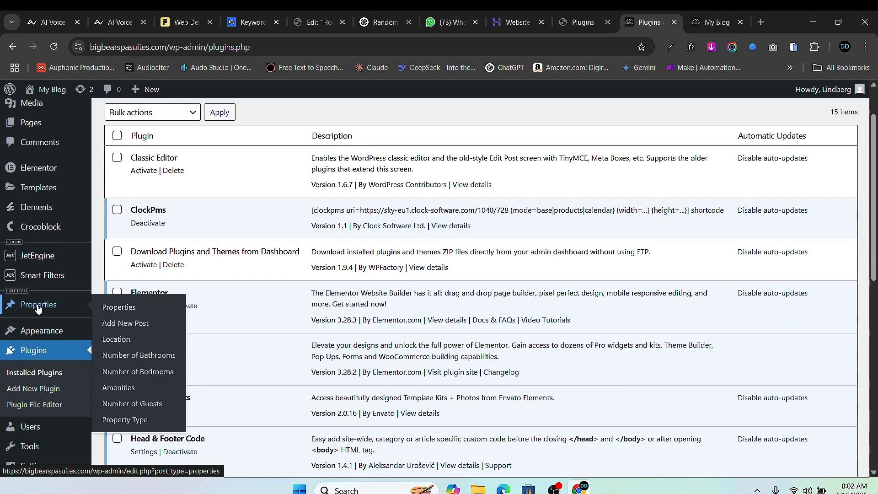
- In Properties, trash the untitled draft and open Boutique Hotel – Sweet Suite's View link in a new tab
left_click(38, 309)
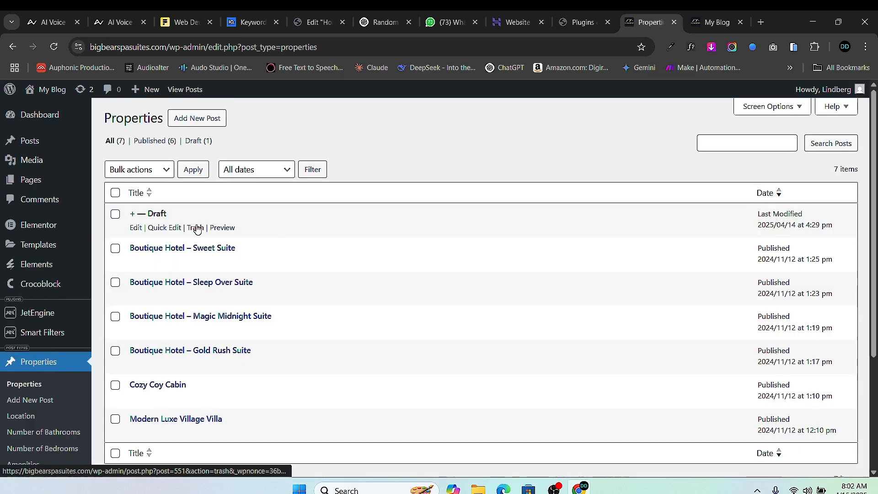
left_click(195, 227)
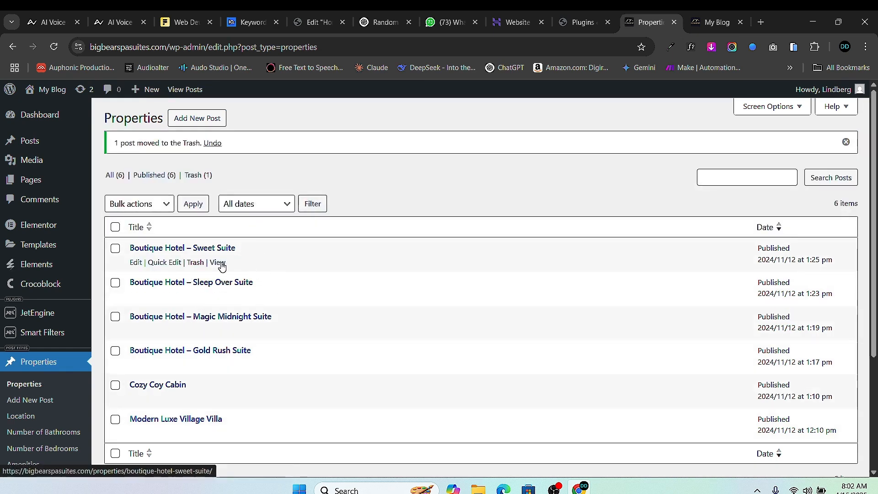
right_click(221, 266)
left_click(279, 277)
- Glance at the new Sweet Suite tab, then scroll down the Big Bear Spa Suites home page
left_click(641, 28)
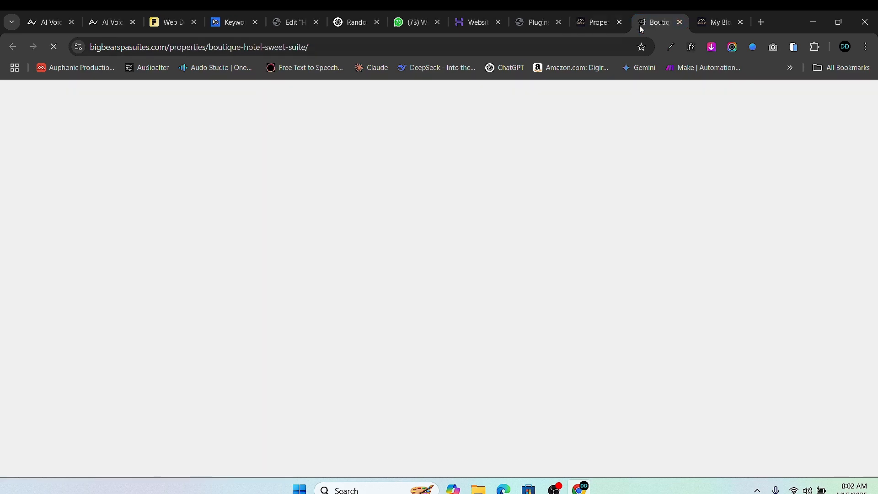
scroll(416, 289, "down", 7)
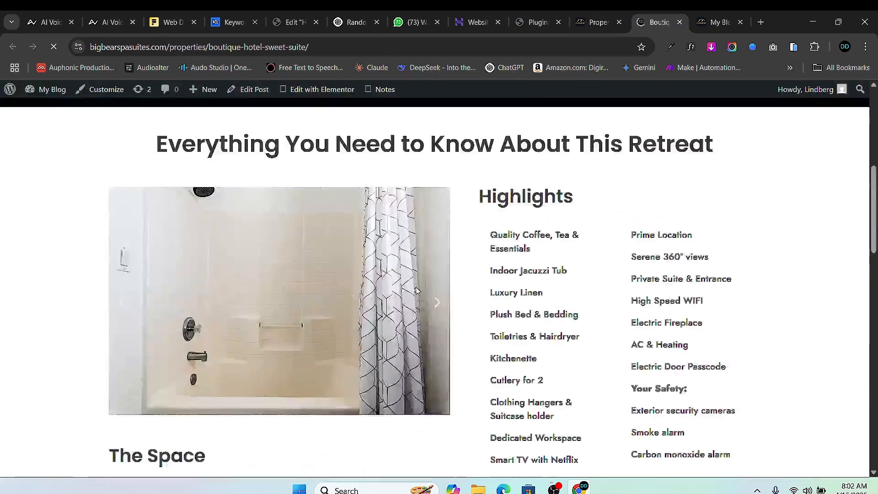
scroll(416, 290, "up", 5)
left_click(699, 27)
scroll(352, 371, "down", 5)
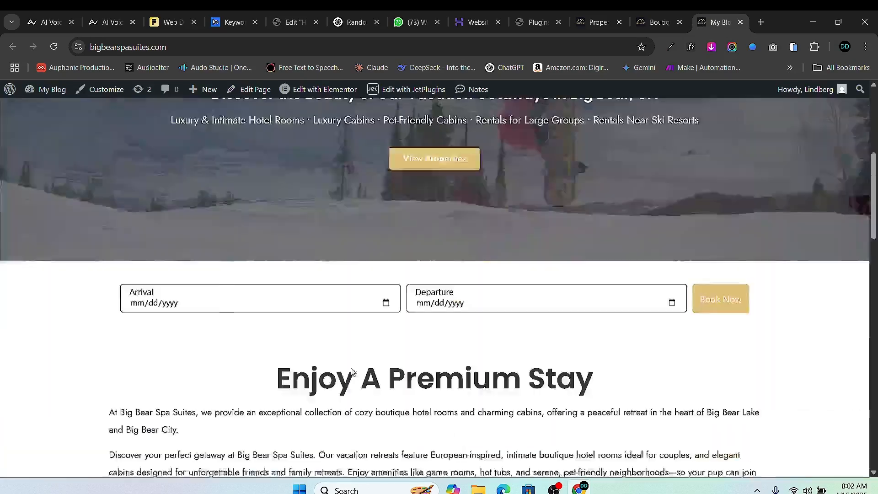
scroll(352, 371, "down", 8)
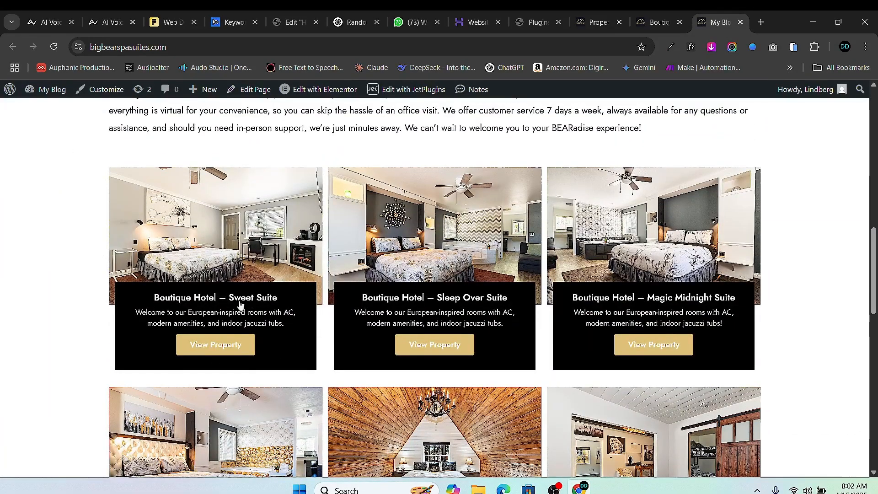
- Open the Boutique Hotel – Sweet Suite property page and scroll through its guests, beds and highlights
left_click(214, 349)
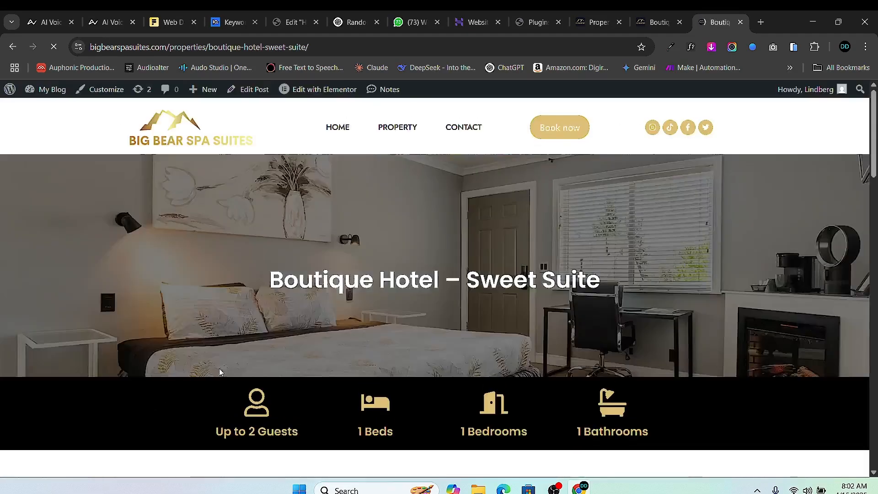
scroll(355, 209, "down", 5)
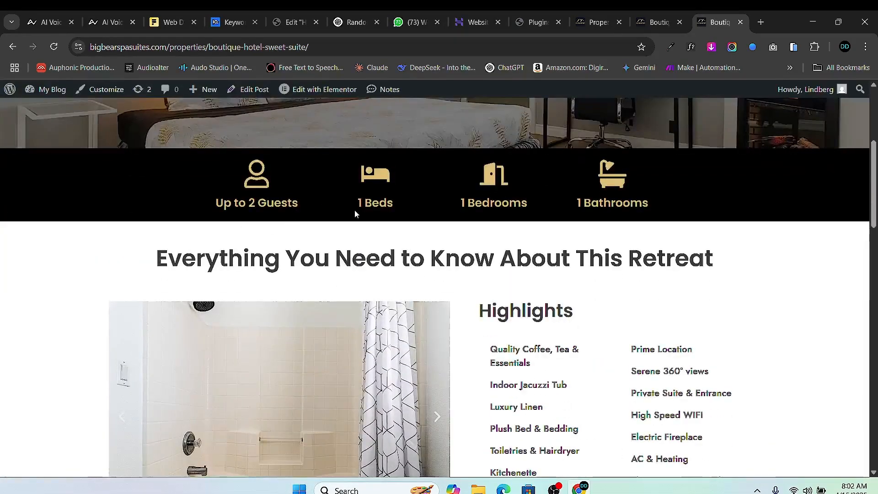
scroll(355, 211, "down", 15)
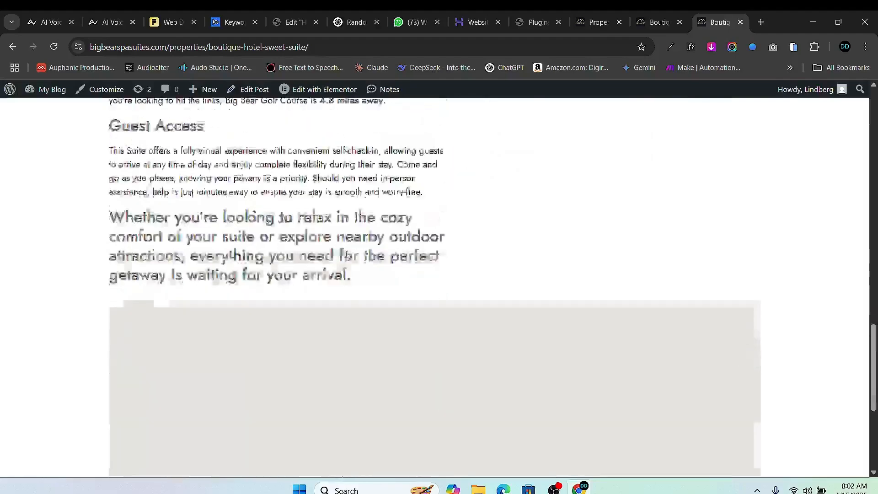
scroll(346, 254, "down", 8)
scroll(365, 235, "up", 20)
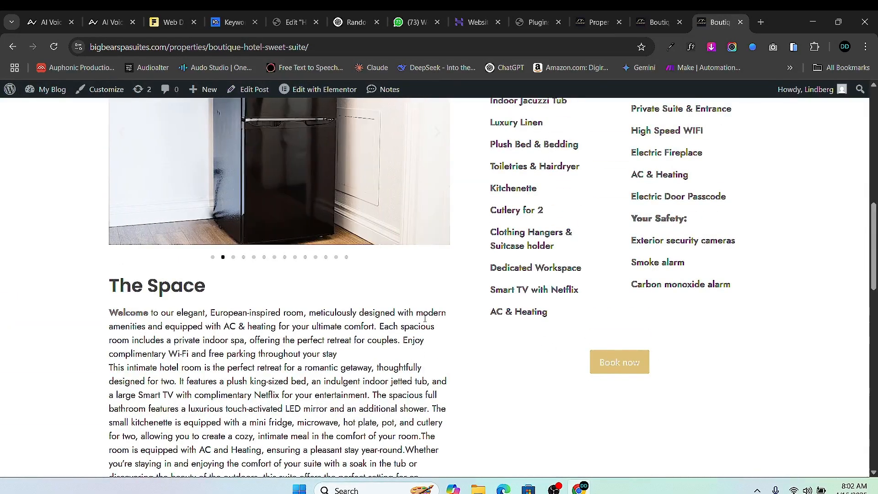
scroll(247, 287, "up", 1)
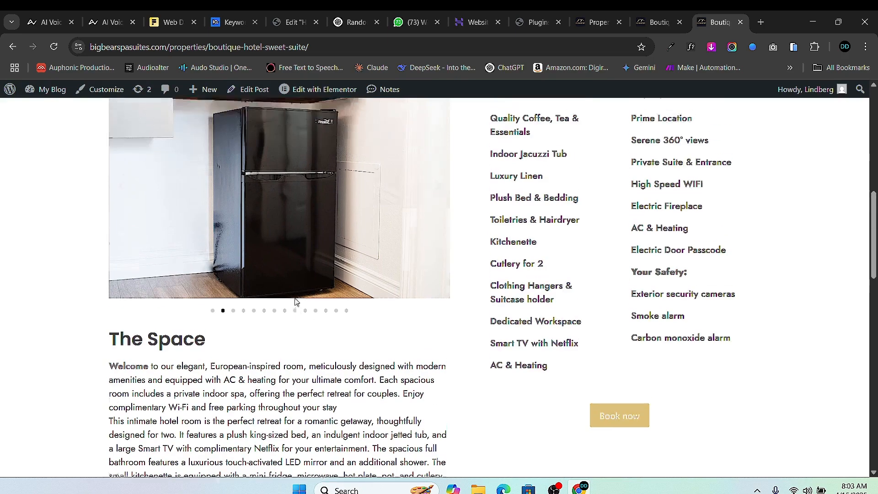
scroll(283, 289, "down", 18)
scroll(320, 291, "down", 1)
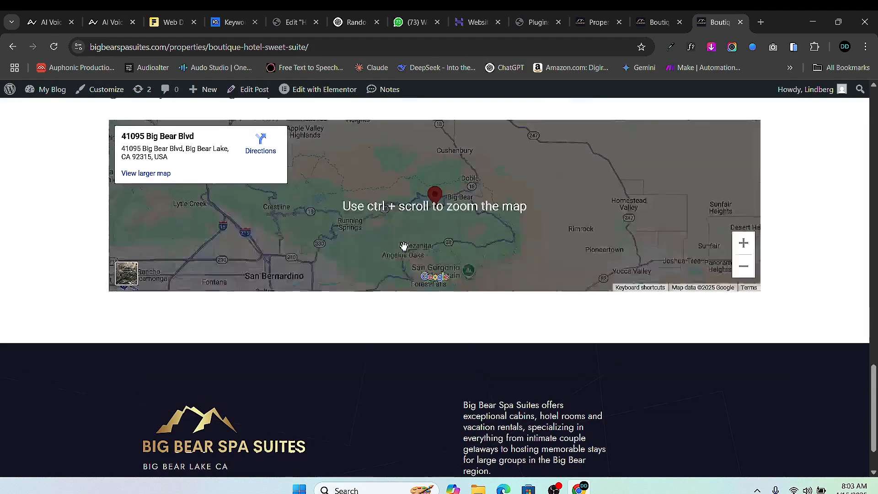
scroll(418, 247, "up", 15)
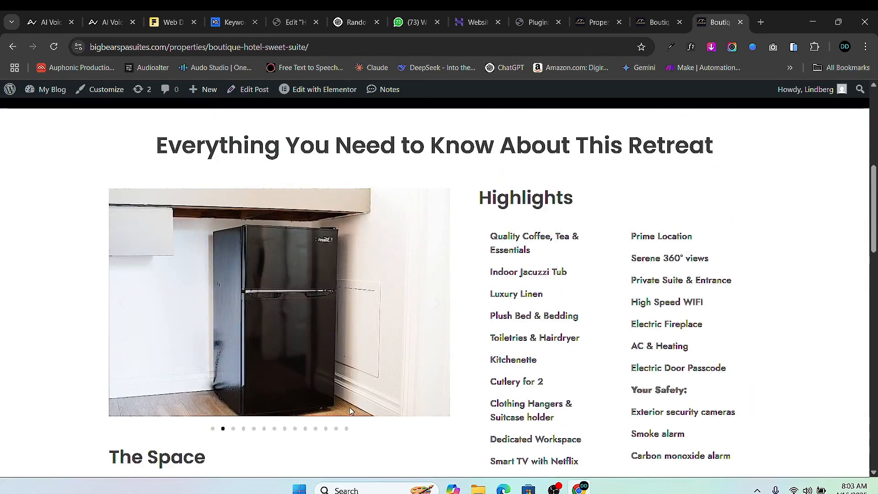
- Advance the gallery four photos, then close the listing and return to the second site's plugins page
left_click(435, 309)
left_click(436, 305)
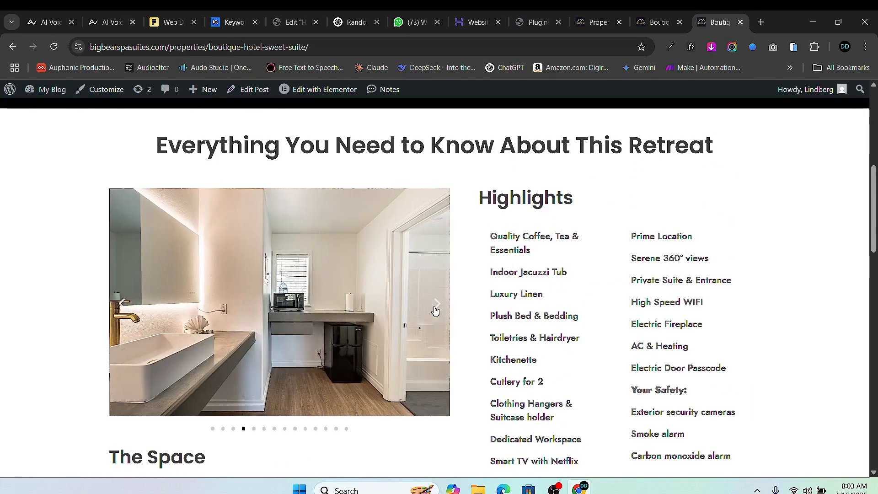
left_click(435, 305)
left_click(435, 304)
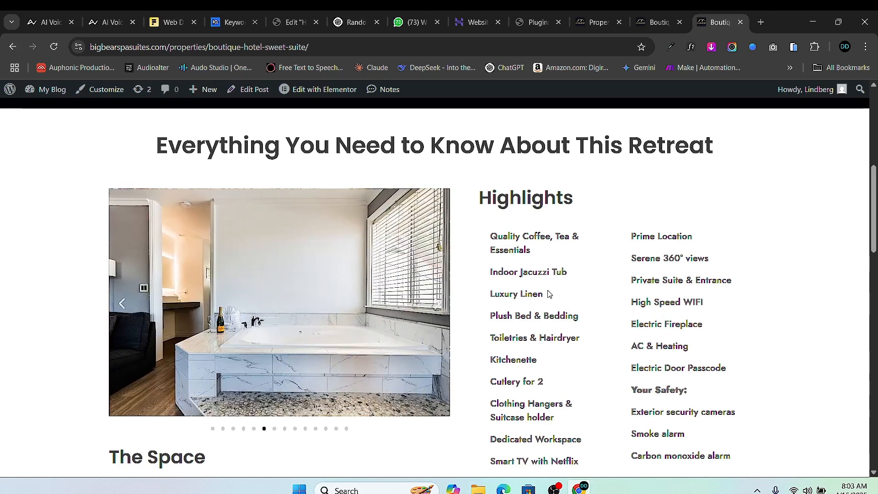
left_click(740, 21)
left_click(573, 22)
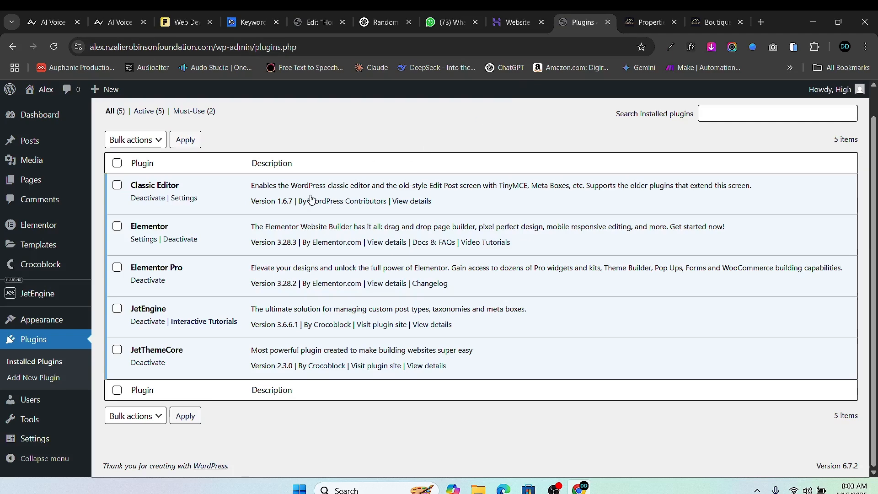
- On the second site, open JetEngine's Custom Post Types list, which has no post types yet
left_click(646, 22)
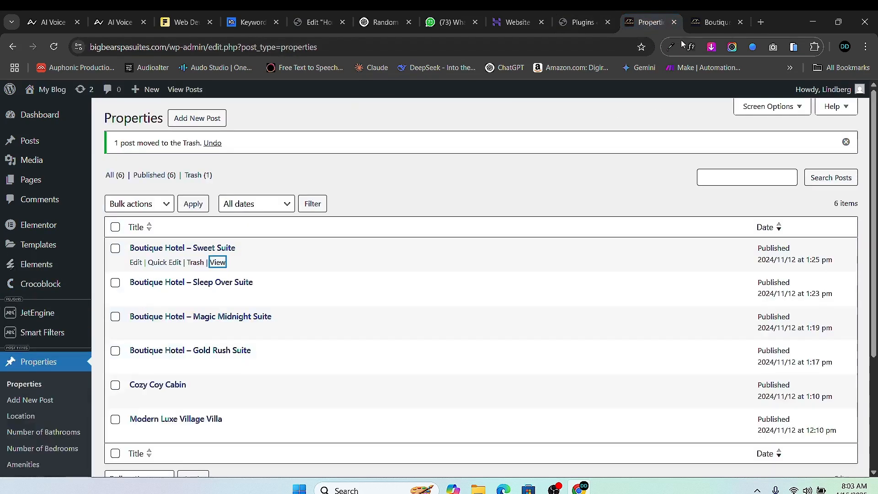
scroll(319, 274, "down", 4)
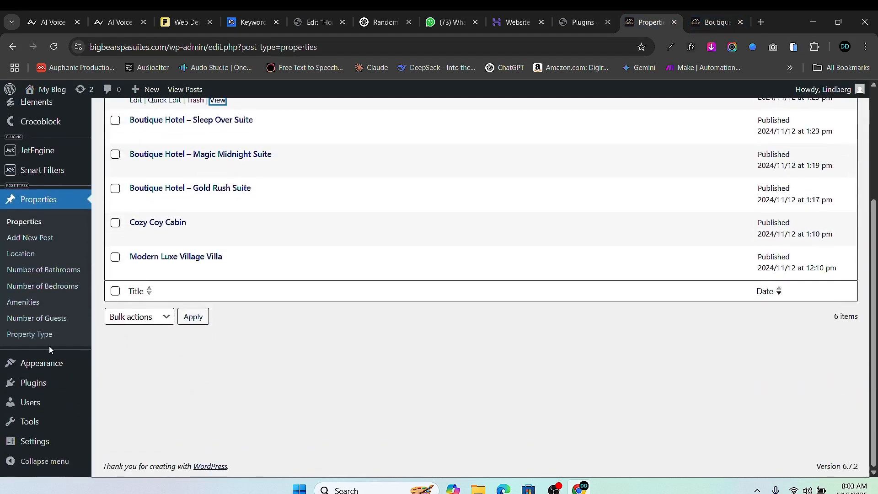
mouse_move(51, 157)
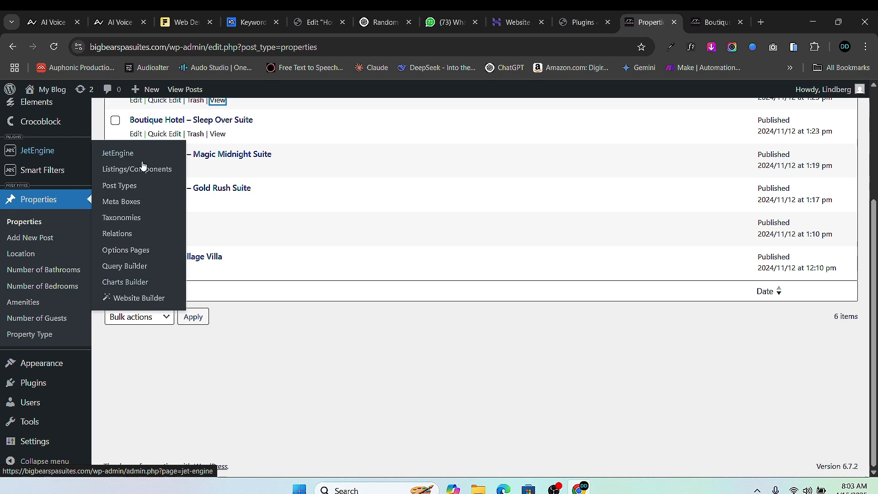
left_click(583, 22)
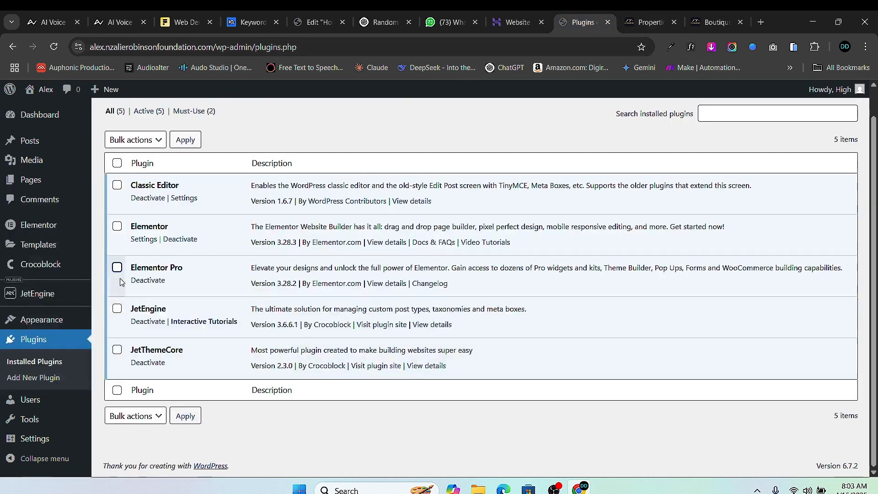
mouse_move(46, 296)
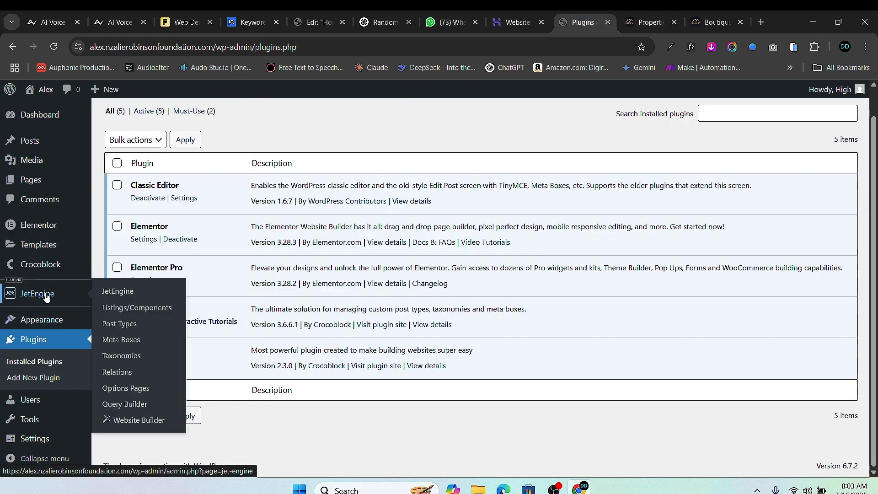
left_click(110, 324)
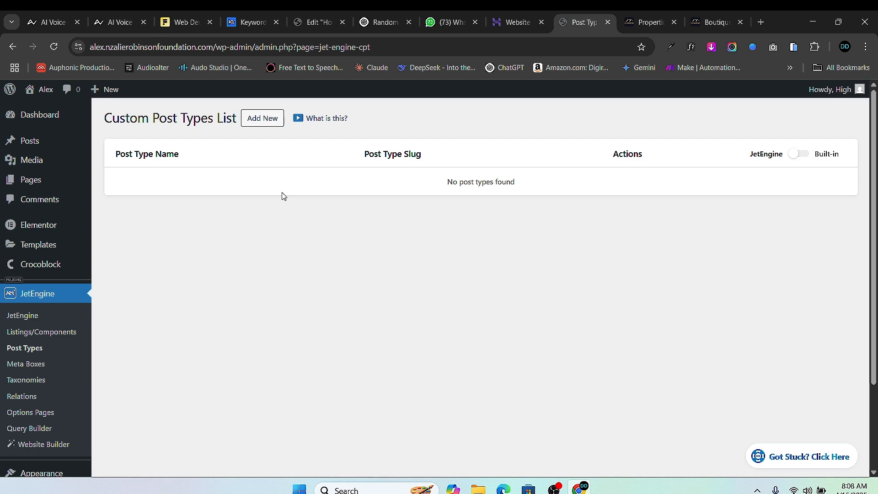
- Add a new post type named Property with the slug property
left_click(267, 118)
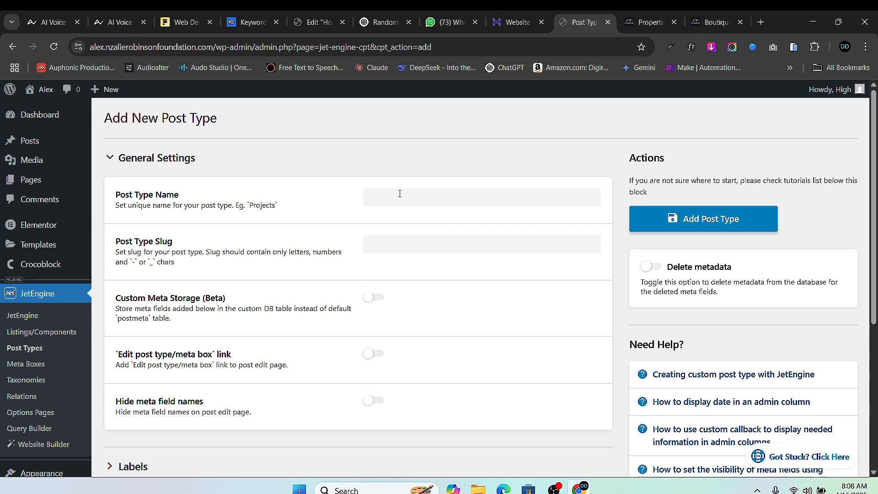
left_click(400, 193)
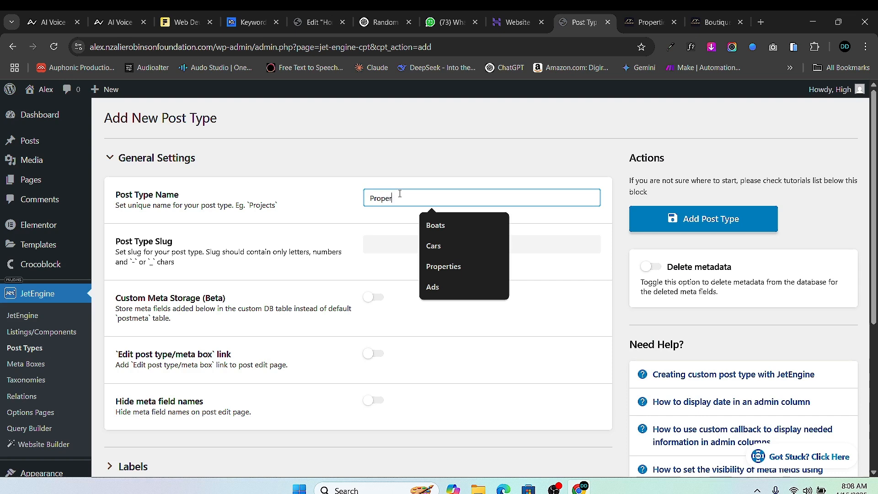
left_click(379, 240)
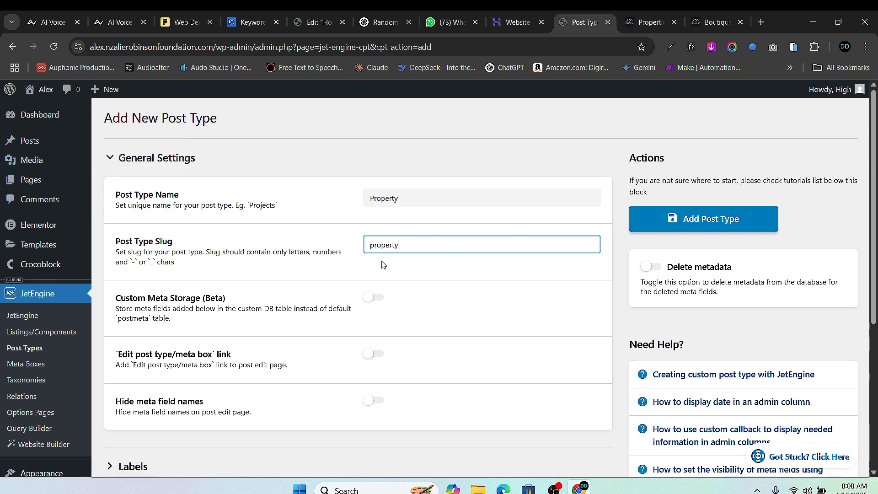
scroll(354, 319, "down", 1)
scroll(388, 251, "up", 1)
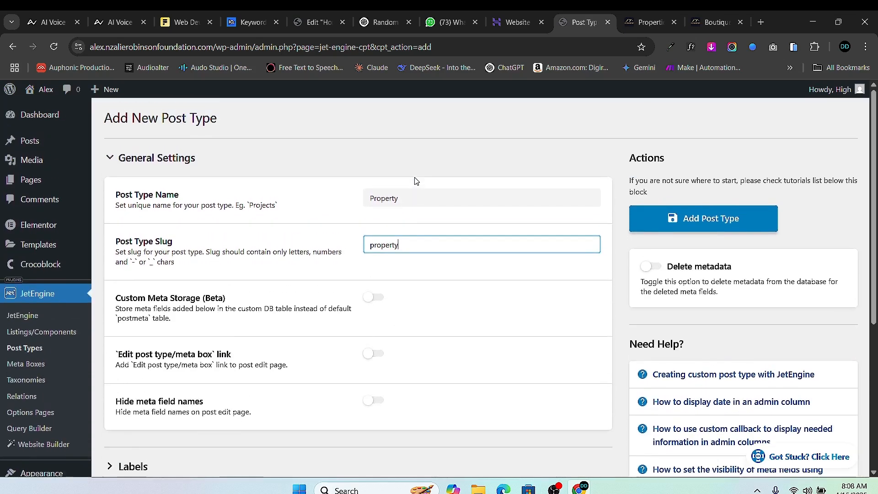
scroll(406, 233, "down", 5)
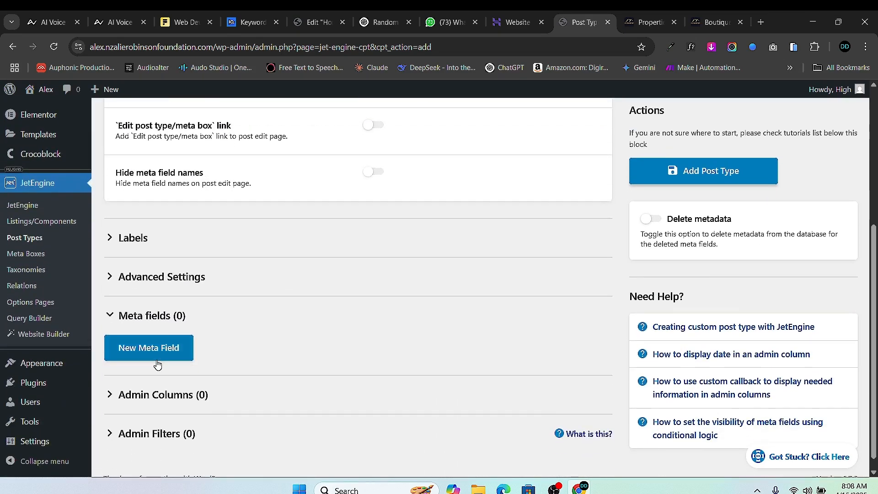
- In the Labels section, set the Add New label to 'Add New Property'
left_click(116, 238)
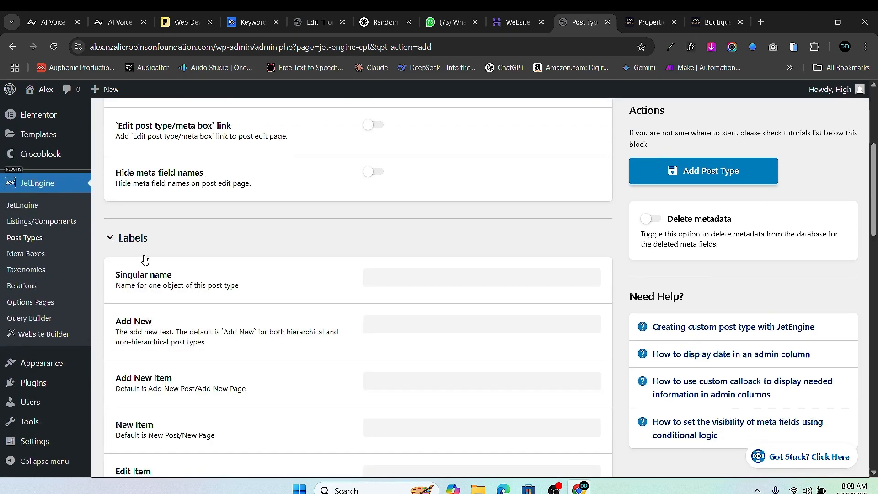
left_click(399, 277)
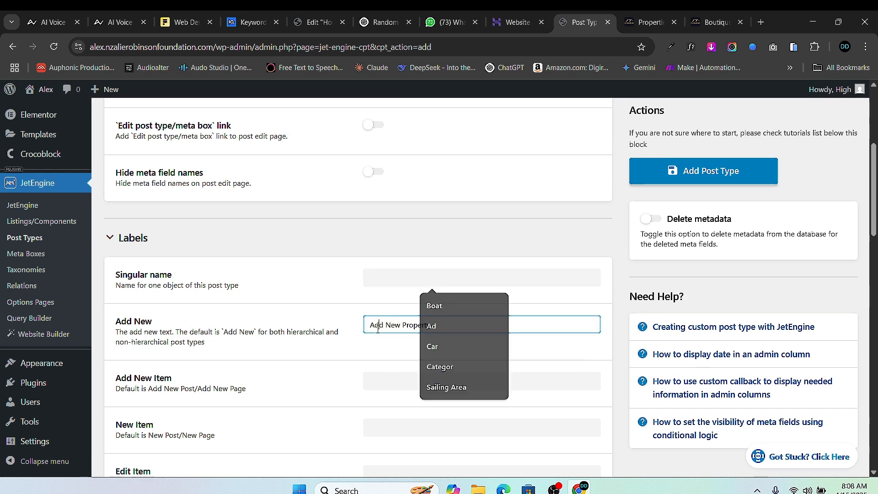
left_click(401, 277)
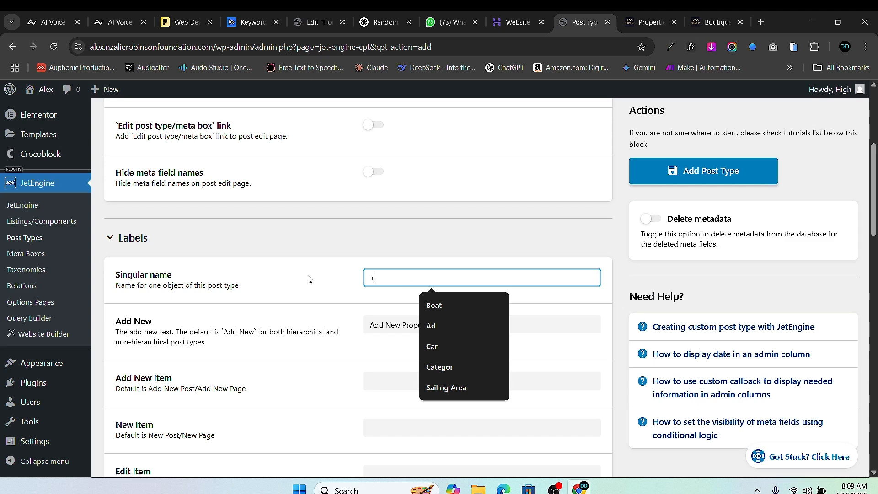
left_click(118, 240)
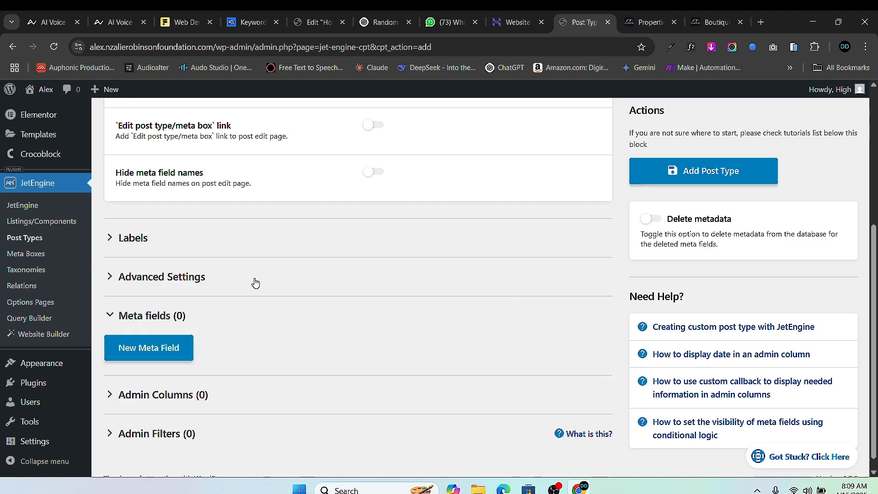
left_click(115, 241)
left_click(394, 286)
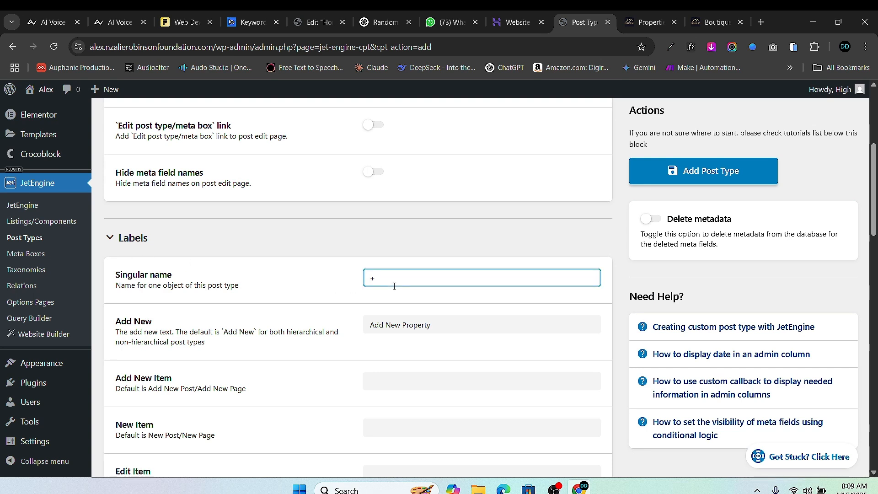
left_click(112, 238)
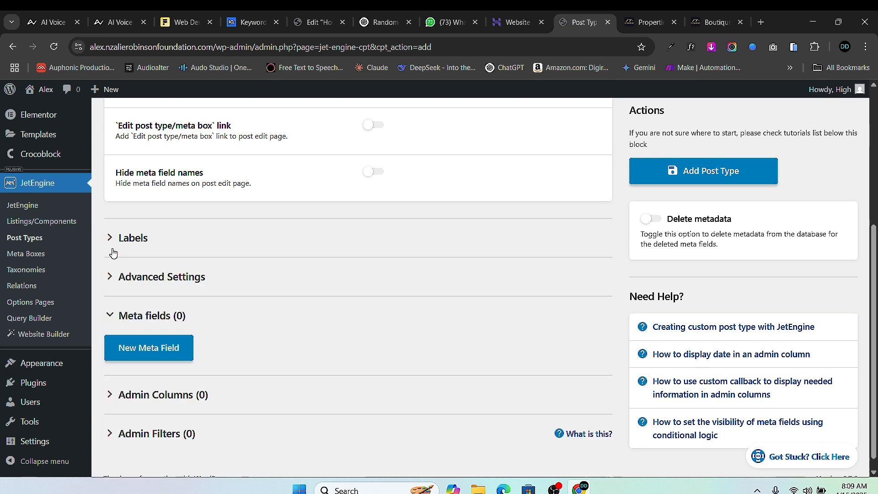
- Turn on Hierarchical in the Property post type's Advanced Settings
left_click(112, 278)
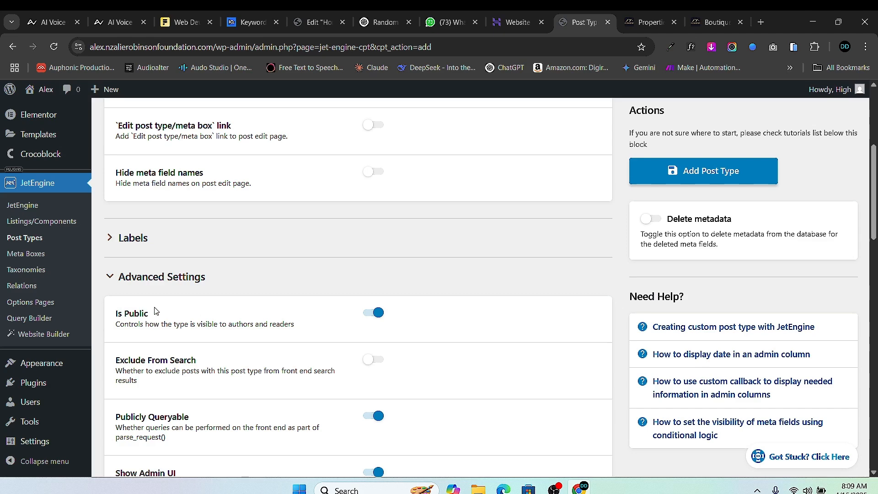
scroll(352, 414, "down", 10)
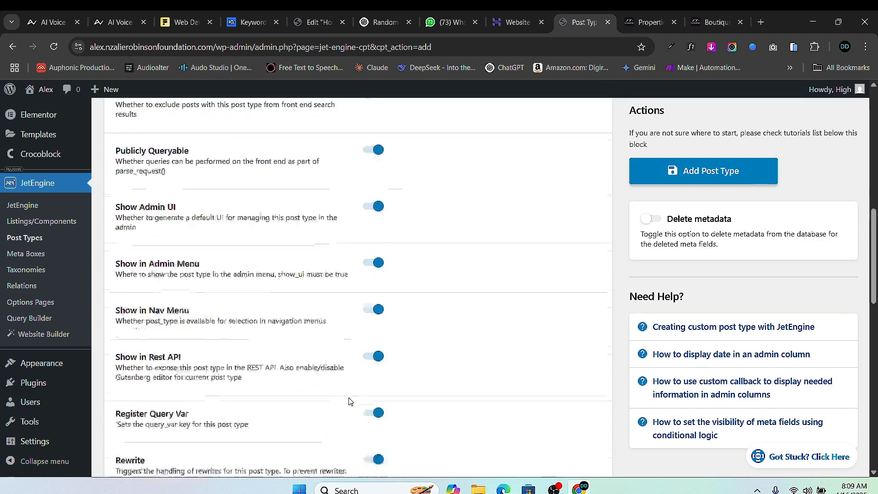
scroll(347, 384, "down", 6)
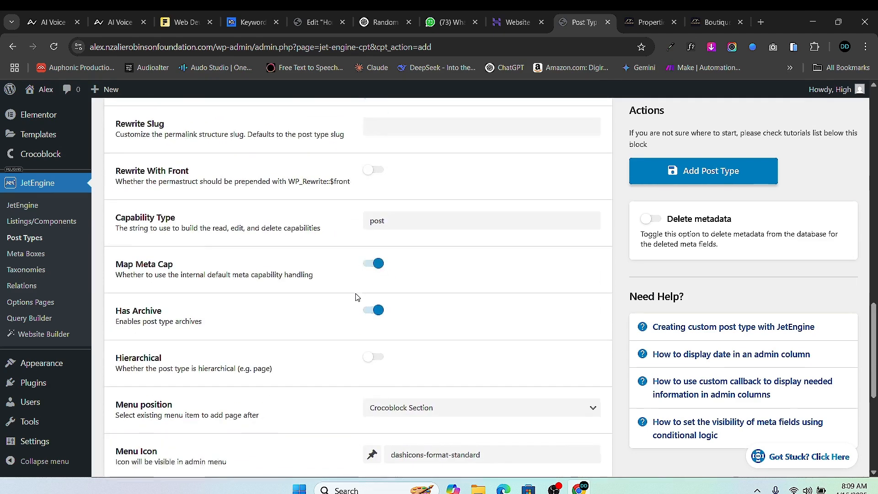
scroll(357, 295, "down", 1)
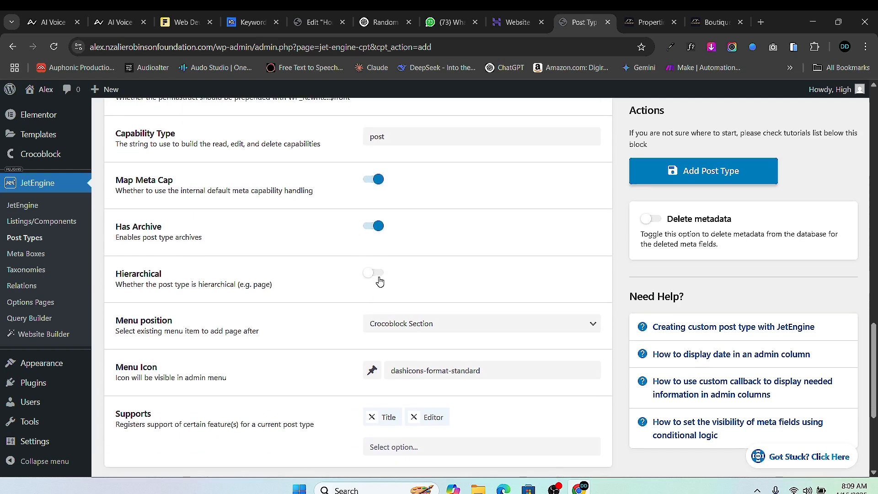
left_click(378, 275)
scroll(400, 360, "down", 2)
scroll(247, 354, "down", 1)
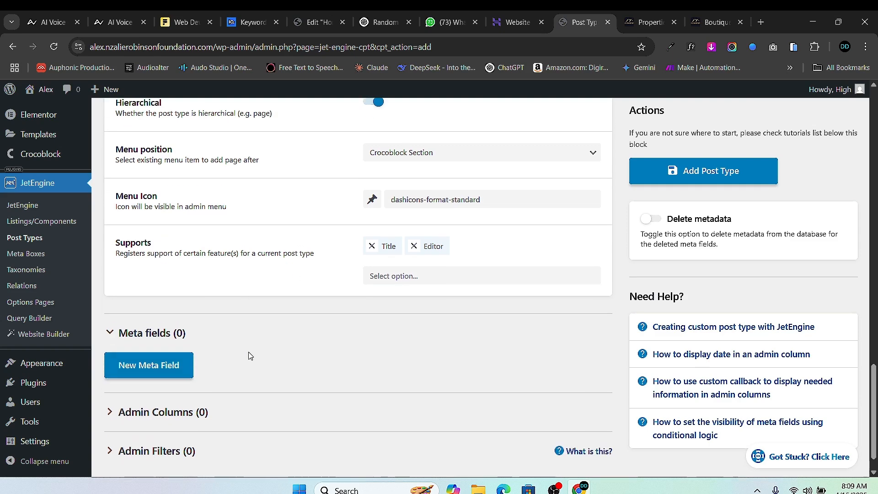
scroll(359, 379, "up", 3)
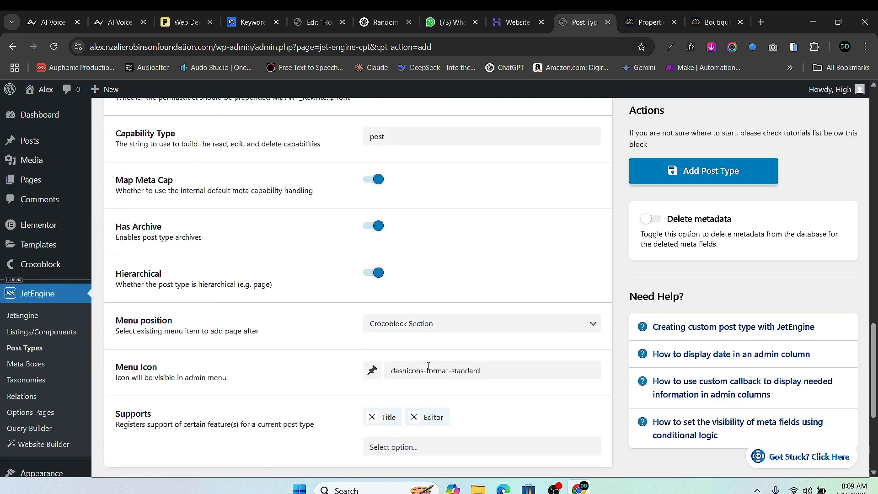
- Search the menu icons for 'ho' and pick the house icon, dashicons-admin-home
left_click(428, 366)
scroll(458, 320, "down", 3)
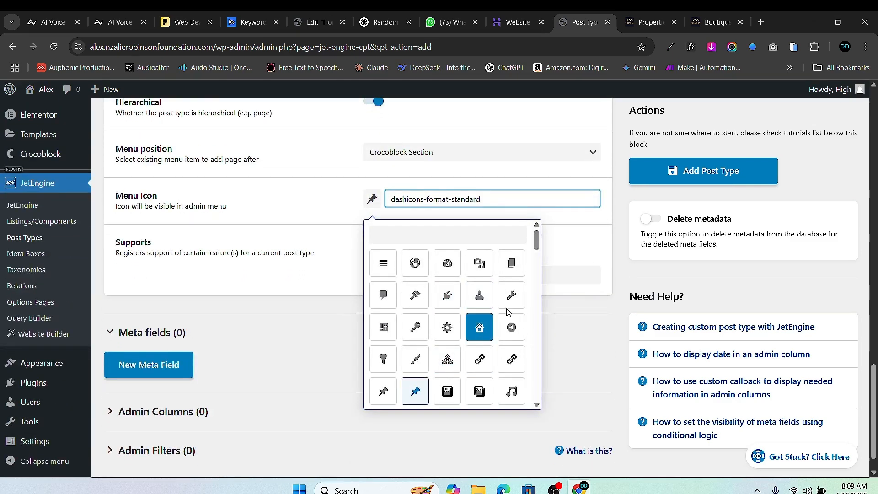
left_click(433, 236)
type("h")
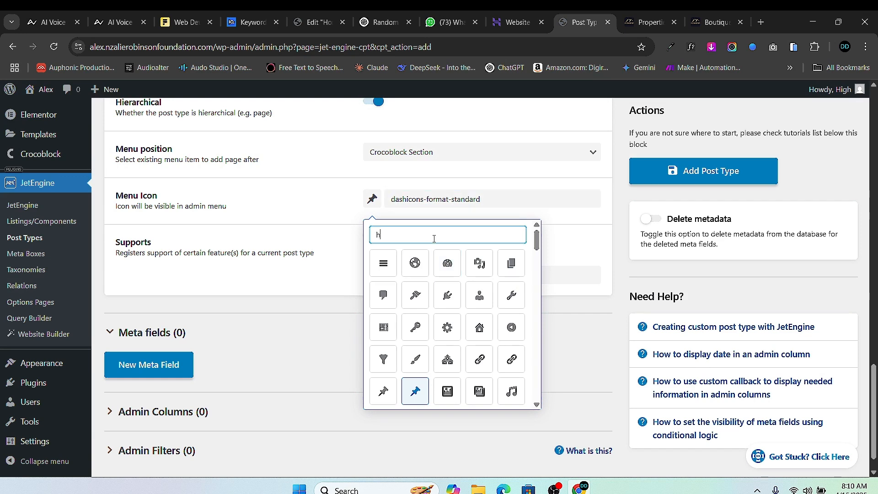
type("ou")
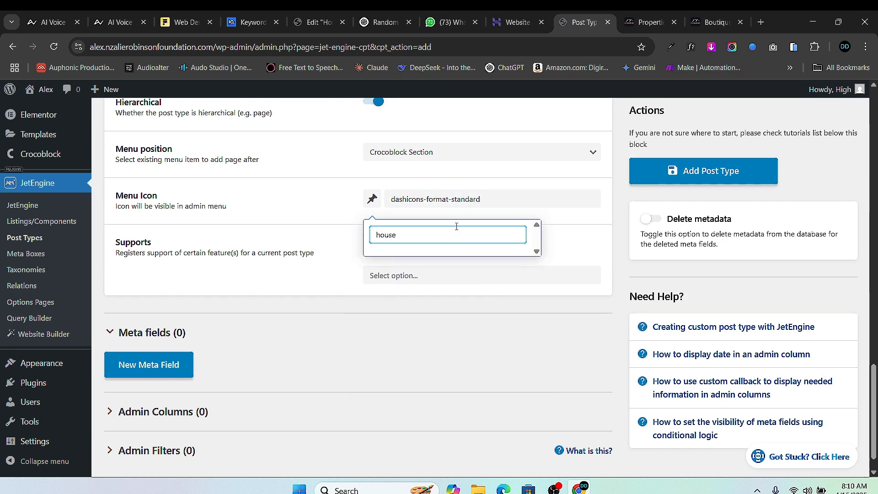
key("BackSpace")
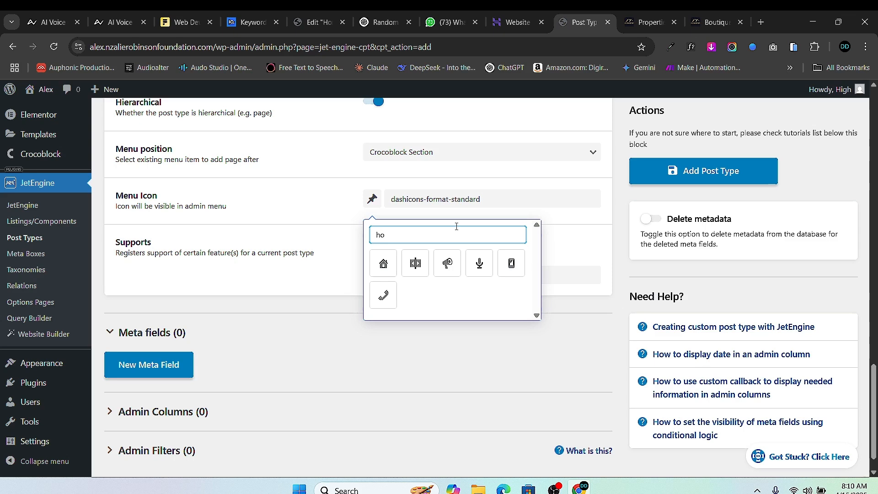
left_click(383, 263)
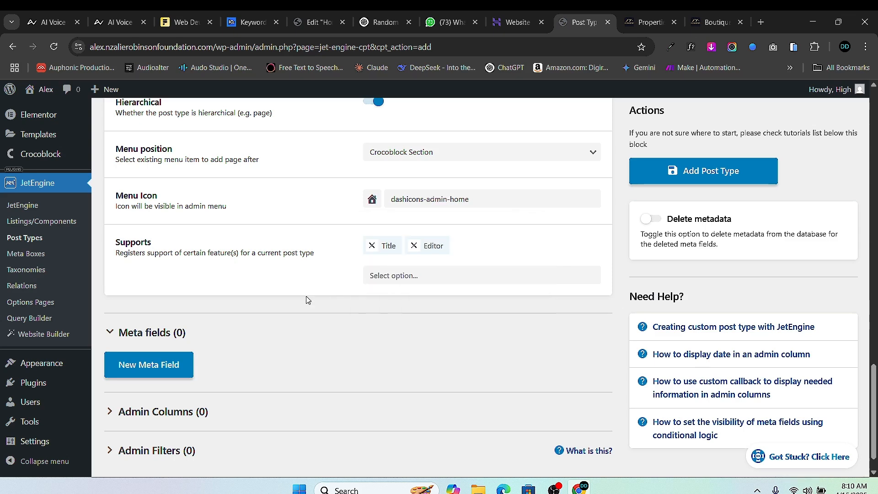
scroll(306, 299, "down", 1)
scroll(442, 269, "up", 15)
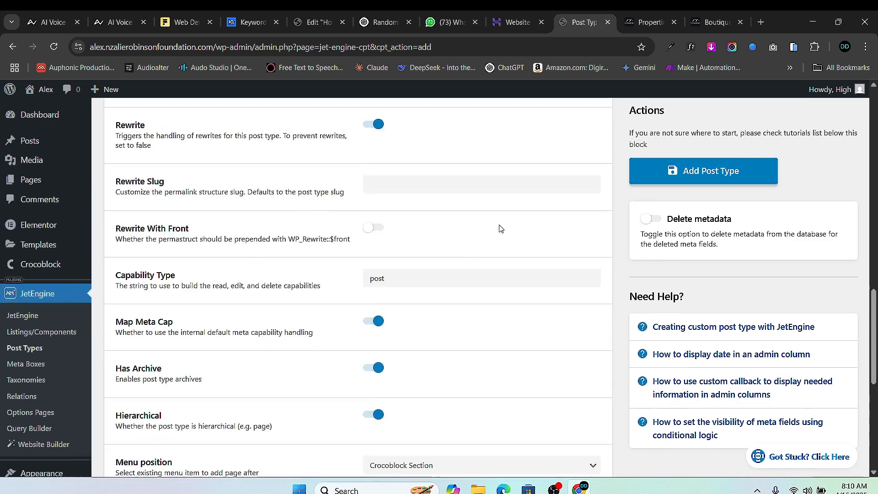
scroll(776, 230, "down", 2)
scroll(776, 231, "down", 4)
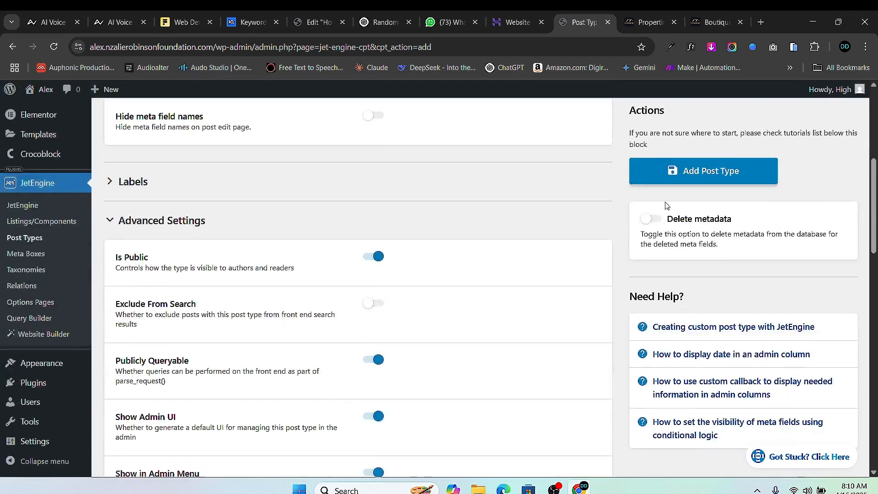
scroll(656, 232, "up", 6)
left_click(682, 223)
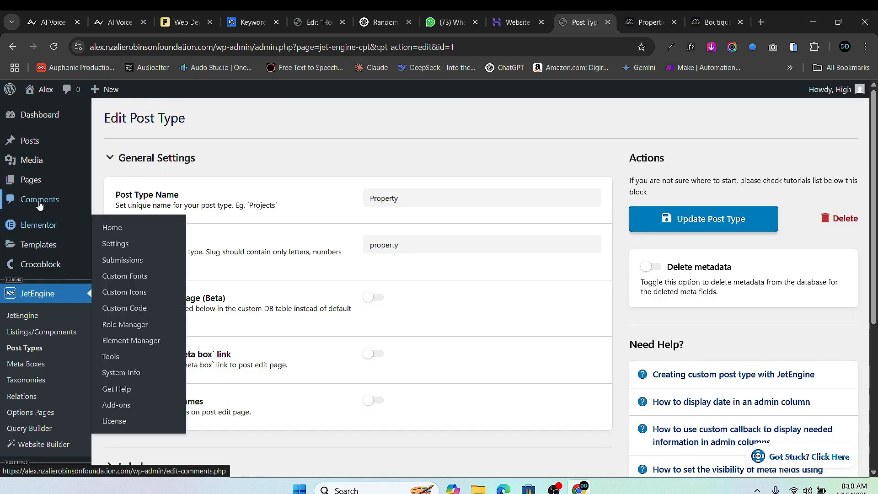
scroll(41, 274, "down", 3)
mouse_move(37, 340)
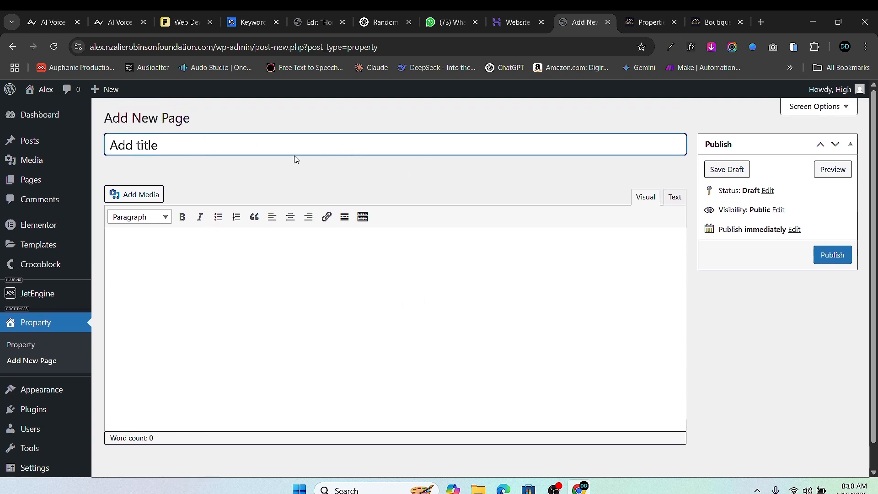
scroll(277, 287, "down", 1)
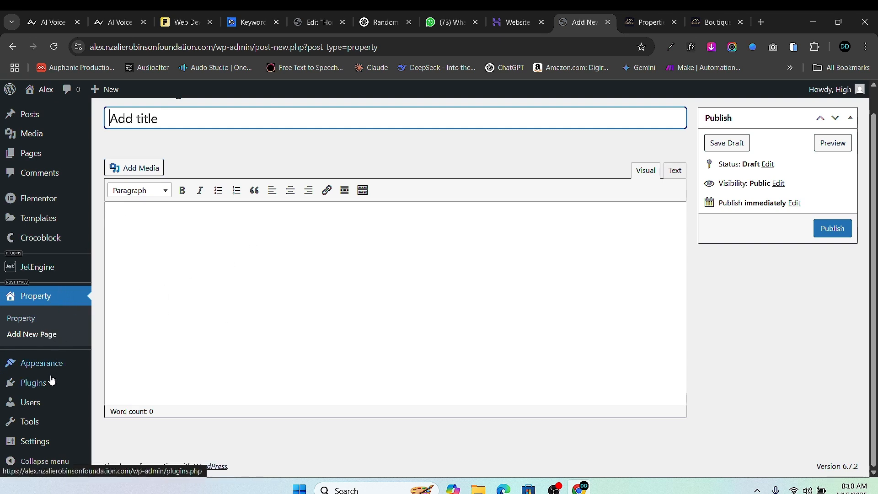
scroll(35, 304, "up", 1)
mouse_move(43, 294)
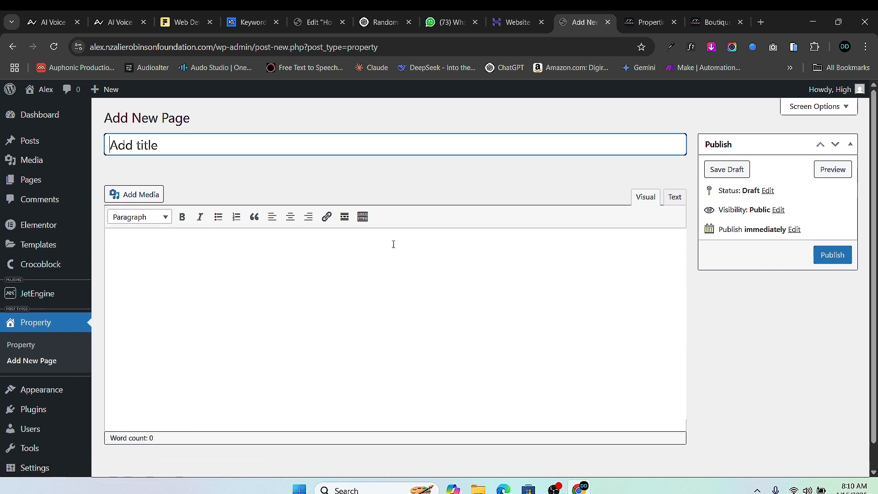
scroll(229, 319, "down", 1)
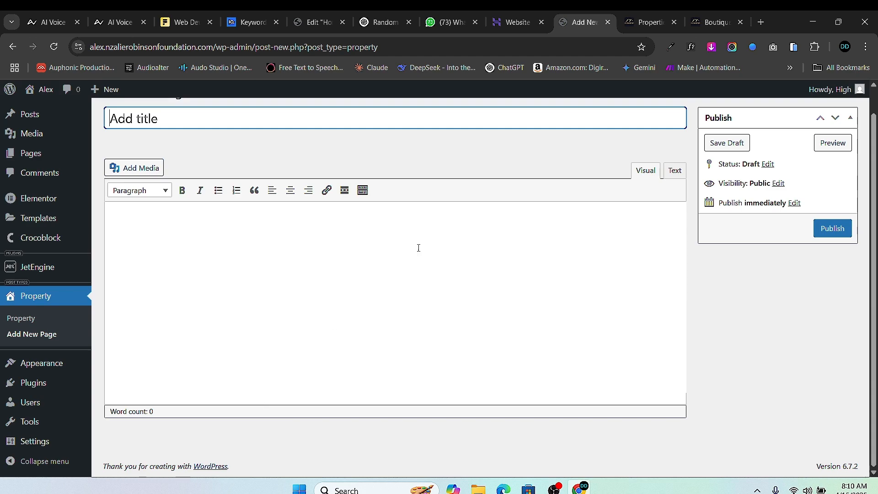
left_click(713, 22)
scroll(550, 281, "down", 15)
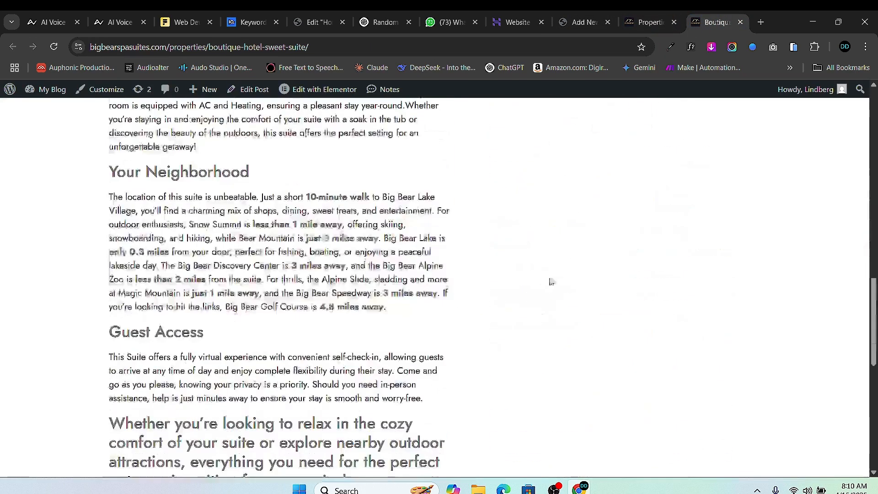
scroll(551, 282, "down", 10)
left_click(585, 22)
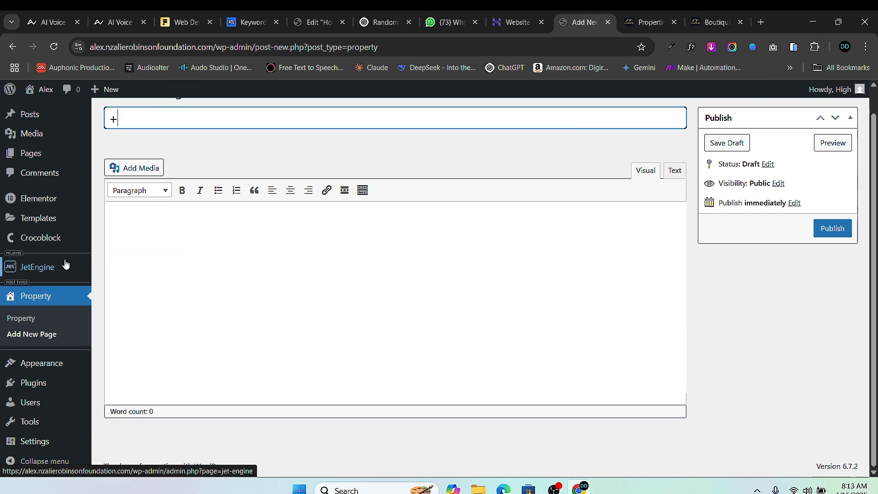
mouse_move(58, 247)
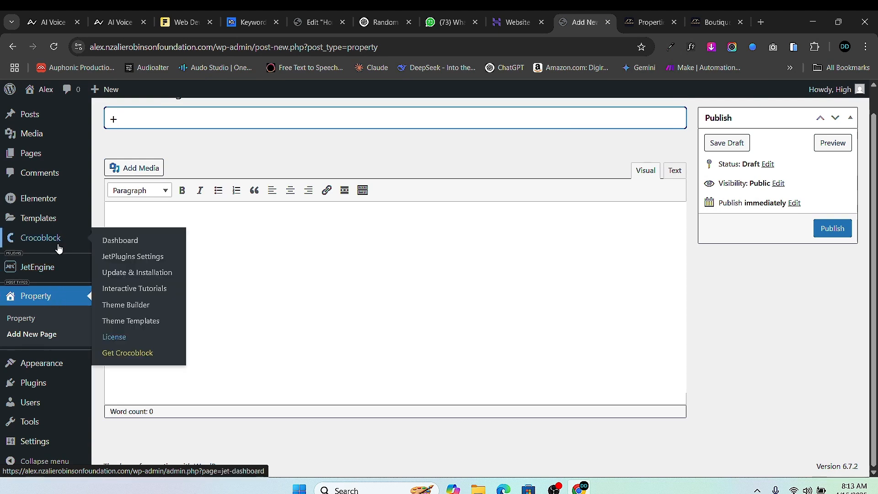
key("BackSpace")
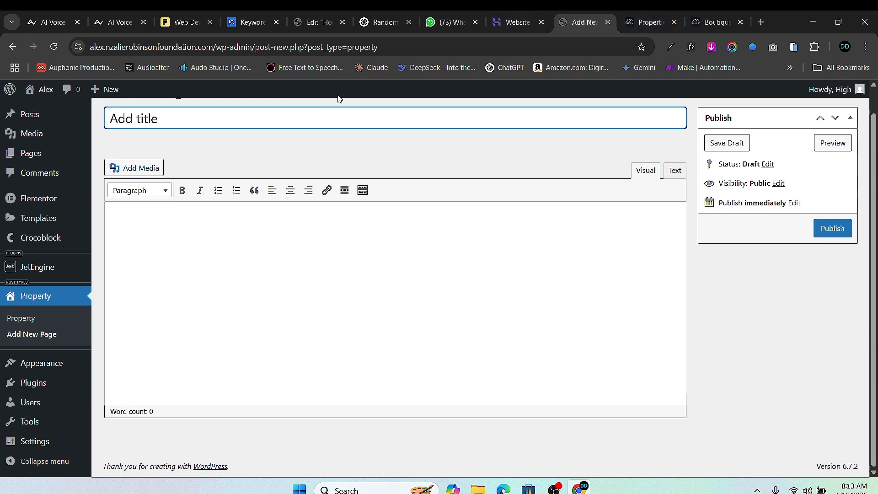
scroll(52, 341, "up", 1)
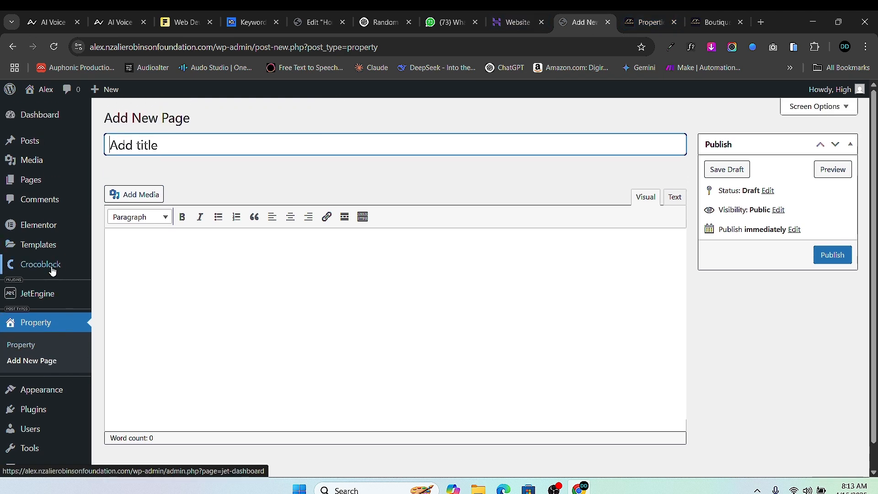
scroll(41, 362, "down", 1)
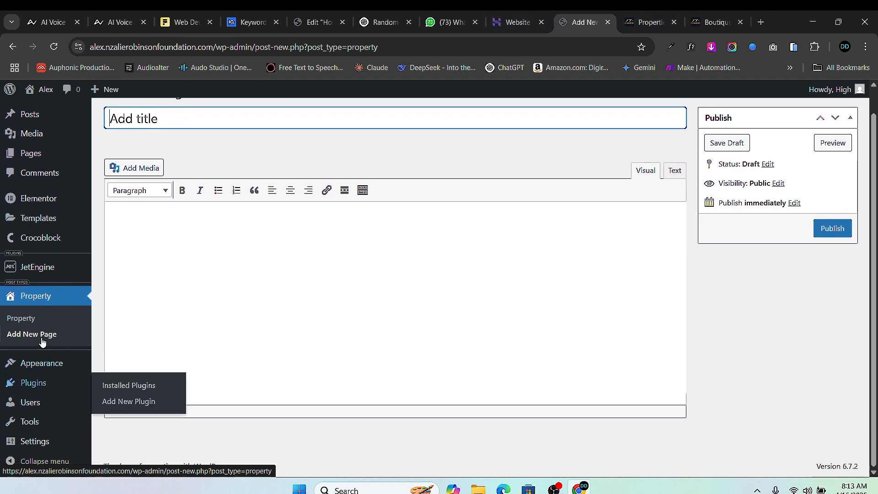
mouse_move(41, 273)
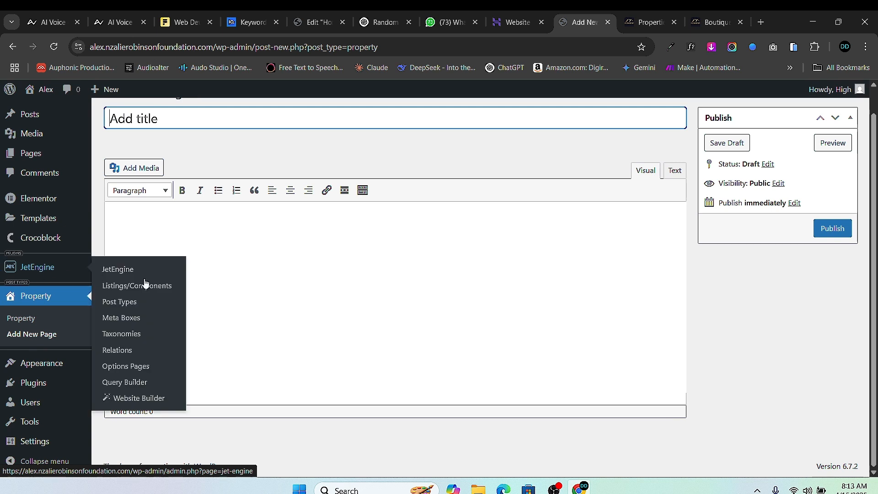
- Open the Property post type for editing and expand its Advanced Settings
left_click(121, 303)
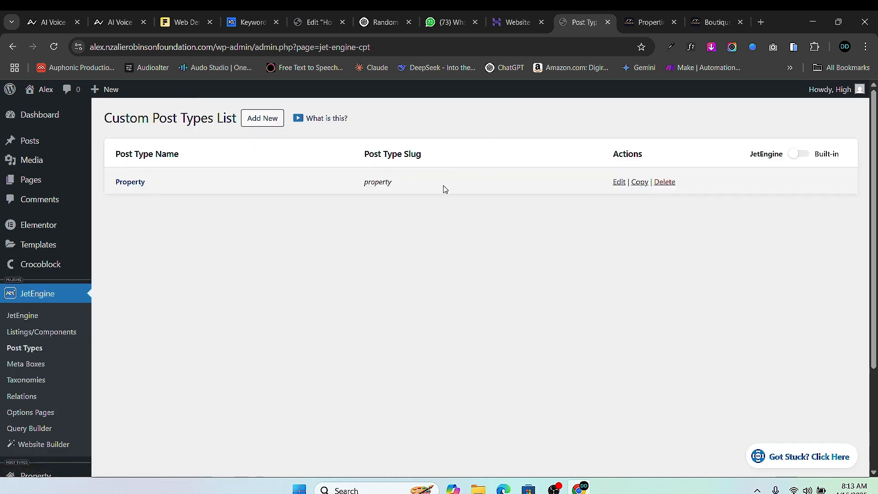
left_click(620, 181)
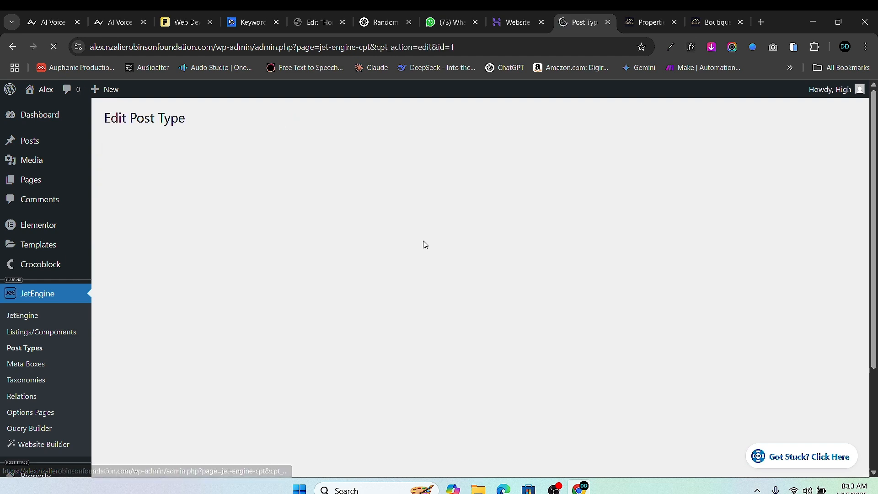
scroll(416, 284, "down", 10)
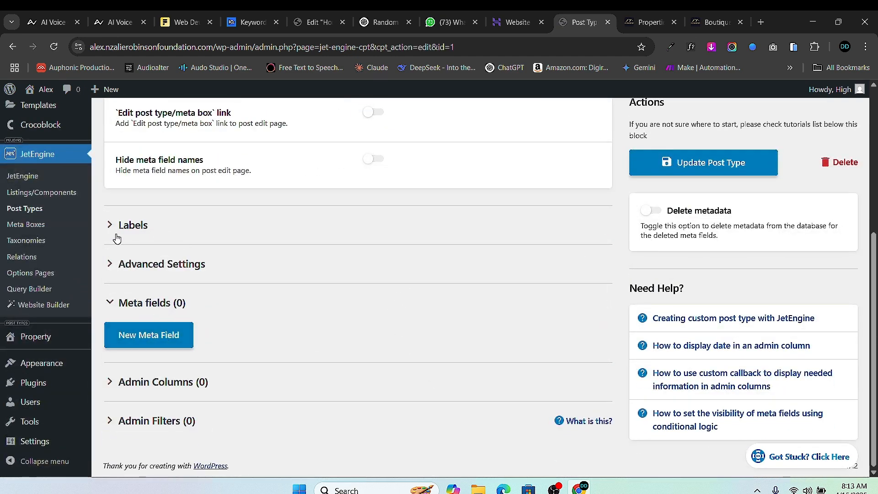
scroll(280, 225, "up", 3)
scroll(281, 225, "down", 3)
left_click(111, 270)
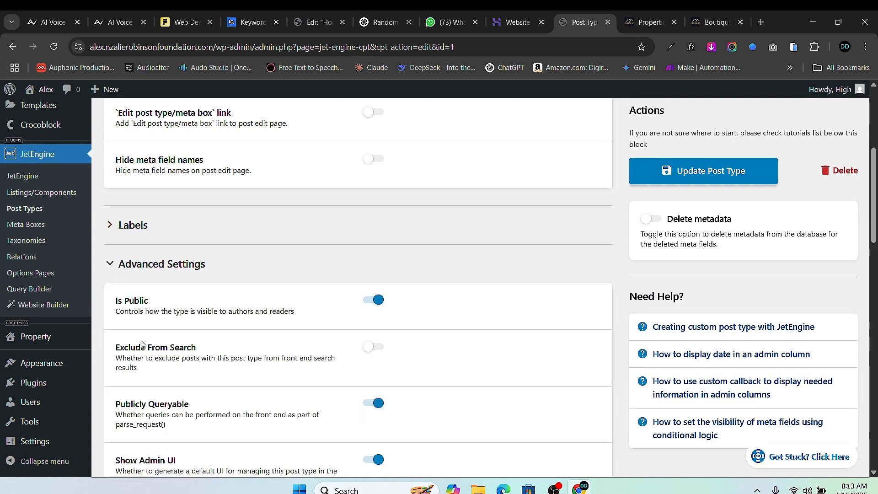
- Add Thumbnail (Featured Image) to Supports, remove Editor, and update the post type
scroll(417, 401, "down", 15)
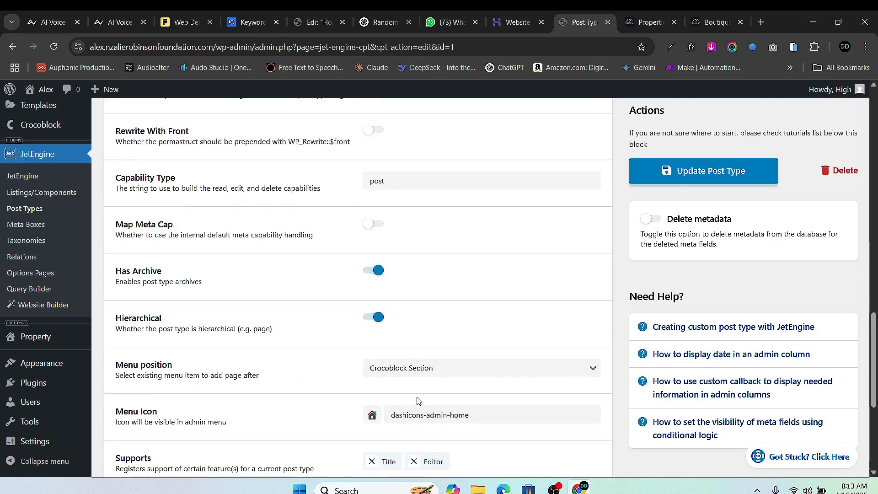
scroll(417, 400, "down", 5)
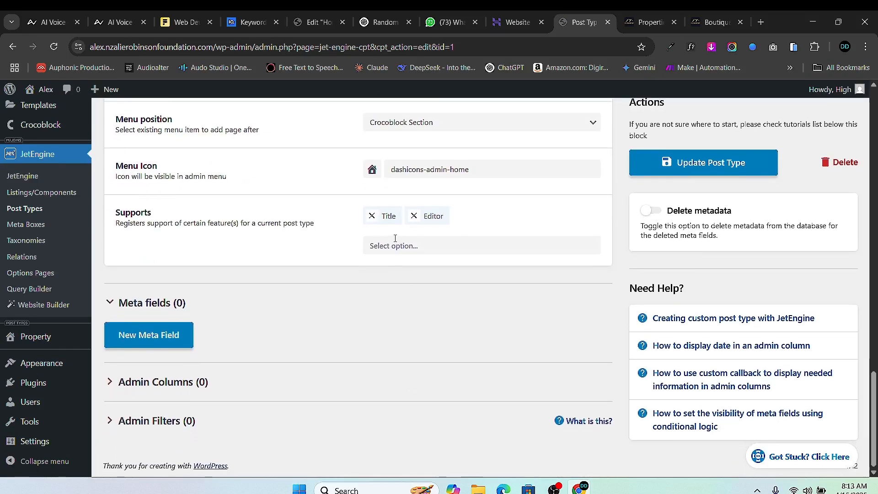
left_click(382, 246)
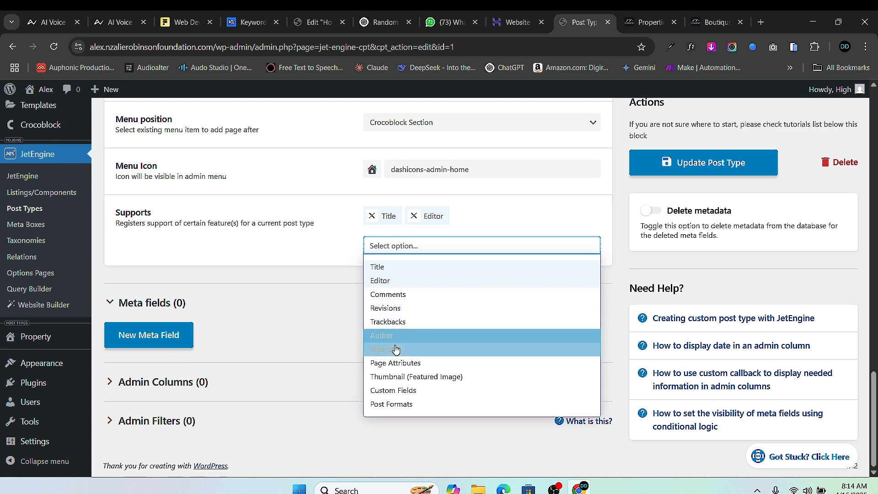
left_click(414, 376)
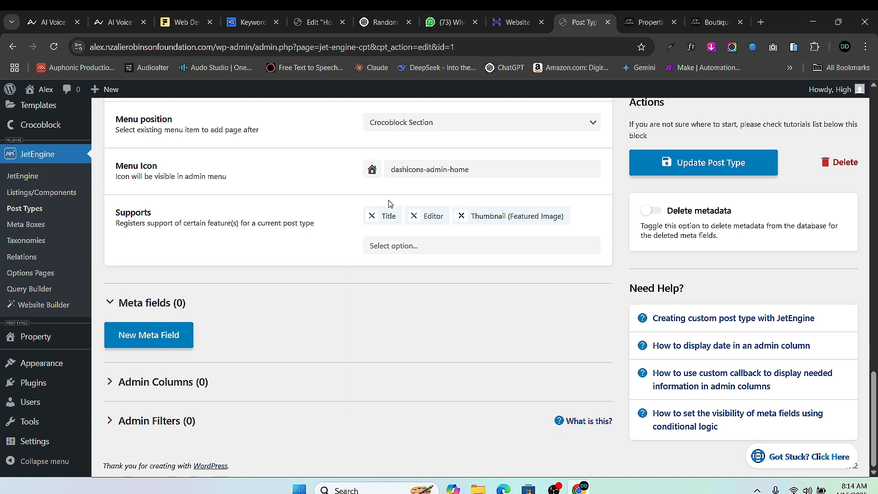
left_click(414, 216)
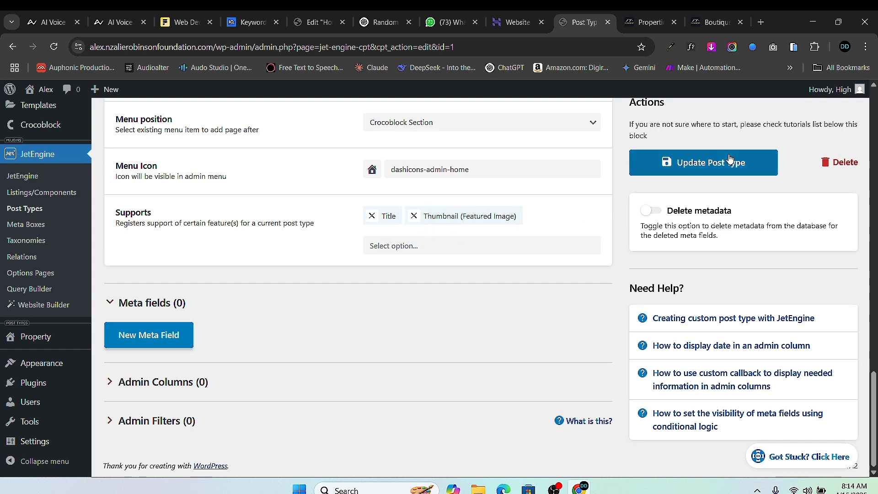
left_click(712, 163)
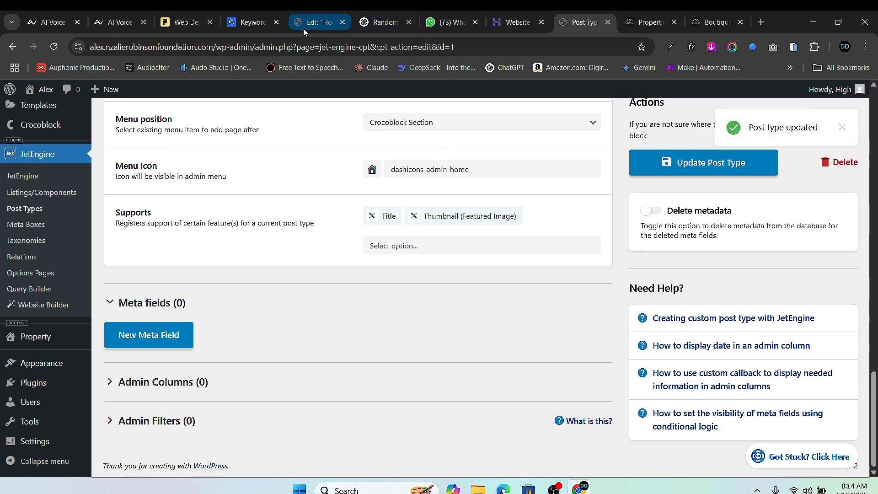
- Check the live Properties tab, then open the Property posts screen from the admin sidebar
left_click(647, 22)
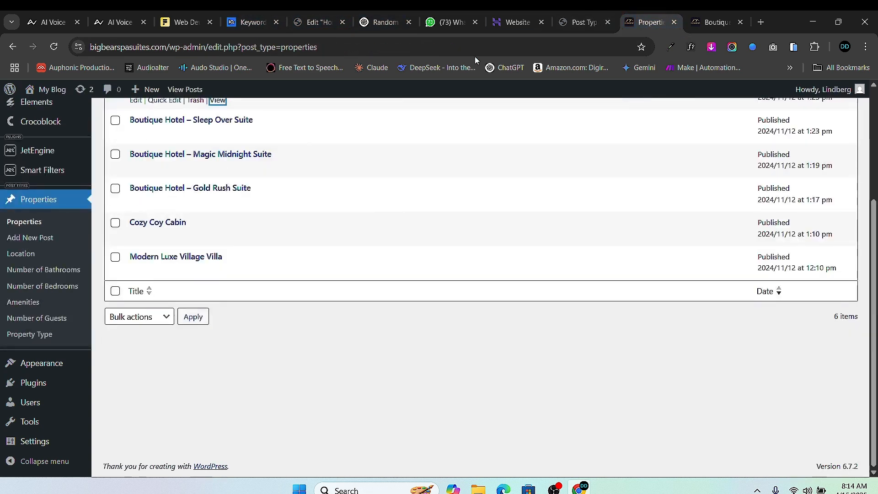
left_click(577, 22)
scroll(36, 286, "up", 3)
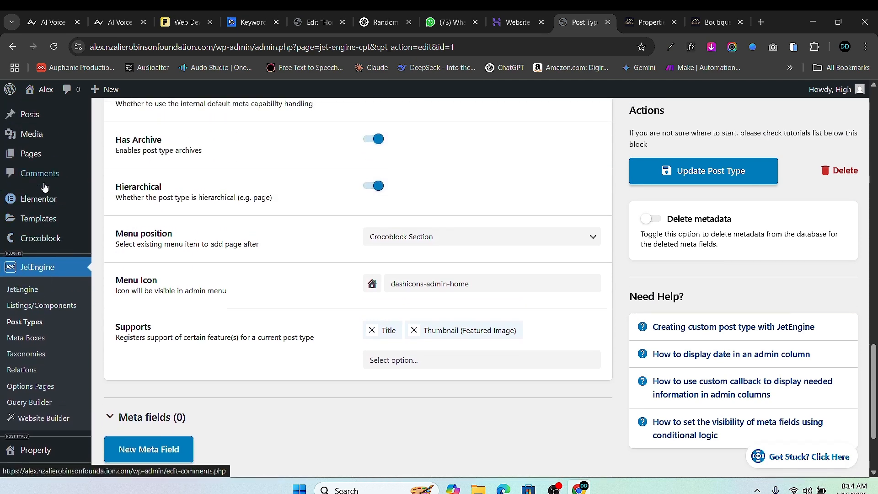
scroll(45, 236, "up", 2)
scroll(46, 230, "down", 3)
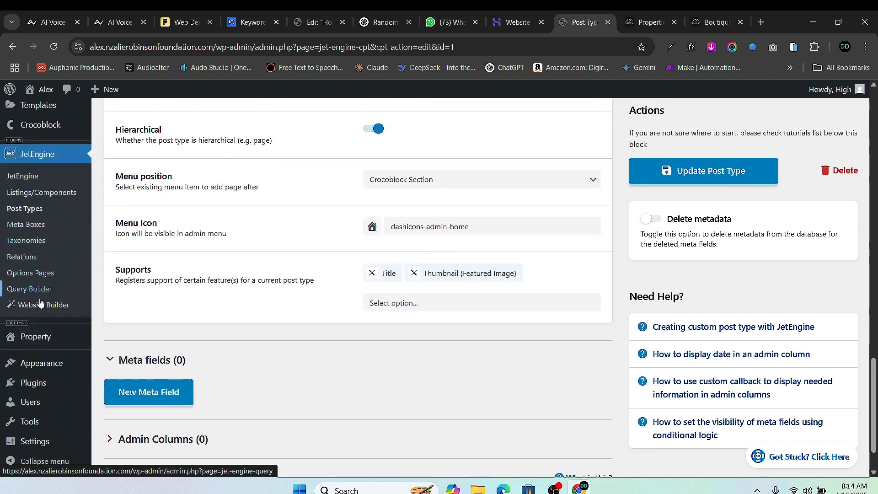
left_click(38, 342)
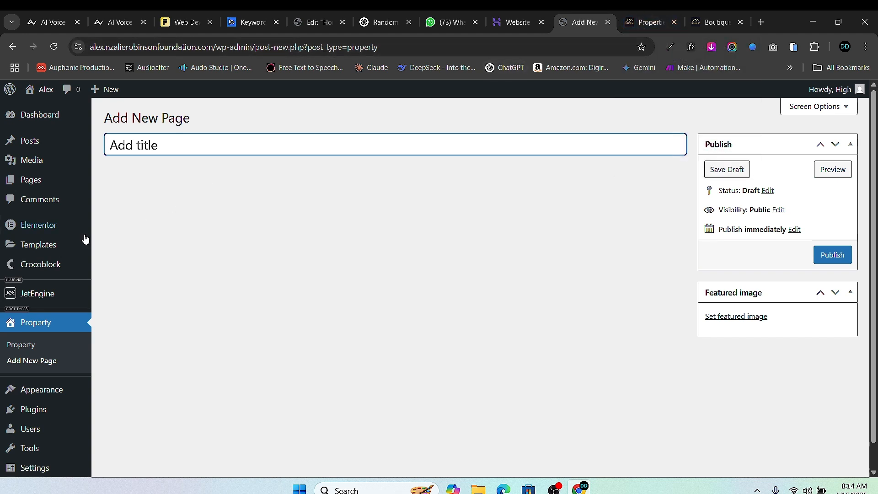
scroll(169, 170, "down", 1)
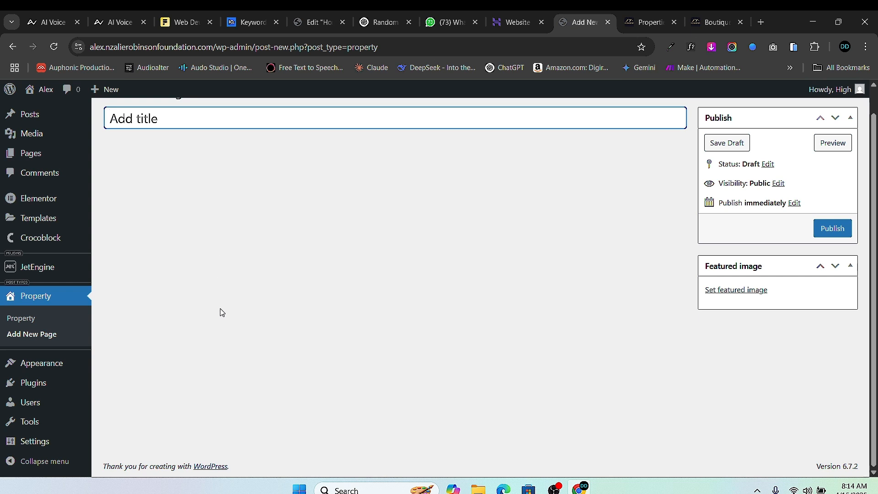
scroll(210, 328, "up", 1)
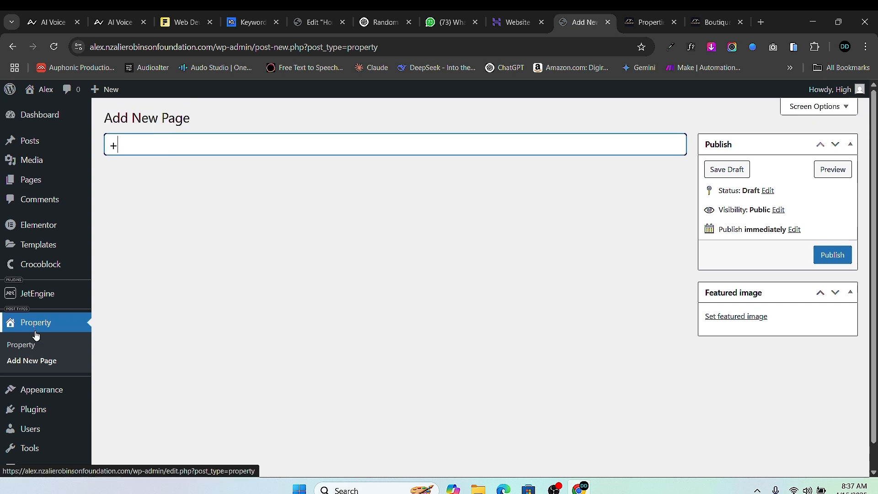
mouse_move(50, 306)
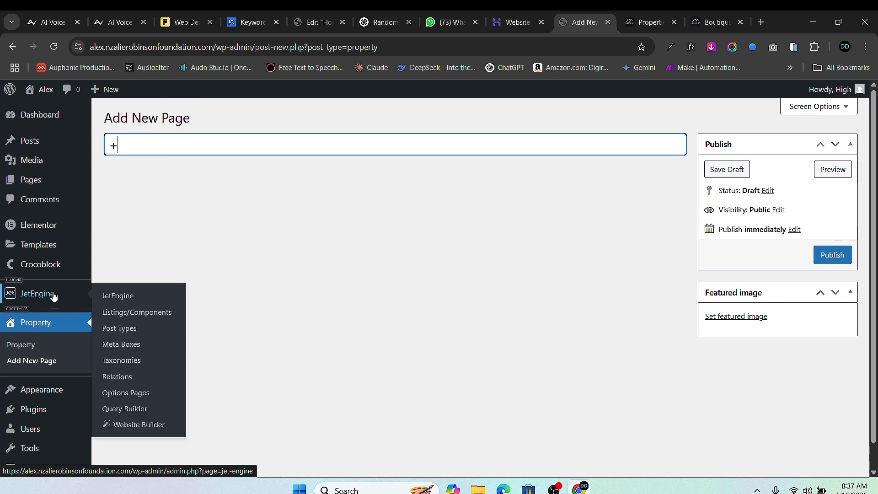
- Go to JetEngine Post Types, staying once at the Leave site prompt, then leaving the unsaved post
left_click(127, 333)
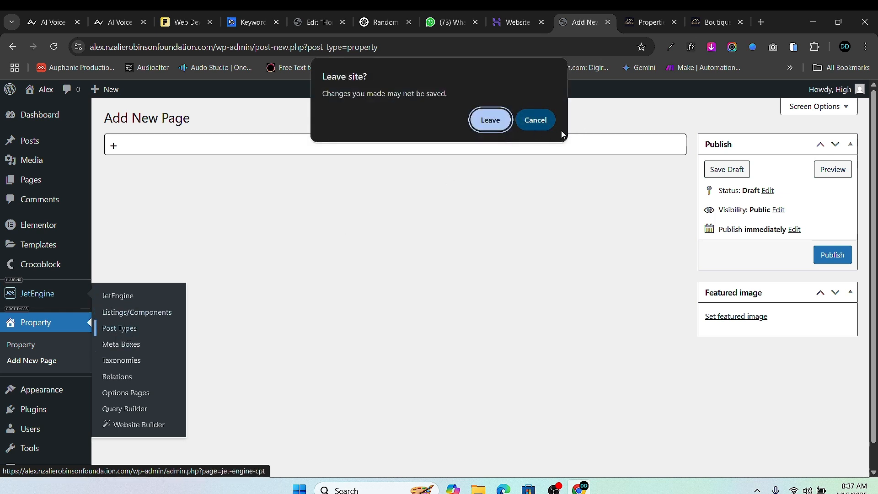
left_click(538, 123)
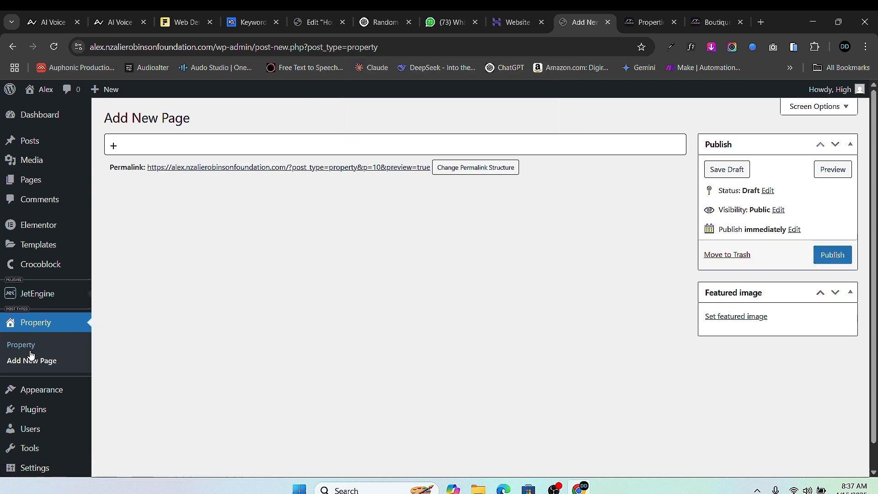
mouse_move(39, 294)
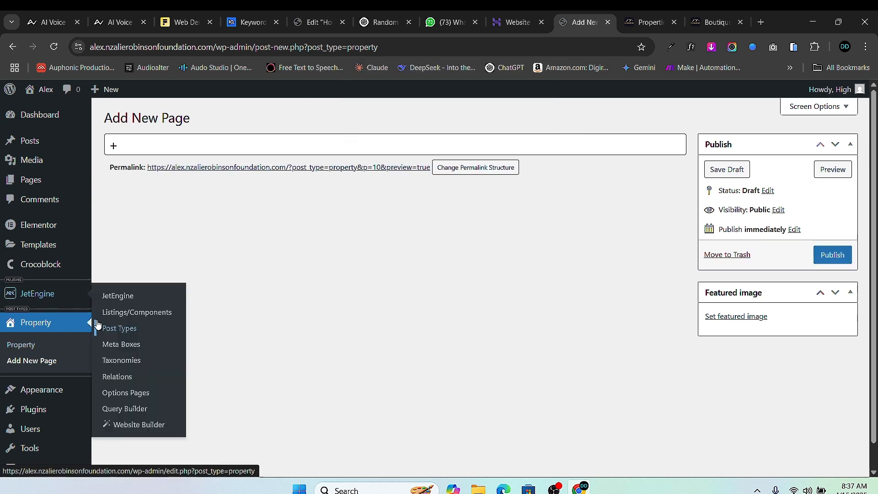
left_click(131, 333)
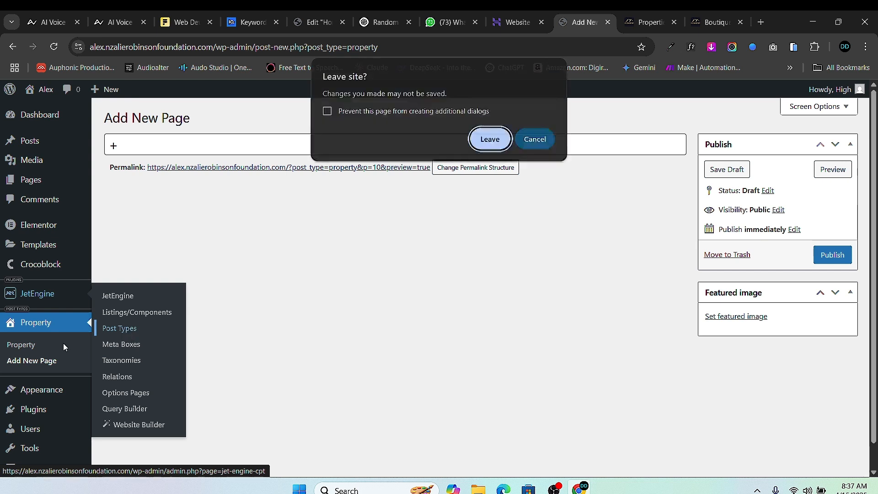
left_click(490, 139)
scroll(202, 191, "down", 1)
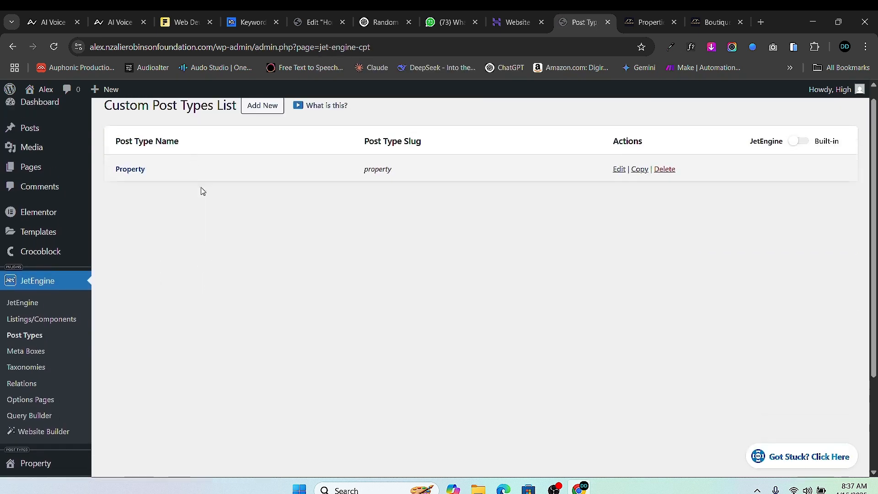
scroll(203, 191, "up", 1)
- Edit the Property post type and add a new, still unnamed Text meta field
left_click(619, 182)
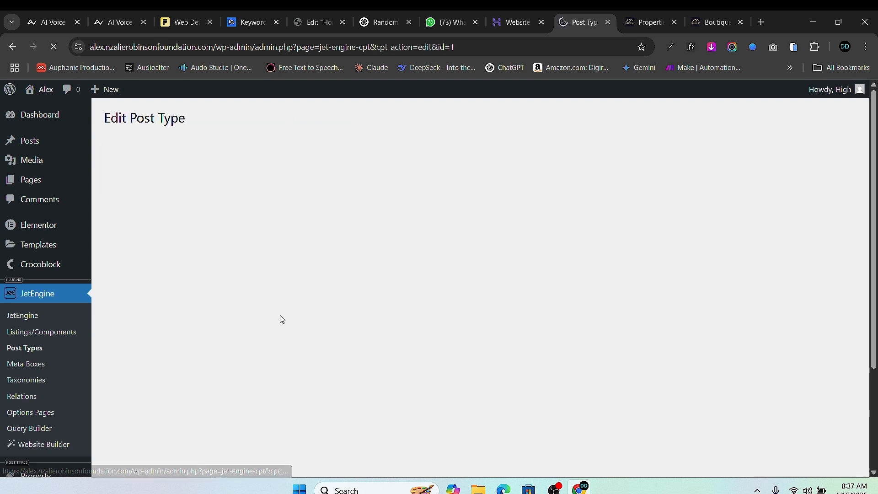
scroll(306, 329, "down", 1)
scroll(306, 342, "down", 5)
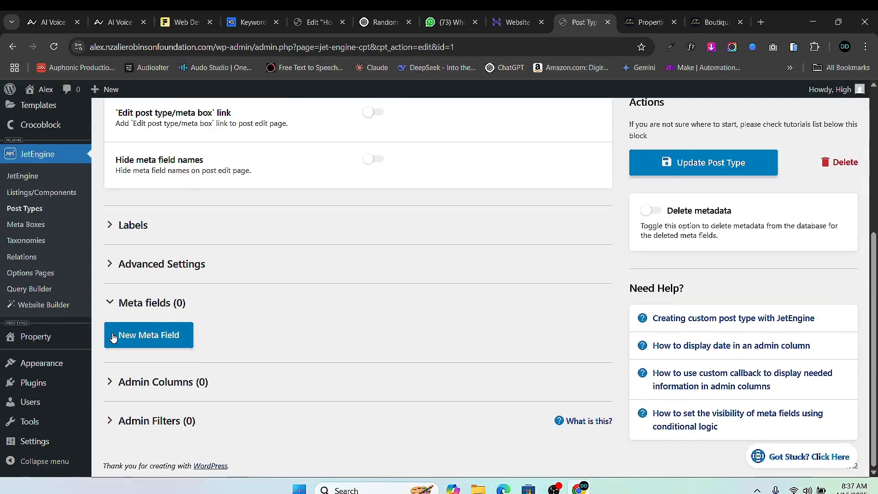
left_click(158, 338)
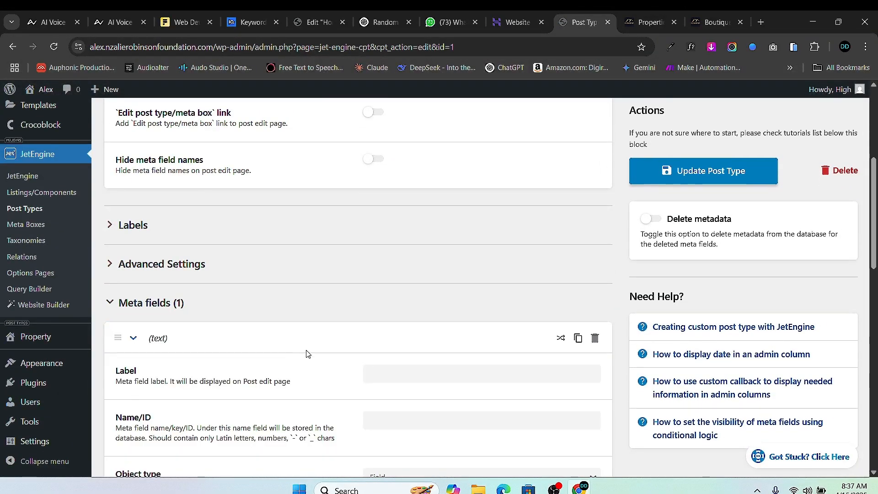
scroll(306, 355, "down", 2)
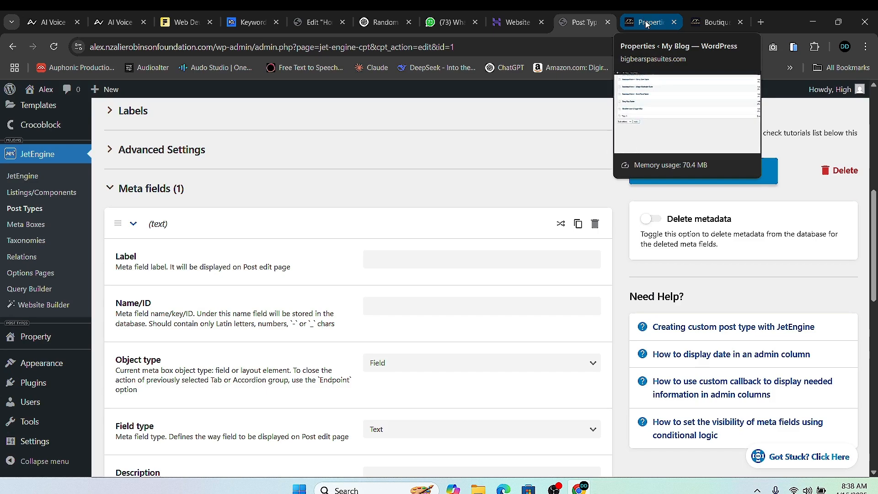
- On the live Boutique Hotel – Sweet Suite page, highlight the title and the Guests, Beds and Bedrooms stats
left_click(711, 22)
scroll(456, 225, "up", 10)
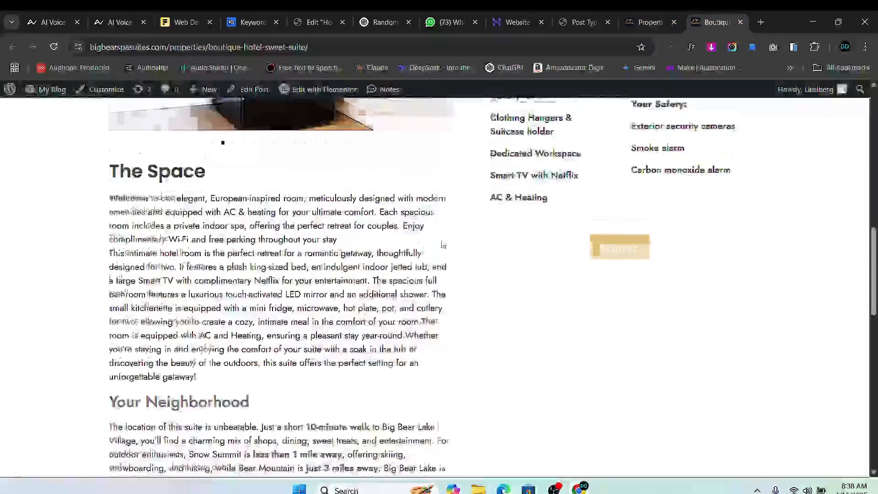
scroll(455, 225, "up", 5)
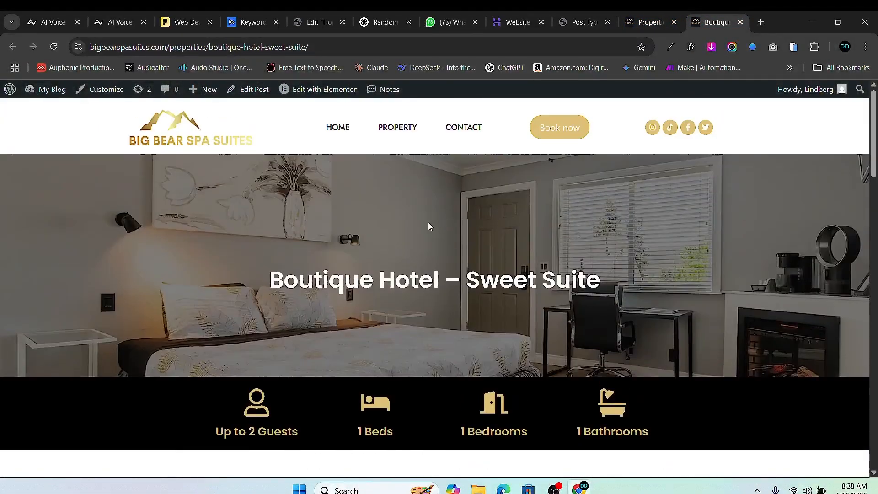
left_click_drag(269, 280, 660, 271)
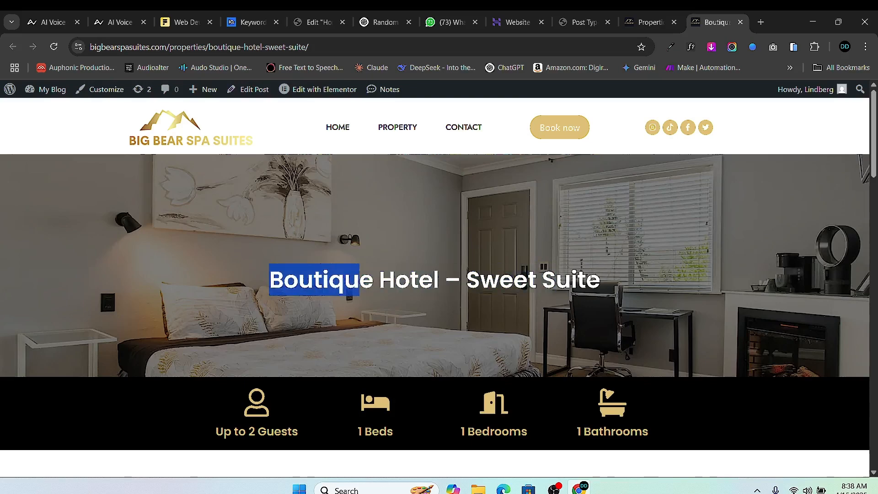
left_click_drag(593, 279, 288, 302)
scroll(334, 210, "down", 3)
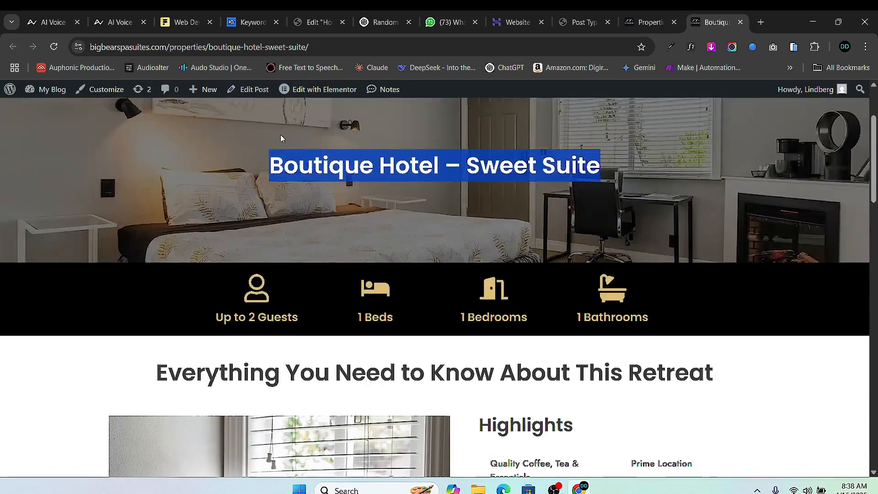
scroll(255, 223, "up", 3)
scroll(274, 215, "down", 3)
scroll(240, 237, "down", 2)
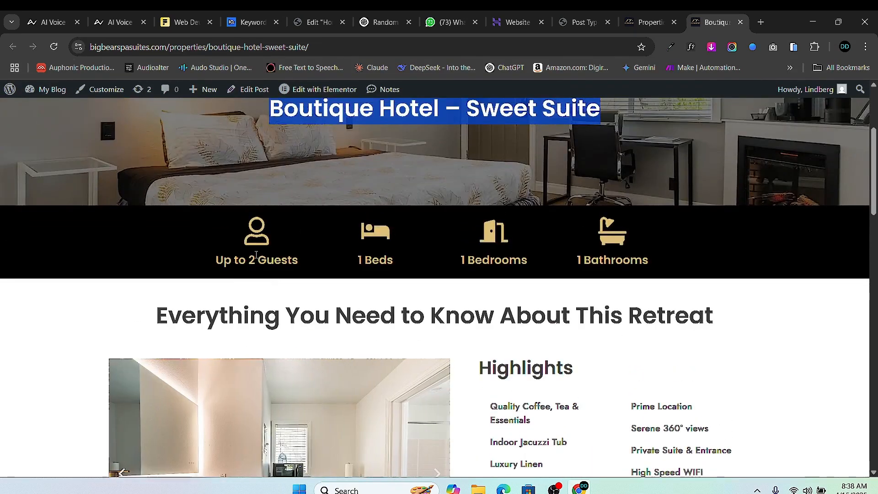
left_click_drag(216, 259, 307, 269)
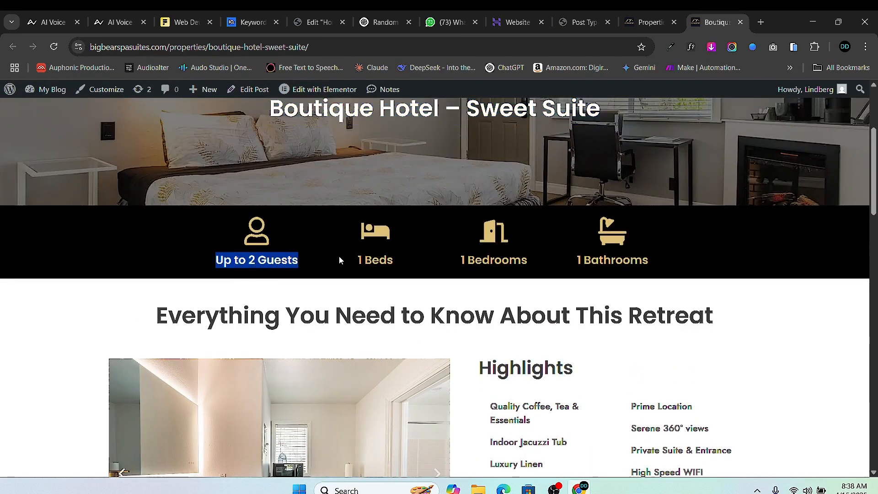
left_click_drag(357, 260, 580, 265)
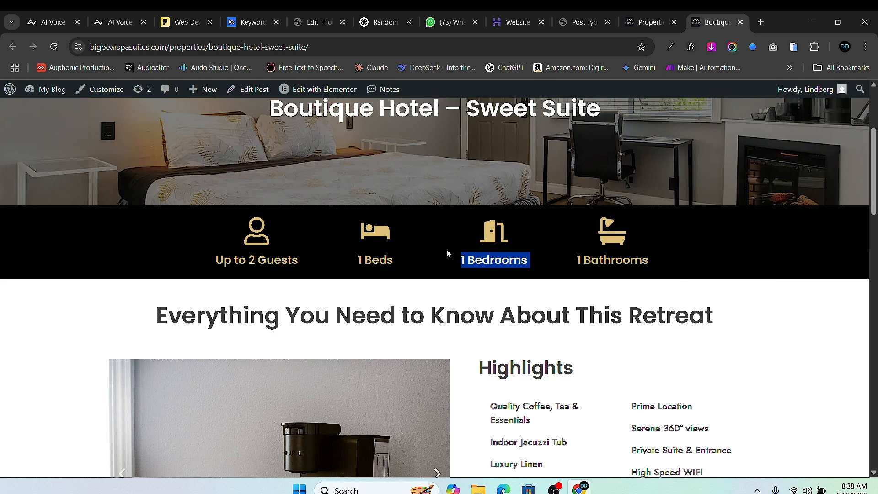
- Highlight the section heading and the Highlights text further down the property page
scroll(476, 256, "down", 3)
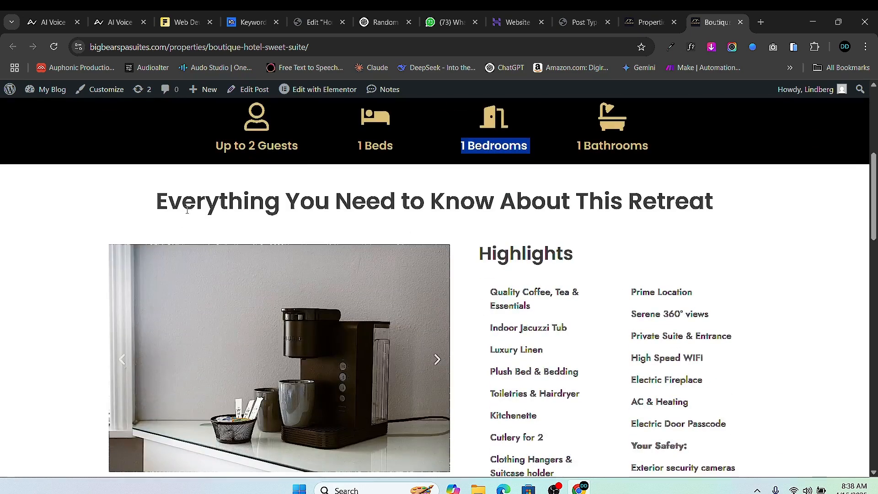
left_click_drag(154, 201, 790, 228)
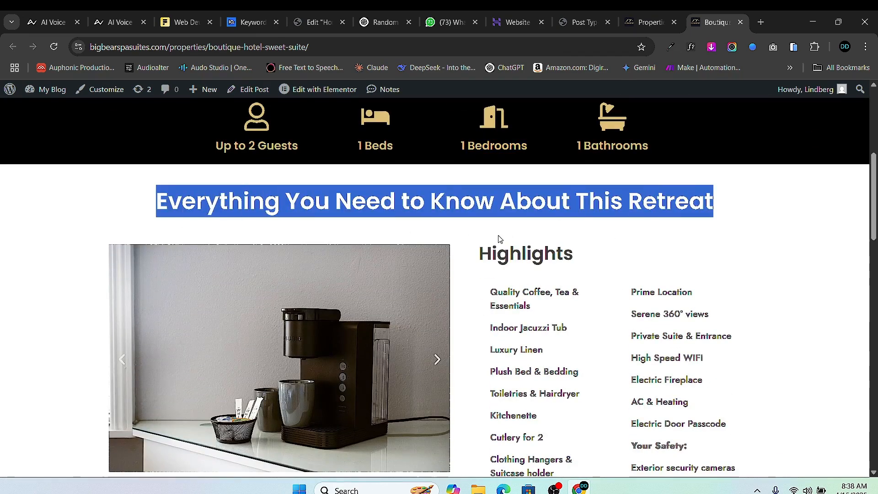
left_click(396, 224)
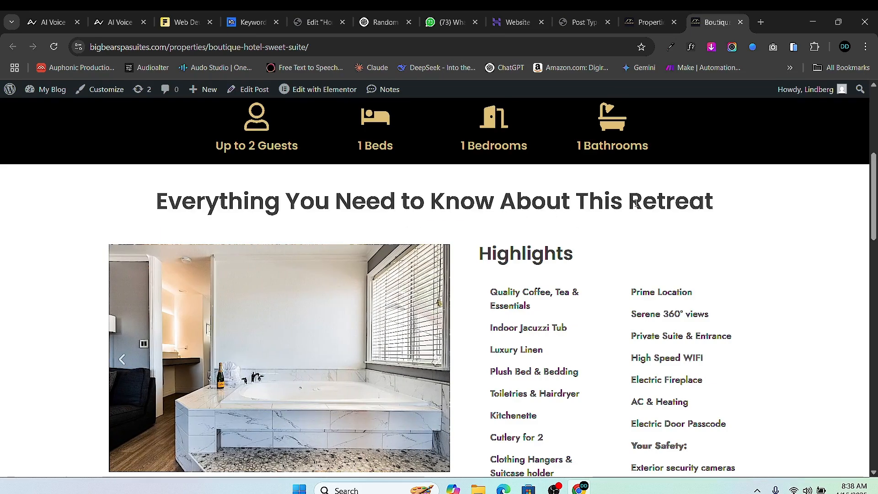
left_click_drag(478, 254, 603, 262)
scroll(543, 271, "down", 3)
scroll(543, 271, "up", 2)
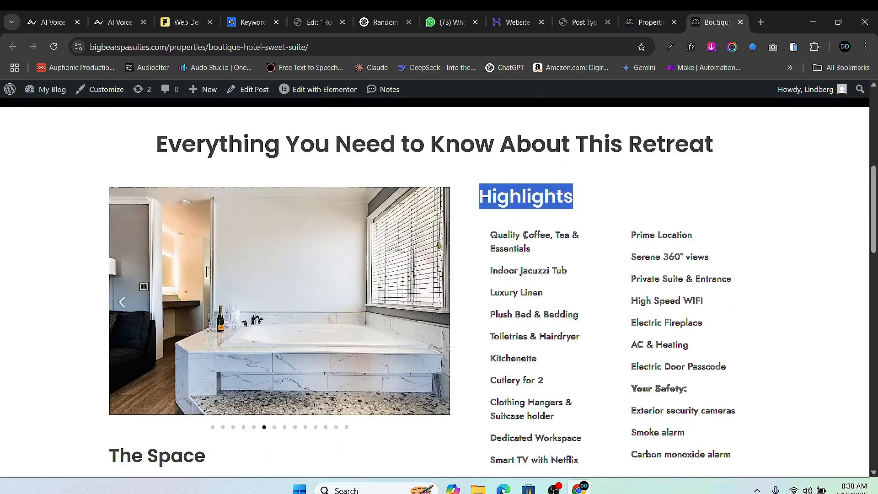
left_click_drag(488, 234, 668, 271)
scroll(578, 372, "down", 3)
scroll(669, 271, "down", 3)
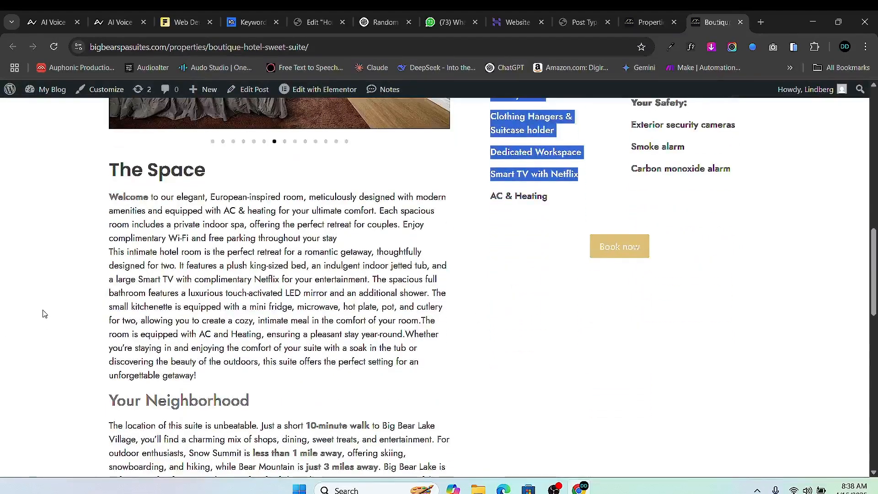
- Highlight The Space section's description text and review the rest of the page
left_click_drag(108, 170, 438, 375)
scroll(299, 296, "down", 2)
scroll(299, 296, "up", 2)
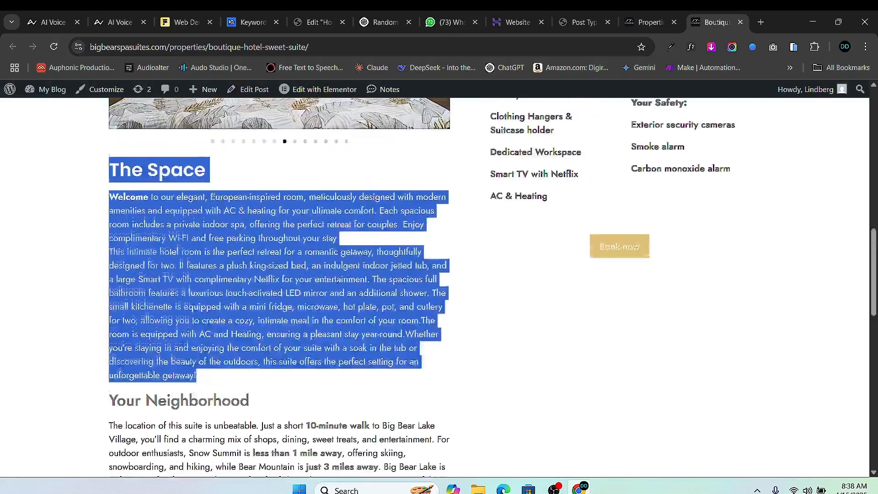
scroll(142, 313, "down", 3)
left_click_drag(117, 288, 281, 306)
scroll(341, 366, "down", 3)
left_click_drag(139, 331, 215, 358)
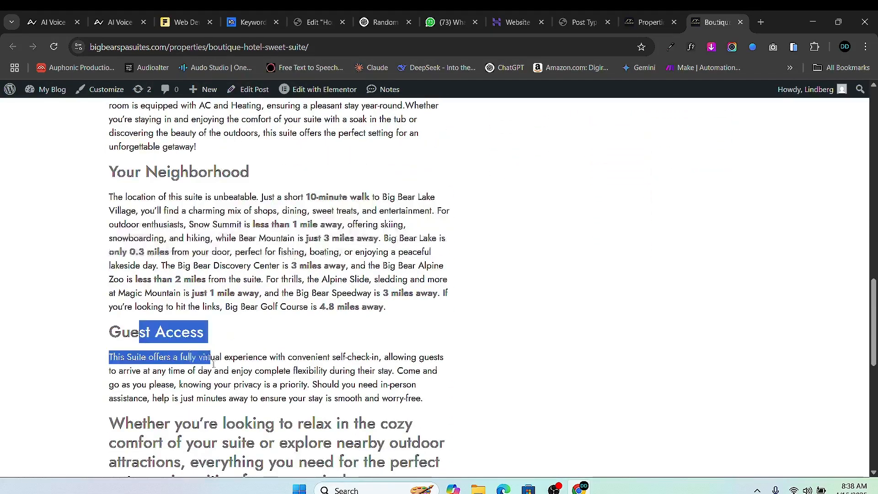
scroll(193, 326, "down", 5)
scroll(193, 326, "down", 4)
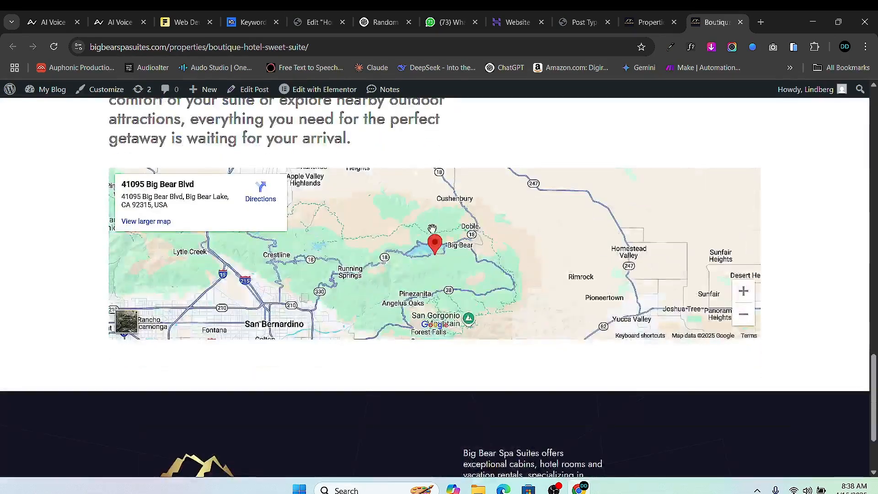
scroll(461, 274, "up", 10)
scroll(460, 273, "up", 10)
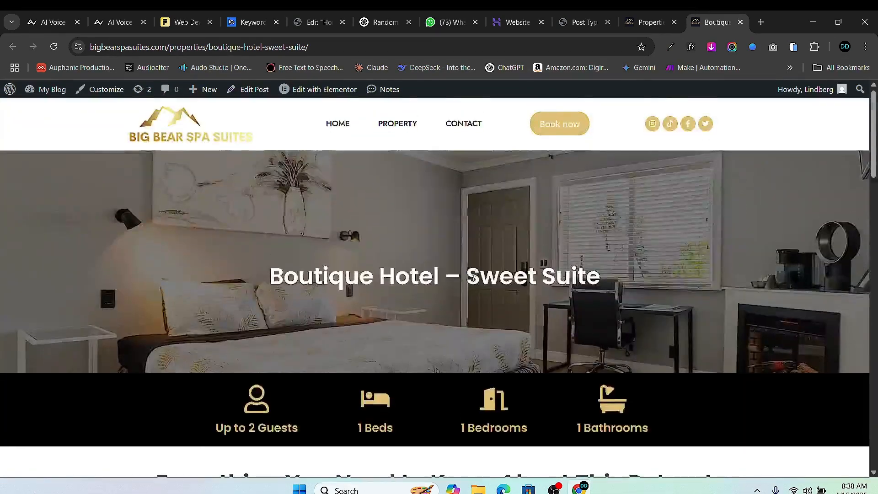
scroll(298, 297, "down", 3)
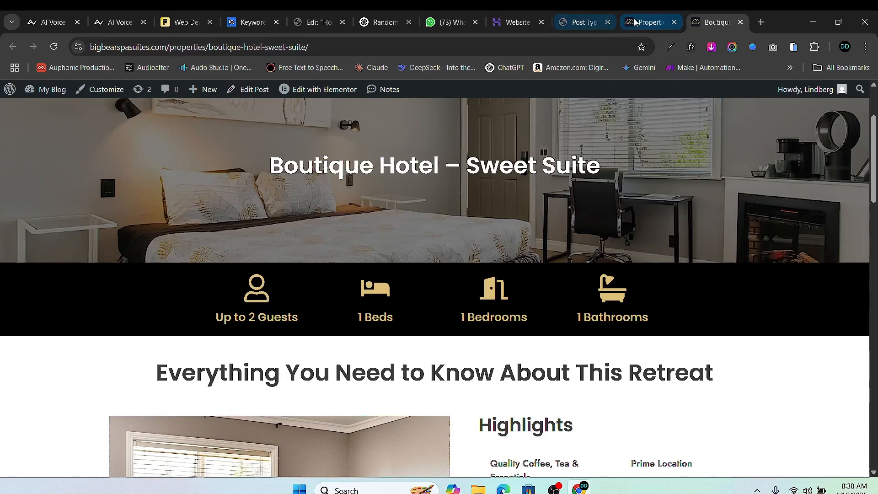
- Back in the post type editor, label the meta field 'Guests' with Name/ID 'guests'
left_click(578, 22)
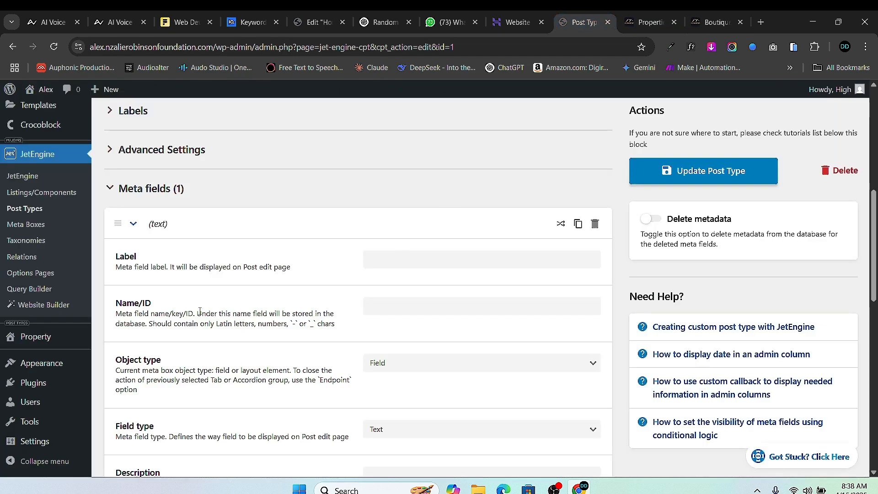
left_click(404, 264)
type("Guests")
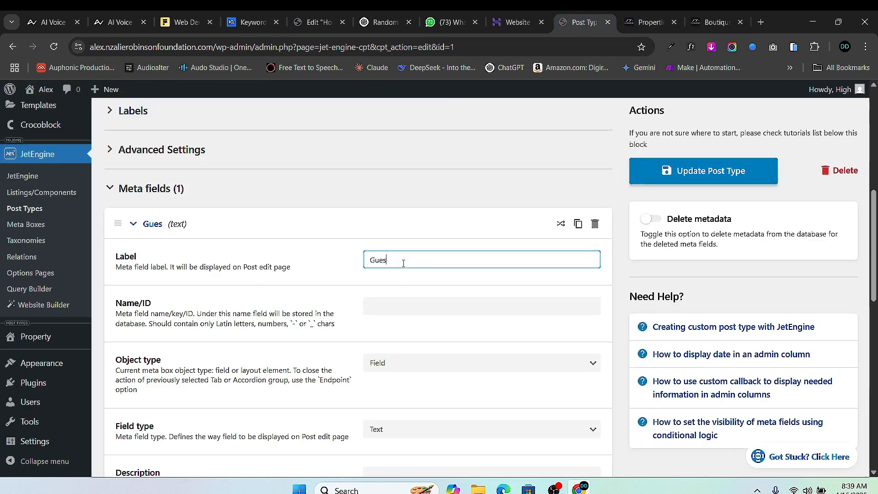
left_click(412, 313)
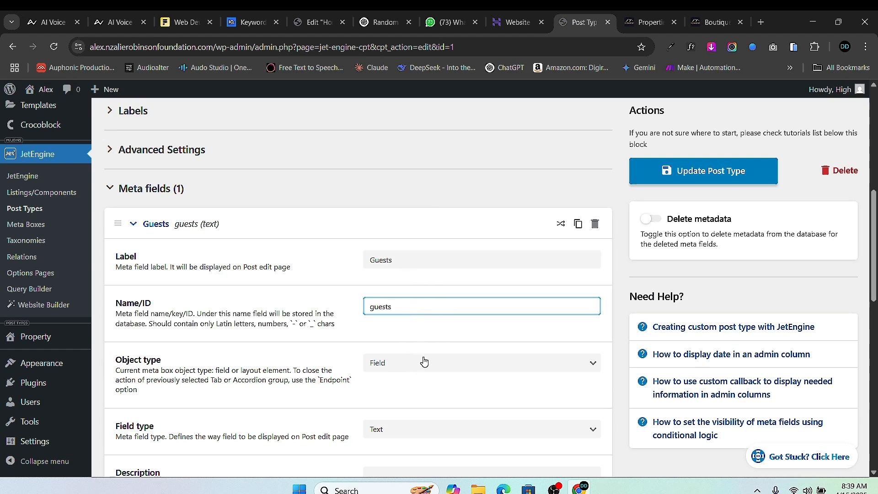
scroll(424, 362, "down", 2)
left_click(413, 256)
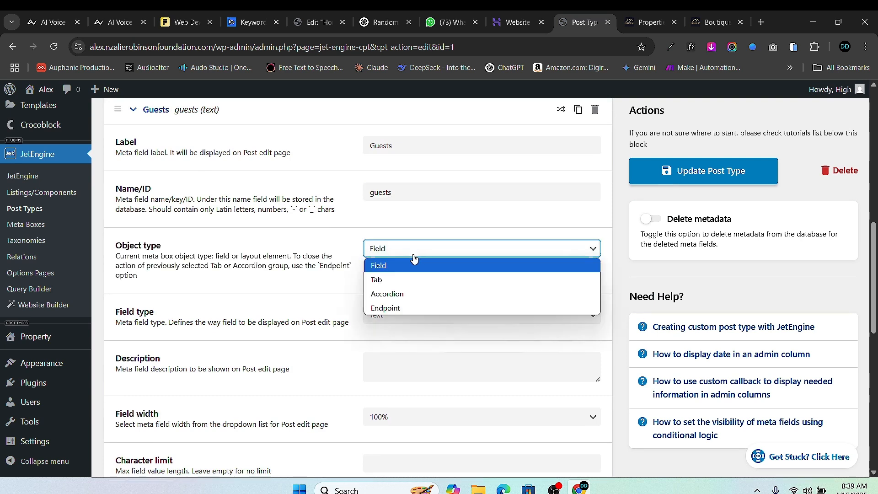
- Keep the object type as Field and try the Number, Select and Text field types for Guests
left_click(414, 265)
scroll(407, 280, "down", 1)
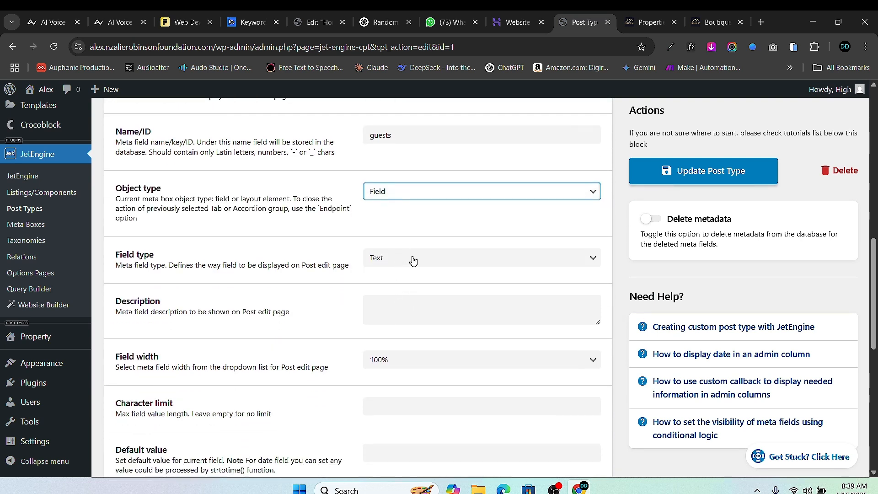
left_click(413, 261)
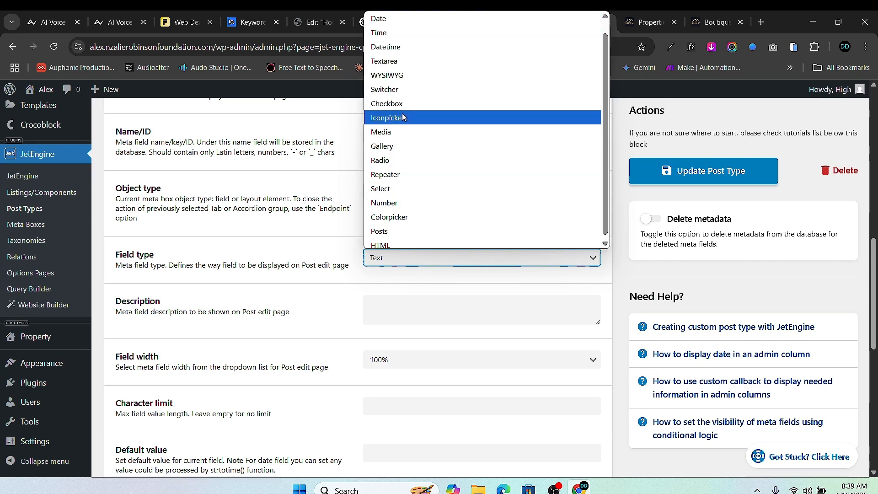
left_click(406, 204)
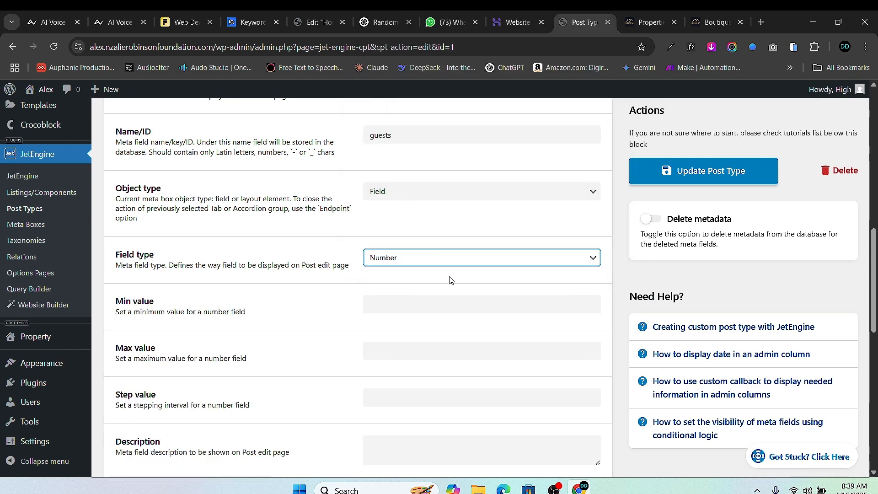
left_click(429, 260)
left_click(407, 199)
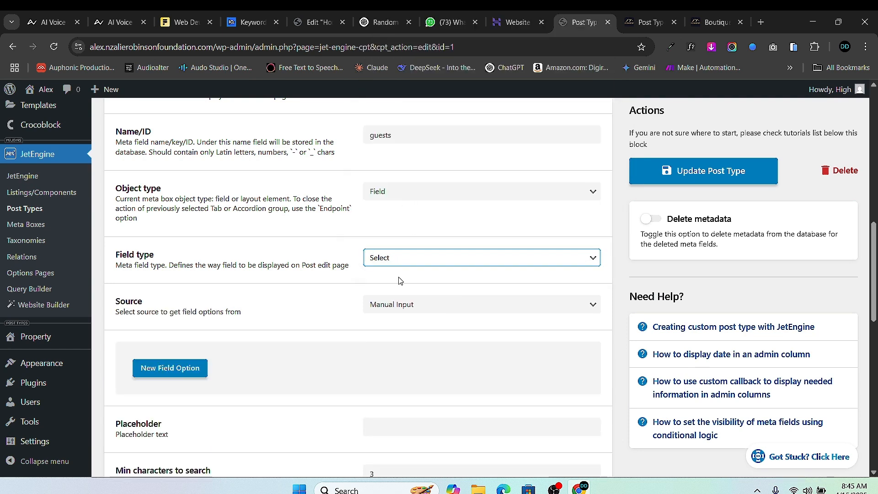
left_click(374, 264)
left_click(402, 18)
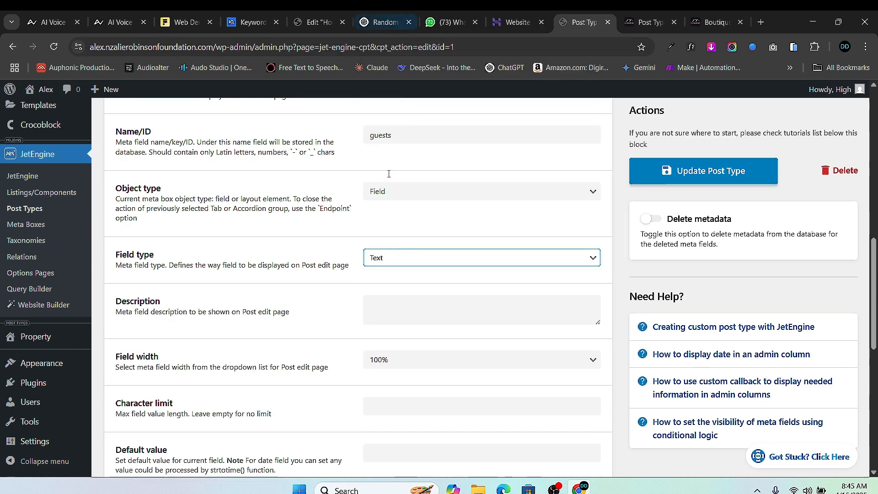
- Settle on Select as the Guests field type, leaving the source on Manual Input
left_click(408, 270)
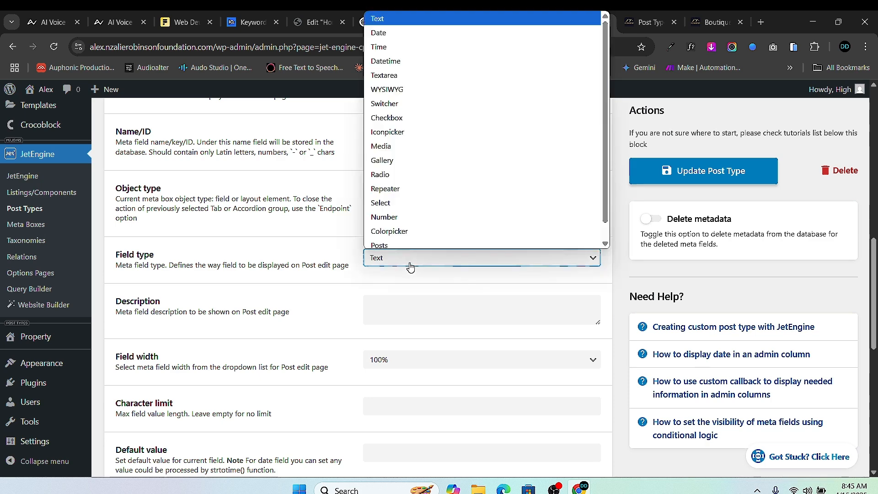
left_click(407, 211)
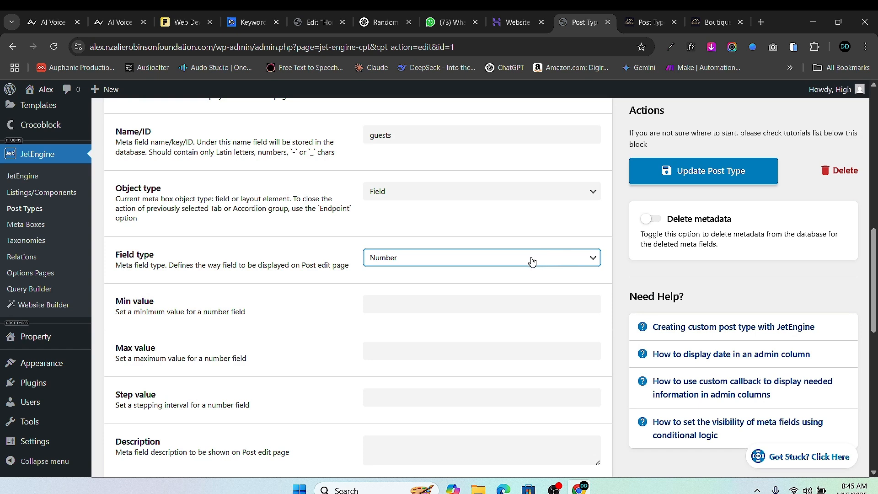
left_click(476, 266)
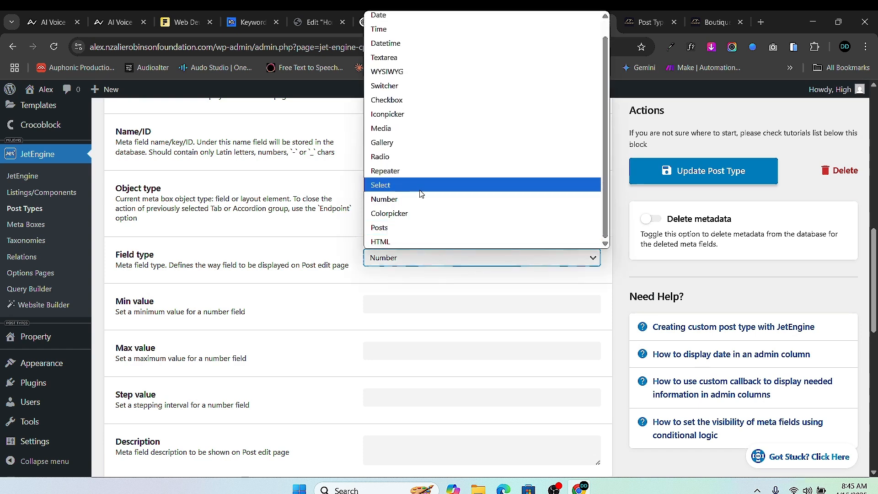
left_click(422, 185)
scroll(174, 368, "down", 1)
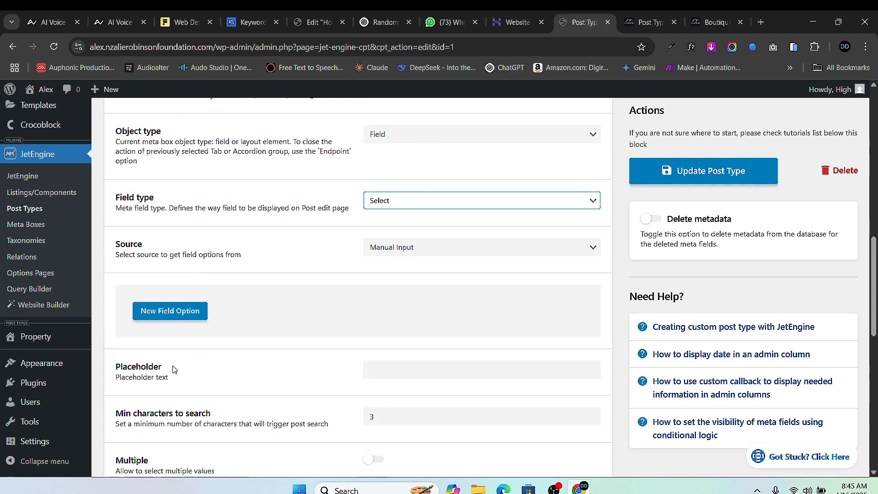
scroll(252, 240, "up", 4)
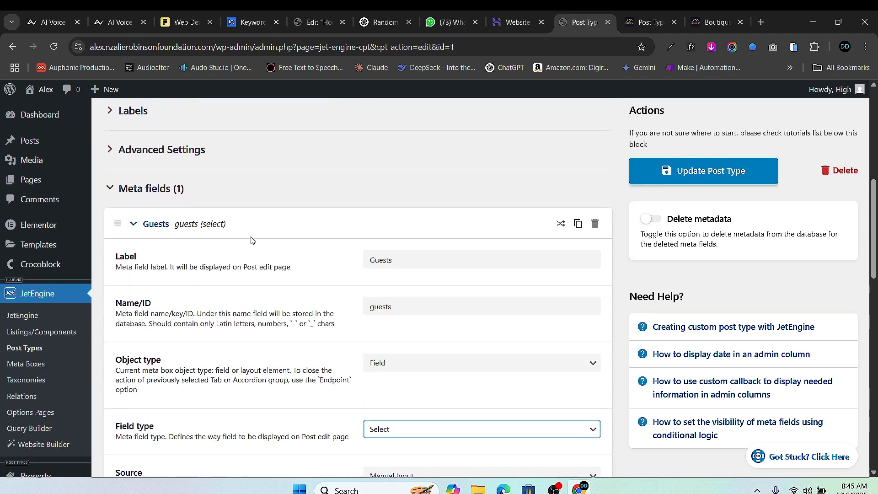
scroll(248, 265, "down", 4)
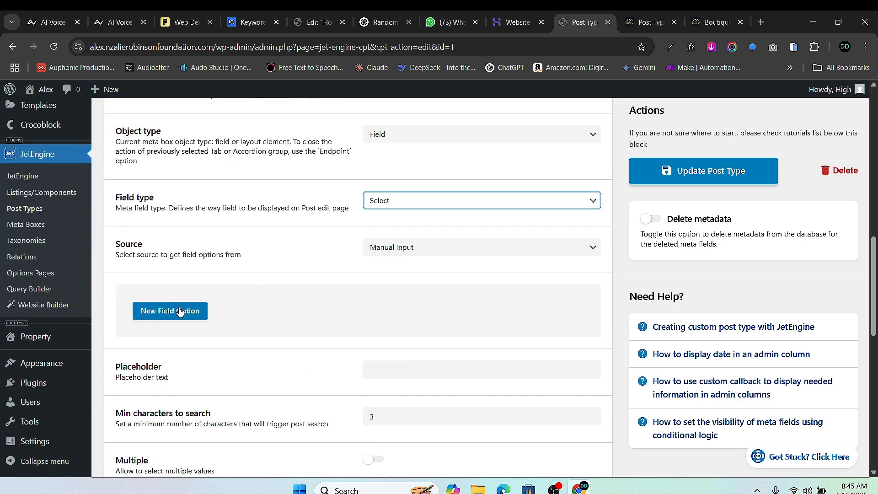
- Add Guests options 1 and 2, each label matching its value
left_click(184, 324)
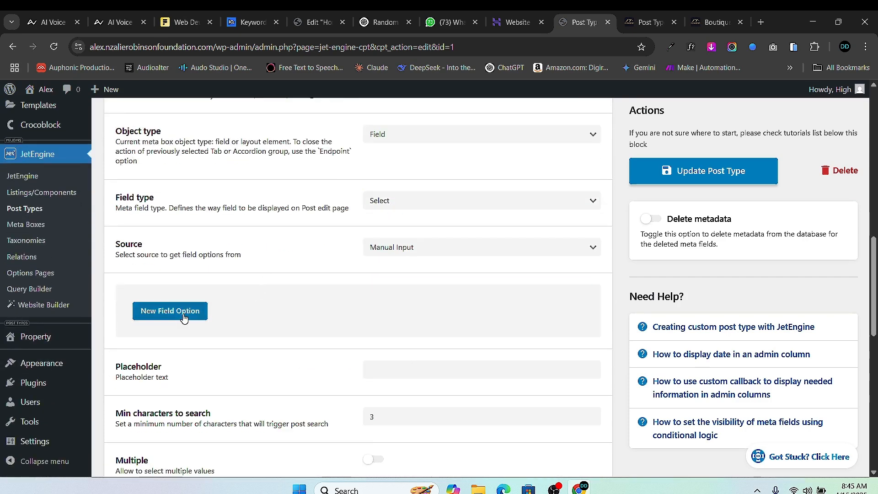
scroll(347, 355, "down", 2)
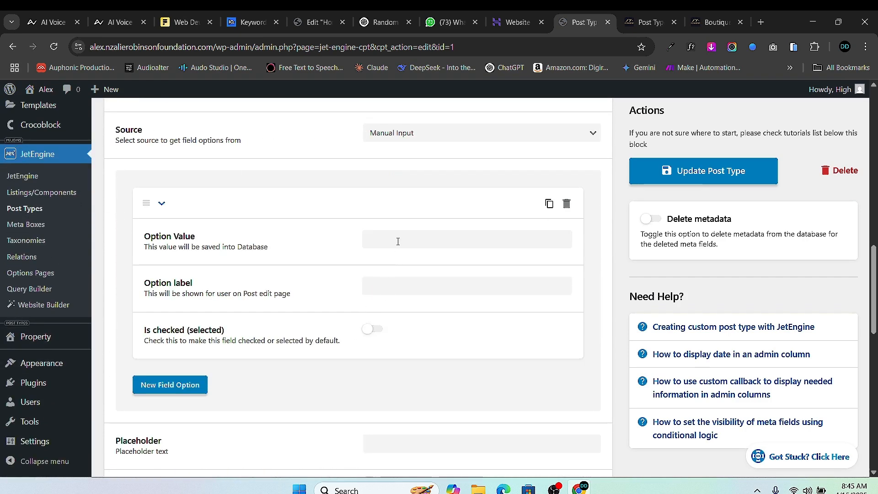
left_click(397, 238)
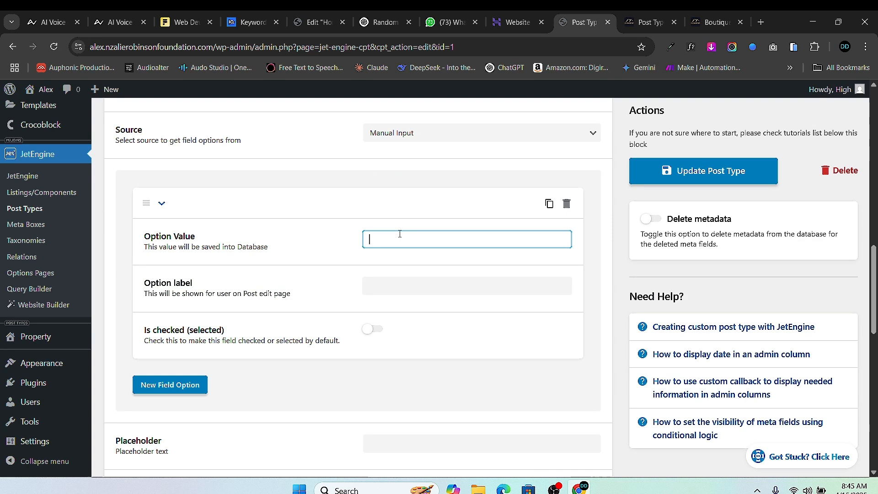
left_click(389, 285)
left_click(176, 401)
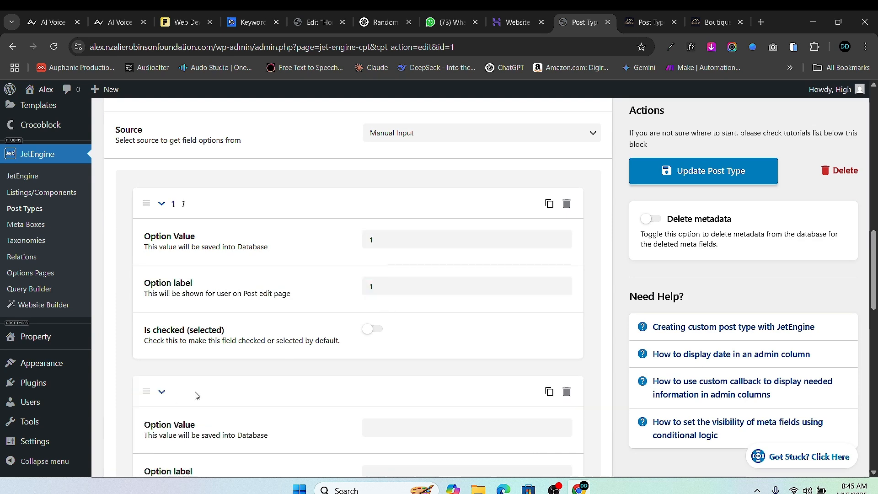
scroll(196, 394, "down", 2)
left_click(390, 311)
type("2")
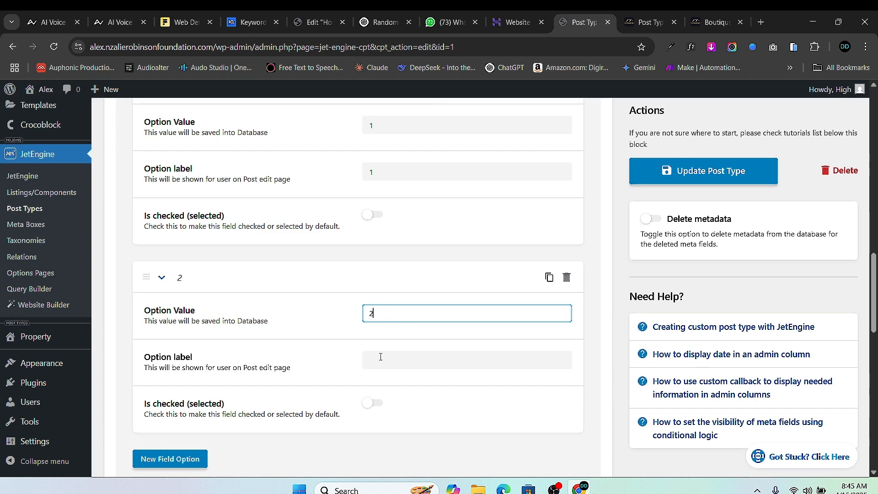
left_click(377, 365)
type("2")
scroll(375, 407, "down", 1)
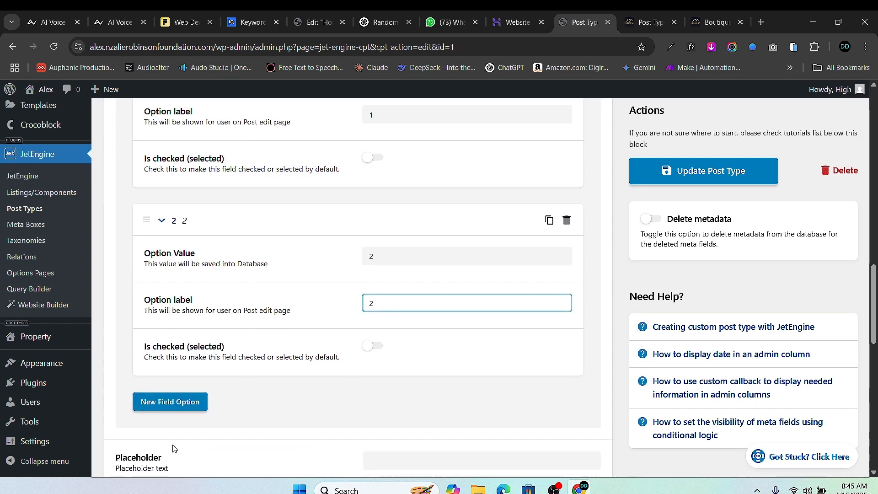
- Add Guests options 3 and 4, each label matching its value
left_click(172, 406)
scroll(428, 357, "down", 3)
scroll(428, 357, "down", 1)
left_click(413, 273)
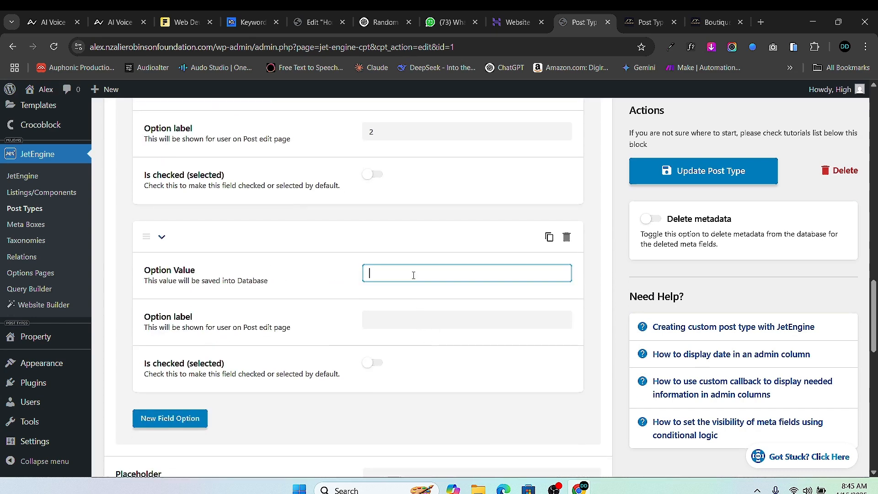
type("3")
left_click(389, 320)
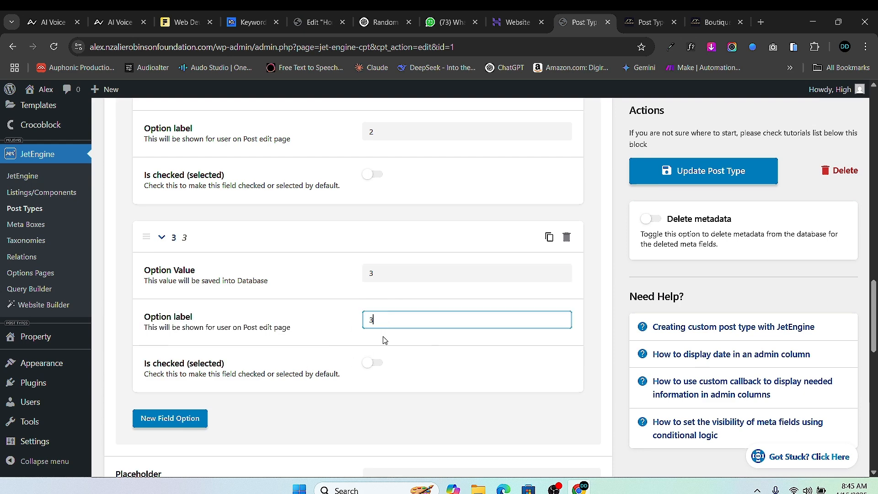
type("3")
left_click(144, 428)
scroll(421, 311, "down", 3)
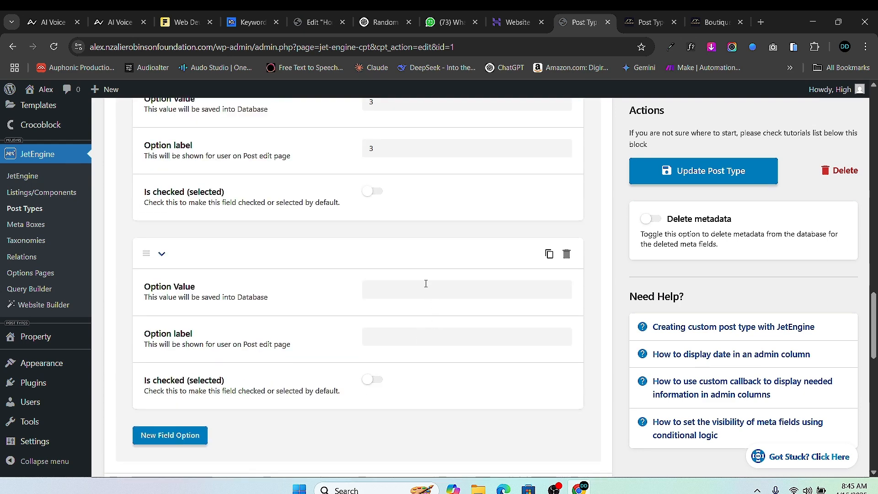
left_click(426, 283)
type("4")
left_click(402, 343)
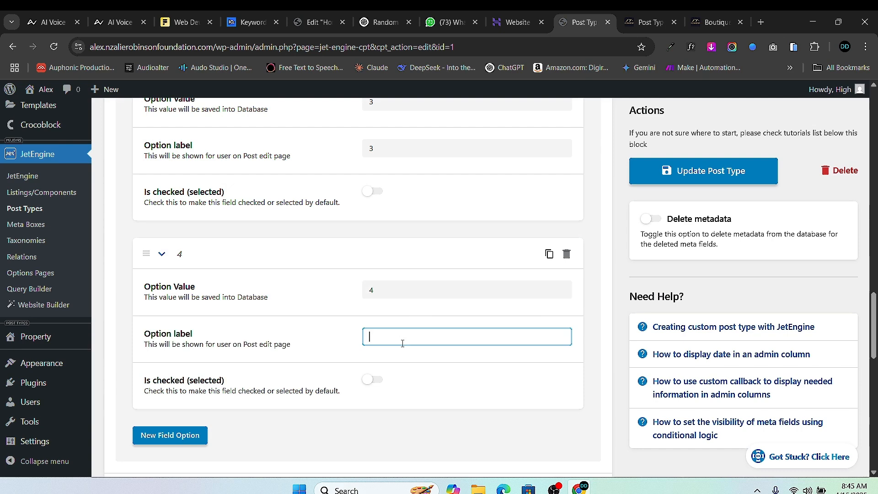
- Enter '++' as the Guests placeholder and mark the field as required
scroll(246, 405, "down", 6)
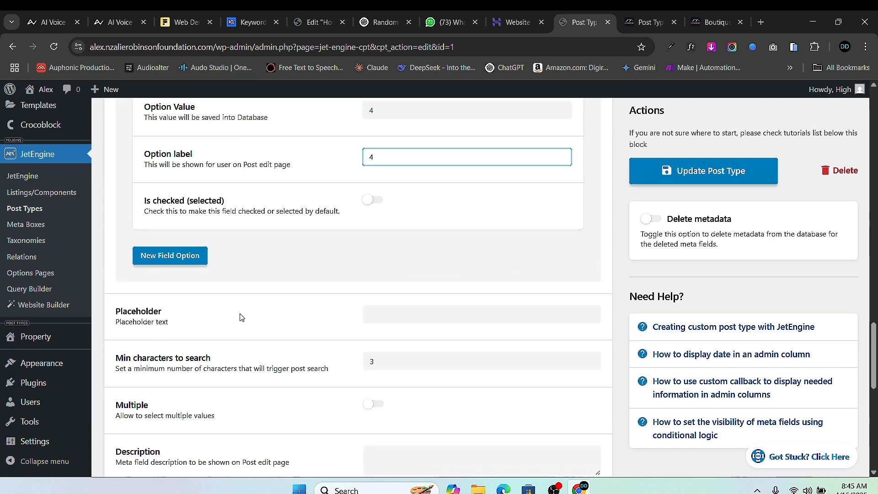
left_click(445, 206)
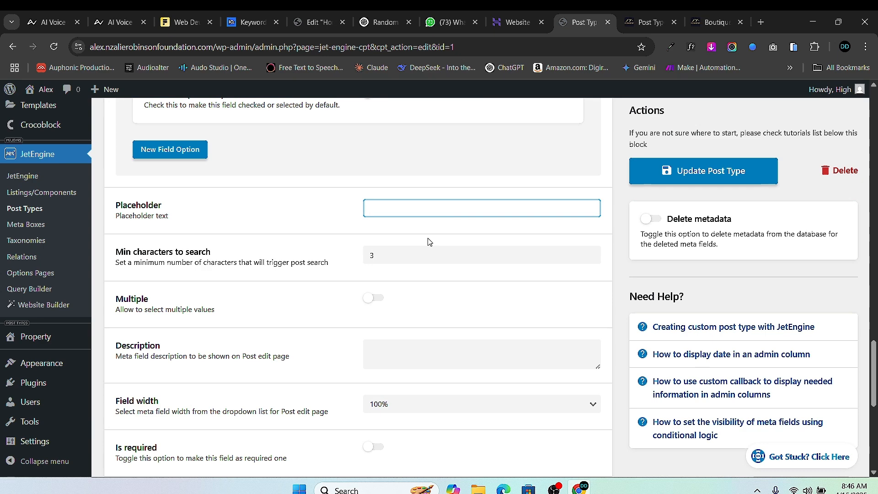
type("++")
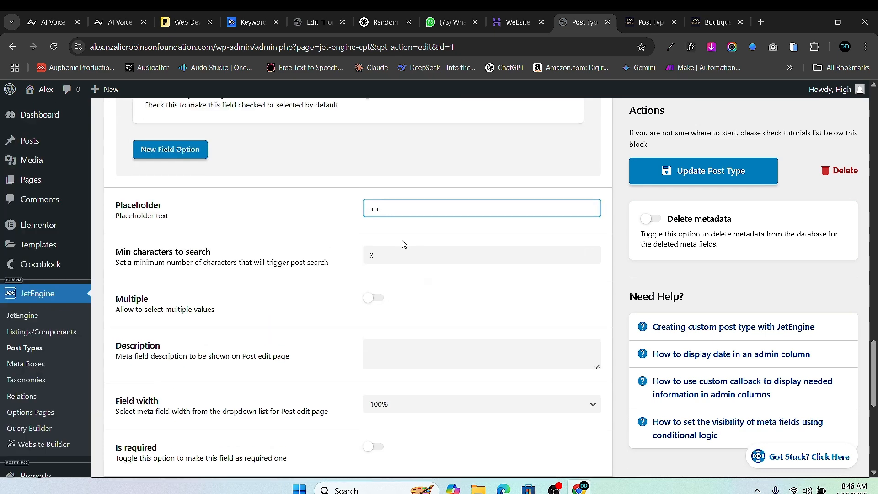
scroll(412, 331, "down", 2)
scroll(382, 352, "up", 1)
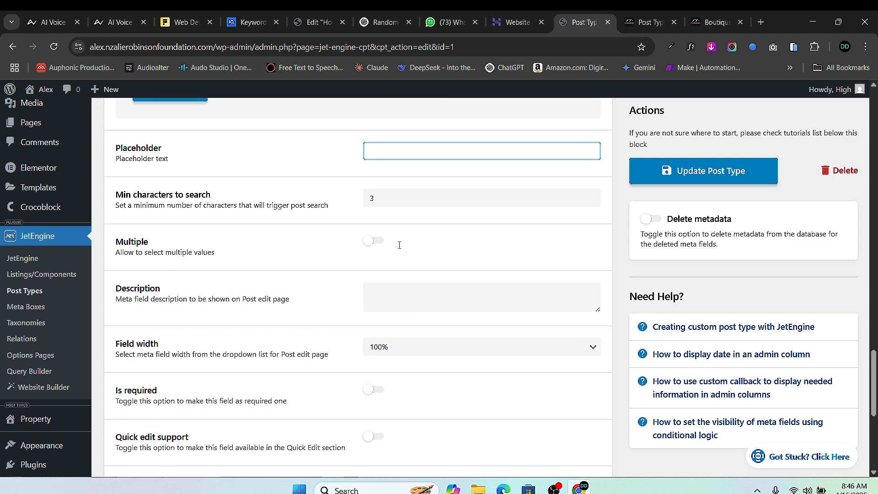
scroll(381, 265, "down", 4)
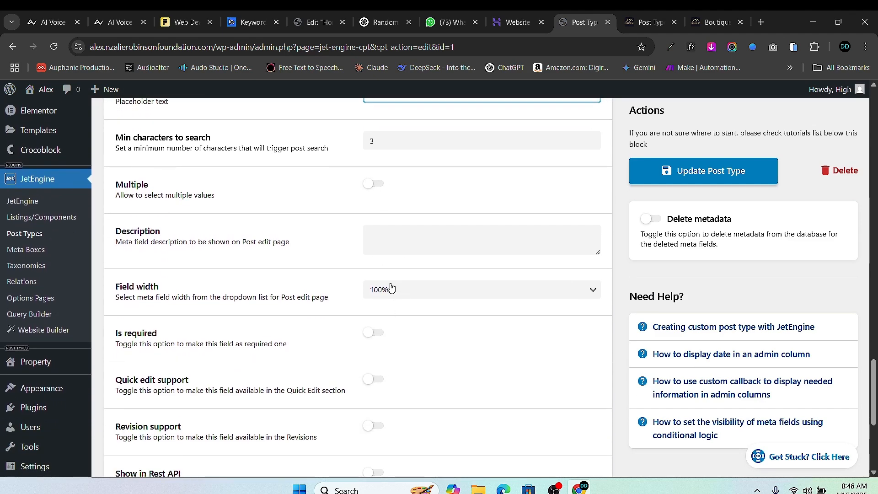
left_click(373, 219)
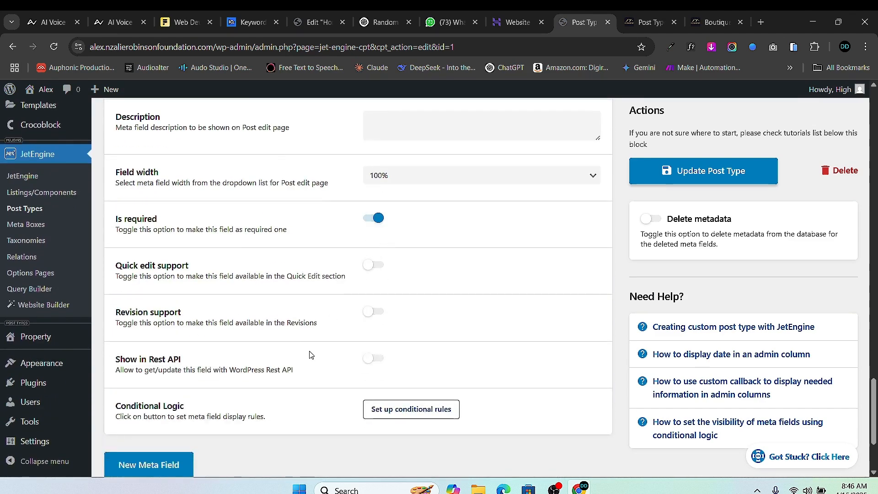
scroll(269, 366, "down", 3)
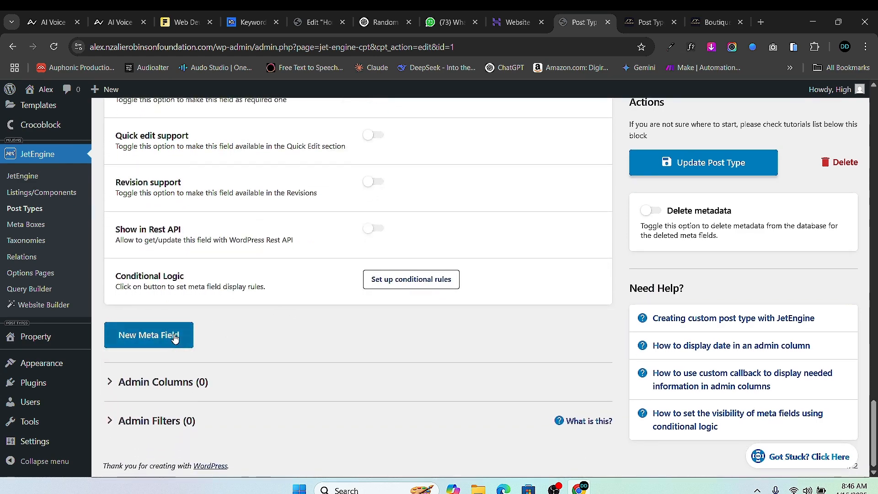
- Collapse the Guests settings and add a new meta field labelled 'Beds'
left_click(174, 337)
scroll(465, 229, "up", 10)
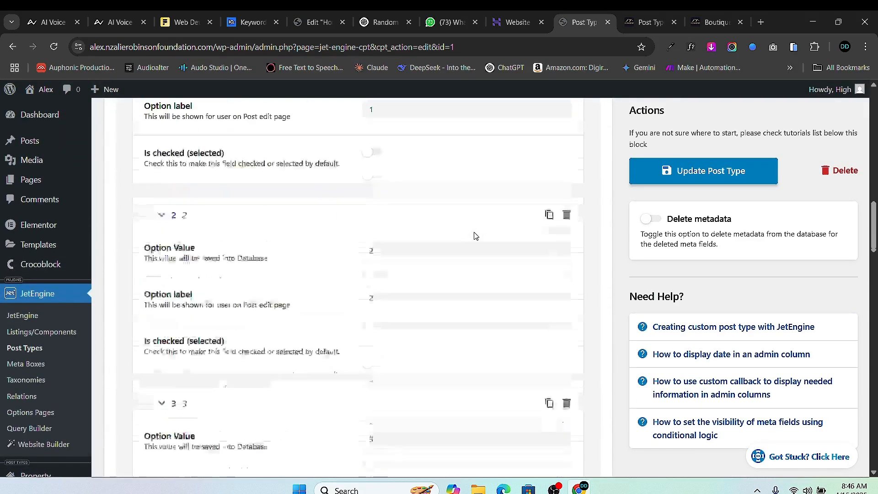
scroll(475, 236, "up", 10)
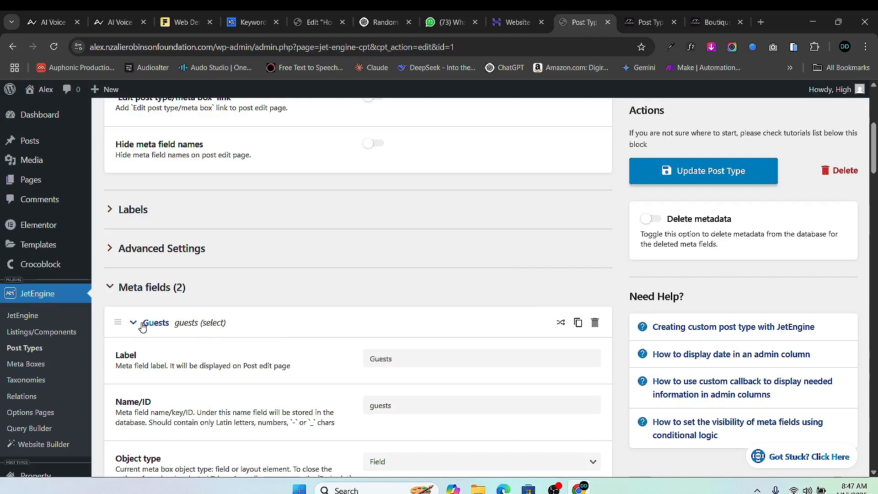
left_click(131, 324)
scroll(400, 192, "down", 3)
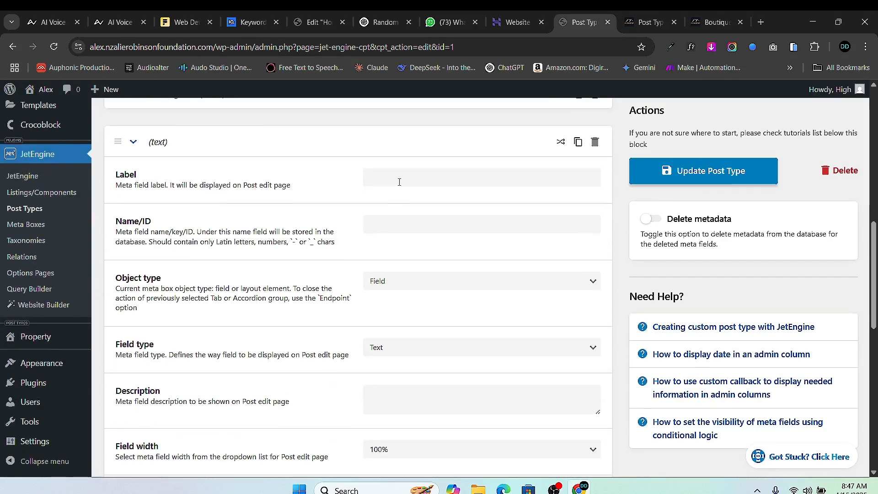
left_click(401, 182)
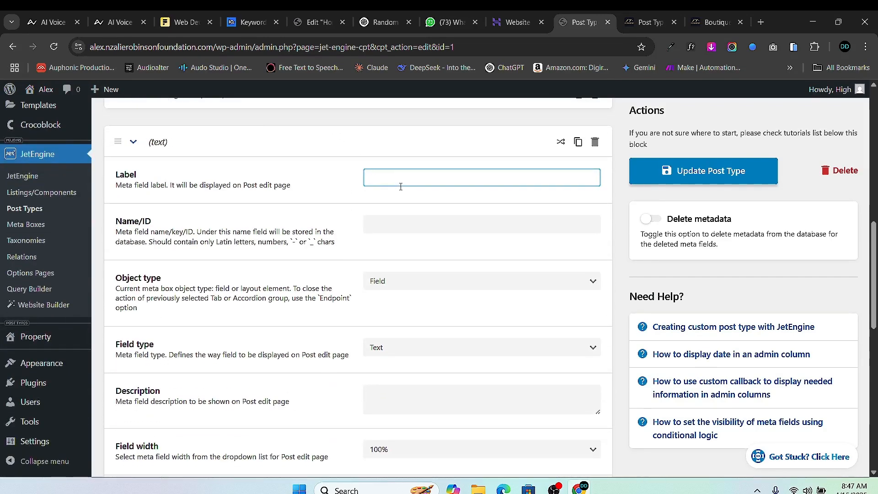
type("Bed")
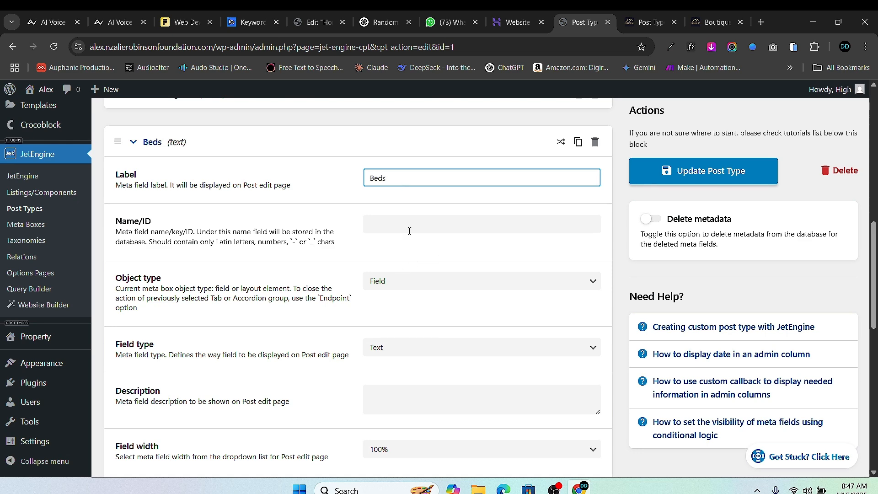
type("s")
left_click(409, 231)
scroll(401, 298, "down", 10)
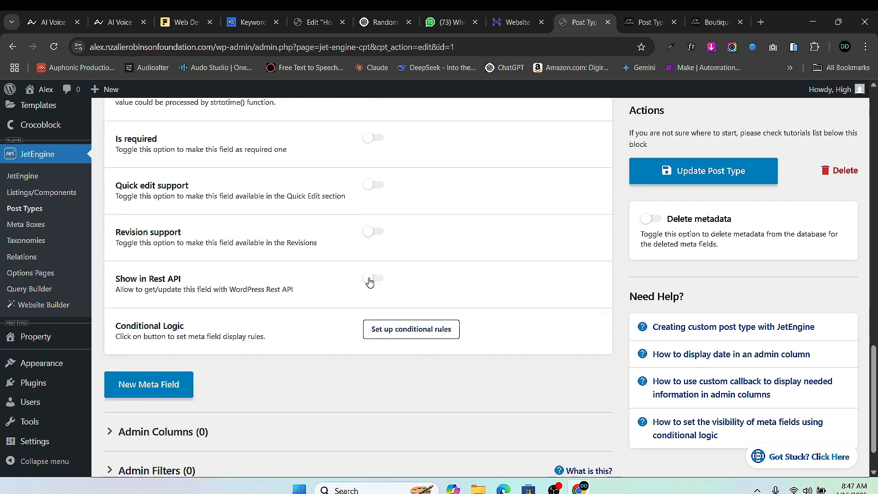
scroll(369, 282, "down", 1)
scroll(306, 289, "up", 2)
scroll(186, 353, "down", 2)
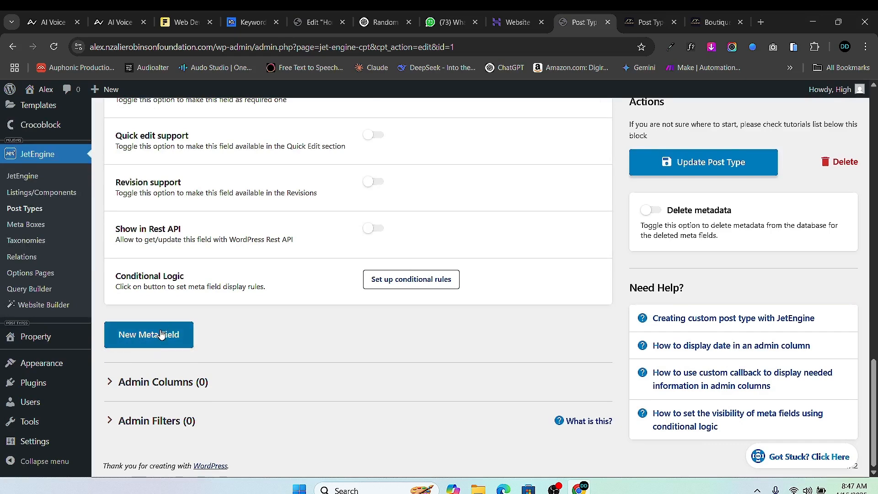
- Set the Beds field type to Select
left_click(161, 335)
scroll(427, 268, "up", 5)
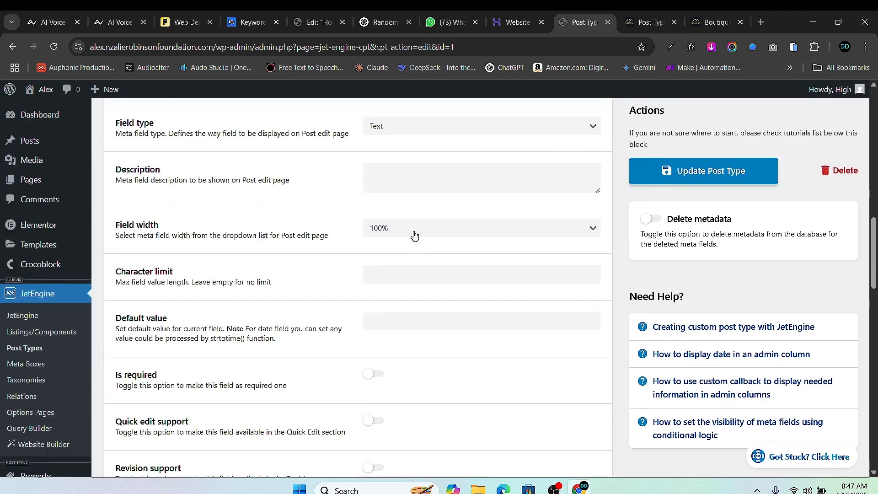
scroll(432, 200, "up", 2)
left_click(427, 240)
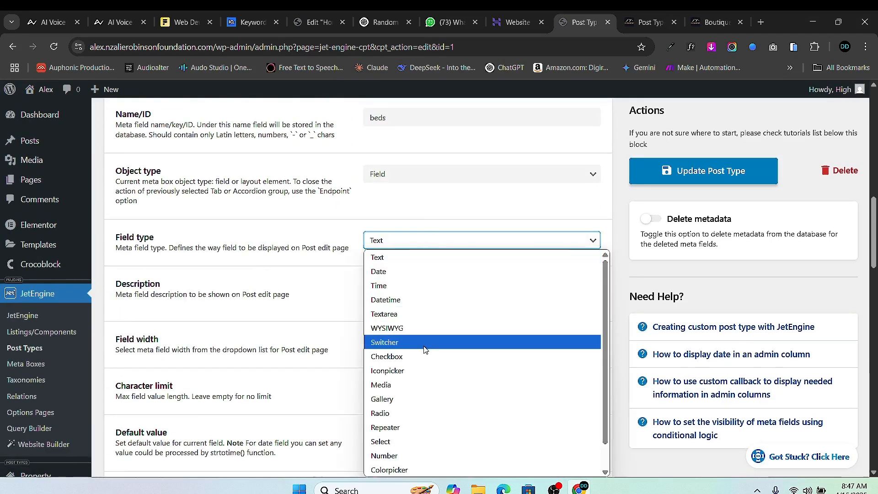
left_click(423, 441)
scroll(427, 355, "down", 3)
scroll(359, 335, "up", 1)
scroll(348, 304, "down", 1)
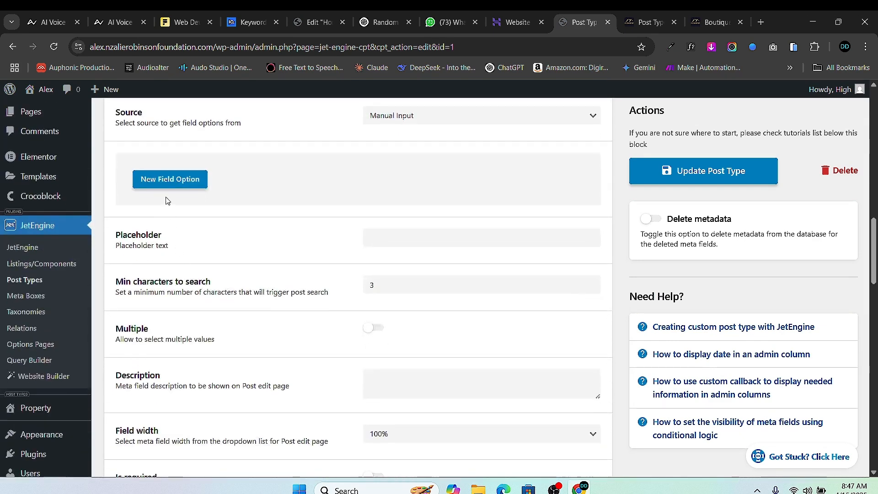
- Give the Beds field options 1 and 2, each label matching its value
left_click(168, 186)
left_click(392, 221)
type("1")
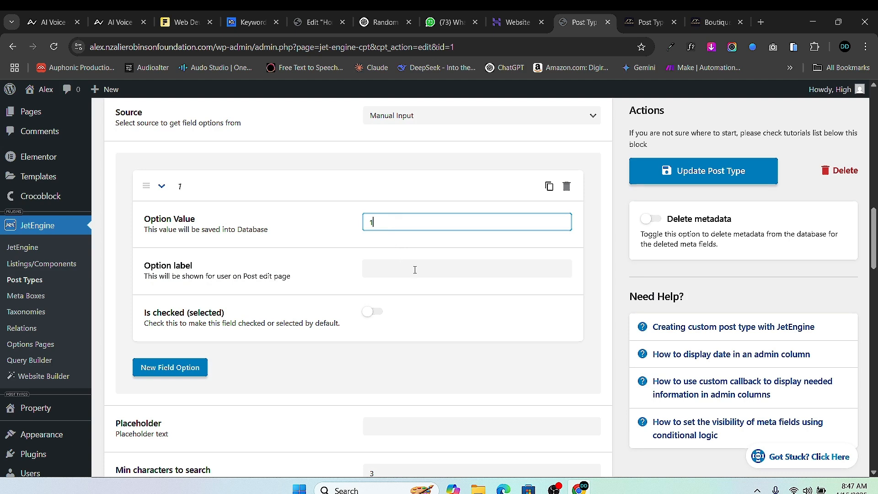
left_click(413, 269)
type("1")
left_click(196, 376)
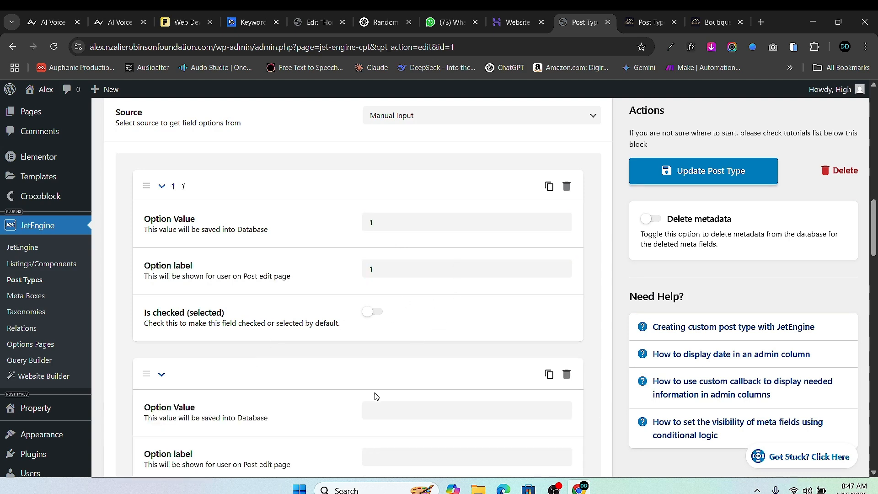
left_click(387, 409)
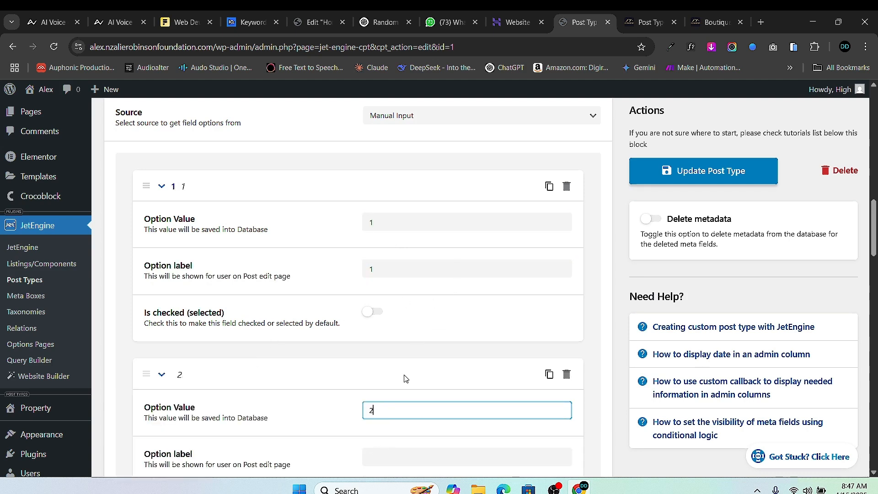
type("2")
scroll(405, 378, "up", 3)
scroll(443, 410, "down", 6)
left_click(400, 286)
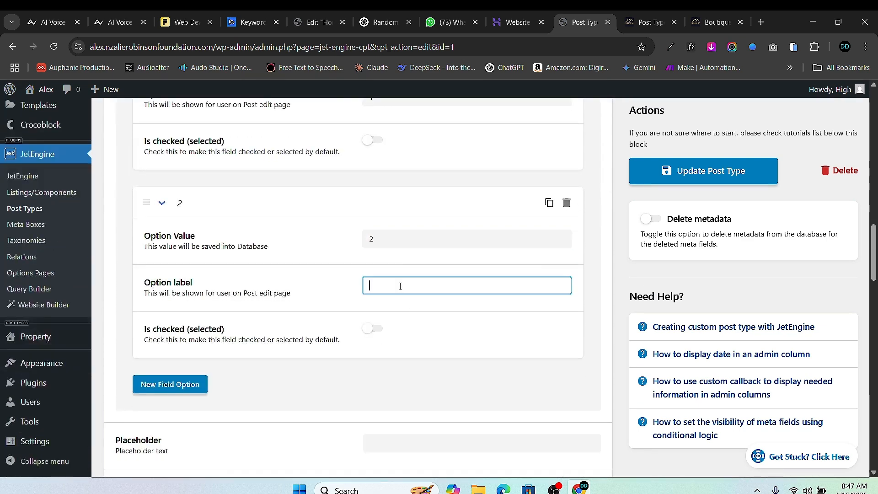
- Add Beds options 3 and 4, each label matching its value
left_click(159, 393)
scroll(392, 403, "down", 3)
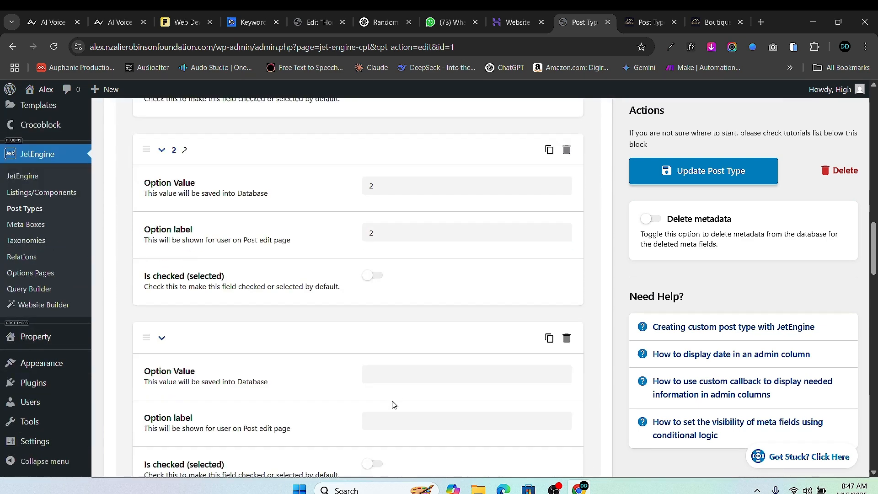
left_click(412, 269)
type("3")
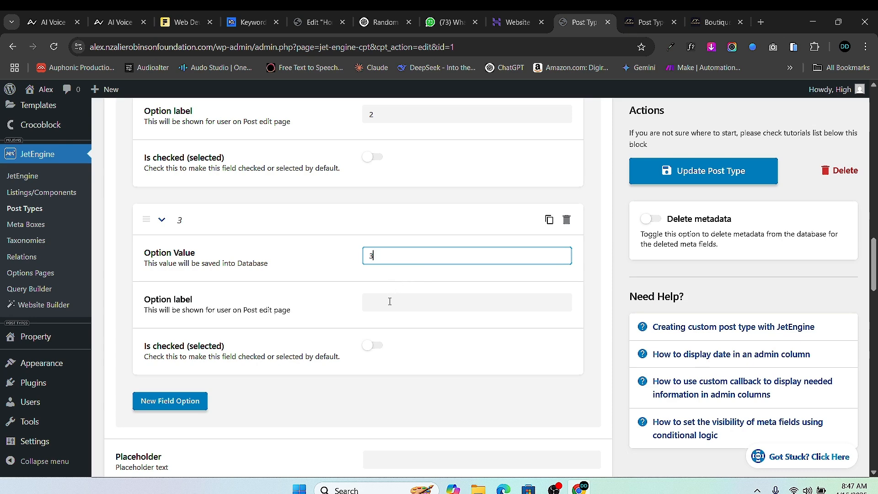
left_click(391, 299)
type("3")
left_click(174, 401)
scroll(398, 296, "down", 3)
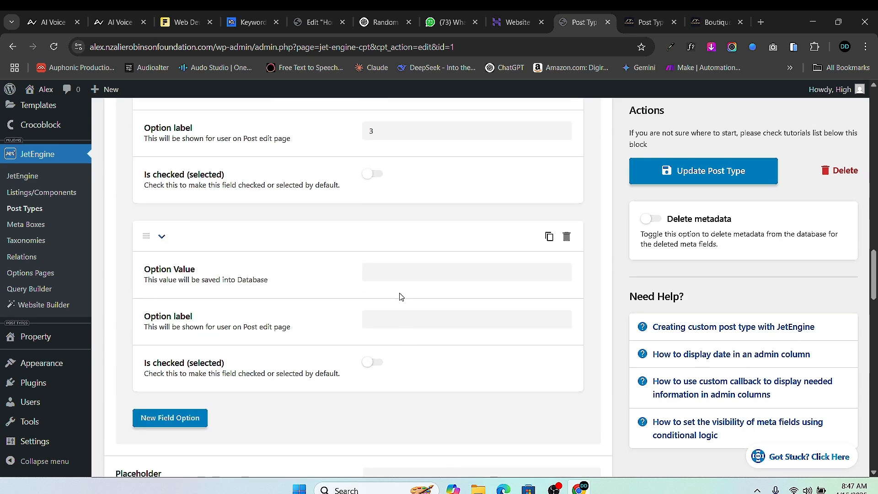
left_click(399, 266)
left_click(394, 321)
type("4")
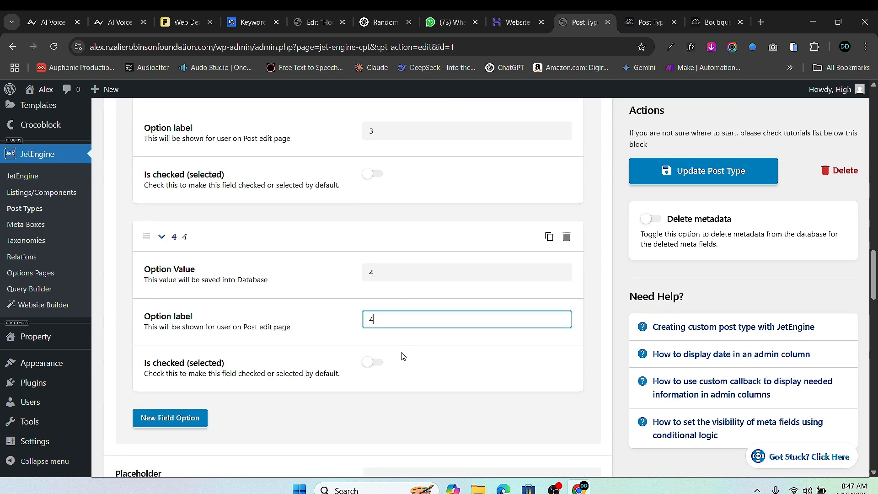
scroll(306, 393, "down", 5)
scroll(300, 386, "up", 20)
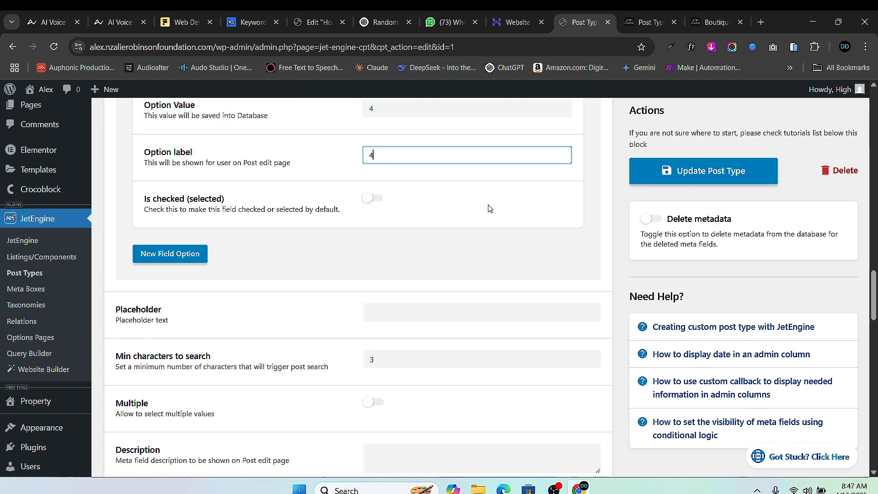
- Collapse Beds, remove the stray '+' from the Bedrooms ID, and make Bedrooms a Select field
scroll(543, 246, "down", 5)
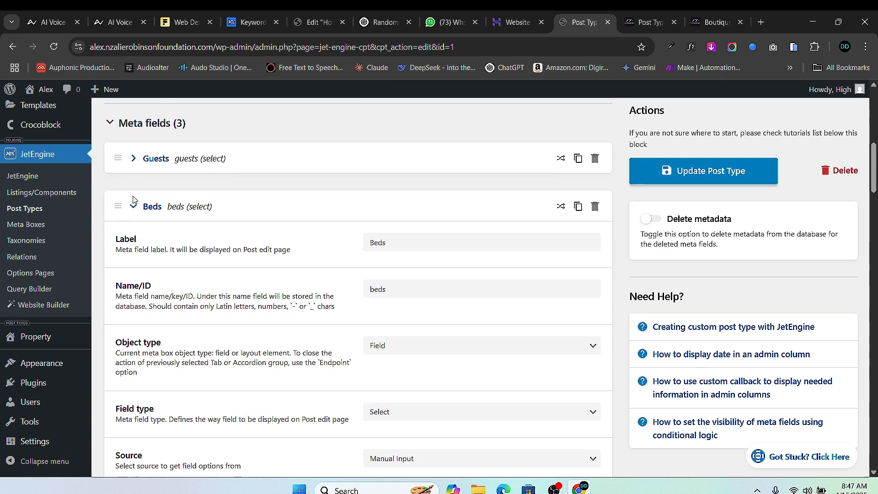
left_click(136, 206)
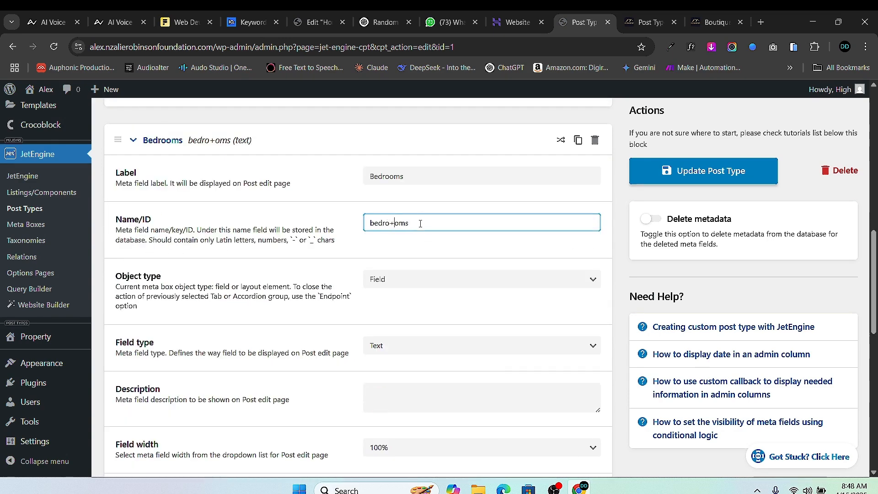
key("BackSpace")
scroll(420, 223, "down", 6)
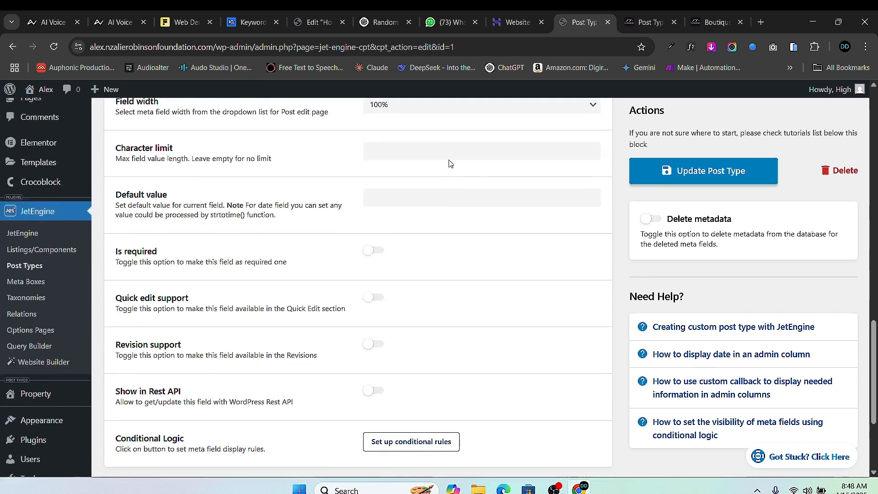
scroll(450, 163, "up", 2)
left_click(450, 123)
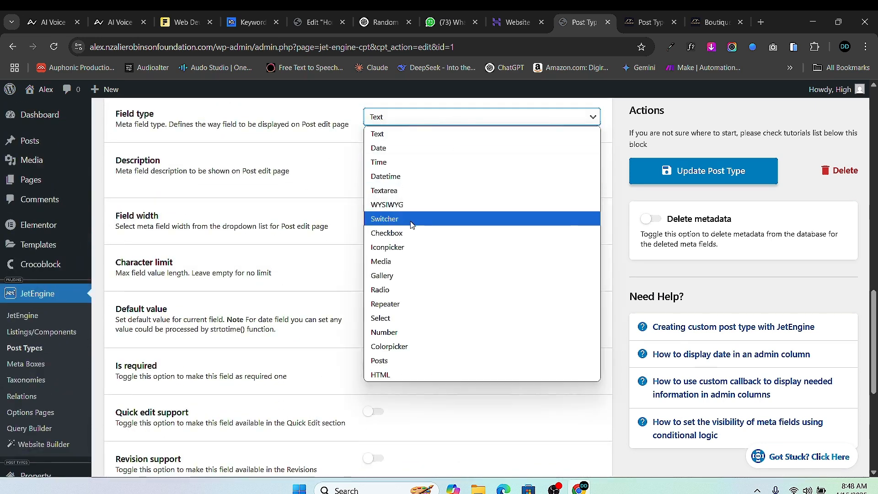
left_click(408, 320)
- Add the first two Bedrooms options, 1 and 2
scroll(213, 245, "down", 2)
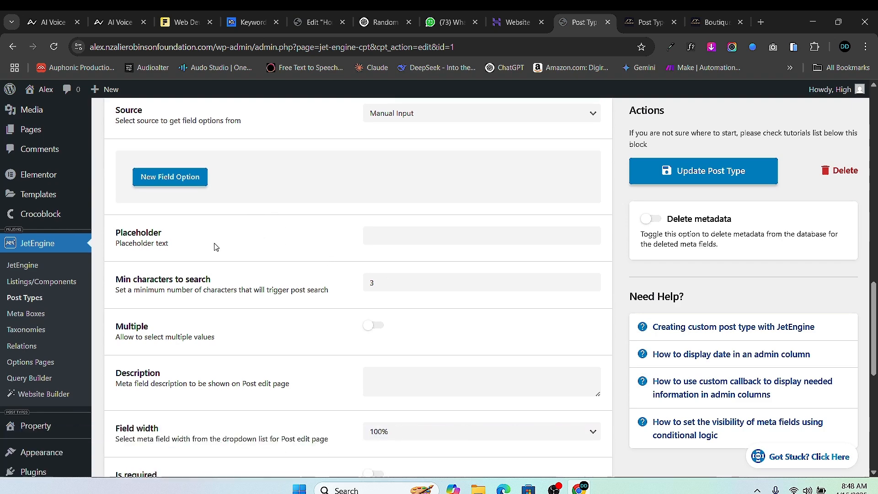
left_click(170, 169)
left_click(393, 209)
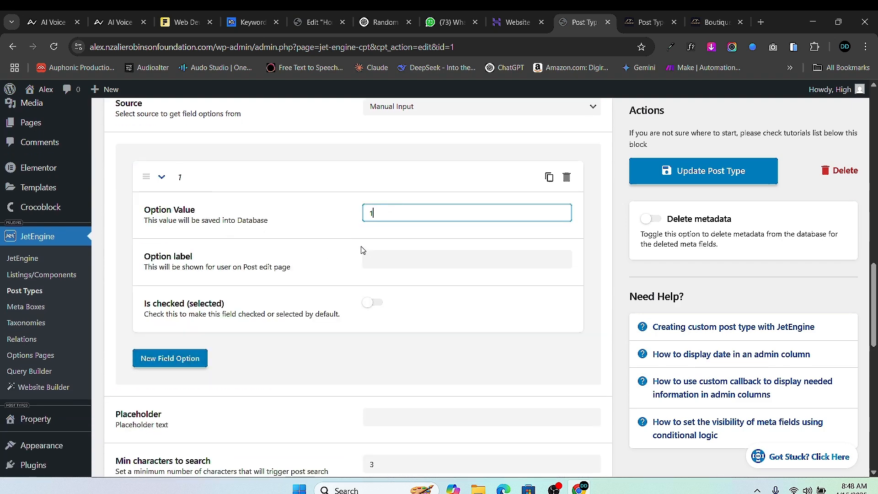
left_click(376, 253)
left_click(180, 357)
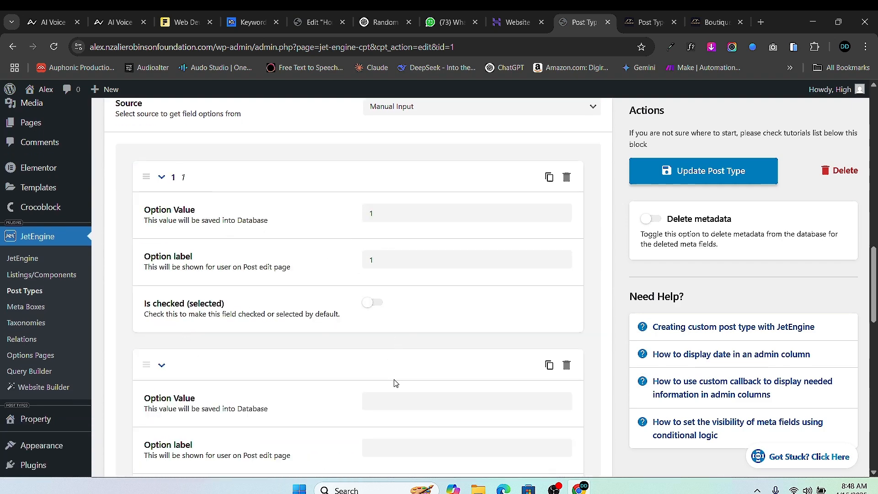
scroll(395, 383, "down", 3)
left_click(403, 228)
left_click(394, 279)
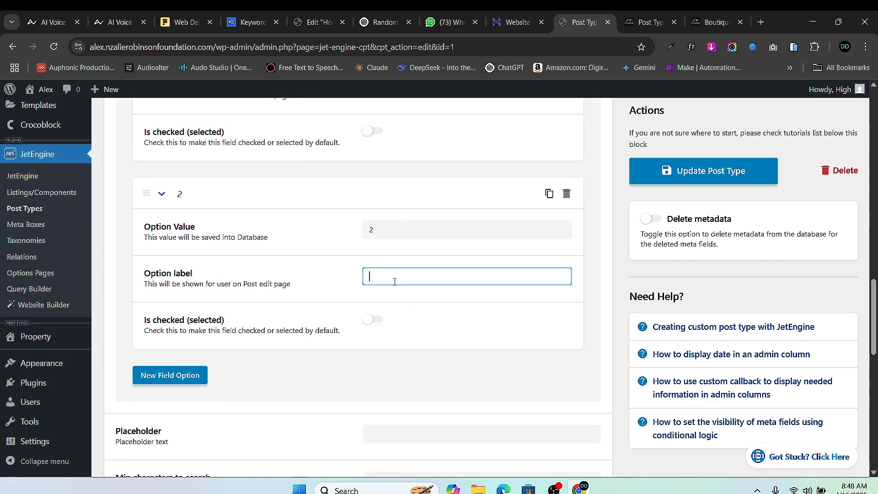
- Add Bedrooms options 3 and 4
left_click(185, 375)
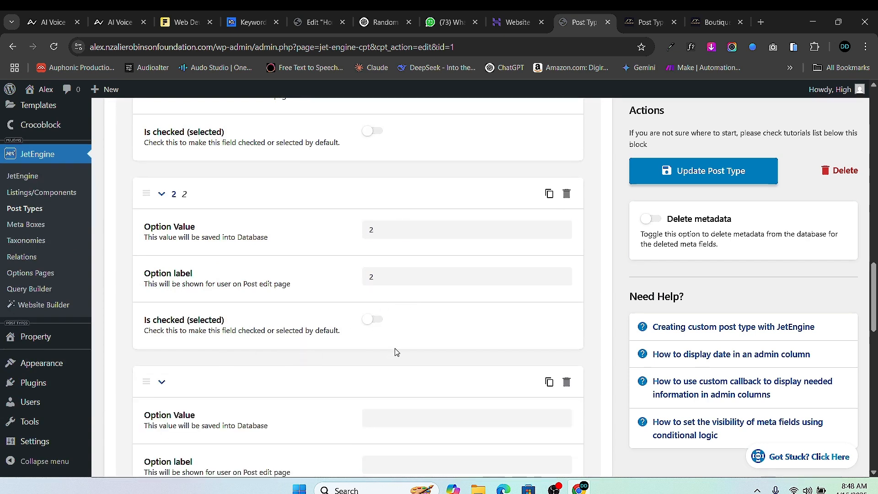
scroll(397, 352, "down", 3)
left_click(400, 242)
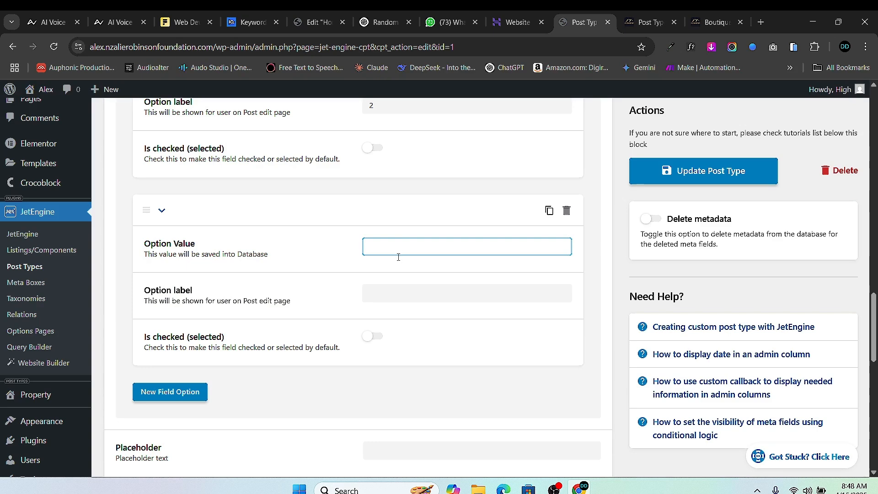
type("3")
left_click(387, 293)
type("3")
left_click(170, 391)
scroll(417, 316, "down", 3)
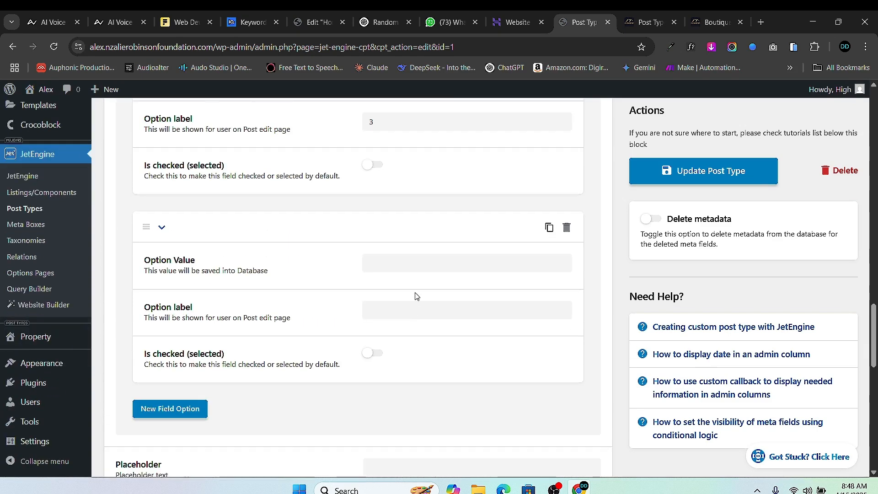
left_click(403, 269)
left_click(395, 314)
type("4")
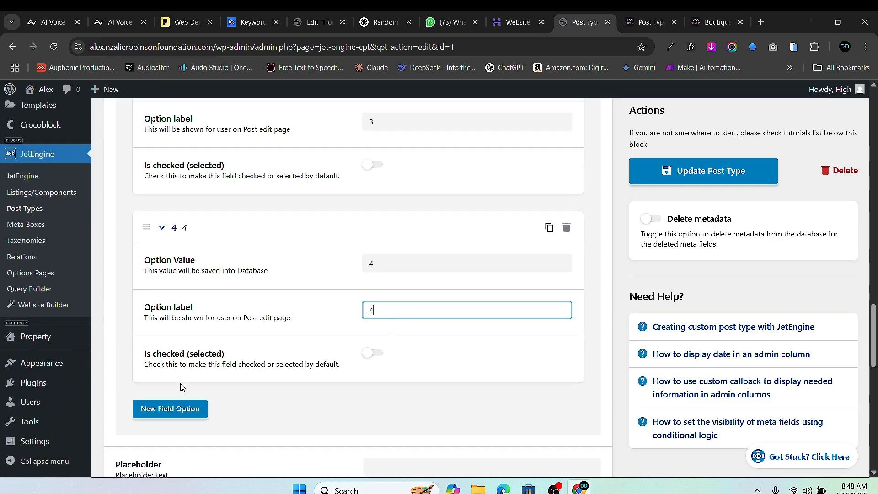
scroll(489, 300, "down", 3)
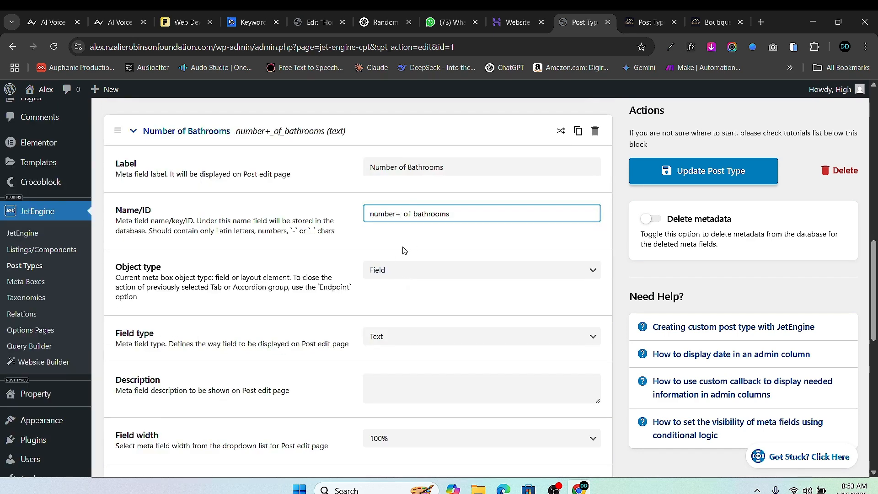
- Make Number of Bathrooms a Select field with options 1 and 2
scroll(398, 301, "down", 5)
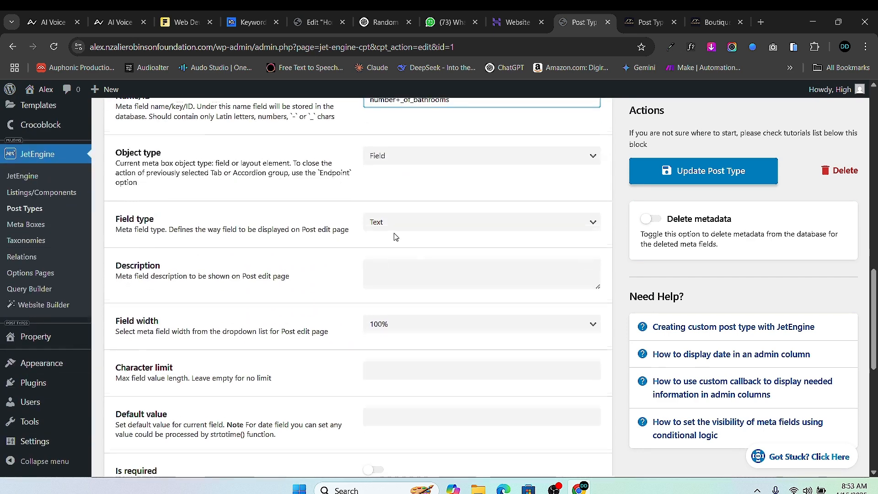
left_click(429, 111)
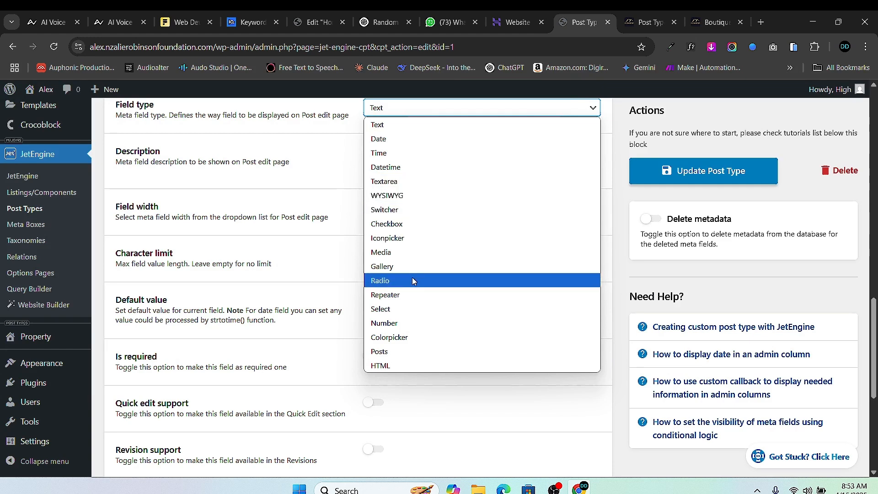
left_click(404, 310)
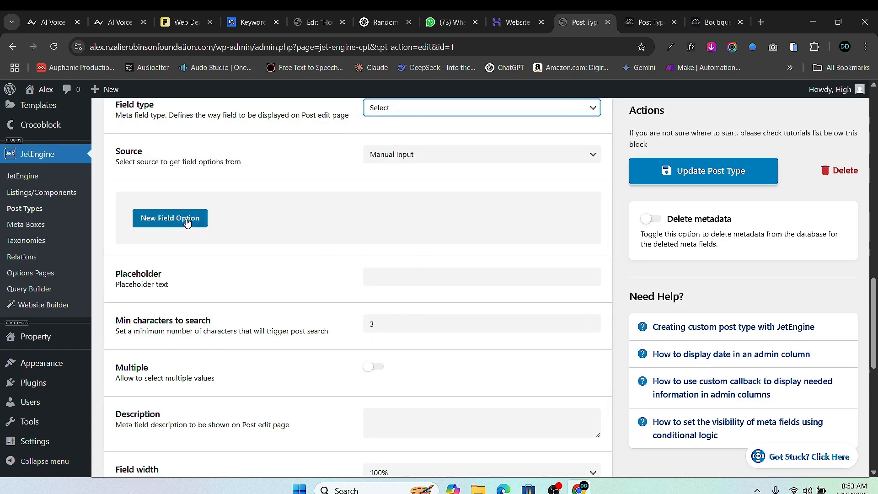
left_click(201, 224)
left_click(389, 257)
type("1")
left_click(378, 306)
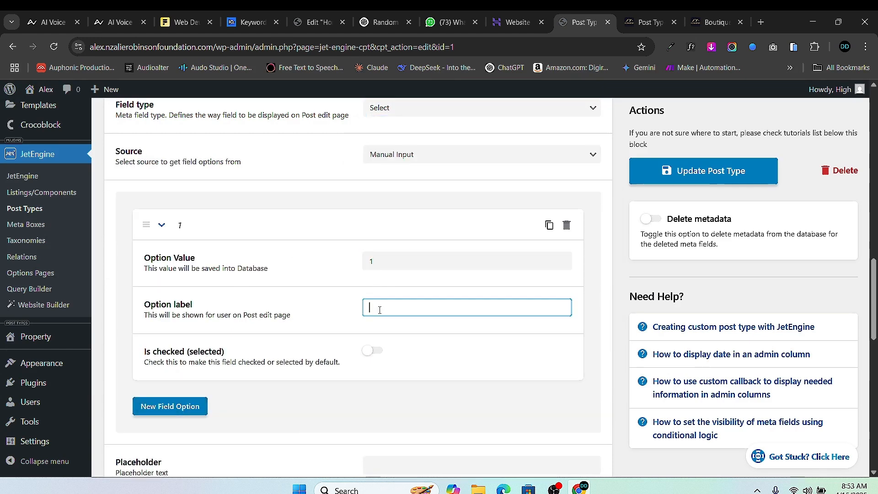
type("1")
left_click(170, 406)
scroll(393, 329, "down", 2)
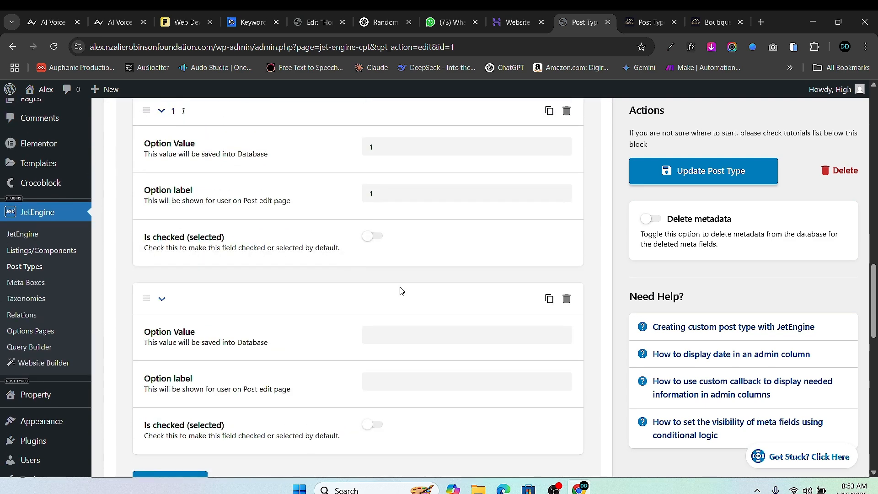
left_click(390, 334)
type("2")
left_click(382, 382)
type("2")
- Add Number of Bathrooms options 3 and 4
scroll(301, 419, "down", 3)
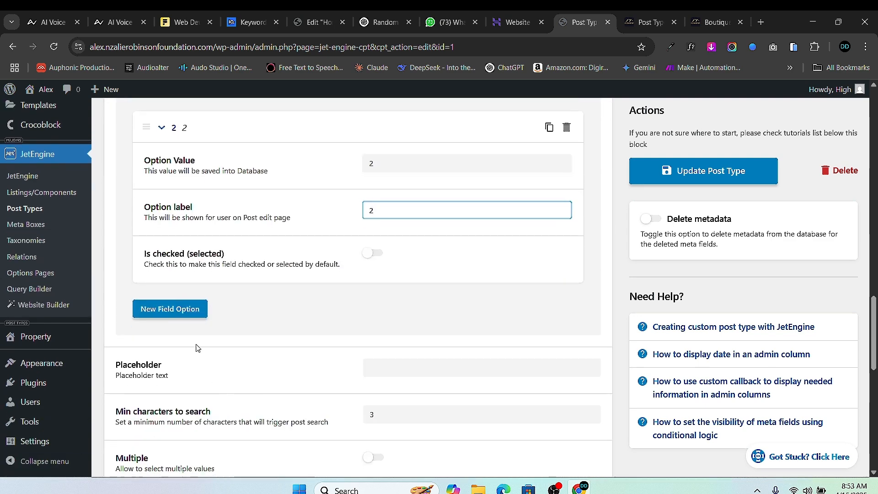
left_click(170, 308)
left_click(446, 351)
type("3")
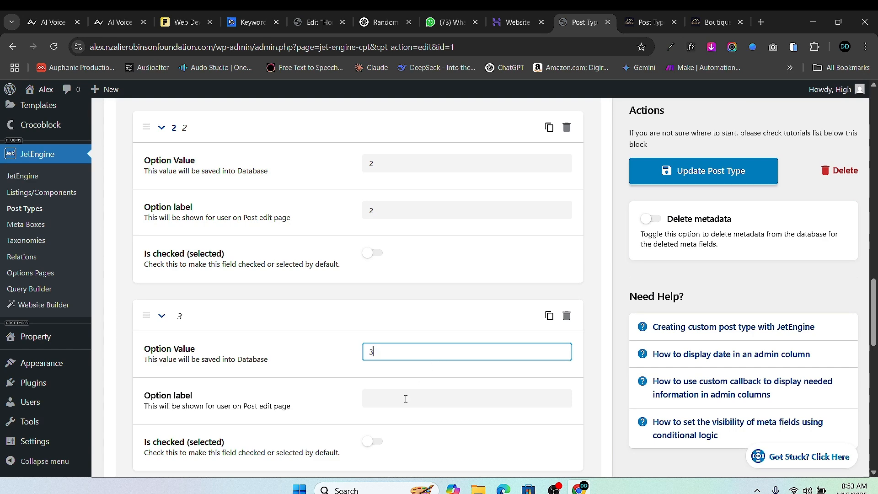
left_click(406, 398)
type("3")
scroll(352, 423, "down", 5)
left_click(168, 270)
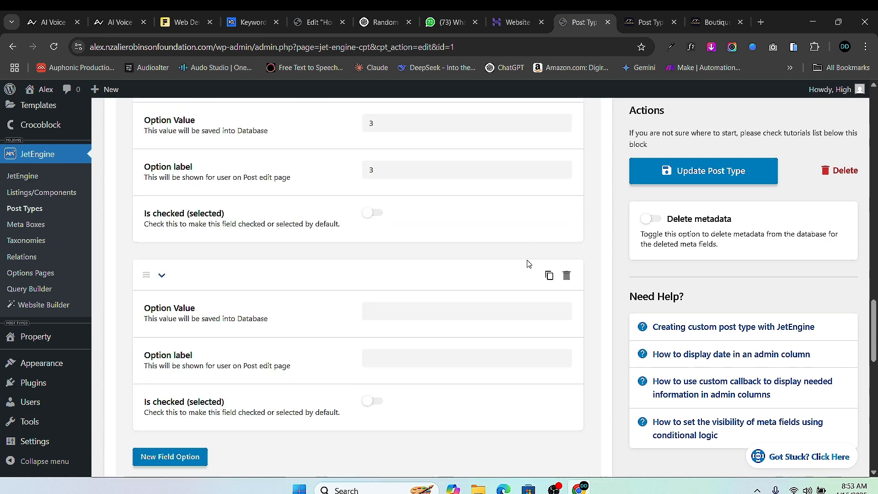
left_click(428, 310)
left_click(399, 361)
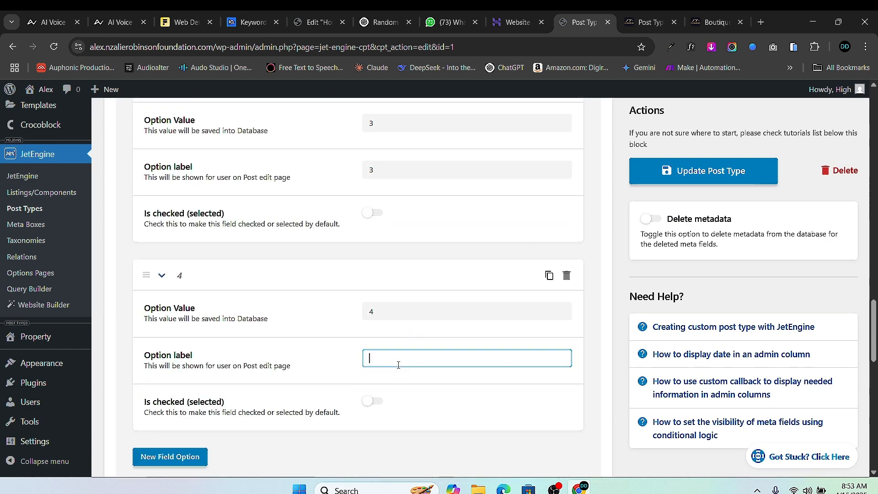
type("4")
- Turn on 'Is required' for the Number of Bathrooms select field
scroll(319, 362, "down", 5)
scroll(261, 241, "up", 2)
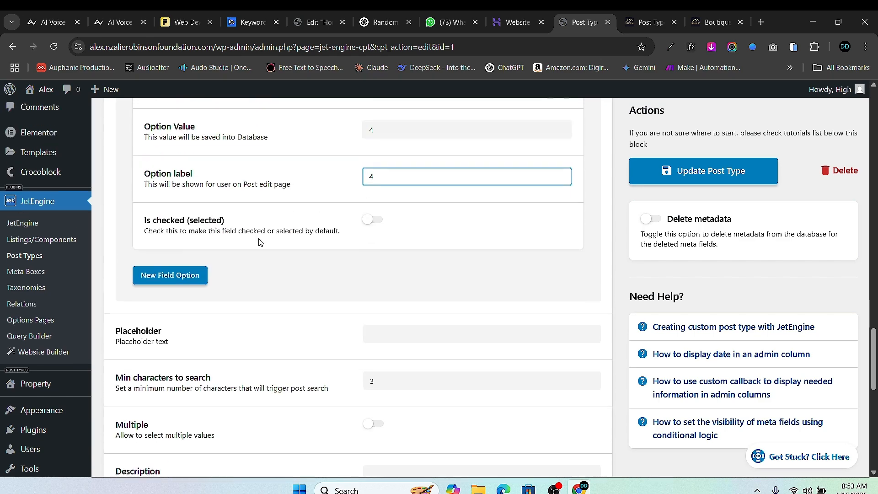
scroll(230, 305, "down", 3)
scroll(371, 225, "up", 8)
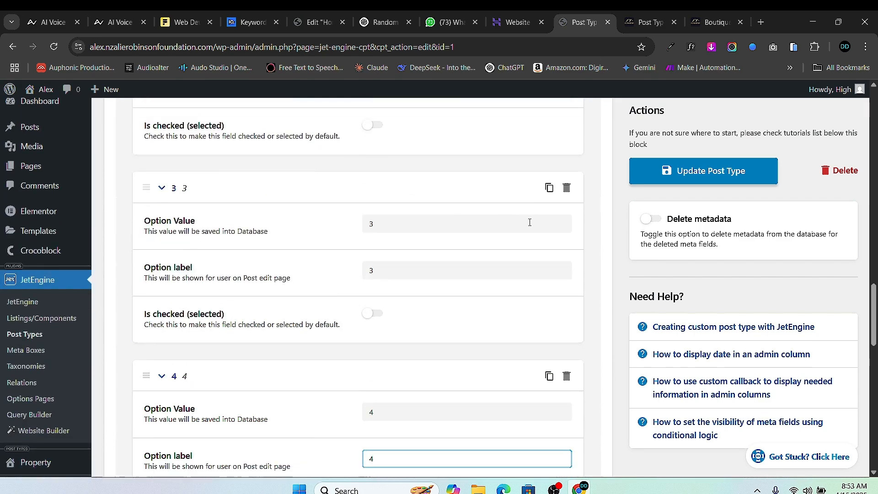
scroll(412, 233, "down", 1)
scroll(517, 248, "up", 6)
scroll(503, 260, "down", 10)
scroll(472, 273, "down", 7)
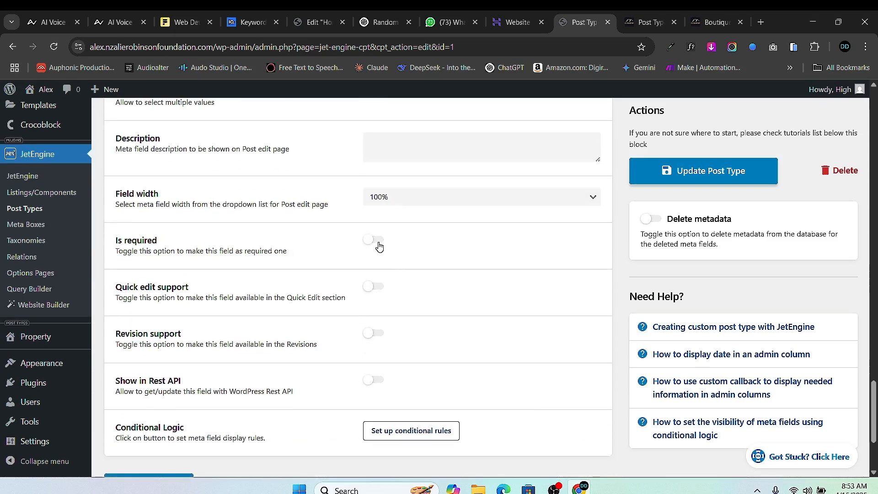
left_click(378, 243)
scroll(466, 270, "up", 12)
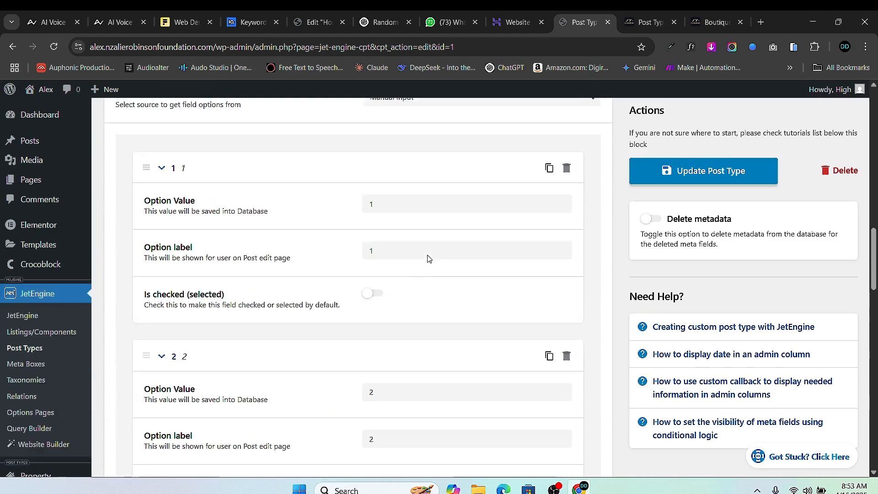
- Make the Location field required and collapse its settings
scroll(436, 279, "up", 1)
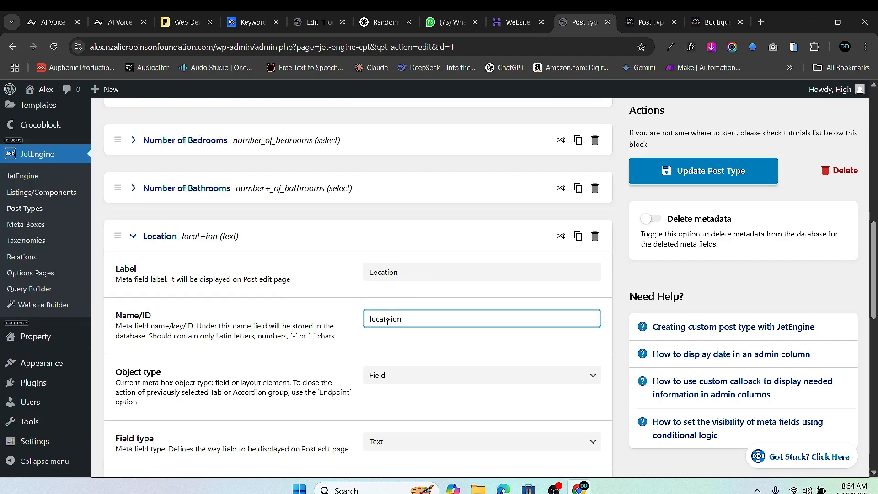
scroll(430, 334, "down", 4)
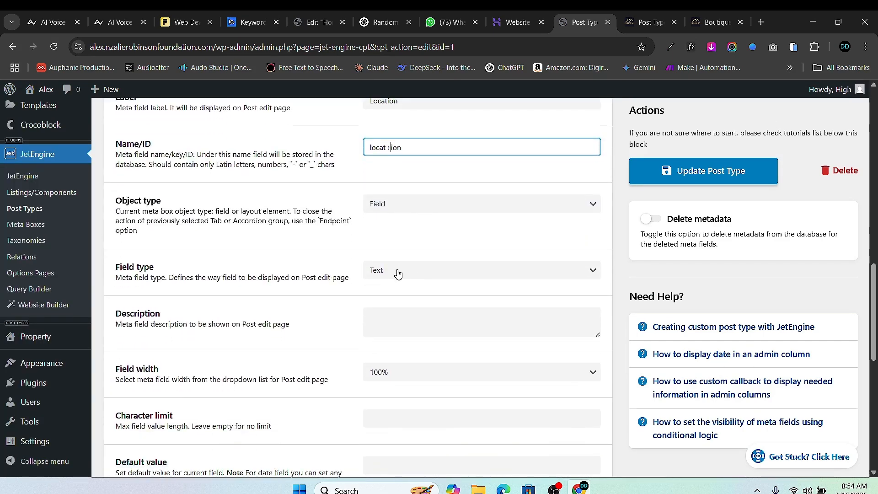
scroll(412, 274, "down", 6)
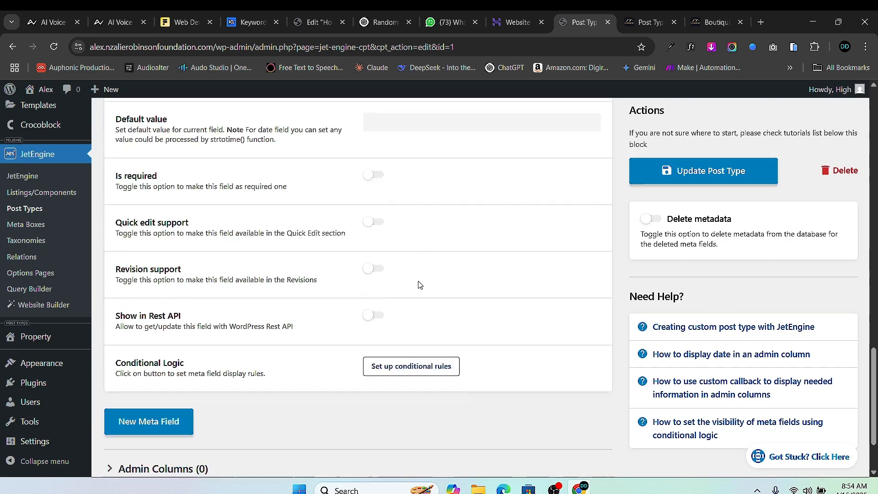
left_click(374, 175)
scroll(441, 251, "up", 12)
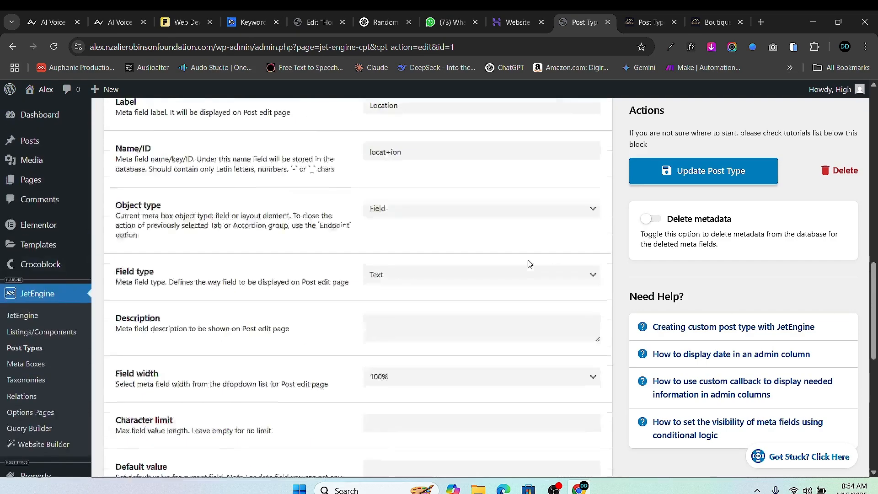
left_click(135, 295)
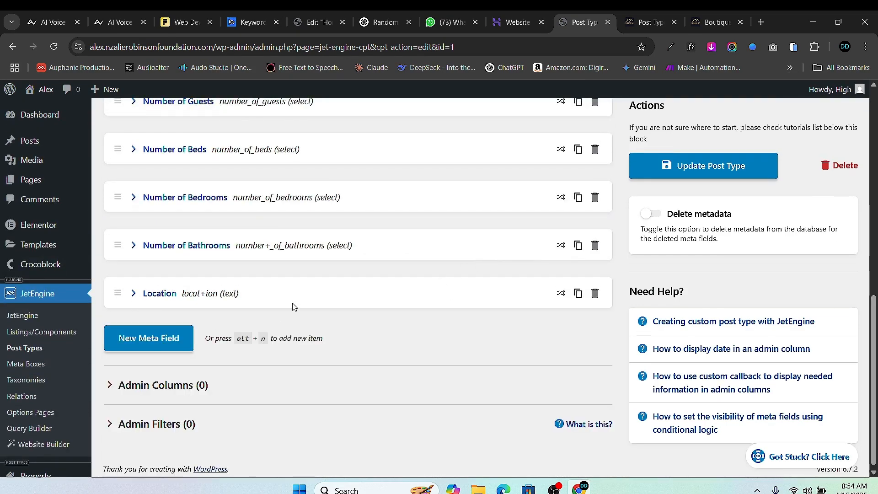
- Add a new meta field labelled Gallery with Name/ID gallery, keeping object type Field
scroll(228, 297, "down", 1)
left_click(143, 287)
left_click(391, 317)
type("+")
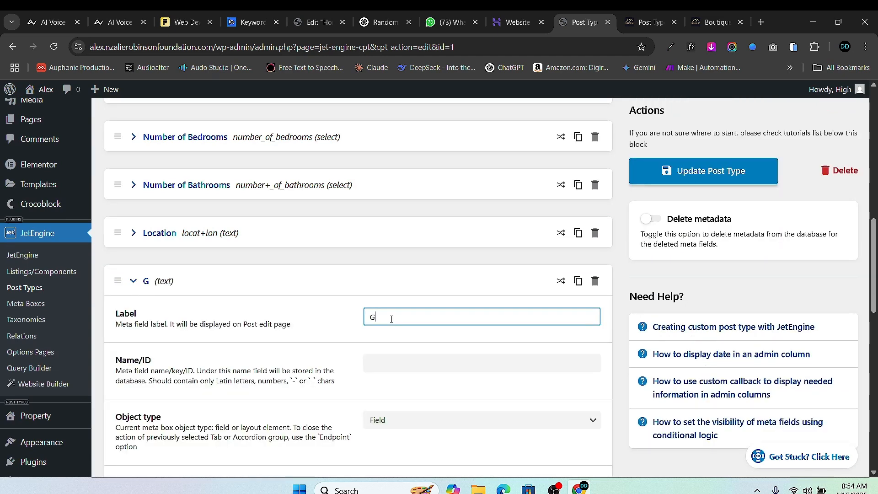
type("allery")
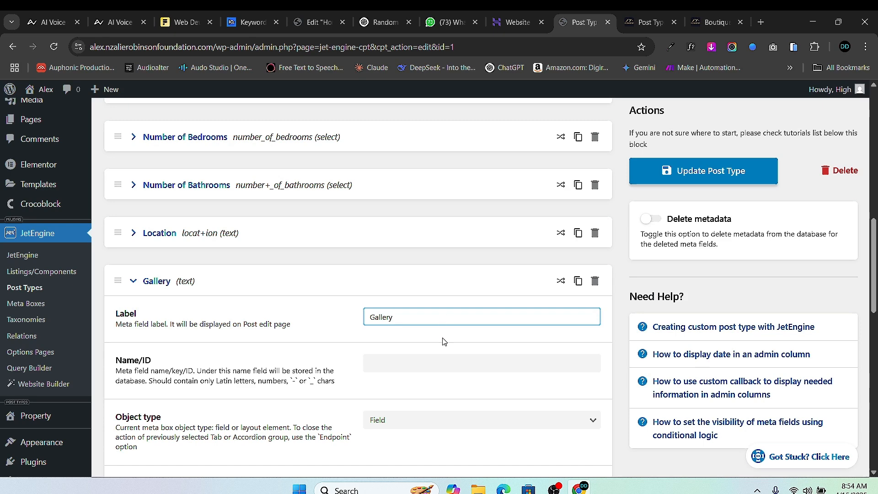
left_click(419, 362)
scroll(425, 405, "down", 1)
scroll(424, 404, "down", 3)
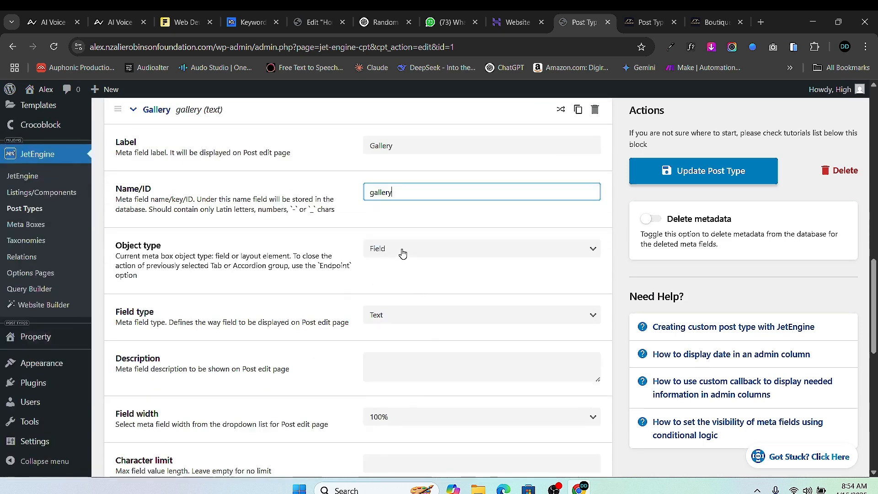
left_click(402, 253)
left_click(408, 265)
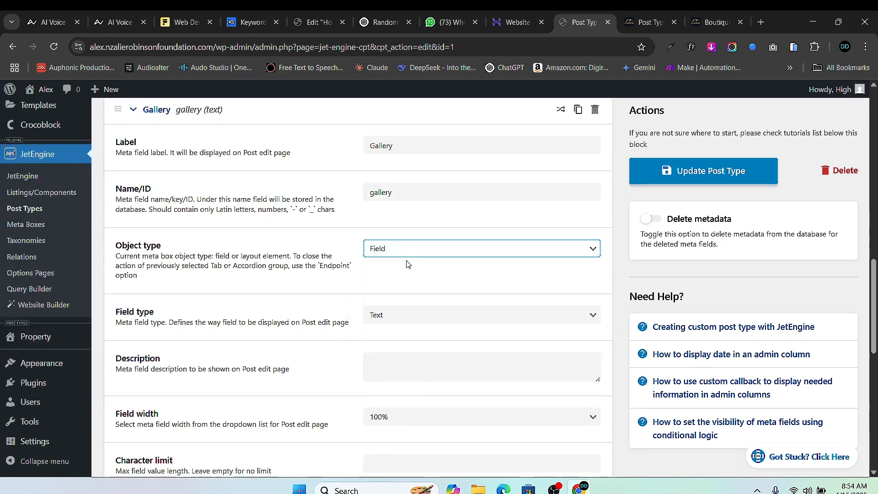
left_click(430, 248)
left_click(431, 248)
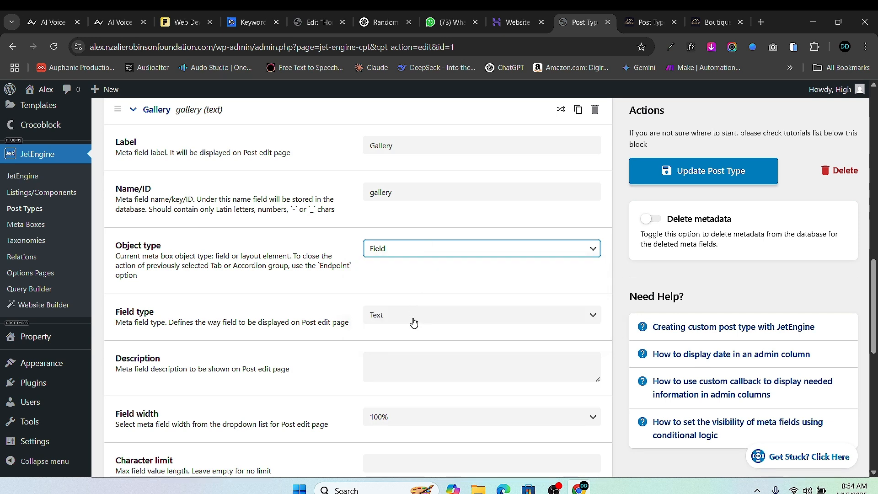
- Set the Gallery field type to Gallery, make it required, and collapse it
left_click(413, 323)
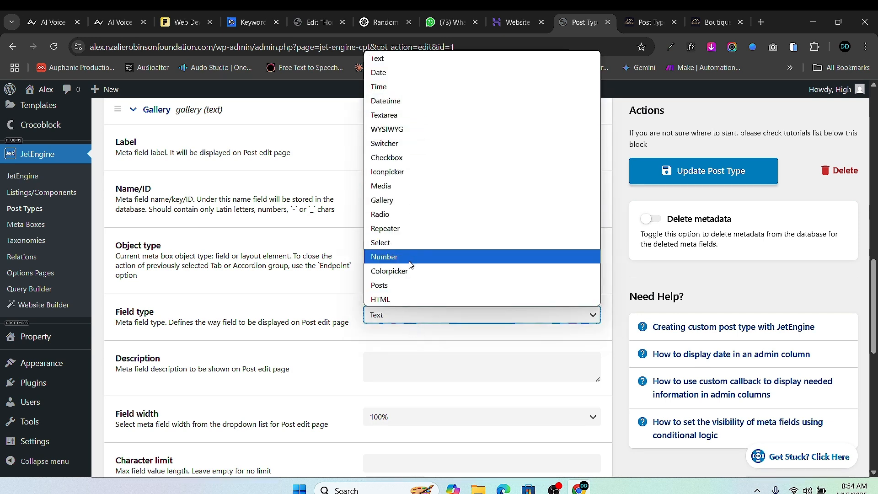
left_click(405, 199)
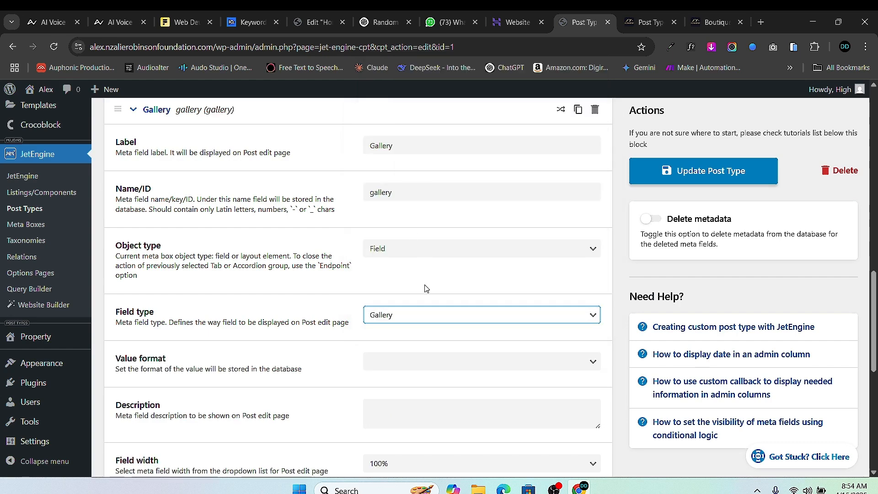
scroll(384, 260, "up", 4)
scroll(248, 298, "down", 12)
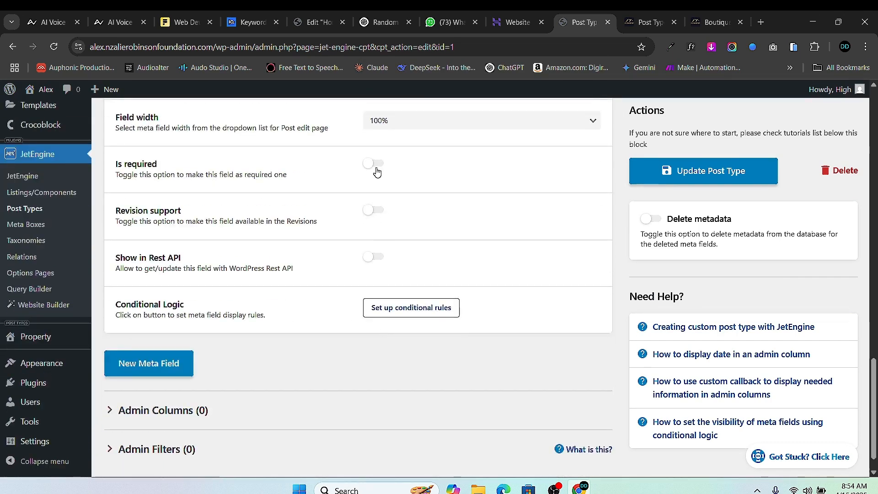
left_click(377, 171)
scroll(288, 312, "up", 10)
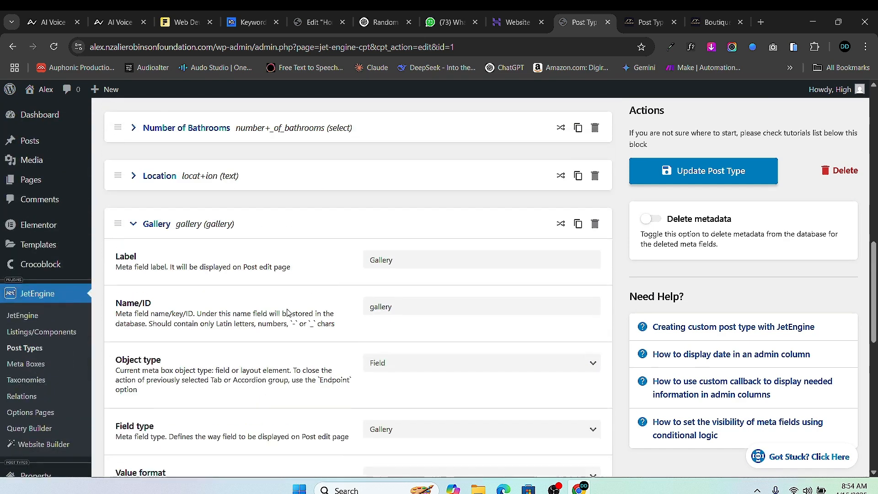
scroll(141, 210, "up", 1)
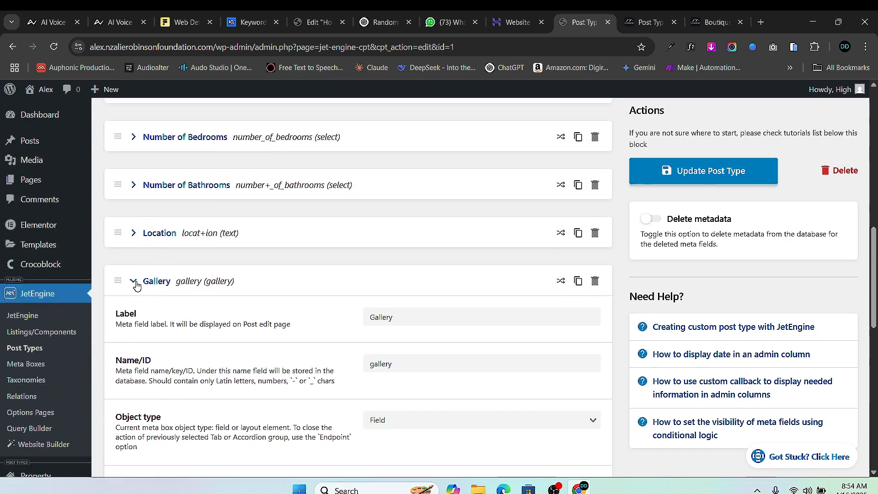
left_click(137, 281)
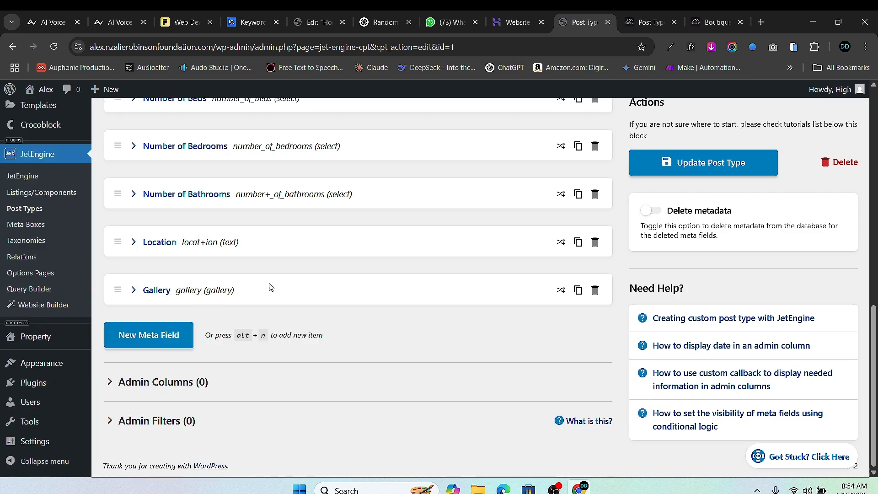
- Save the post type, then make The Space a required WYSIWYG field and collapse it
left_click(725, 167)
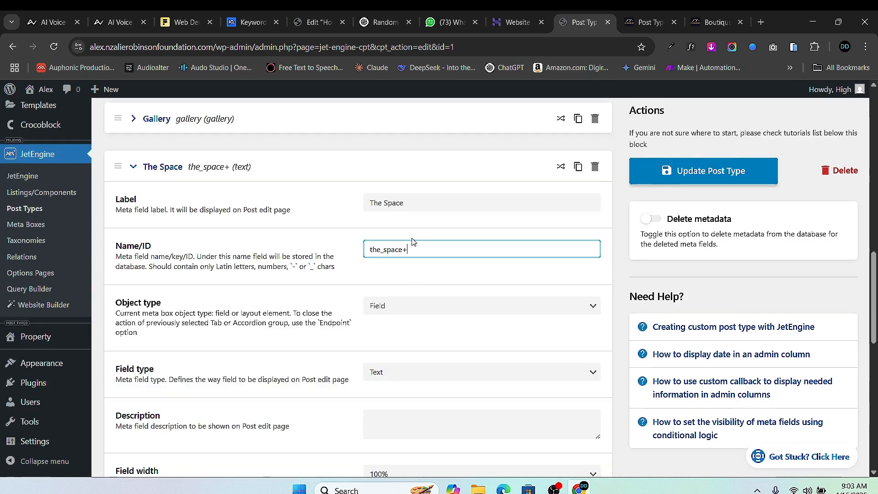
scroll(424, 304, "down", 3)
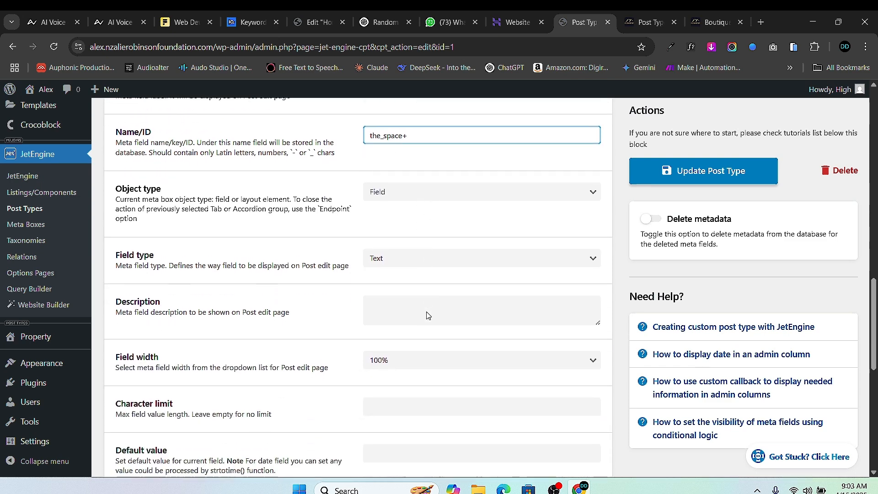
left_click(422, 265)
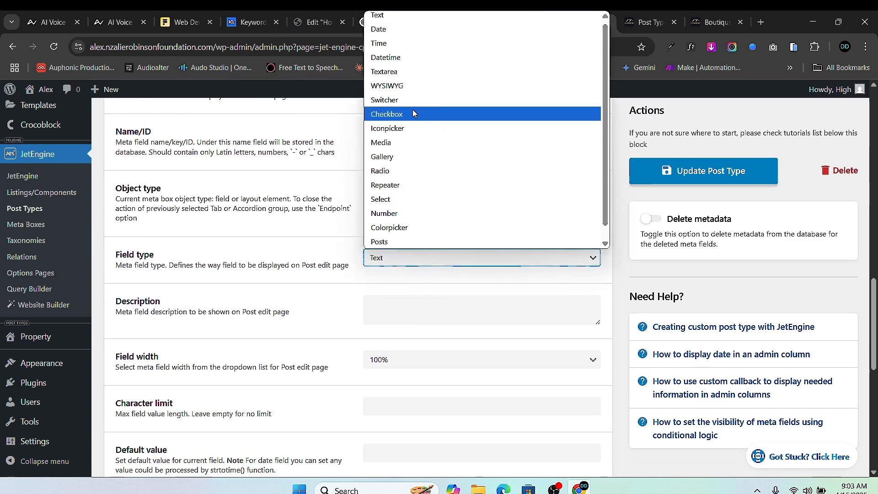
left_click(407, 86)
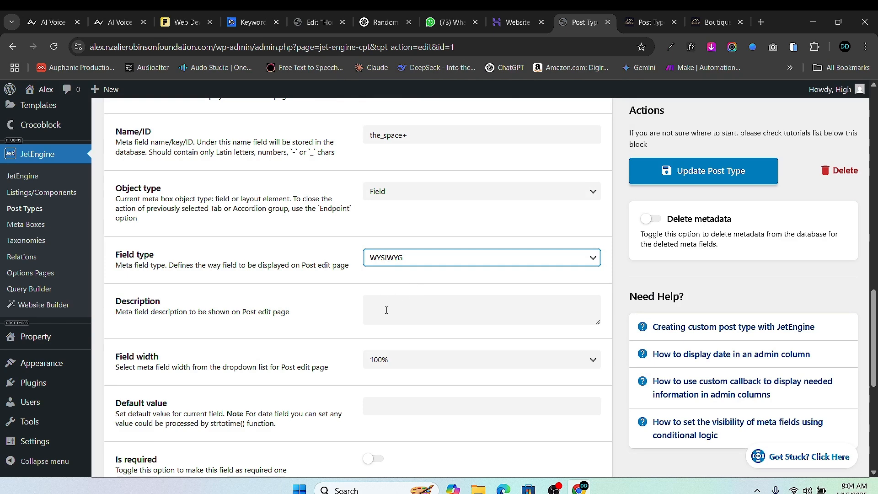
scroll(387, 310, "down", 1)
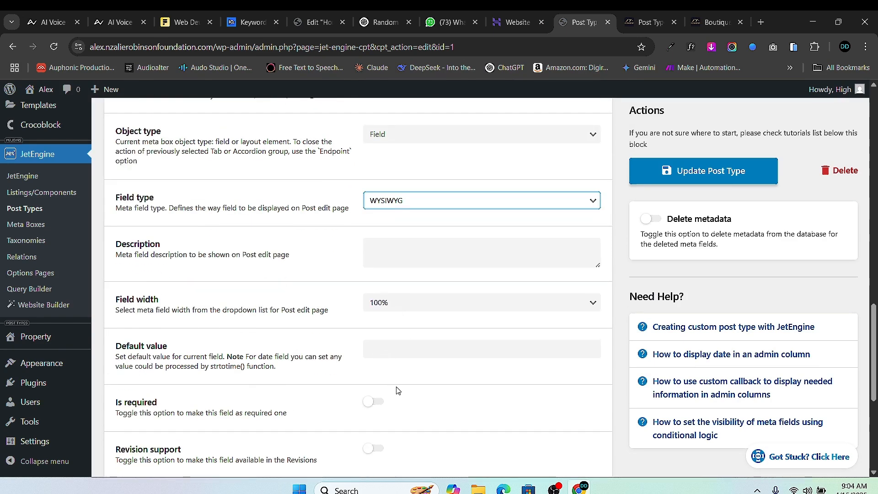
left_click(379, 402)
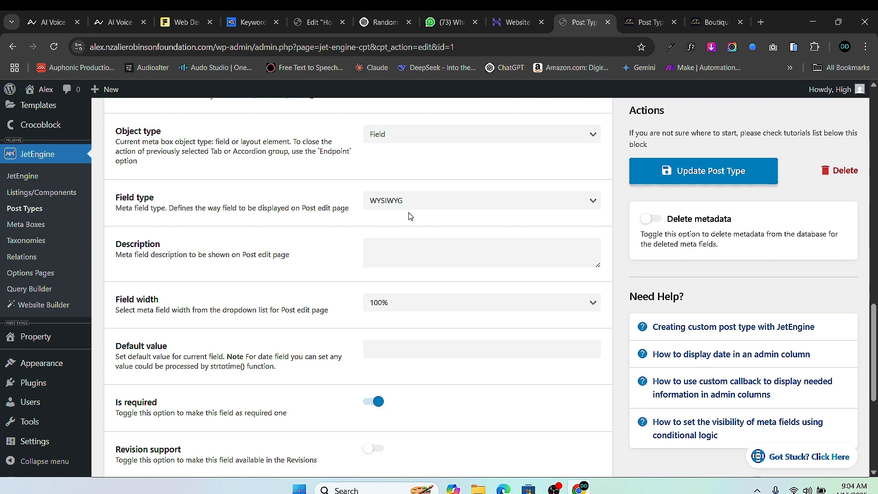
scroll(408, 274, "down", 5)
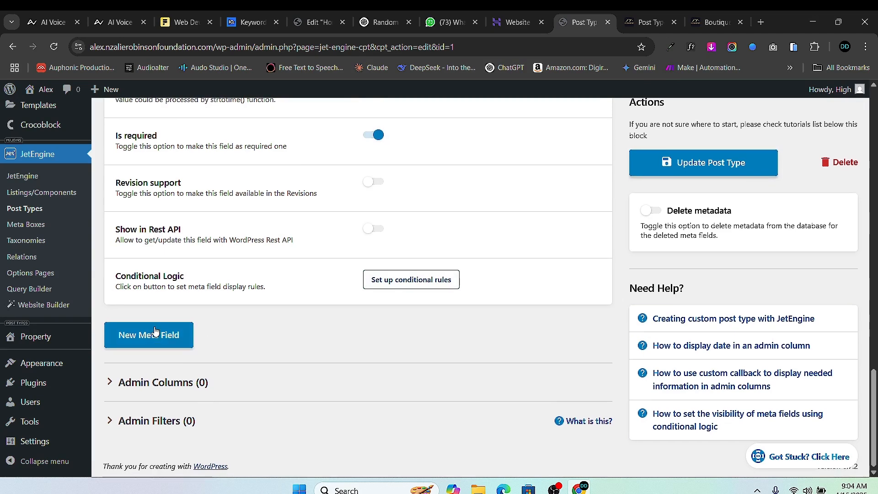
scroll(515, 251, "up", 10)
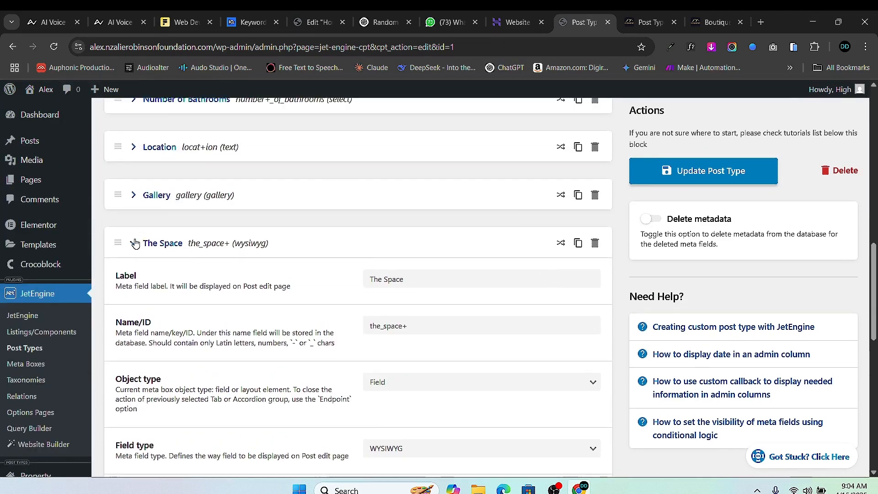
left_click(135, 243)
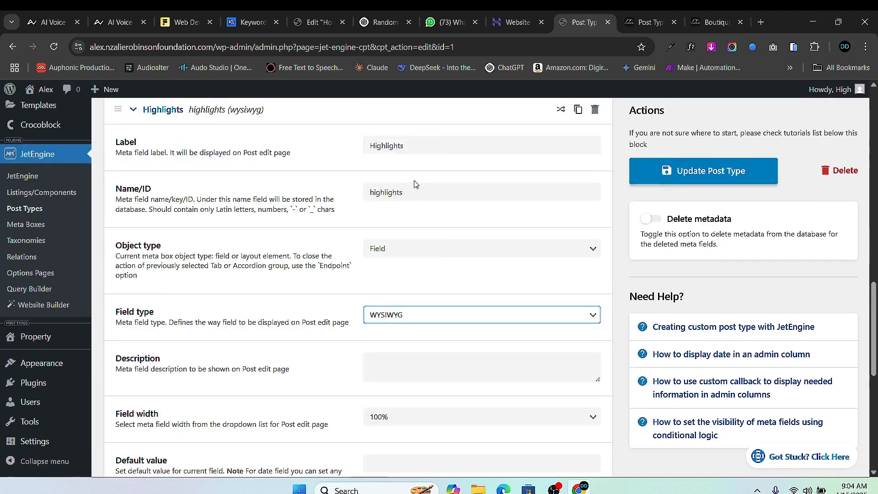
- Make the Highlights field required and collapse its settings
scroll(416, 185, "up", 1)
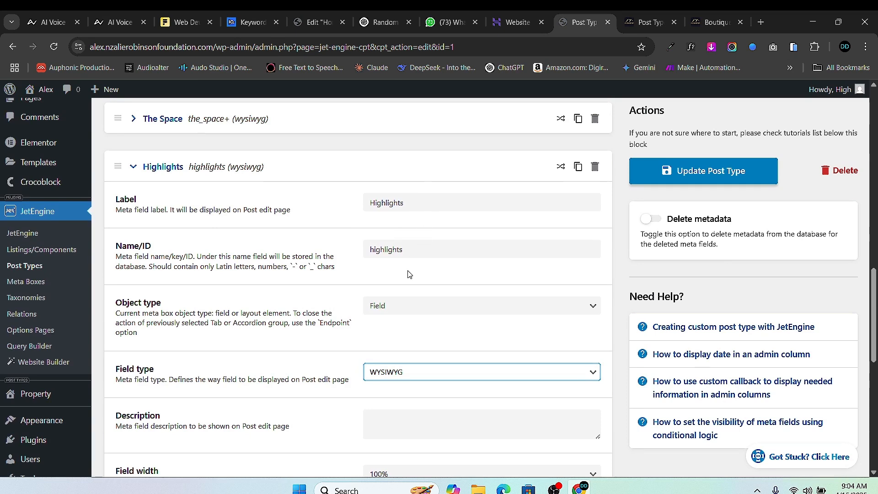
scroll(451, 342, "down", 4)
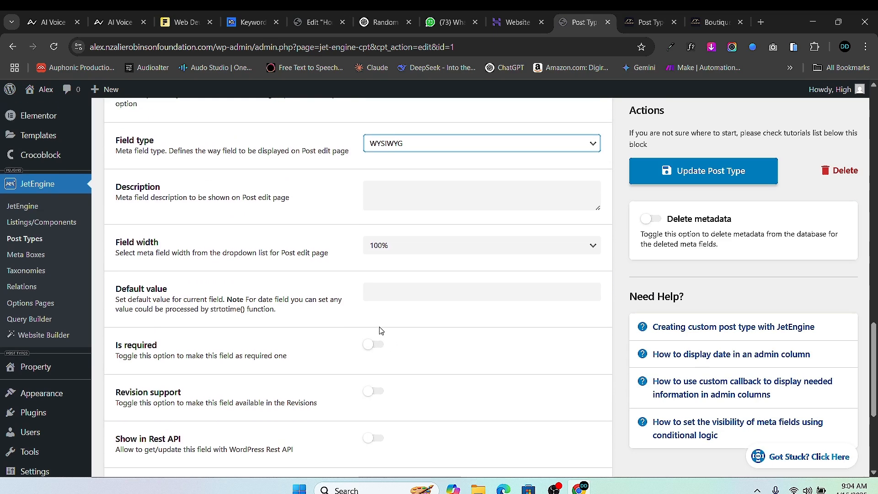
left_click(381, 352)
scroll(148, 282, "up", 7)
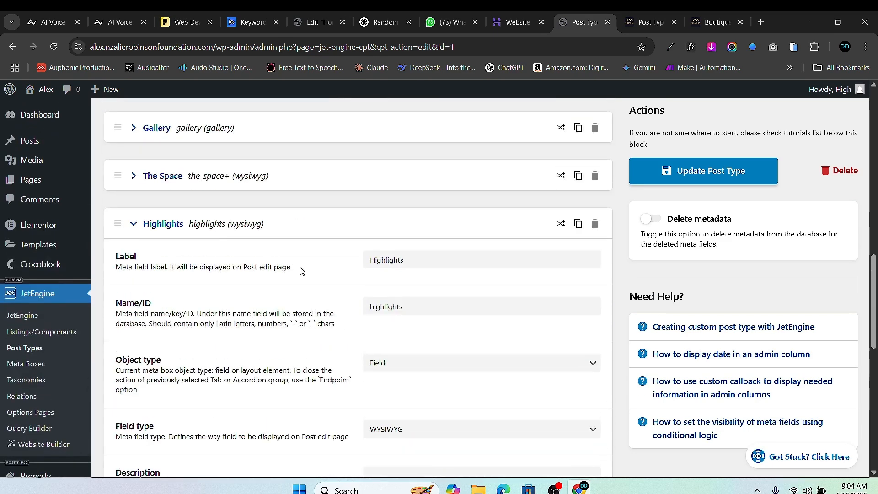
left_click(133, 281)
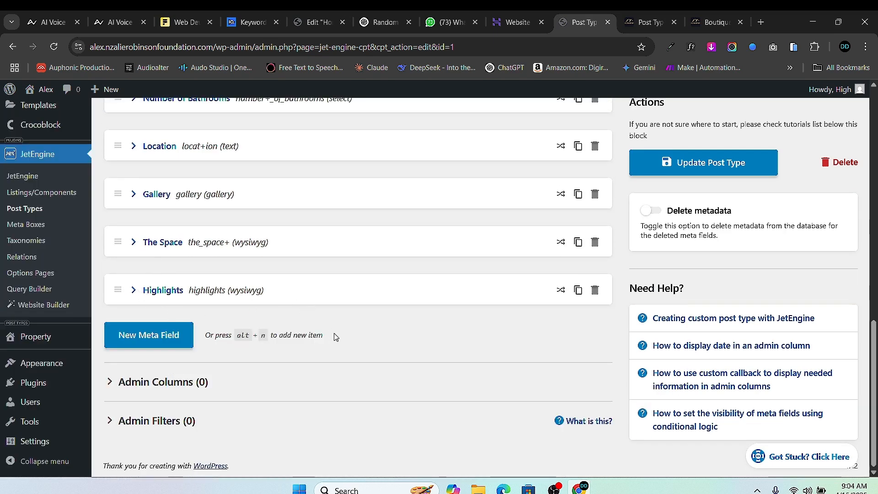
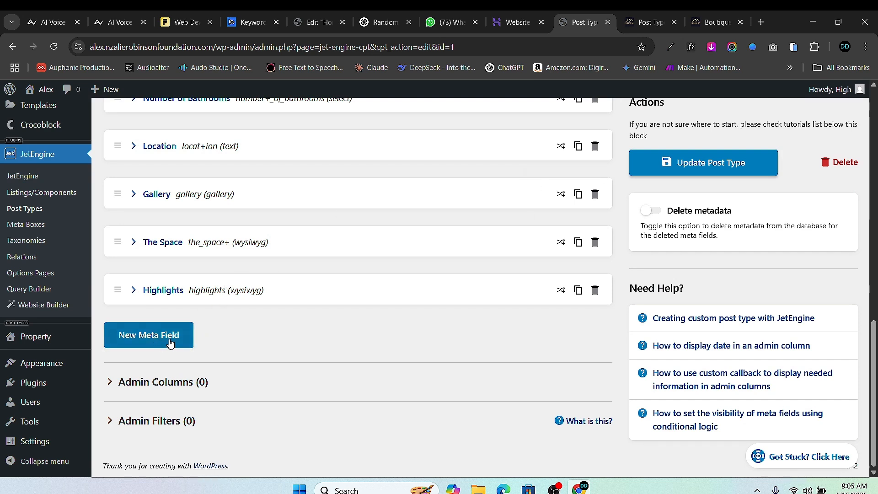
- Add a new meta field labelled Amenities with the Checkbox field type
left_click(141, 335)
scroll(366, 347, "down", 1)
left_click(390, 321)
type("Amenities")
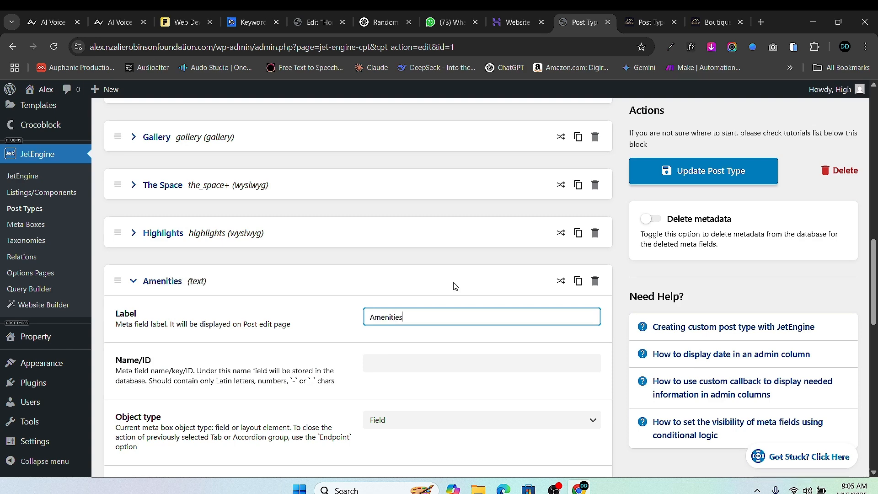
left_click(414, 358)
scroll(412, 320, "down", 5)
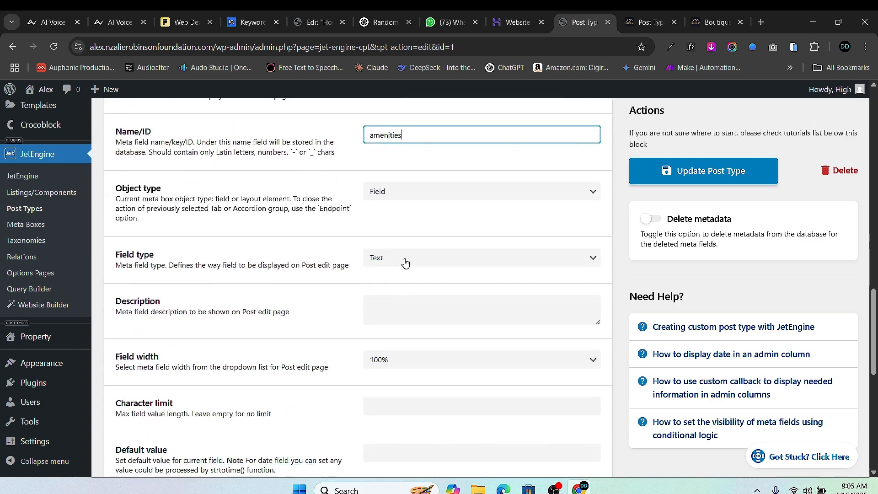
left_click(431, 257)
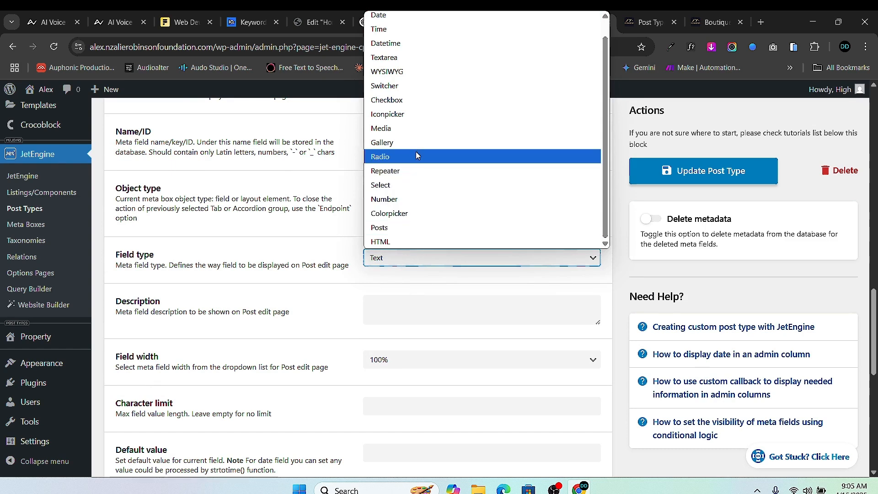
left_click(418, 100)
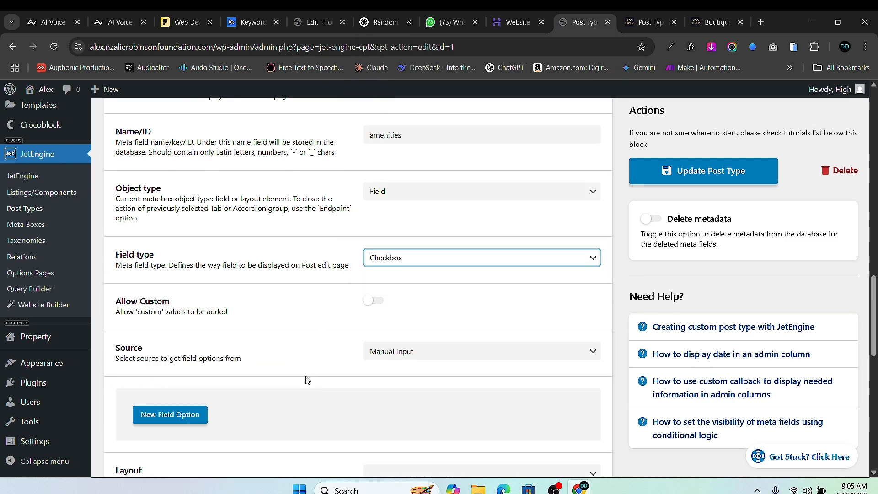
scroll(276, 243, "down", 1)
scroll(274, 284, "down", 2)
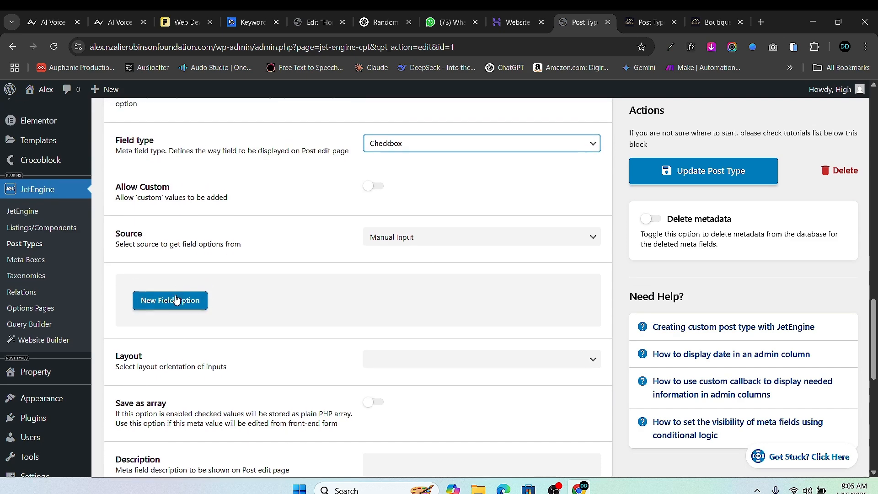
- Add the checkbox options Hot Tub and Pet Friendly
left_click(177, 299)
scroll(271, 290, "down", 3)
left_click(407, 227)
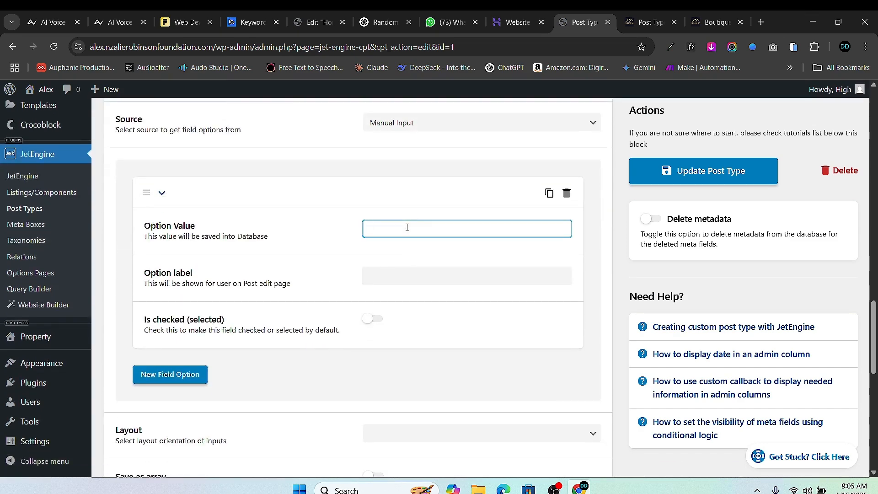
type("Hot Tub")
key("Tab")
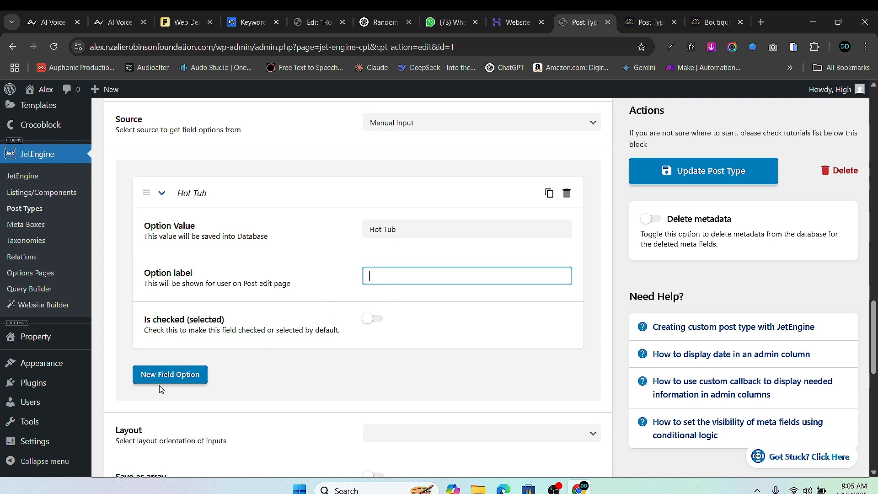
left_click(183, 372)
scroll(380, 320, "down", 3)
left_click(387, 298)
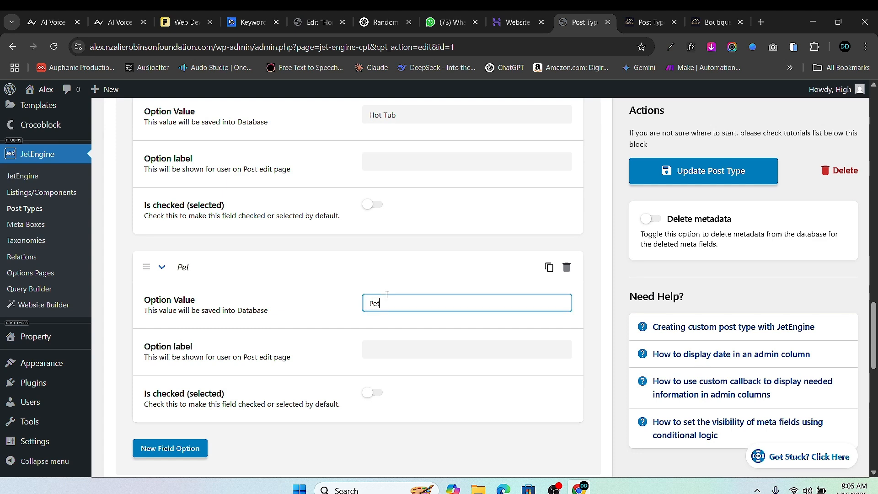
type("Pet Freindl")
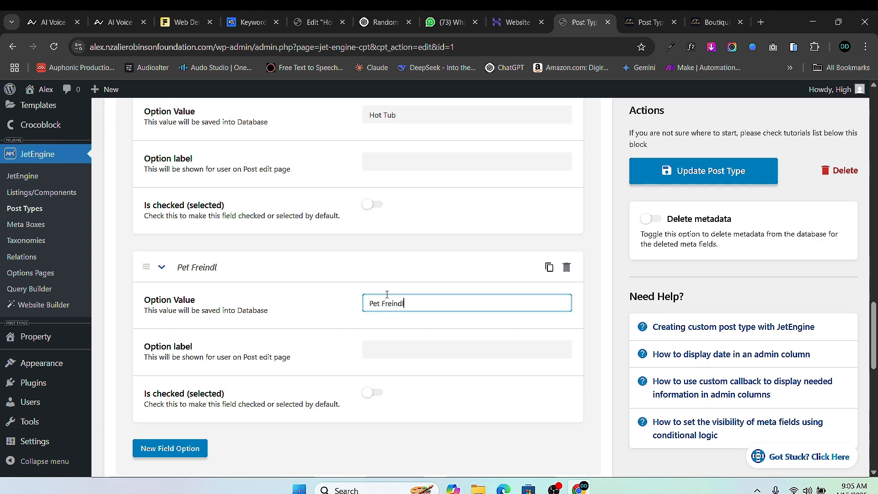
type("y")
scroll(369, 334, "down", 3)
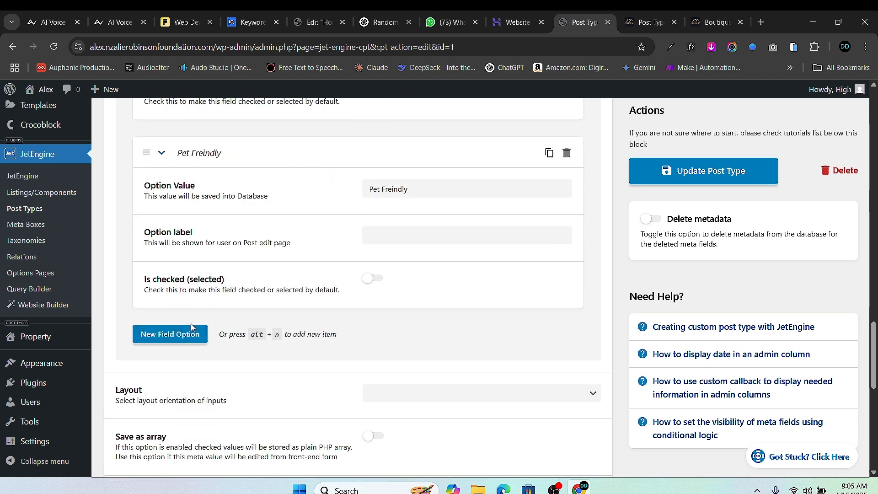
- Add the checkbox options Breakfast, Spa and Fire Alarm
left_click(191, 327)
scroll(401, 343, "down", 1)
left_click(402, 321)
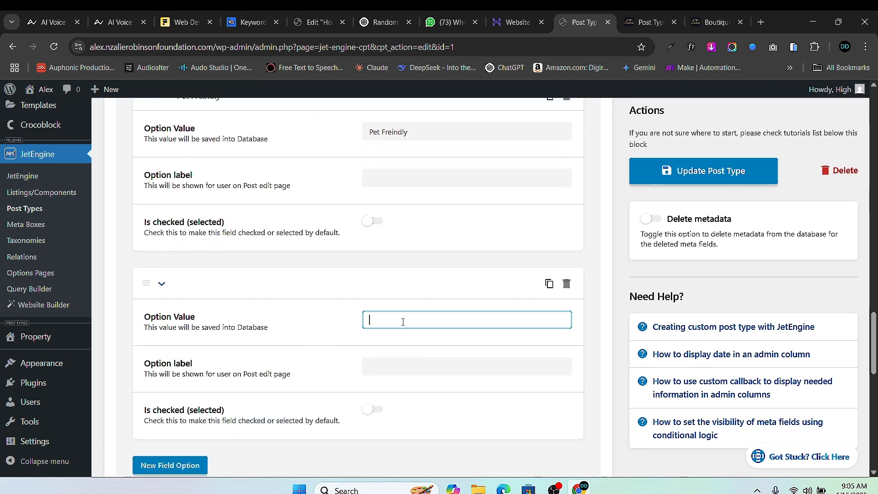
type("Breakfast")
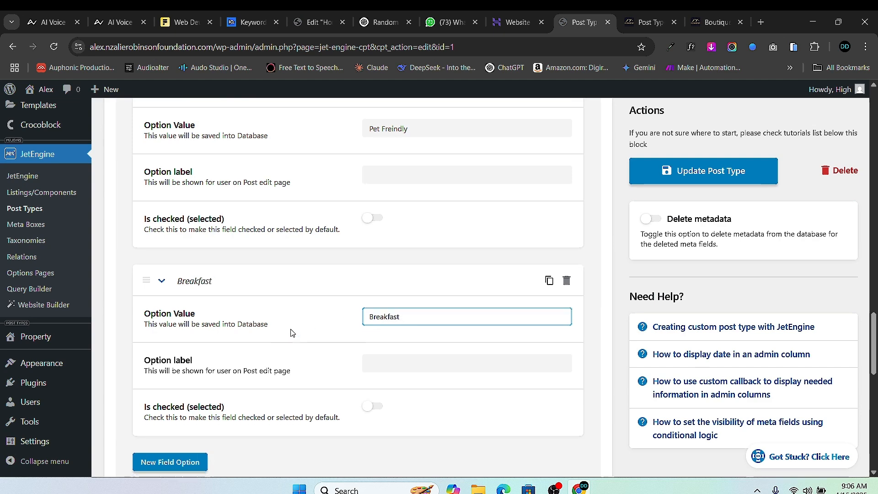
scroll(292, 332, "down", 3)
left_click(170, 292)
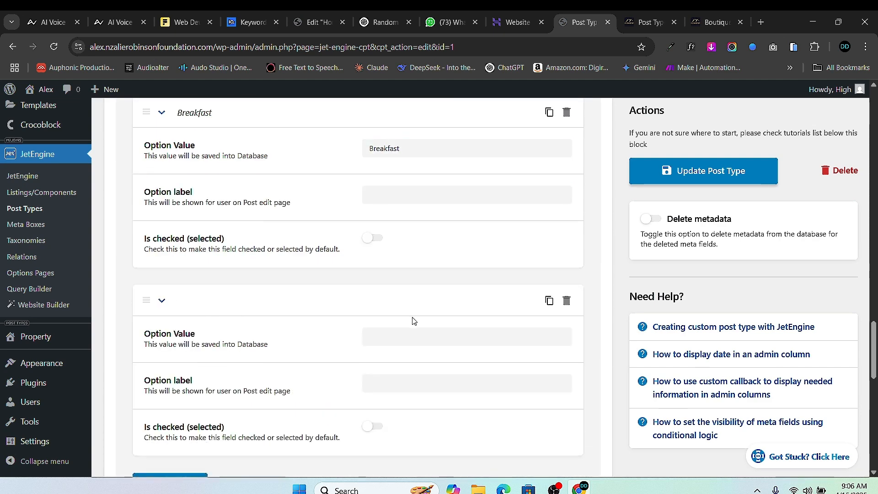
left_click(414, 330)
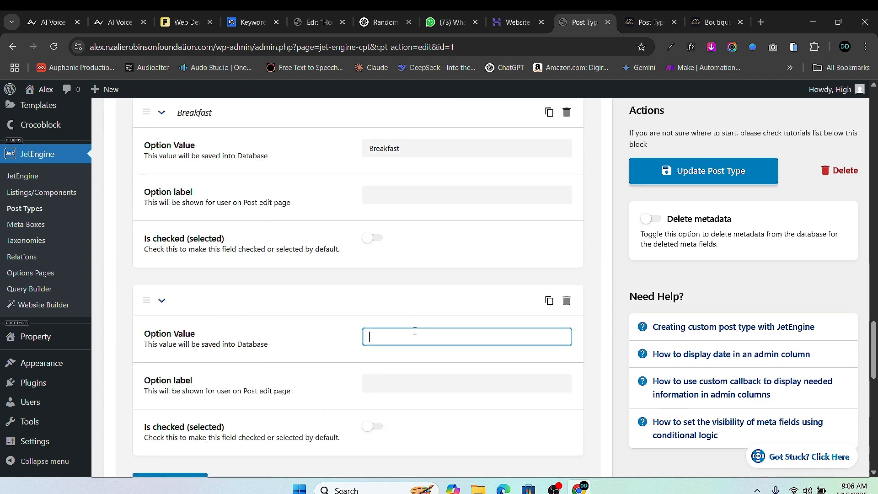
type("Spa")
scroll(356, 297, "down", 4)
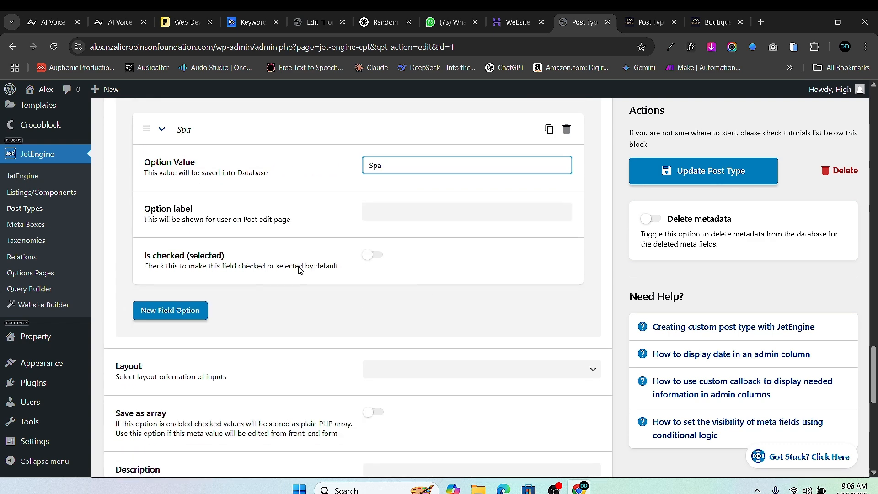
left_click(167, 308)
scroll(384, 270, "down", 4)
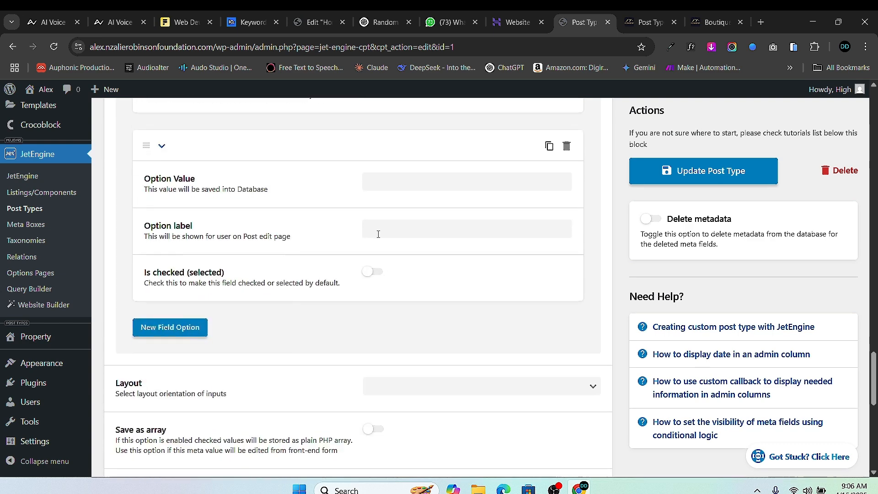
left_click(380, 182)
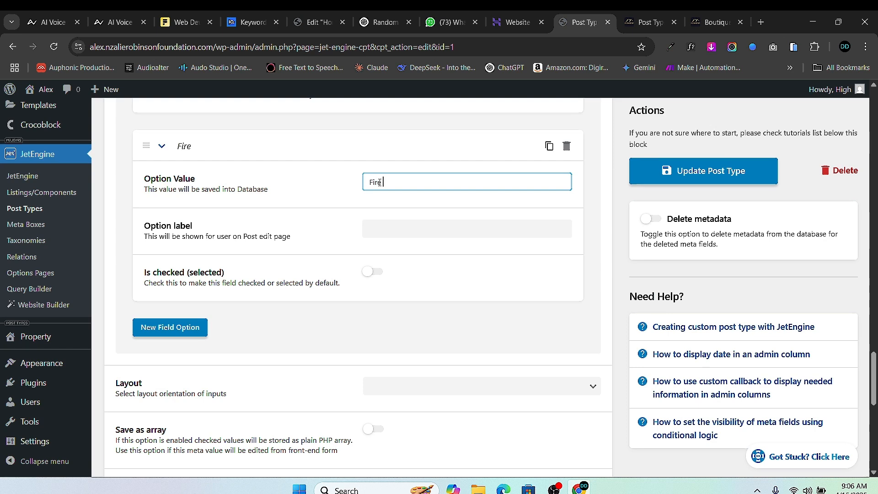
type("Fire Alarm")
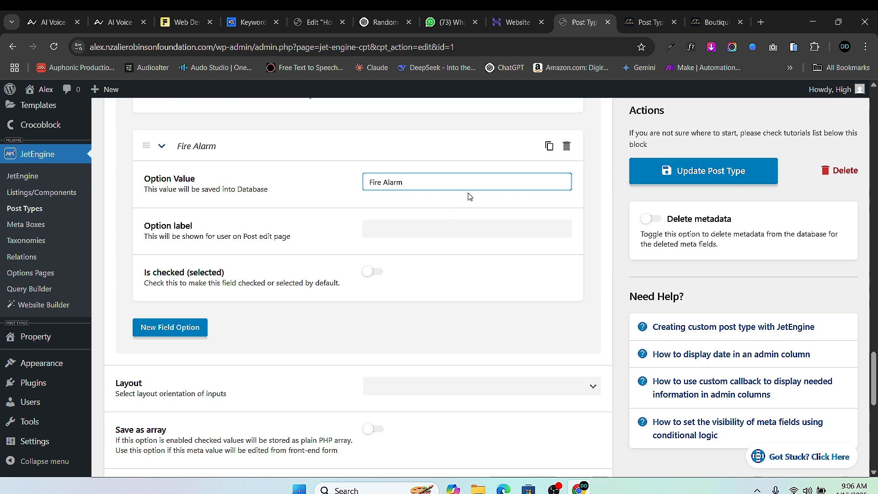
scroll(294, 239, "down", 2)
scroll(400, 237, "up", 2)
scroll(346, 282, "down", 4)
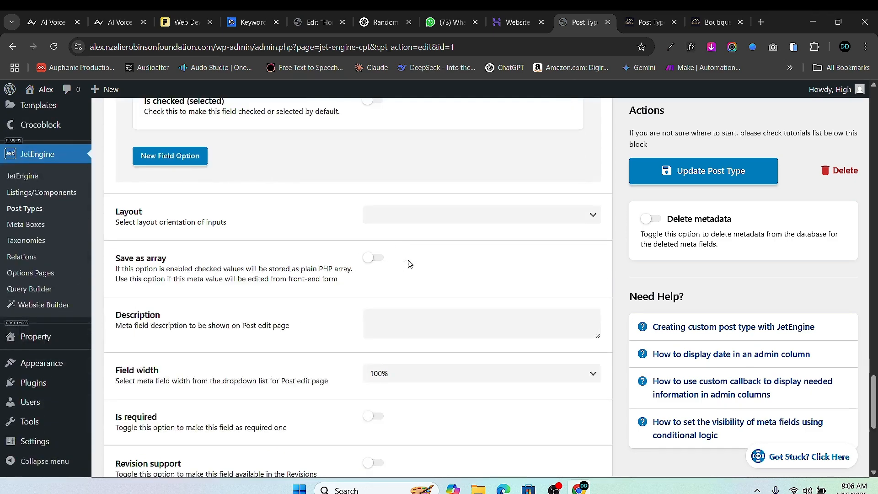
scroll(366, 286, "down", 3)
scroll(408, 278, "up", 8)
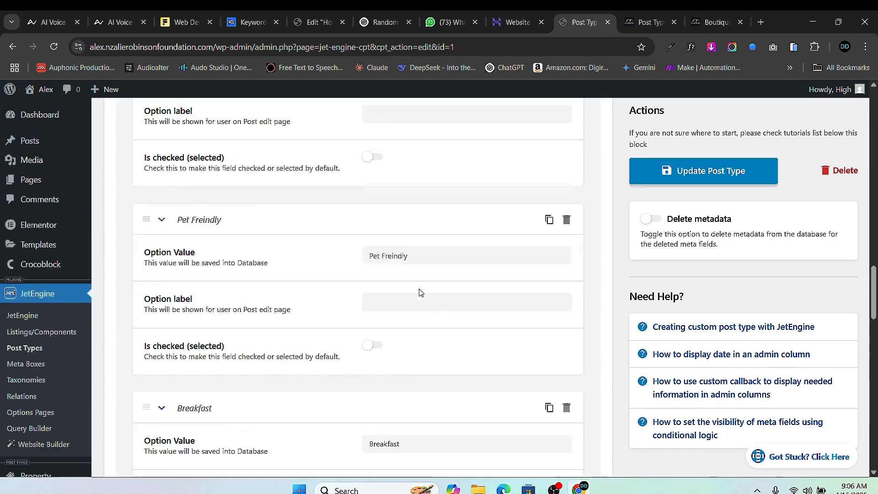
scroll(421, 293, "up", 18)
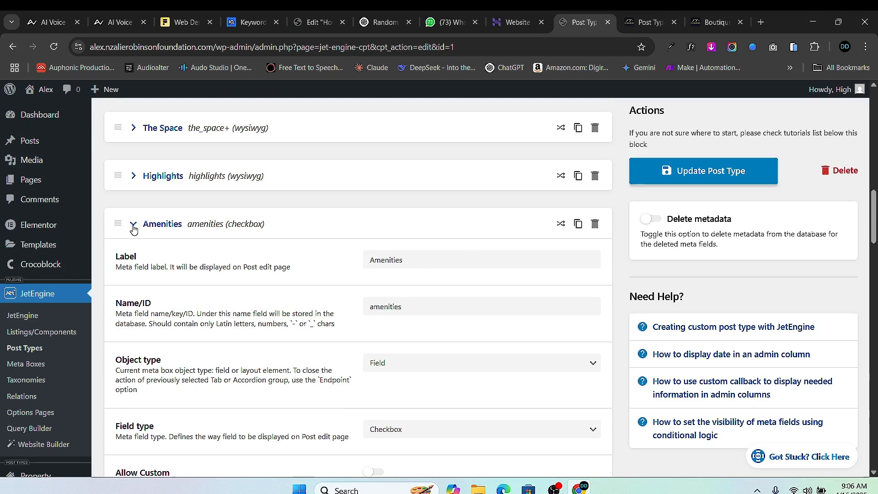
- Collapse the Amenities settings and make the City field required
left_click(133, 225)
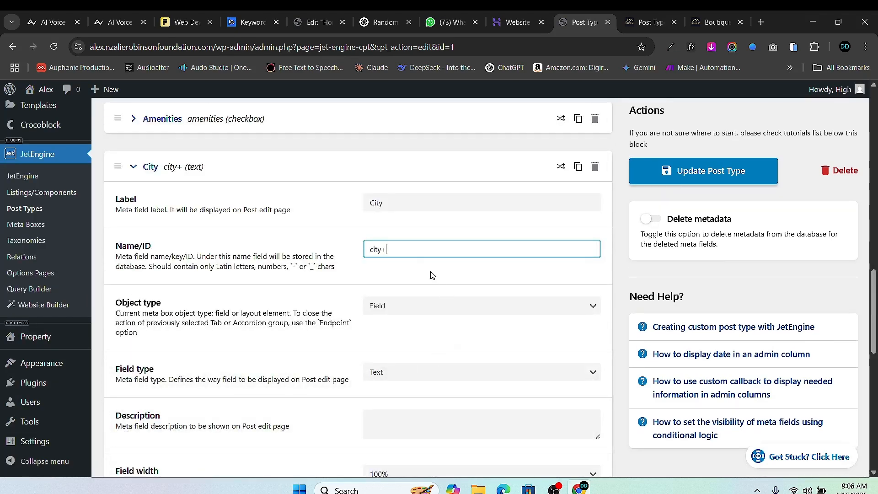
scroll(428, 274, "down", 4)
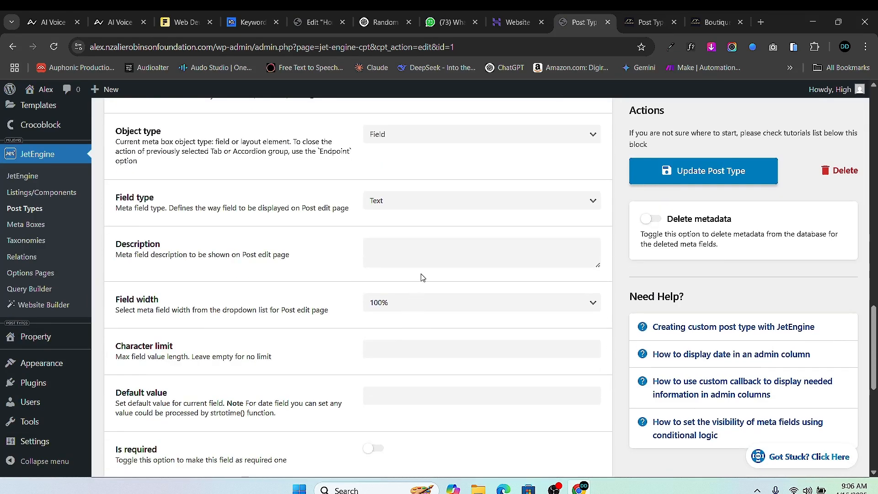
scroll(397, 217, "down", 4)
scroll(428, 307, "up", 10)
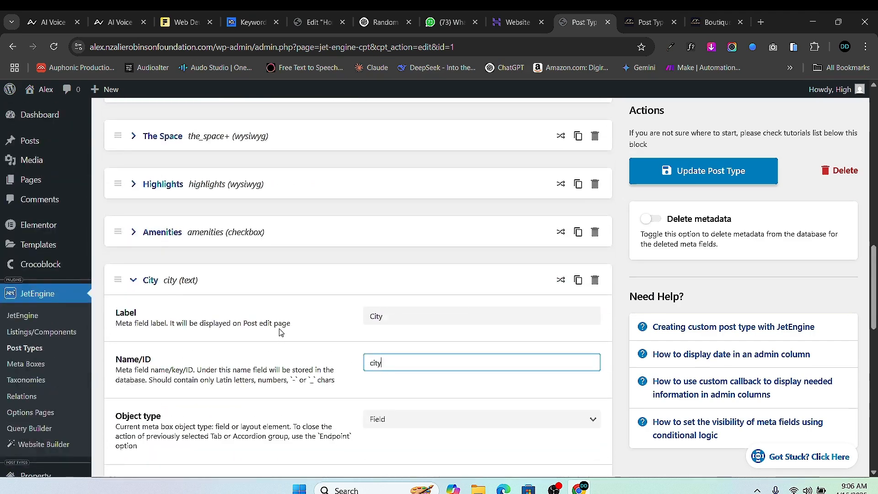
scroll(320, 339, "down", 7)
scroll(365, 340, "up", 1)
scroll(376, 331, "down", 1)
scroll(377, 331, "down", 4)
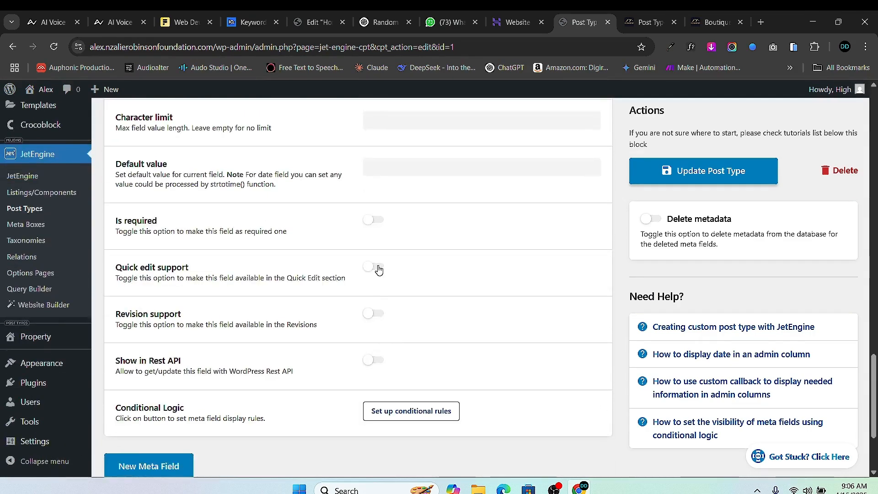
left_click(376, 221)
scroll(394, 288, "up", 3)
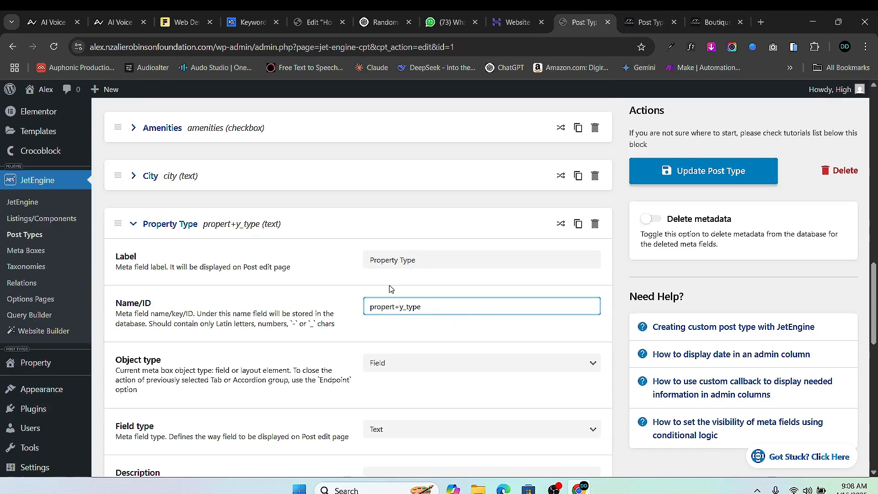
scroll(297, 256, "down", 4)
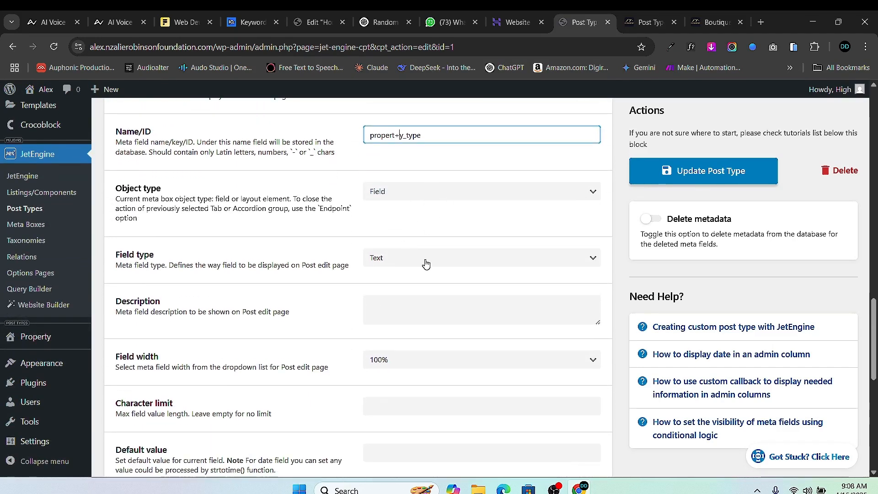
- Make Property Type a select field with a first option Cabin
left_click(425, 258)
left_click(418, 184)
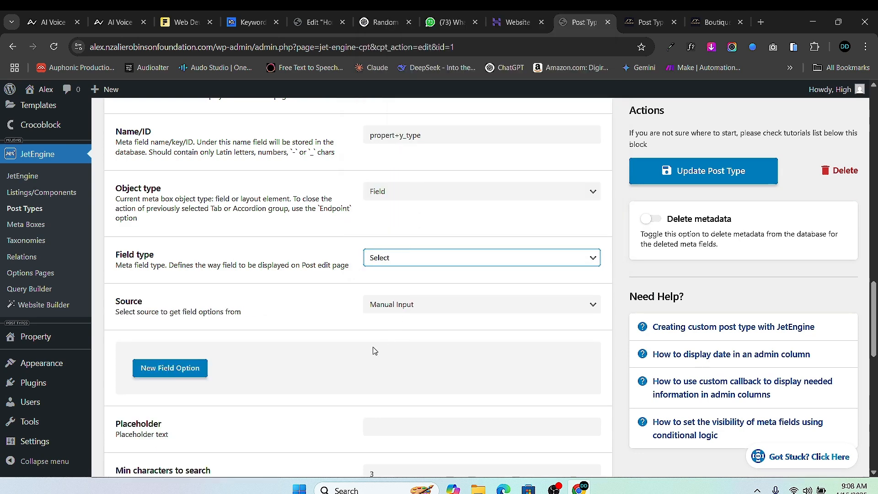
scroll(375, 351, "down", 3)
left_click(172, 252)
left_click(382, 296)
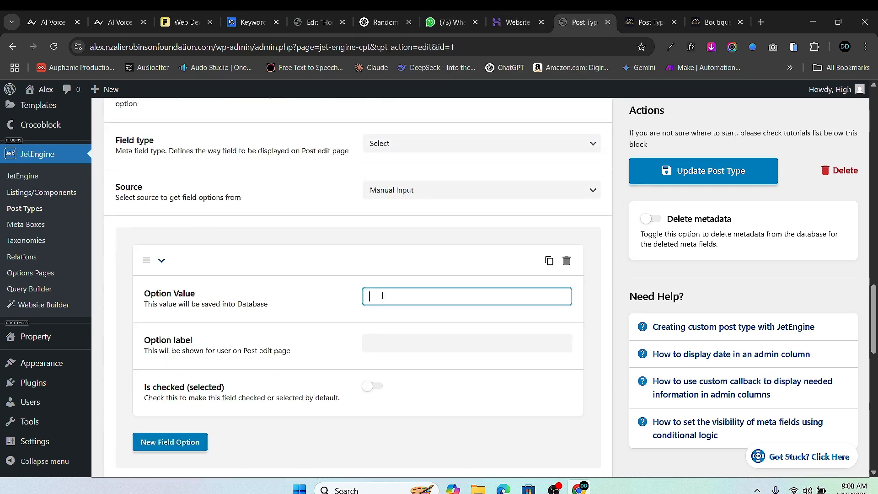
type("Cabin")
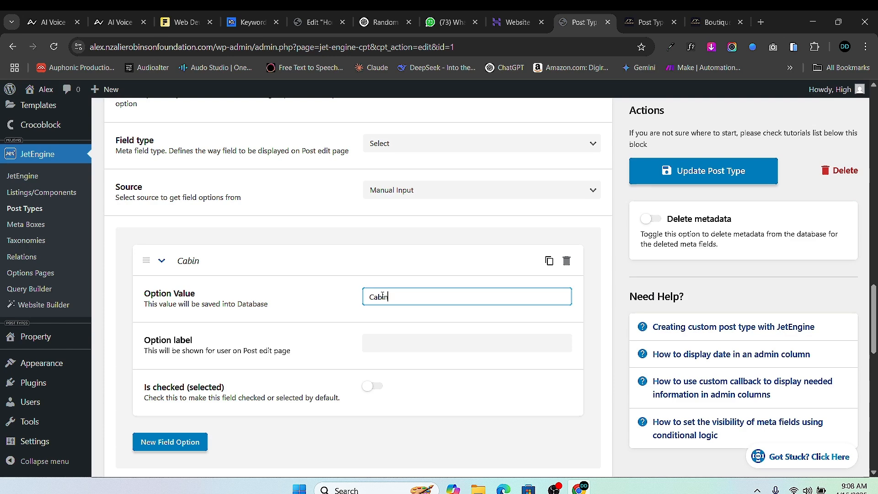
- Add Loft and Apartment options, plus a fourth empty option
left_click(170, 441)
scroll(284, 373, "down", 4)
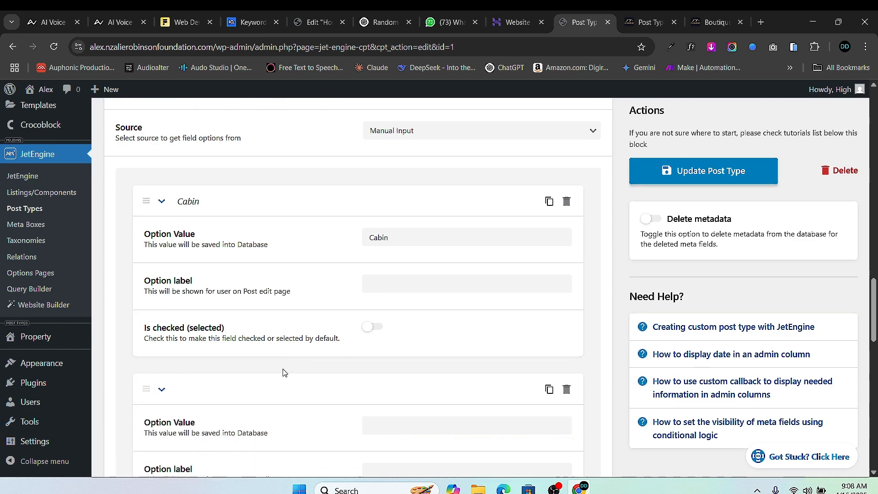
left_click(401, 311)
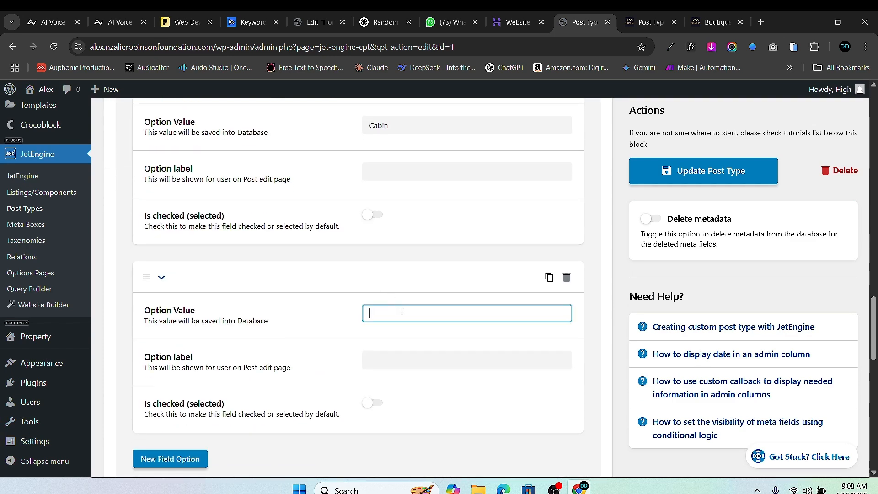
type("Loft")
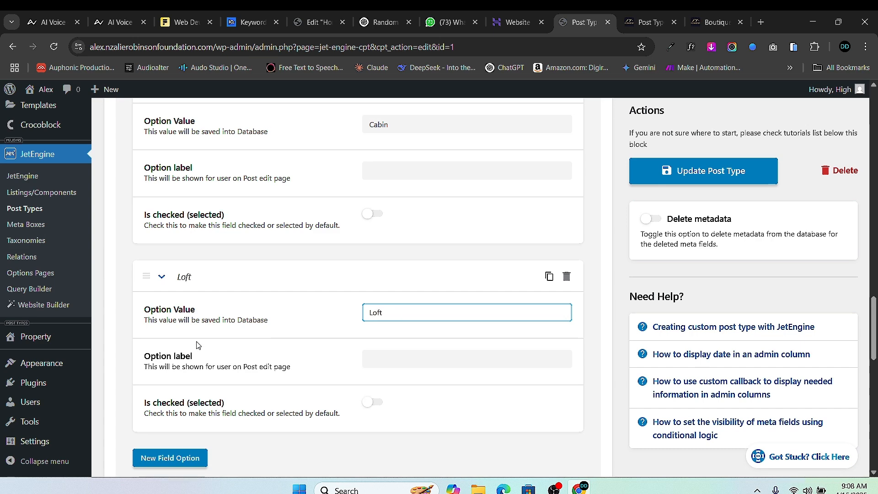
scroll(196, 342, "down", 4)
left_click(178, 290)
left_click(429, 327)
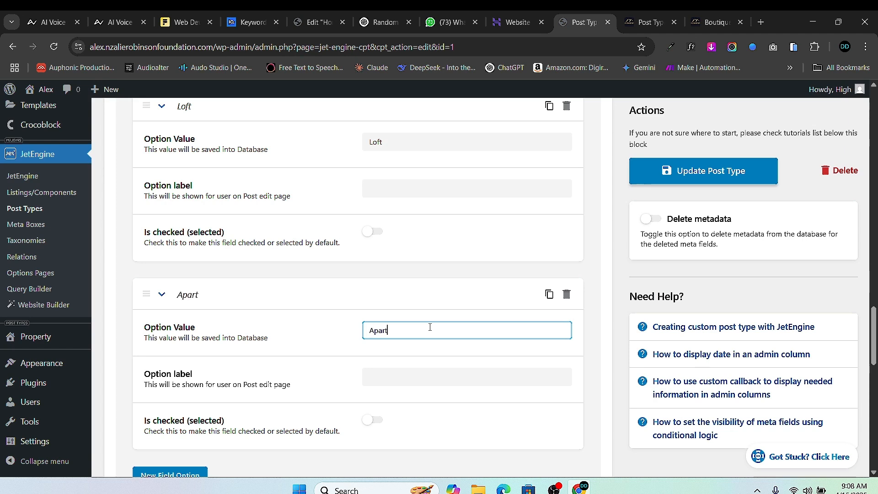
scroll(275, 365, "down", 1)
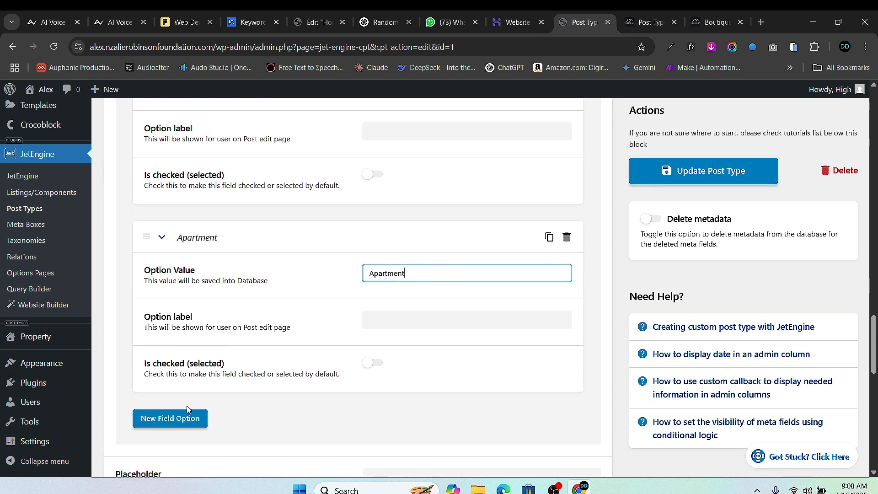
left_click(170, 417)
scroll(404, 348, "down", 2)
left_click(399, 343)
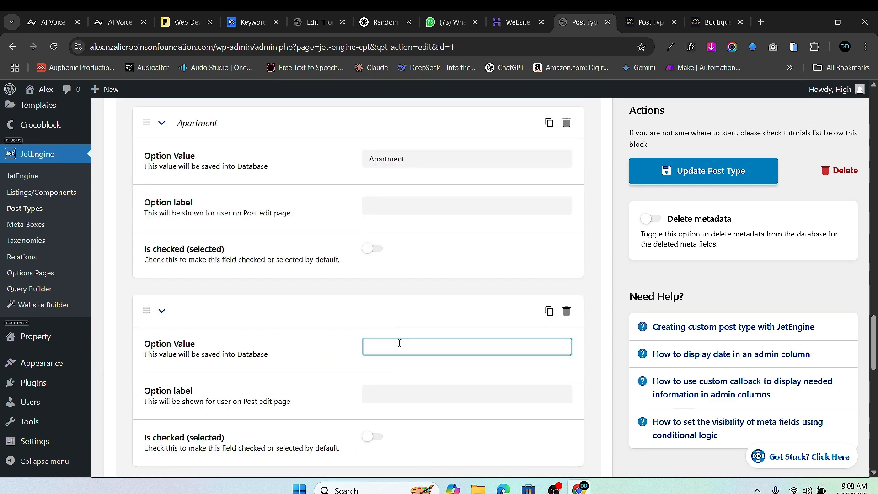
- Change Short Desription to a WYSIWYG field and collapse it
scroll(207, 329, "down", 3)
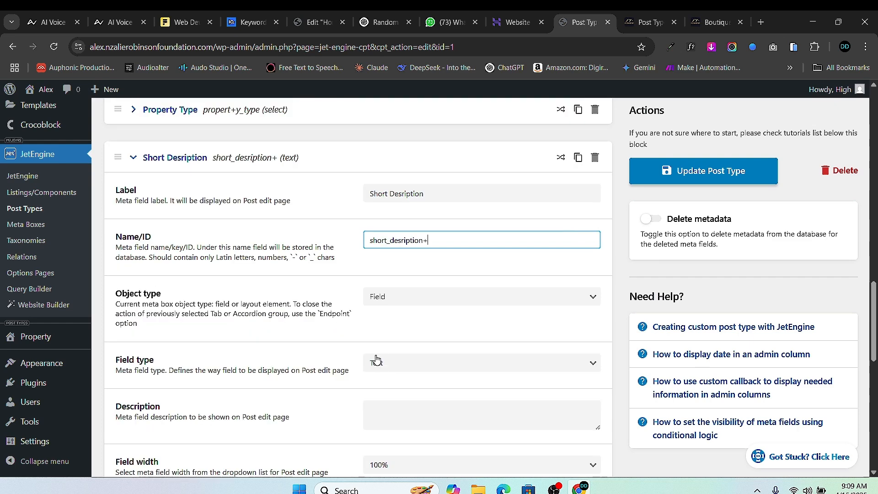
scroll(409, 355, "down", 1)
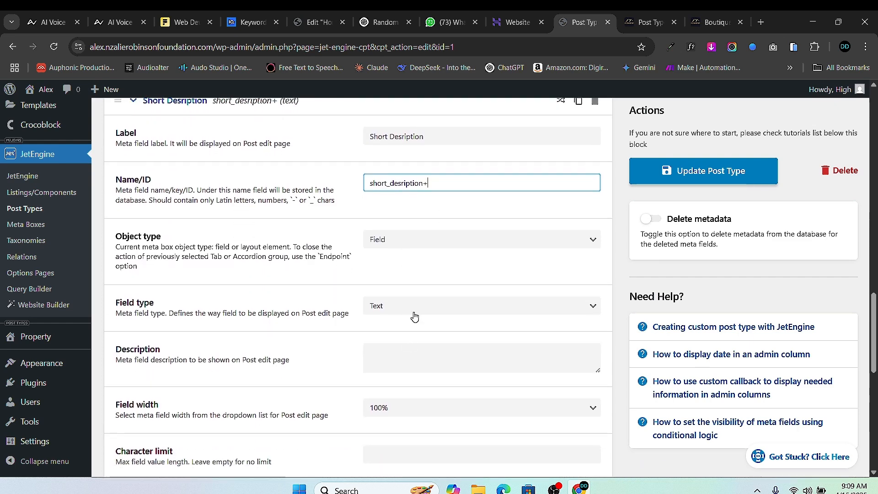
left_click(417, 307)
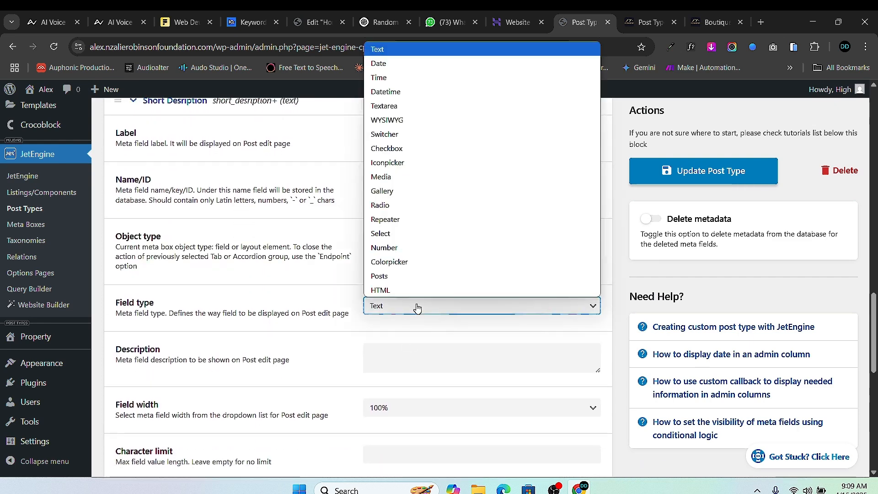
left_click(414, 120)
scroll(336, 285, "up", 4)
left_click(136, 270)
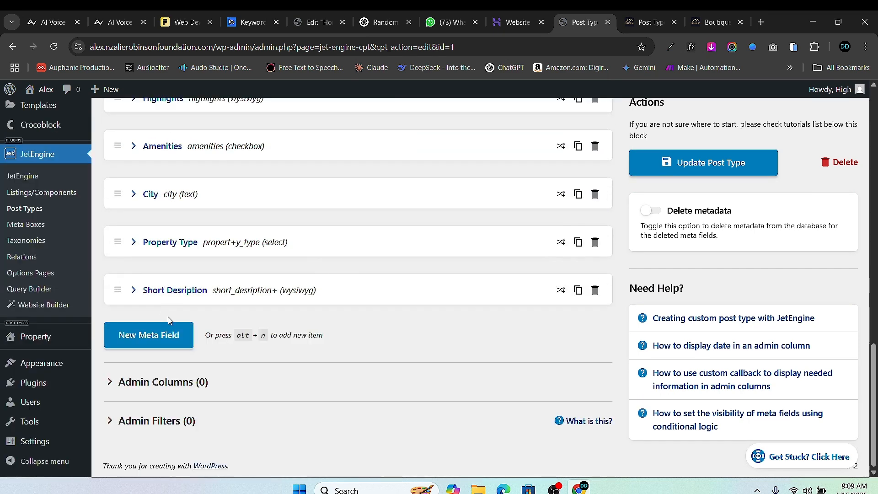
- Add a required Property Price meta field with ID property_price
left_click(159, 327)
left_click(393, 368)
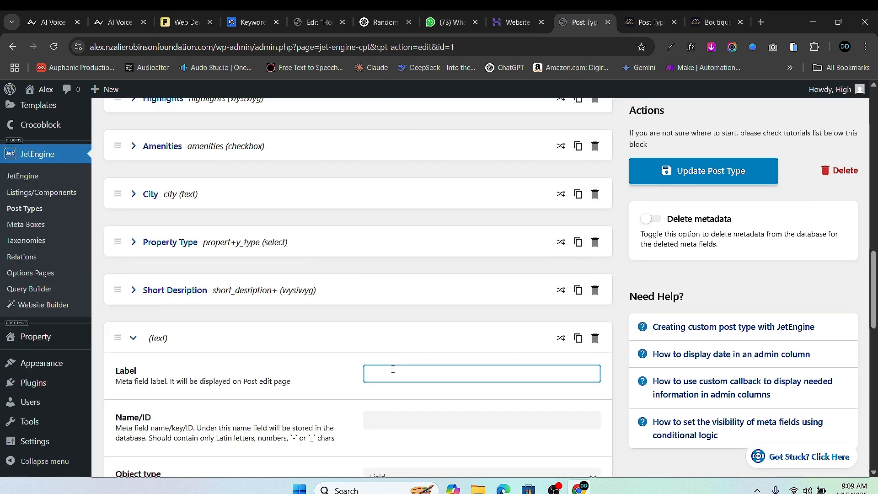
type("Property")
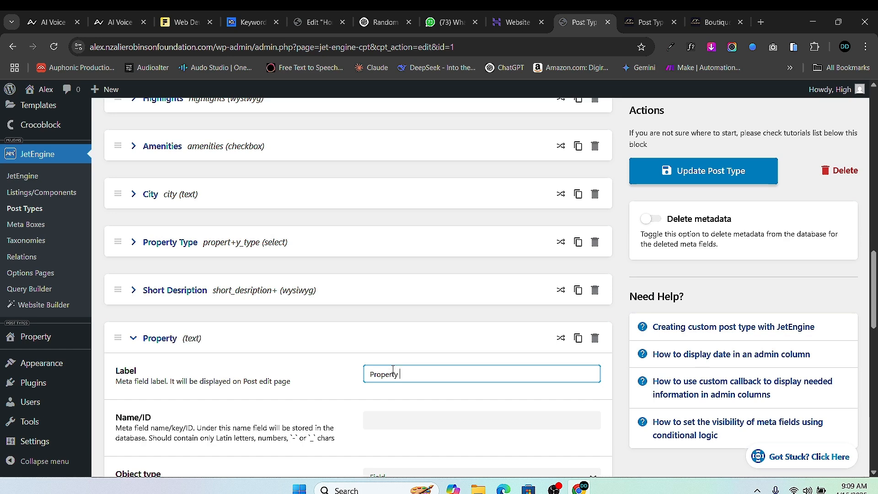
type(" Price")
scroll(404, 248, "down", 5)
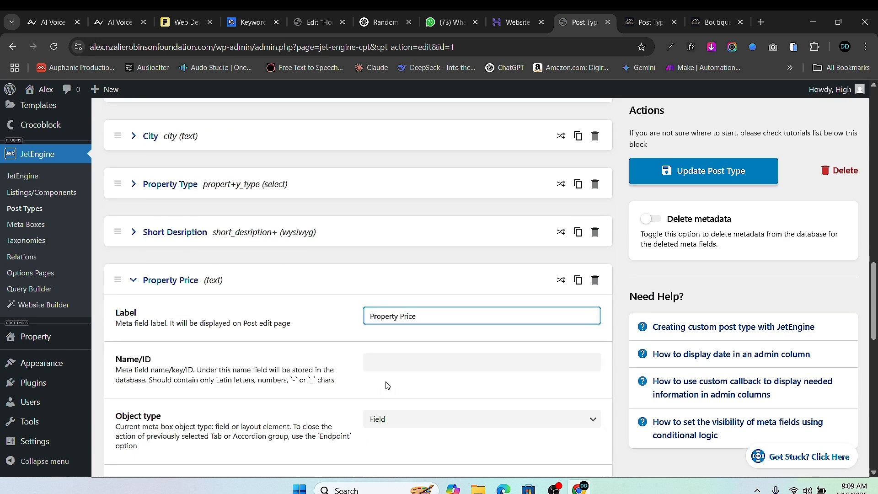
left_click(392, 193)
scroll(415, 232, "down", 1)
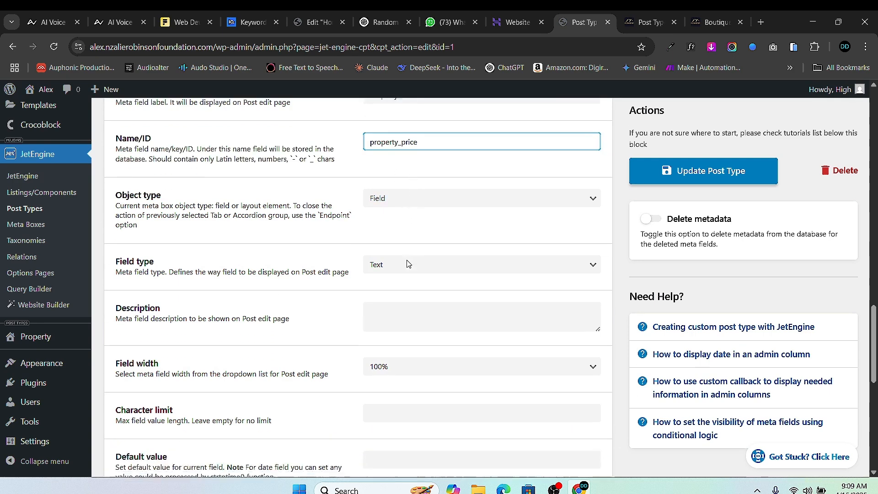
left_click(402, 259)
scroll(404, 263, "down", 6)
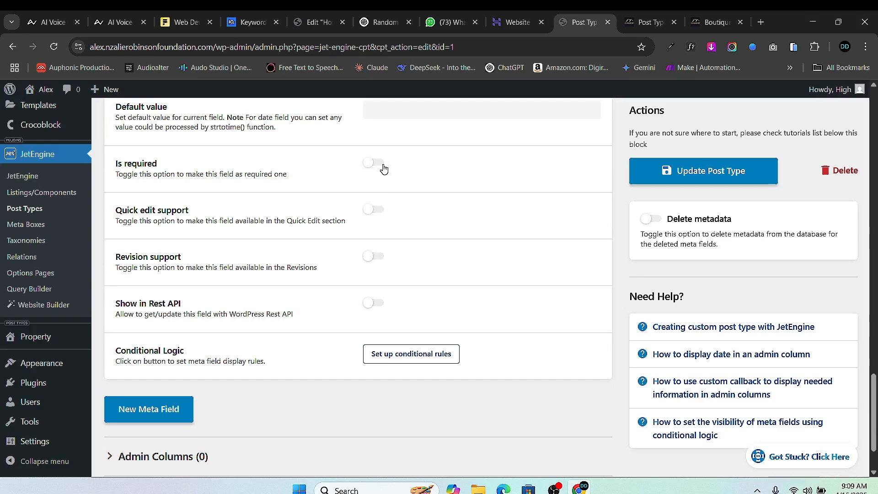
left_click(379, 164)
- Add a required Proprty Size field (proprty_size) and update the post type
left_click(164, 408)
scroll(352, 349, "down", 2)
scroll(353, 349, "down", 2)
left_click(424, 274)
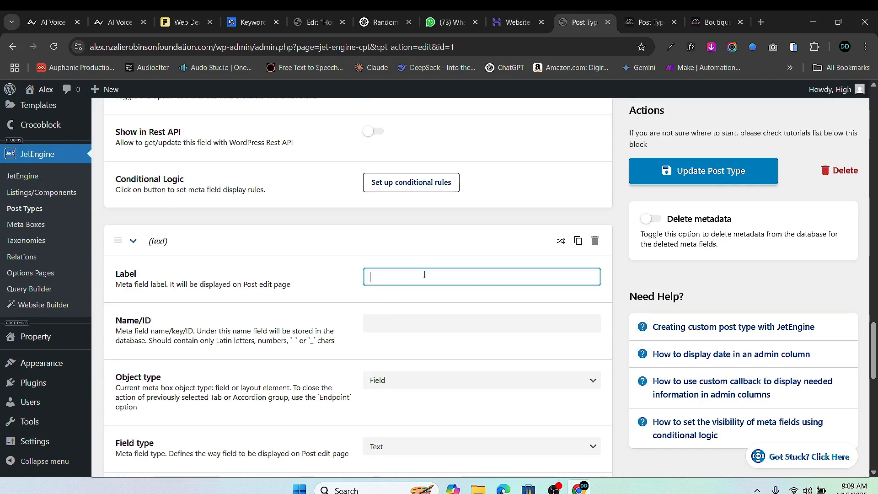
type("Pro")
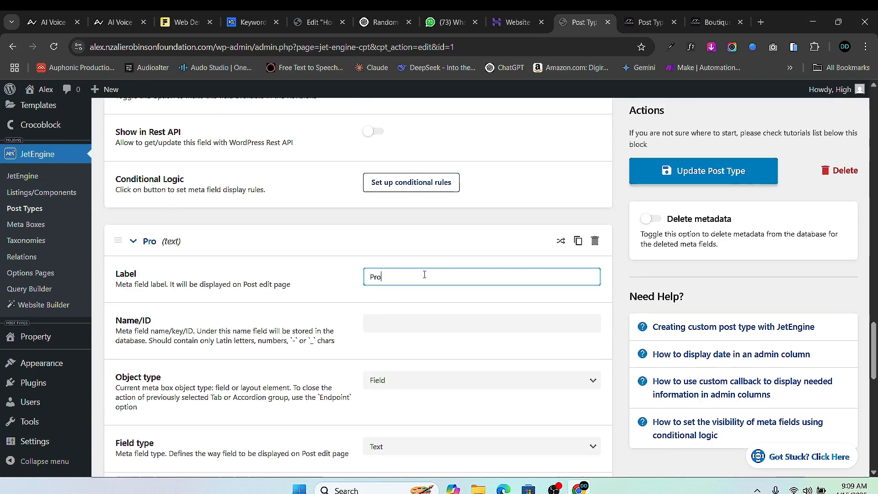
type("prty")
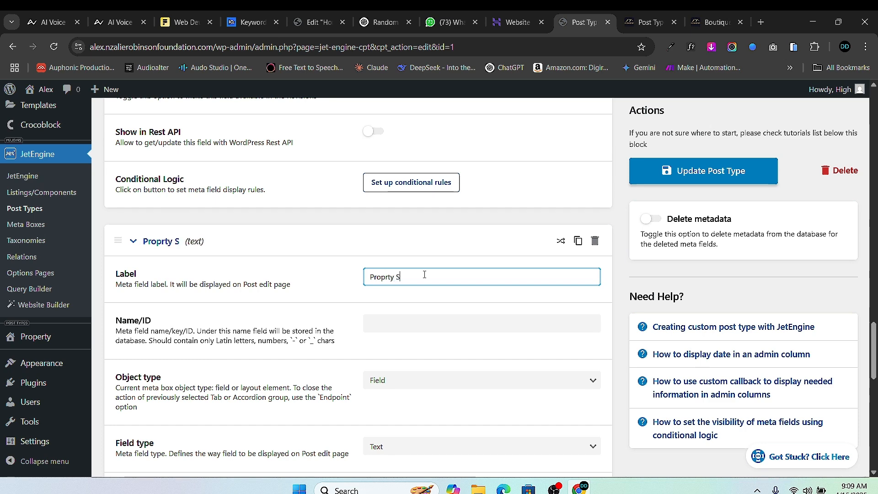
type(" Size")
left_click(447, 316)
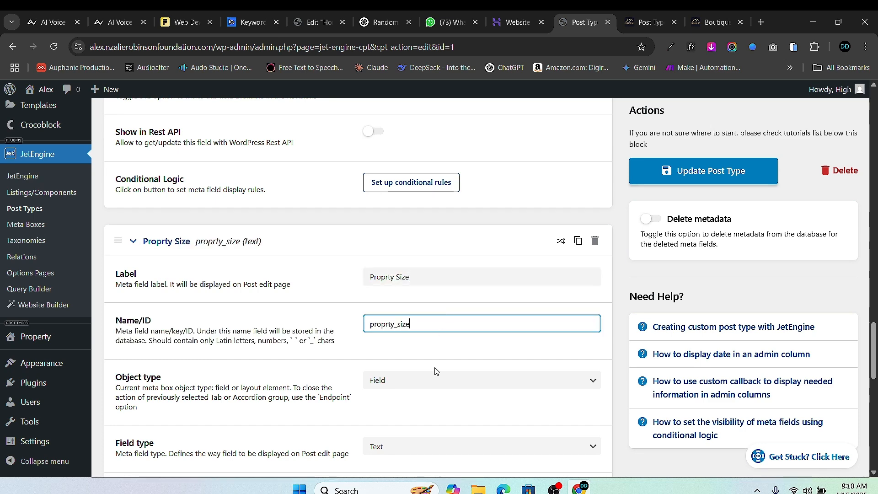
scroll(421, 337, "down", 7)
scroll(412, 366, "down", 3)
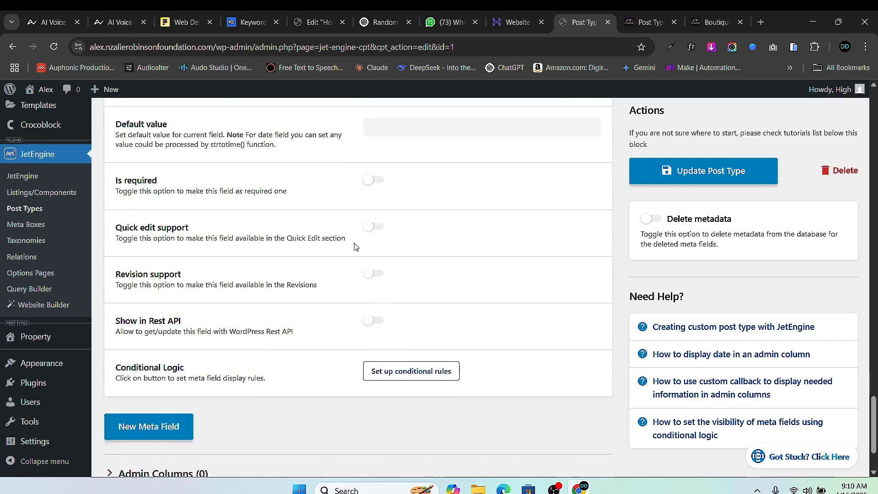
left_click(376, 183)
scroll(209, 397, "up", 5)
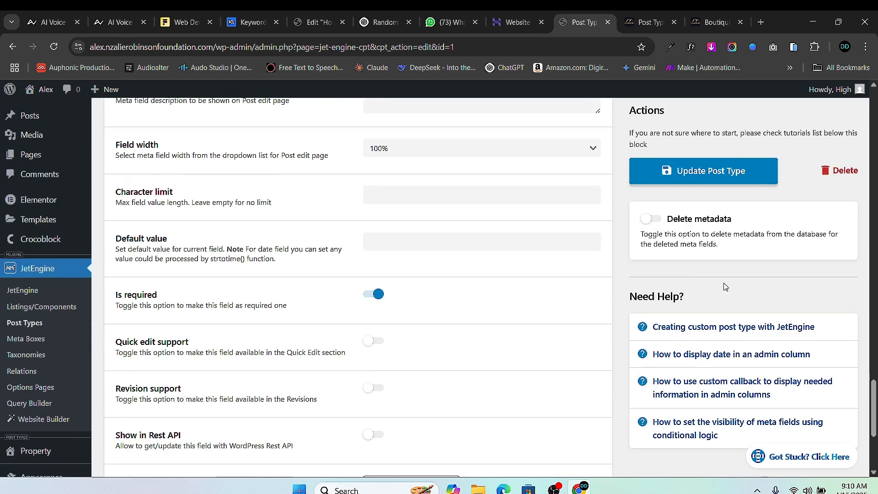
left_click(717, 179)
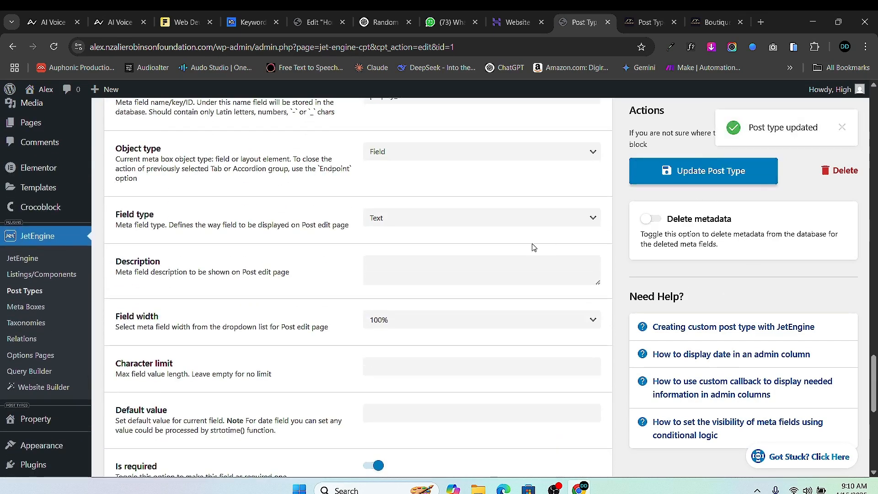
- Open a new Property's Add New screen in a new tab and scroll through its meta fields
mouse_move(43, 429)
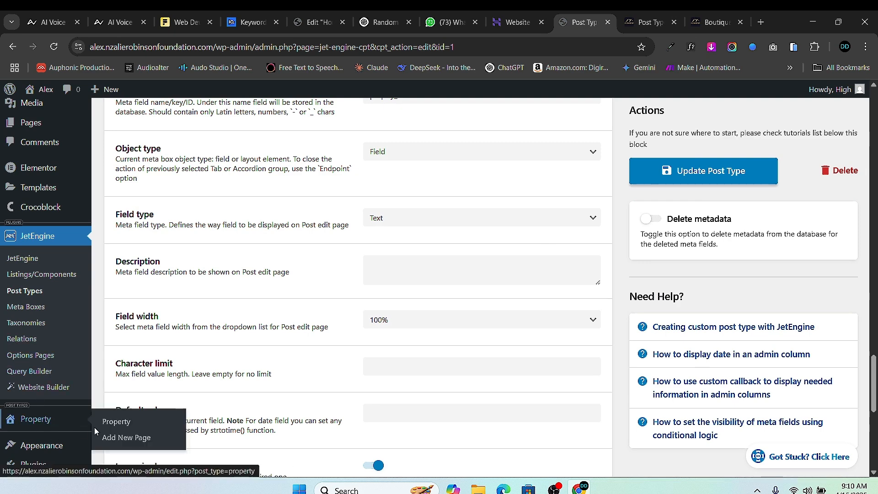
right_click(121, 438)
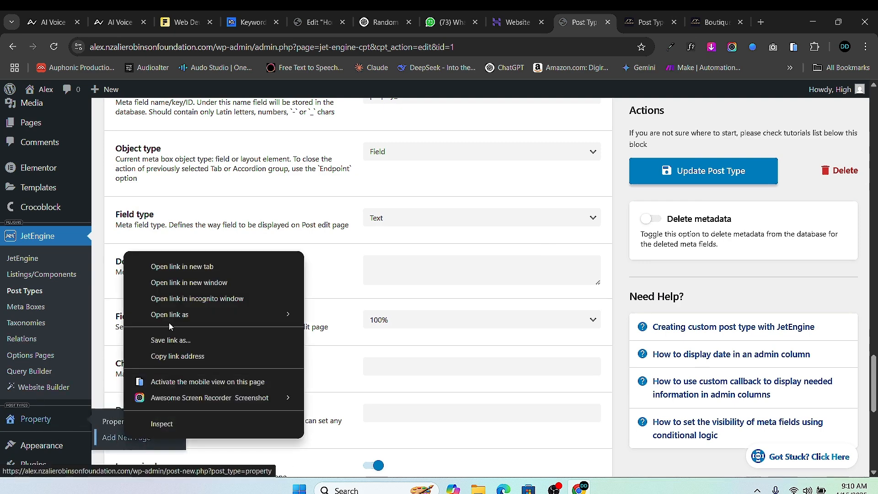
left_click(182, 266)
left_click(588, 23)
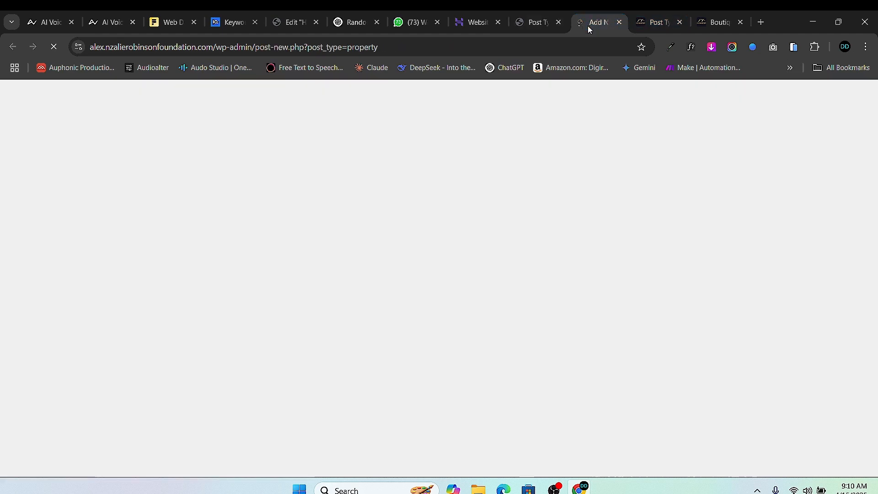
scroll(317, 251, "down", 10)
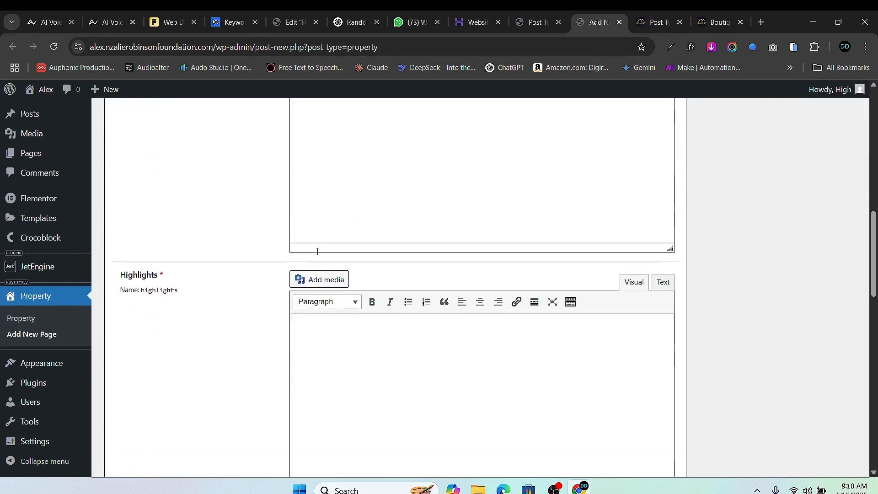
scroll(320, 238, "down", 15)
scroll(389, 274, "up", 8)
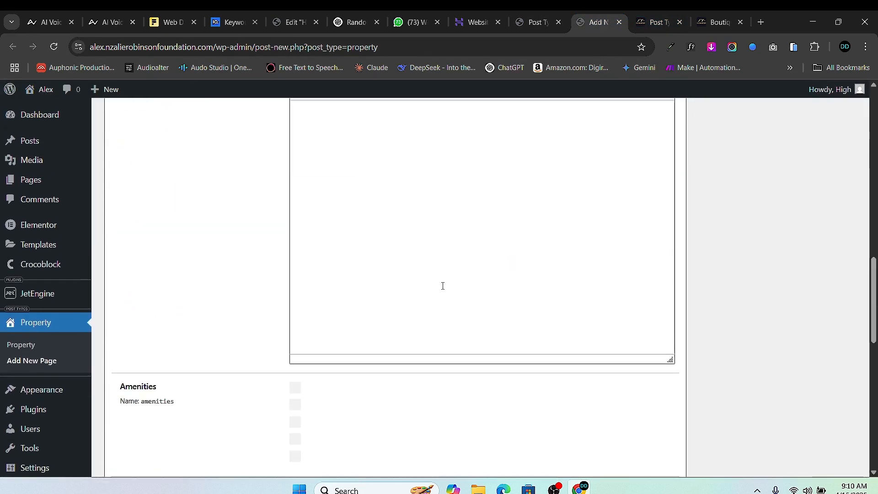
scroll(442, 281, "up", 10)
scroll(341, 145, "down", 4)
scroll(349, 231, "up", 3)
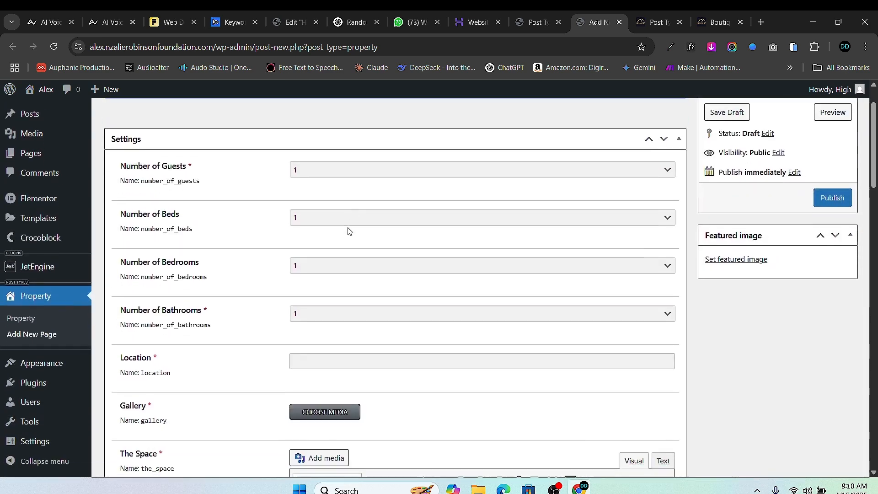
scroll(349, 231, "up", 2)
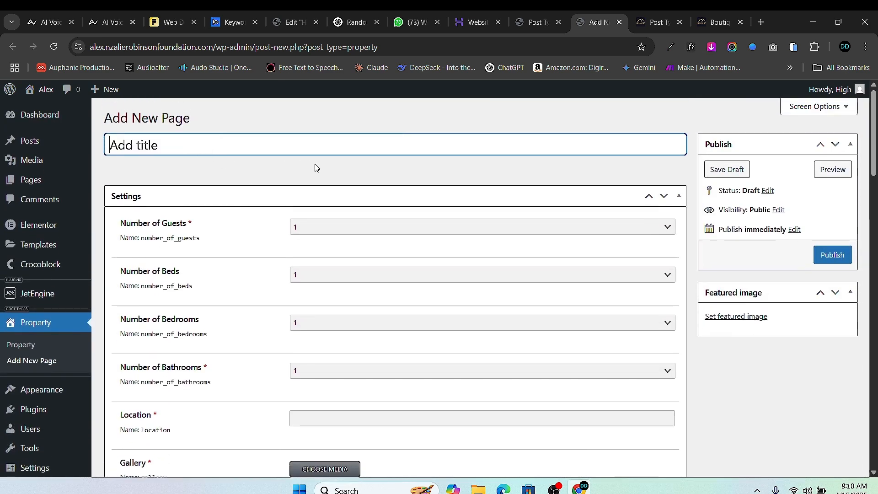
- Set guests to 2, beds to 1, bedrooms to 2 and bathrooms to 3
left_click(304, 234)
left_click(335, 255)
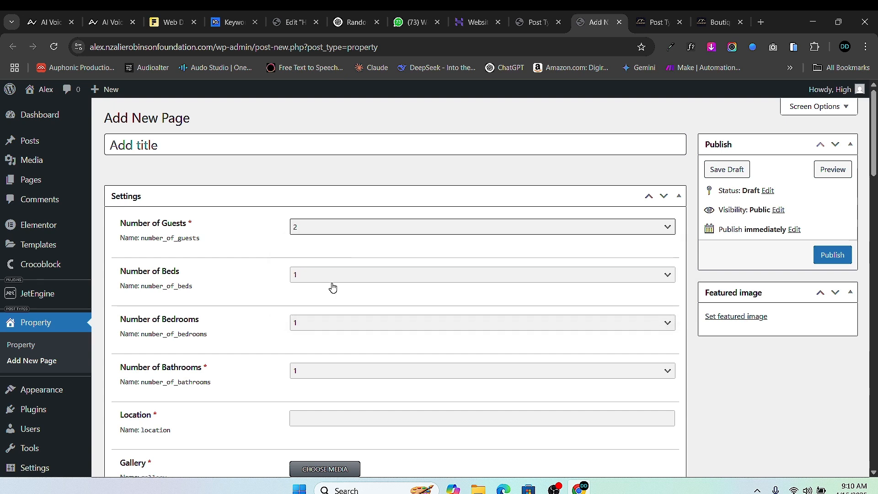
left_click(213, 151)
left_click(331, 278)
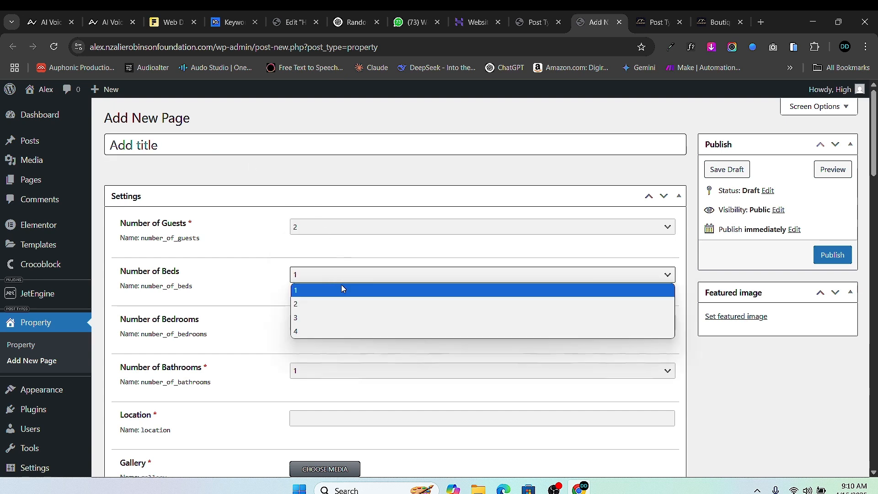
left_click(343, 292)
left_click(324, 325)
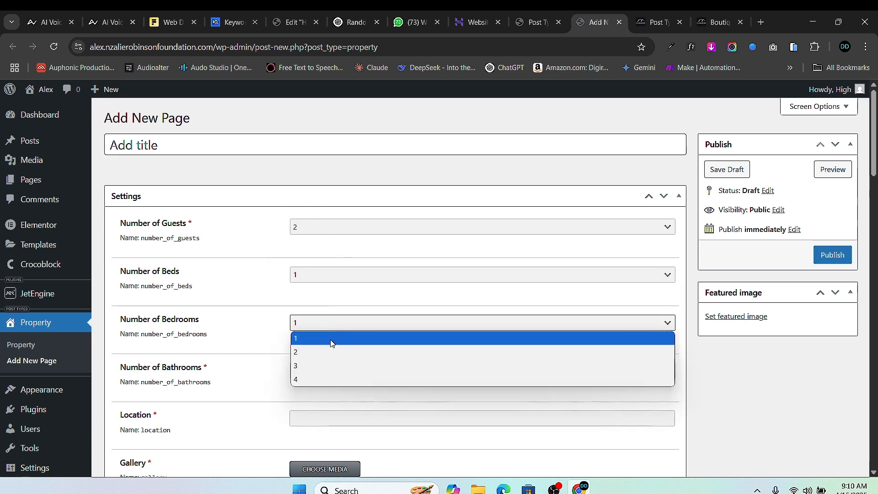
left_click(328, 349)
scroll(314, 251, "down", 4)
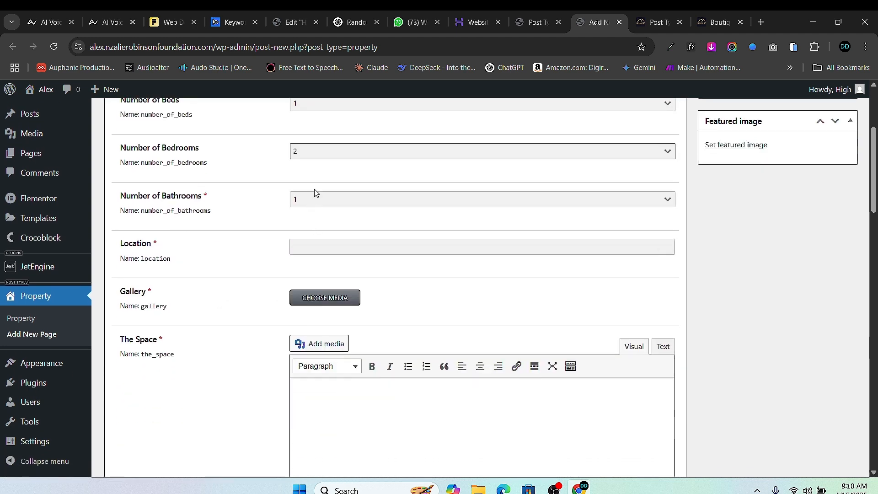
left_click(322, 200)
left_click(333, 239)
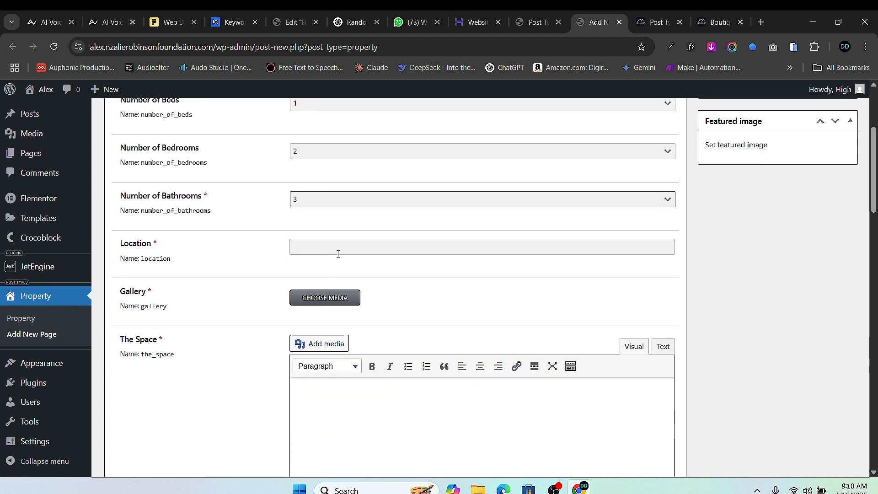
- Fill Location with the suggested address and title the property 'New Harbor Waterfront Apartment'
left_click(338, 254)
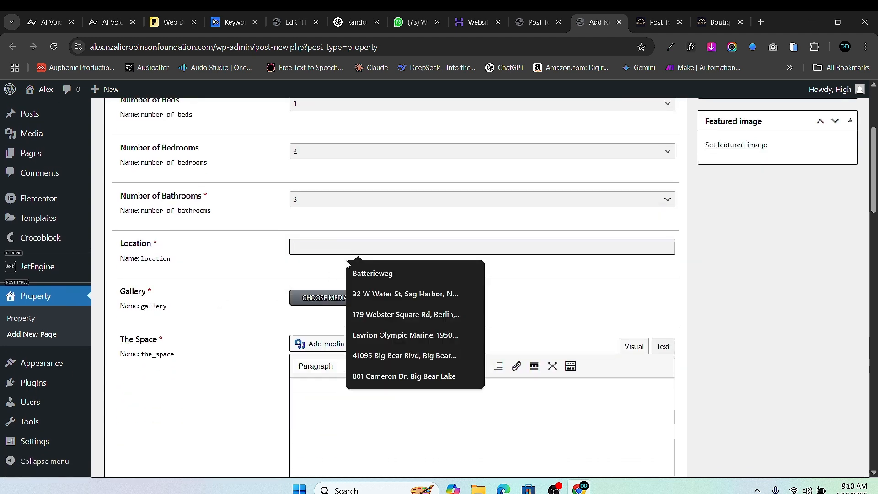
left_click(406, 294)
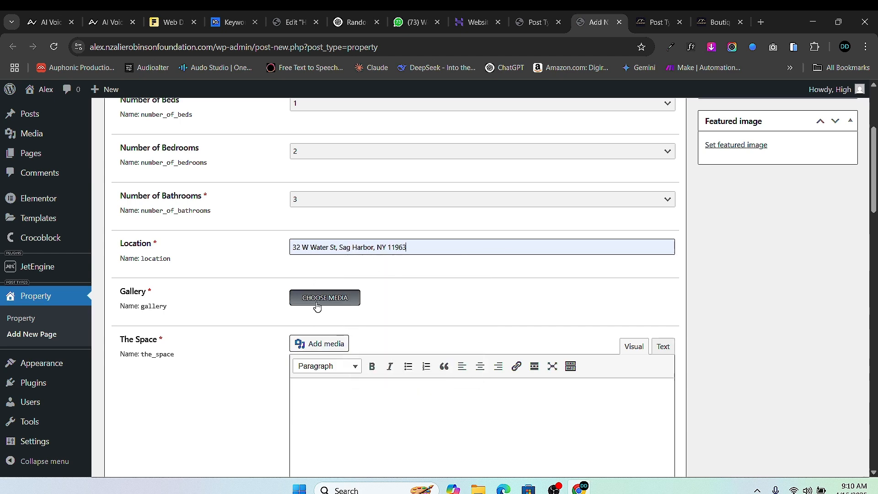
scroll(298, 221, "up", 4)
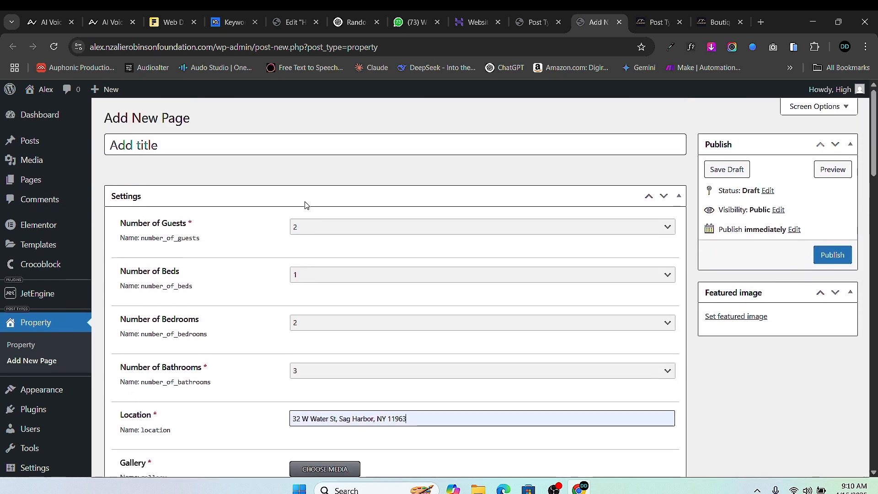
left_click(203, 144)
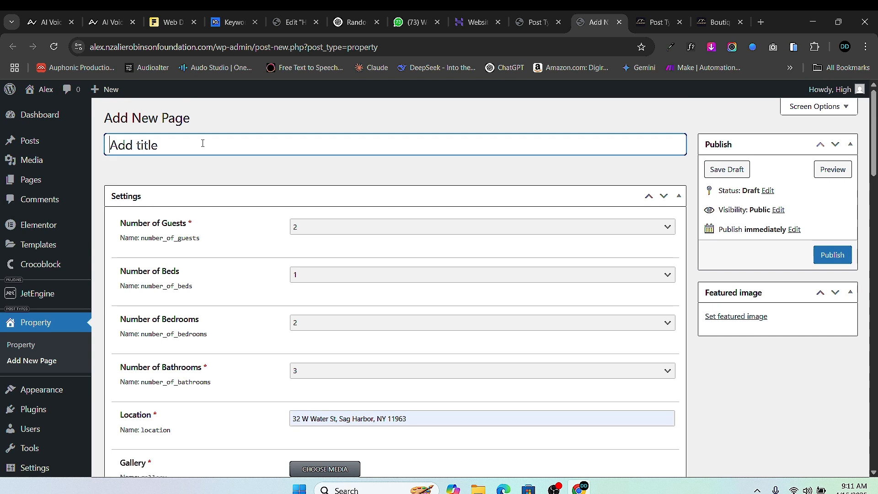
type("New Harb")
type("or ")
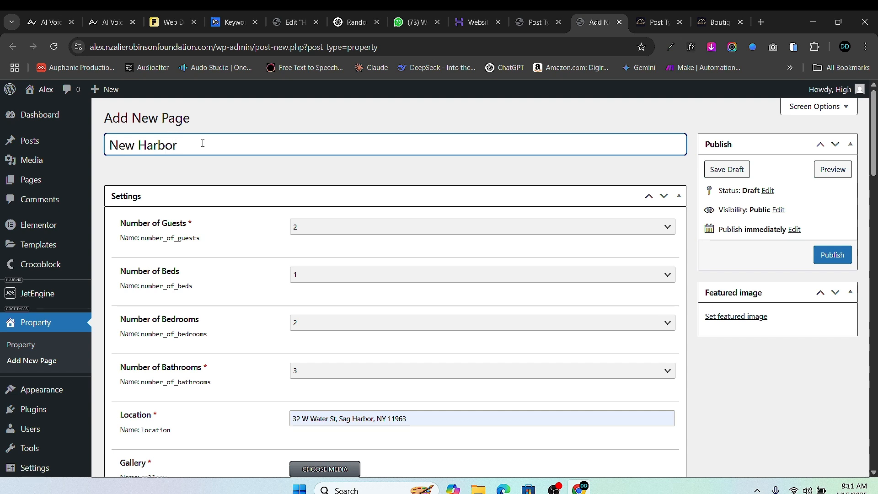
type("Waterfront Apartment")
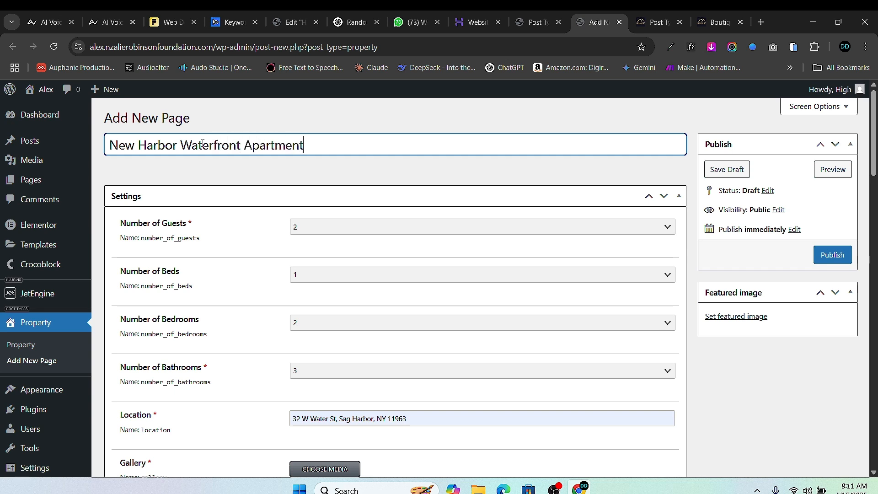
left_click(315, 275)
- Set beds to 2 and bathrooms to 2, then review fields down to Proprty Size
left_click(317, 302)
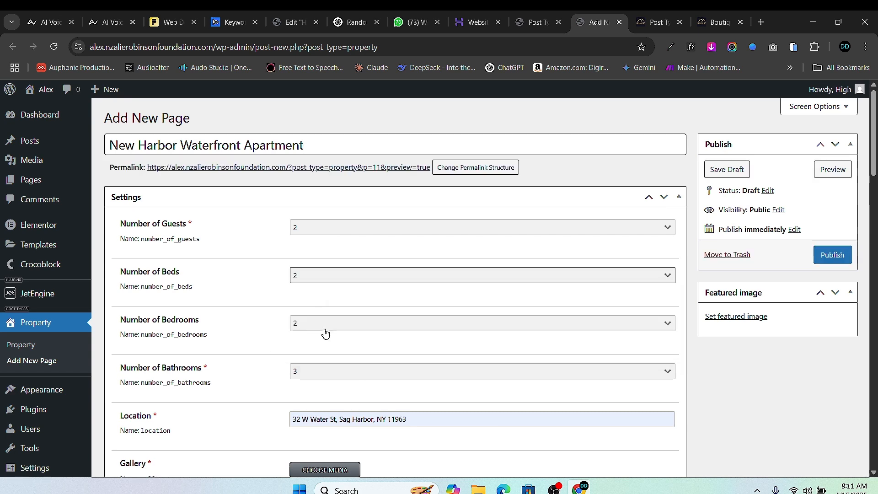
scroll(320, 297, "down", 1)
scroll(322, 266, "down", 1)
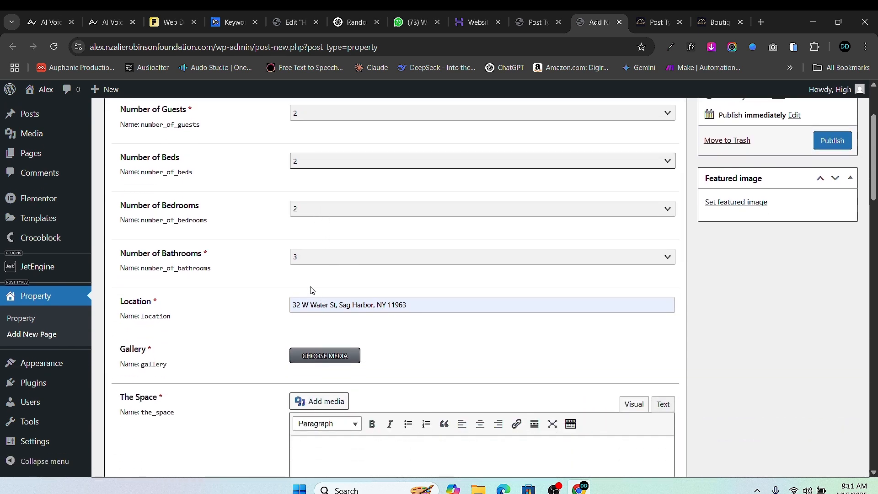
left_click(321, 259)
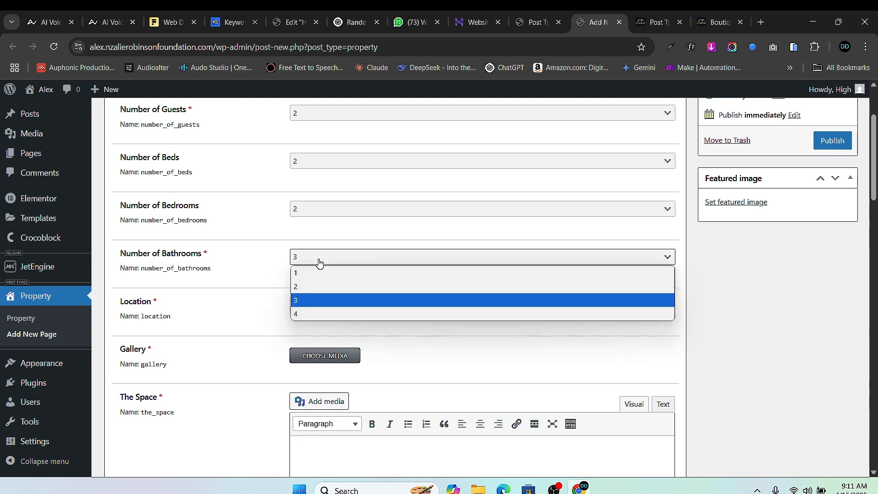
left_click(320, 284)
scroll(350, 313, "down", 1)
scroll(350, 313, "down", 1)
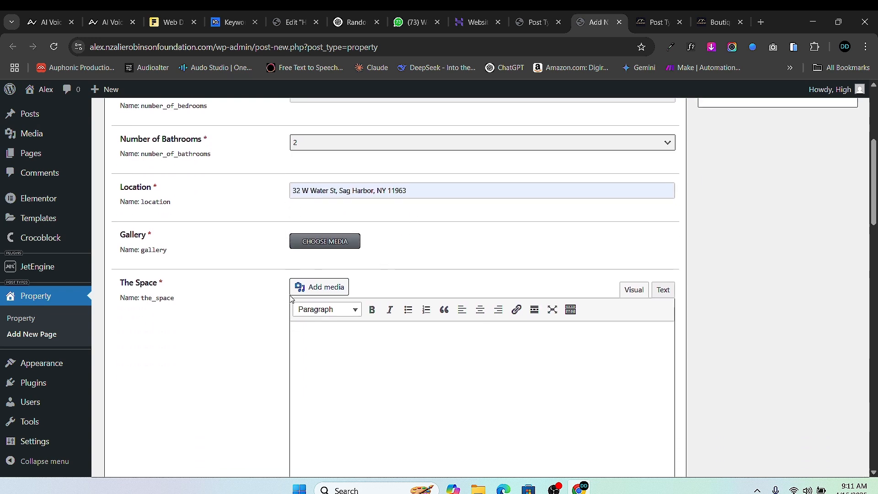
scroll(354, 290, "down", 1)
scroll(357, 319, "down", 3)
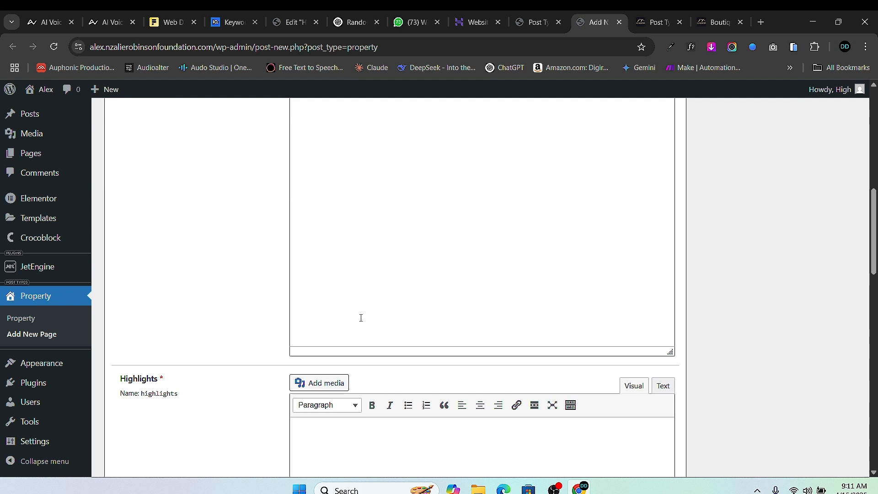
scroll(361, 320, "down", 5)
scroll(365, 323, "down", 5)
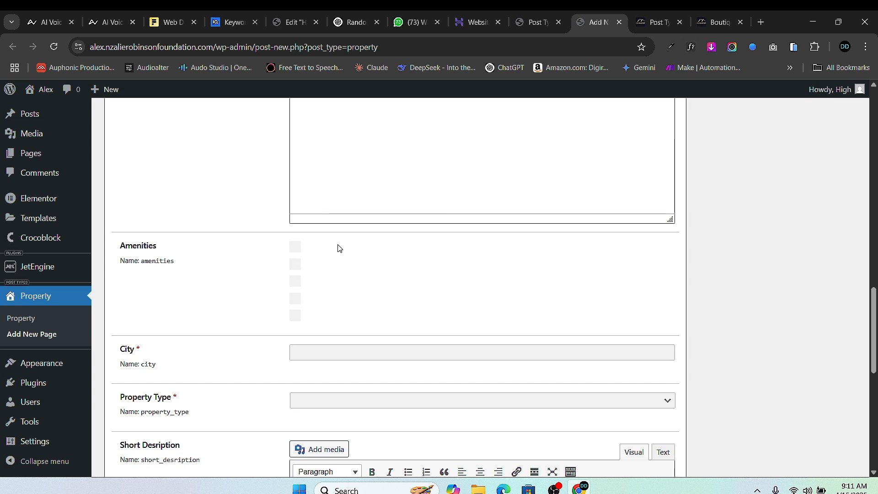
scroll(320, 256, "down", 8)
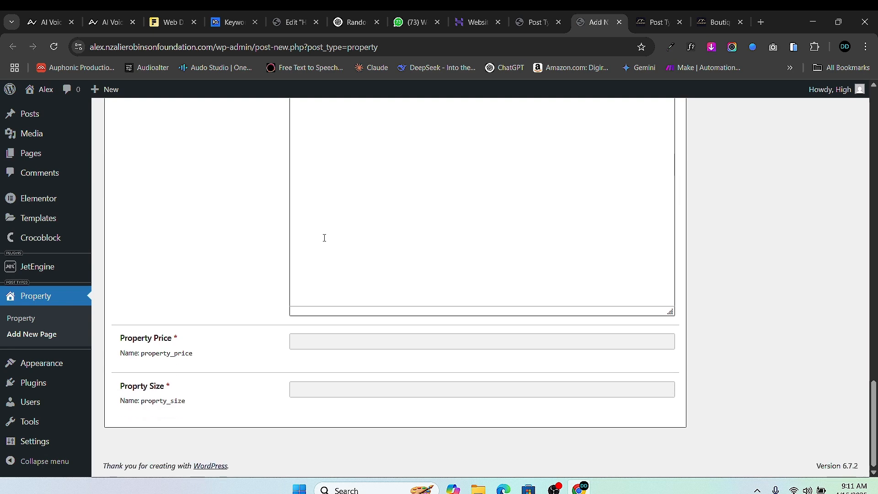
scroll(319, 256, "up", 10)
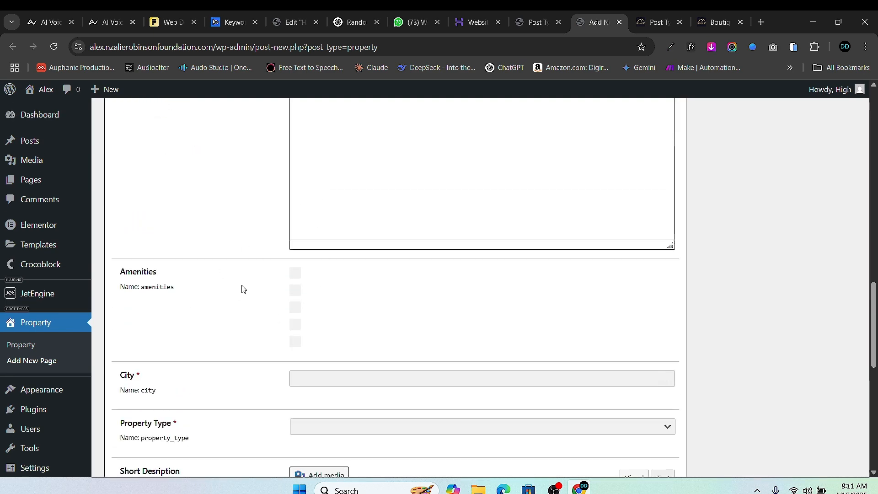
- Collapse the Property Size and Property Price field settings and expand the Amenities field
left_click(535, 21)
scroll(316, 251, "down", 8)
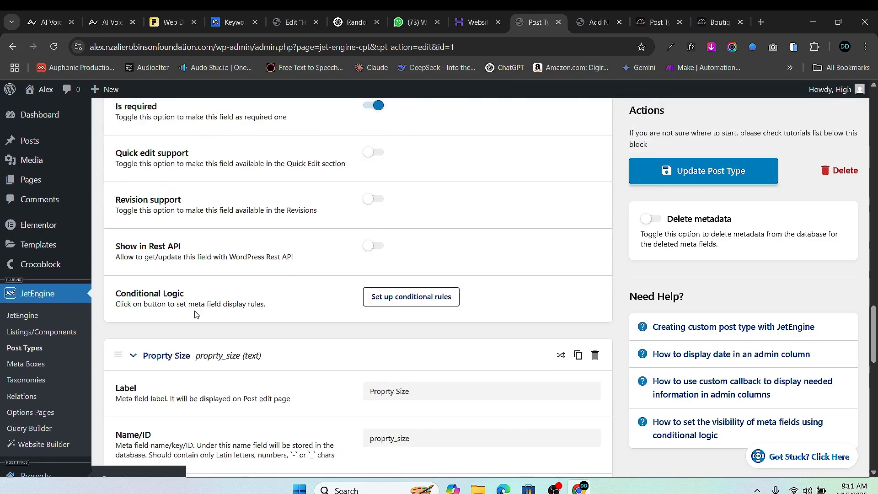
scroll(197, 315, "up", 2)
scroll(172, 370, "down", 4)
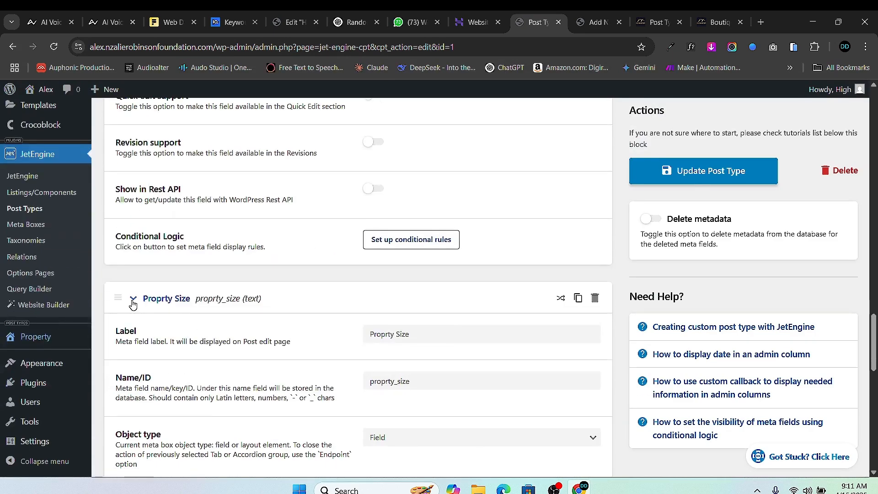
left_click(133, 302)
scroll(139, 240, "up", 10)
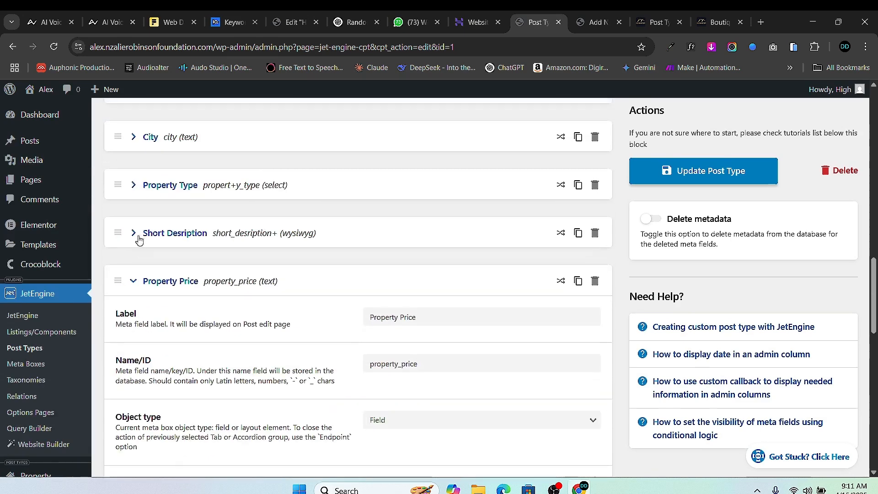
left_click(133, 281)
scroll(142, 256, "up", 4)
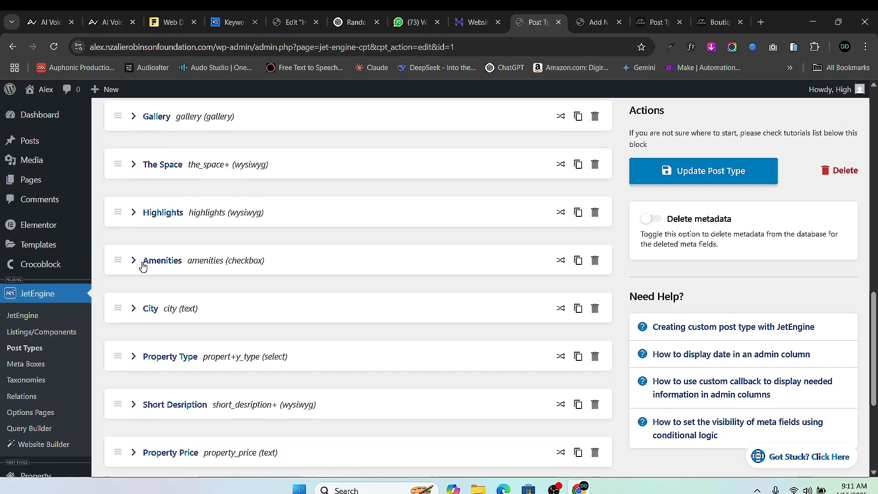
left_click(133, 261)
scroll(394, 261, "down", 8)
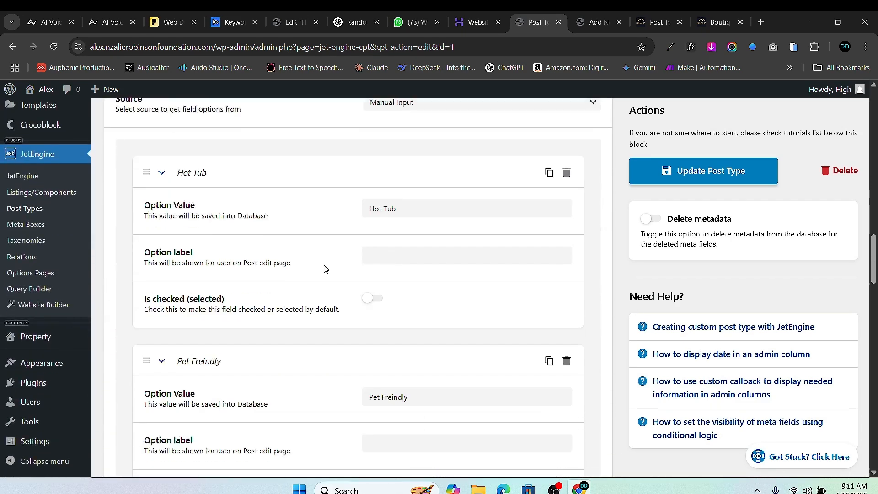
scroll(356, 198, "down", 1)
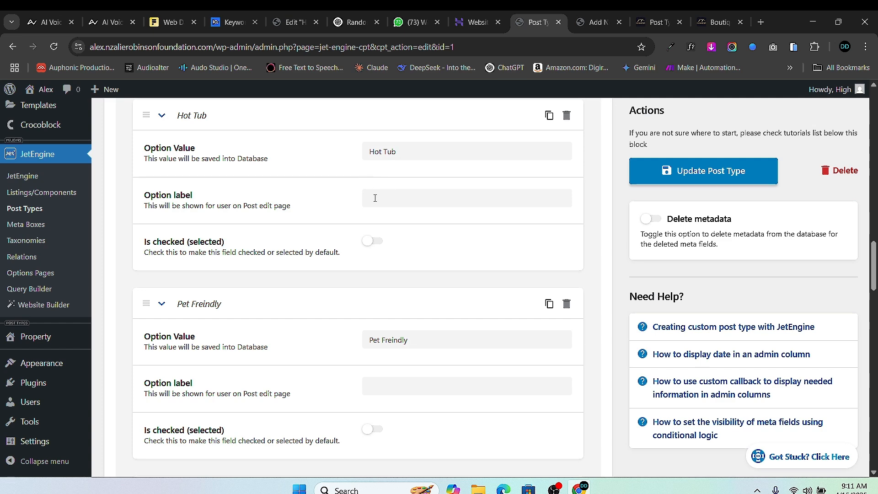
- Check the unlabelled Amenities on the new property, then give the Hot Tub option the label 'Hot Tub'
left_click(589, 23)
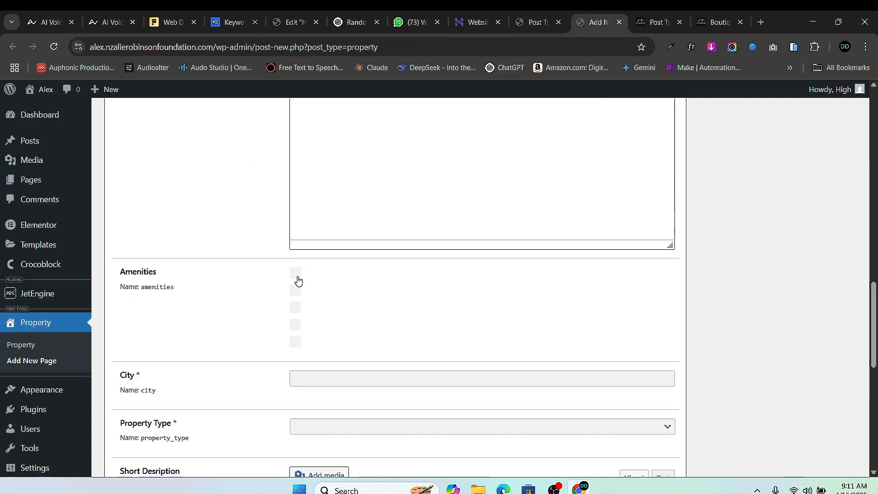
left_click(542, 30)
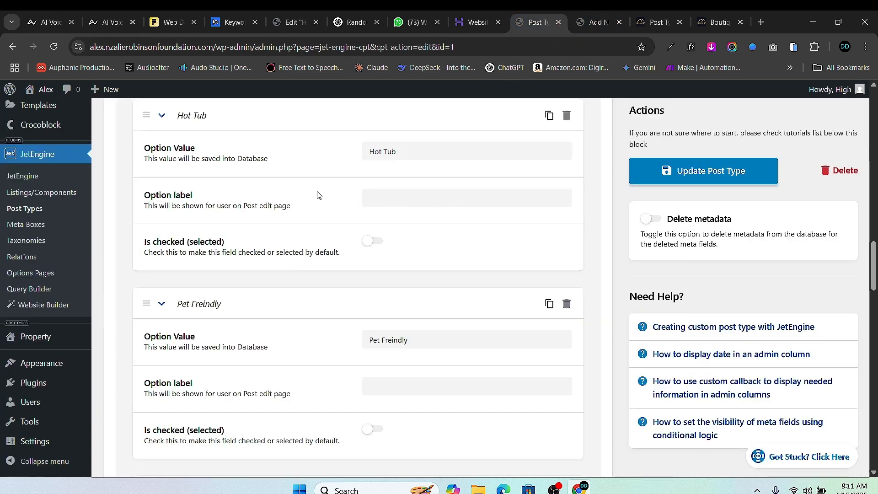
triple_click(375, 156)
right_click(375, 156)
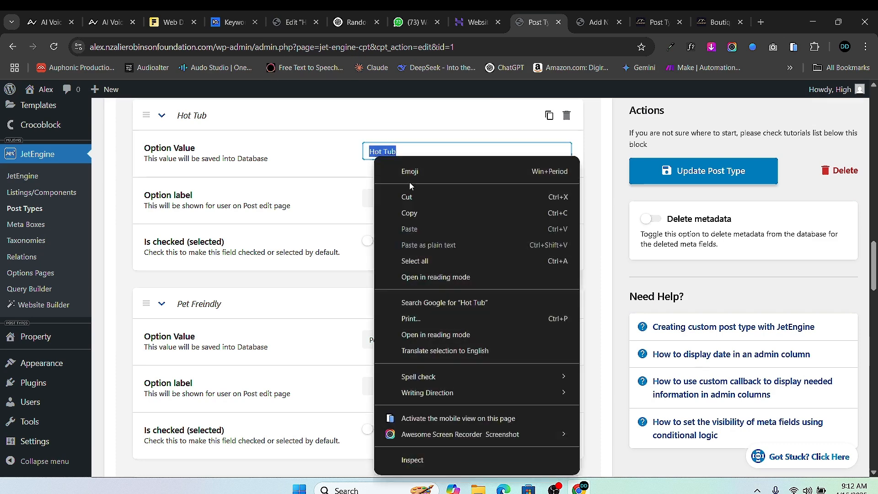
left_click(417, 213)
left_click(396, 202)
right_click(396, 201)
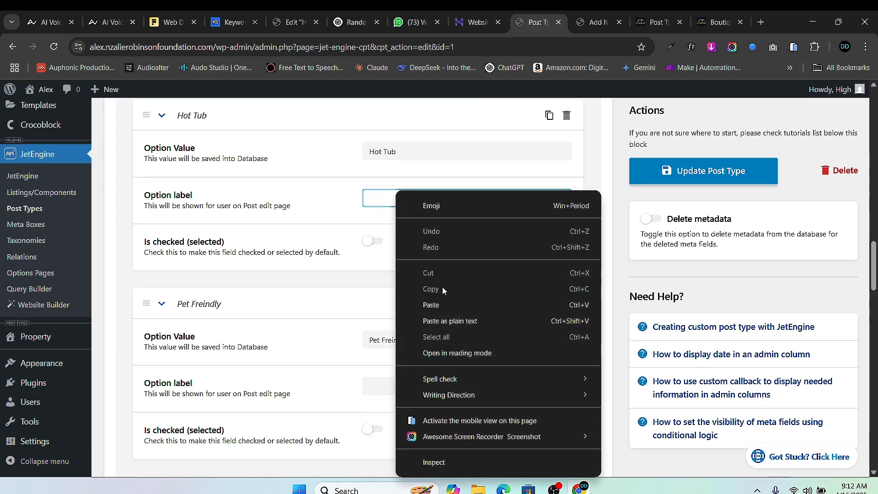
left_click(430, 304)
- Copy the 'Pet Freindly' option value into its empty option label
scroll(403, 283, "down", 4)
double_click(394, 169)
triple_click(394, 169)
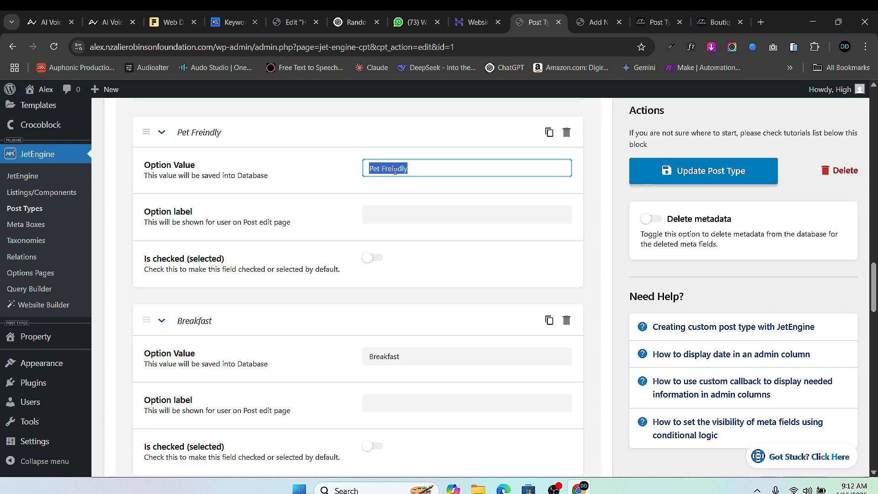
right_click(394, 169)
left_click(420, 212)
left_click(406, 218)
right_click(406, 218)
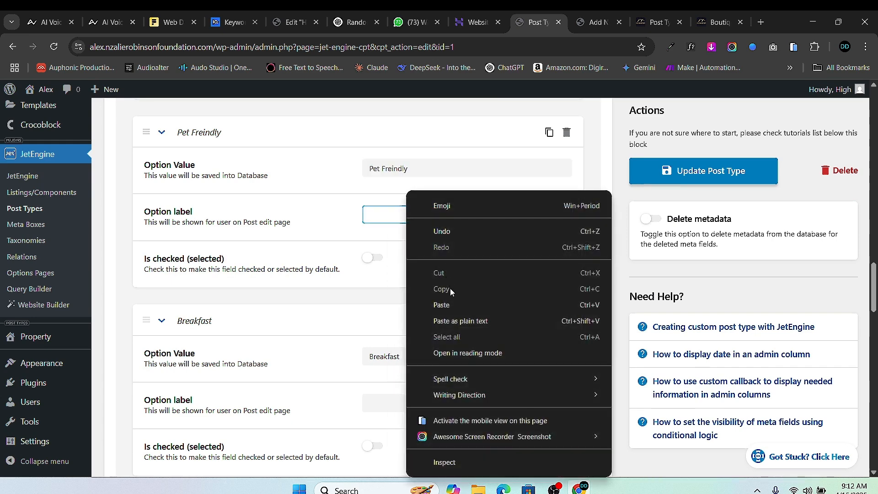
left_click(451, 300)
- Label the Breakfast option 'Breakfast' by copying its value into the label
scroll(410, 307, "down", 4)
double_click(390, 188)
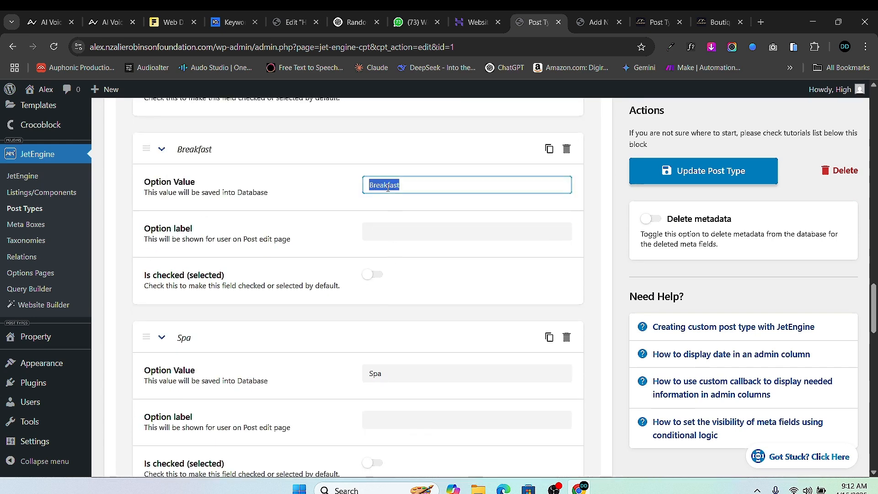
right_click(390, 187)
left_click(426, 221)
left_click(405, 226)
right_click(405, 226)
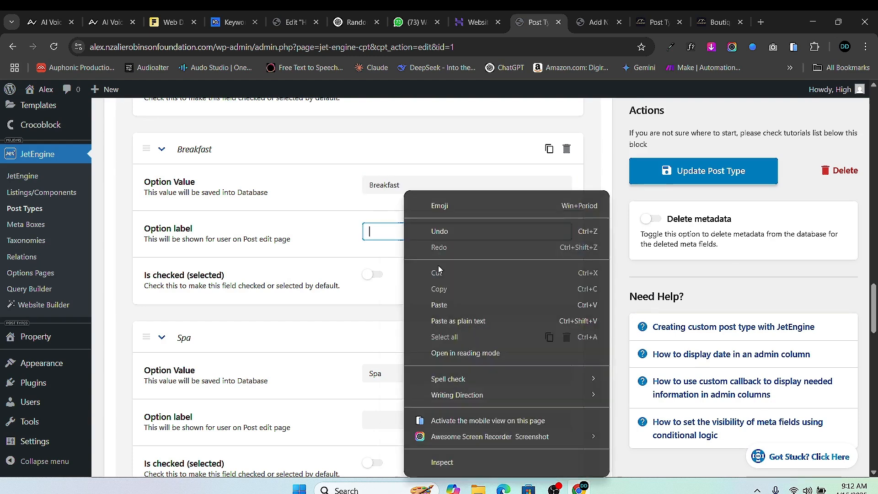
left_click(447, 303)
- Label the Spa option 'Spa' by copying its value into the label
scroll(395, 309, "down", 3)
scroll(394, 309, "down", 1)
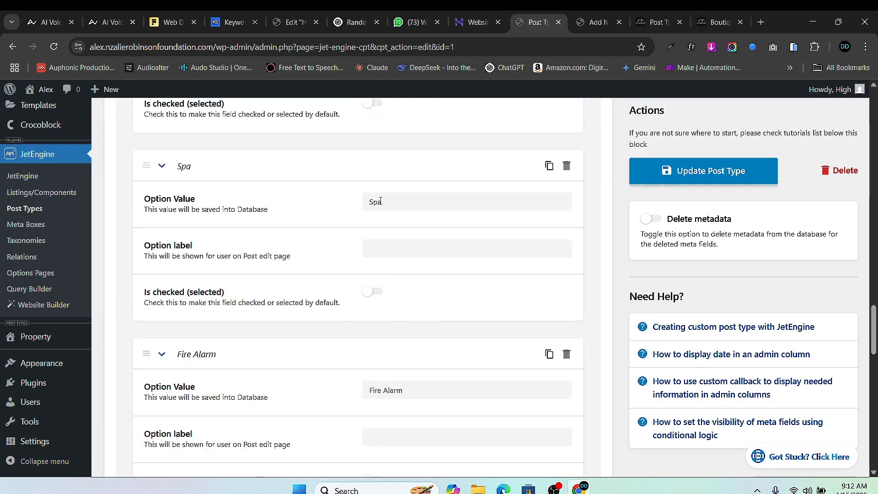
double_click(376, 202)
right_click(377, 201)
left_click(430, 218)
left_click(414, 250)
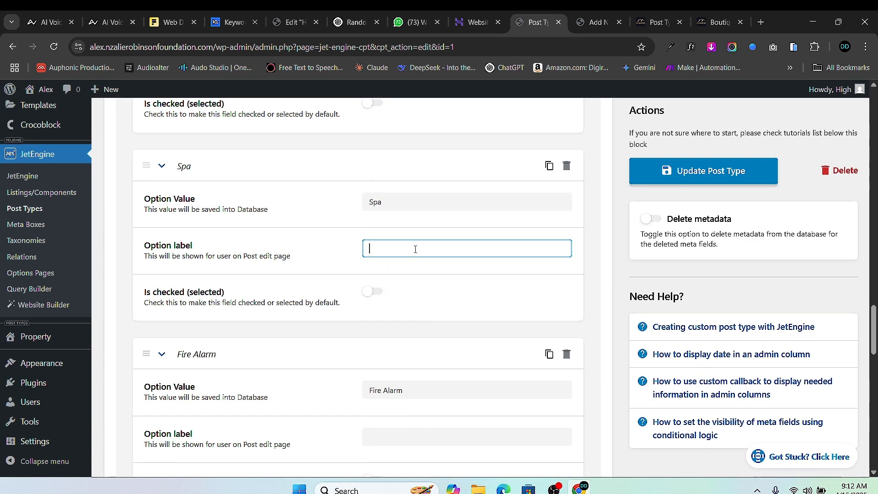
right_click(414, 249)
left_click(463, 301)
- Label the Fire Alarm option 'Fire Alarm' and save the post type
scroll(398, 284, "down", 3)
left_click(386, 220)
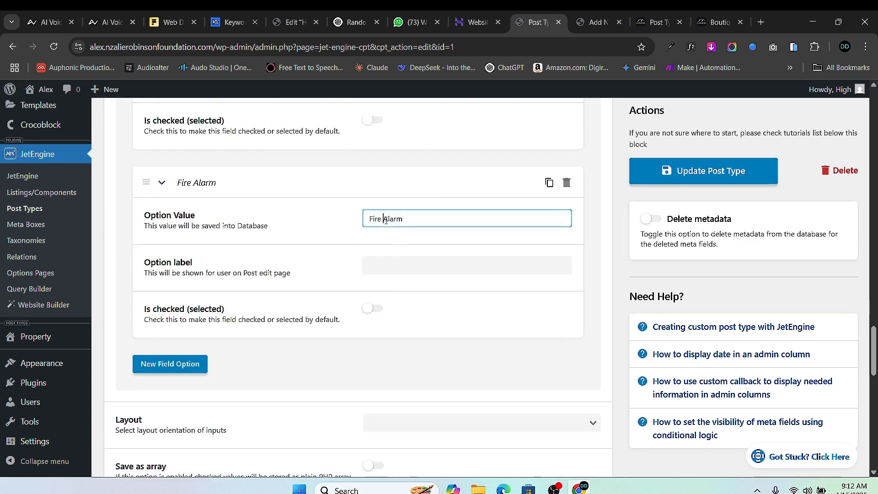
right_click(385, 220)
left_click(431, 216)
left_click(410, 268)
right_click(402, 267)
left_click(461, 305)
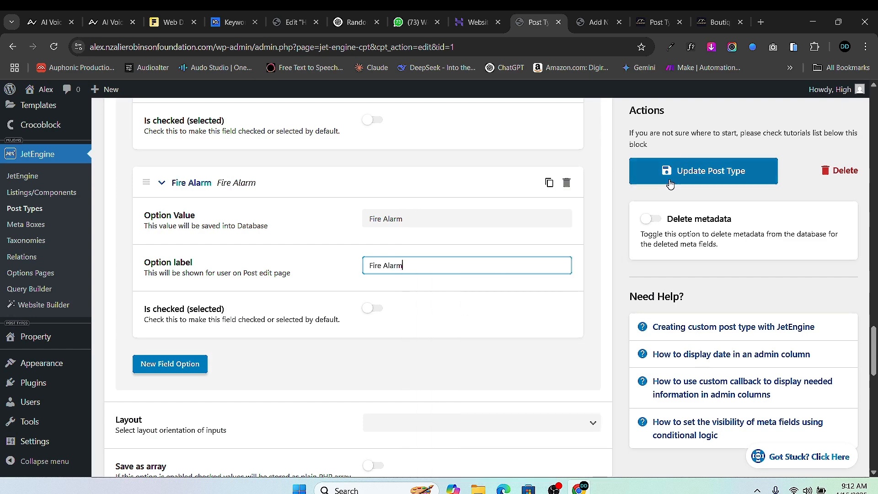
key("Return")
- Try publishing the new property, then reload the form and discard unsaved entries
left_click(590, 23)
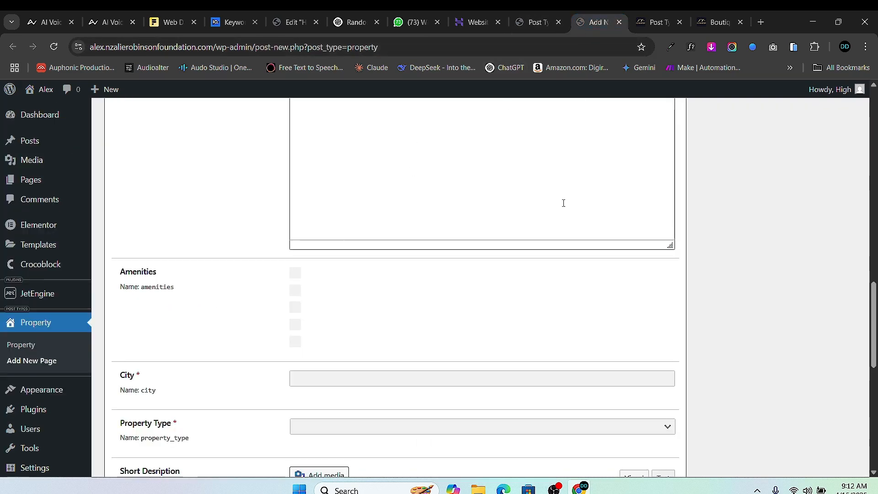
scroll(603, 155, "up", 15)
scroll(831, 311, "down", 2)
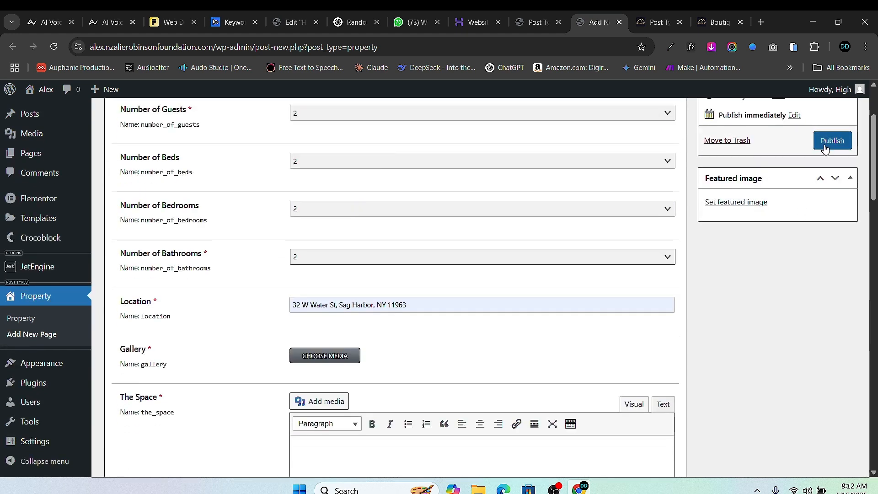
left_click(827, 147)
scroll(493, 245, "down", 5)
scroll(374, 267, "up", 8)
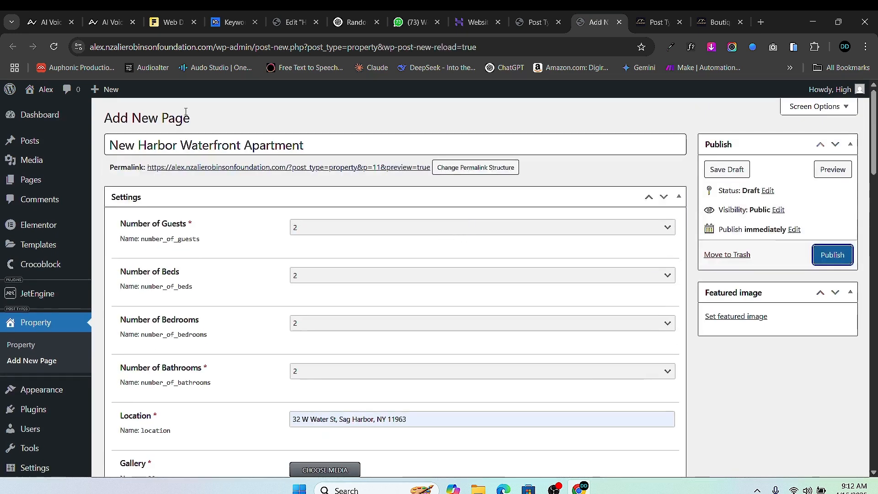
left_click(53, 47)
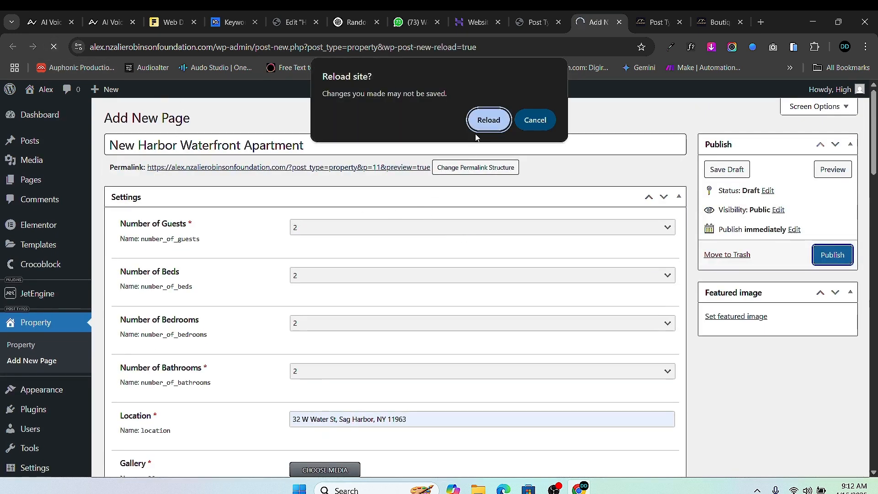
left_click(486, 120)
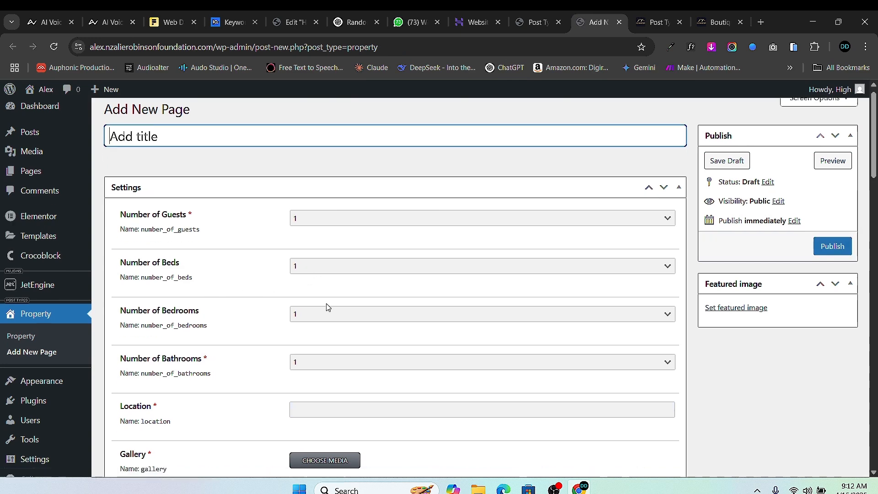
- Check the blank form's Amenities labels: Hot Tub, Pet Freindly, Breakfast, Spa, Fire Alarm
scroll(329, 292, "down", 6)
scroll(335, 280, "down", 15)
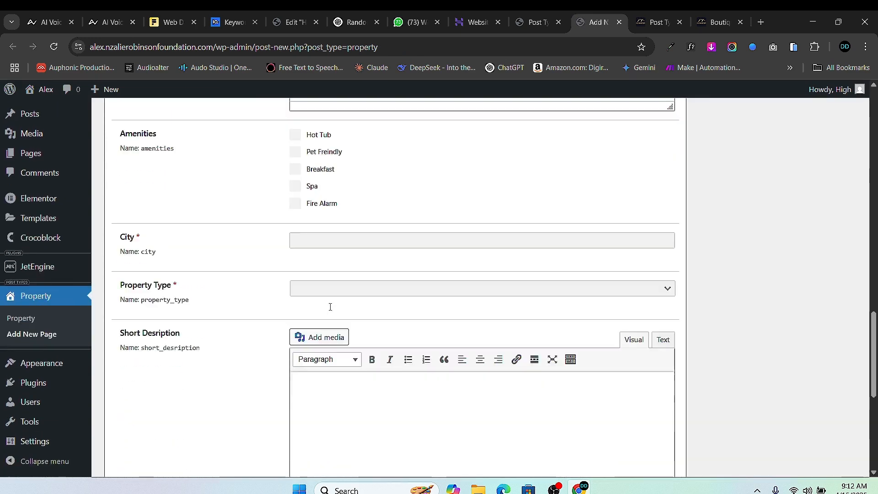
scroll(331, 320, "up", 3)
scroll(331, 334, "down", 1)
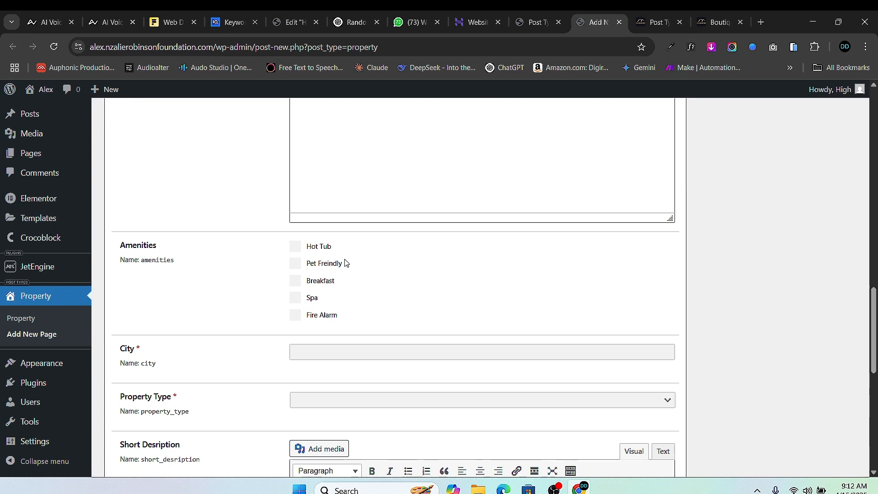
scroll(343, 318, "down", 10)
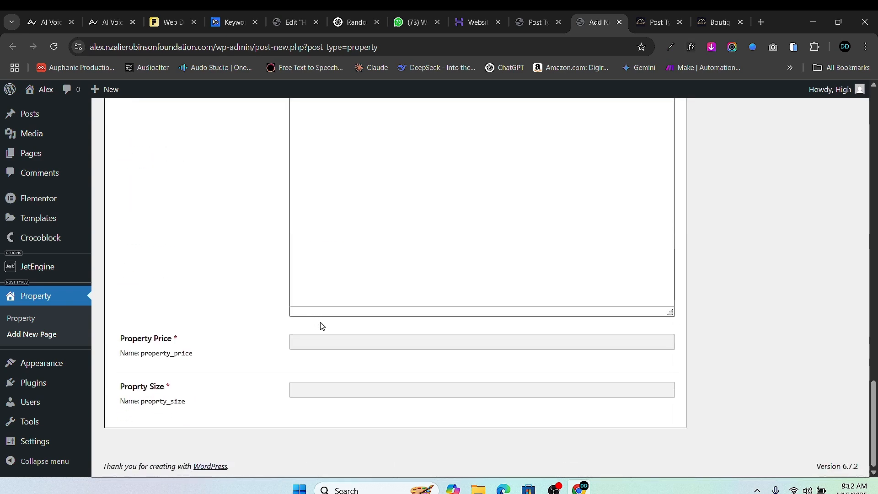
left_click(354, 347)
left_click(316, 399)
scroll(293, 370, "up", 14)
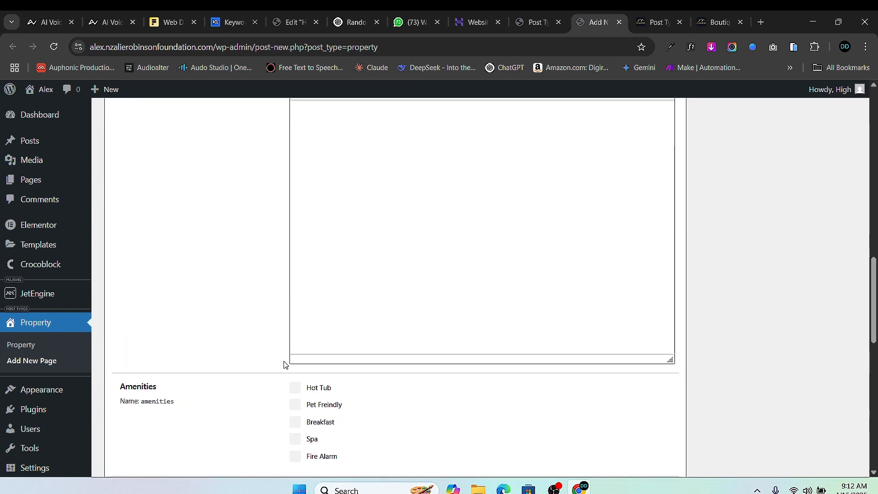
scroll(353, 339, "up", 5)
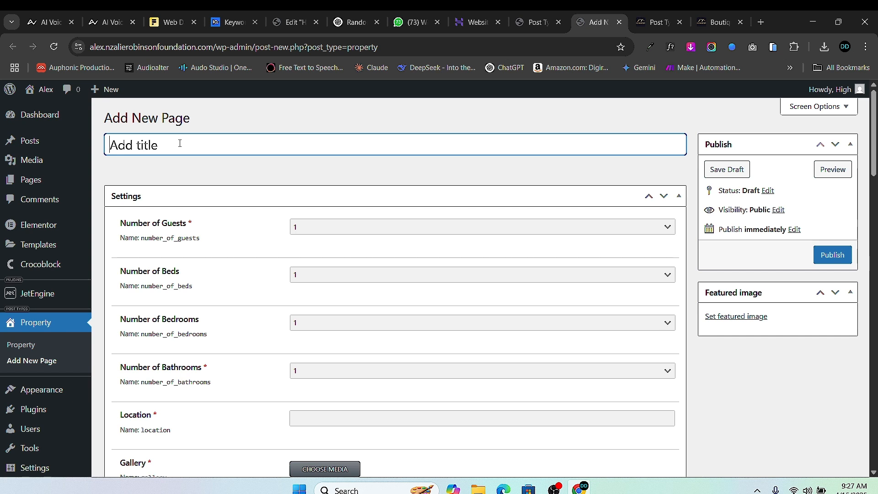
- Paste the property title and set 4 guests and 2 beds, bedrooms and bathrooms
key("ctrl+v")
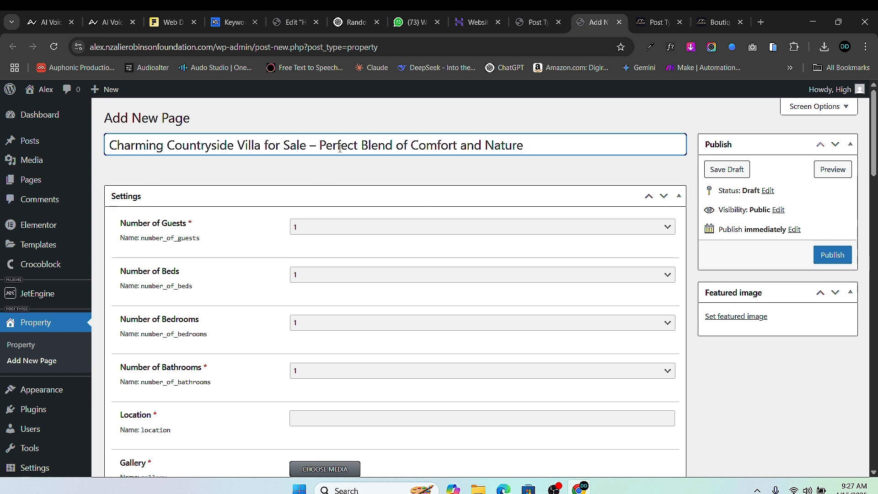
left_click(358, 230)
left_click(342, 253)
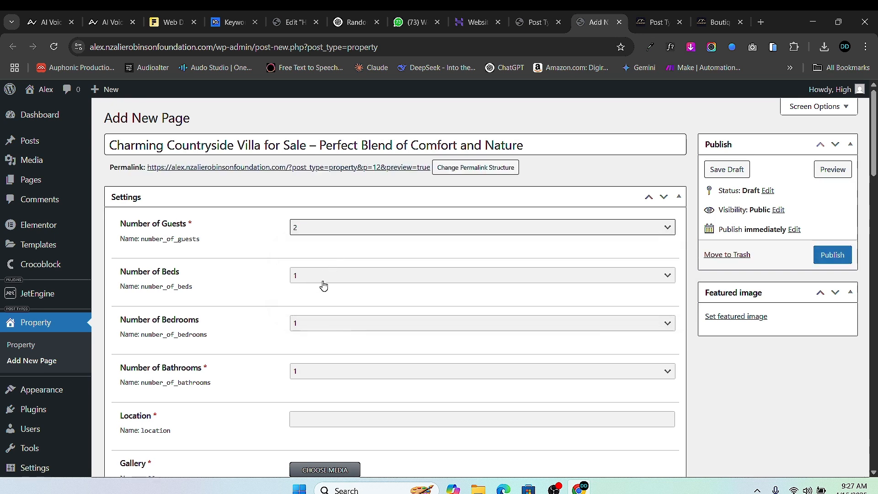
left_click(325, 280)
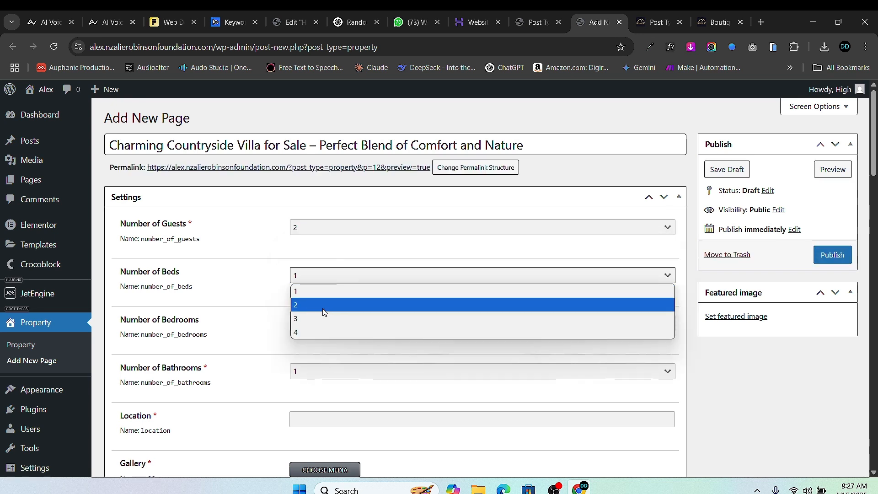
left_click(323, 304)
left_click(322, 324)
left_click(323, 355)
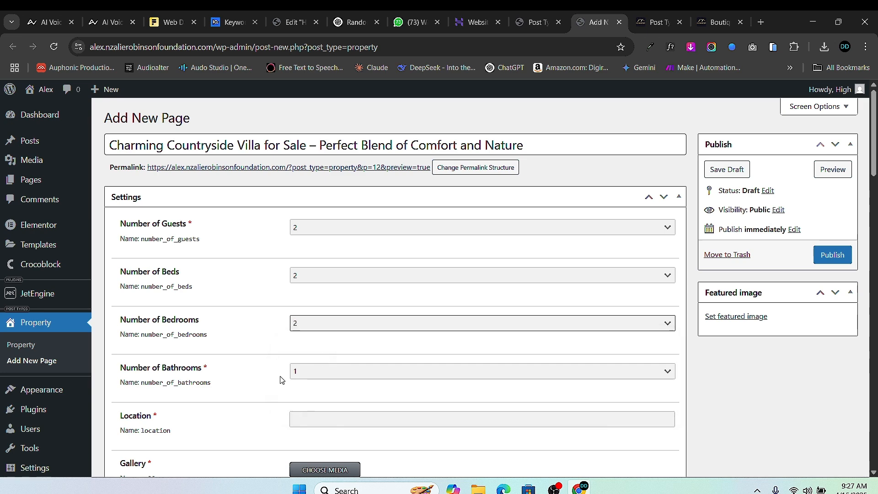
scroll(310, 278, "down", 2)
left_click(315, 264)
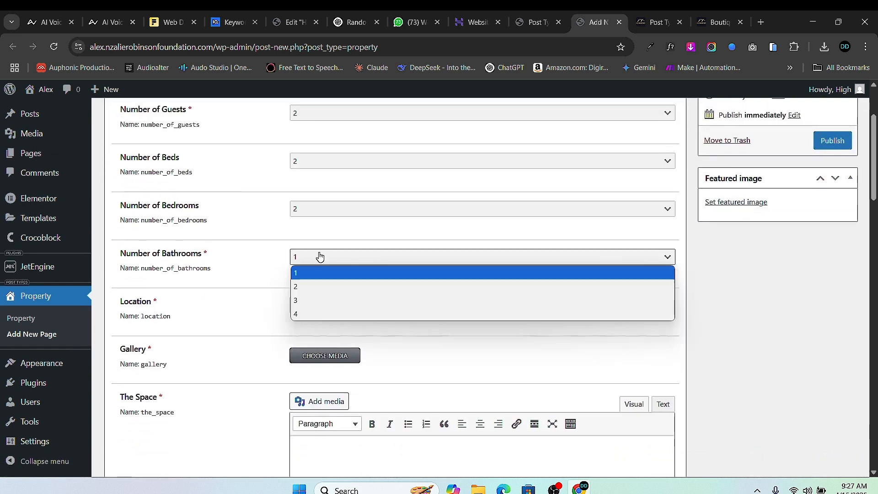
left_click(320, 288)
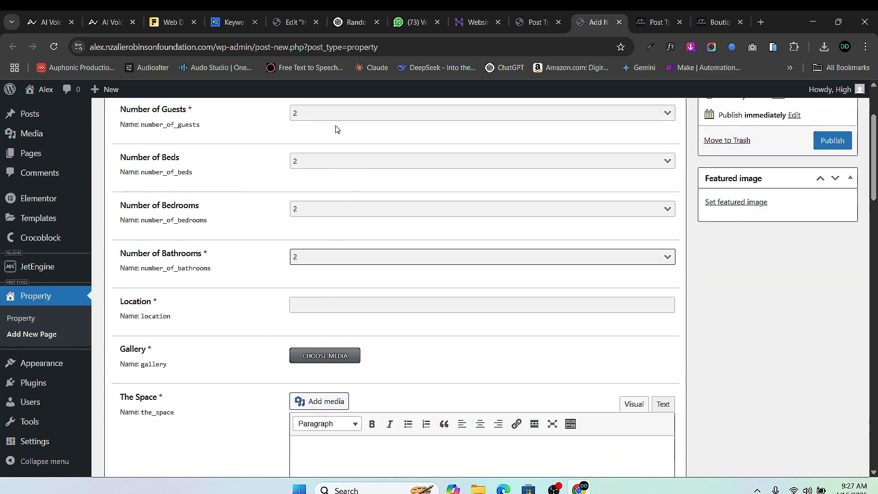
left_click(337, 114)
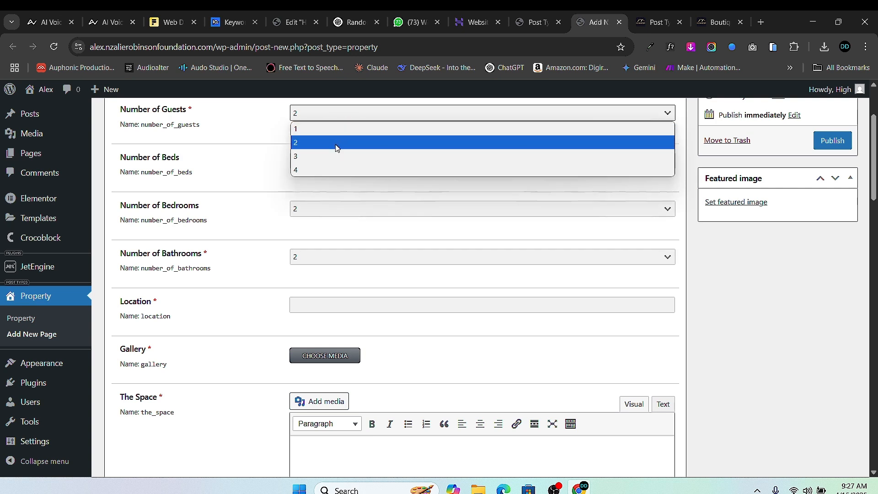
left_click(331, 169)
- Fill Location with the autofilled property address, then bring up the Gallery media uploader
left_click(314, 302)
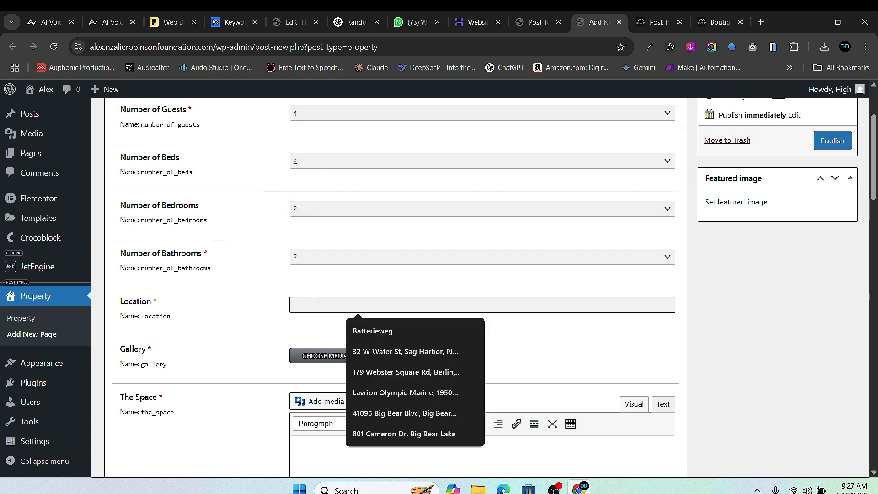
left_click(405, 351)
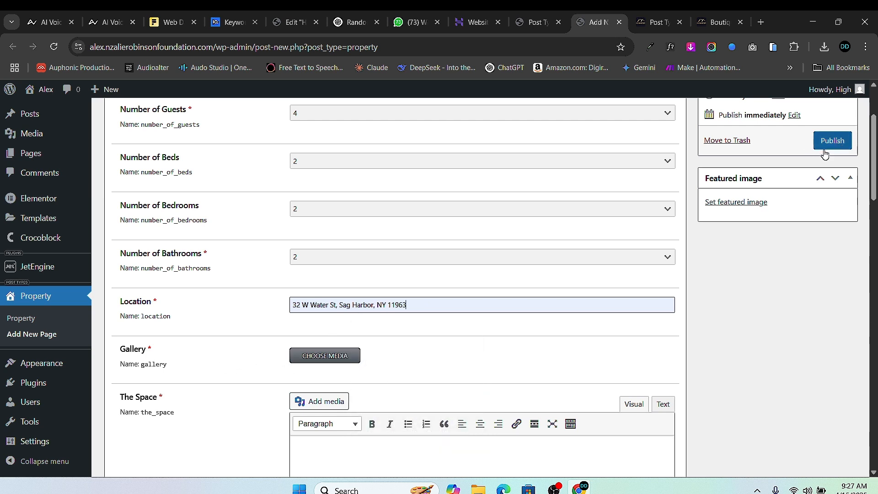
scroll(334, 320, "down", 1)
left_click(322, 299)
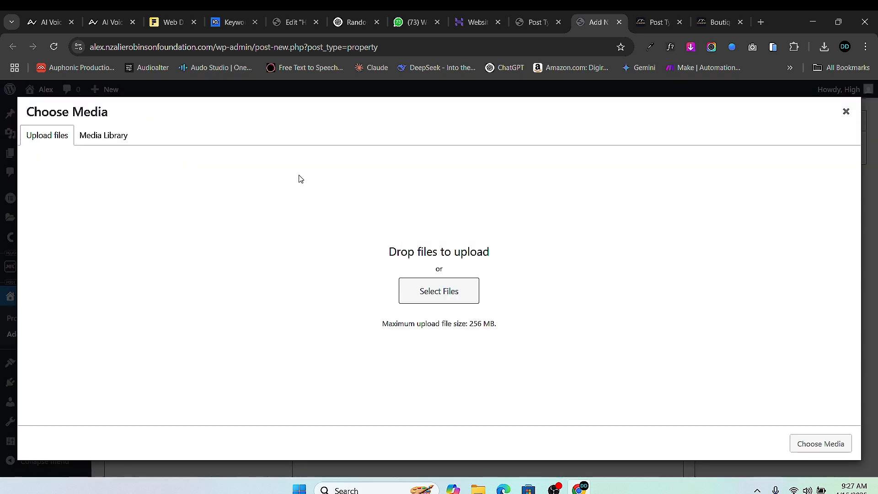
- Browse to Downloads > HOUSE PICS and show the files as large thumbnails
left_click(425, 285)
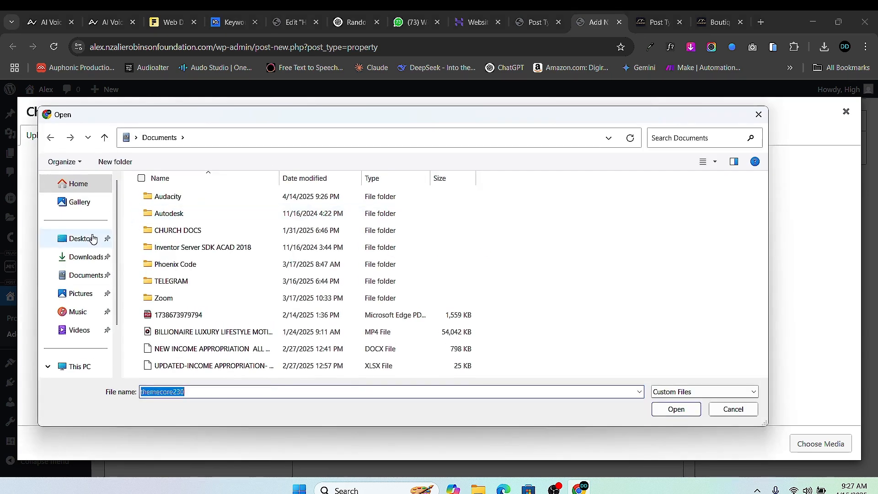
left_click(85, 257)
double_click(162, 221)
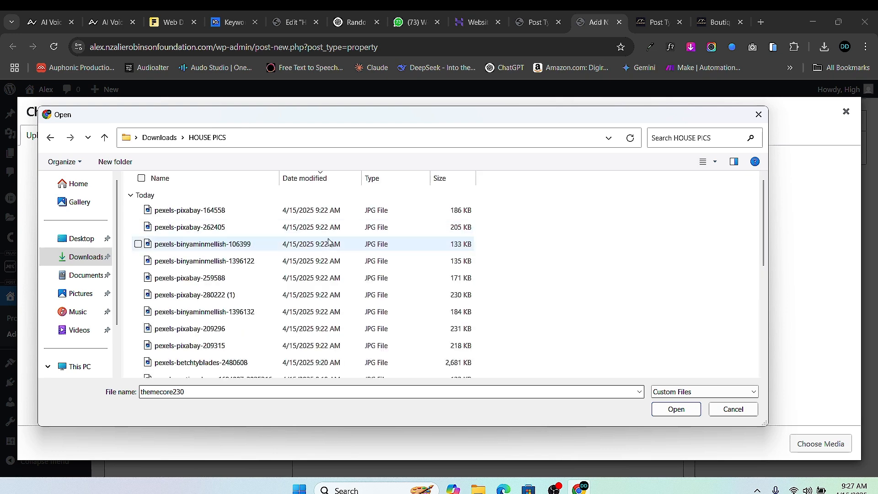
right_click(542, 210)
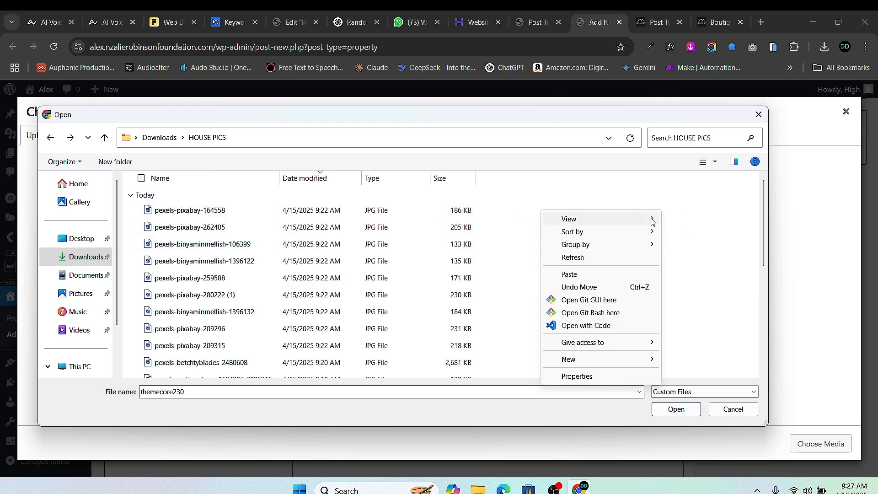
mouse_move(652, 219)
left_click(681, 232)
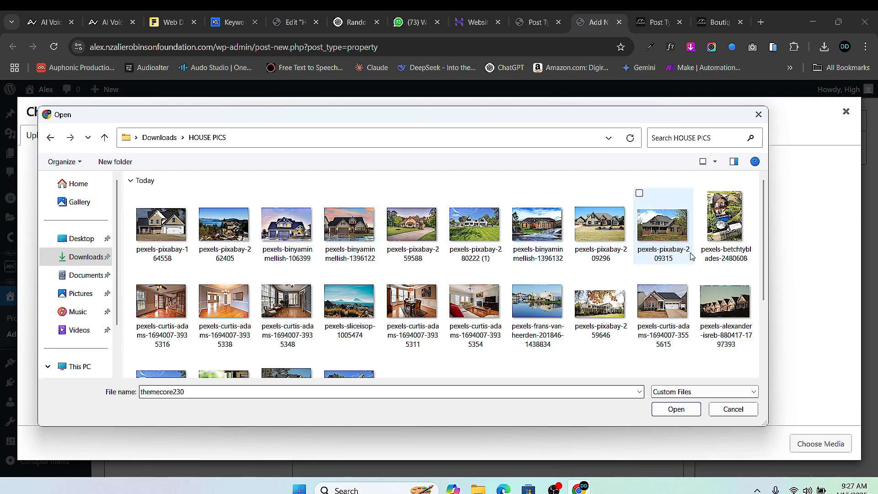
- Select eight house photos, upload them, and insert them into the Gallery field
scroll(391, 349, "down", 1)
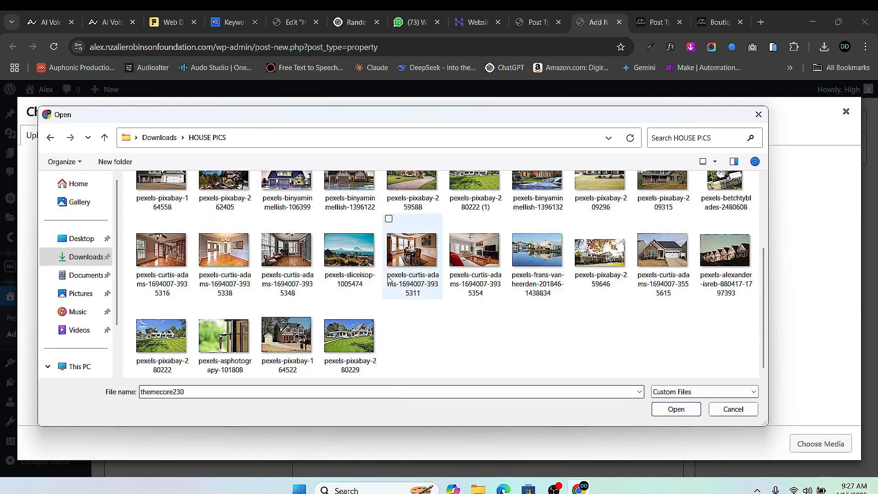
left_click(401, 269)
left_click(452, 220)
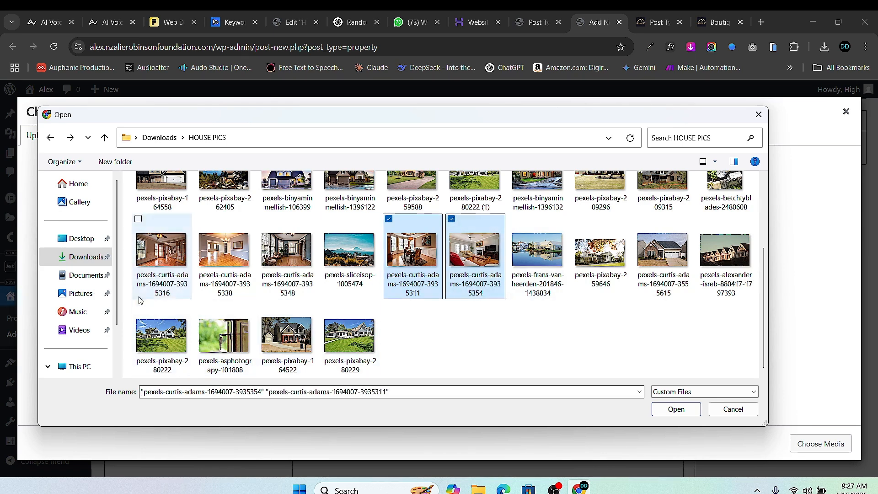
left_click(138, 219)
left_click(202, 220)
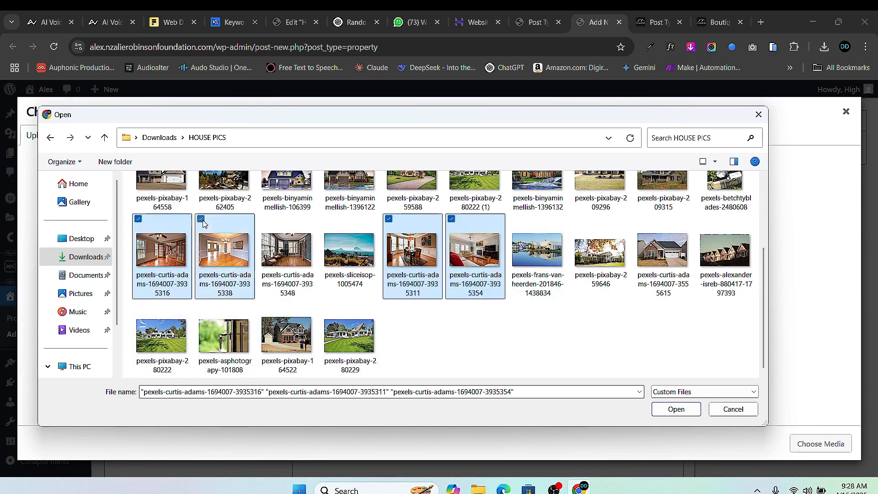
left_click(263, 220)
left_click(327, 229)
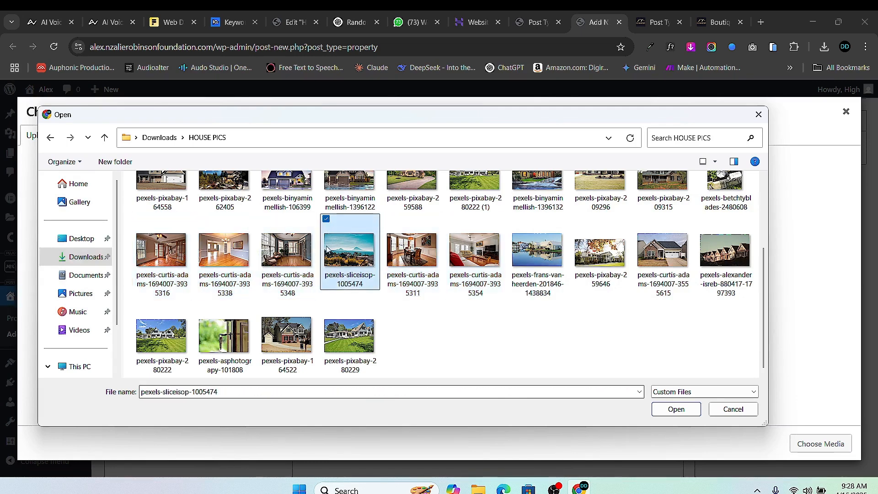
left_click(201, 306)
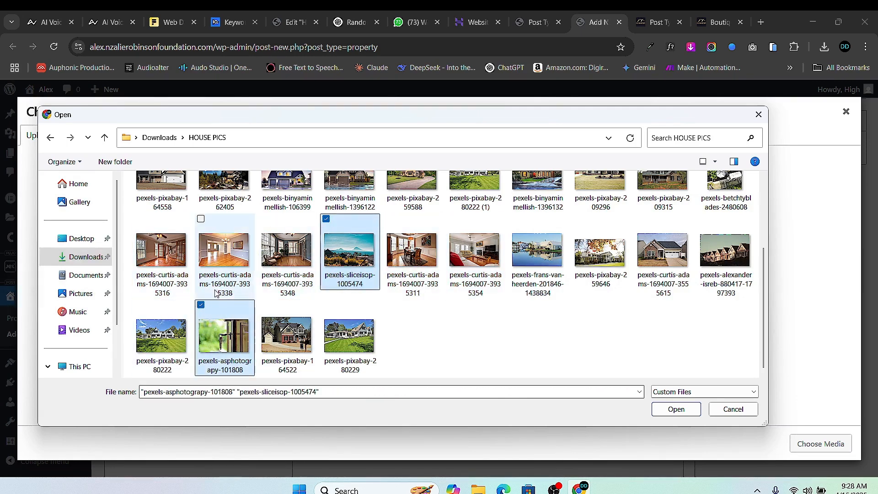
left_click(138, 219)
left_click(201, 220)
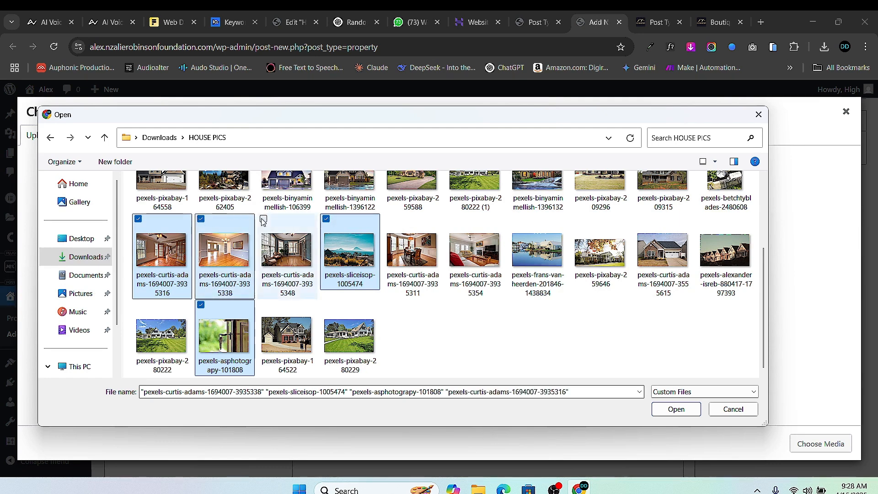
left_click(263, 219)
left_click(389, 219)
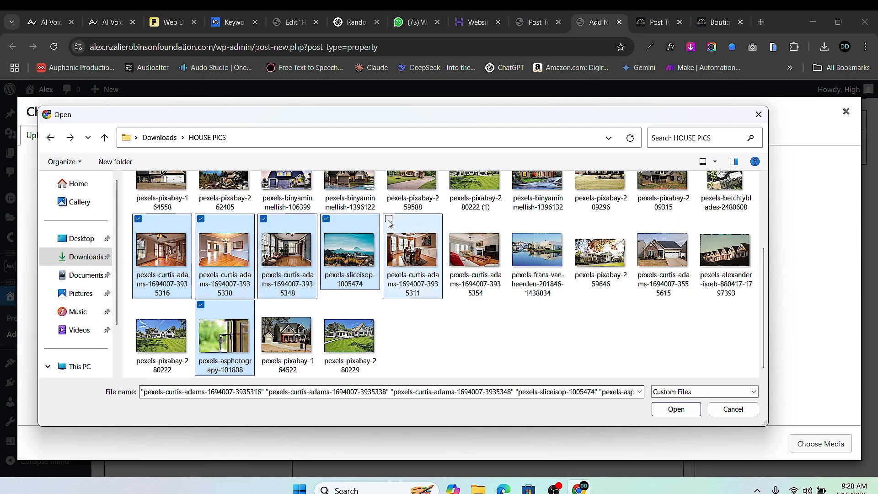
left_click(451, 220)
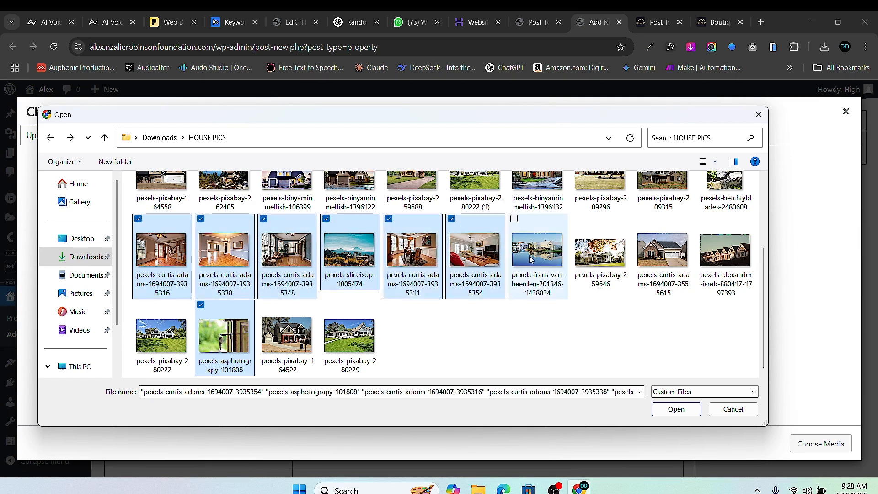
left_click(522, 230)
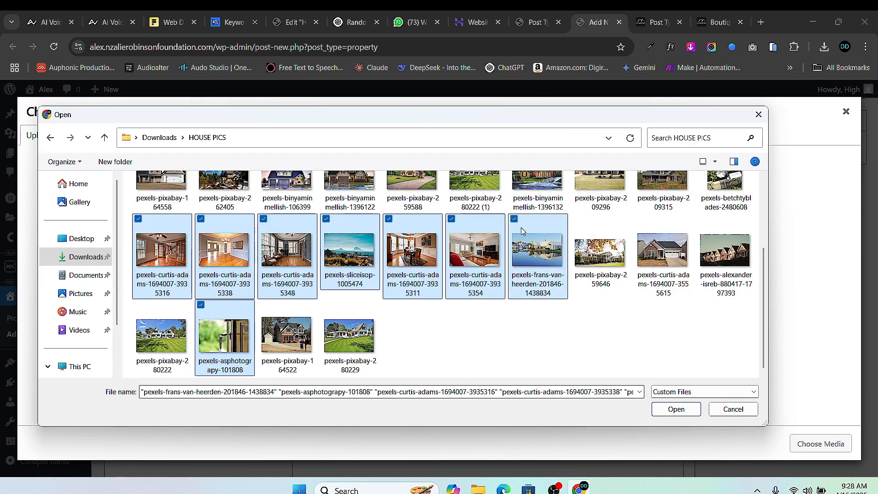
left_click(675, 409)
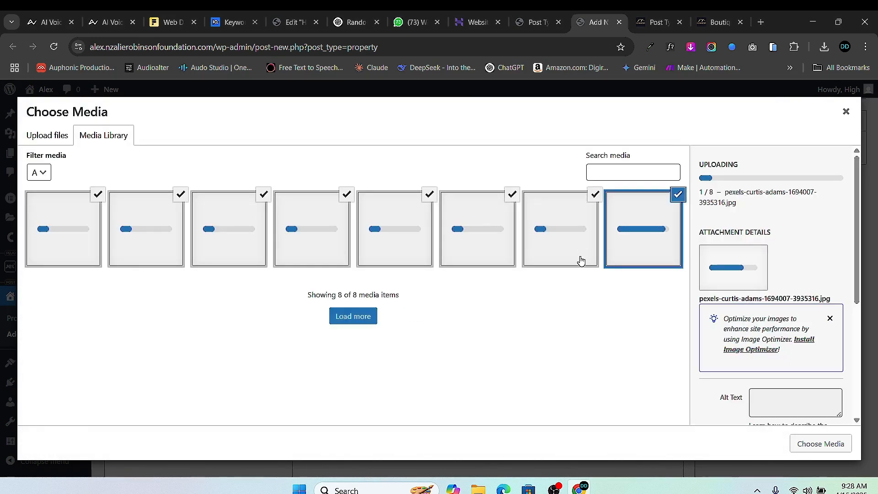
left_click(816, 444)
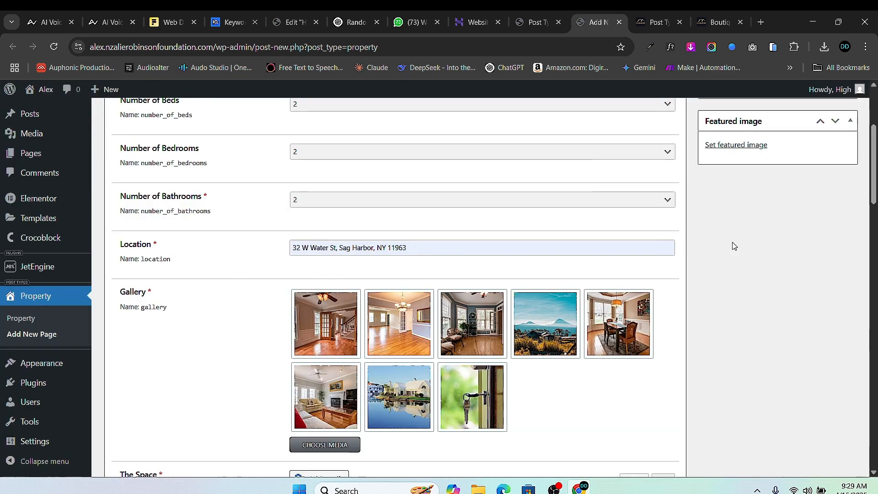
- Upload pexels-binyaminmellish-106399 from the computer and set it as the featured image
scroll(727, 147, "up", 3)
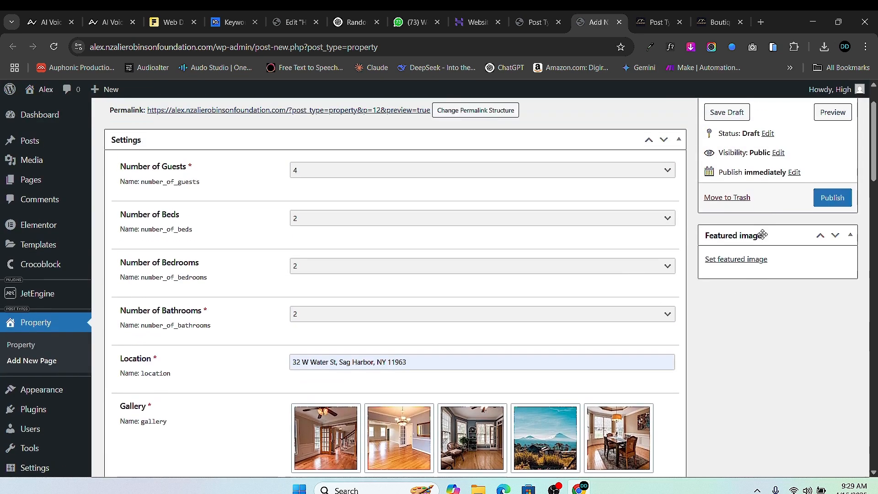
left_click(755, 259)
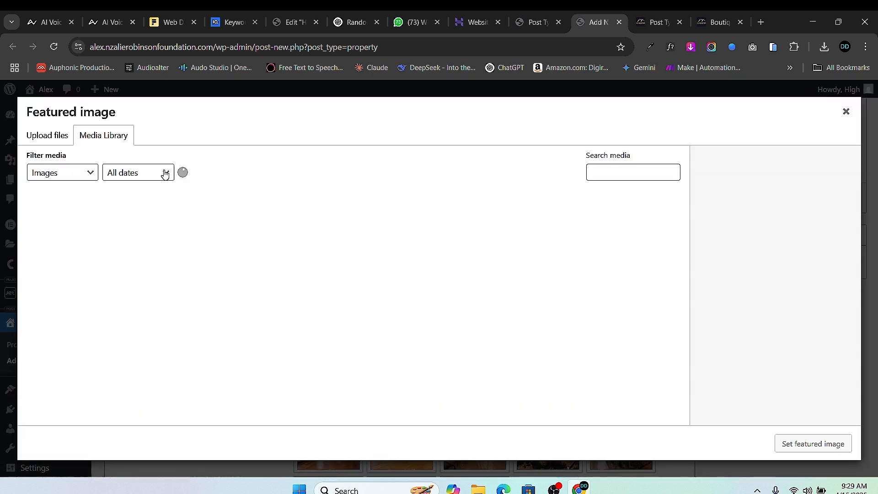
left_click(49, 138)
left_click(476, 302)
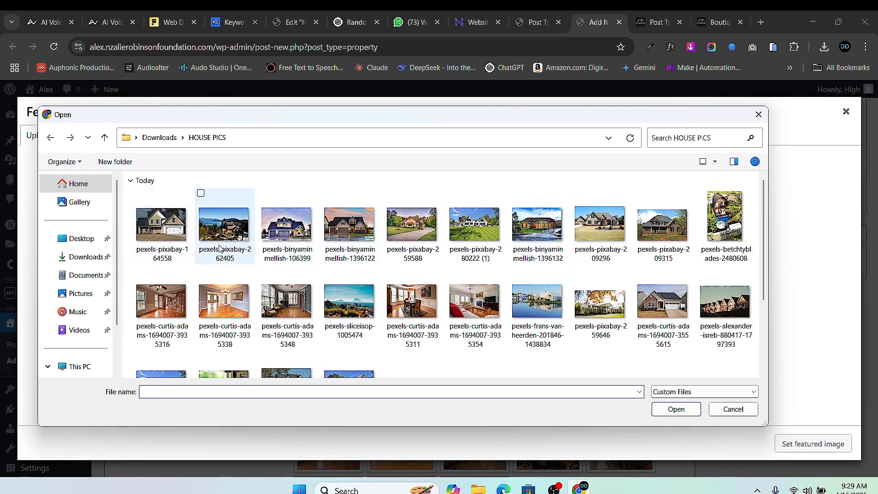
left_click(292, 253)
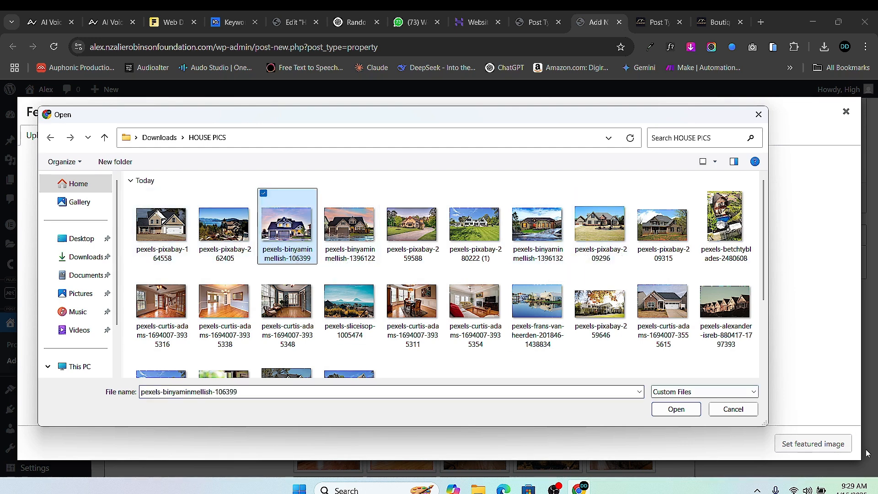
left_click(676, 409)
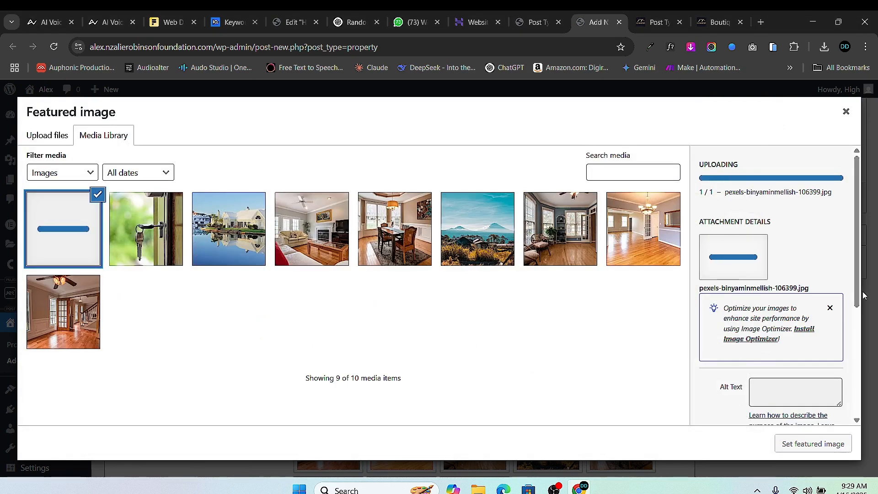
left_click(796, 443)
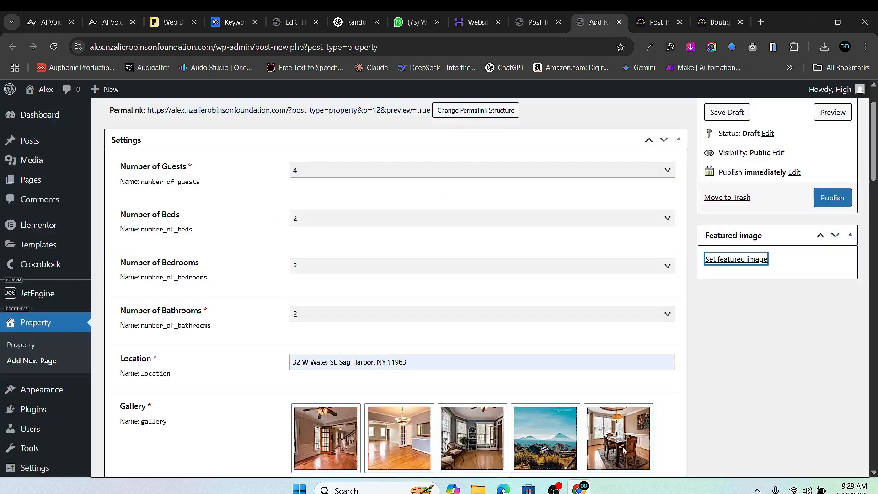
- Copy the two-paragraph villa description from ChatGPT
scroll(366, 323, "down", 8)
scroll(338, 318, "down", 1)
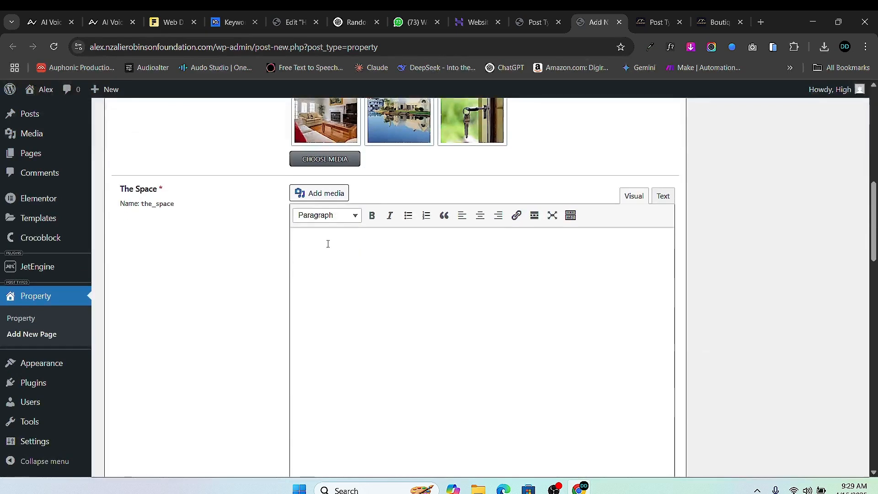
scroll(394, 251, "down", 3)
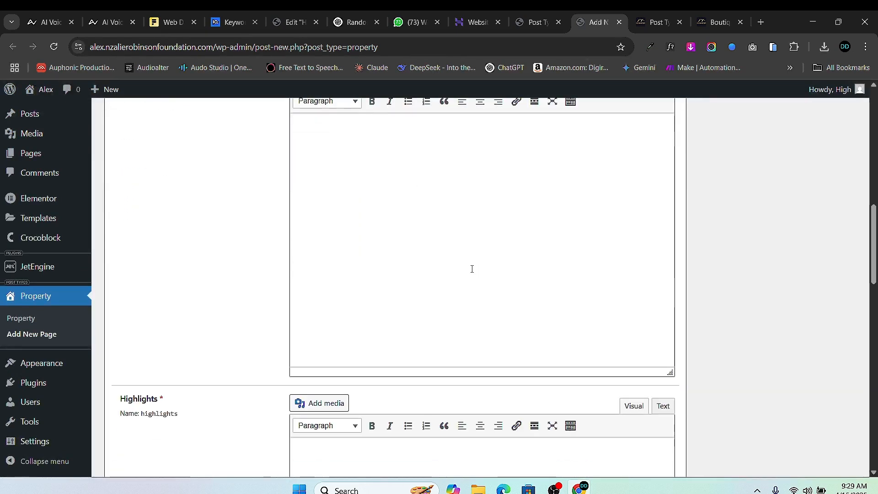
left_click(360, 23)
scroll(417, 247, "down", 1)
left_click_drag(290, 254, 668, 314)
scroll(398, 288, "down", 1)
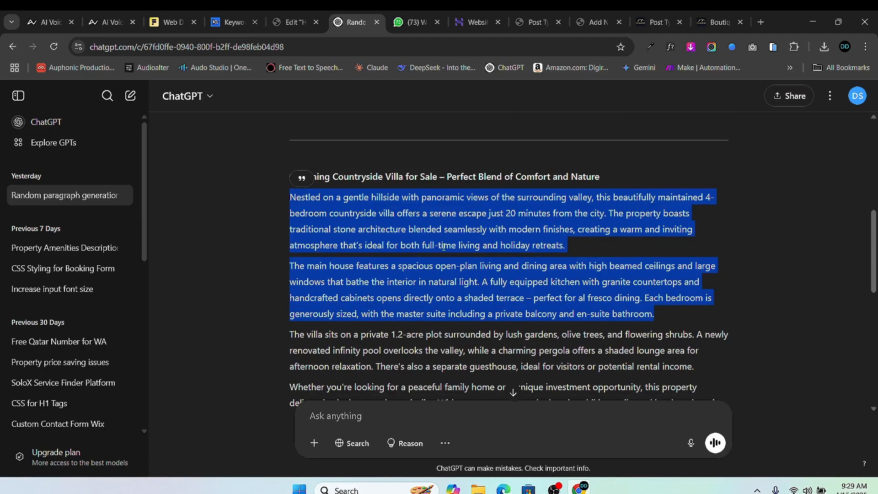
right_click(423, 226)
left_click(457, 235)
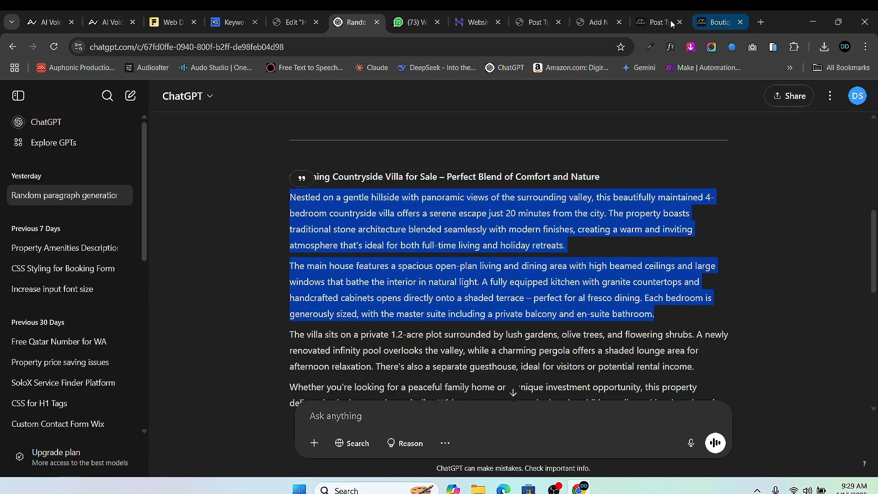
- Paste the description into The Space and bold 'beautifully maintained 4-bedroom'
left_click(590, 25)
scroll(305, 207, "up", 2)
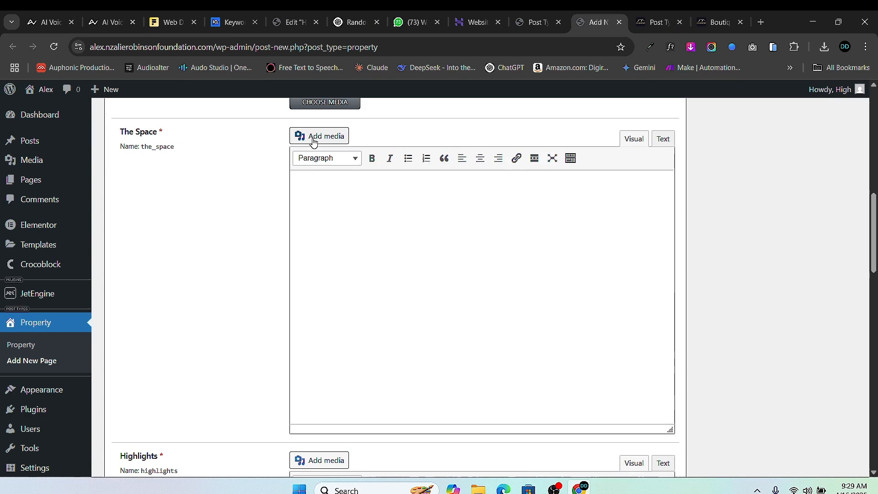
right_click(324, 190)
left_click(385, 303)
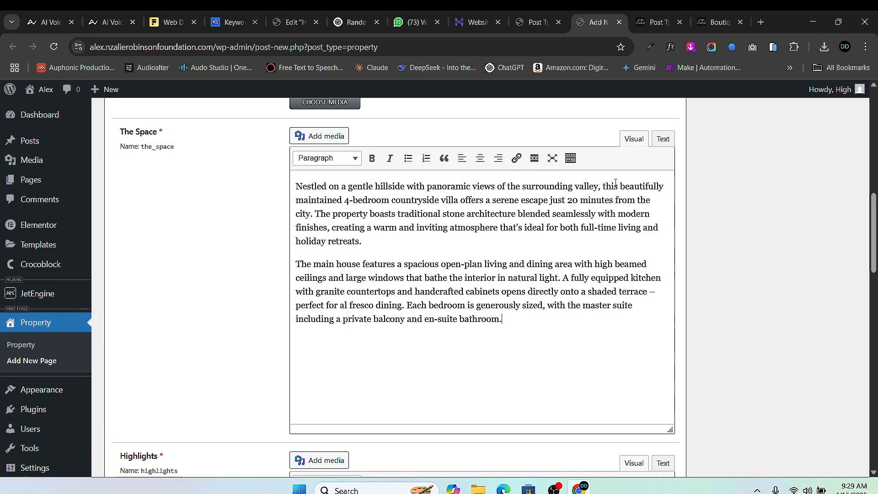
left_click_drag(619, 187, 456, 213)
left_click_drag(405, 200, 390, 200)
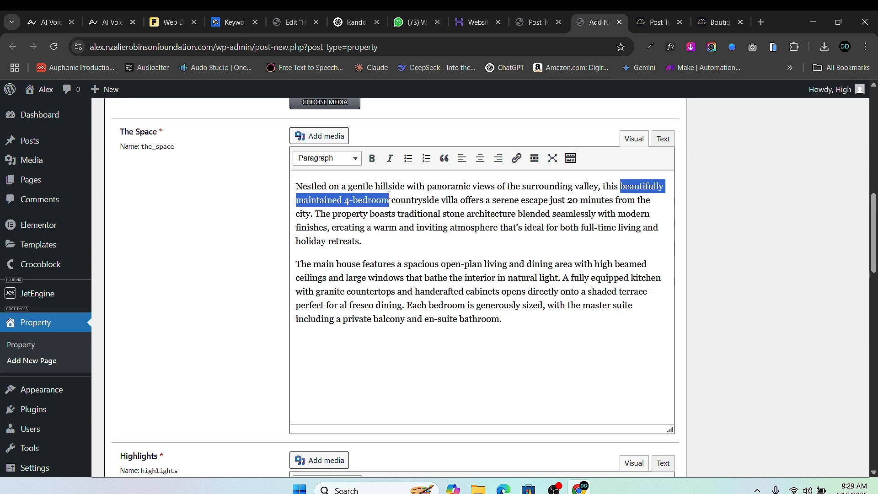
left_click(372, 158)
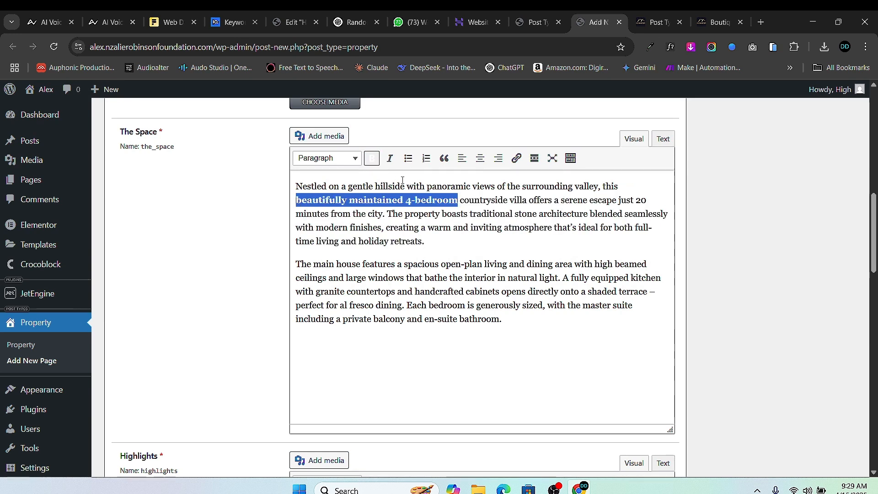
left_click(451, 228)
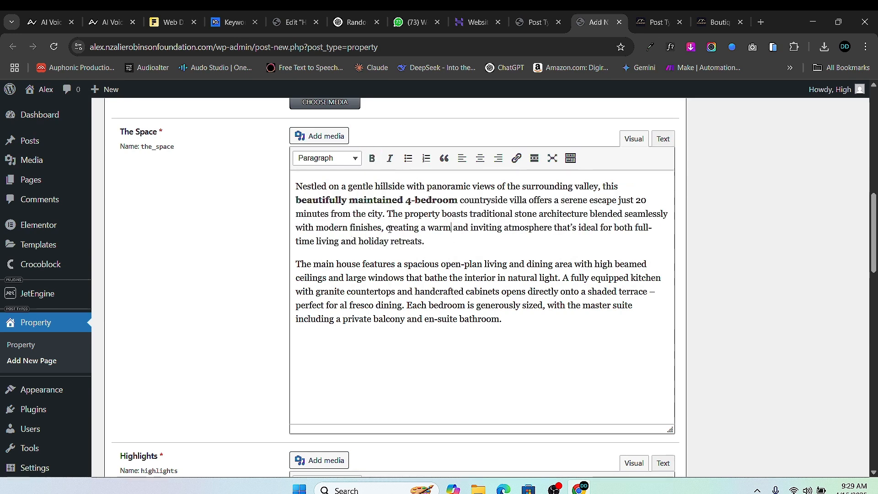
- Make the first paragraph's closing clause bold italic
left_click_drag(386, 227, 428, 242)
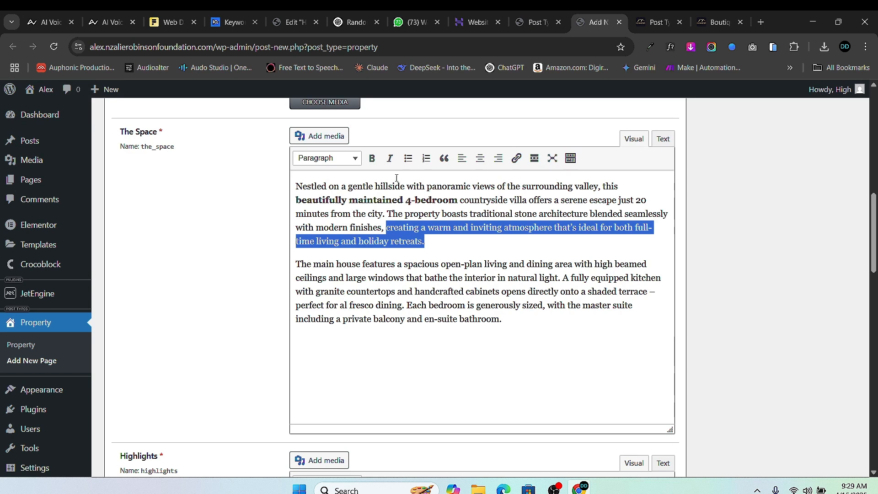
left_click(389, 158)
left_click(371, 157)
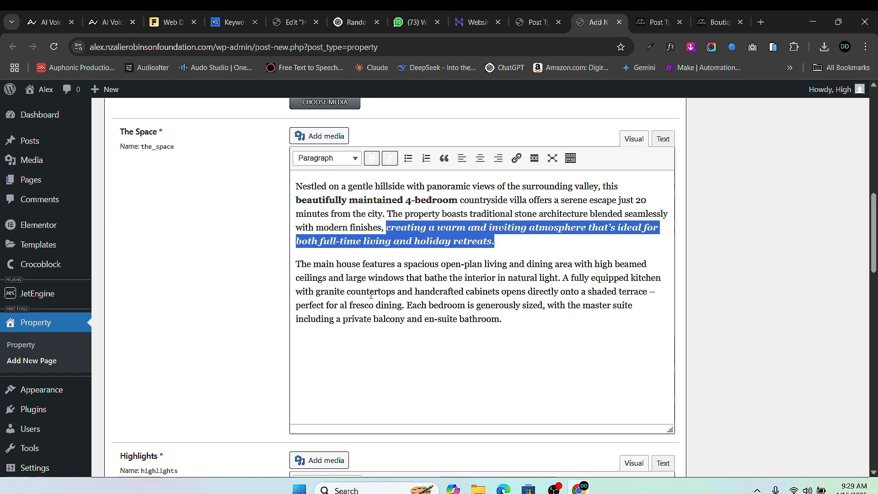
left_click(525, 266)
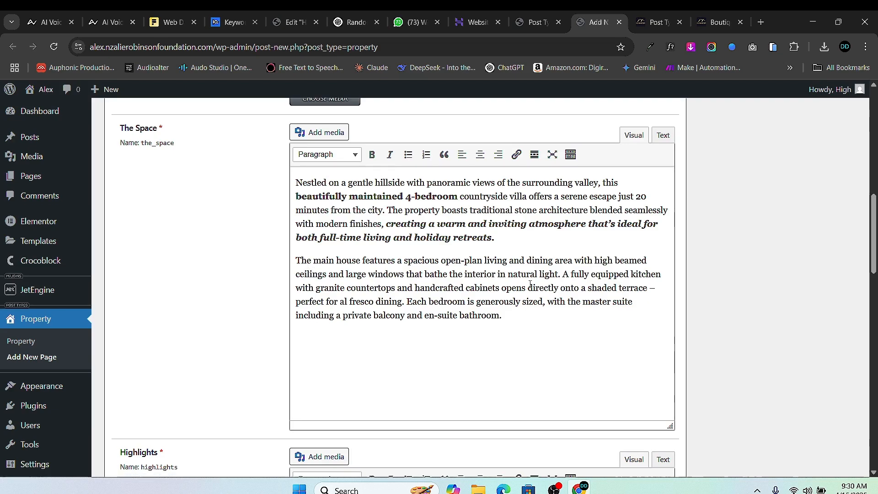
scroll(450, 288, "down", 5)
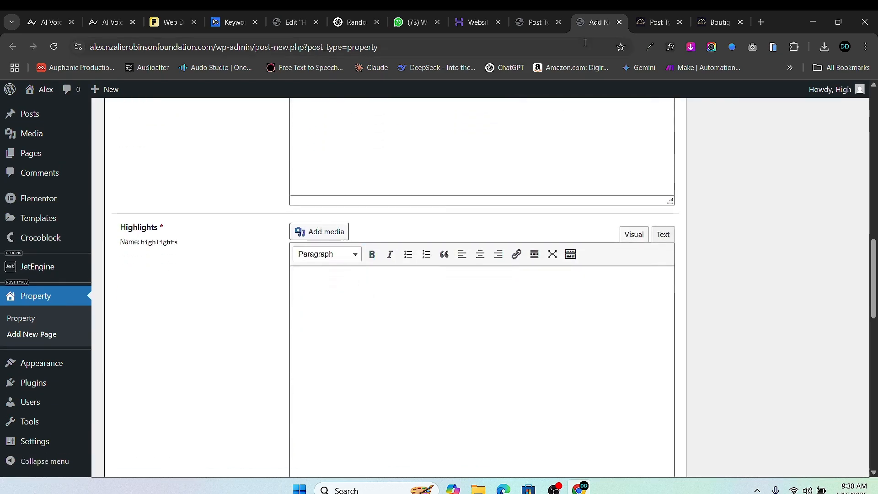
- Copy the amenities bullet list from the ChatGPT conversation
left_click(352, 22)
scroll(406, 172, "down", 5)
scroll(398, 234, "down", 3)
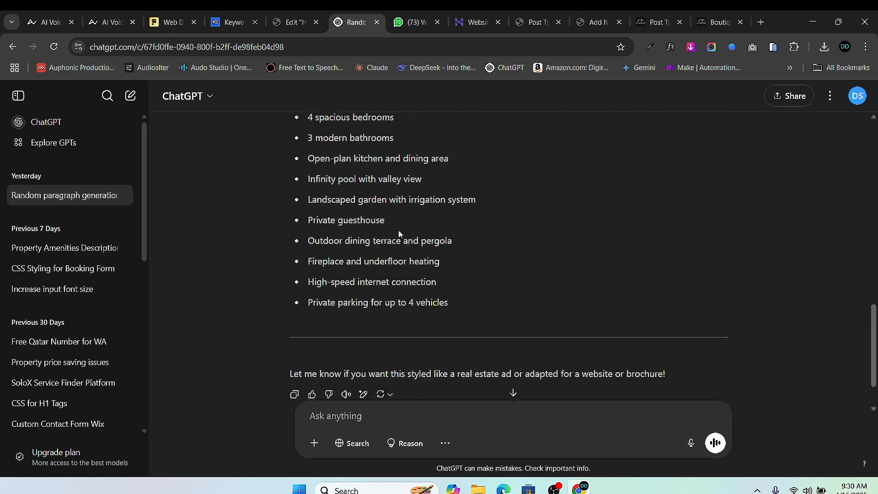
left_click_drag(465, 309, 313, 211)
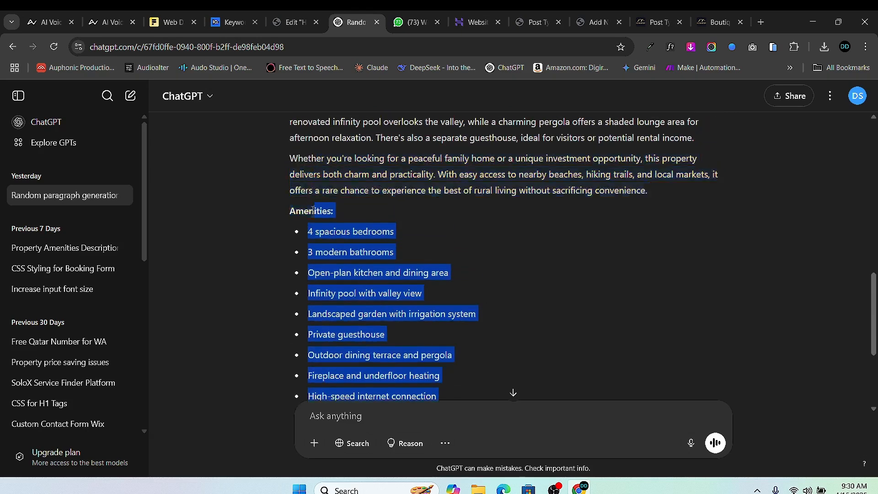
right_click(354, 239)
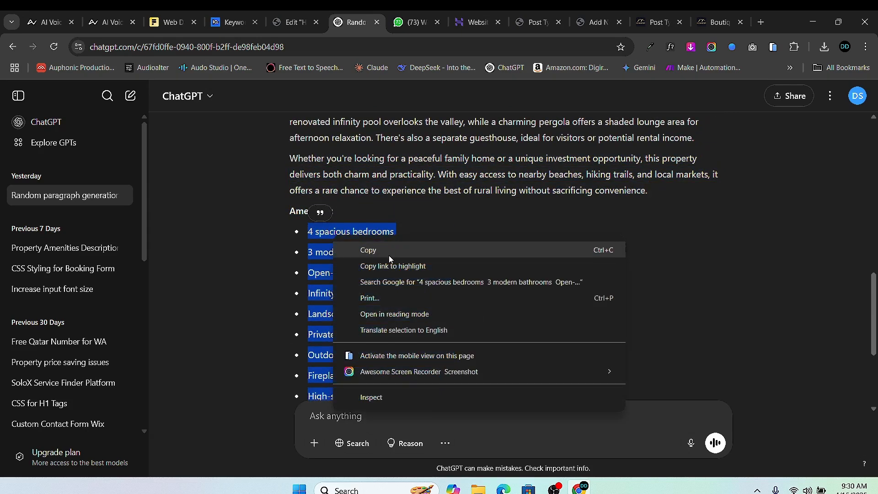
left_click(386, 250)
- Paste the ten-item amenities list into the new property's Highlights editor
left_click(657, 25)
left_click(592, 25)
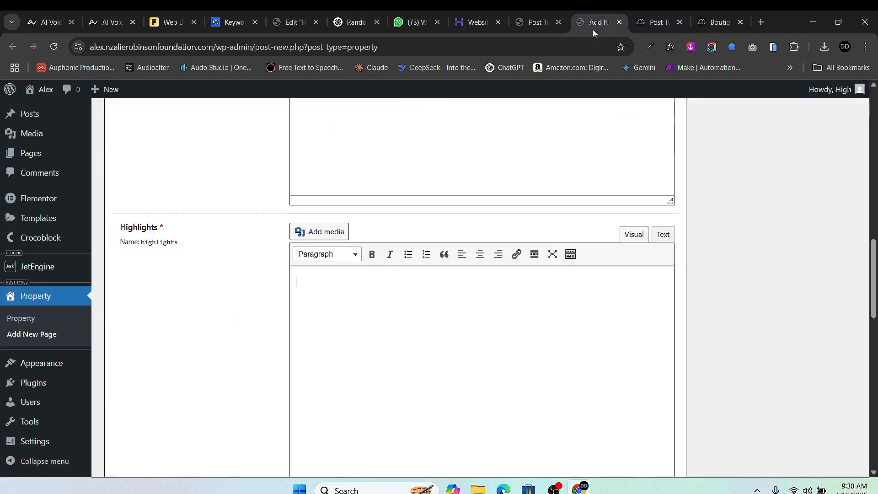
right_click(324, 284)
left_click(383, 302)
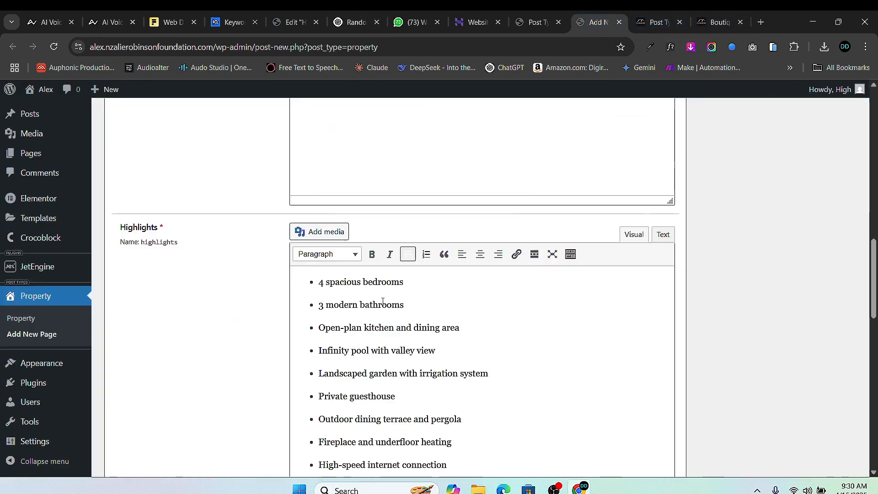
scroll(362, 221, "down", 3)
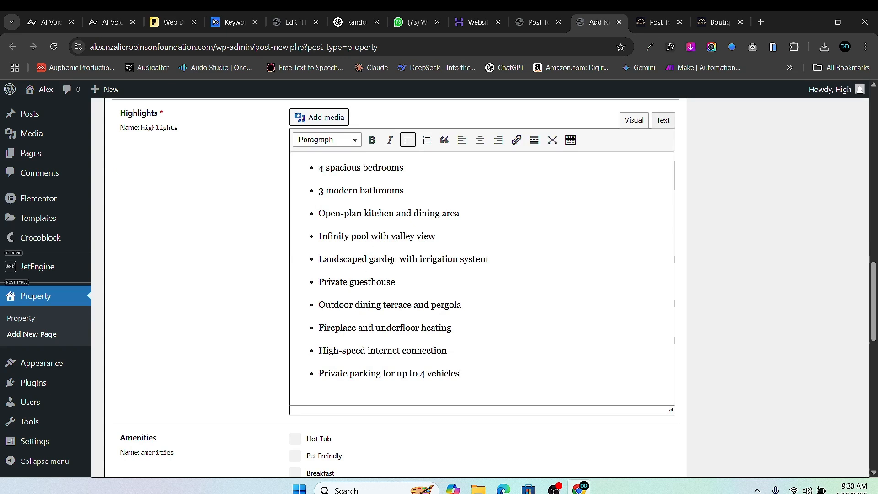
scroll(391, 260, "down", 1)
scroll(359, 303, "down", 2)
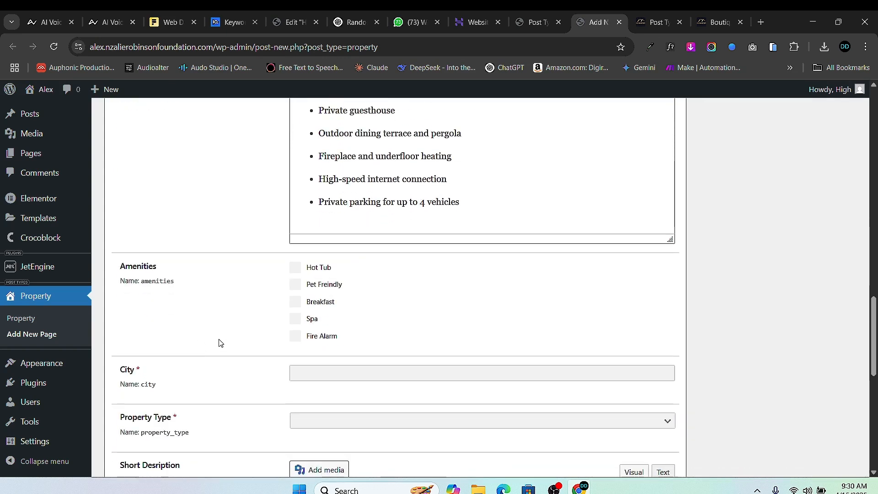
- Tick Spa and Fire Alarm under Amenities
left_click(295, 318)
left_click(294, 335)
scroll(359, 305, "down", 3)
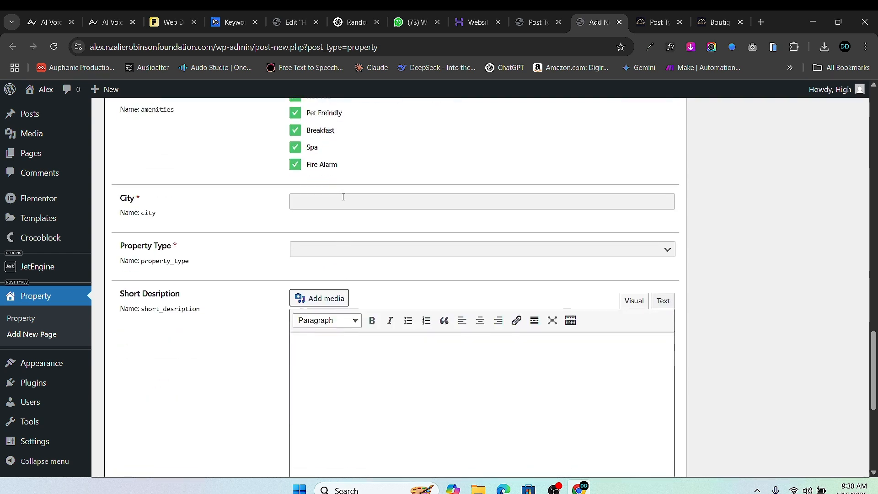
- Set the City field to New York from the suggestions
left_click(343, 197)
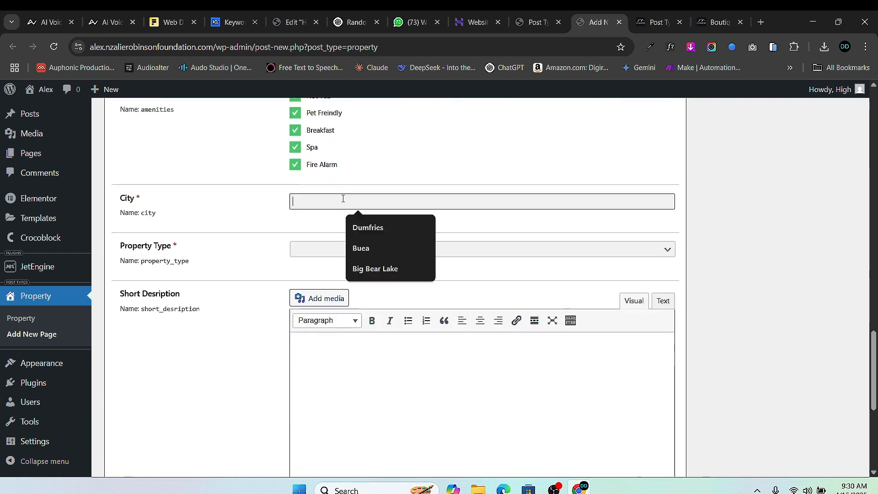
left_click(366, 228)
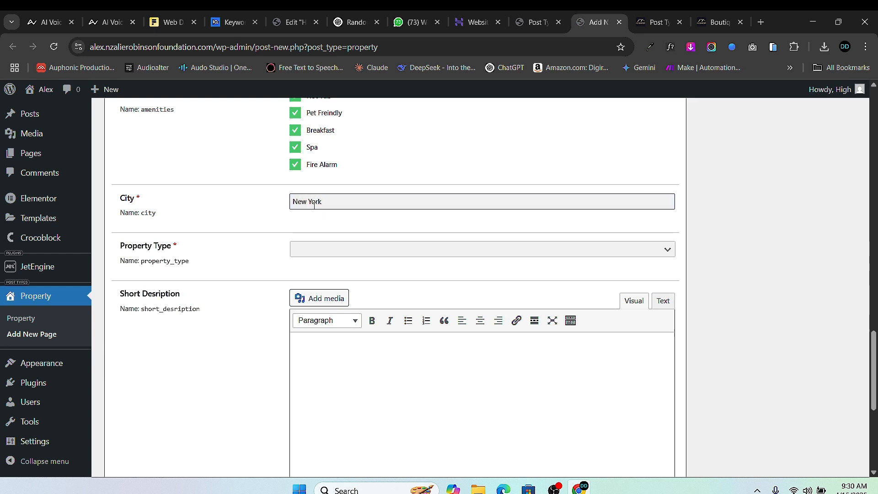
scroll(409, 175, "down", 5)
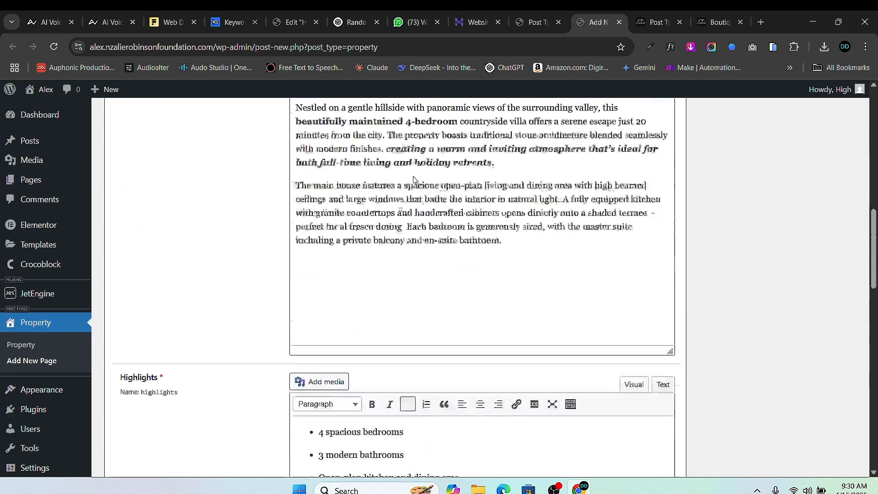
scroll(414, 179, "up", 15)
scroll(393, 351, "down", 1)
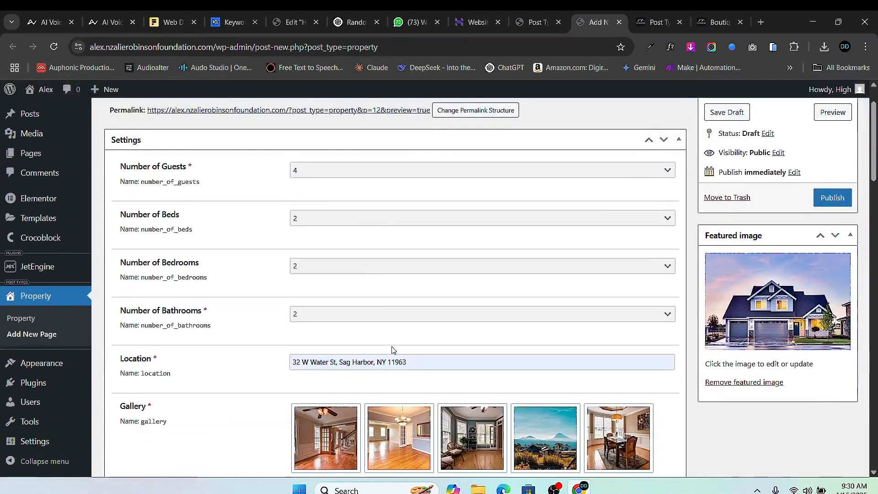
scroll(390, 359, "down", 10)
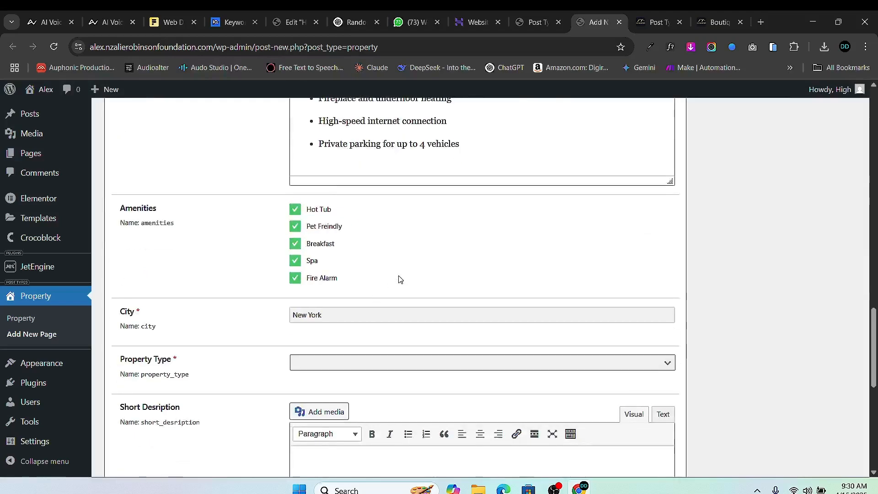
- Check the Property Type choices and leave it blank
left_click(316, 191)
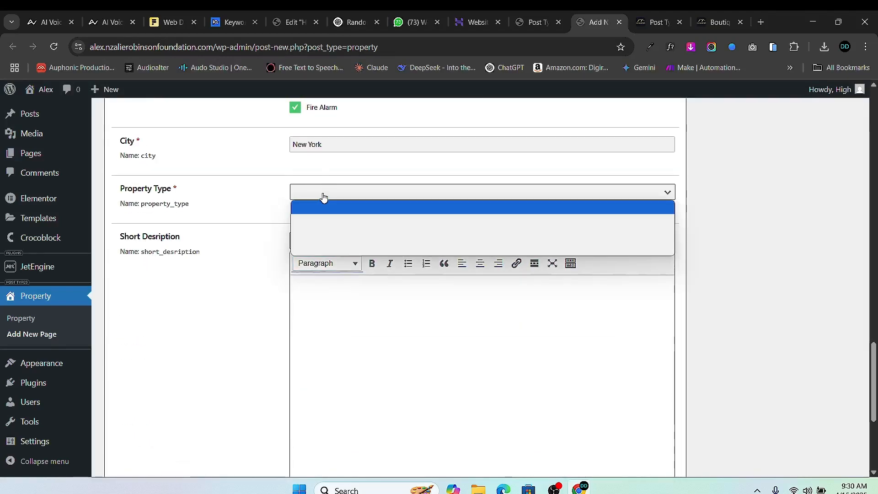
left_click(345, 189)
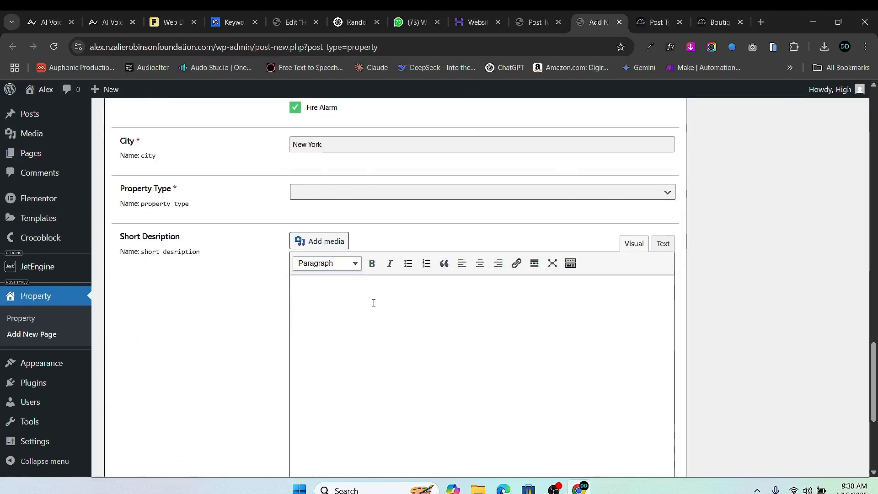
scroll(373, 302, "down", 5)
scroll(331, 256, "up", 4)
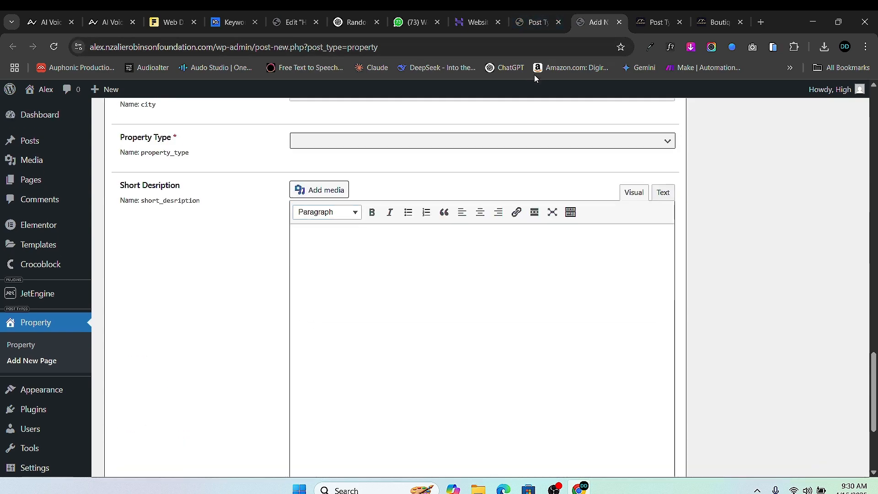
scroll(481, 203, "up", 12)
scroll(357, 317, "down", 6)
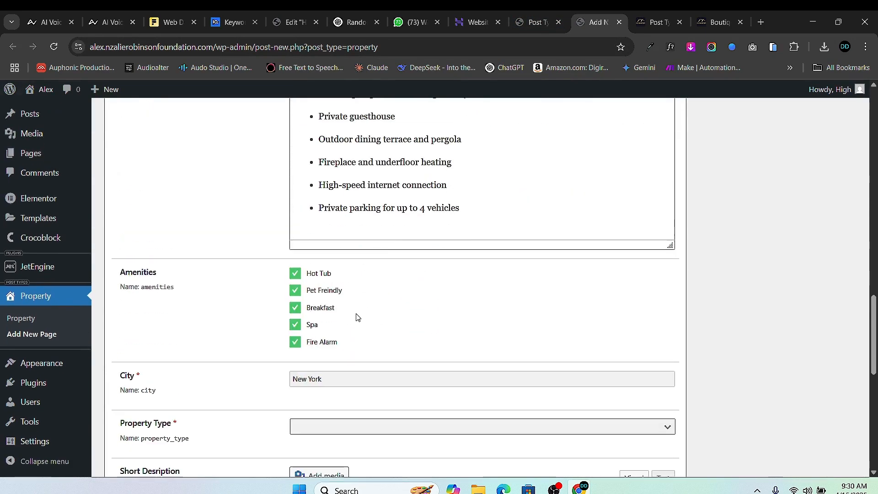
- Expand the Property Type field settings and give the Cabin option the label Cabin
left_click(534, 21)
scroll(232, 277, "down", 12)
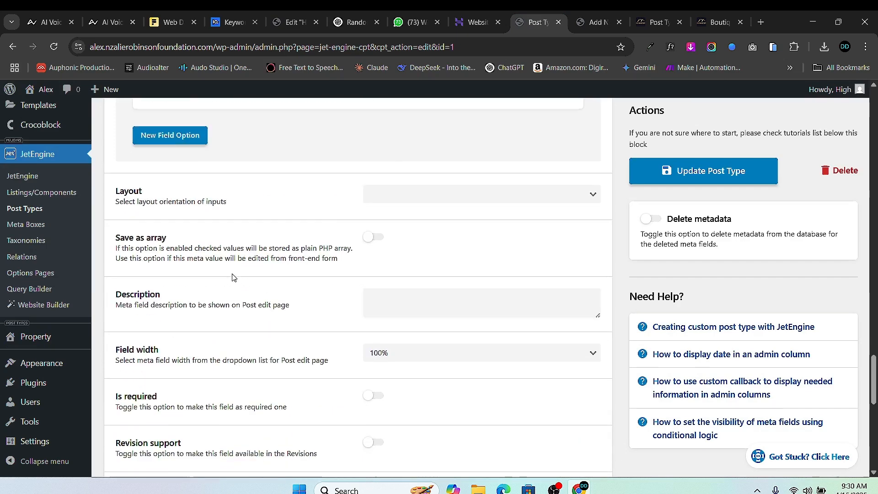
scroll(192, 287, "down", 1)
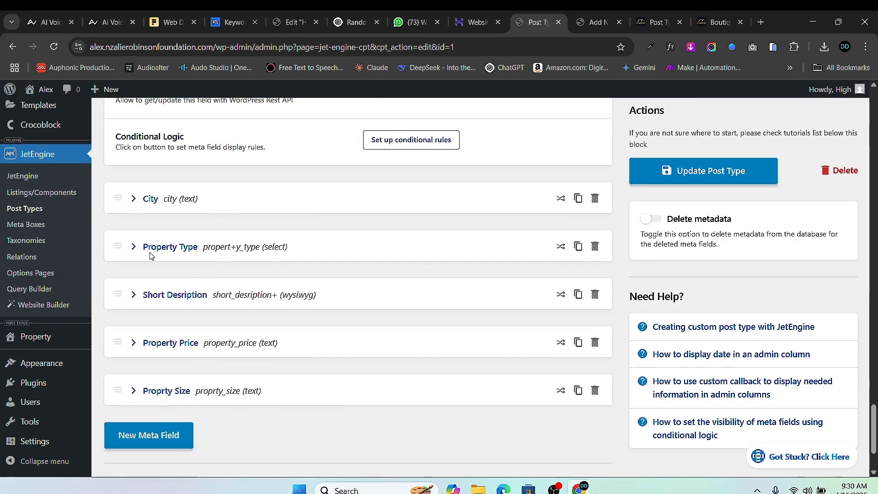
left_click(132, 249)
scroll(402, 254, "down", 7)
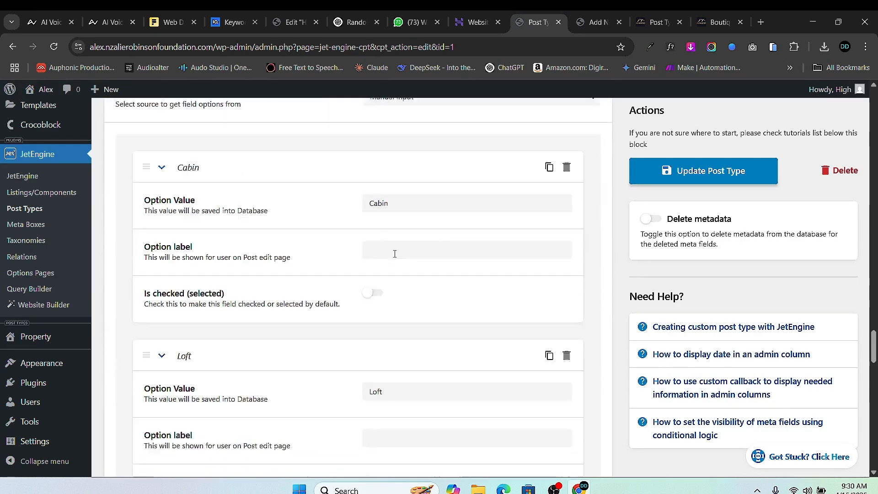
double_click(378, 148)
right_click(379, 148)
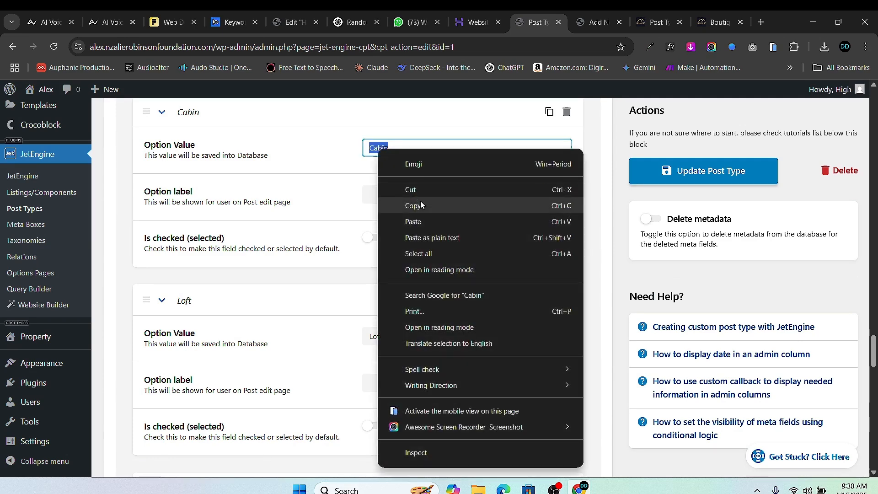
left_click(421, 201)
right_click(389, 198)
left_click(433, 298)
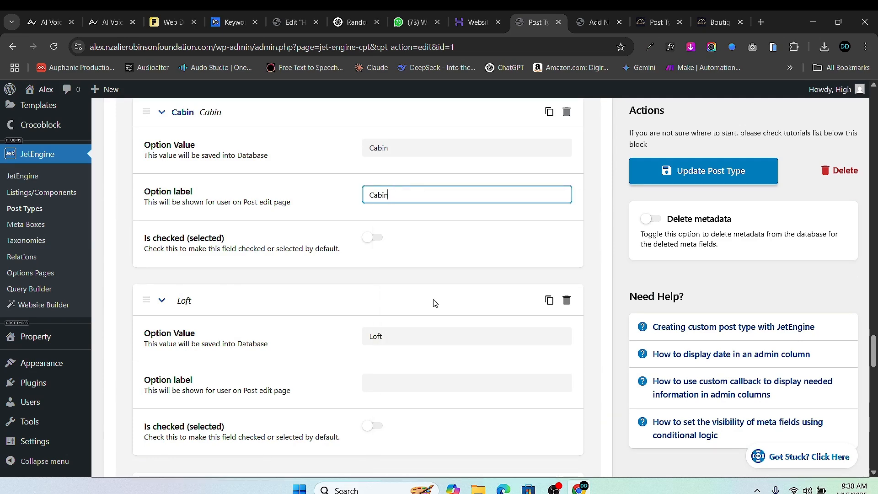
- Set the Loft option's label to Loft, replacing the mistaken Cabin text
scroll(432, 297, "down", 2)
left_click(386, 267)
right_click(386, 268)
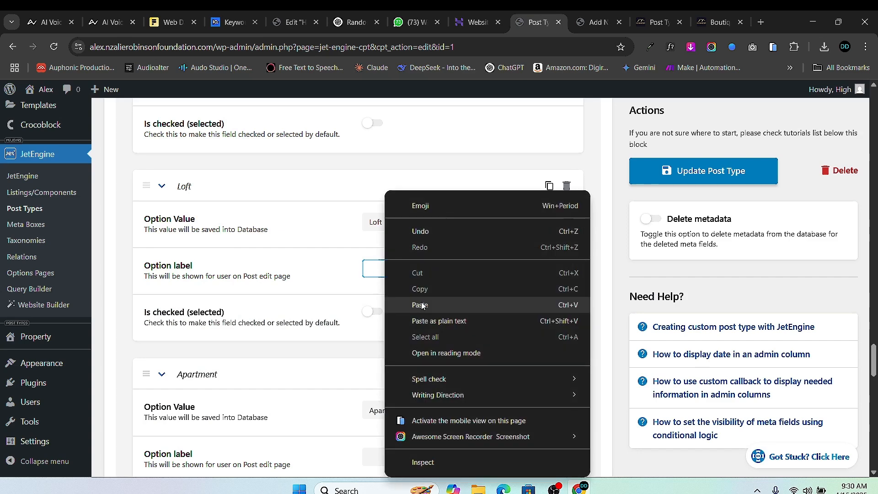
left_click(433, 349)
scroll(433, 315, "down", 1)
left_click(376, 164)
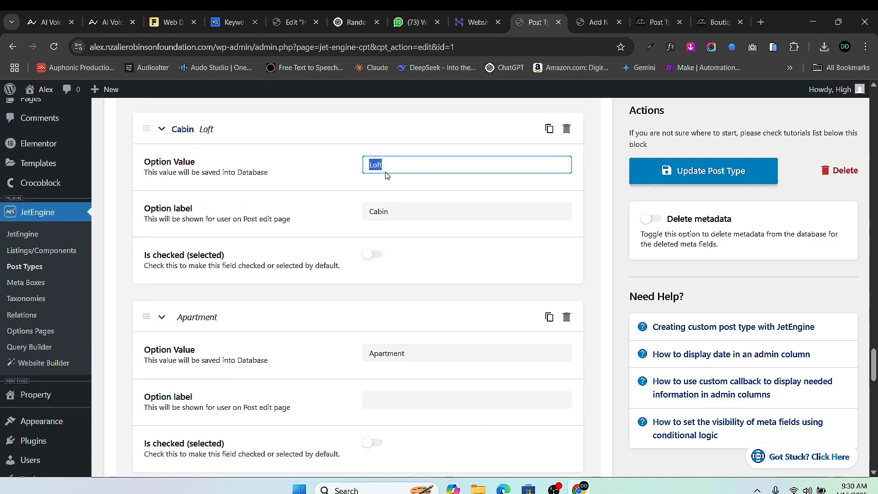
right_click(387, 175)
left_click(416, 214)
double_click(391, 212)
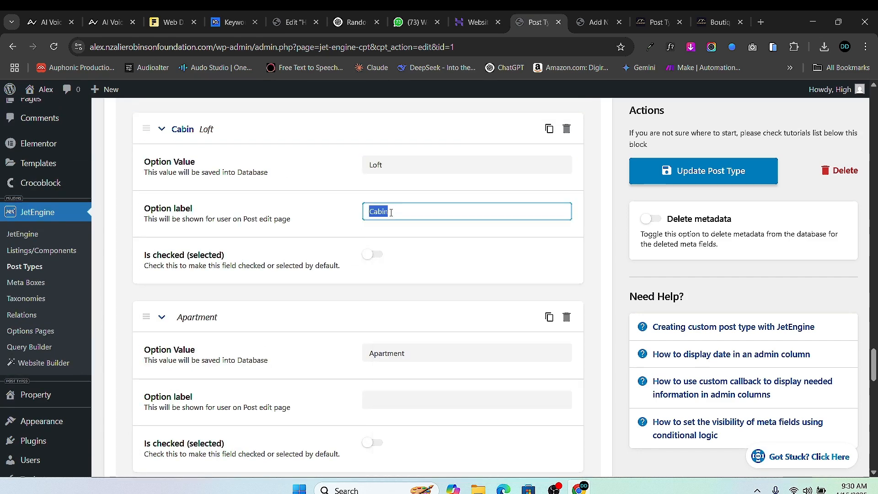
right_click(390, 212)
left_click(434, 228)
- Give the Apartment option the label Apartment
scroll(394, 222, "down", 3)
left_click(385, 182)
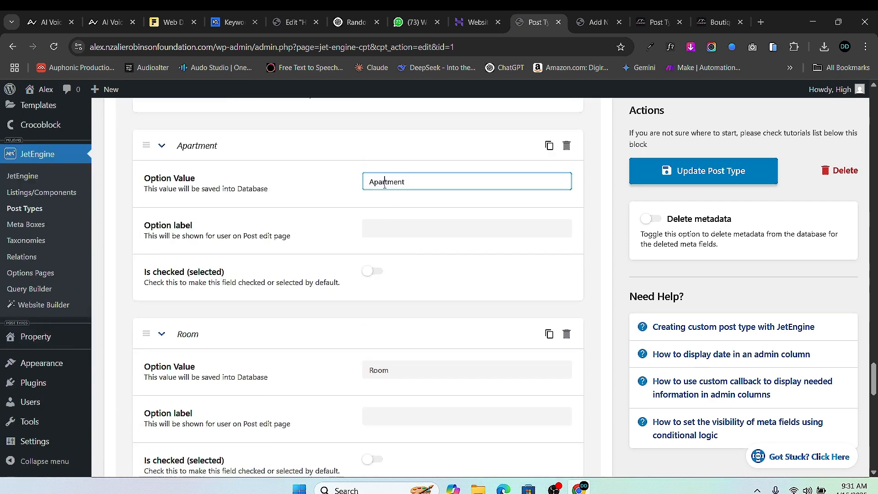
right_click(385, 185)
left_click(414, 269)
left_click(404, 227)
right_click(405, 229)
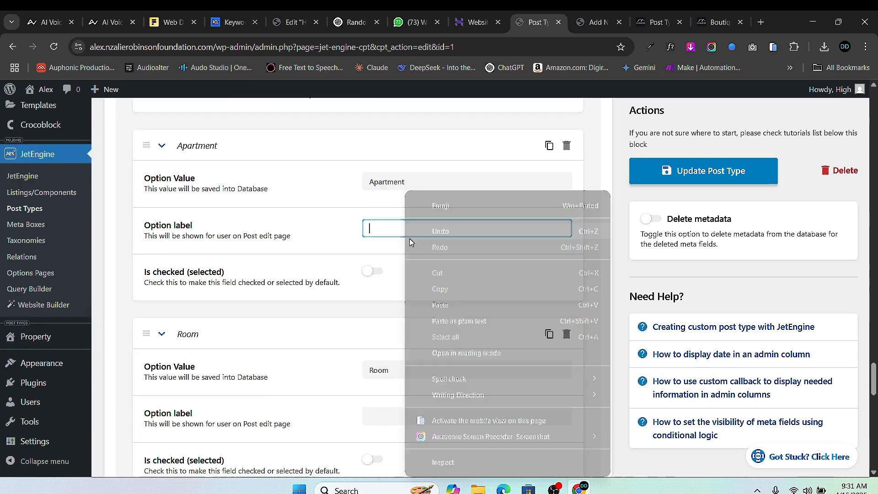
left_click(440, 304)
- Label the Room option 'Room', update the post type, and return to the new property form
scroll(449, 300, "down", 4)
double_click(378, 198)
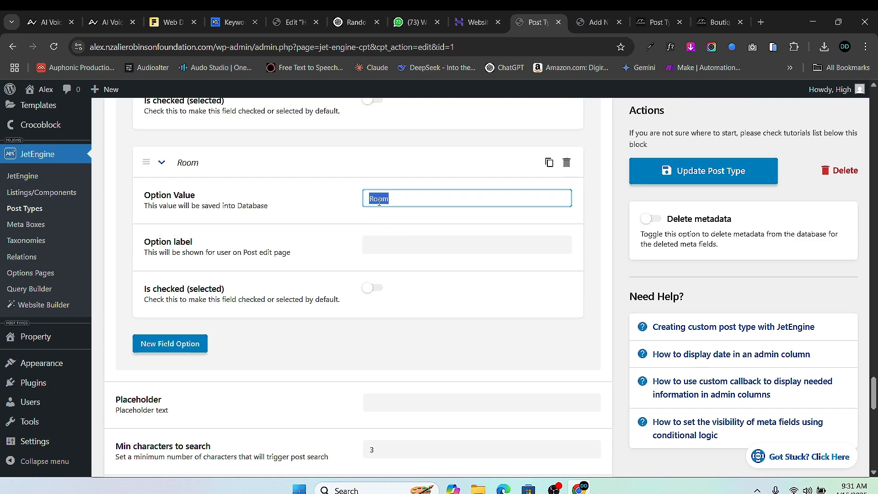
right_click(378, 198)
left_click(421, 217)
left_click(405, 242)
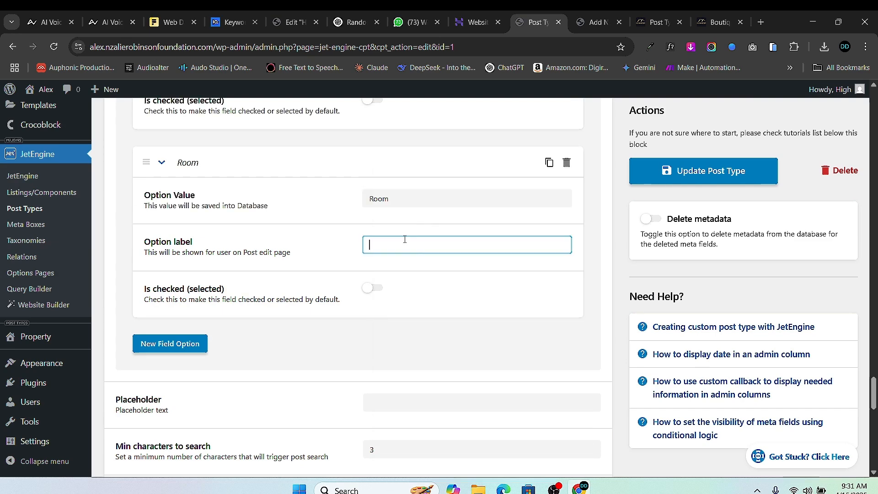
right_click(404, 242)
left_click(439, 304)
left_click(702, 178)
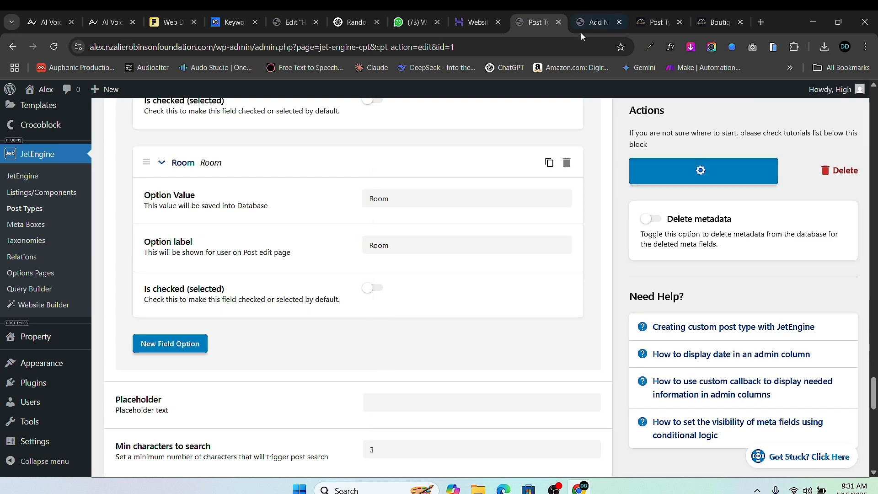
left_click(592, 22)
scroll(346, 284, "down", 2)
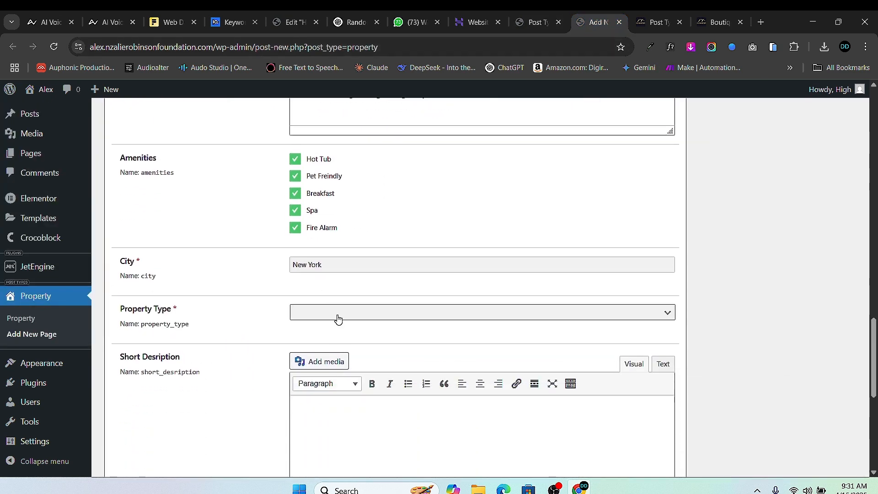
- Review the Property post type's meta field settings
left_click(534, 22)
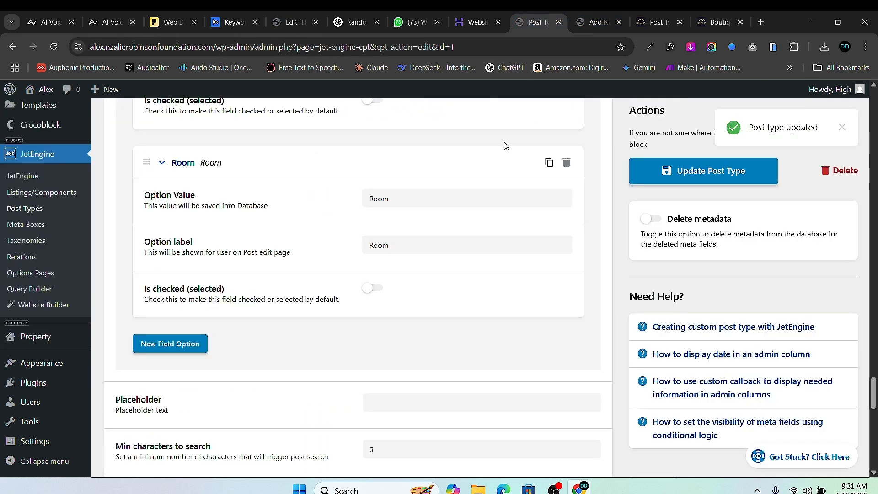
scroll(427, 266, "up", 10)
scroll(425, 264, "up", 8)
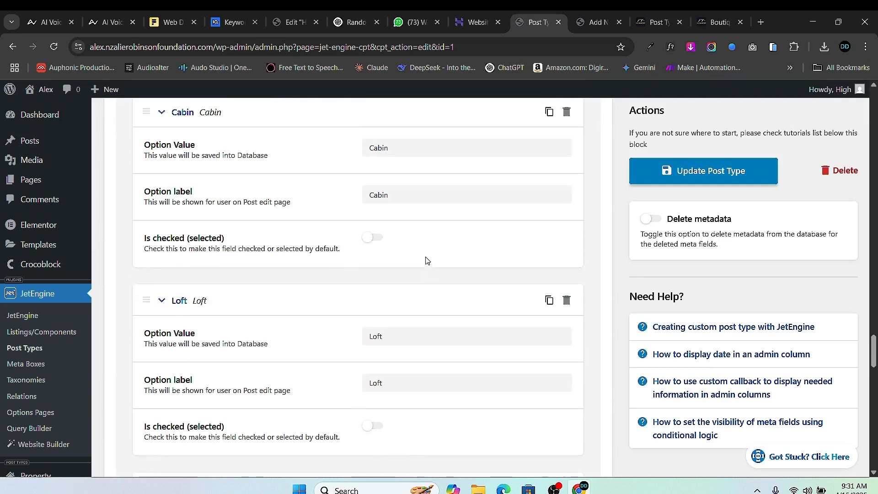
scroll(418, 280, "down", 6)
scroll(418, 280, "down", 5)
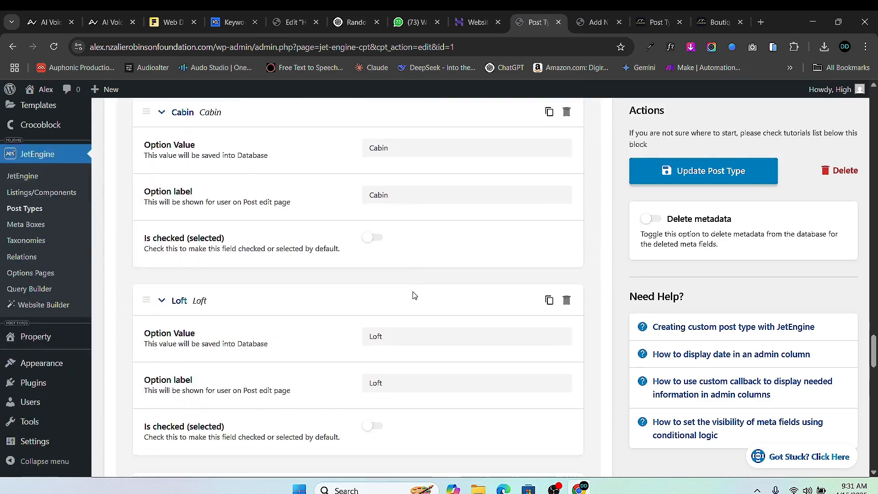
scroll(413, 297, "down", 6)
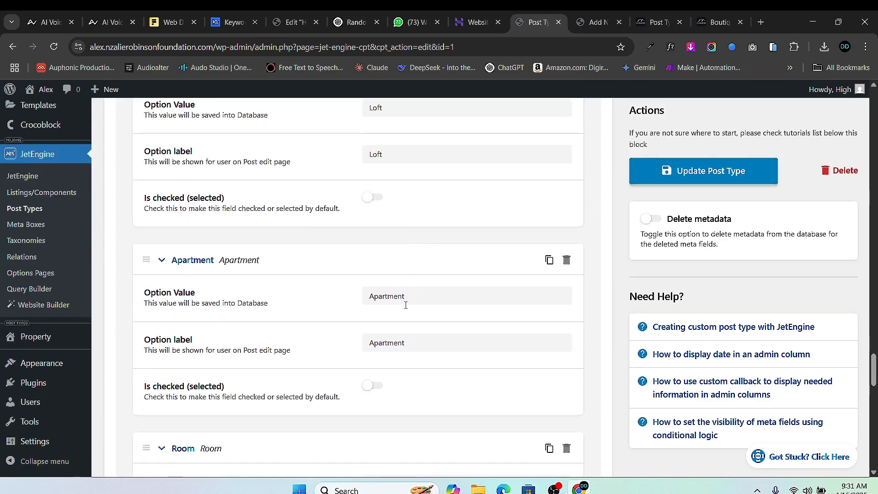
scroll(396, 276, "up", 15)
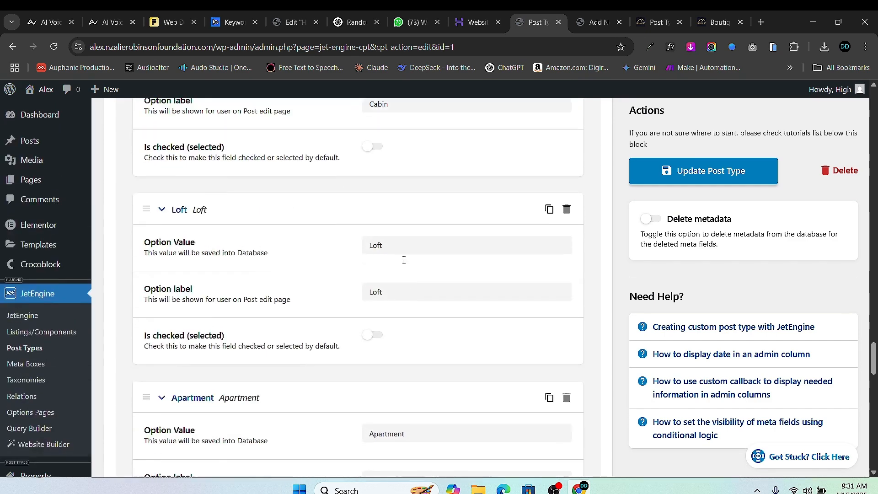
scroll(405, 259, "down", 2)
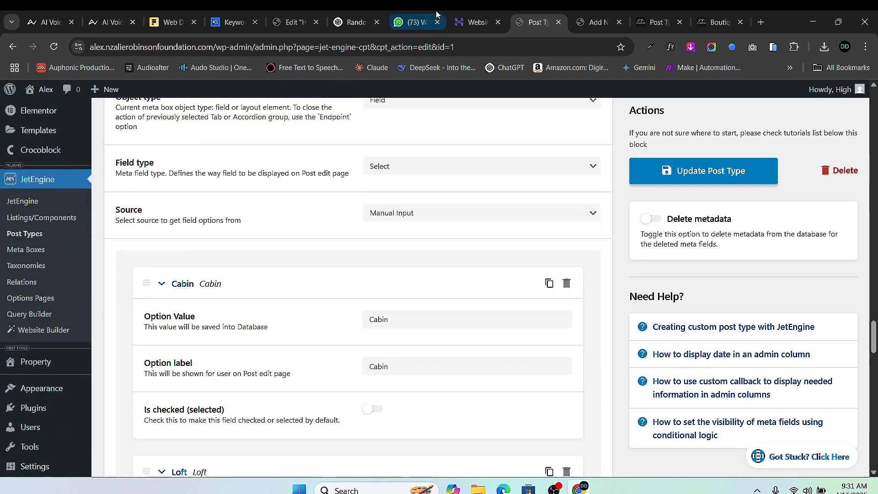
- Return to the new property form, leaving Property Type unselected
left_click(476, 21)
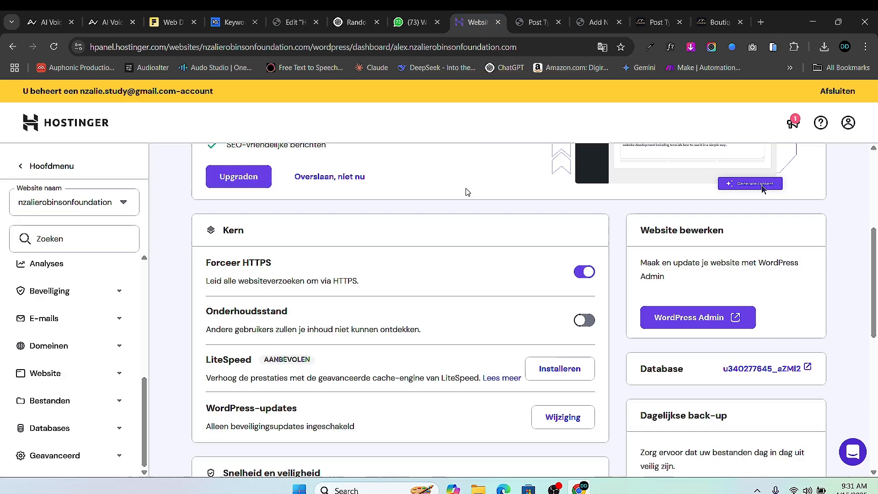
left_click(537, 25)
left_click(587, 23)
left_click(352, 313)
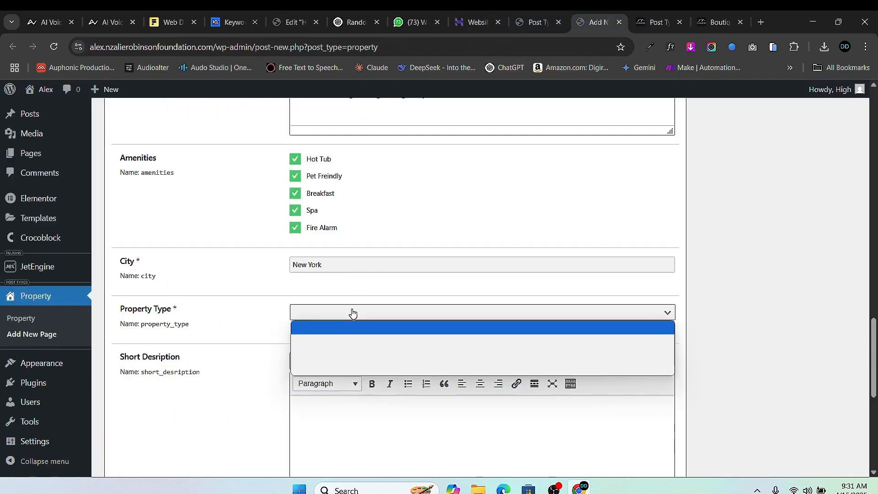
left_click(354, 328)
scroll(352, 331, "down", 4)
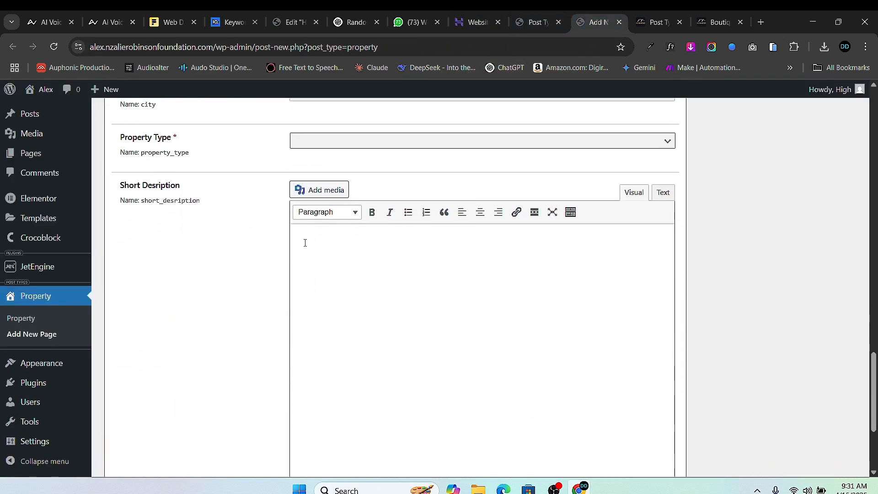
scroll(332, 179, "down", 1)
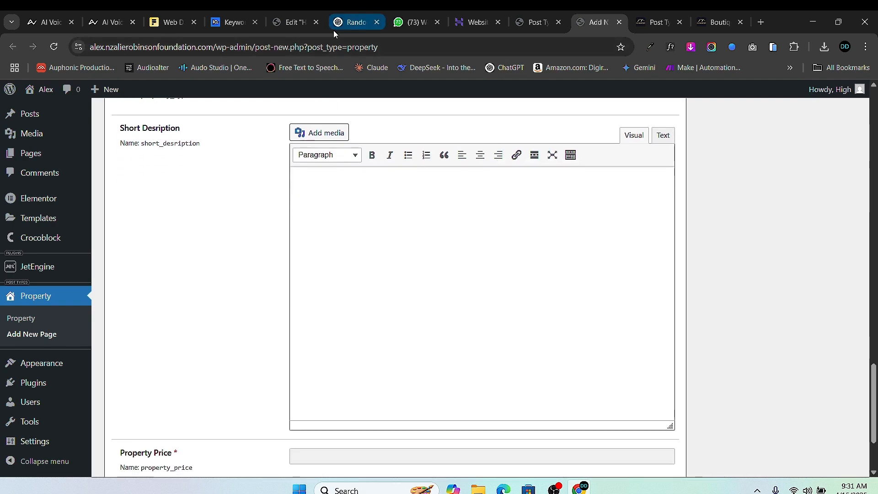
- Copy the villa paragraph about the 1.2-acre plot from ChatGPT into the clipboard
left_click(350, 22)
scroll(341, 209, "up", 3)
scroll(342, 210, "down", 1)
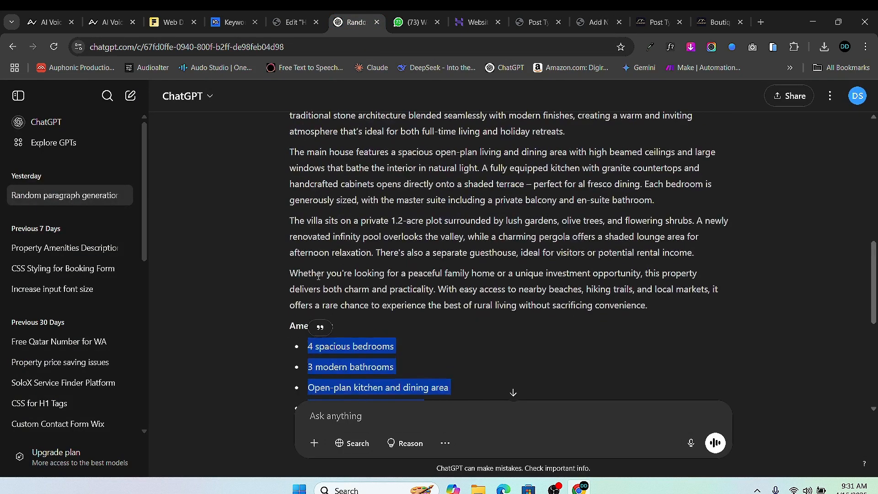
left_click_drag(291, 221, 694, 252)
right_click(660, 238)
left_click(661, 250)
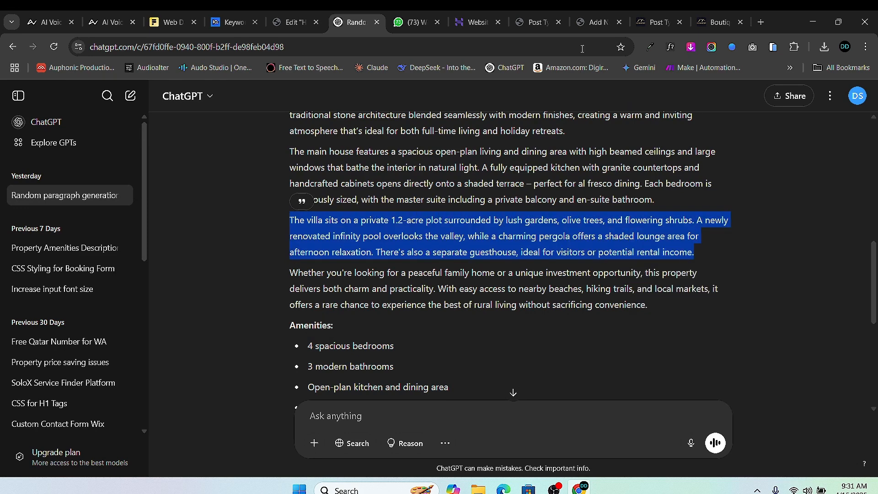
left_click(582, 23)
left_click(350, 180)
- Paste the villa paragraph into Short Description and bold the private 1.2-acre plot phrase
right_click(350, 180)
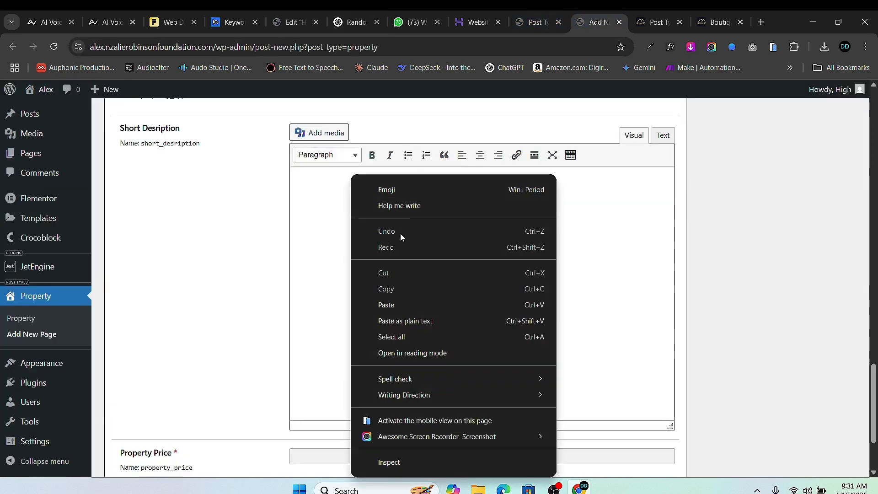
left_click(402, 300)
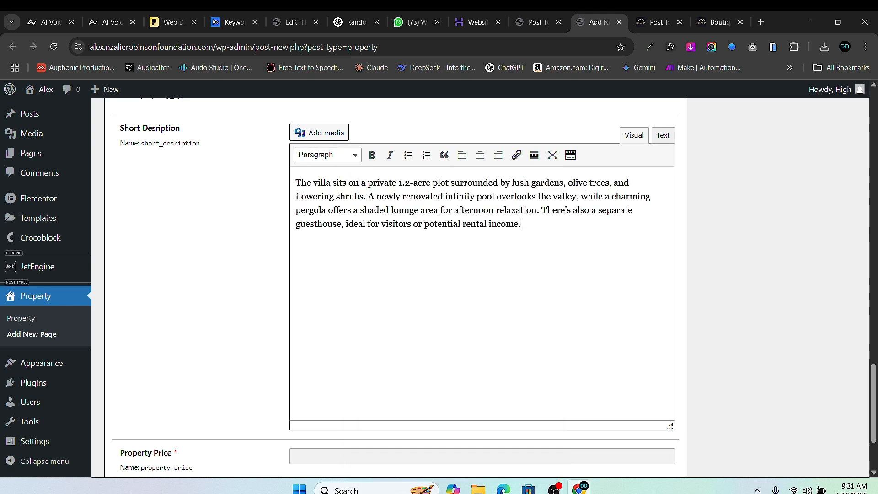
left_click_drag(370, 184, 564, 182)
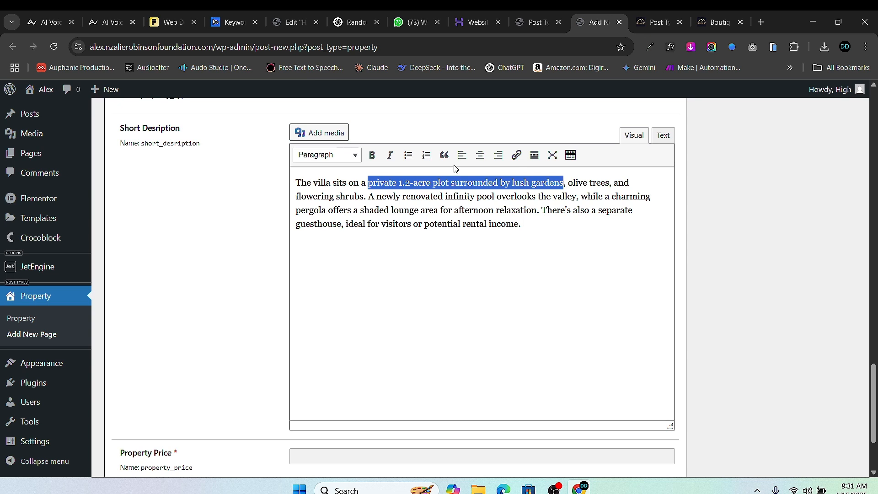
left_click(372, 155)
- Set Property Price to 2000000 and Property Size to 25
scroll(406, 247, "down", 3)
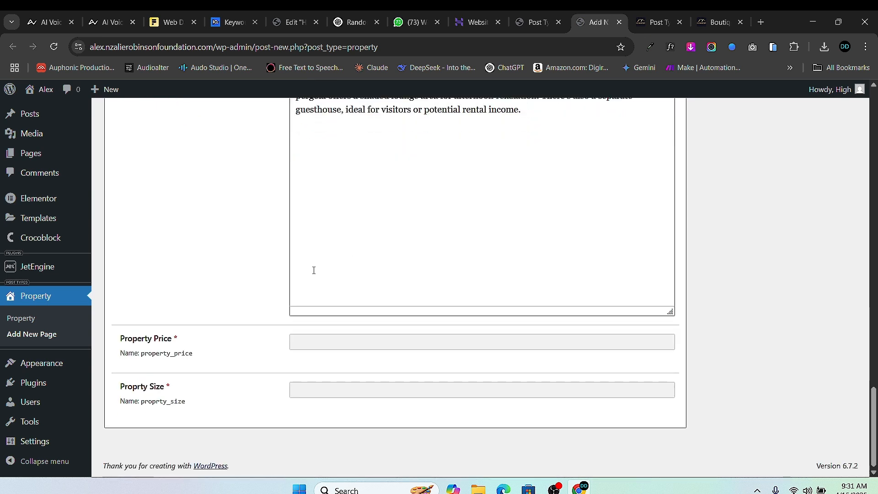
left_click(350, 342)
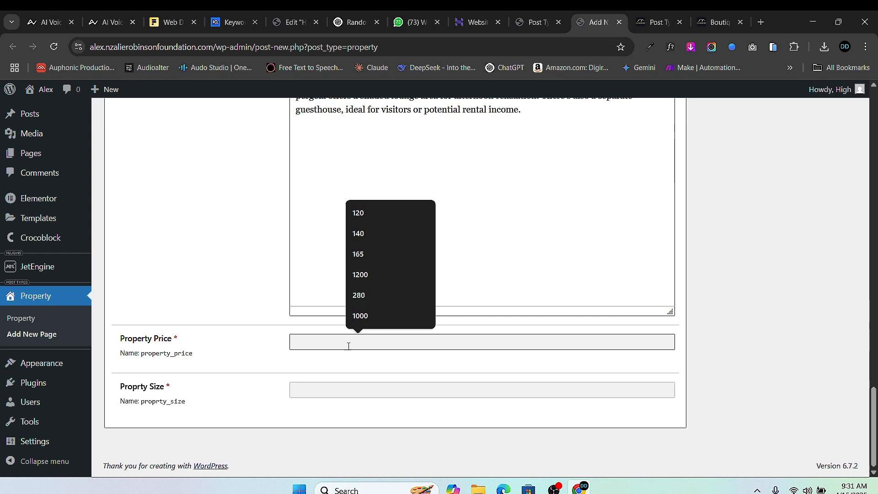
type("2,0")
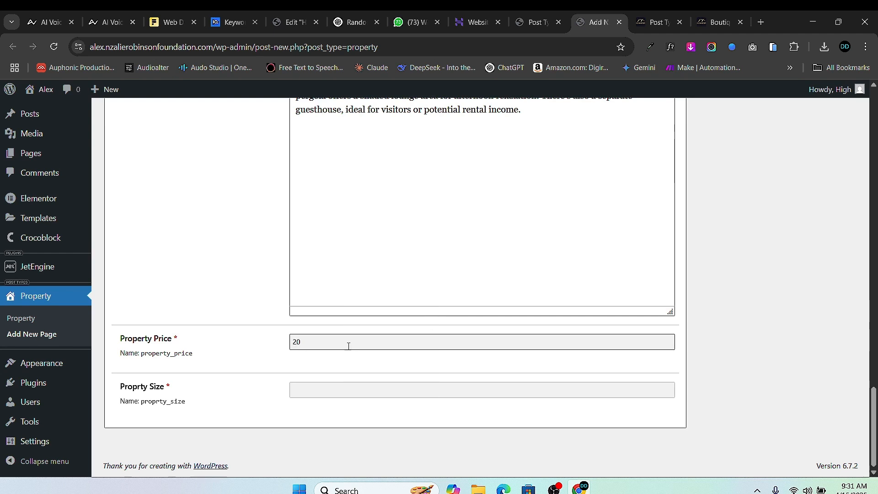
type("000")
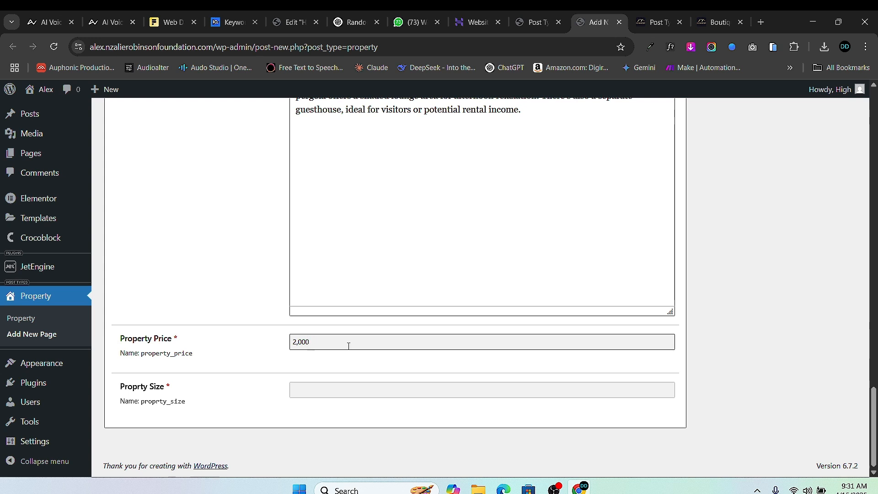
key("BackSpace")
type("0000000")
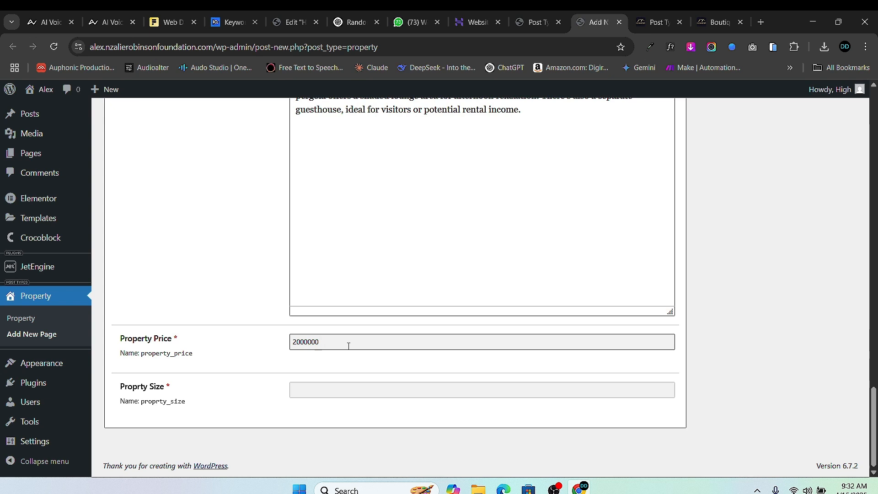
left_click(316, 386)
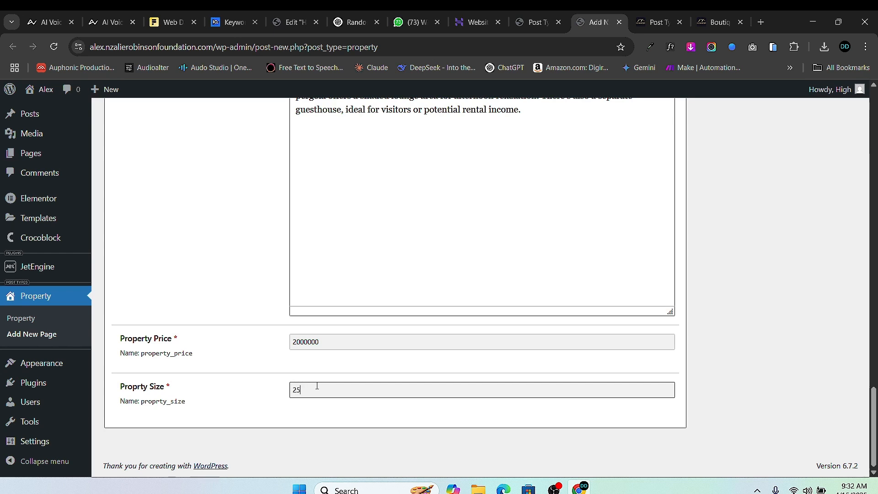
scroll(503, 307, "up", 15)
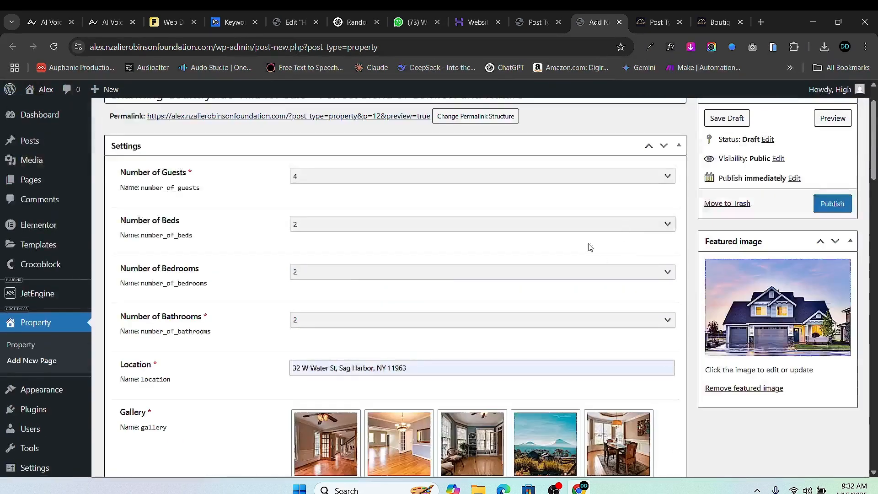
- Publish the Charming Countryside Villa property and open its permalink in a new tab
left_click(832, 203)
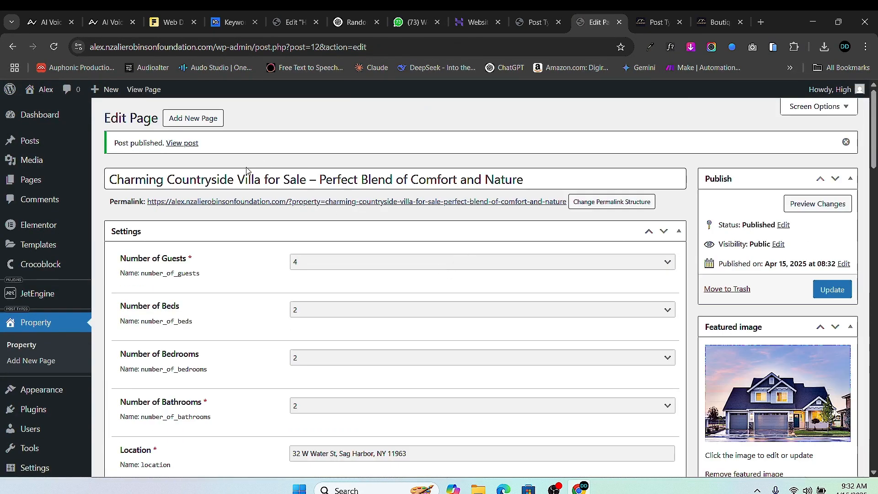
right_click(297, 202)
left_click(410, 214)
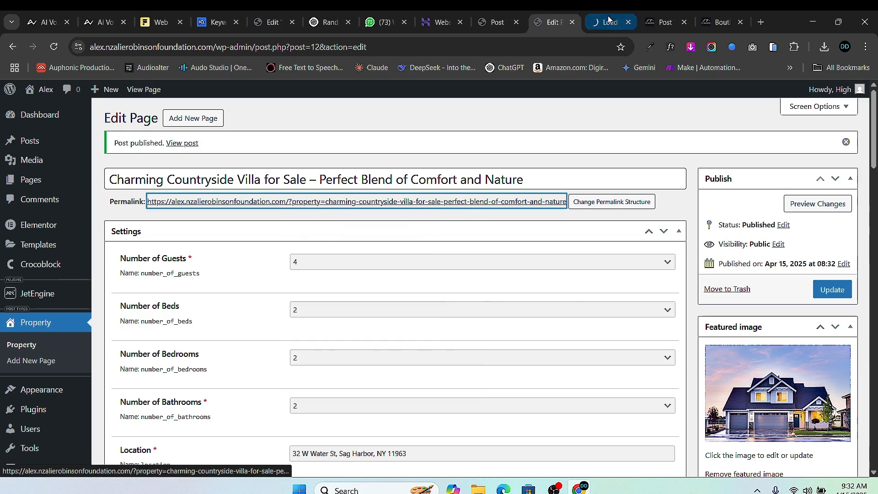
left_click(601, 23)
- Scroll through the live property page to inspect it
scroll(464, 246, "down", 8)
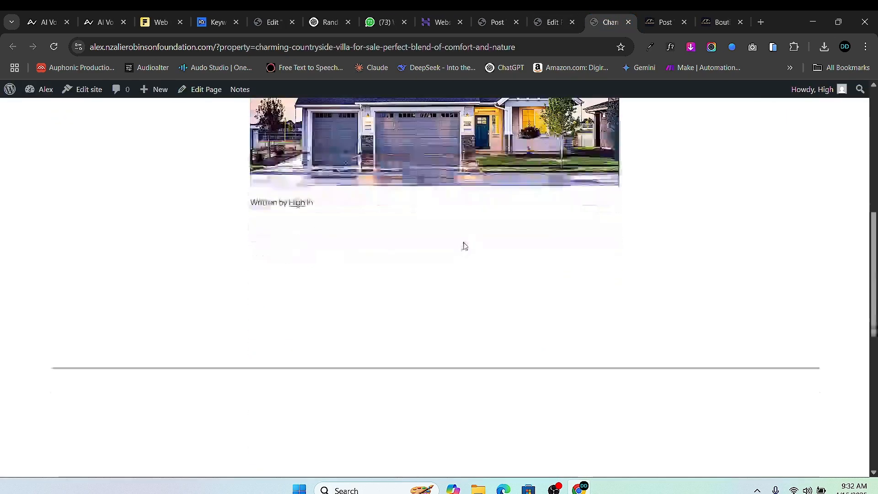
scroll(464, 246, "down", 6)
scroll(465, 245, "up", 8)
scroll(464, 251, "down", 10)
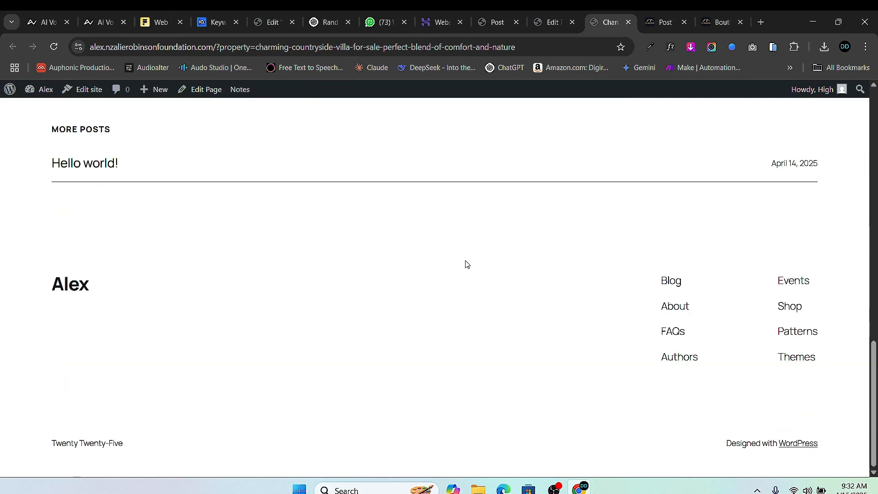
scroll(465, 263, "up", 15)
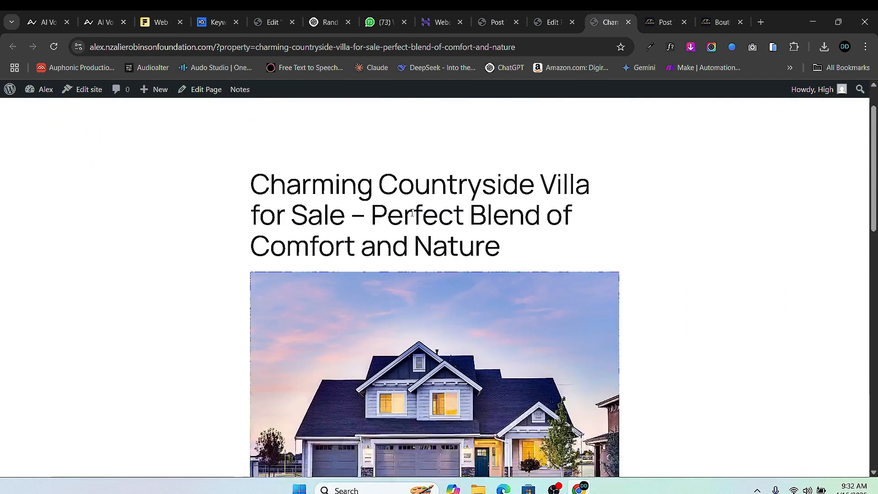
scroll(337, 262, "down", 15)
scroll(271, 238, "up", 11)
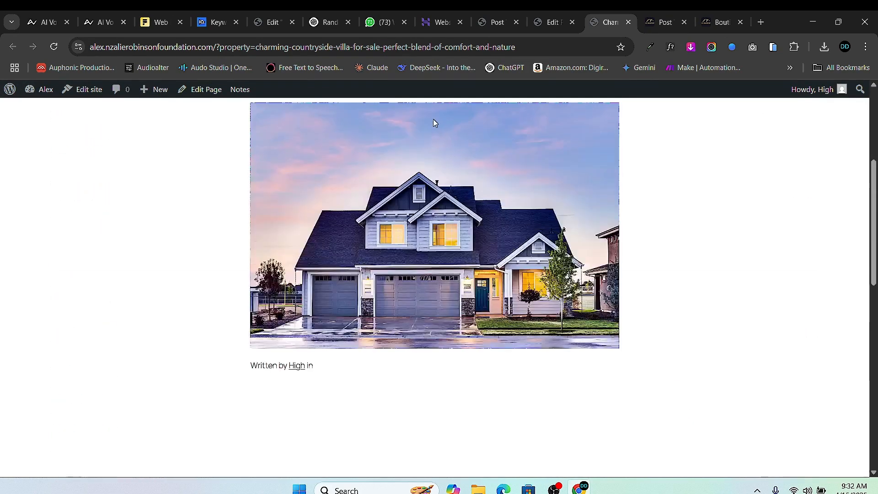
scroll(474, 226, "up", 5)
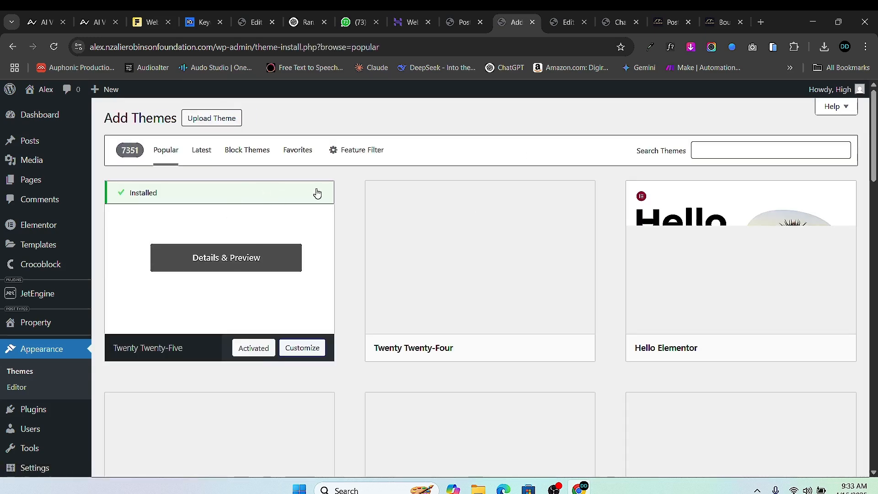
- Install and activate the Hello Elementor theme
scroll(731, 304, "down", 1)
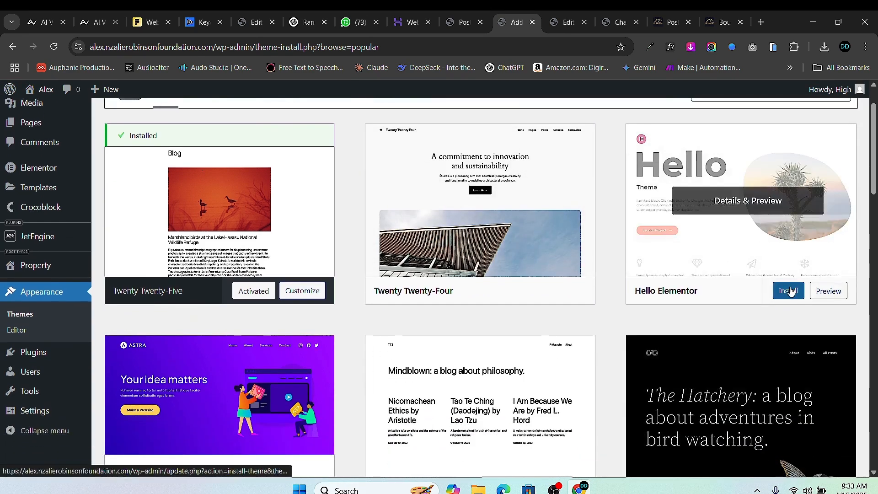
left_click(783, 291)
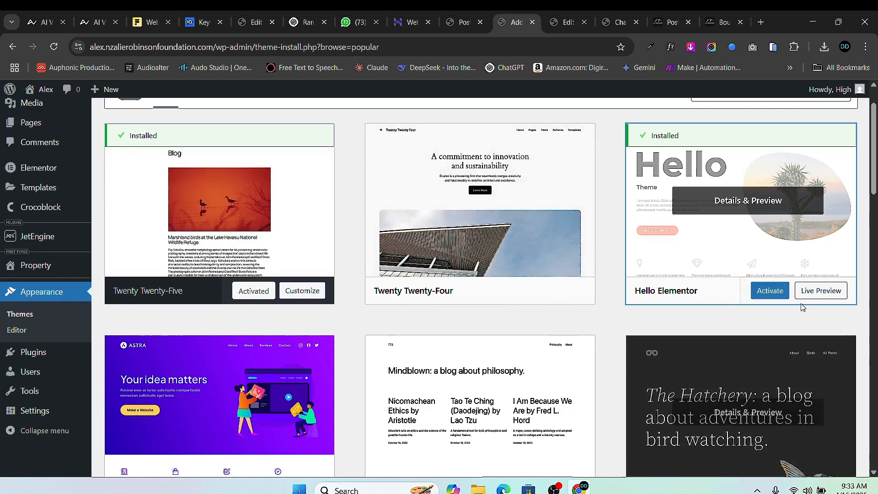
left_click(769, 291)
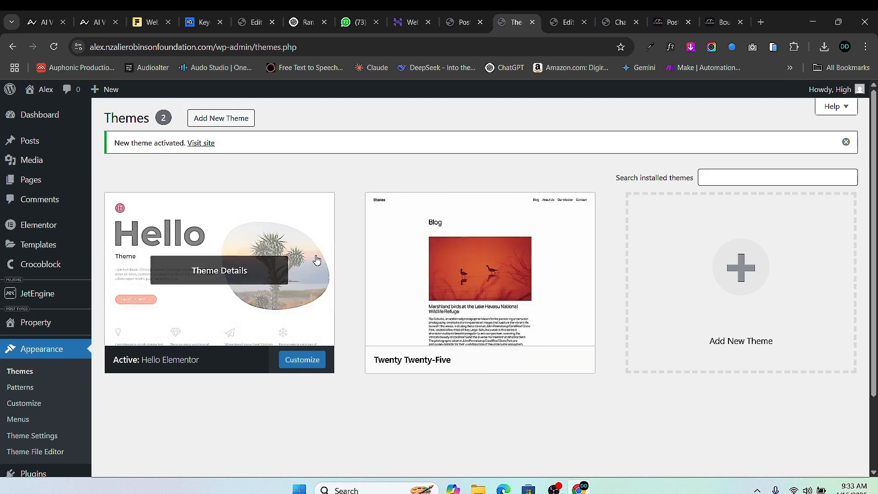
- Delete the Twenty Twenty-Five theme and return to the property page
left_click(534, 220)
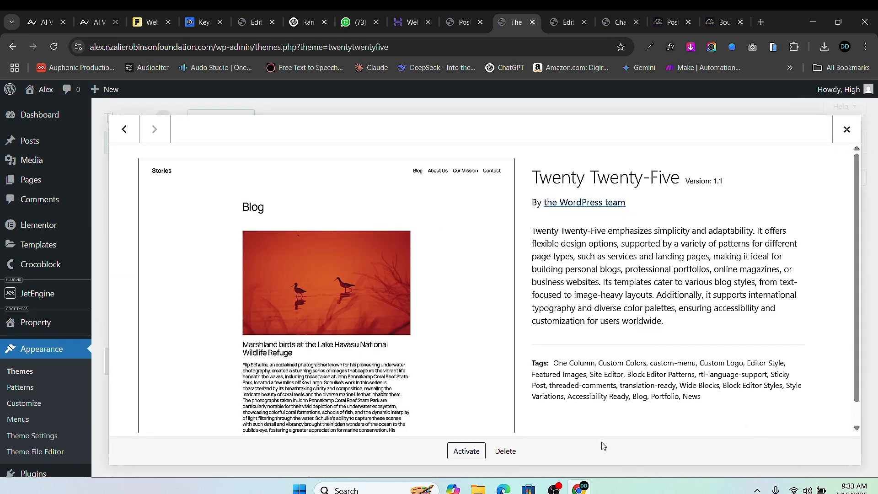
left_click(505, 451)
left_click(489, 141)
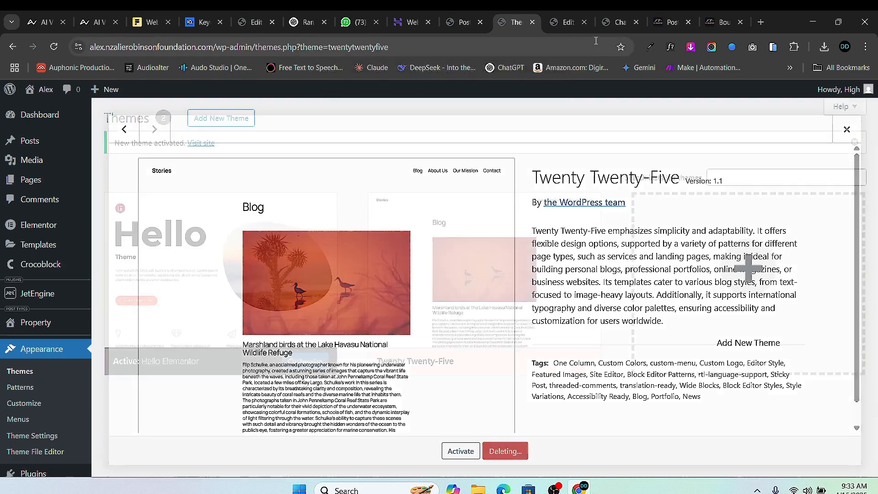
left_click(622, 24)
scroll(198, 161, "up", 15)
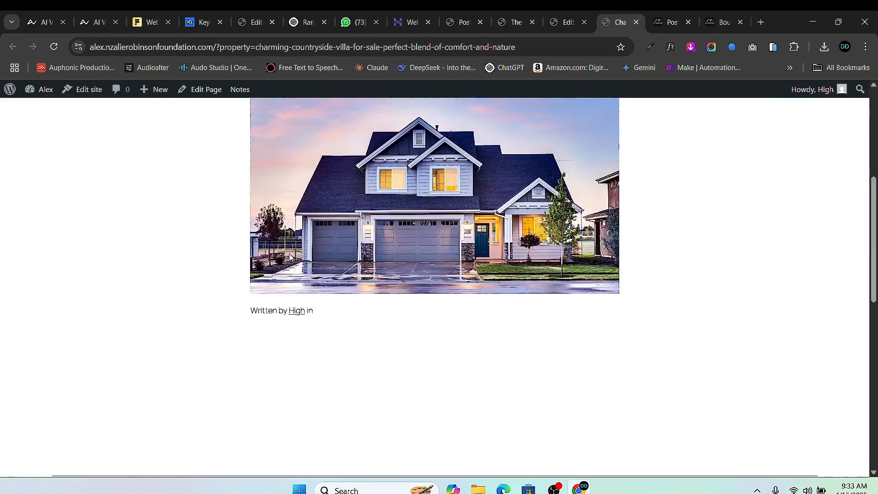
- Reload the property page and drag Property Type above Number of Guests
left_click(54, 47)
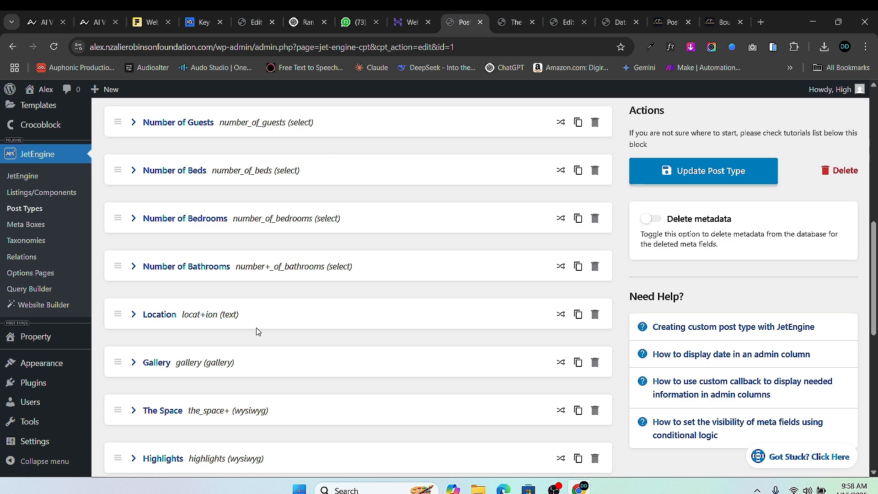
scroll(261, 263, "up", 2)
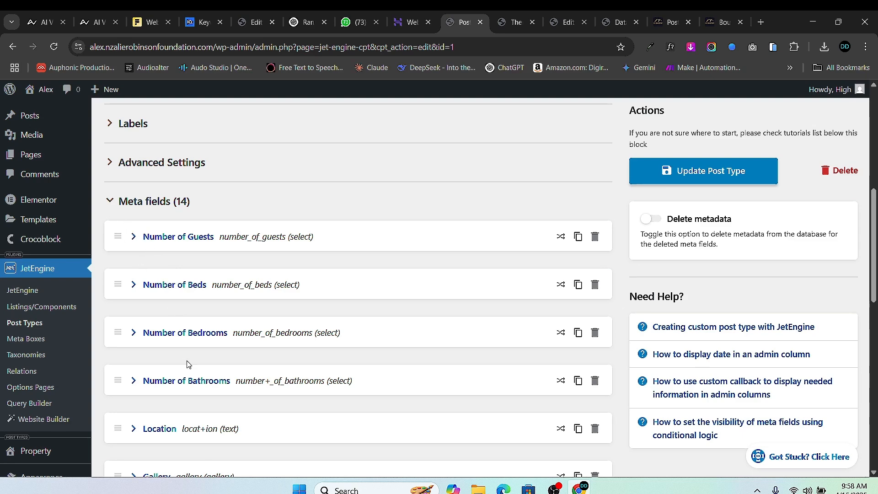
scroll(191, 411, "down", 6)
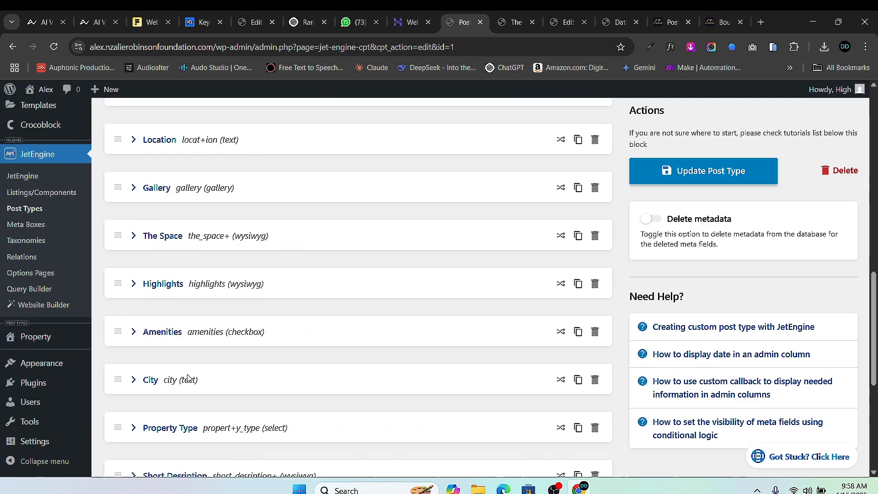
scroll(187, 394, "down", 2)
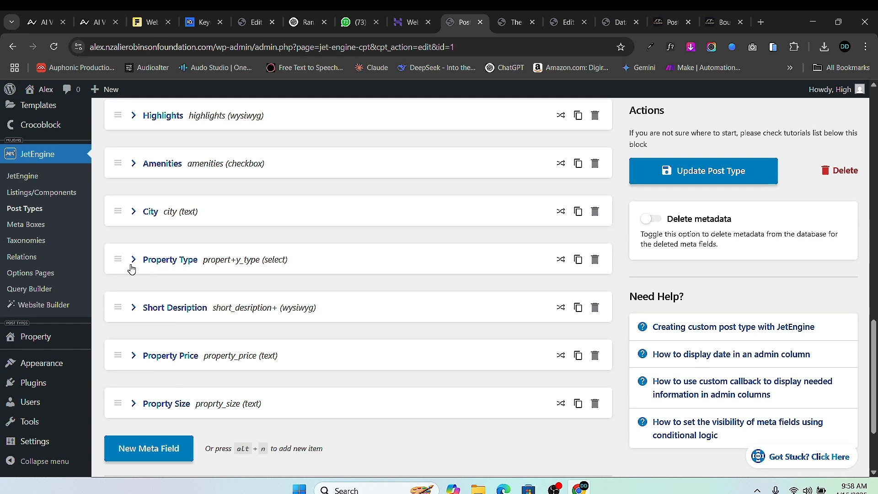
left_click_drag(118, 260, 119, 242)
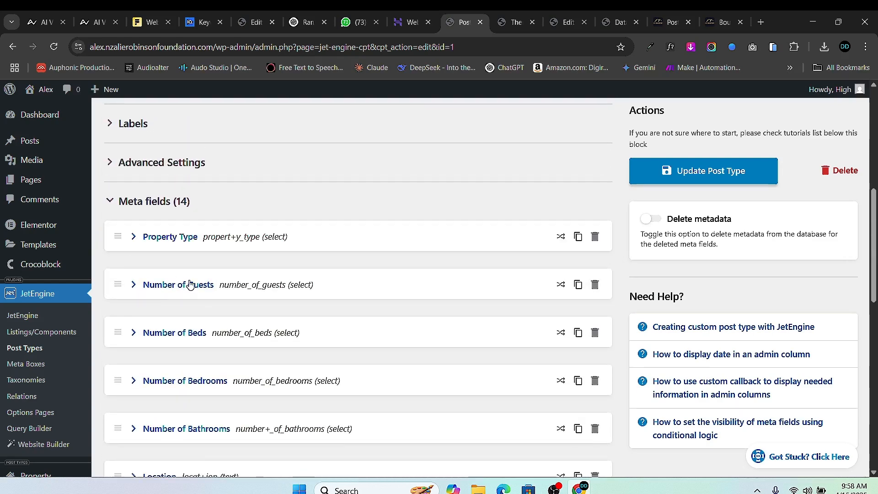
- Save the reordered meta fields and open an Add New Property form in a new tab
left_click(653, 171)
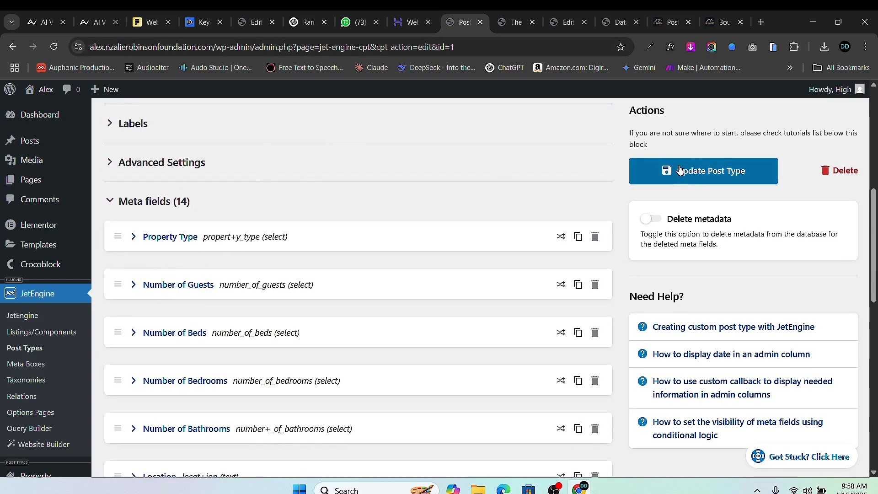
scroll(39, 349, "down", 3)
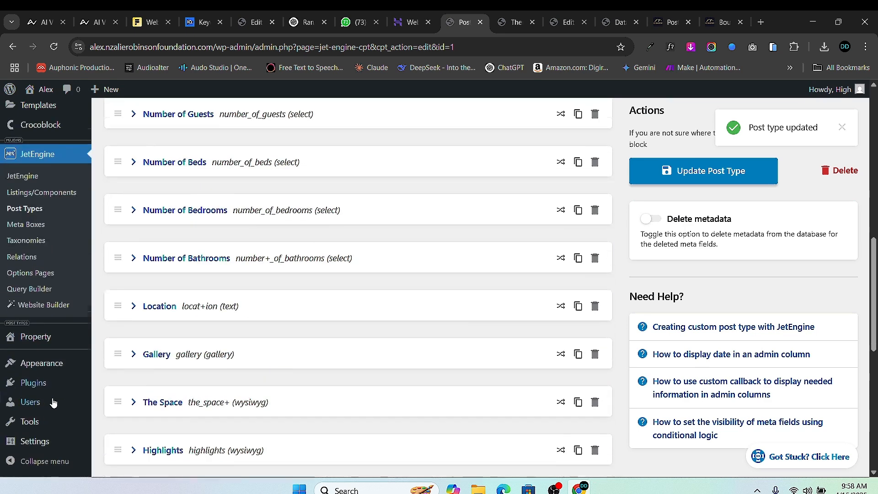
mouse_move(35, 336)
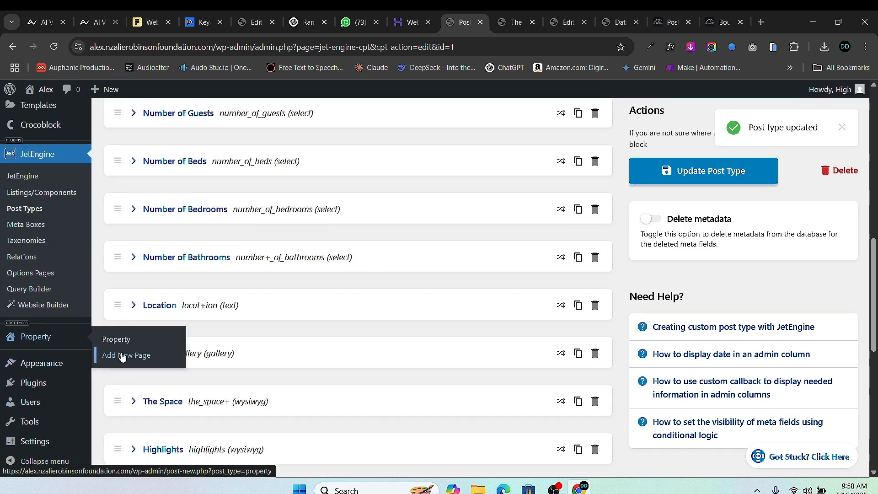
right_click(114, 355)
left_click(192, 181)
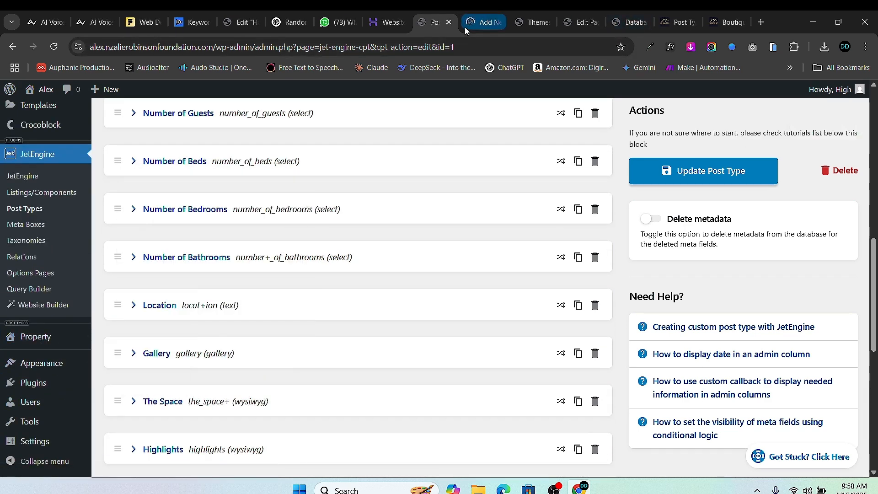
- Check that Property Type now comes first on the new form, then return to the post type settings
left_click(464, 26)
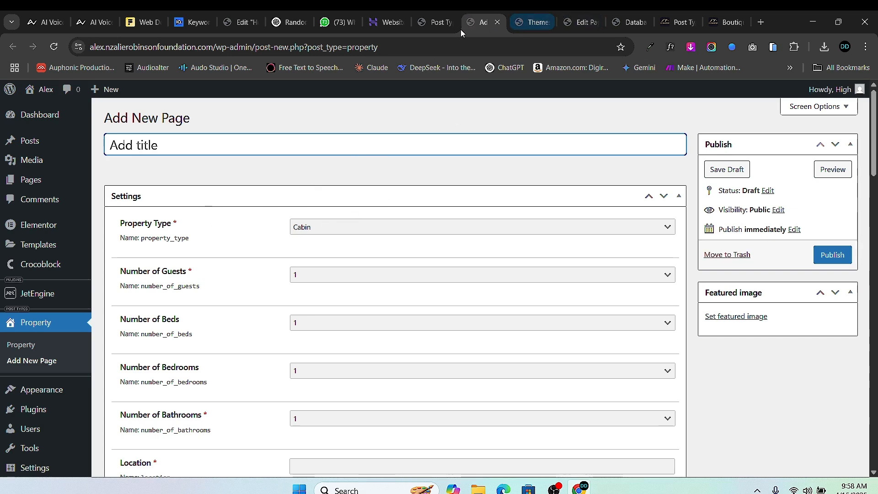
left_click(441, 26)
scroll(271, 220, "up", 4)
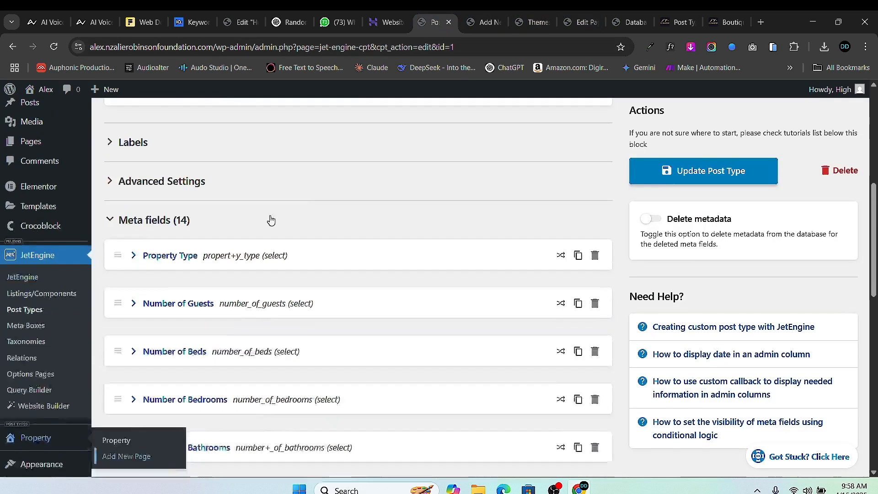
scroll(271, 220, "down", 2)
key("ctrl+Tab")
scroll(331, 306, "down", 10)
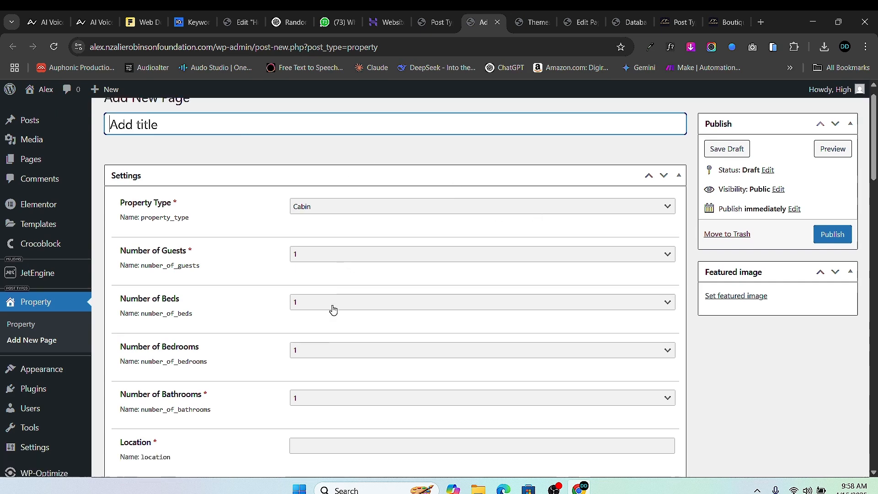
scroll(331, 304, "up", 10)
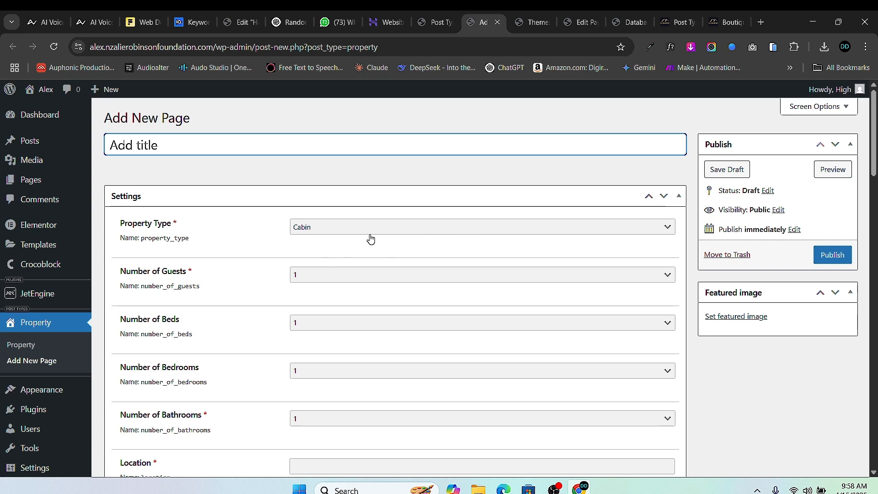
scroll(370, 328, "down", 3)
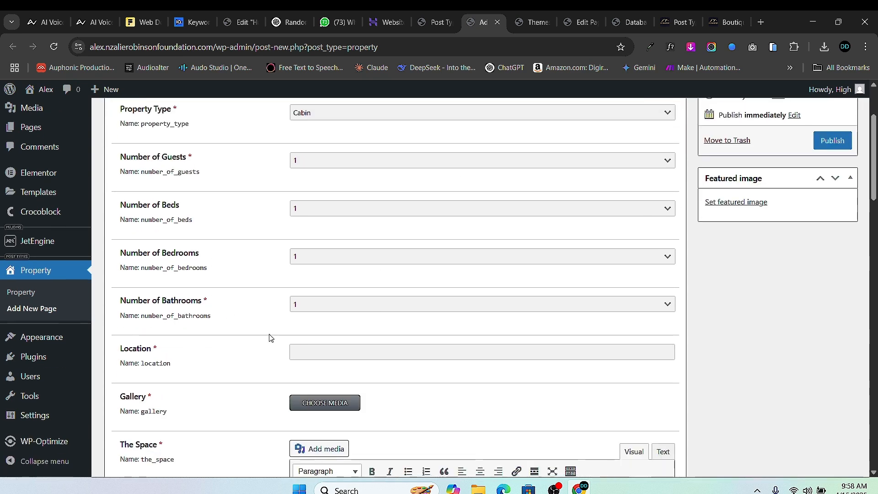
scroll(342, 249, "up", 1)
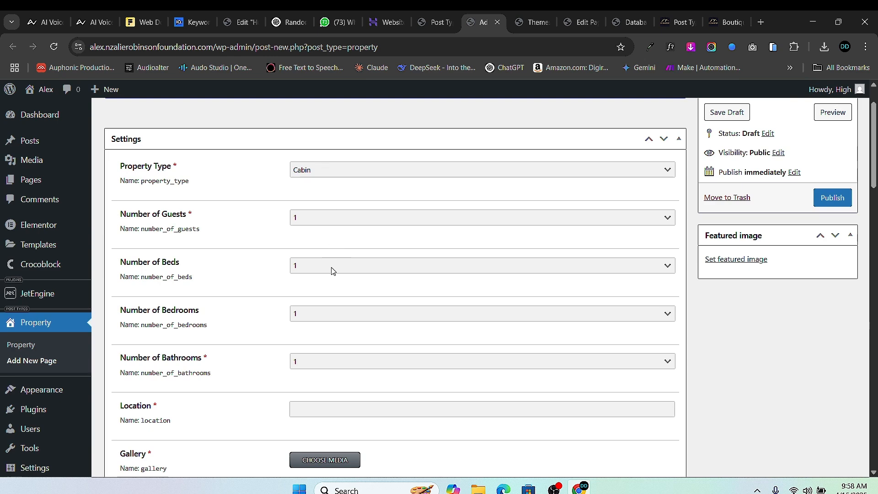
left_click(441, 21)
scroll(182, 270, "up", 1)
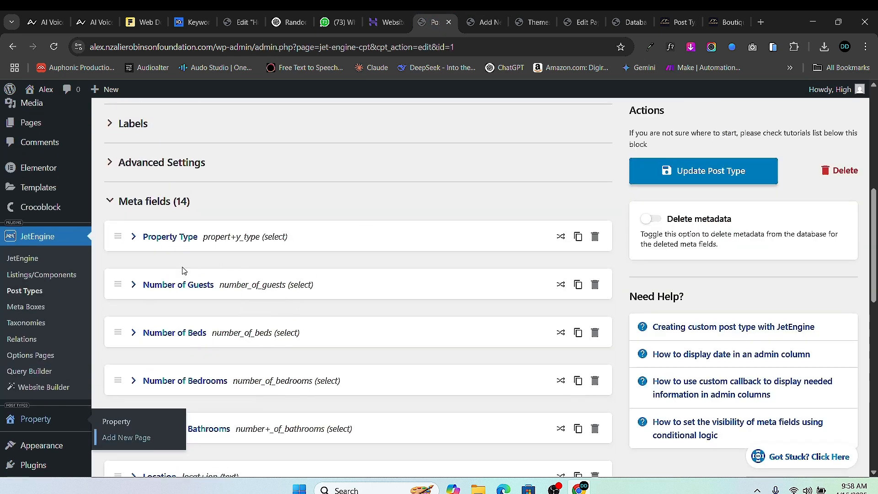
- Set the Property Type field width to 33.3%
left_click(134, 237)
scroll(413, 339, "down", 8)
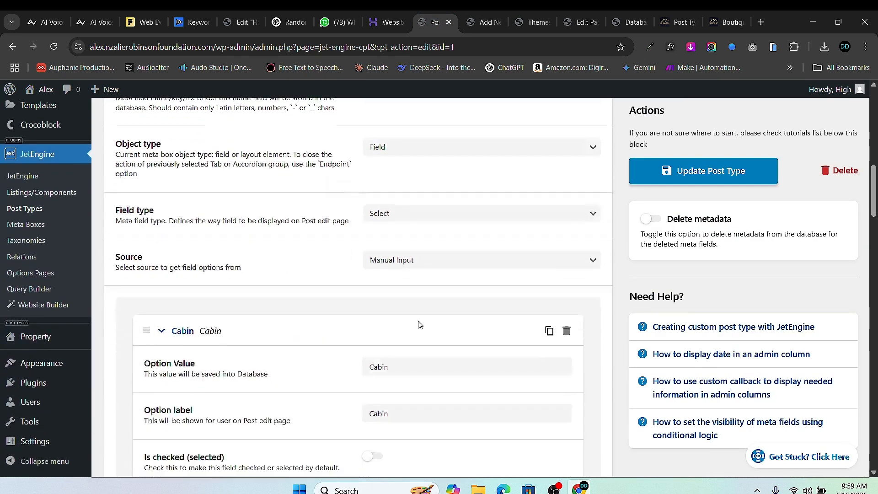
scroll(398, 352, "down", 12)
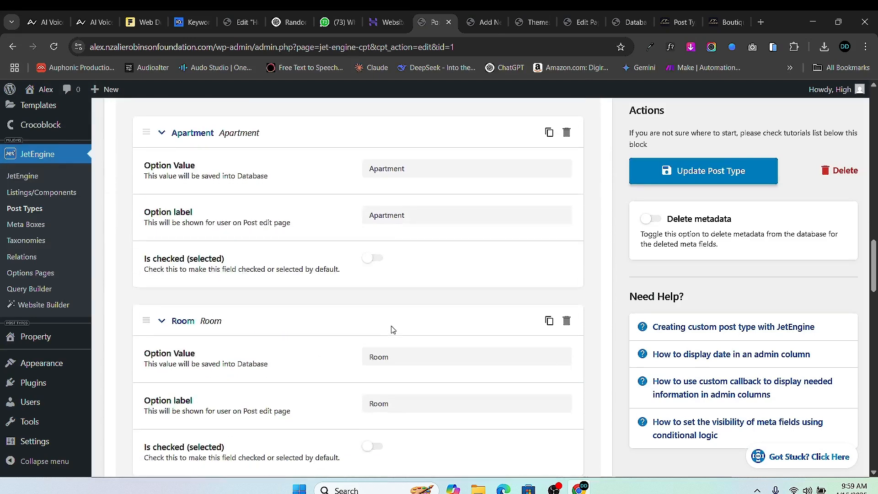
scroll(397, 319, "down", 10)
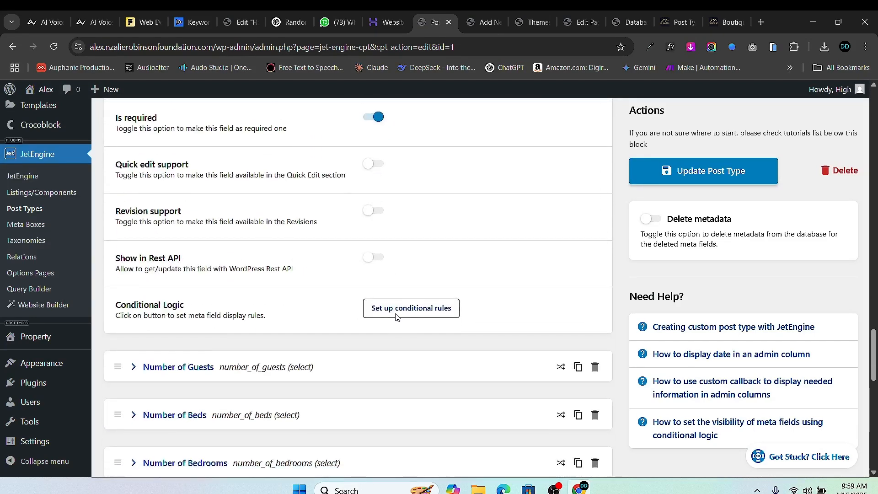
scroll(395, 310, "up", 3)
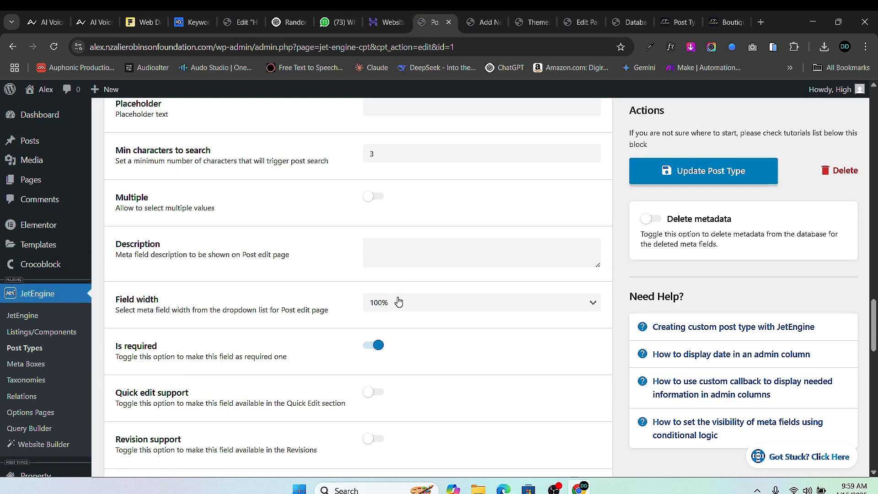
left_click(398, 302)
left_click(402, 375)
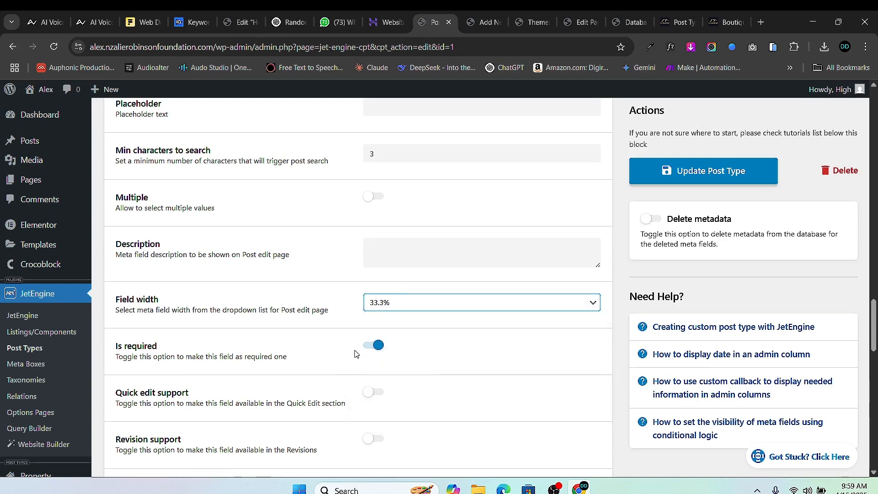
scroll(160, 249, "up", 20)
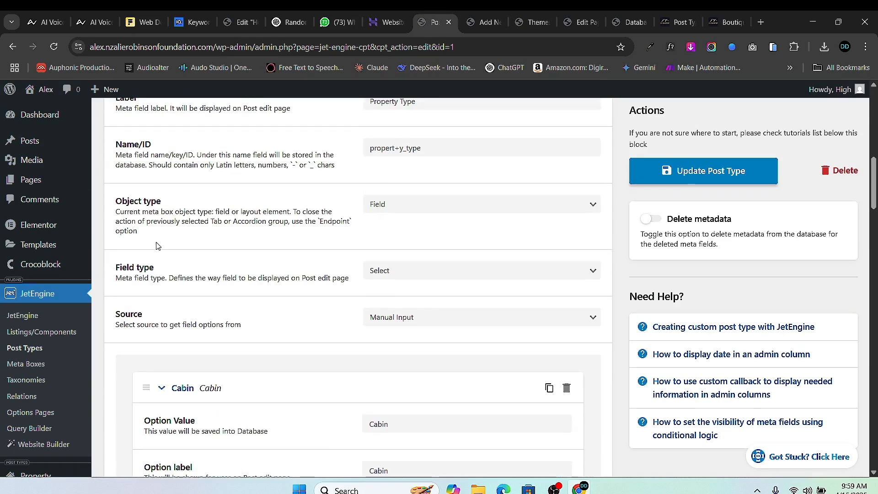
scroll(158, 246, "up", 5)
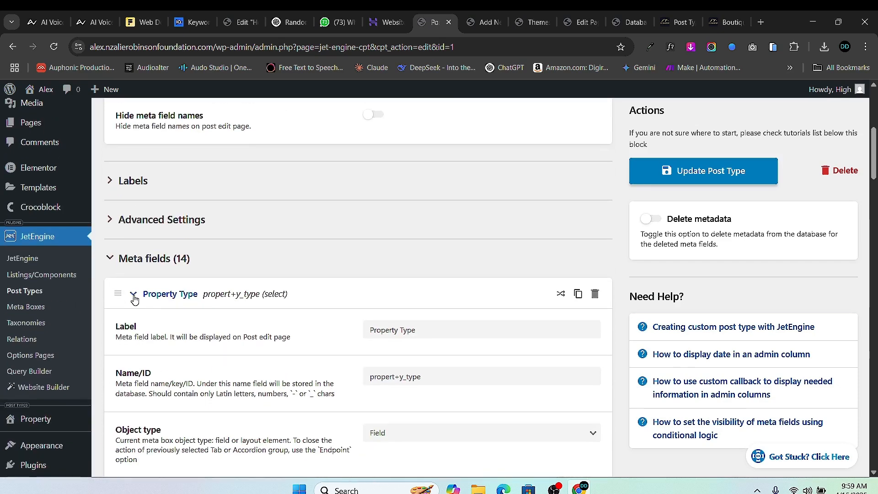
left_click(133, 297)
- Set the Number of Guests field width to 33.3%
scroll(157, 309, "down", 3)
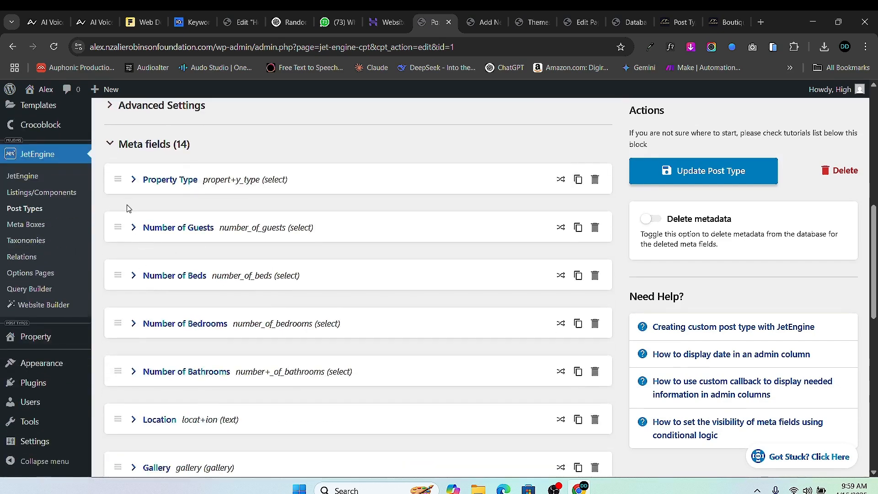
left_click(133, 227)
scroll(283, 294, "down", 15)
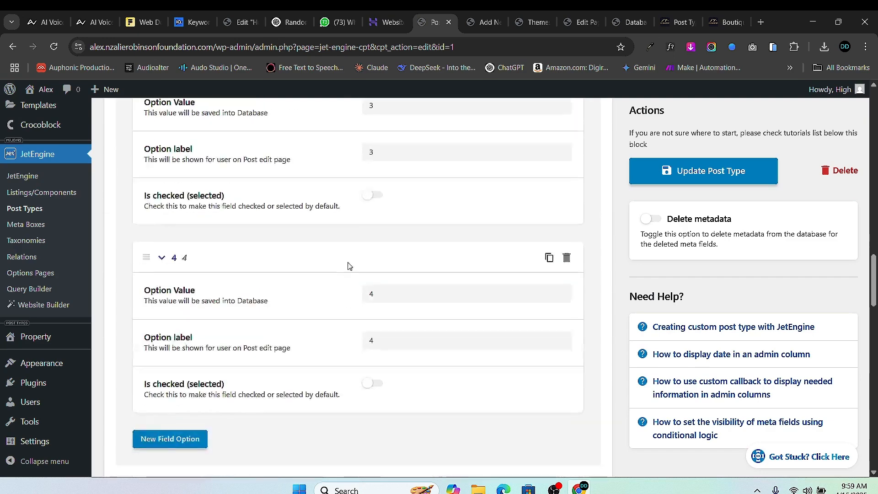
scroll(373, 293, "down", 7)
scroll(374, 294, "up", 5)
left_click(416, 293)
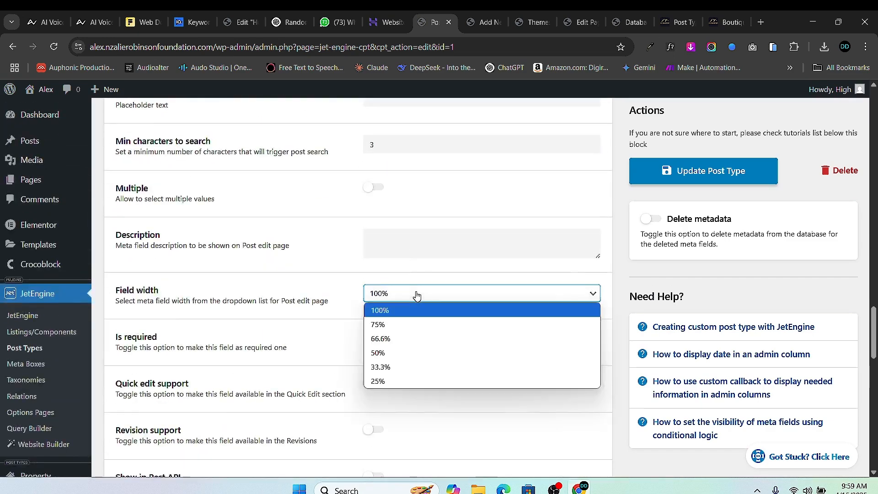
left_click(402, 365)
scroll(196, 224, "up", 10)
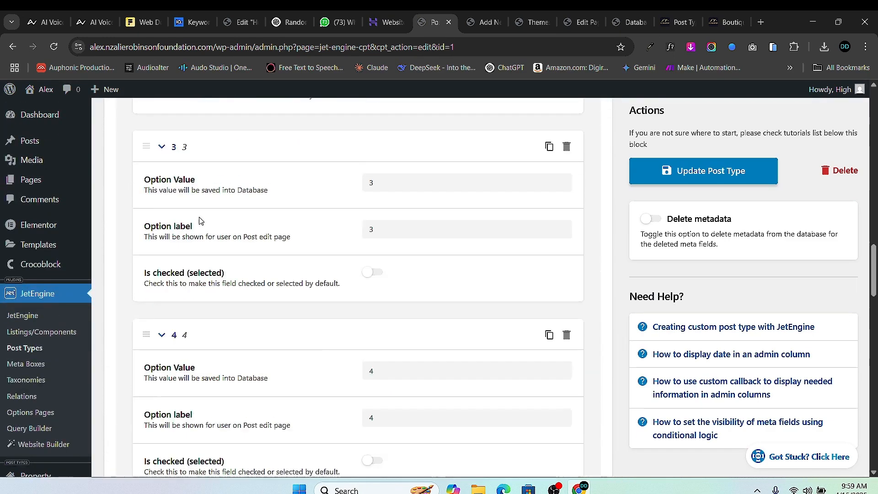
scroll(185, 238, "up", 15)
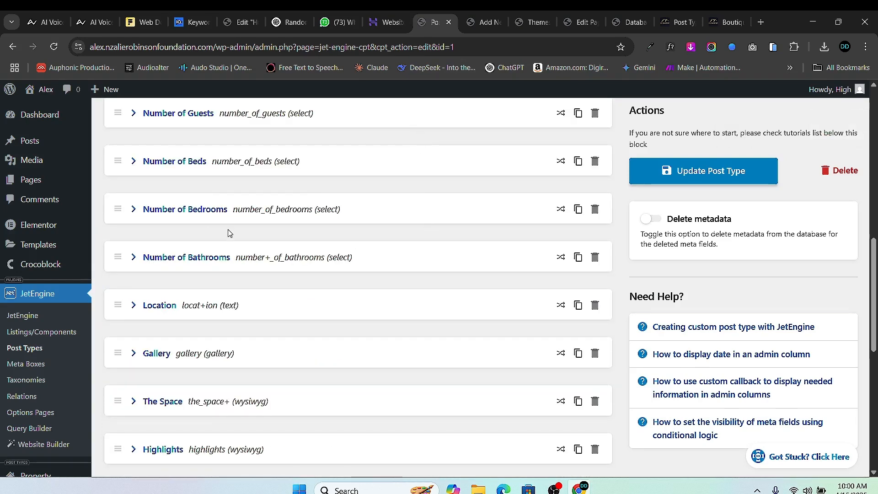
scroll(181, 215, "up", 3)
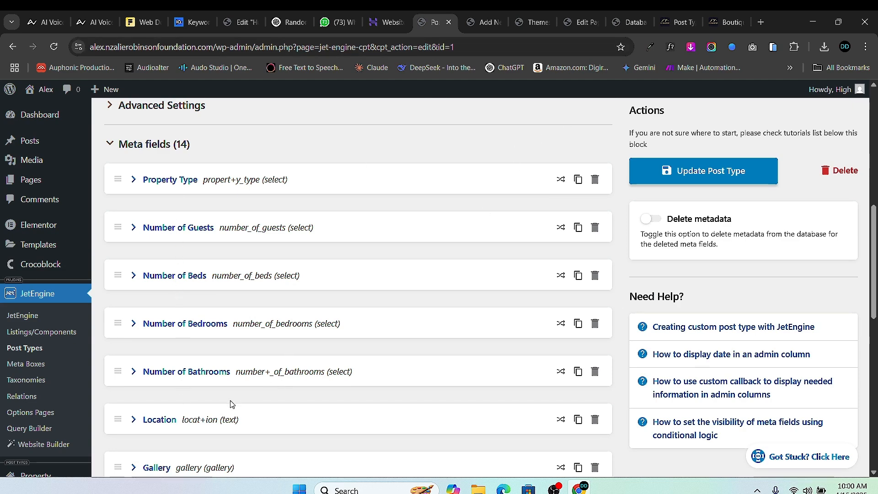
- Scroll through the Add New Property form to confirm Property Type, Guests and Beds share a row
left_click(482, 22)
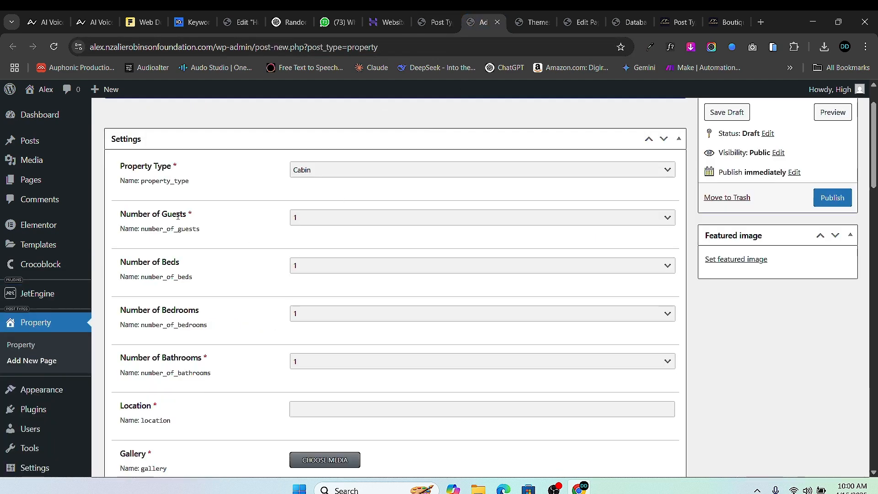
scroll(178, 215, "up", 2)
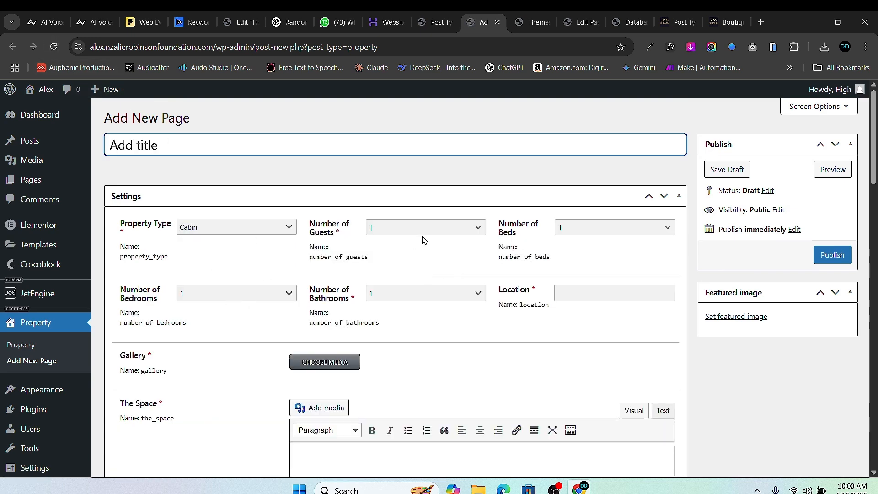
scroll(354, 278, "down", 15)
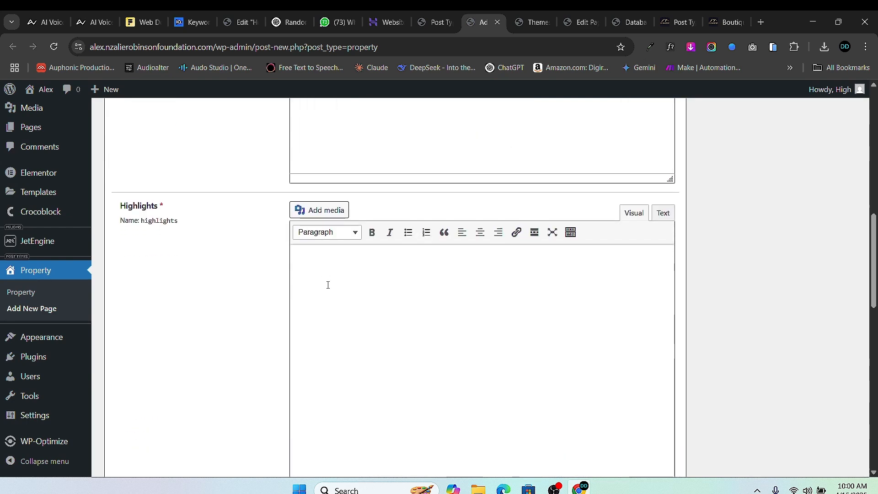
scroll(337, 274, "up", 4)
scroll(338, 278, "down", 4)
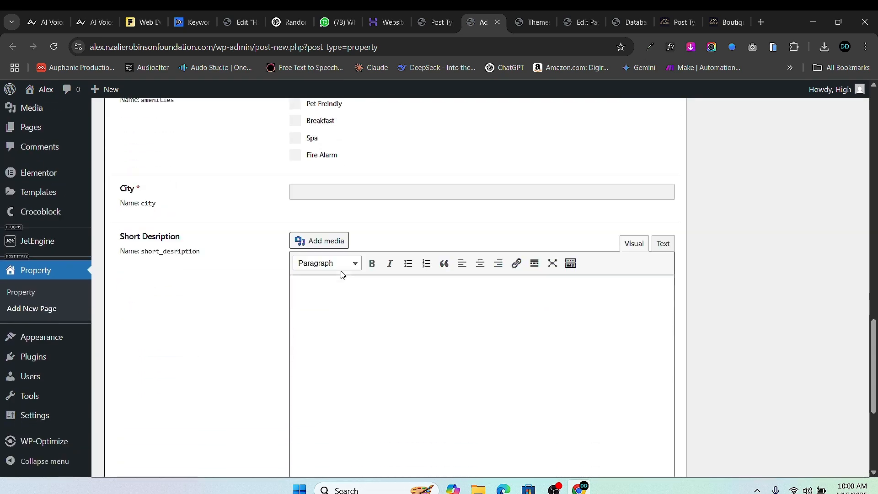
scroll(339, 277, "up", 5)
scroll(344, 269, "up", 12)
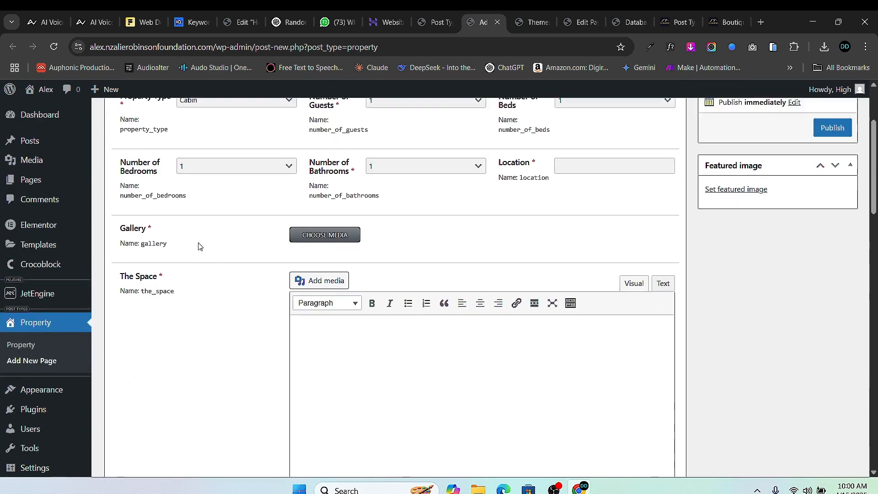
scroll(307, 251, "down", 20)
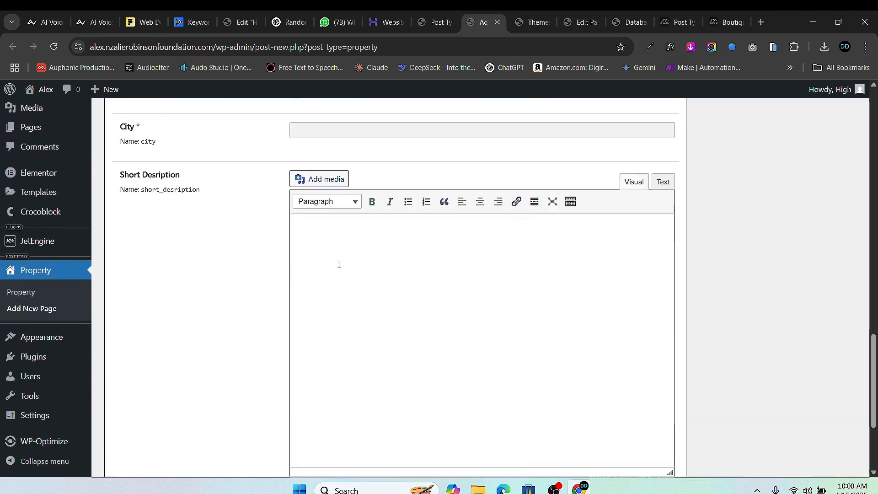
scroll(349, 256, "up", 8)
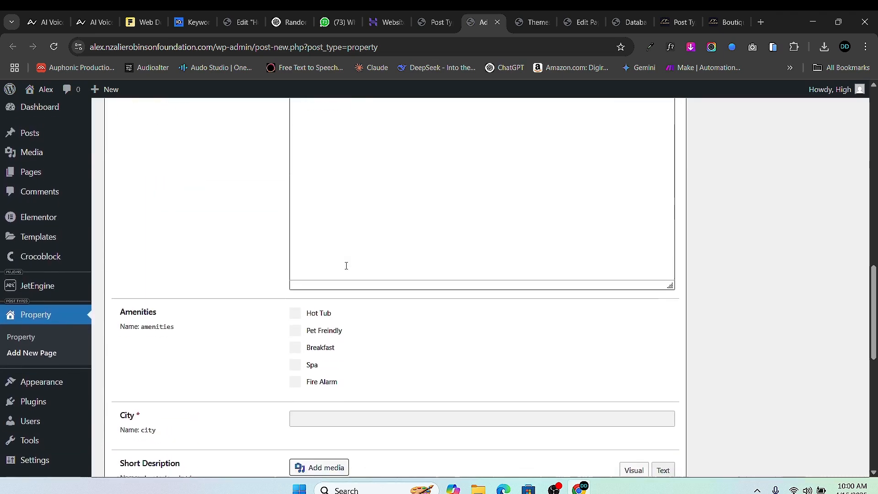
scroll(343, 266, "down", 2)
scroll(297, 272, "up", 1)
scroll(302, 320, "down", 3)
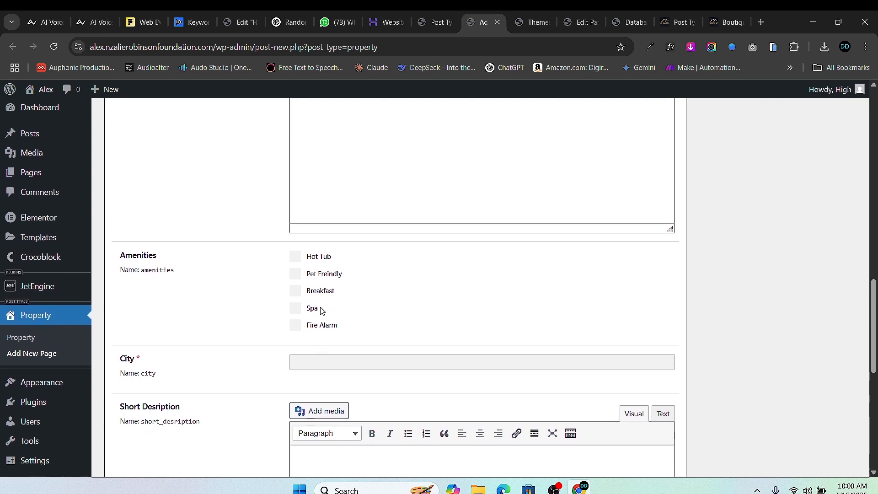
scroll(314, 234, "down", 3)
scroll(378, 219, "up", 4)
scroll(284, 347, "down", 4)
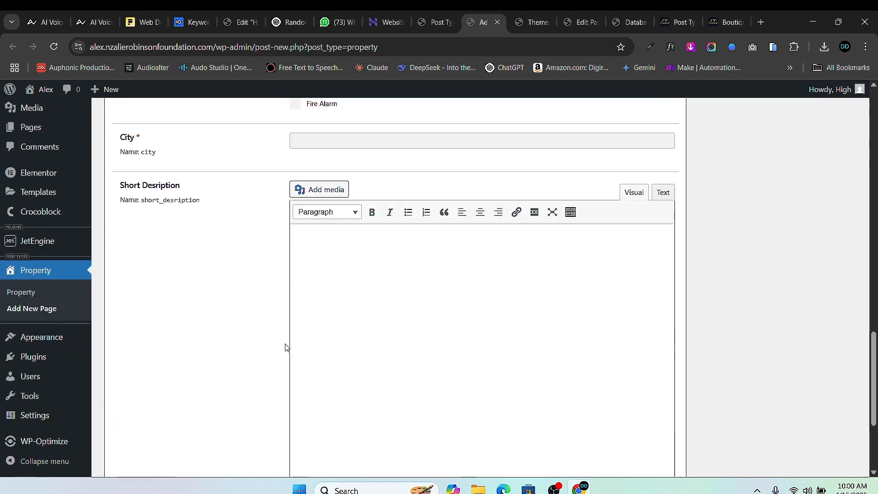
scroll(309, 344, "up", 12)
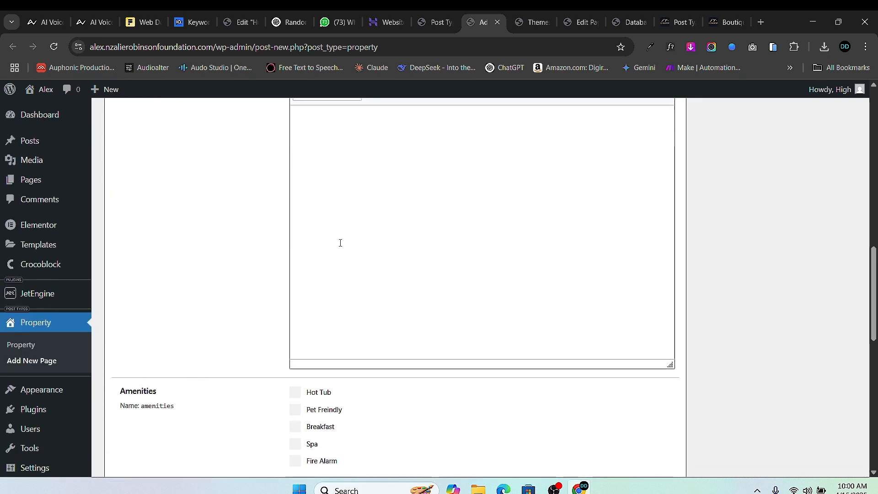
- Drag Short Description up above City and Amenities in the meta fields list
left_click(421, 24)
scroll(280, 255, "down", 5)
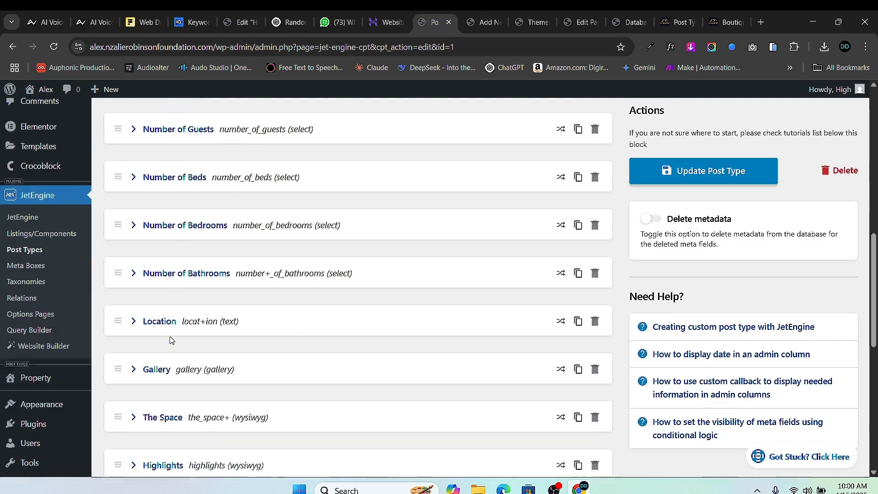
scroll(197, 346, "down", 3)
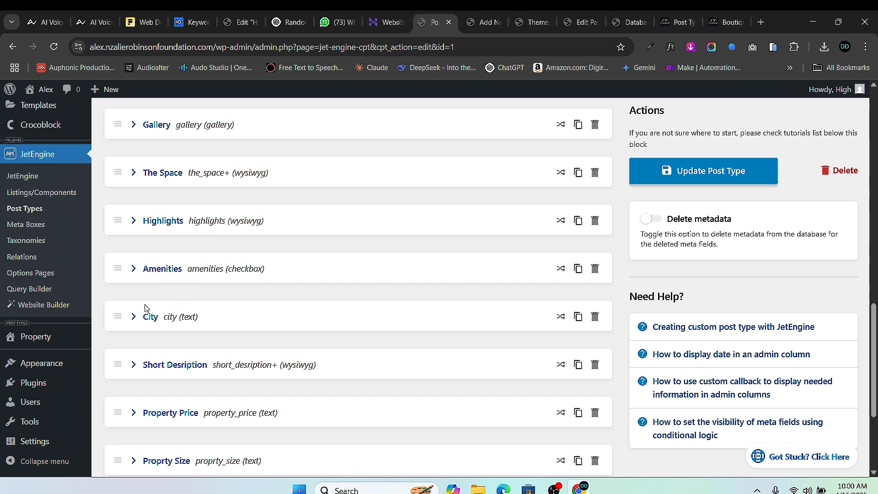
left_click_drag(115, 318, 117, 270)
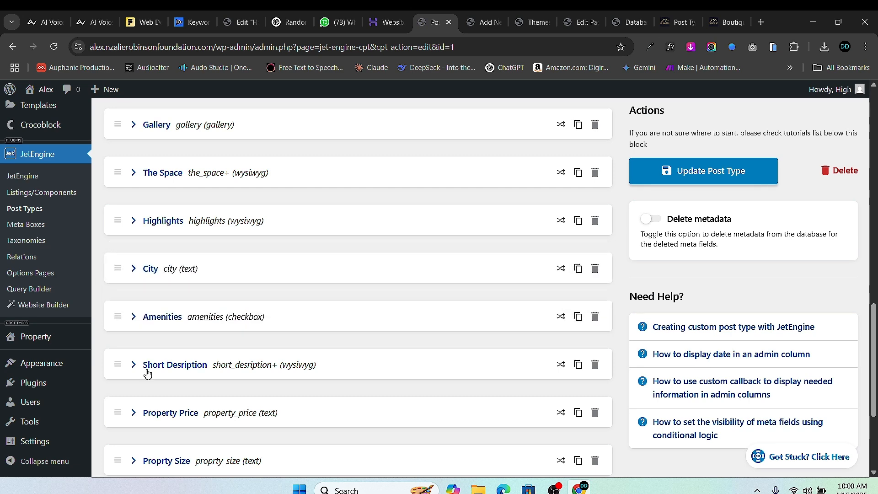
scroll(177, 321, "down", 3)
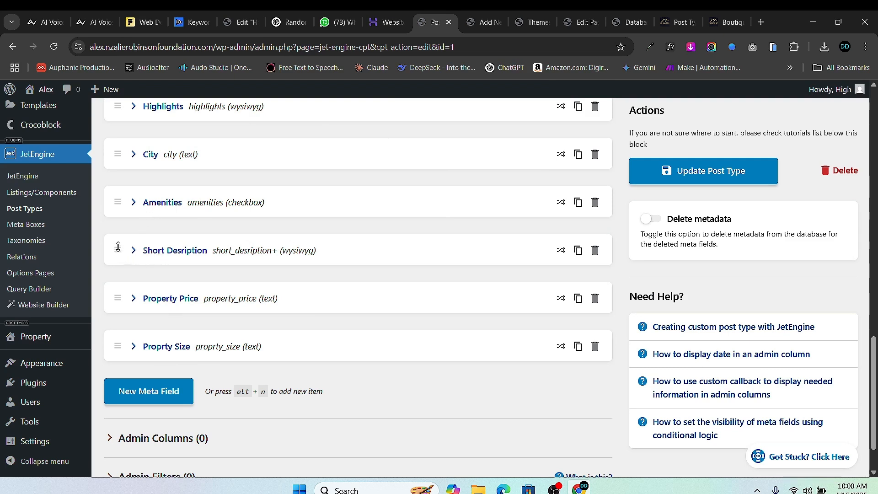
left_click_drag(118, 247, 117, 203)
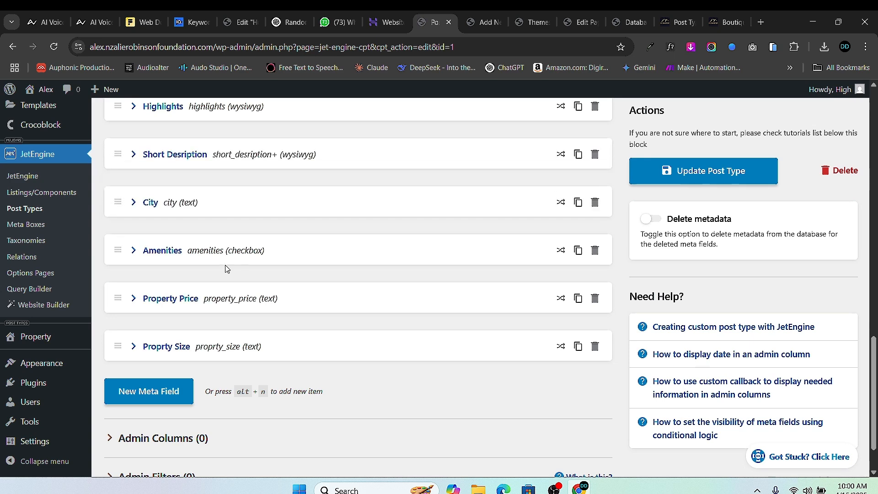
scroll(223, 262, "up", 3)
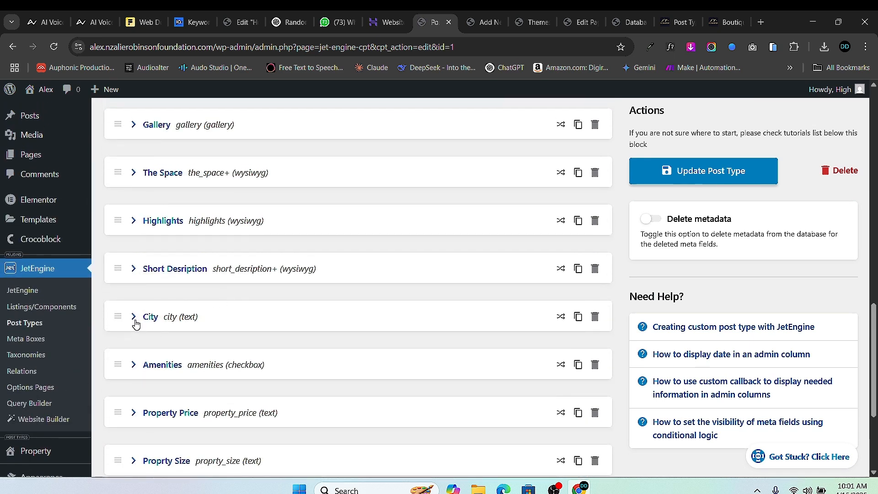
scroll(144, 317, "down", 3)
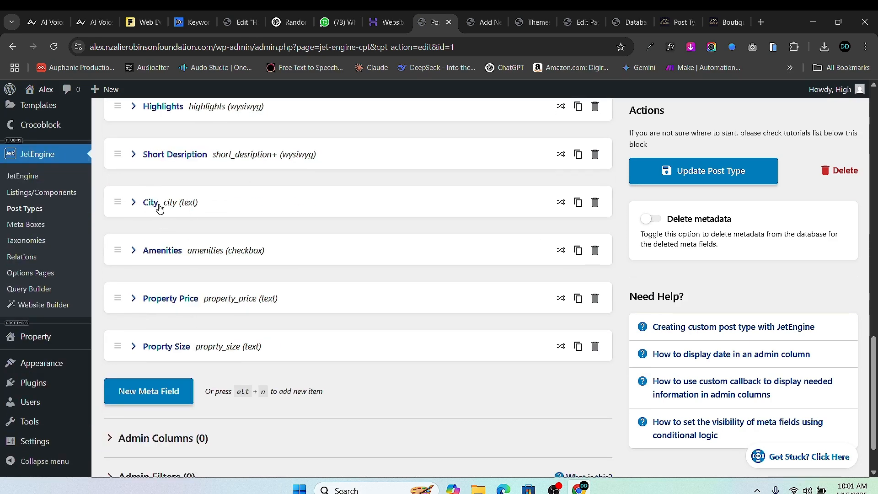
- Set the City field width to 25%
left_click(135, 206)
scroll(413, 325, "down", 15)
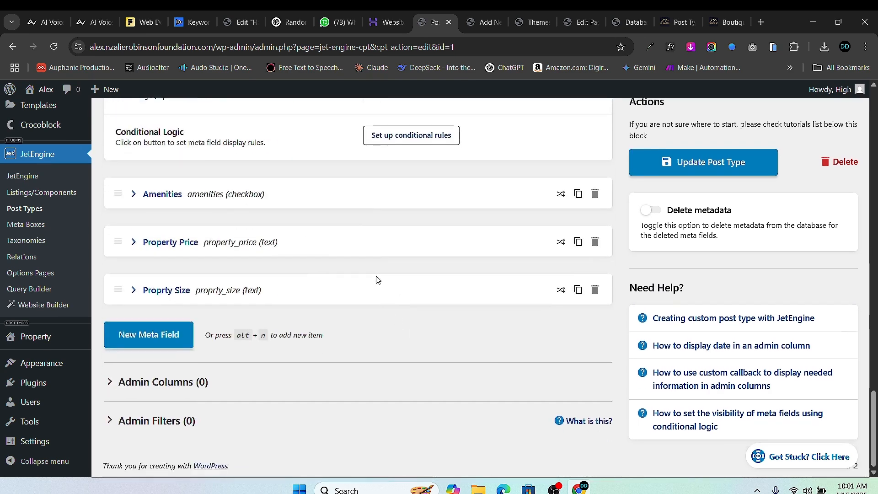
scroll(378, 279, "up", 8)
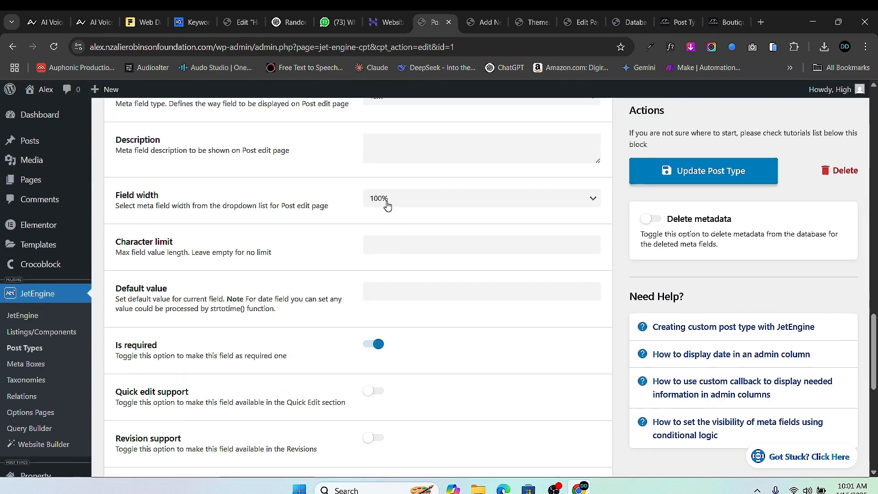
left_click(386, 200)
left_click(393, 283)
scroll(146, 289, "up", 7)
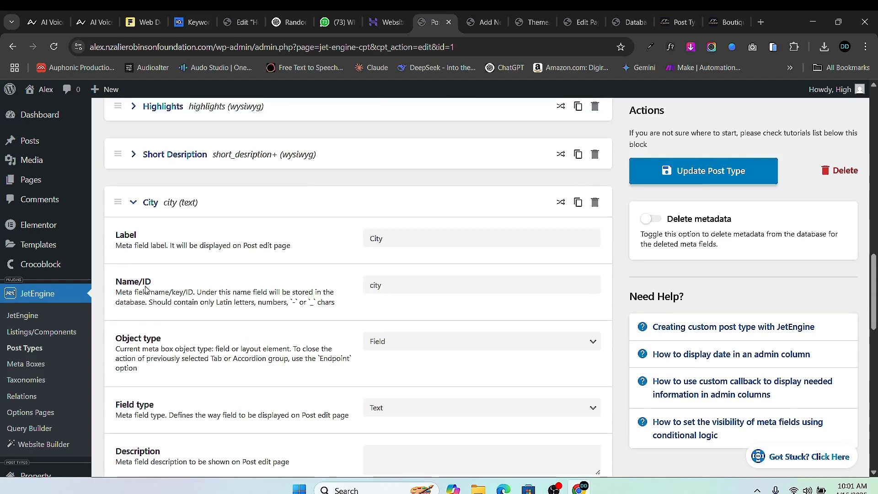
scroll(146, 289, "up", 2)
left_click(133, 290)
scroll(130, 293, "down", 3)
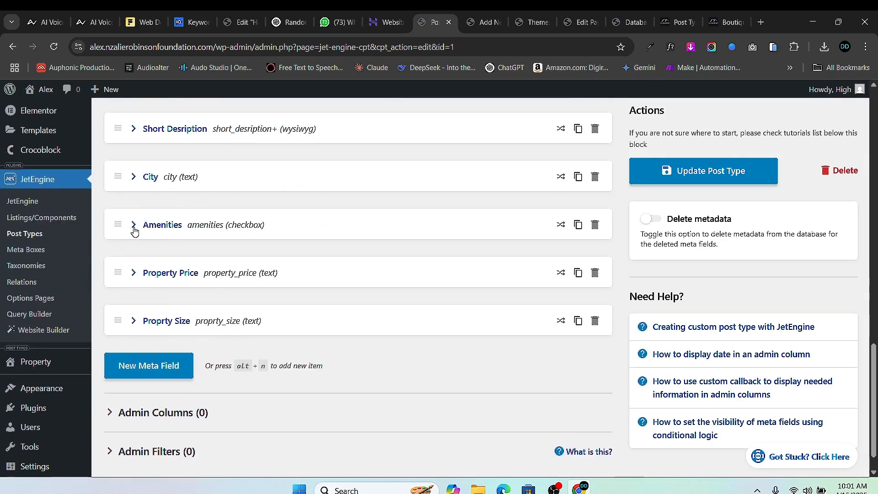
- Set the Amenities field width to 25%, then go to the Add New property tab
left_click(134, 225)
scroll(407, 280, "down", 10)
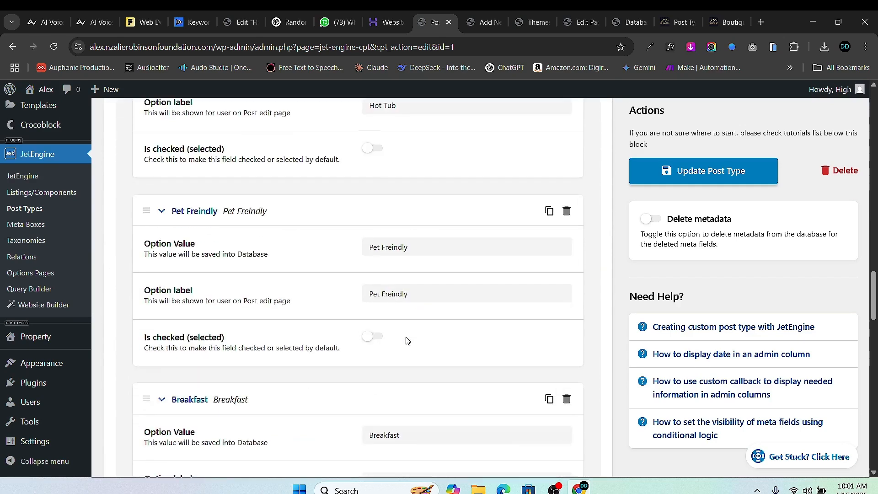
scroll(407, 341, "down", 12)
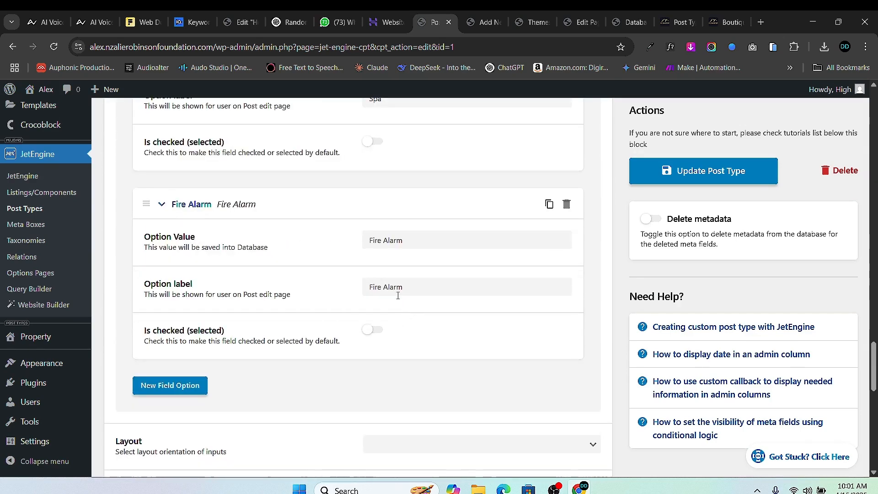
scroll(398, 299, "down", 13)
scroll(403, 297, "up", 4)
left_click(407, 204)
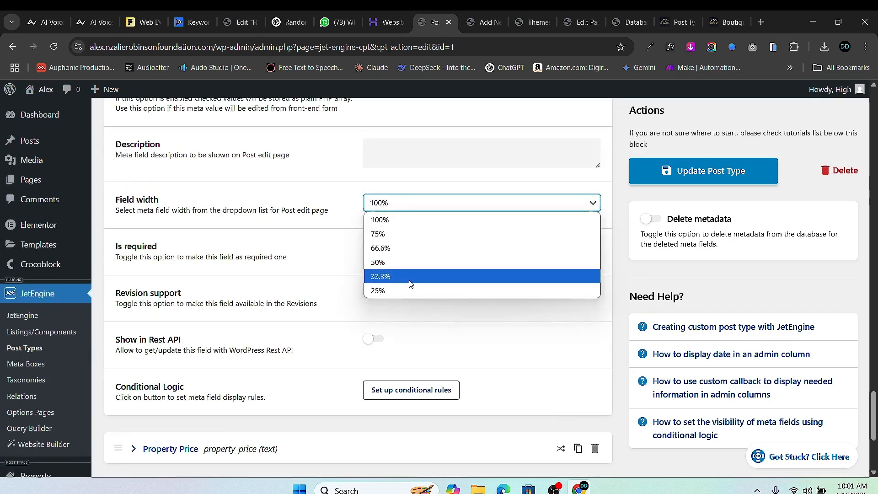
left_click(410, 290)
scroll(280, 280, "up", 15)
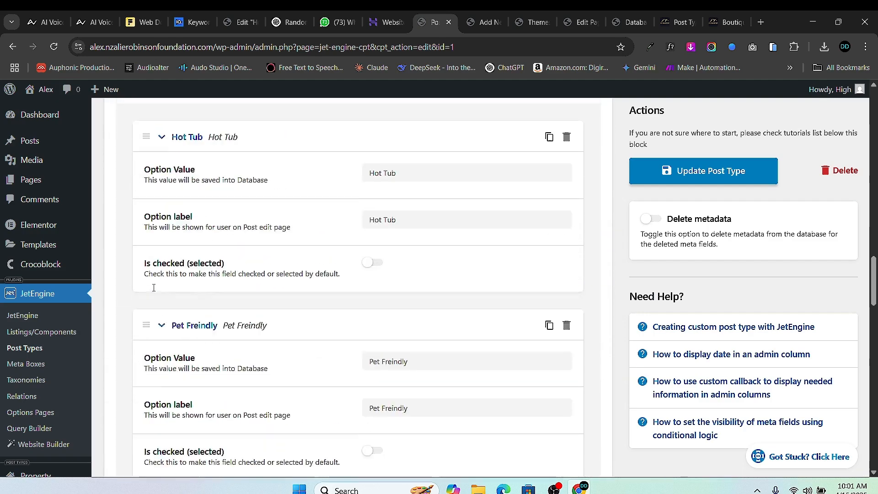
scroll(153, 287, "up", 12)
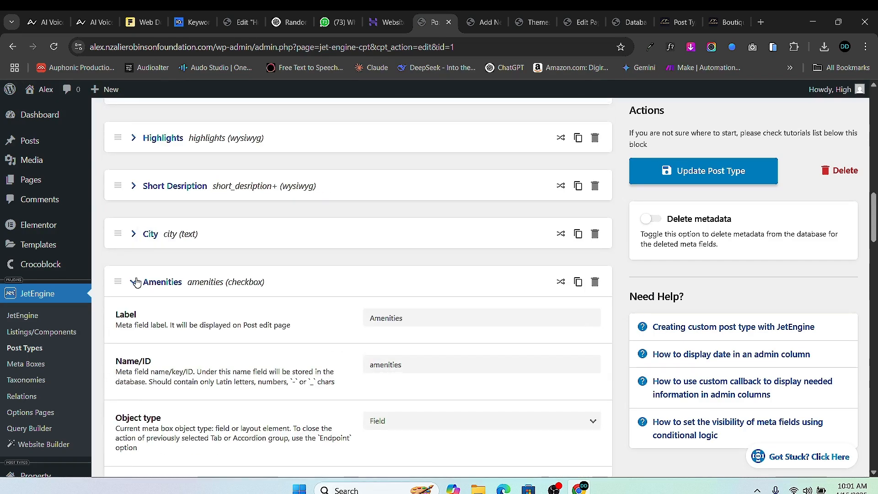
left_click(133, 281)
scroll(202, 337, "down", 1)
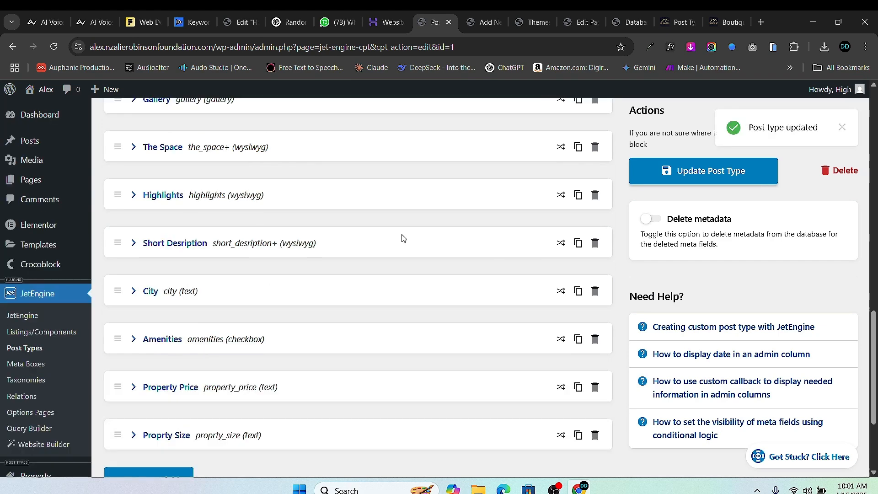
left_click(485, 21)
left_click(57, 51)
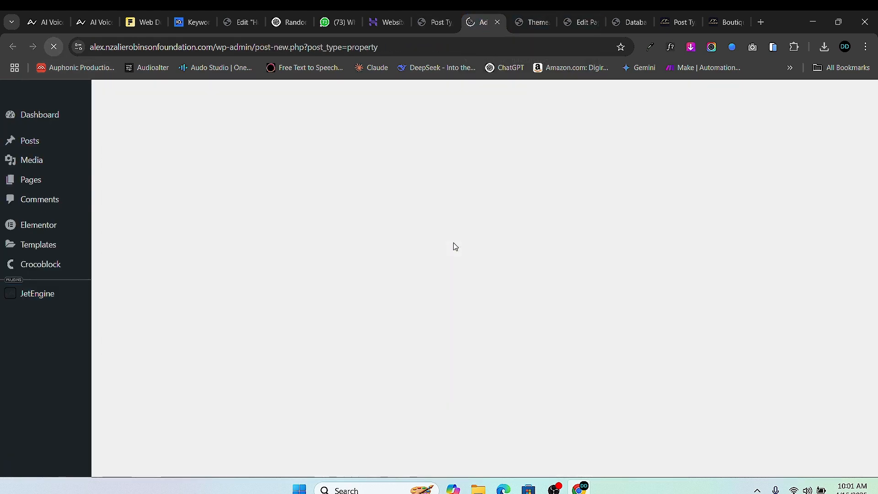
scroll(466, 249, "down", 10)
scroll(473, 241, "down", 5)
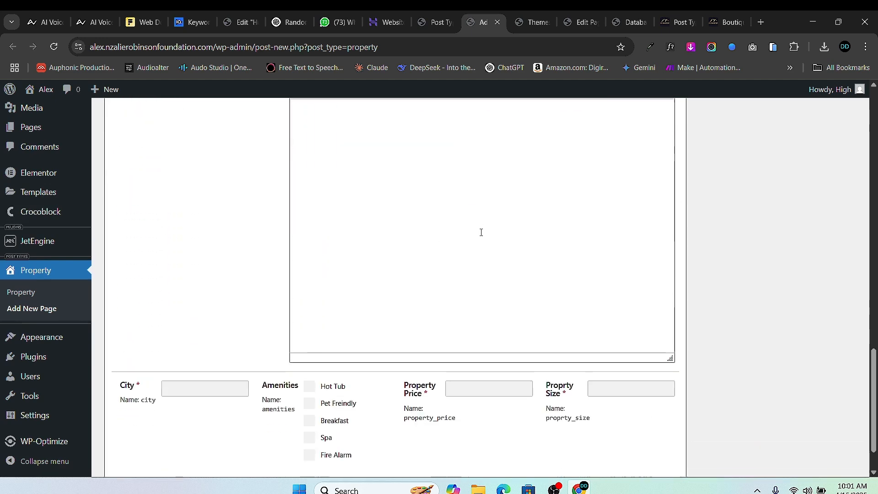
left_click(234, 332)
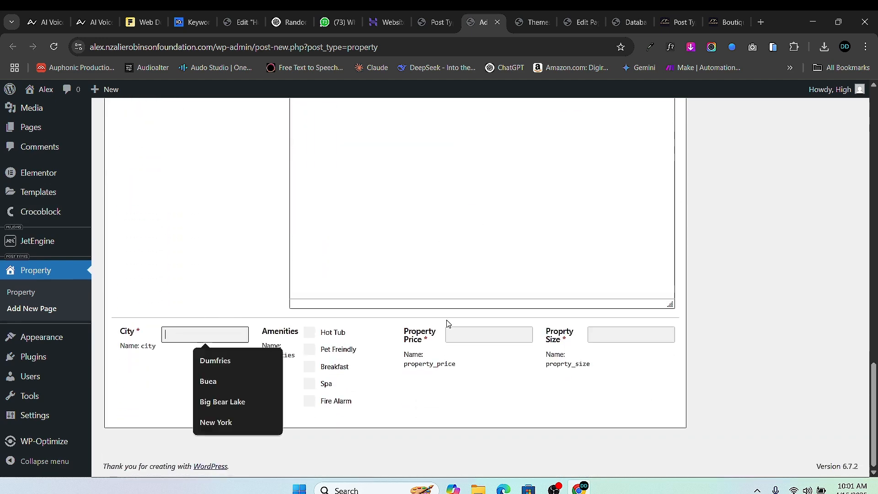
left_click(505, 333)
key("Tab")
scroll(333, 350, "up", 10)
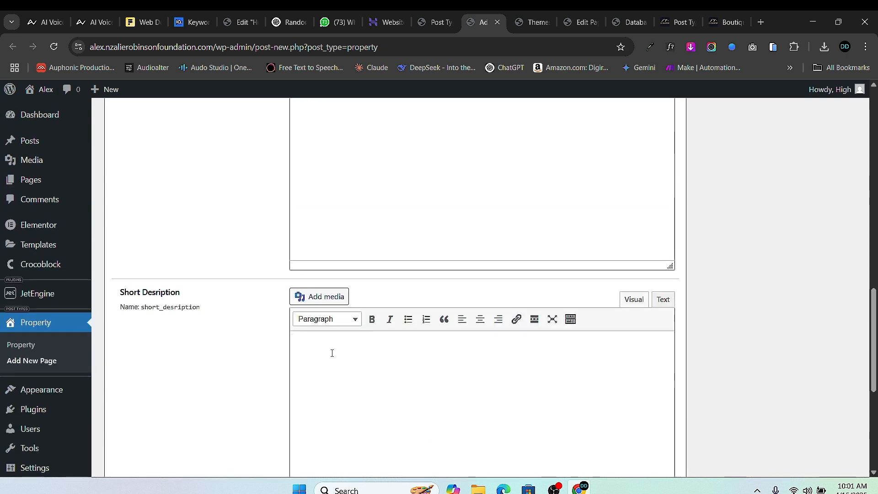
scroll(333, 347, "up", 5)
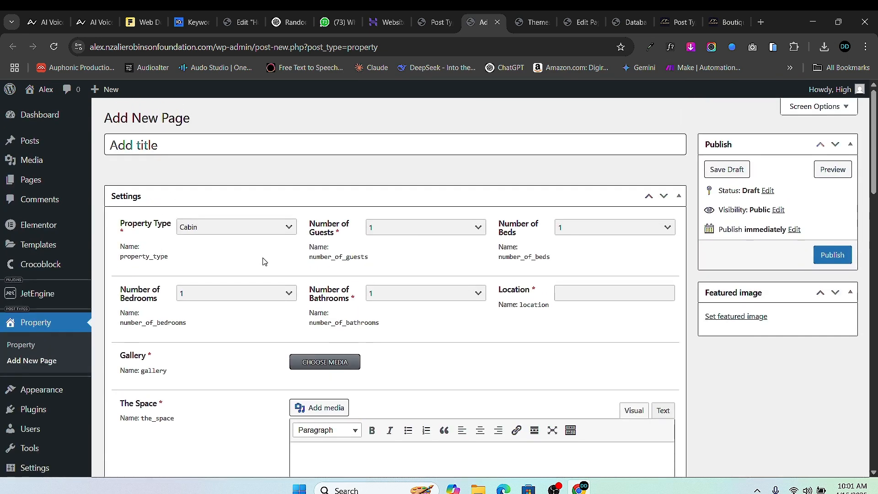
scroll(407, 231, "down", 6)
scroll(407, 233, "up", 3)
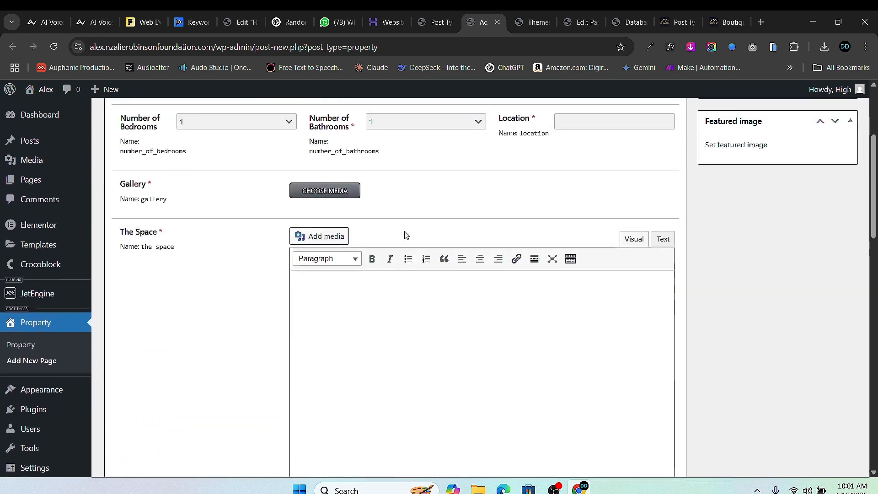
scroll(405, 242, "down", 7)
scroll(405, 256, "down", 10)
scroll(402, 247, "up", 12)
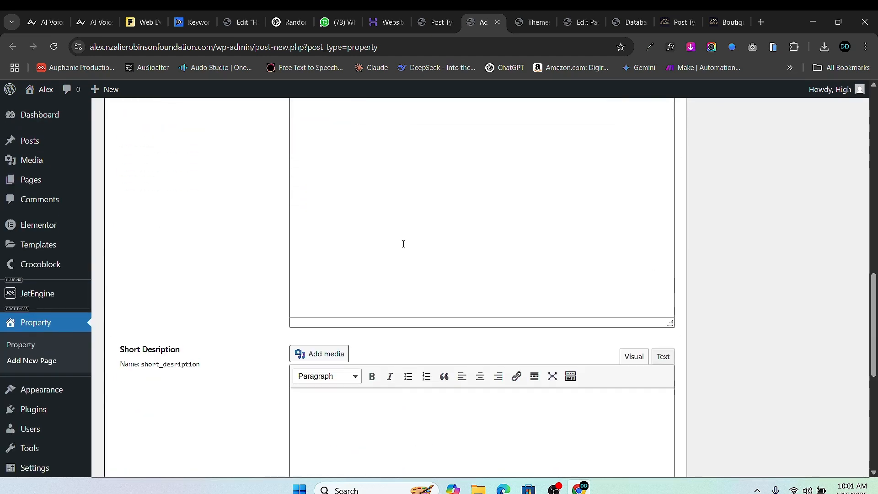
scroll(404, 244, "up", 5)
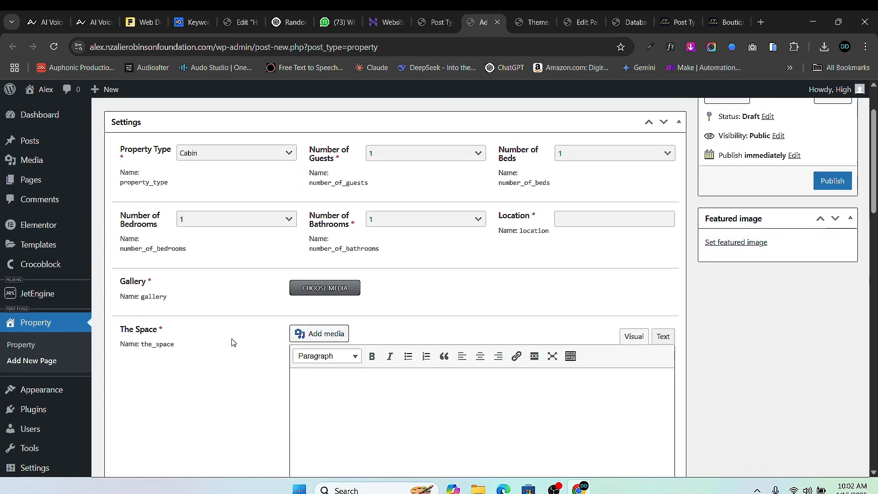
scroll(336, 227, "down", 2)
scroll(390, 292, "down", 11)
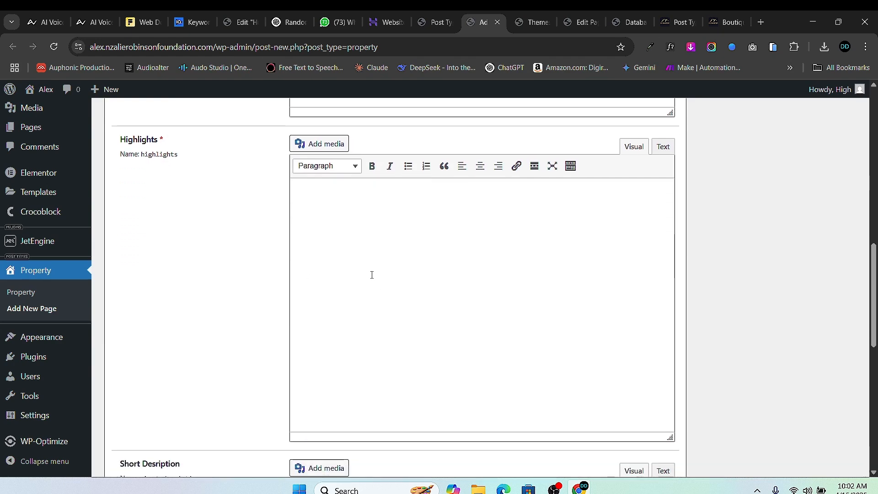
scroll(375, 248, "up", 13)
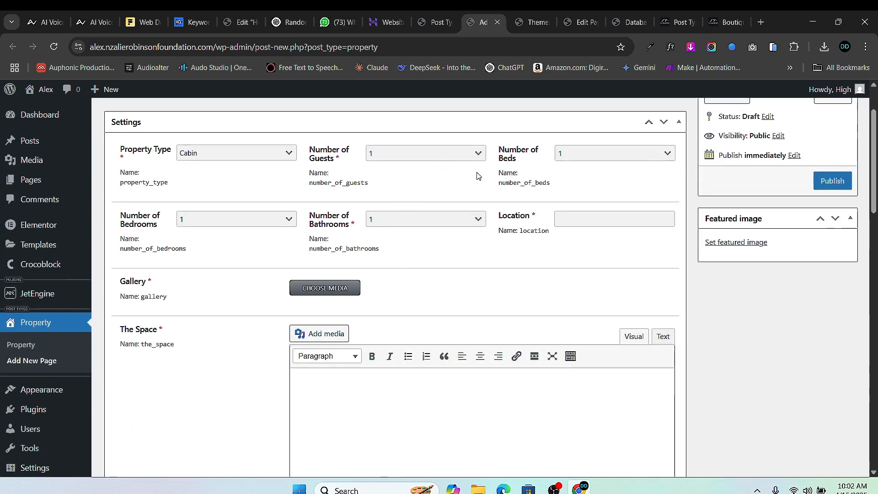
scroll(418, 237, "up", 1)
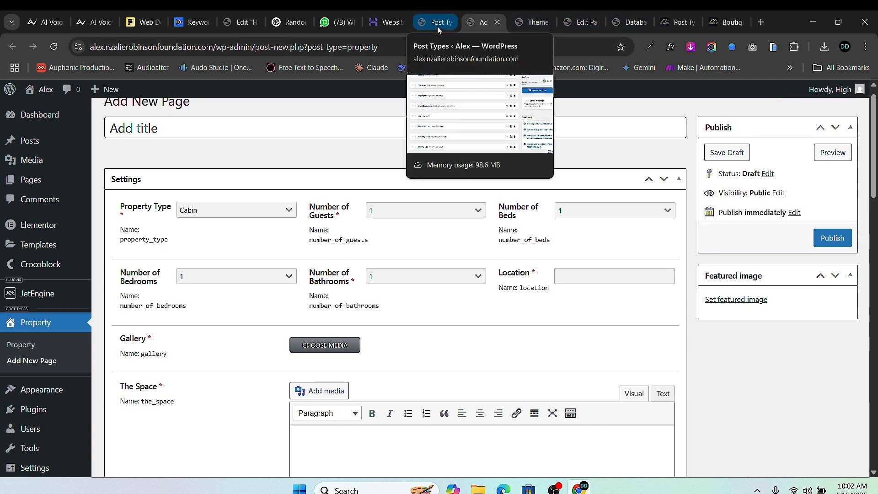
scroll(56, 310, "down", 2)
scroll(55, 442, "down", 3)
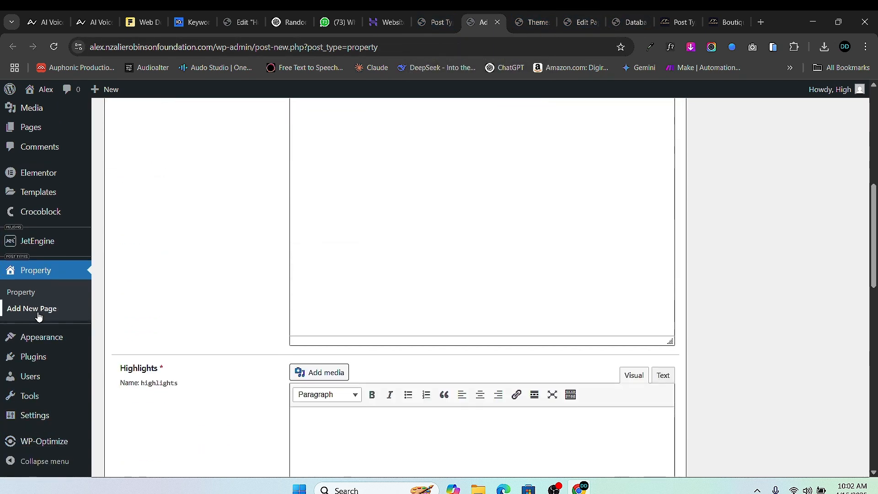
- Move the draft properties in the Property list to the Trash
left_click(26, 294)
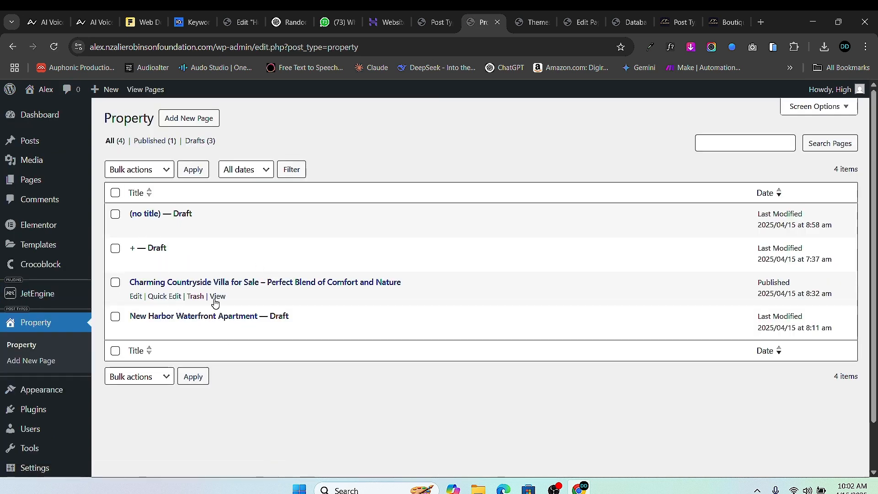
left_click(115, 217)
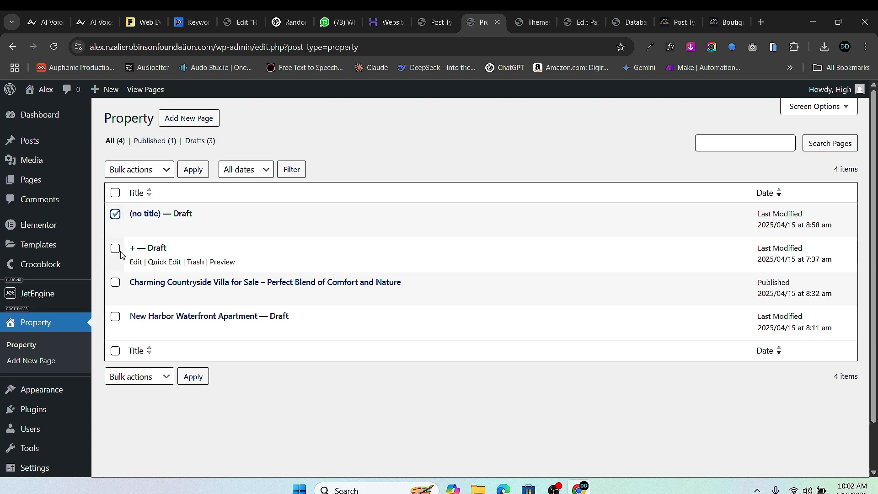
left_click(115, 248)
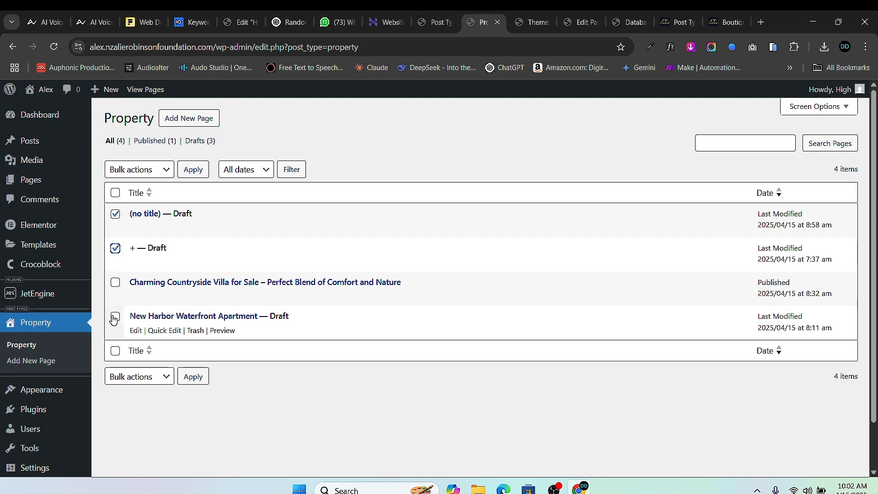
left_click(158, 386)
left_click(160, 427)
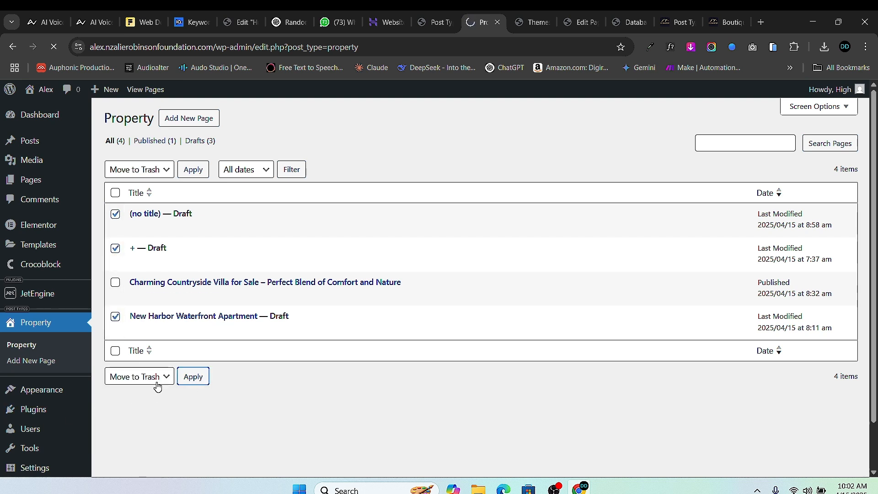
- Permanently delete the three trashed draft properties
left_click(196, 175)
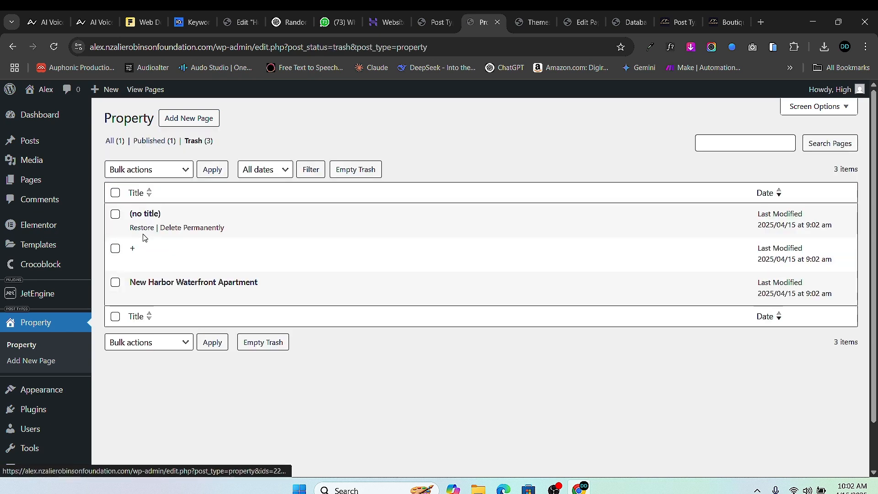
left_click(115, 193)
left_click(149, 169)
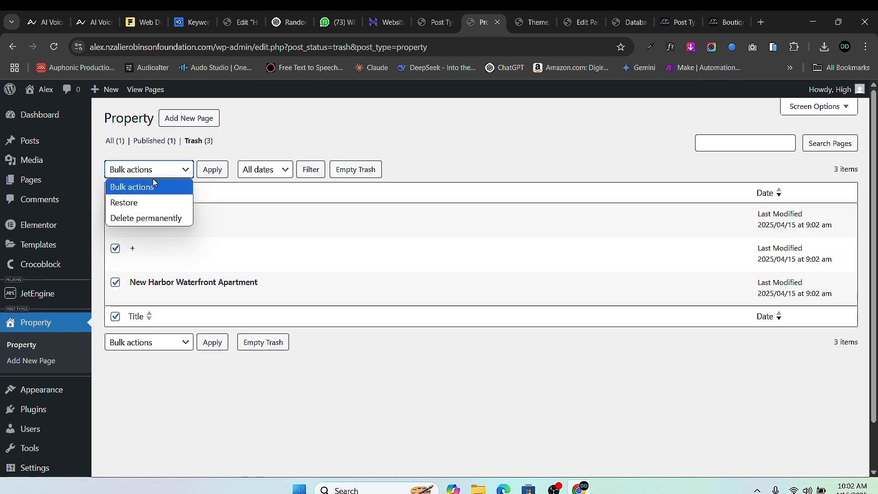
left_click(164, 215)
left_click(212, 169)
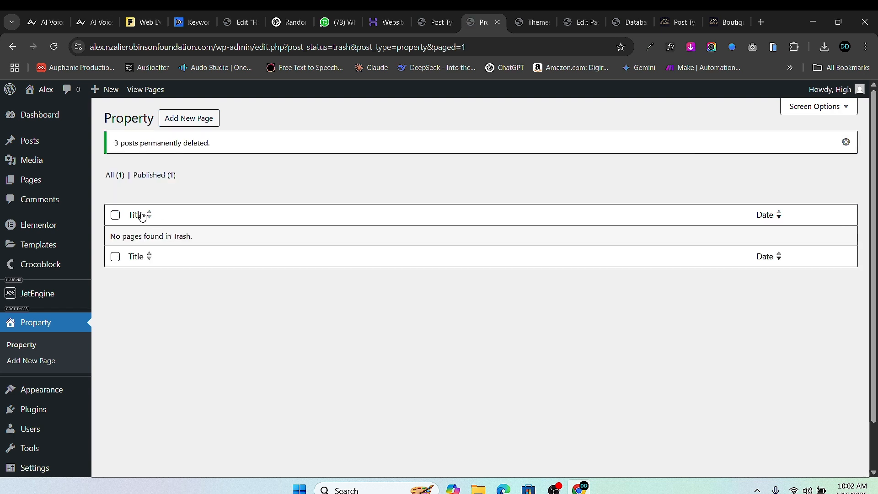
- Open the published villa's live page in a new tab
left_click(123, 176)
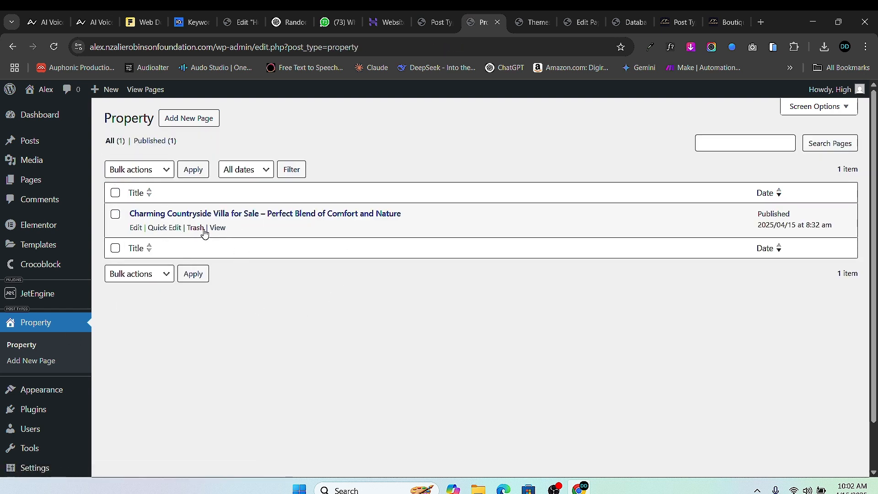
right_click(222, 228)
left_click(329, 243)
left_click(494, 24)
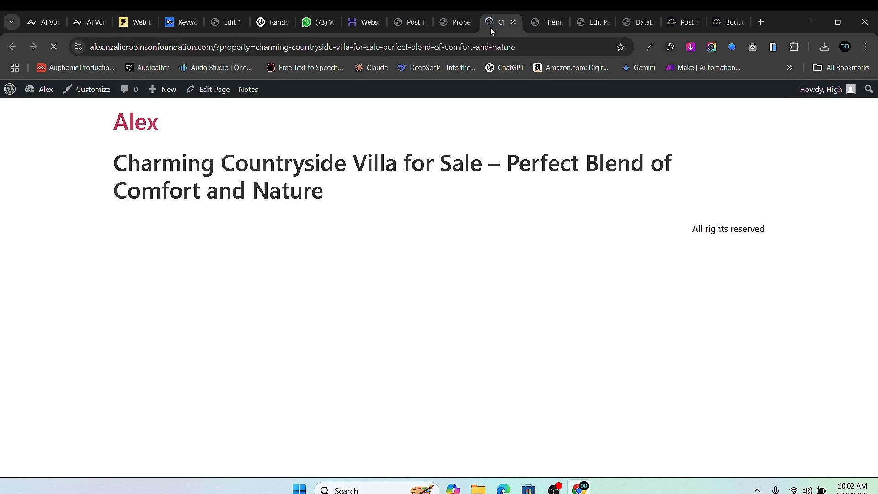
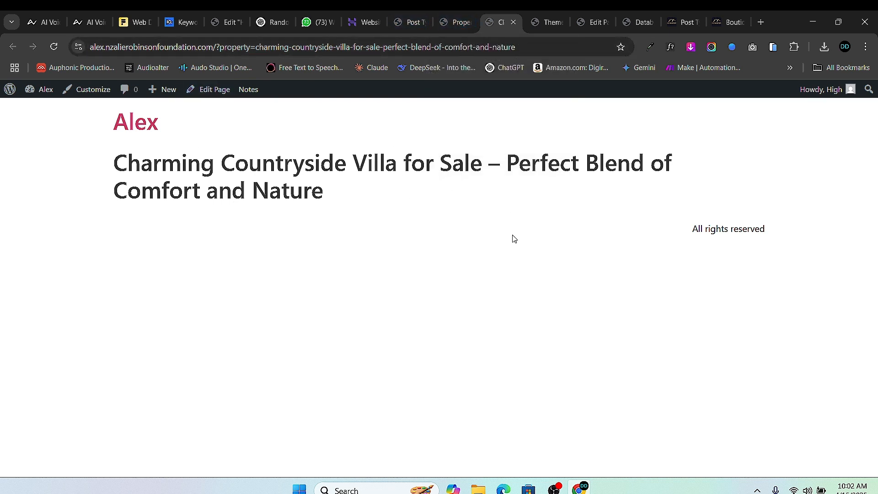
- Deactivate the WP-Optimize plugin in the Installed Plugins list
left_click(456, 22)
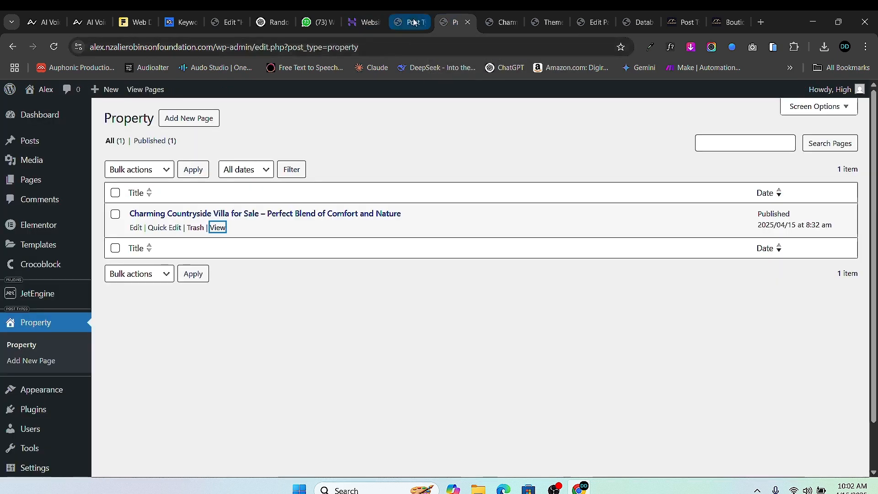
left_click(408, 22)
left_click(443, 23)
left_click(542, 25)
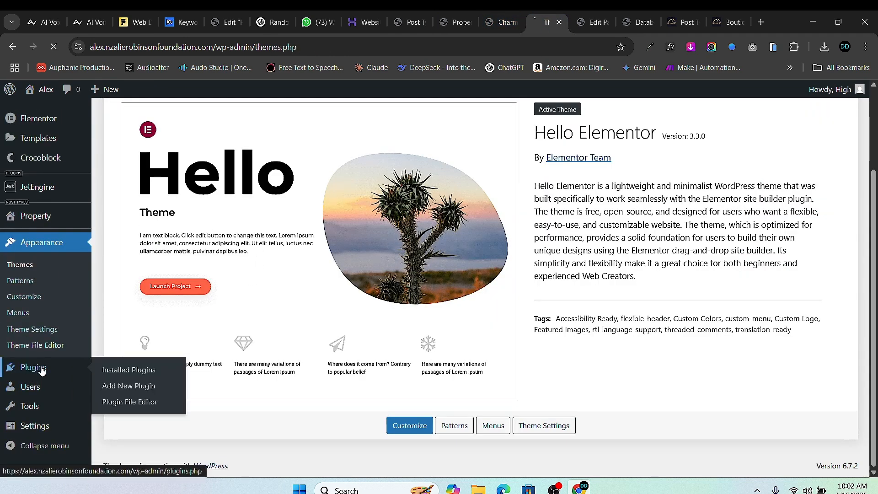
left_click(33, 367)
scroll(274, 381, "down", 2)
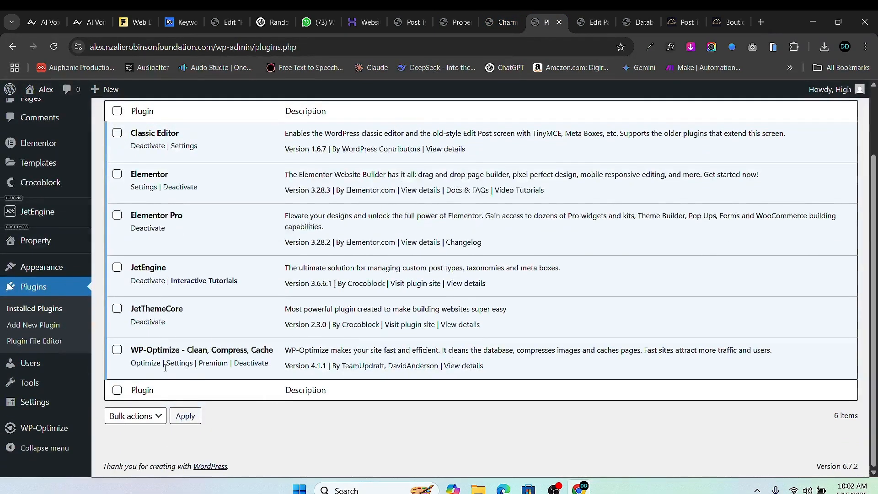
left_click(251, 364)
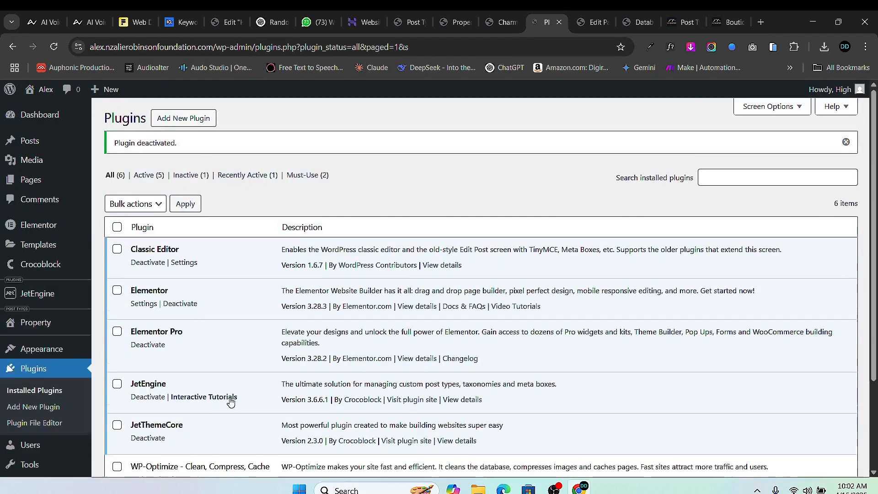
- Delete WP-Optimize and its data, confirming the prompt
scroll(293, 371, "down", 3)
left_click(179, 364)
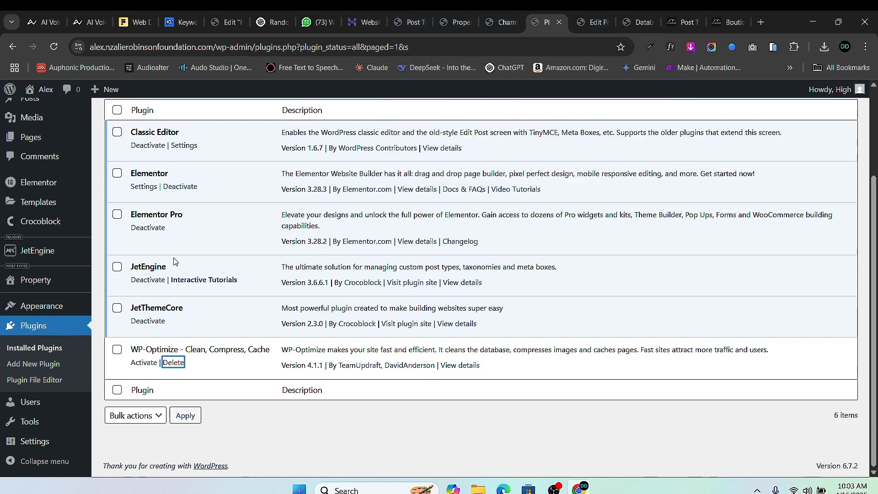
left_click(173, 363)
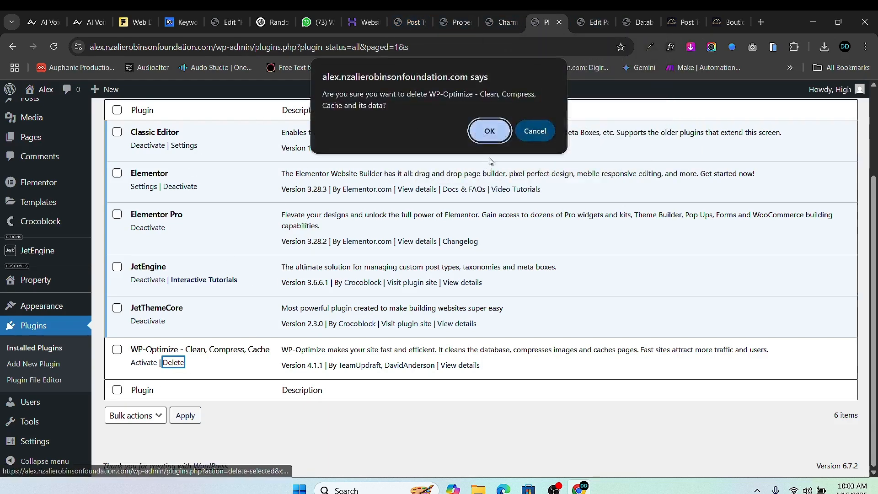
key("Return")
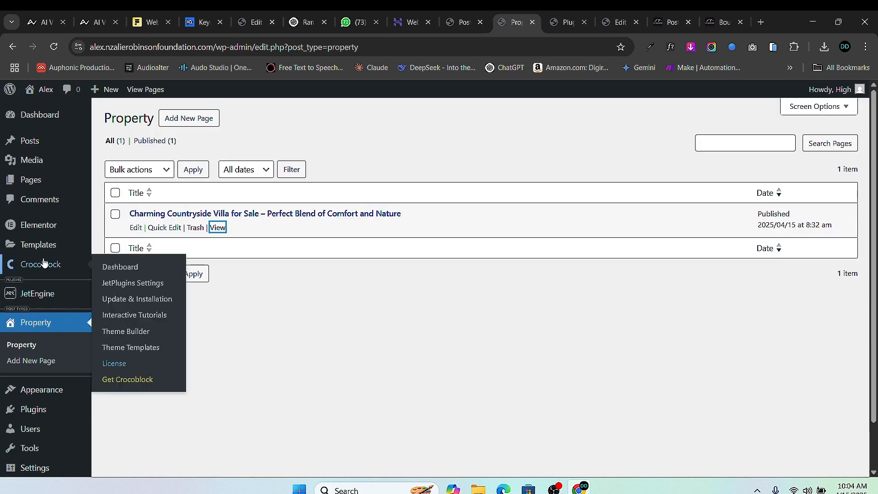
- View Theme Builder's Single Post templates, start a new one, then go to Saved Templates
mouse_move(49, 253)
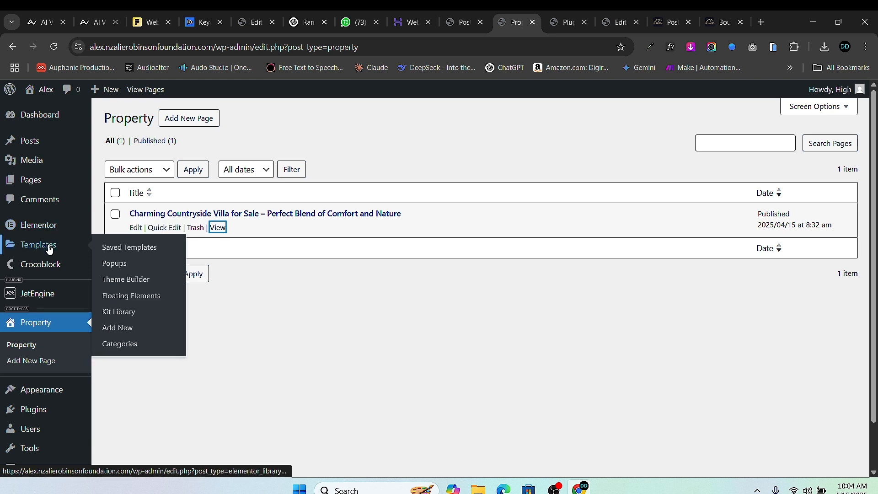
left_click(126, 282)
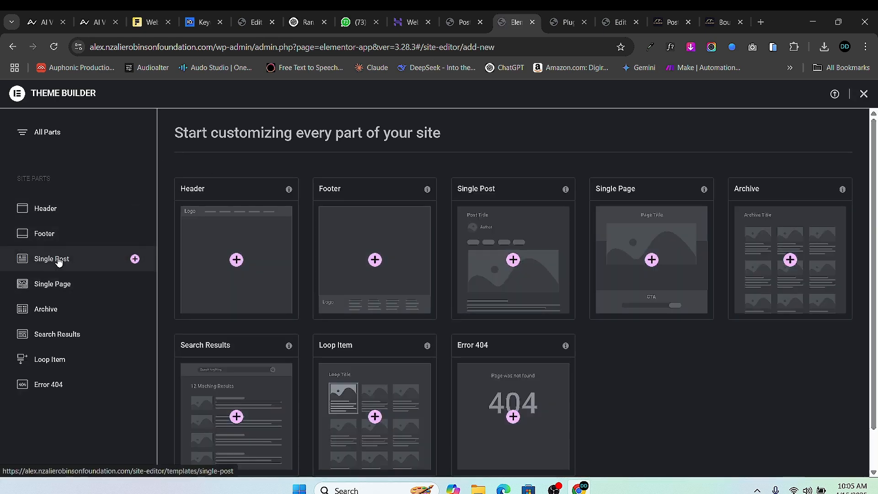
left_click(58, 261)
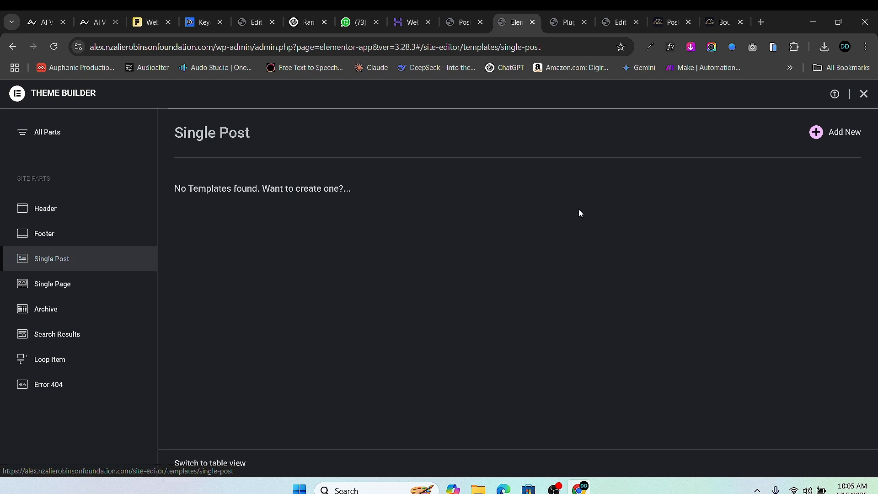
left_click(817, 132)
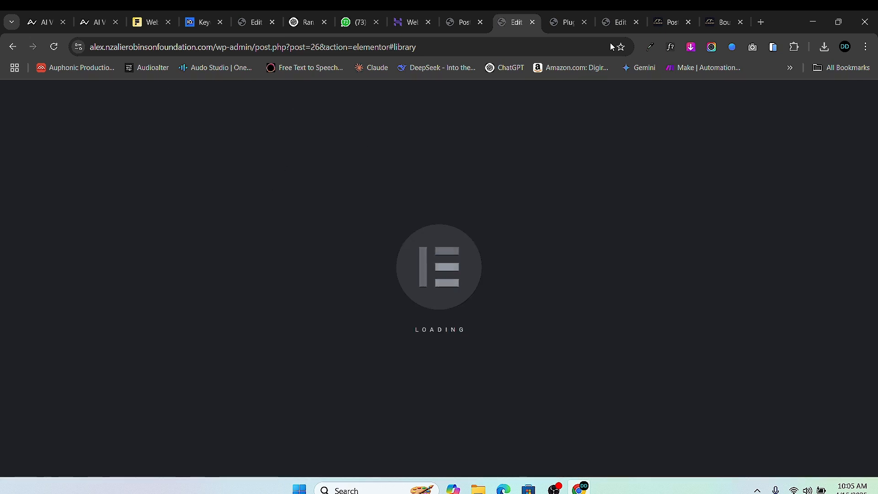
left_click(460, 22)
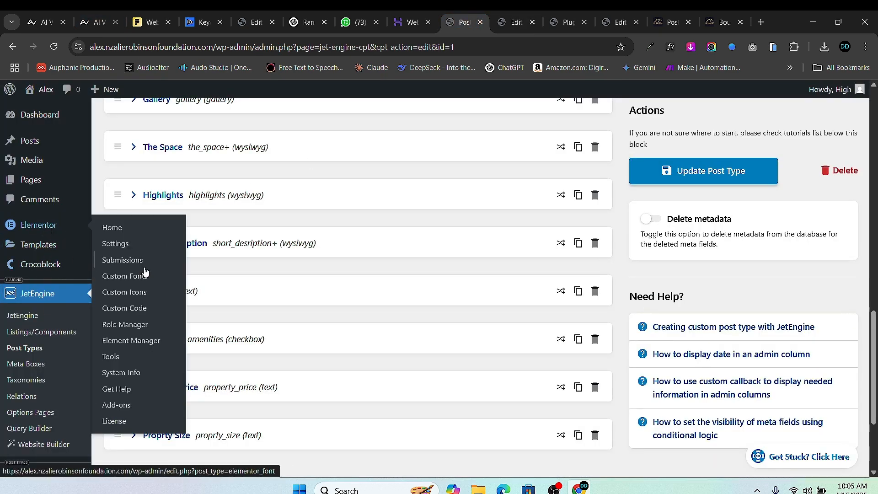
mouse_move(66, 260)
mouse_move(51, 245)
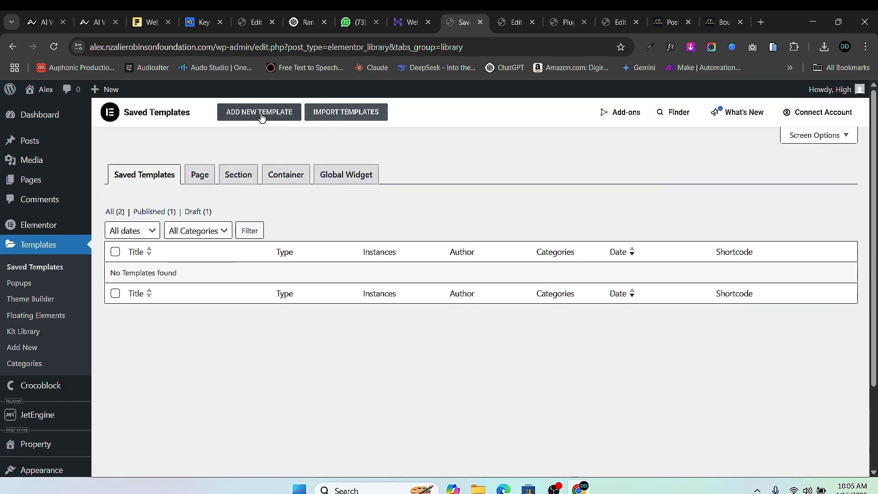
- Add a Single Post type template named 'House Single Post' and close the old editor tab
left_click(246, 115)
left_click(520, 273)
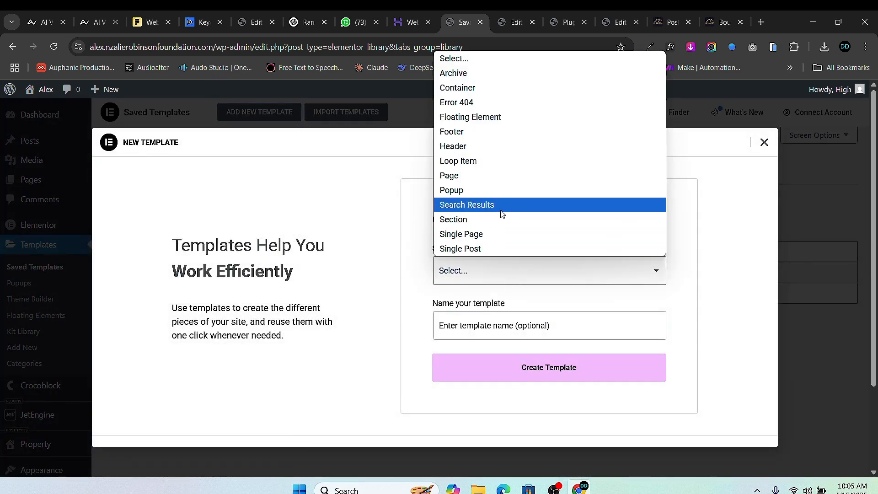
left_click(504, 234)
left_click(511, 272)
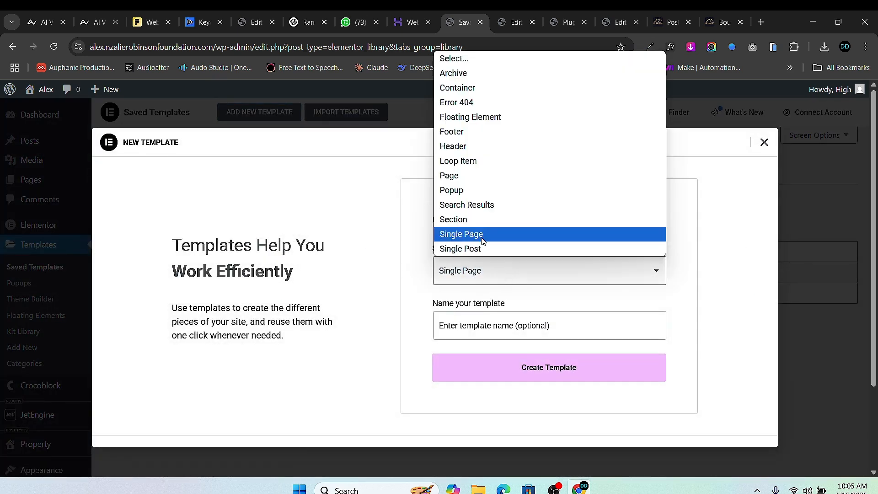
left_click(484, 247)
left_click(490, 327)
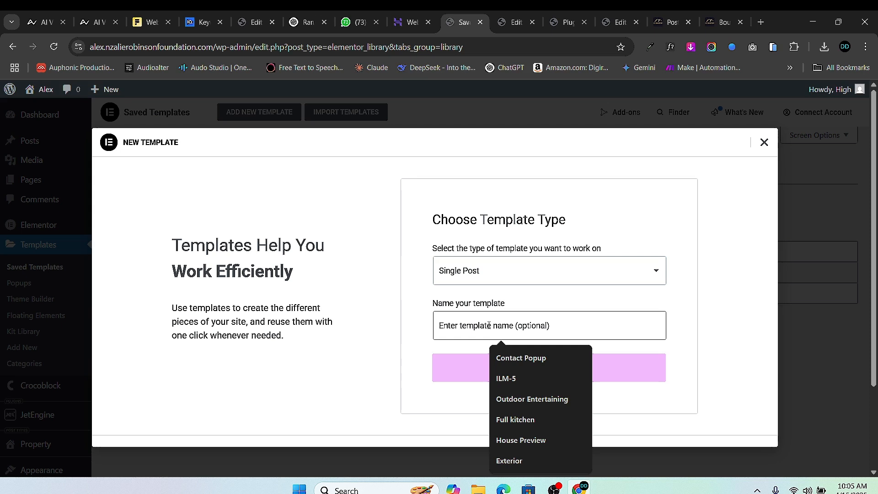
type("Ho")
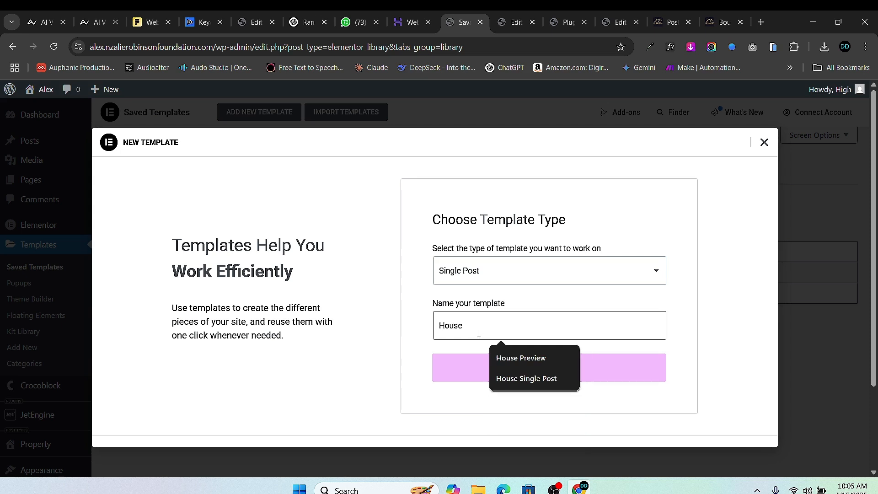
type("use")
left_click(534, 379)
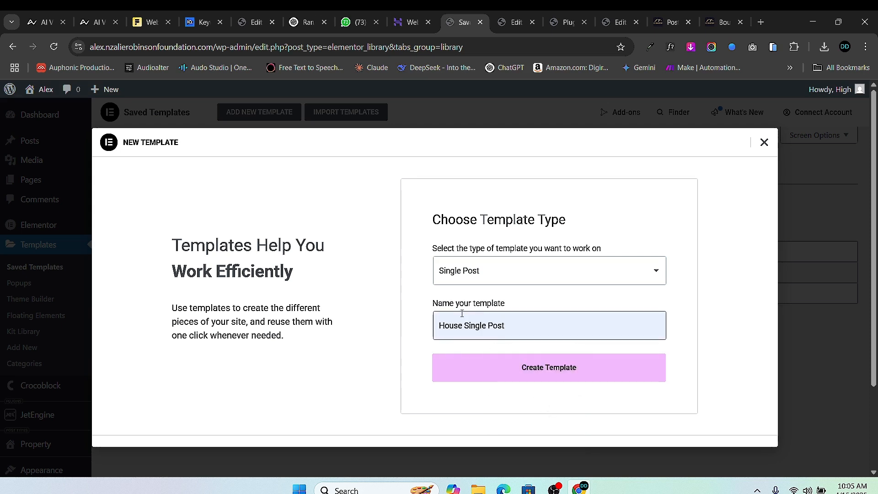
left_click_drag(458, 325, 453, 327)
left_click(550, 379)
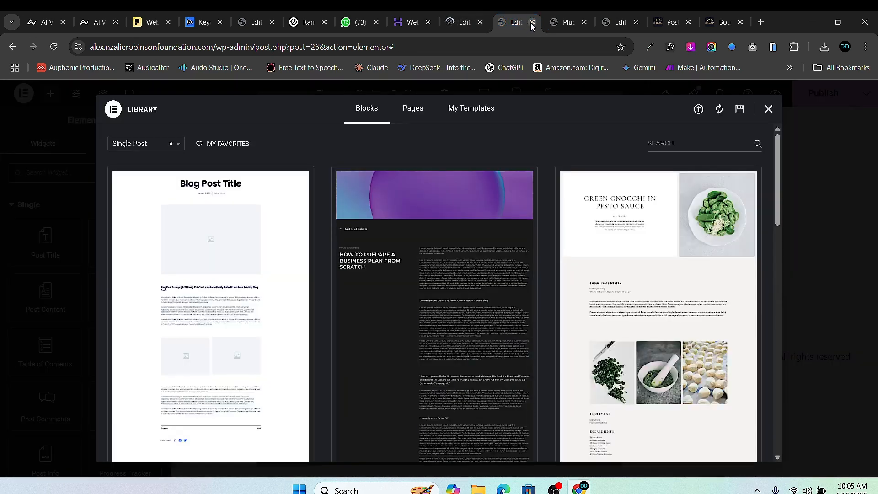
left_click(532, 23)
left_click(461, 25)
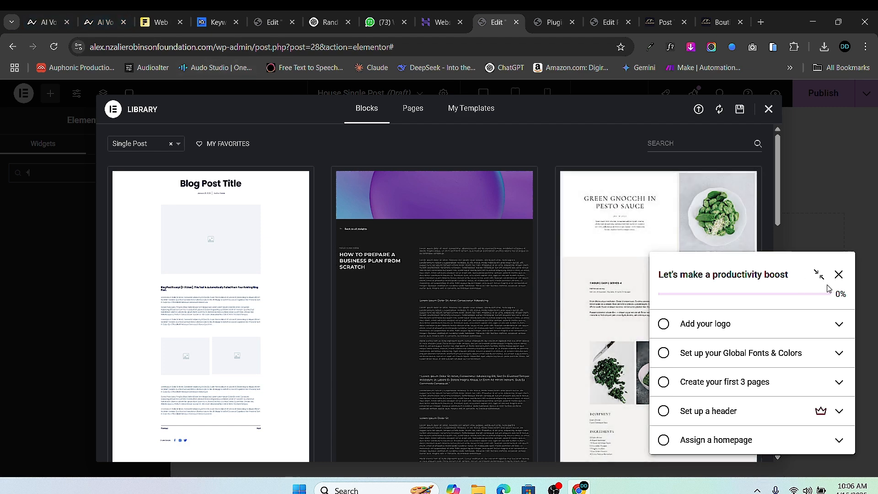
- Dismiss the template library, launchpad checklist and display conditions without adding any
left_click(838, 274)
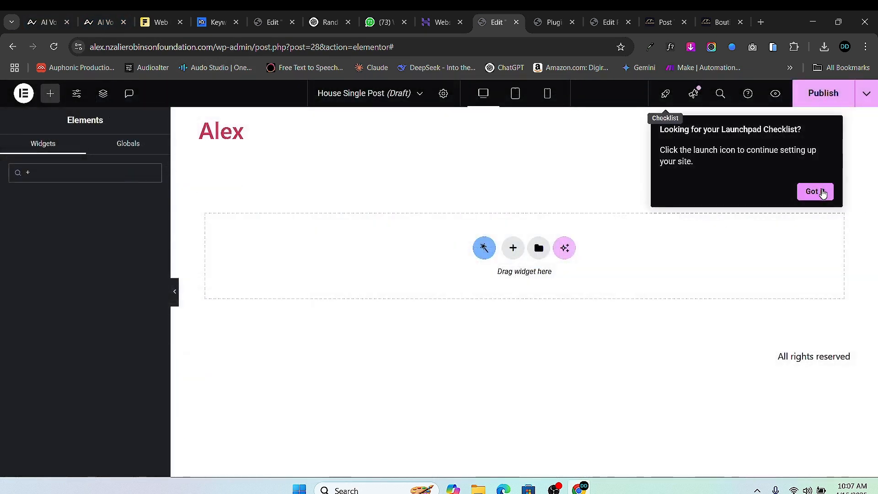
left_click(822, 197)
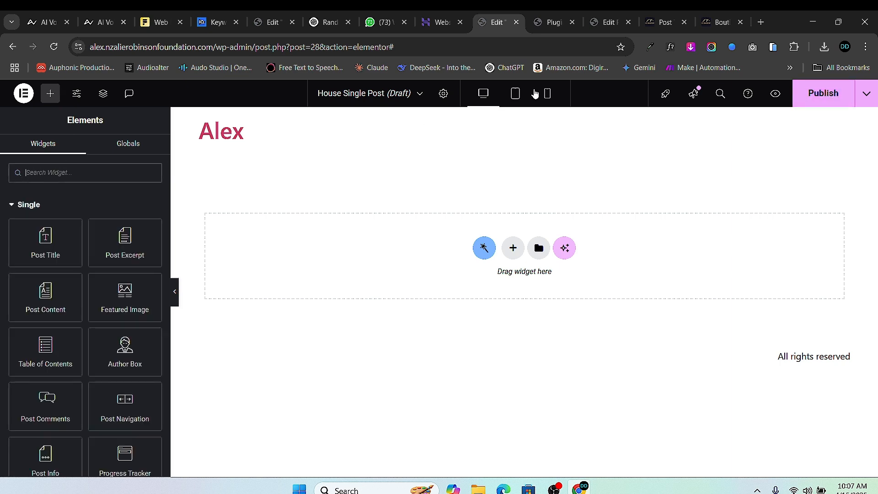
left_click(819, 97)
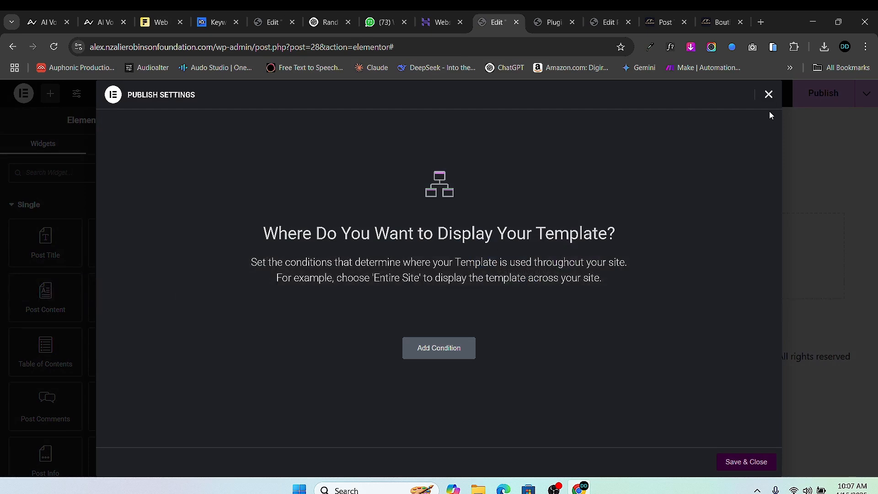
left_click(768, 94)
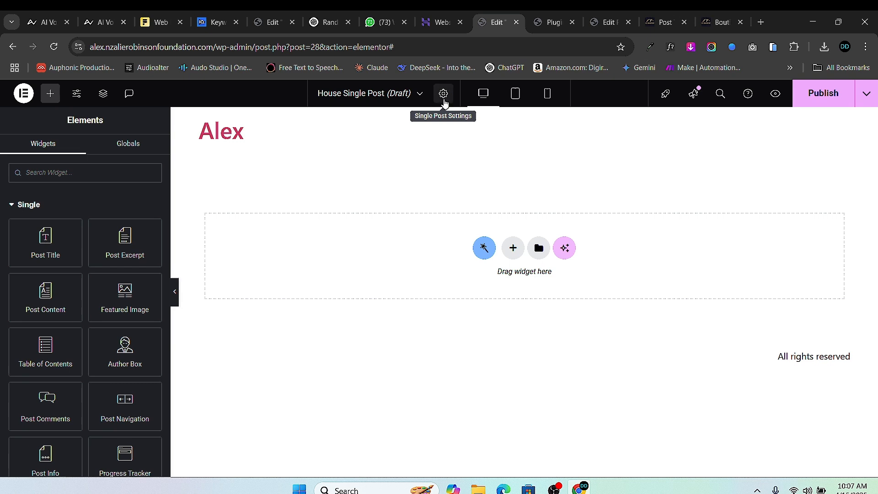
- Set the template's Page Layout to Elementor Full Width
left_click(443, 94)
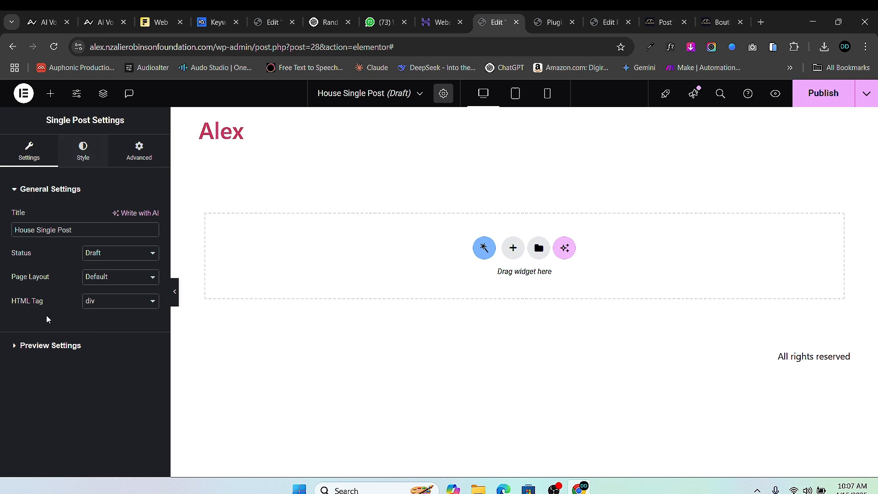
left_click(15, 353)
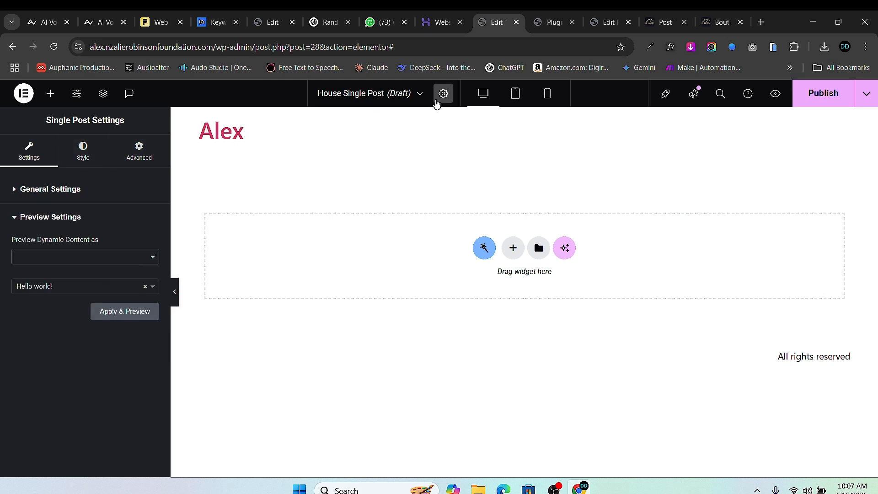
left_click(16, 193)
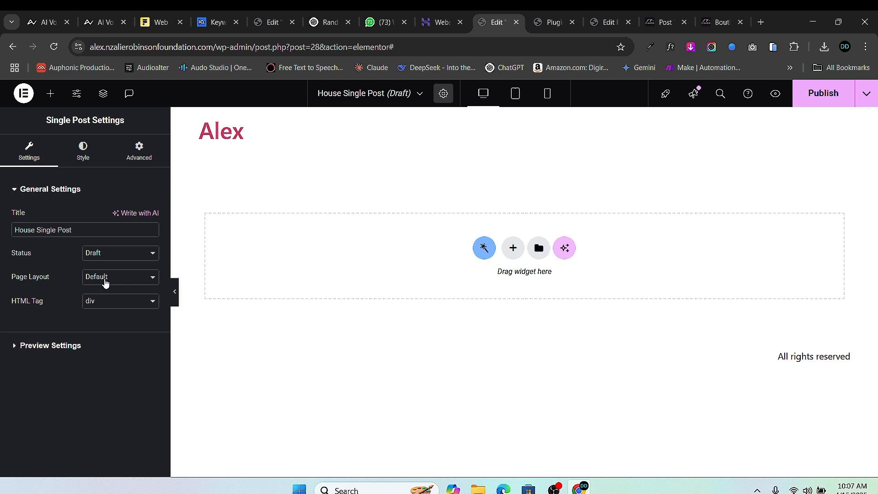
left_click(106, 282)
left_click(110, 317)
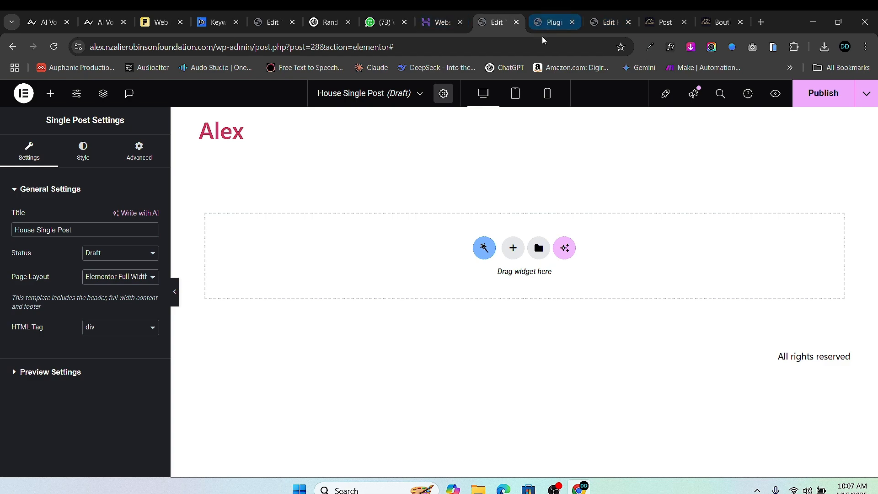
- Bring up the Boutique Hotel reference page and select its hero title text
left_click(664, 22)
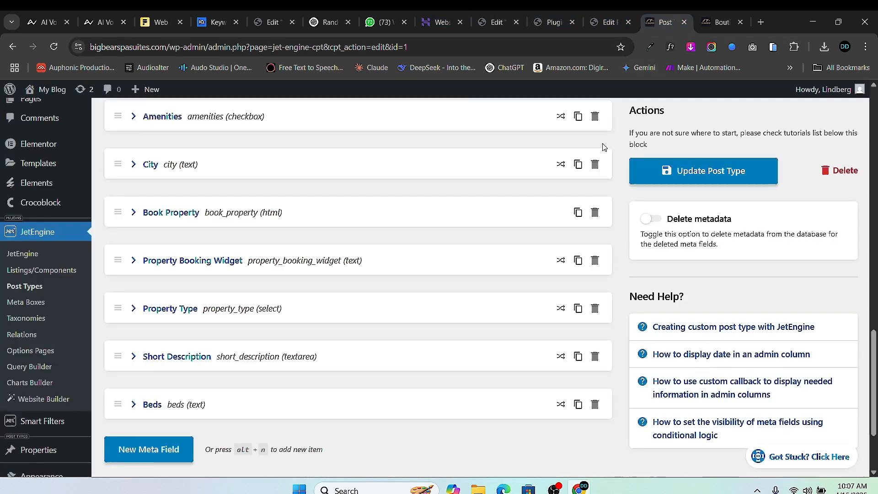
left_click(721, 22)
scroll(376, 176, "up", 15)
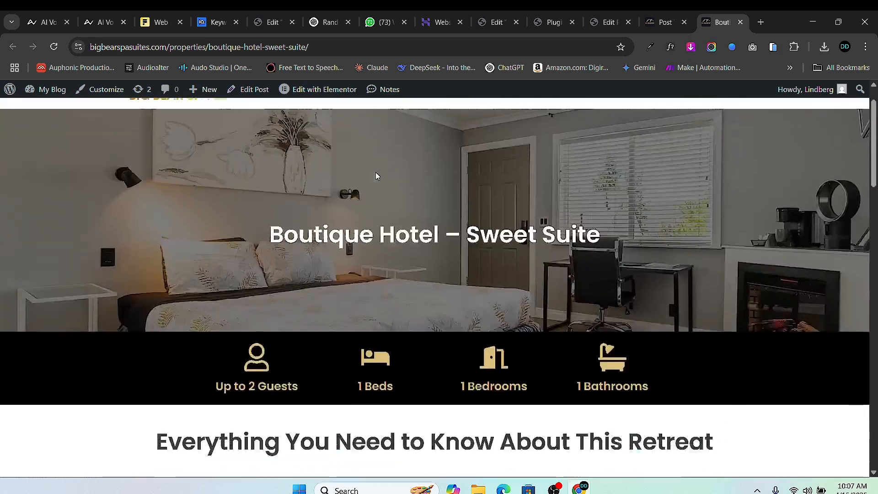
scroll(376, 176, "up", 1)
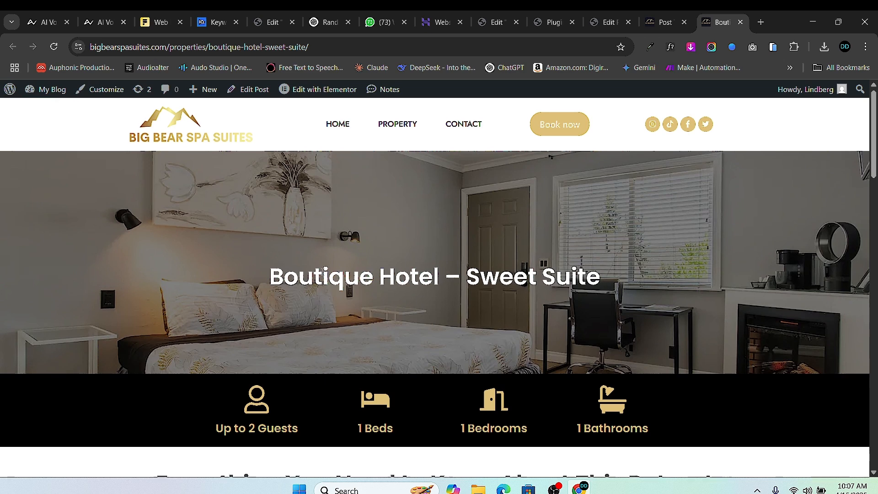
scroll(493, 261, "down", 1)
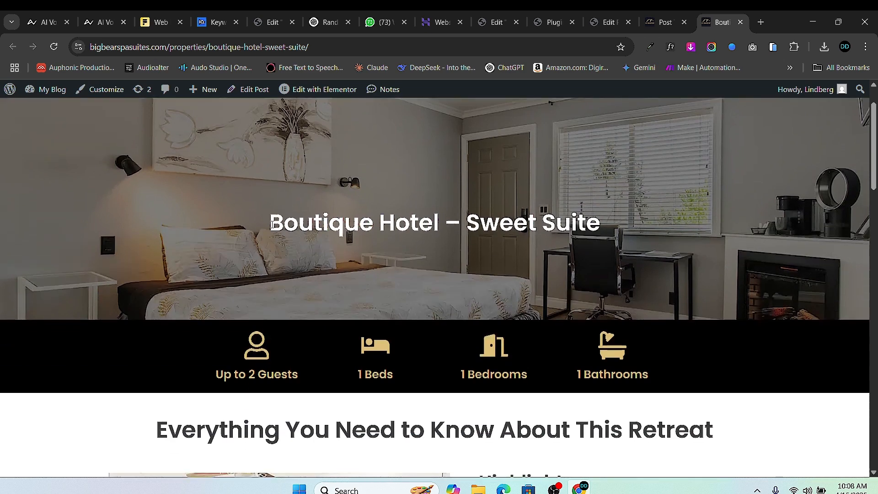
left_click_drag(272, 224, 600, 223)
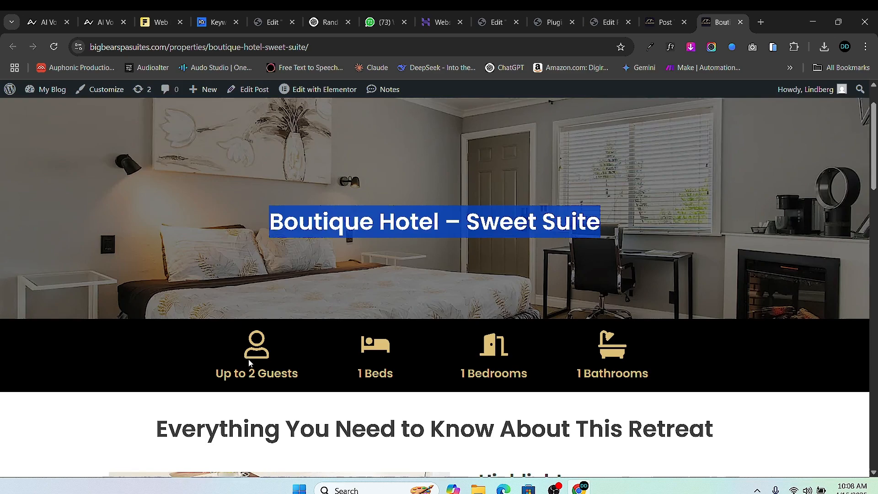
- Scroll through the reference page, then select the '– Sweet Suite' part of the title
scroll(357, 355, "down", 2)
scroll(357, 355, "down", 15)
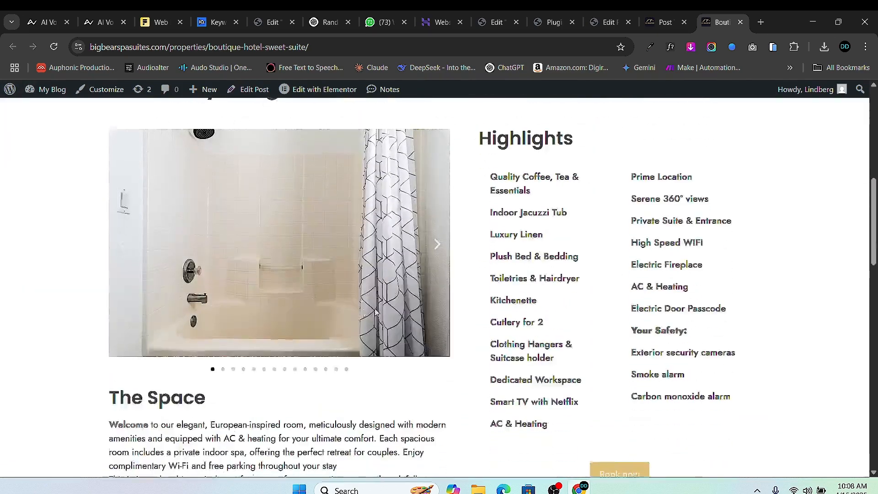
scroll(395, 327, "down", 5)
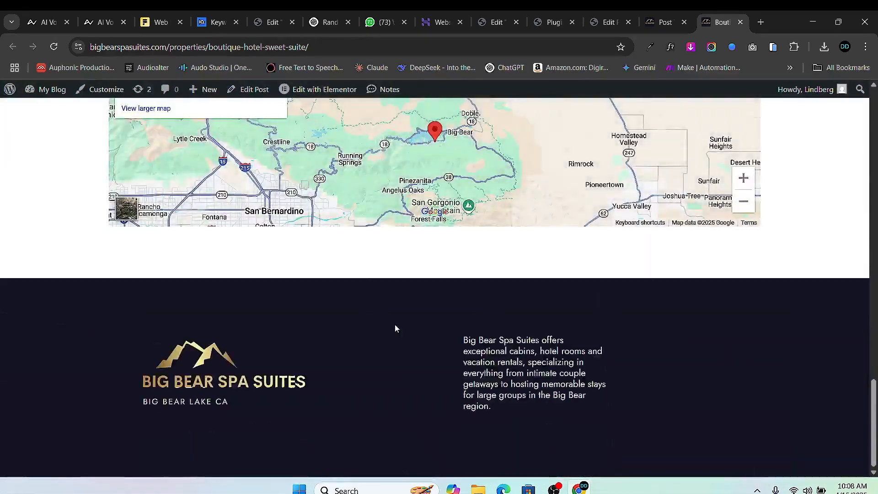
scroll(394, 323, "up", 20)
scroll(507, 255, "up", 2)
scroll(477, 280, "down", 1)
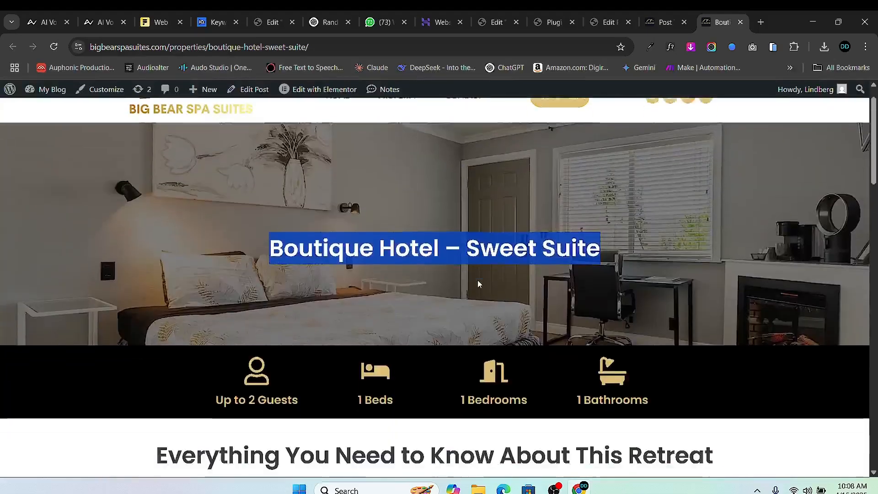
scroll(490, 254, "up", 1)
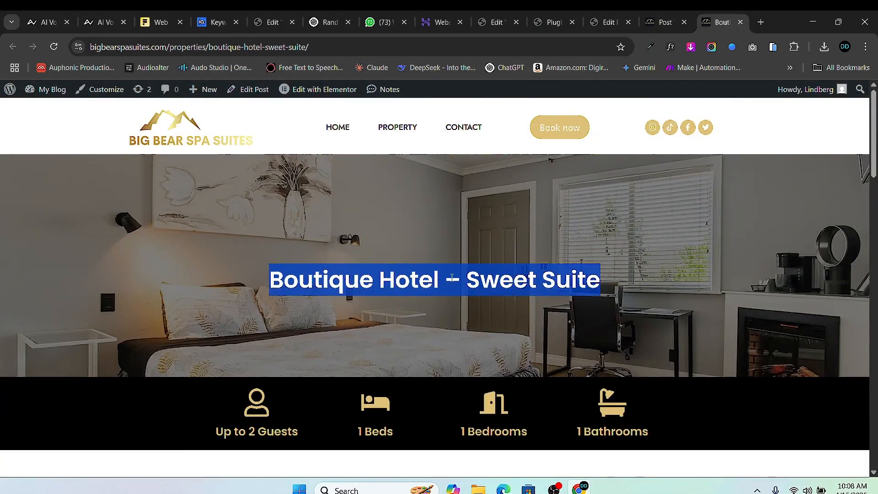
left_click(452, 295)
left_click_drag(447, 279, 601, 293)
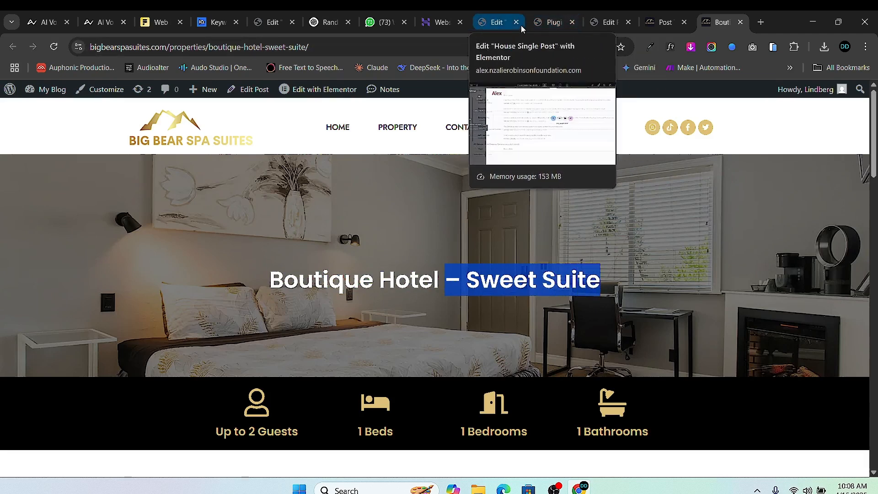
- Add a one-column Flexbox container and drag a nested Container into it
left_click(498, 27)
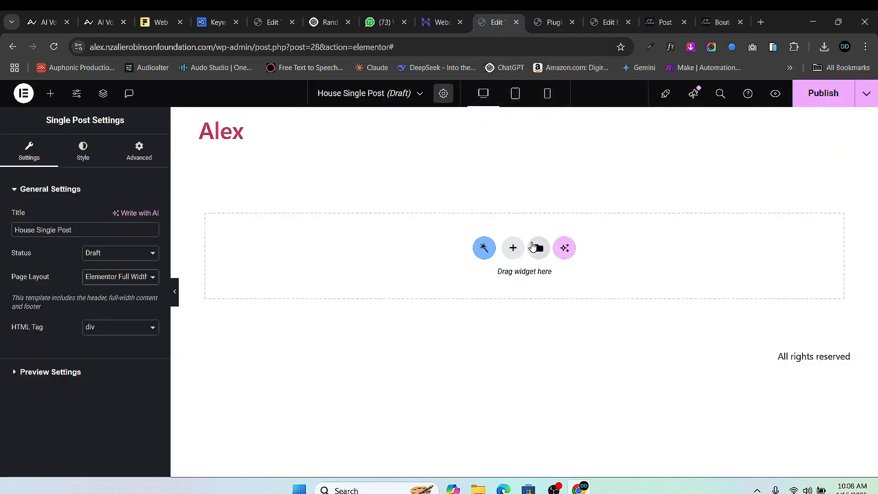
left_click(512, 249)
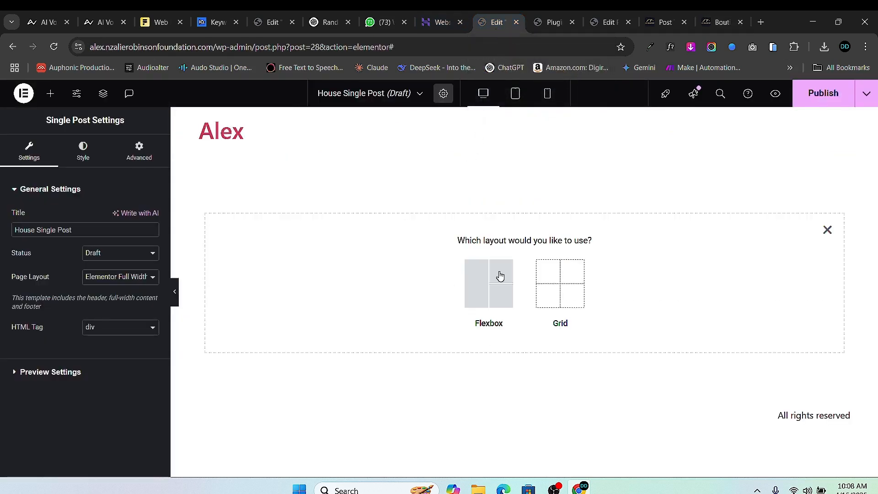
left_click(474, 284)
left_click(355, 280)
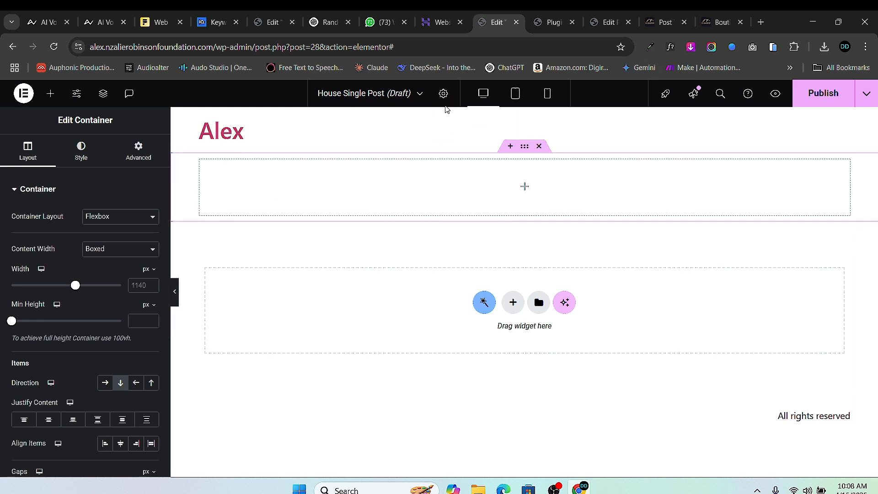
left_click(443, 93)
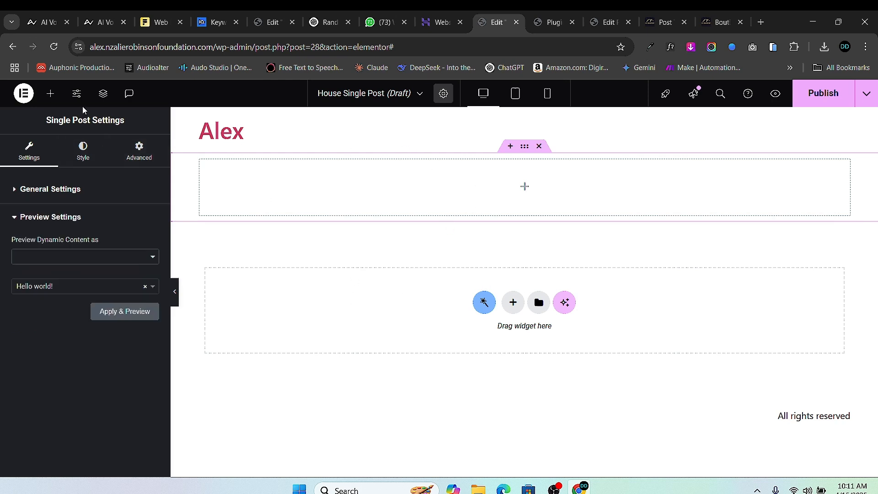
left_click(51, 93)
scroll(57, 355, "down", 4)
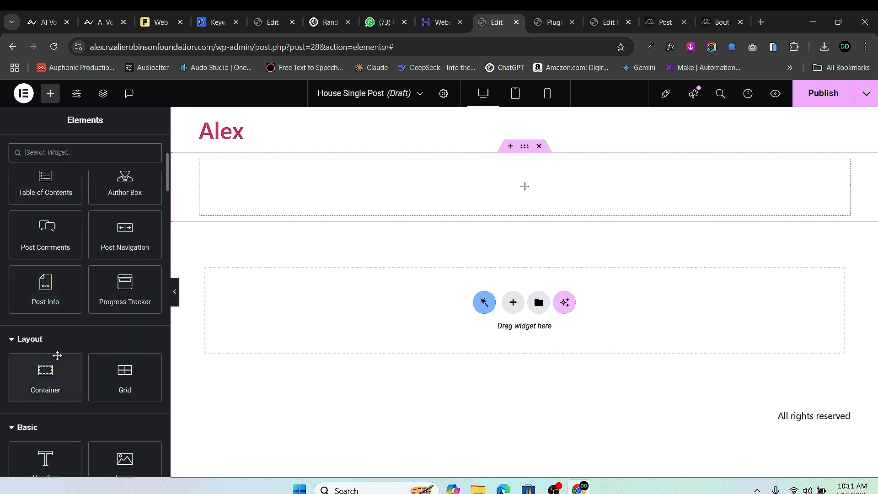
left_click_drag(52, 366, 554, 194)
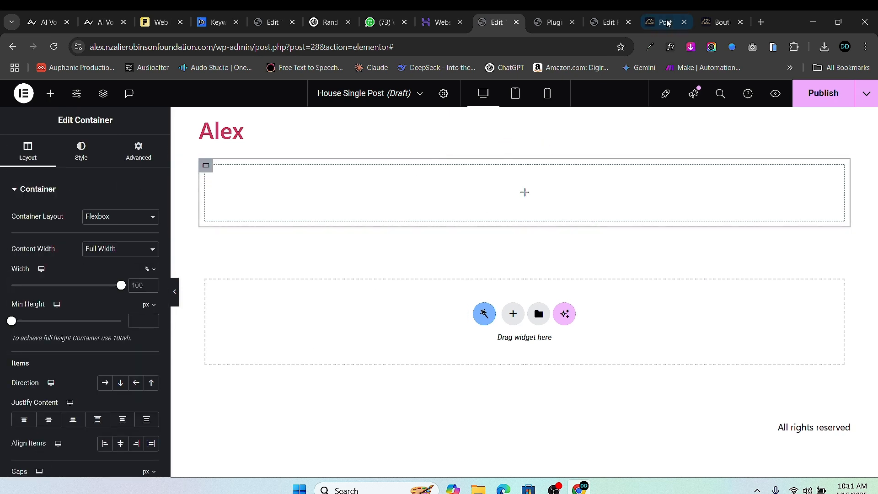
- Reselect the reference hero title, then close the plugins and property edit tabs
left_click(717, 20)
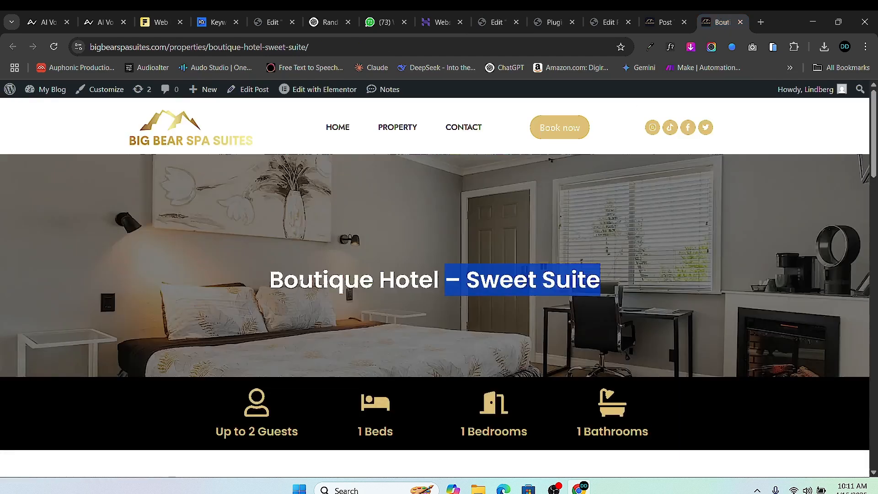
left_click_drag(255, 279, 584, 292)
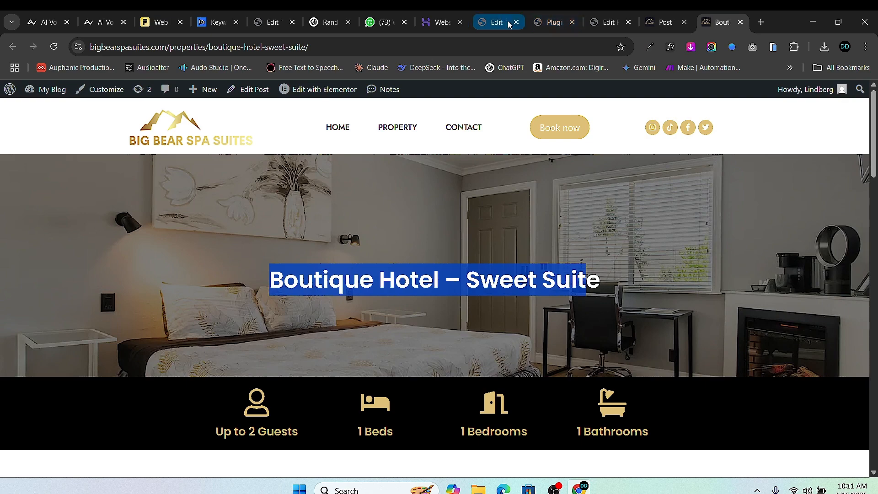
left_click(570, 29)
left_click(572, 22)
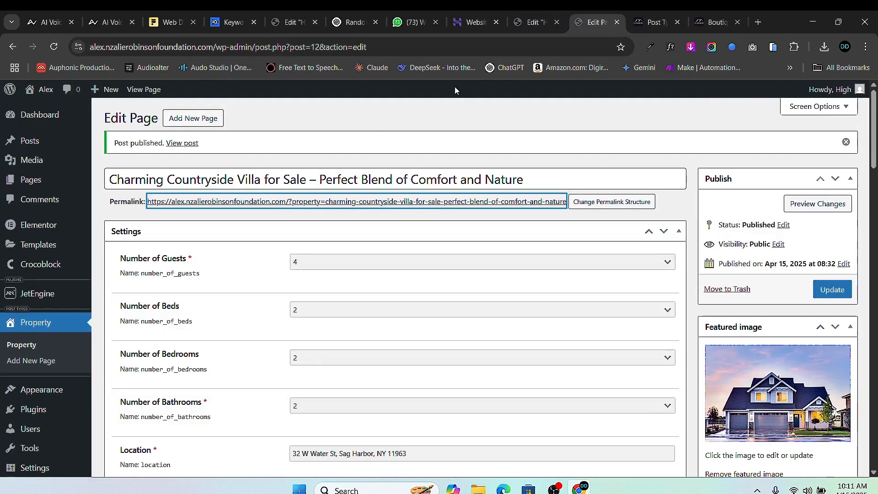
left_click(618, 23)
left_click(512, 26)
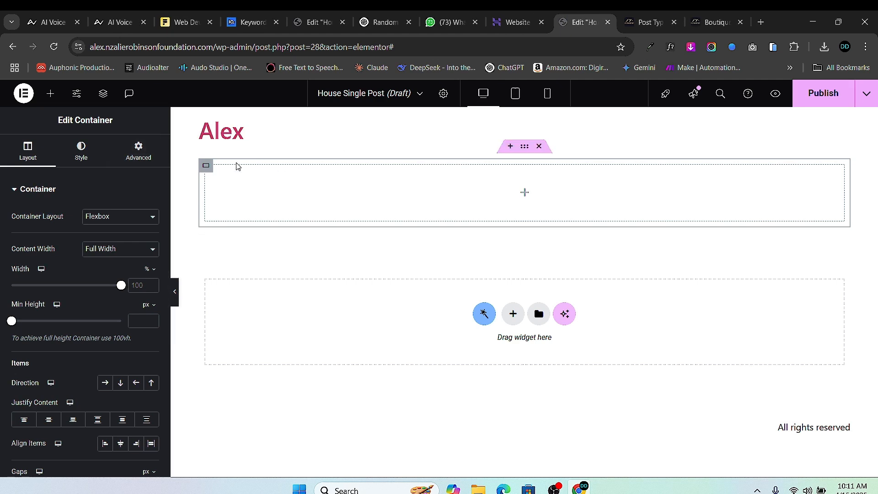
- Drop the Post Title widget into the container, then select and right-click the wp-admin URL
left_click(50, 93)
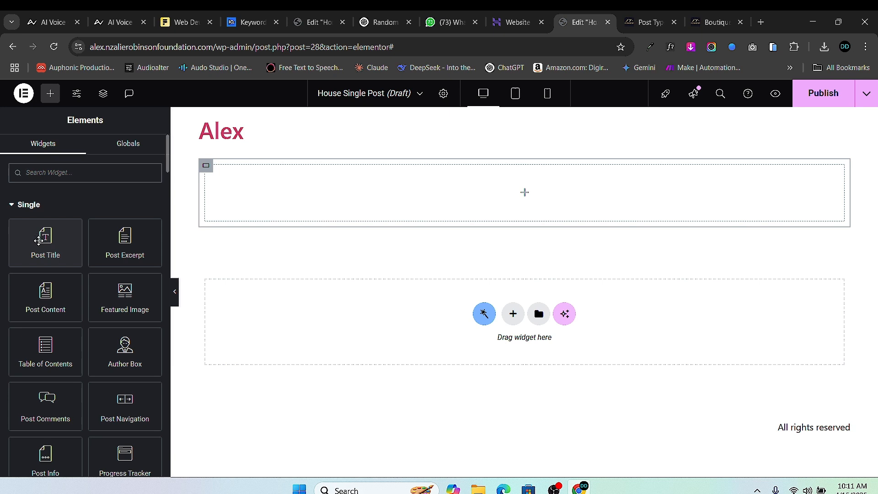
left_click_drag(41, 242, 528, 210)
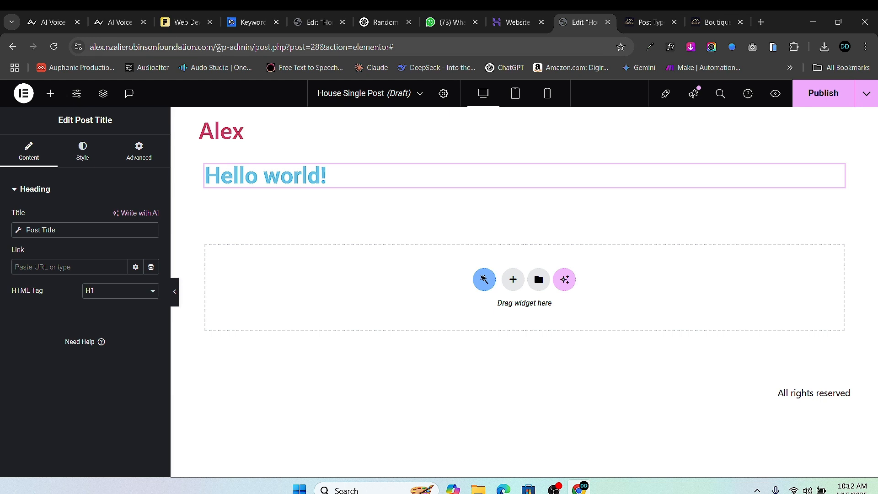
left_click_drag(251, 47, 119, 50)
right_click(119, 50)
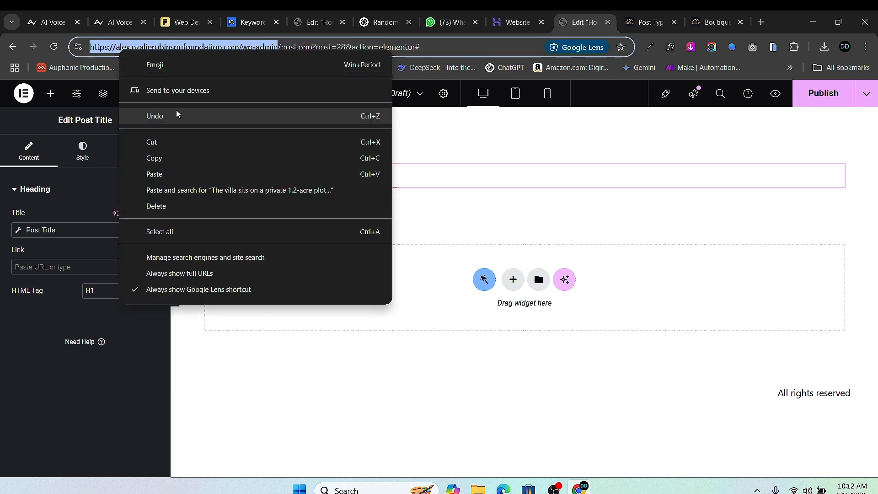
- Copy the wp-admin address, load it in a new tab and open Posts
left_click(165, 158)
left_click(760, 22)
right_click(426, 53)
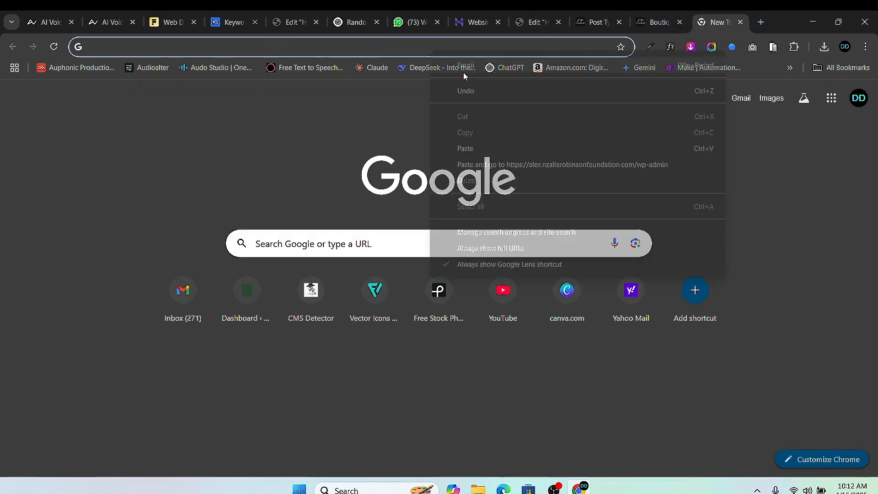
left_click(501, 157)
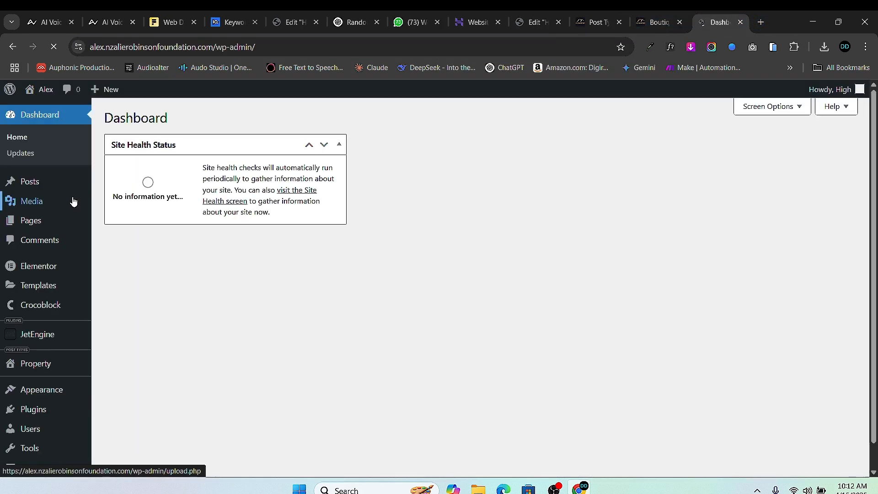
left_click(36, 185)
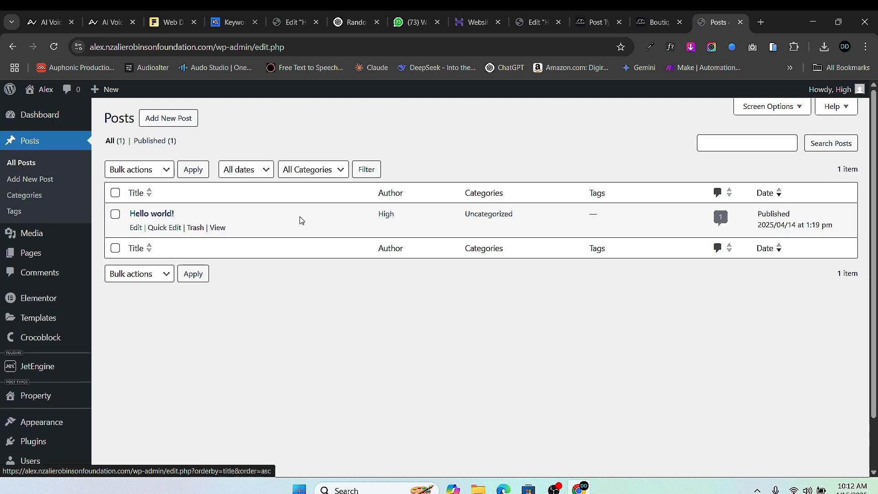
- Close the Hostinger dashboard tab and head to the Property list
left_click_drag(716, 22, 536, 22)
left_click(475, 25)
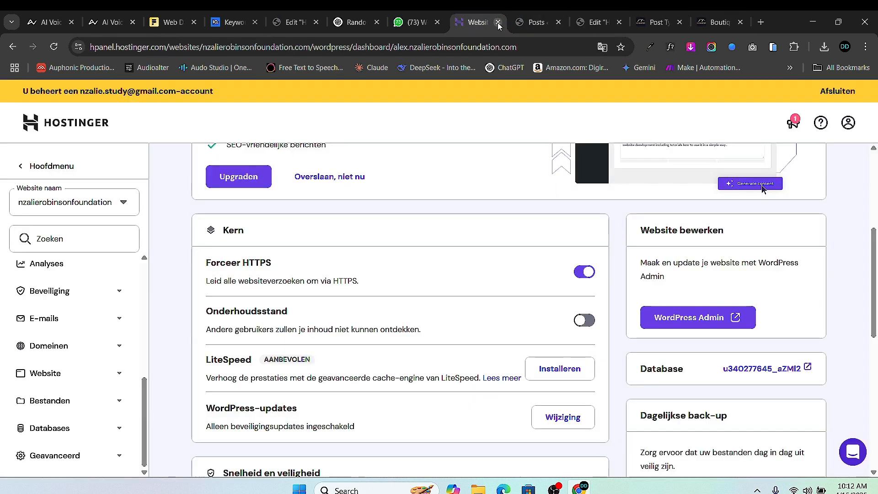
left_click(497, 22)
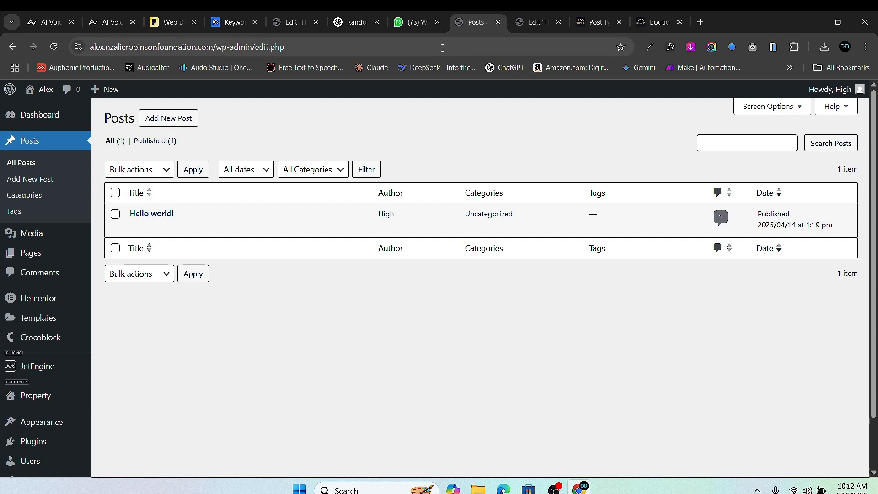
left_click(494, 41)
left_click(534, 22)
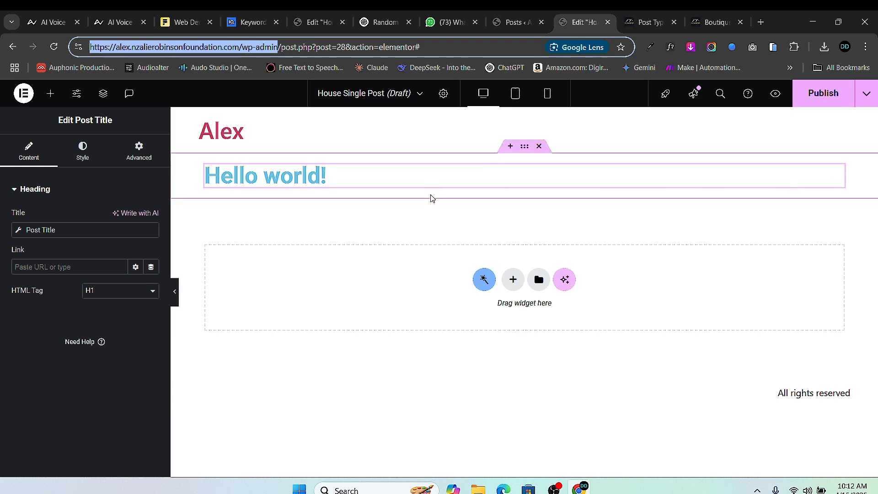
left_click(525, 15)
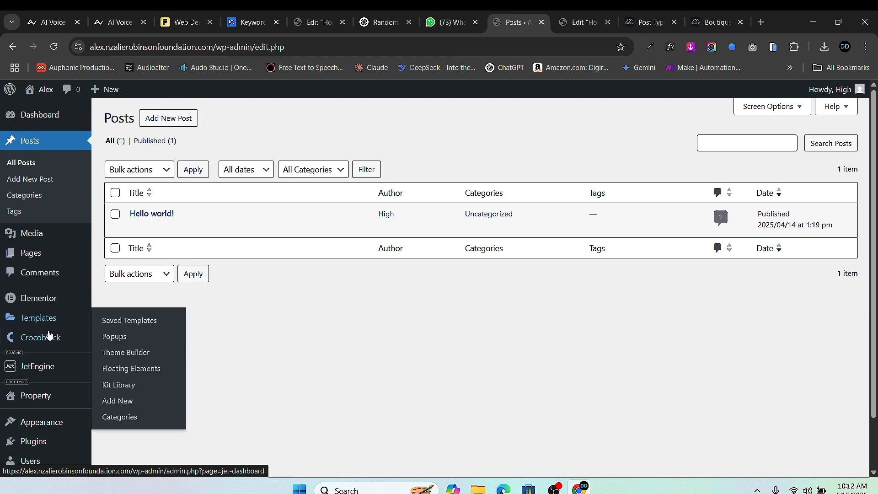
scroll(46, 361, "down", 1)
mouse_move(42, 341)
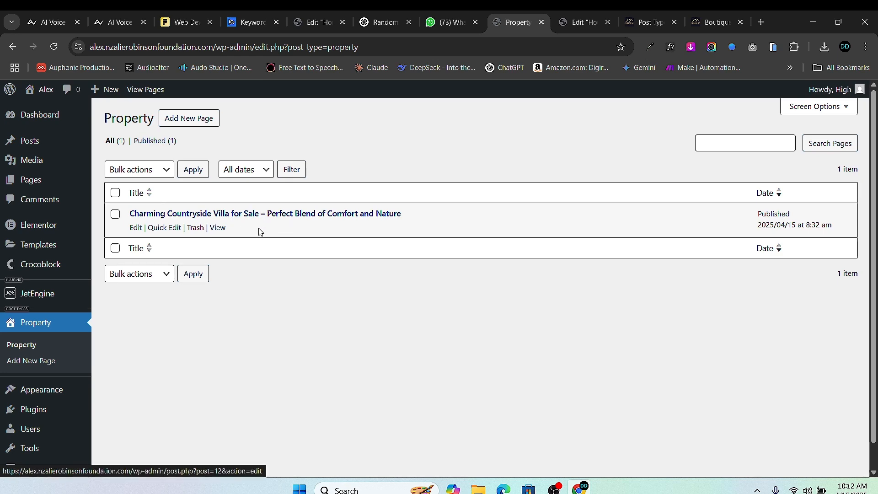
- Shorten the villa's title to 'Charming Countryside Villa for Sale' and copy it
left_click(136, 227)
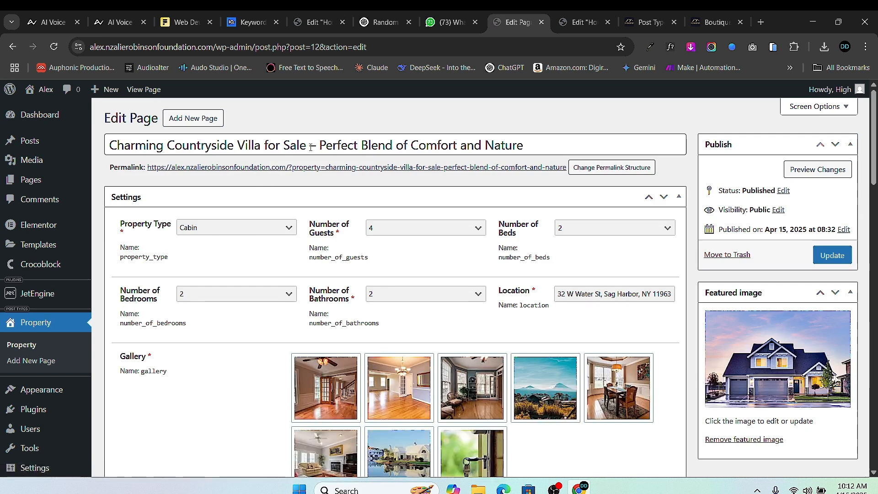
double_click(313, 145)
left_click_drag(356, 146, 570, 163)
key("BackSpace")
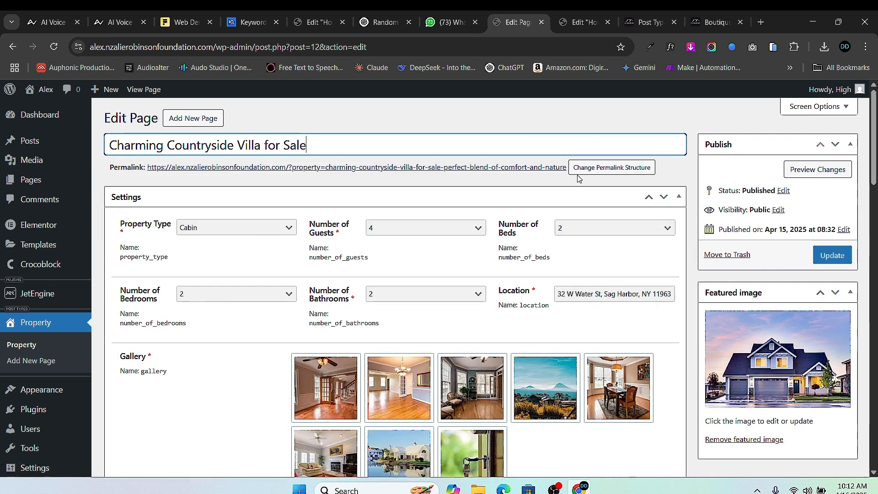
triple_click(321, 149)
right_click(298, 145)
left_click(360, 206)
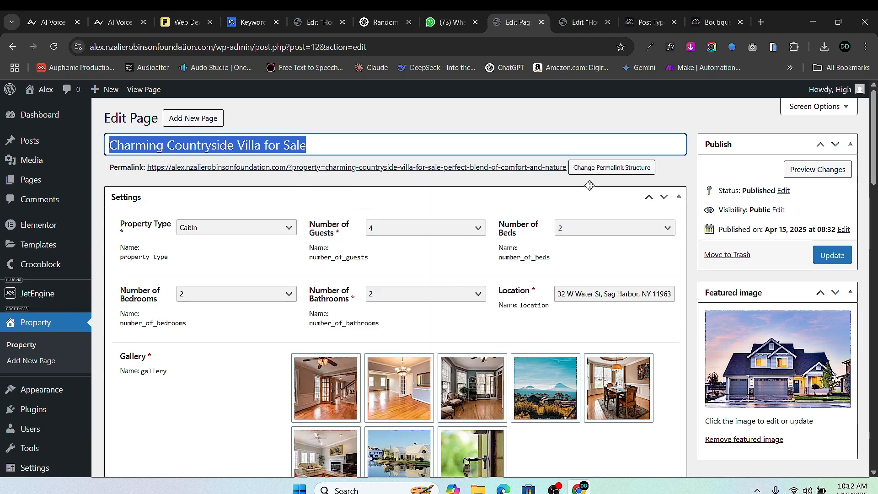
- Update the property with its shortened title, staying on the page when prompted
left_click(608, 176)
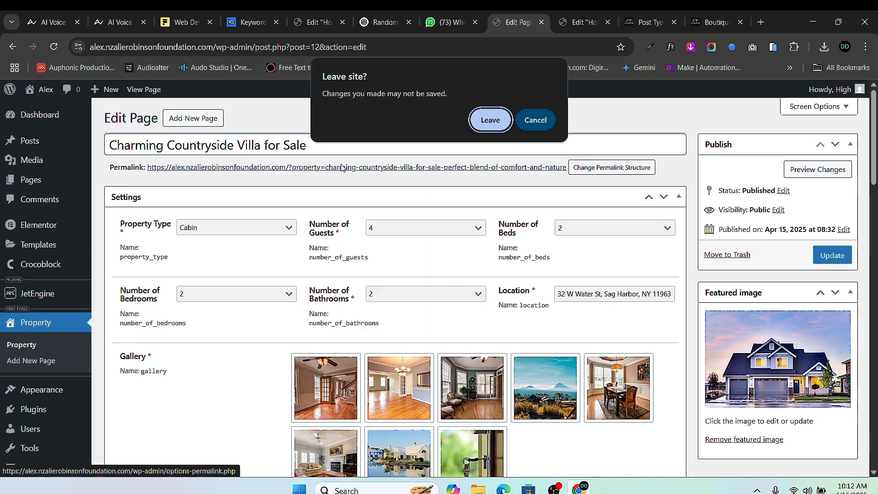
left_click(535, 121)
left_click(477, 167)
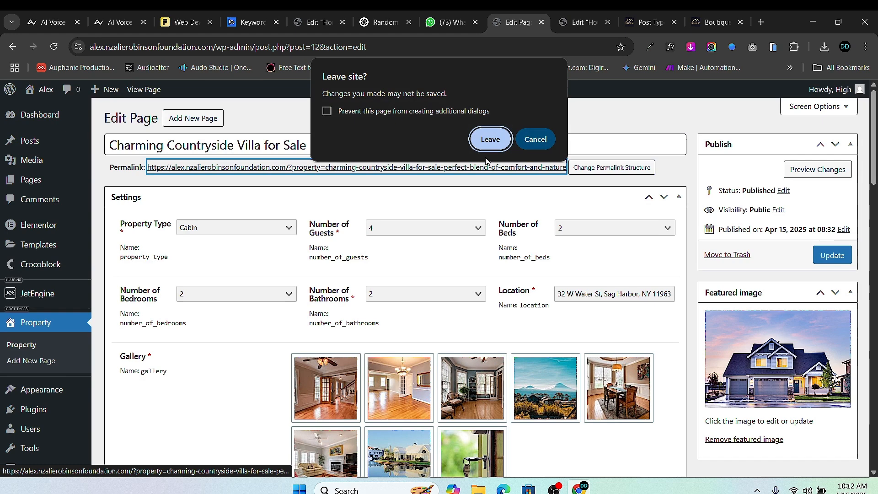
left_click(535, 139)
left_click(843, 255)
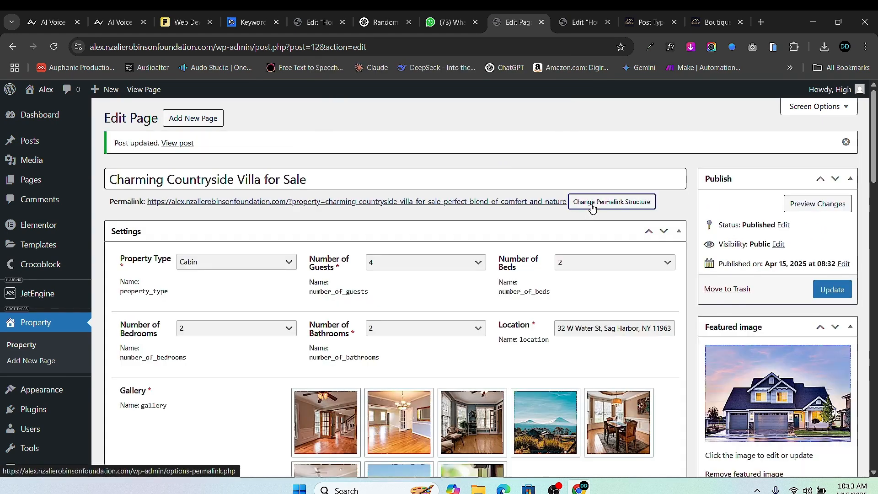
- Set the permalink structure to Post name and save the changes
left_click(592, 208)
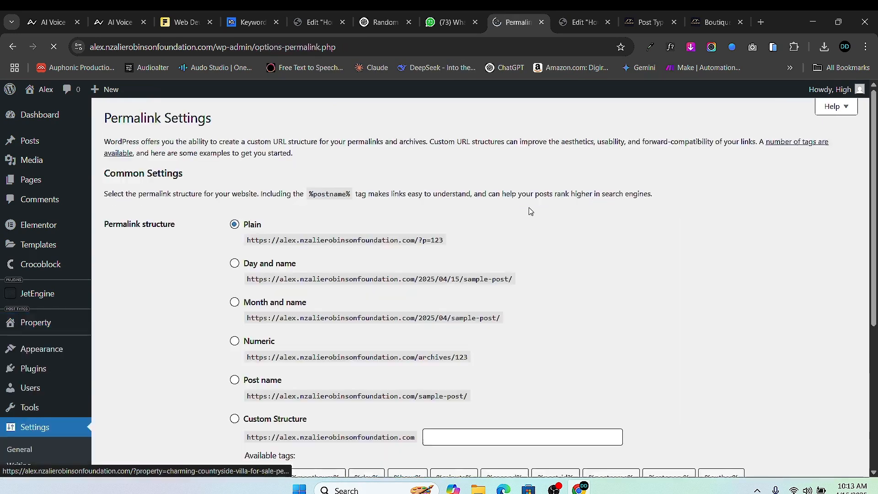
scroll(241, 276, "down", 4)
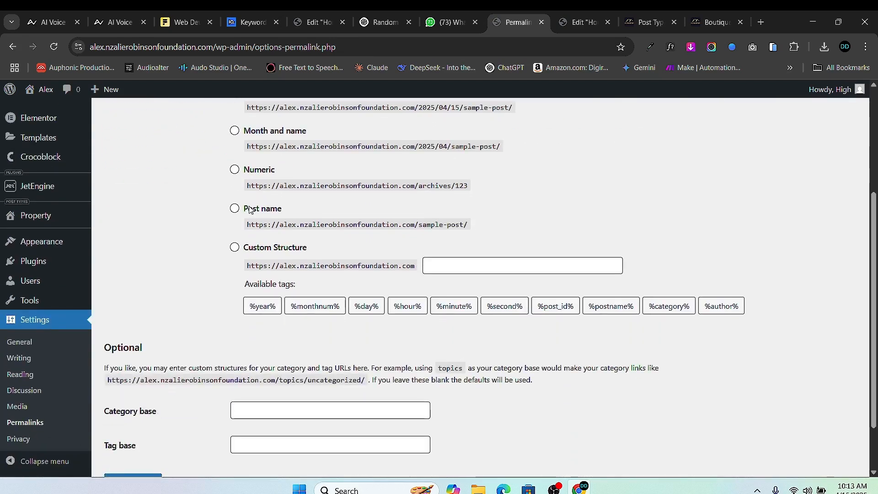
left_click(235, 209)
scroll(183, 320, "down", 2)
scroll(128, 420, "up", 1)
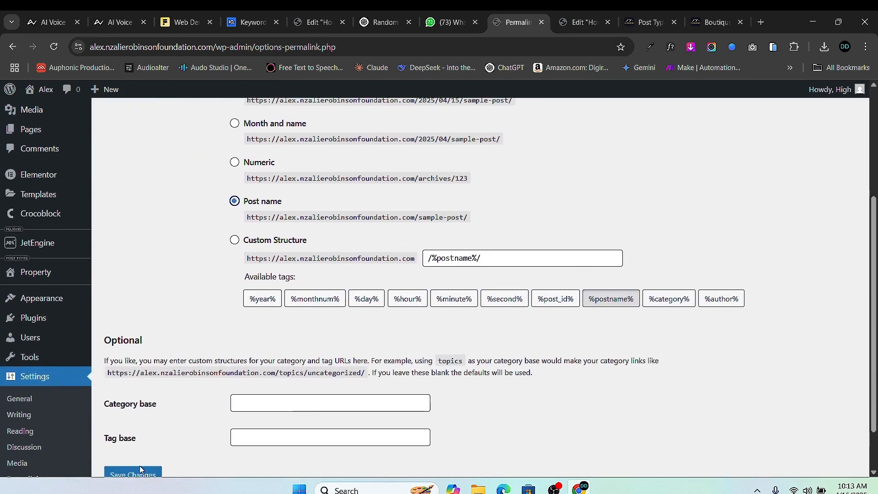
left_click(144, 473)
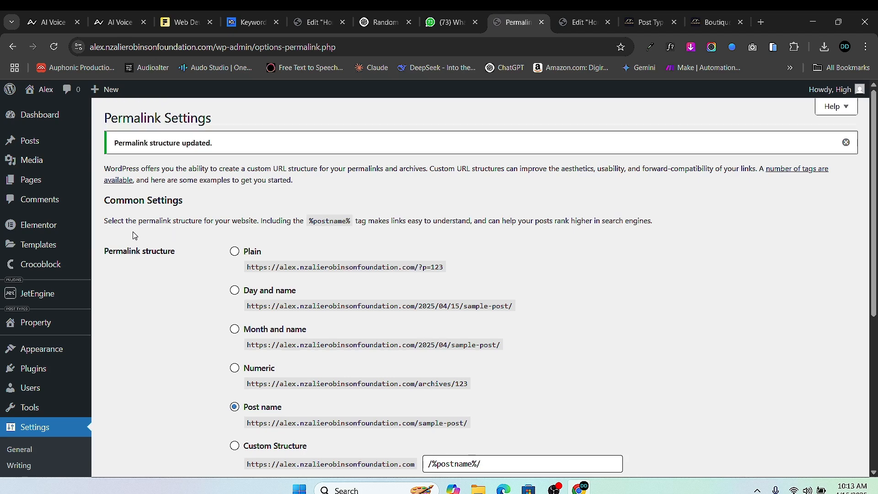
scroll(42, 390, "down", 5)
mouse_move(48, 218)
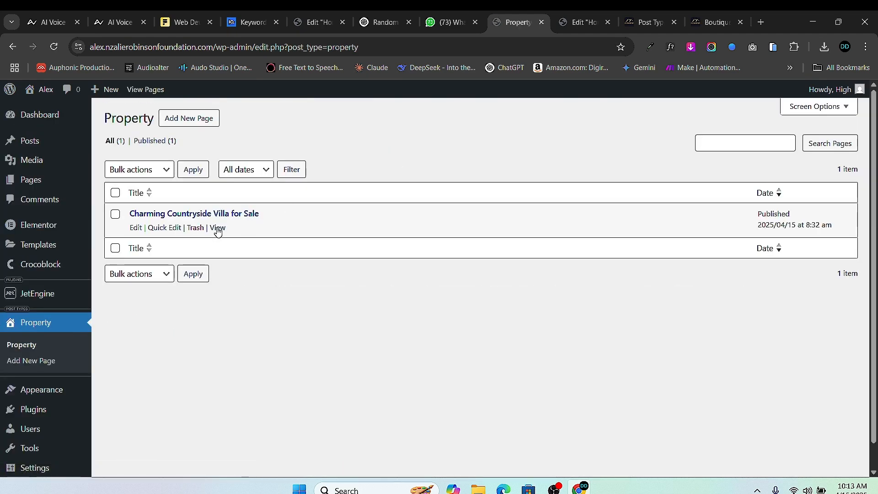
- Reopen the villa property to review its fields, then return to the template editor
left_click(136, 228)
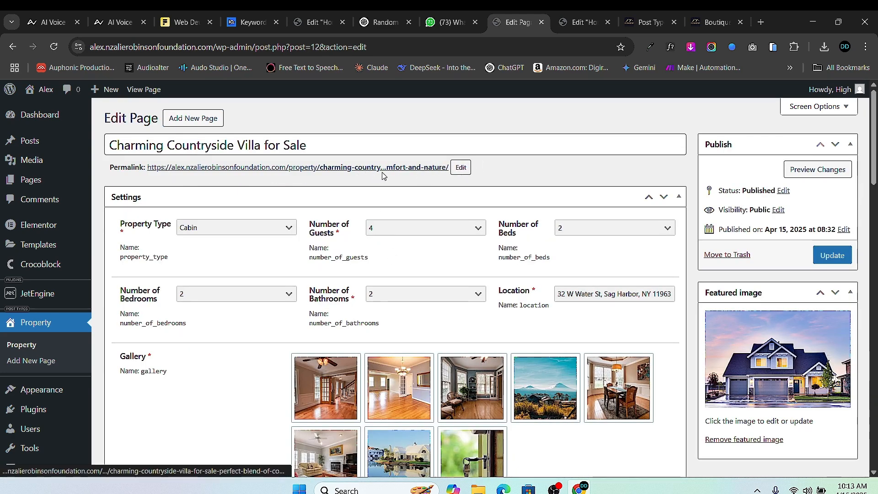
scroll(305, 243, "down", 20)
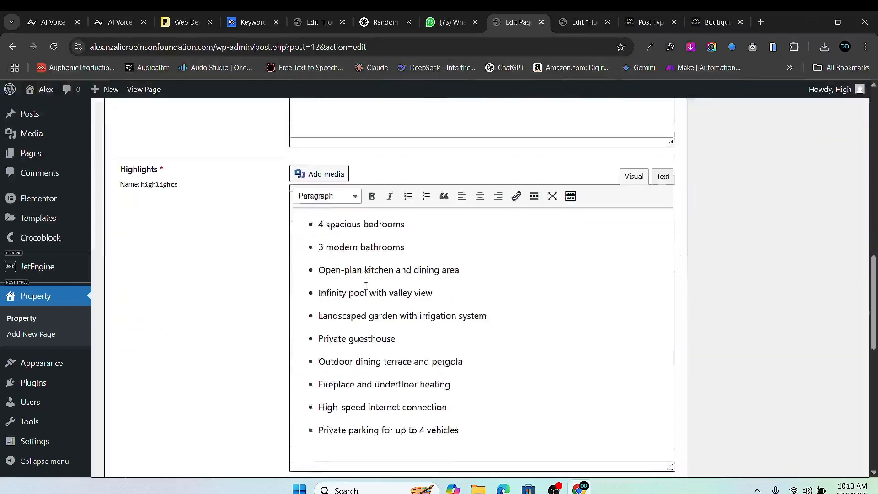
scroll(339, 310, "up", 20)
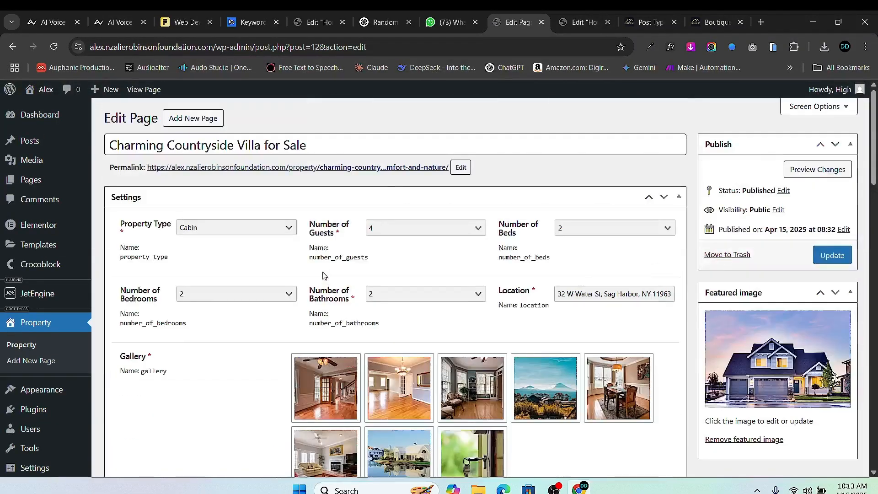
left_click(583, 22)
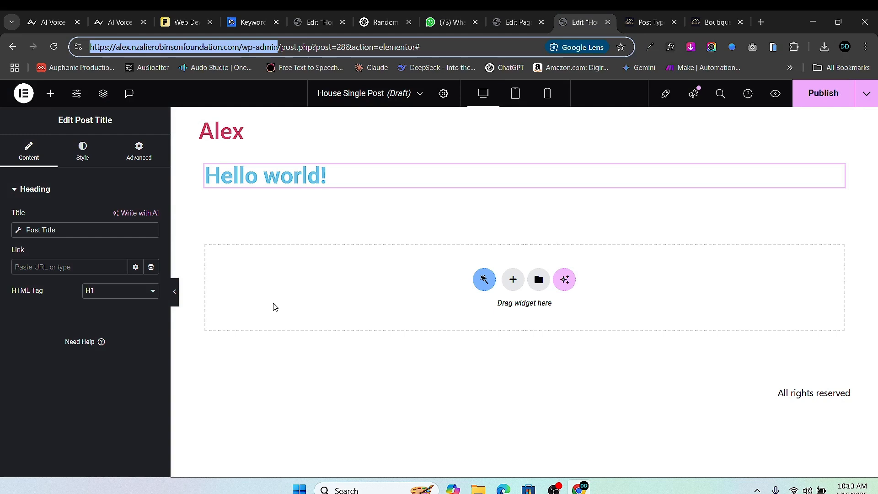
- Set the template's Preview Dynamic Content to Property and apply the preview
left_click(20, 233)
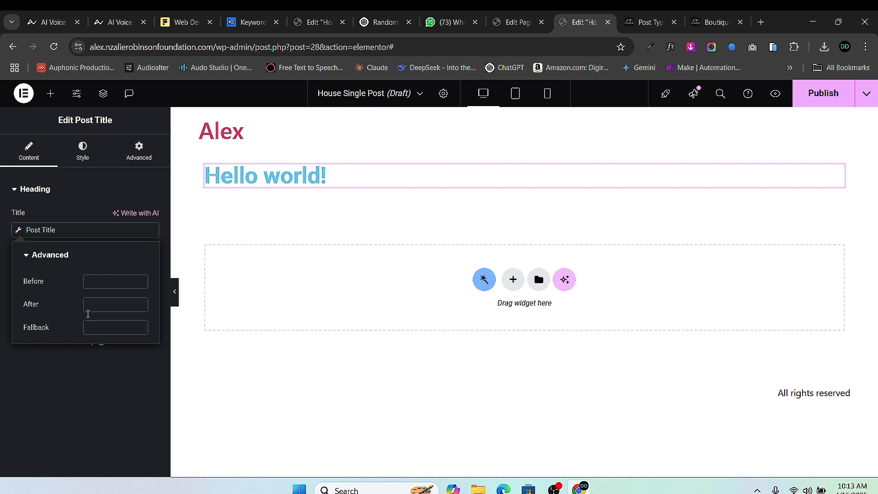
left_click(73, 353)
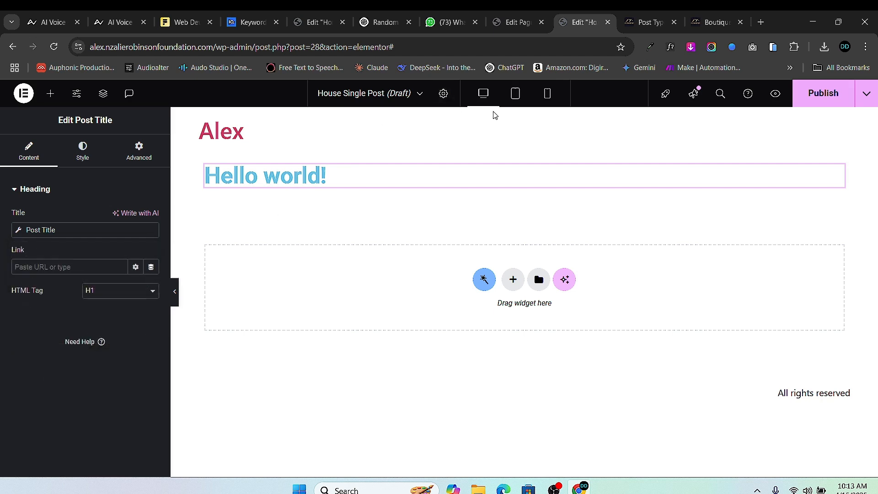
left_click(443, 95)
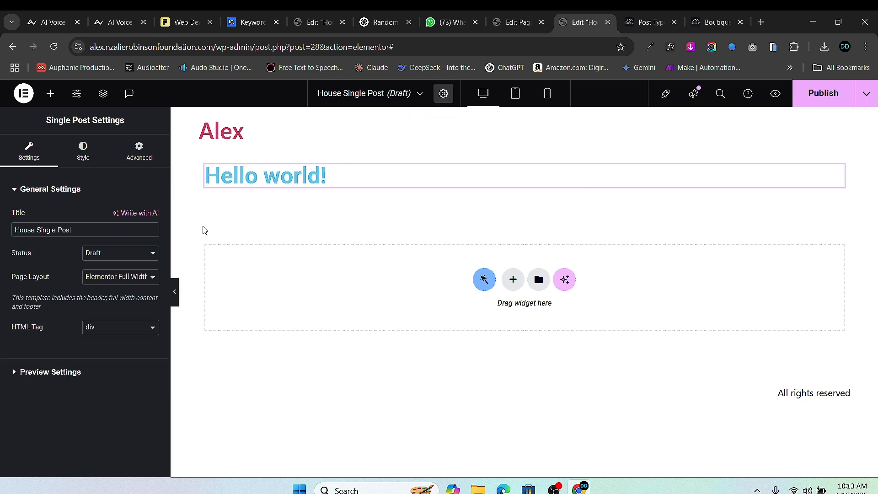
left_click(34, 373)
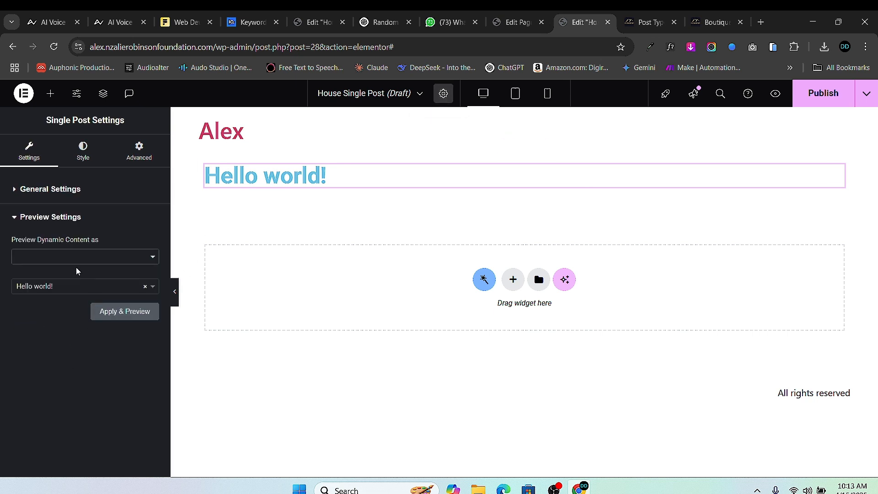
left_click(89, 256)
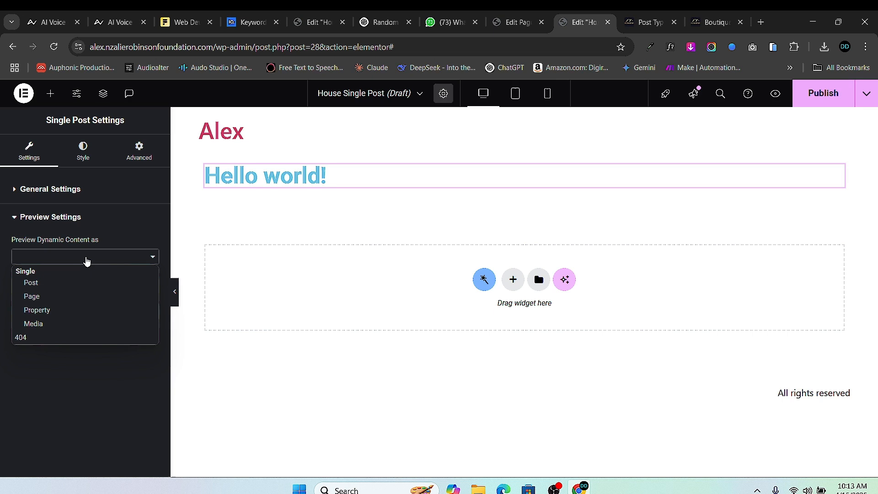
left_click(76, 310)
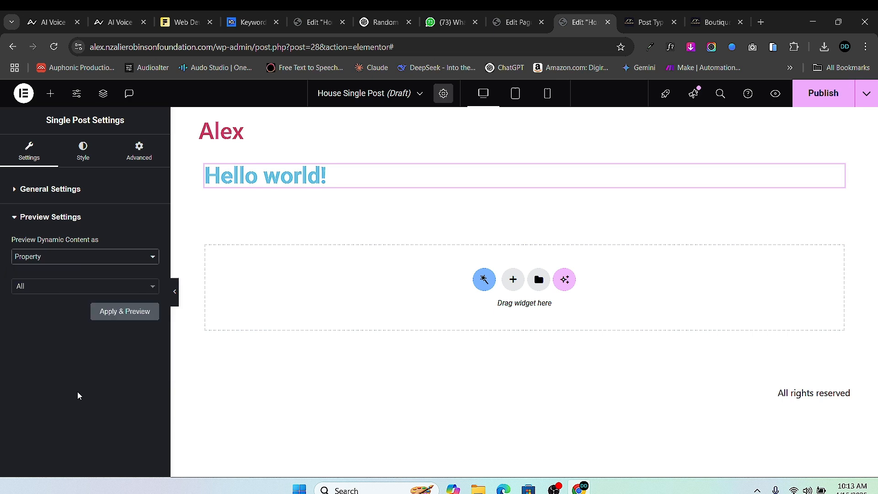
left_click(133, 313)
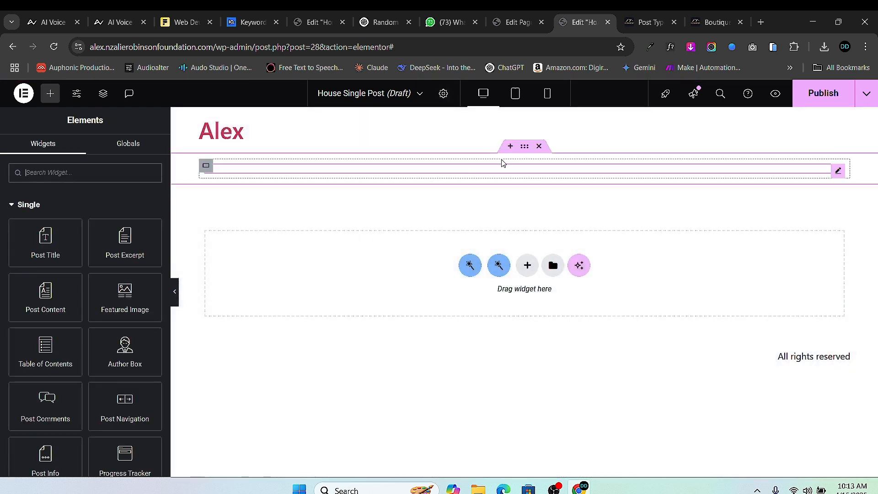
- Reload the editor so the Post Title previews 'Charming Countryside Villa for Sale'
left_click(837, 173)
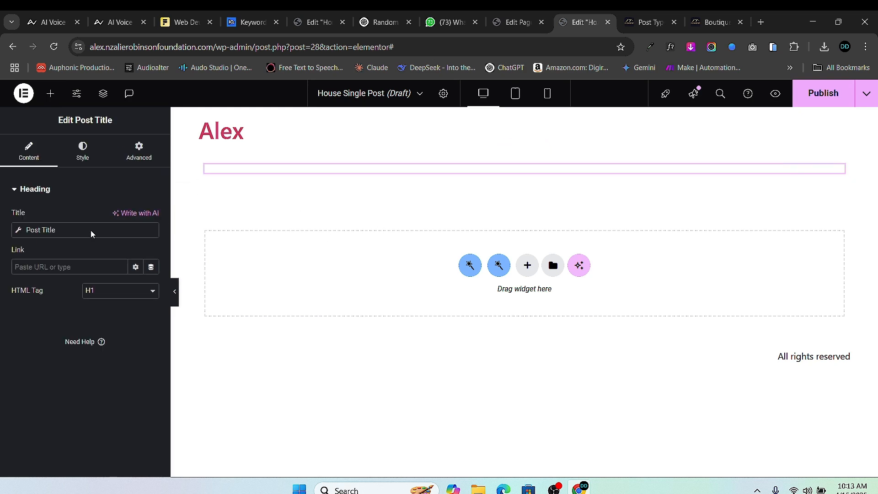
left_click(82, 155)
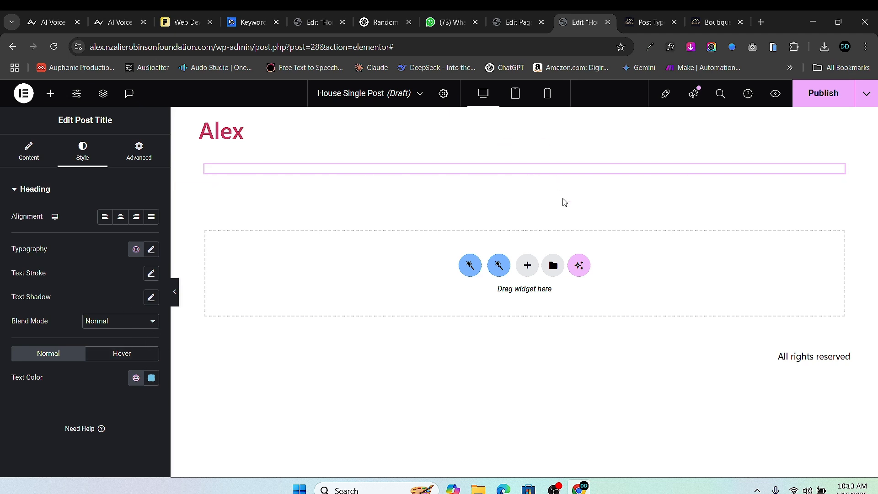
left_click(53, 47)
left_click(486, 120)
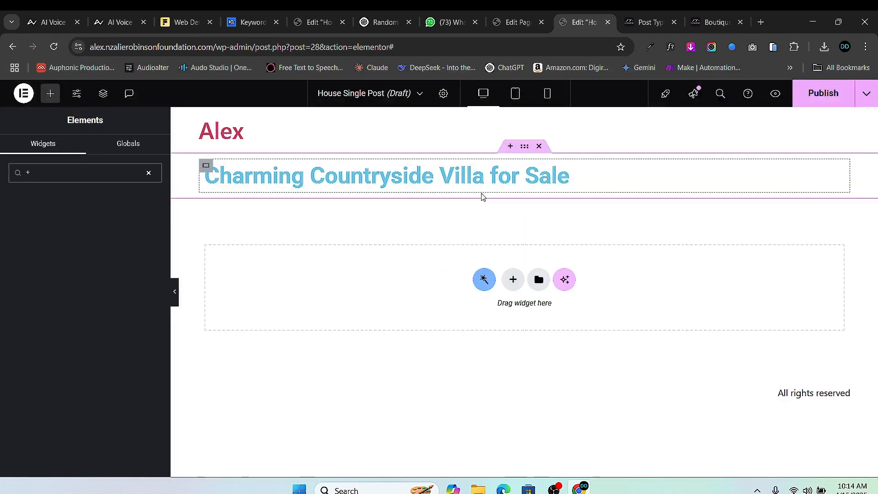
left_click(149, 172)
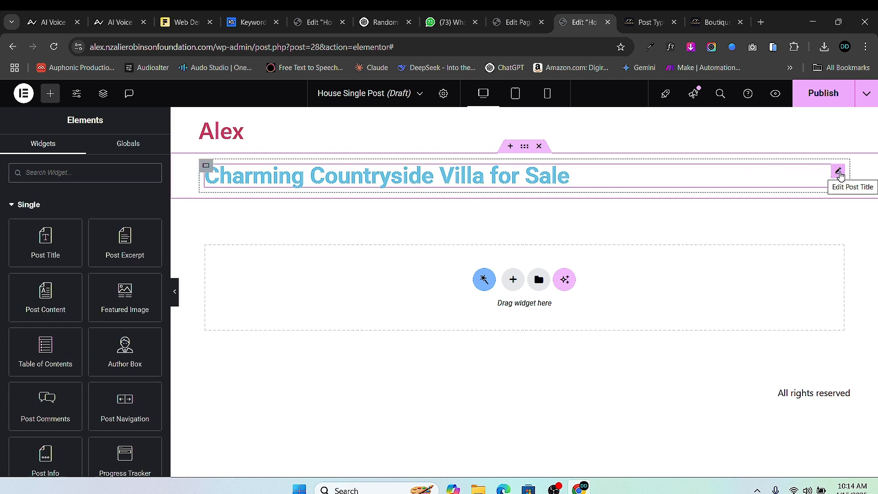
left_click(838, 172)
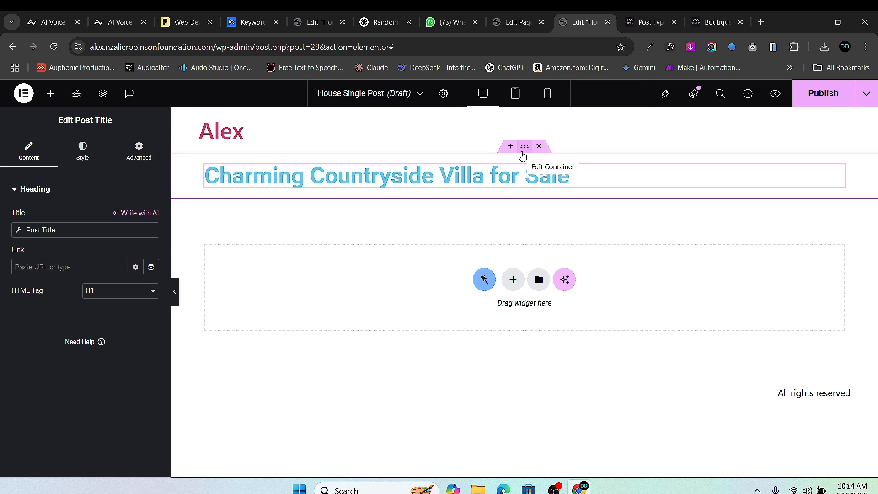
- Tidy the browser tabs and return to the House Single Post template editor
left_click(646, 23)
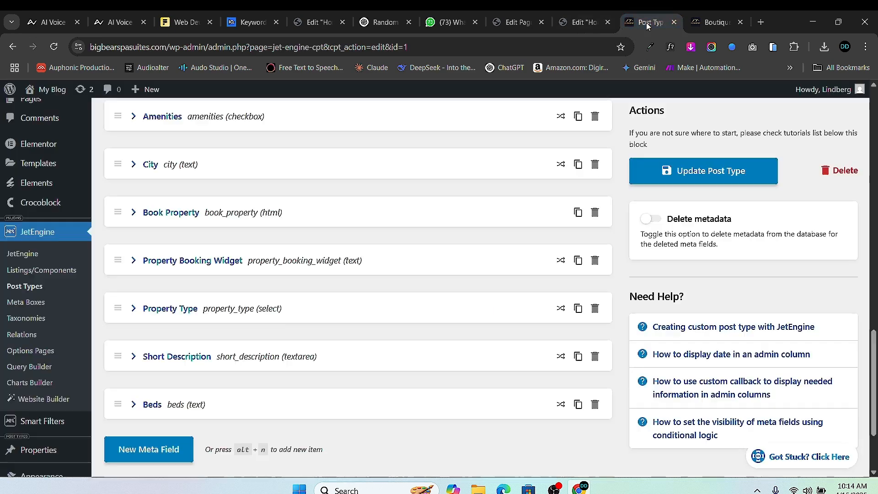
left_click_drag(698, 23, 633, 23)
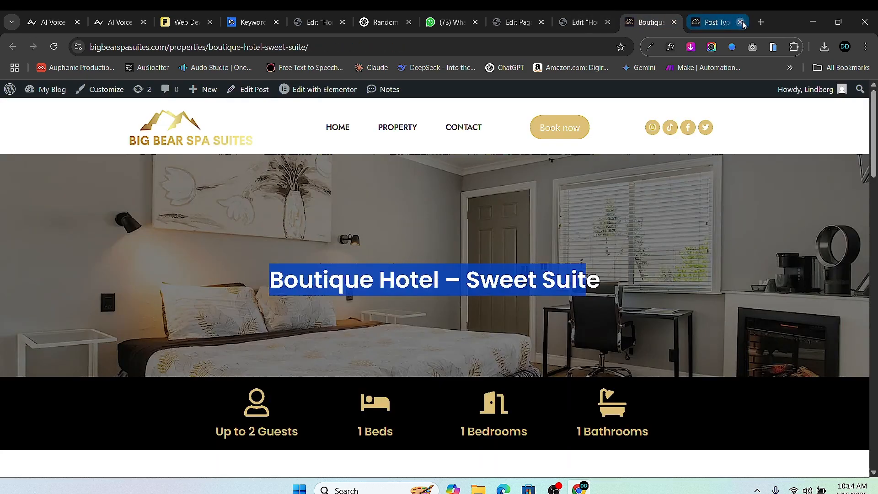
left_click(740, 22)
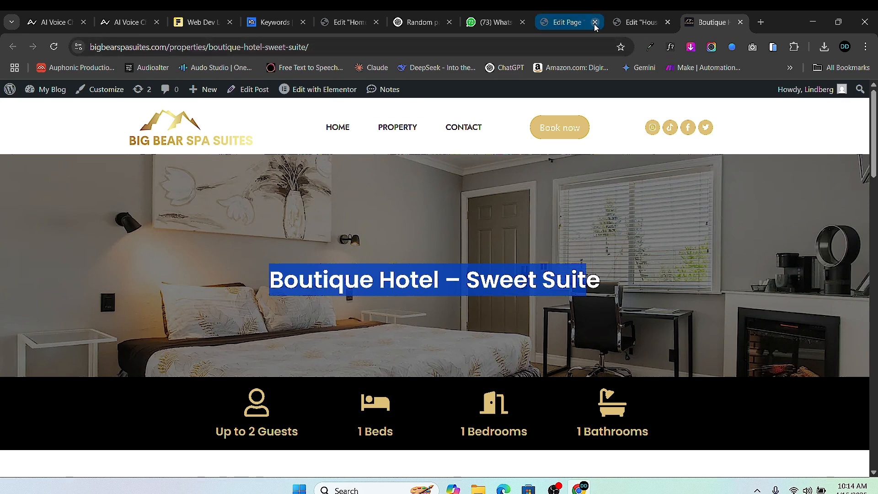
left_click(618, 23)
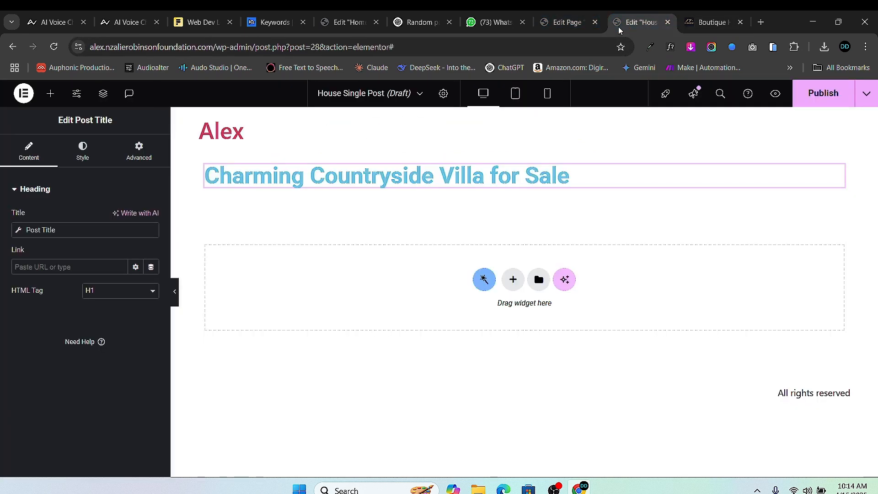
- Give the title container a classic background whose image is the dynamic Featured Image
left_click(524, 147)
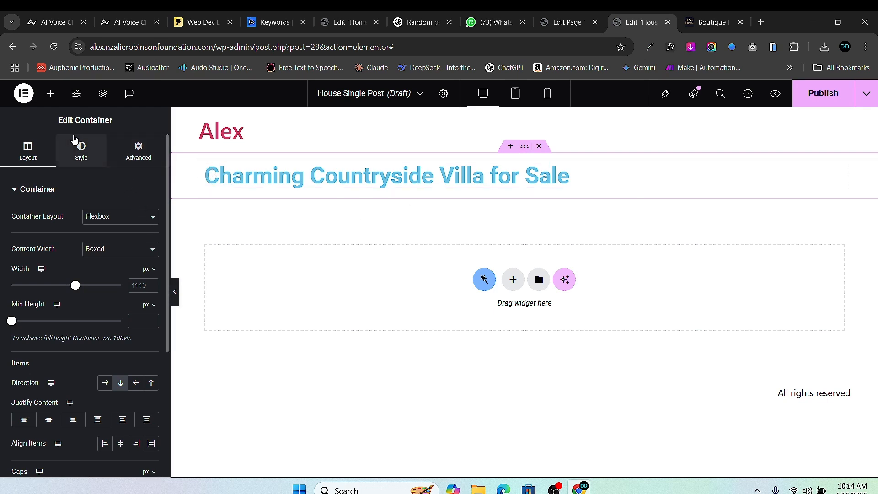
left_click(87, 157)
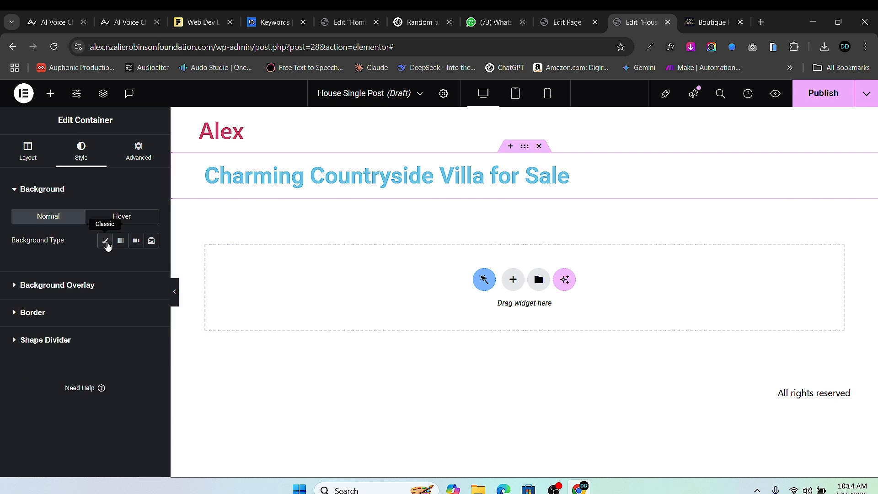
left_click(106, 241)
mouse_move(136, 319)
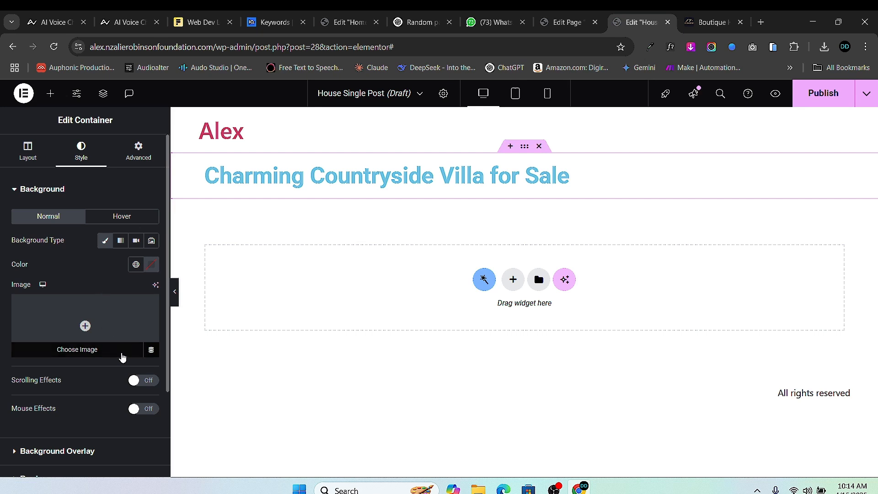
left_click(151, 351)
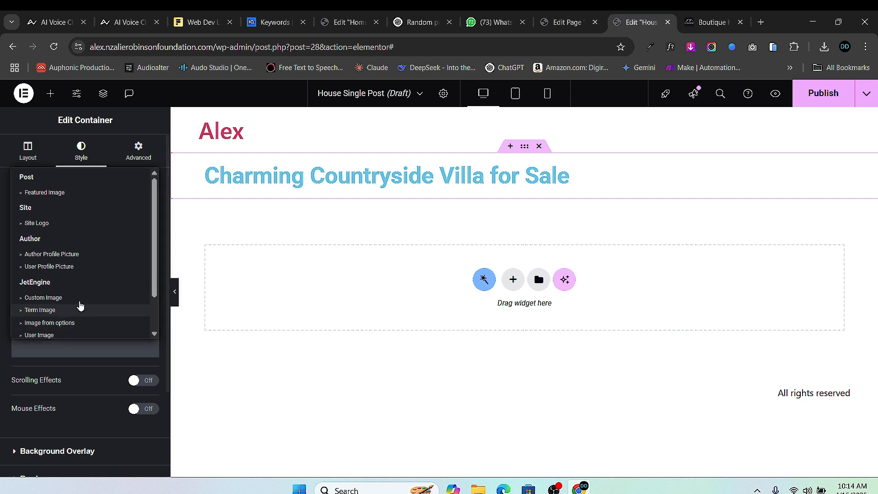
scroll(54, 302, "down", 1)
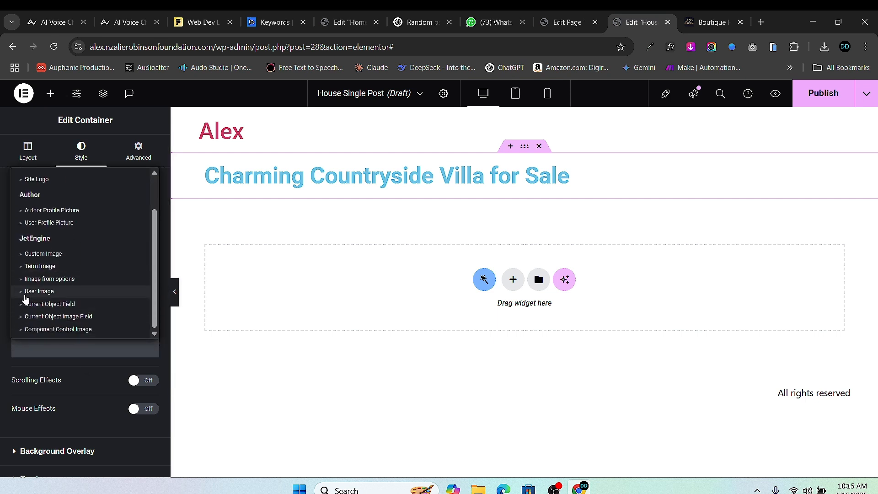
scroll(28, 279, "up", 2)
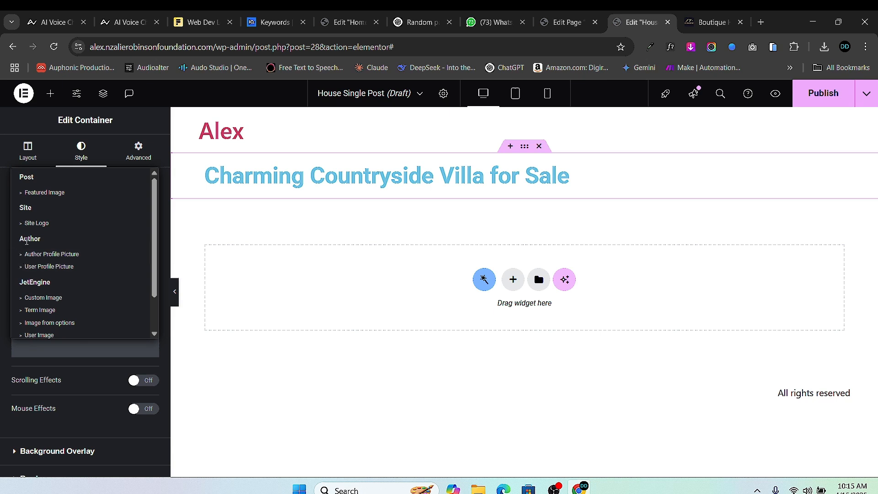
scroll(32, 243, "down", 1)
scroll(36, 226, "up", 1)
scroll(39, 221, "down", 1)
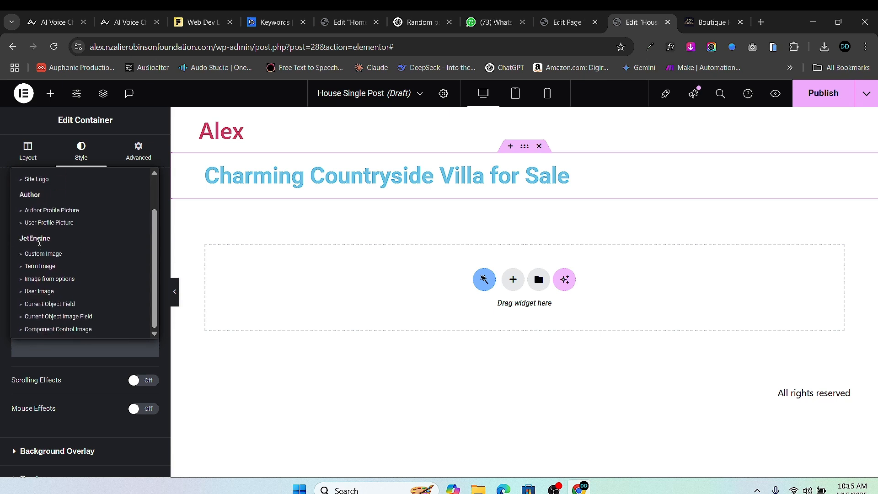
scroll(43, 211, "up", 1)
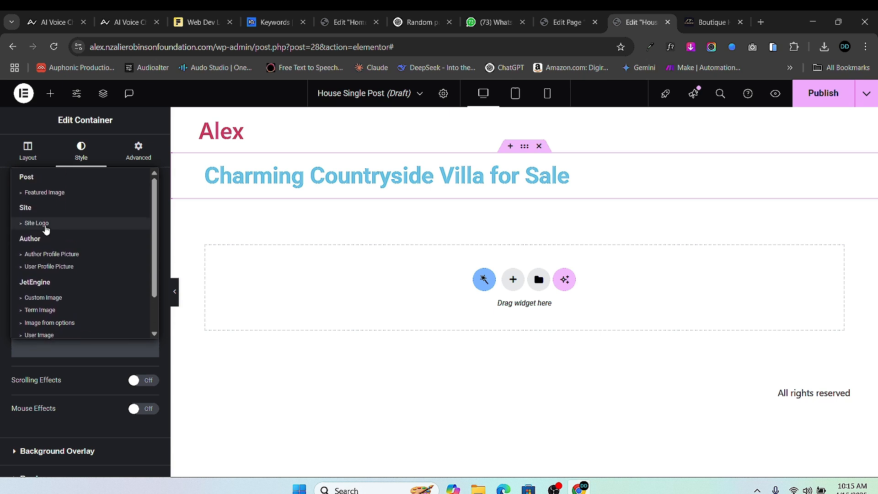
left_click(44, 193)
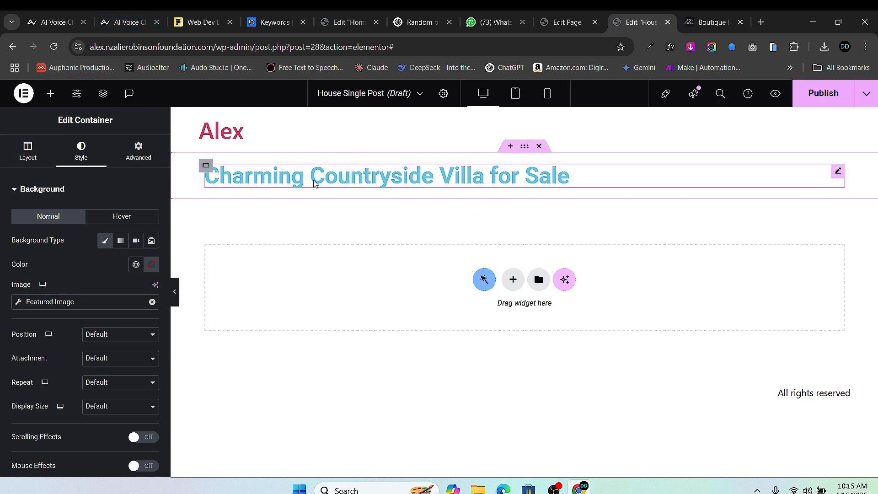
- Reload the editor and reapply the dynamic Featured Image background to the title container
left_click(54, 47)
left_click(490, 139)
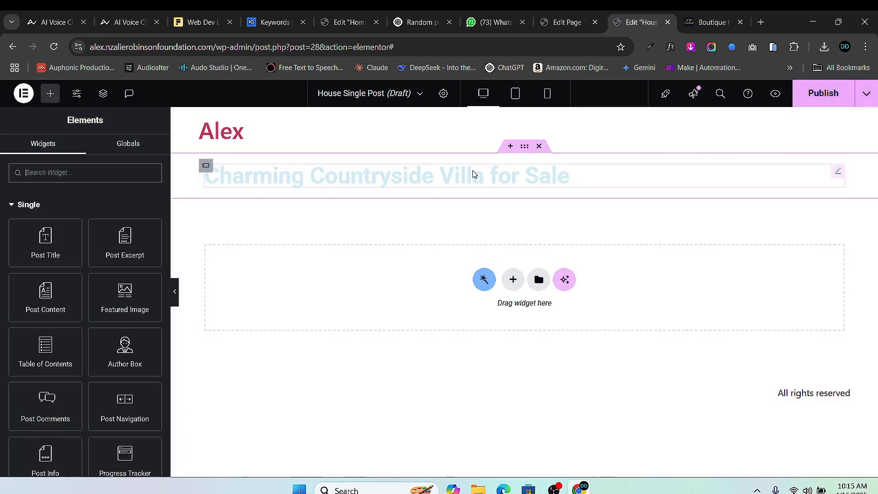
left_click(509, 155)
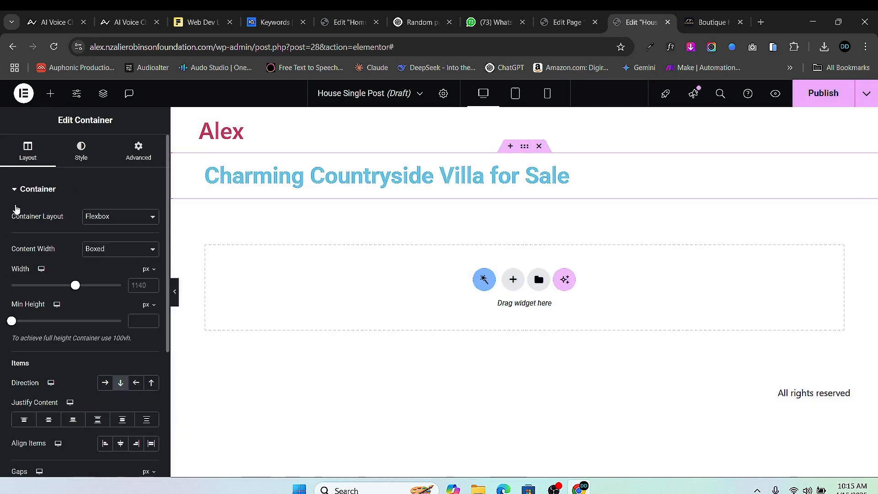
left_click(82, 159)
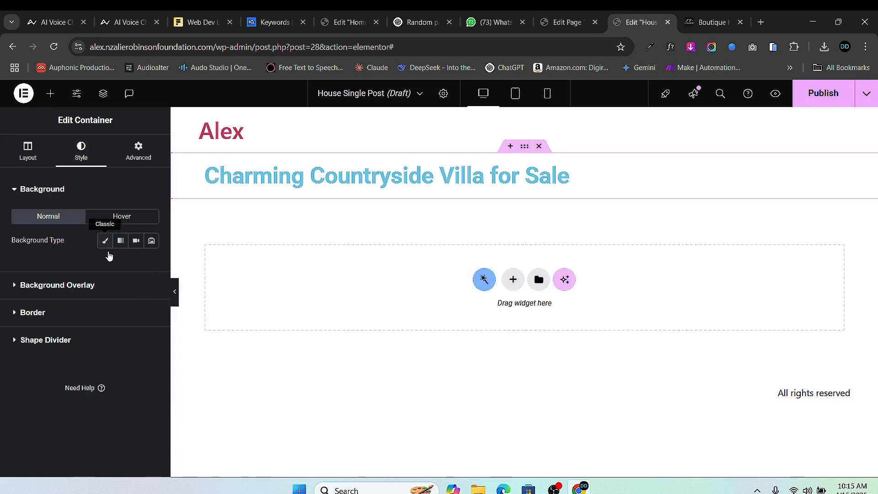
left_click(105, 240)
left_click(150, 357)
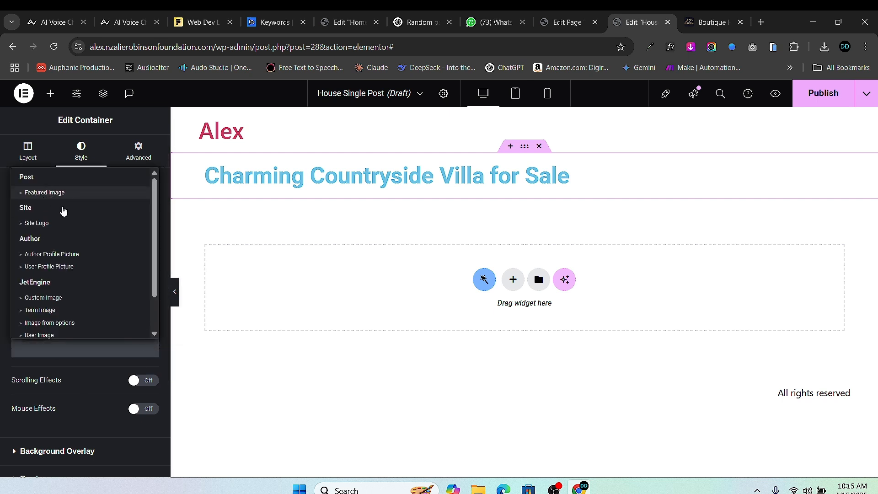
left_click(64, 192)
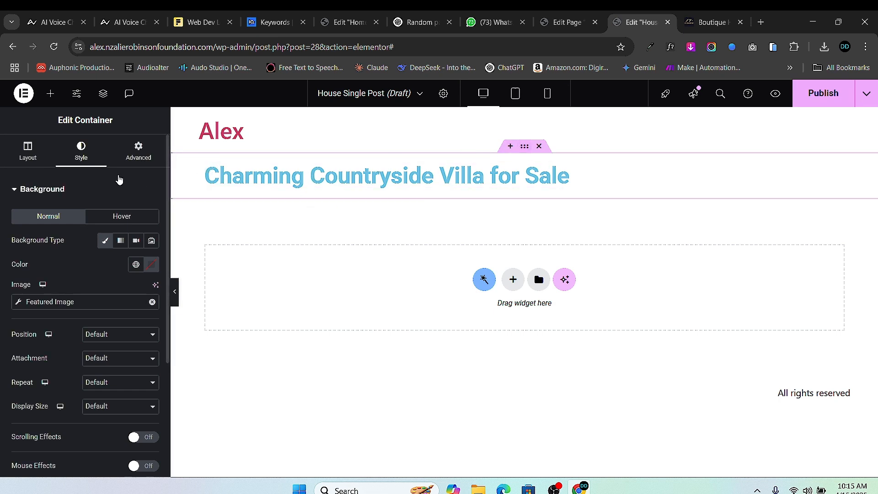
- Center-align the post title heading
left_click(138, 151)
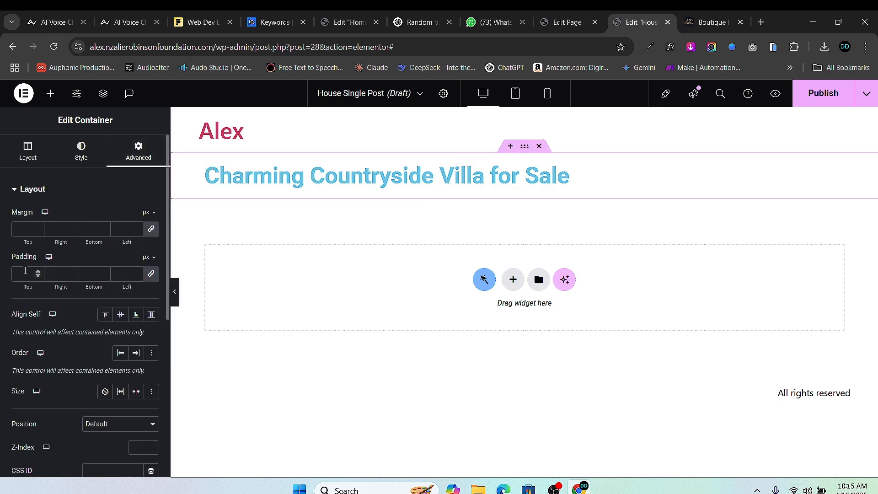
type("40")
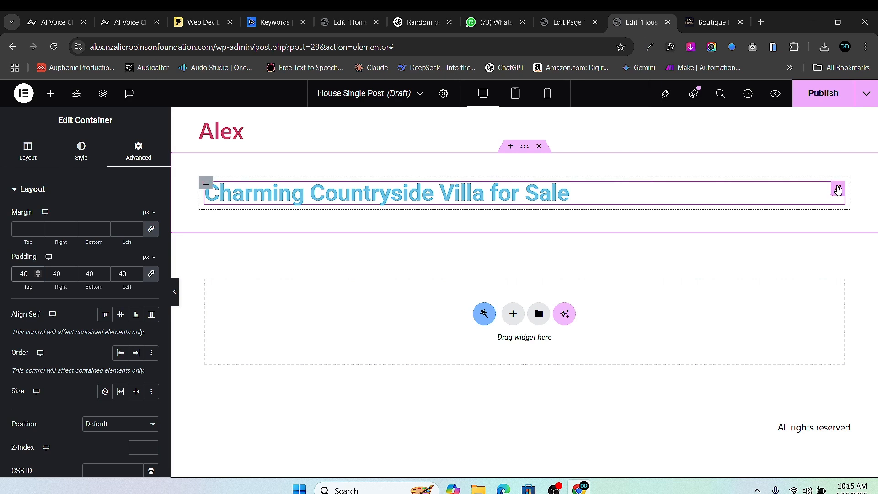
left_click(836, 188)
left_click(80, 153)
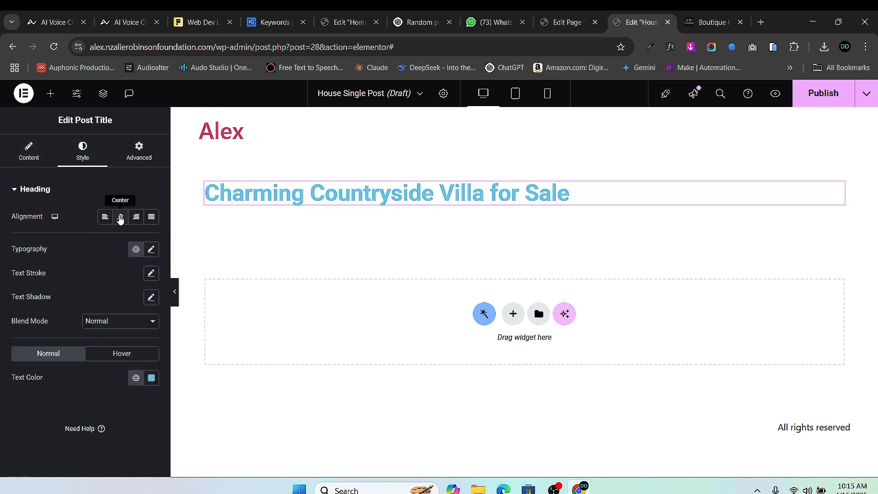
left_click(121, 216)
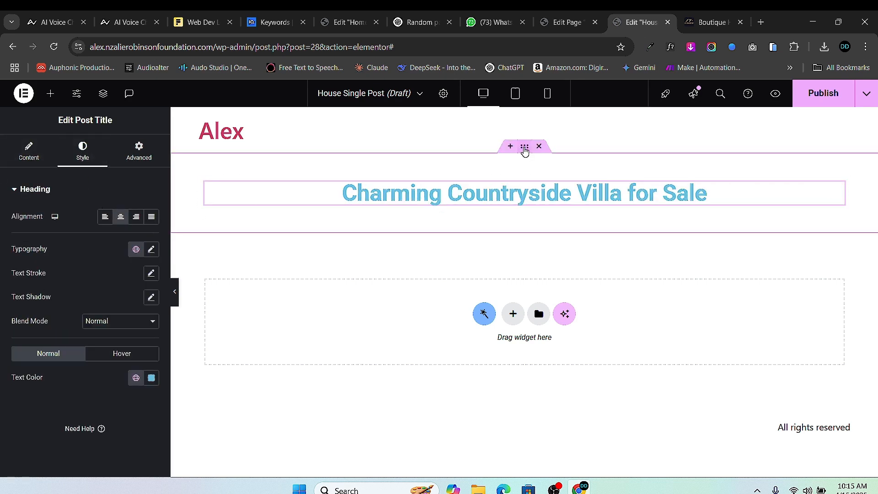
- Unlink the container's padding and set 100 top with 40 right and left
left_click(478, 161)
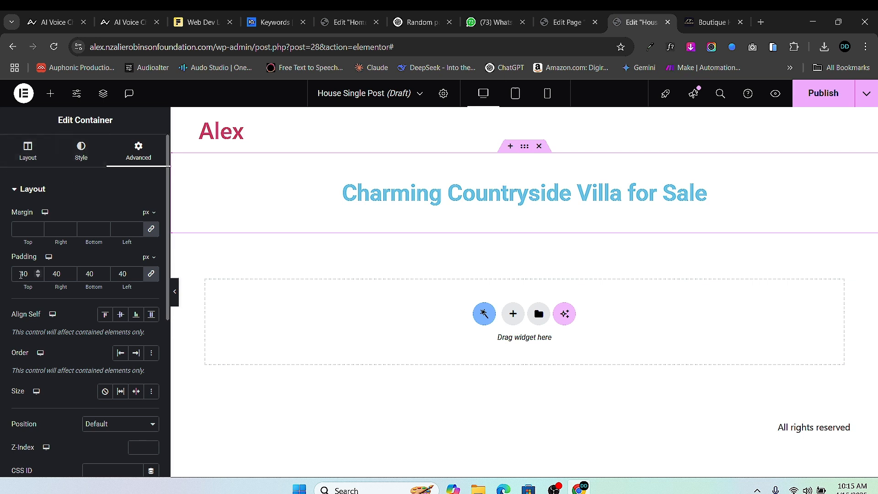
double_click(24, 273)
type("100")
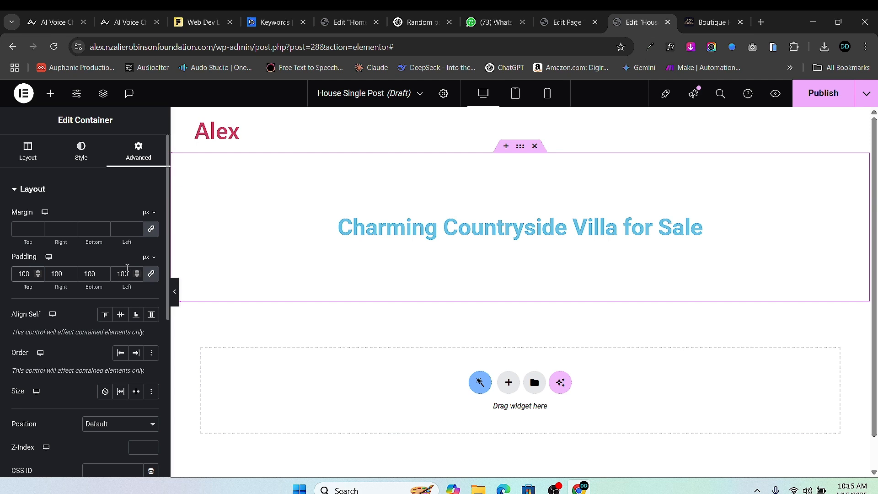
left_click(145, 275)
double_click(56, 273)
type("40")
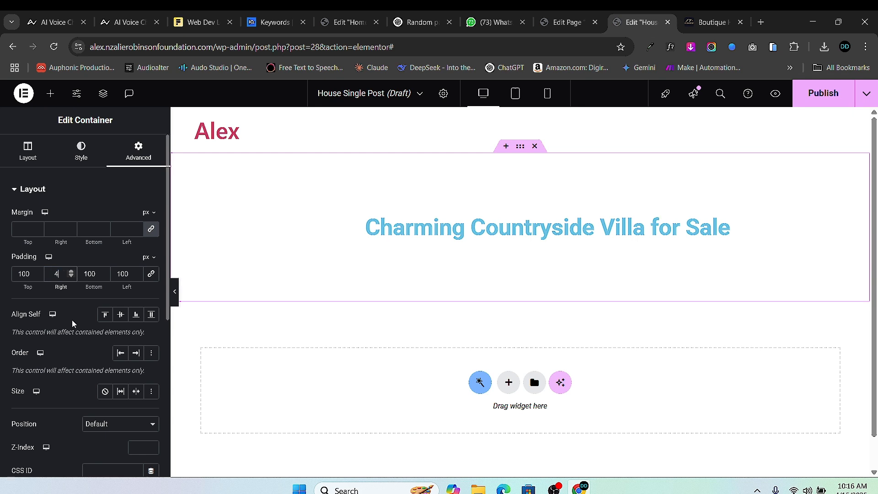
double_click(118, 274)
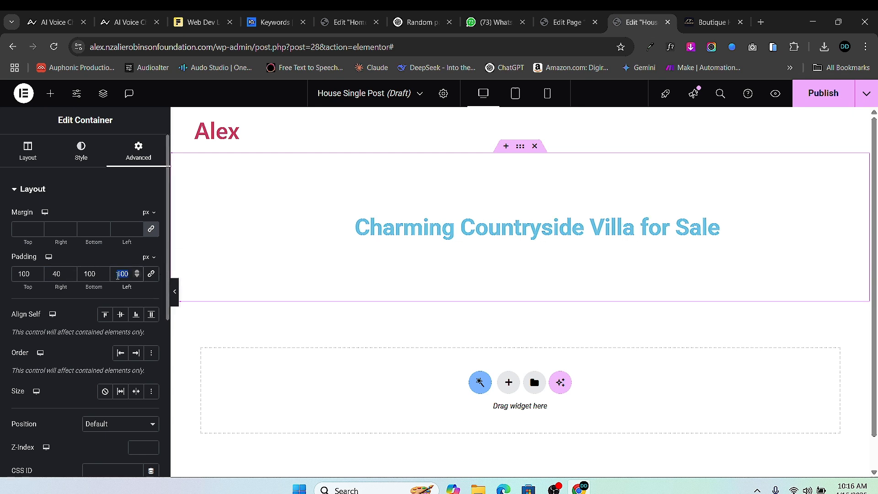
type("40")
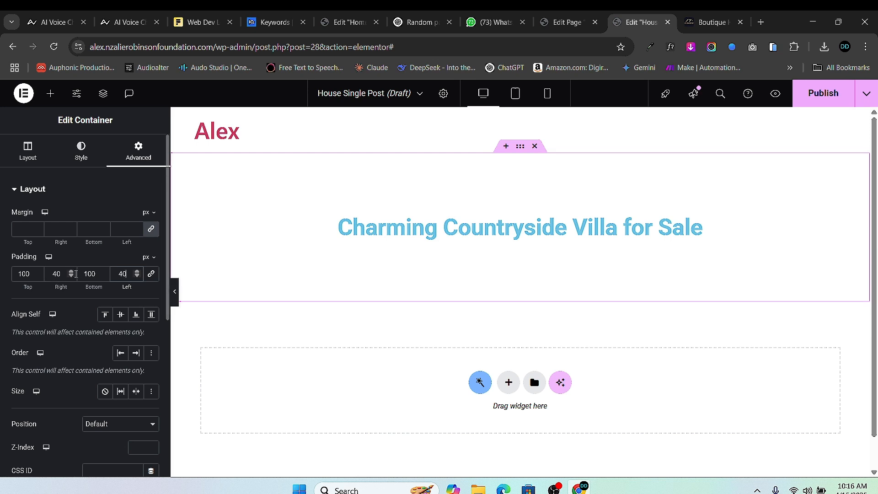
- Adjust the container's top and bottom padding to 120 px, keeping 40 px sides
left_click(25, 276)
key("BackSpace")
type("5")
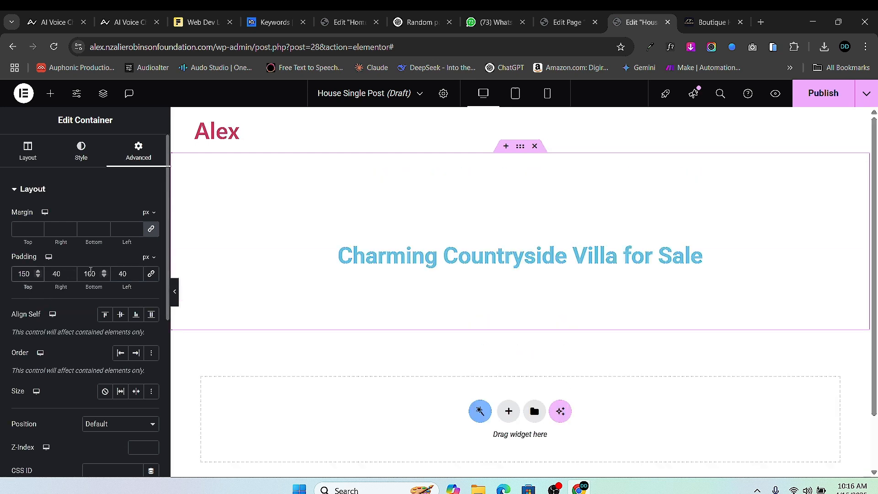
key("BackSpace")
type("5")
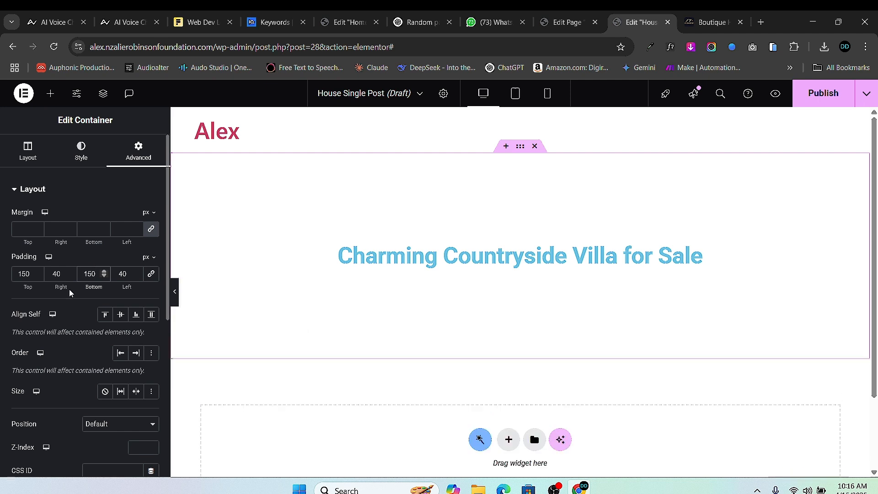
key("BackSpace")
type("2")
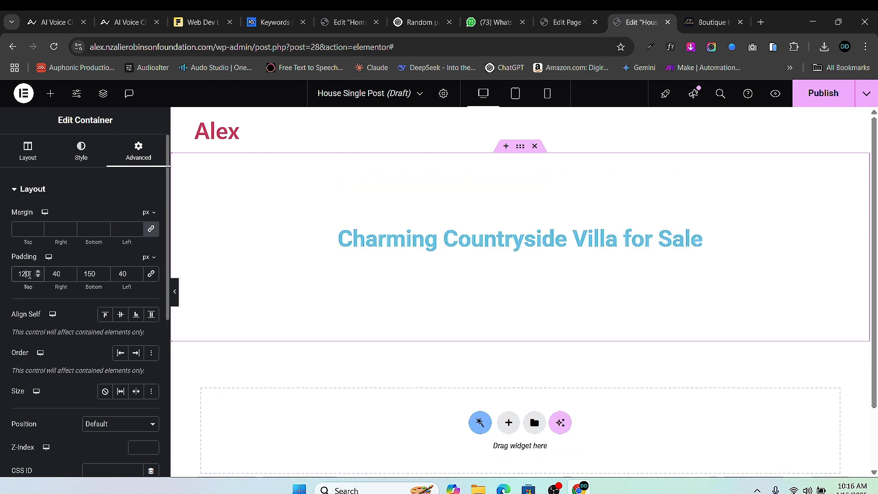
left_click(91, 276)
key("BackSpace")
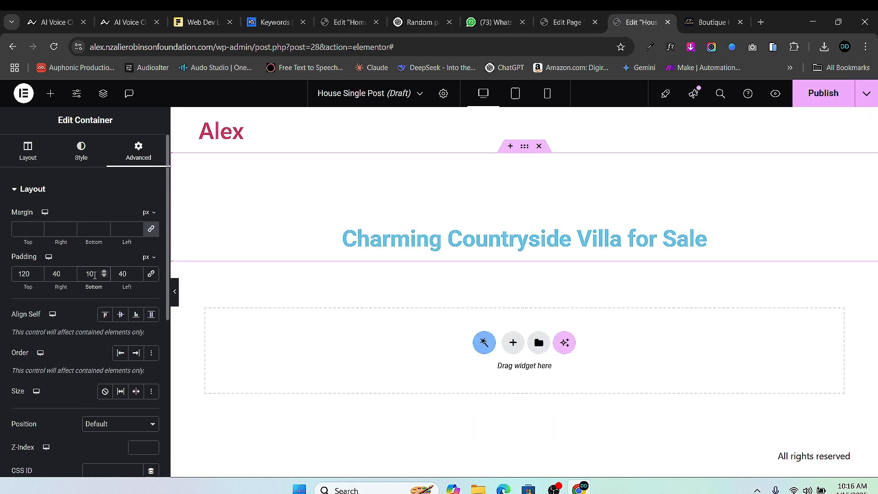
type("2")
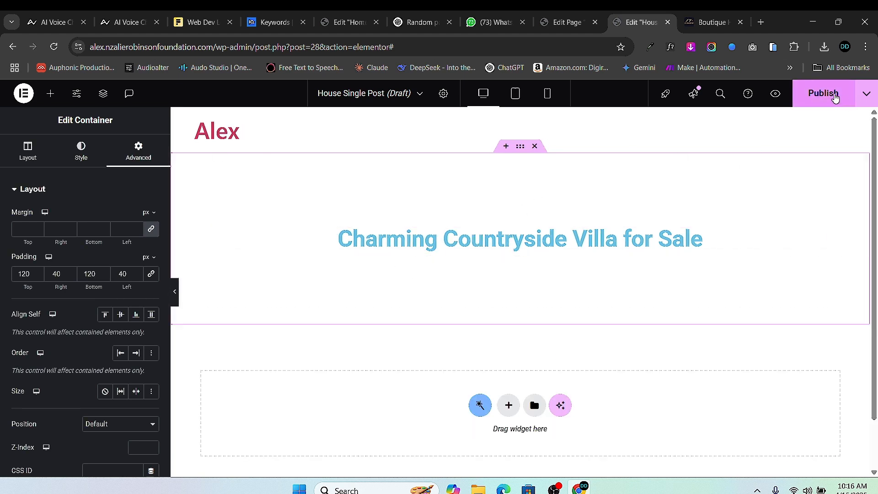
left_click(834, 94)
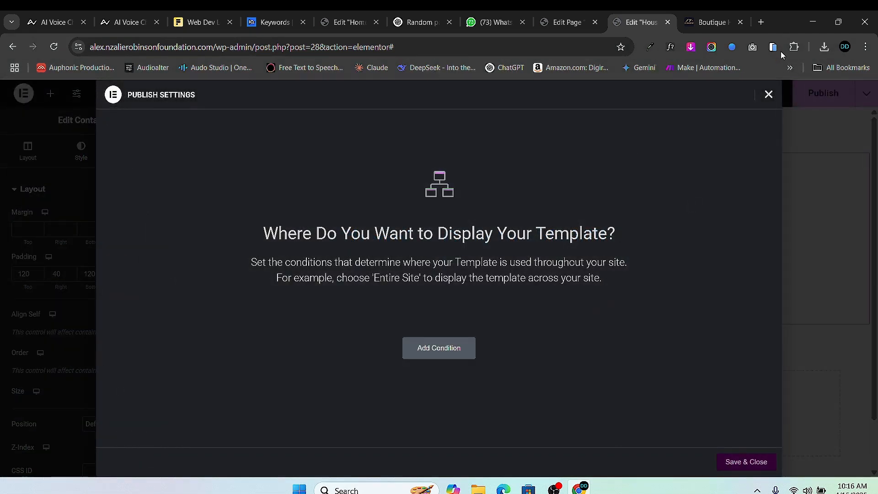
- Close the publish settings dialog and clear the widget search
left_click(768, 94)
scroll(682, 265, "down", 1)
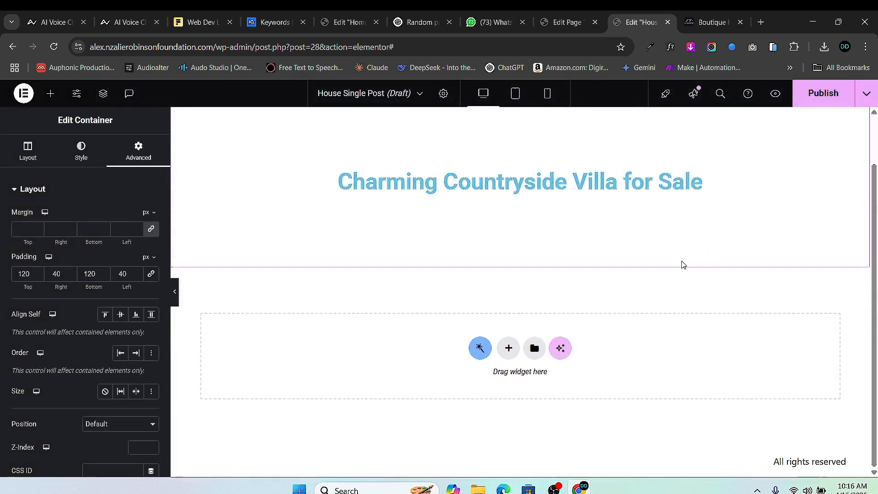
type("t")
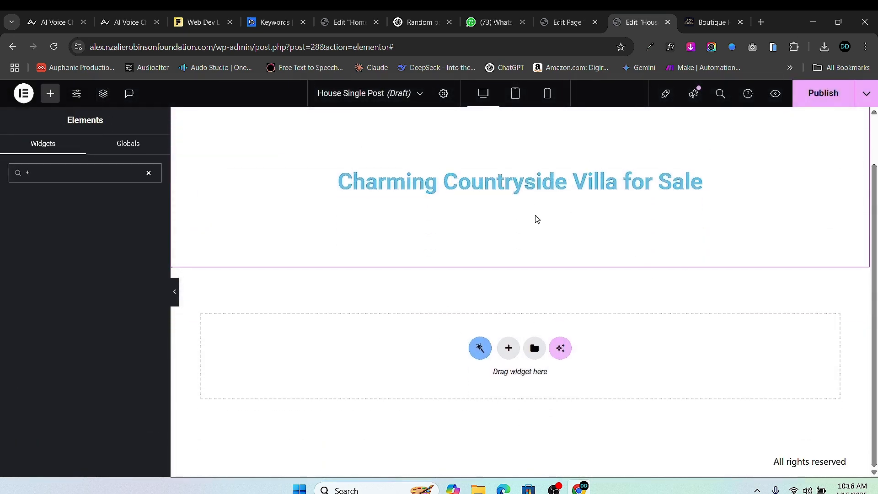
left_click(149, 173)
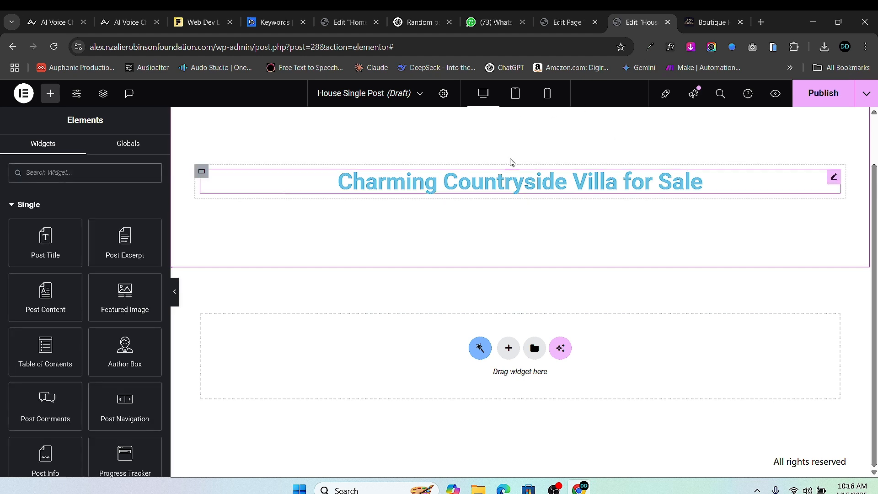
scroll(509, 160, "up", 1)
- Preview the template with the 'Charming Countryside Villa for Sale' property
left_click(443, 93)
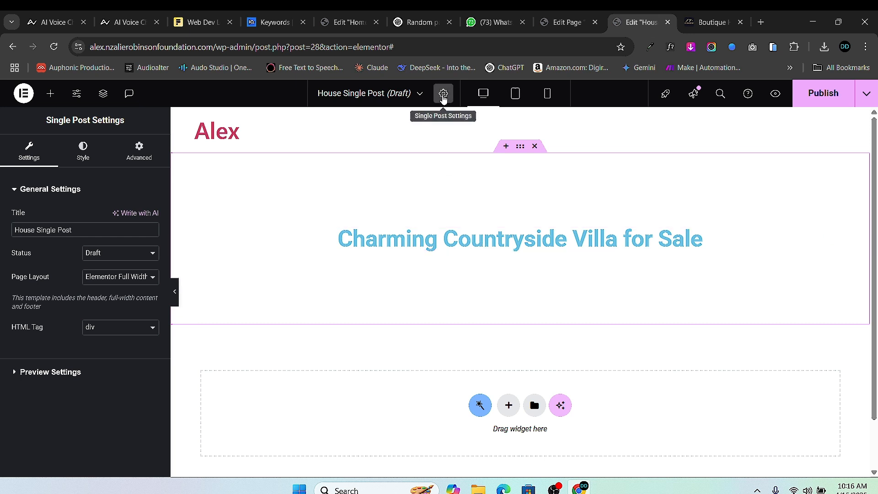
left_click(41, 371)
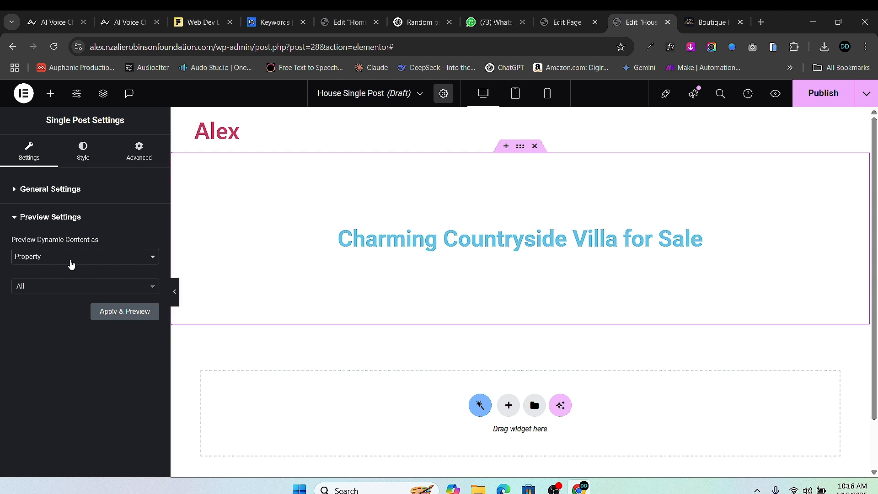
left_click(73, 289)
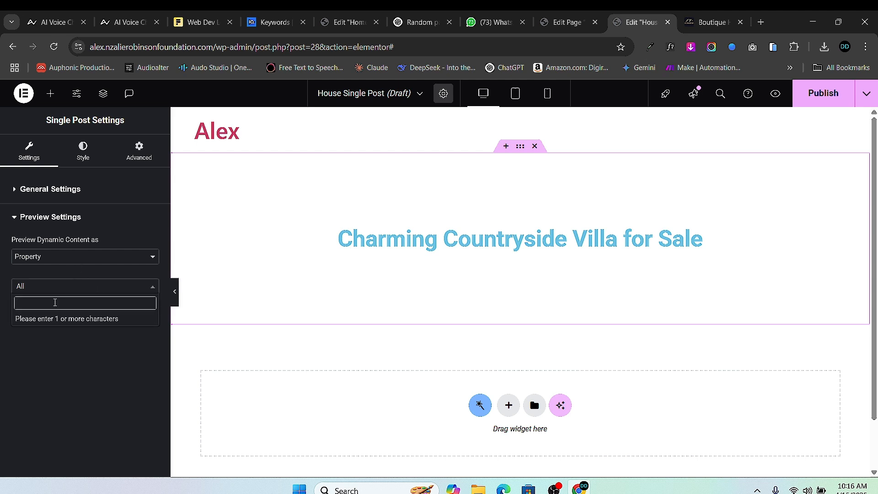
type("char")
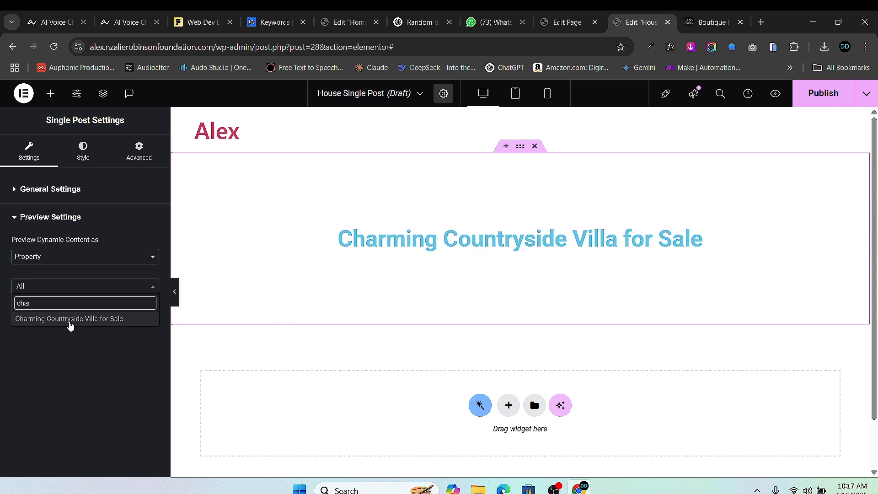
left_click(70, 319)
left_click(123, 311)
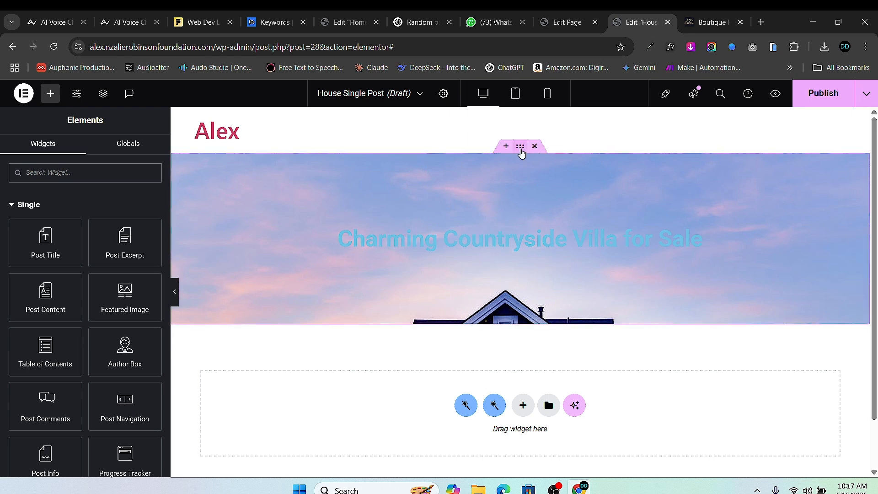
- Add a classic black background overlay to the hero container at 0.4 opacity
left_click(520, 147)
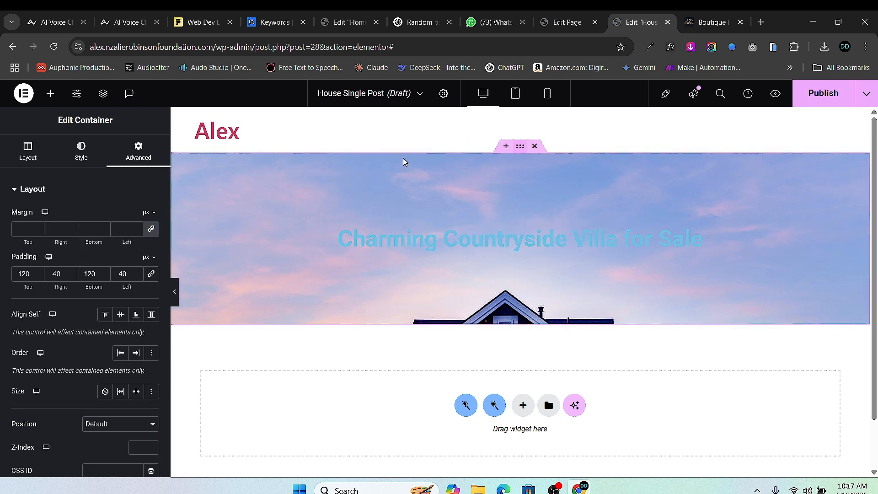
left_click(72, 155)
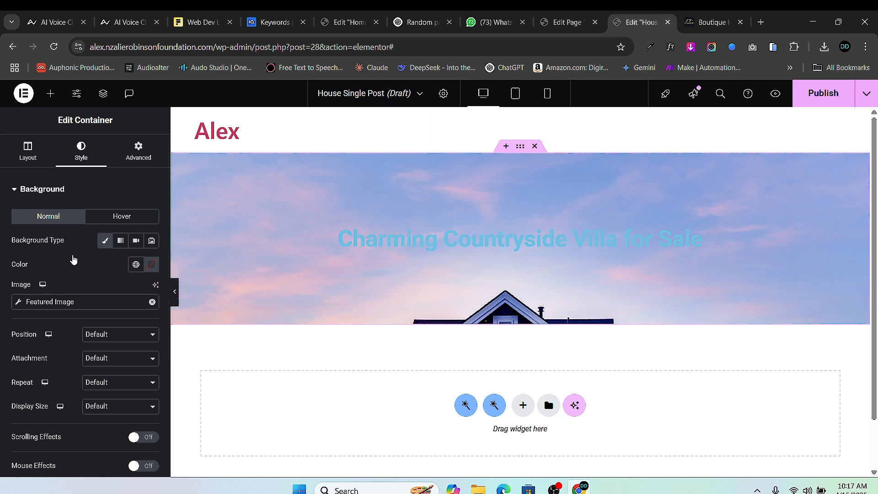
scroll(73, 311, "down", 4)
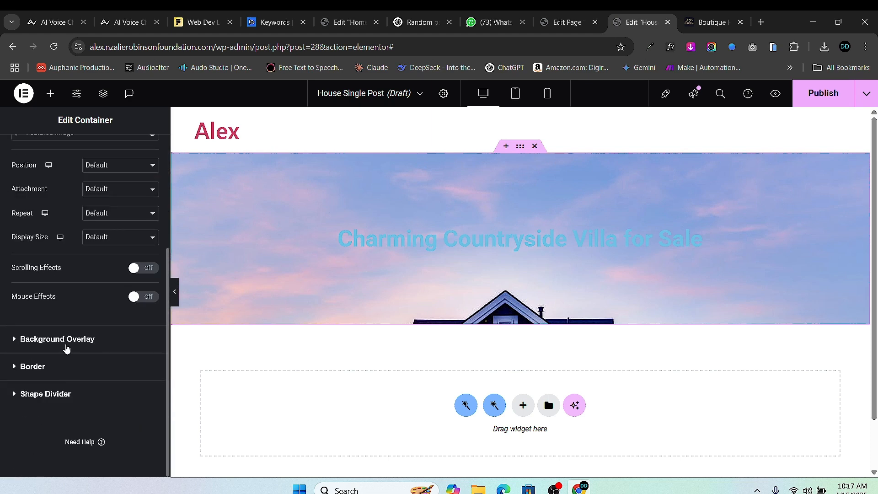
left_click(66, 348)
left_click(140, 271)
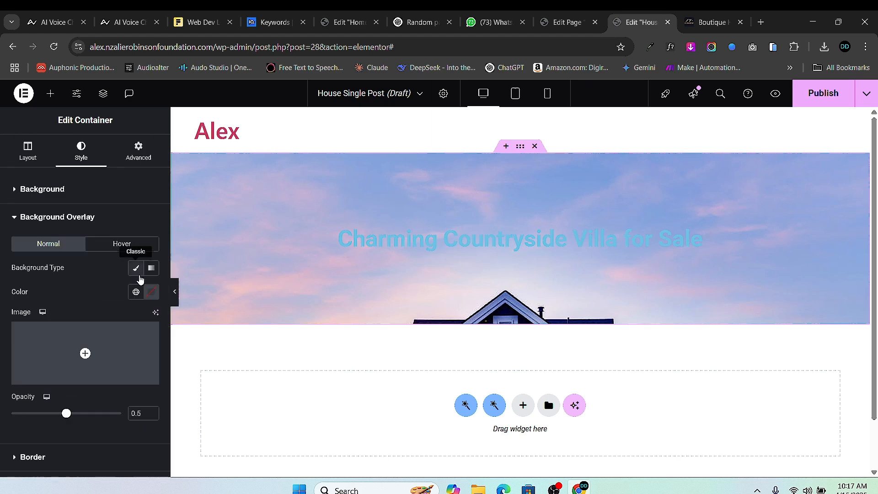
left_click(151, 292)
left_click(122, 394)
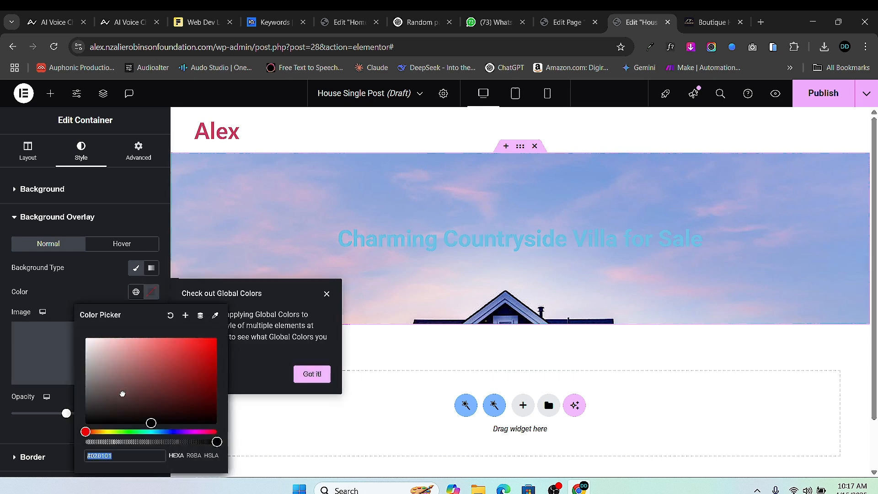
left_click(284, 275)
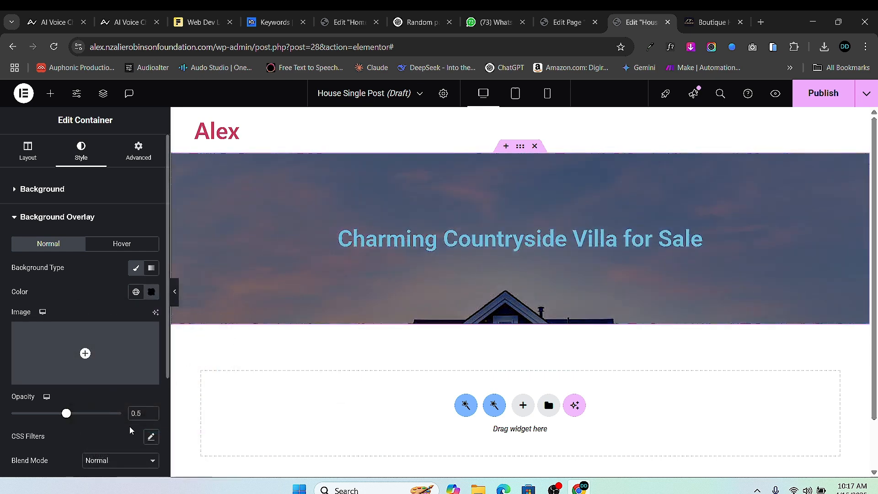
left_click(151, 416)
left_click(152, 415)
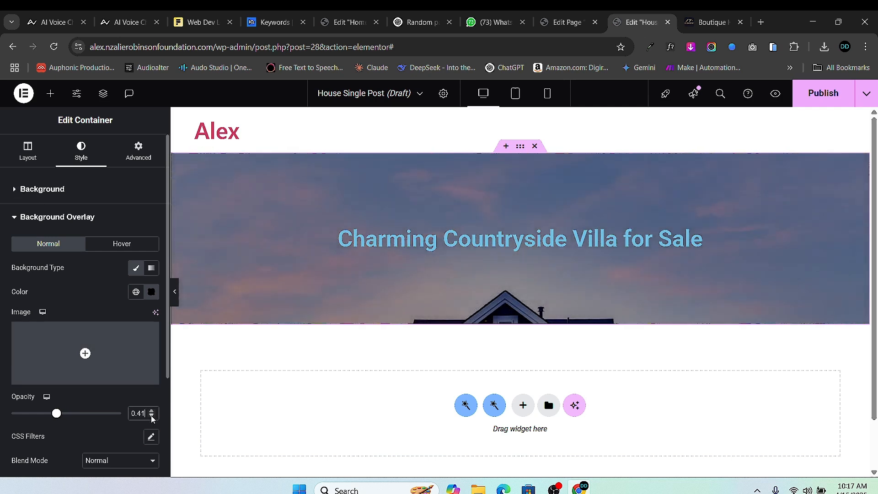
left_click(151, 416)
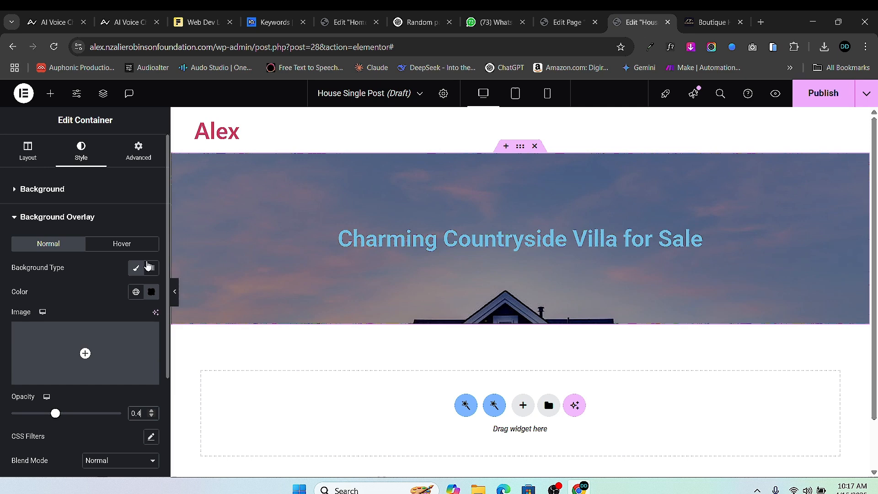
left_click(14, 192)
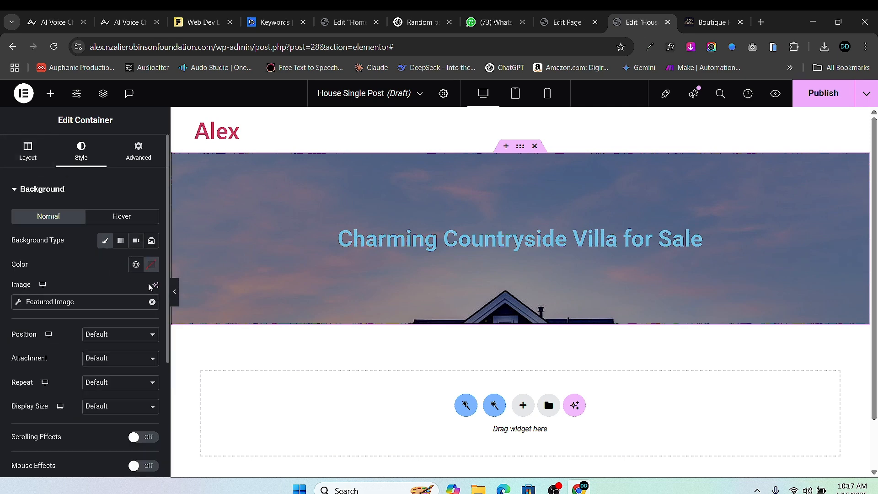
- Set the hero background image to Center Center position, No-repeat and Cover size
scroll(123, 245, "down", 2)
left_click(117, 277)
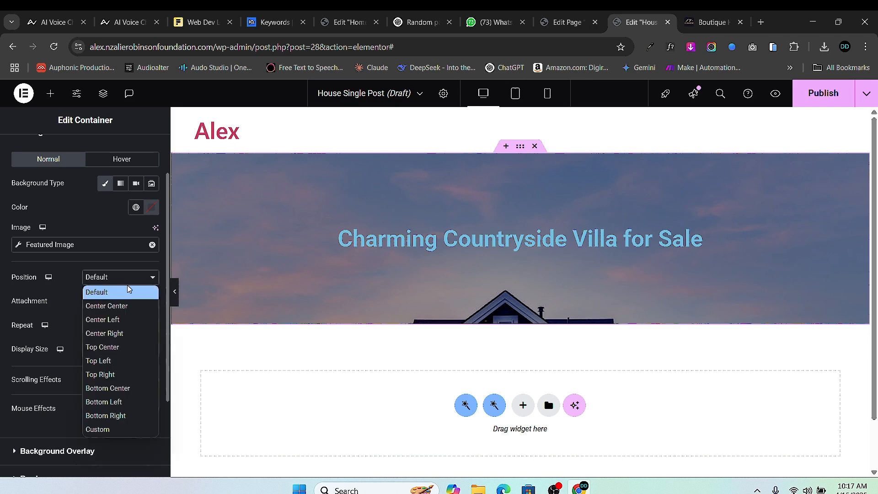
left_click(121, 305)
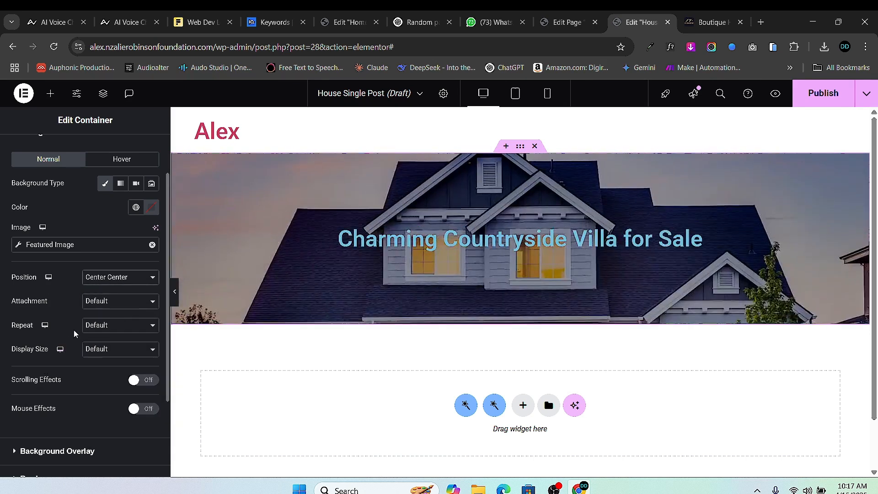
left_click(109, 303)
left_click(112, 317)
left_click(114, 325)
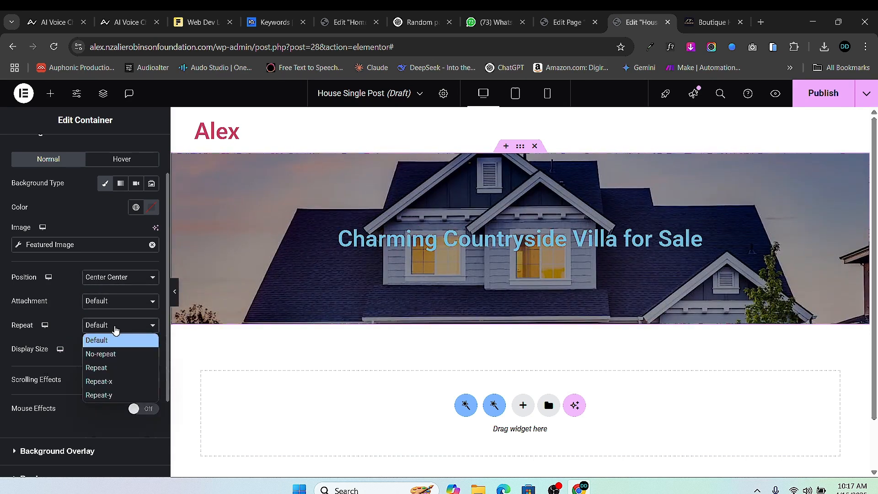
left_click(118, 354)
left_click(118, 352)
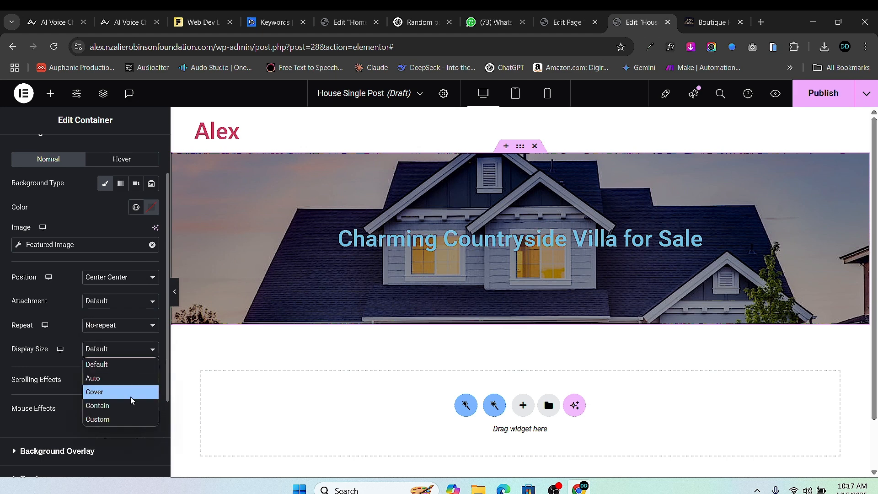
left_click(129, 396)
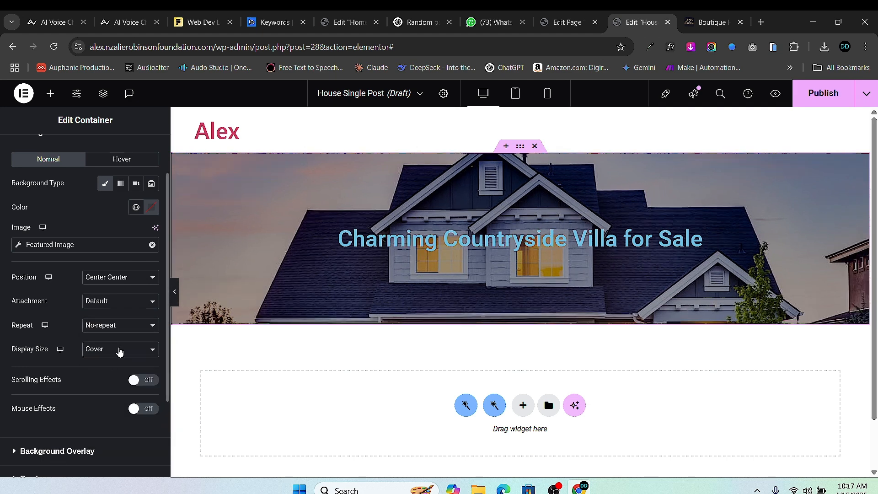
left_click(118, 349)
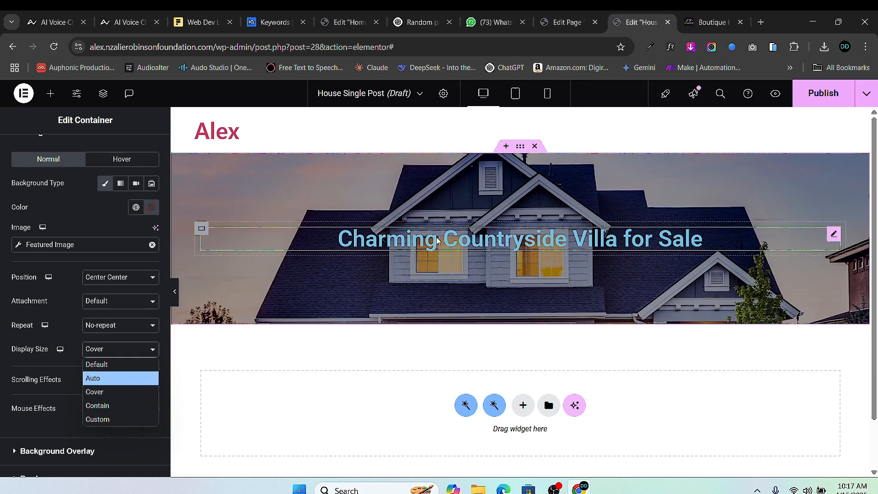
left_click(521, 153)
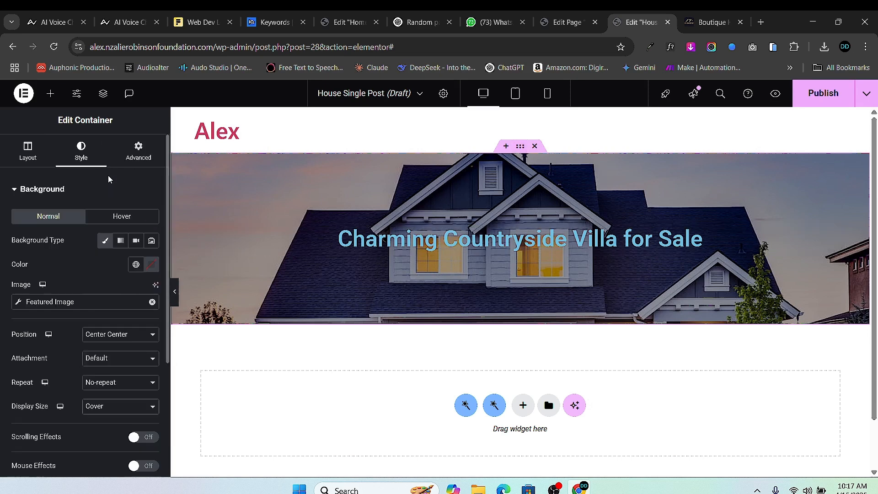
left_click(138, 151)
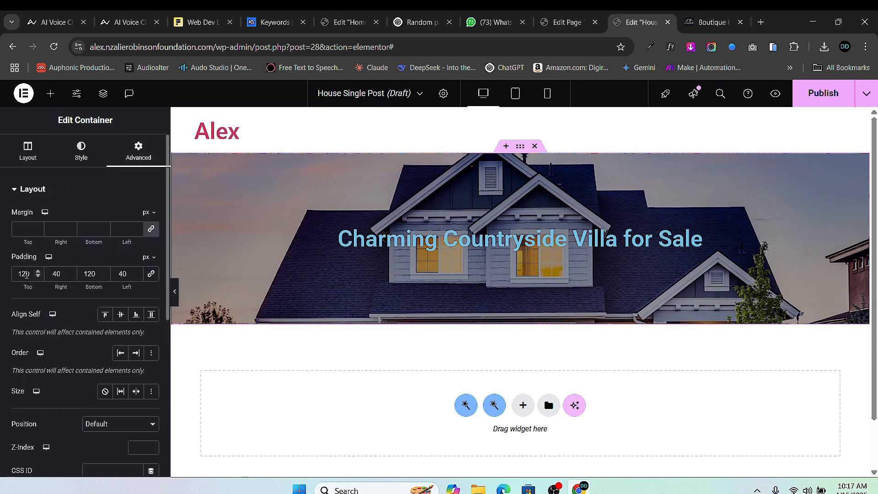
- Change the hero container's top and bottom padding to 150 px
key("BackSpace")
type("5")
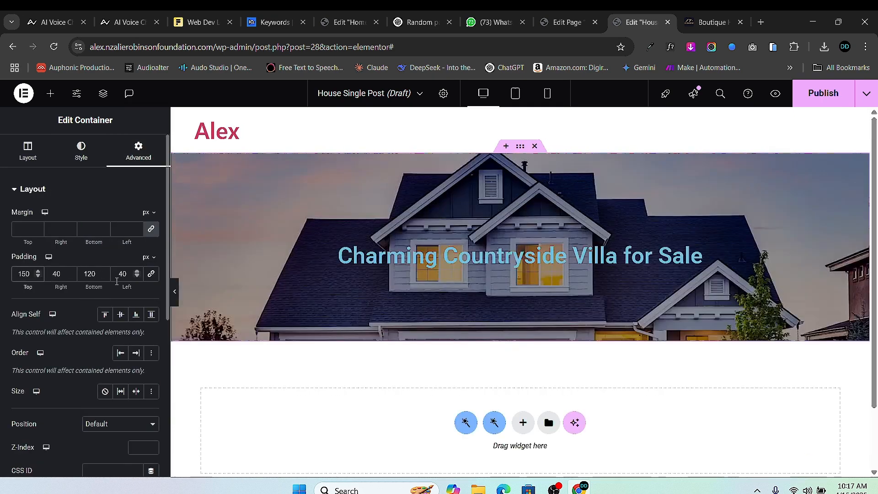
left_click(92, 275)
key("BackSpace")
type("5")
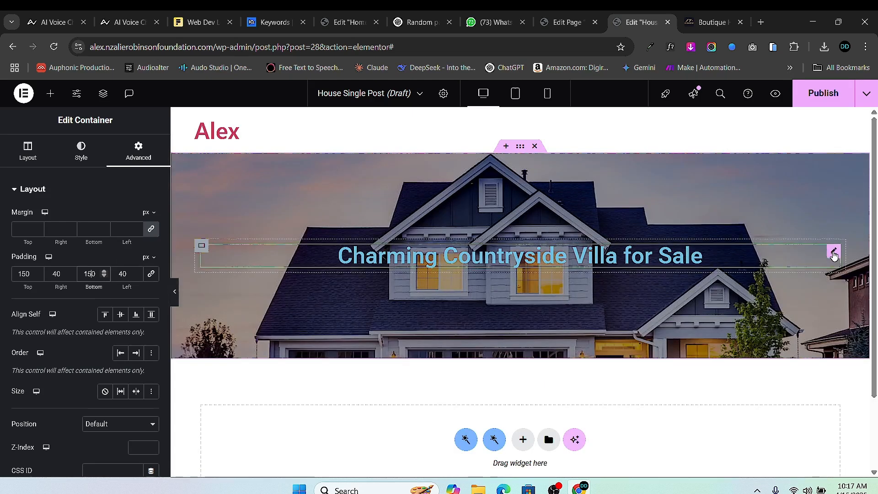
- Make the post title text white
left_click(832, 250)
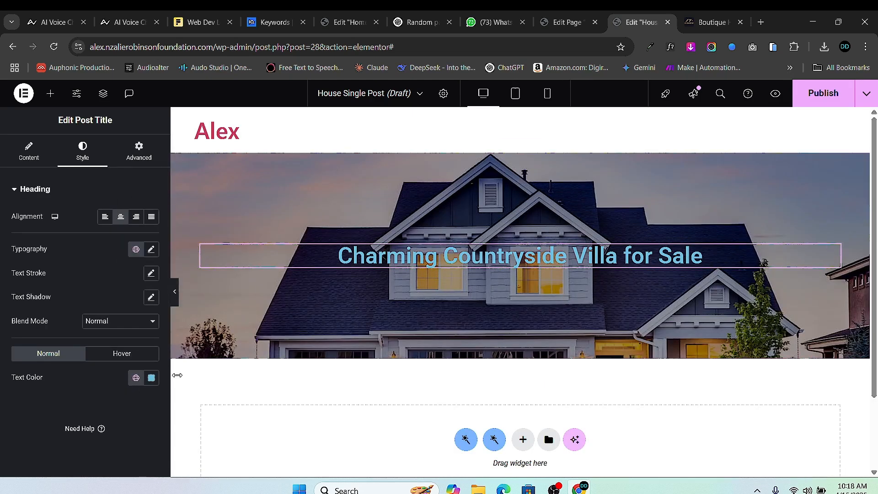
left_click(151, 377)
left_click_drag(96, 253, 16, 177)
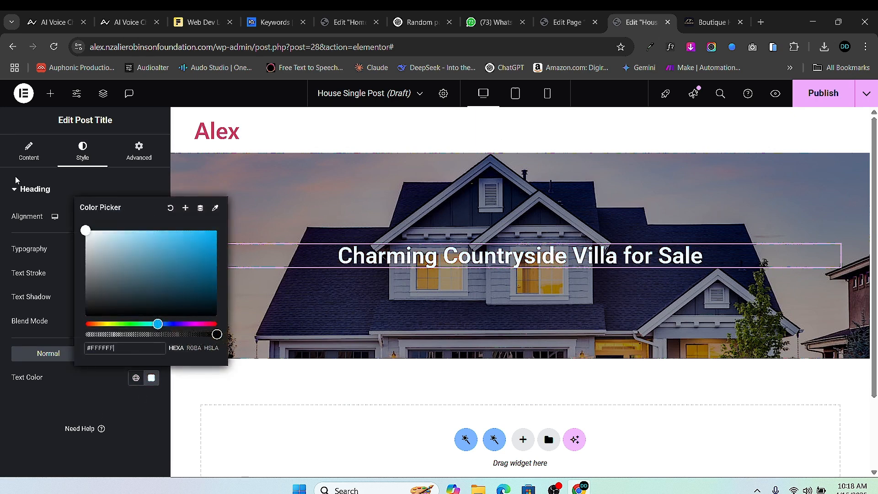
left_click(4, 316)
- Set the post title typography to Manrope, 50 px, weight 700 Bold
left_click(151, 250)
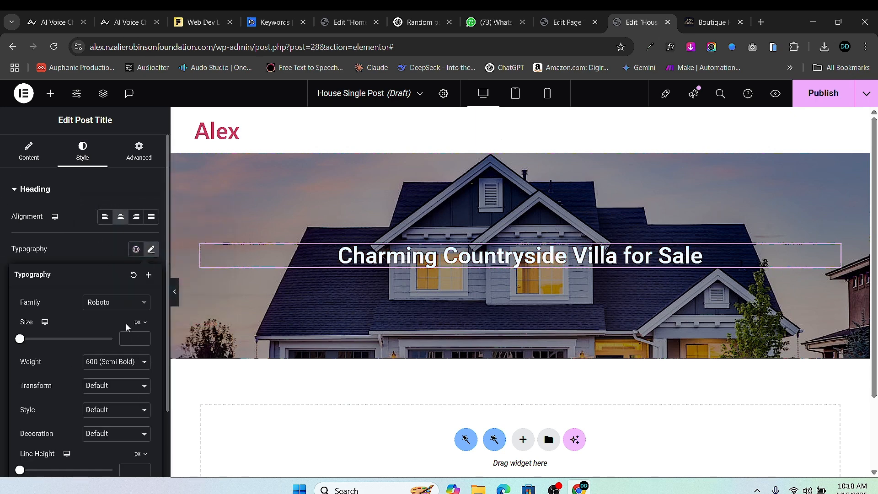
left_click(124, 303)
type("sora")
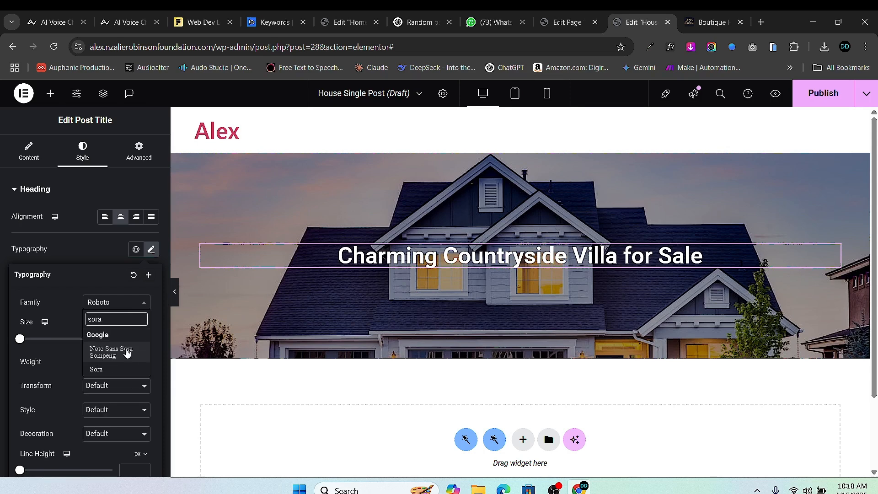
left_click(115, 369)
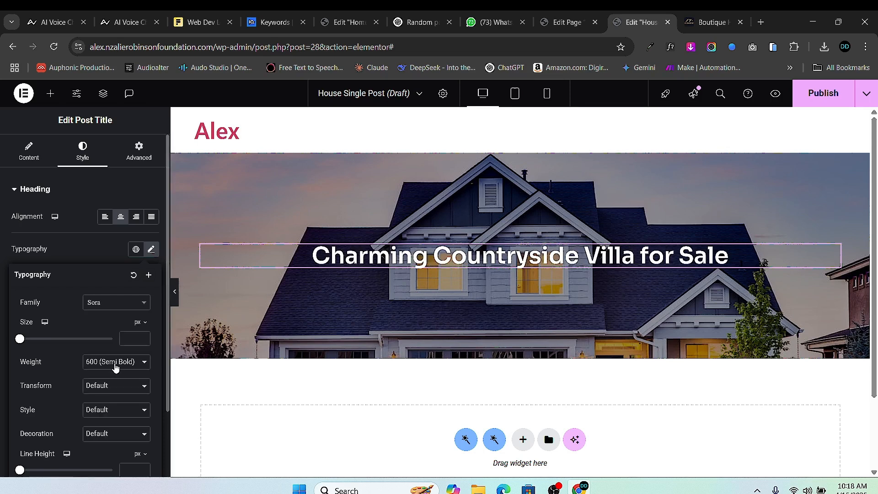
left_click(116, 309)
type("ma")
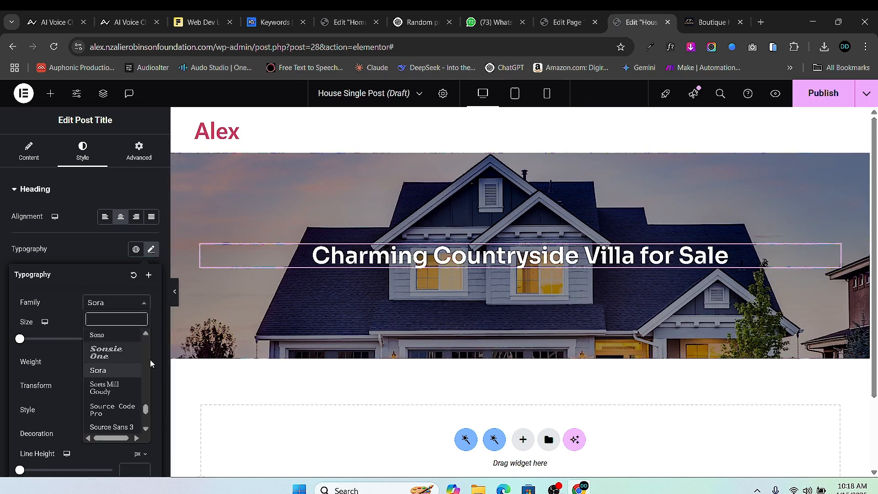
type("n")
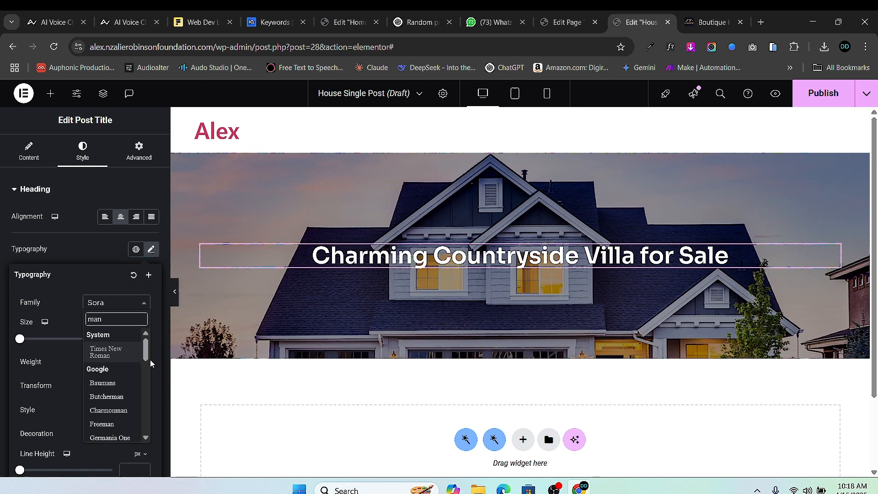
type("rope")
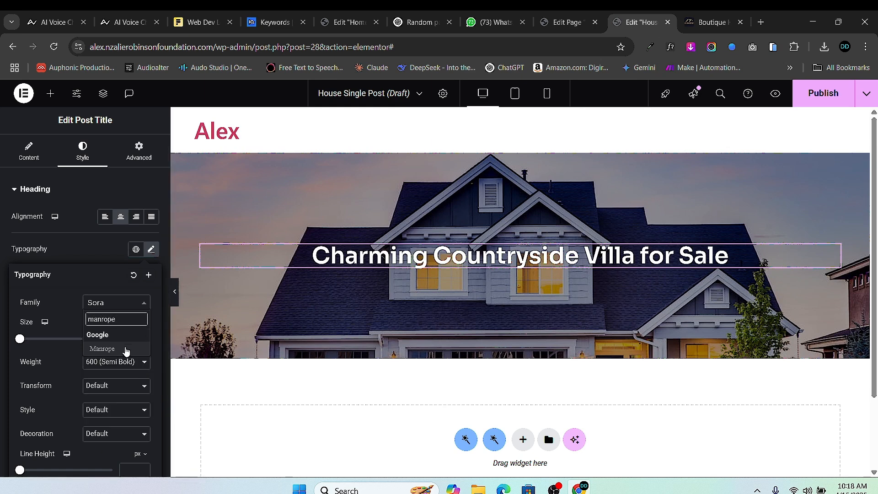
left_click(126, 348)
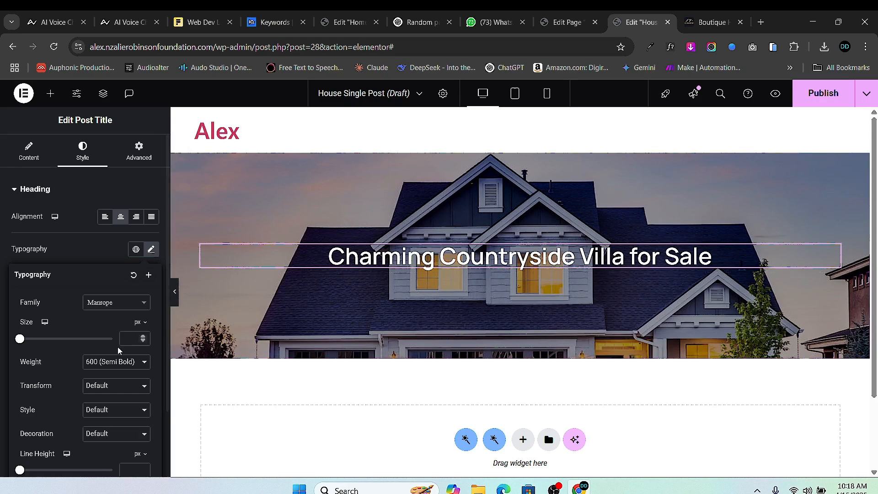
left_click_drag(26, 341, 42, 339)
left_click(143, 337)
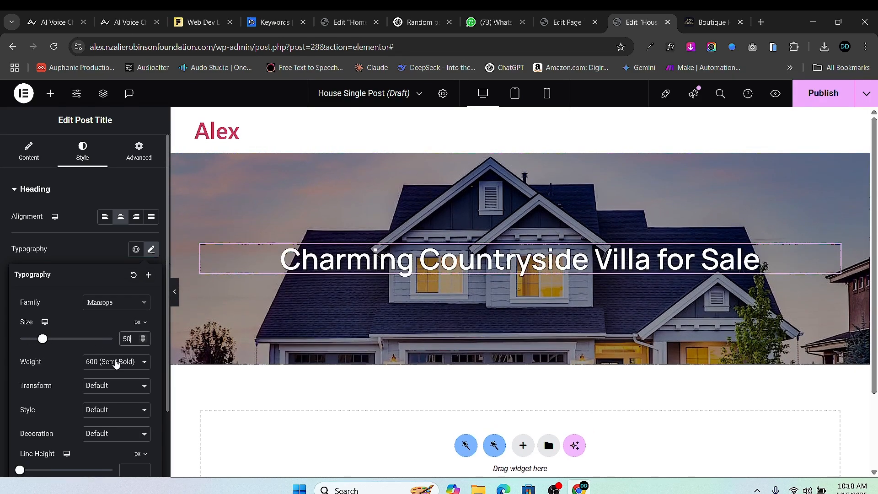
left_click(118, 362)
left_click(121, 290)
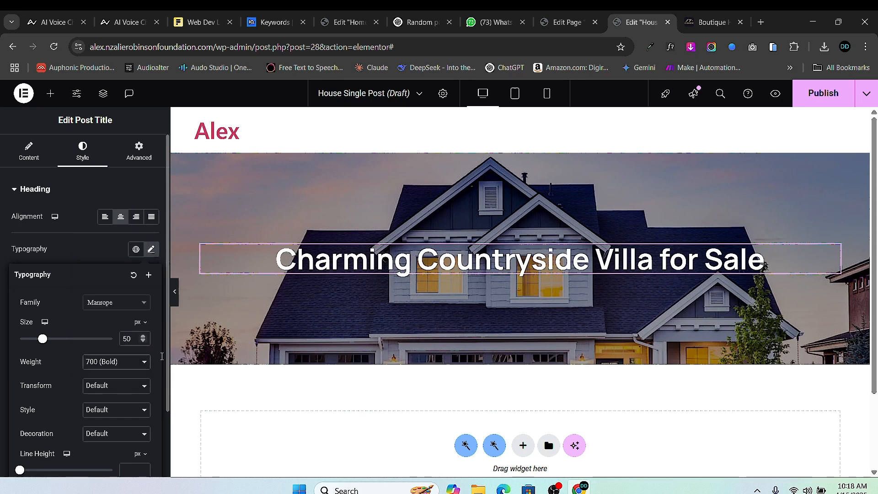
left_click(520, 146)
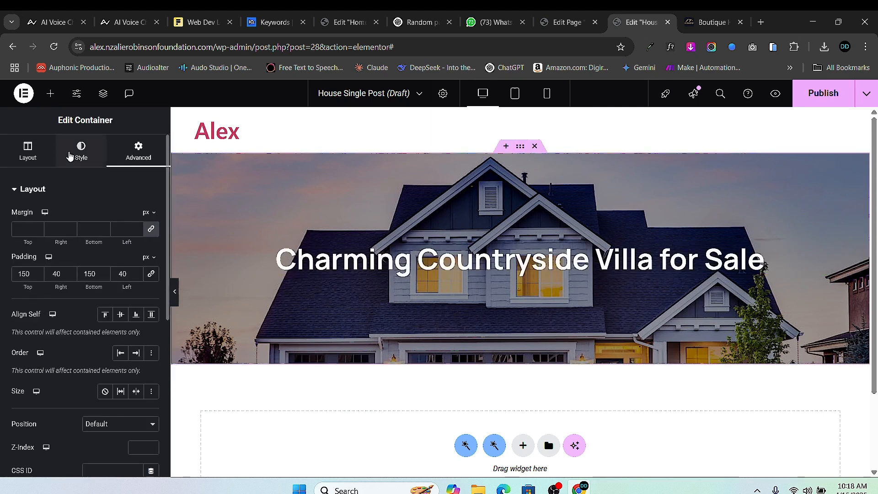
- Raise the hero's black overlay opacity from 0.4 to 0.6
left_click(78, 150)
scroll(64, 361, "down", 5)
scroll(84, 333, "up", 3)
scroll(84, 320, "up", 3)
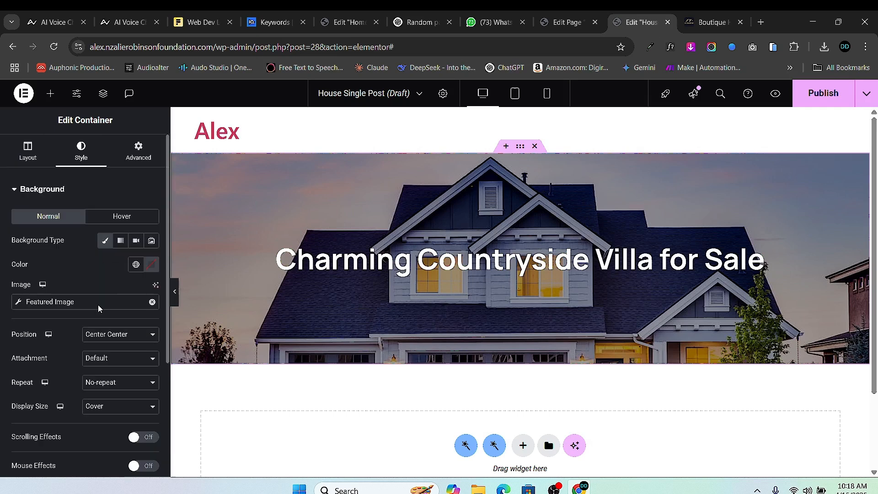
scroll(92, 357, "down", 4)
left_click(27, 338)
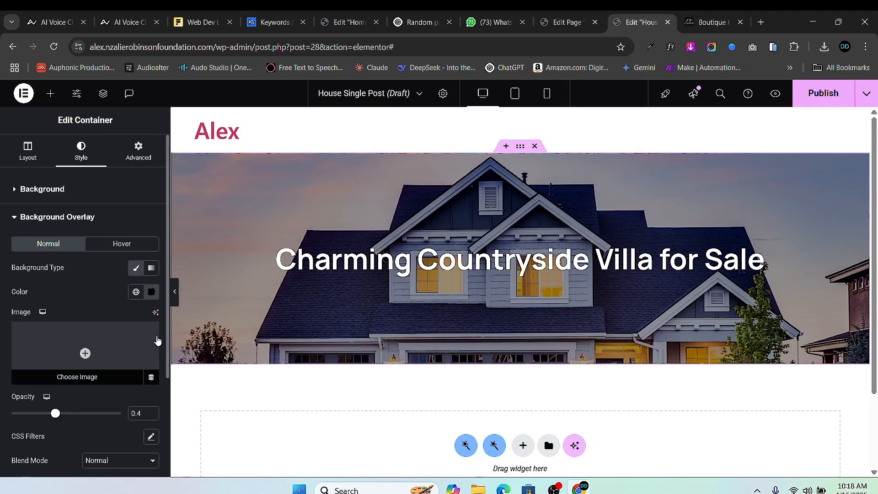
left_click(152, 410)
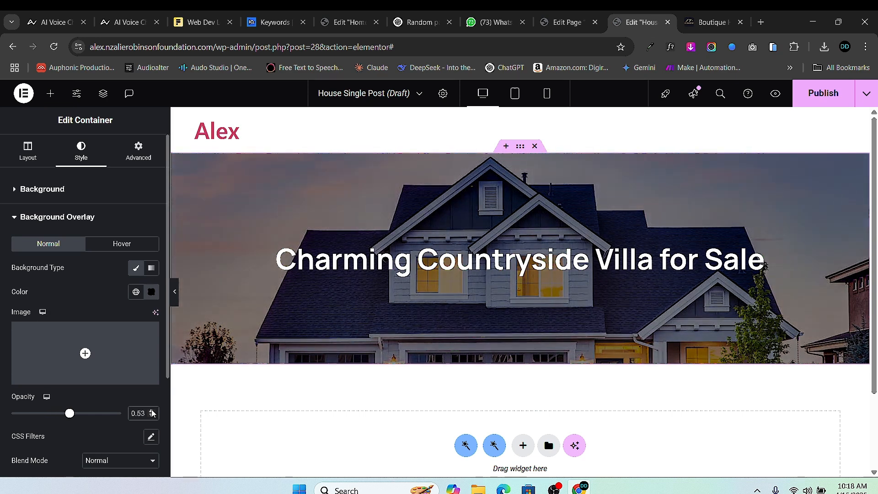
left_click(152, 411)
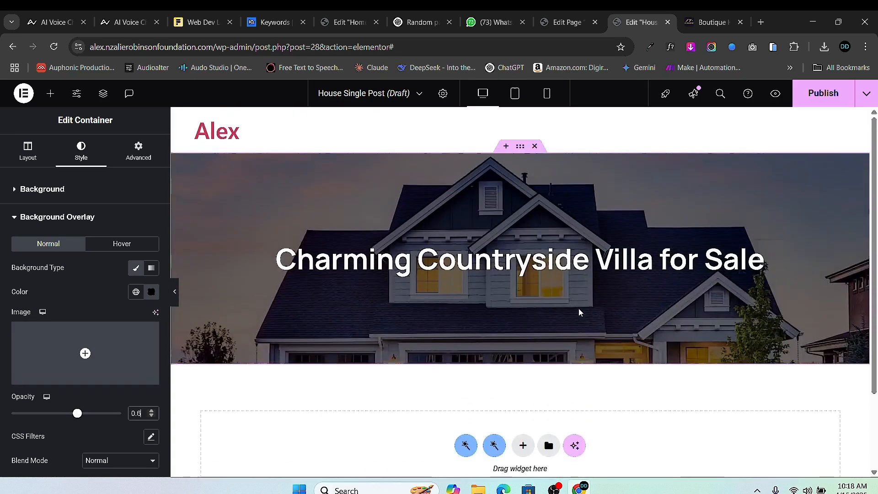
left_click(709, 21)
- Review the reference hotel's info bar and the property's guests, beds and bathrooms fields
scroll(210, 246, "down", 4)
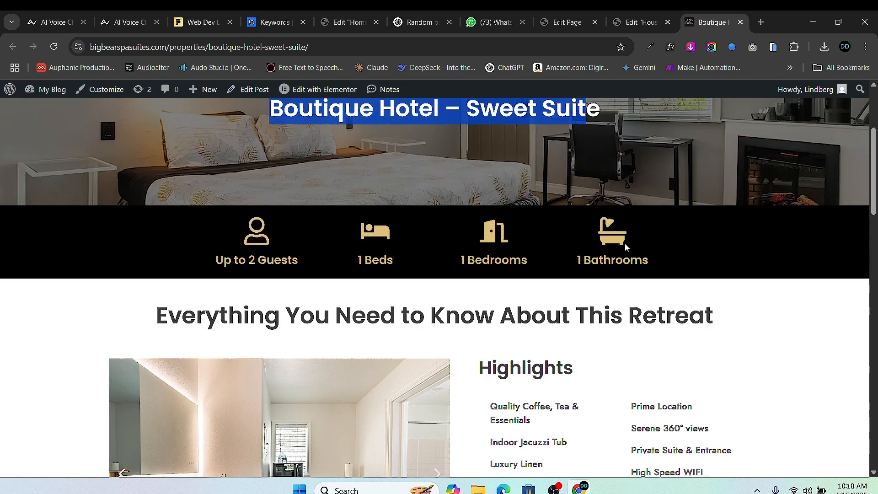
left_click(640, 22)
left_click(566, 22)
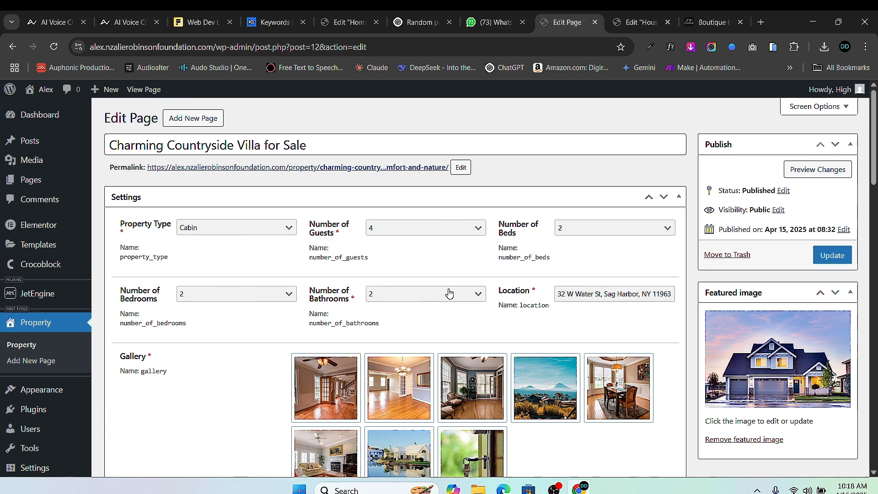
- Add a single-column flexbox section with an inner container below the hero
left_click(640, 22)
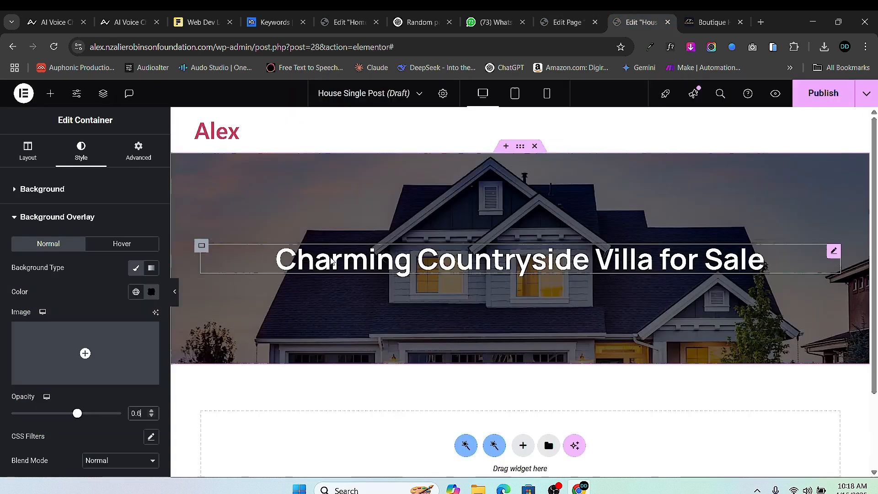
scroll(337, 311, "down", 2)
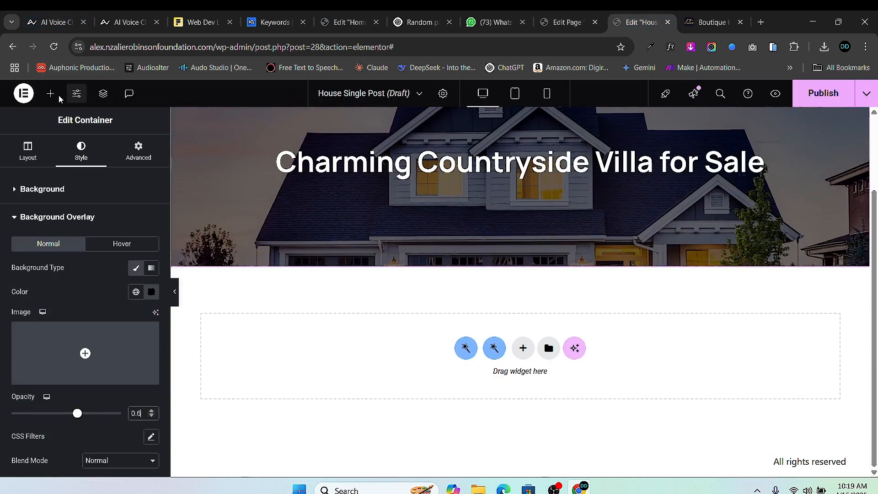
left_click(523, 348)
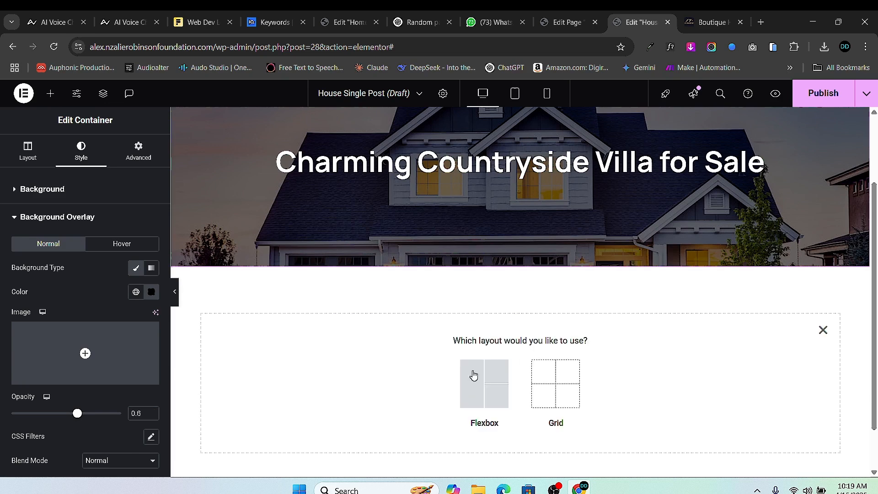
left_click(466, 390)
left_click(363, 373)
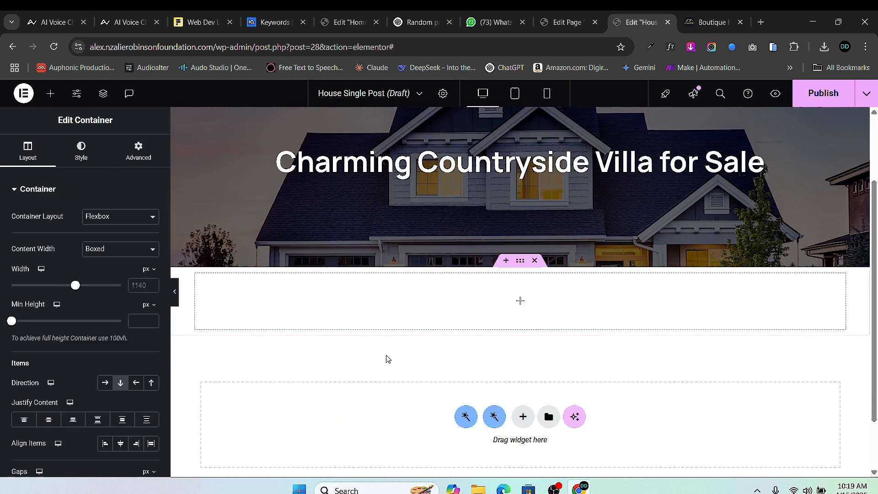
left_click(50, 94)
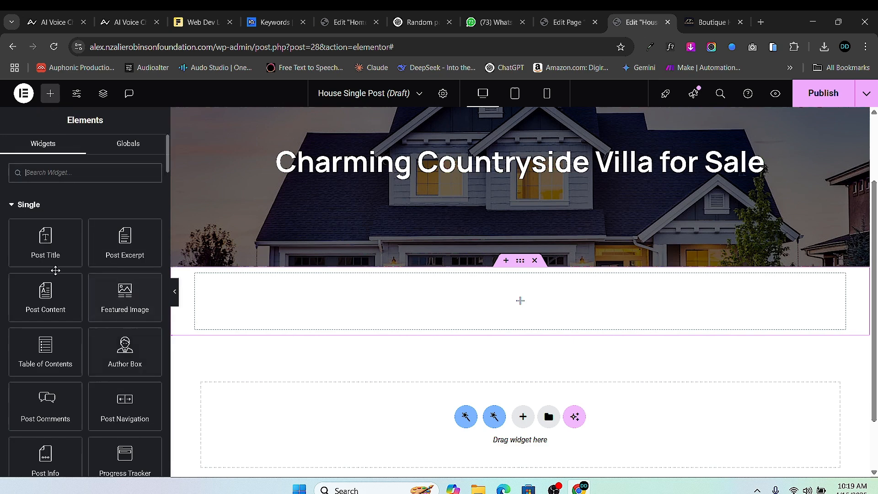
scroll(74, 310, "down", 2)
scroll(74, 310, "up", 2)
scroll(64, 301, "down", 4)
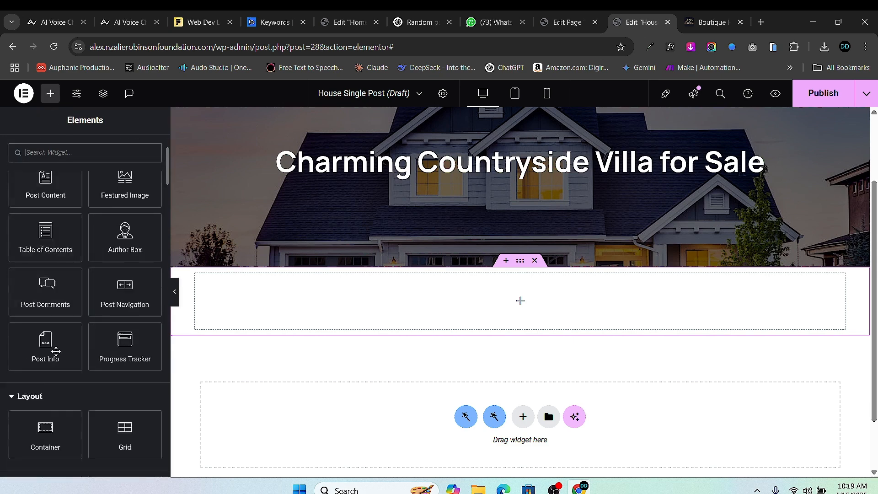
left_click_drag(45, 317, 559, 313)
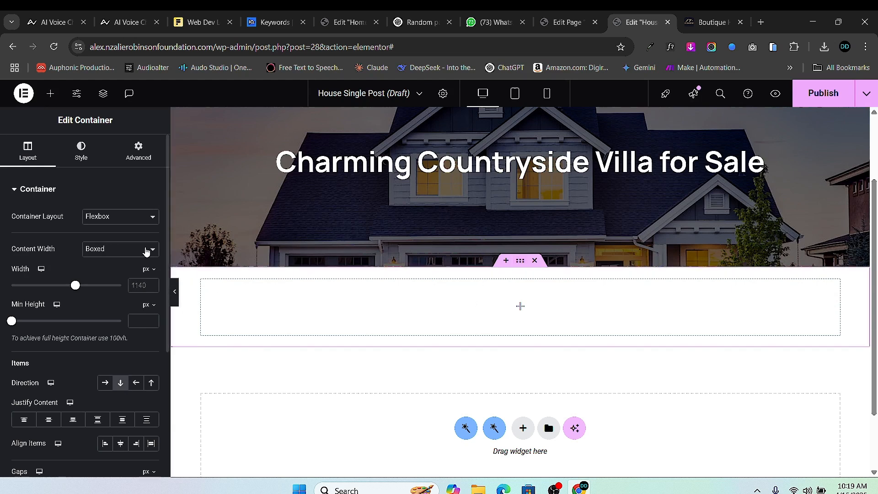
- Give the new container a classic solid black #000000 background
left_click(81, 151)
left_click(105, 240)
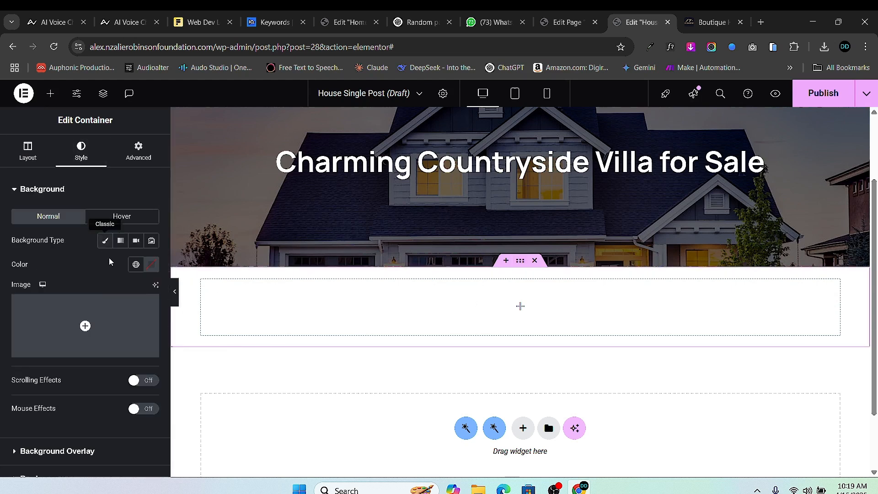
left_click(151, 264)
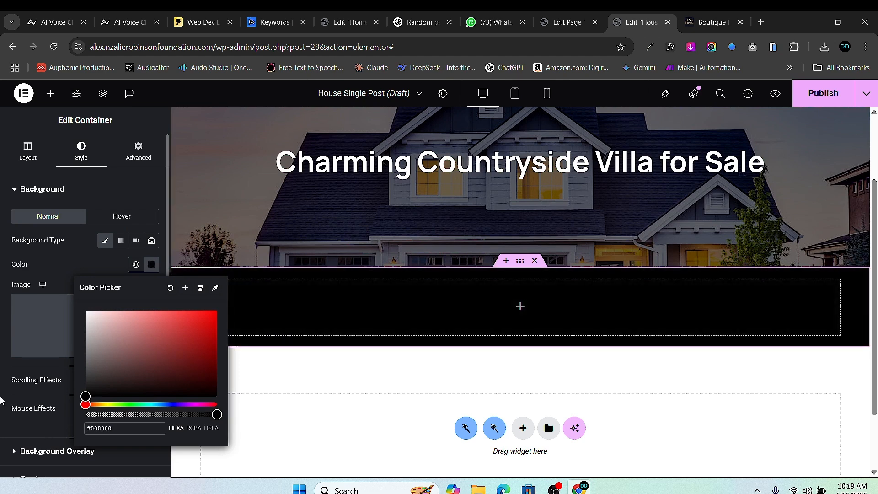
left_click(66, 419)
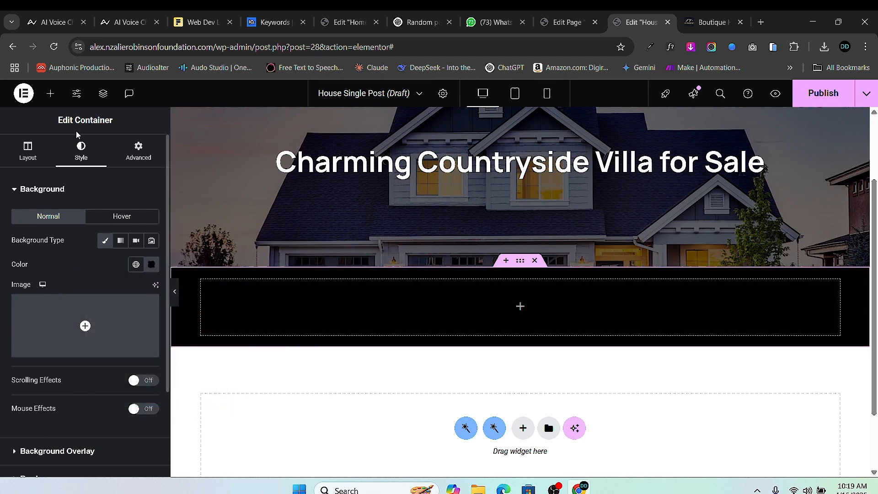
left_click(50, 94)
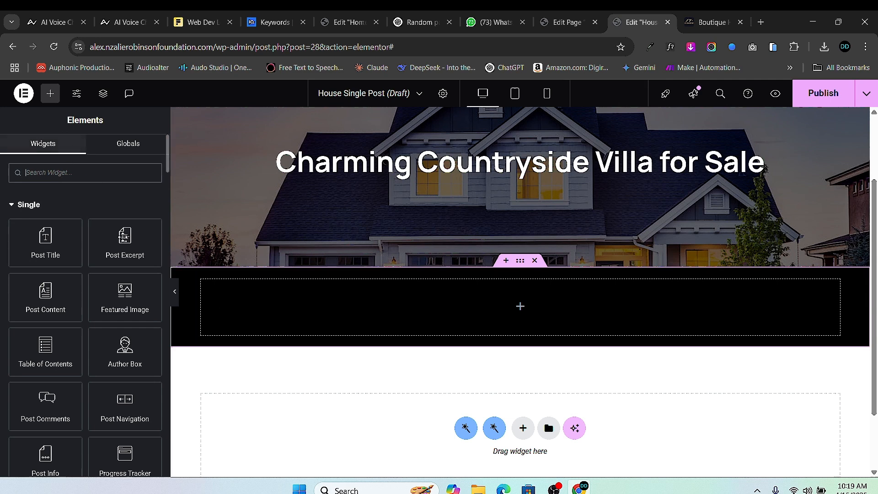
- Drop an Icon Box into the black section and delete its placeholder description
type("icon")
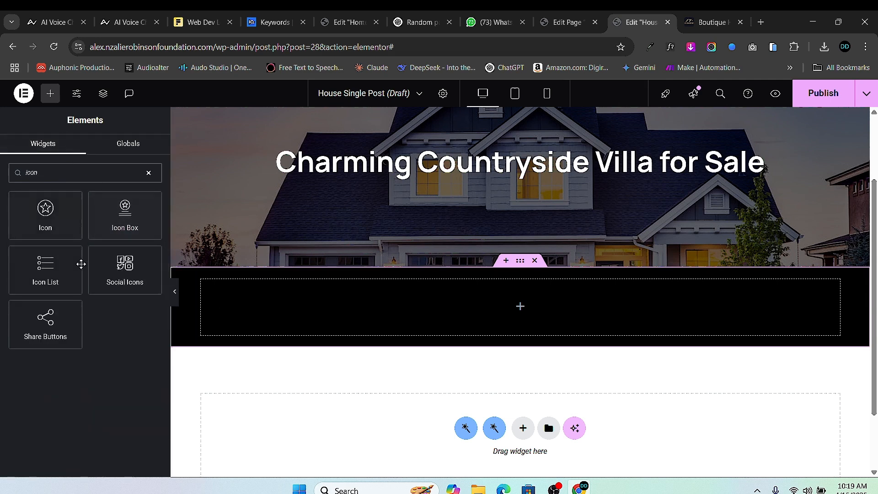
left_click_drag(124, 222, 357, 317)
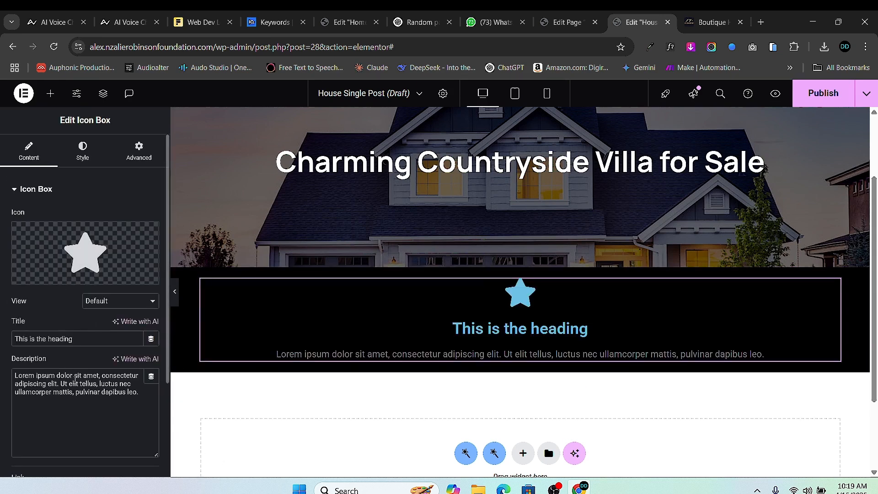
double_click(77, 375)
key("ctrl+a")
key("BackSpace")
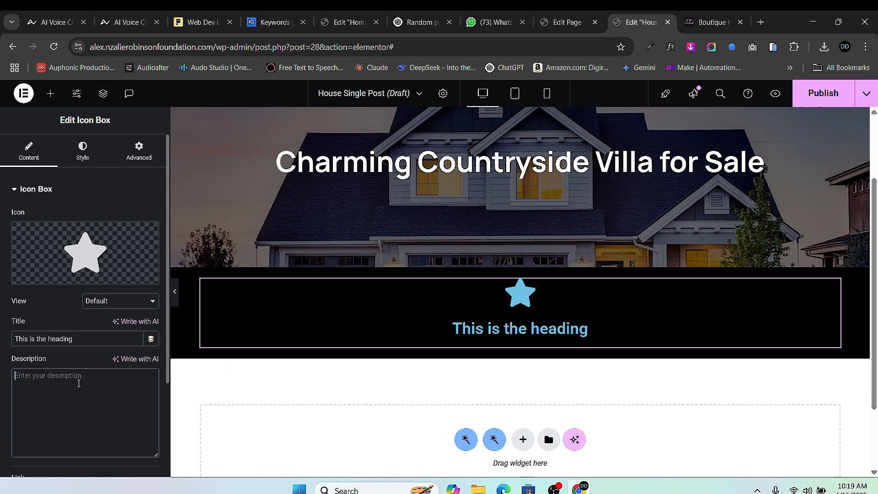
triple_click(62, 342)
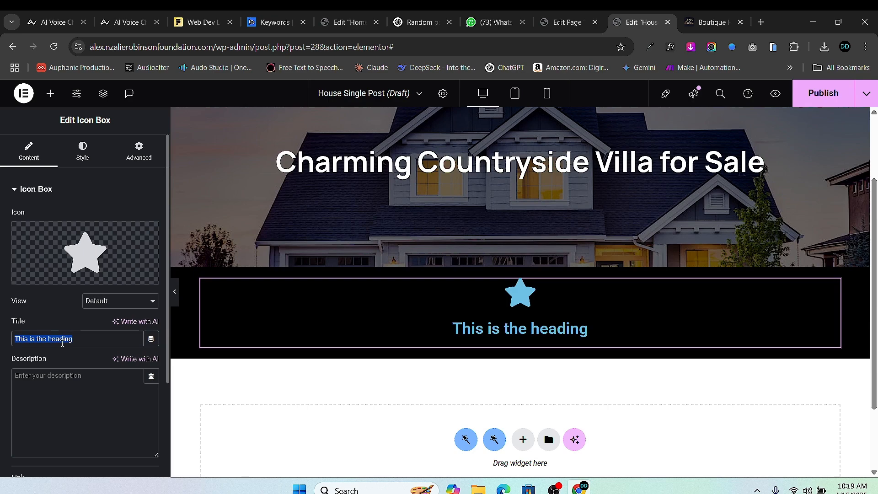
- Replace the icon box's icon with the Bed icon from the Icon Library
left_click(108, 264)
left_click(377, 134)
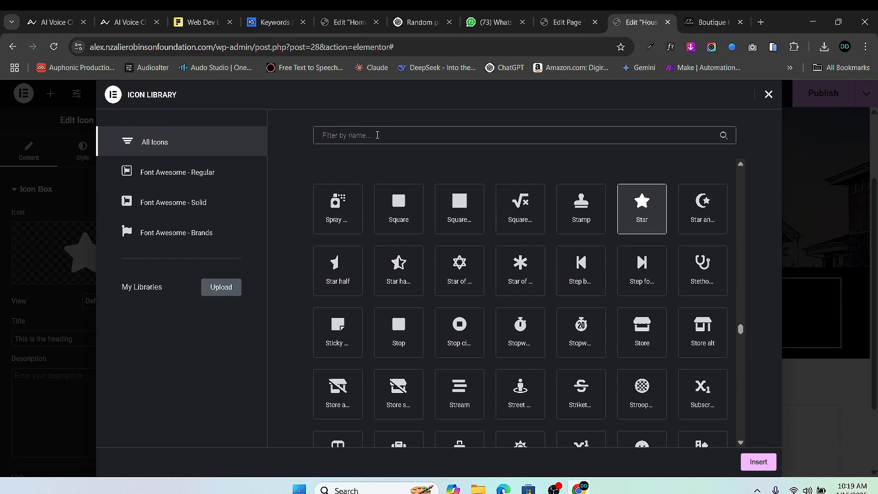
type("bed")
left_click(338, 208)
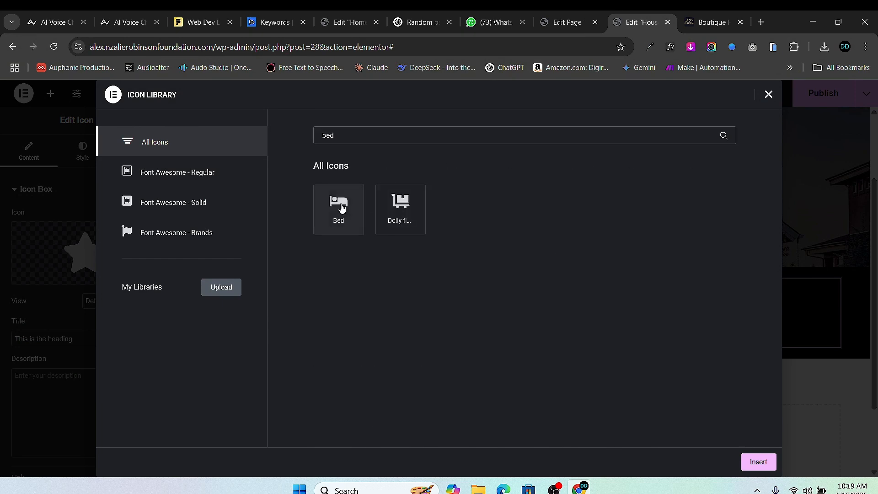
left_click(758, 461)
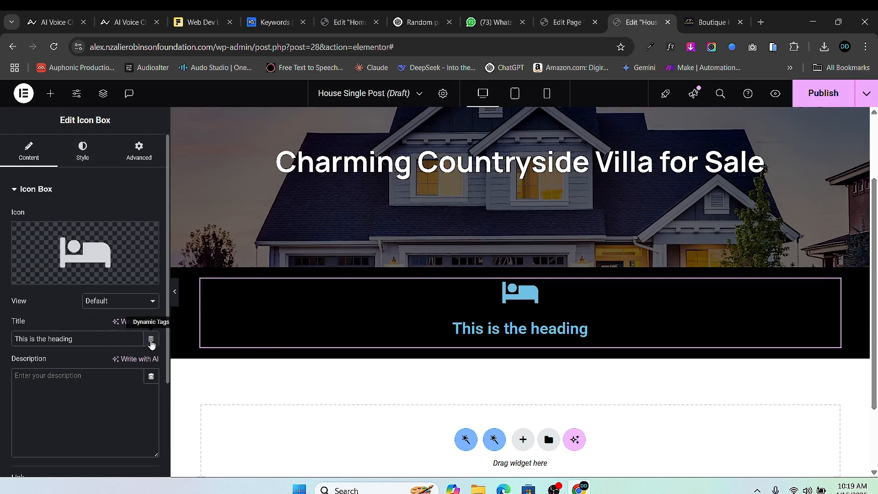
- Clear the placeholder icon box title, try a Post Custom Field tag, then remove it
left_click(113, 340)
key("ctrl+shift+Left")
key("ctrl+shift+Left")
key("ctrl+shift+Left")
key("ctrl+shift+Left")
key("BackSpace")
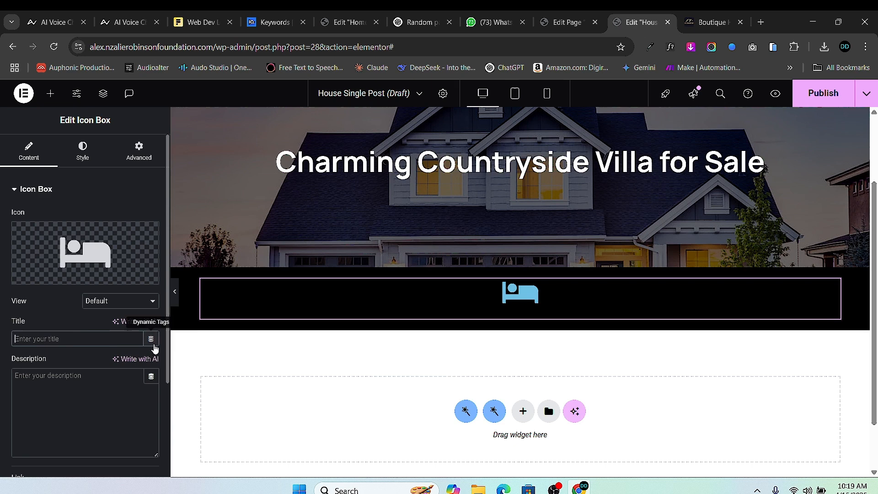
left_click(152, 343)
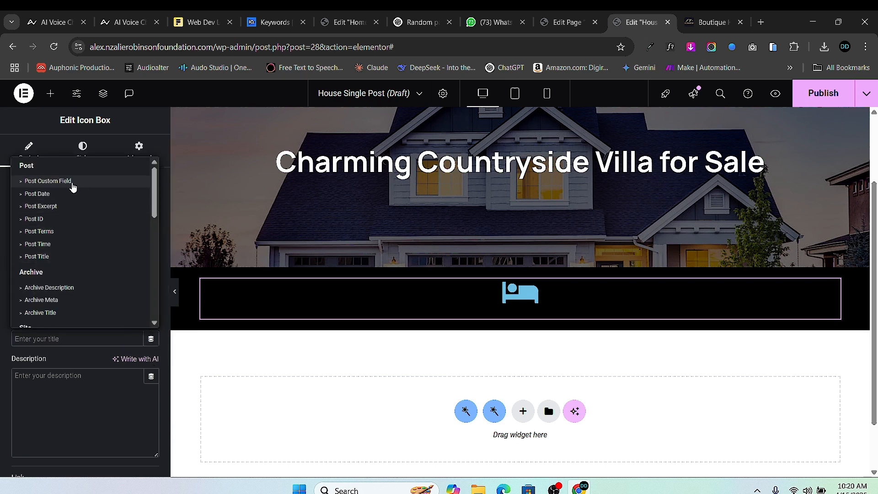
left_click(24, 182)
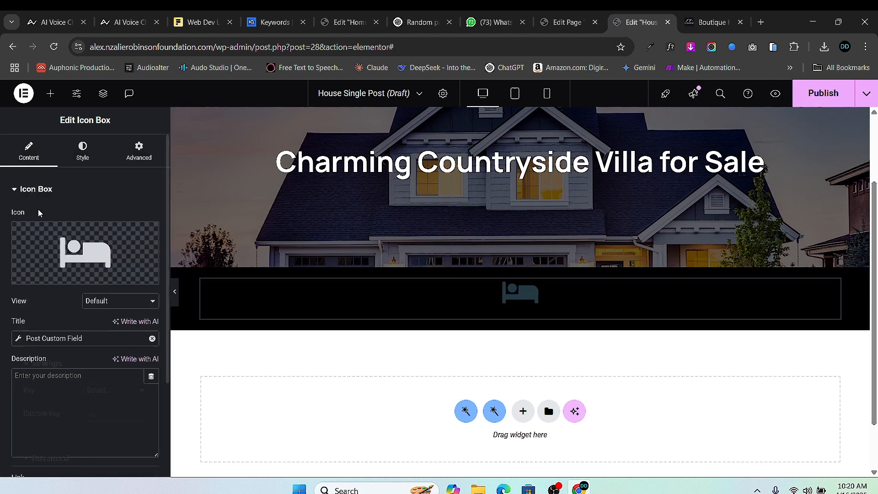
left_click(107, 390)
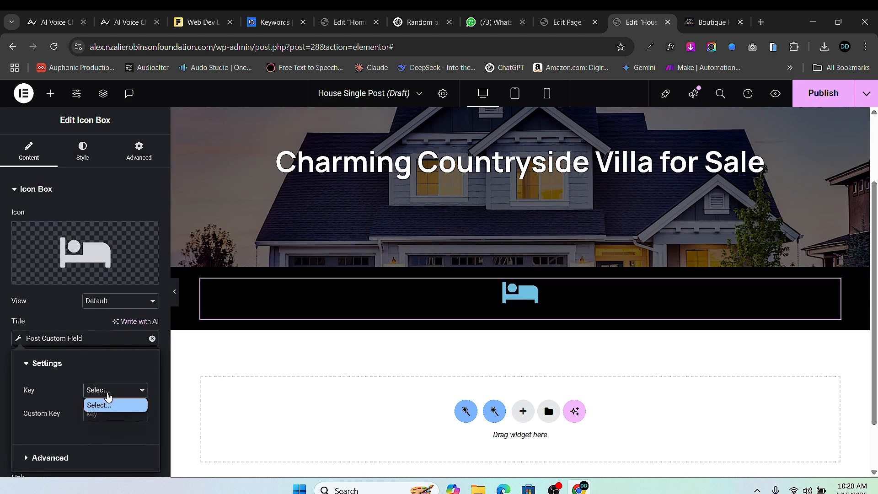
left_click(114, 406)
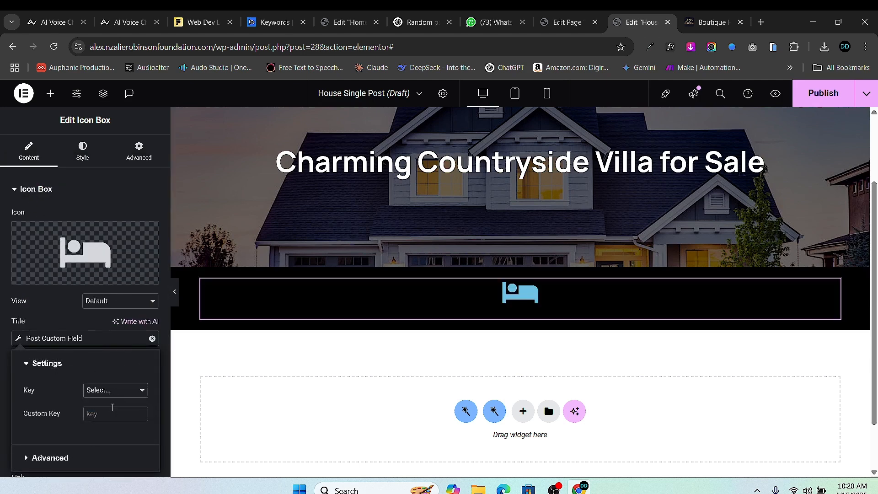
left_click(152, 338)
- Bind the title to the JetEngine Custom Field Number of Beds with ' Beds' appended, reading 2 Beds
left_click(151, 340)
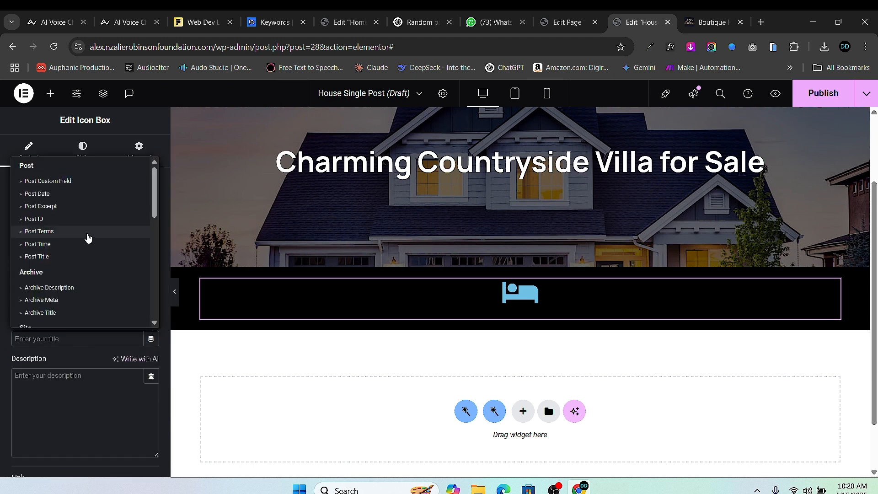
scroll(87, 238, "down", 1)
scroll(85, 242, "down", 5)
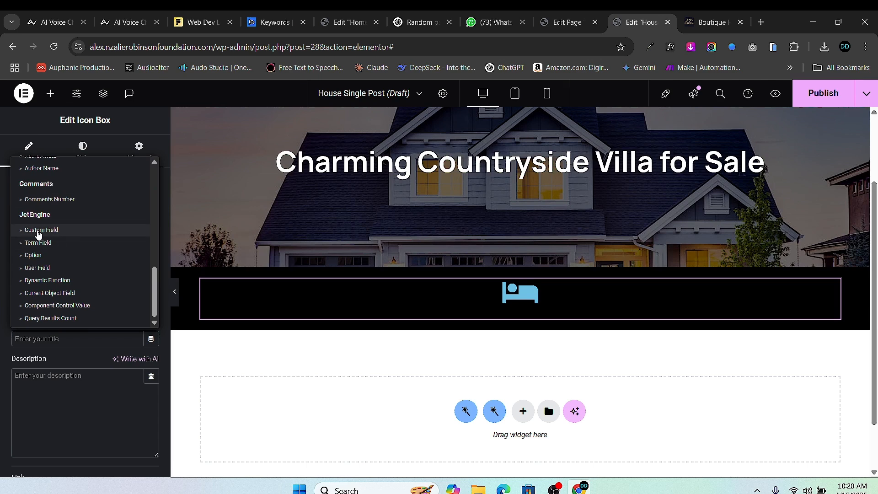
left_click(39, 230)
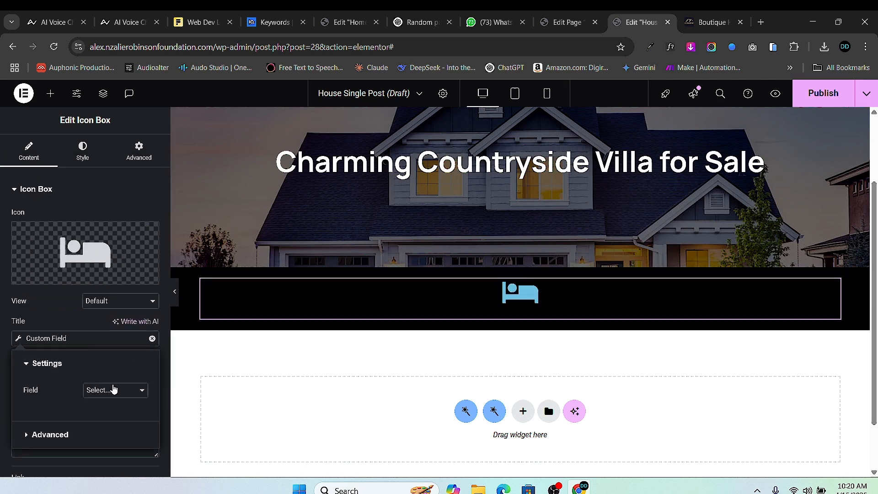
left_click(114, 389)
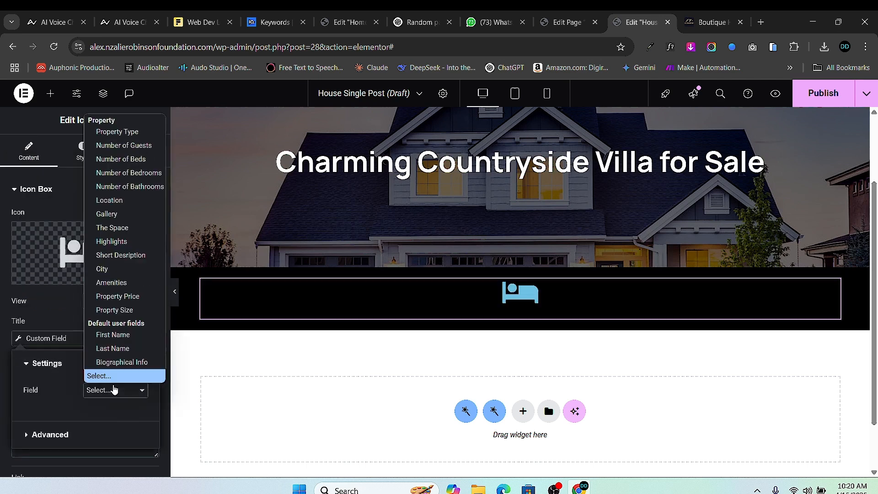
left_click(136, 161)
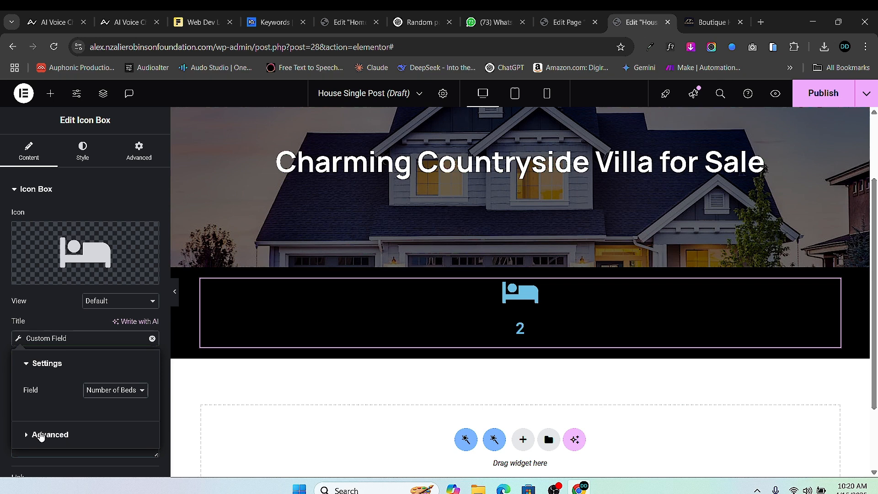
left_click(42, 435)
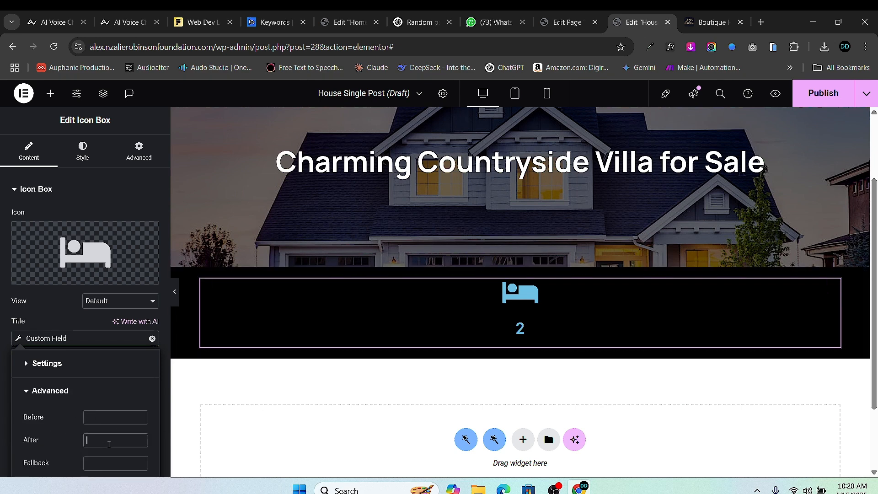
type("Beds")
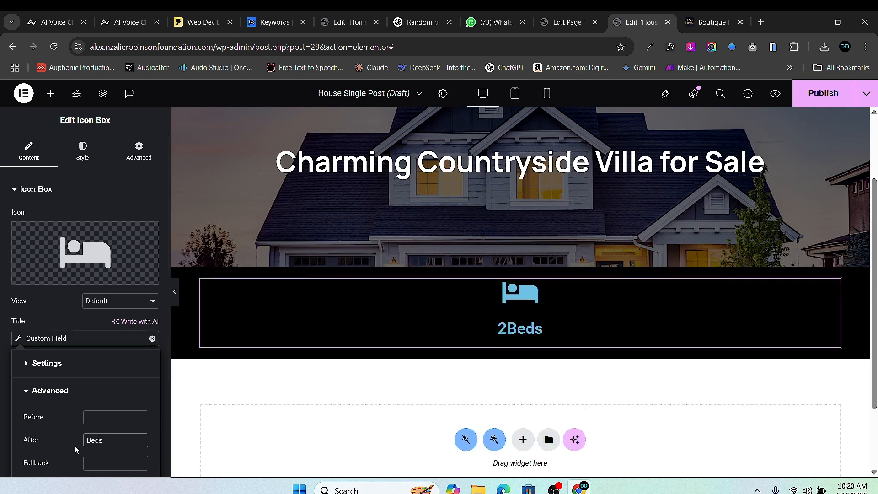
left_click(88, 440)
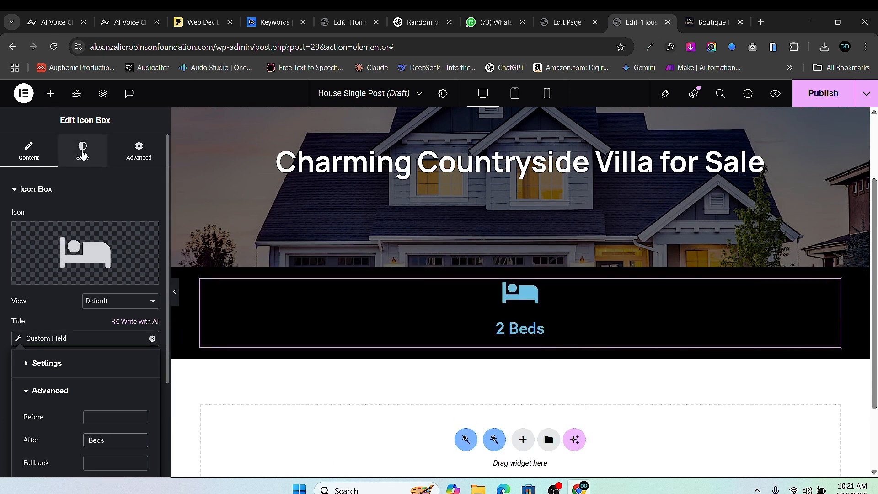
- Set the icon box's Icon Spacing and Content Spacing to 0
left_click(83, 155)
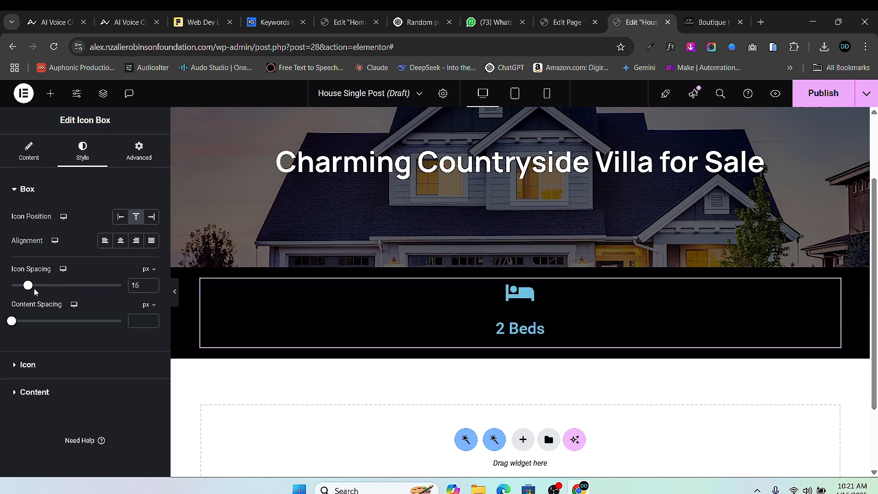
left_click_drag(29, 286, 6, 286)
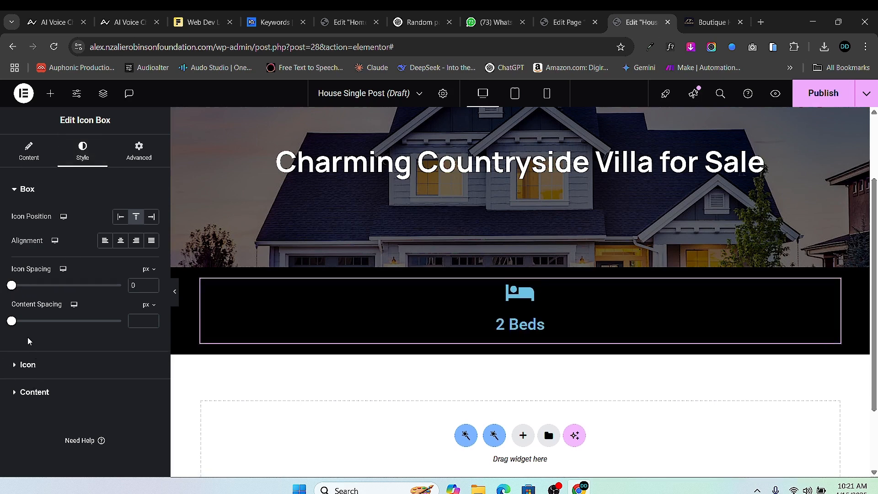
left_click_drag(14, 320, 2, 325)
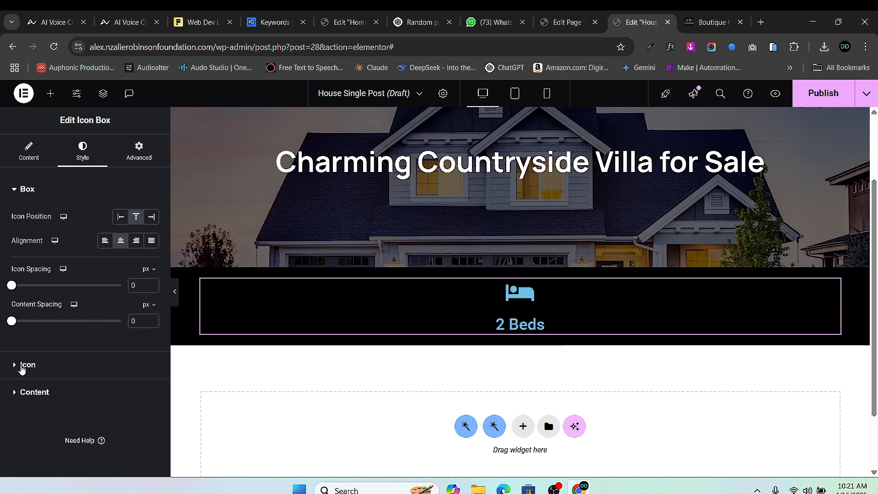
- Make the bed icon white (#FFFFFF) and size it to 40 px
left_click(25, 365)
left_click(152, 268)
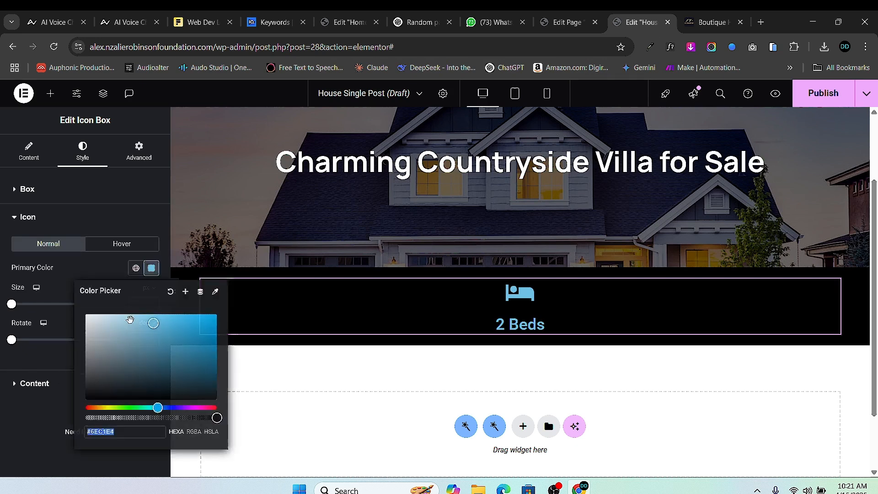
left_click_drag(98, 330, 36, 295)
left_click(36, 296)
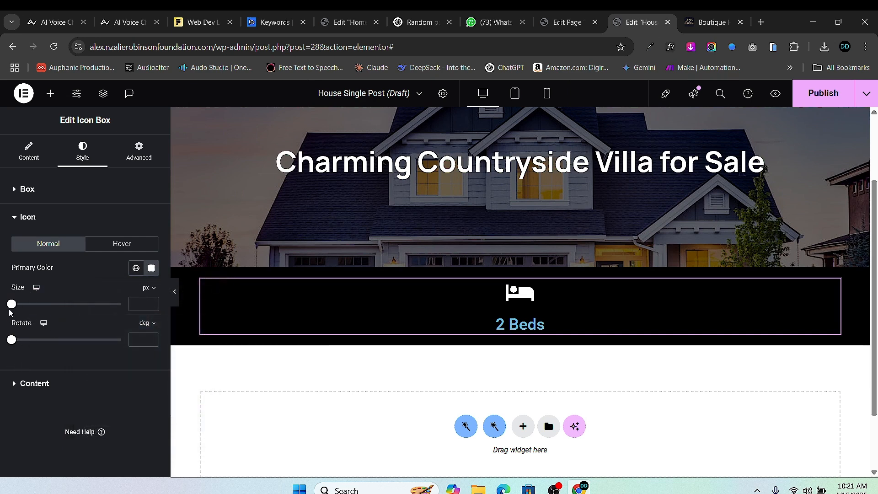
left_click_drag(12, 303, 26, 308)
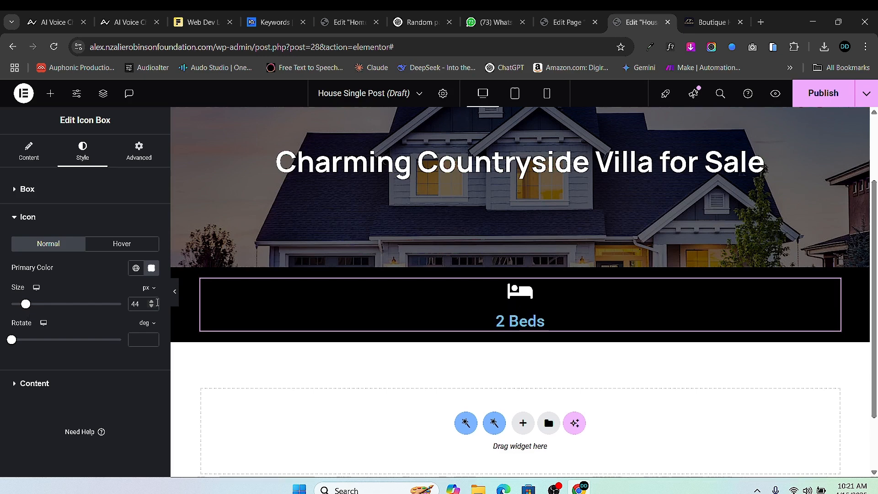
left_click(151, 307)
left_click(151, 307)
left_click(151, 306)
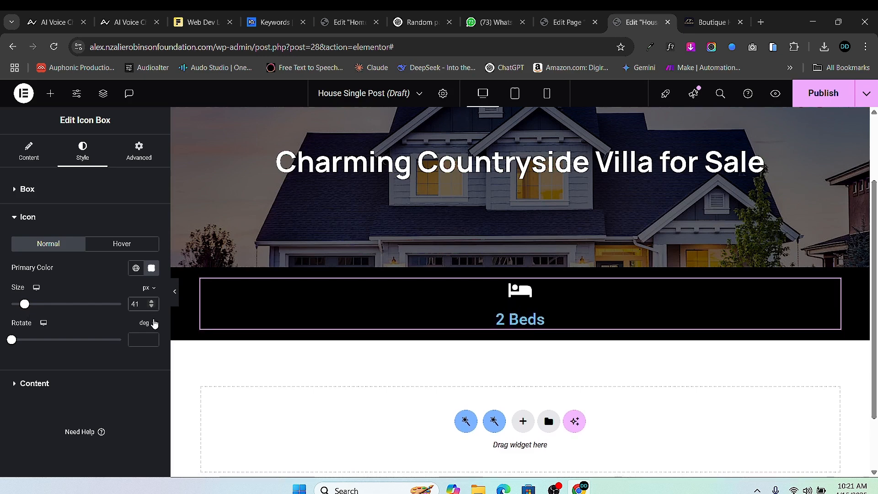
- Set the 2 Beds title colour to white (#FFFFFF)
left_click(15, 385)
left_click(151, 295)
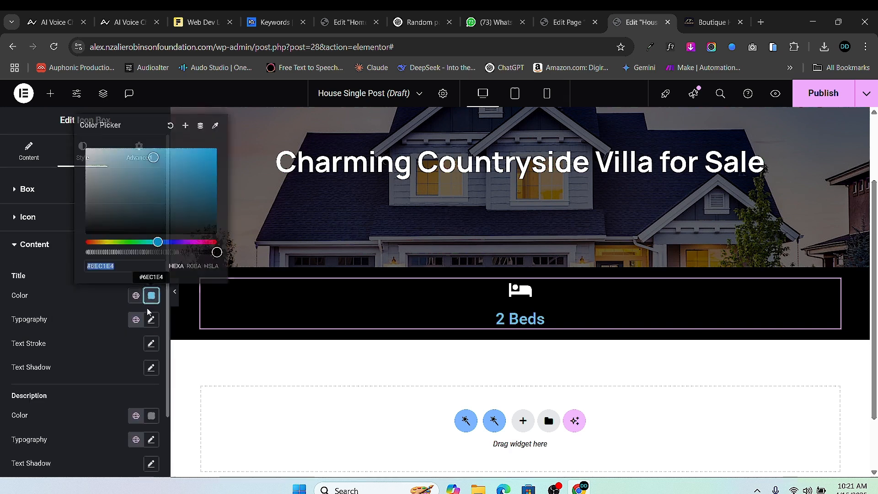
left_click_drag(111, 224, 69, 131)
left_click(2, 235)
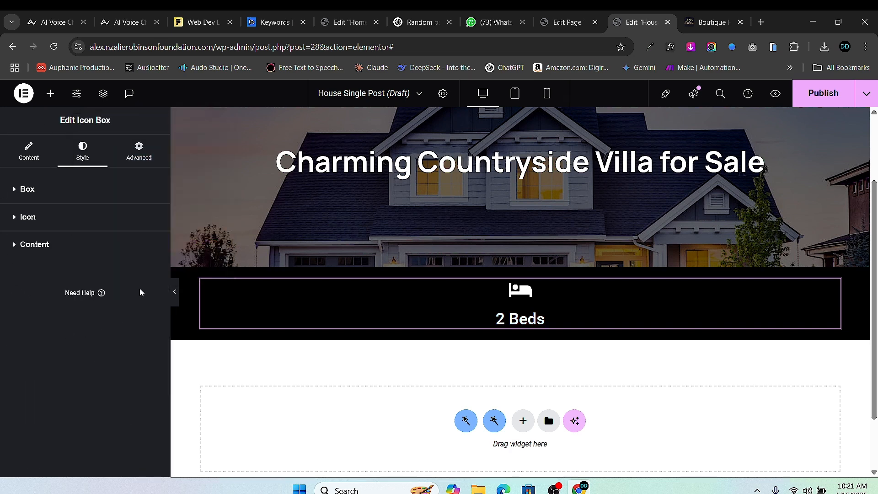
- Set the title typography to the Manrope font at 18 px
left_click(37, 245)
left_click(151, 319)
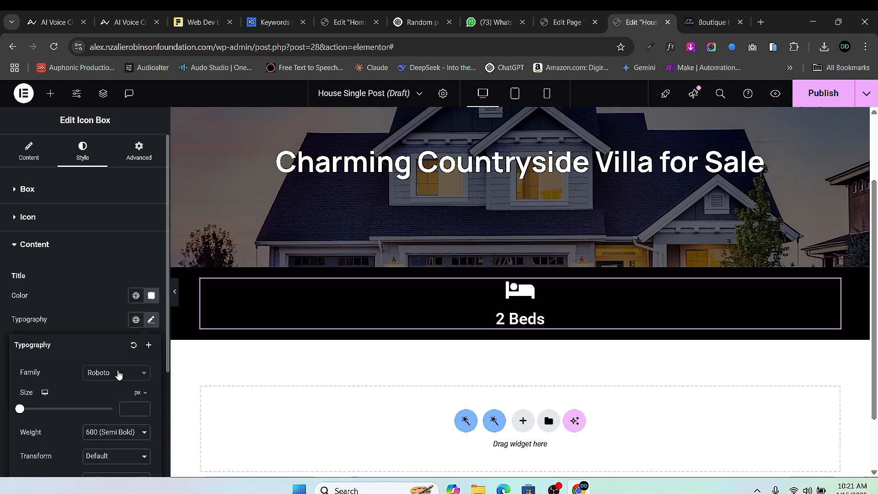
left_click(118, 372)
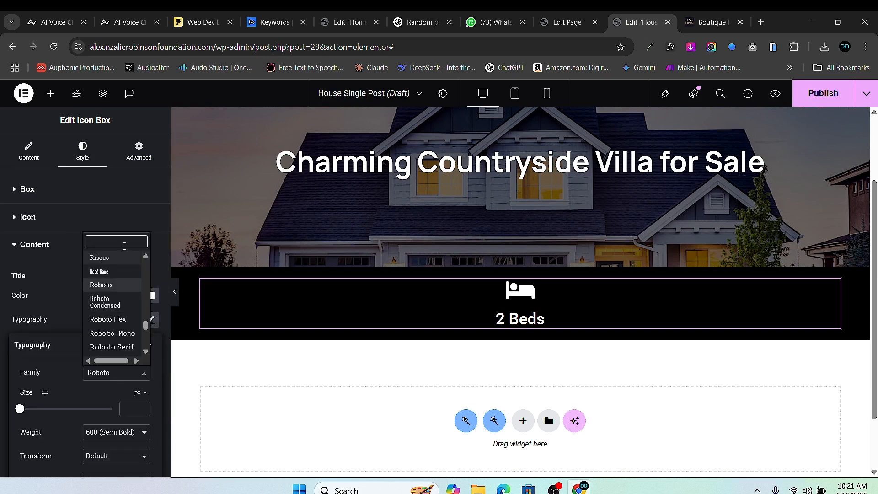
type("man")
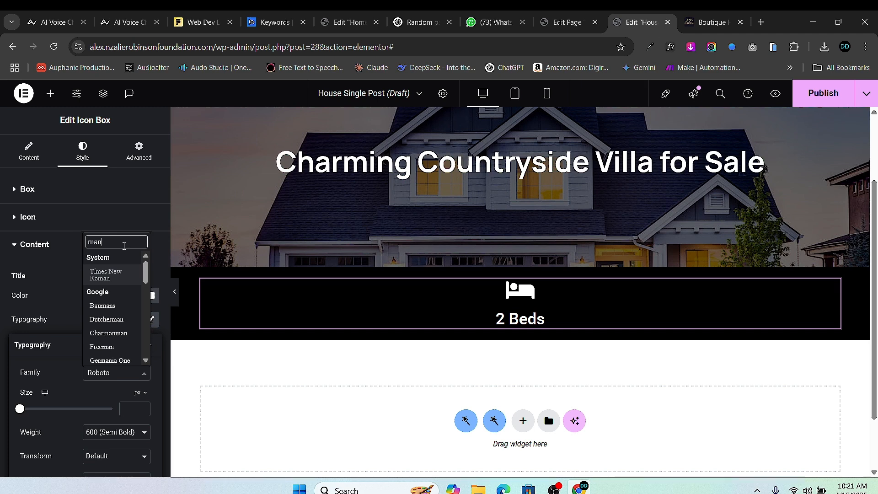
type("rope")
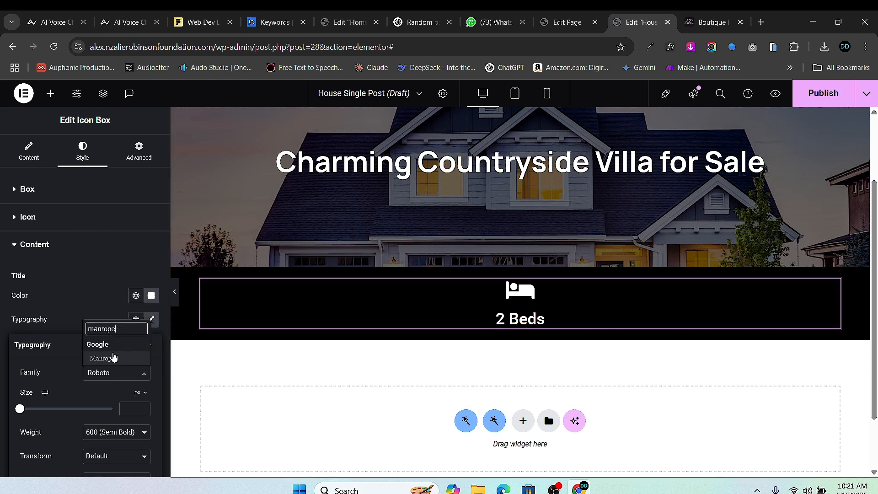
left_click(113, 357)
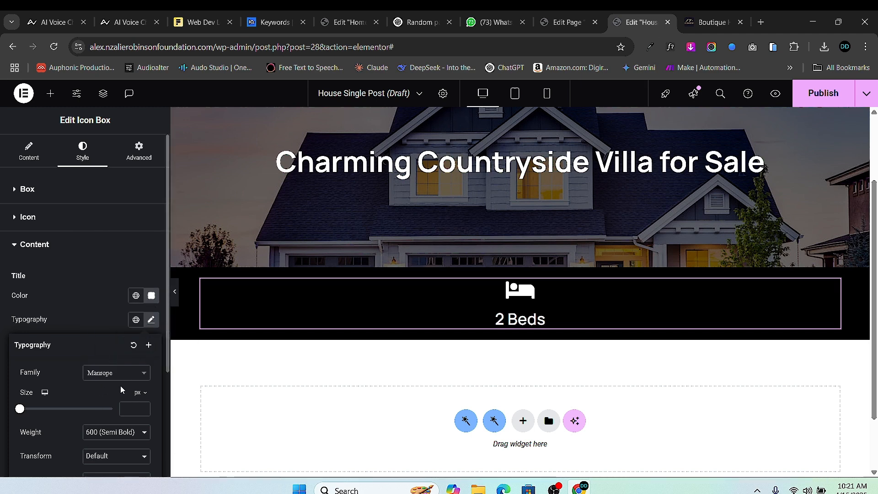
scroll(120, 384, "down", 1)
left_click_drag(19, 353, 28, 356)
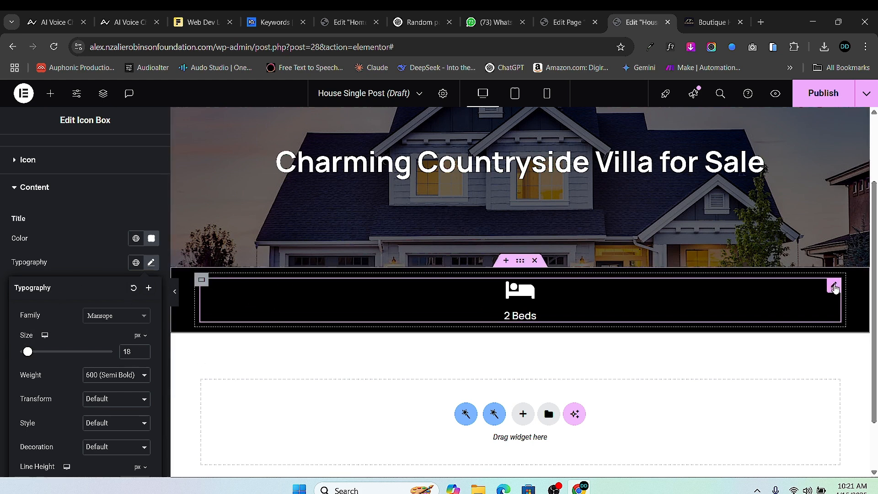
- Duplicate the bed icon box three times so the info bar holds four boxes
right_click(833, 287)
left_click(769, 247)
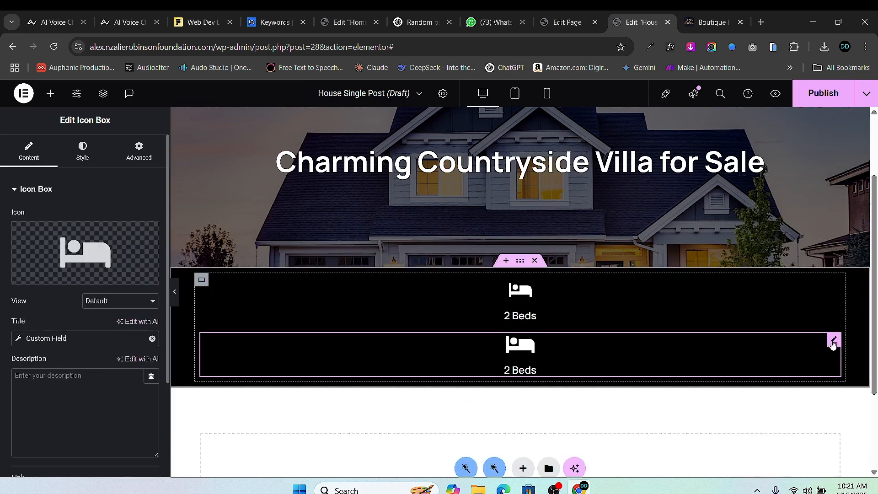
right_click(832, 344)
left_click(769, 247)
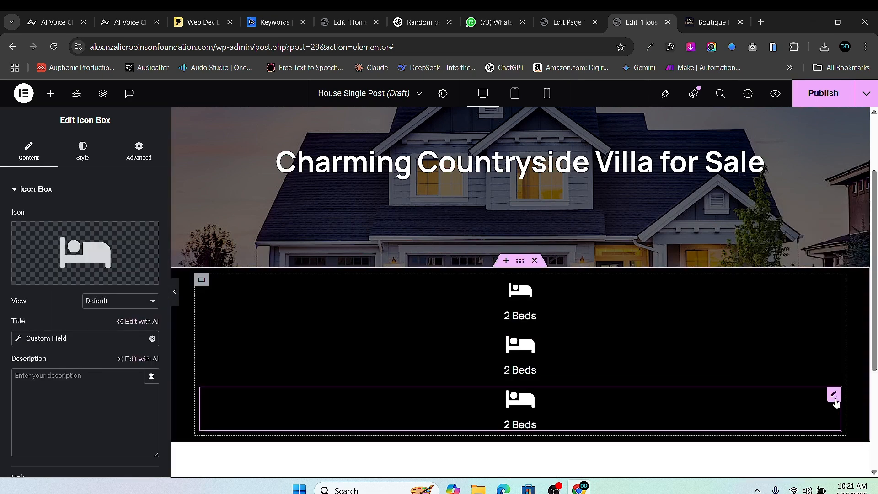
right_click(833, 395)
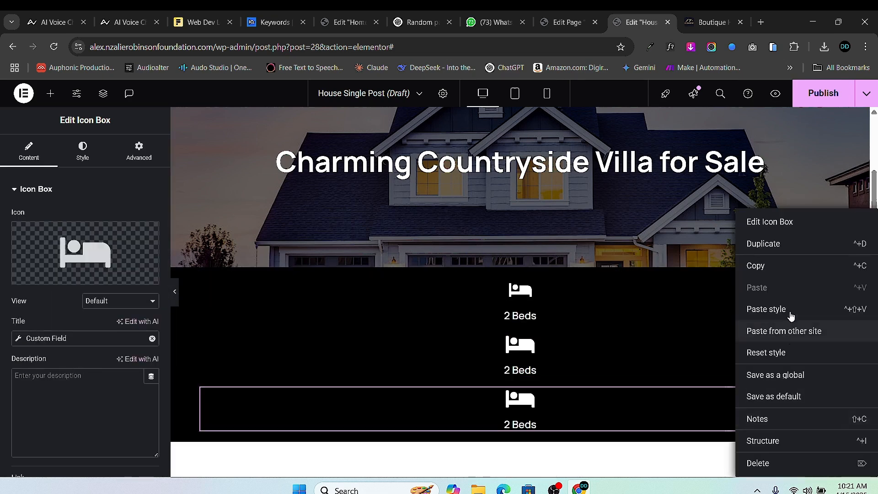
left_click(762, 254)
scroll(745, 265, "down", 1)
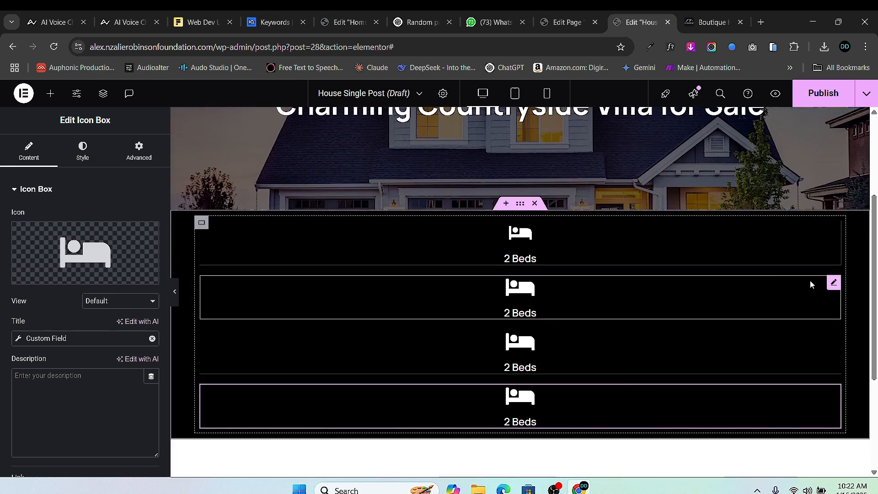
- Replace the second box's icon with the Person icon, found by searching 'pers' in the Icon Library
left_click(833, 283)
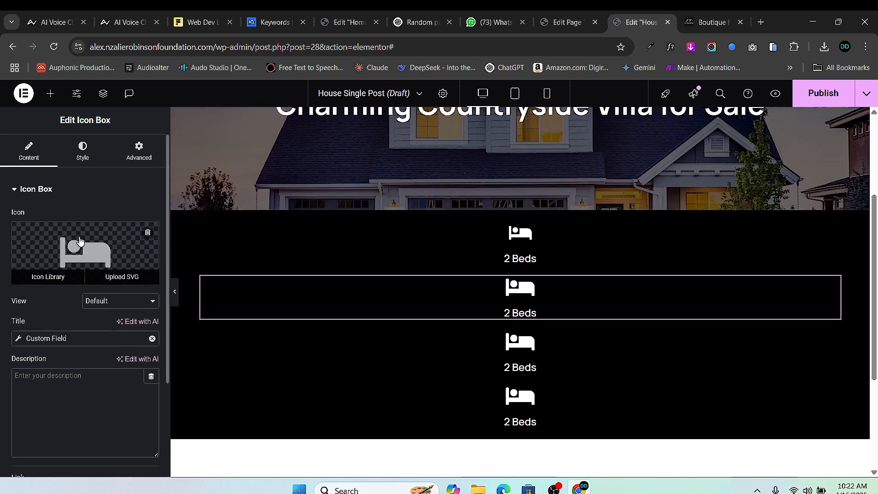
left_click(48, 274)
left_click(361, 145)
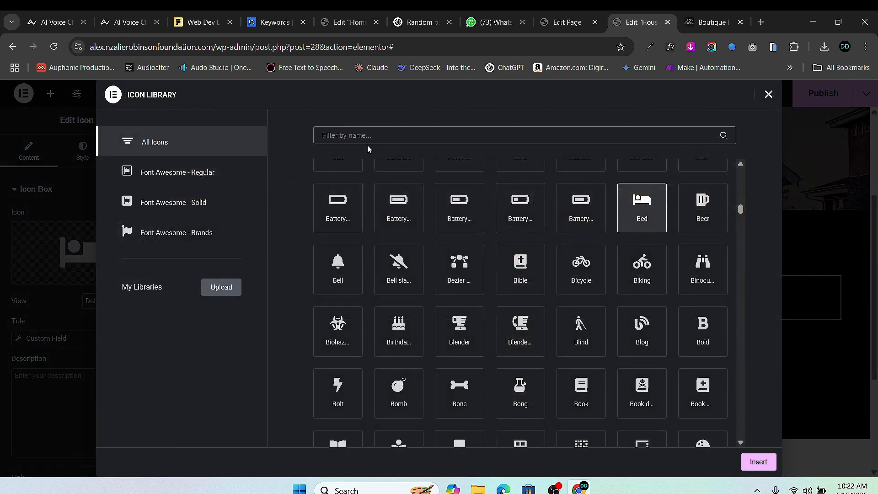
type("guest")
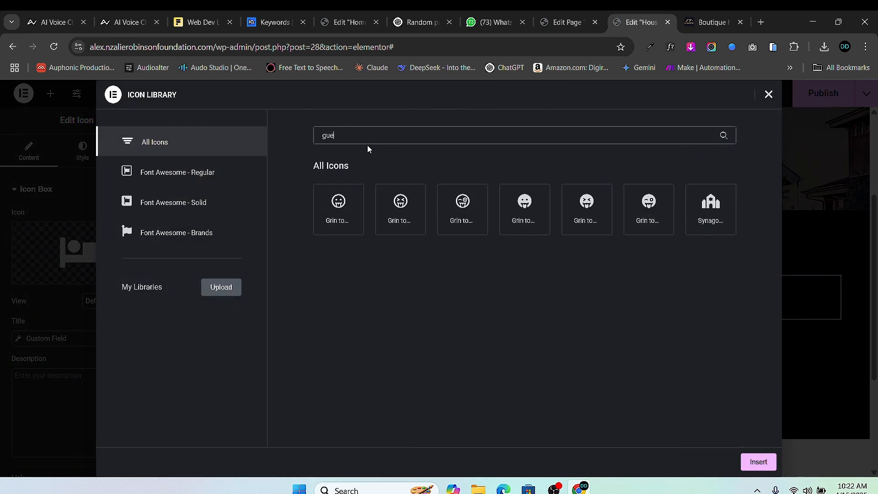
key("BackSpace")
key("BackSpace")
key("BackSpace")
key("BackSpace")
key("BackSpace")
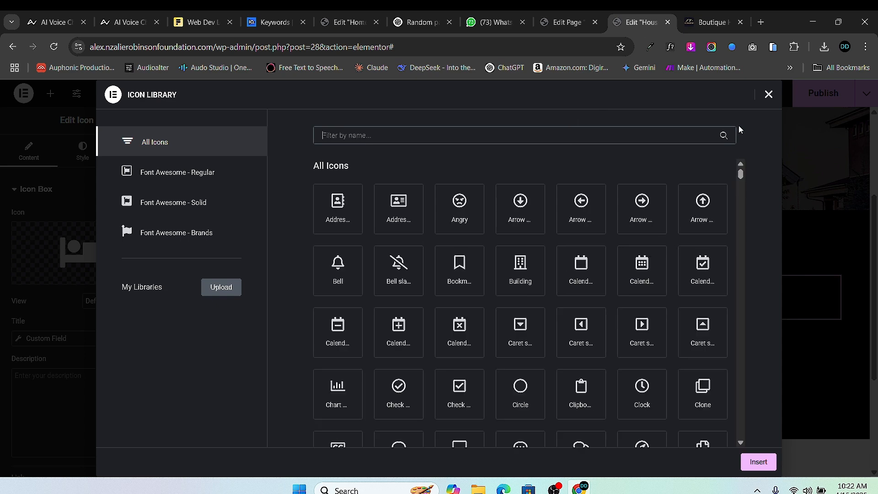
left_click(706, 22)
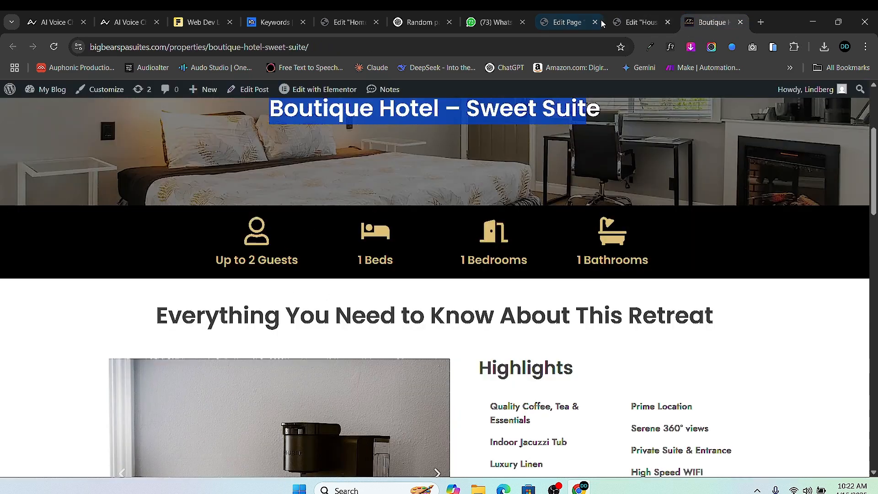
left_click(630, 28)
type("perso")
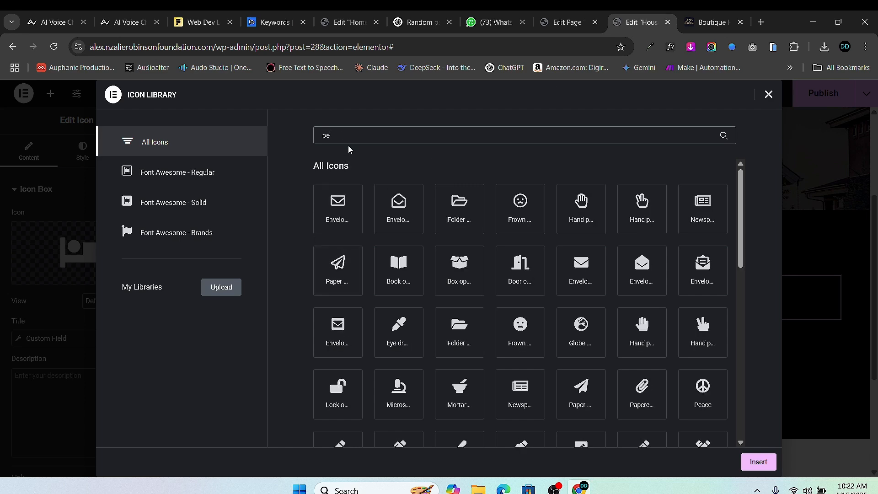
key("BackSpace")
key("BackSpace")
key("BackSpace")
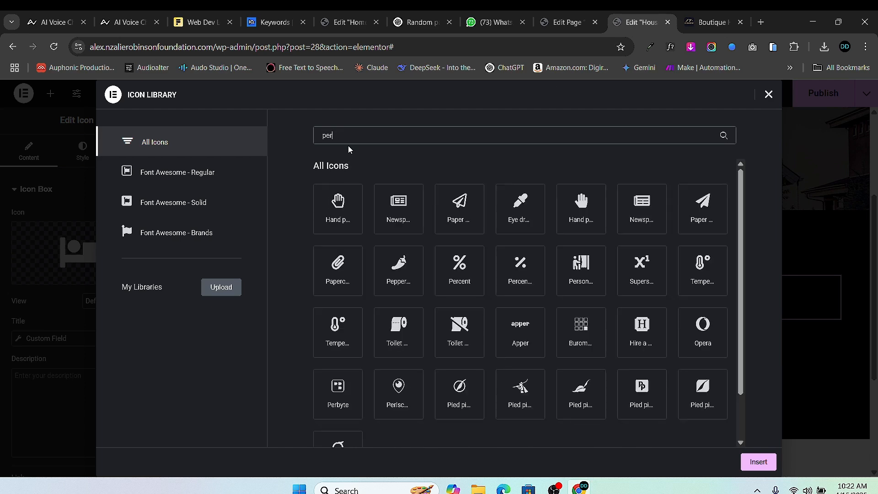
type("rs")
left_click(350, 206)
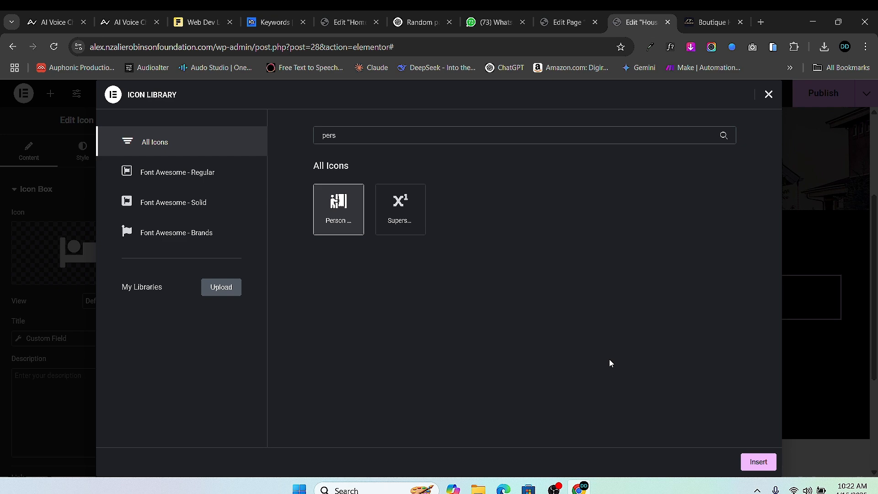
left_click(767, 468)
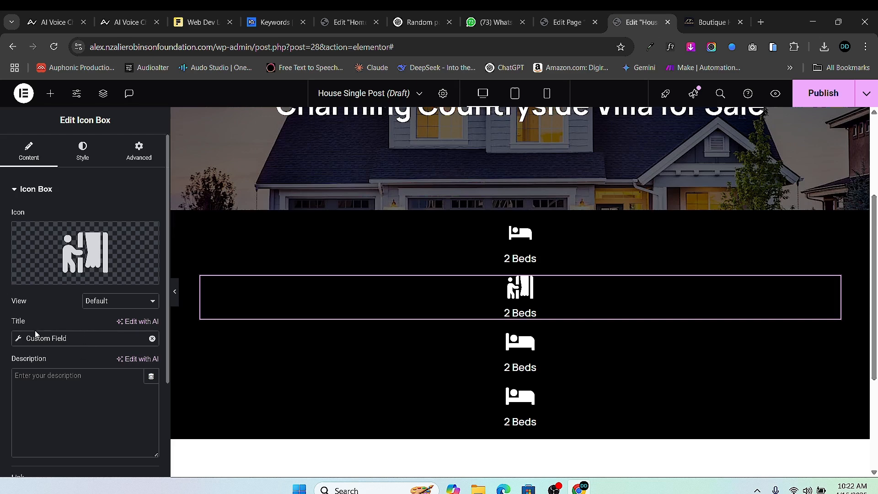
- Bind the second box's title to Number of Guests with 'Guests' after it, then open the property's edit screen
left_click(19, 339)
left_click(116, 390)
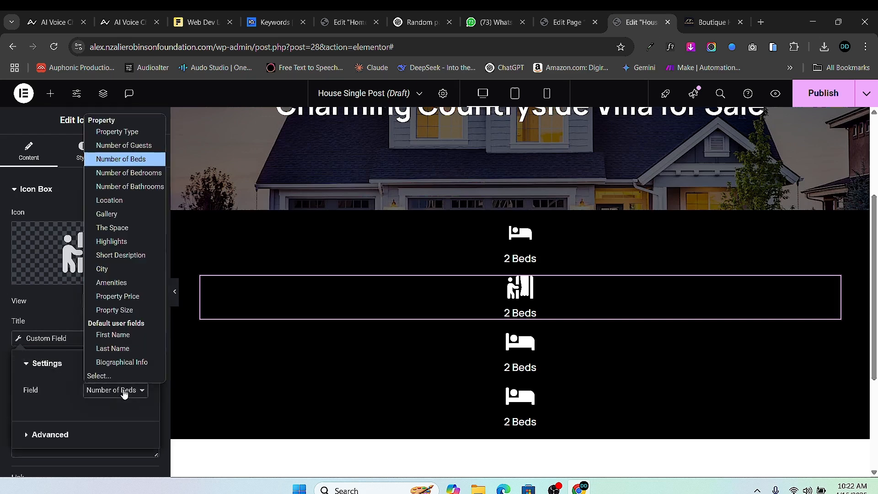
left_click(137, 145)
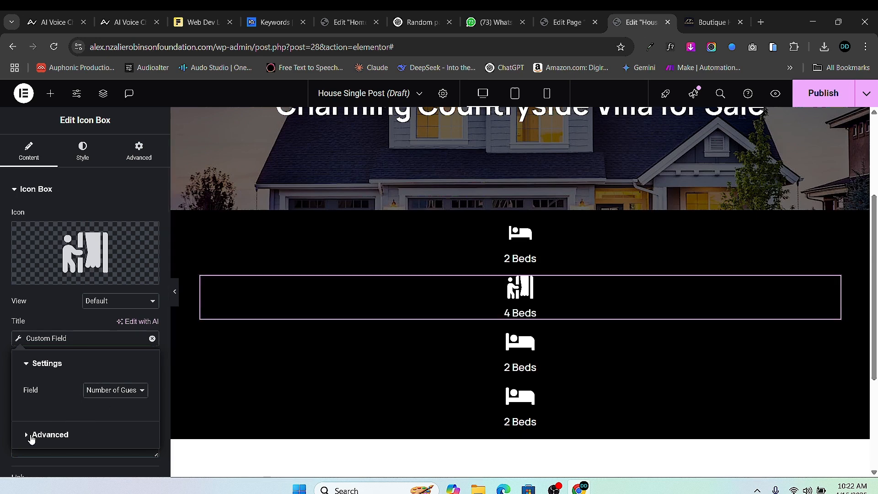
left_click(39, 434)
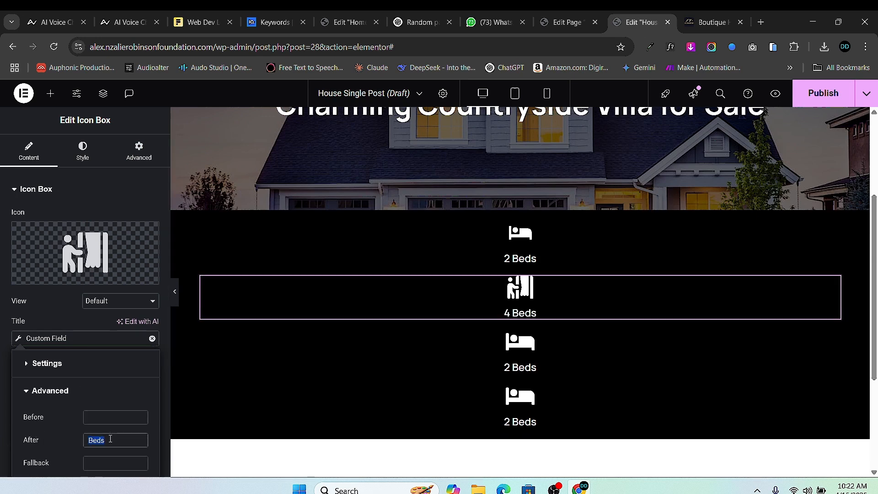
type("Guests")
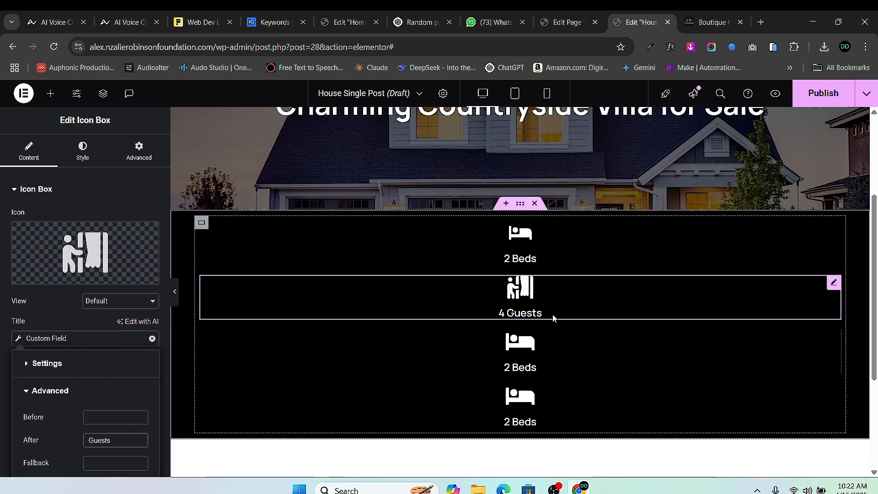
left_click(566, 26)
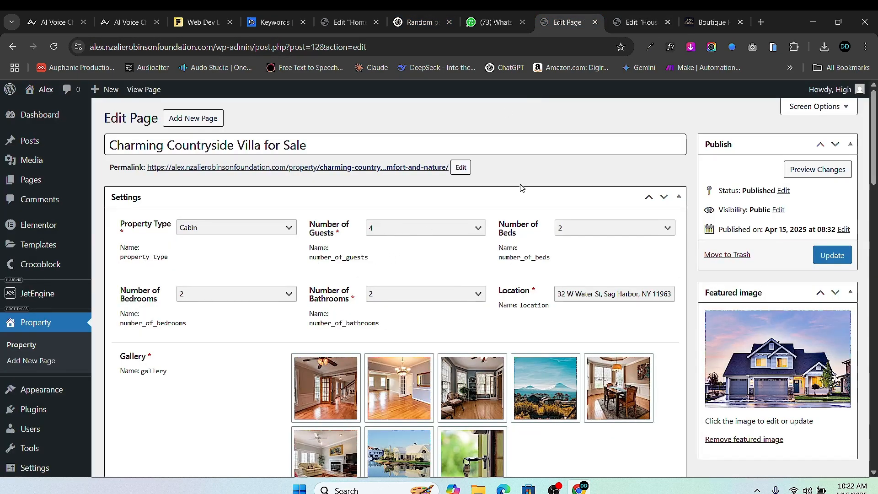
- Compare the reference site's info bar and the property's field values, then return to the template editor
left_click(640, 22)
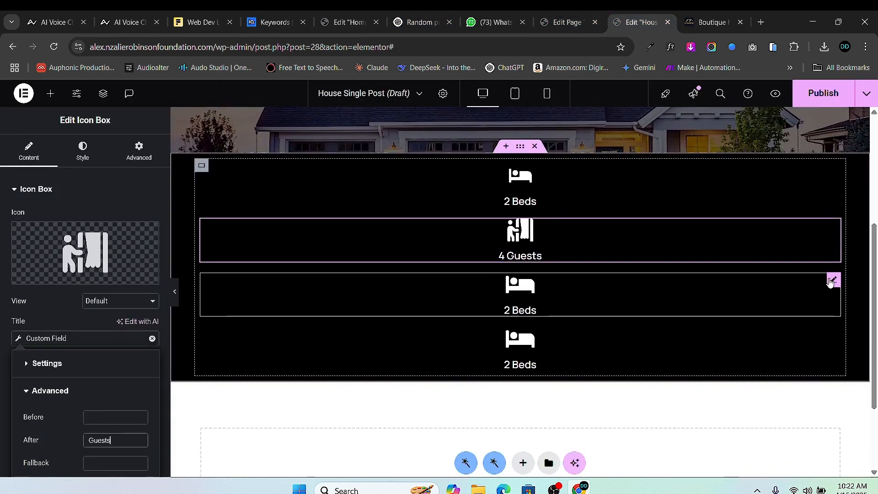
left_click(830, 281)
left_click(703, 22)
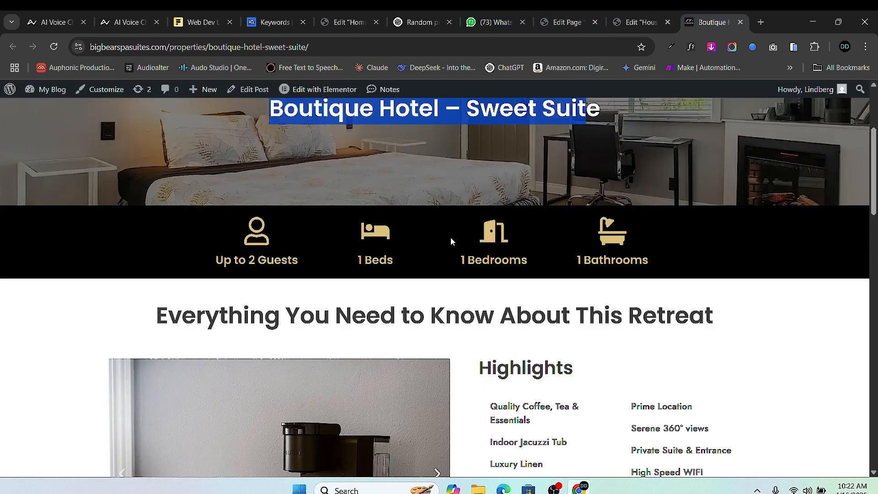
left_click(542, 23)
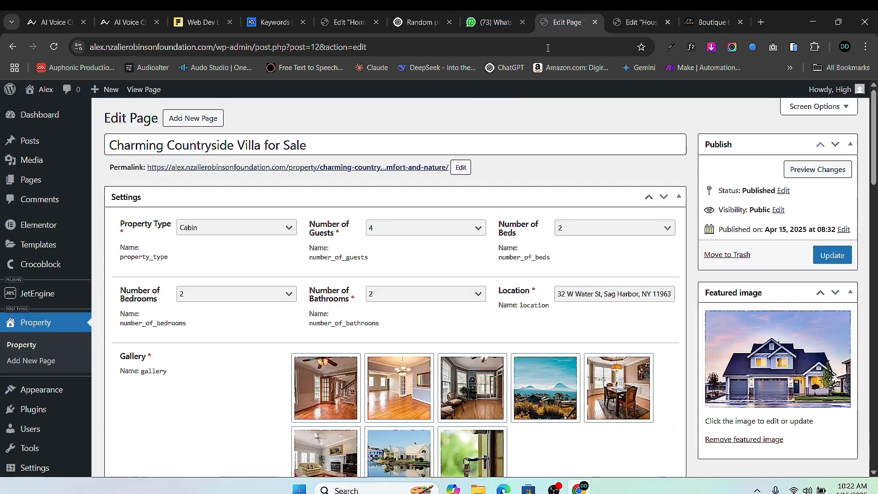
left_click(612, 23)
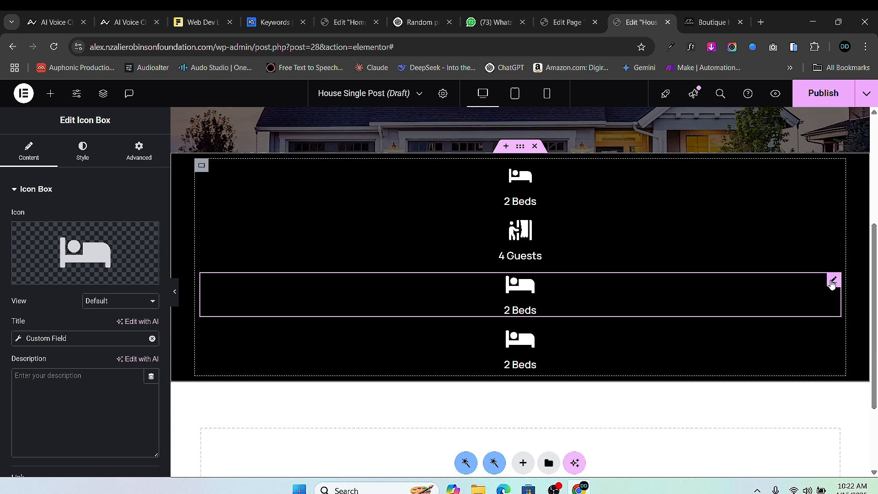
- Search the third box's Icon Library, trying 'room' and 'bedro' before 'toi' for toilet icons
left_click(48, 277)
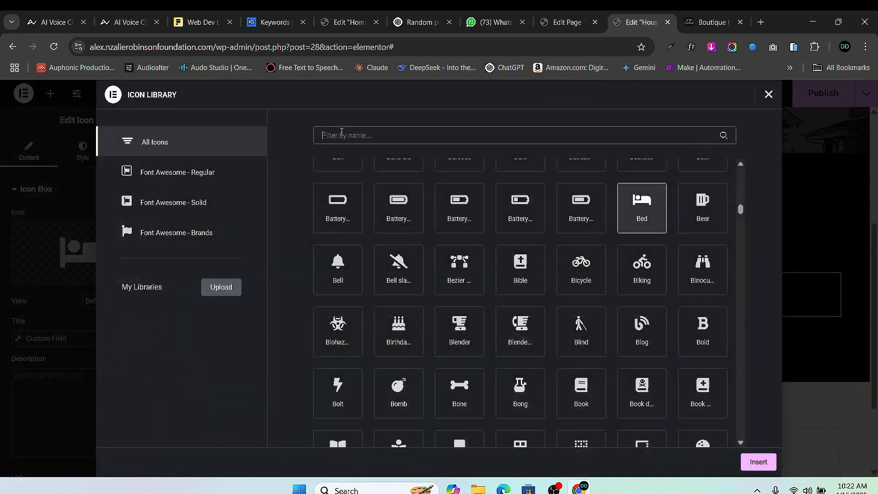
type("room")
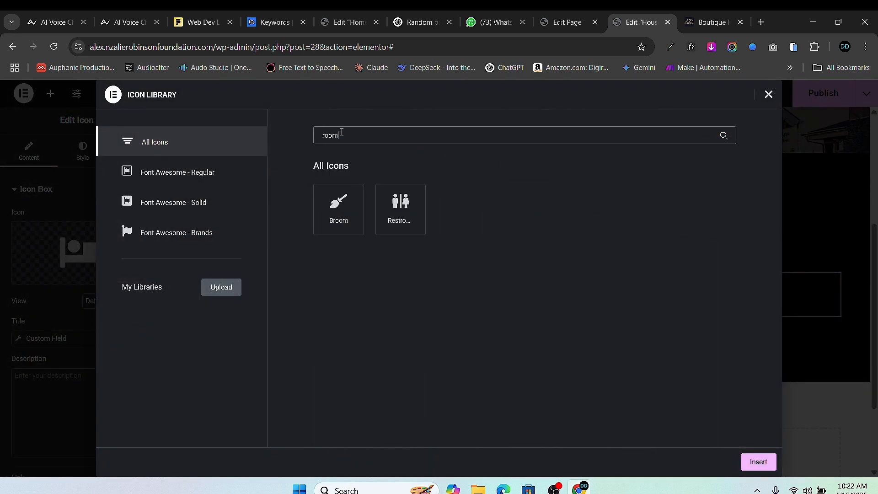
key("BackSpace")
key("BackSpace")
key("BackSpace")
key("BackSpace")
type("bed")
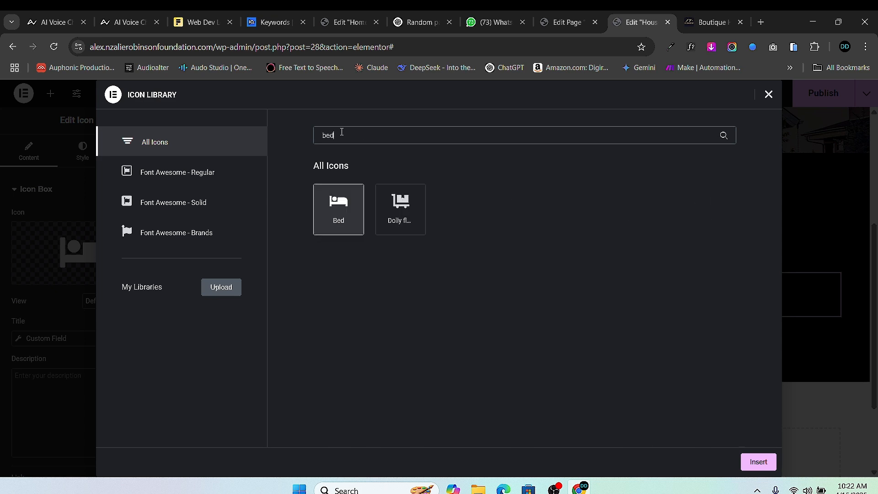
type("ro")
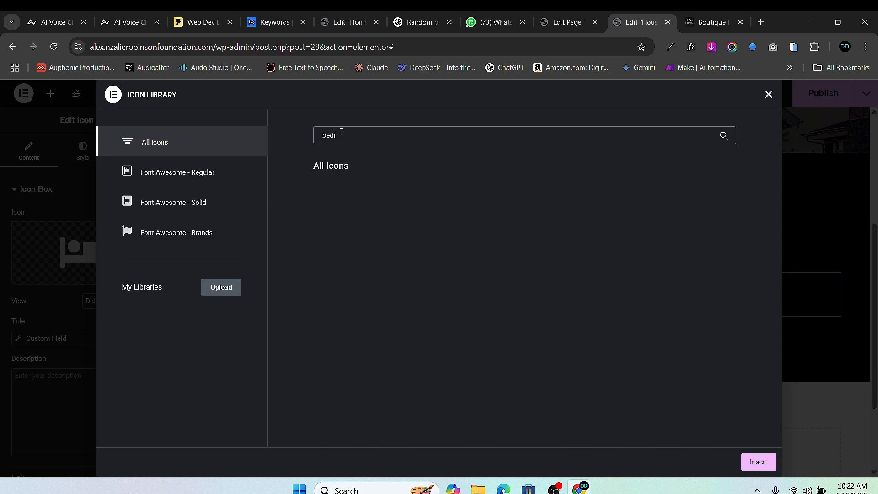
key("BackSpace")
key("BackSpace")
key("BackSpace")
key("BackSpace")
type("to")
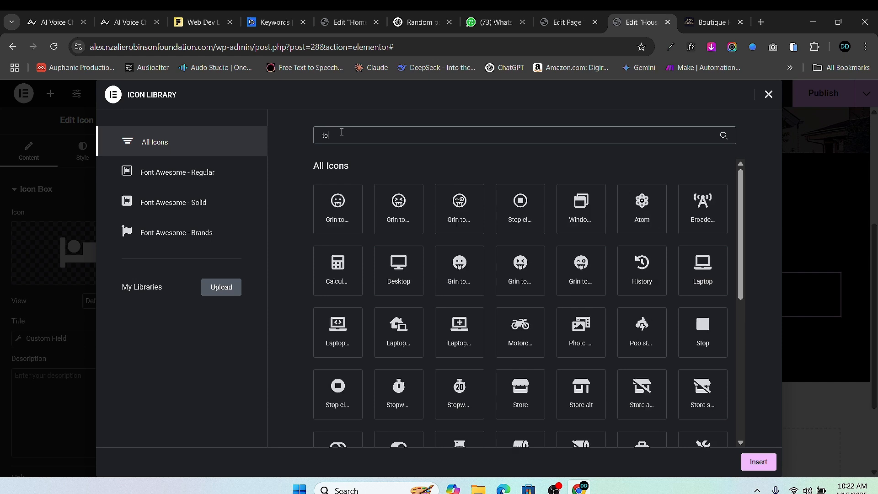
type("i")
key("BackSpace")
key("BackSpace")
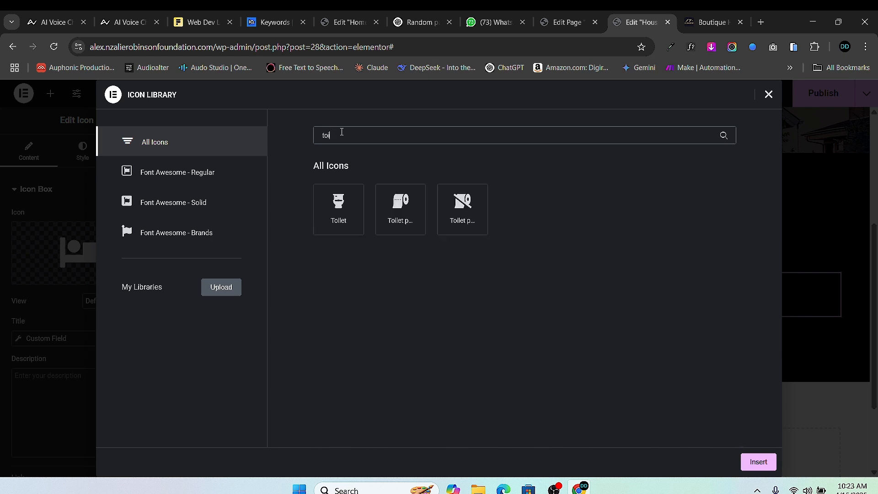
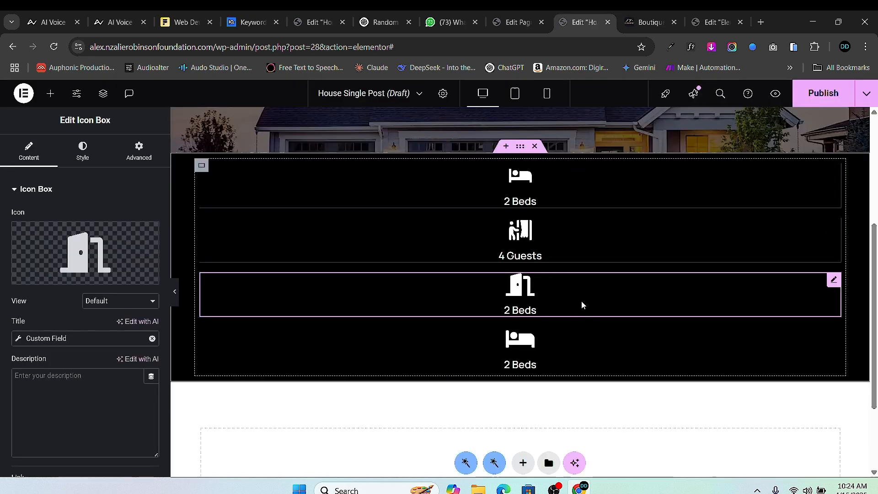
- Bind the door-icon box's title to Number of Bedrooms with 'Bedrooms' after it, reading '2 Bedrooms'
left_click(647, 22)
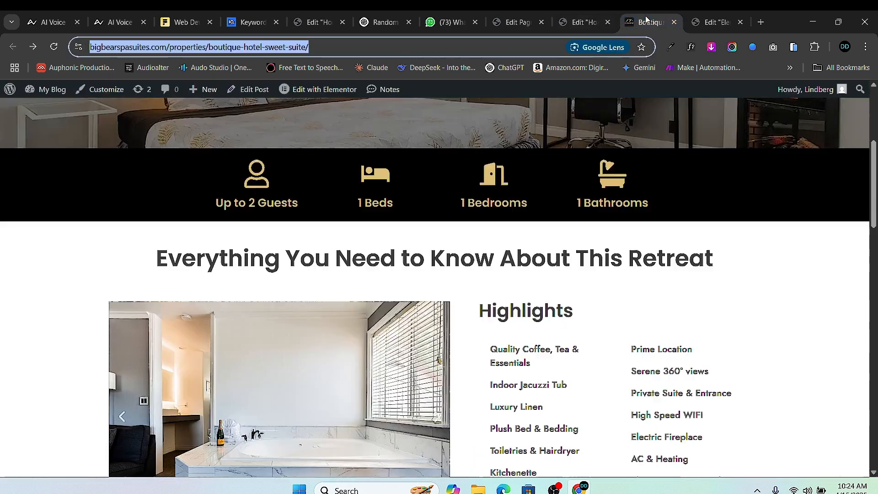
left_click(593, 21)
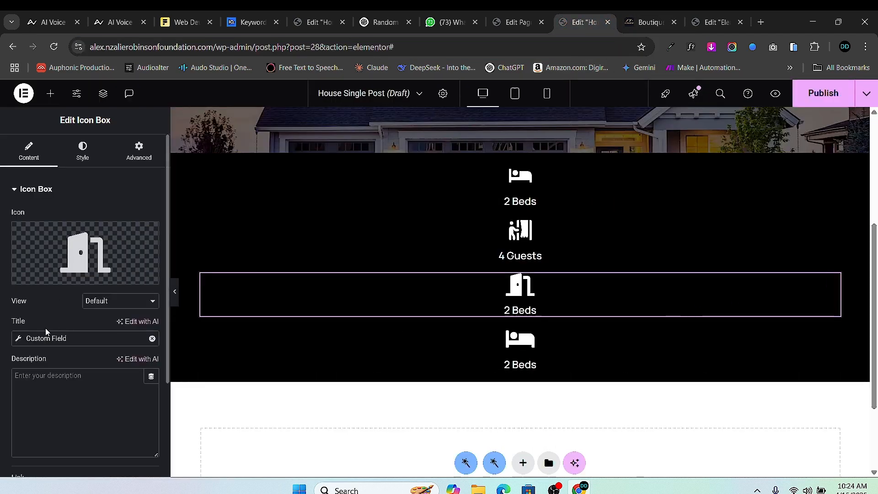
left_click(18, 339)
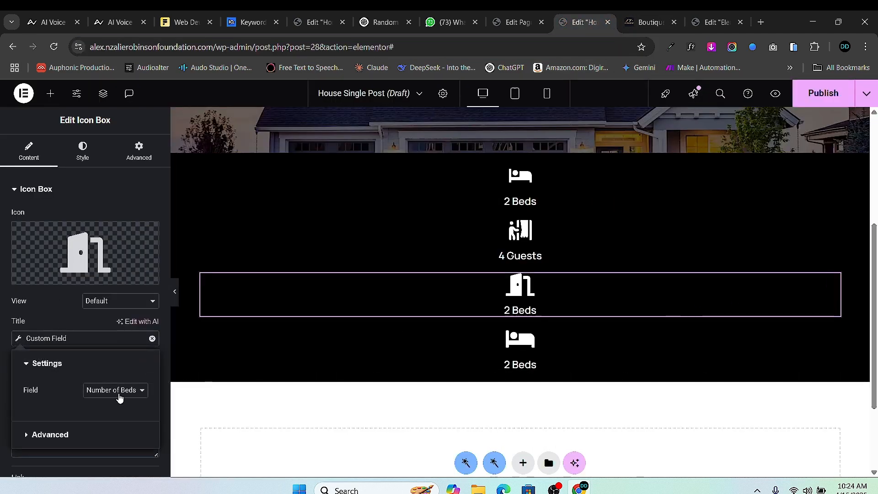
left_click(119, 397)
left_click(128, 172)
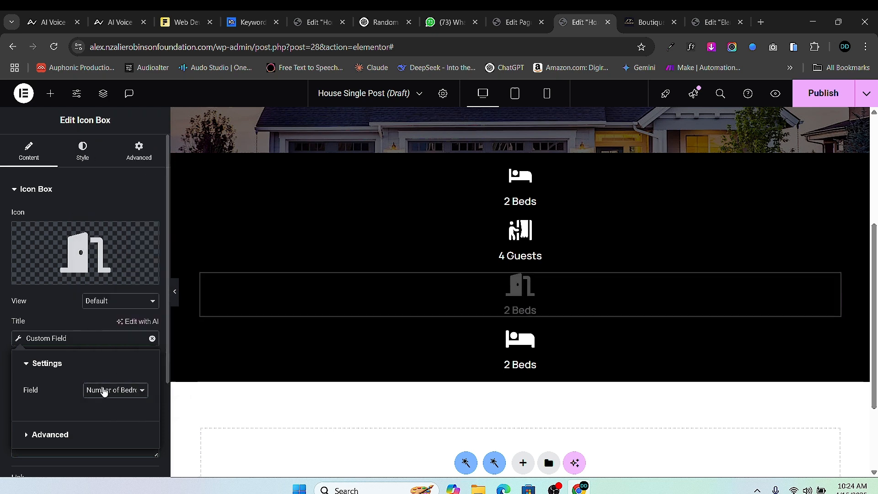
left_click(26, 434)
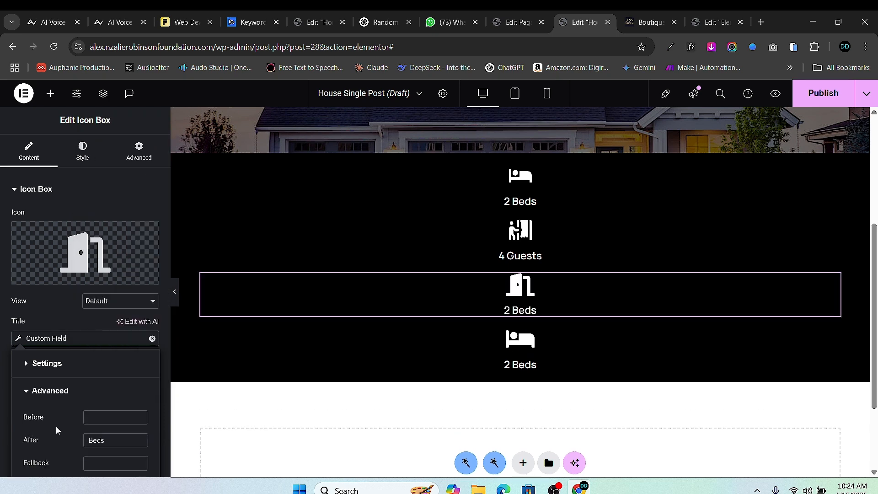
left_click(113, 437)
key("BackSpace")
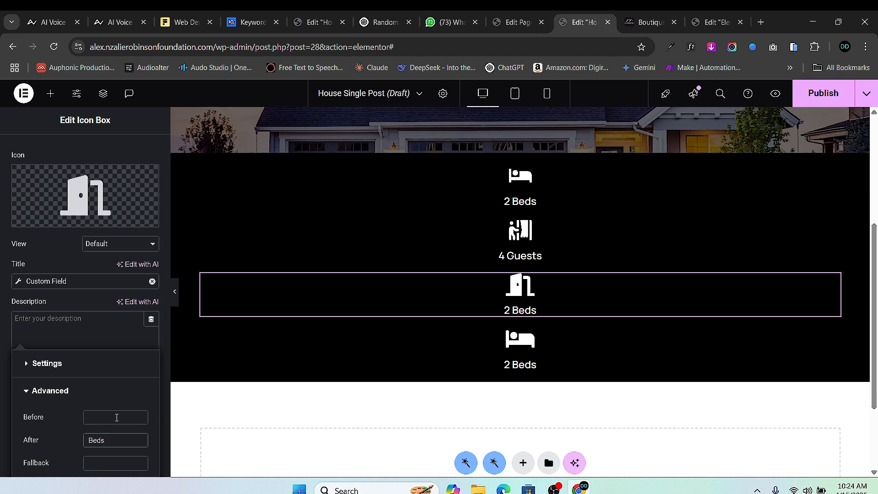
type("room")
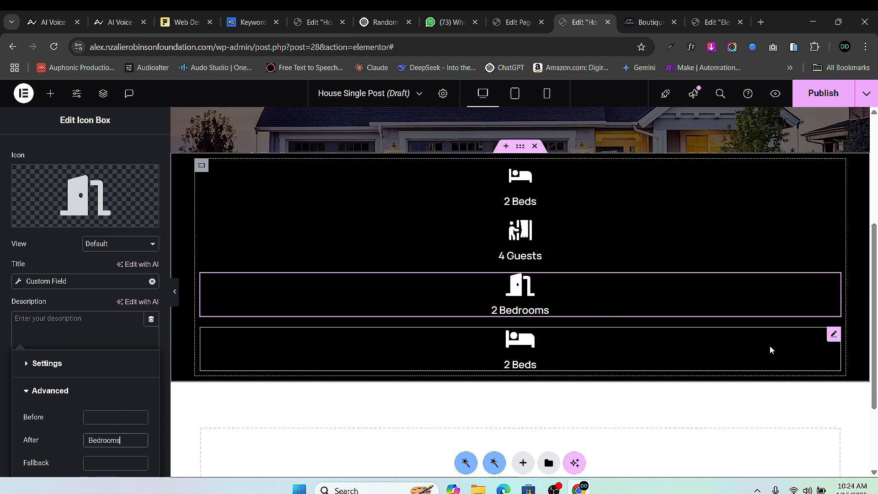
- Replace the fourth icon box's bed icon with the Bath icon from the Icon Library
left_click(832, 334)
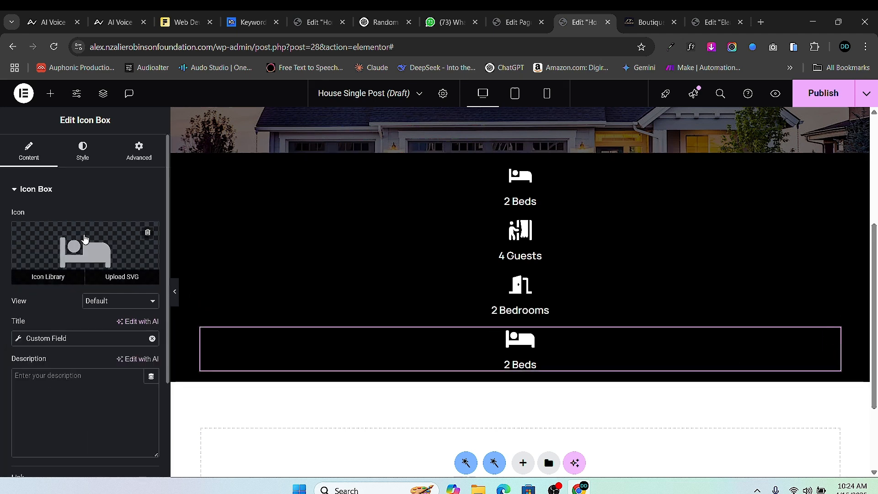
left_click(85, 266)
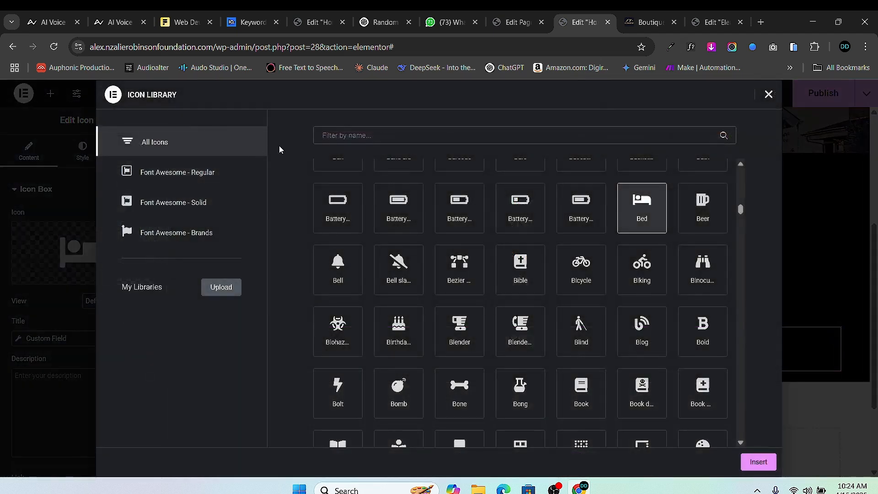
left_click(352, 135)
type("bath")
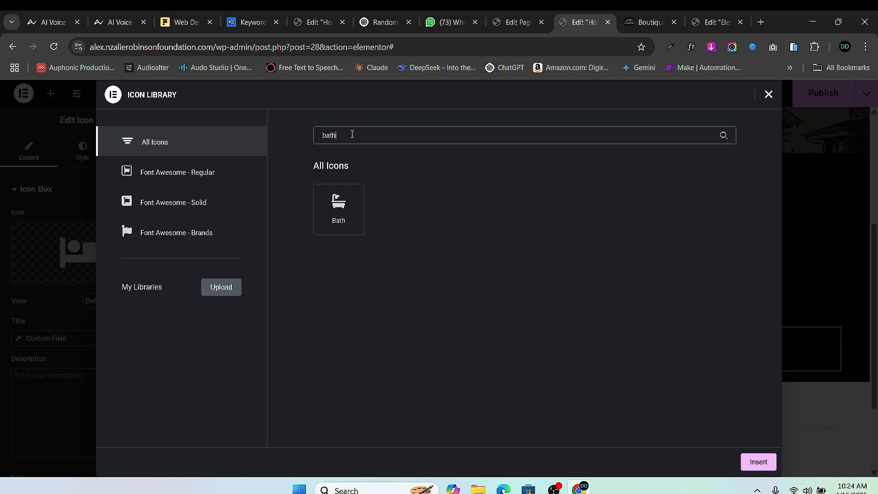
left_click(348, 214)
left_click(758, 462)
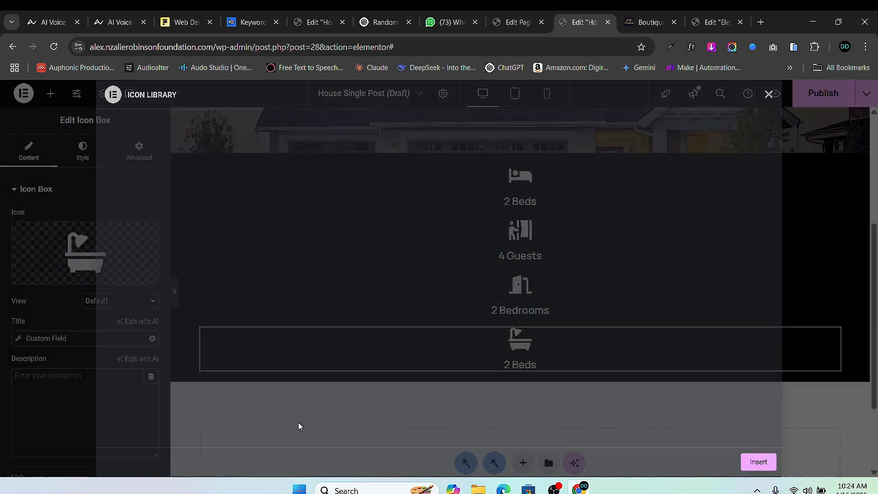
- Bind the fourth box's title to Number of Bathrooms with 'Bathrooms' after it
left_click(21, 341)
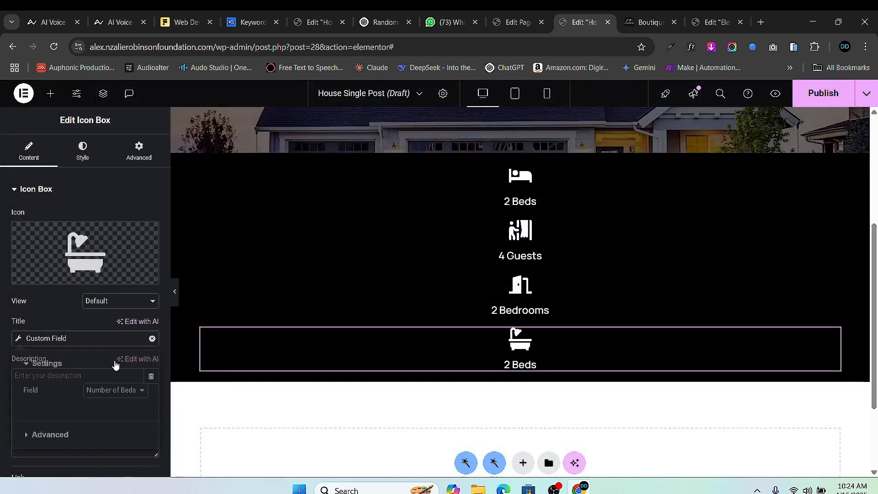
left_click(114, 390)
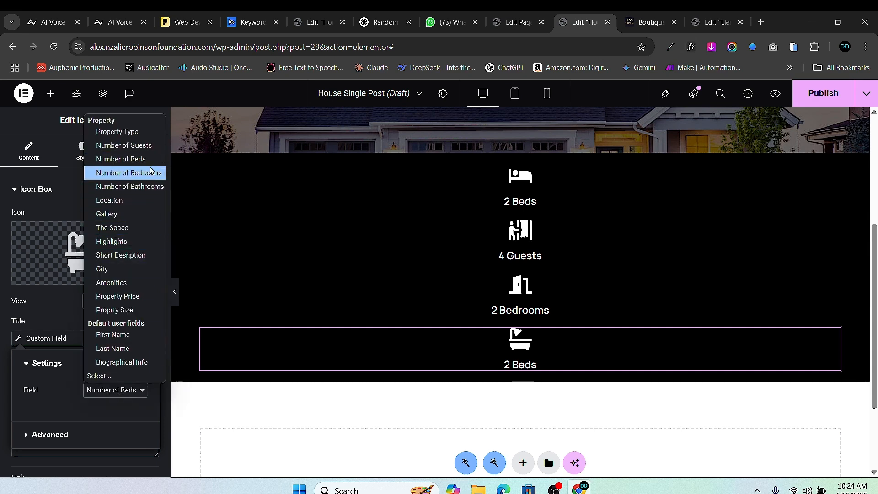
left_click(146, 187)
left_click(38, 437)
left_click(111, 440)
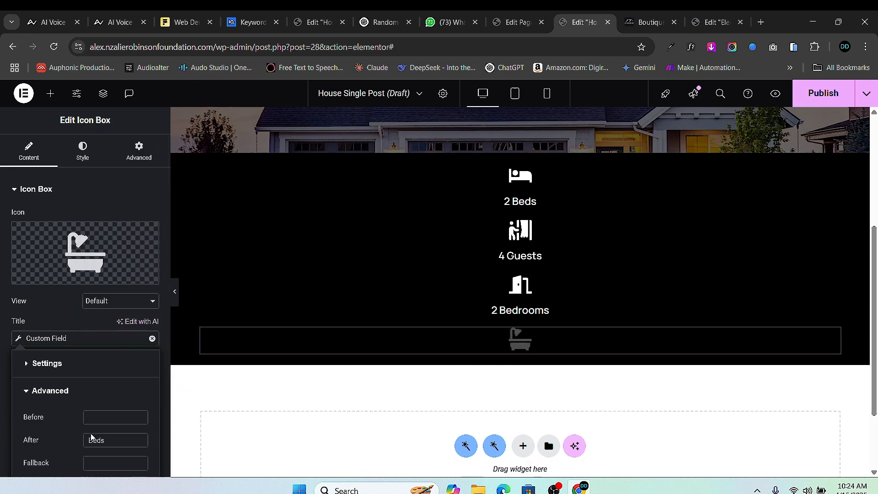
type("Beds")
key("BackSpace")
key("BackSpace")
key("BackSpace")
type("athroom")
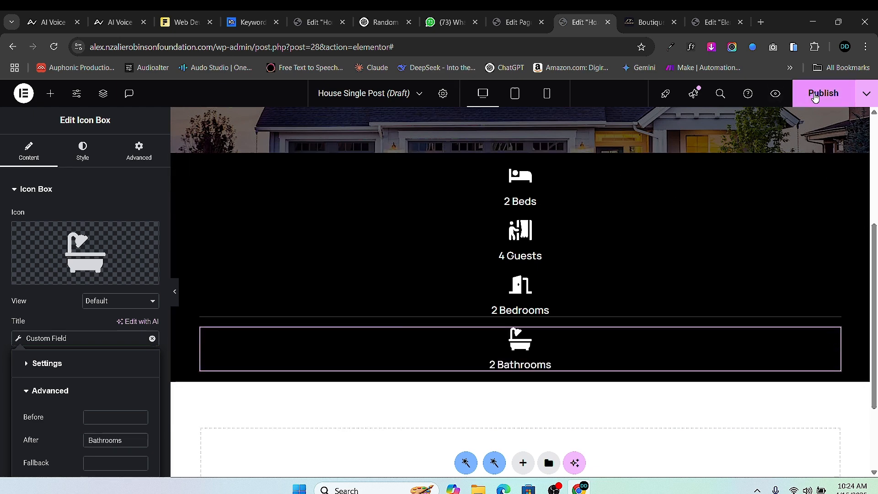
- Check the publish settings without adding conditions, then select the container holding the four boxes
left_click(814, 97)
left_click(768, 94)
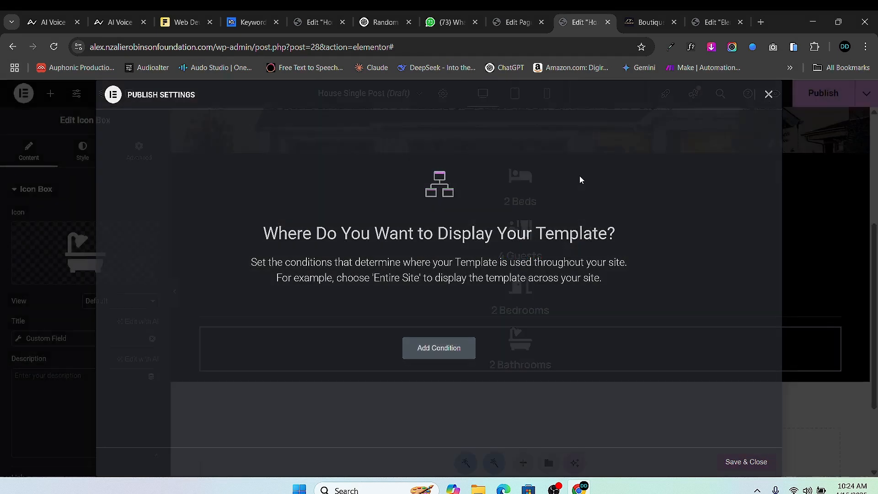
left_click(205, 169)
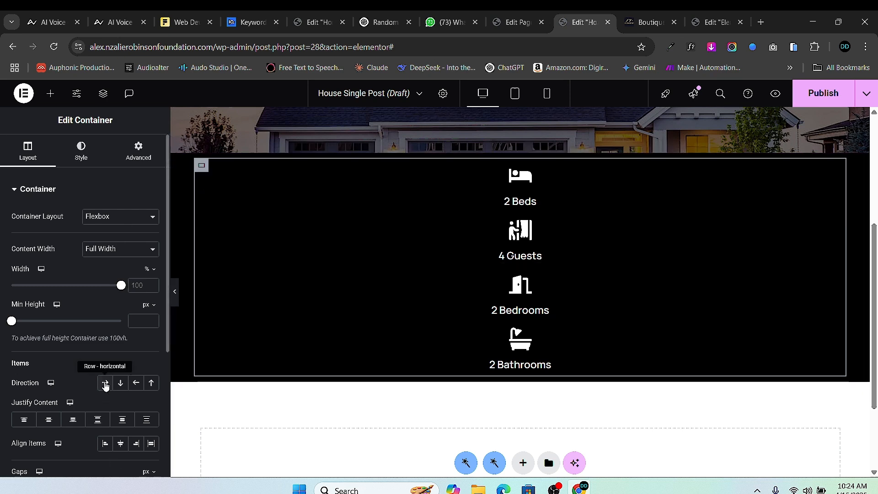
- Set the container's direction to Row - horizontal and justify content to Space Evenly
left_click(105, 383)
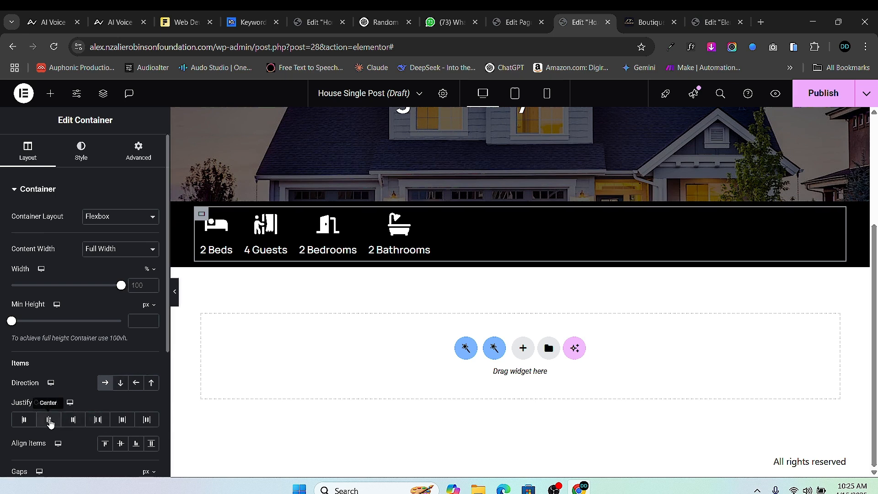
left_click(49, 420)
scroll(122, 450, "down", 1)
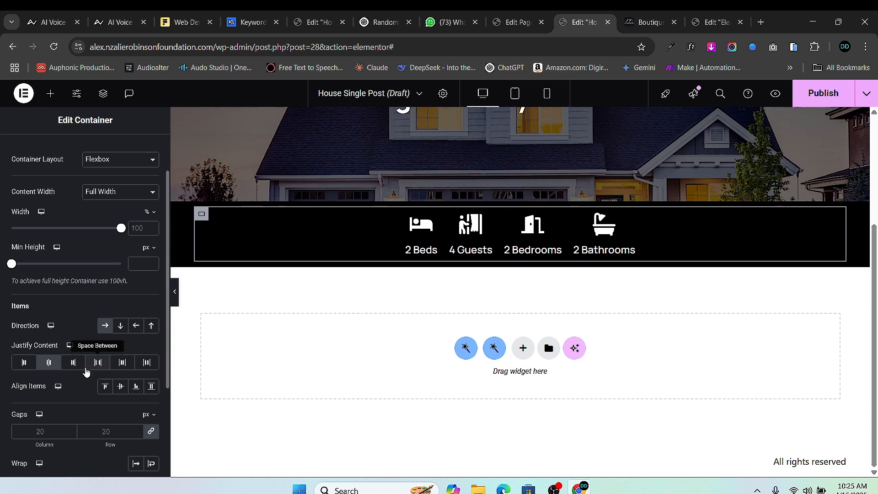
left_click(97, 363)
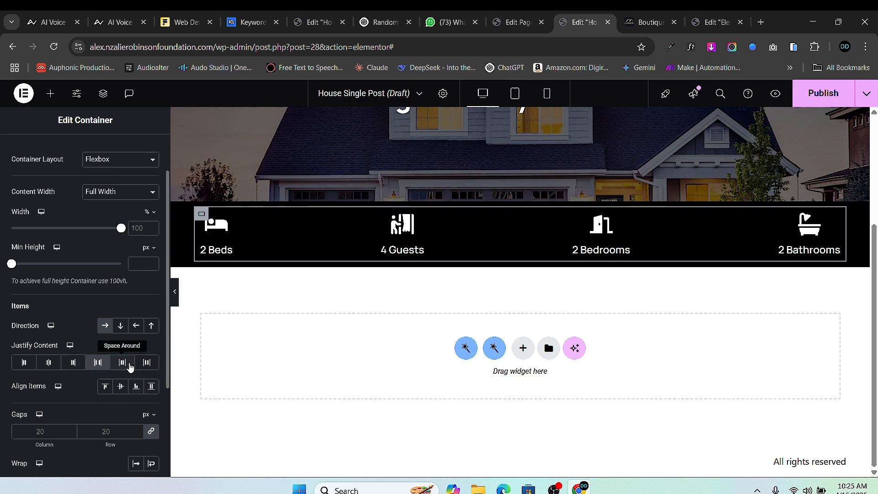
left_click(122, 363)
left_click(147, 362)
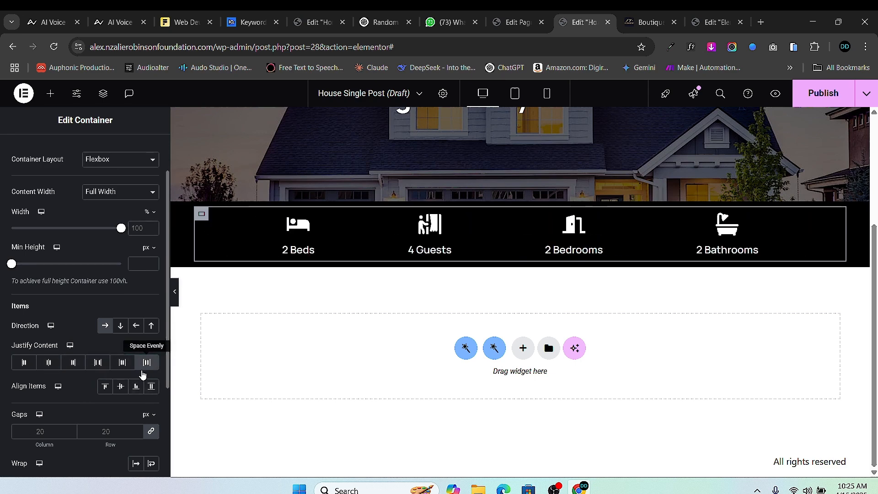
scroll(526, 275, "up", 1)
scroll(496, 369, "down", 1)
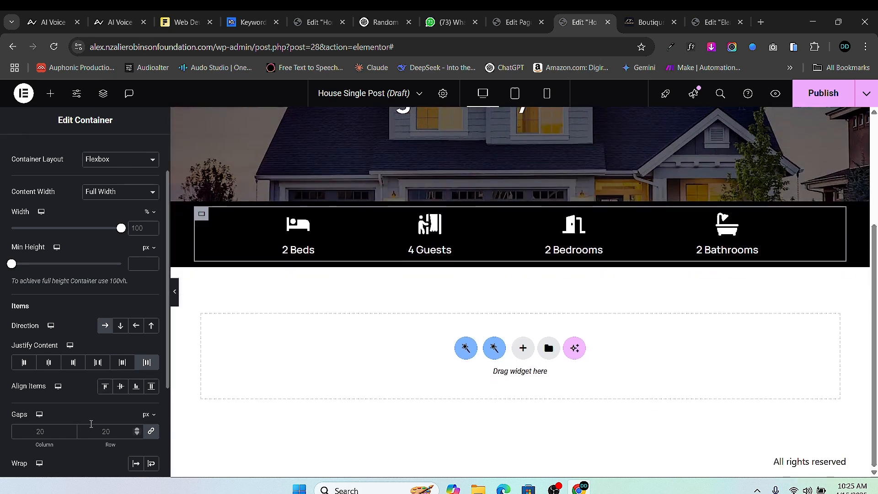
scroll(91, 425, "down", 2)
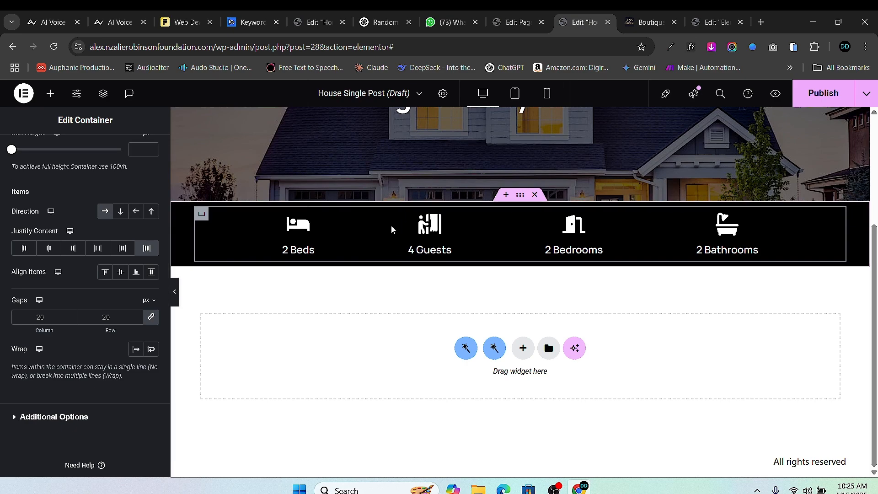
- Compare the icon bar with the reference property page, then return to the template editor
left_click(646, 22)
scroll(317, 335, "down", 2)
scroll(187, 233, "up", 1)
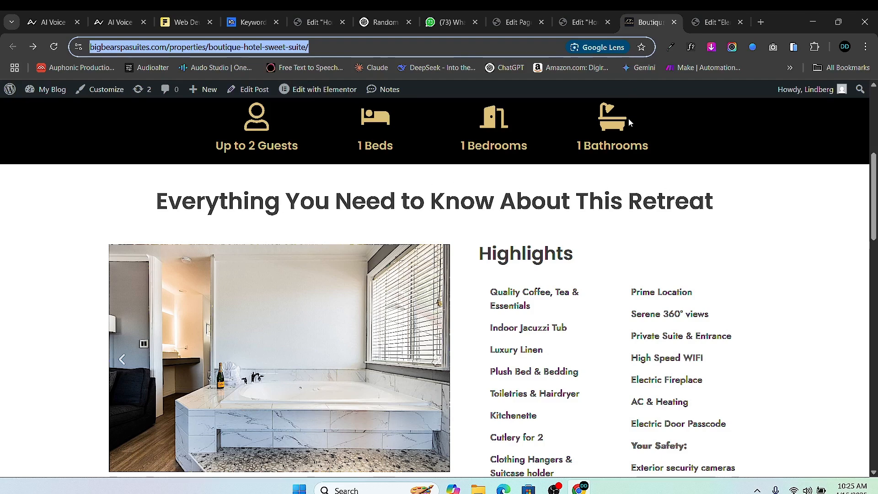
left_click(585, 20)
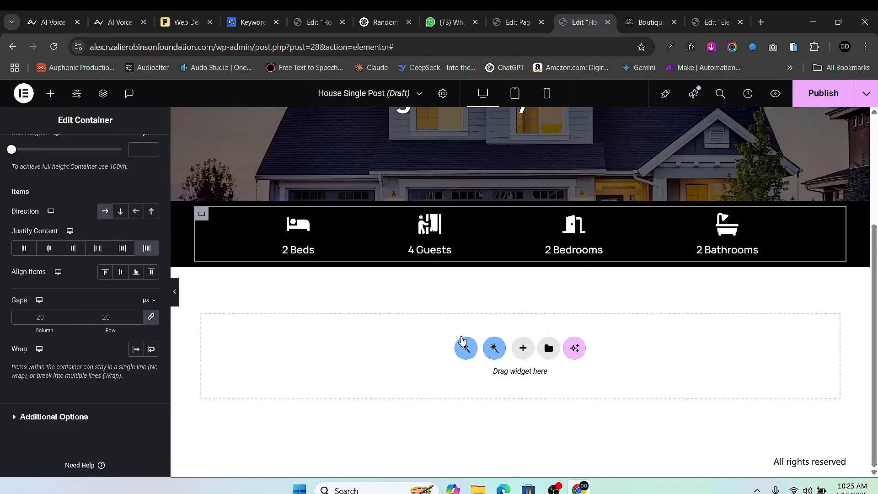
- Add a single-column flexbox container below the icon bar and drop a Heading widget into it
left_click(523, 349)
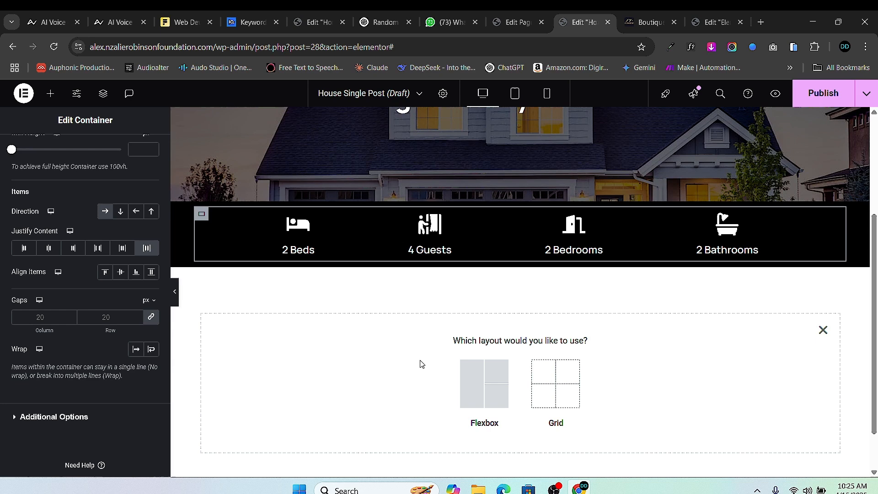
left_click(475, 381)
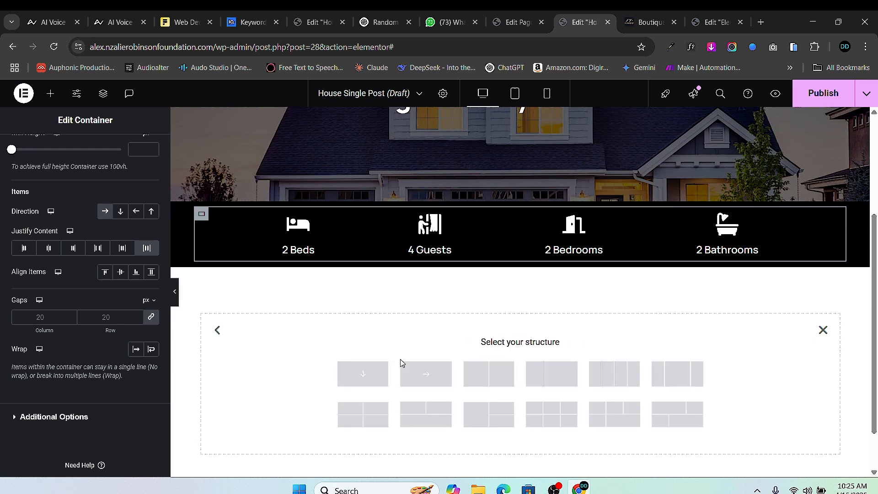
left_click(348, 386)
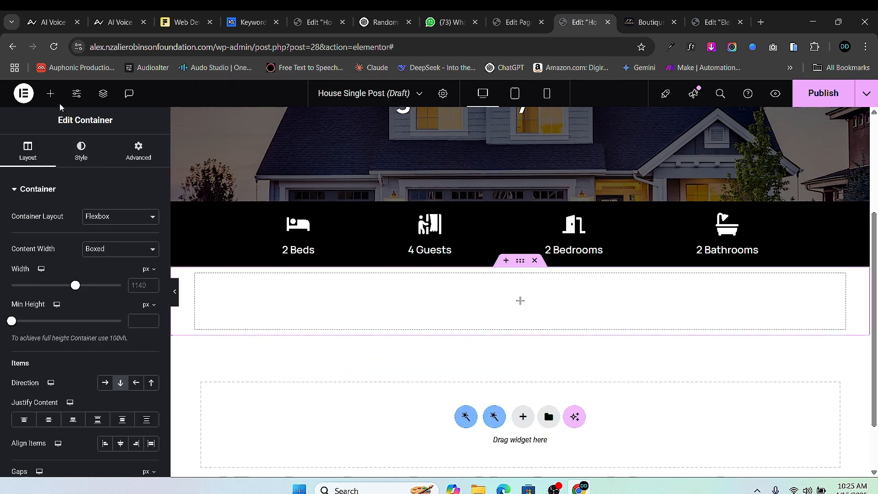
left_click(50, 93)
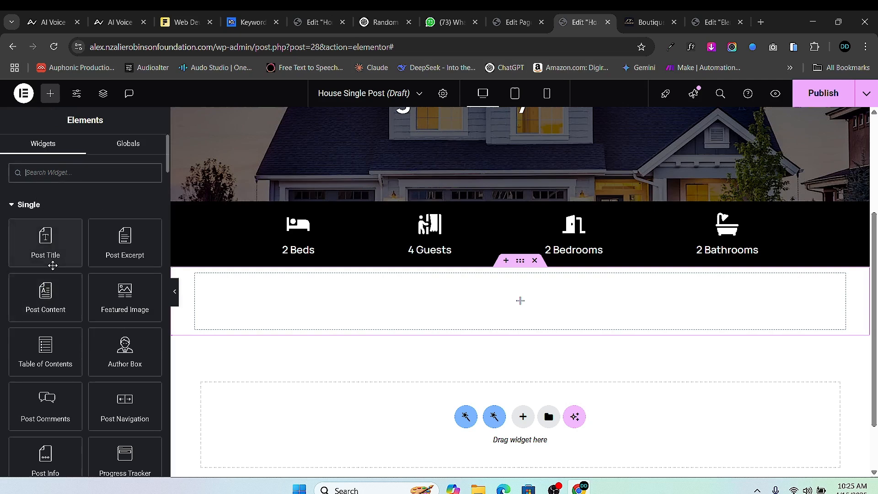
scroll(76, 388, "down", 4)
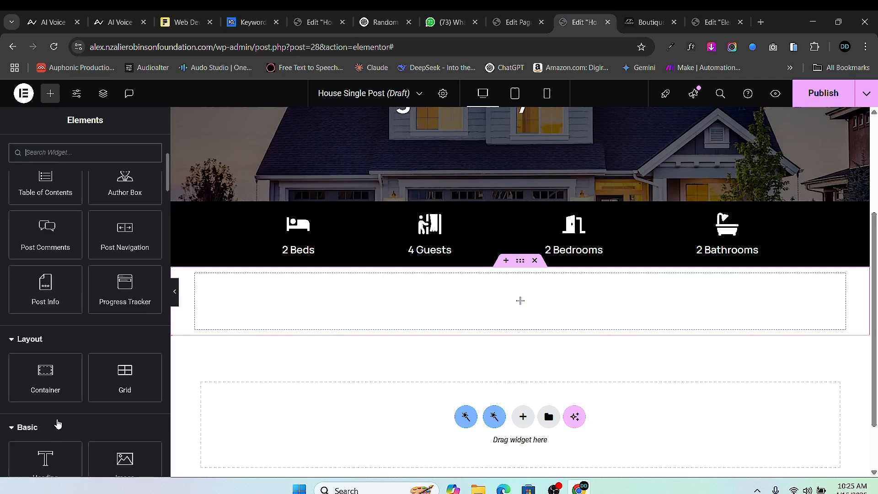
scroll(48, 447, "down", 2)
left_click_drag(43, 359, 549, 299)
- Title the heading 'Everything You Need To Know About This Property', centre it, and add a flexbox container below
triple_click(65, 235)
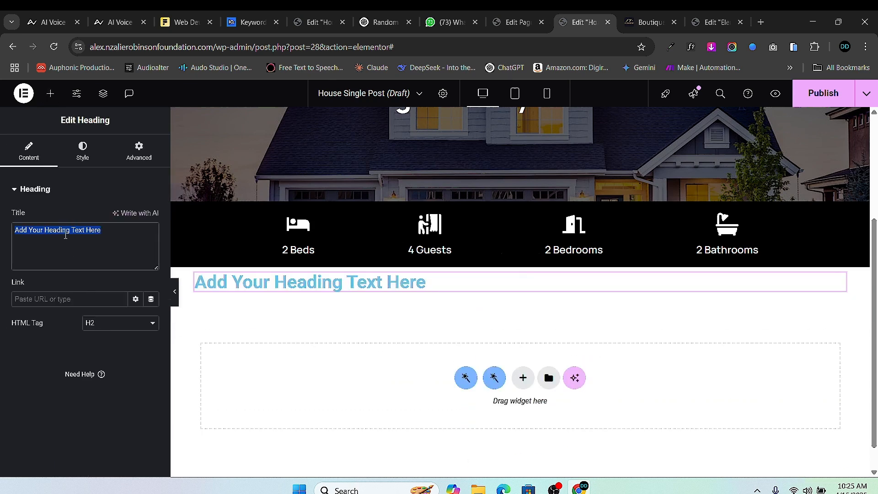
type("Everyth")
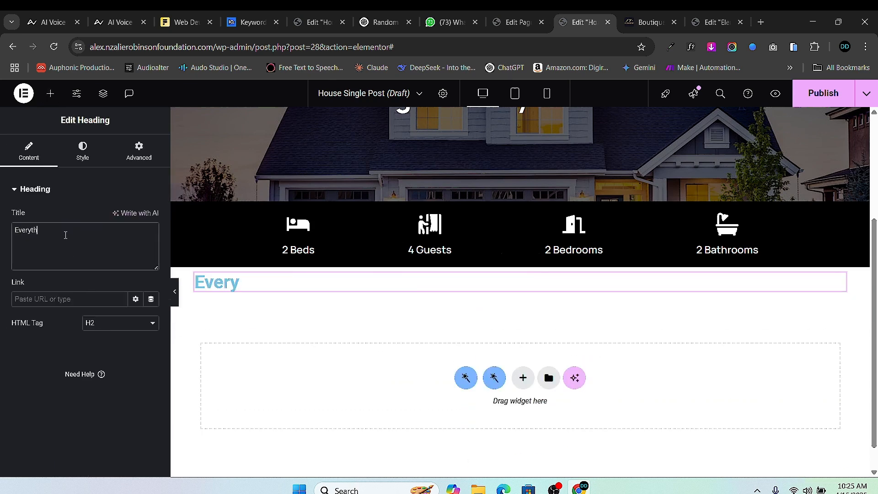
type("ing")
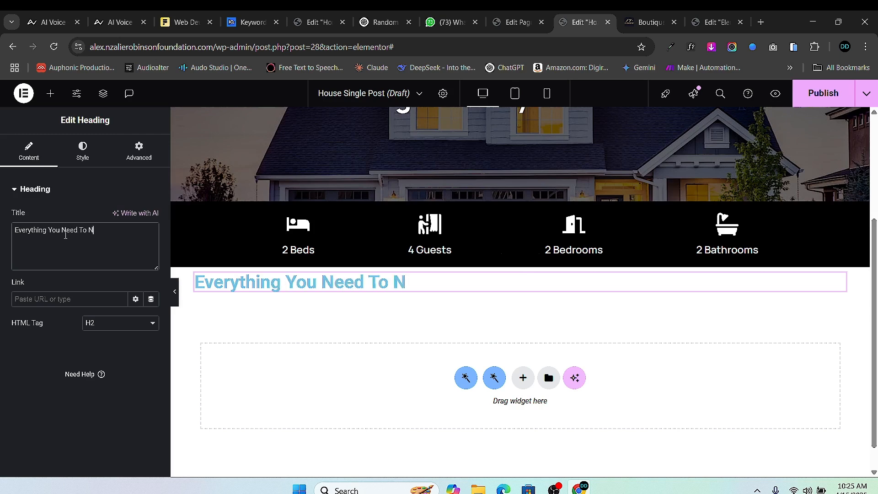
type(" You Need To Know About Th")
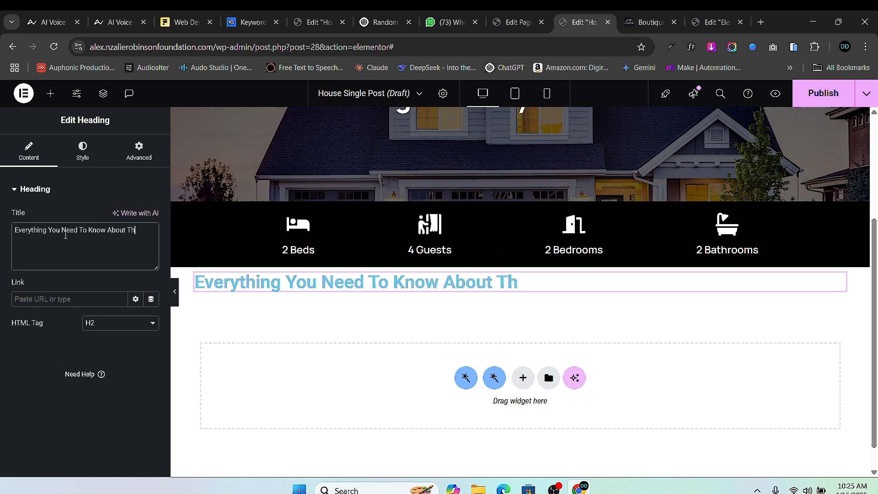
type("is Retr")
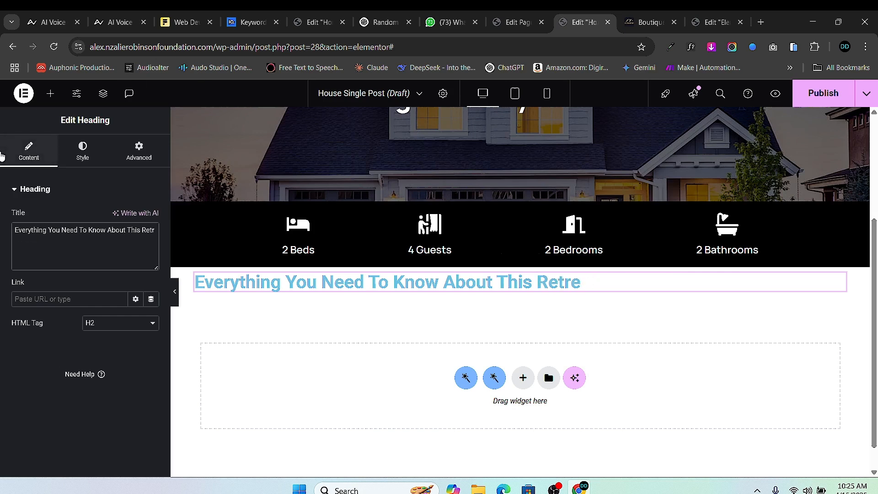
key("BackSpace")
key("BackSpace")
key("BackSpace")
key("BackSpace")
type("Property")
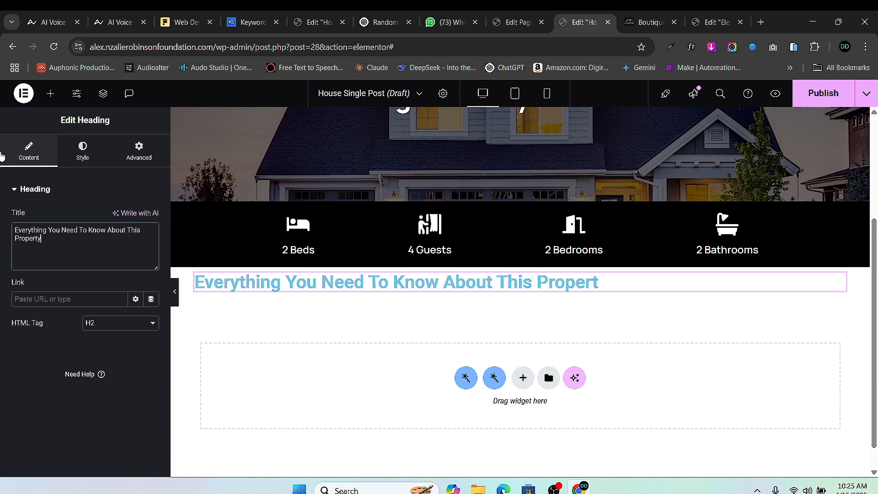
left_click(89, 158)
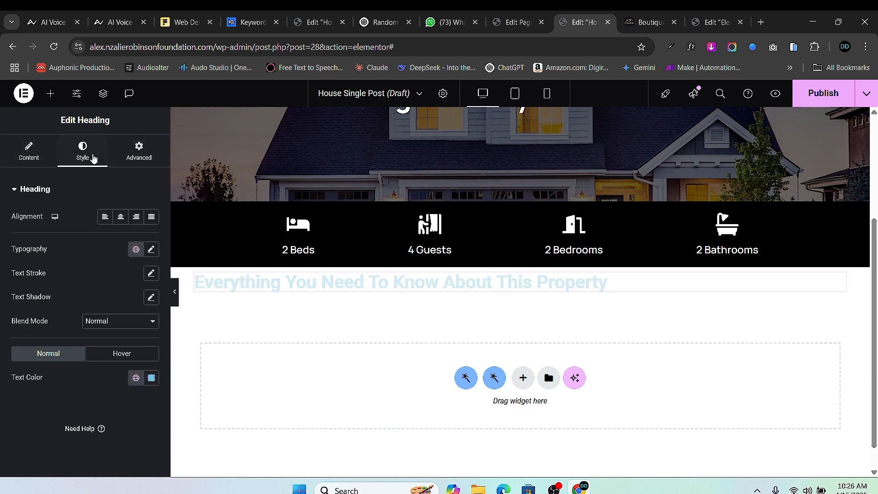
left_click(121, 216)
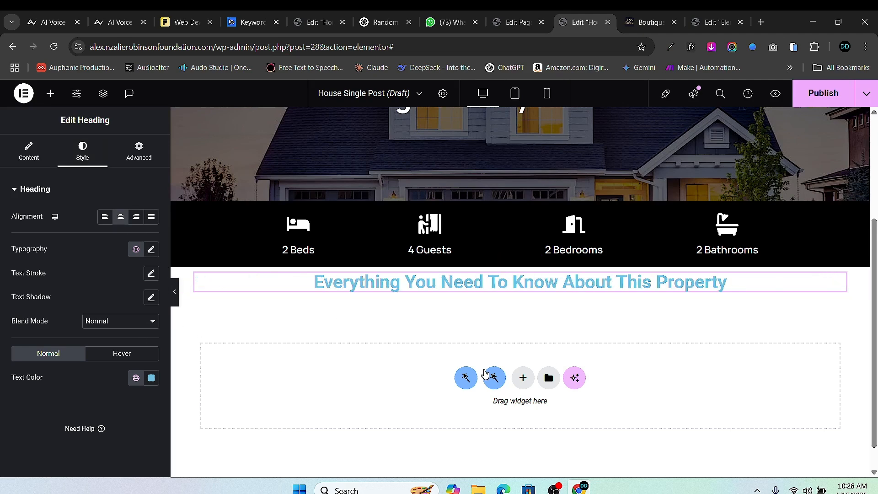
left_click(521, 377)
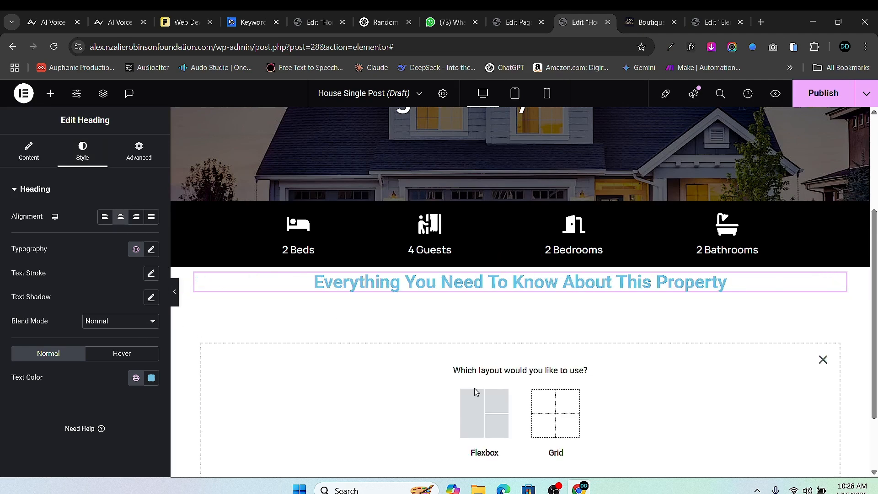
left_click(468, 411)
- Make the new container single-column, move the heading into it, and delete the leftover empty container
left_click(362, 403)
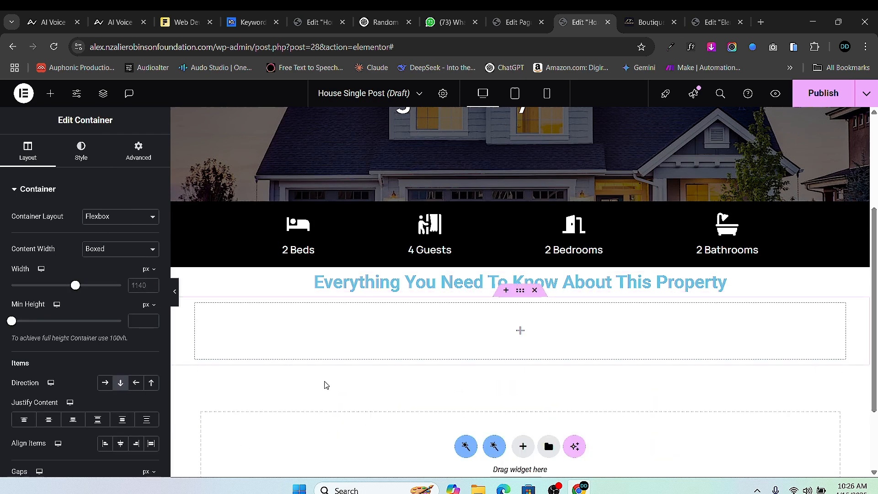
left_click(50, 94)
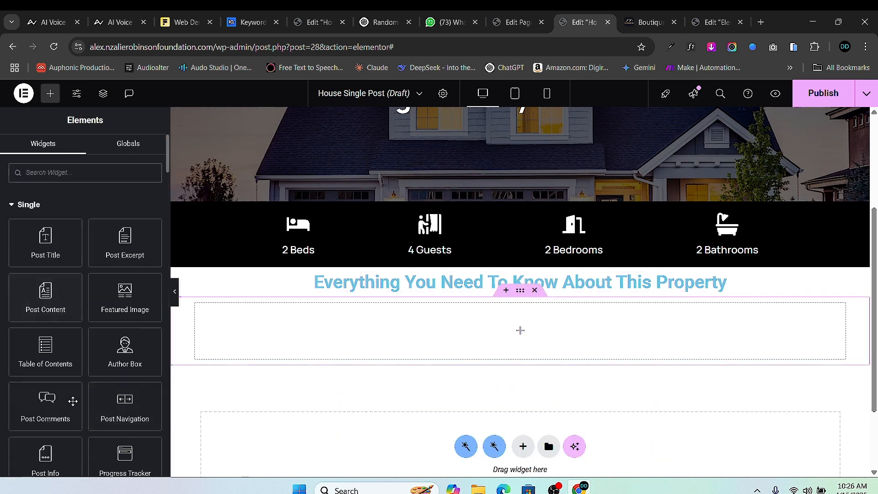
scroll(69, 398, "down", 5)
left_click_drag(50, 325, 438, 357)
left_click_drag(839, 280, 553, 313)
left_click(535, 260)
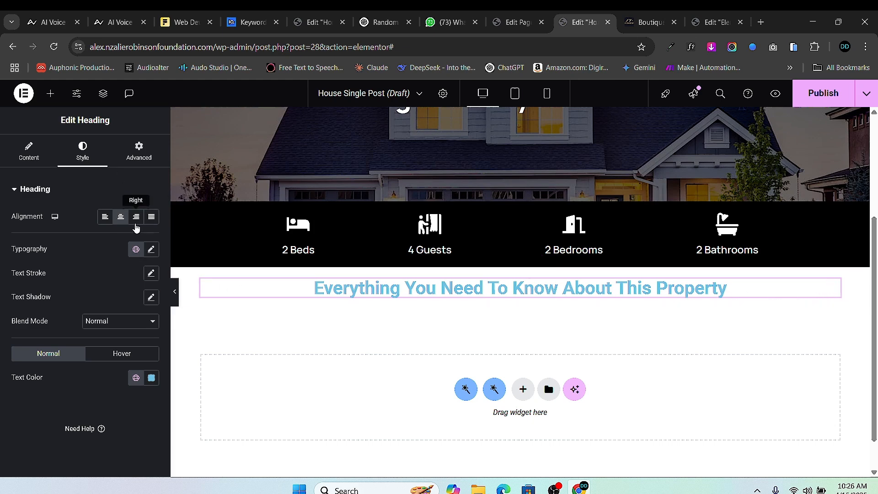
- Set the heading's font family to Manrope and its text colour to black
left_click(150, 249)
left_click(133, 302)
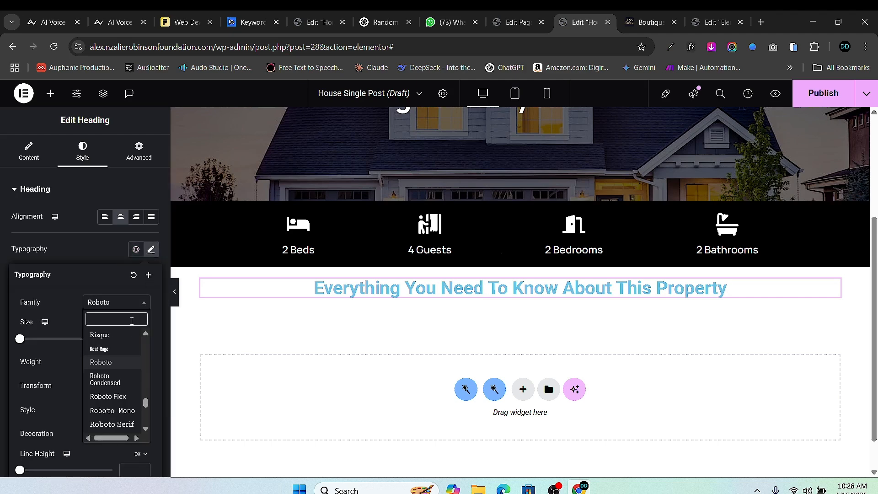
type("manro")
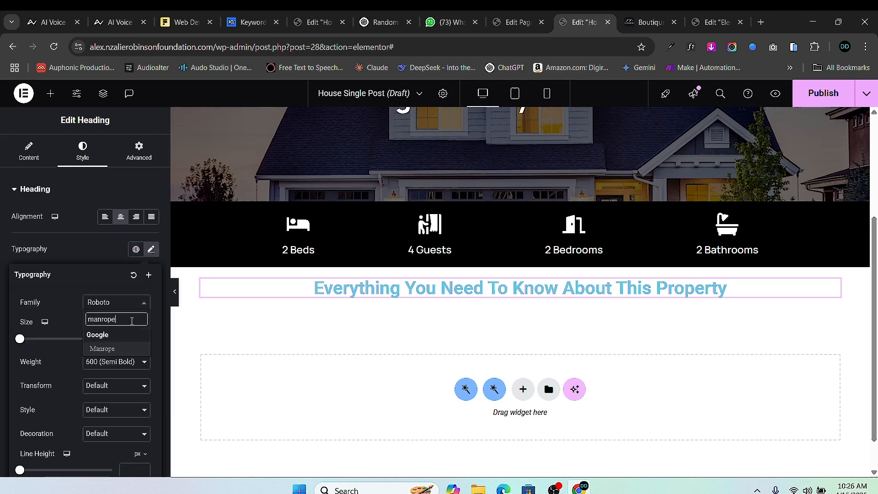
type("pe")
left_click(120, 348)
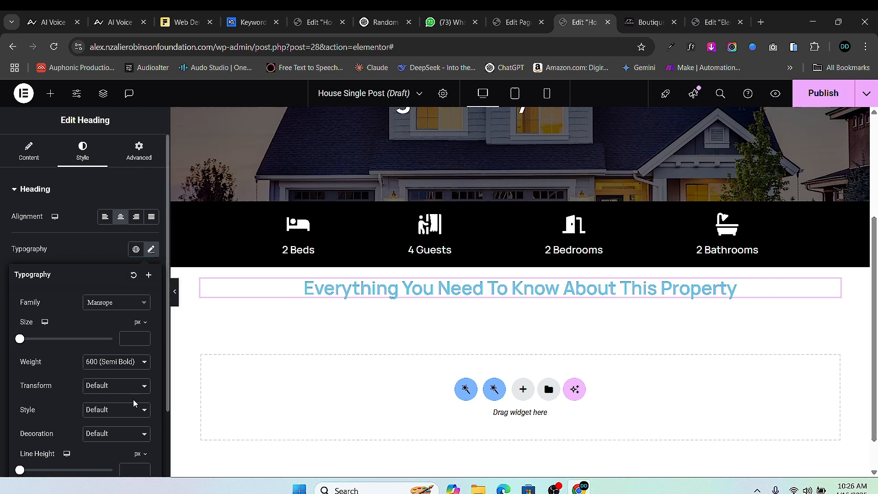
left_click(94, 362)
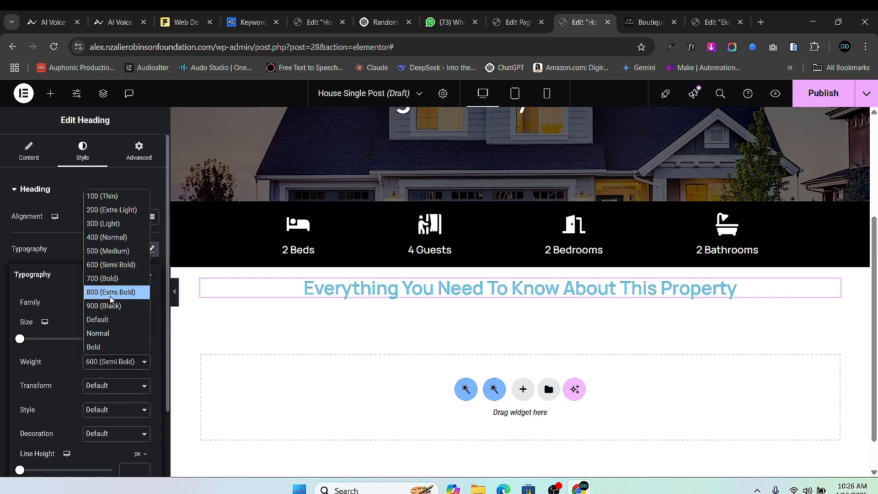
left_click(252, 347)
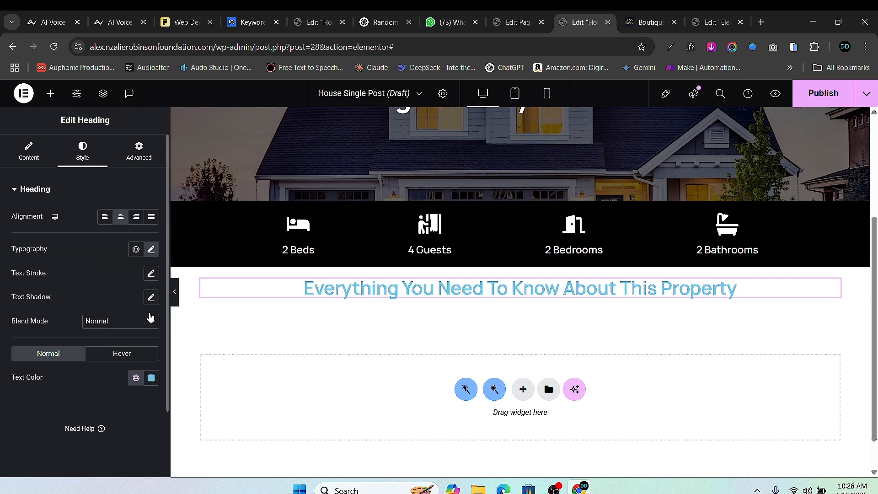
left_click(151, 378)
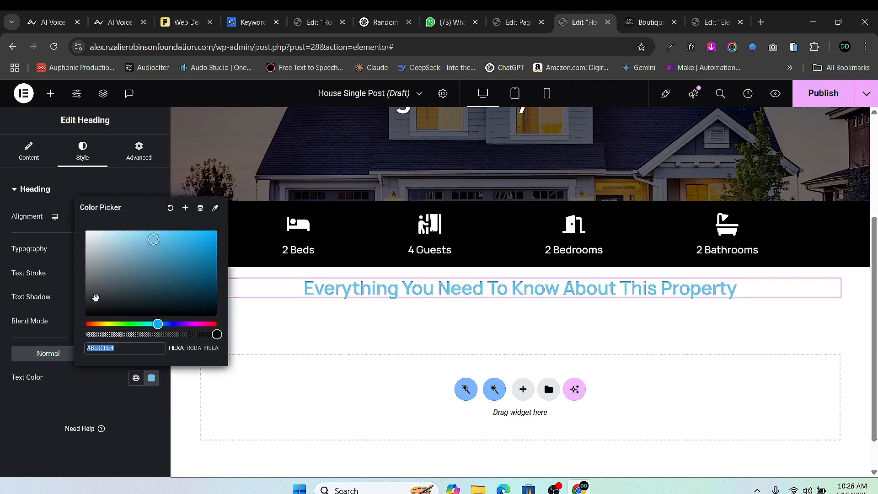
left_click_drag(96, 298, 85, 316)
left_click(55, 354)
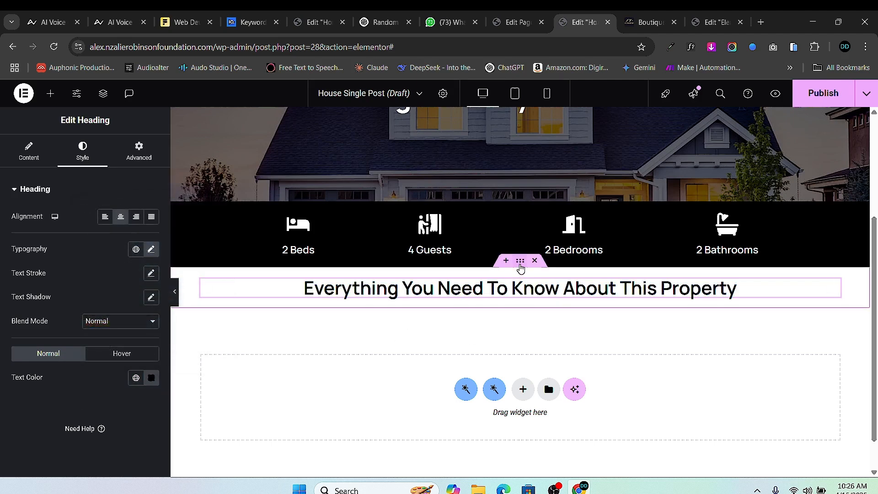
- Give the heading's container padding of 30 top, 10 right, 20 bottom and 10 left
left_click(520, 261)
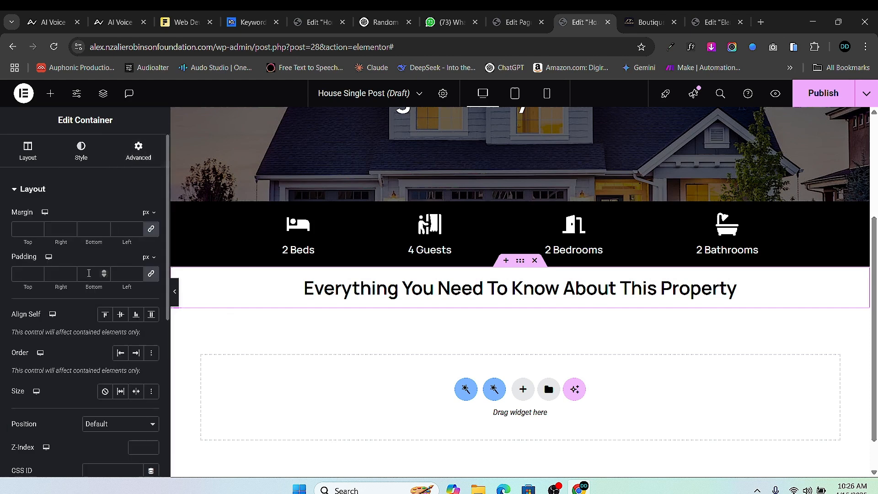
left_click(20, 273)
type("10")
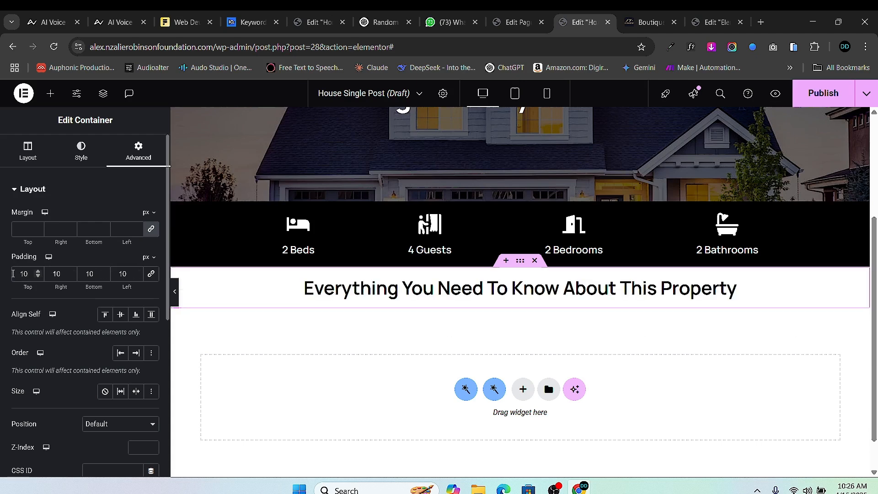
type("20")
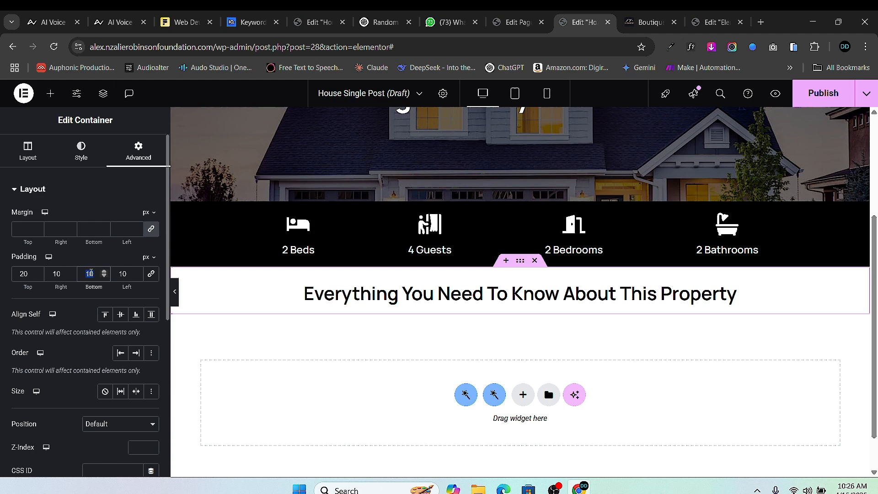
type("20")
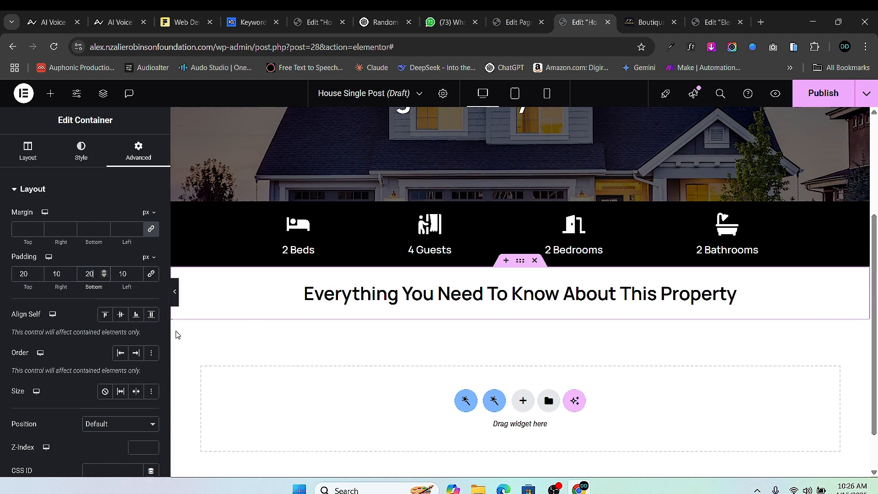
key("BackSpace")
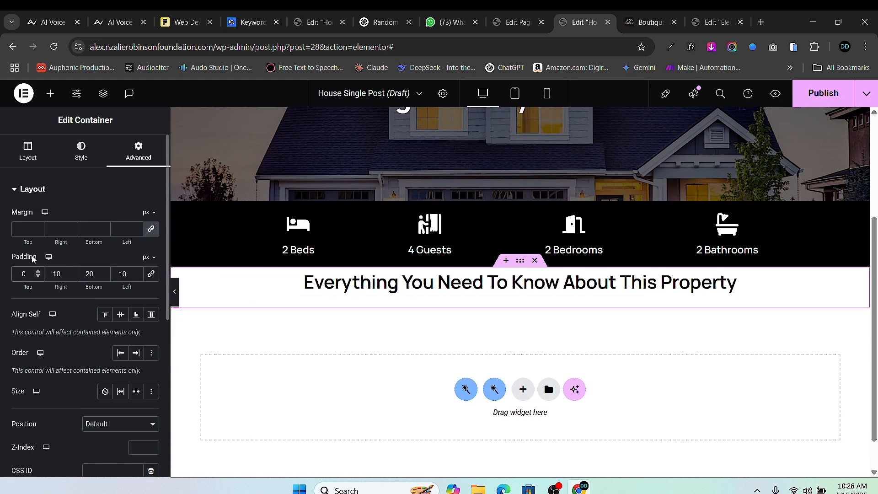
type("3")
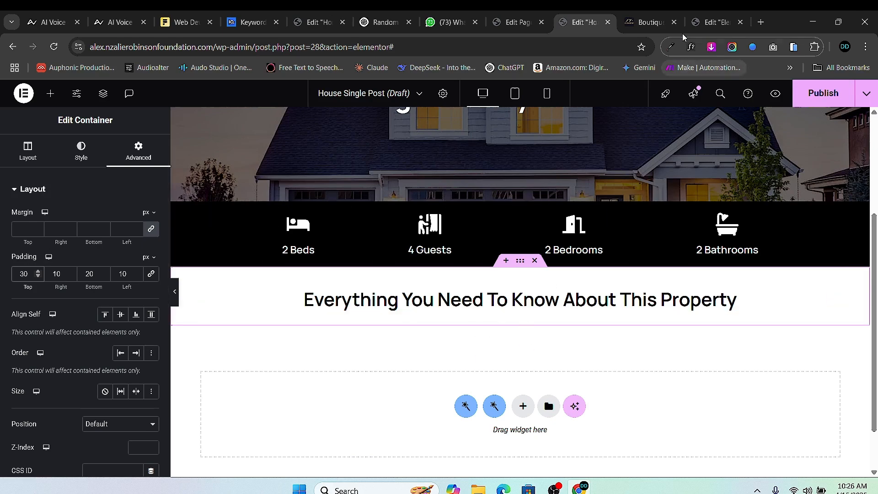
left_click(644, 21)
scroll(492, 290, "down", 2)
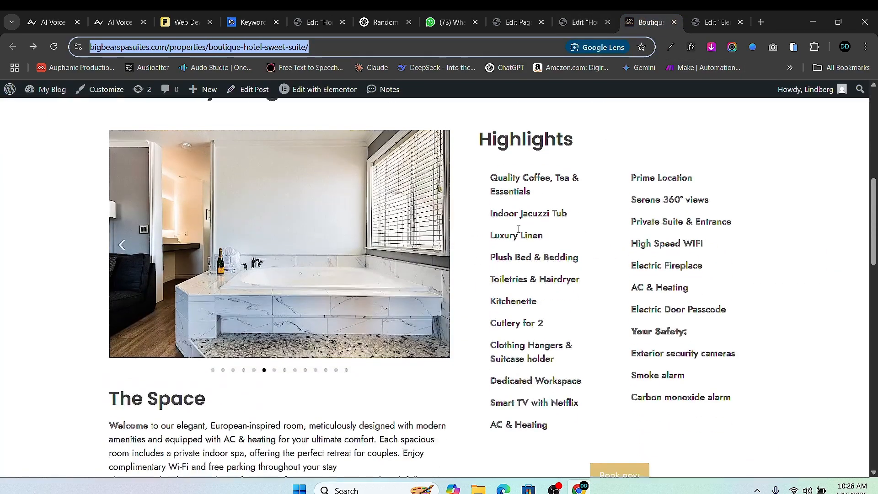
scroll(305, 267, "up", 2)
scroll(286, 298, "down", 2)
scroll(287, 300, "down", 2)
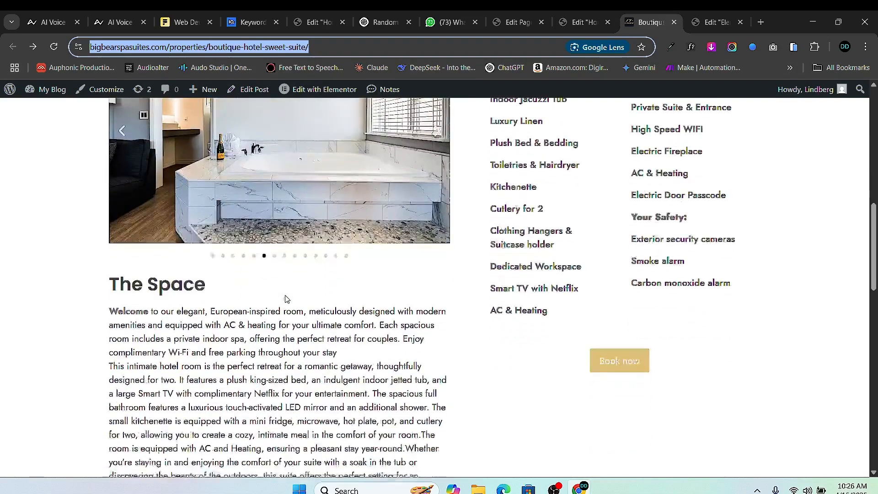
scroll(287, 298, "up", 2)
scroll(311, 302, "down", 2)
scroll(315, 303, "down", 2)
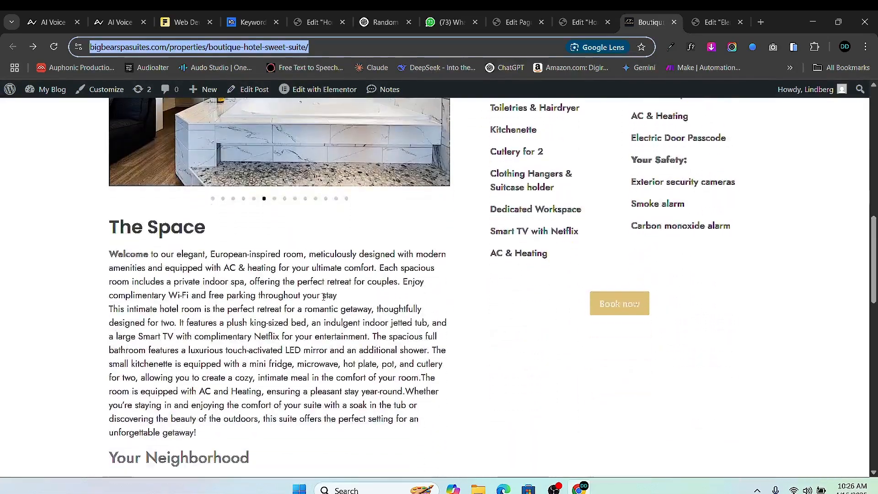
scroll(568, 220, "up", 5)
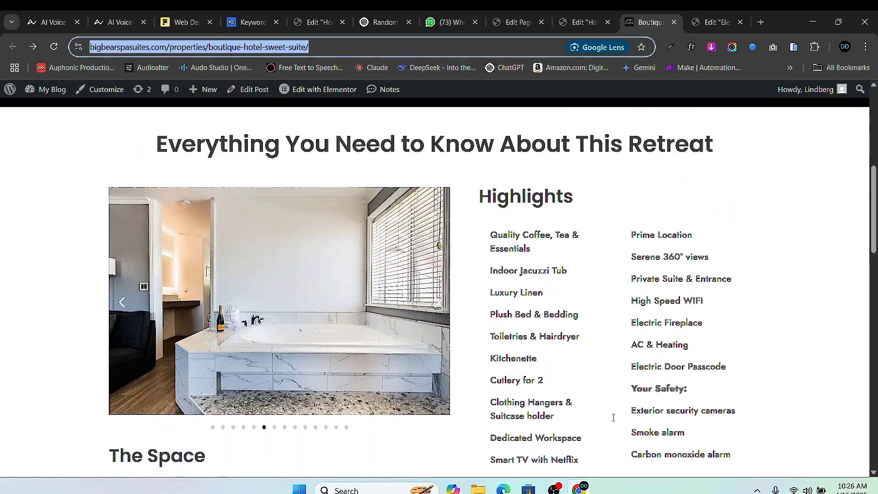
scroll(501, 306, "down", 1)
scroll(574, 271, "down", 1)
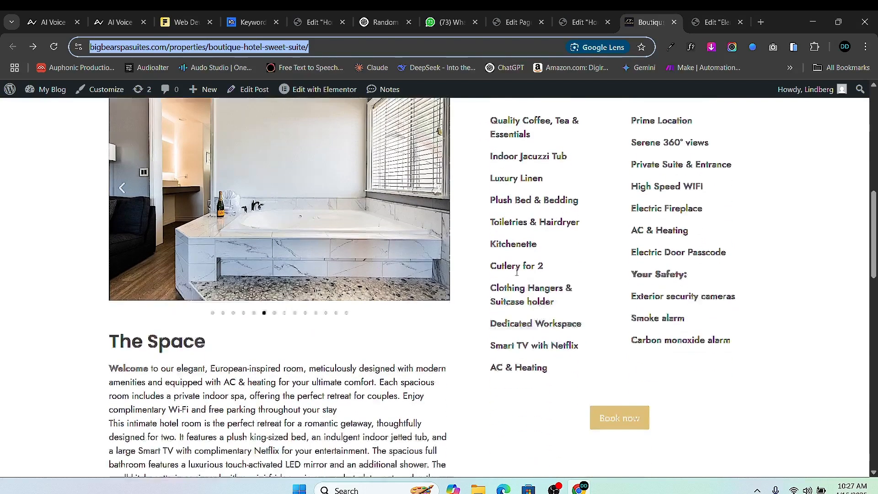
scroll(579, 267, "up", 1)
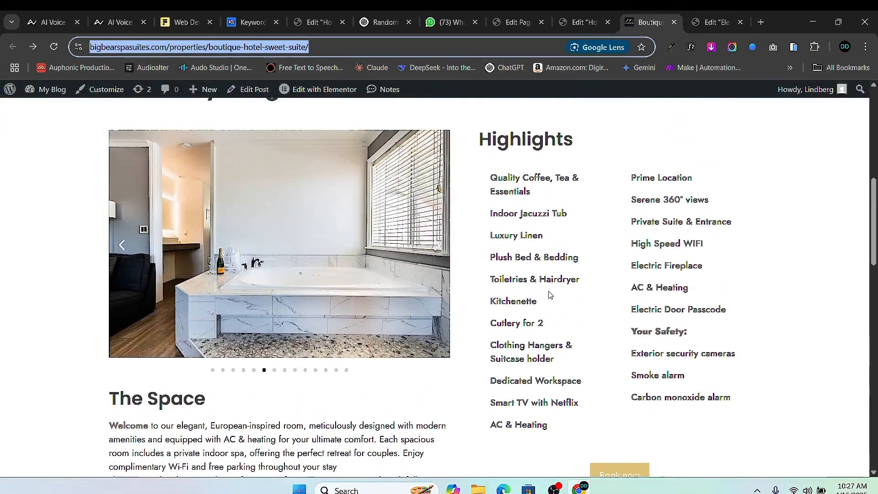
- Back in the editor, add a single-column flexbox section below the heading section
left_click(587, 13)
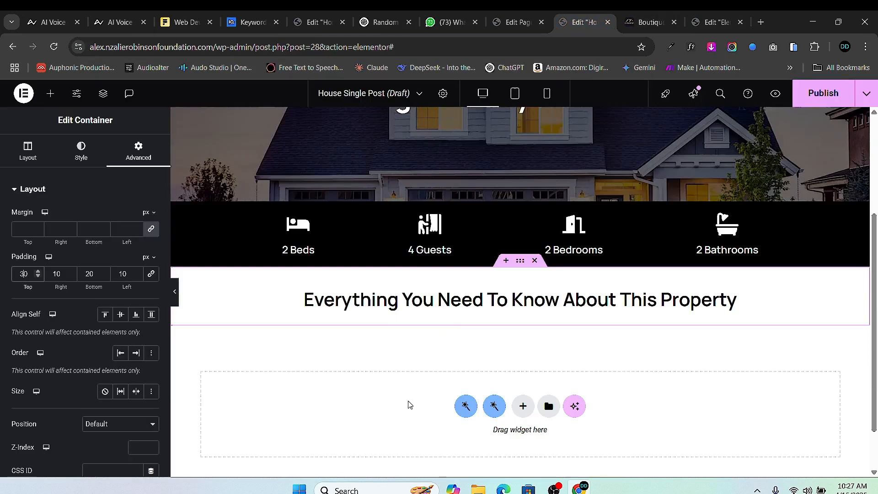
left_click(520, 404)
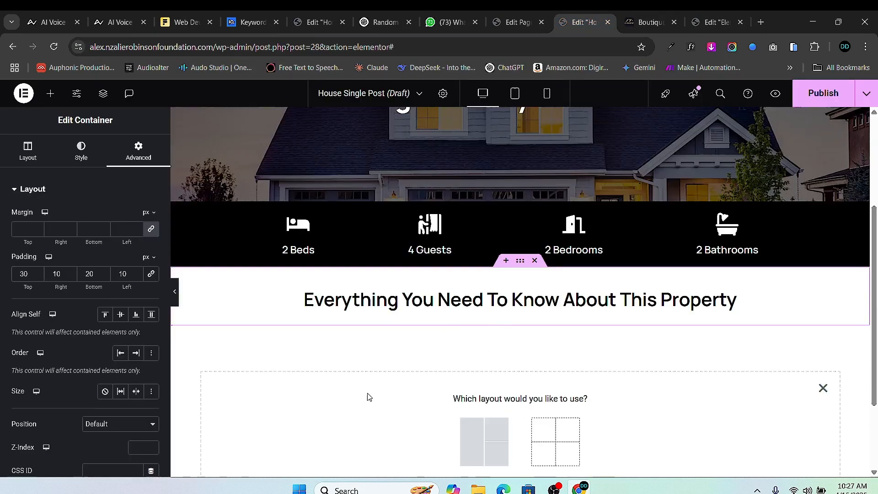
scroll(457, 411, "down", 2)
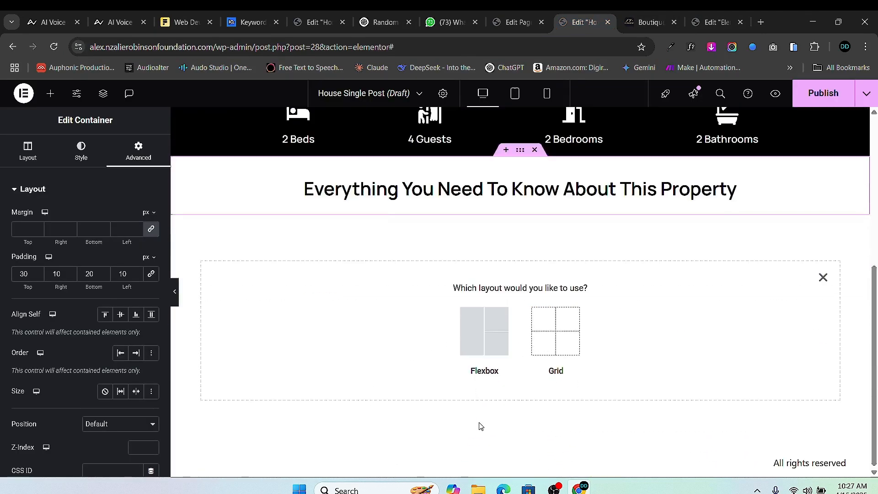
left_click(476, 337)
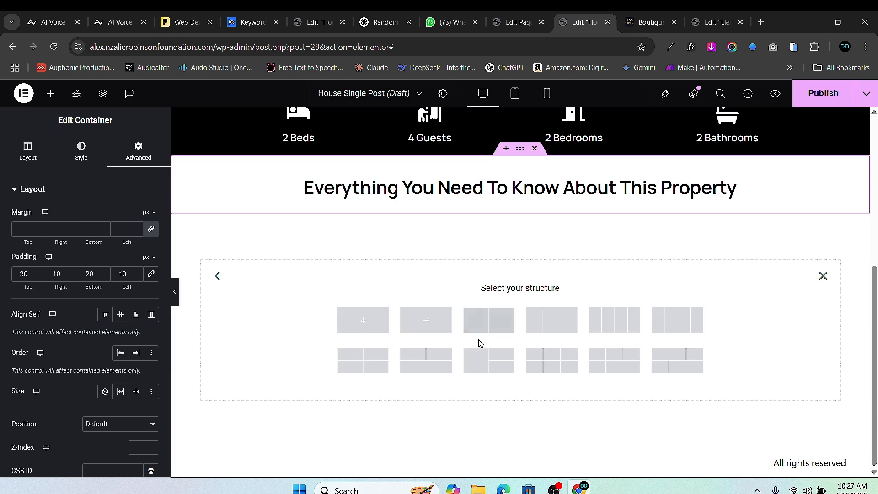
left_click(363, 319)
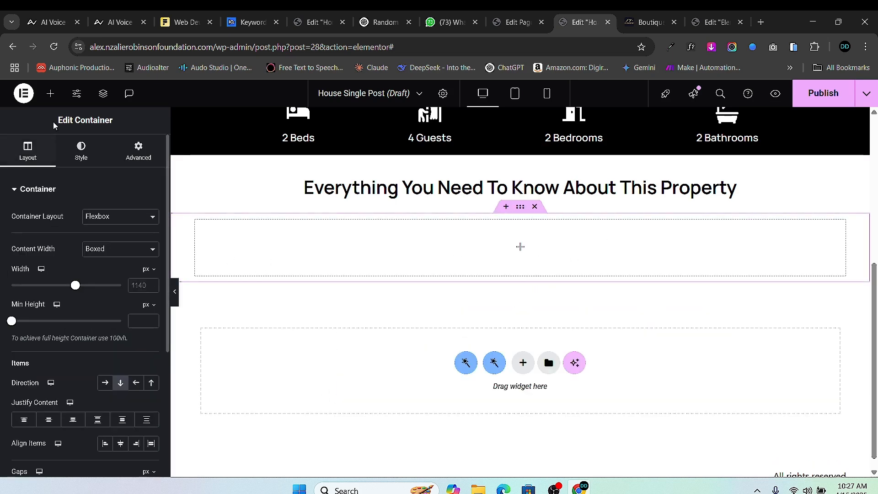
- Nest two Container widgets in the section and set their direction to Row, side by side
left_click(50, 94)
scroll(84, 376, "down", 5)
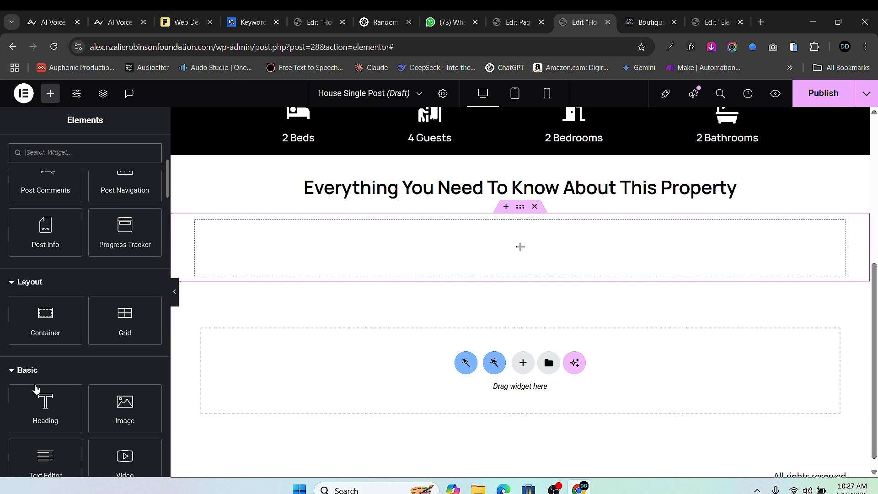
left_click_drag(46, 320, 320, 260)
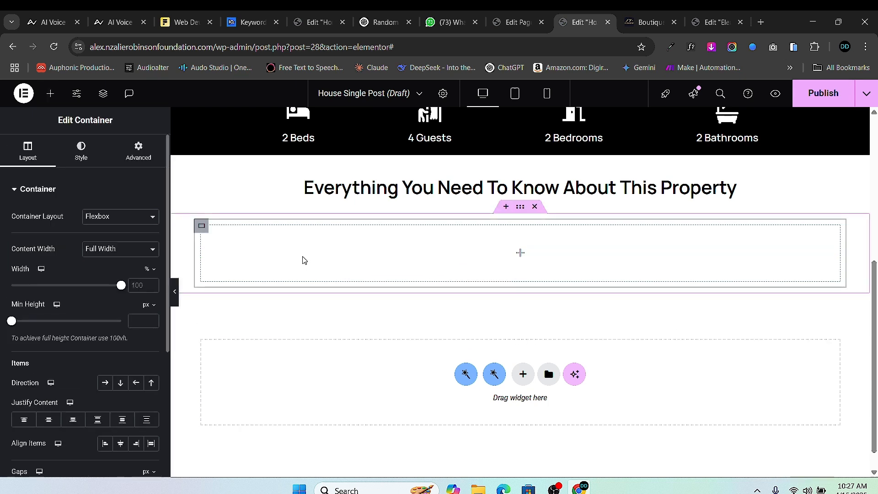
left_click(50, 93)
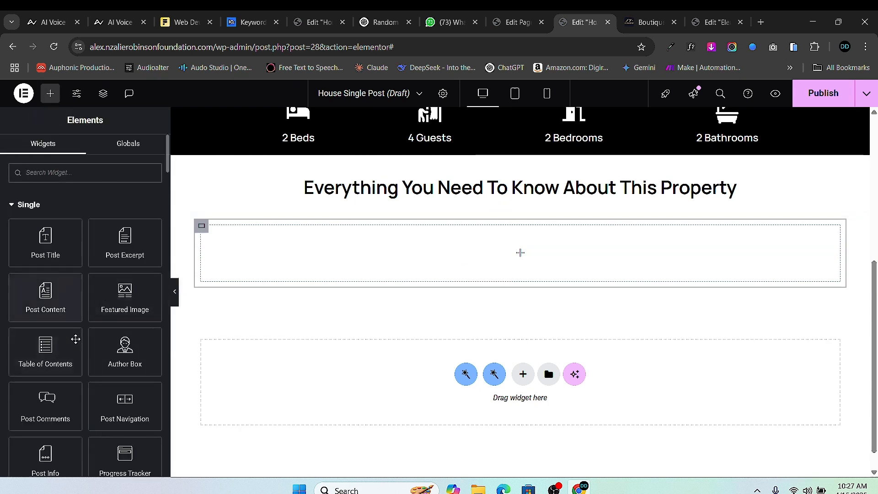
scroll(84, 306, "down", 3)
scroll(87, 324, "up", 3)
scroll(70, 372, "down", 4)
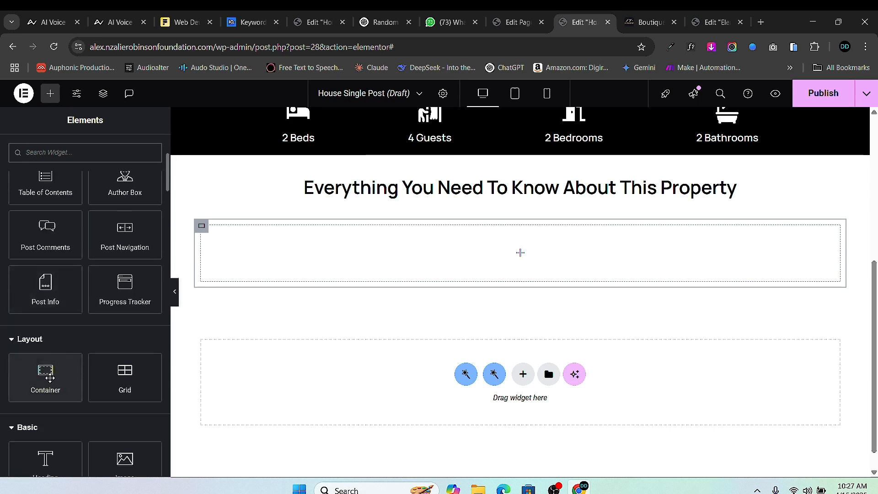
left_click_drag(49, 377, 247, 254)
right_click(211, 238)
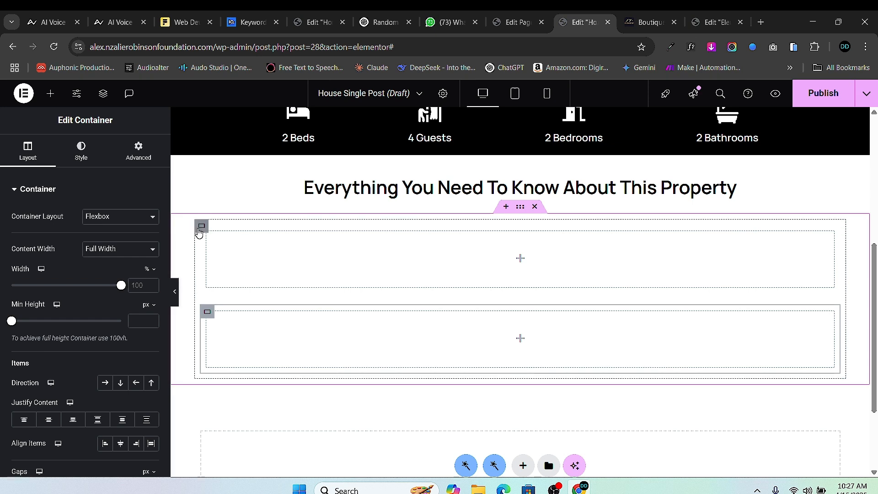
left_click(102, 382)
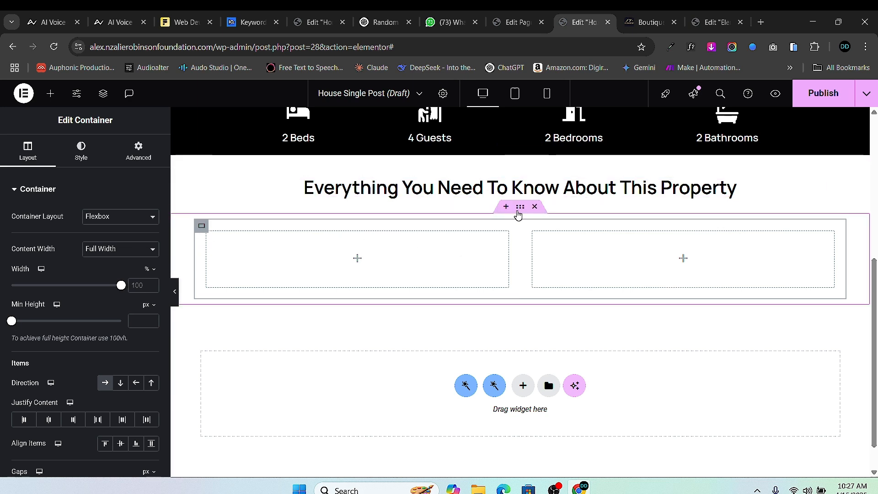
left_click(519, 208)
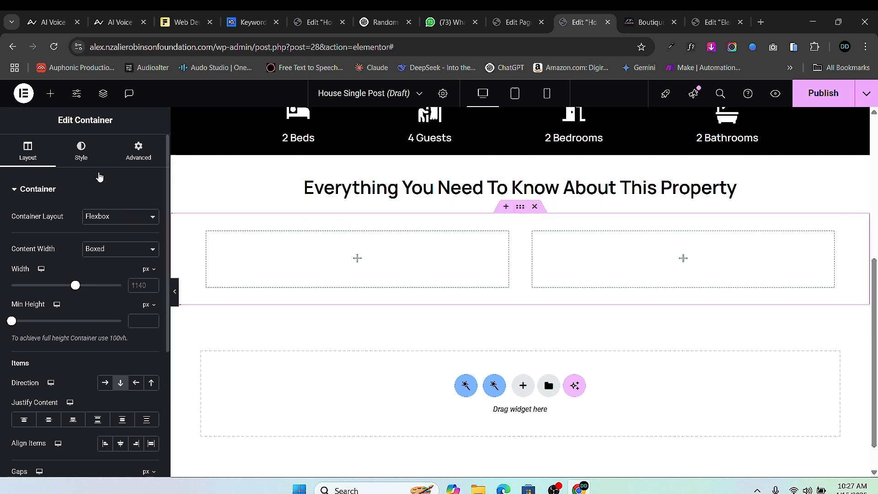
- Give the two-column section a Classic background with colour #000000
left_click(81, 151)
left_click(104, 241)
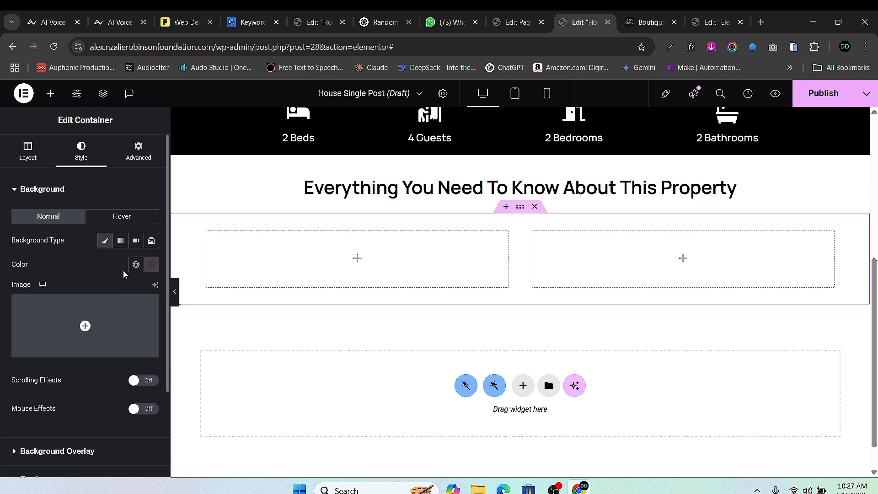
left_click(150, 265)
left_click(86, 396)
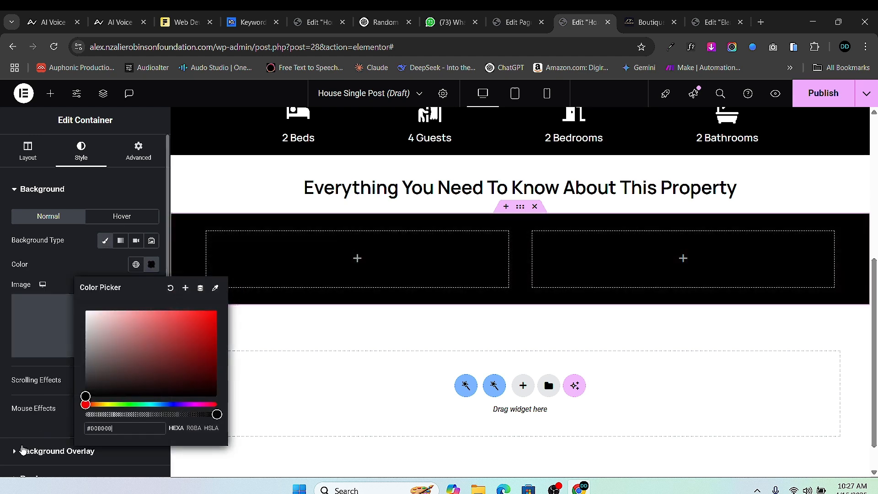
left_click(387, 415)
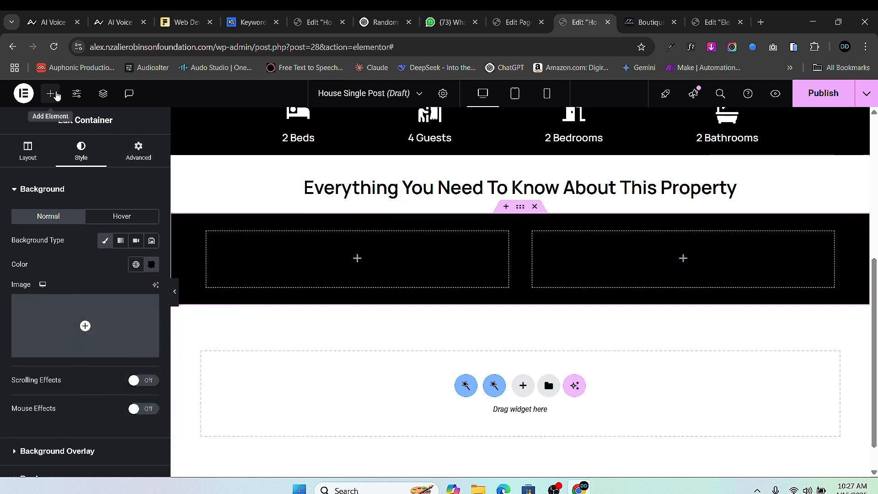
left_click(55, 94)
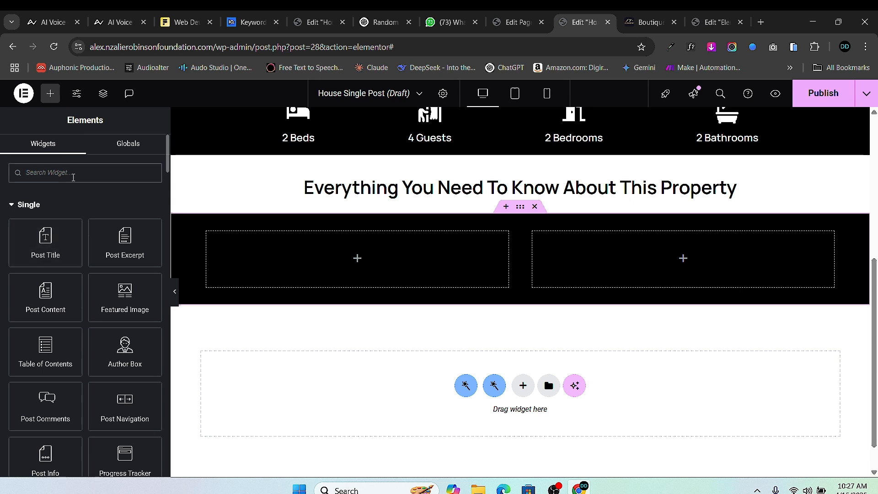
- Search widgets for 'gallery', try a Carousel in the left column, then delete it again
type("gallery")
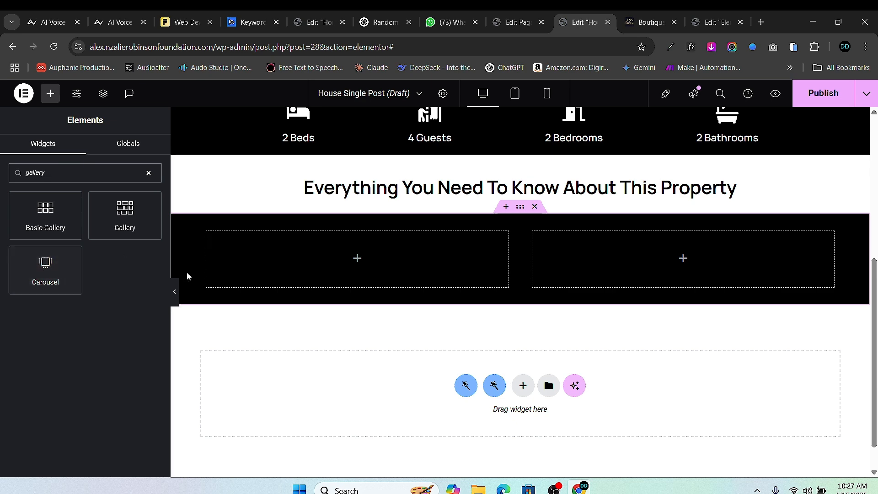
left_click(649, 22)
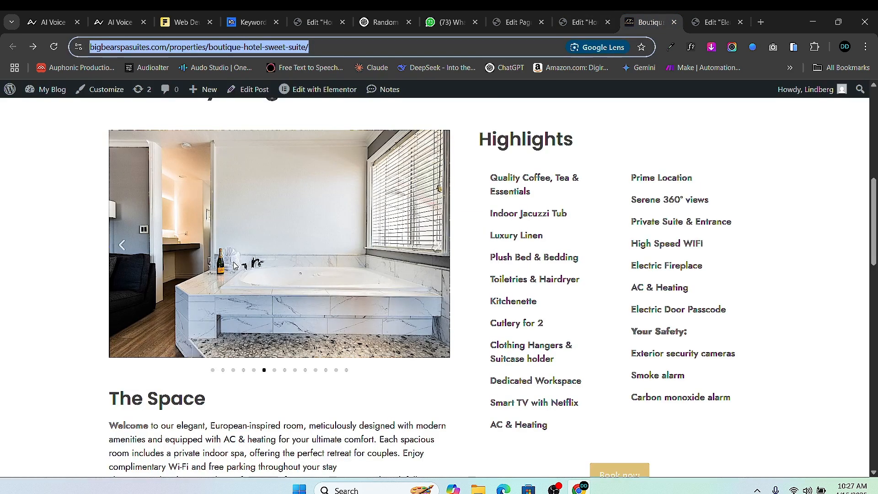
key("ctrl+shift+Tab")
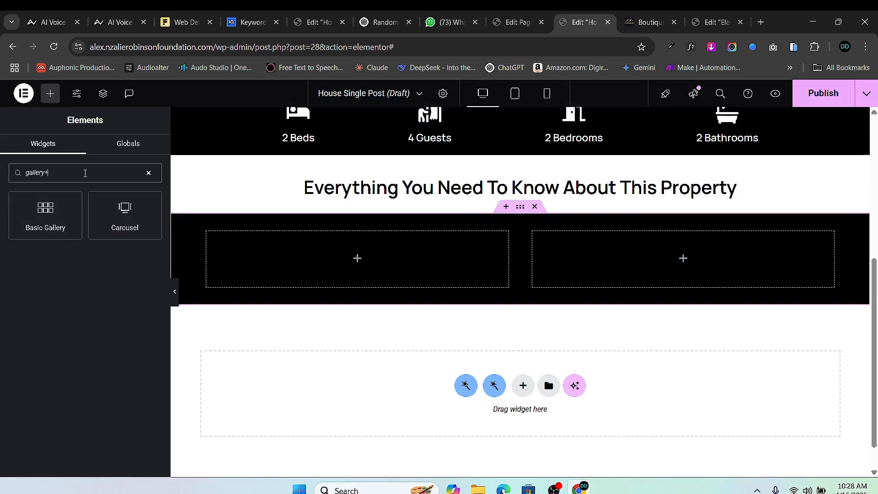
key("BackSpace")
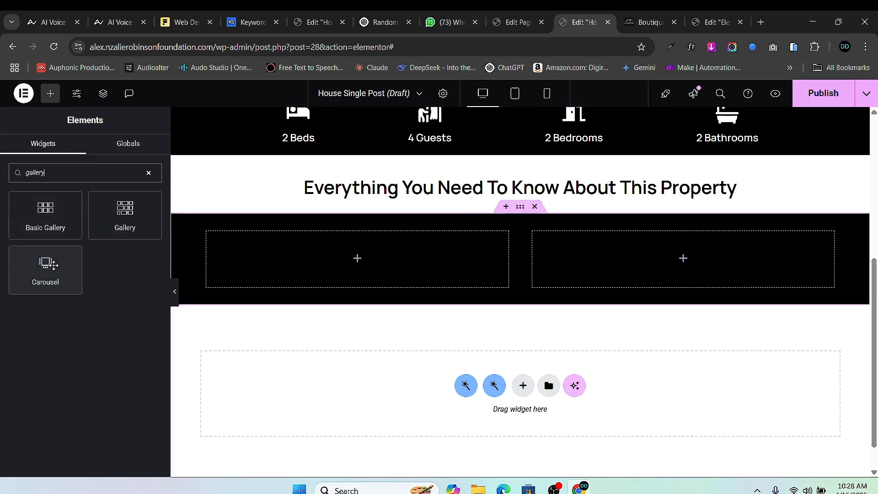
left_click_drag(46, 277, 366, 274)
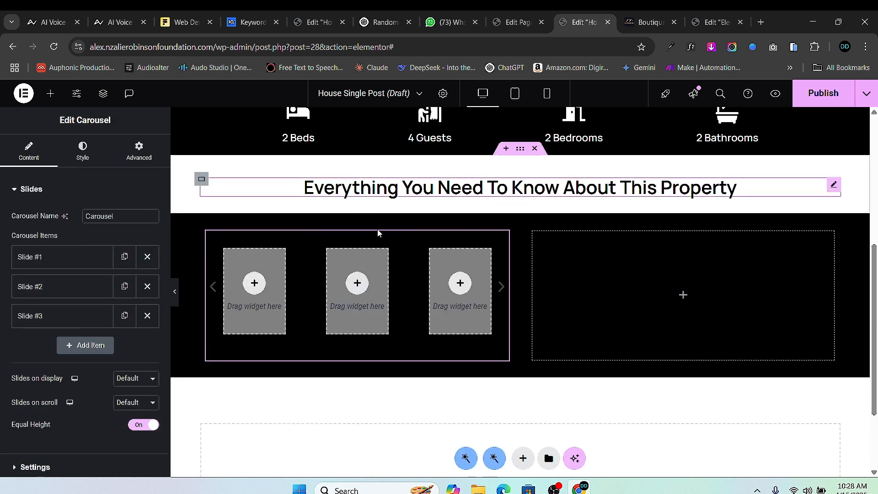
left_click(50, 93)
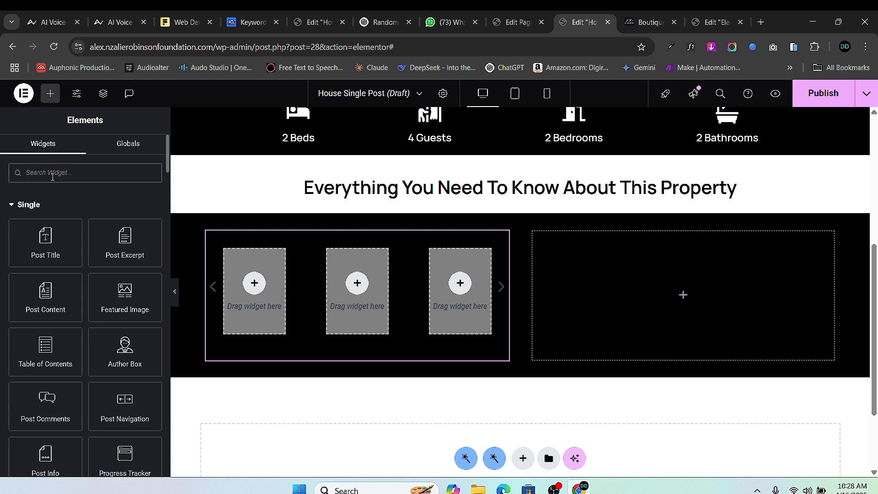
type("card")
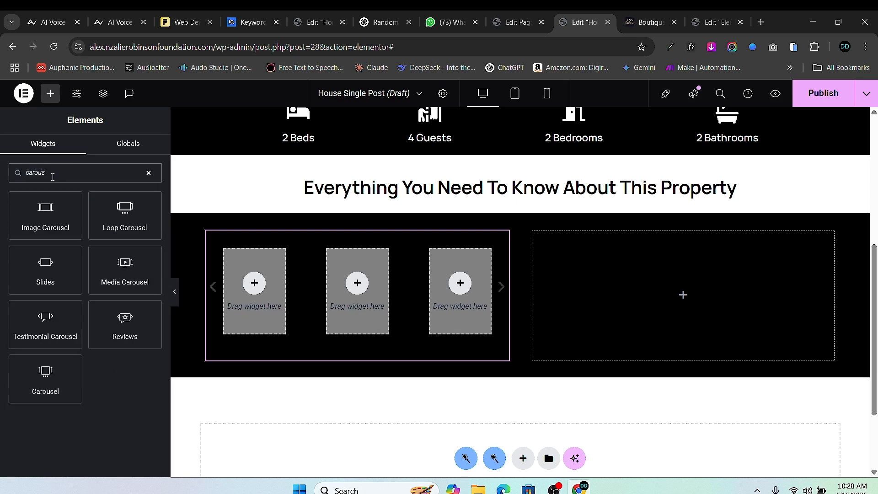
right_click(501, 235)
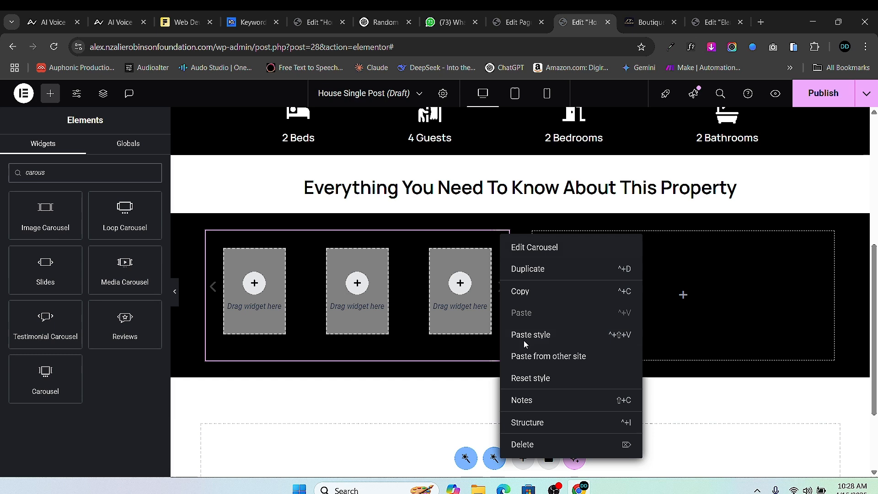
left_click(522, 444)
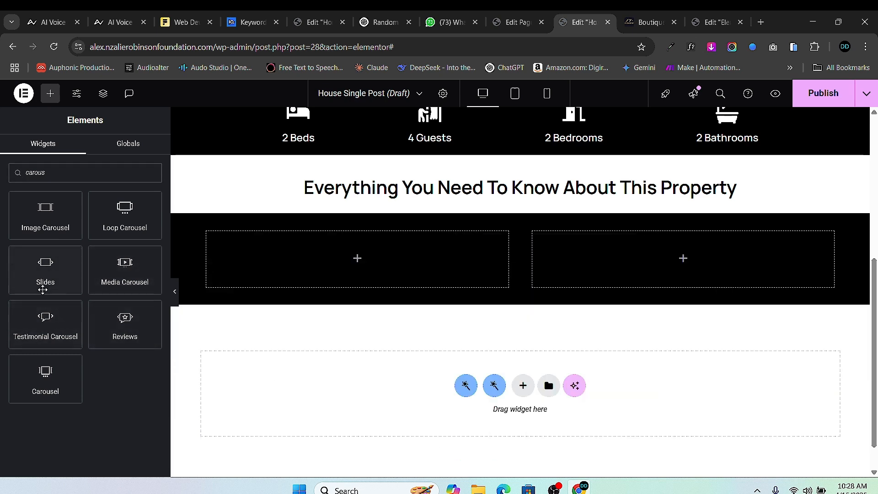
- Add an Image Carousel to the left column fed by JetEngine Gallery, Full resolution, 1 slide to show
left_click_drag(48, 219, 377, 264)
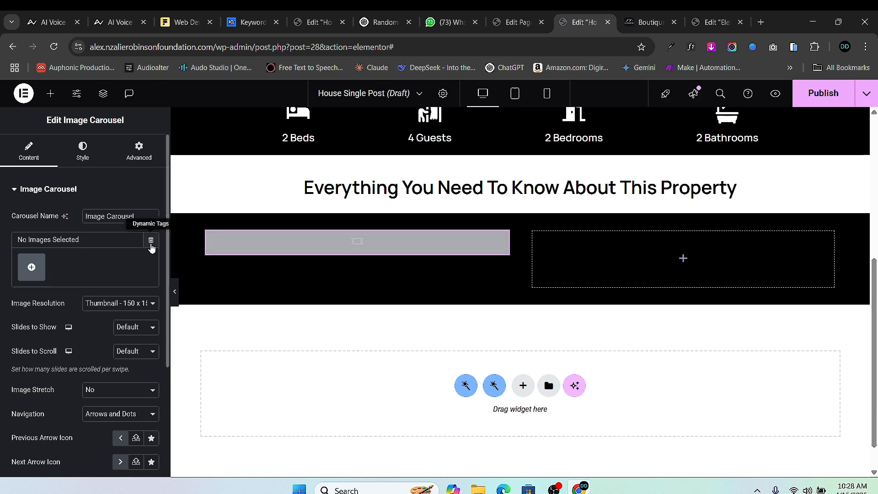
left_click(151, 241)
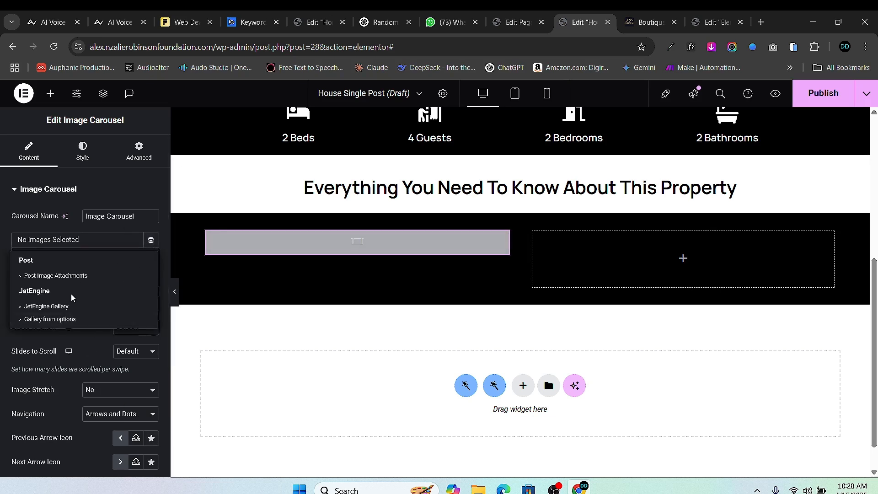
left_click(46, 307)
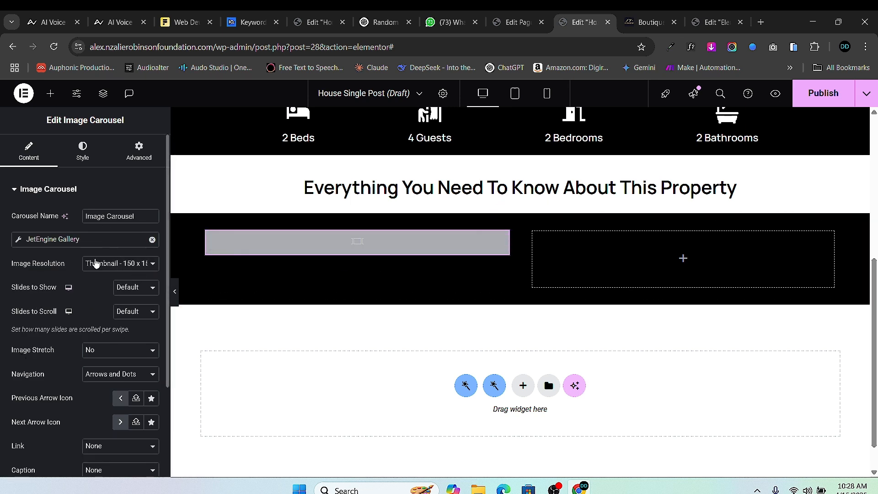
left_click(108, 268)
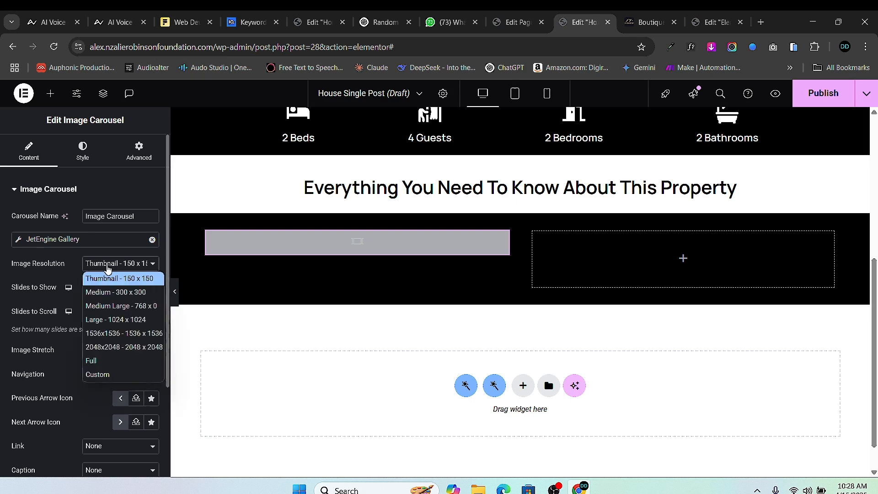
left_click(109, 364)
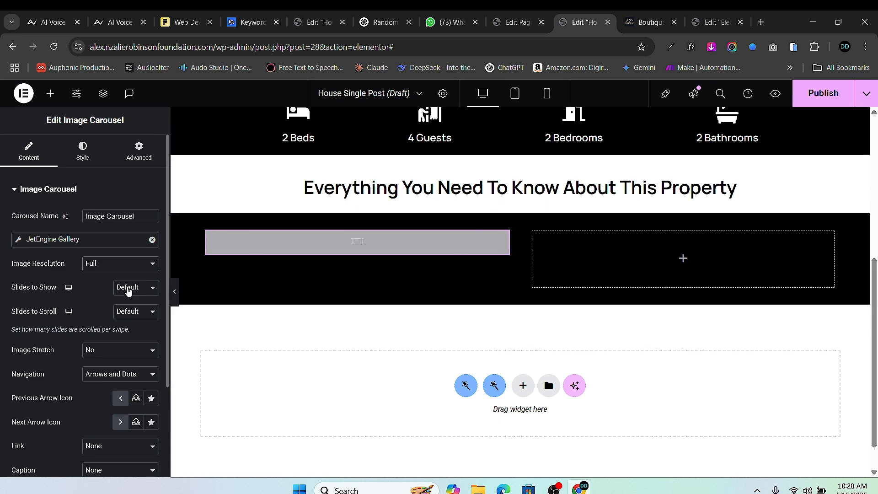
scroll(140, 313, "down", 2)
scroll(242, 284, "up", 2)
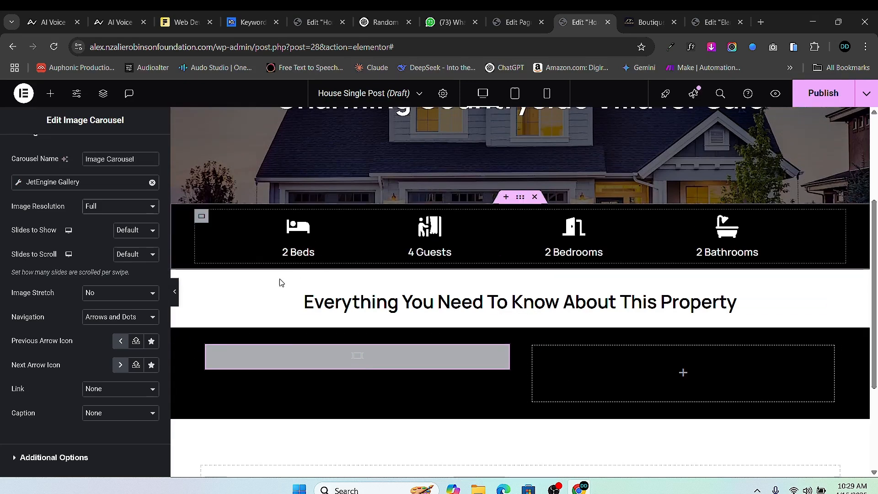
left_click(122, 232)
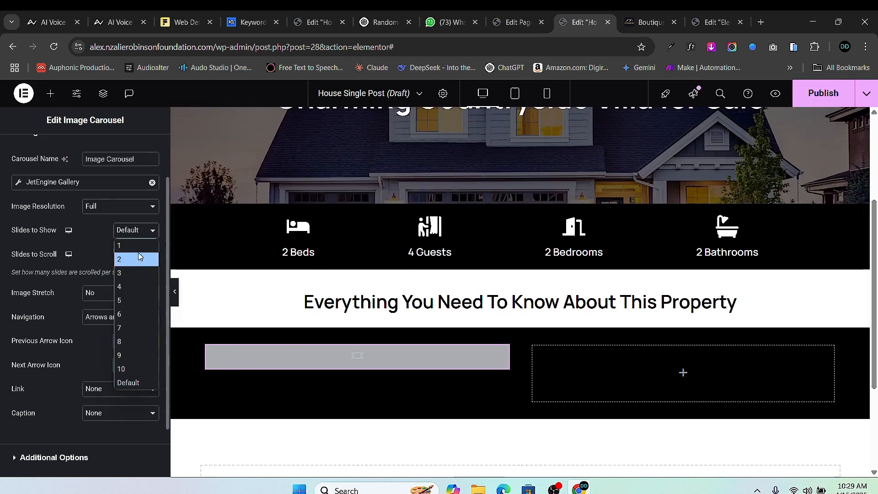
left_click(136, 246)
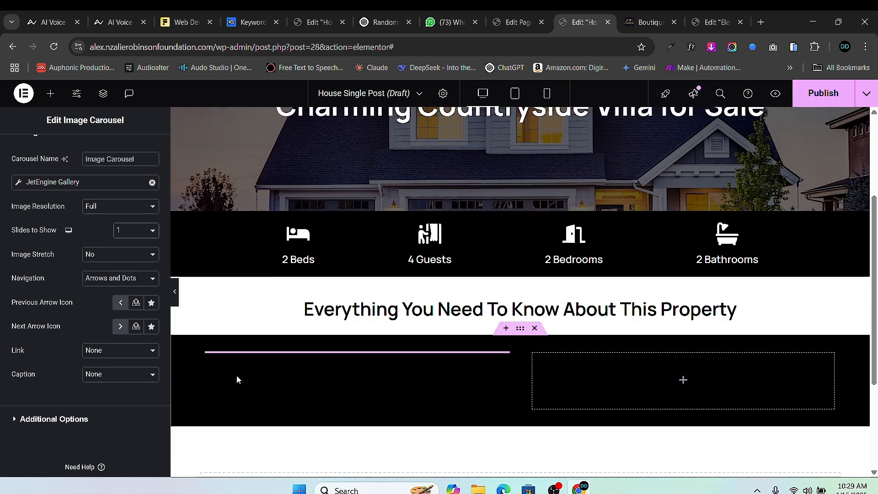
scroll(307, 339, "up", 1)
scroll(362, 323, "down", 2)
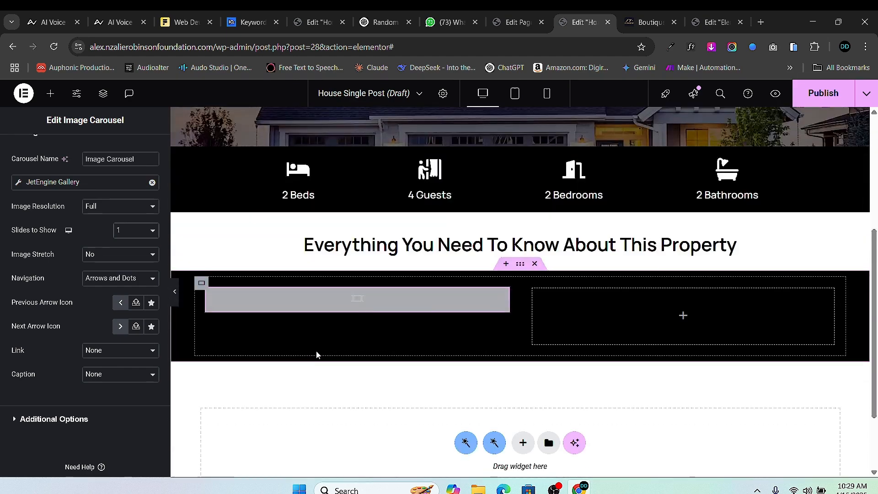
- Under Additional Options, change the image carousel's Autoplay Speed from 5000 to 4000
scroll(441, 263, "up", 3)
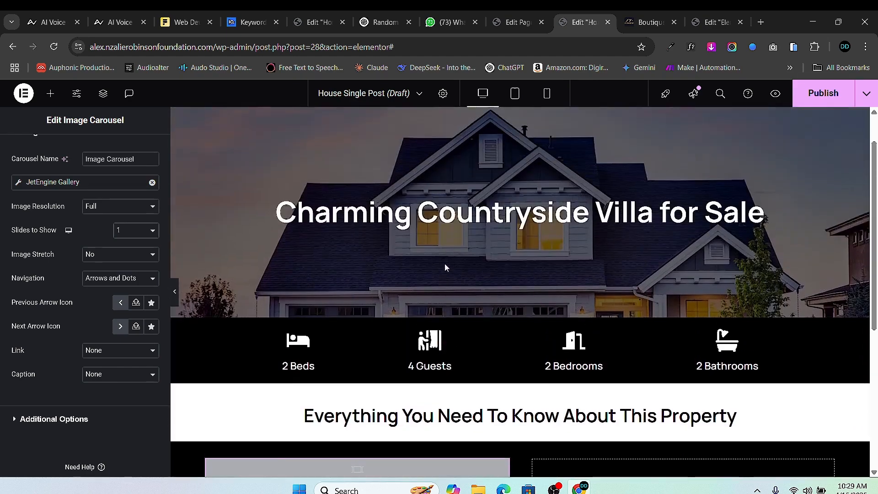
scroll(446, 267, "down", 2)
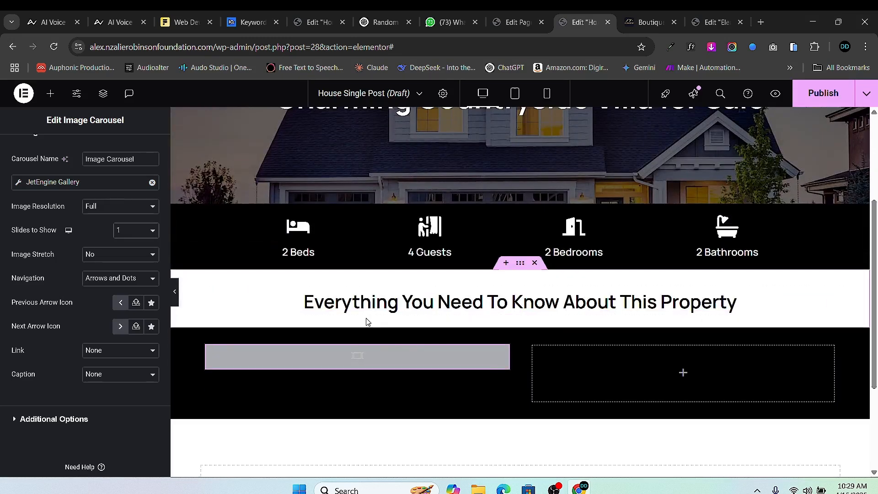
scroll(366, 322, "up", 1)
scroll(226, 361, "down", 1)
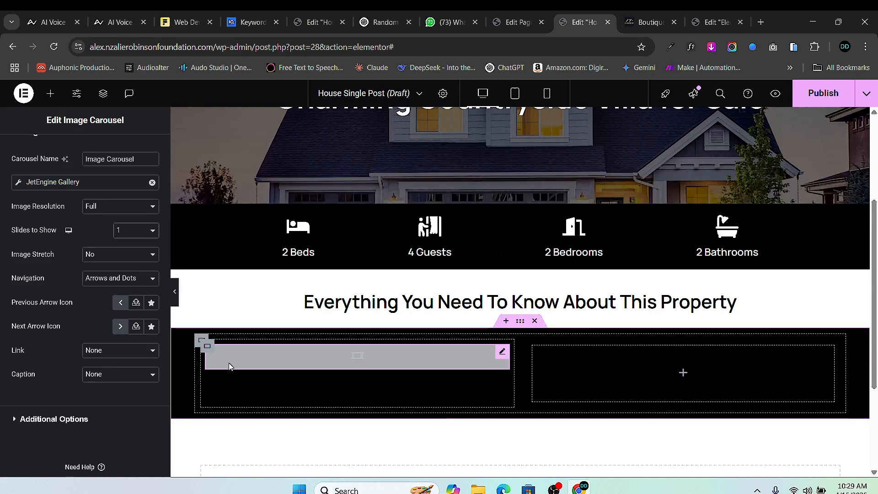
scroll(229, 363, "down", 1)
scroll(72, 427, "down", 1)
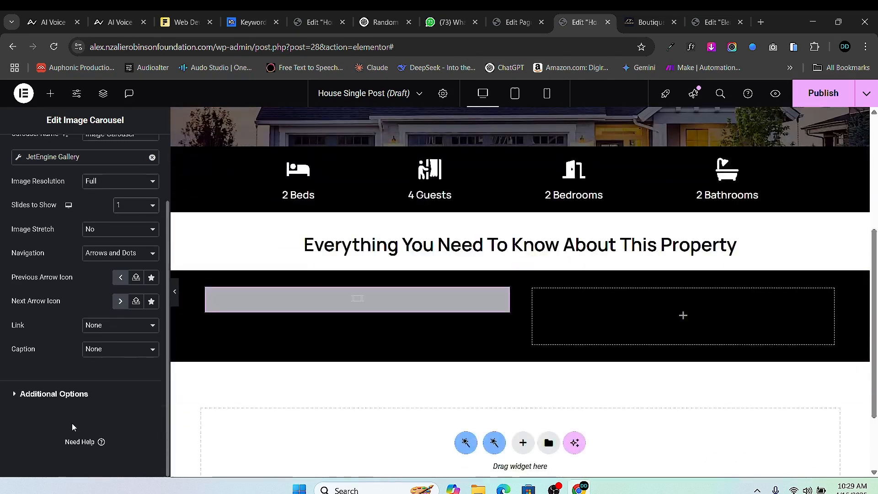
left_click(15, 398)
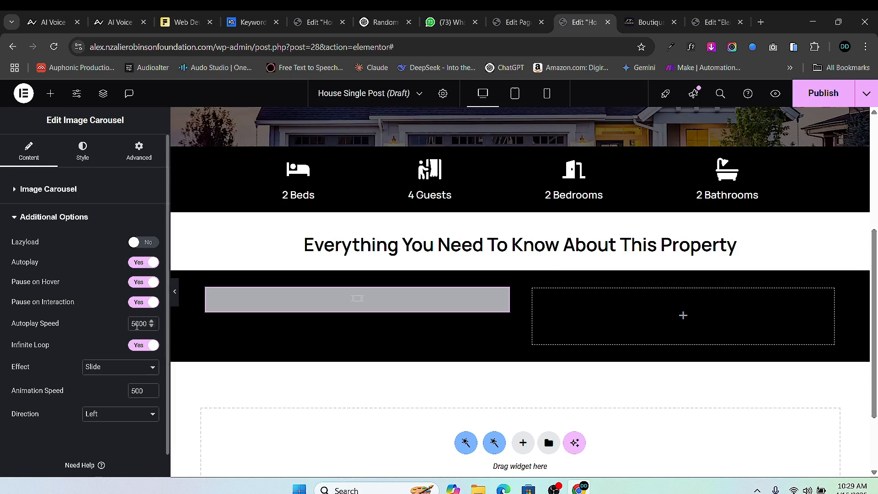
key("BackSpace")
type("4")
scroll(245, 350, "up", 2)
scroll(391, 405, "down", 1)
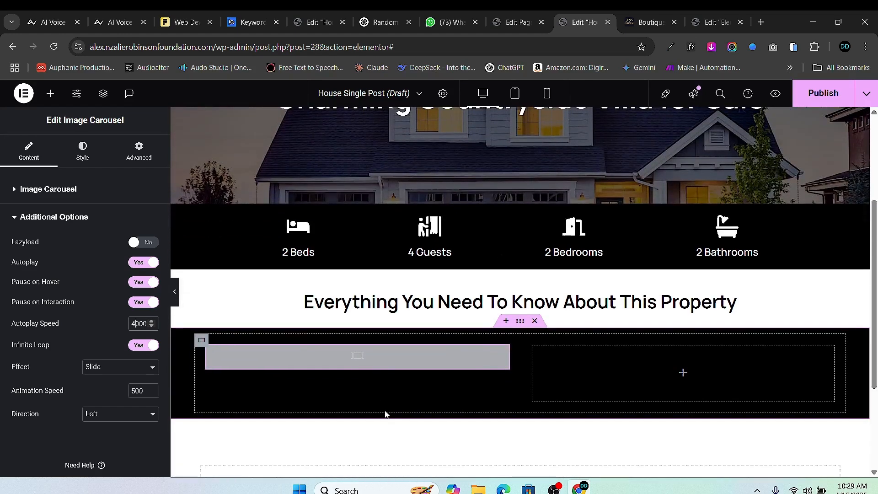
left_click(50, 93)
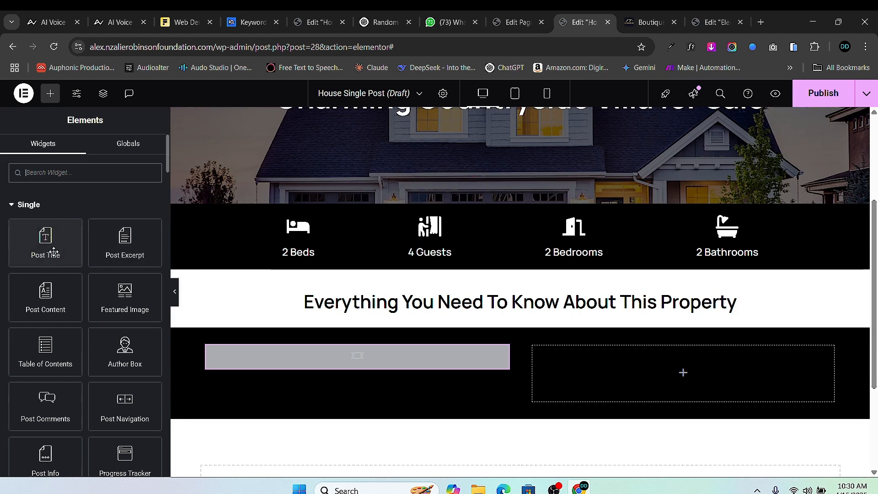
- Add a Container to the right column and duplicate it so two containers stack
scroll(53, 256, "down", 5)
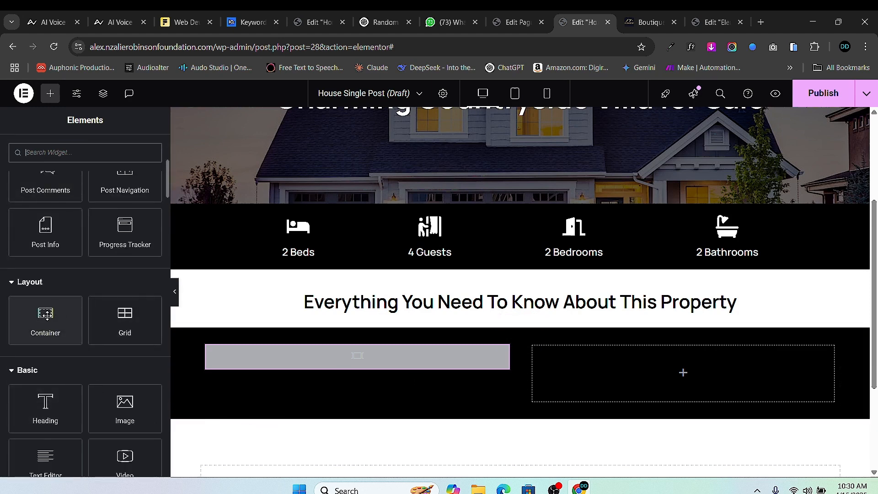
left_click_drag(45, 320, 681, 372)
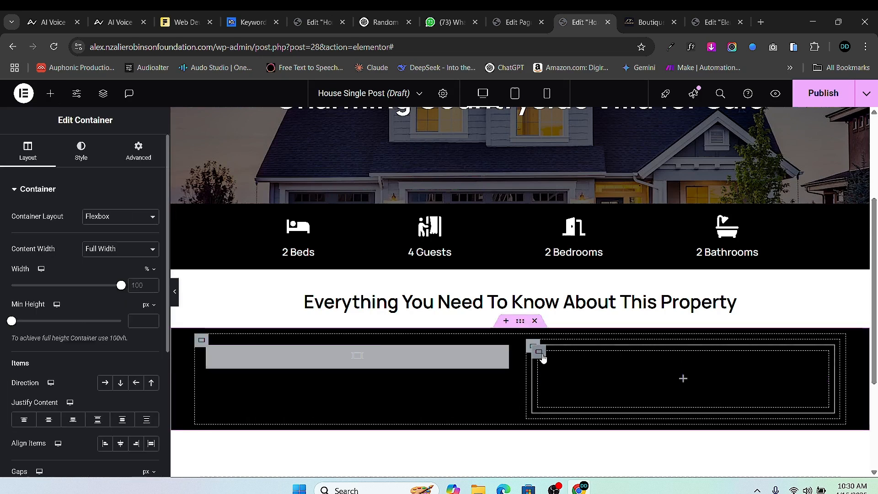
right_click(540, 355)
left_click(580, 204)
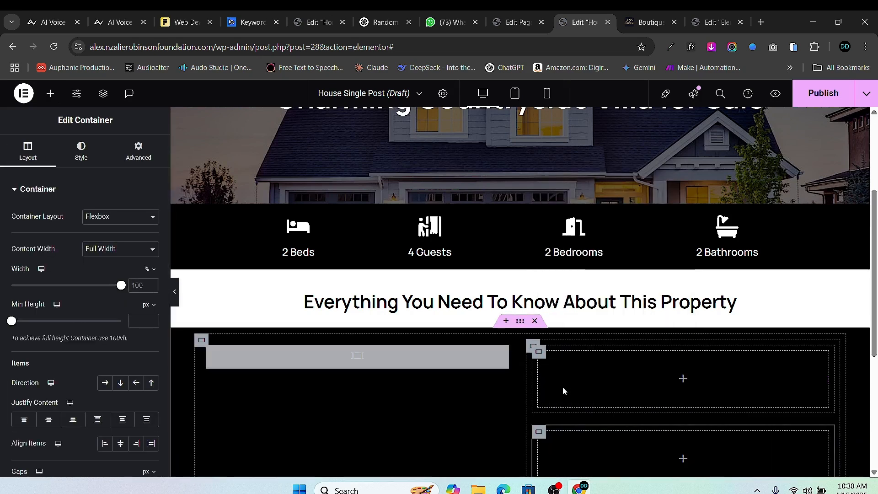
left_click(51, 94)
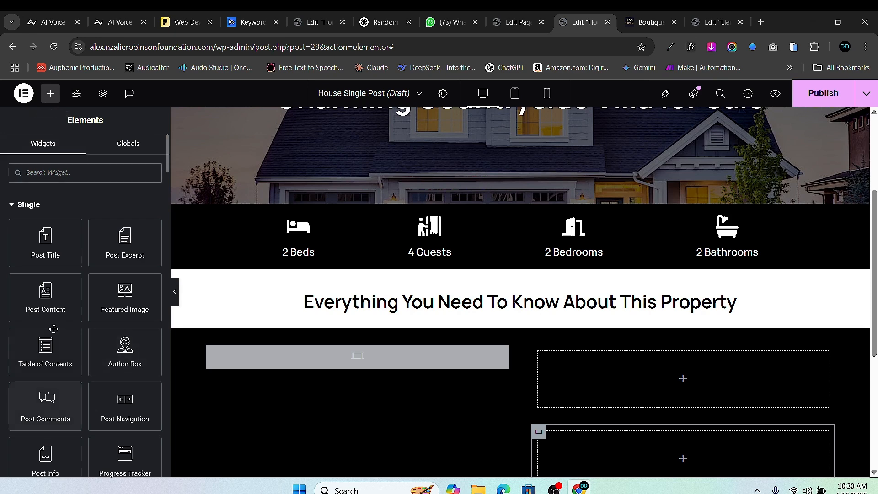
- Place a Heading in the first right-column container titled 'Highlights'
scroll(41, 382, "down", 1)
scroll(43, 384, "down", 2)
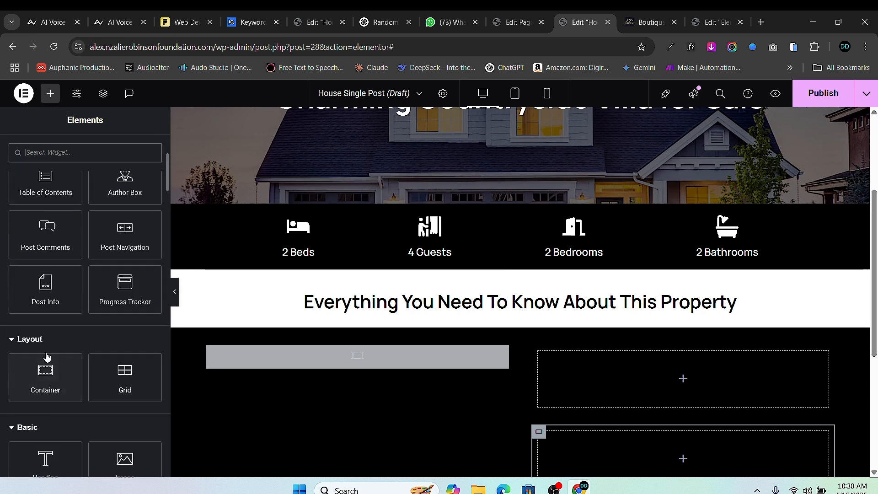
left_click_drag(45, 460, 645, 380)
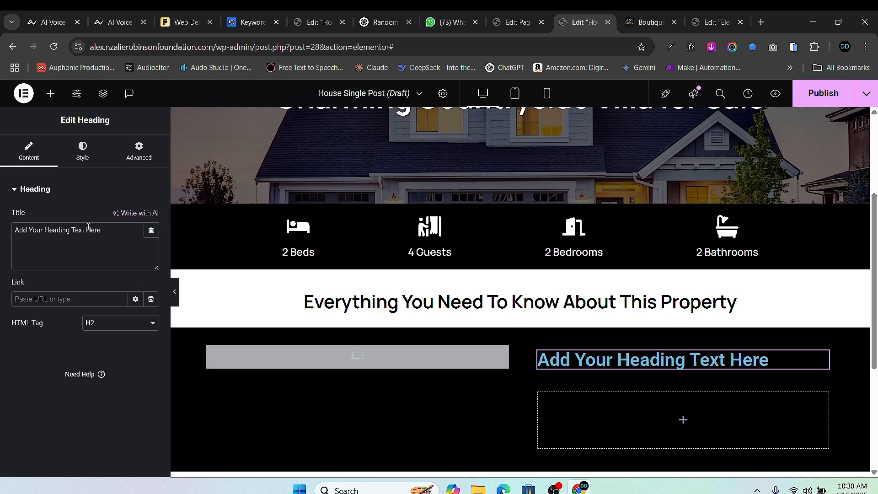
type("Highlights")
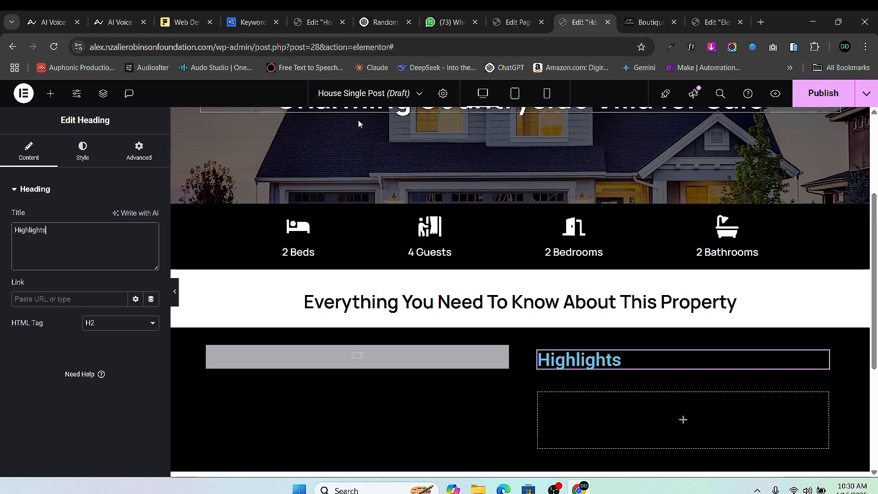
left_click(50, 94)
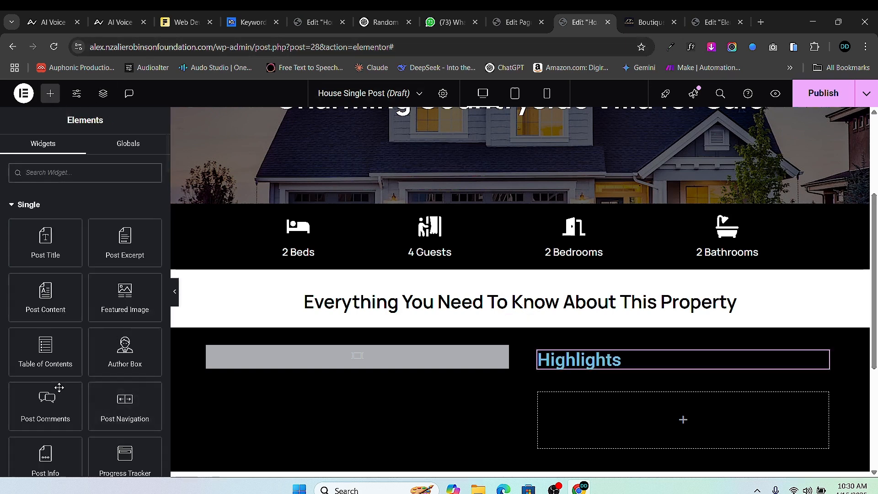
- Add a Text Editor below the Highlights heading and delete its Lorem ipsum placeholder
scroll(67, 419, "down", 5)
scroll(68, 418, "down", 1)
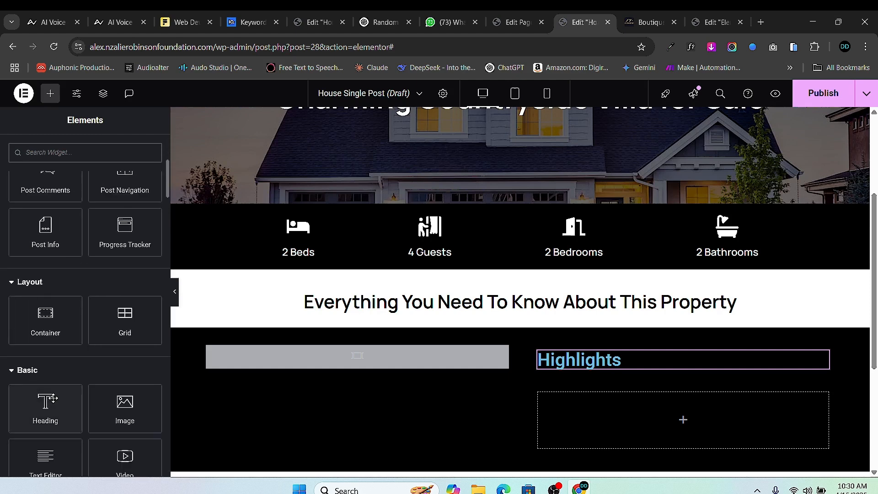
scroll(63, 364, "down", 2)
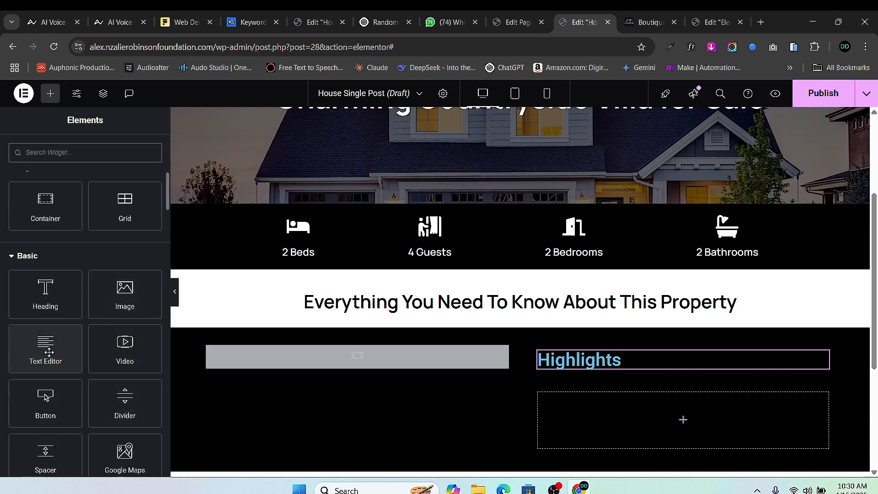
left_click_drag(49, 352, 645, 405)
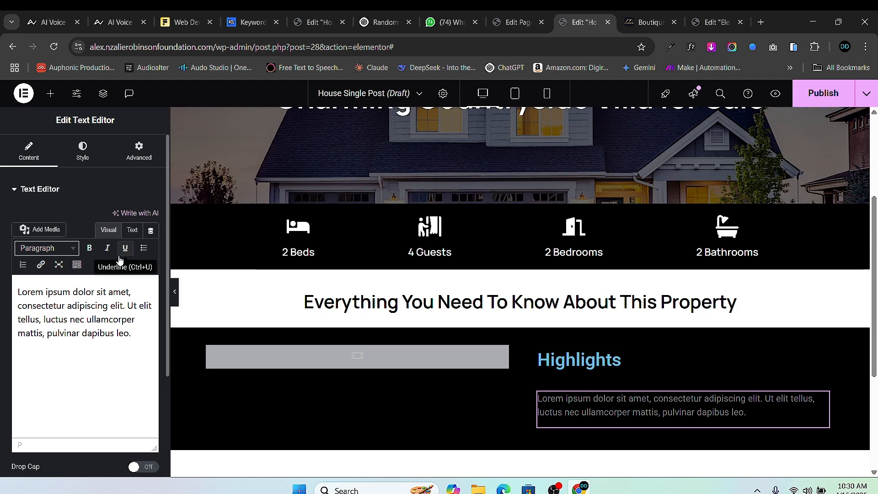
triple_click(107, 291)
key("BackSpace")
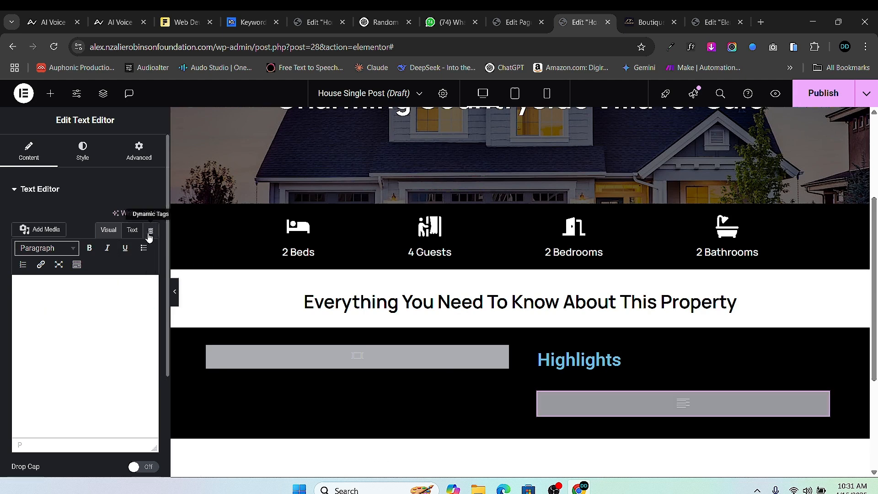
- Fill the text block with the JetEngine Custom Field dynamic tag set to the Highlights field
left_click(151, 230)
scroll(67, 356, "down", 6)
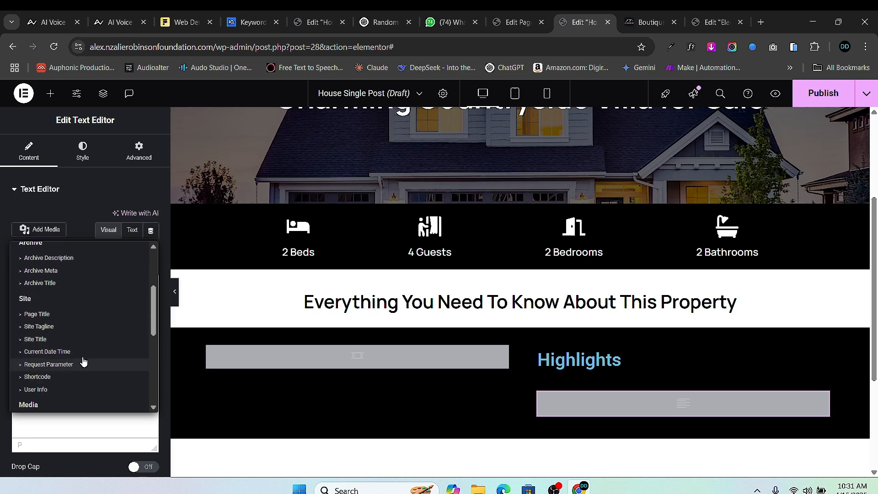
scroll(90, 343, "down", 1)
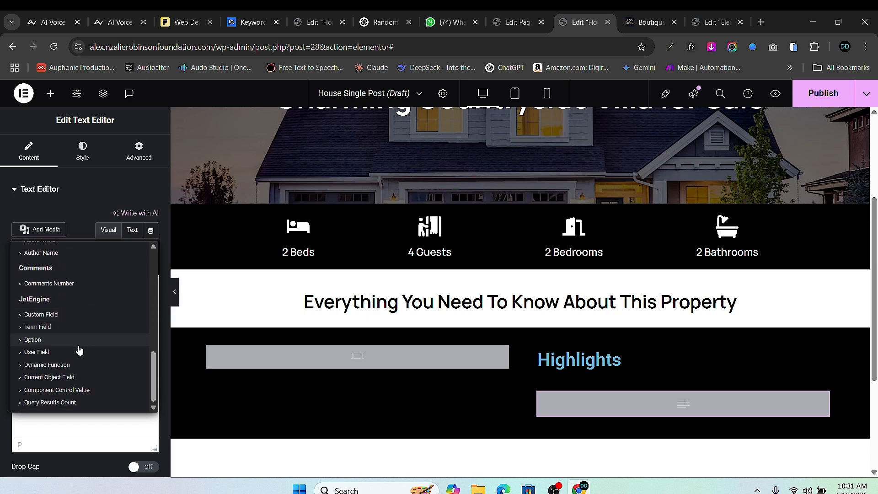
left_click(64, 314)
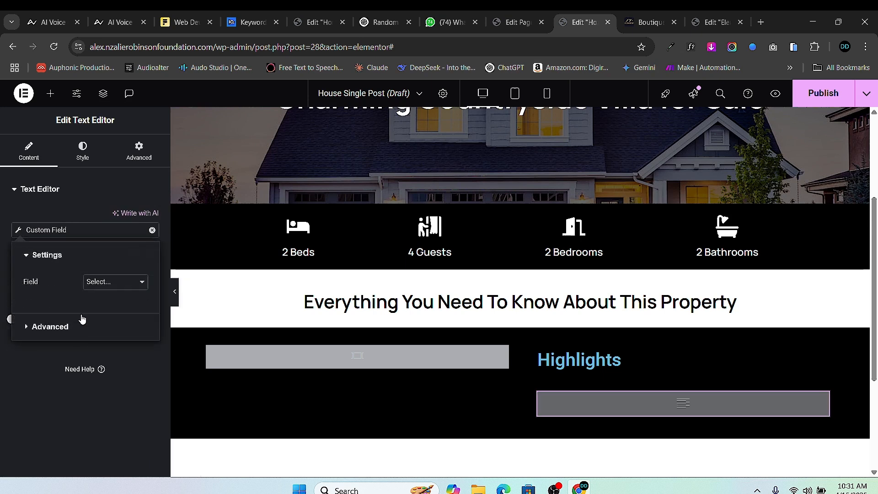
left_click(113, 281)
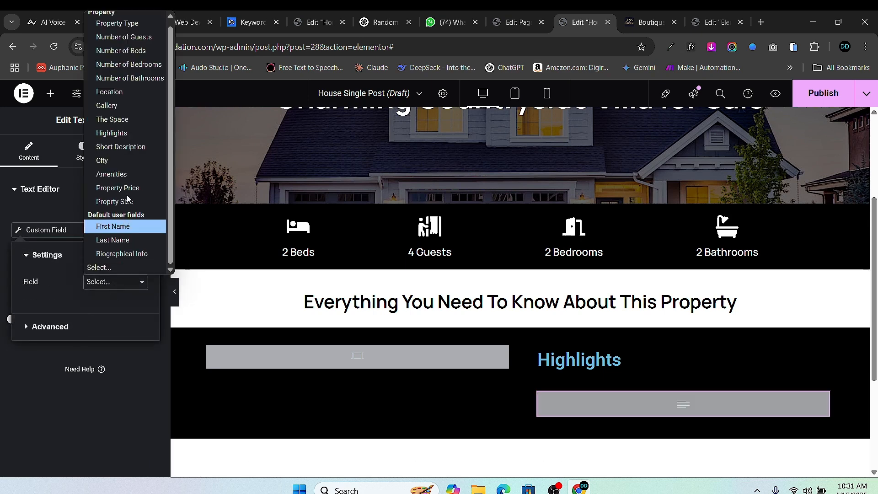
left_click(140, 133)
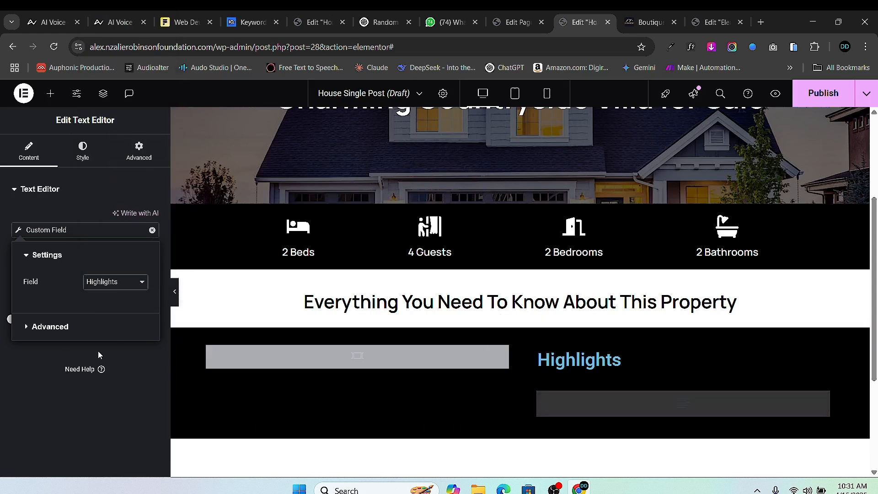
scroll(658, 443, "down", 4)
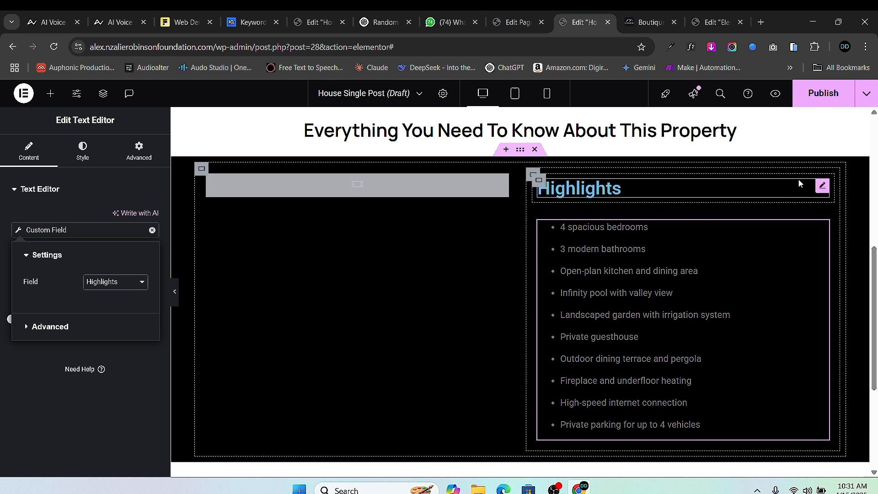
scroll(631, 203, "up", 3)
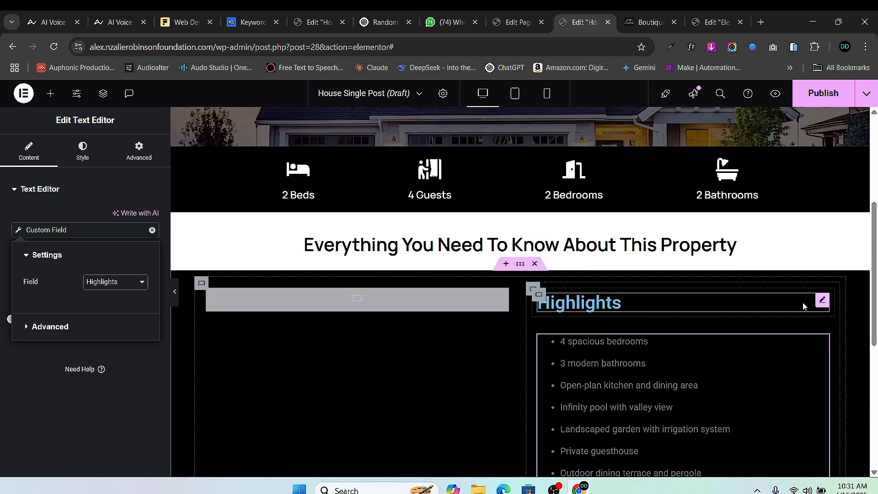
- Copy the main section heading and paste its style onto the Highlights heading
left_click(823, 303)
scroll(643, 297, "up", 5)
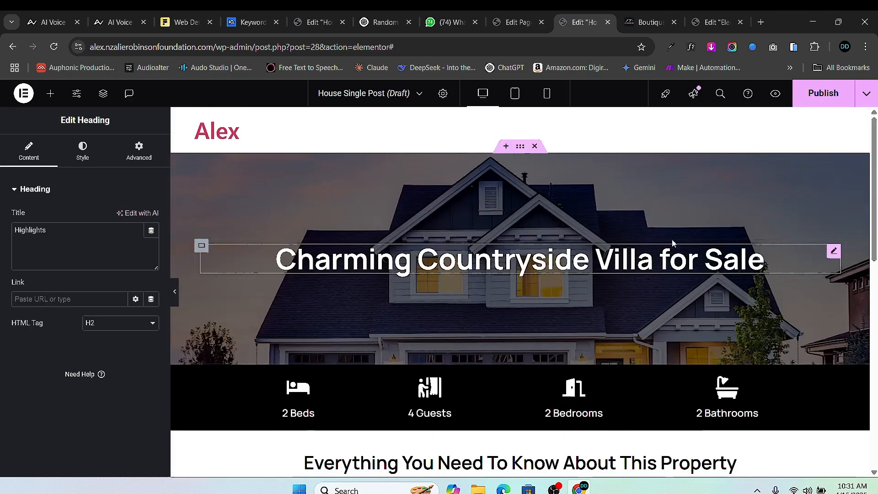
scroll(644, 300, "down", 5)
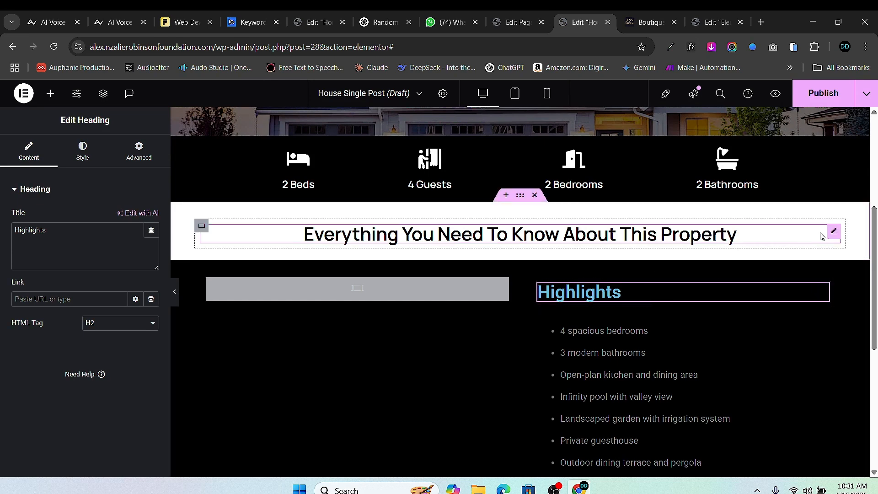
right_click(835, 238)
left_click(771, 264)
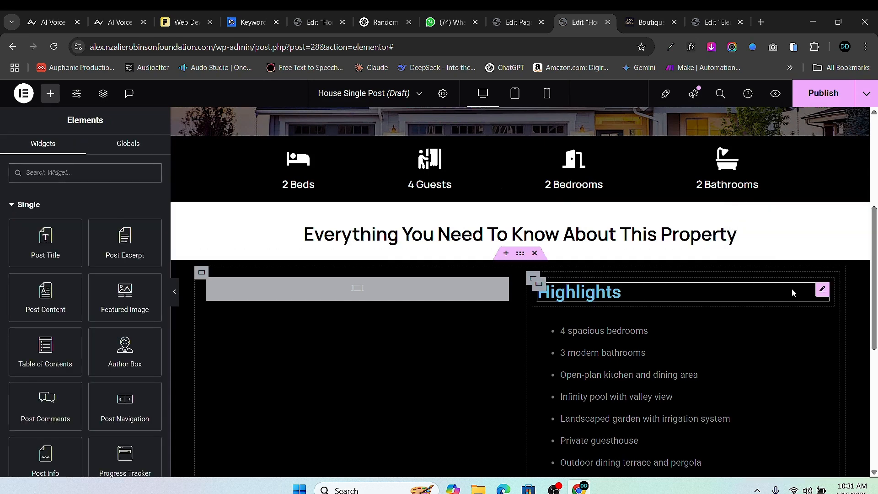
right_click(818, 292)
left_click(778, 314)
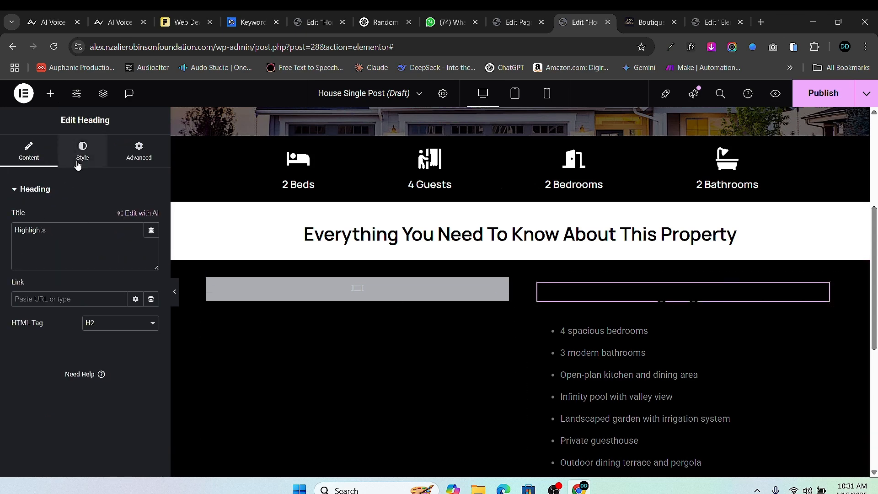
- Make the Highlights heading text white and left-aligned
left_click(78, 155)
left_click(150, 378)
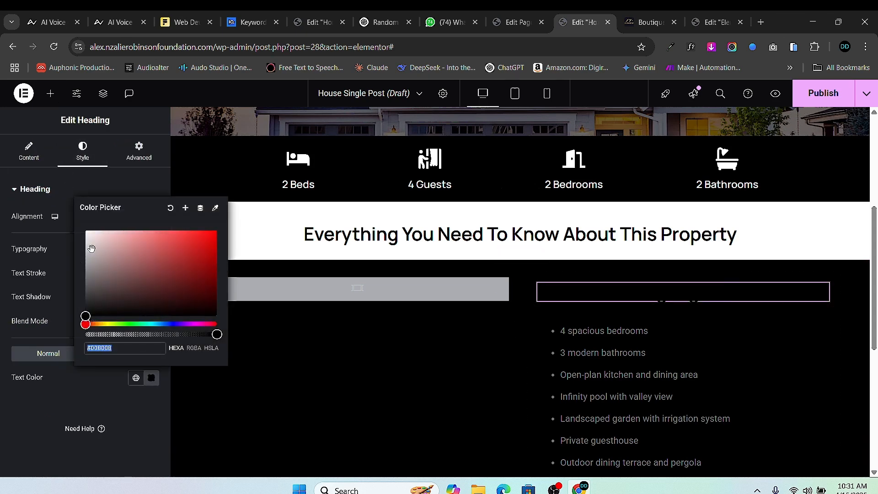
left_click_drag(92, 248, 70, 210)
left_click(108, 382)
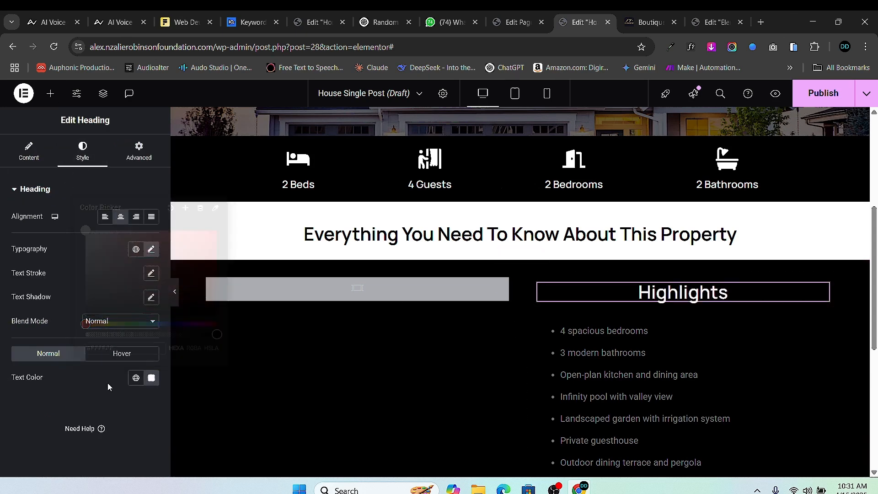
left_click(105, 218)
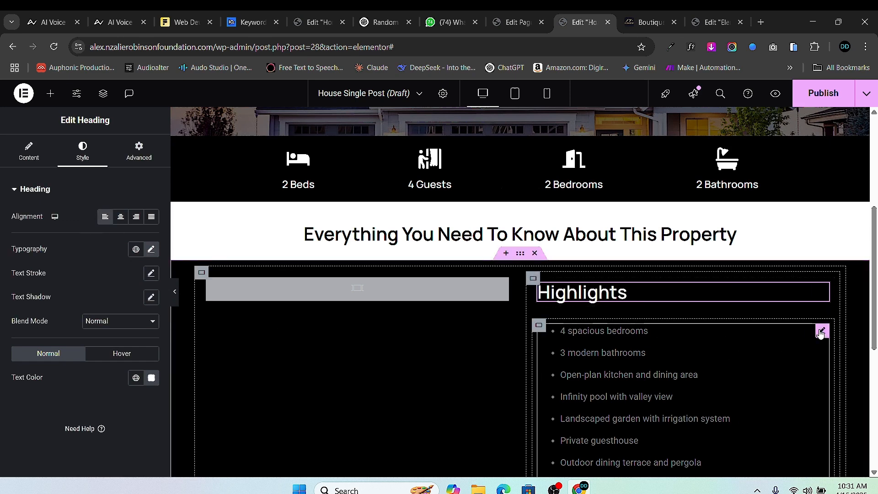
left_click(819, 332)
- Set the Highlights list text colour to white and its font family to Manrope
left_click(80, 156)
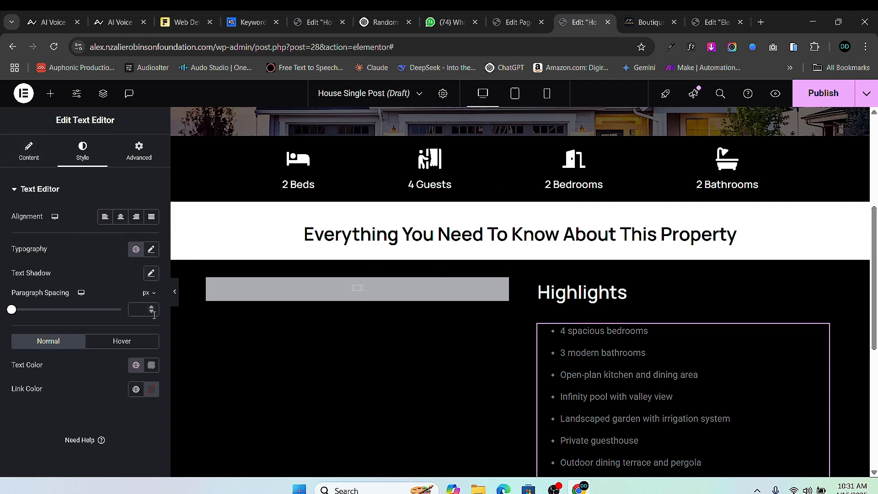
type("#FFFFFF")
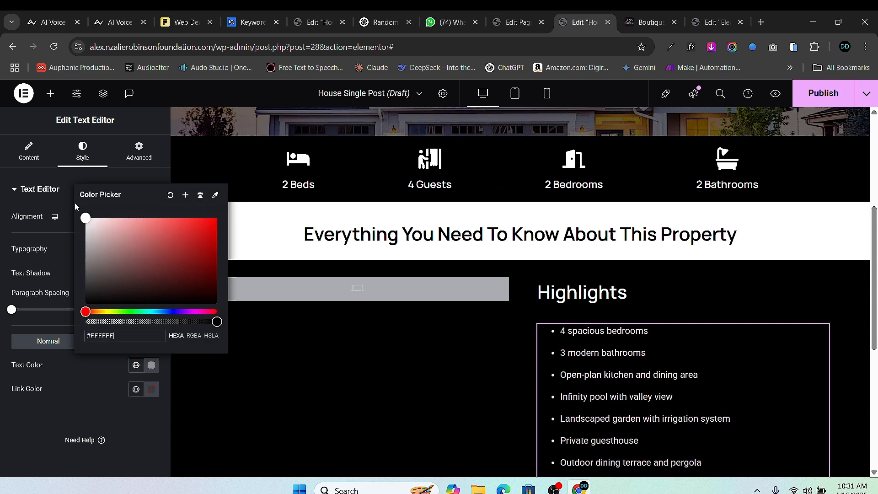
left_click(2, 348)
left_click(151, 249)
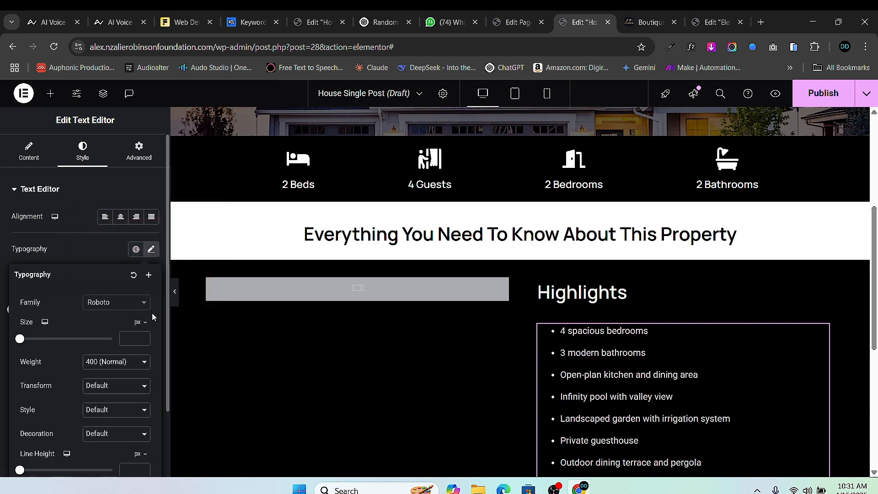
left_click(127, 305)
type("m")
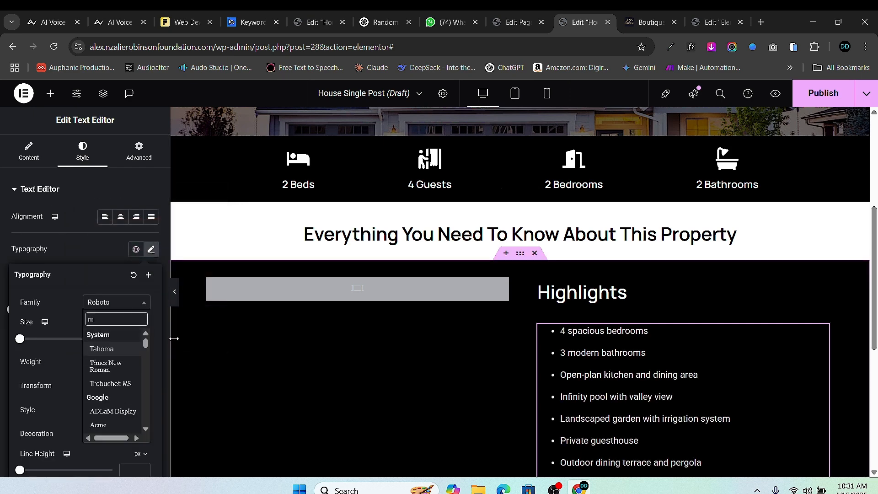
type("anrope")
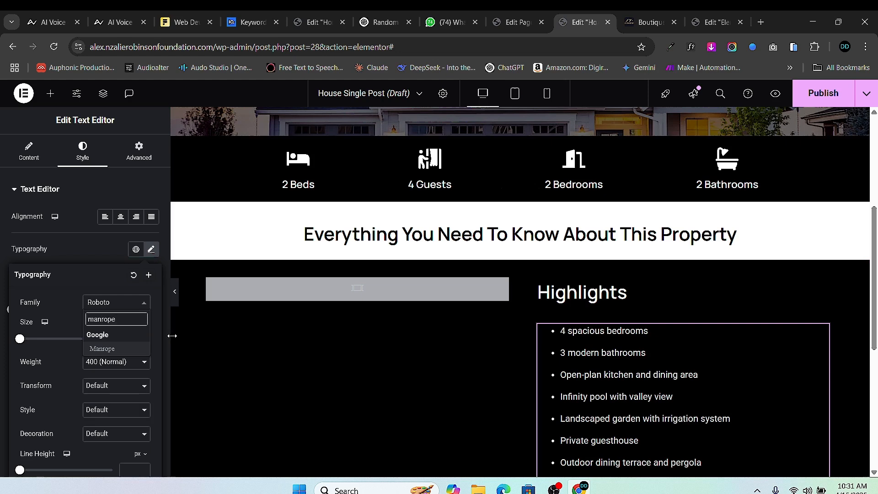
left_click(104, 348)
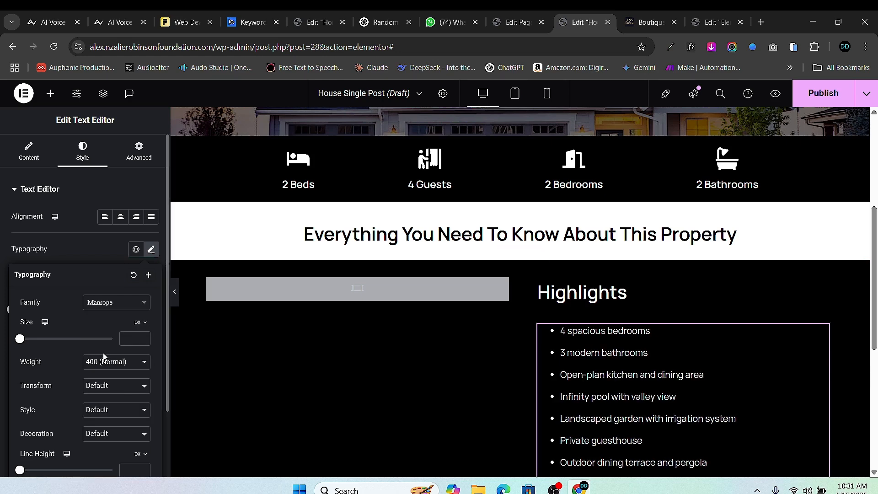
- Give the list a 16 px line height and 500 (Medium) font weight
scroll(91, 347, "down", 2)
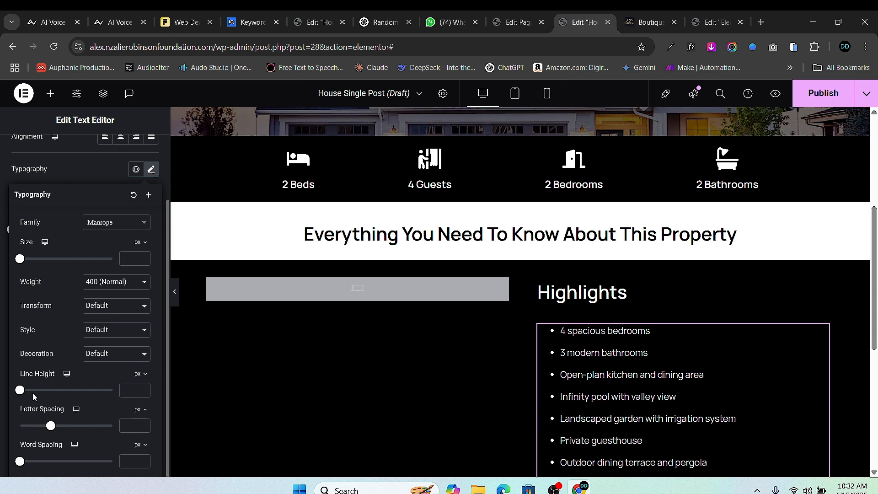
left_click_drag(26, 395, 36, 397)
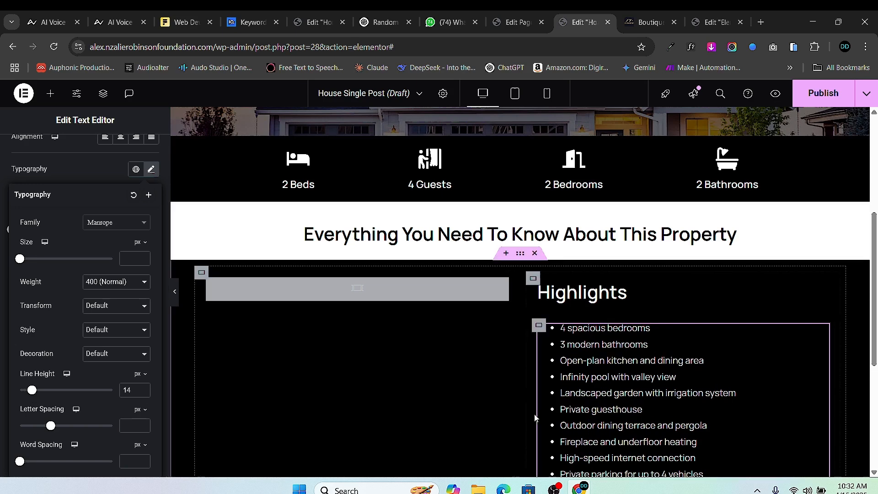
scroll(560, 432, "down", 3)
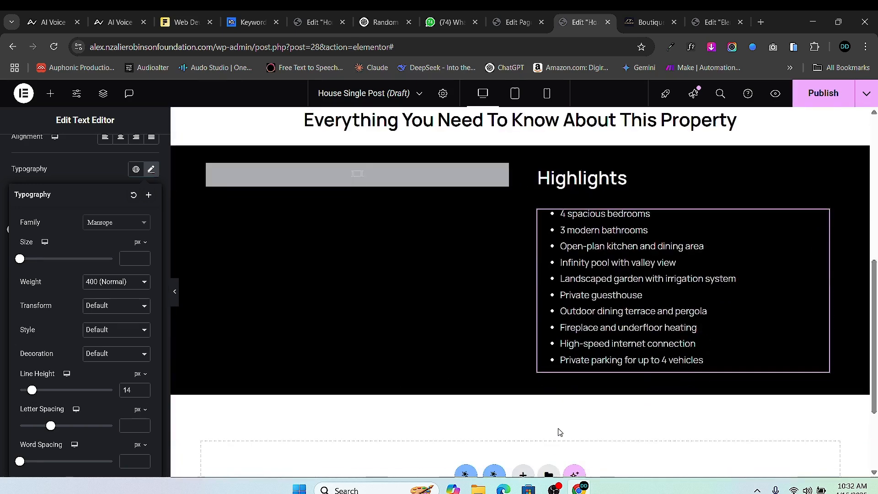
left_click(144, 388)
left_click(144, 389)
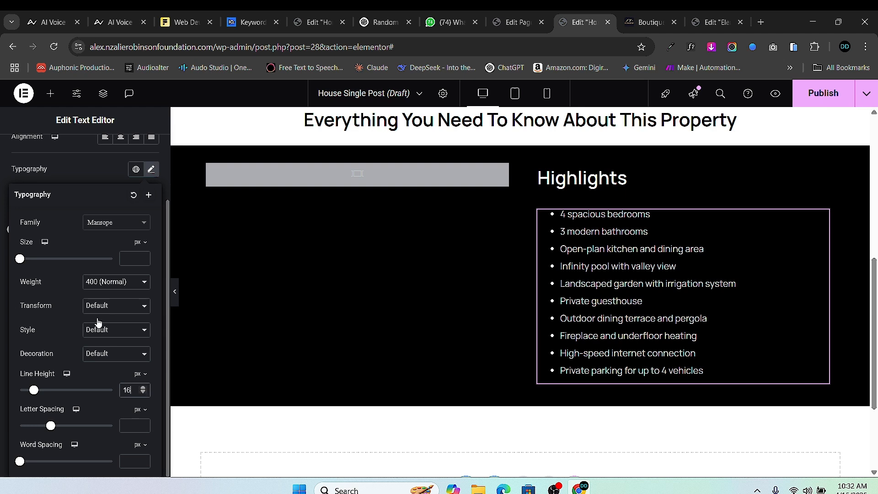
left_click(116, 286)
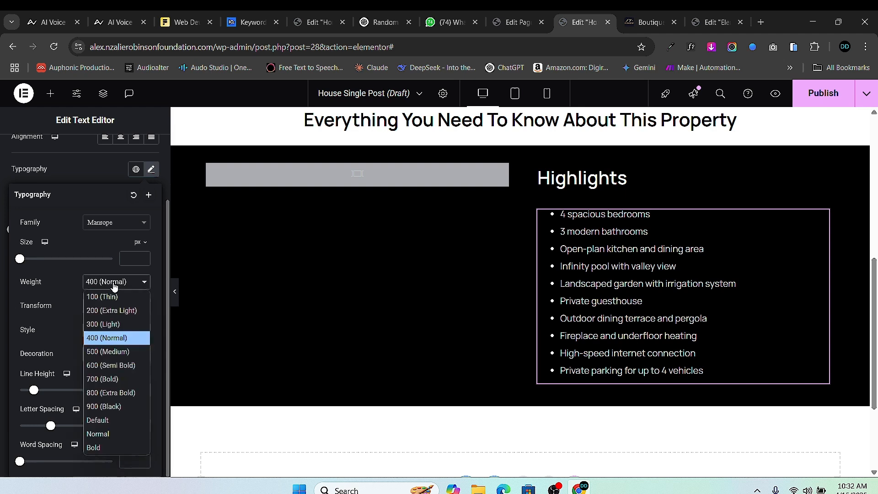
left_click(121, 350)
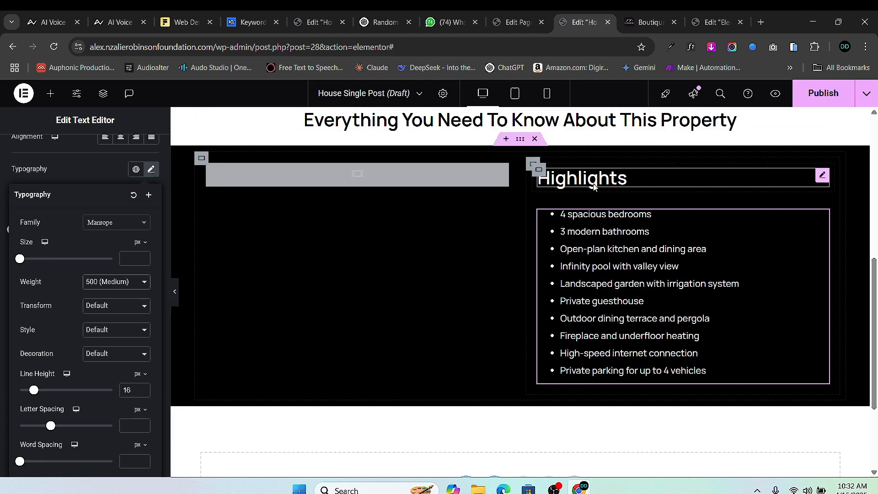
- Change the right column container's Column/Row gap from 20 to 1 px
left_click(532, 164)
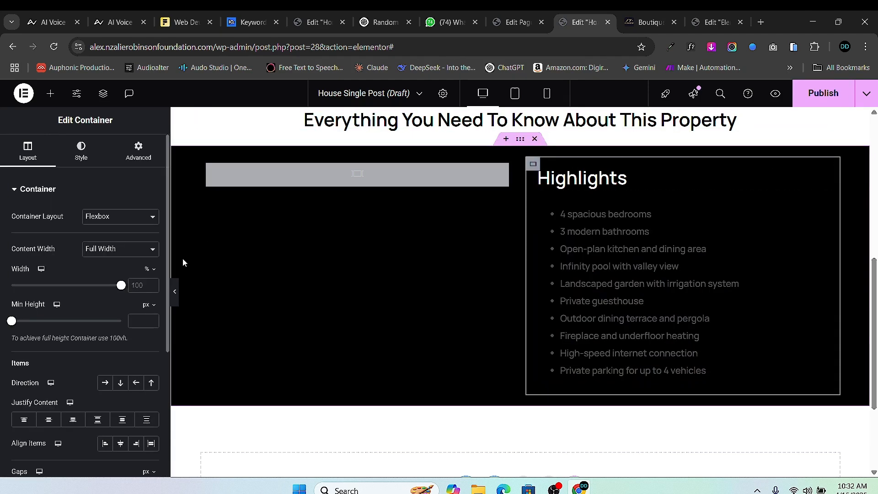
scroll(92, 393, "down", 2)
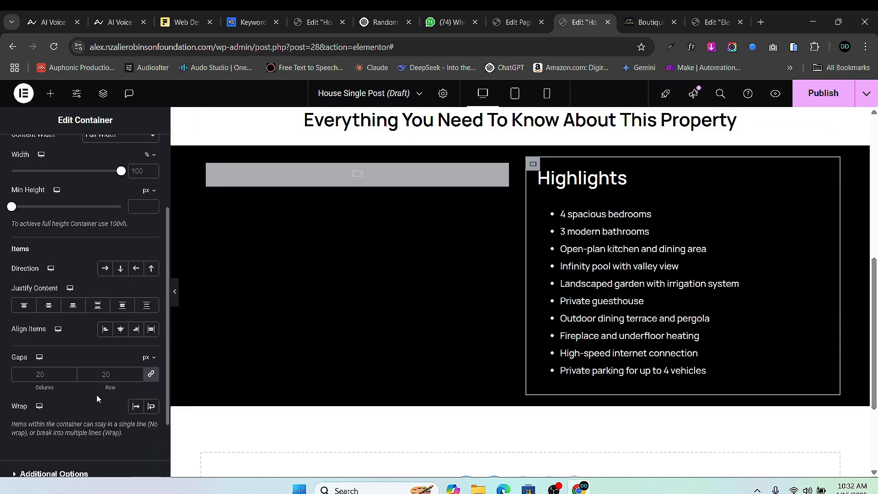
double_click(67, 377)
type("1")
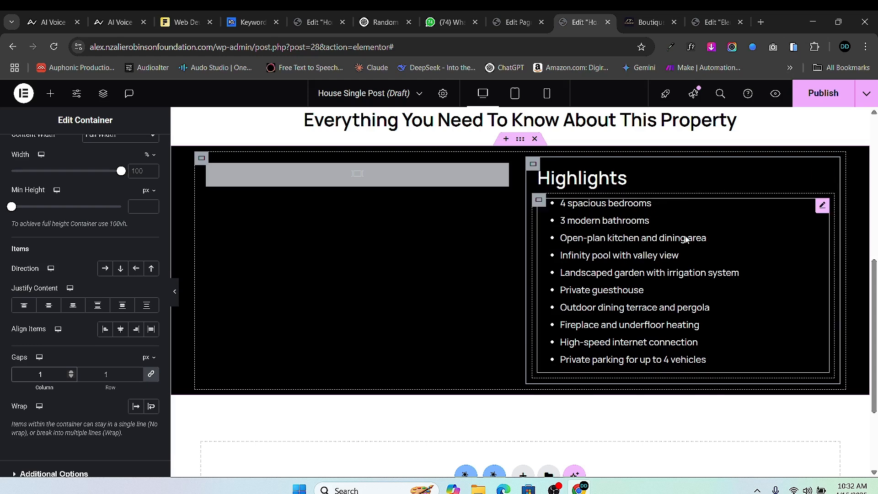
- Set the Highlights heading's typography size to 35 px
left_click(677, 177)
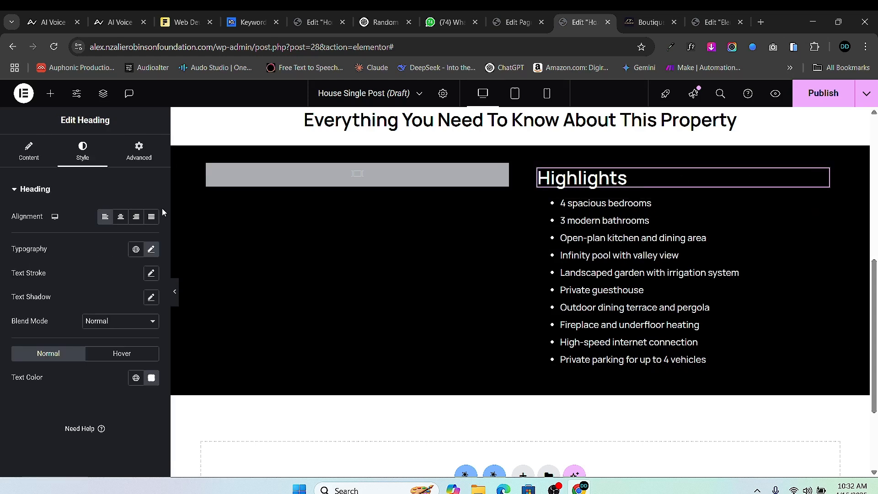
left_click(151, 248)
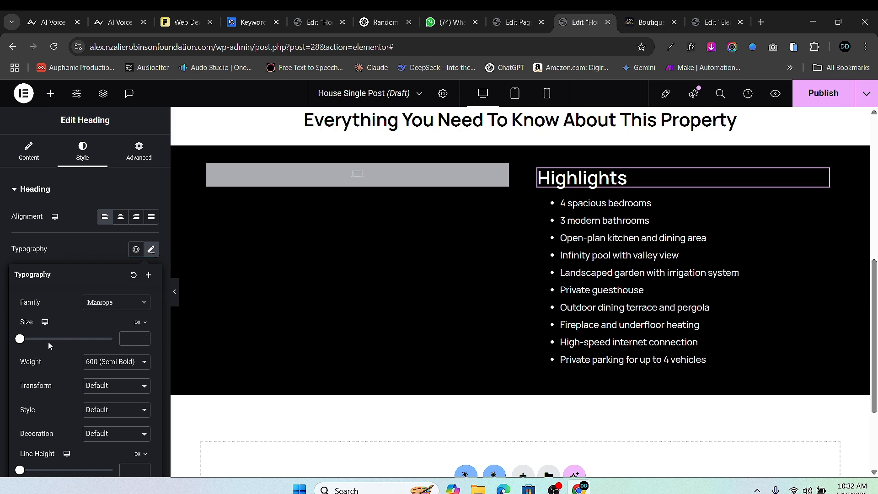
left_click_drag(20, 339, 39, 344)
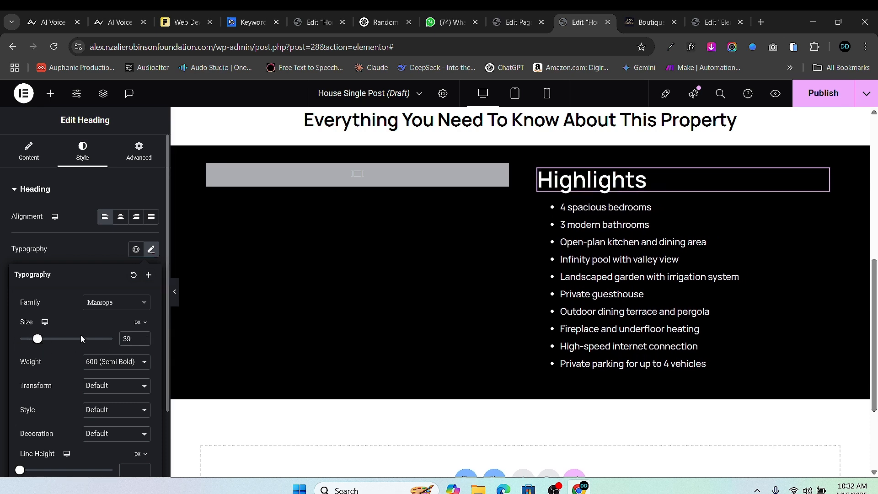
left_click(144, 342)
left_click(143, 342)
left_click(143, 342)
left_click(143, 342)
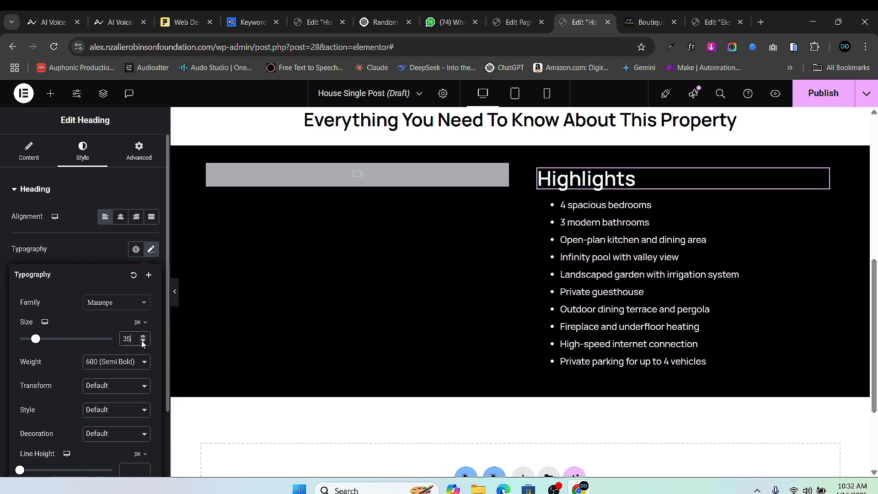
- Raise the Highlights bullet list's line height from 16 to 18 px
left_click(822, 206)
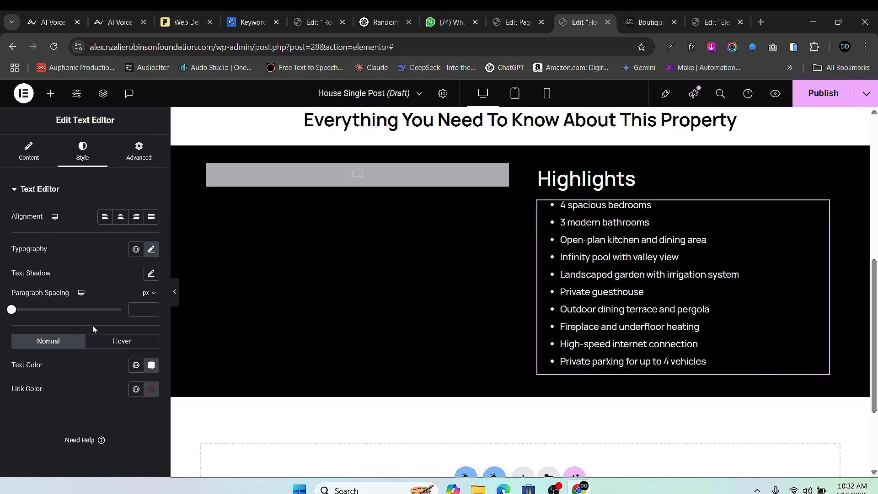
left_click(146, 258)
scroll(111, 414, "down", 2)
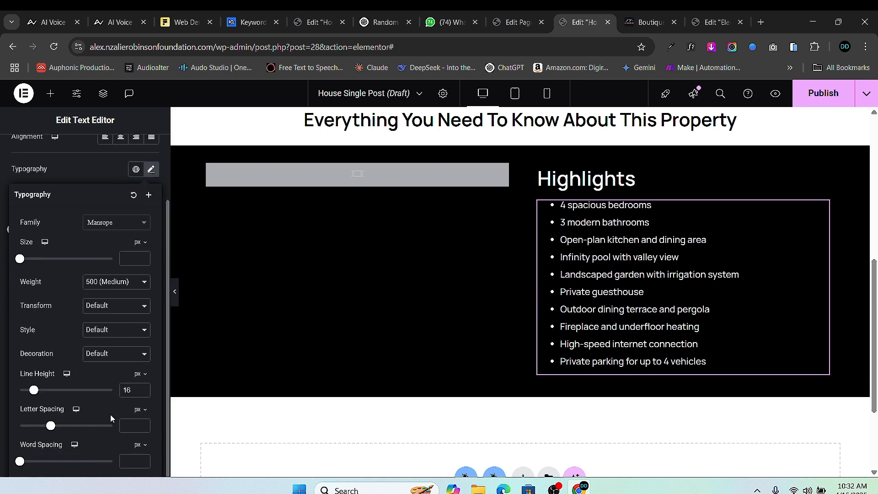
left_click(143, 388)
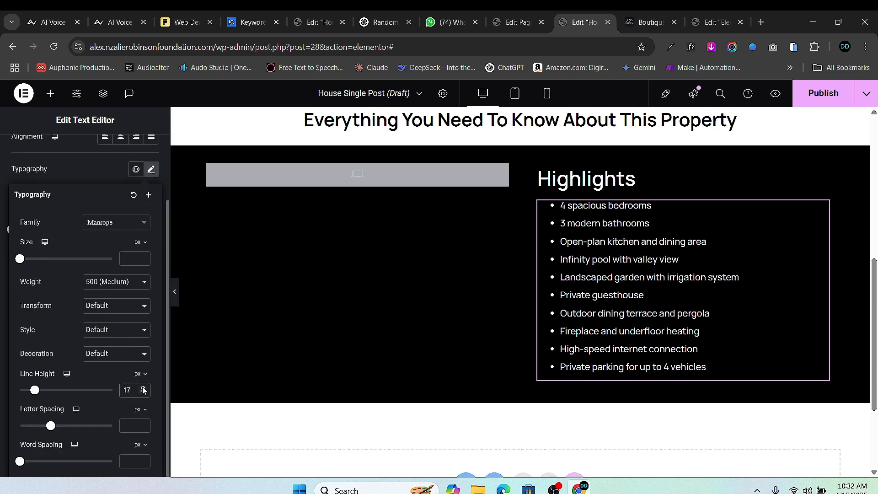
left_click(143, 386)
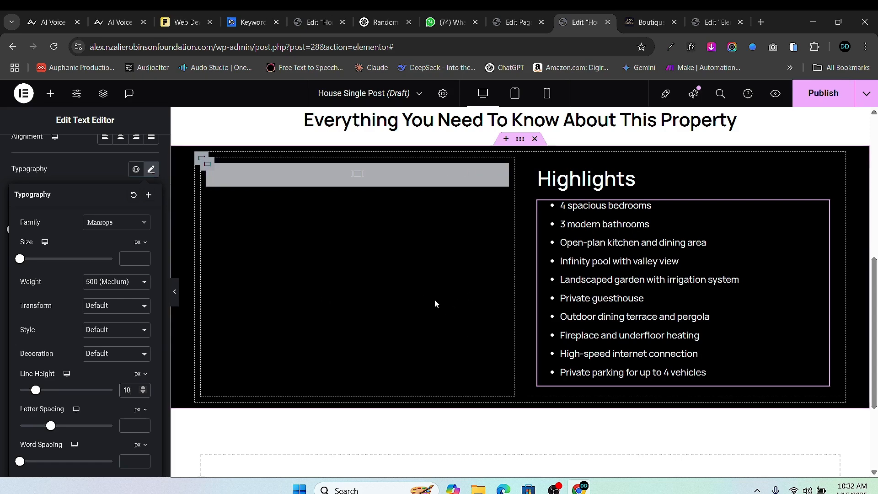
scroll(434, 300, "up", 4)
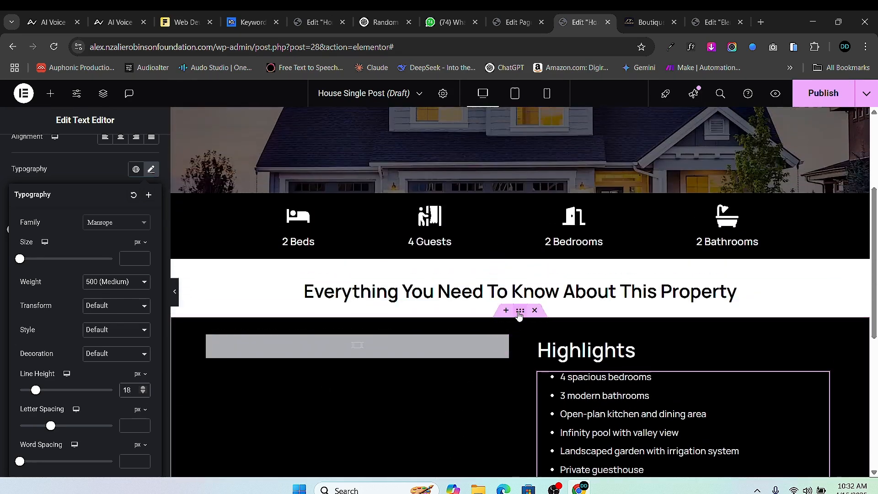
- Unlink the two-column section's padding and set its top padding to 50
left_click(520, 311)
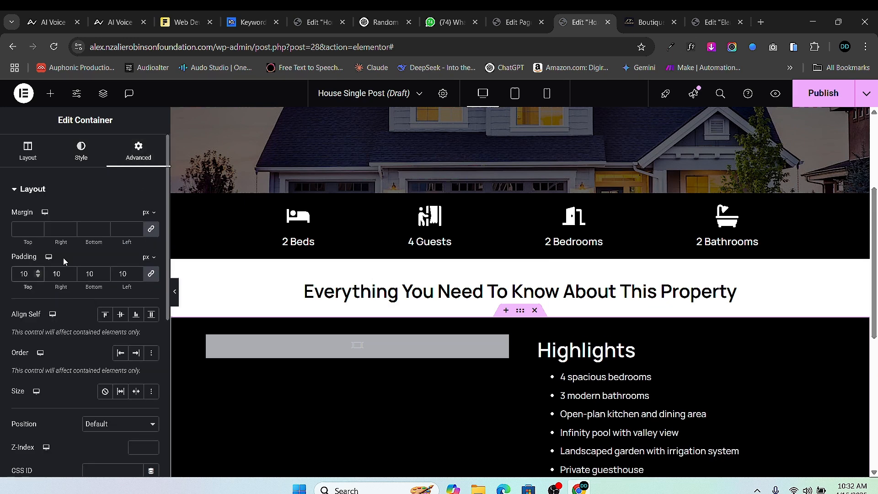
left_click(149, 276)
double_click(24, 273)
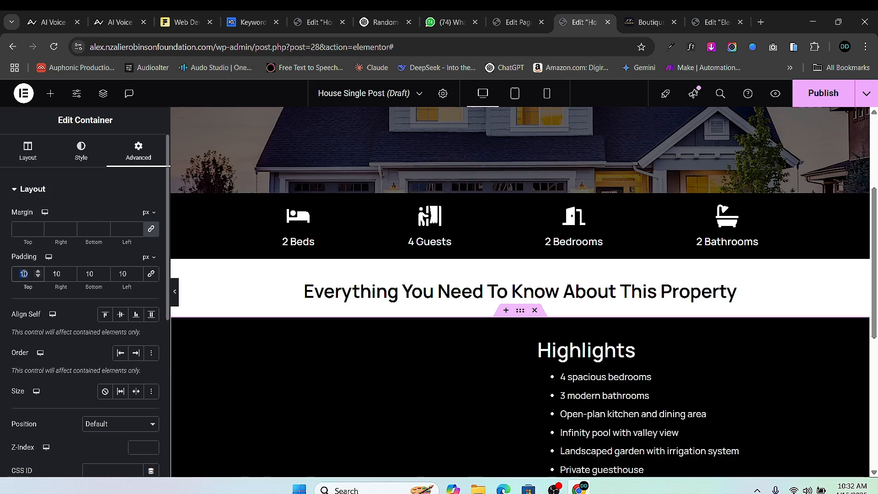
type("50")
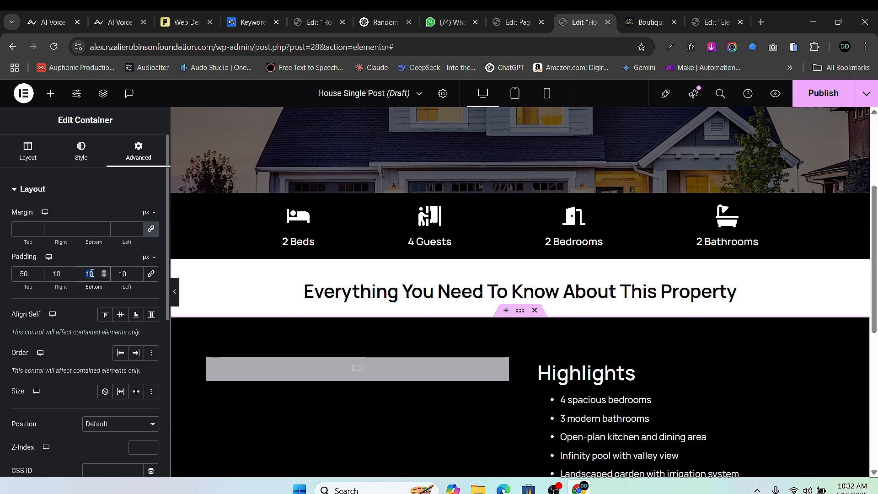
- Raise the section's bottom and top padding to 70 px
scroll(357, 370, "down", 6)
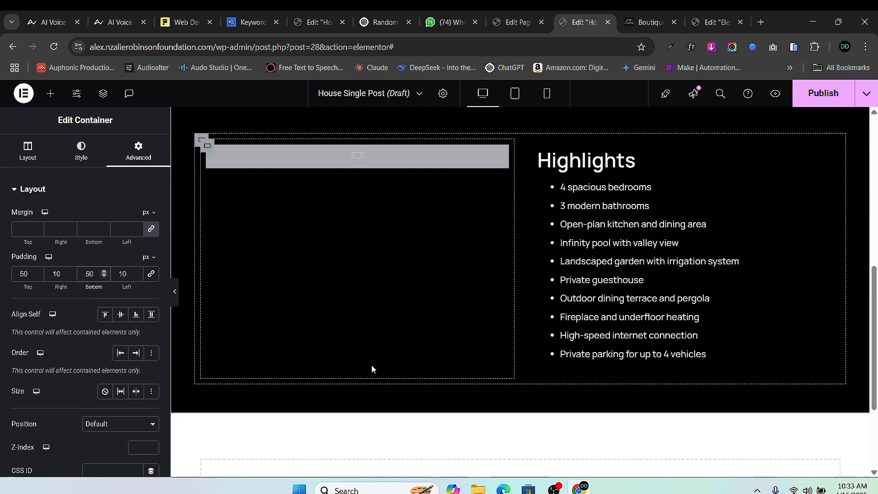
left_click(104, 272)
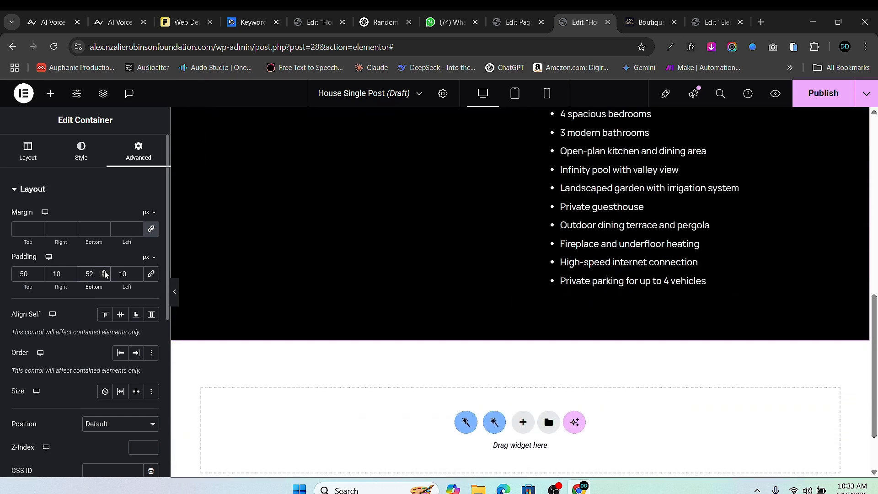
left_click(104, 272)
left_click(104, 272)
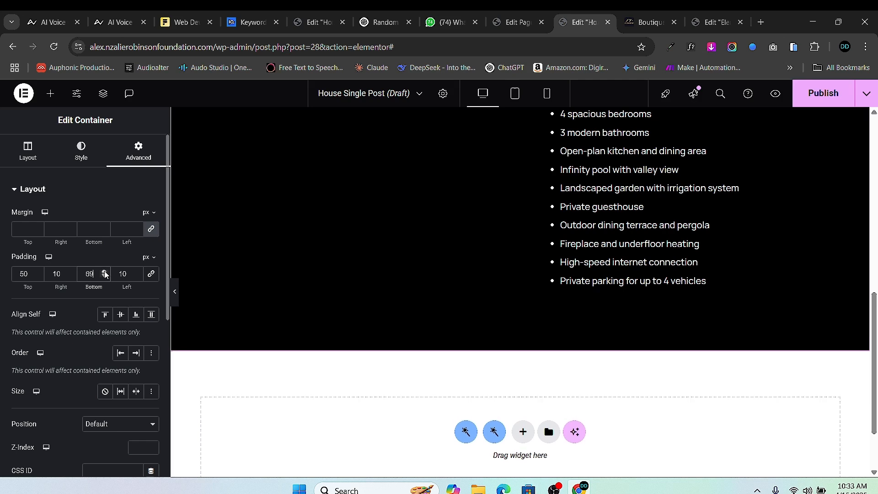
left_click(105, 271)
left_click(38, 272)
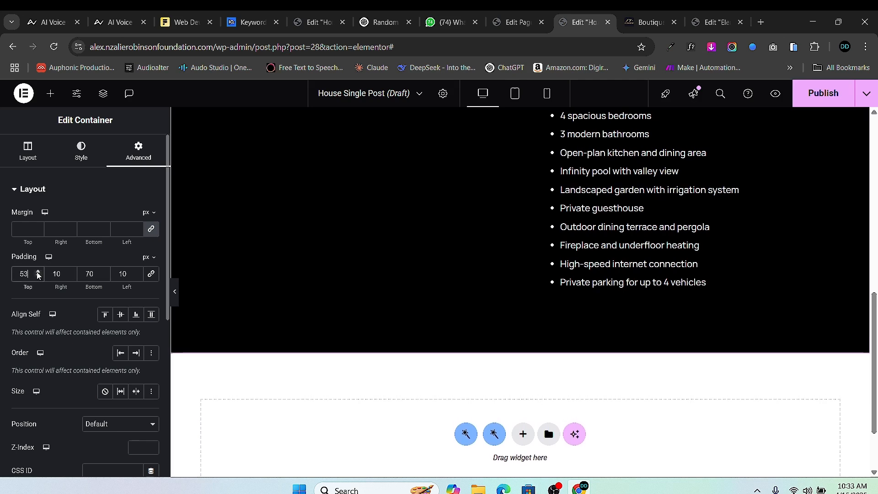
left_click(38, 271)
left_click(38, 271)
left_click(38, 271)
left_click(38, 272)
left_click(38, 271)
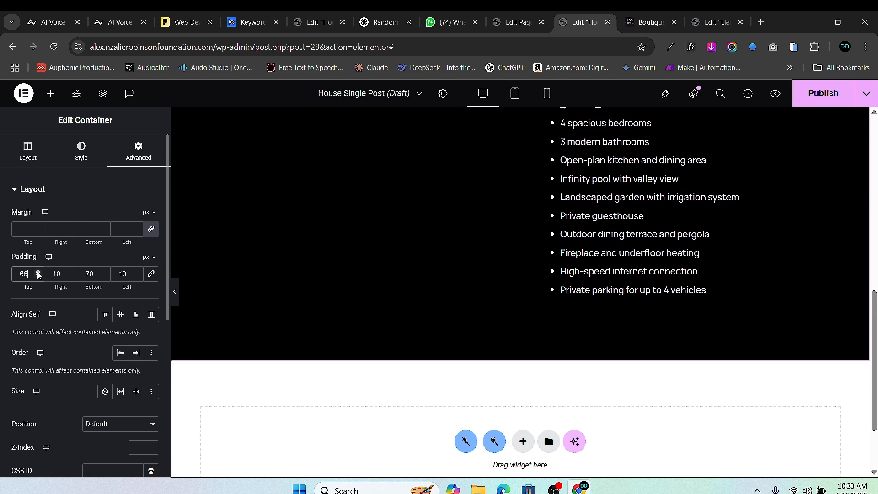
left_click(38, 271)
left_click(38, 272)
left_click(38, 271)
left_click(38, 272)
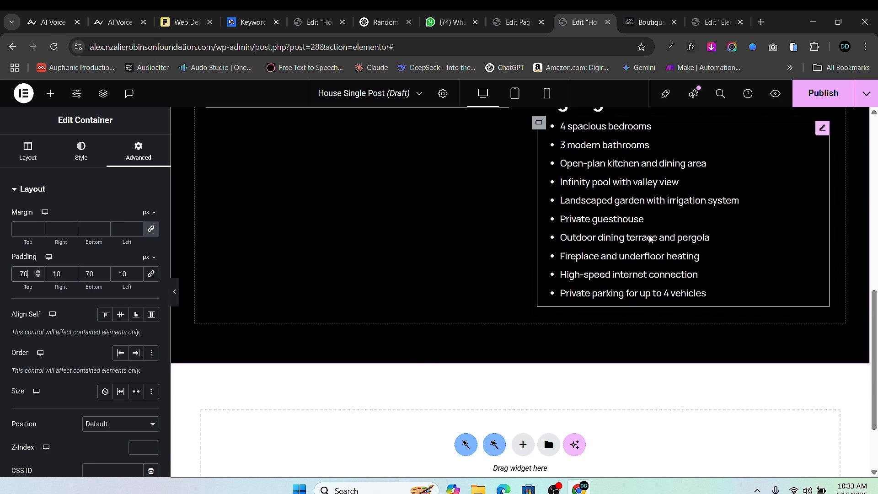
scroll(595, 238, "up", 6)
scroll(507, 335, "down", 3)
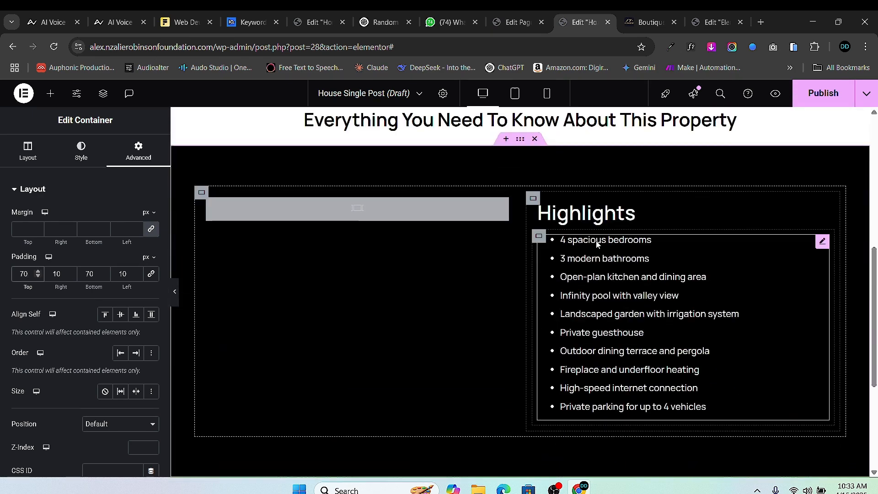
scroll(595, 241, "up", 5)
scroll(165, 366, "down", 4)
scroll(445, 347, "down", 8)
scroll(464, 334, "up", 4)
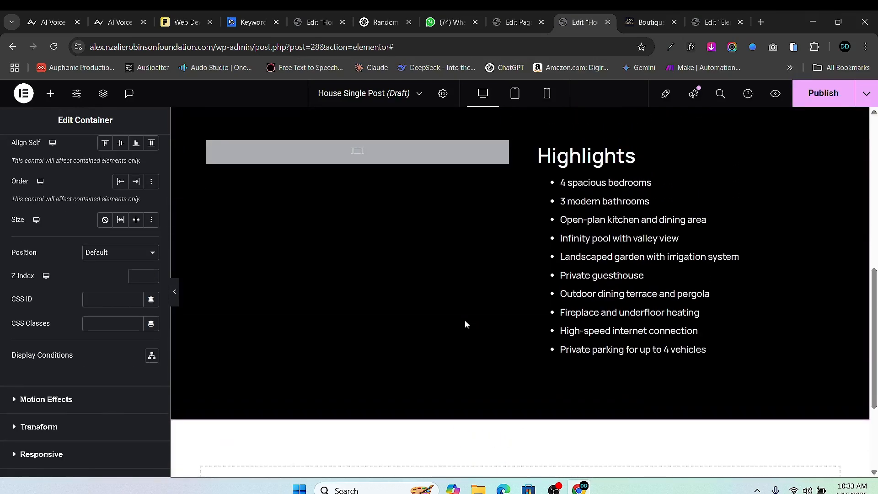
scroll(529, 250, "up", 4)
scroll(529, 250, "down", 1)
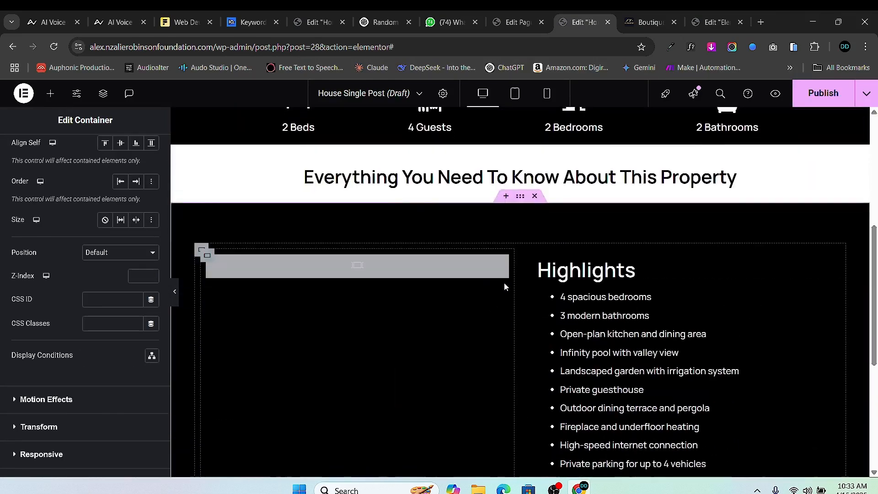
scroll(120, 223, "up", 4)
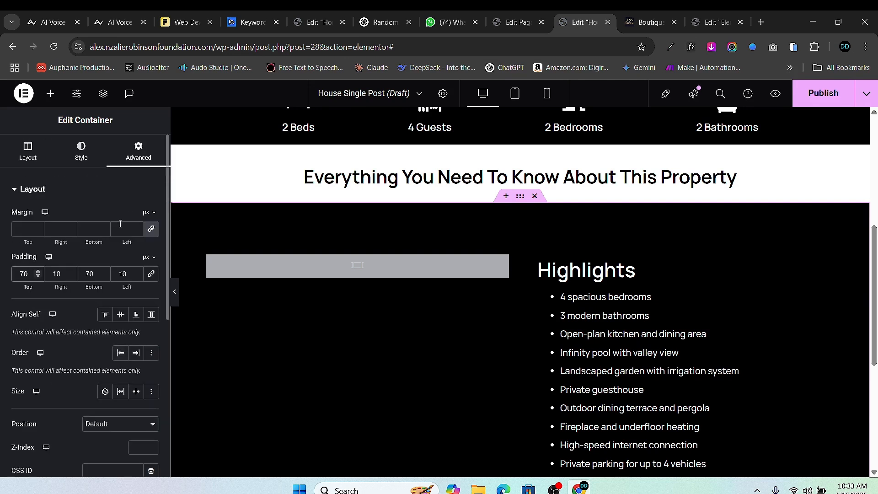
- Bring the section's top and bottom padding up to 90 px
left_click(38, 272)
left_click(38, 272)
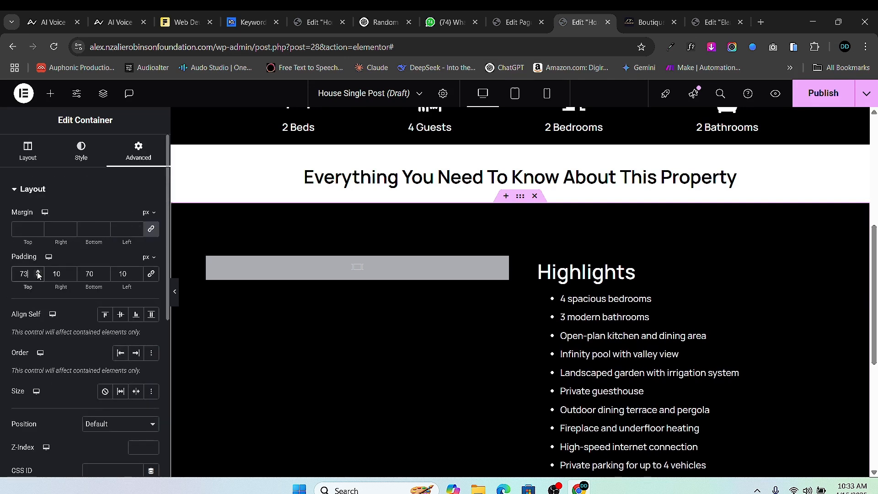
left_click(38, 272)
left_click(37, 272)
left_click(37, 272)
left_click(37, 272)
left_click(37, 272)
left_click(37, 272)
left_click(38, 272)
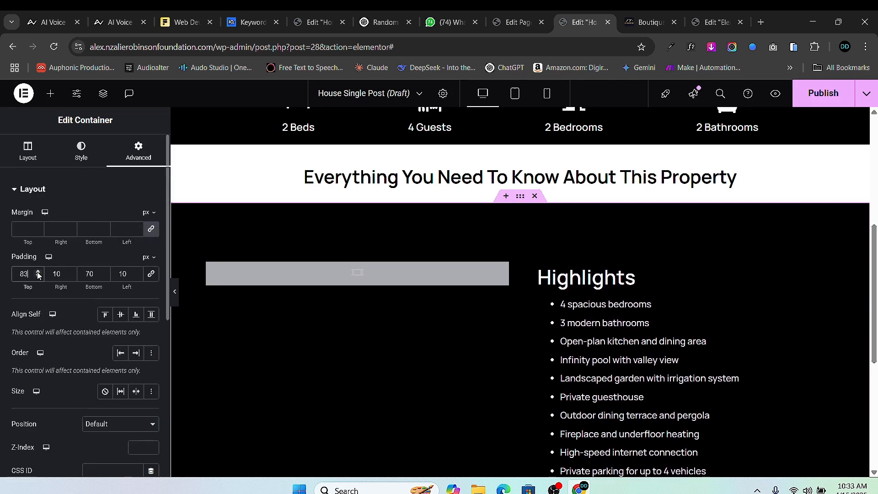
left_click(38, 272)
left_click(37, 272)
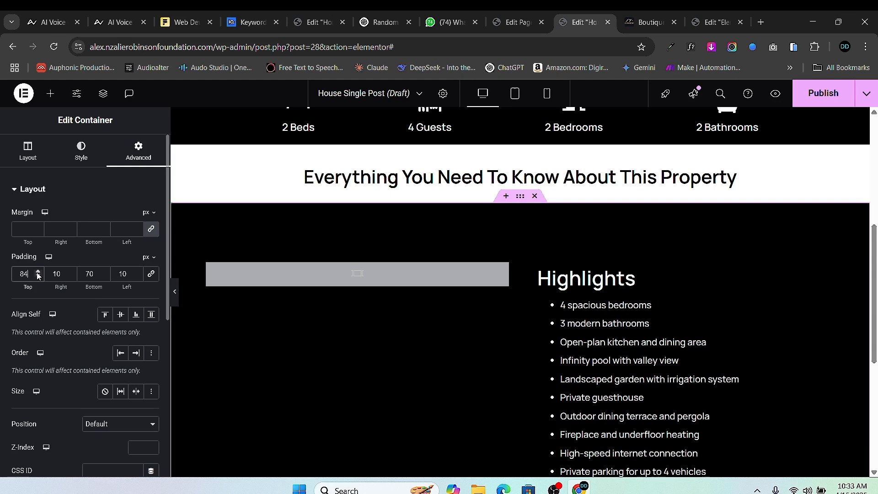
left_click(37, 272)
left_click(37, 272)
left_click(37, 272)
left_click(38, 272)
left_click(38, 272)
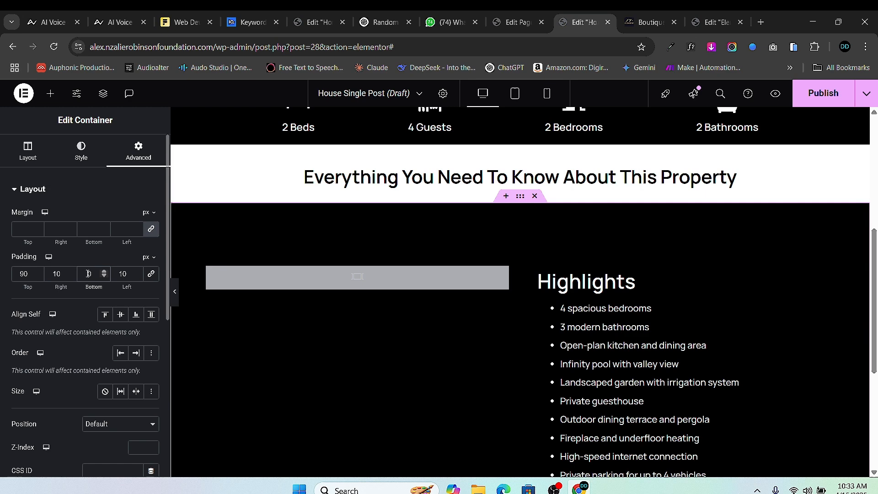
scroll(489, 276, "down", 7)
scroll(489, 276, "up", 3)
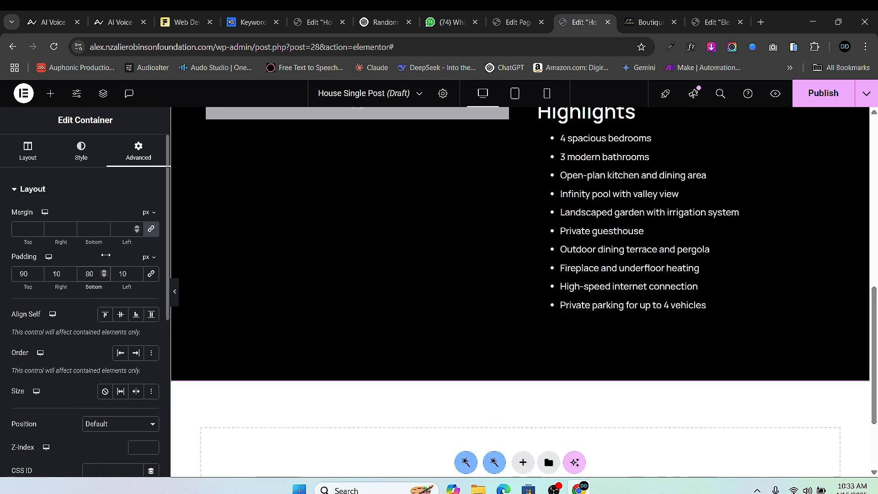
left_click(104, 272)
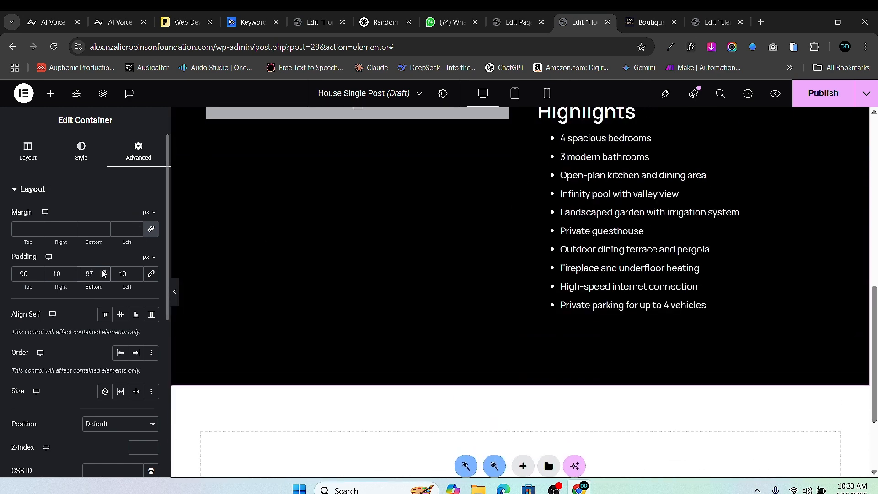
left_click(104, 272)
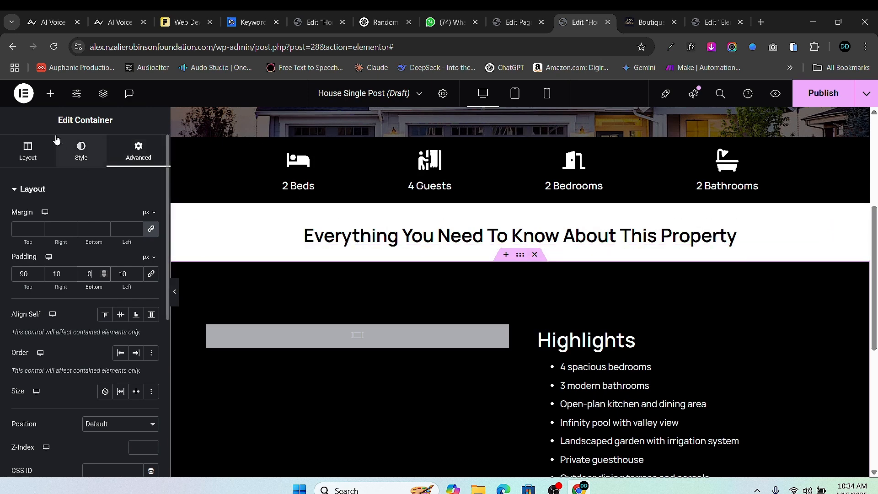
- Add a Text Editor below the property heading and delete its placeholder paragraph
scroll(50, 274, "down", 2)
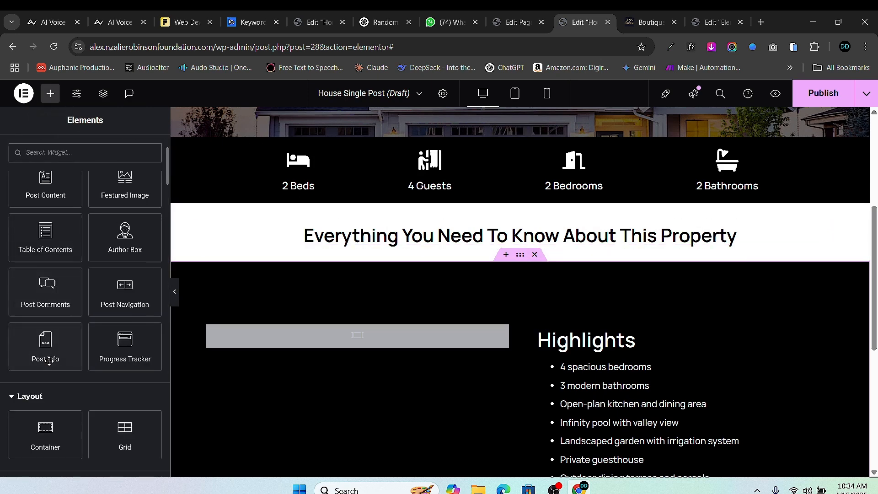
scroll(53, 359, "down", 1)
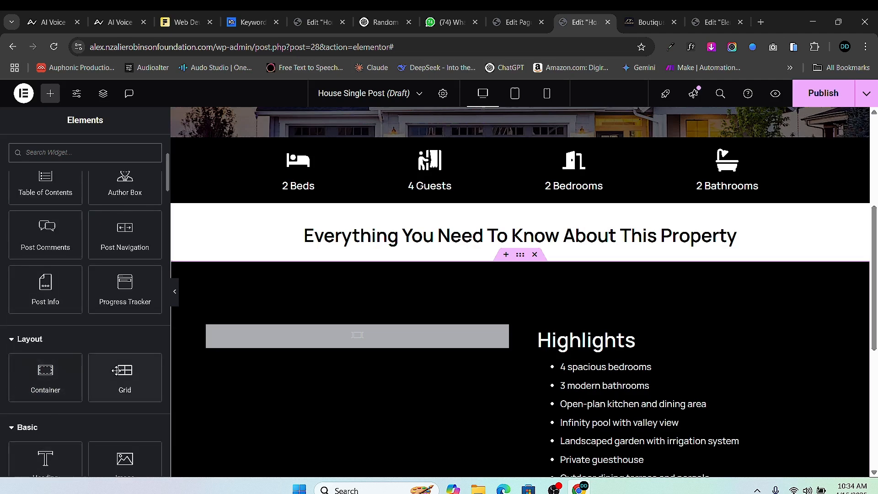
scroll(116, 371, "down", 2)
left_click_drag(45, 409, 522, 256)
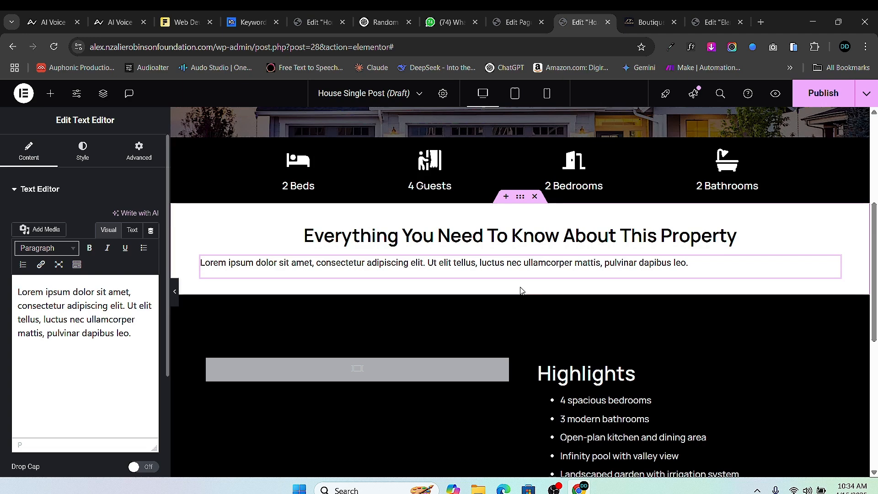
triple_click(89, 332)
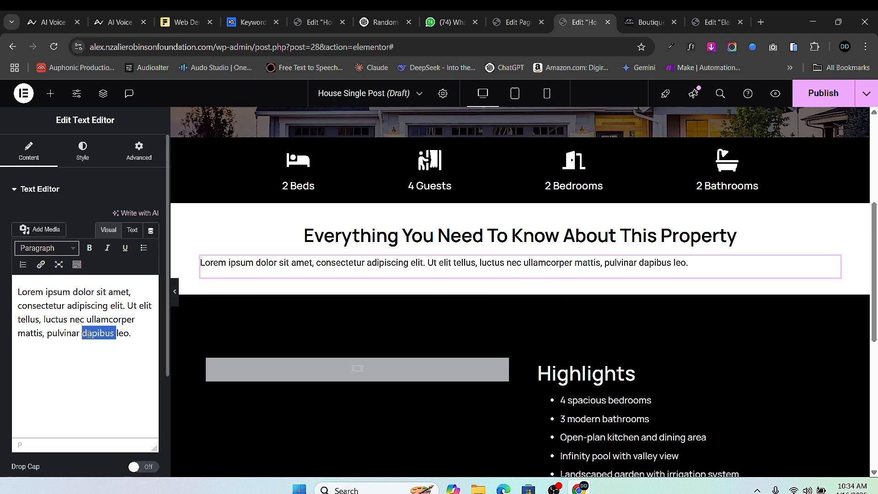
key("BackSpace")
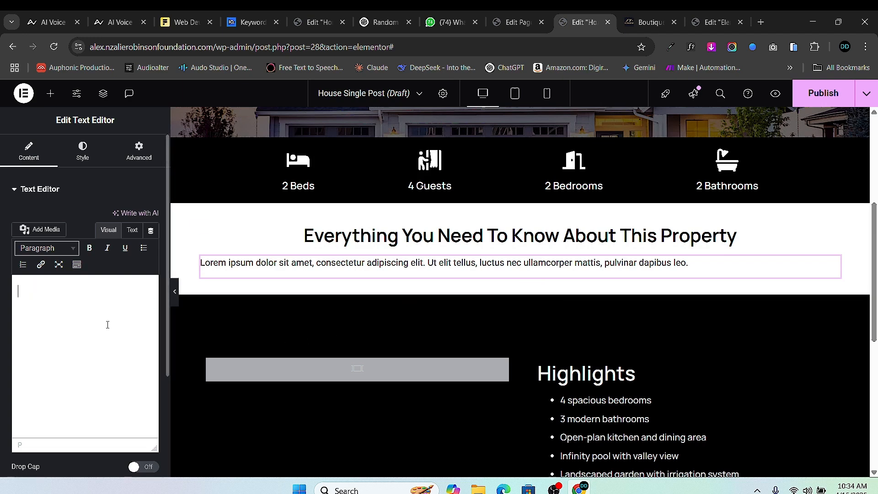
- Fill the paragraph with the Custom Field tag 'Short Desription' and centre-align it
left_click(150, 230)
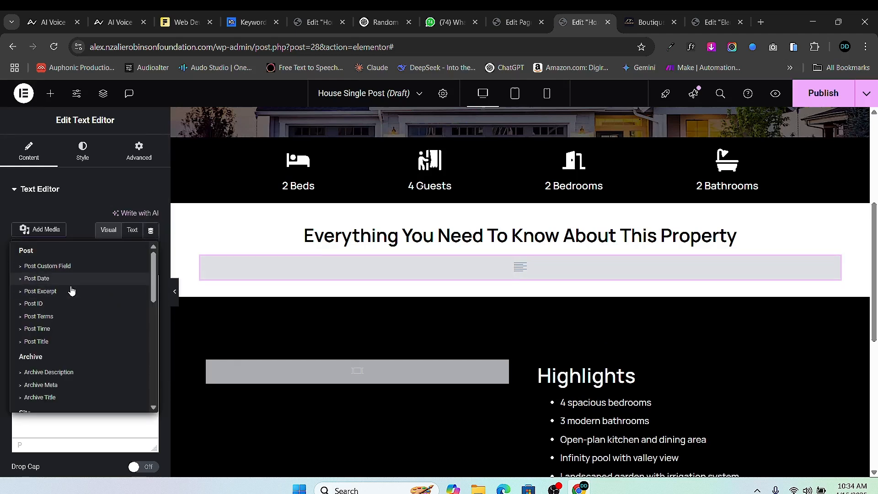
scroll(68, 348, "down", 5)
scroll(68, 344, "down", 2)
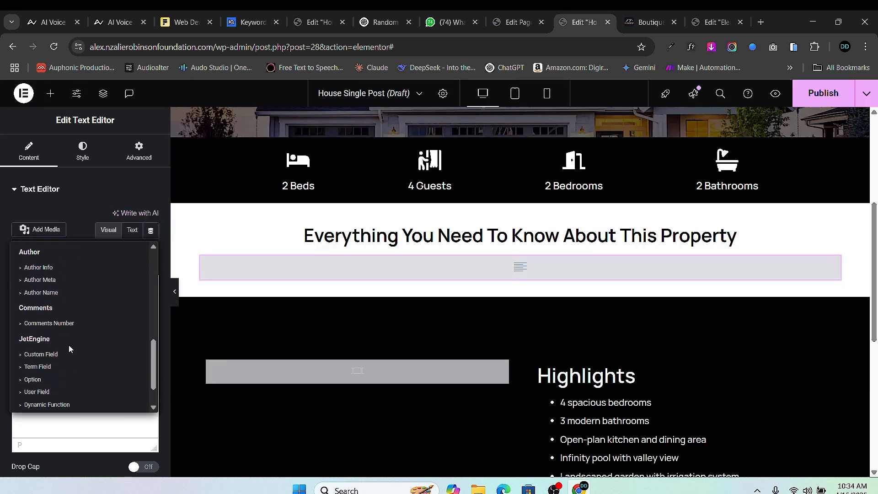
left_click(40, 314)
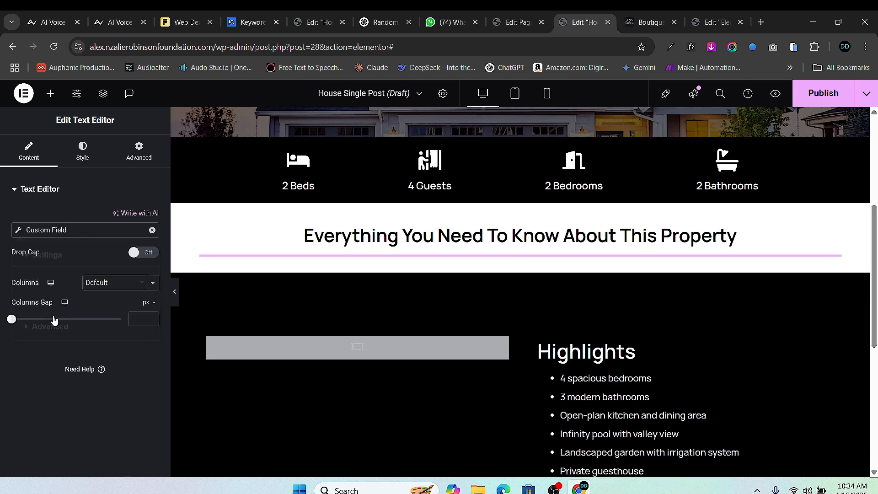
left_click(116, 282)
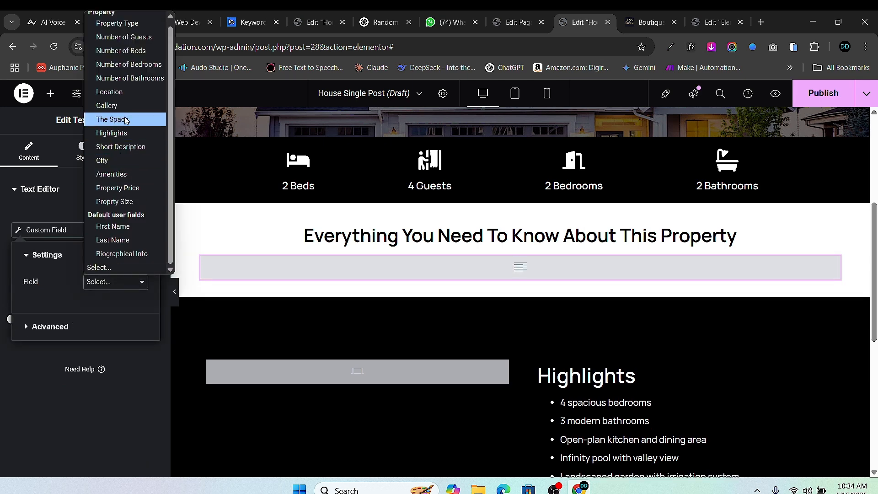
left_click(135, 146)
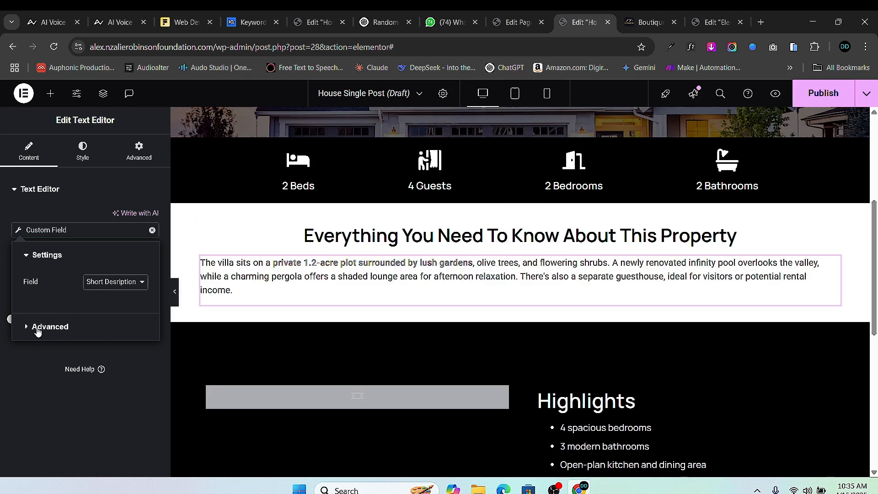
left_click(88, 164)
left_click(121, 216)
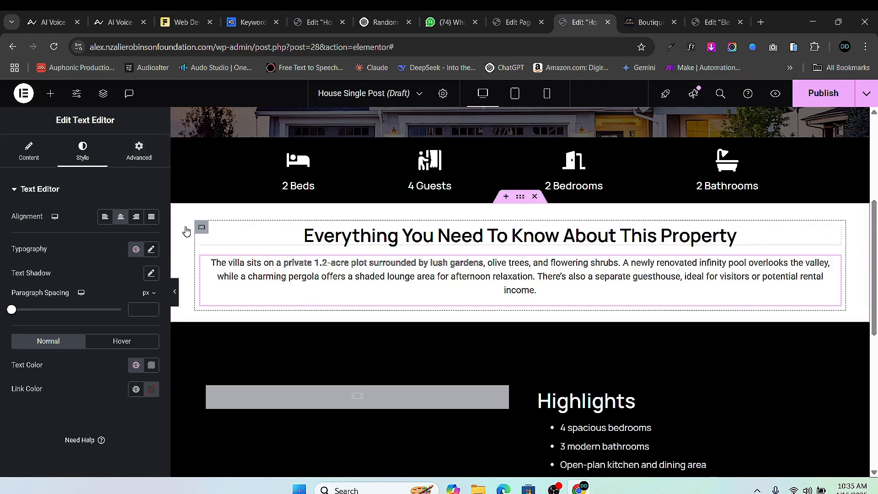
- Set the short-description paragraph's typography font family to Manrope
left_click(150, 251)
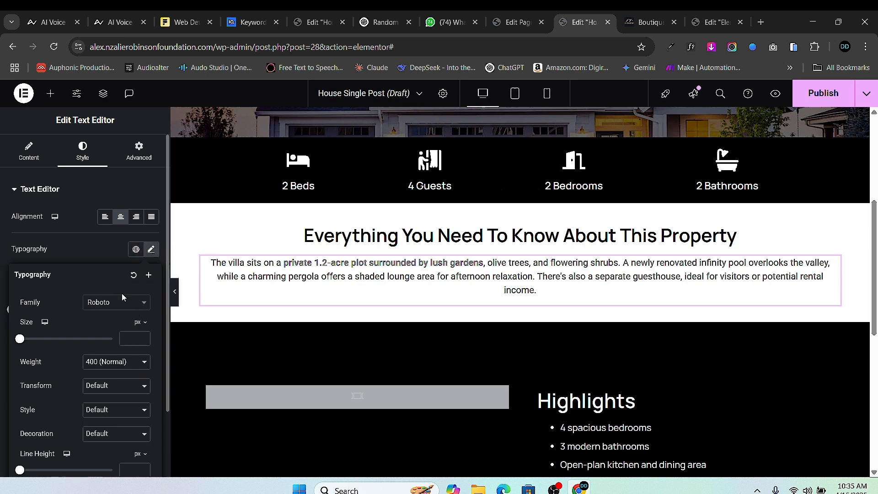
left_click(122, 302)
type("manrope")
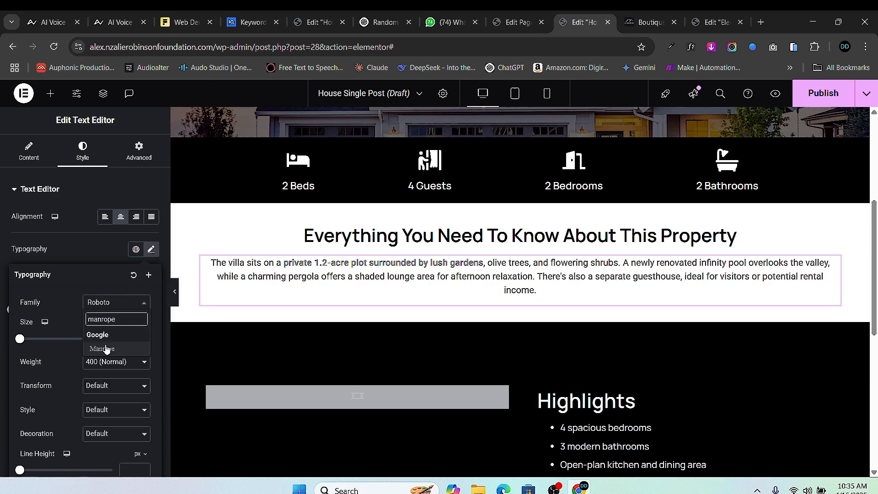
left_click(106, 349)
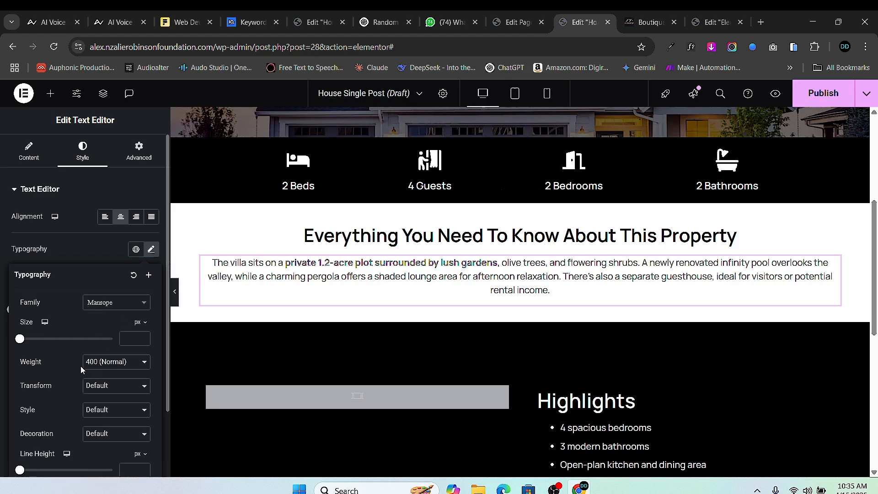
scroll(8, 425, "down", 2)
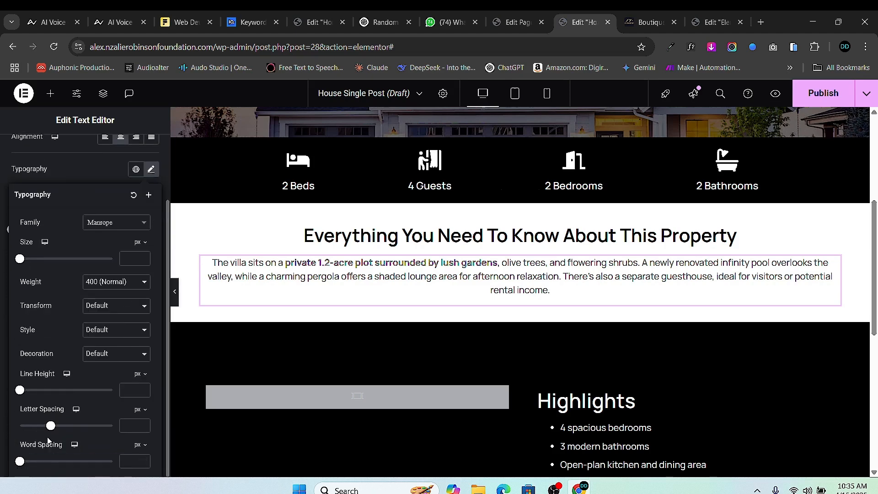
left_click(2, 351)
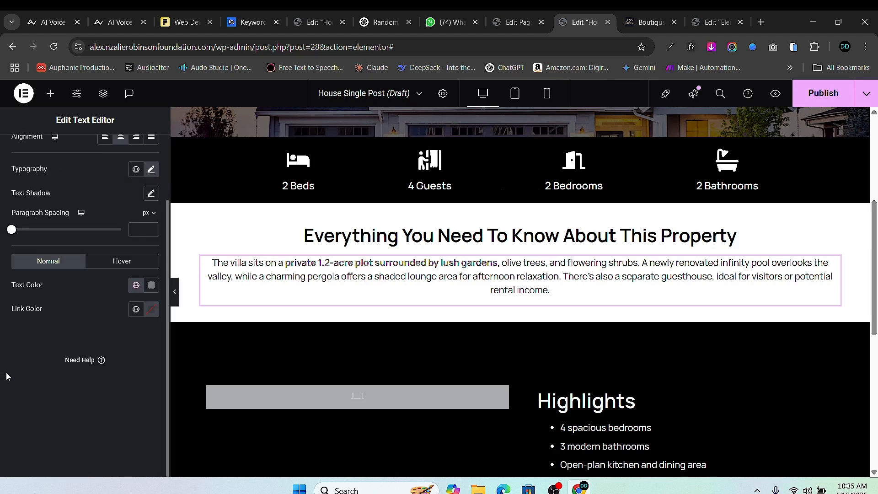
- Set the paragraph's text colour to #000000
left_click(151, 286)
type("#000000")
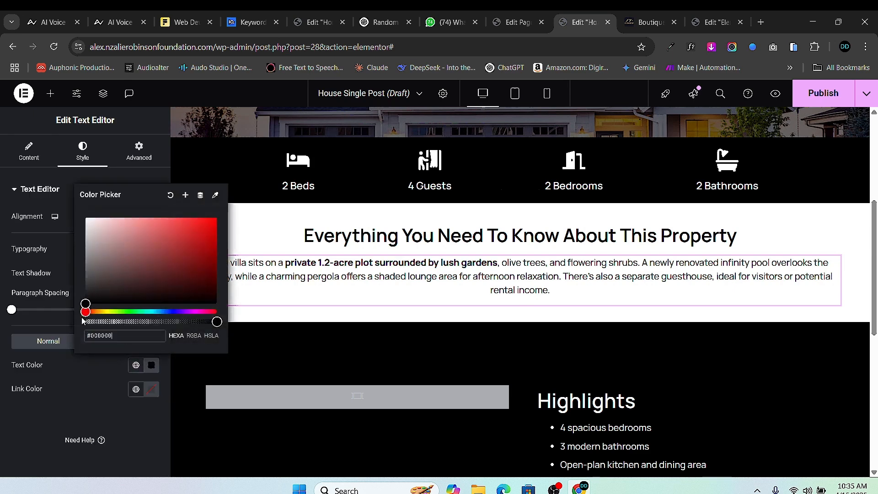
left_click(1, 422)
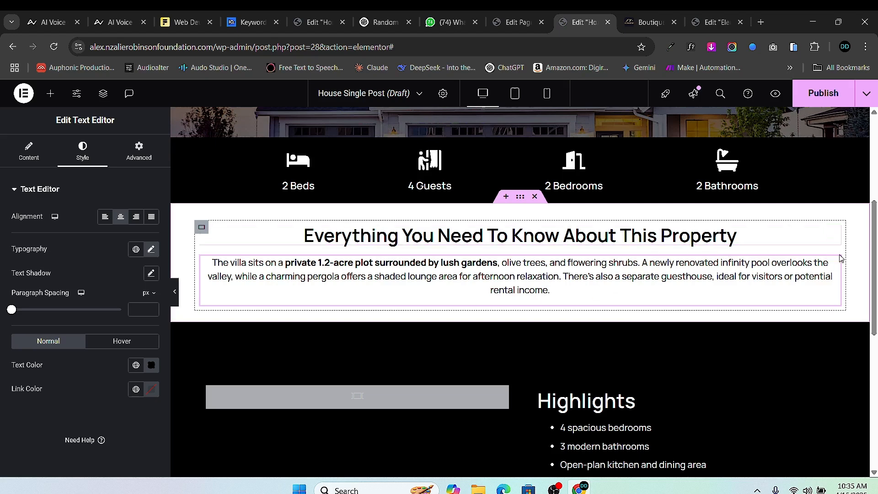
left_click(834, 232)
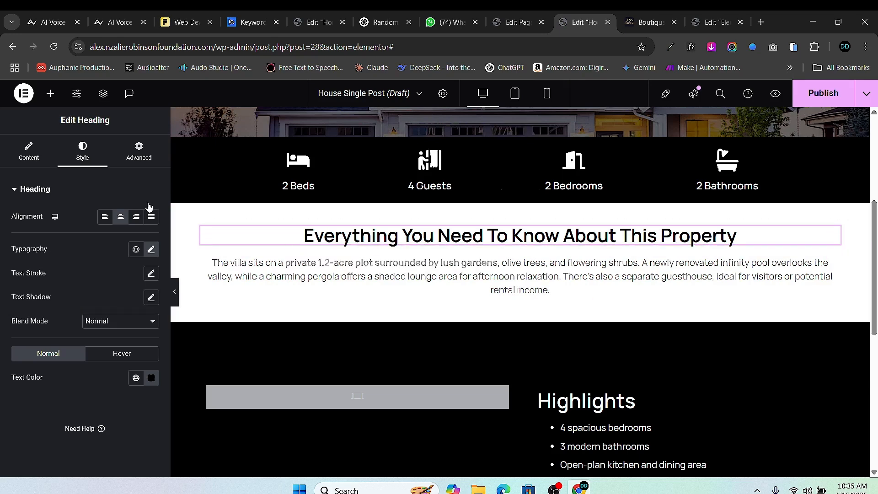
- Set the 'Everything You Need To Know About This Property' heading's font size to 36 px
left_click(150, 250)
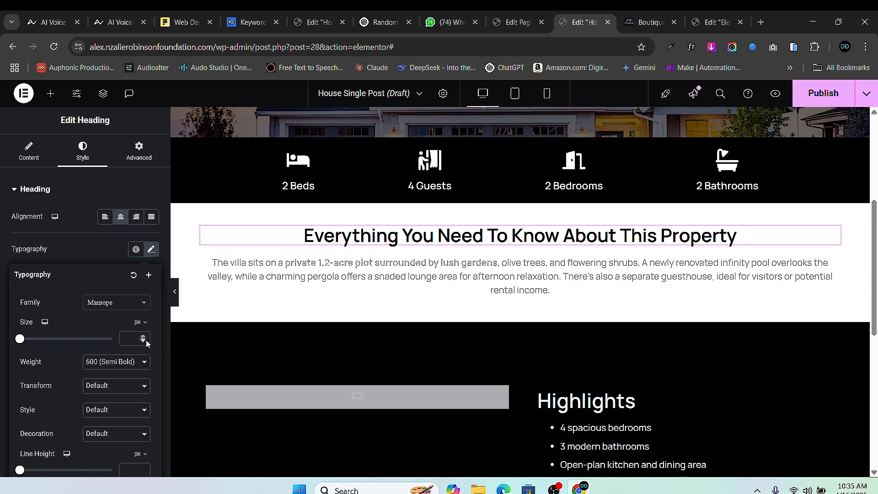
left_click(143, 338)
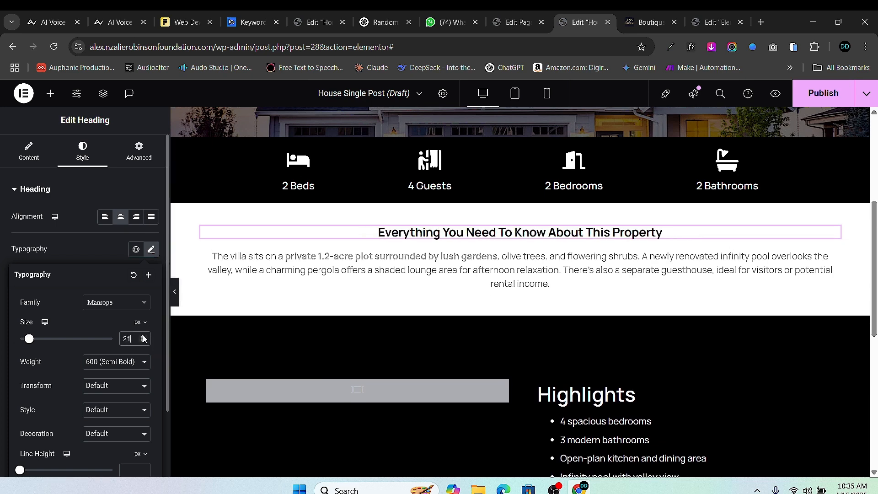
left_click_drag(143, 338, 143, 338)
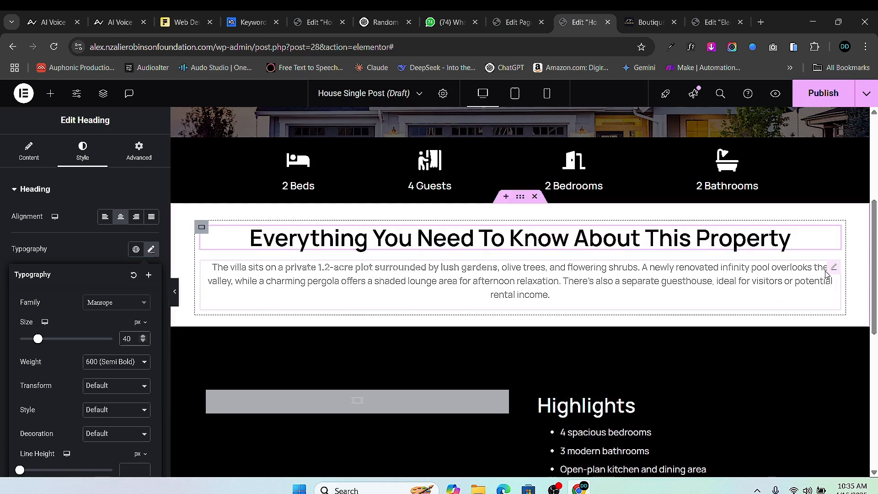
left_click(832, 269)
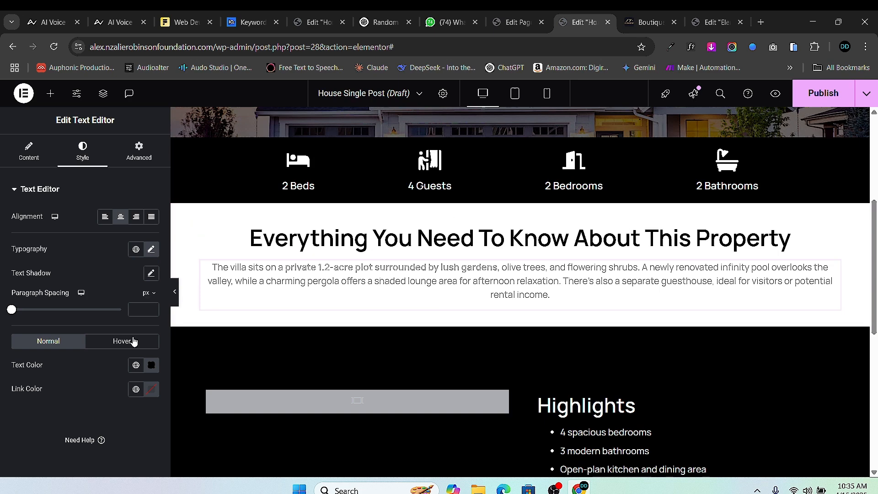
left_click(833, 232)
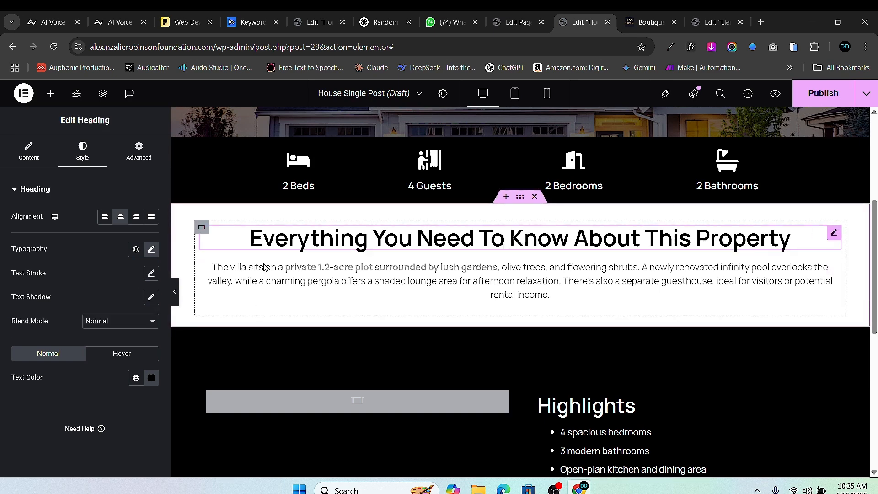
left_click(151, 249)
left_click_drag(143, 343, 143, 343)
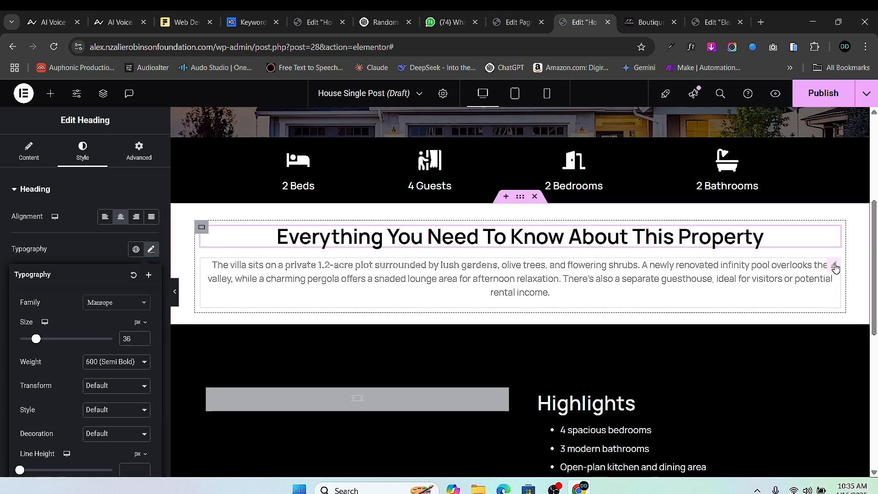
left_click(834, 265)
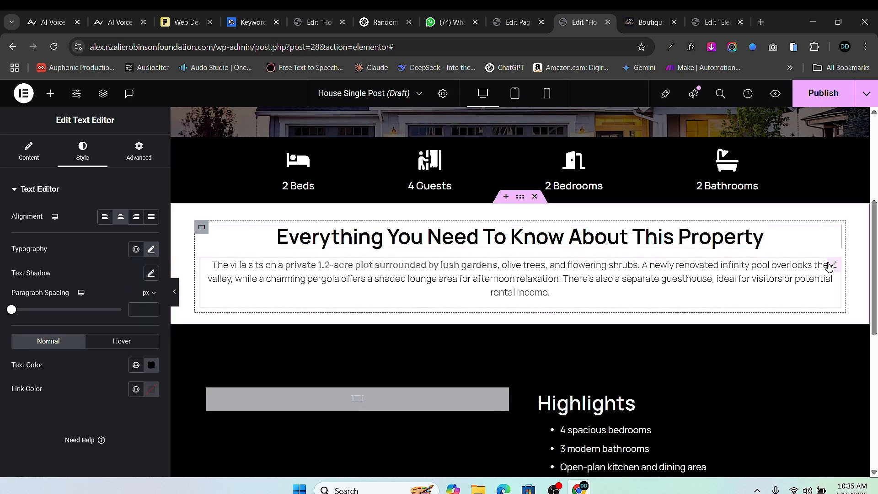
- Raise the description paragraph's line height to 23 px and set its weight to 300 (Light)
left_click(151, 249)
scroll(140, 356, "down", 2)
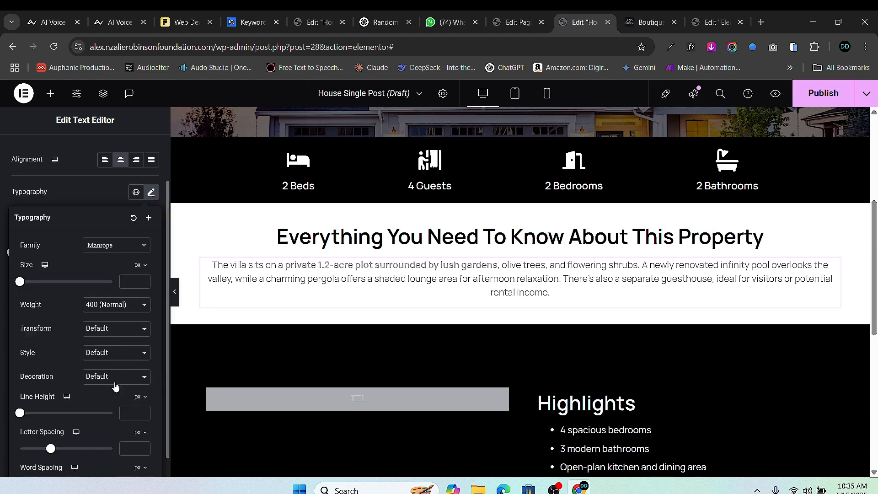
left_click(143, 386)
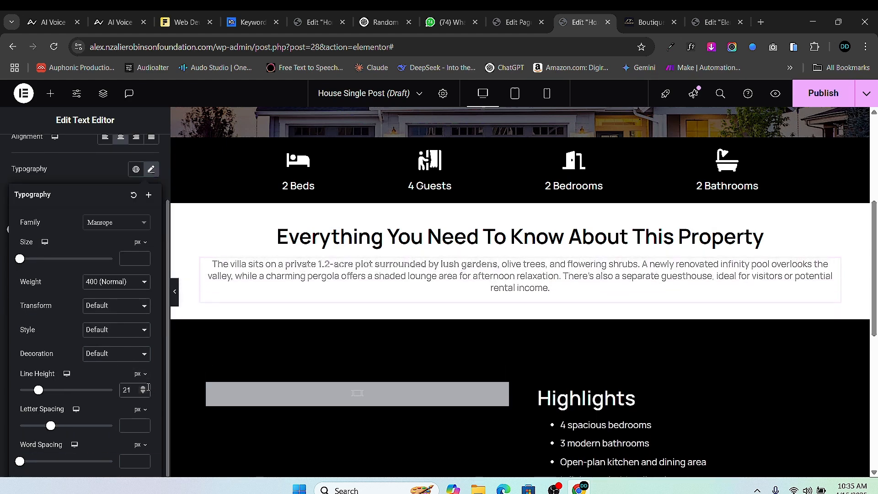
left_click(144, 387)
left_click(143, 387)
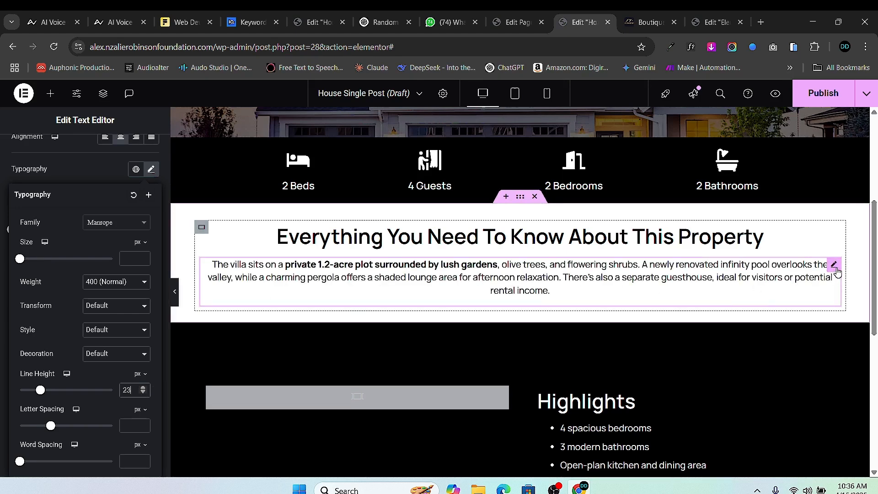
mouse_move(832, 266)
left_click(102, 282)
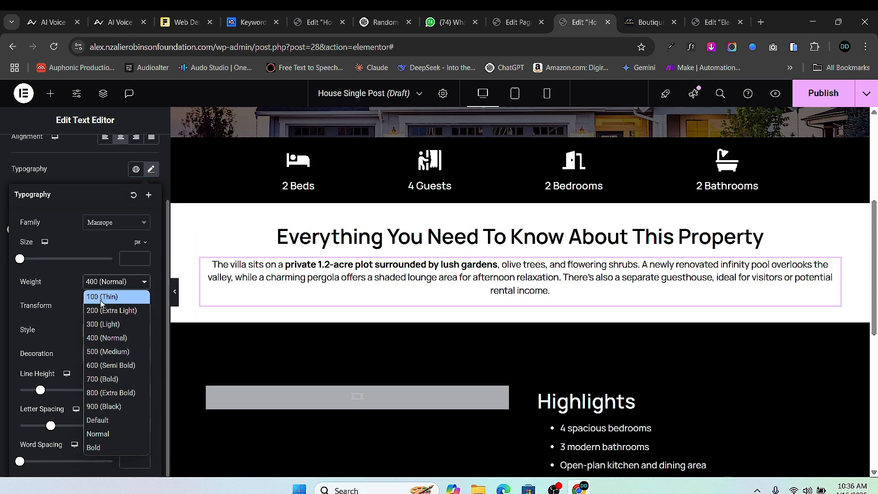
left_click(104, 324)
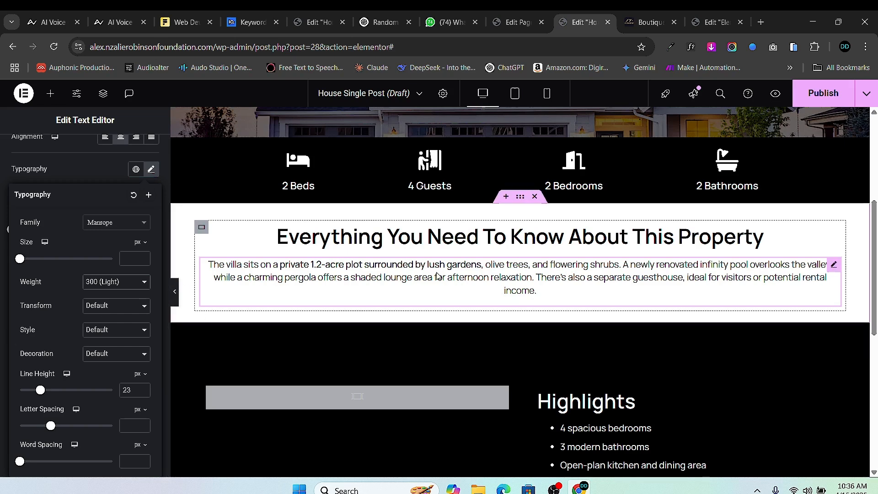
mouse_move(834, 238)
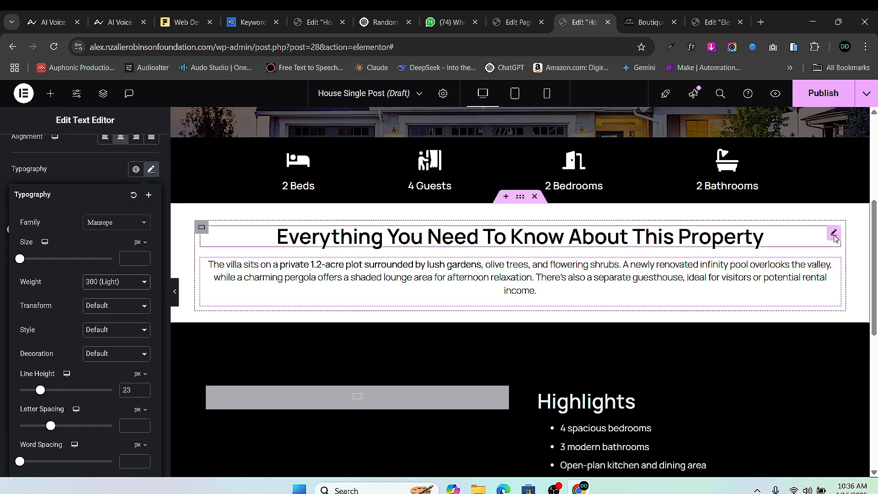
left_click(119, 285)
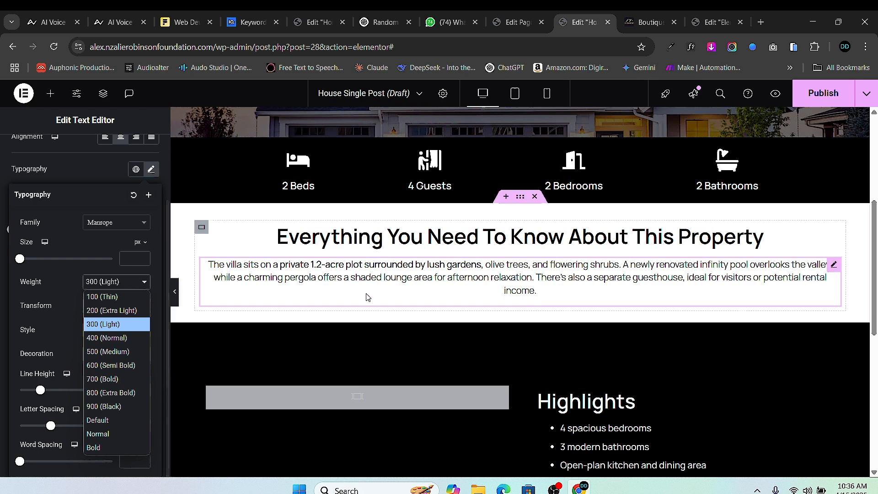
left_click(834, 269)
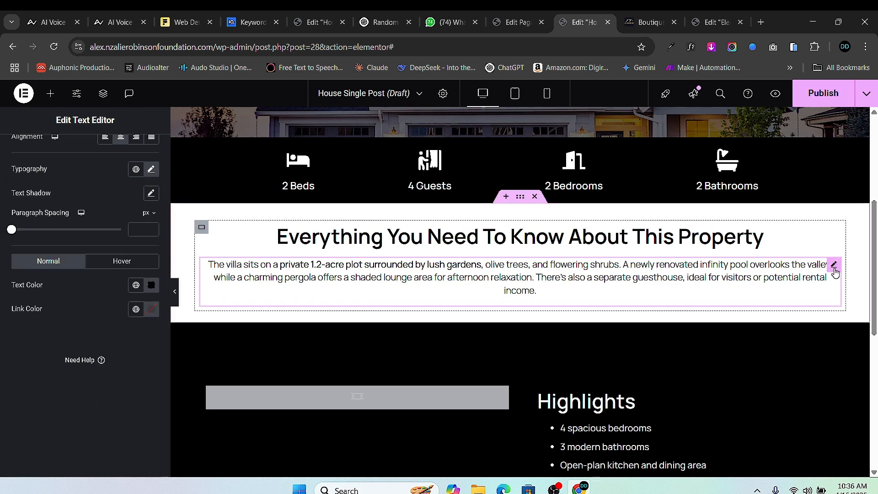
- Increase the paragraph's line height further to 28 px
left_click(150, 169)
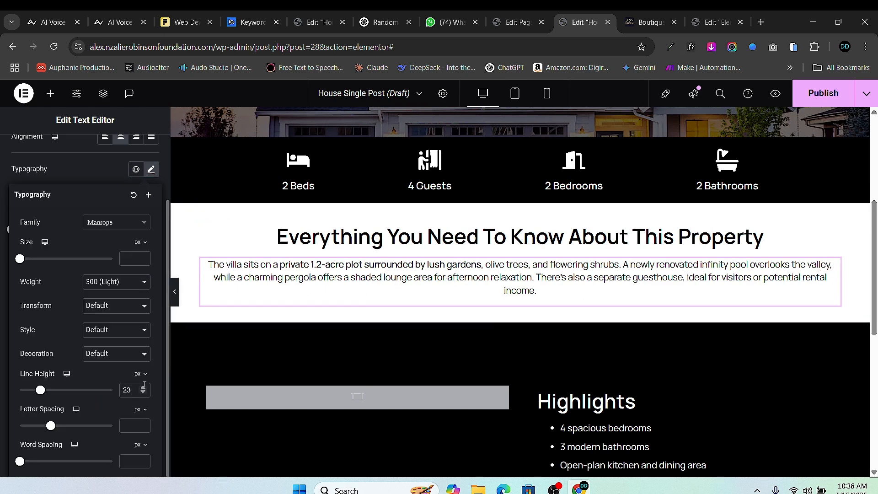
left_click(144, 387)
left_click(144, 387)
left_click(144, 387)
left_click(144, 388)
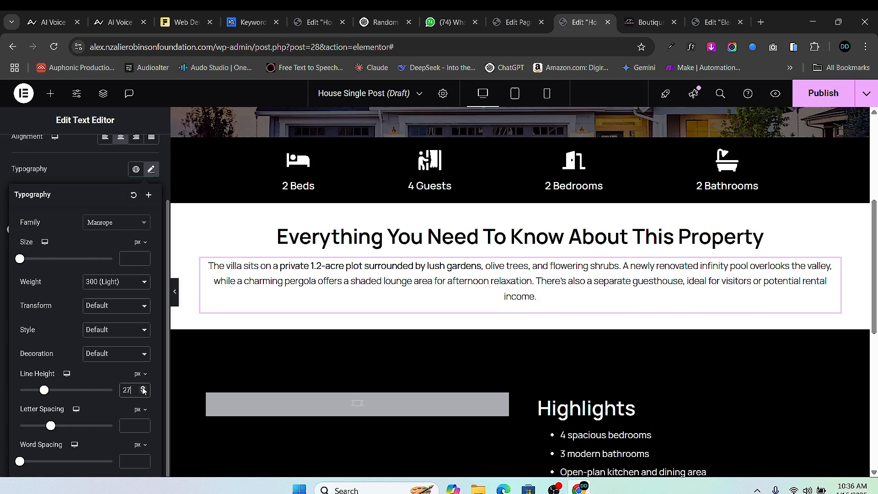
left_click(144, 387)
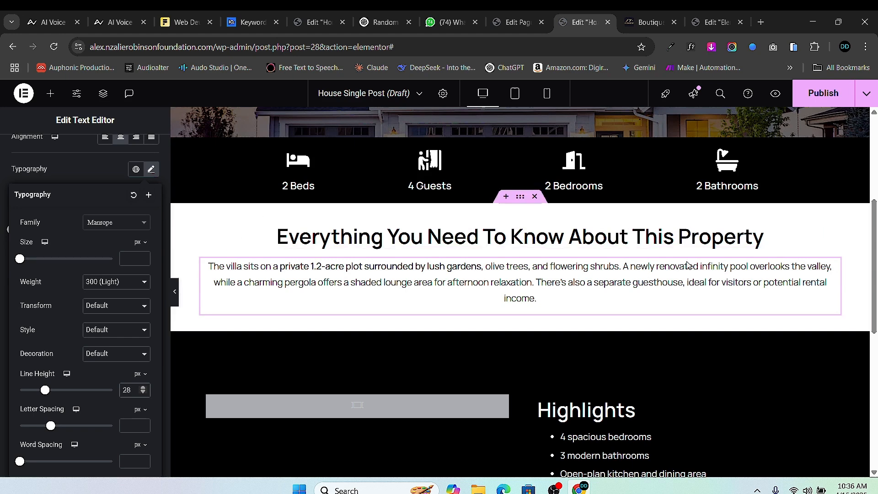
left_click(835, 266)
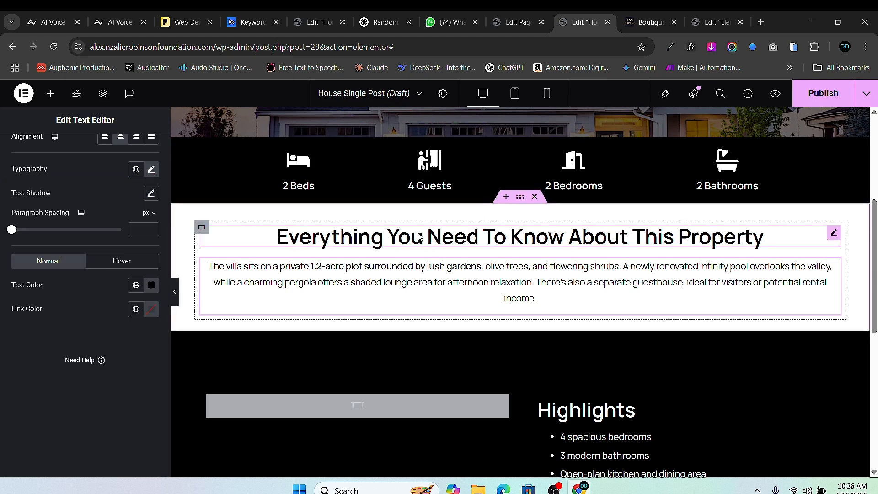
left_click(520, 198)
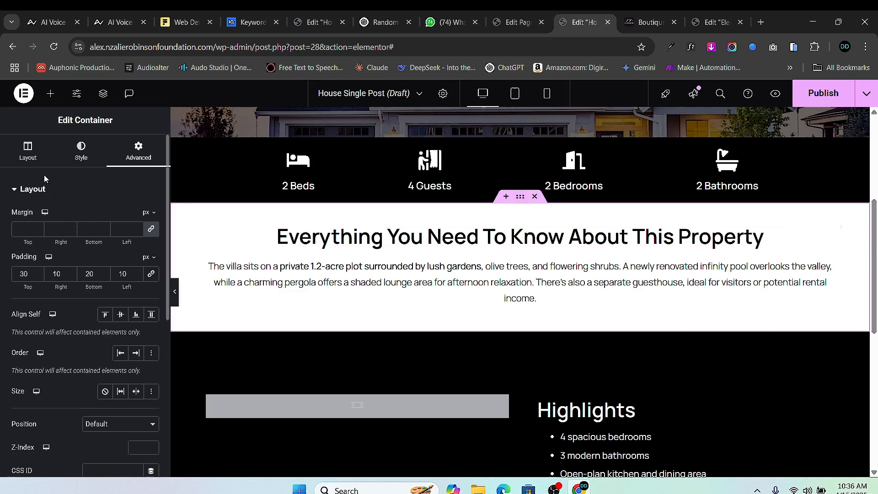
- Narrow the section's content width to about 900 px
left_click(28, 155)
left_click_drag(76, 287, 57, 287)
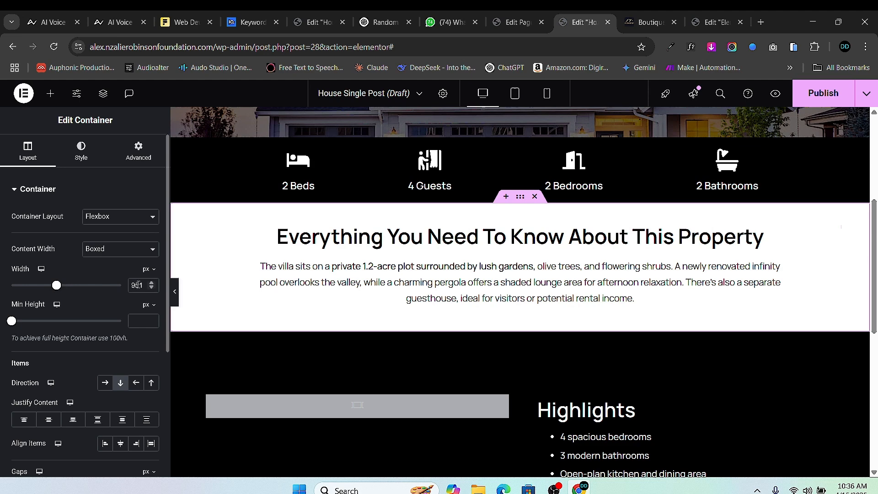
left_click(151, 289)
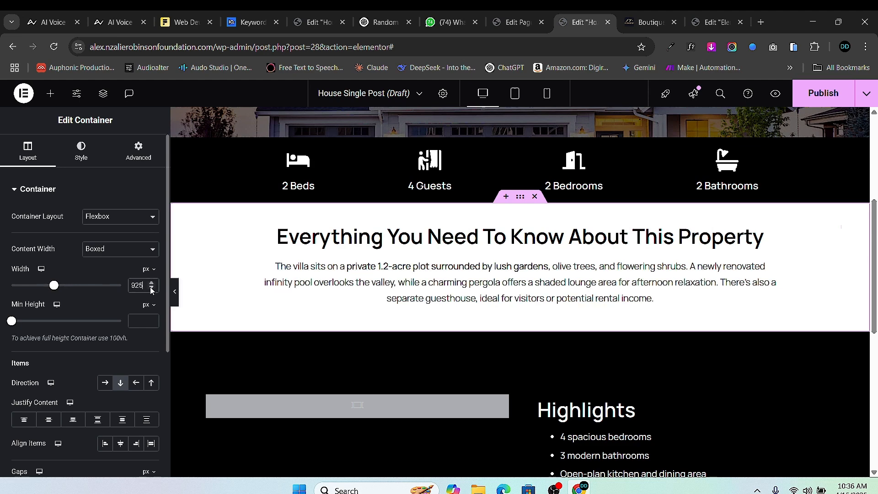
left_click(151, 289)
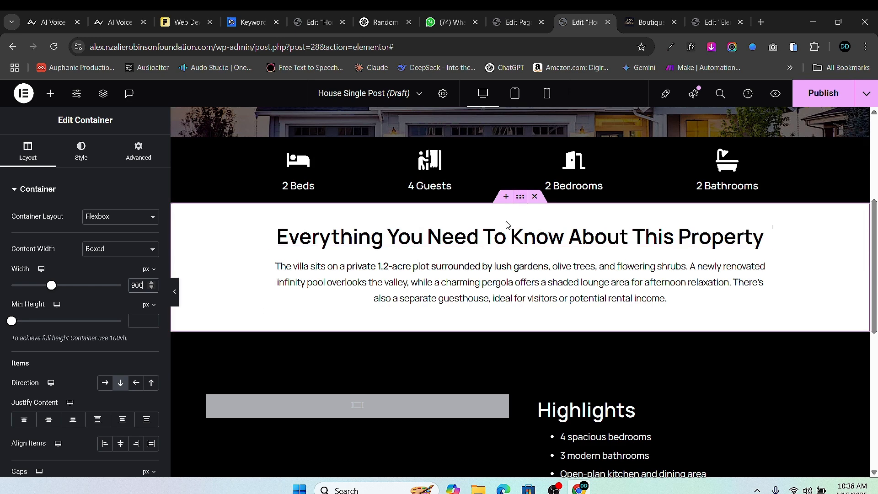
- Adjust the section padding, giving the Highlights section an 80 px bottom padding
left_click(144, 158)
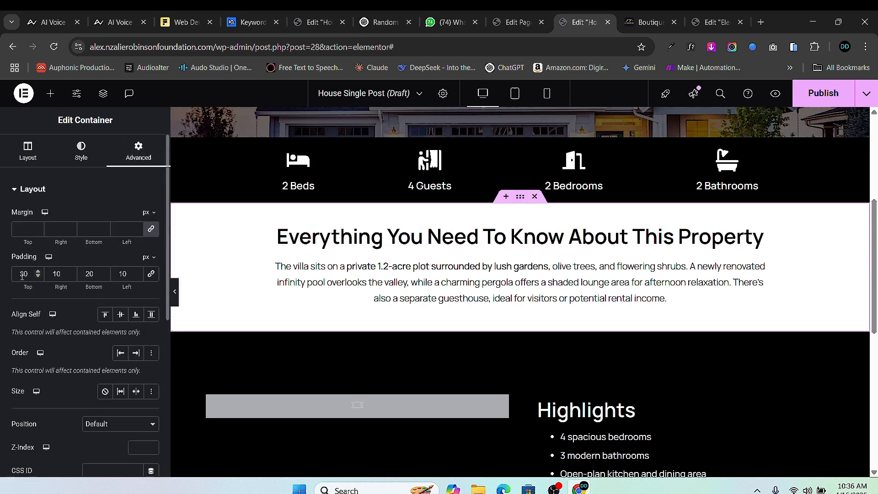
key("BackSpace")
type("5")
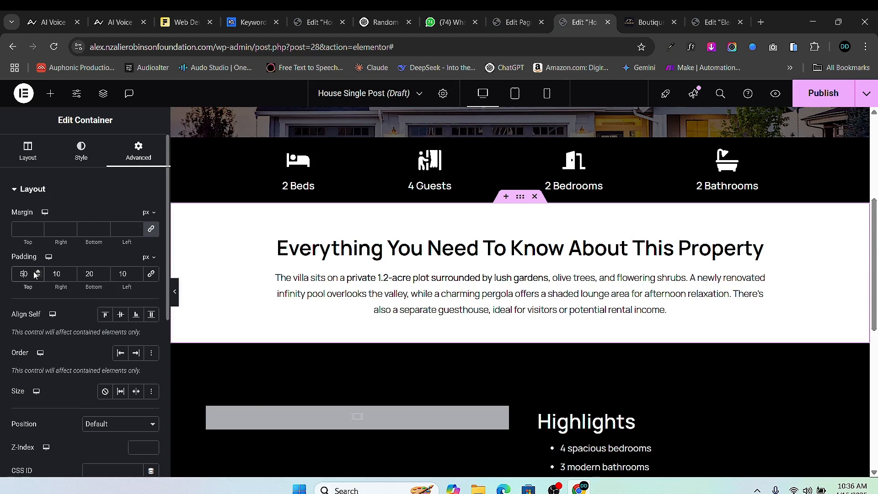
scroll(39, 273, "up", 11)
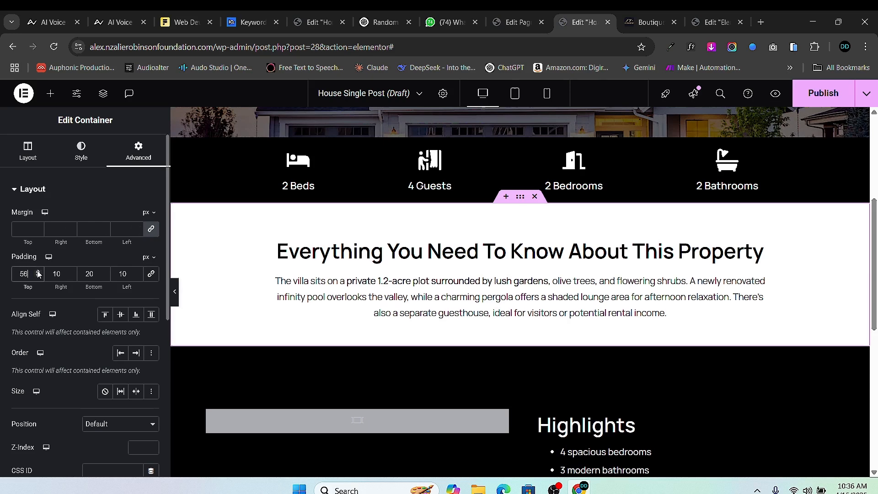
scroll(39, 279, "down", 1)
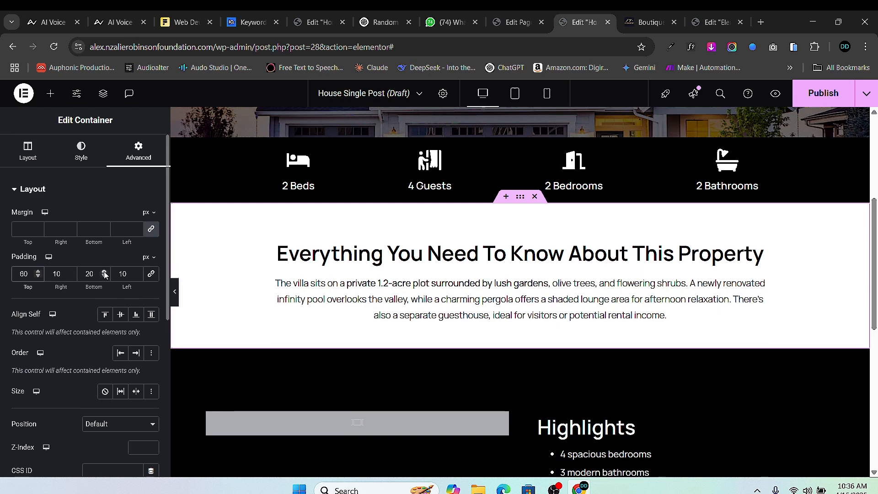
scroll(104, 274, "up", 10)
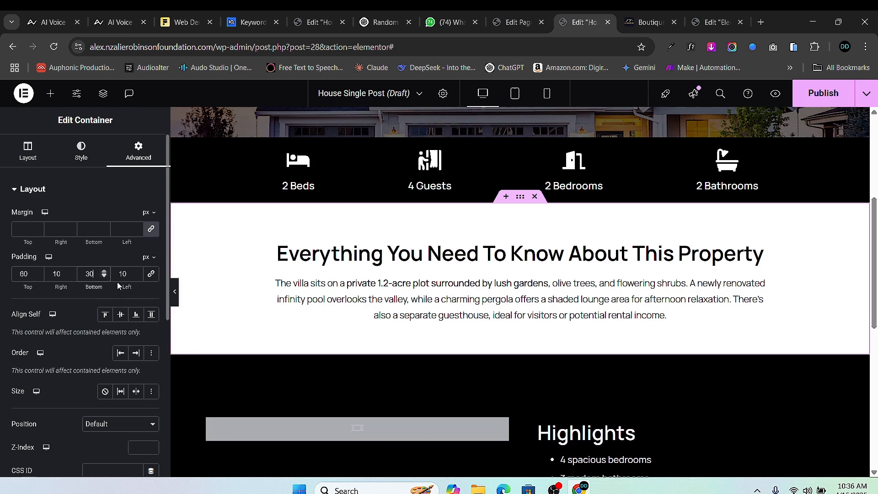
scroll(515, 392, "down", 5)
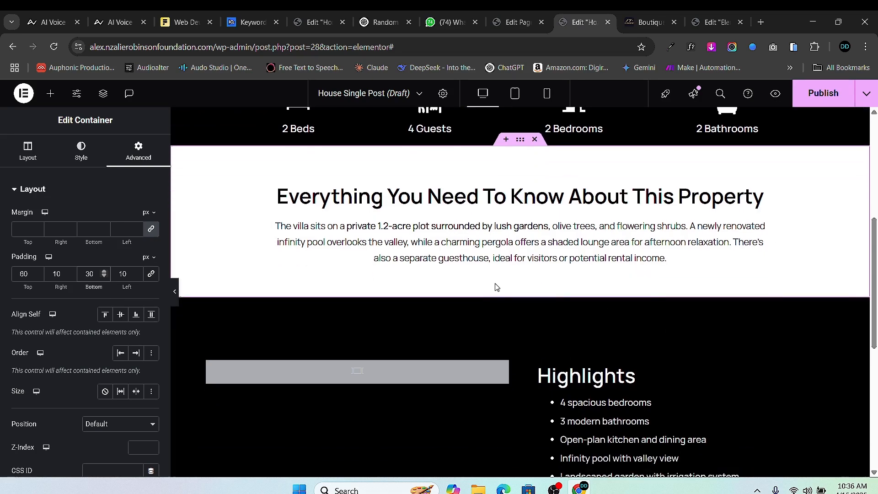
scroll(511, 348, "down", 3)
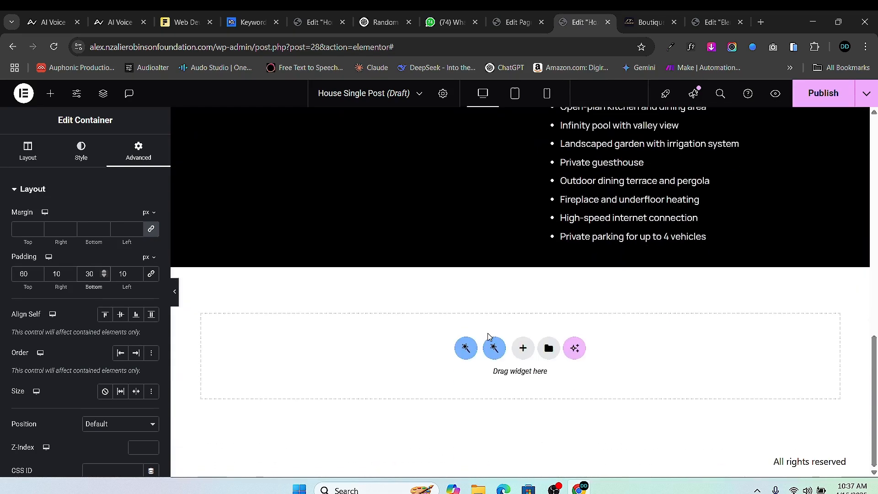
scroll(507, 320, "up", 5)
scroll(505, 303, "down", 5)
scroll(513, 318, "up", 3)
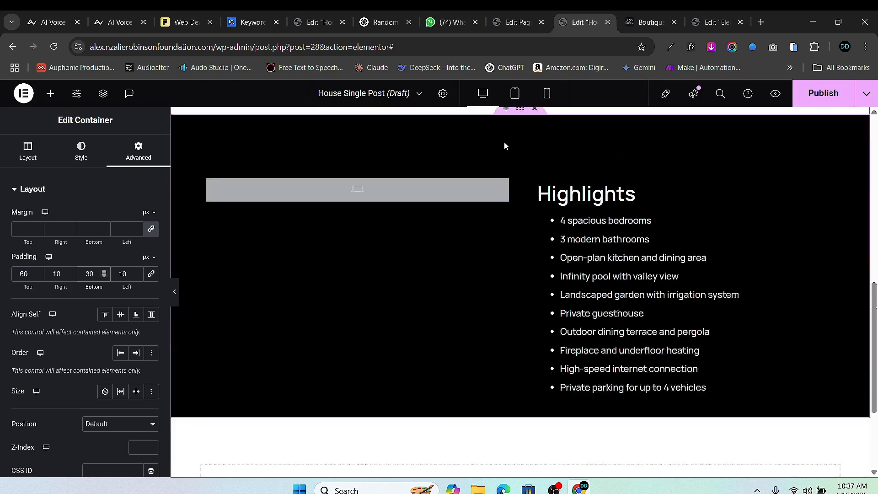
left_click(523, 132)
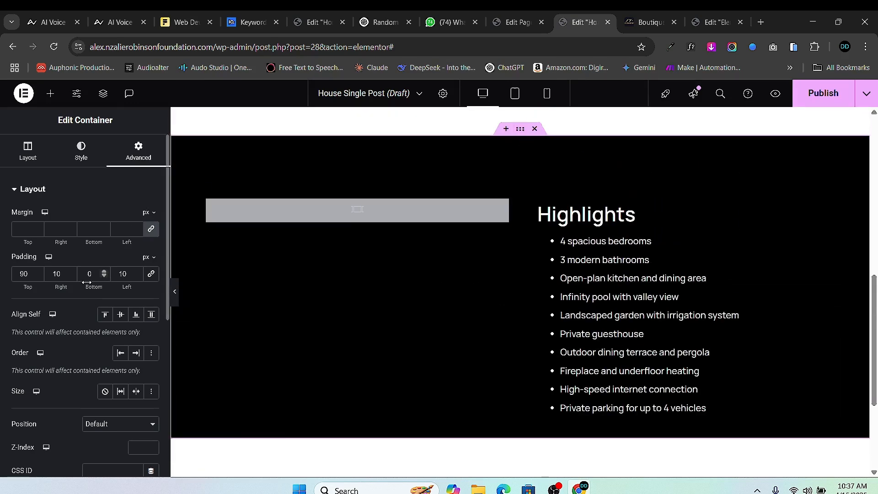
type("8")
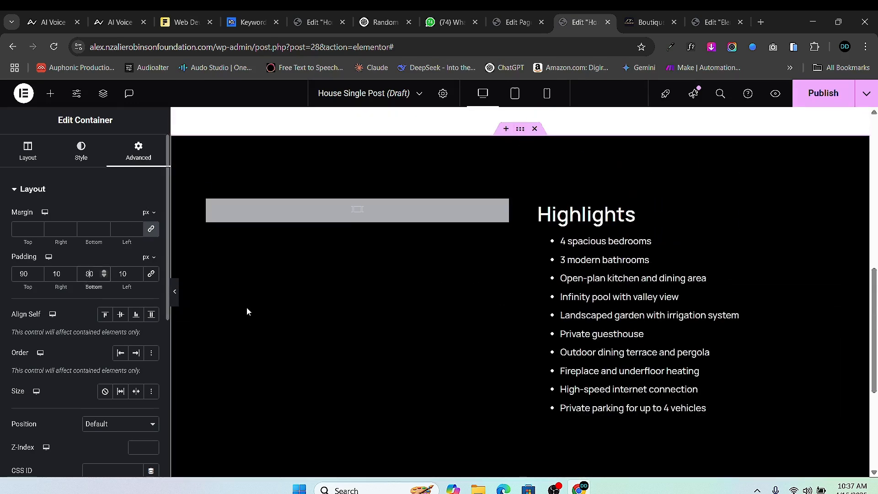
- Add an empty one-column Flexbox container below the Highlights section
scroll(482, 382, "down", 5)
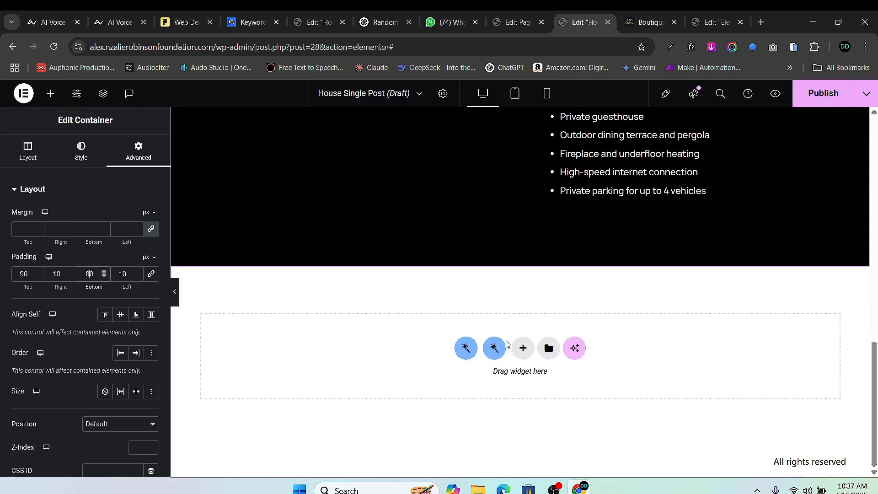
left_click(521, 351)
left_click(483, 401)
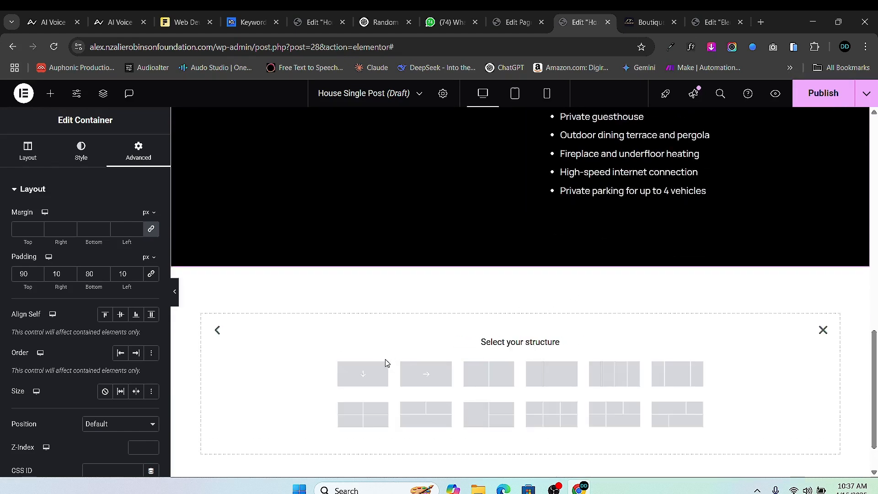
left_click(379, 373)
- Review the property's The Space, Highlights and Short Description fields, then return to the template
left_click(515, 22)
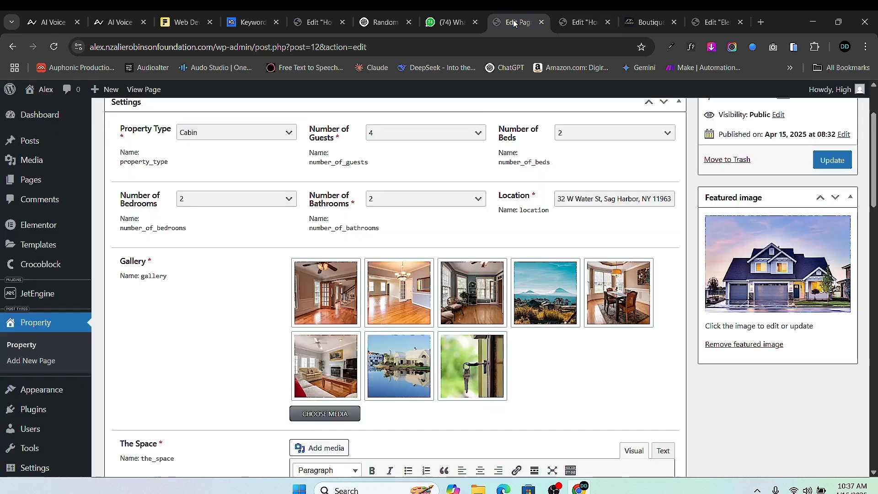
scroll(350, 283, "down", 3)
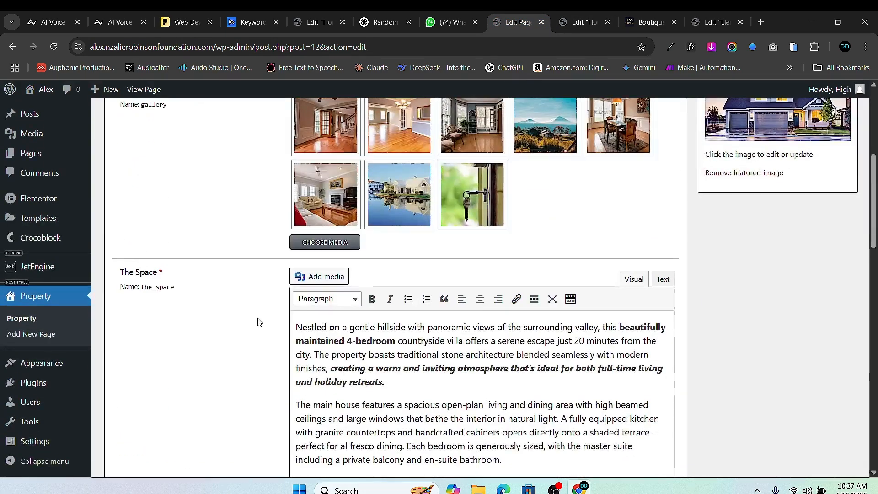
scroll(362, 312, "down", 5)
scroll(391, 262, "up", 2)
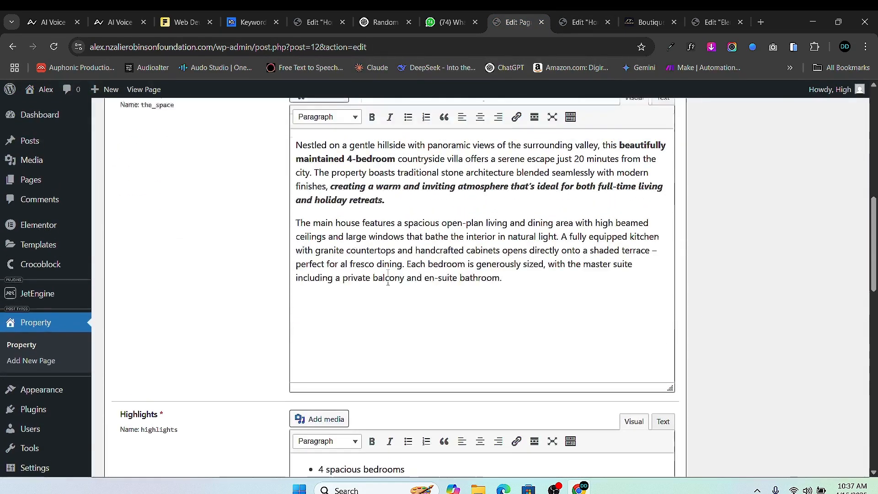
scroll(391, 263, "down", 3)
scroll(398, 249, "up", 4)
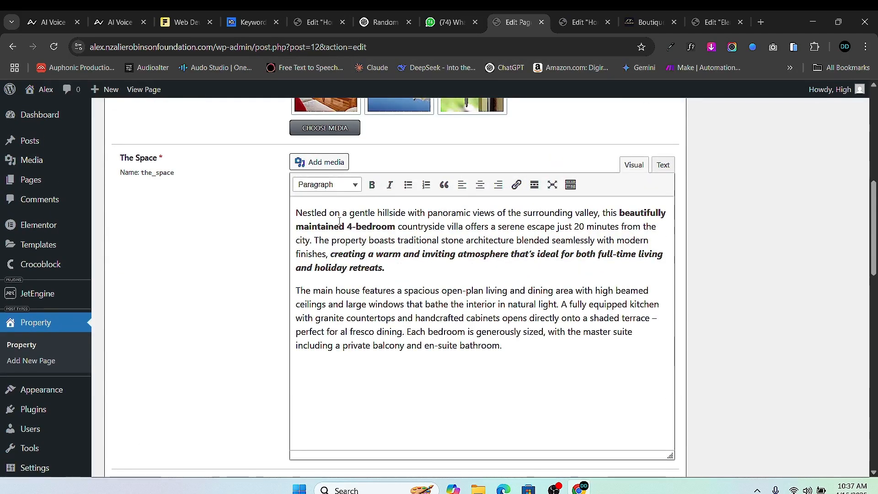
scroll(346, 250, "down", 12)
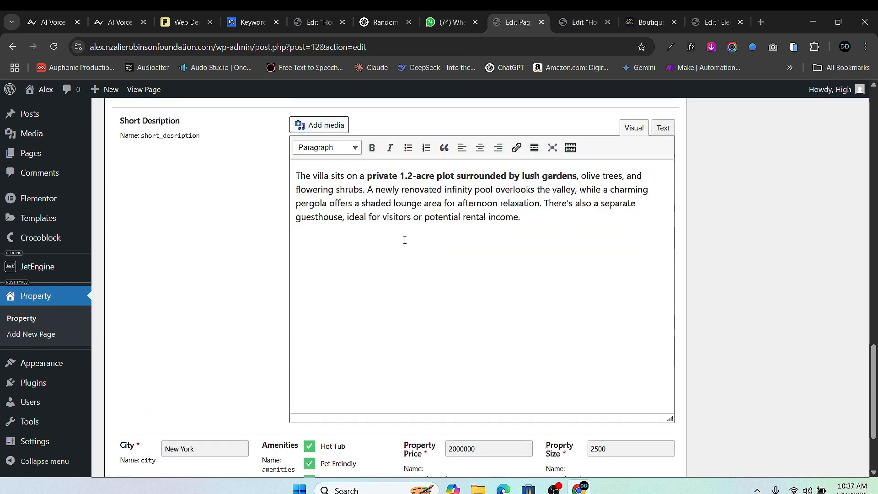
scroll(375, 236, "down", 3)
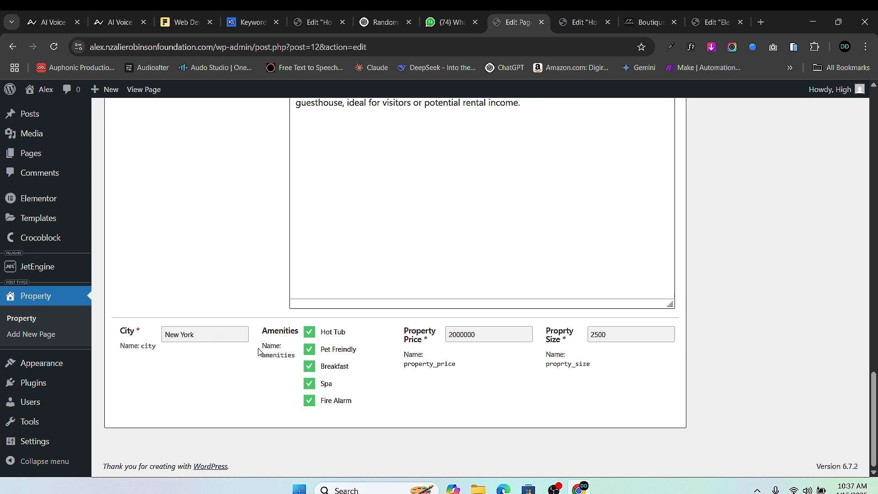
left_click(580, 22)
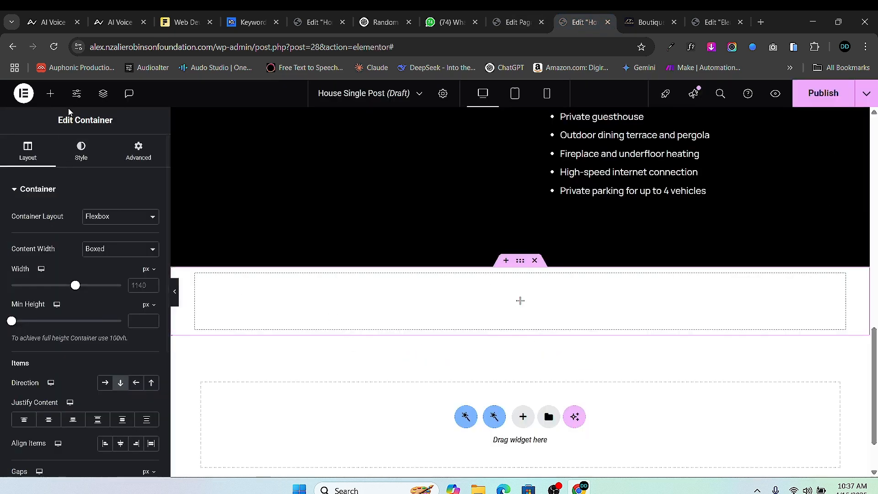
- Add a container holding two nested inner containers in the empty section
left_click(51, 93)
scroll(79, 368, "down", 5)
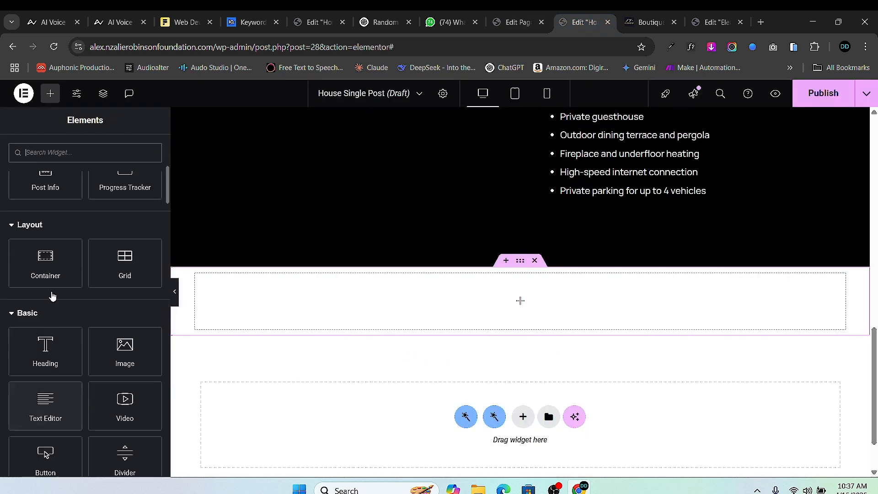
left_click_drag(44, 261, 425, 302)
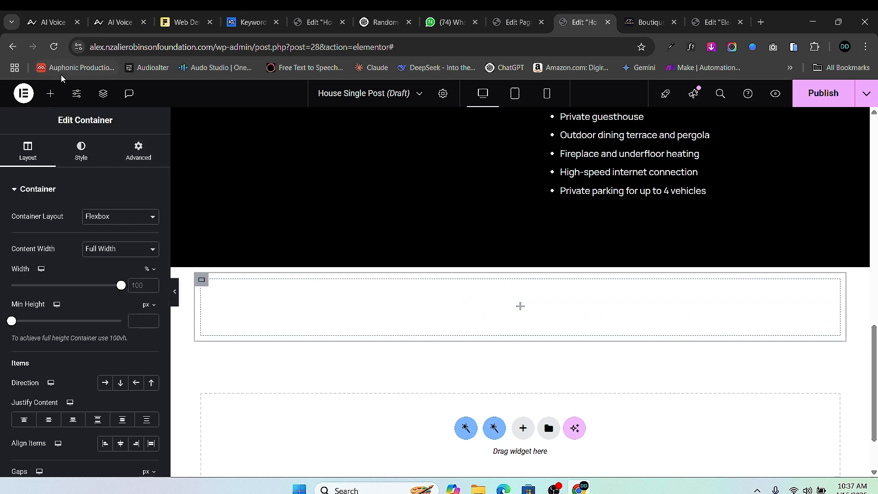
left_click(51, 93)
scroll(59, 366, "down", 4)
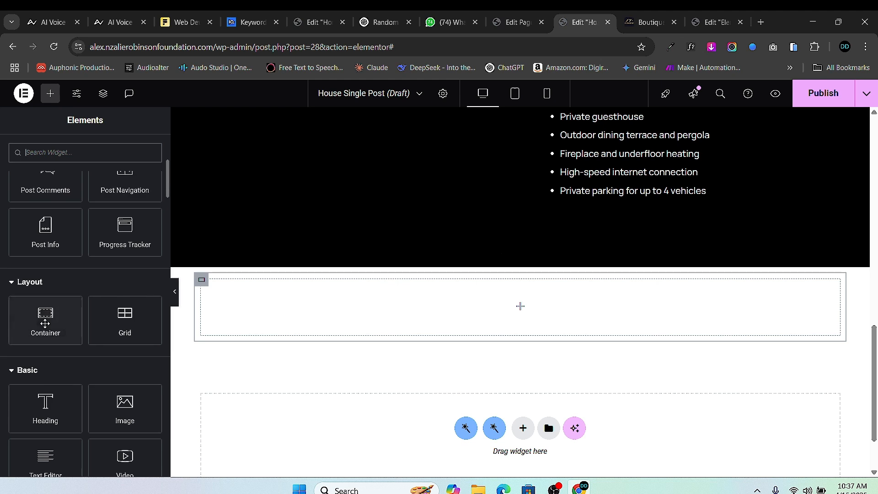
left_click_drag(57, 377, 411, 308)
right_click(210, 293)
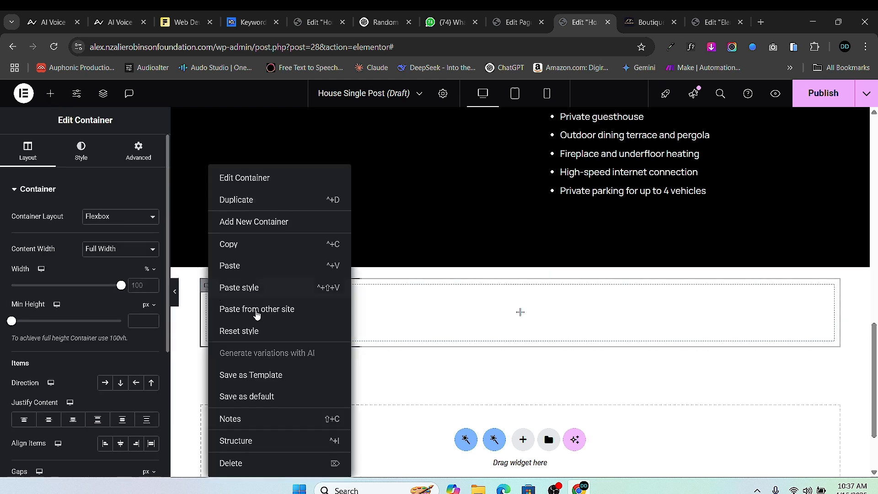
left_click(242, 198)
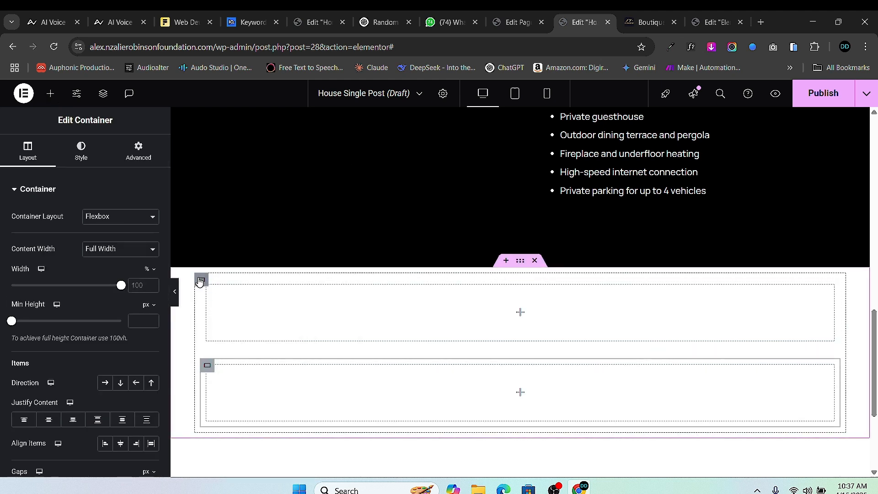
- Give the outer container 40 px padding all round and set its direction to Row
left_click(200, 282)
left_click(138, 151)
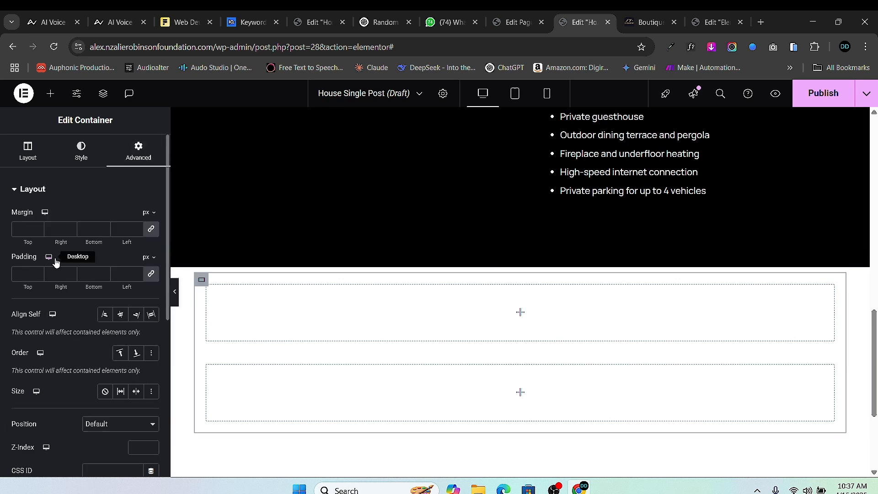
left_click(26, 273)
type("40")
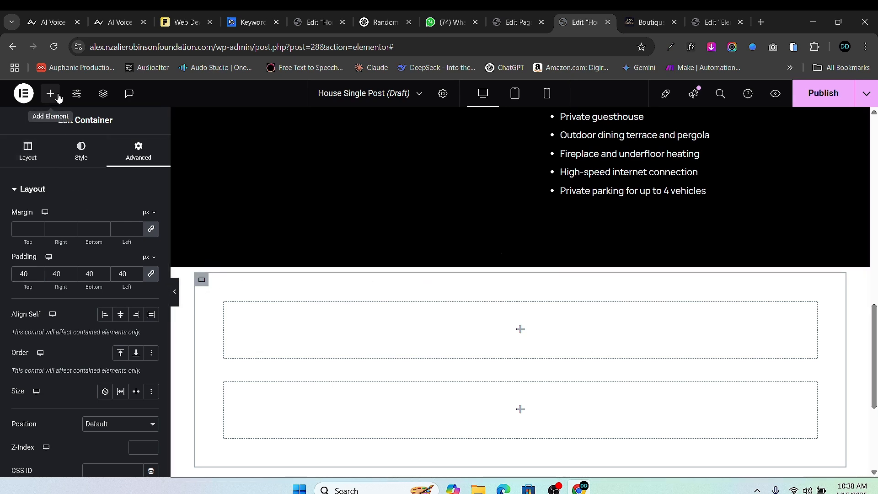
left_click(28, 151)
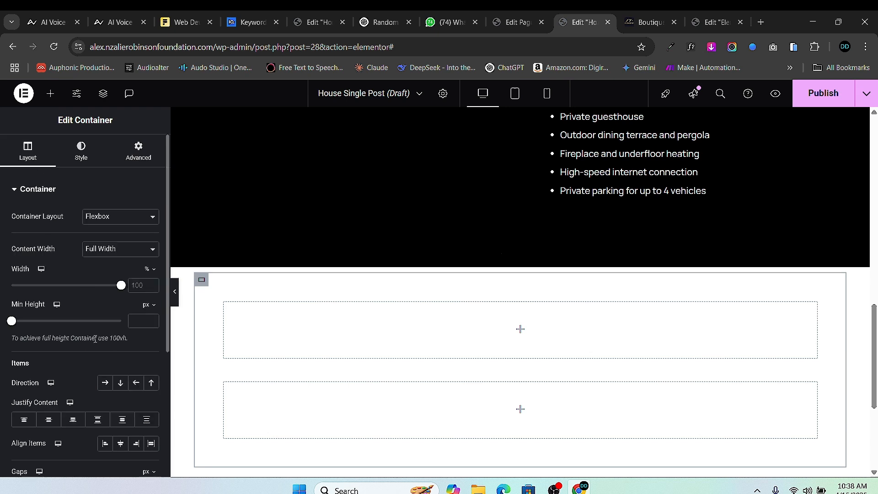
scroll(109, 358, "down", 1)
left_click(105, 326)
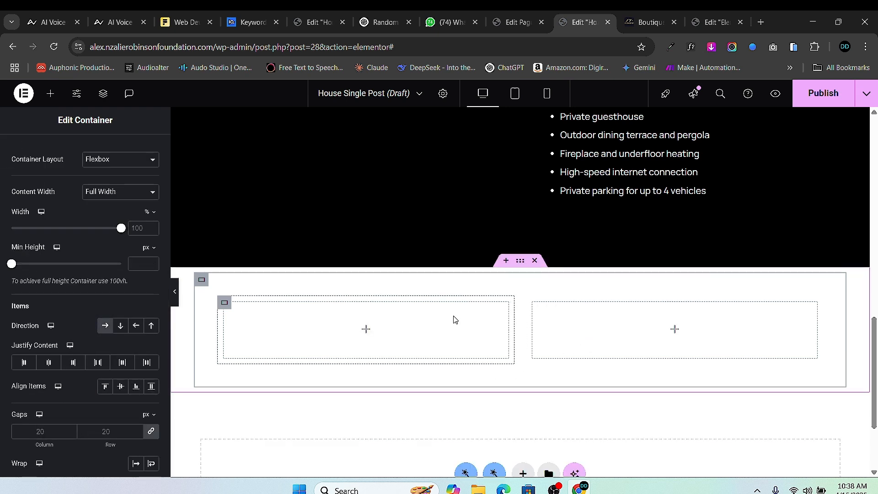
scroll(406, 356, "up", 1)
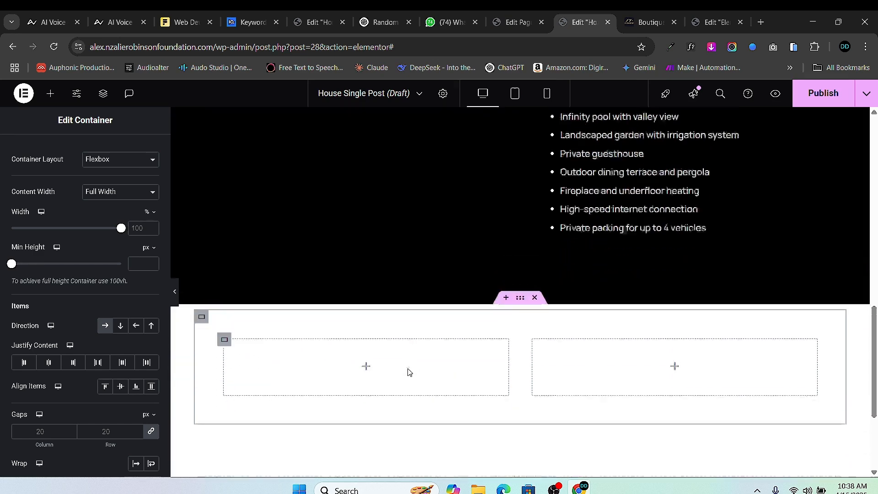
scroll(384, 320, "down", 2)
- Drop a Text Editor widget into the left column and clear its placeholder text
left_click(50, 93)
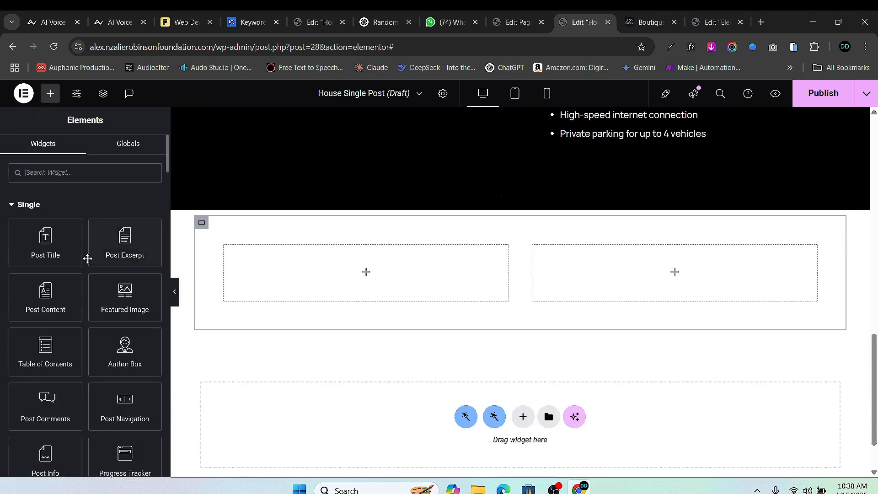
scroll(56, 352, "down", 5)
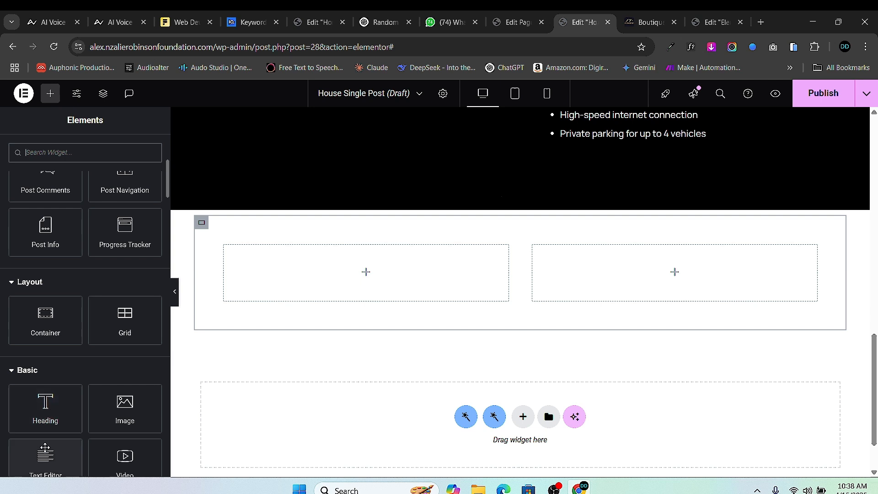
left_click_drag(46, 455, 364, 272)
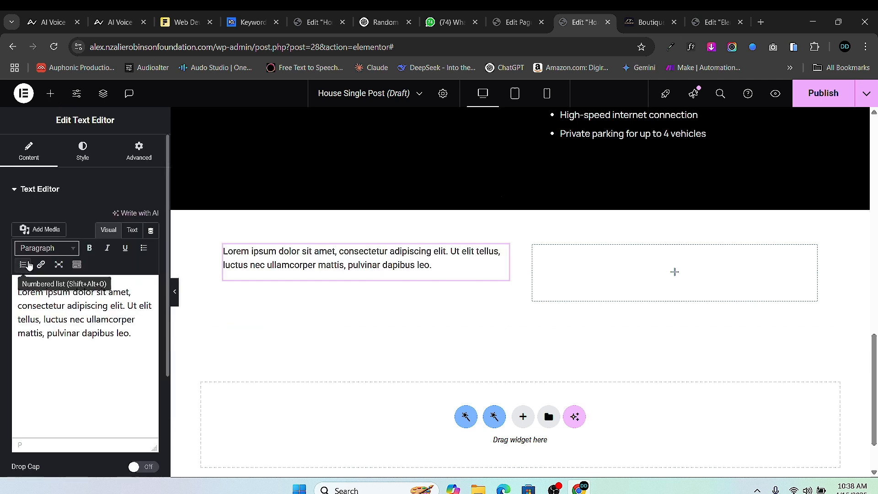
triple_click(97, 332)
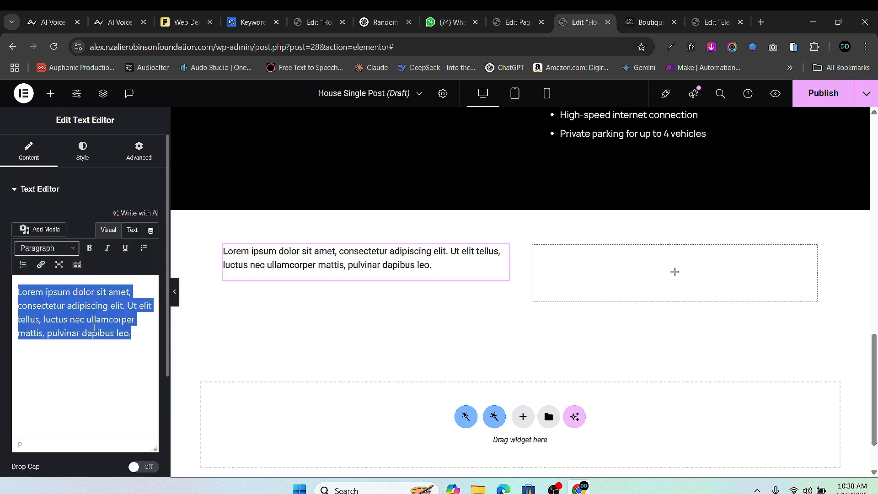
key("BackSpace")
- Bind the text to the JetEngine Custom Field 'The Space'
left_click(150, 233)
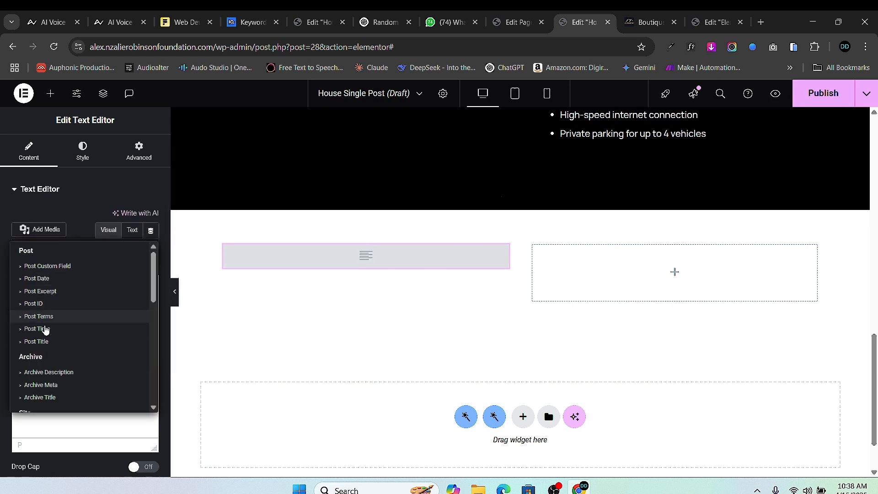
scroll(64, 348, "down", 5)
scroll(69, 342, "down", 2)
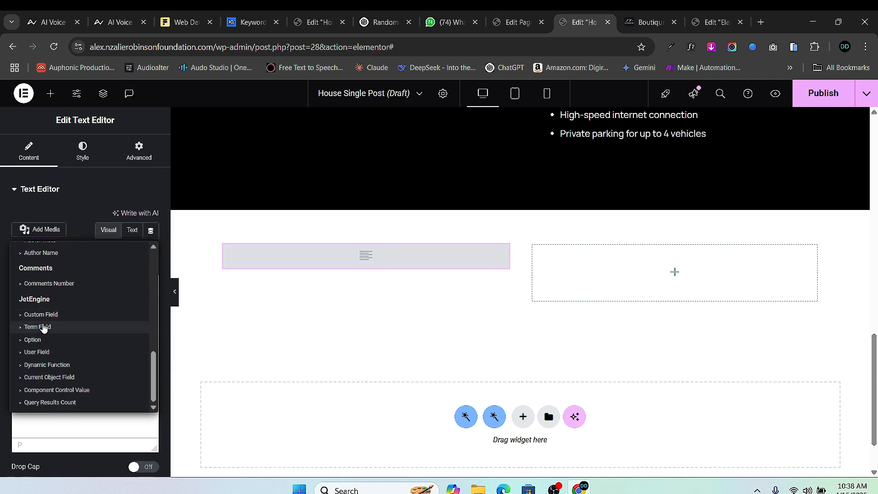
left_click(68, 313)
left_click(99, 284)
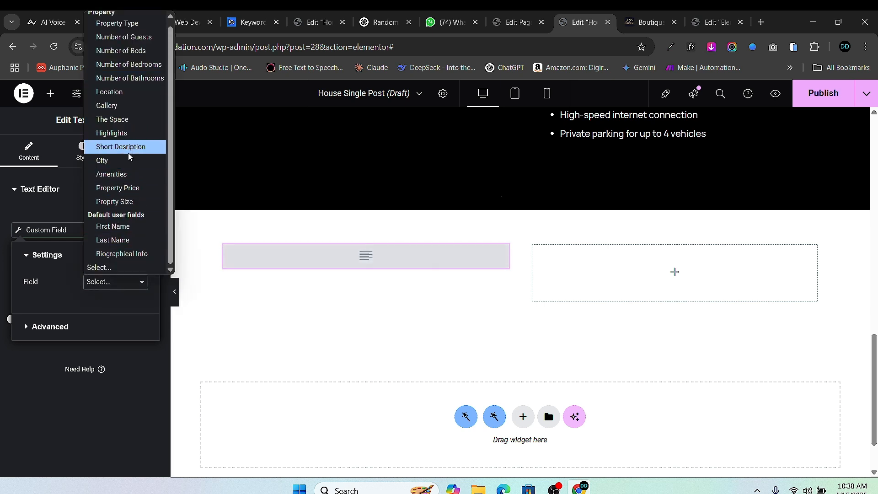
left_click(114, 119)
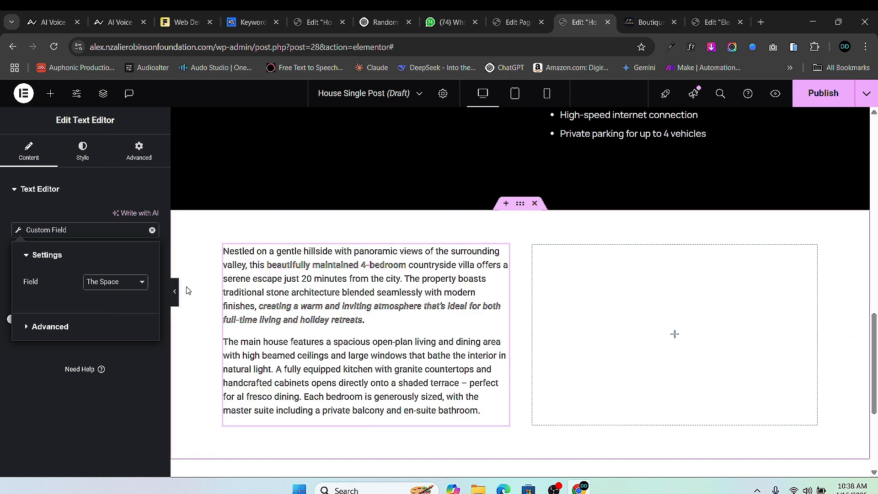
left_click(49, 95)
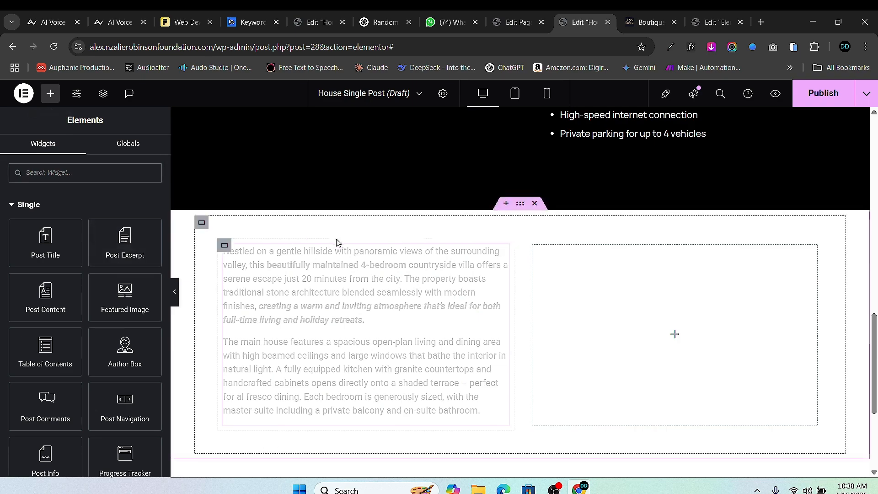
- Copy the Highlights heading into the left column and place it above the paragraph
scroll(583, 201, "up", 5)
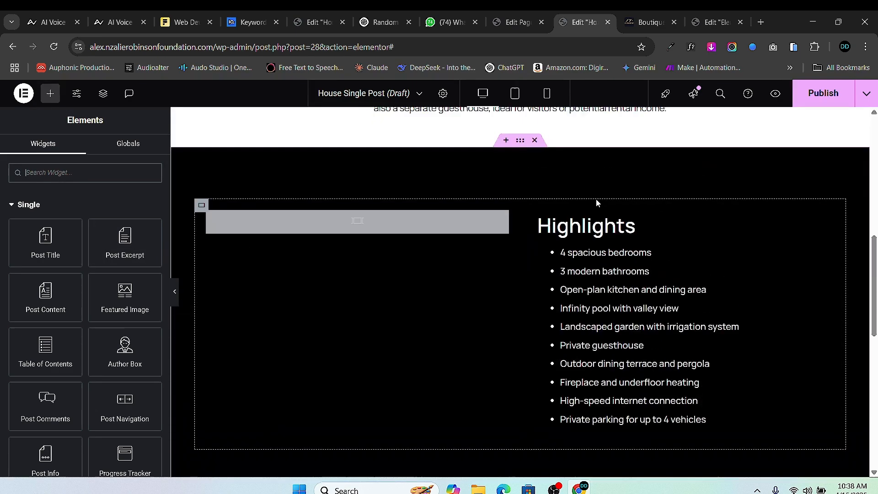
scroll(575, 205, "down", 4)
scroll(692, 155, "up", 2)
scroll(693, 155, "up", 1)
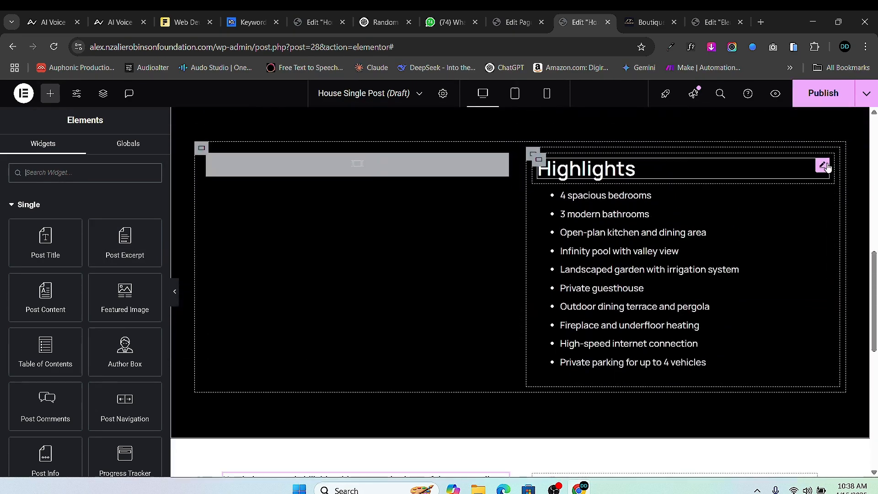
right_click(823, 168)
left_click(770, 222)
scroll(443, 376, "down", 4)
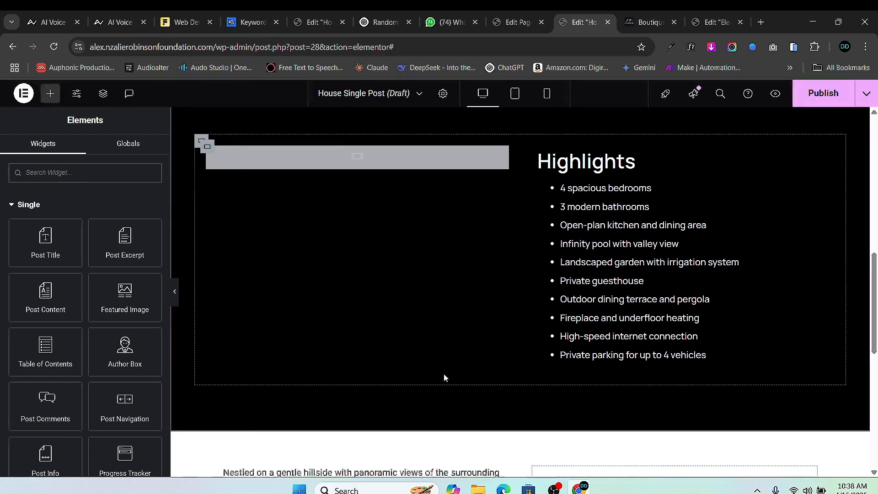
right_click(288, 241)
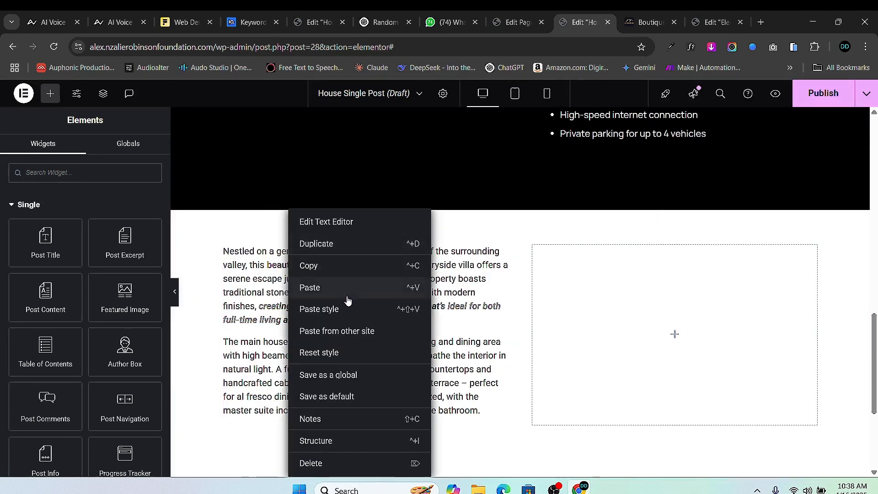
left_click(319, 297)
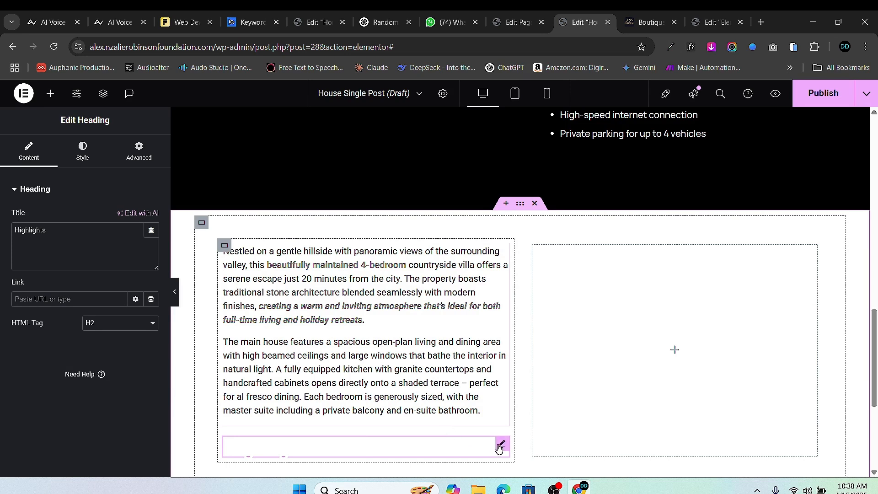
left_click_drag(500, 445, 448, 256)
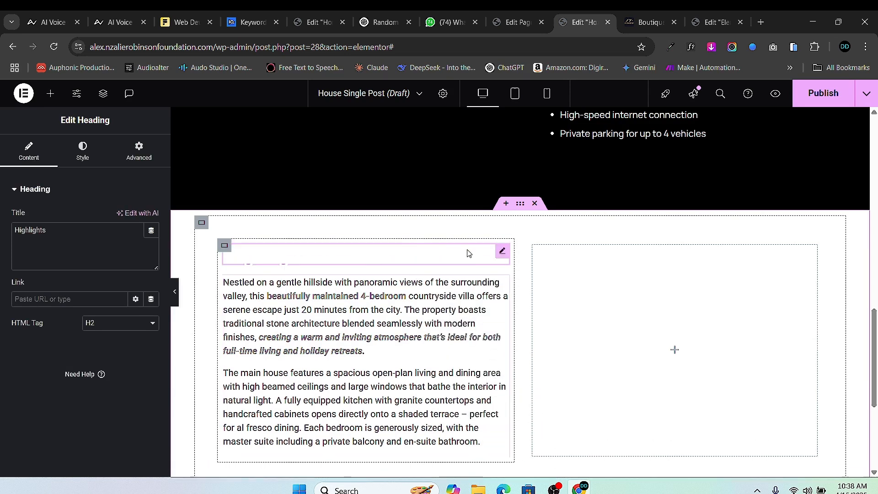
- Make the pasted heading black and retitle it 'The Space'
left_click(77, 160)
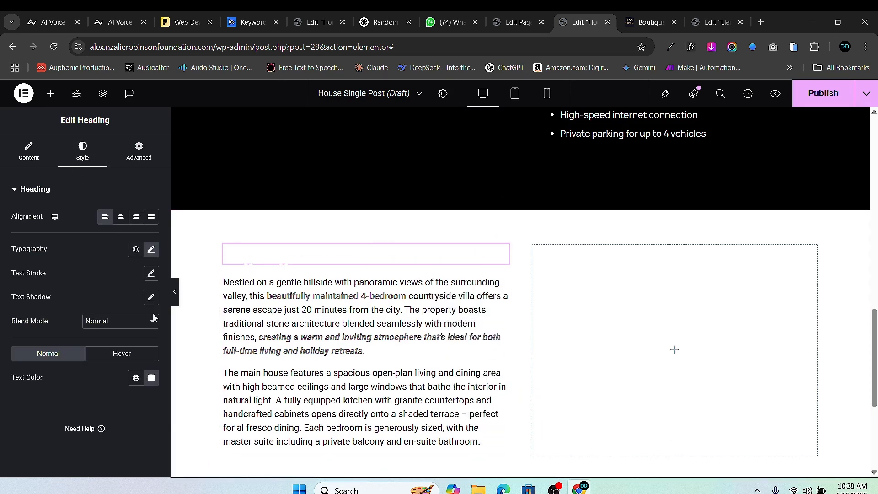
left_click(152, 377)
left_click_drag(95, 313, 86, 315)
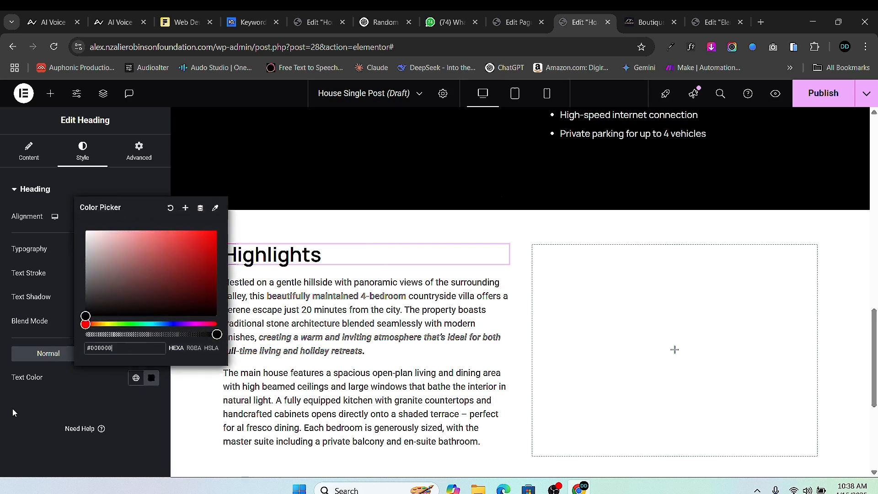
left_click(231, 245)
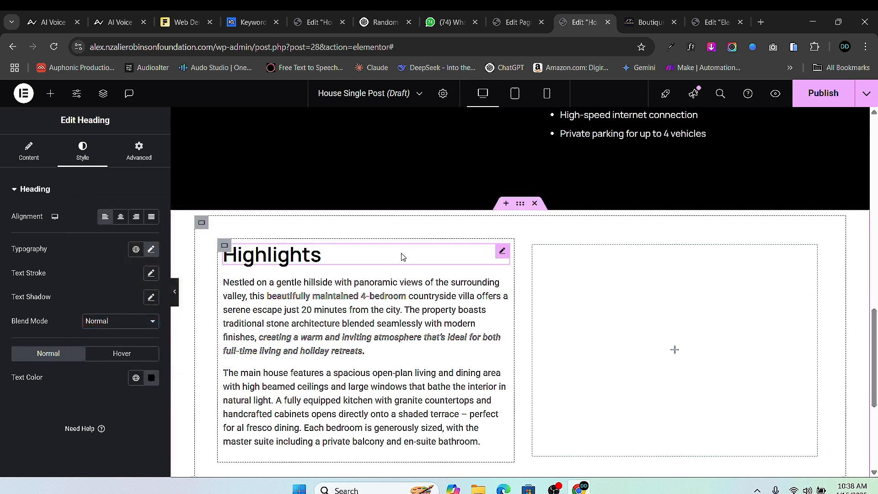
left_click(28, 151)
double_click(37, 229)
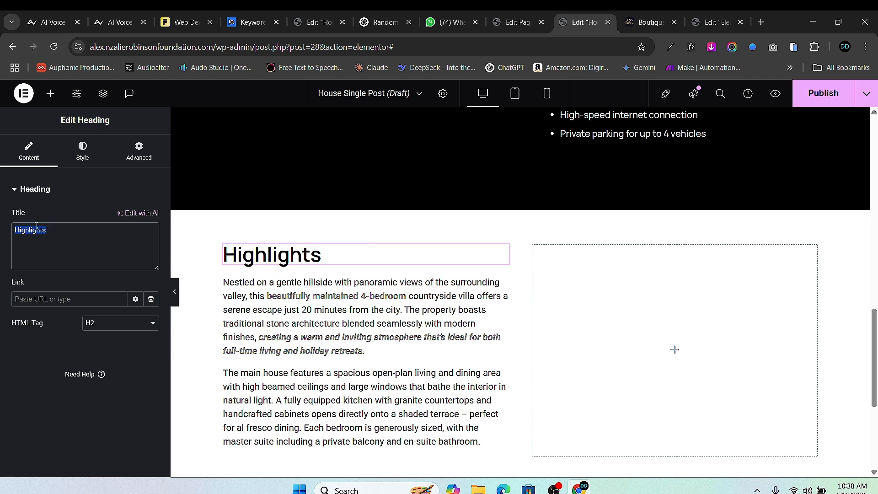
type("The Space")
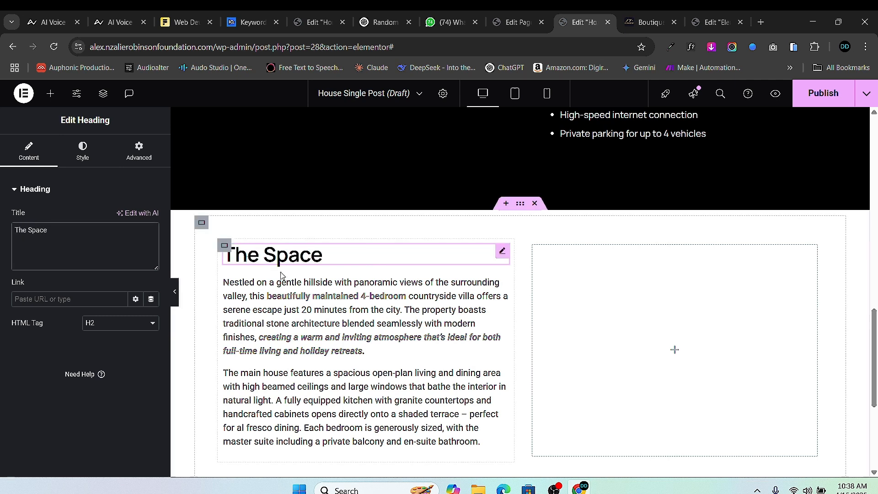
- Set The Space paragraph's font to Manrope at weight 400 (Normal)
left_click(501, 283)
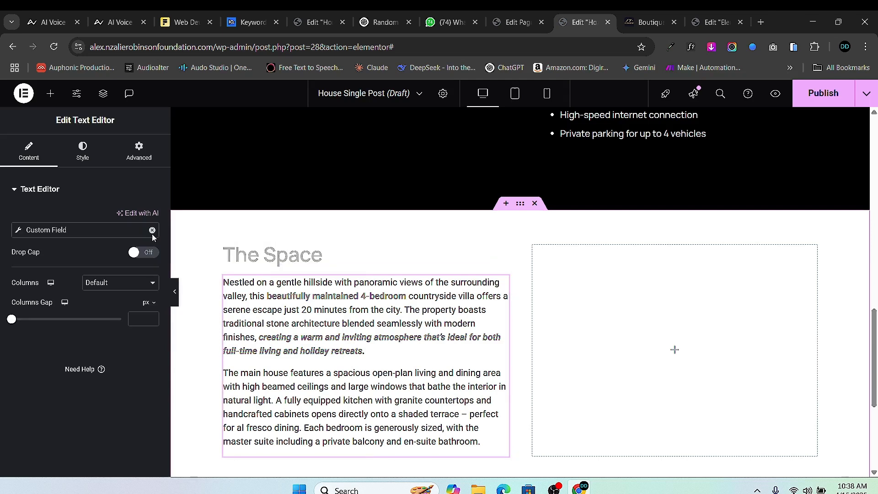
left_click(82, 151)
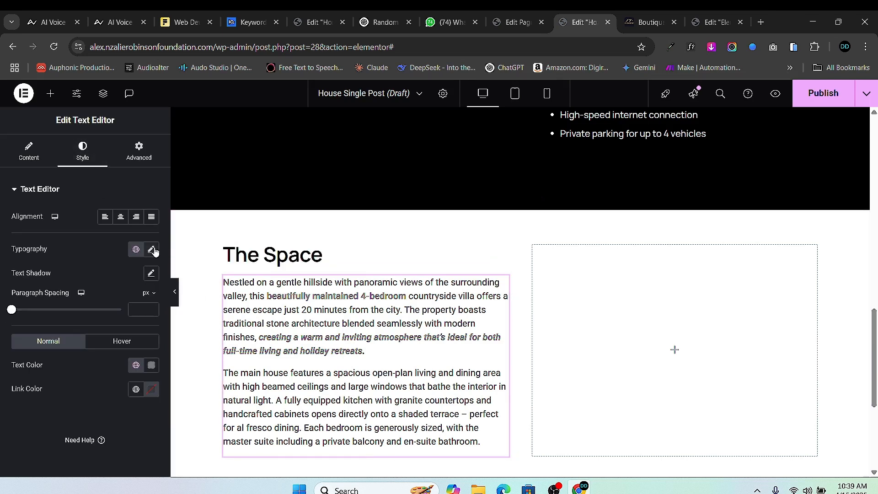
left_click(151, 249)
left_click(129, 302)
type("man")
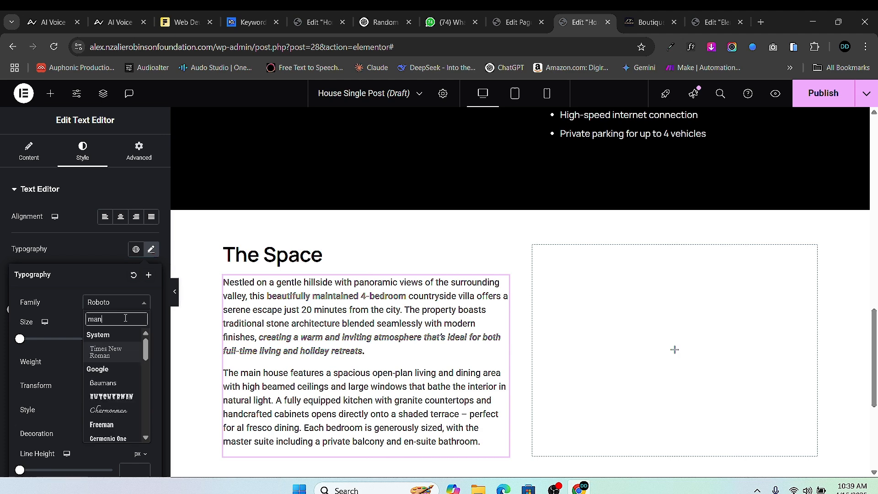
type("rope")
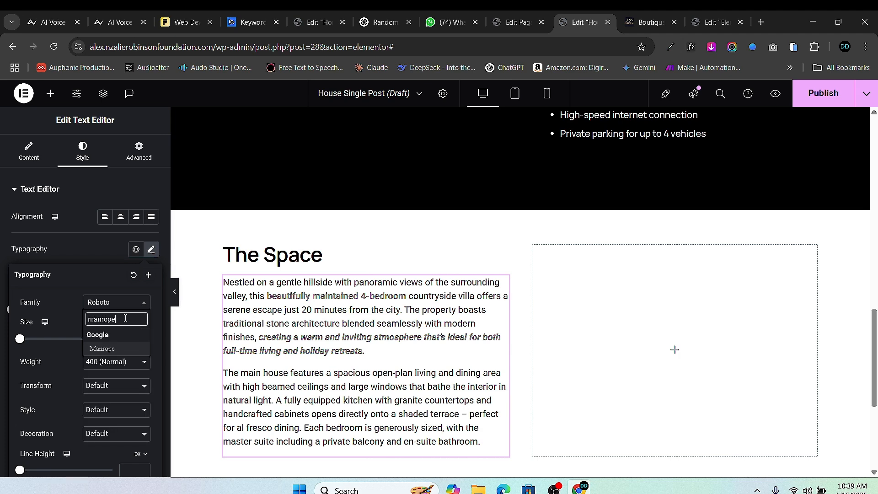
left_click(103, 348)
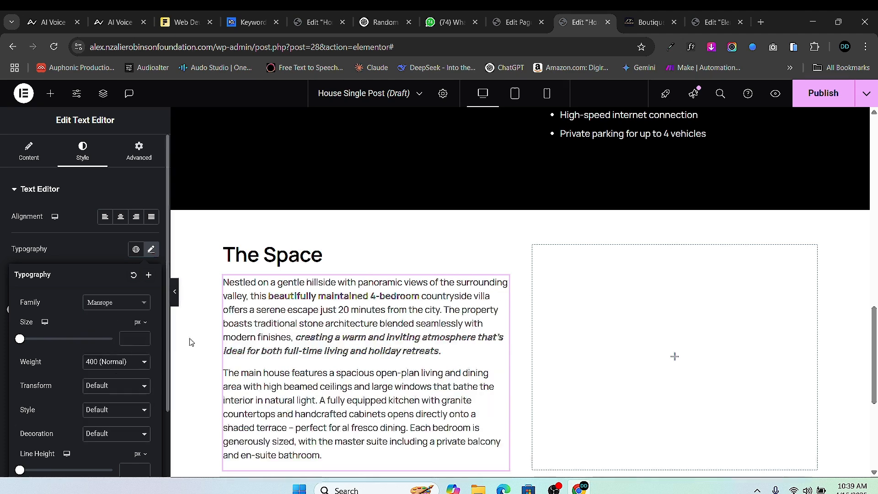
left_click(125, 361)
left_click(116, 229)
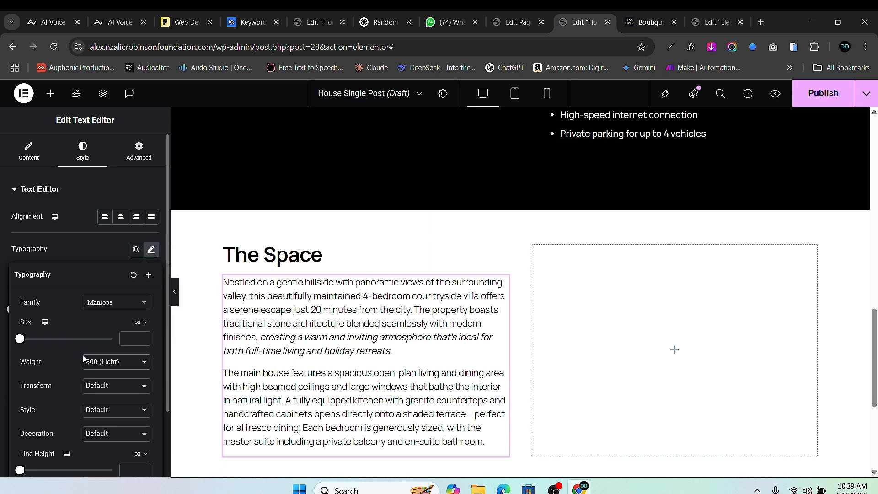
left_click(125, 359)
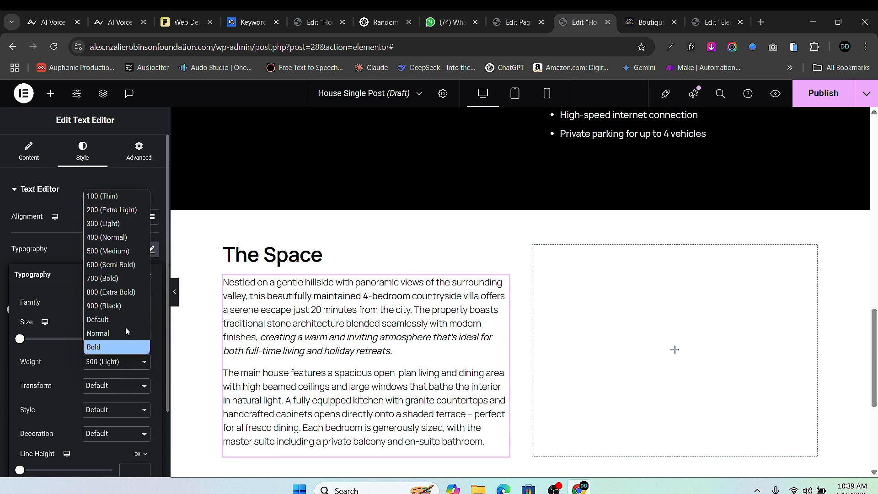
left_click(114, 237)
- Raise the paragraph's line height to 26 px and change its text colour to black
scroll(60, 357, "down", 2)
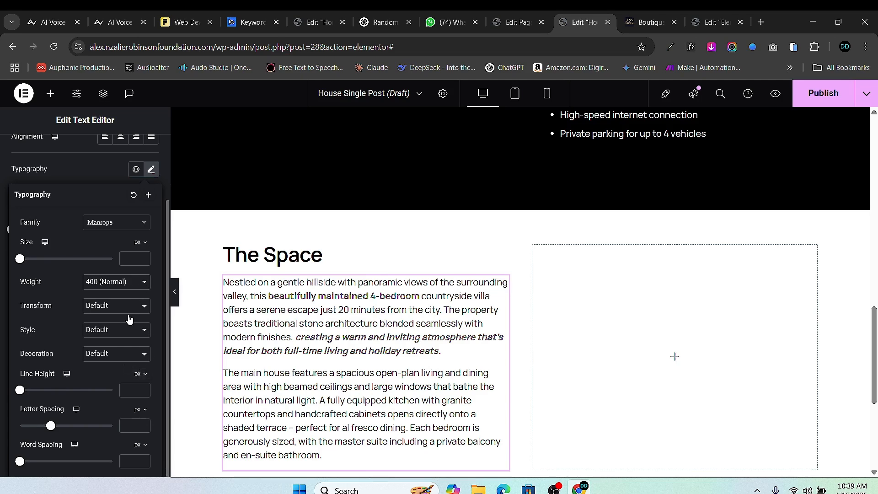
left_click(143, 389)
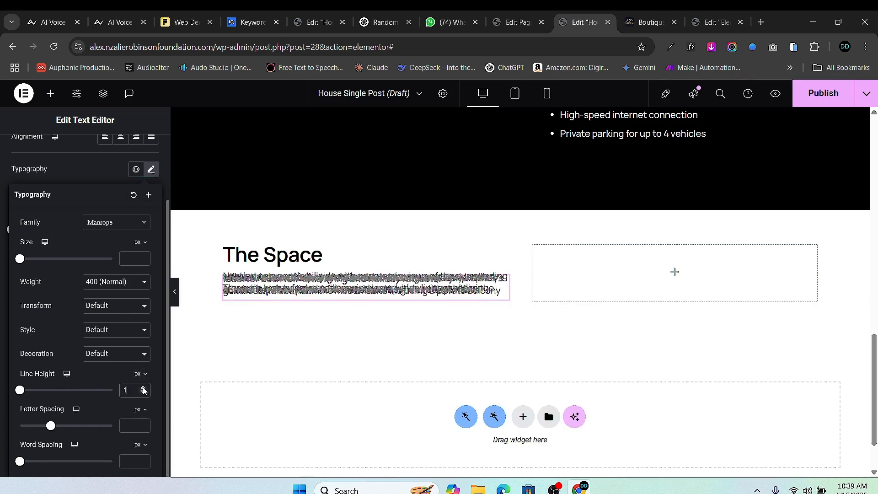
left_click(144, 388)
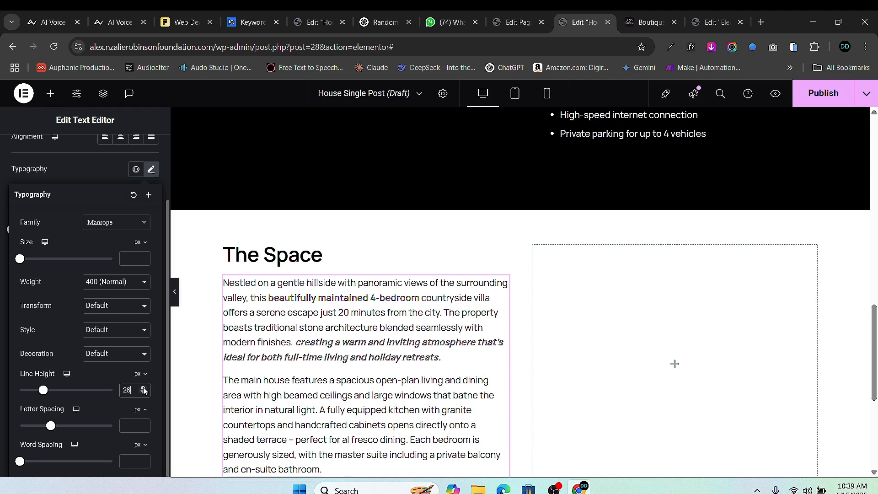
left_click(2, 151)
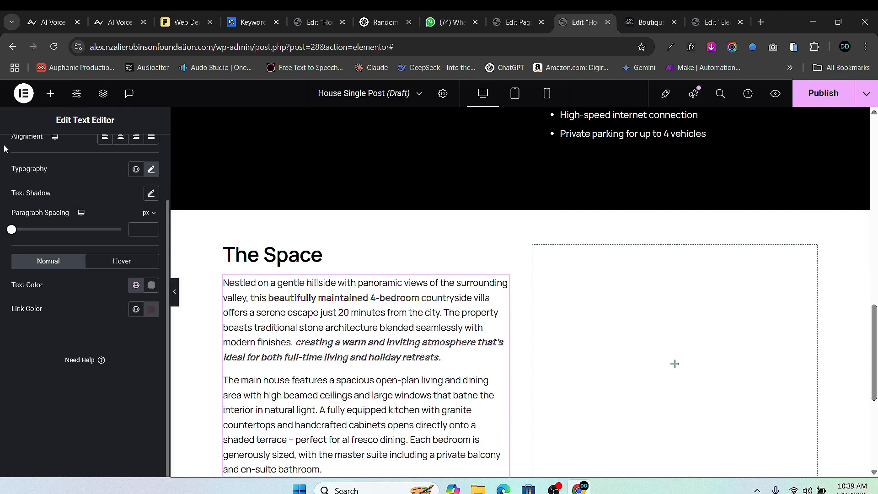
scroll(82, 320, "up", 2)
left_click(151, 365)
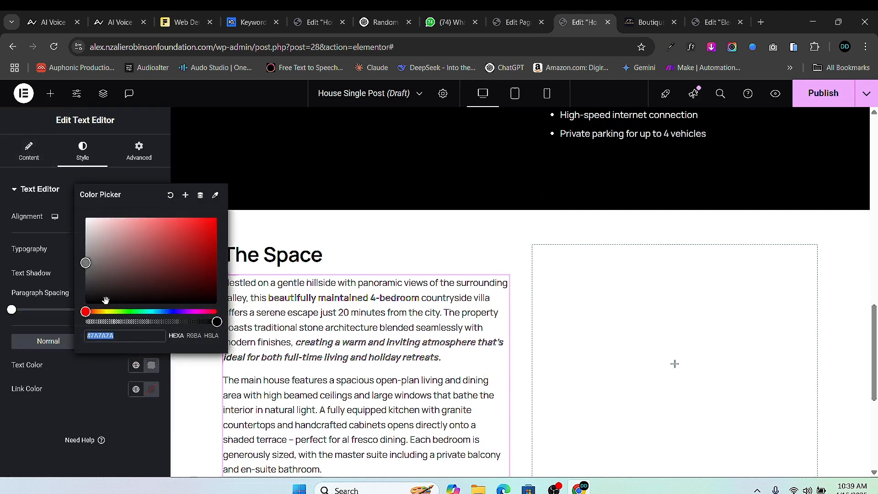
left_click_drag(105, 300, 67, 326)
left_click(67, 325)
scroll(425, 308, "down", 1)
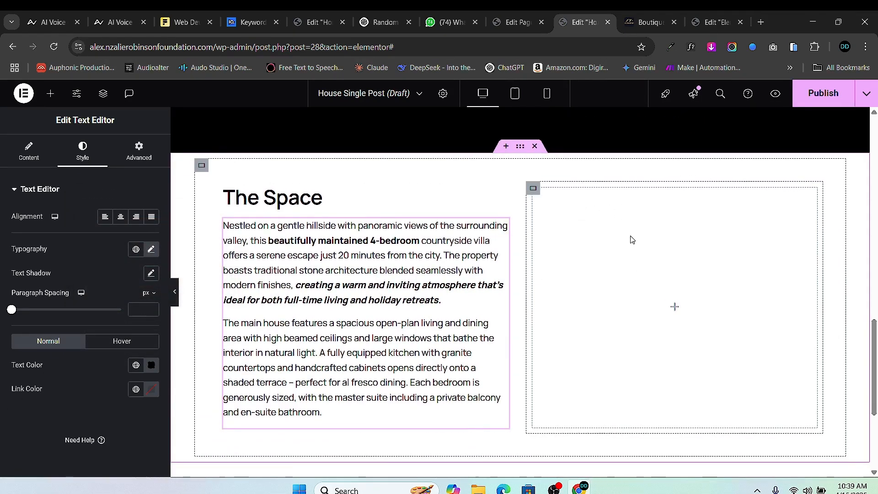
scroll(648, 290, "up", 15)
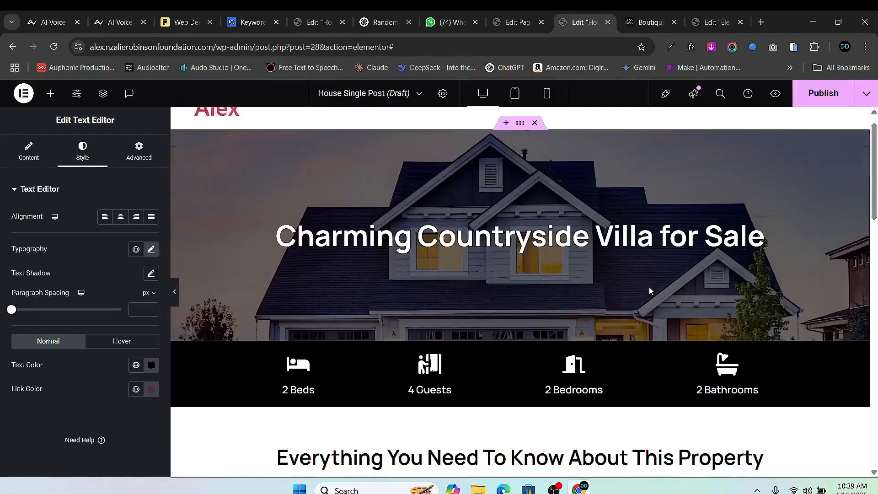
- Glance at the property's edit page, then return to the template editor
scroll(644, 293, "down", 3)
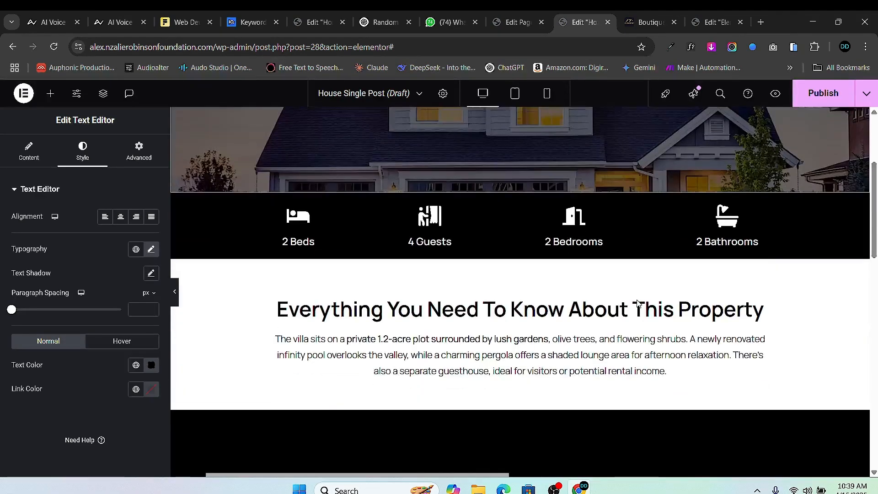
scroll(637, 302, "down", 10)
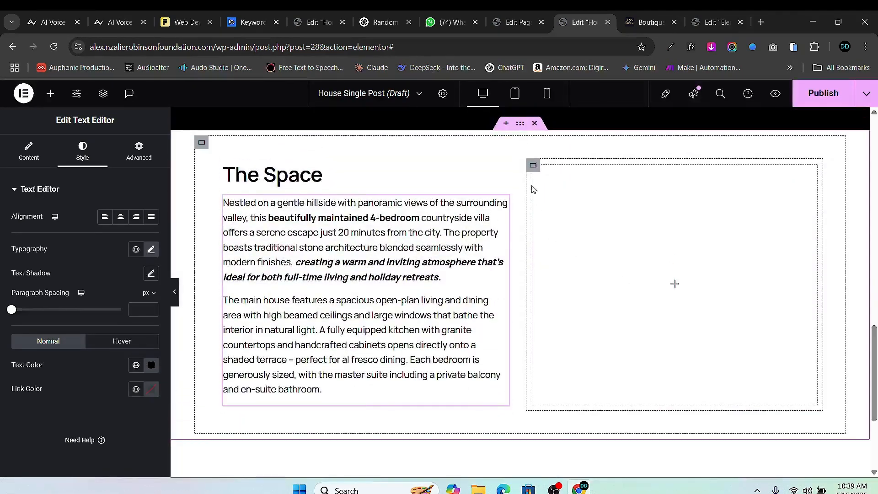
left_click(508, 23)
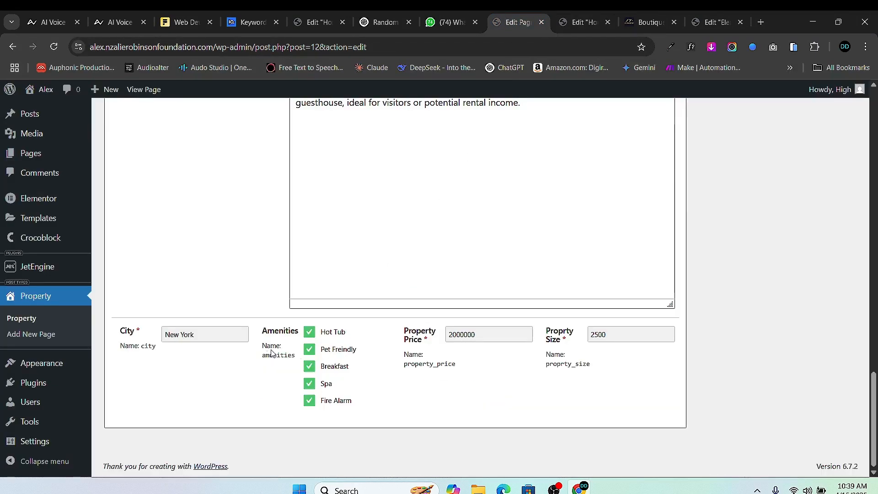
scroll(271, 353, "up", 1)
left_click(583, 22)
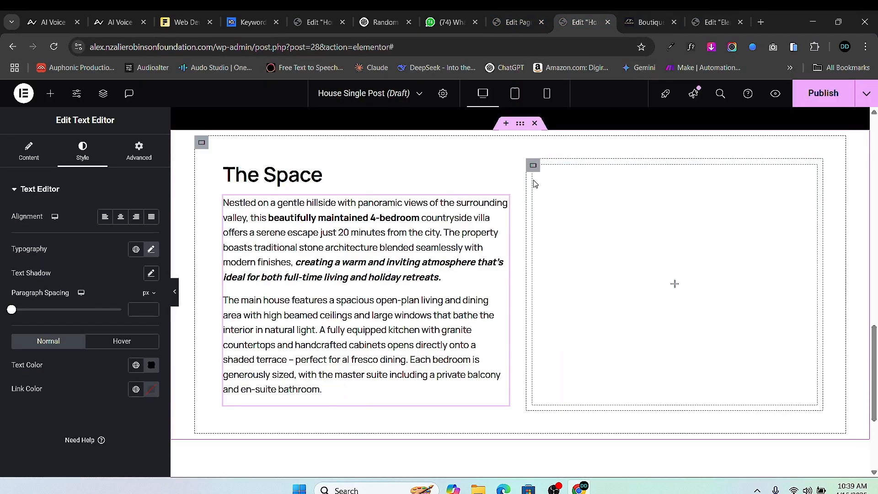
- Give the right column a classic mid-grey (#616161) background, then view the property's custom fields
left_click(533, 166)
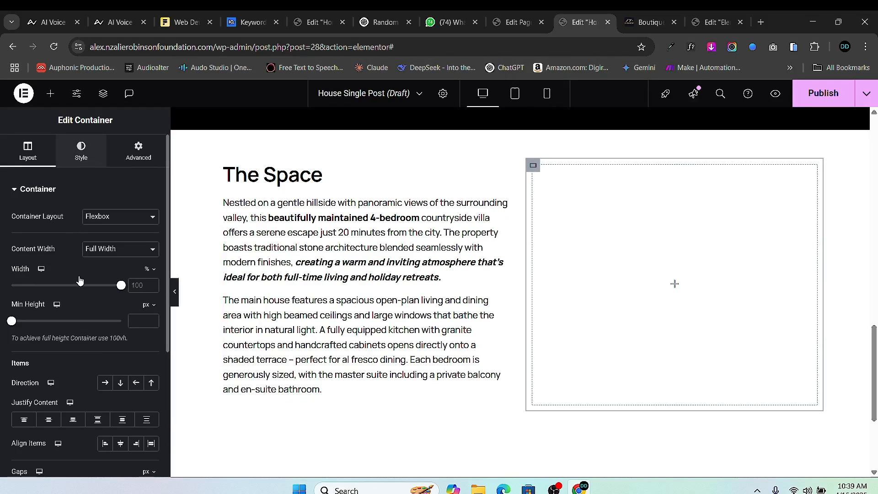
left_click(81, 150)
left_click(105, 243)
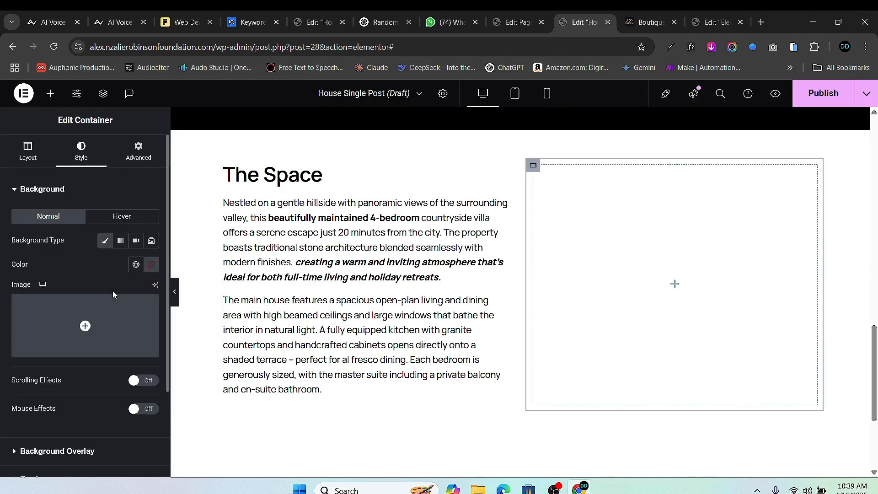
left_click(151, 265)
left_click(96, 381)
left_click_drag(85, 386, 79, 368)
left_click(502, 23)
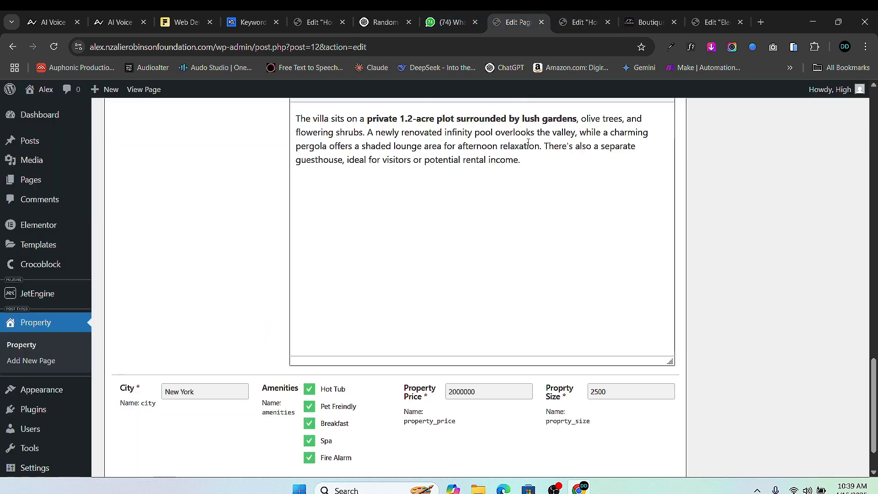
scroll(517, 164, "down", 2)
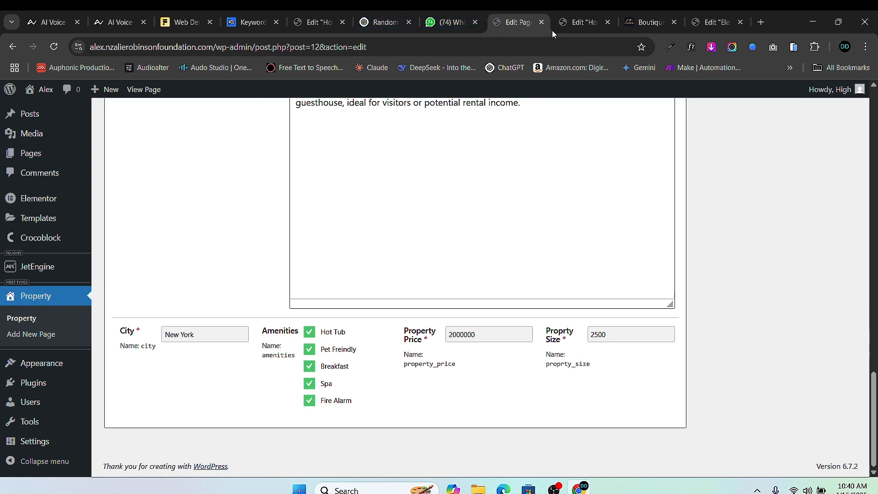
- Drop a Container into the grey right column and duplicate it
left_click(584, 23)
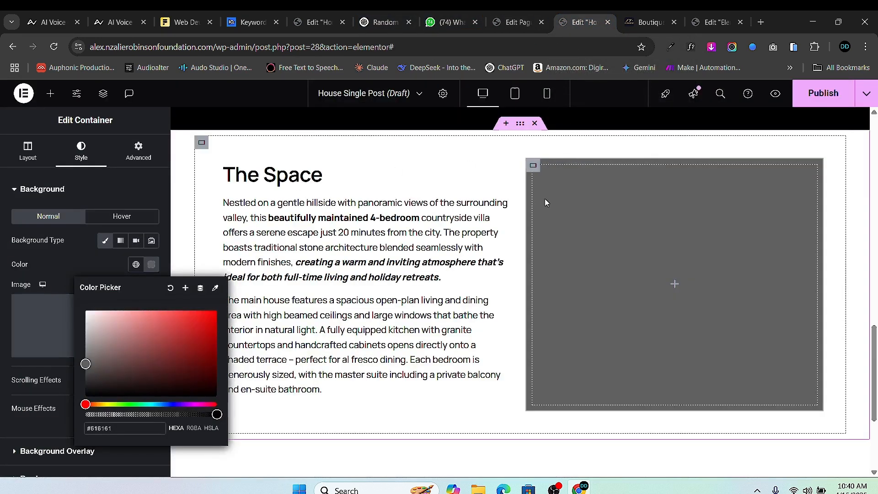
left_click(50, 93)
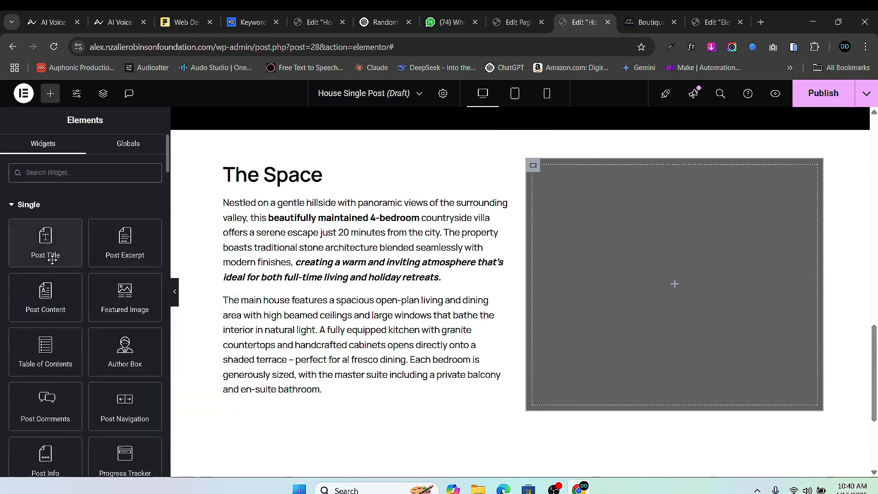
scroll(45, 275, "down", 1)
scroll(62, 332, "down", 2)
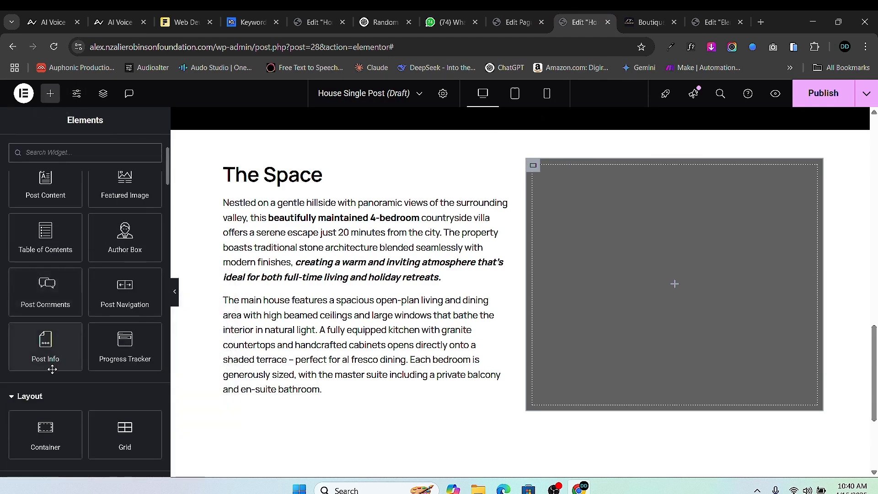
left_click_drag(45, 379, 672, 270)
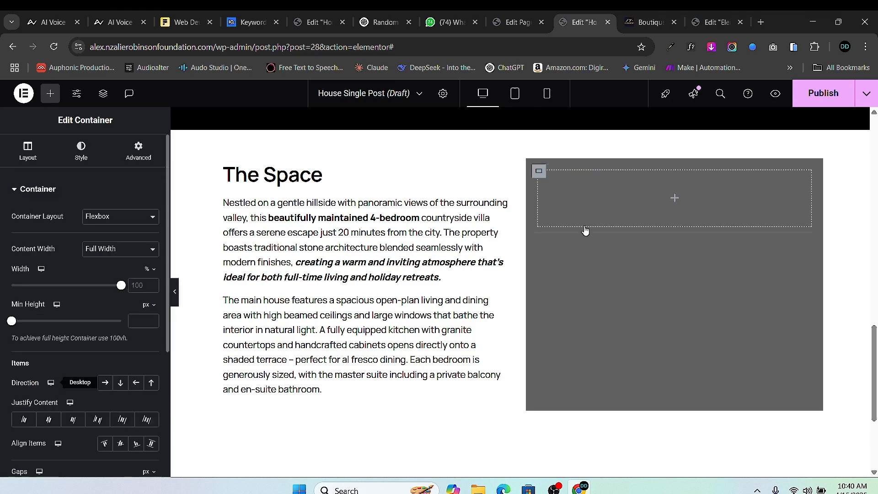
right_click(540, 168)
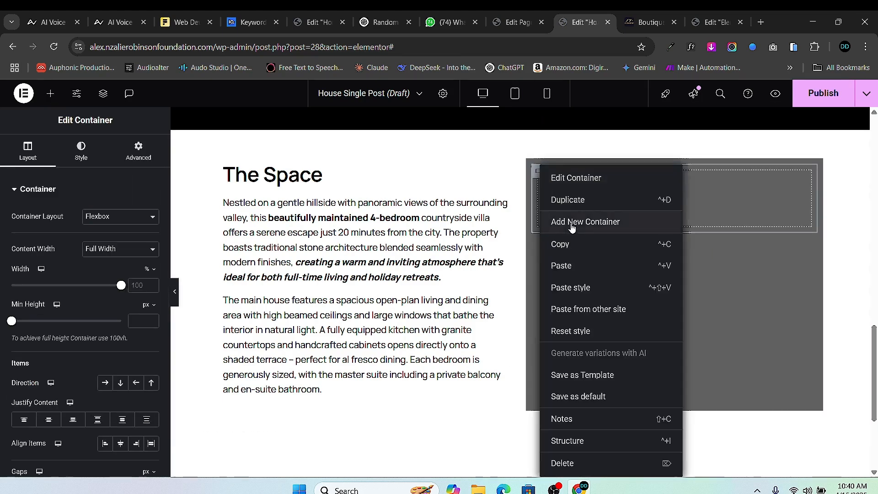
left_click(577, 199)
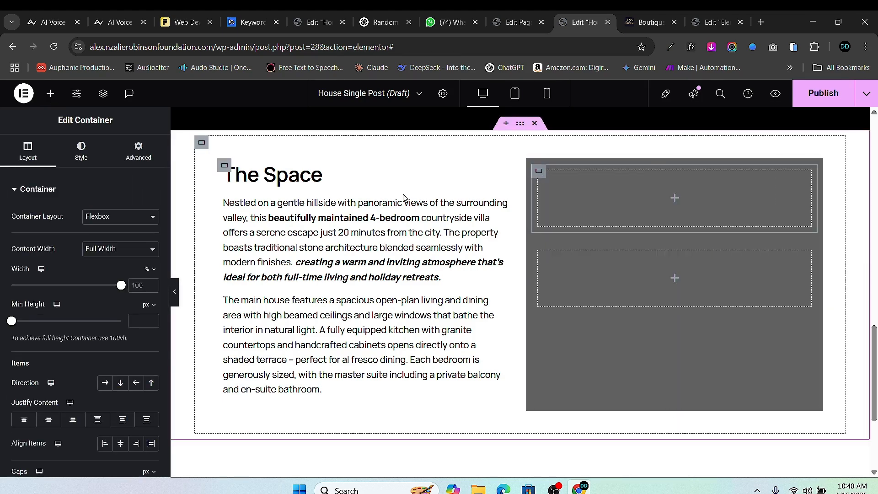
- Add a top container holding two inner boxes laid side by side in a Row
left_click(51, 94)
scroll(59, 319, "down", 5)
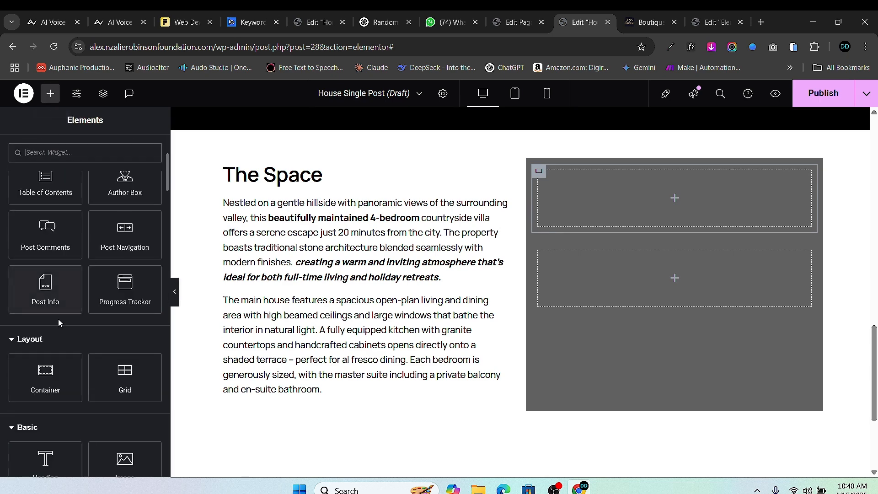
left_click_drag(45, 318, 626, 208)
right_click(545, 178)
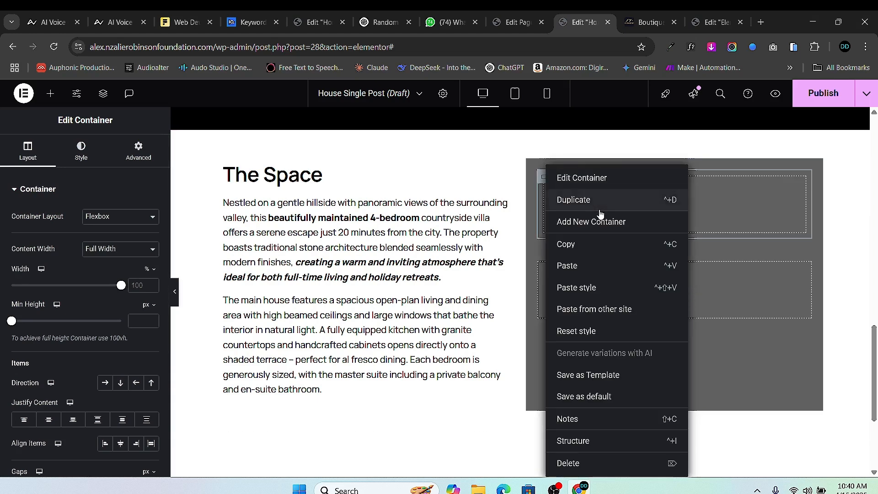
left_click(572, 200)
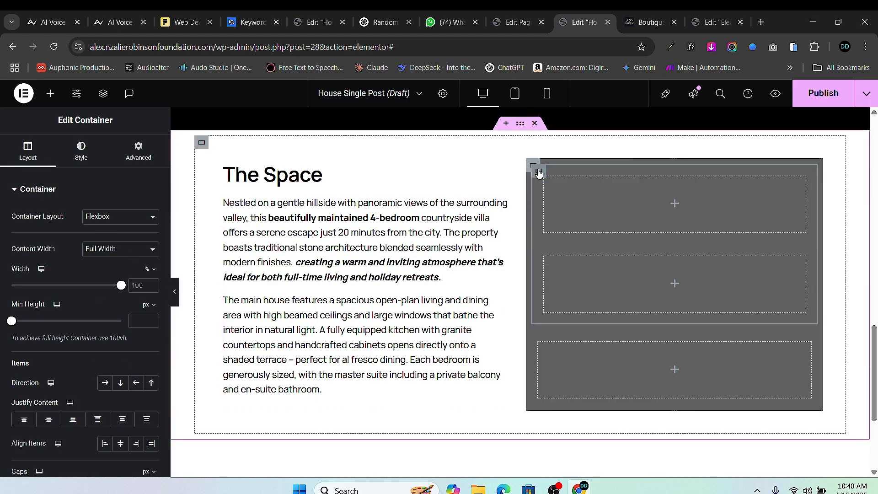
left_click(106, 383)
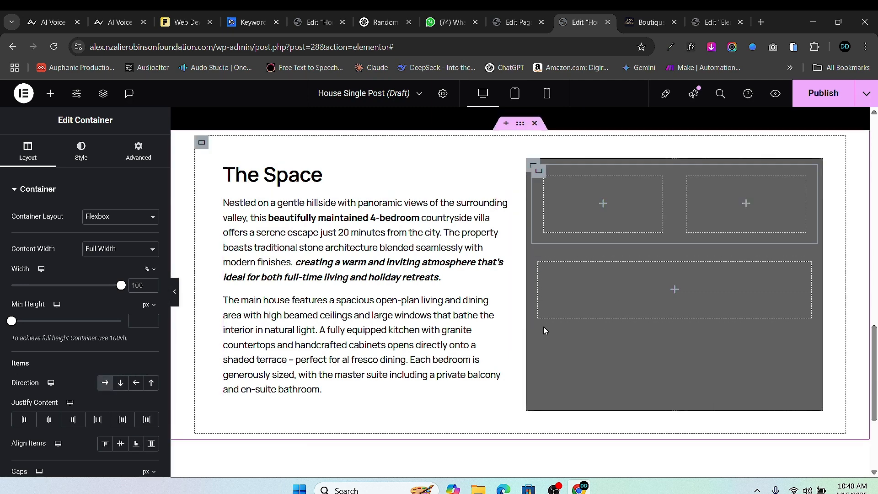
- Duplicate the two-box row to create a second row above the full-width box
right_click(540, 271)
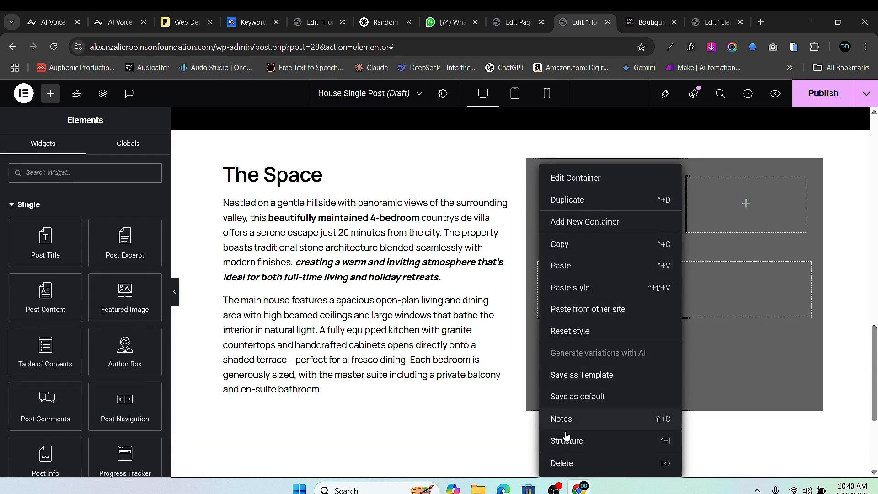
left_click(567, 222)
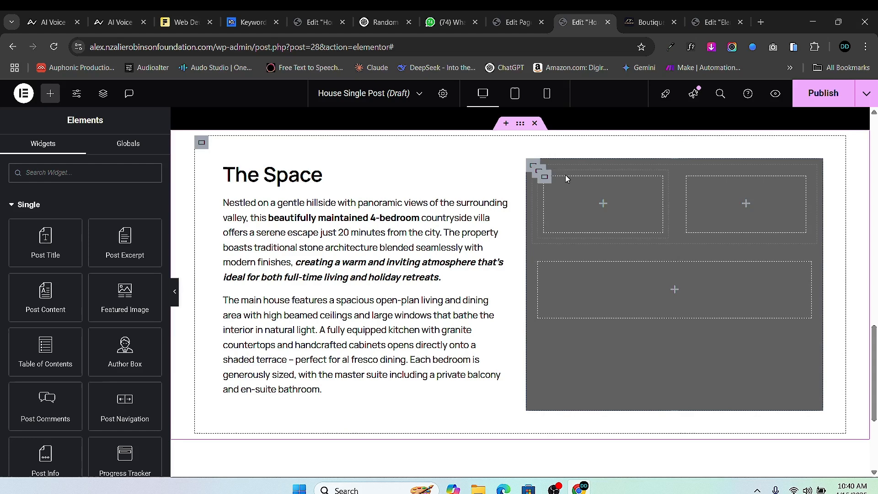
left_click(540, 174)
right_click(540, 174)
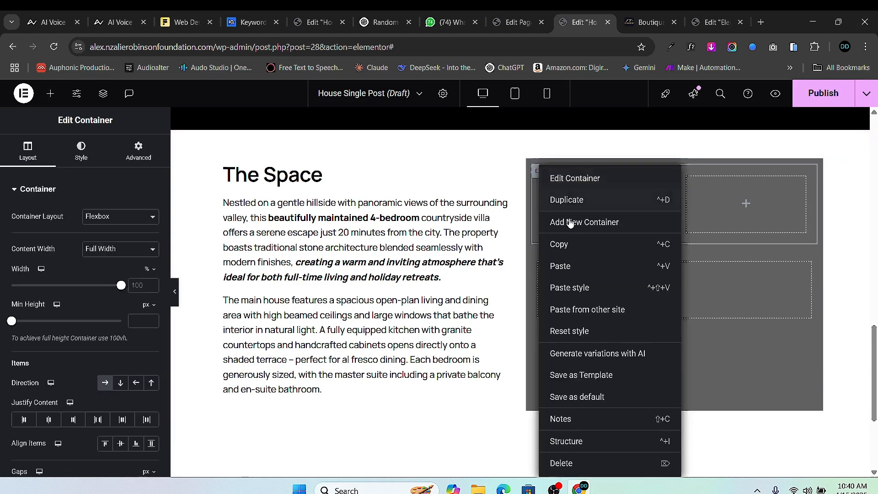
left_click(589, 200)
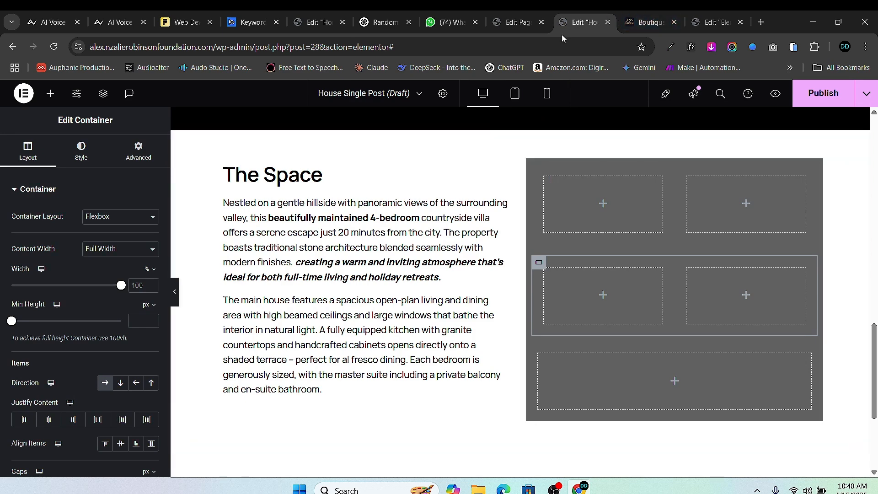
- Show the top of the Charming Countryside Villa's custom fields: type Cabin, price 2000000, size 2500
left_click(502, 25)
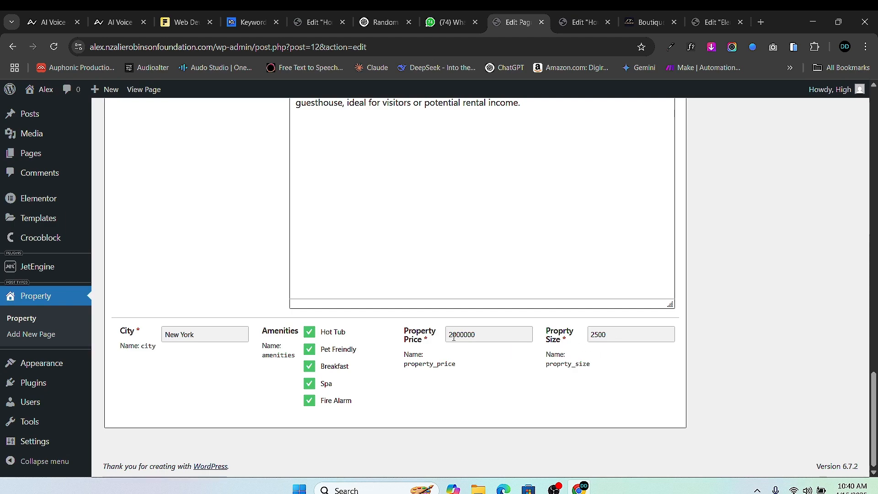
scroll(328, 358, "up", 15)
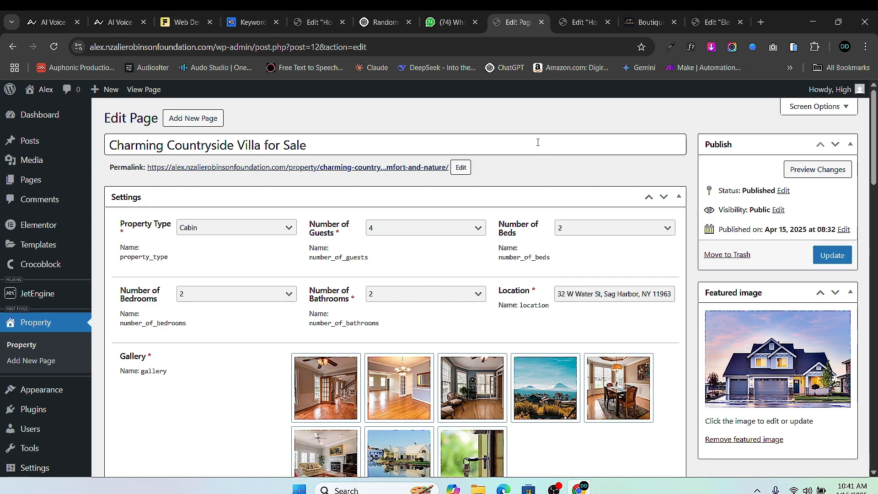
- Place a Heading widget in the grid's top-left box and clear its placeholder title
left_click(557, 23)
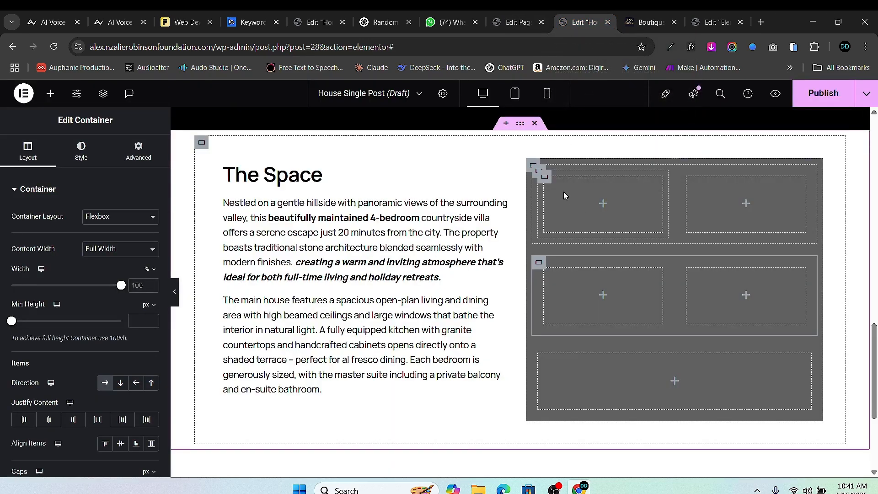
left_click(50, 93)
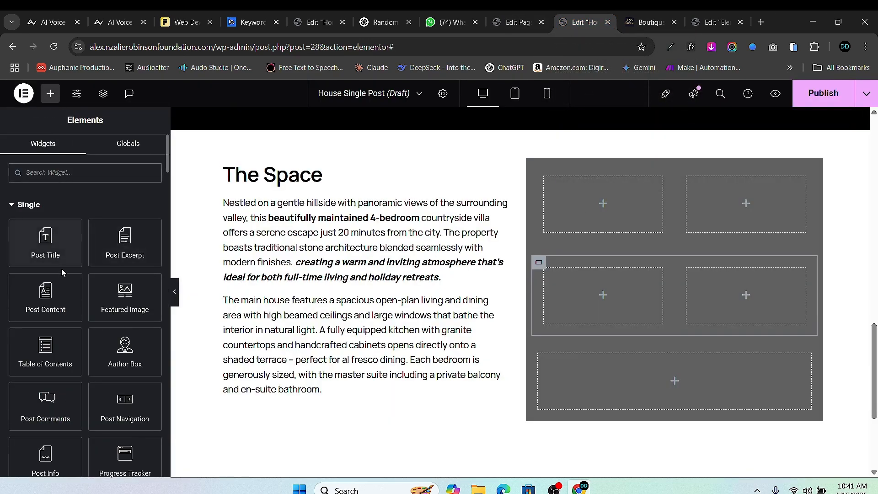
scroll(69, 297, "down", 5)
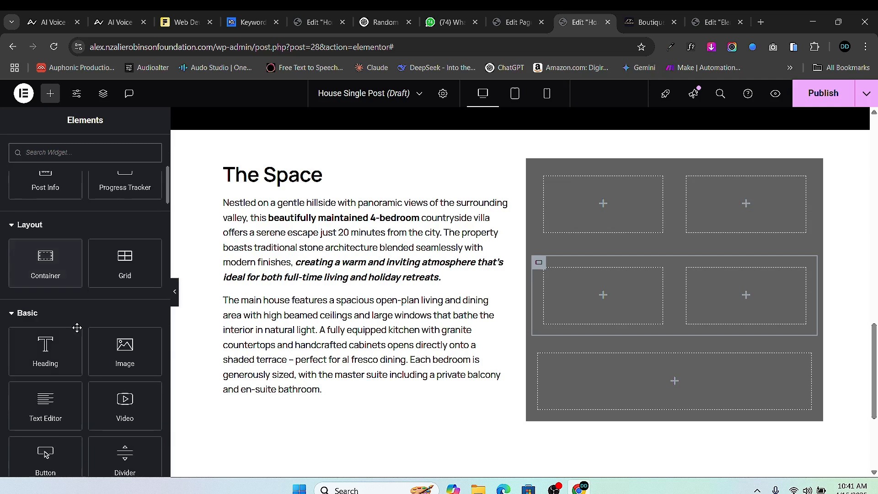
scroll(77, 327, "down", 1)
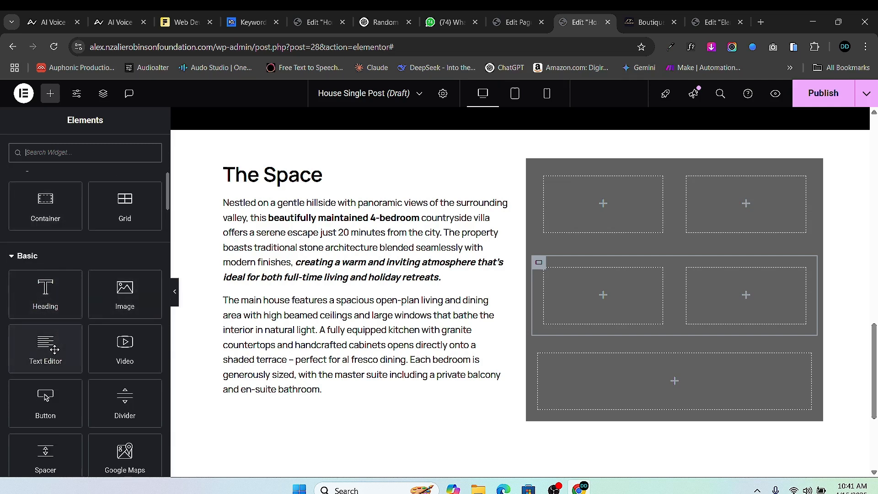
left_click_drag(48, 306, 598, 203)
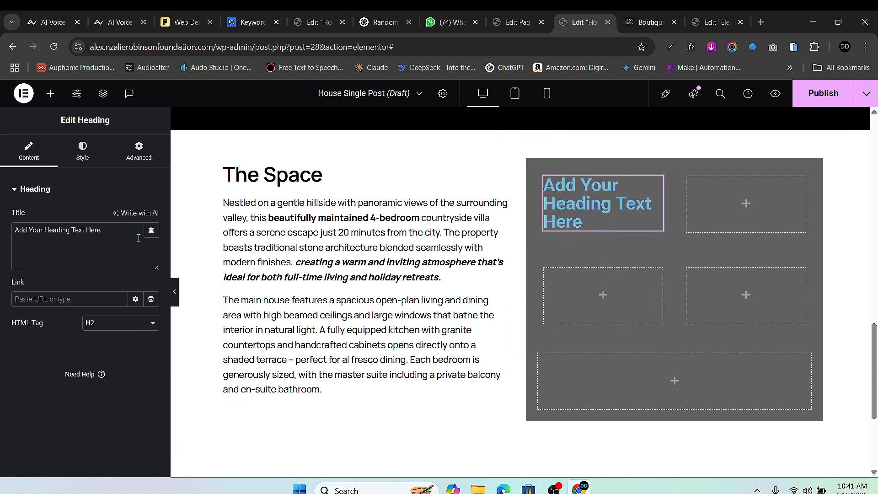
left_click(103, 234)
key("ctrl+a")
key("BackSpace")
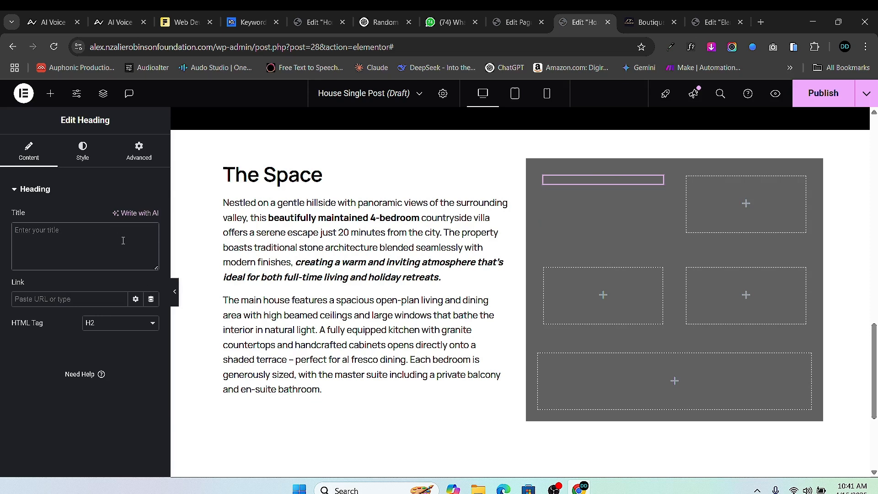
type("hhh")
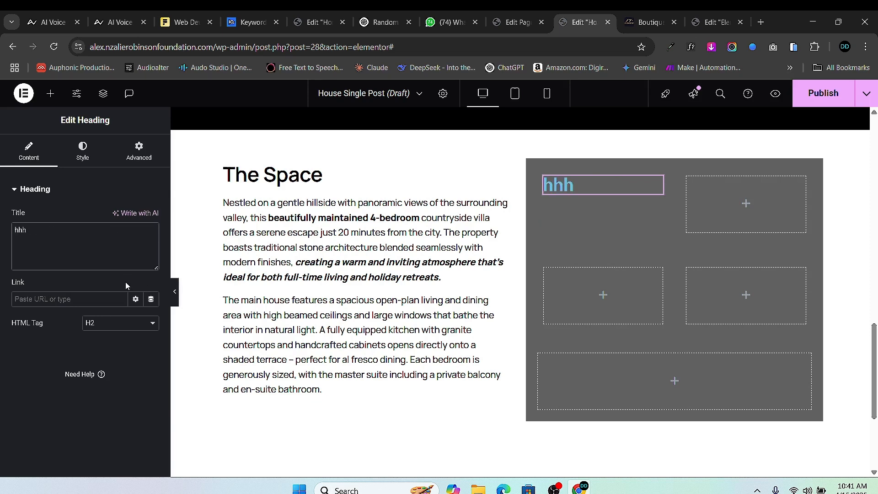
- Bind the heading title to the Property Type custom field, typing 'Property' as Before text
left_click(151, 230)
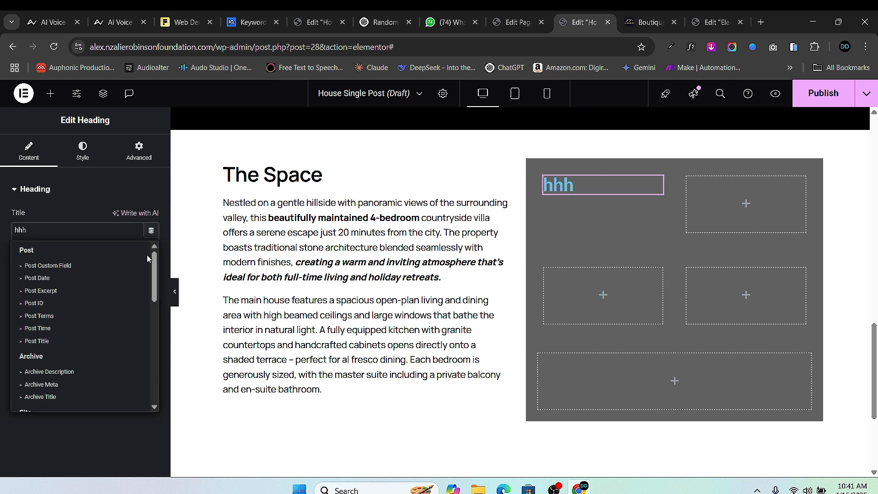
scroll(75, 352, "down", 10)
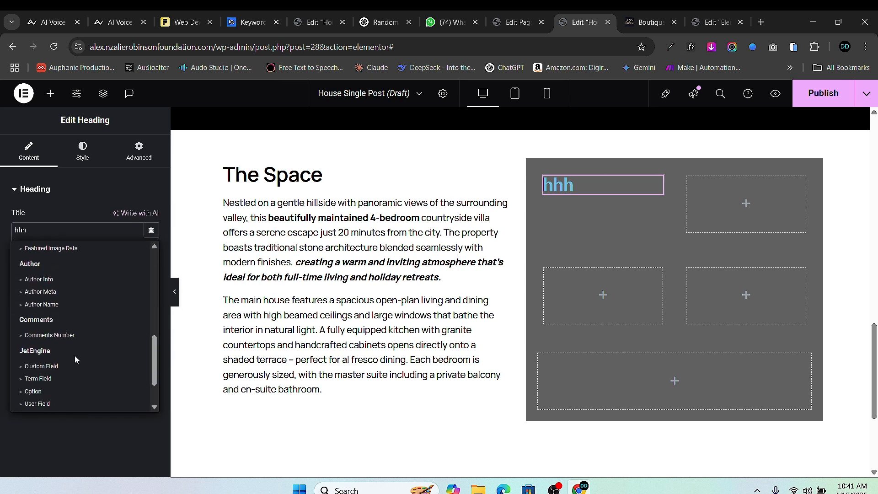
left_click(34, 315)
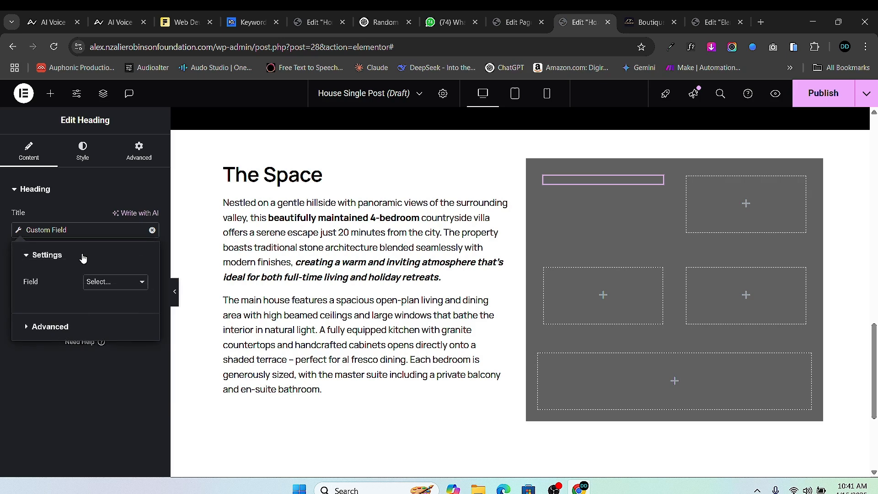
left_click(114, 281)
scroll(131, 84, "up", 1)
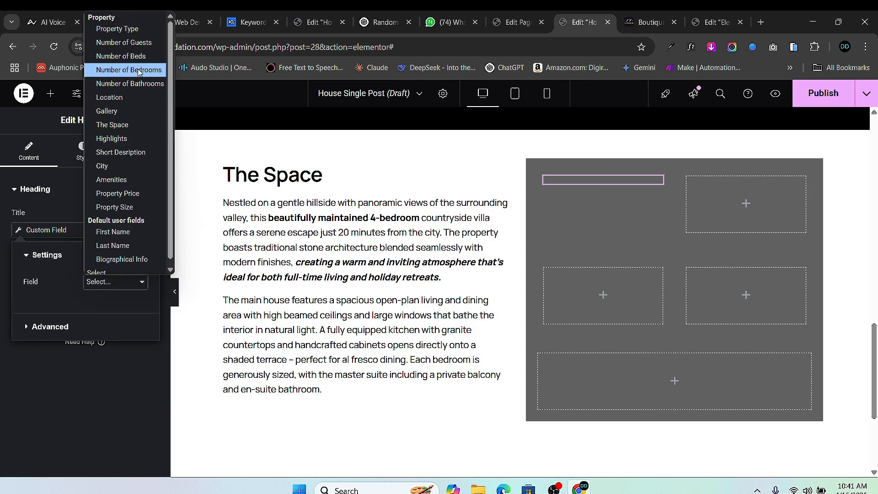
left_click(133, 30)
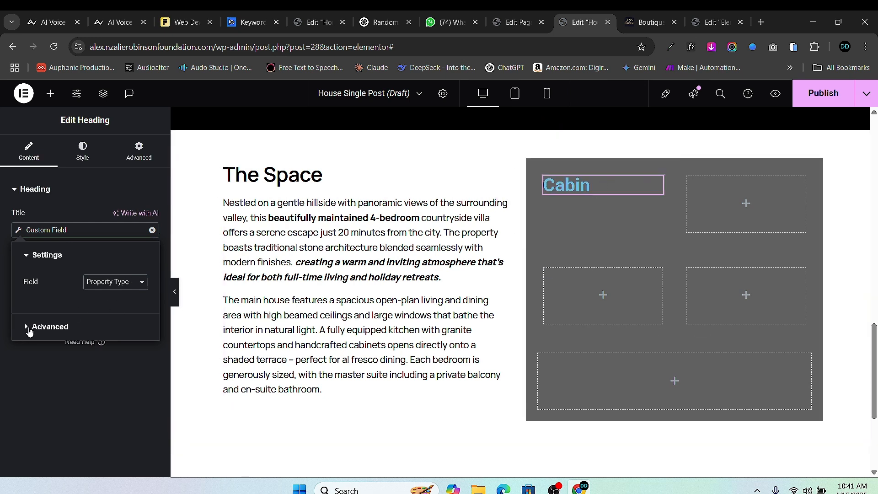
left_click(29, 327)
left_click(96, 312)
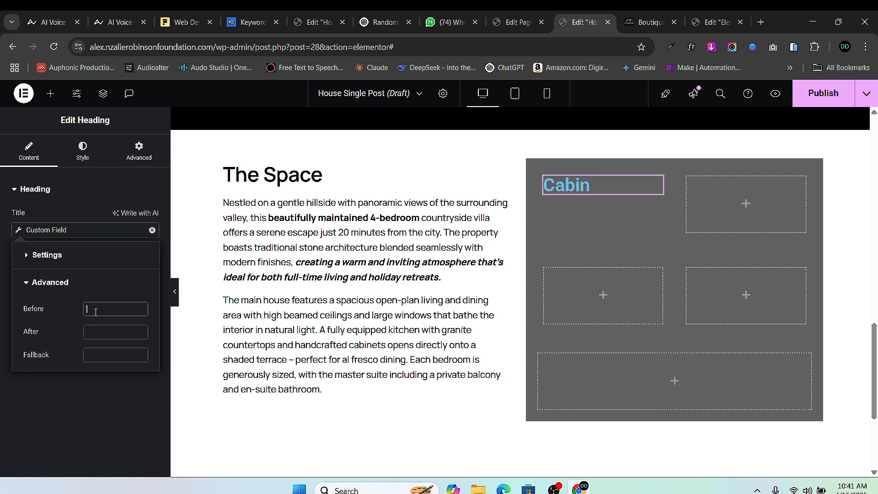
type("Proper")
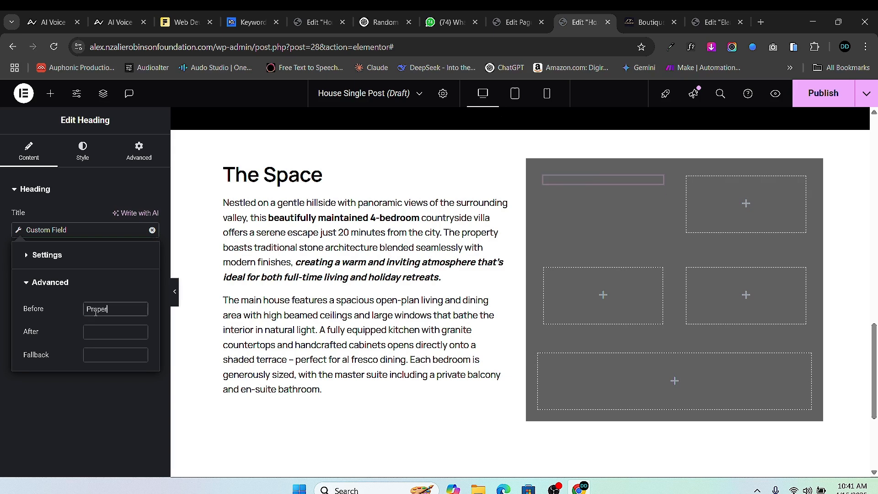
type("ty Type:")
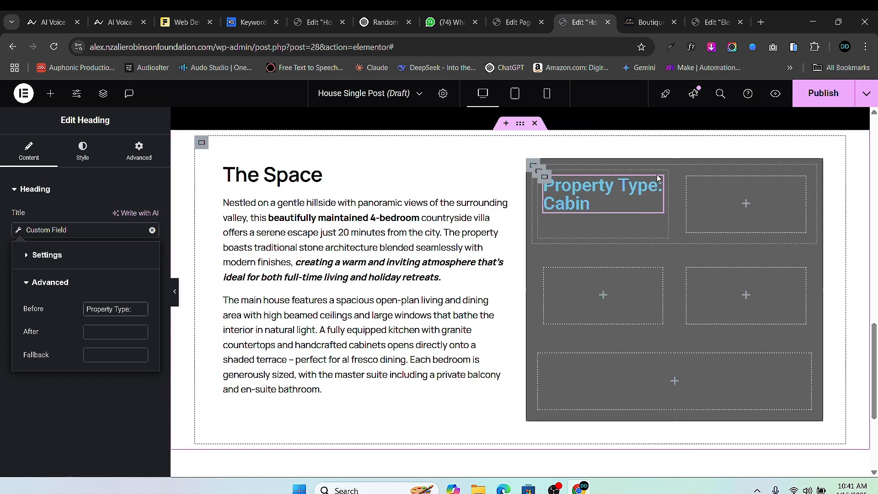
- Style the heading in Manrope, size 21, weight 700, with white text
left_click(84, 161)
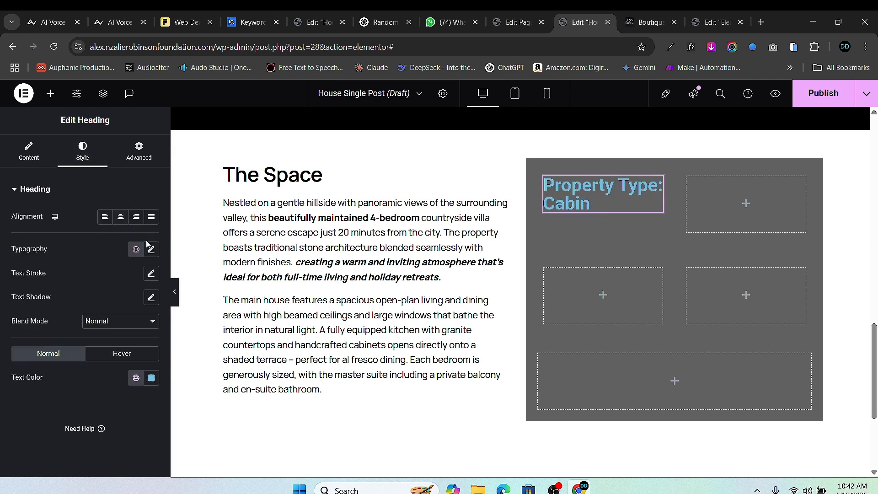
left_click(152, 250)
left_click(127, 304)
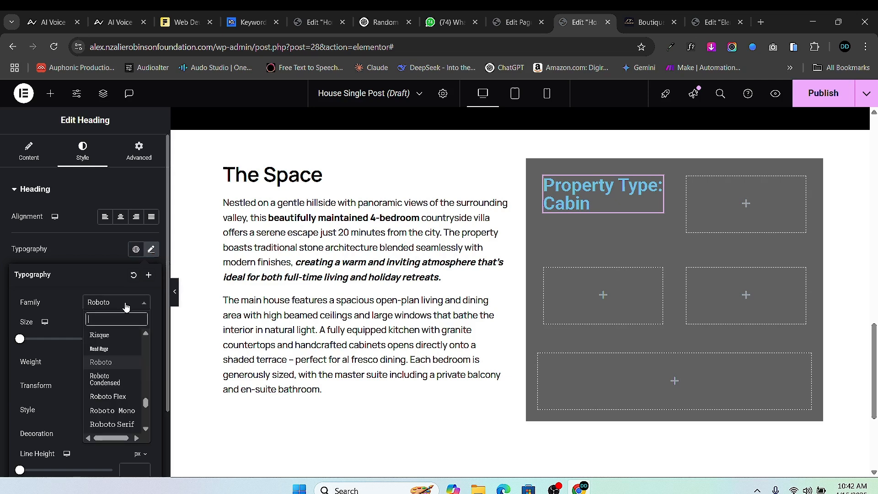
type("manrope")
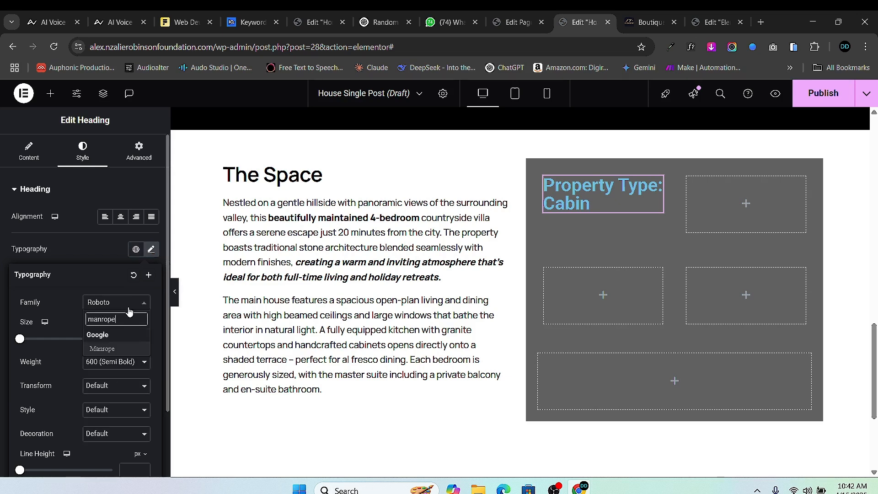
left_click(96, 349)
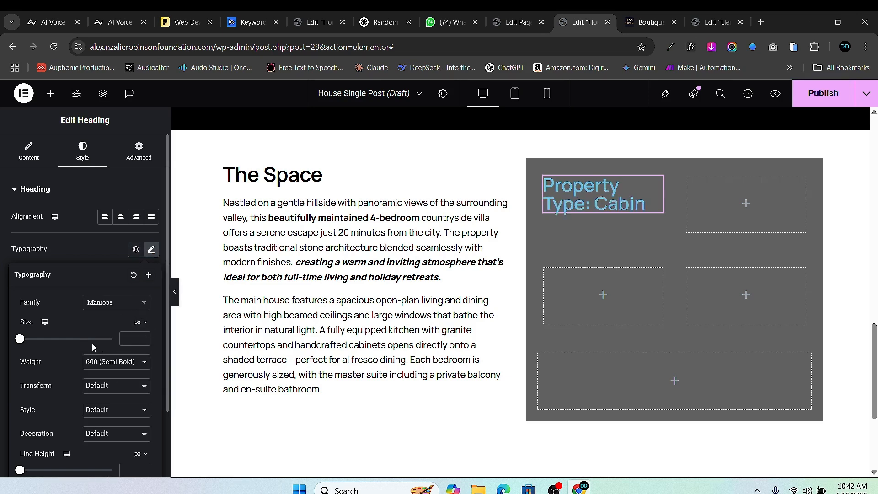
left_click_drag(19, 340, 29, 340)
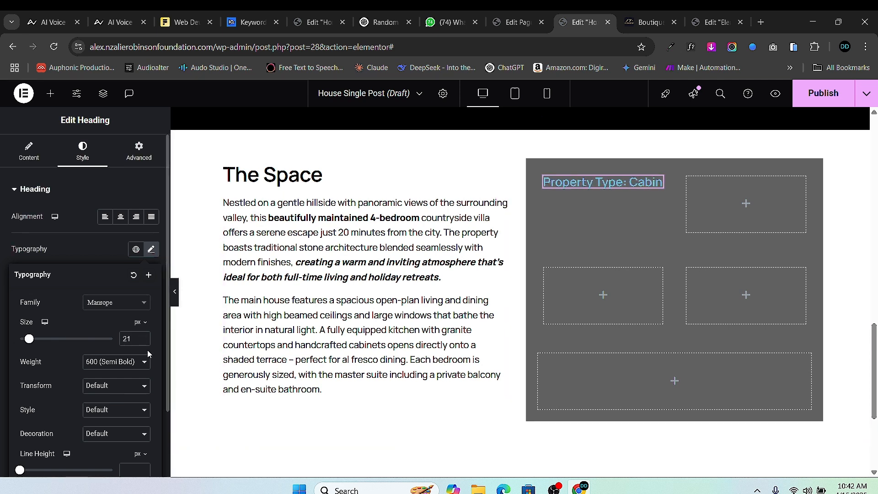
left_click(119, 367)
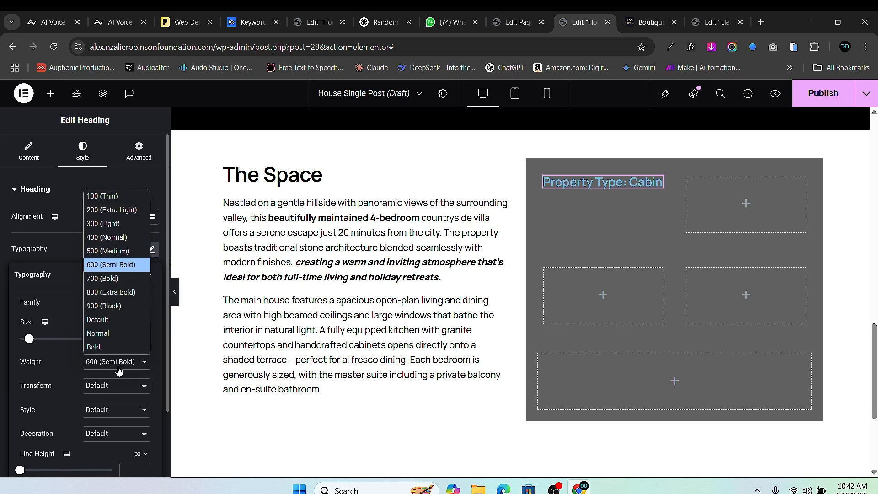
left_click(124, 280)
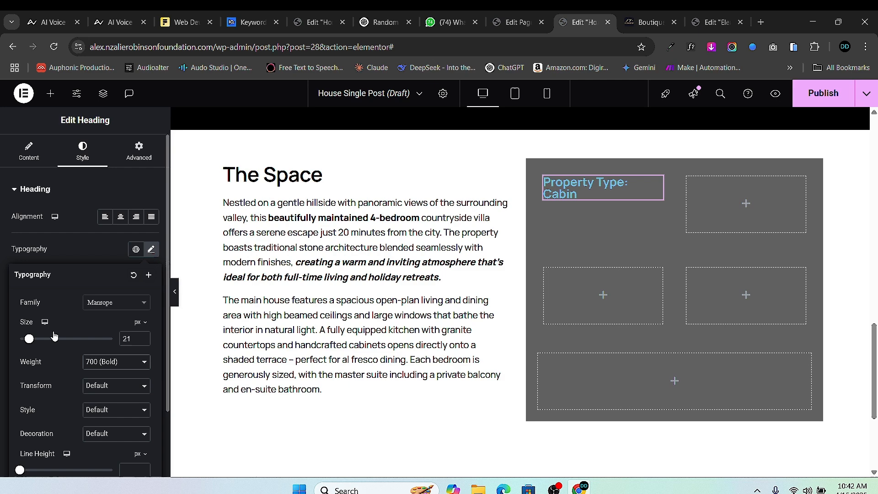
left_click(2, 401)
left_click(151, 378)
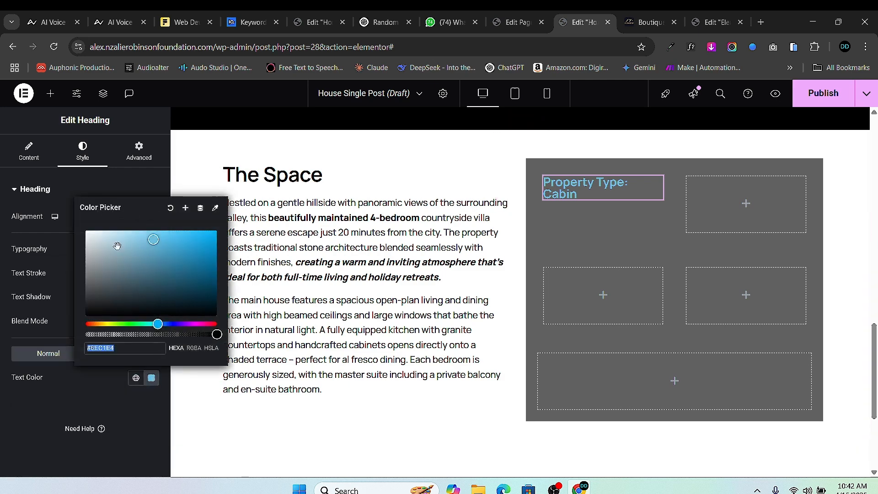
left_click(84, 230)
left_click(238, 273)
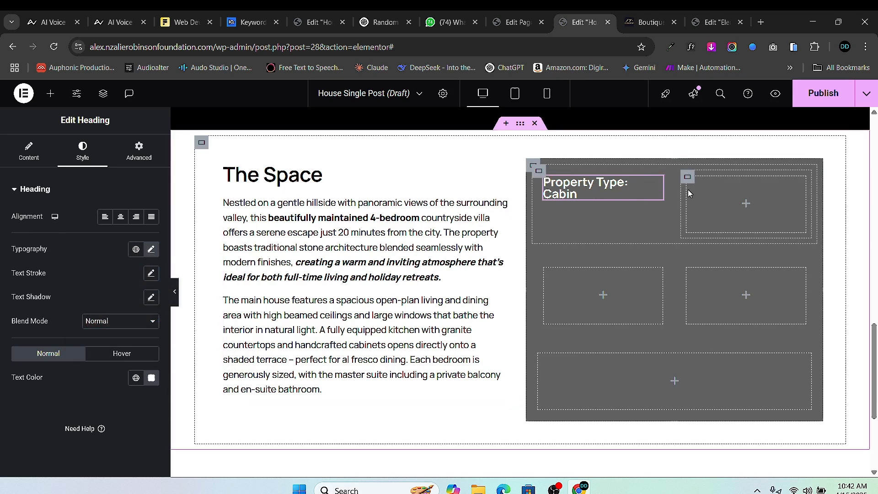
- Duplicate the Property Type heading and move the copy into the top-right box
right_click(659, 183)
left_click(684, 218)
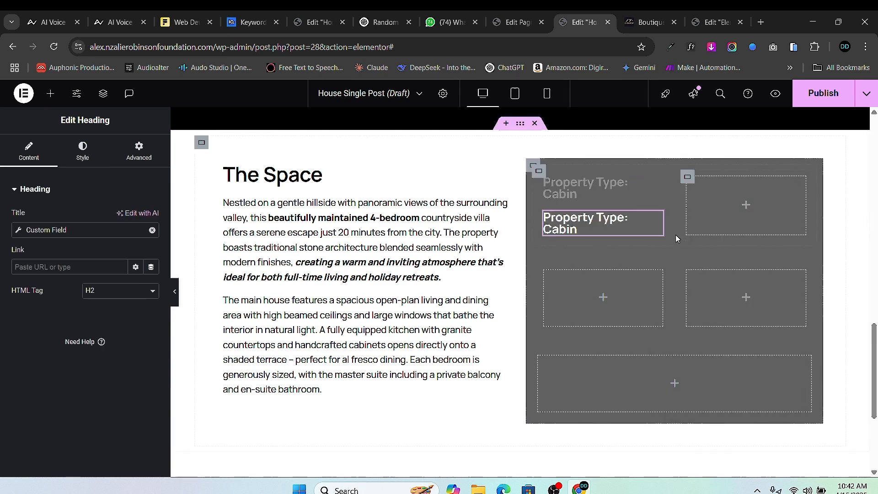
left_click_drag(661, 215, 736, 190)
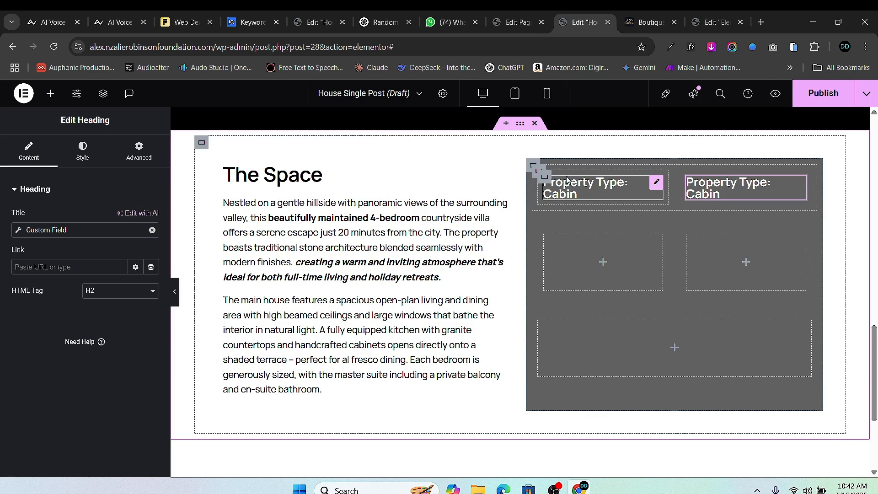
- Review the property's City, Amenities, Property Price and size fields, then return to the template
left_click(516, 22)
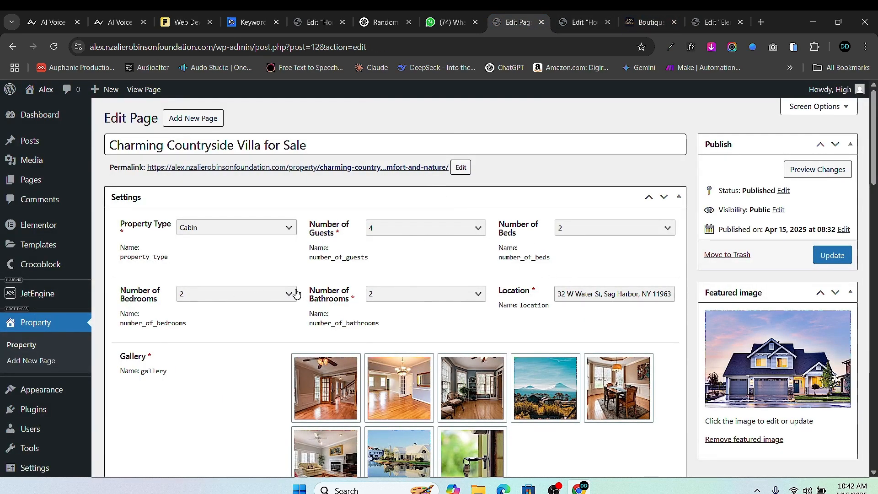
scroll(282, 358, "down", 20)
scroll(256, 359, "down", 3)
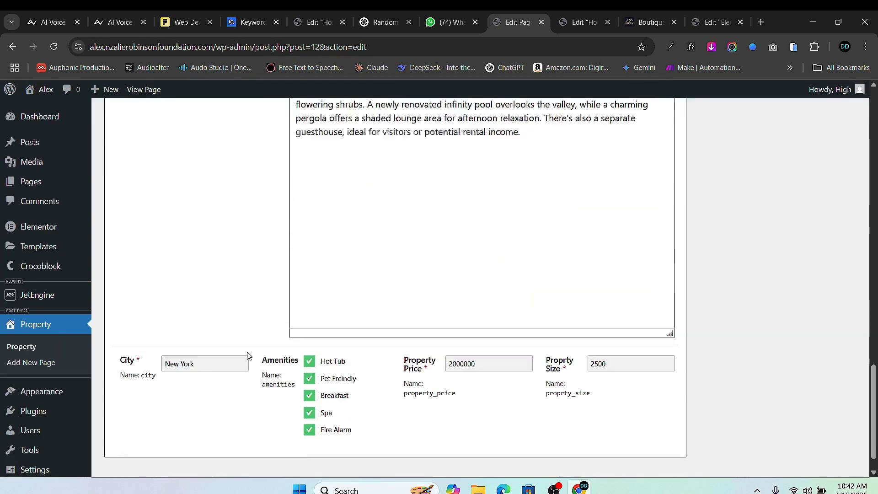
scroll(237, 370, "up", 2)
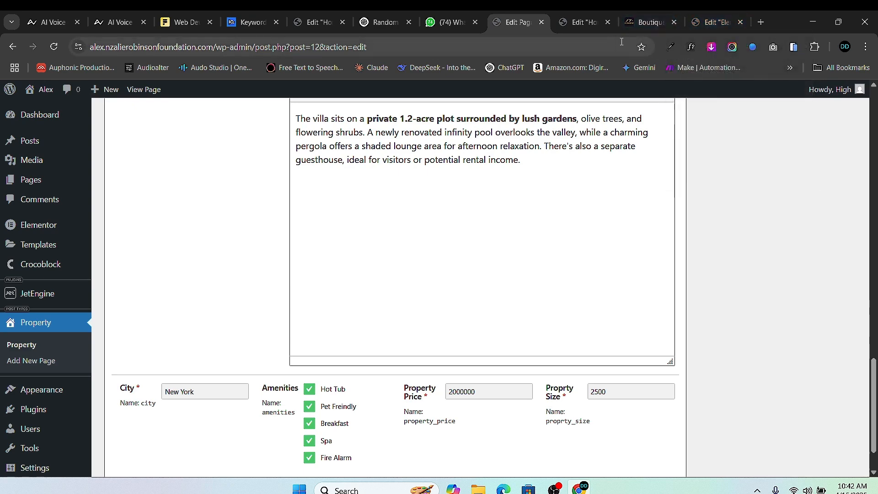
left_click(579, 23)
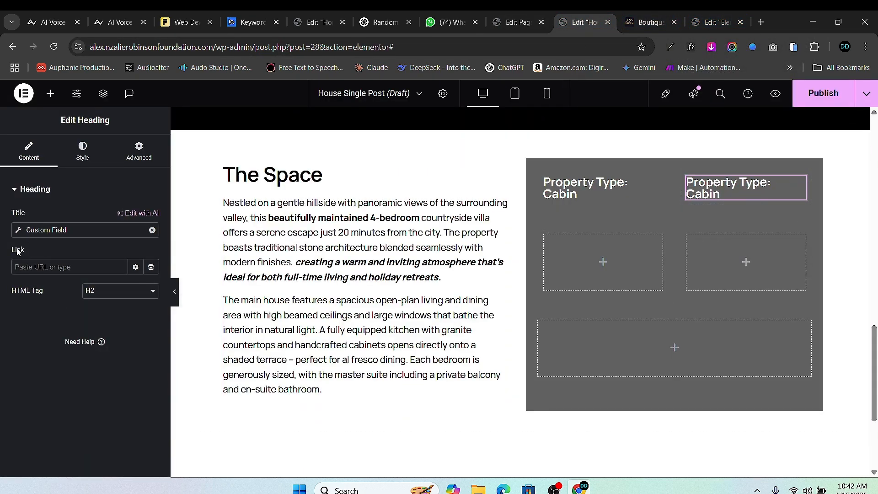
- Switch the top-right heading to the City field with 'City:' as its Before text
left_click(18, 229)
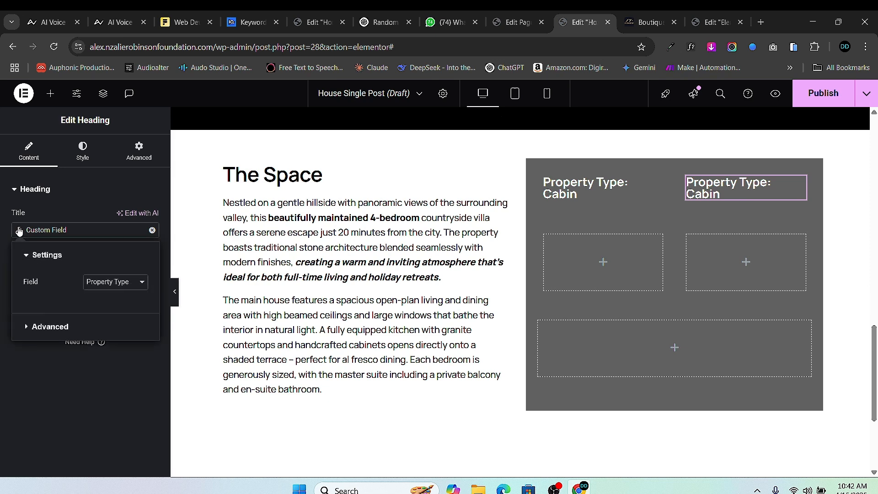
left_click(18, 229)
left_click(18, 228)
left_click(108, 281)
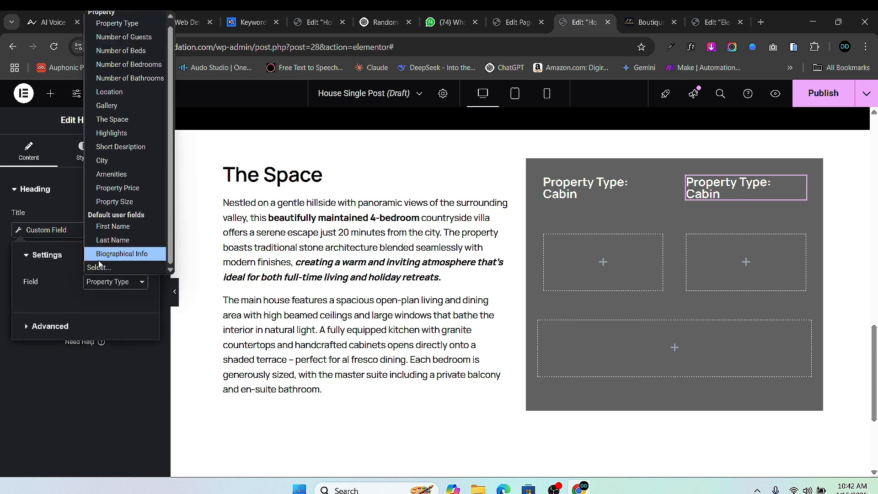
left_click(111, 161)
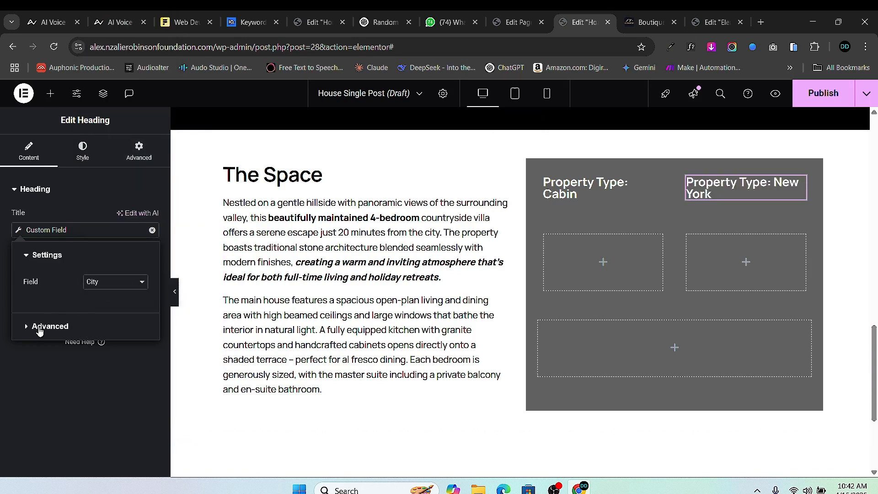
left_click(57, 326)
left_click_drag(126, 309, 84, 308)
type("City:")
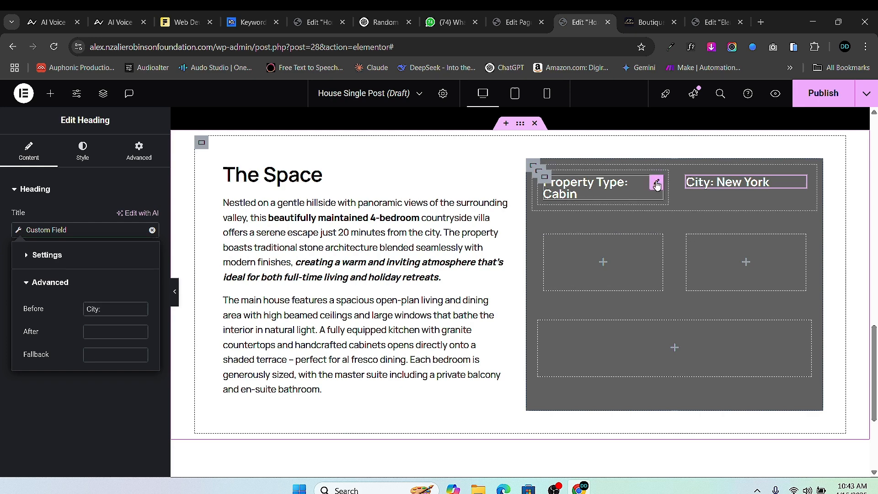
right_click(657, 184)
- Put another Property Type heading copy in the second row's left box, checking the property's fields
left_click(692, 218)
left_click_drag(656, 218, 608, 290)
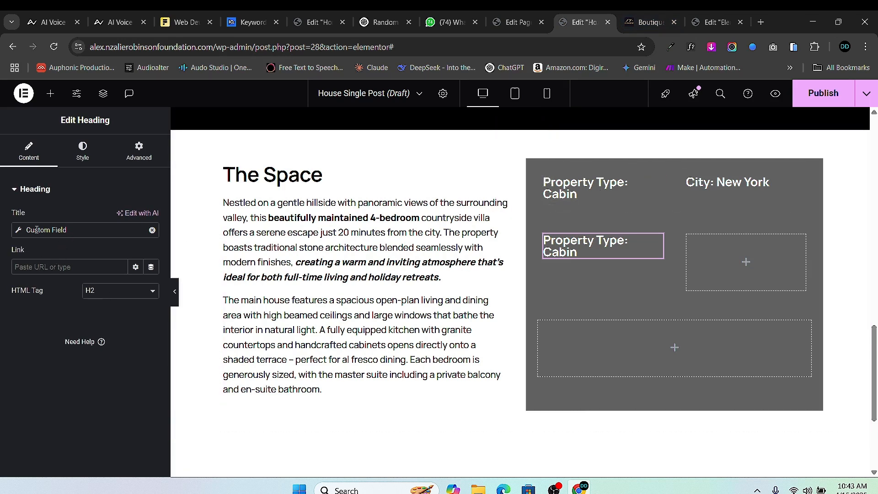
left_click(500, 23)
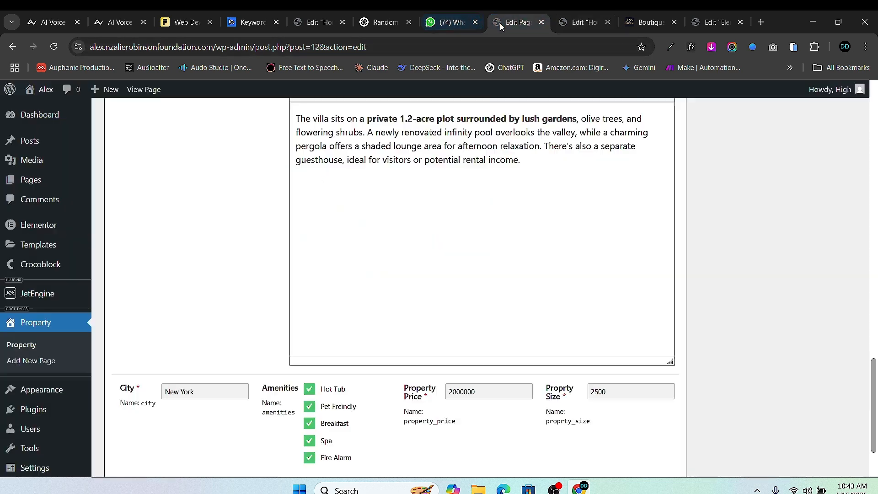
scroll(479, 350, "down", 2)
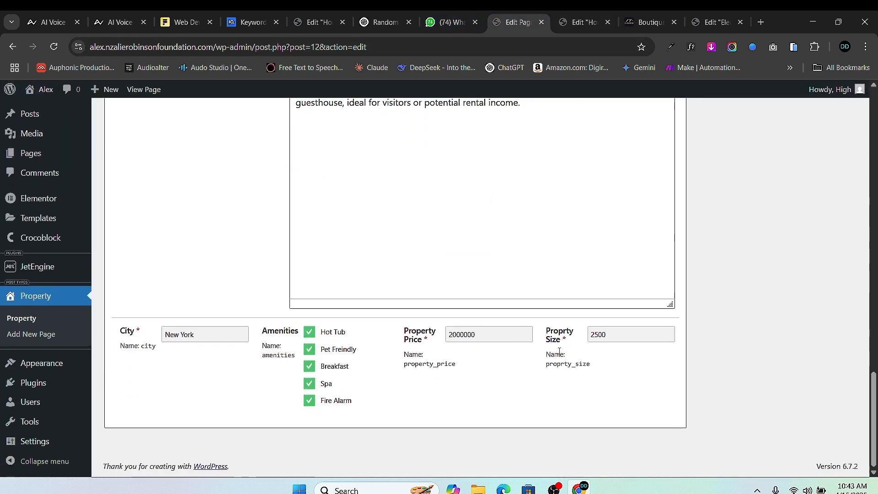
mouse_move(583, 23)
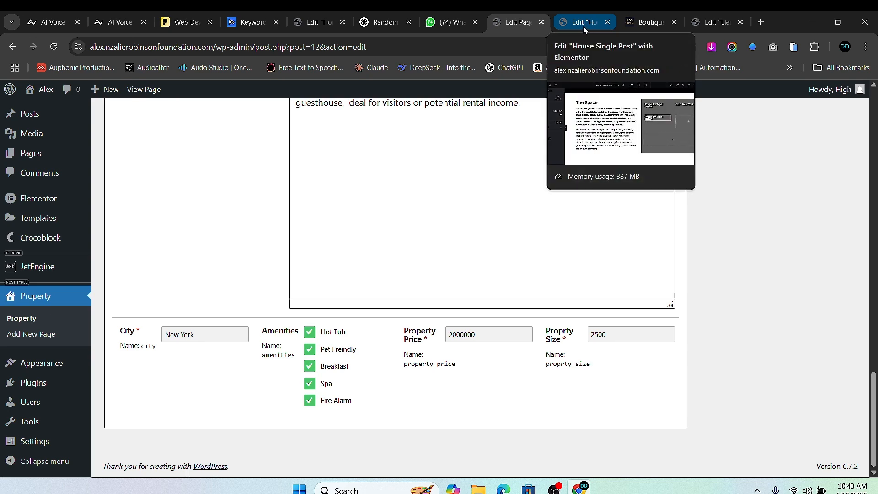
left_click(583, 26)
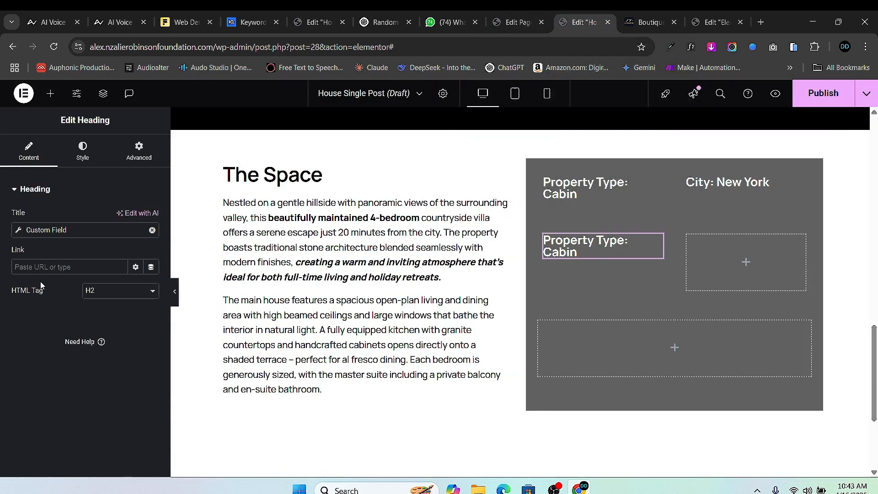
- Bind the copy to the Propry Size field with 'Size:' as its Before text
left_click(18, 236)
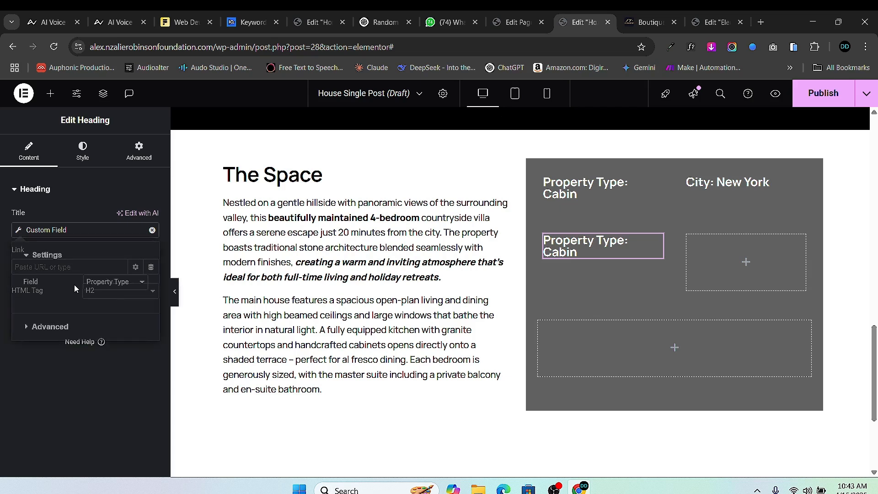
left_click(117, 282)
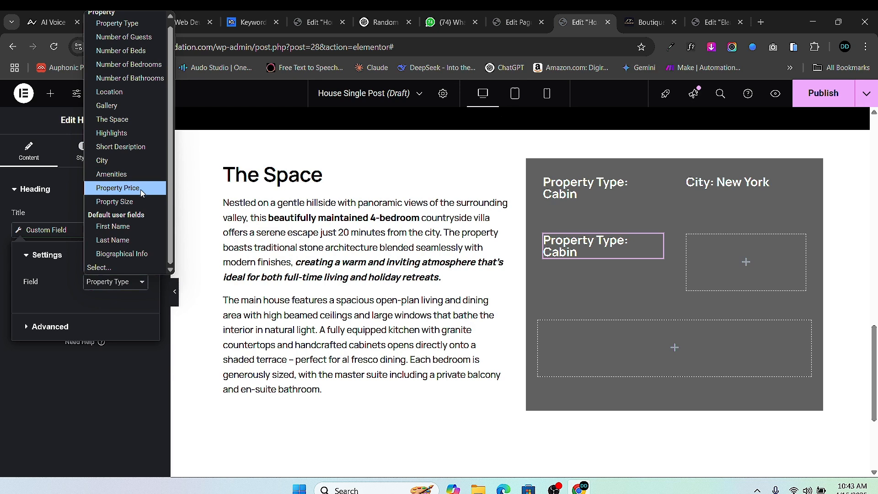
left_click(137, 201)
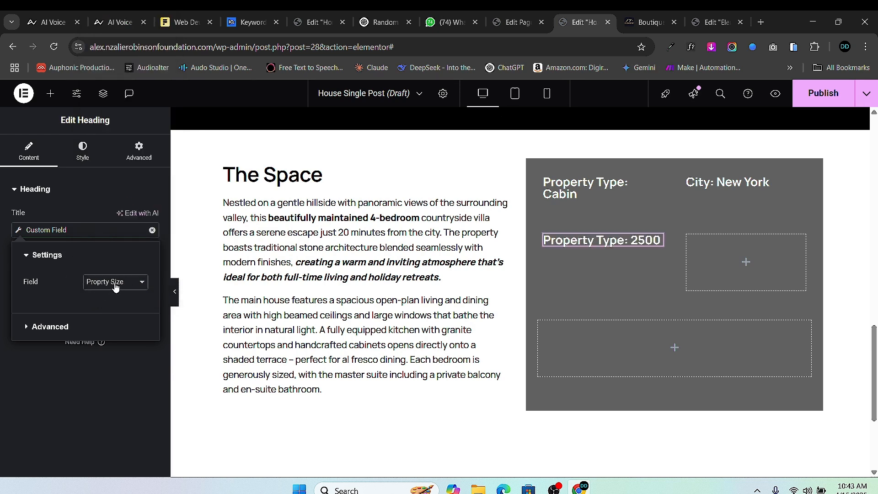
left_click(25, 327)
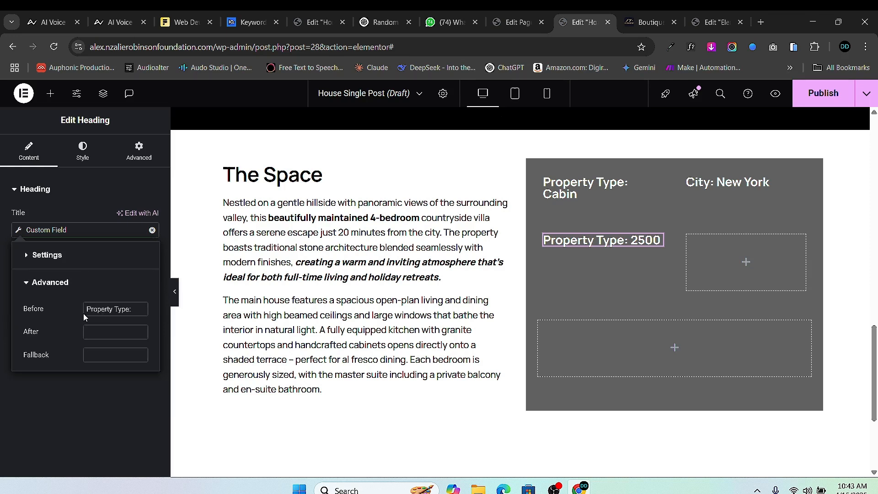
left_click_drag(131, 309, 70, 311)
type("Sizd:")
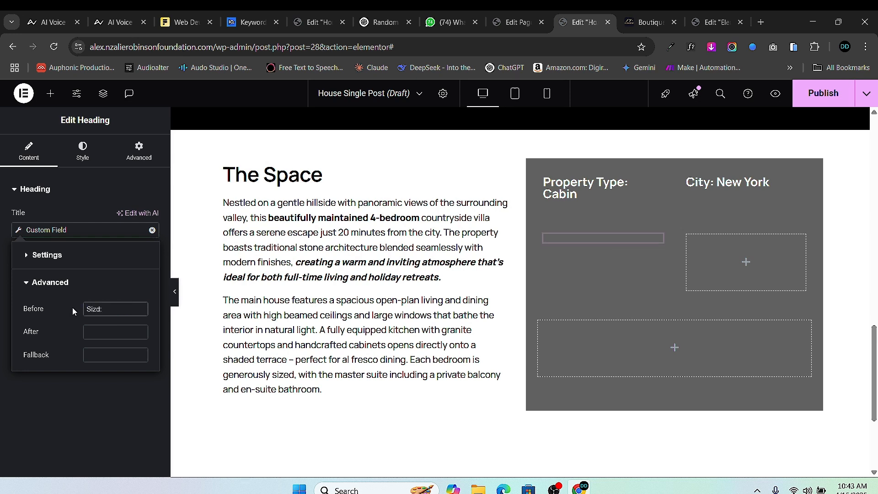
key("Left")
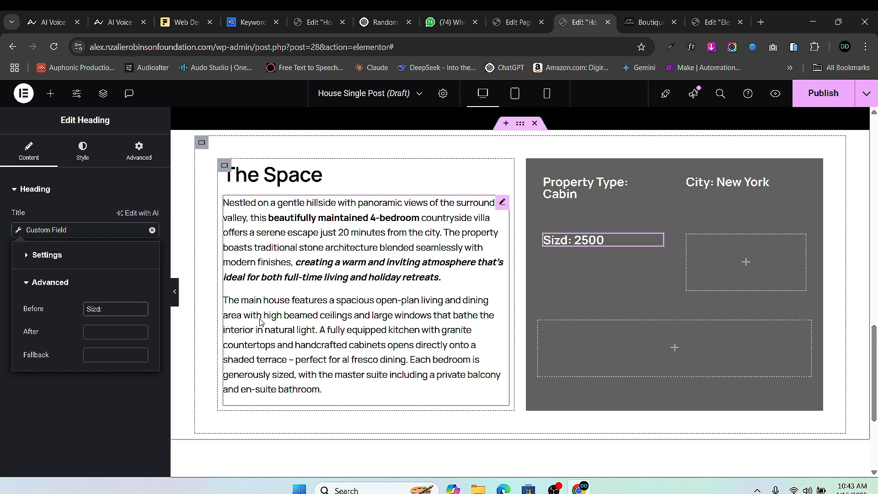
key("BackSpace")
type("e")
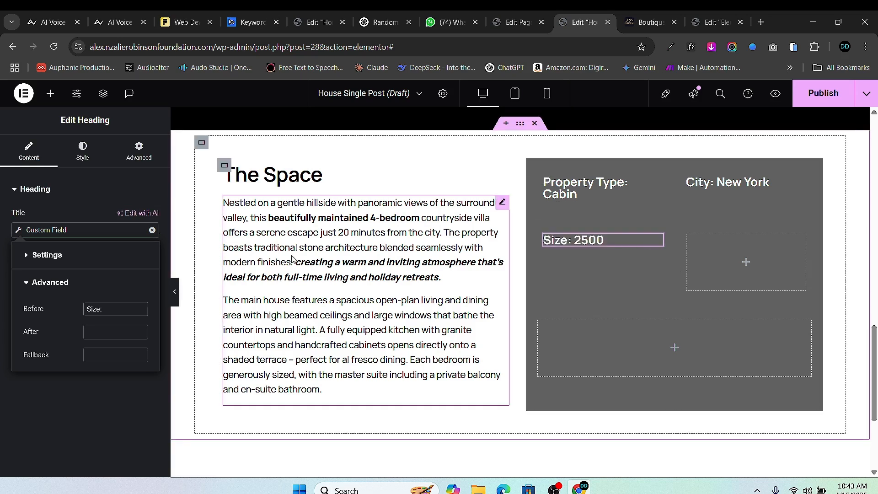
key("Delete")
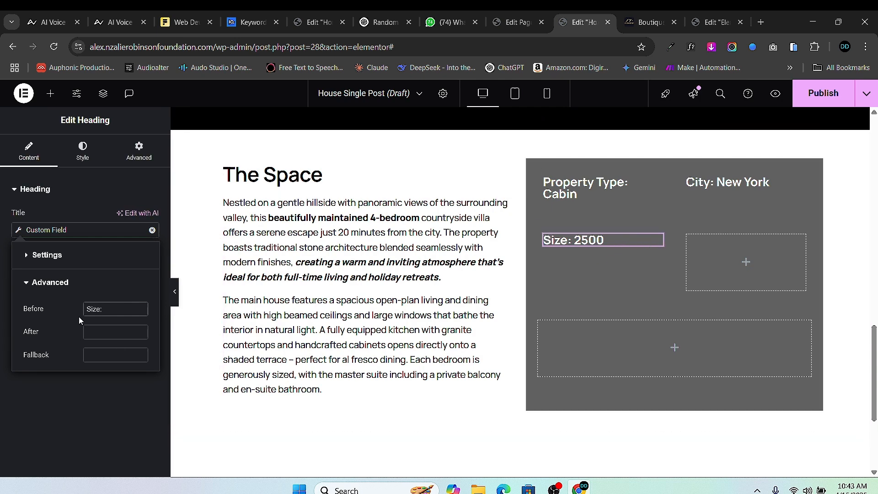
type(":")
- Set the size heading's After text to ' Sqft'
left_click(103, 335)
type("Sqft")
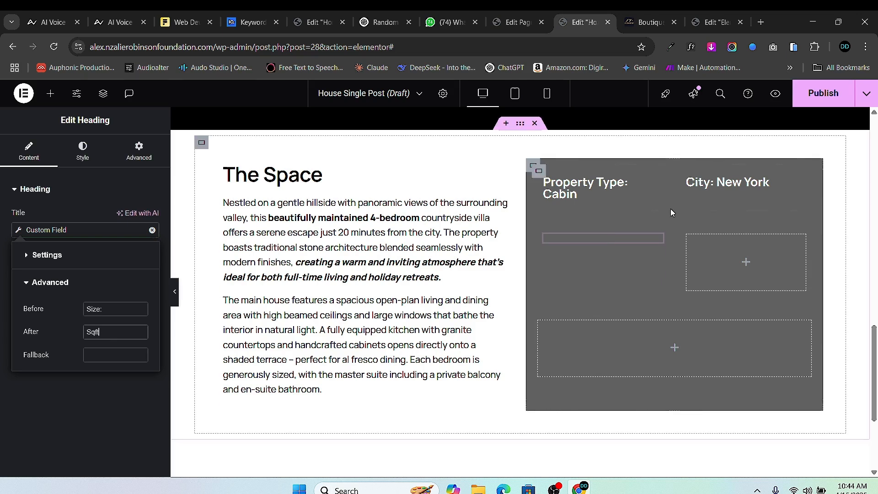
left_click(86, 332)
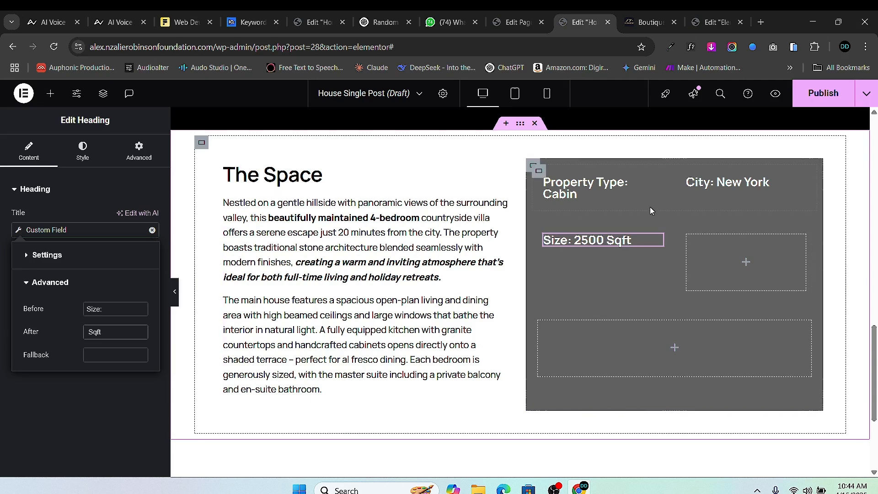
- Duplicate the City heading and place the copy beside the size heading
right_click(658, 240)
left_click(676, 259)
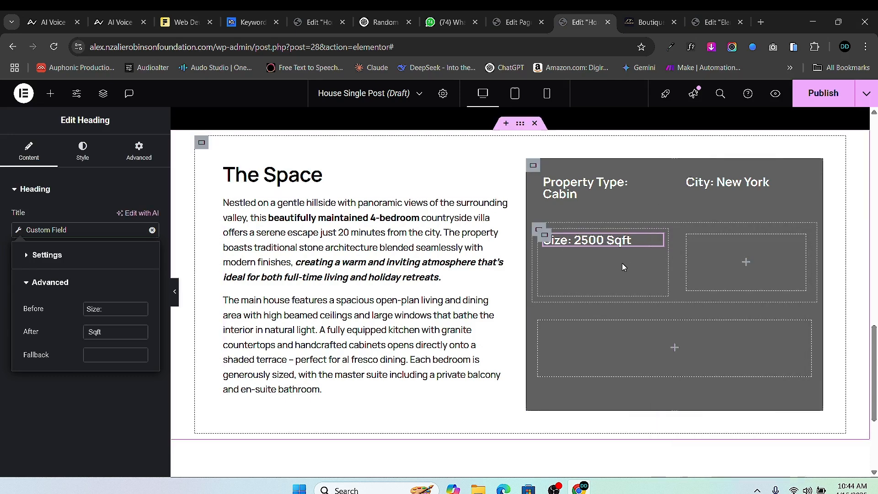
right_click(799, 182)
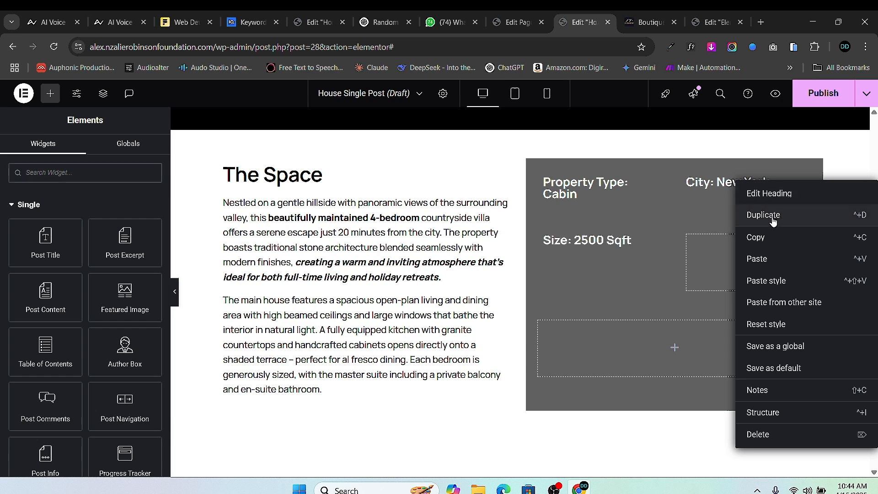
left_click(807, 214)
left_click_drag(799, 206, 740, 269)
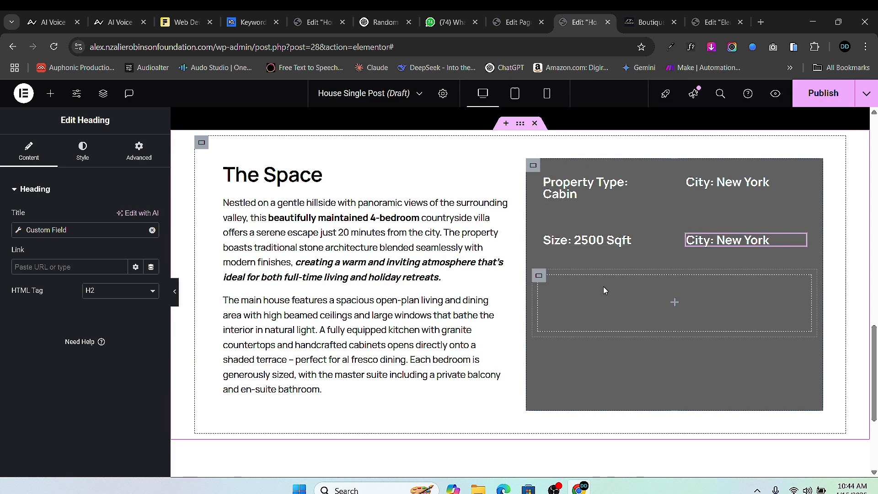
- Bind the copy to Property Price with 'Price: $' as Before text, then check the edit page
left_click(20, 234)
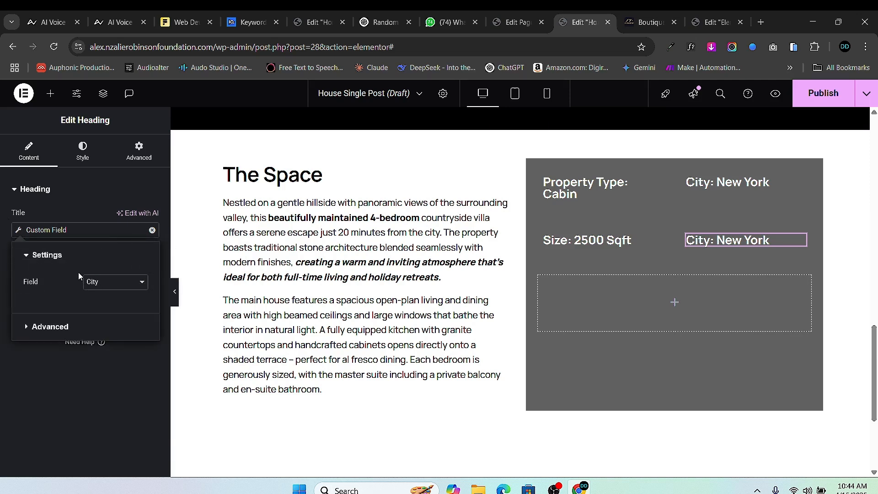
left_click(103, 284)
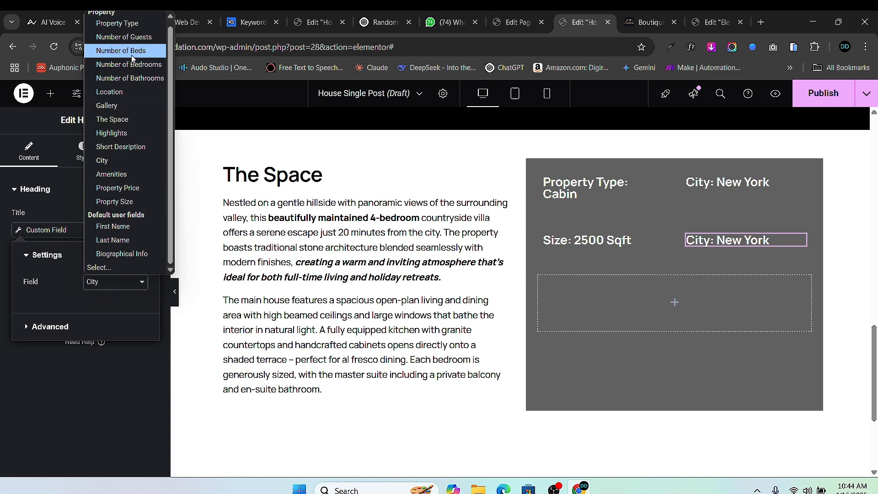
left_click(139, 188)
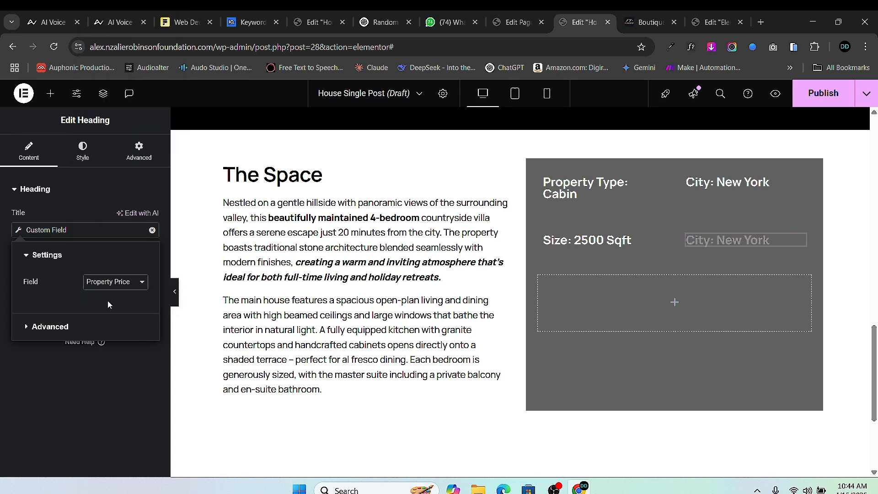
left_click(28, 328)
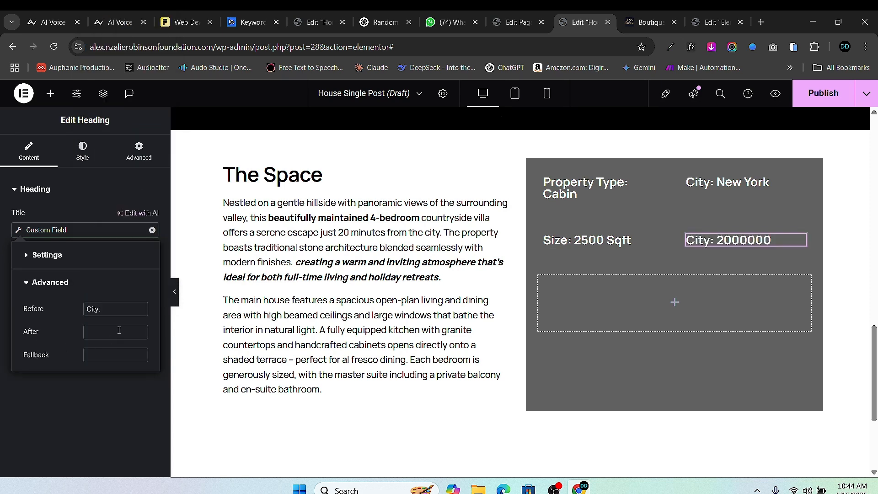
triple_click(98, 310)
type("$")
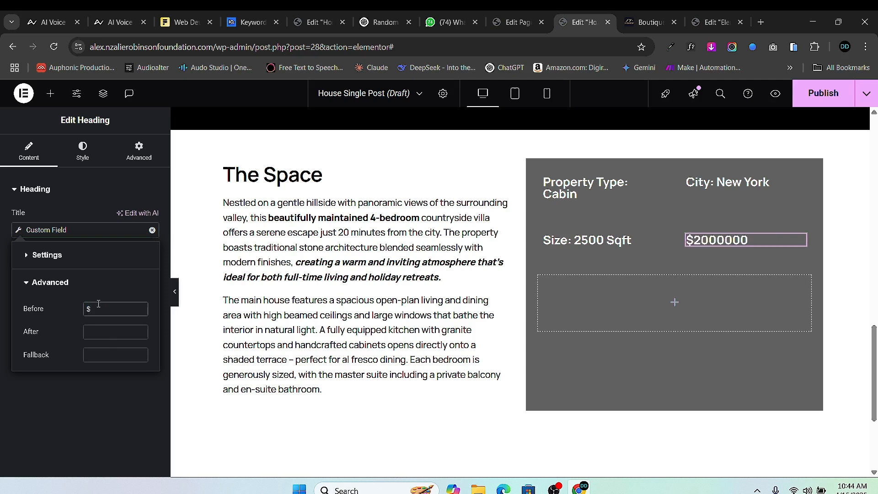
type("Price")
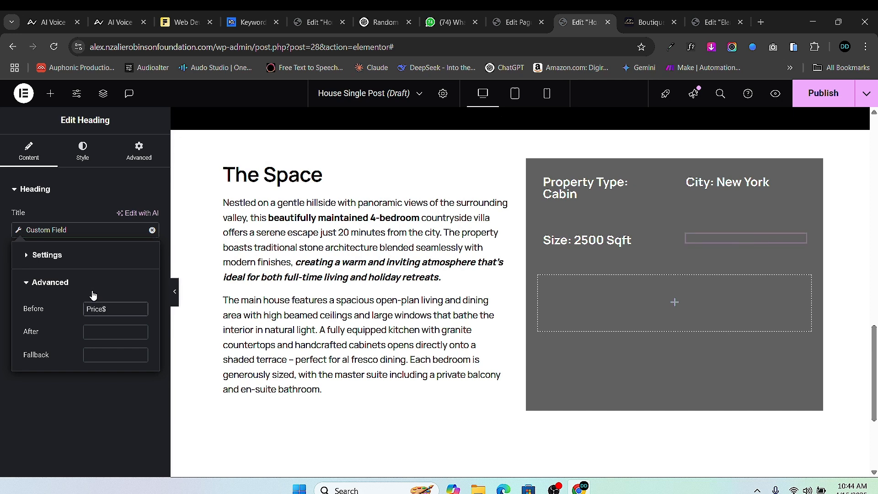
type(":")
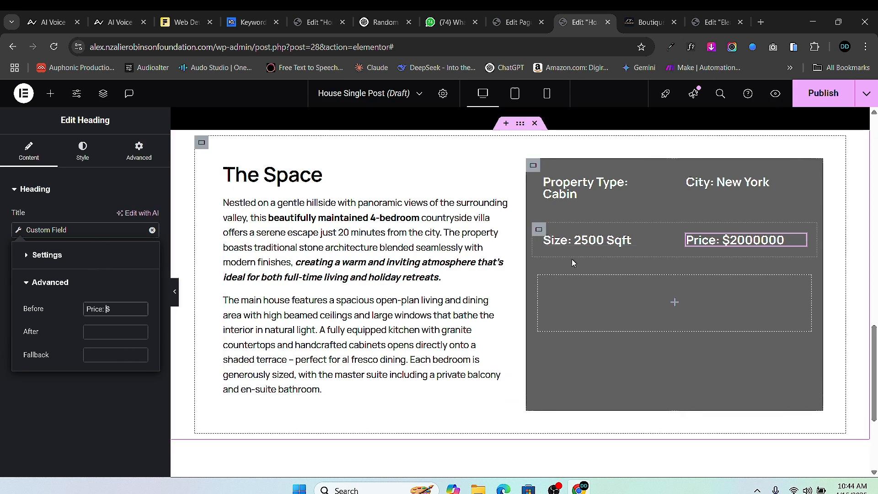
left_click(507, 23)
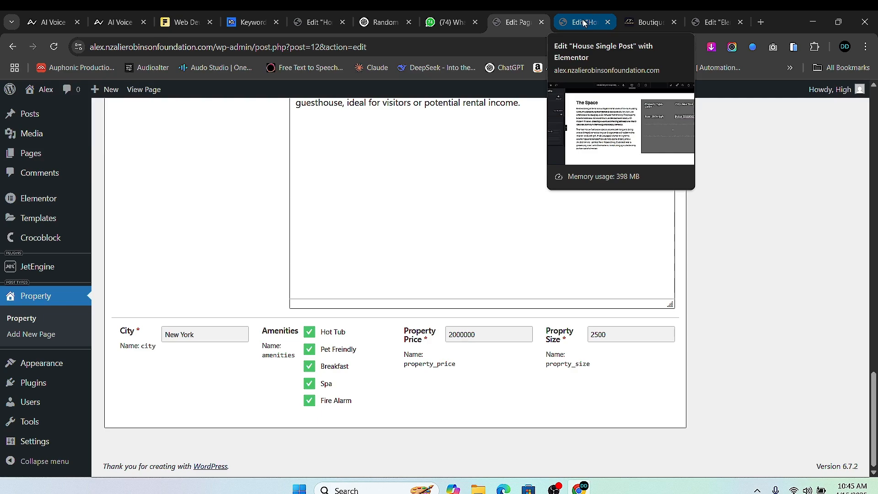
- Duplicate the City heading into the empty full-width row below
scroll(443, 288, "up", 15)
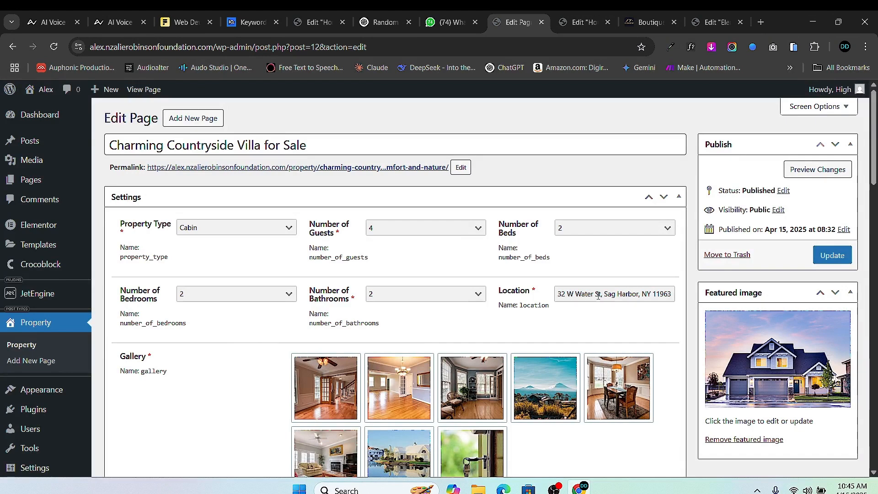
left_click(582, 22)
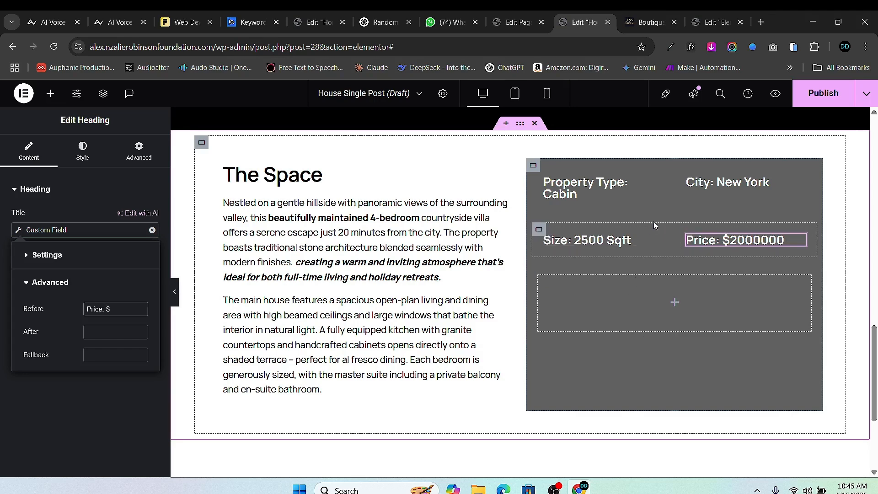
right_click(799, 185)
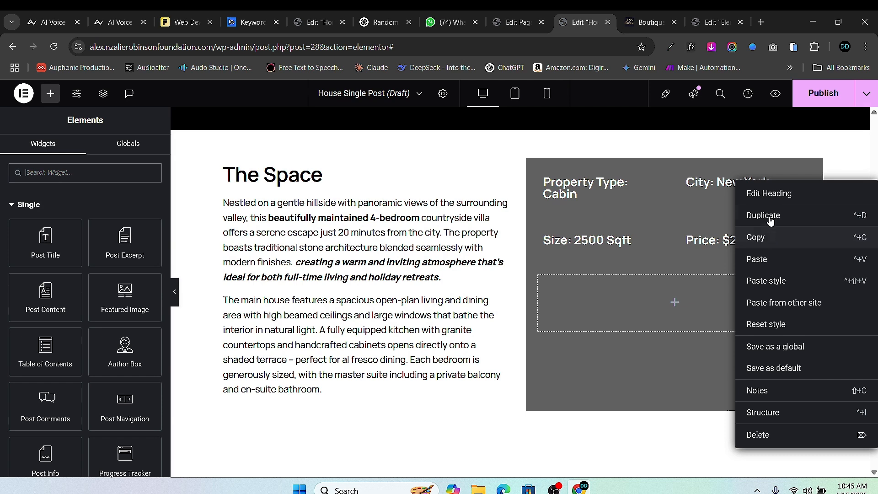
left_click(771, 217)
left_click_drag(789, 207, 684, 304)
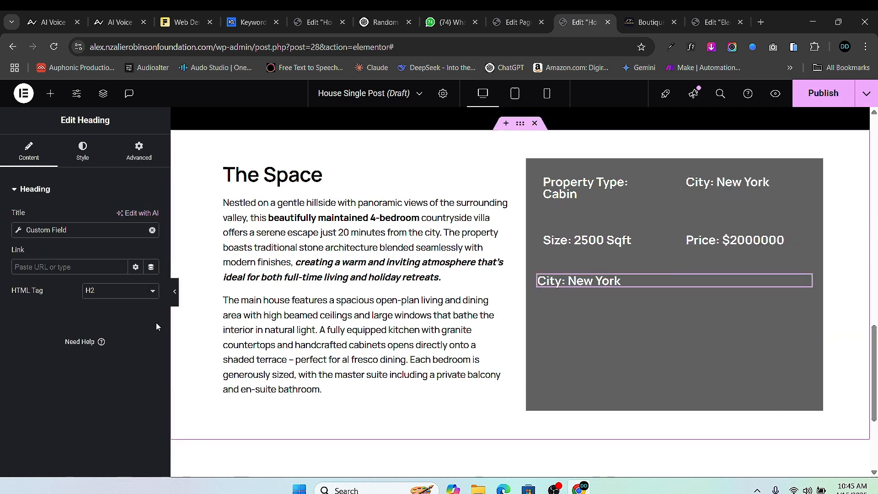
- Bind the copy to the Location field with 'Address:' as its Before text
left_click(21, 235)
left_click(115, 282)
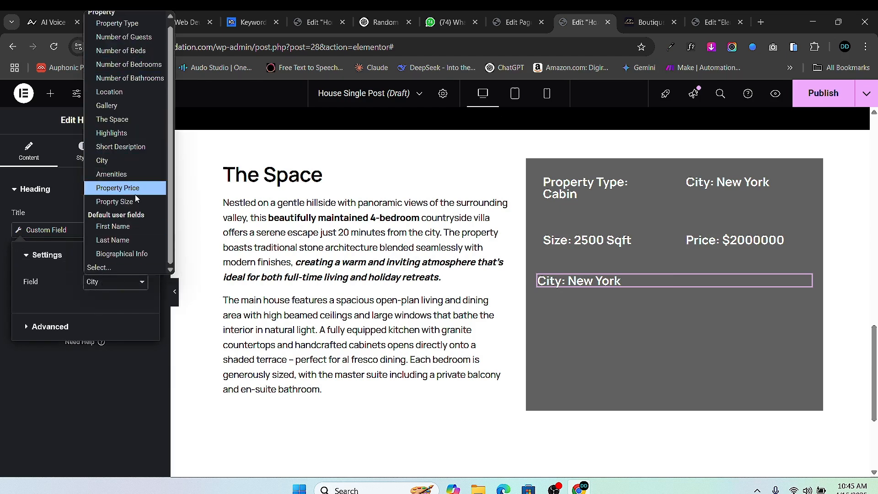
scroll(128, 220, "up", 1)
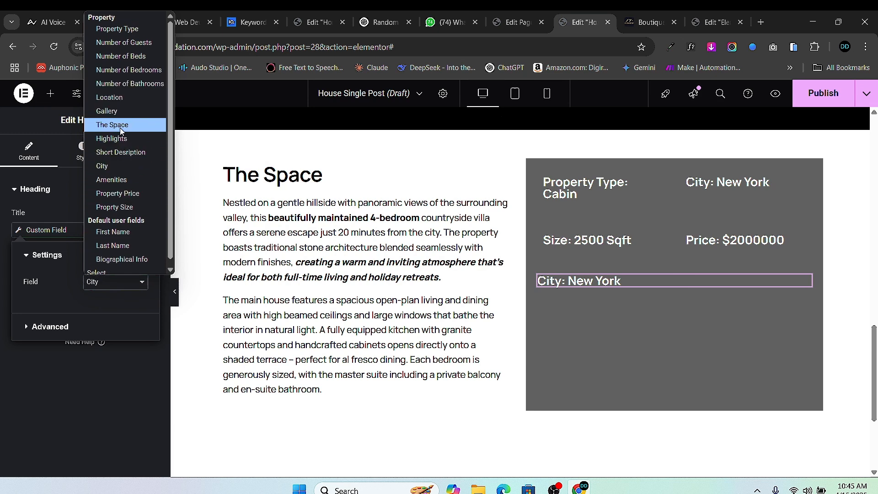
left_click(116, 98)
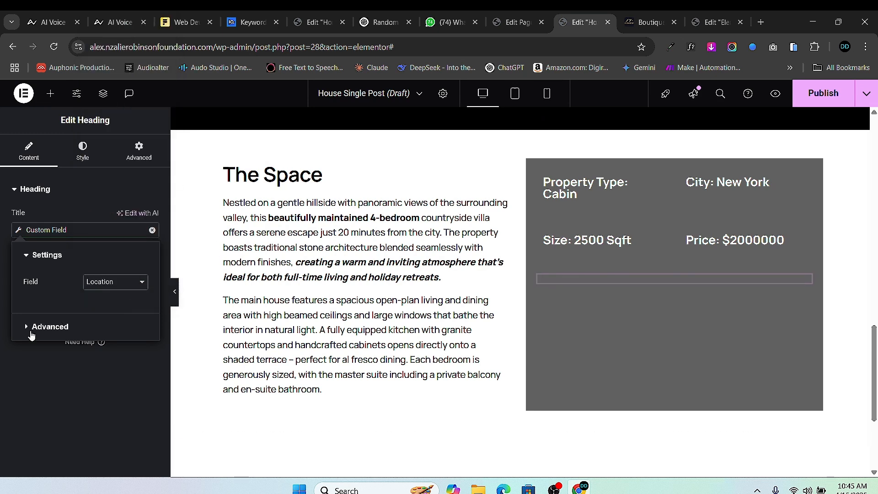
left_click(31, 333)
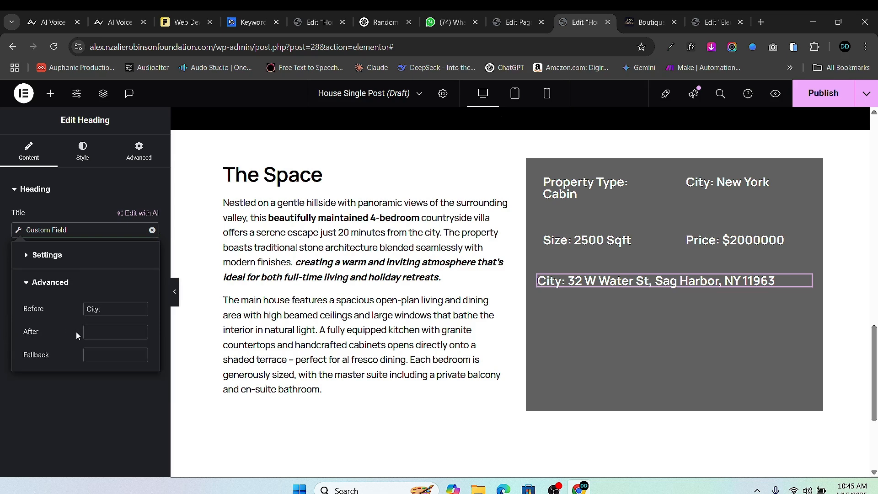
double_click(89, 310)
type("A")
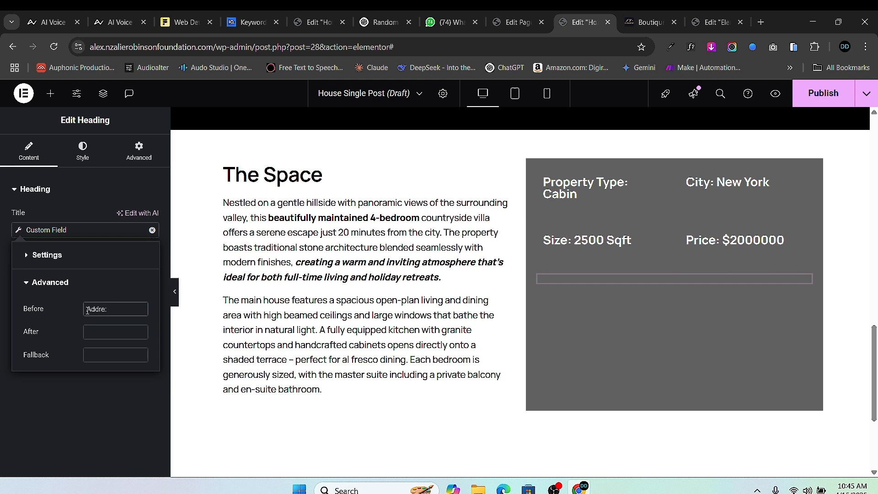
type("ddress")
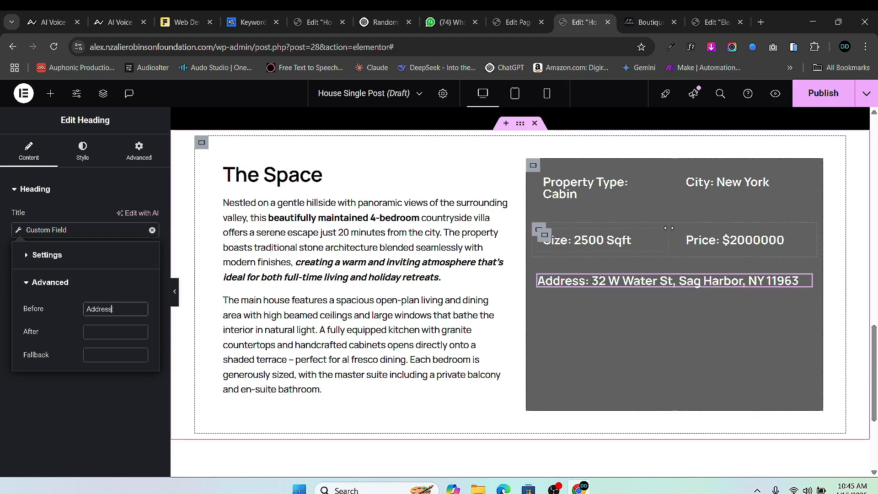
key("BackSpace")
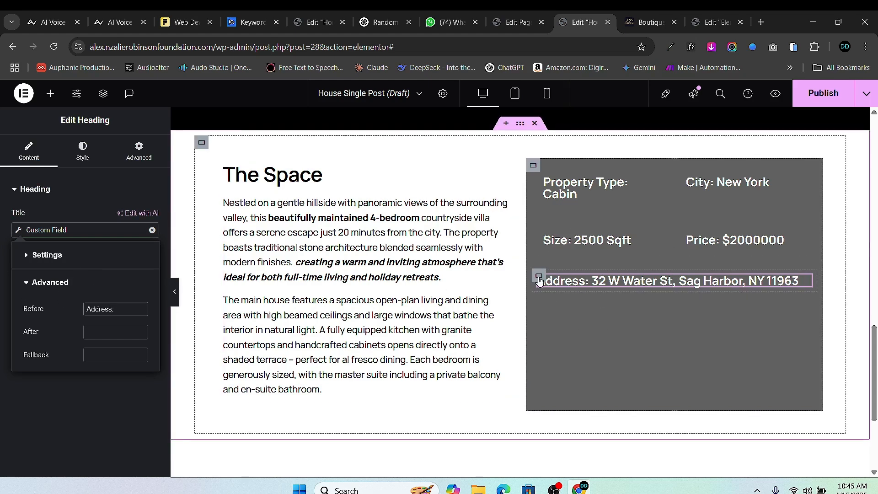
left_click(537, 273)
- Duplicate the address row and make its heading show the Amenities field without a prefix
right_click(537, 274)
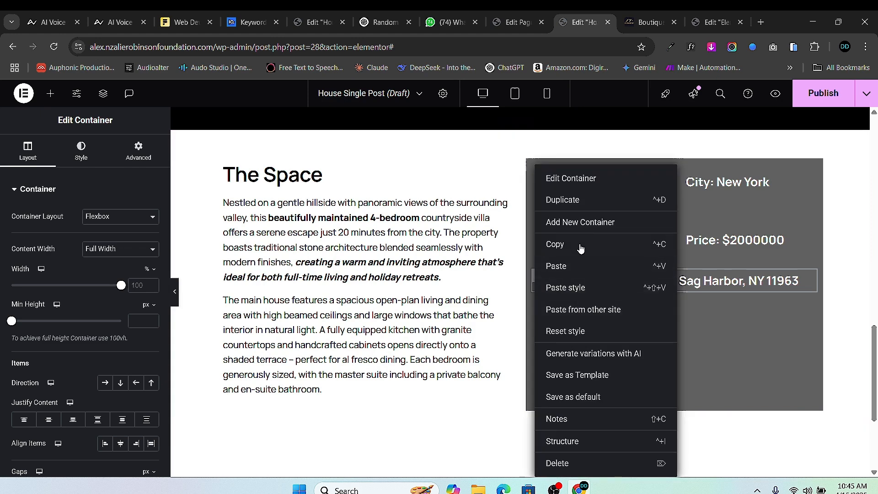
left_click(587, 200)
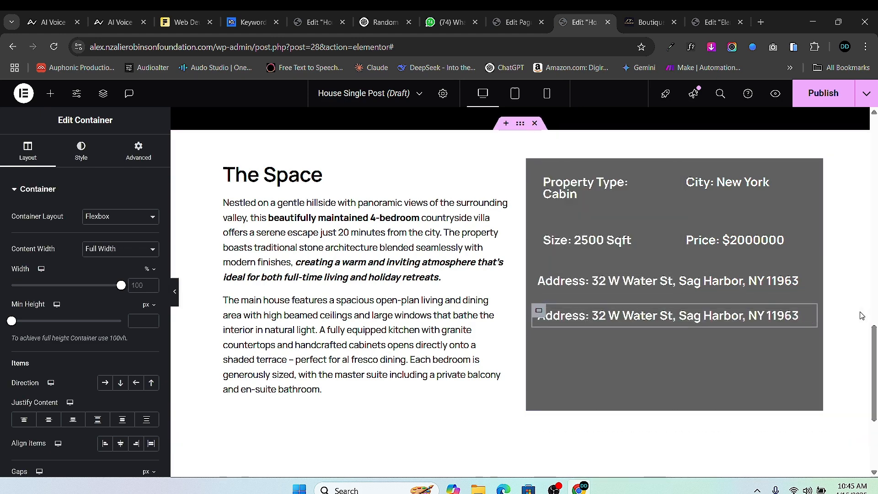
left_click(801, 315)
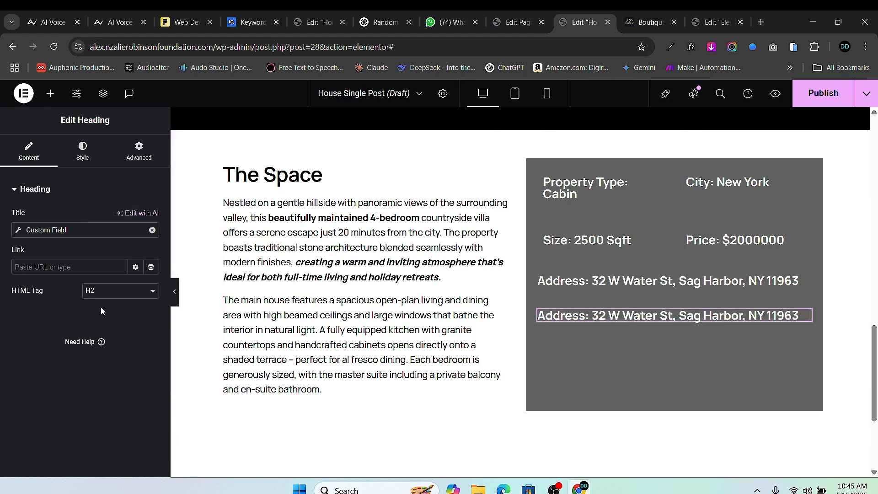
left_click(21, 231)
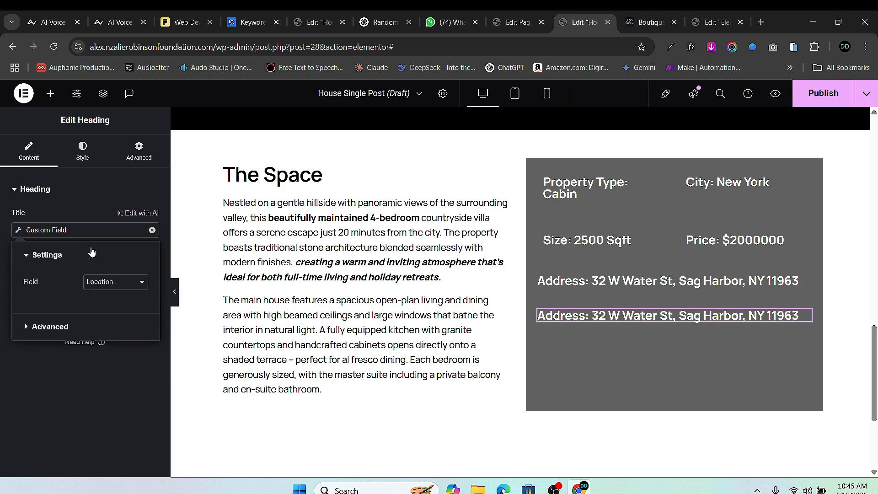
left_click(89, 283)
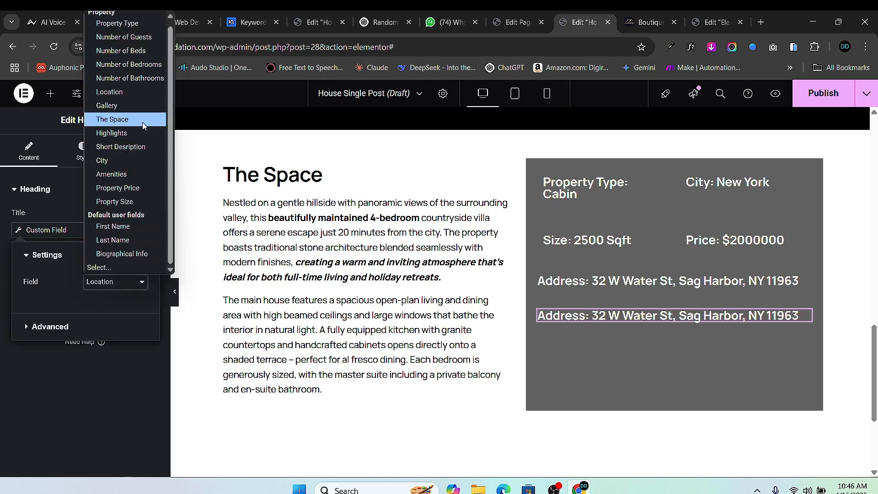
left_click(114, 174)
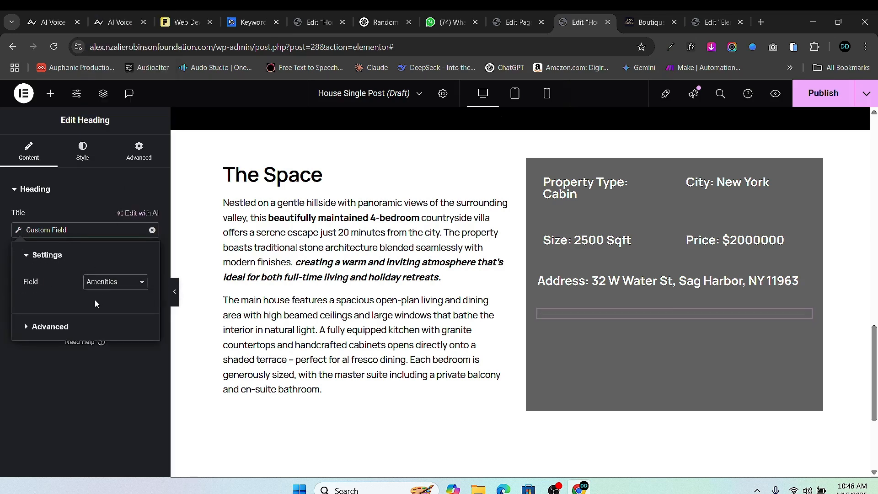
left_click(28, 327)
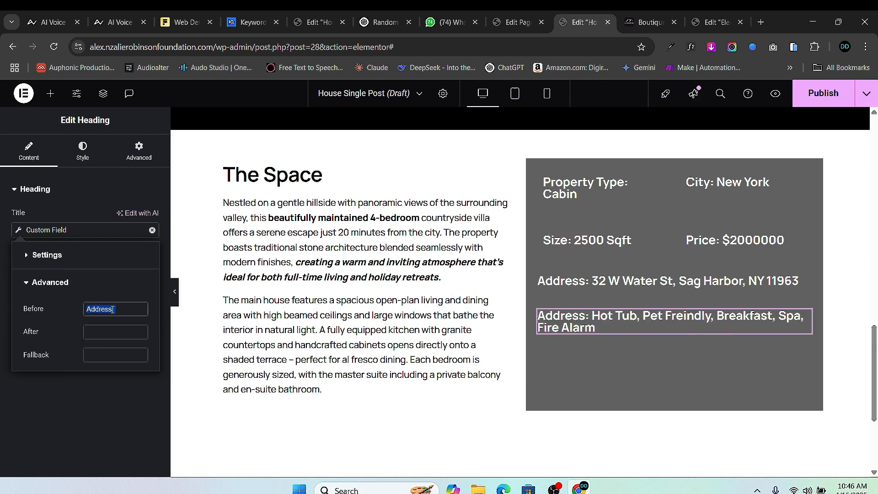
key("BackSpace")
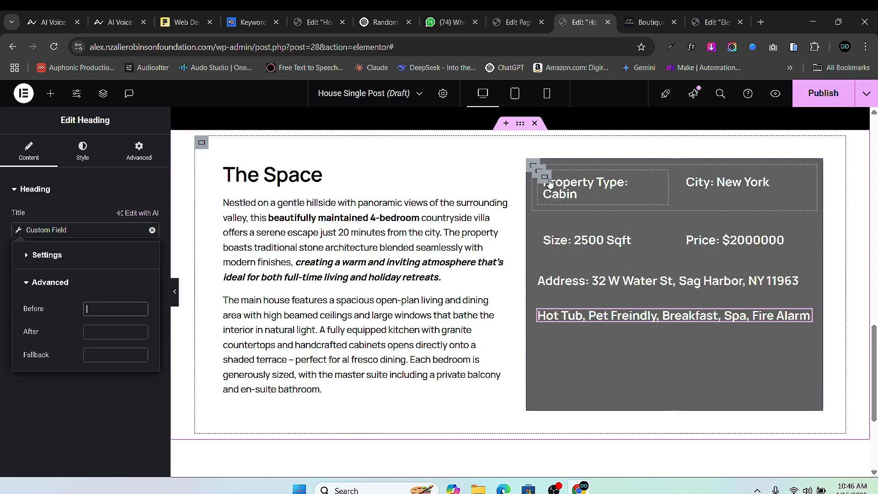
- Select the Property Type heading and review its content settings
scroll(548, 339, "down", 4)
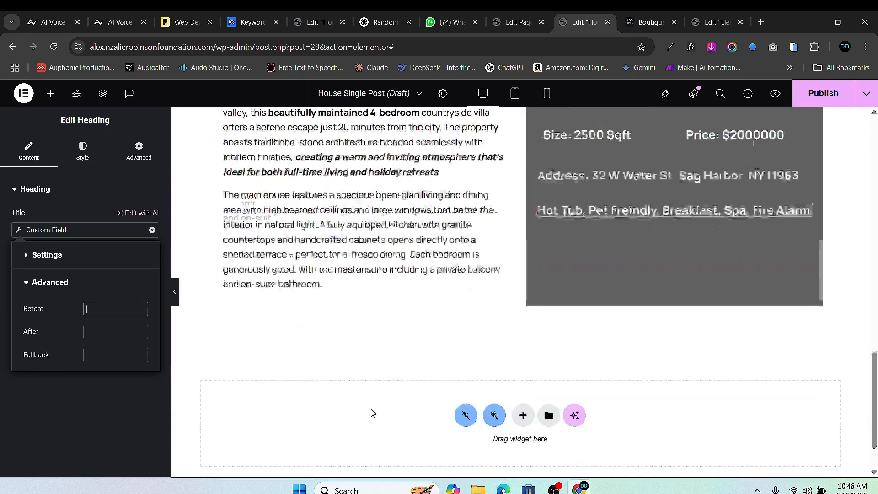
scroll(594, 320, "up", 4)
scroll(638, 323, "down", 1)
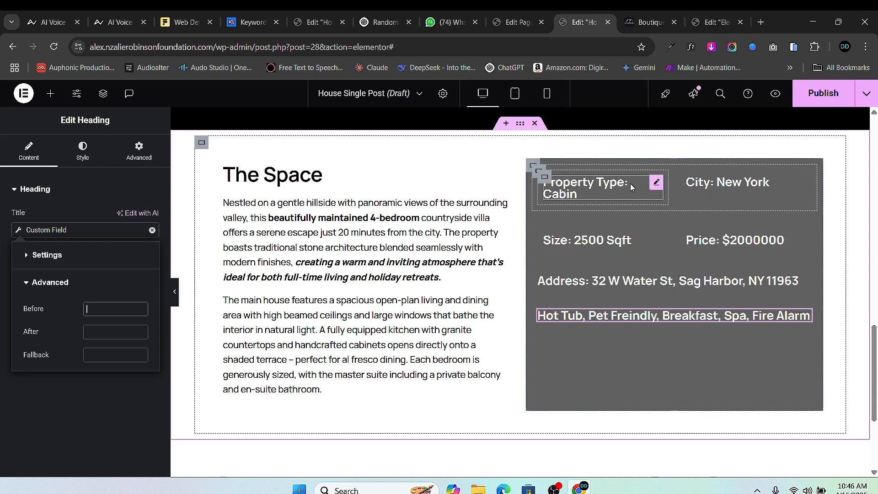
left_click(654, 184)
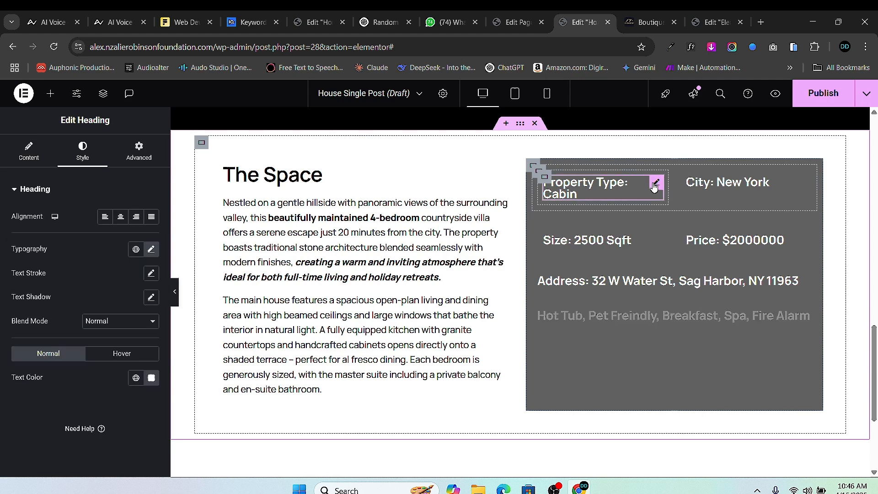
left_click(29, 153)
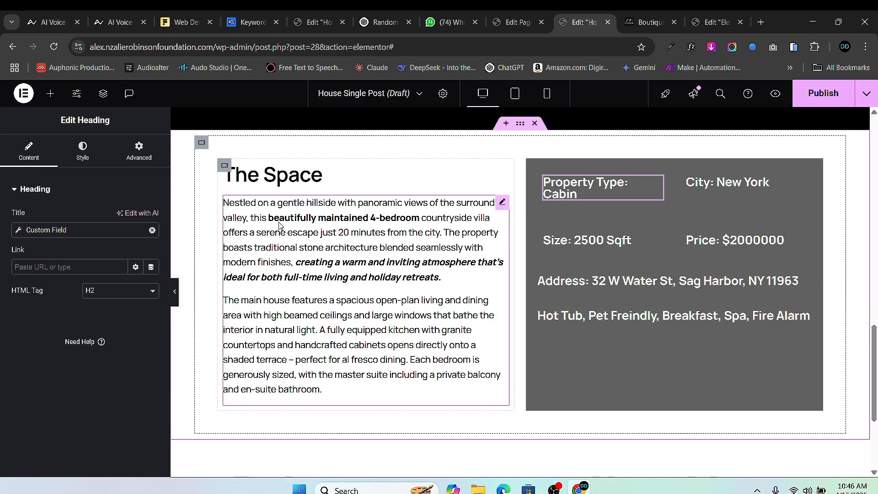
- Drag an Icon Box above the Property Type heading and clear its placeholder title and description
left_click(50, 93)
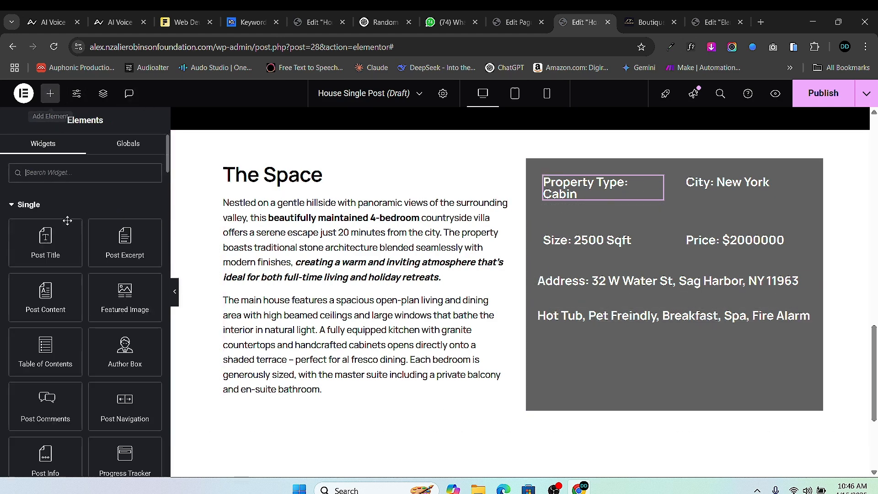
type("idon")
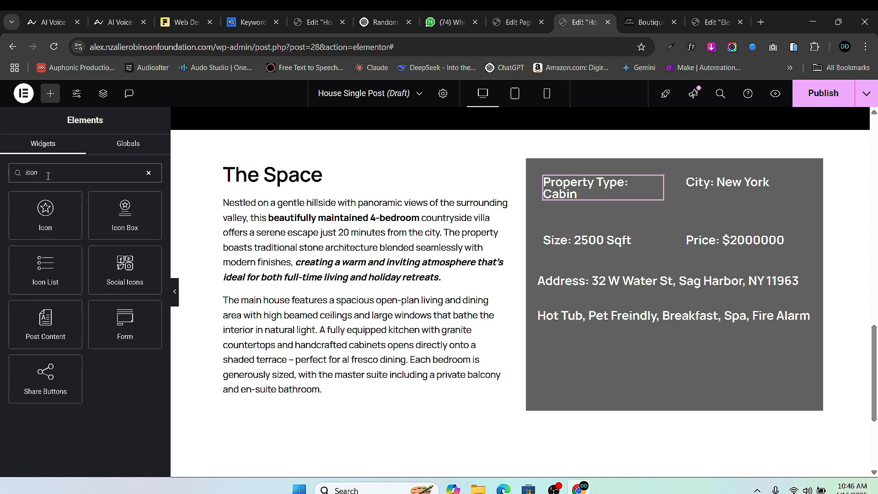
left_click_drag(122, 215, 596, 184)
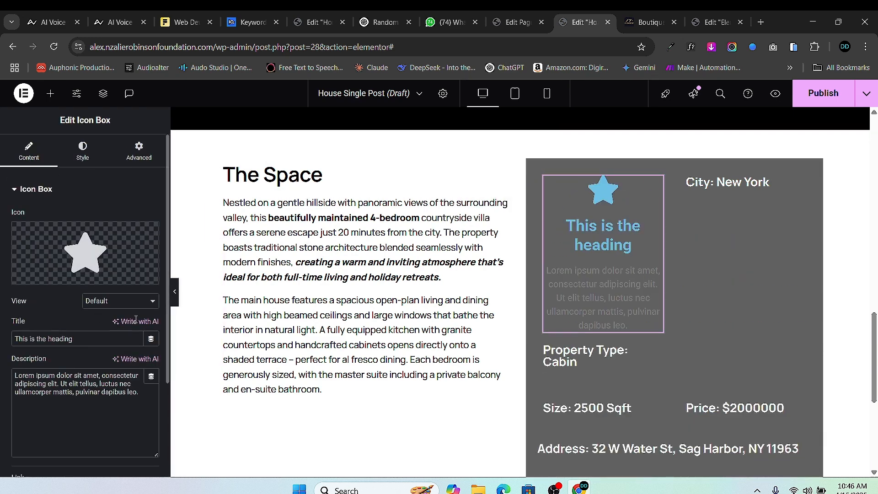
triple_click(64, 377)
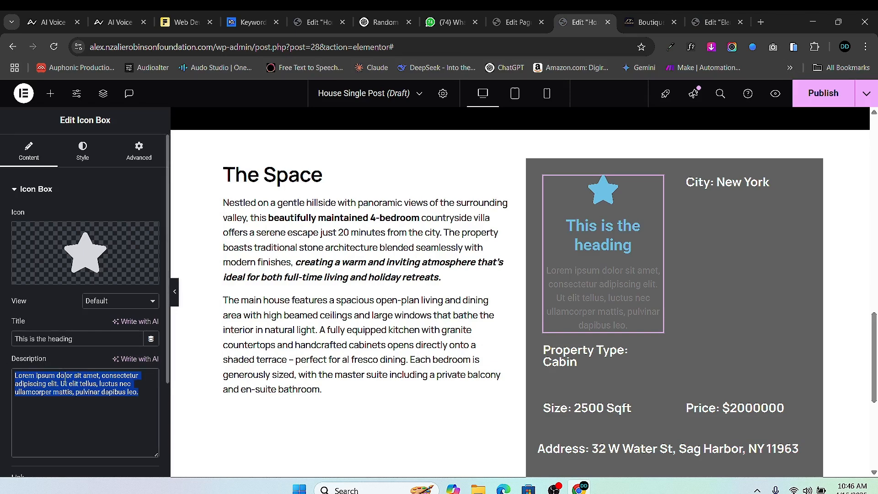
key("BackSpace")
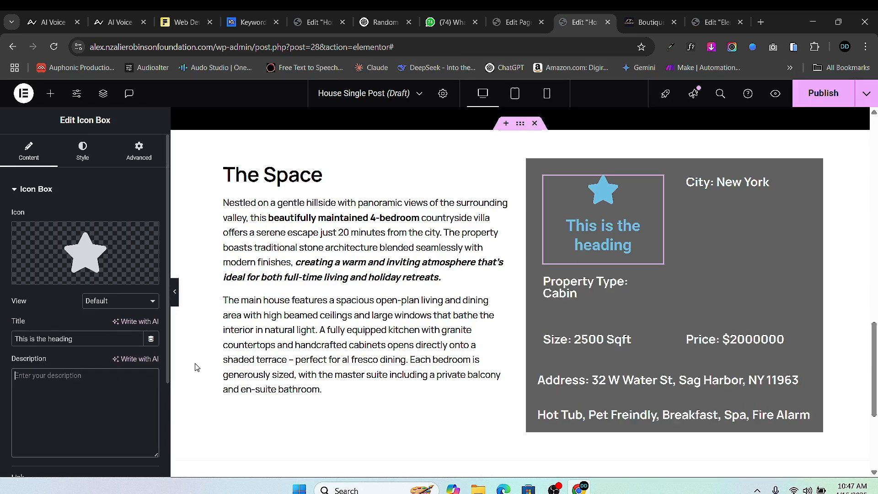
left_click(62, 337)
key("BackSpace")
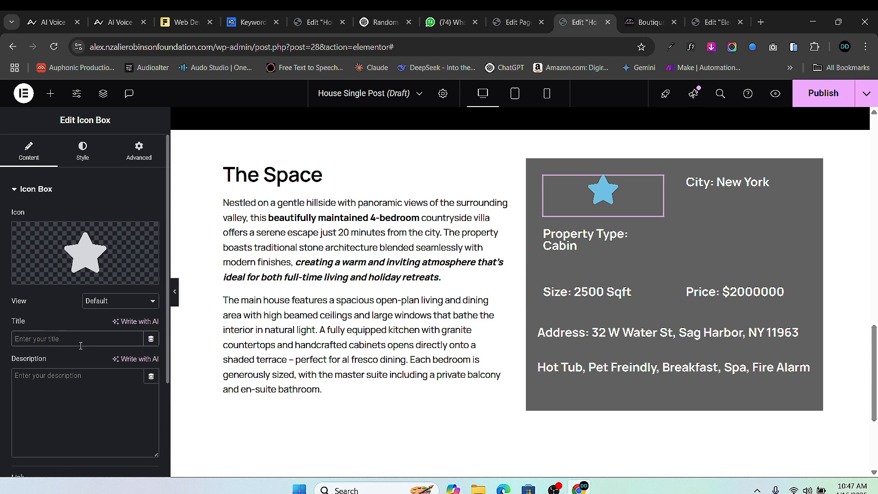
- Set the icon box title to the Custom Field dynamic tag showing Property Type
left_click(151, 339)
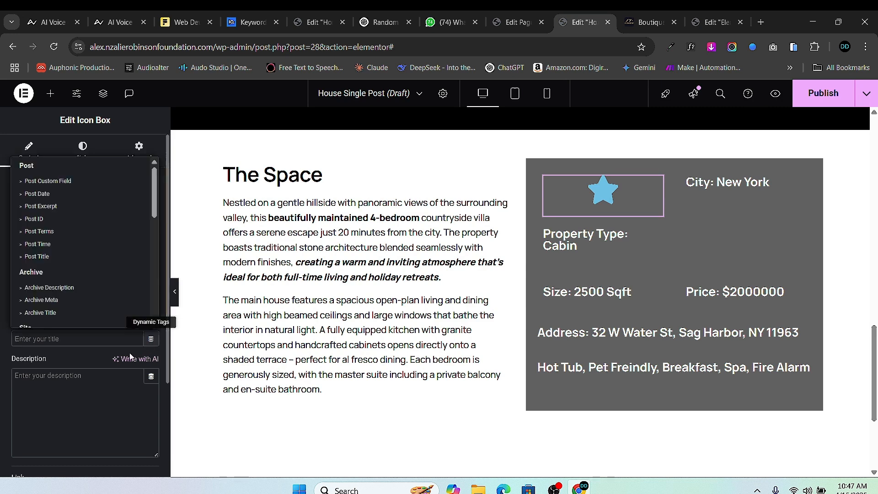
scroll(66, 308, "down", 2)
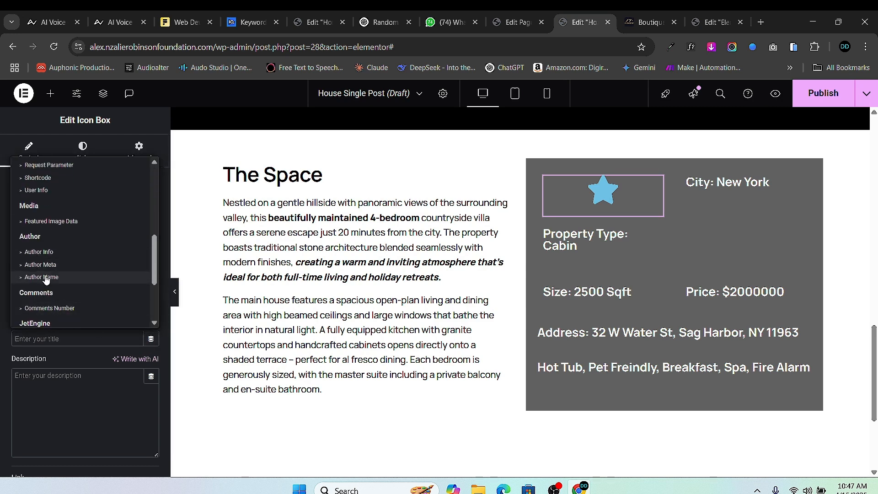
scroll(45, 278, "down", 2)
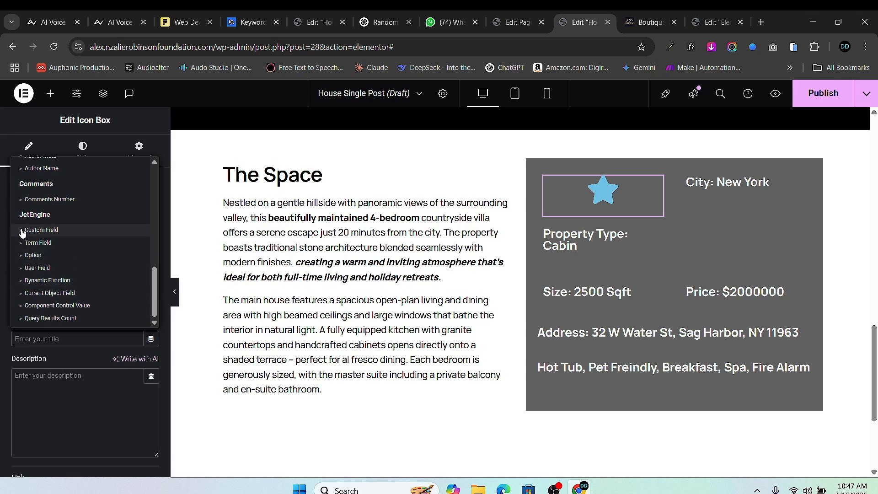
left_click(41, 230)
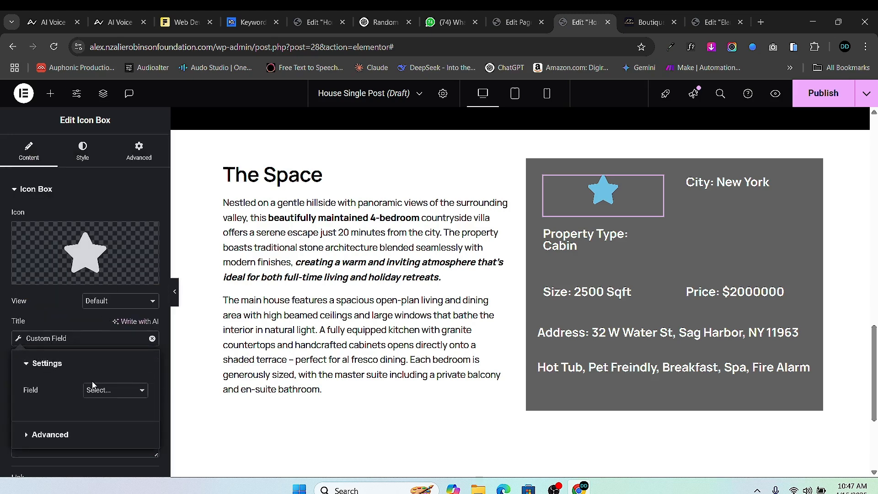
left_click(105, 390)
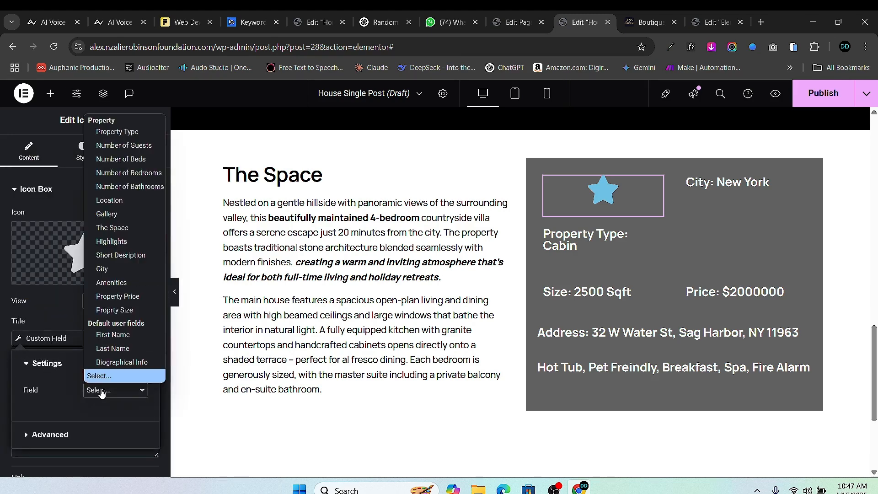
left_click(122, 132)
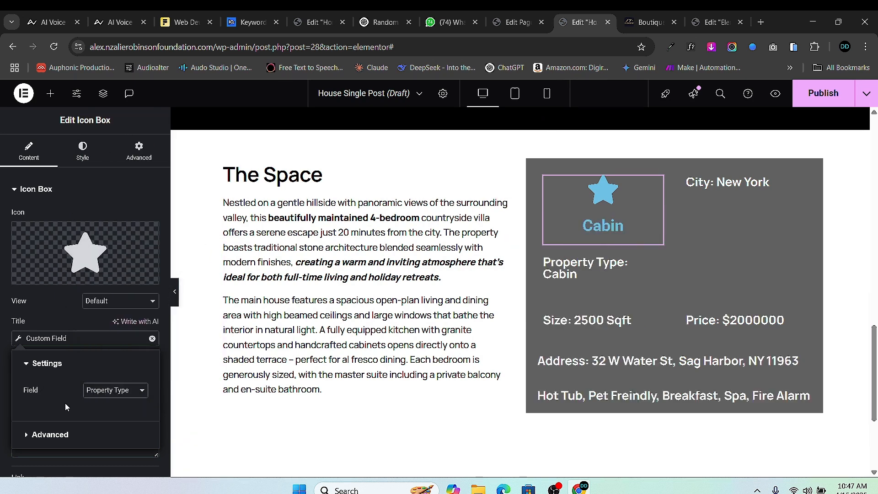
- Add 'Property Type:' as the Before label and keep the star icon on the left
left_click(46, 434)
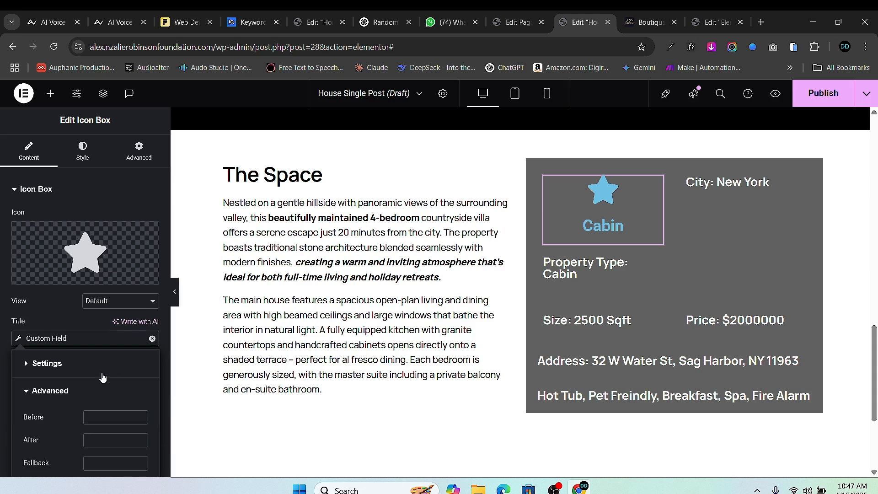
left_click(114, 417)
type("Pr")
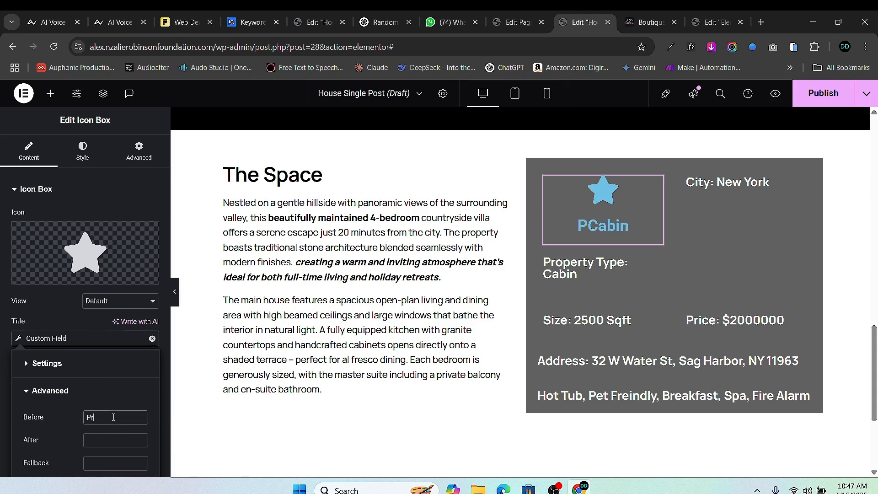
type("operty")
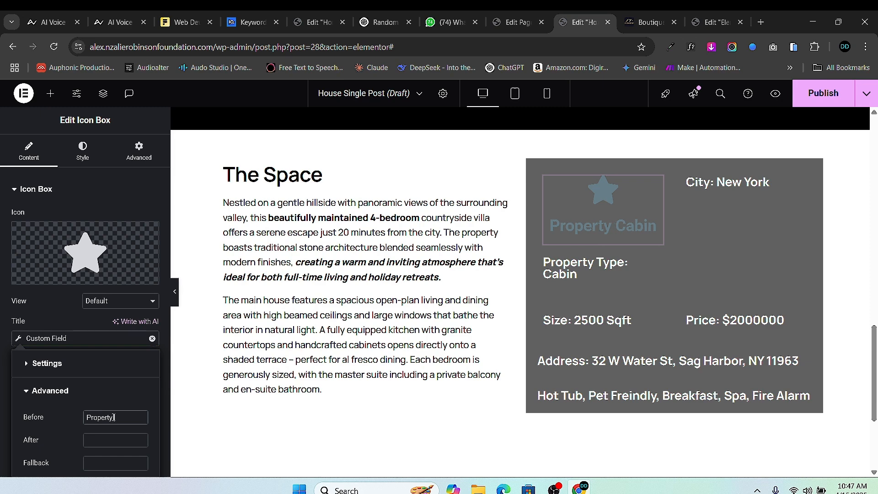
type(" Type")
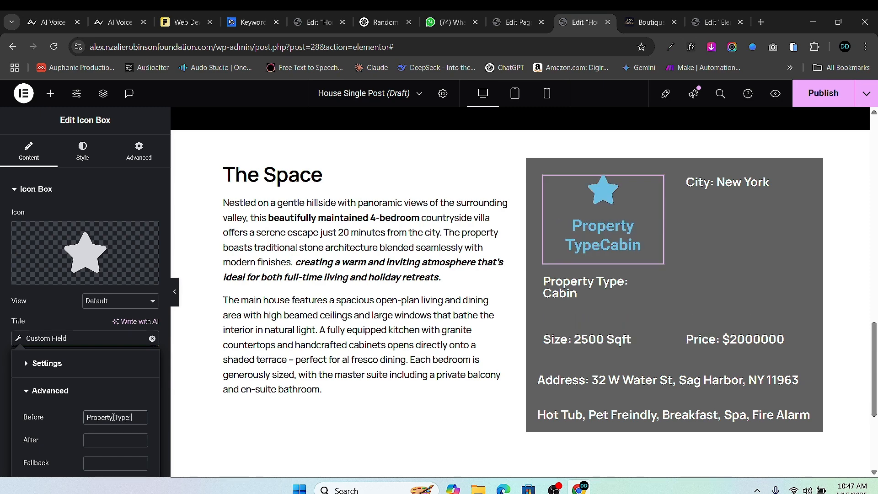
type(":")
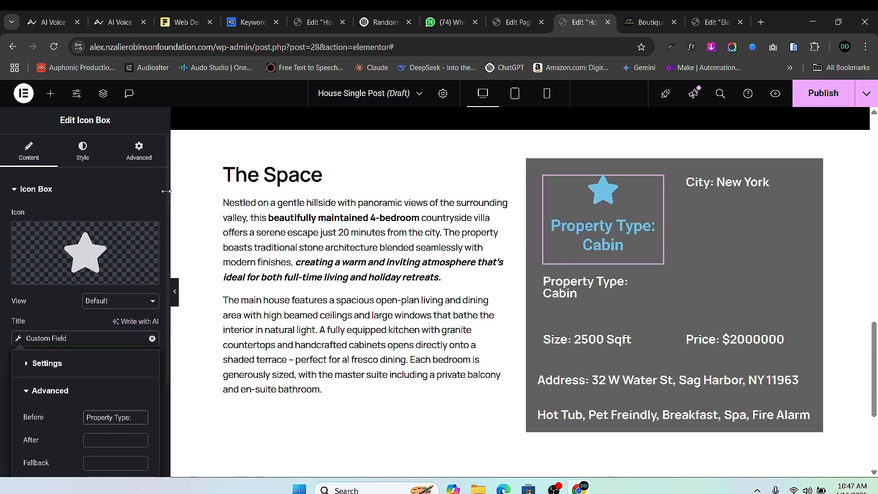
left_click(91, 157)
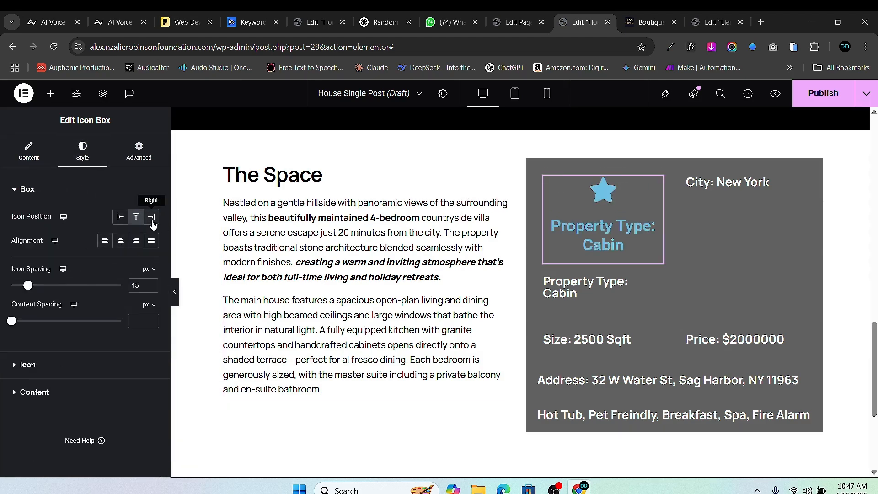
left_click(151, 218)
left_click(120, 217)
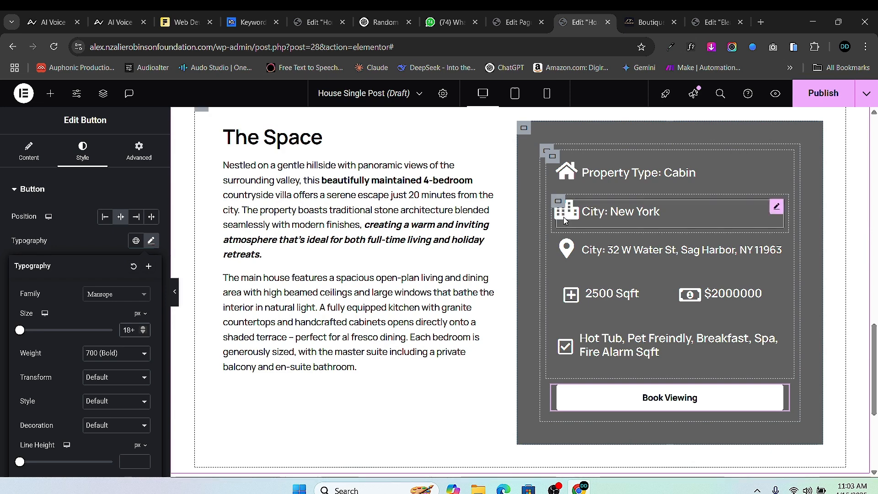
- Remove the padding from the Property Type, City and address row containers
scroll(567, 215, "down", 3)
scroll(576, 205, "up", 3)
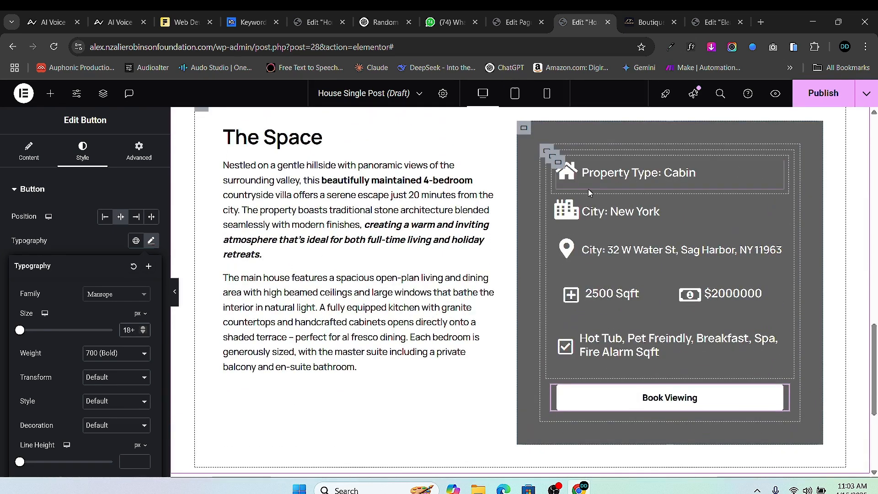
left_click(557, 162)
left_click(138, 150)
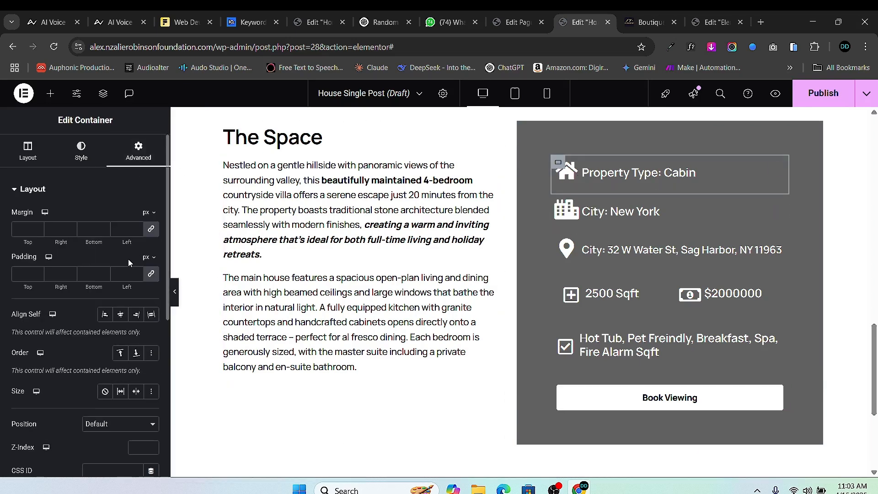
left_click(150, 274)
left_click(557, 190)
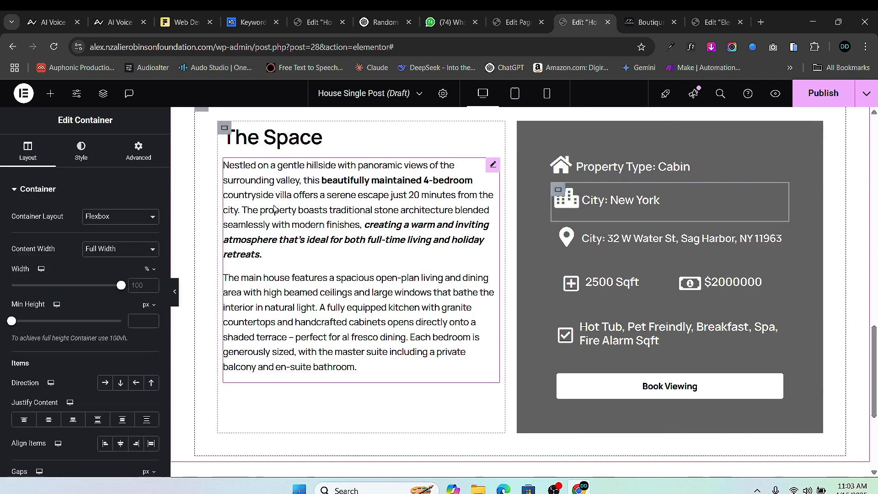
left_click(138, 164)
left_click(150, 274)
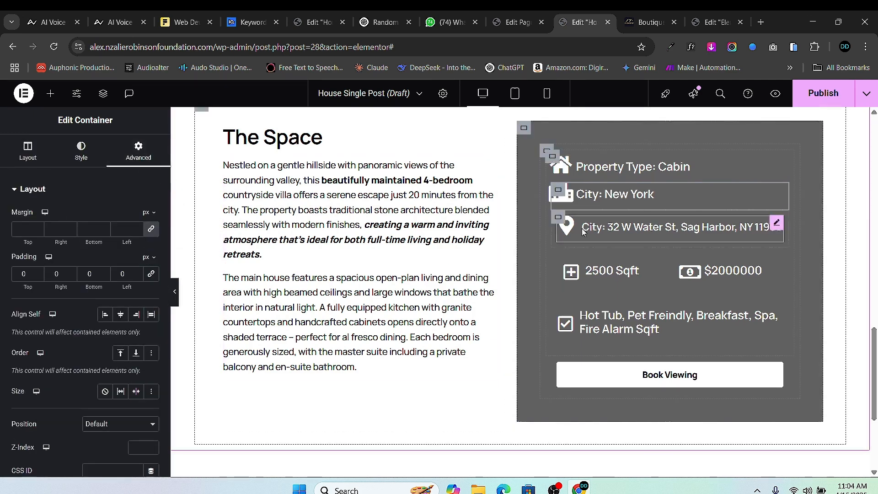
left_click(557, 217)
left_click(138, 151)
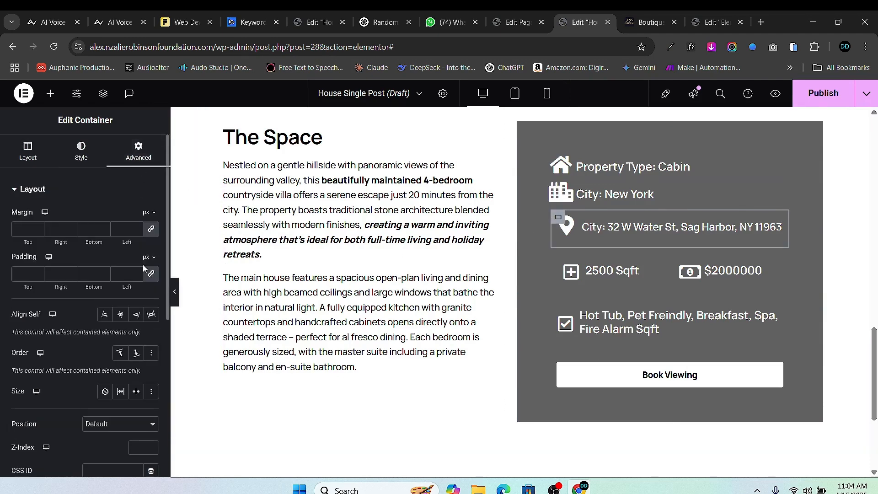
left_click(151, 275)
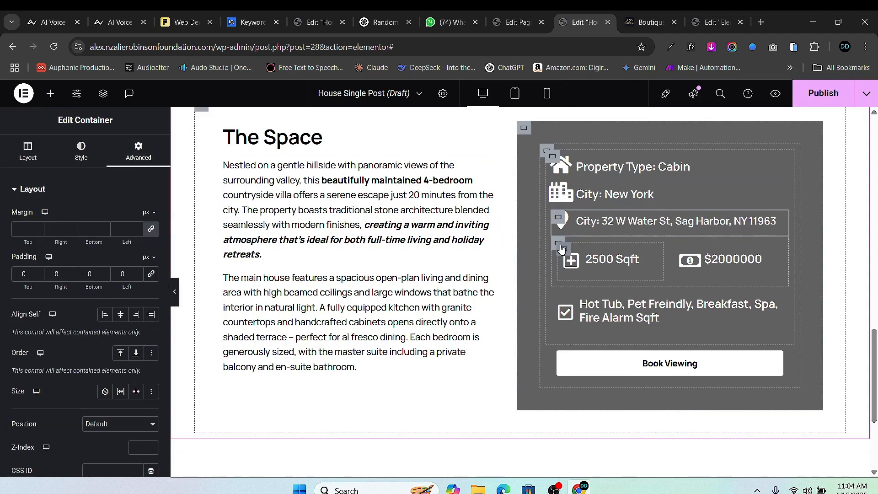
- Remove the padding from the size and price, amenities and Book Viewing containers
left_click(558, 245)
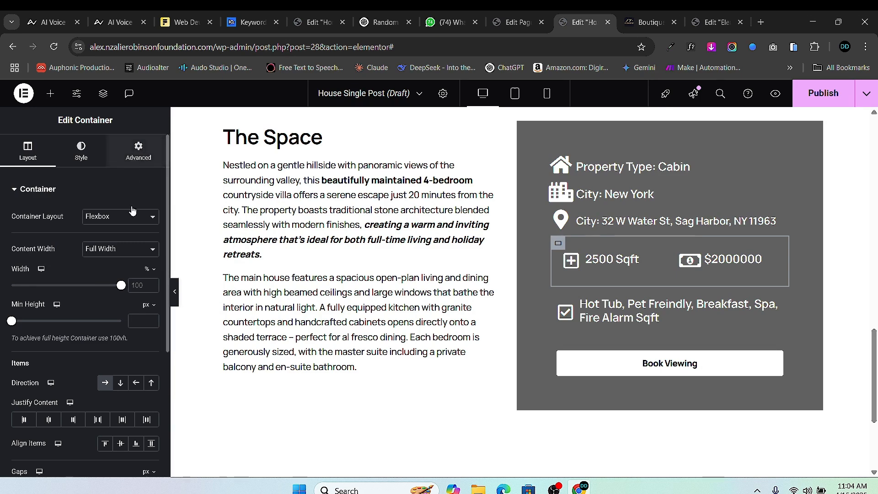
left_click(138, 150)
left_click(151, 273)
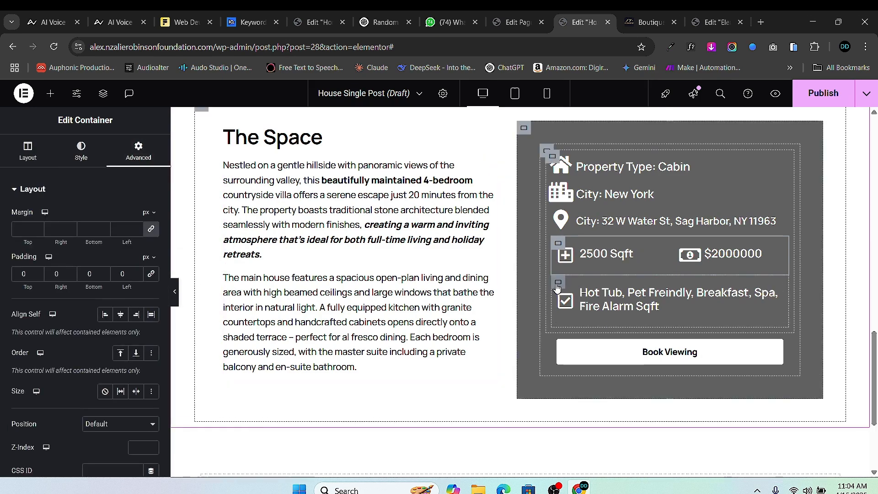
left_click(558, 283)
left_click(138, 150)
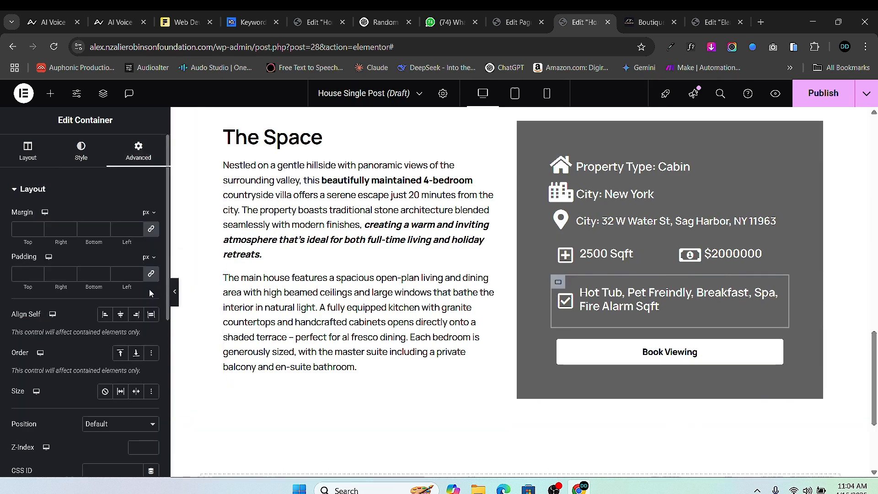
left_click(150, 274)
left_click(552, 329)
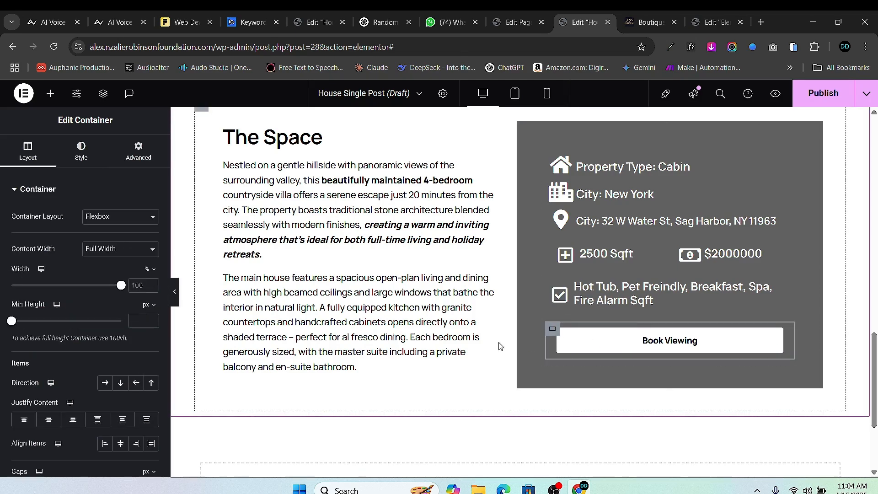
left_click(138, 150)
left_click(151, 274)
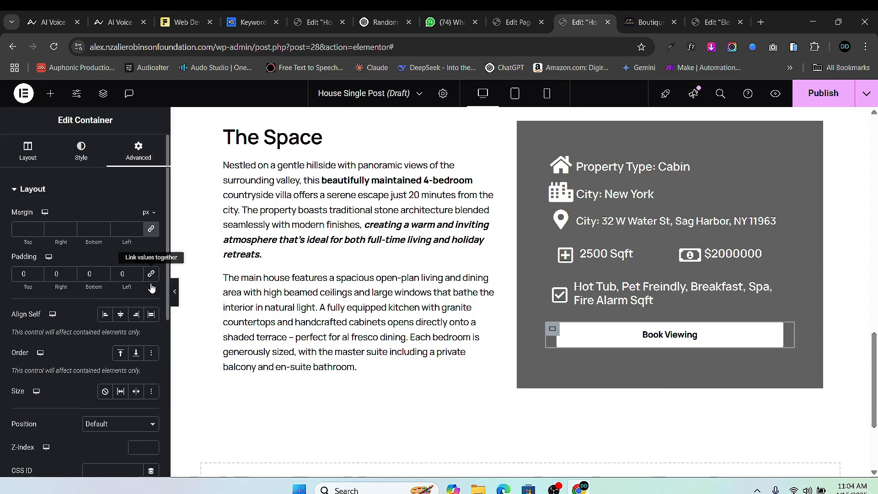
- Give the 2500 Sqft container 10 padding, with no left padding and bottom padding 5
scroll(595, 199, "up", 1)
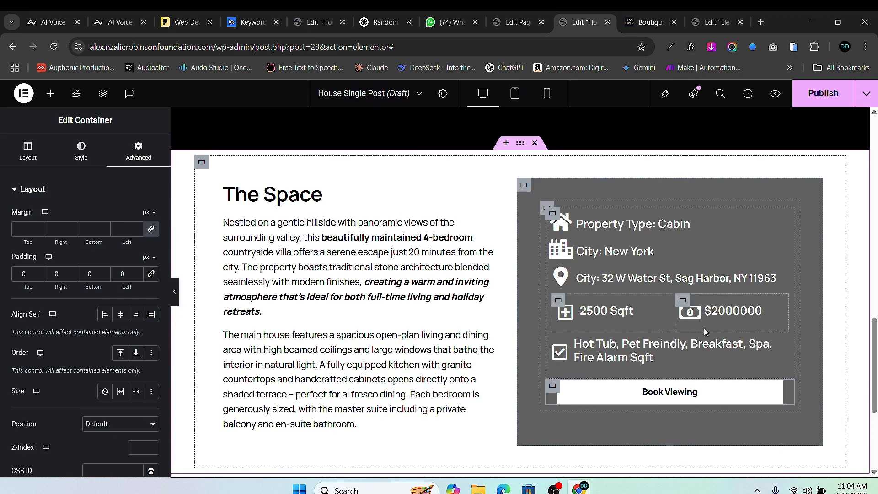
left_click(557, 301)
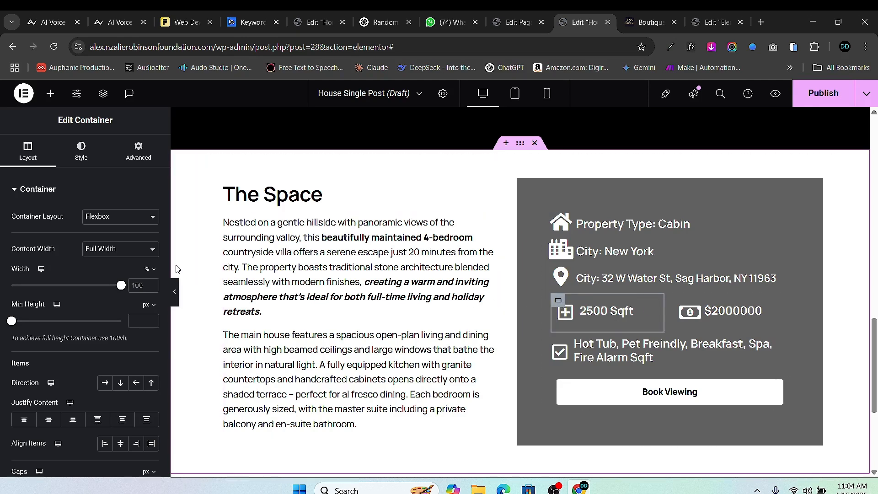
left_click(133, 156)
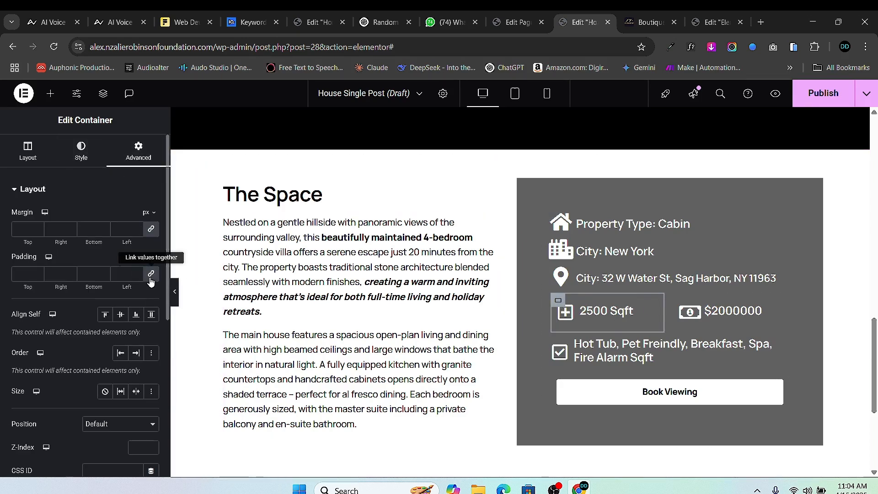
left_click(16, 275)
type("10")
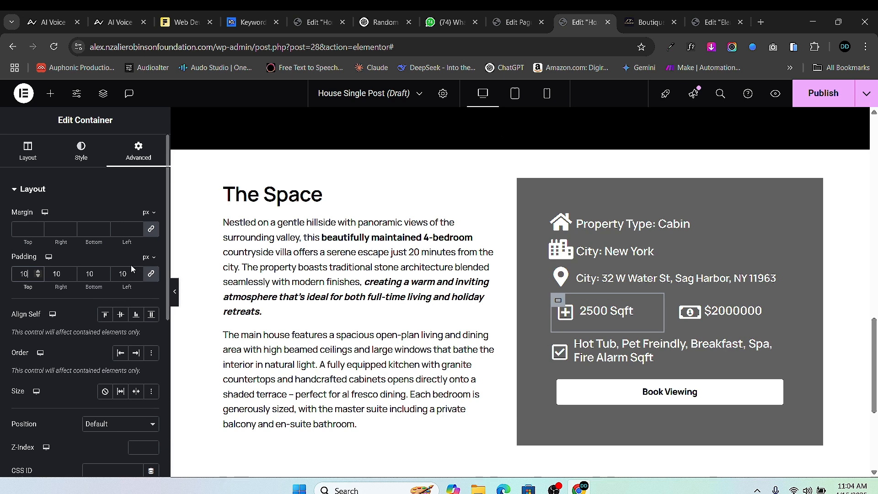
left_click(151, 277)
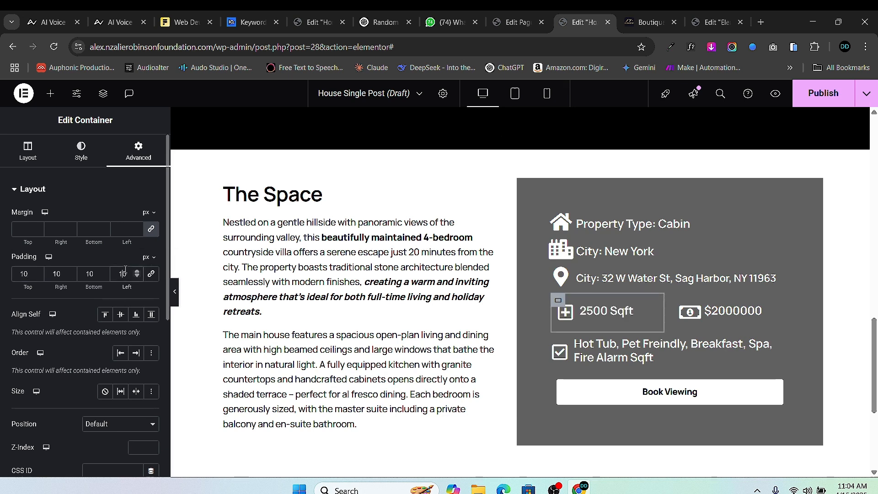
left_click(125, 273)
key("BackSpace")
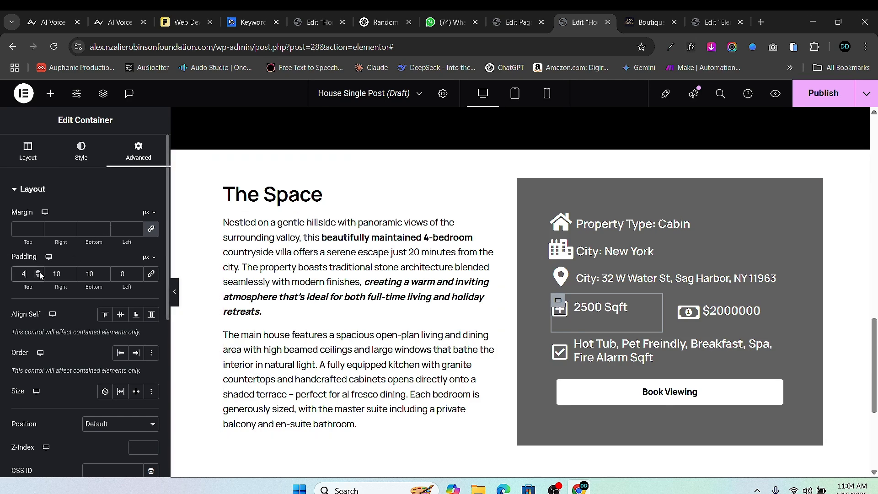
left_click(104, 277)
left_click(104, 277)
left_click(104, 277)
left_click(104, 272)
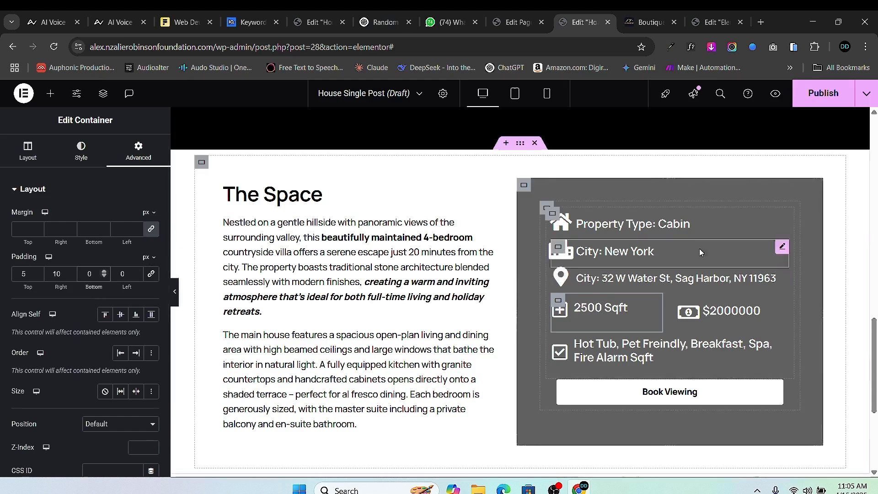
- Give the $2000000 price container 100 padding, with top and bottom reduced to 5
left_click(679, 304)
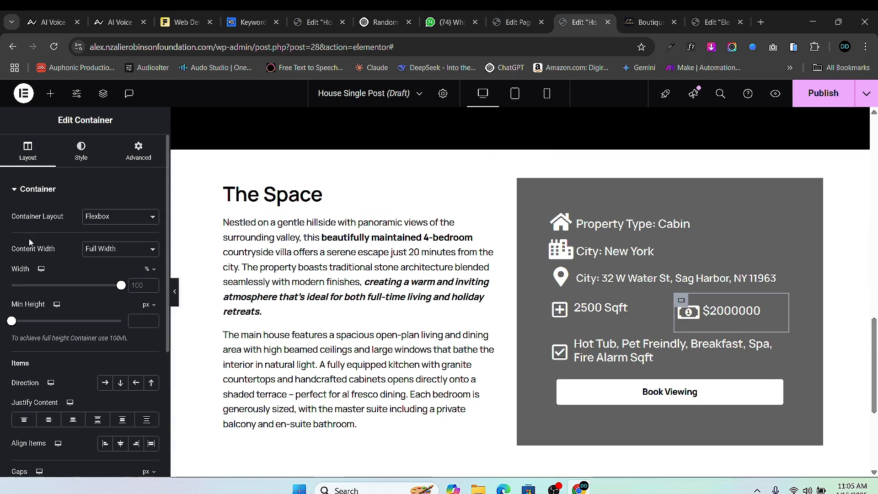
left_click(138, 150)
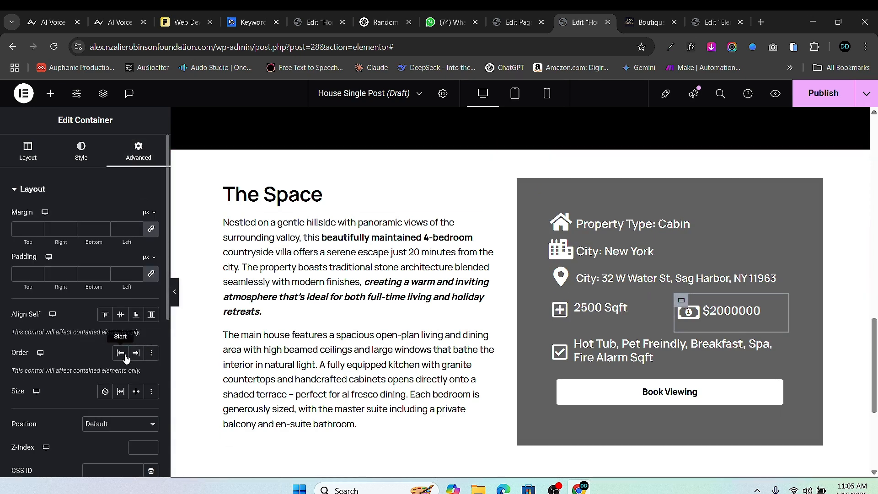
left_click(126, 279)
type("10")
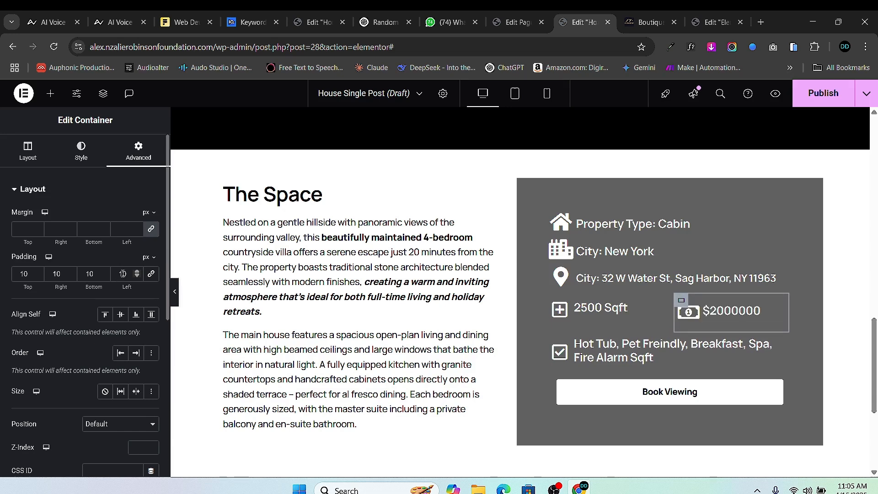
type("0")
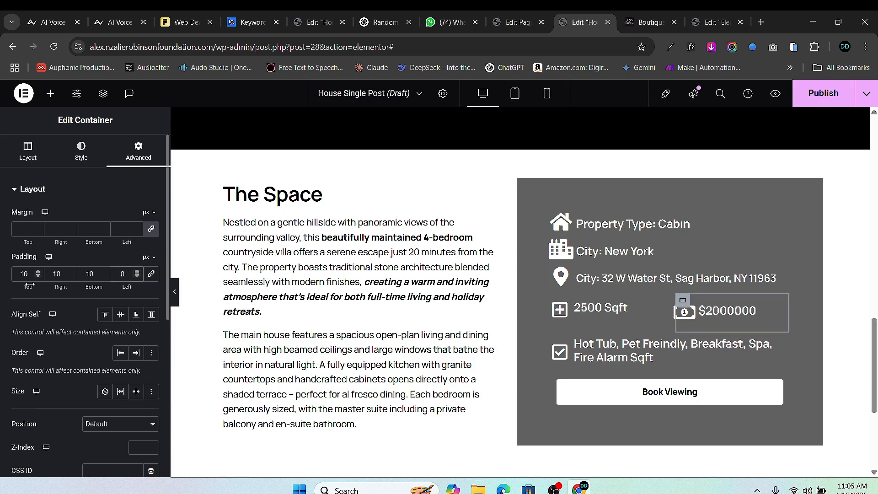
left_click(38, 277)
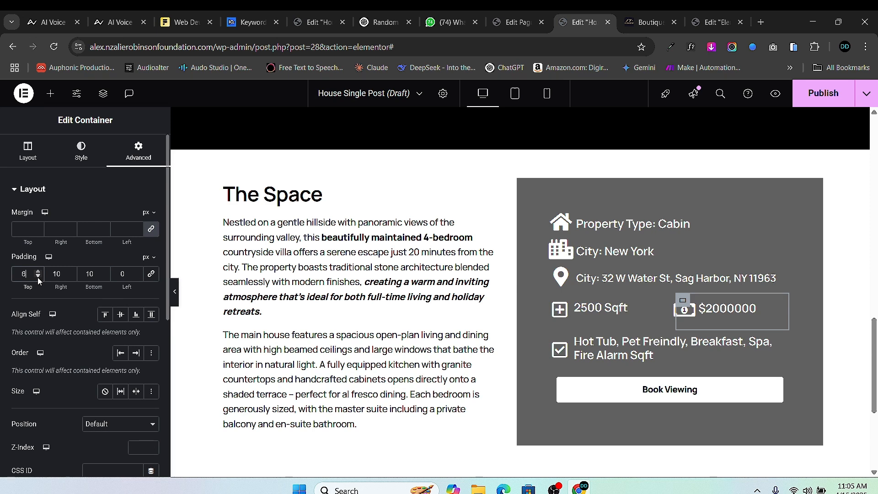
left_click(37, 277)
left_click(103, 277)
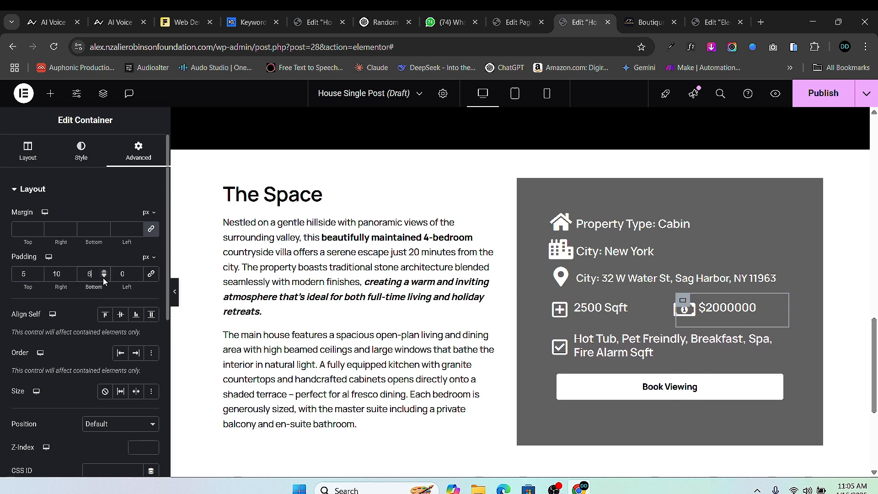
left_click(104, 277)
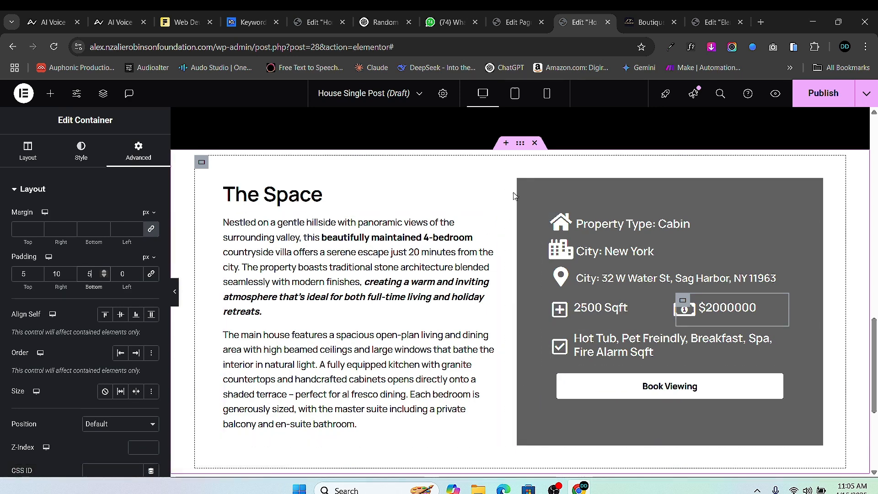
- Change the grey highlights column's background colour to black
left_click(523, 185)
left_click(81, 149)
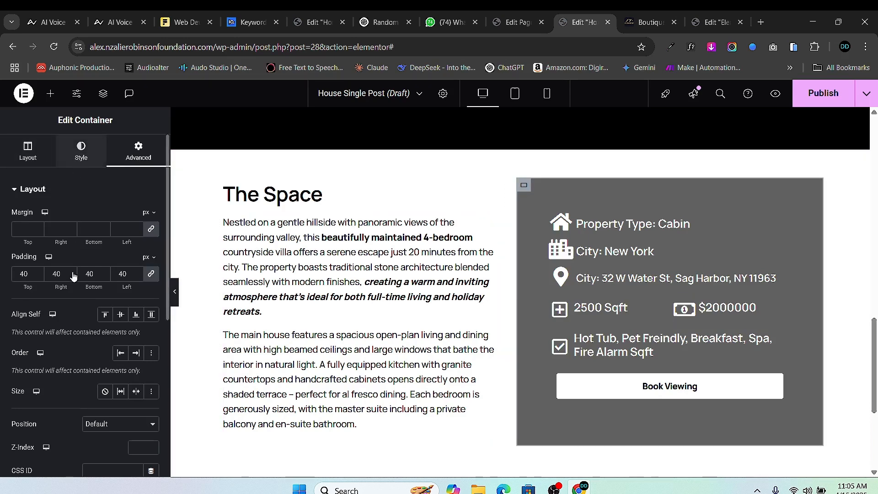
left_click(151, 265)
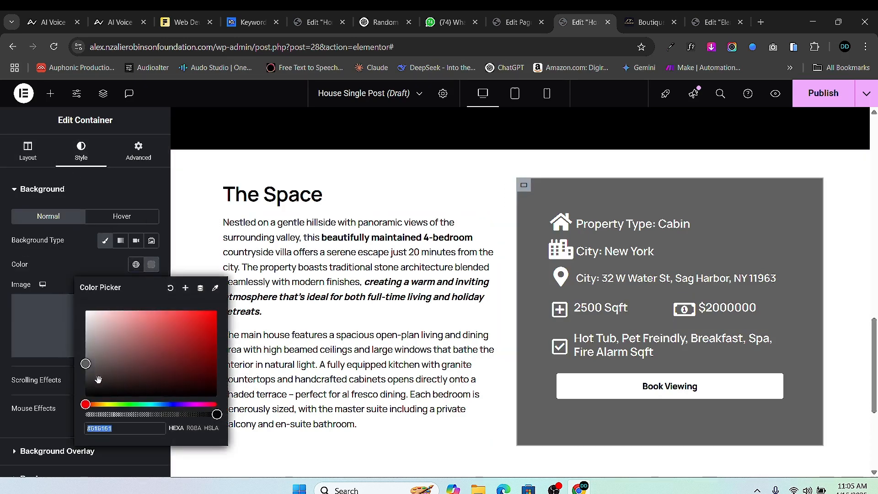
left_click_drag(98, 379, 48, 406)
left_click(5, 411)
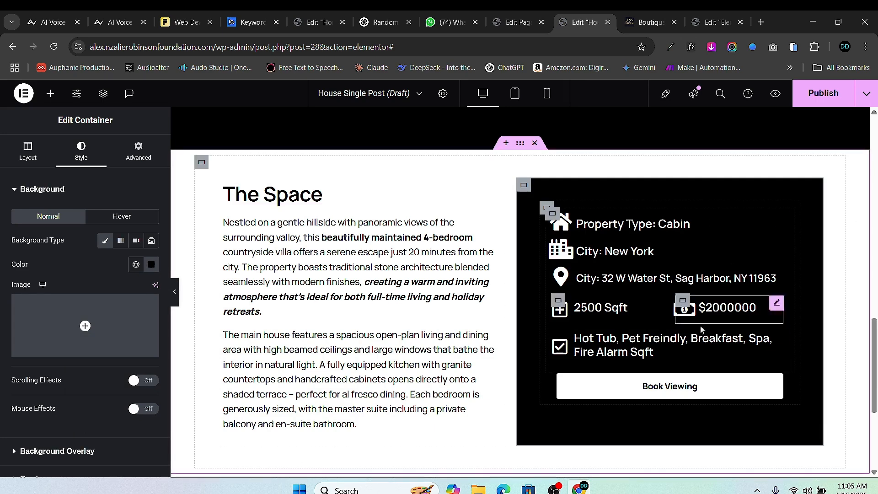
scroll(488, 320, "down", 3)
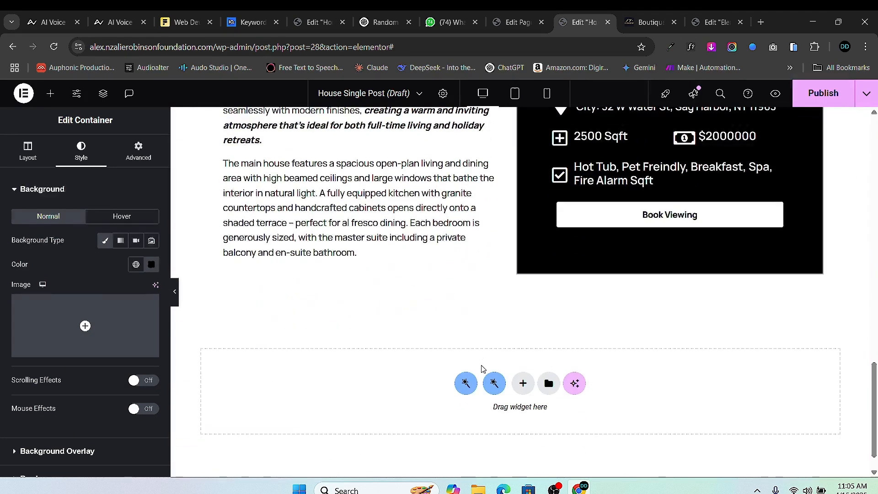
- Add a single-column flexbox section below with a nested container inside it
left_click(534, 386)
left_click(466, 398)
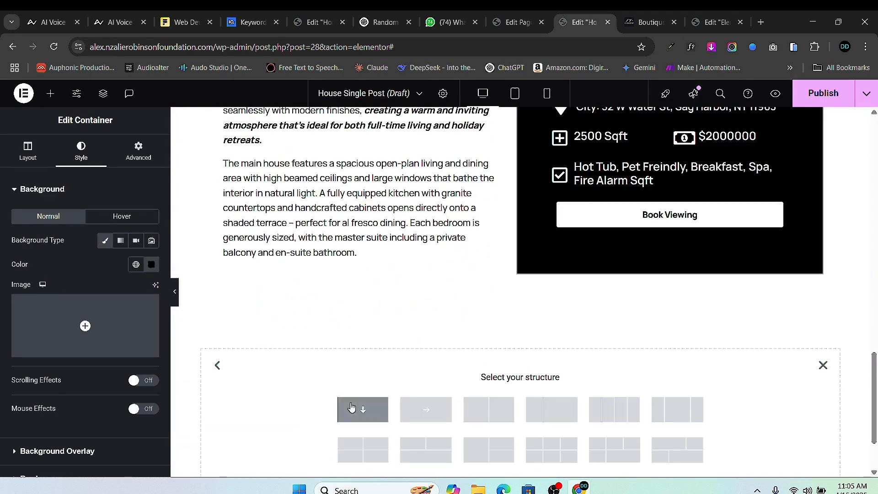
left_click(373, 408)
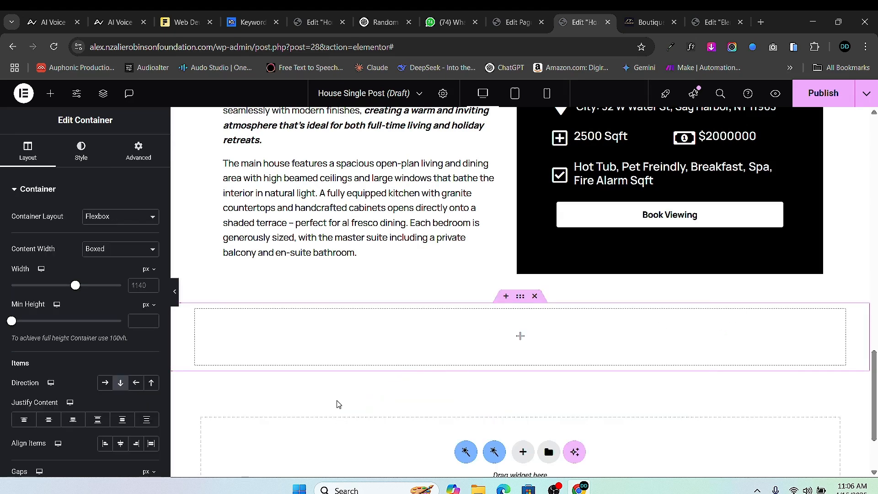
left_click(51, 94)
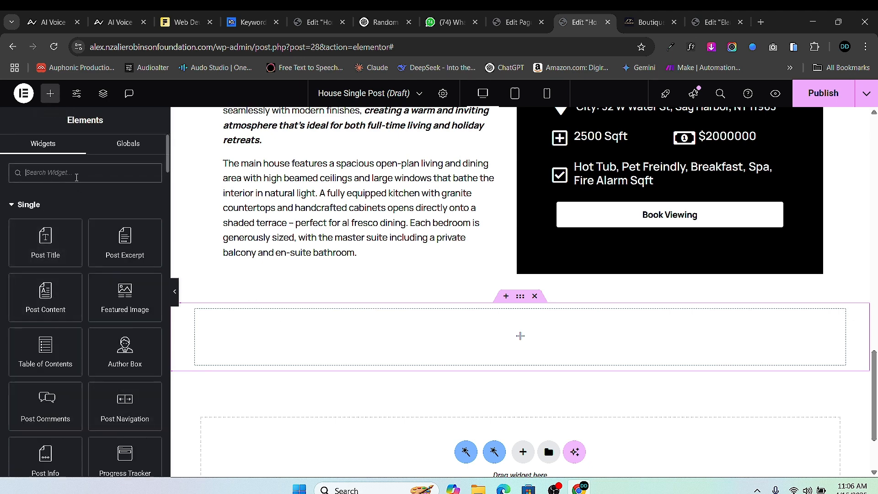
scroll(73, 274, "down", 4)
left_click_drag(63, 382, 393, 329)
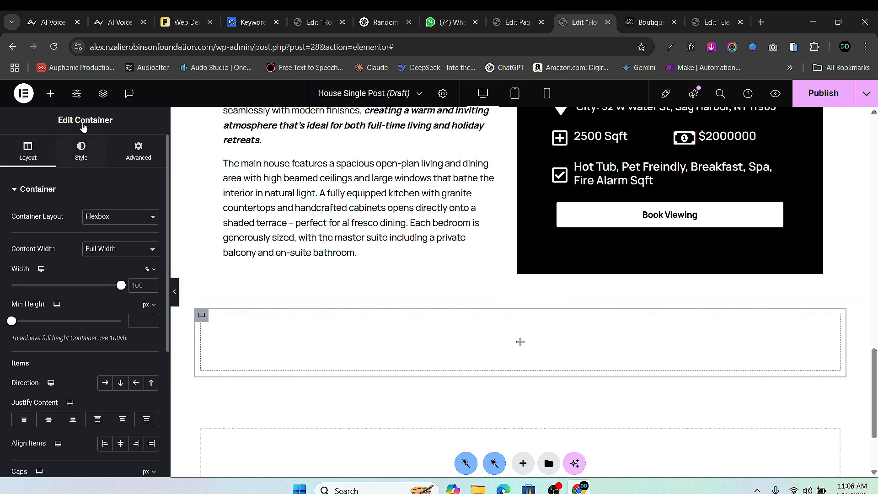
- Place a Google Maps widget, found by searching 'map', into the new container
left_click(51, 94)
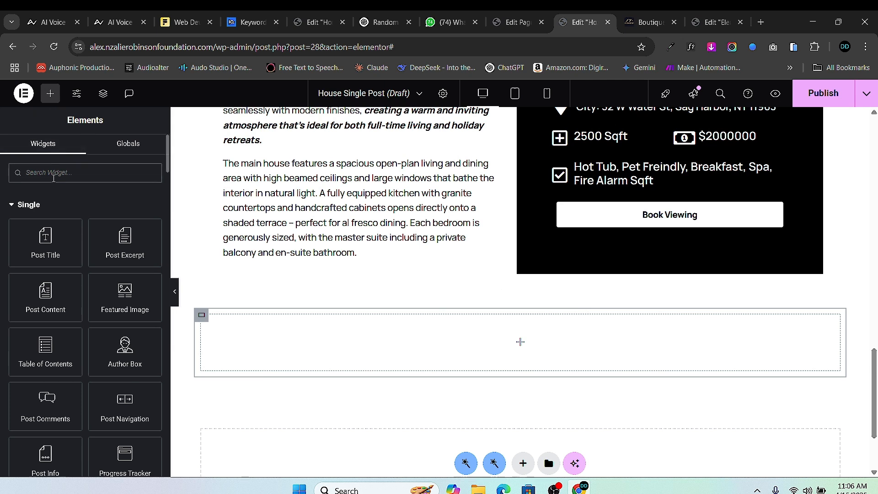
left_click(54, 178)
type("map")
left_click_drag(46, 212, 458, 372)
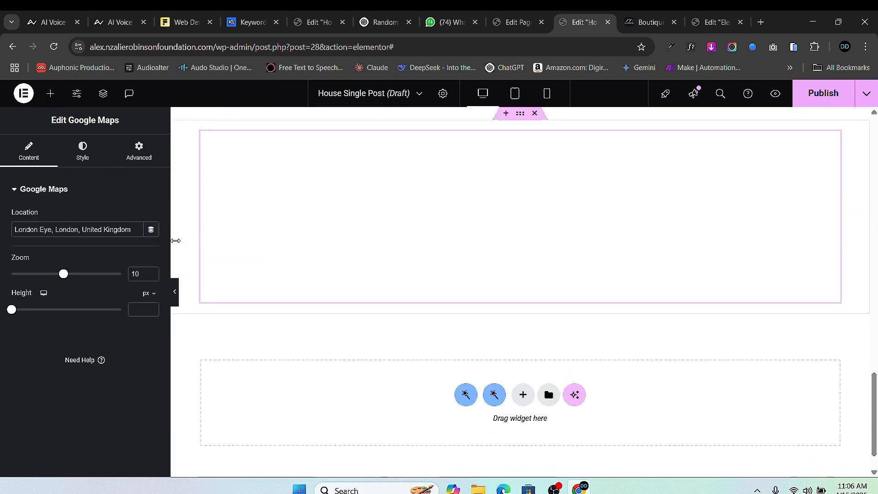
- Set the map's Location to the property's Location custom field
left_click(151, 232)
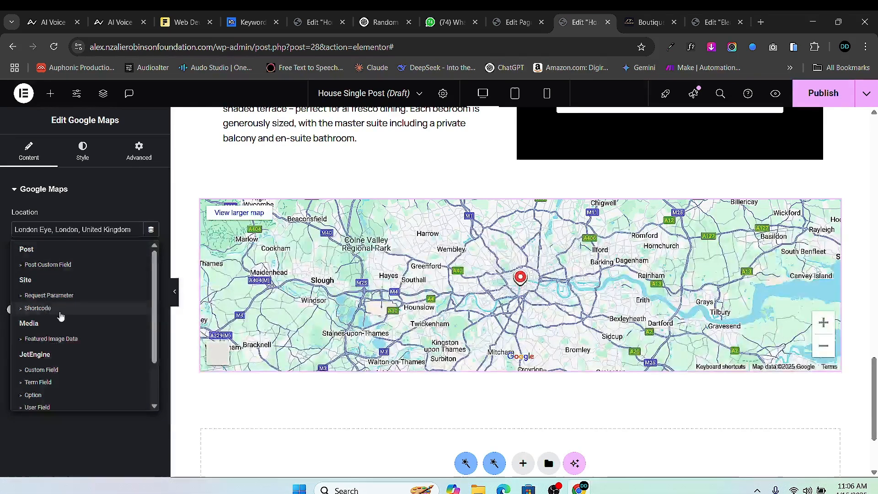
scroll(57, 320, "down", 2)
scroll(46, 339, "up", 2)
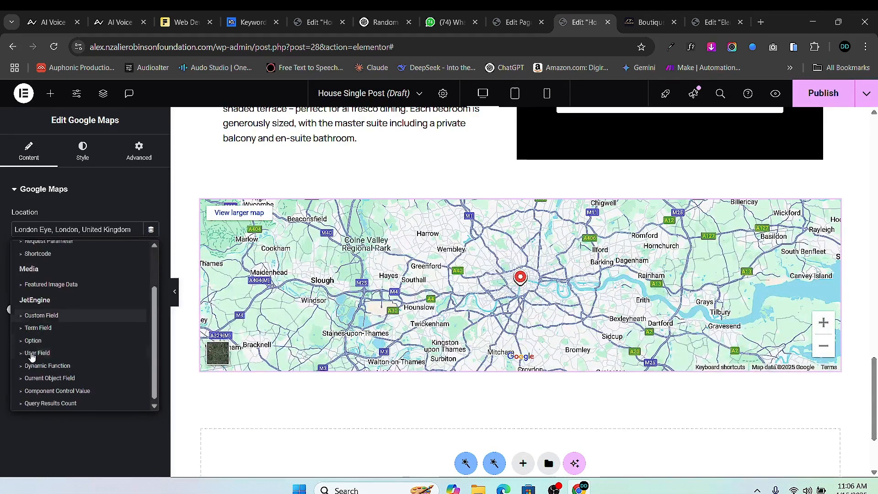
left_click(29, 314)
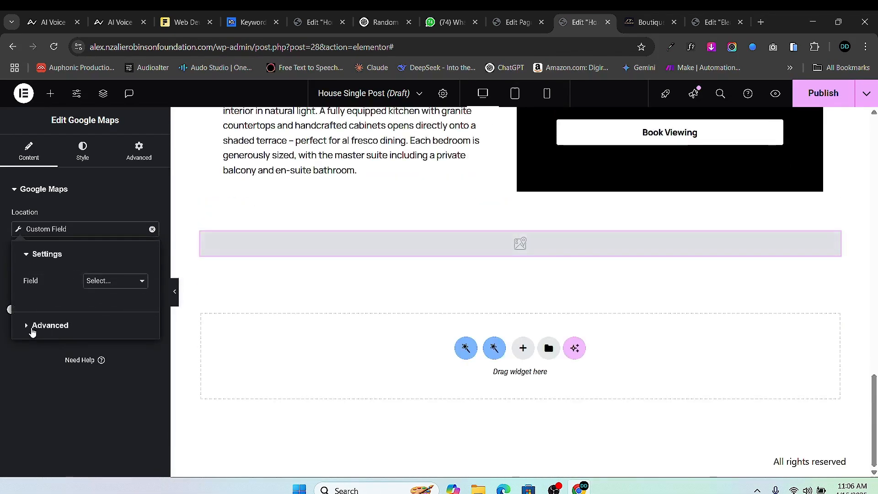
left_click(99, 281)
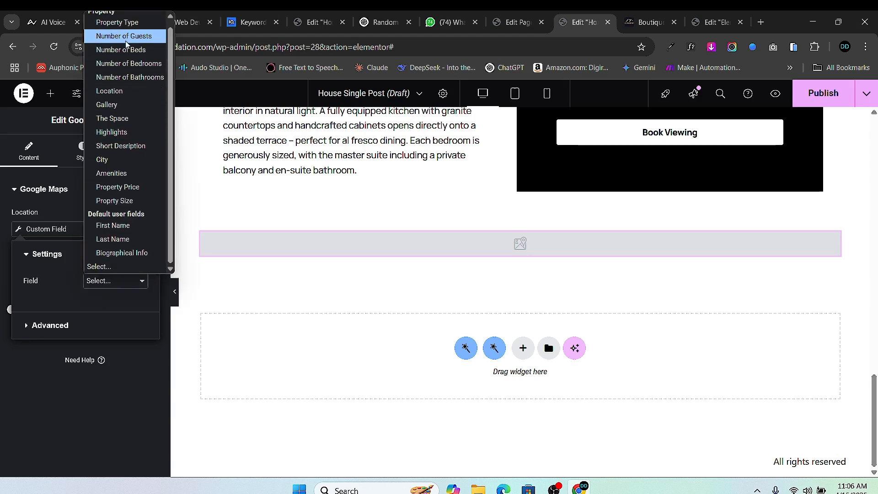
left_click(110, 91)
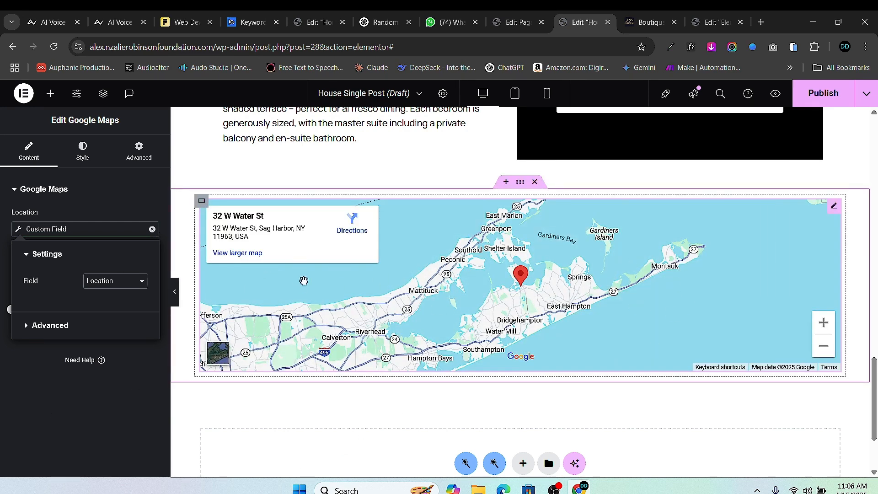
- Save the template and open Preview Changes
scroll(491, 302, "up", 2)
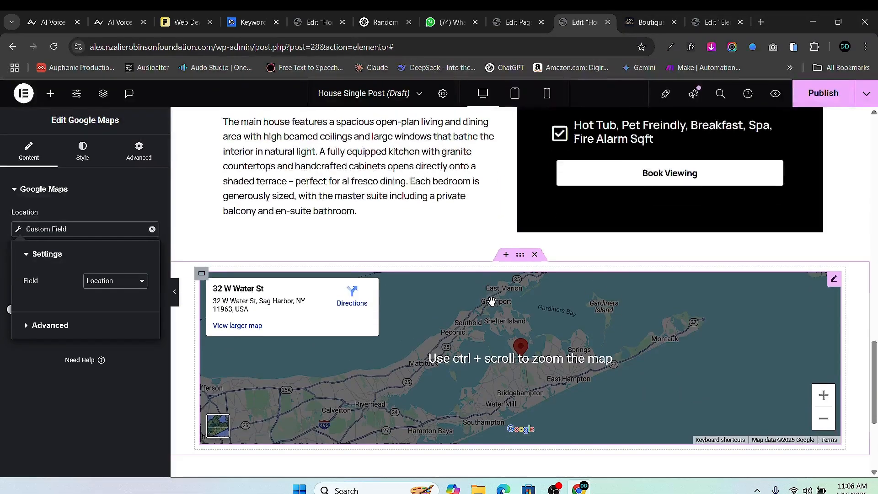
scroll(491, 301, "up", 8)
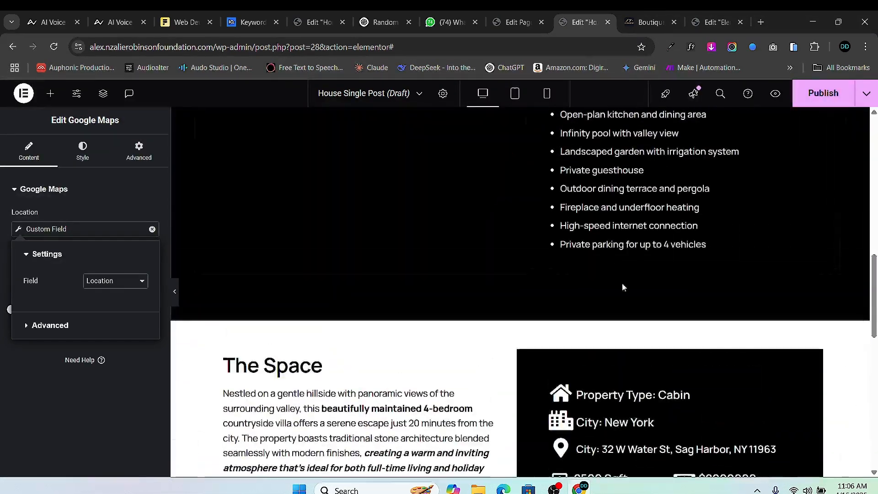
scroll(623, 287, "up", 4)
scroll(380, 231, "down", 10)
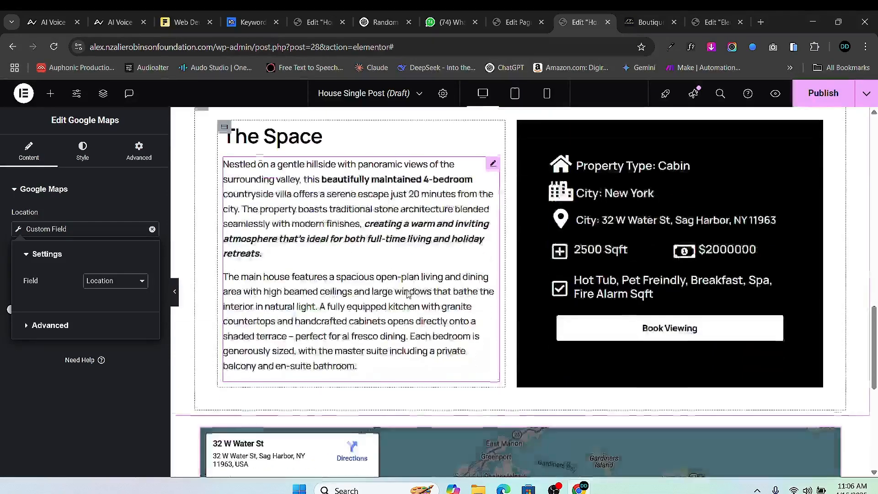
scroll(409, 295, "down", 3)
scroll(408, 295, "up", 4)
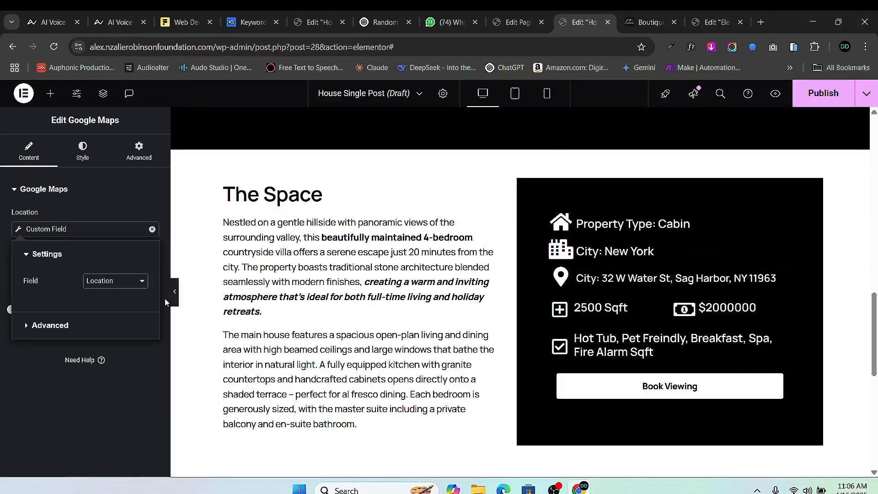
left_click(774, 97)
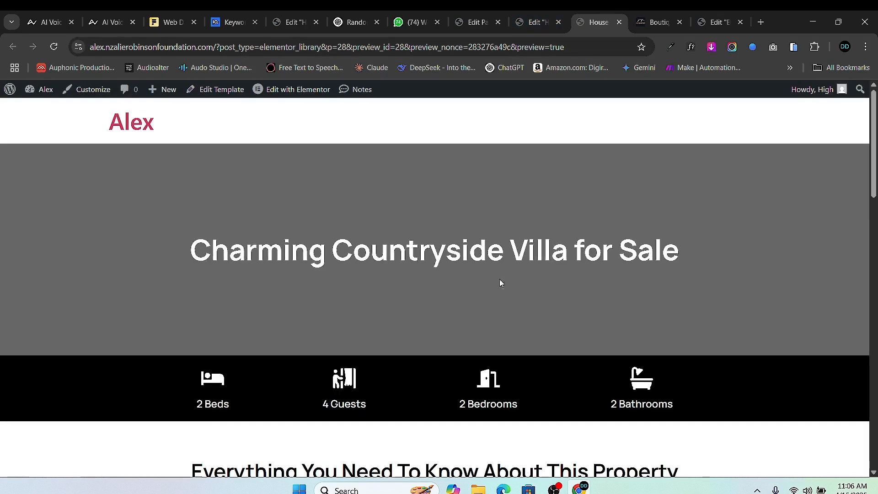
scroll(412, 284, "down", 10)
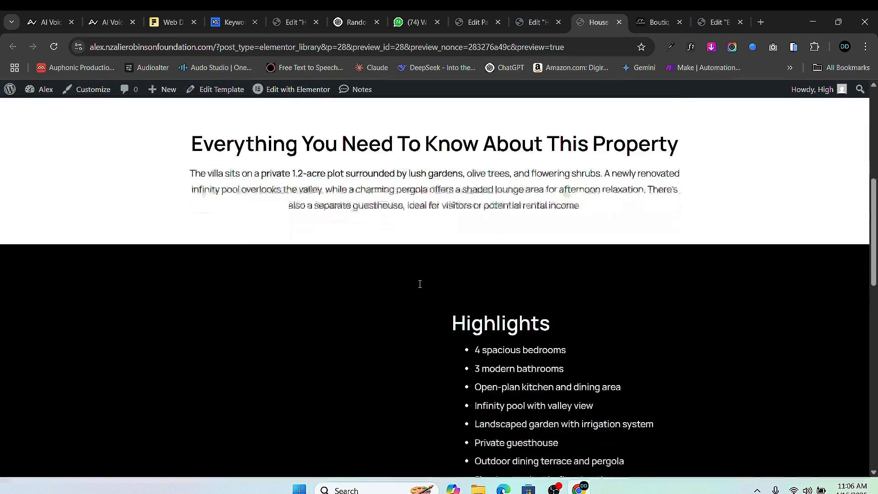
scroll(421, 284, "up", 4)
scroll(421, 284, "down", 13)
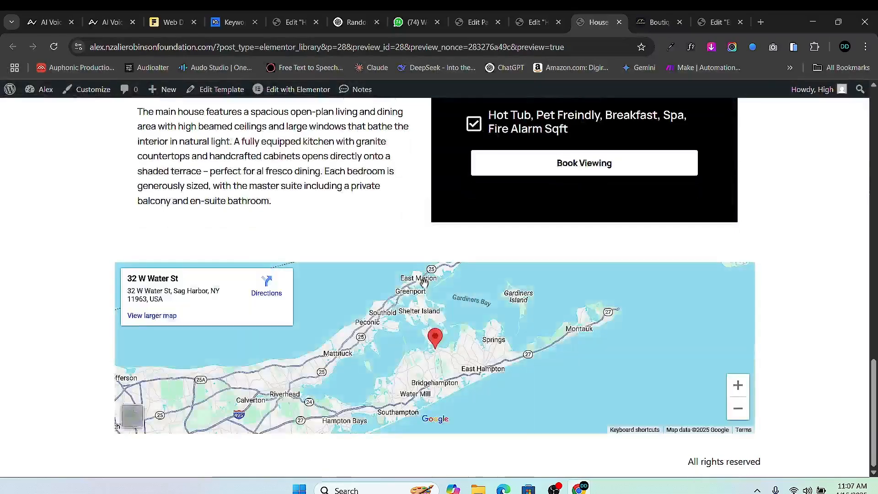
scroll(424, 282, "up", 9)
scroll(424, 282, "up", 10)
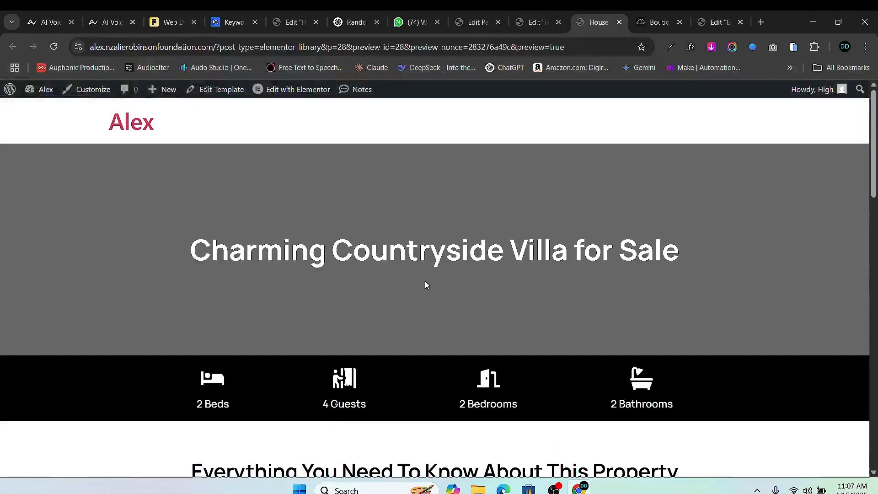
left_click(535, 22)
scroll(412, 284, "up", 5)
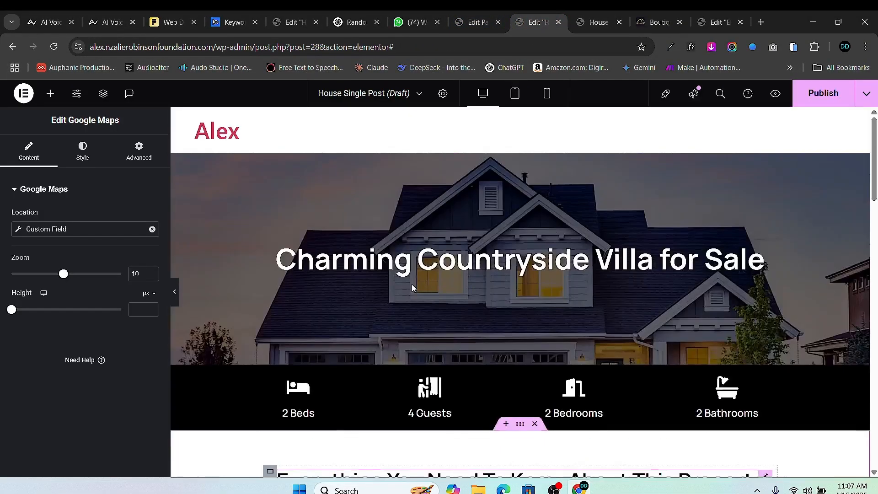
left_click(596, 24)
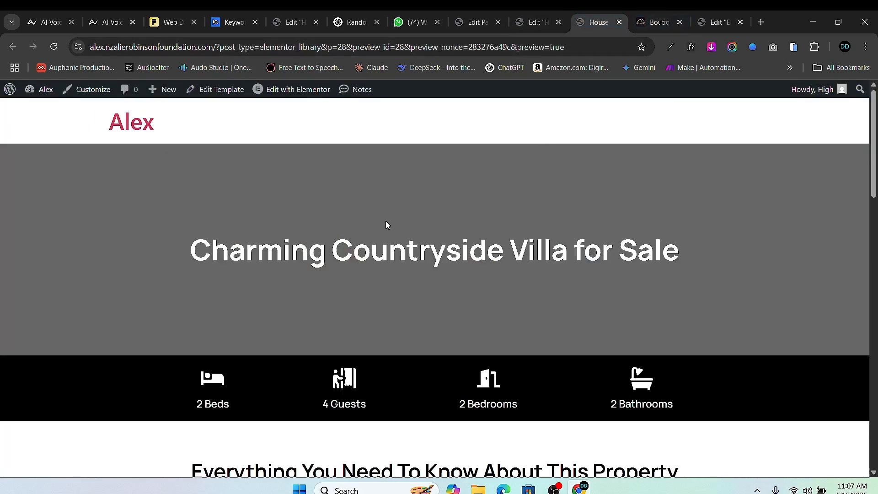
scroll(385, 224, "down", 12)
scroll(432, 239, "up", 6)
scroll(434, 244, "down", 12)
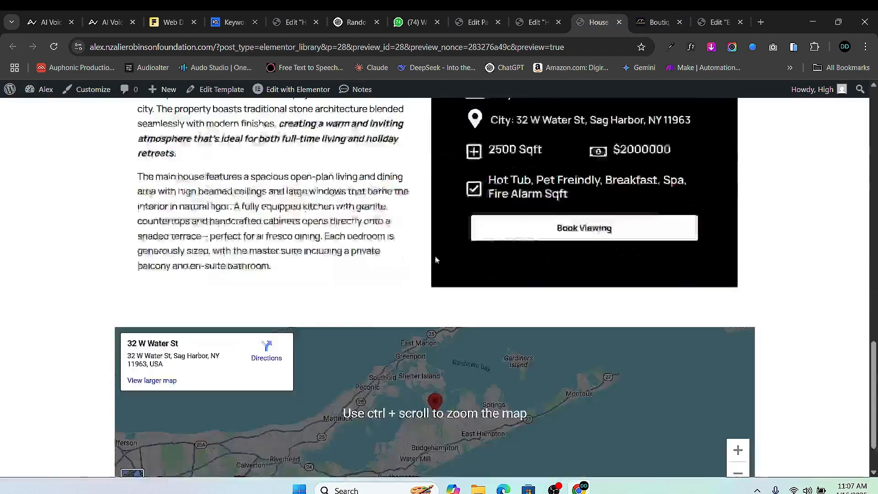
scroll(443, 250, "up", 12)
scroll(441, 252, "down", 11)
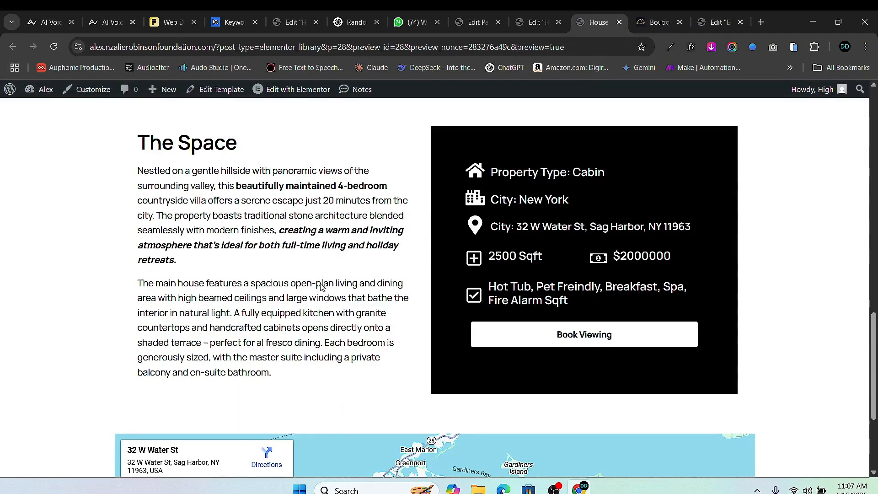
scroll(486, 304, "down", 8)
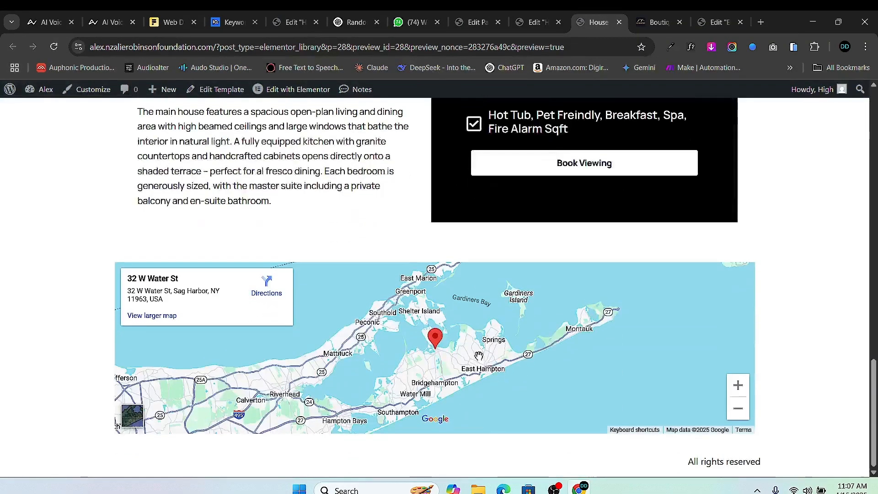
scroll(467, 293, "up", 12)
scroll(174, 376, "up", 8)
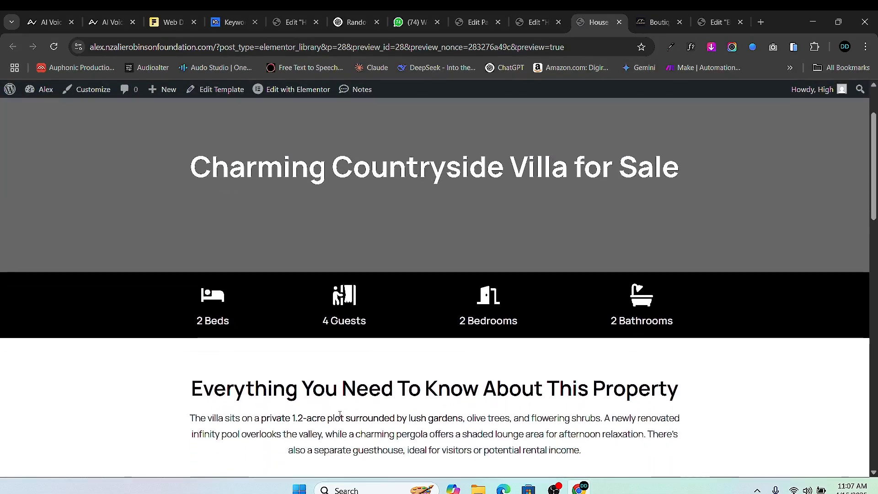
scroll(412, 274, "down", 1)
scroll(459, 170, "up", 2)
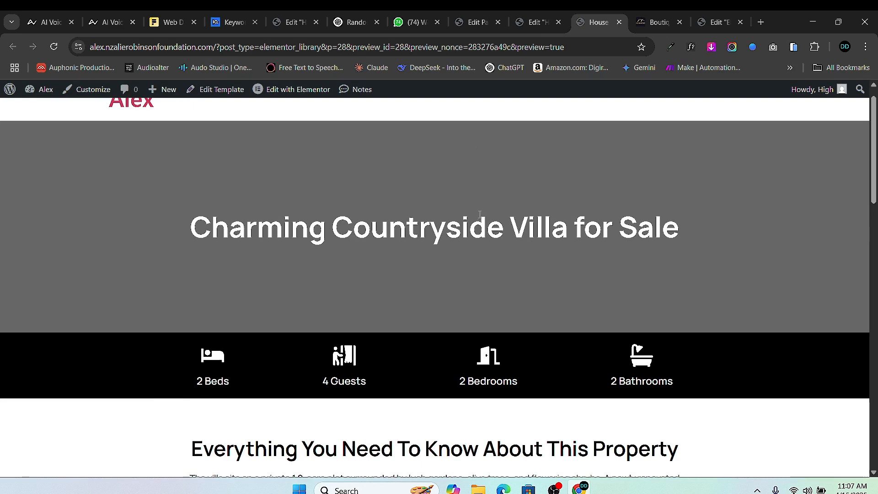
- Publish the House Single Post template with an Include > Property > All display condition
left_click(534, 22)
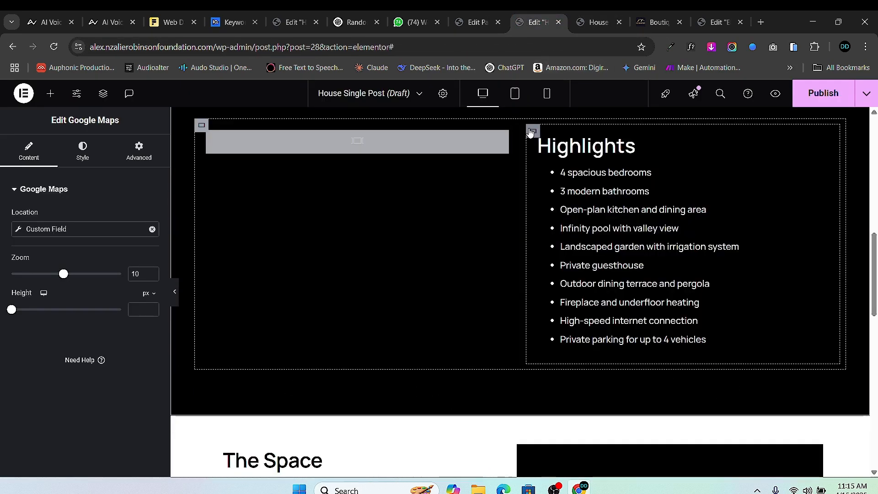
left_click(830, 95)
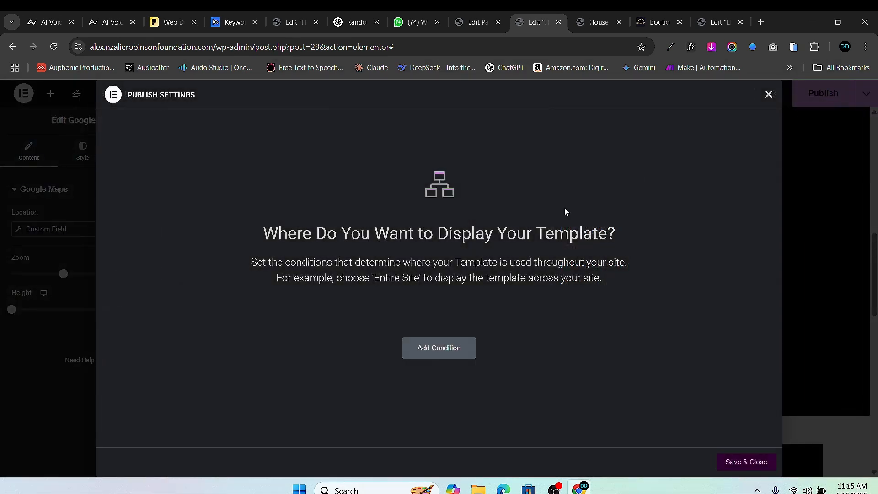
left_click(446, 353)
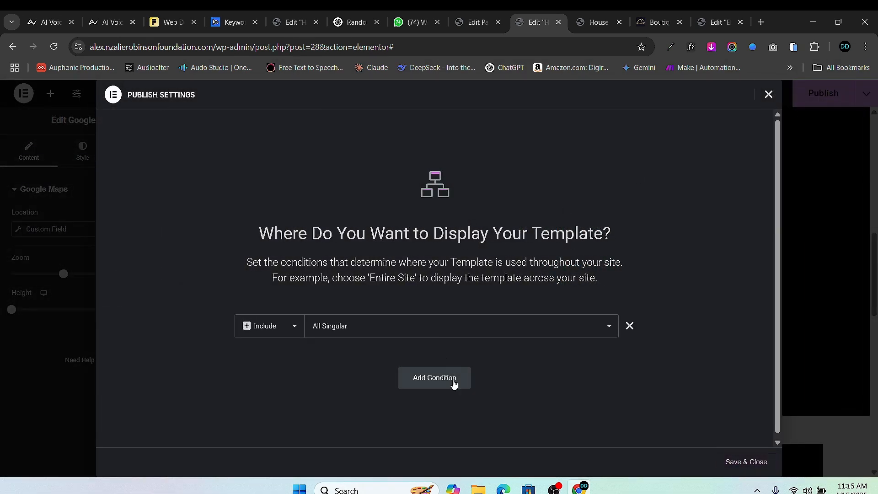
left_click(426, 330)
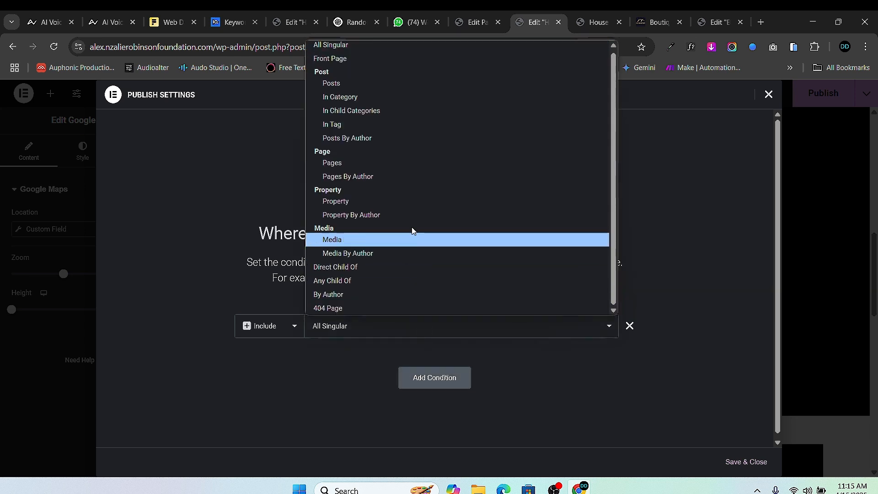
left_click(350, 204)
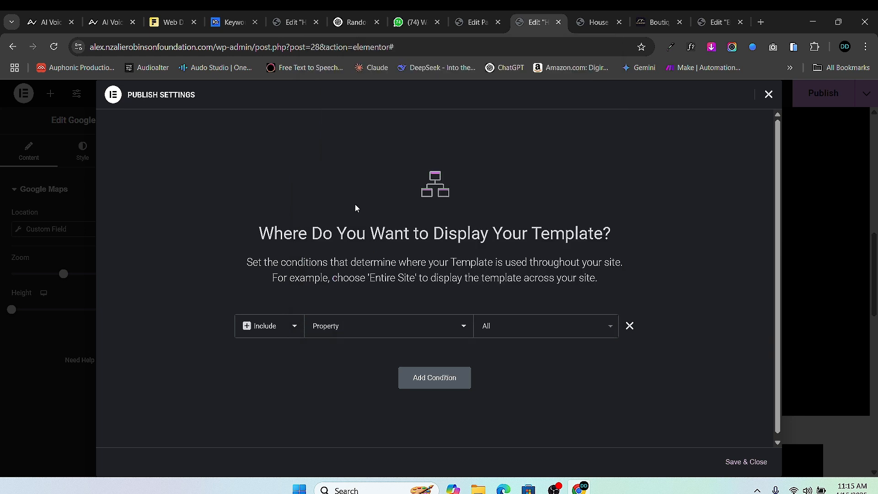
left_click(746, 461)
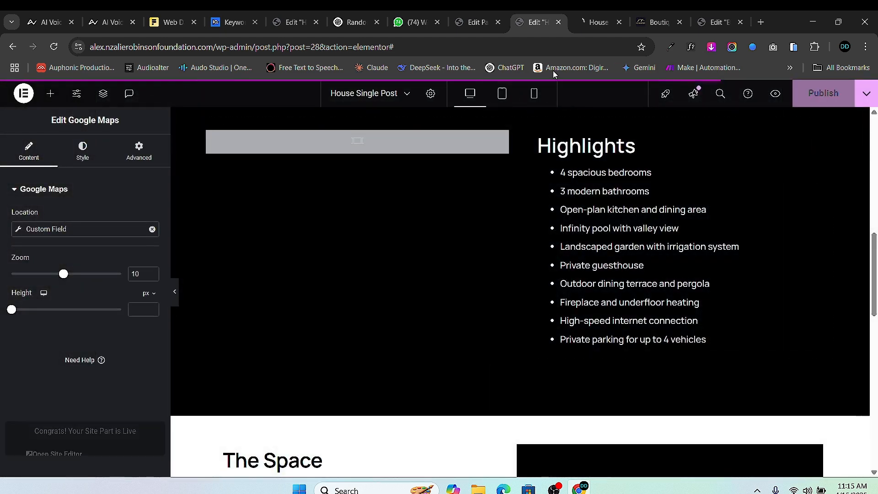
- Open the Charming Countryside Villa's live page in a new tab from the Property post list
left_click(585, 25)
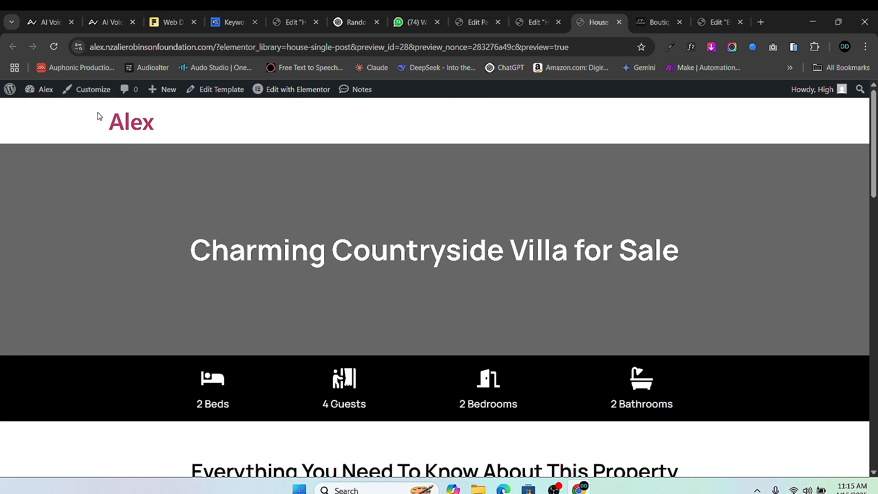
mouse_move(46, 90)
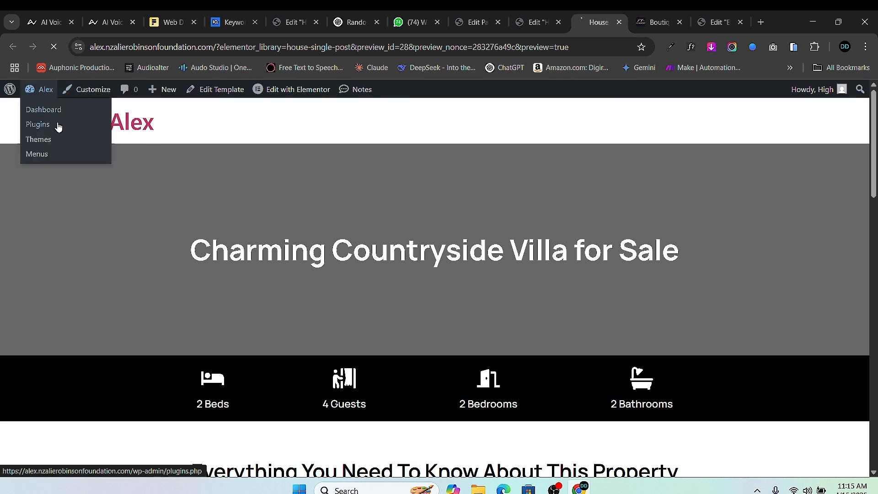
scroll(38, 381, "down", 1)
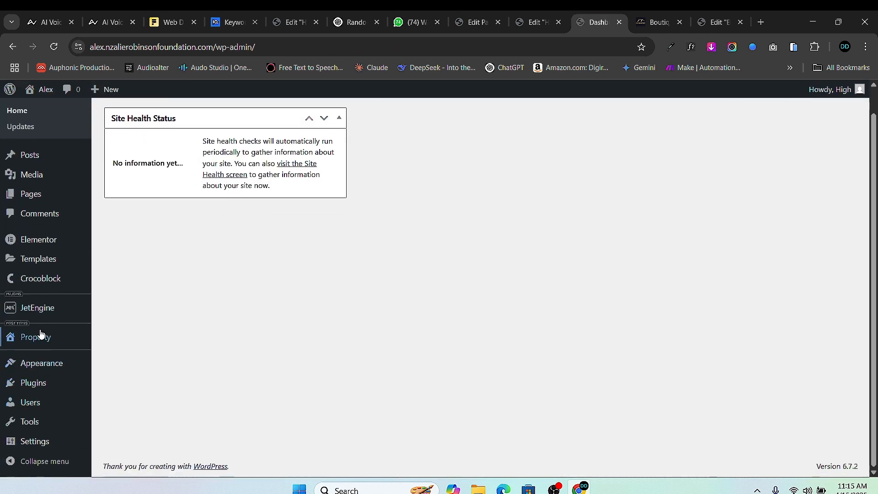
mouse_move(62, 343)
left_click(123, 344)
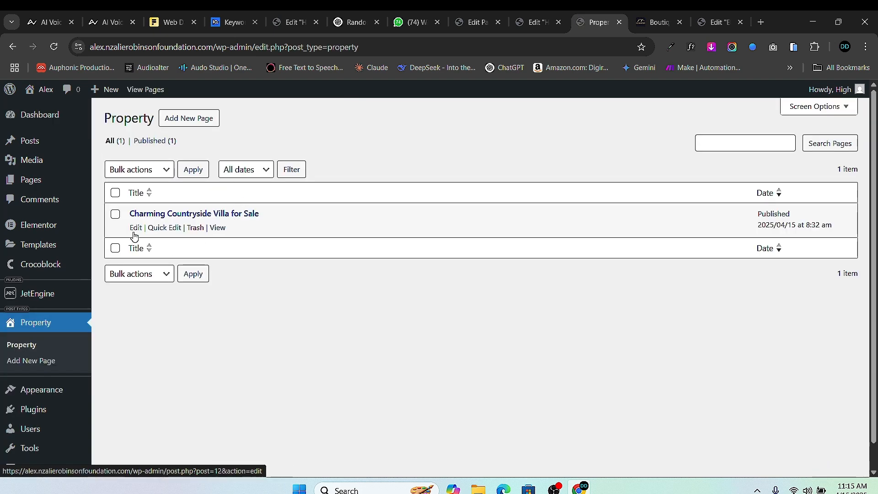
right_click(213, 227)
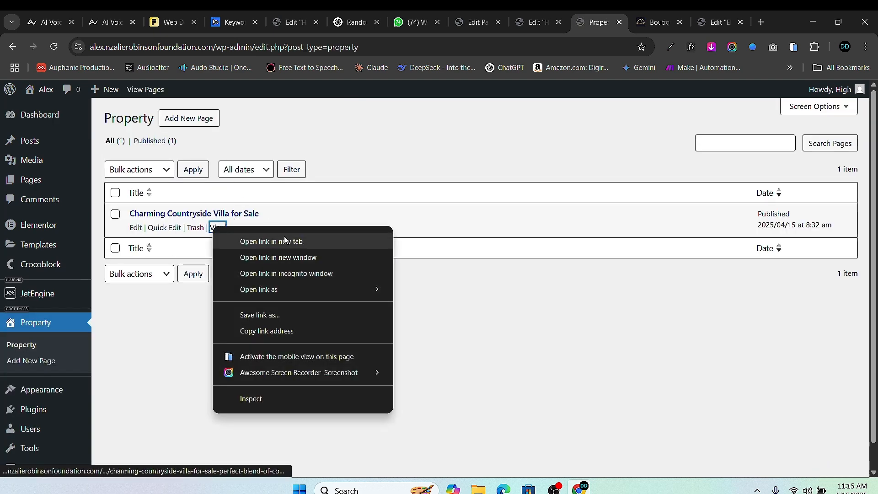
left_click(270, 240)
- Scroll through the live villa page to review the published design, then return to the template editor
left_click(599, 25)
scroll(437, 215, "down", 7)
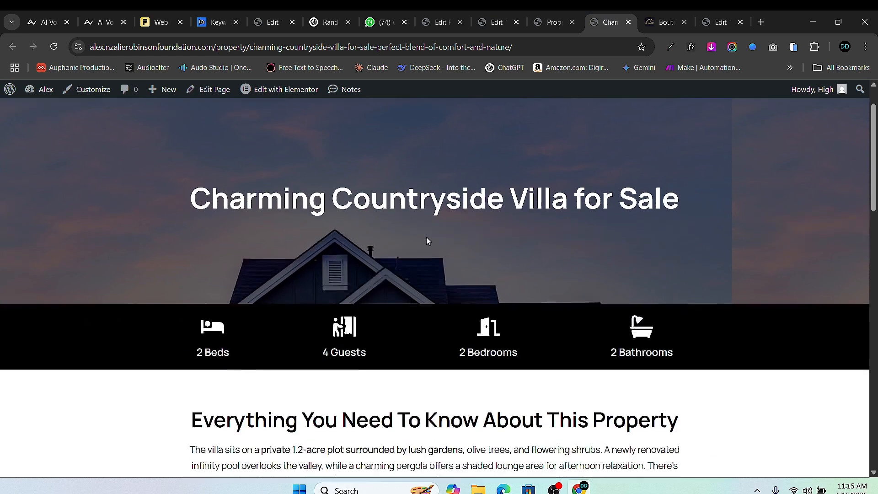
scroll(451, 197, "up", 10)
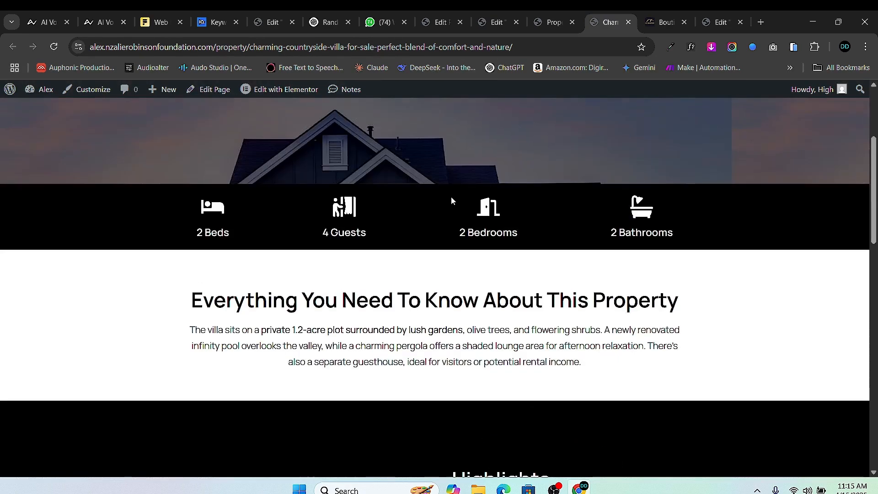
scroll(360, 234, "down", 1)
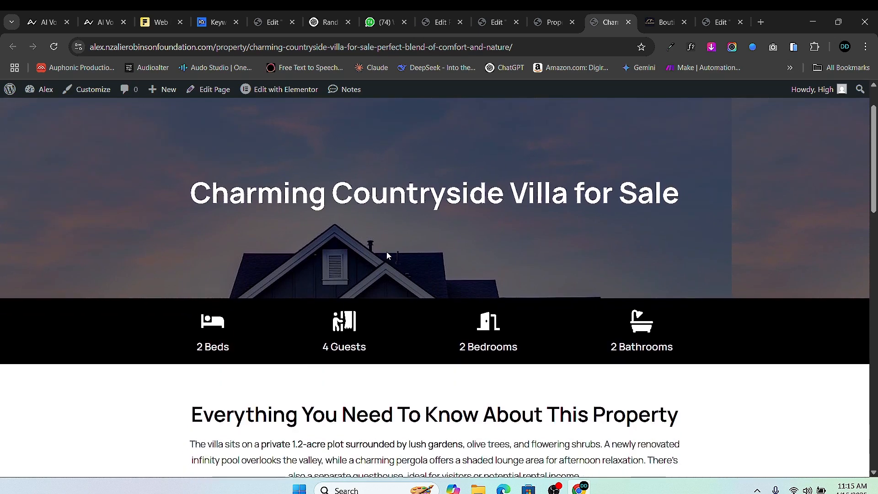
scroll(386, 252, "up", 1)
scroll(375, 269, "down", 3)
scroll(358, 220, "up", 3)
scroll(359, 219, "down", 1)
scroll(327, 245, "down", 12)
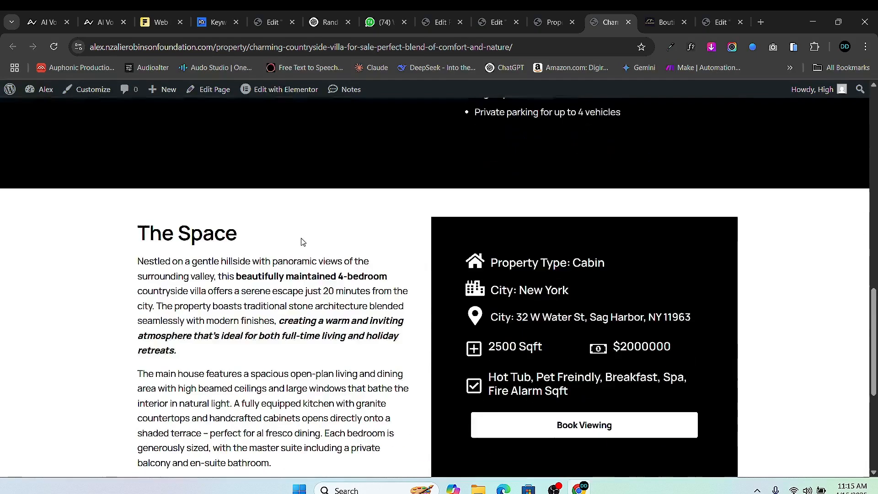
scroll(286, 172, "up", 1)
scroll(286, 173, "down", 4)
scroll(364, 289, "up", 10)
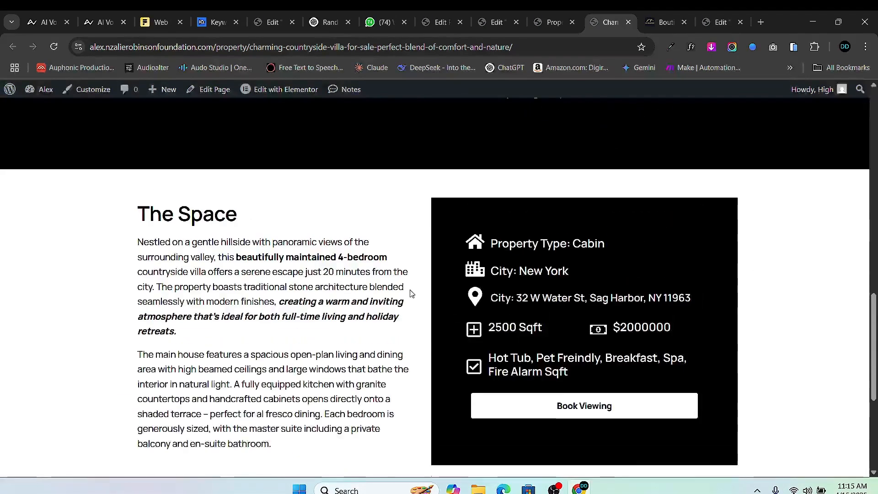
scroll(365, 290, "up", 1)
left_click(552, 22)
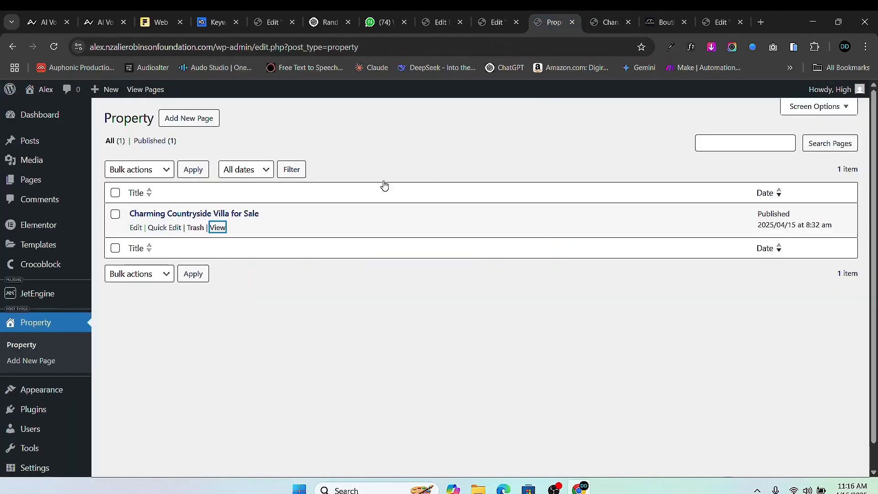
left_click(498, 22)
scroll(498, 182, "up", 8)
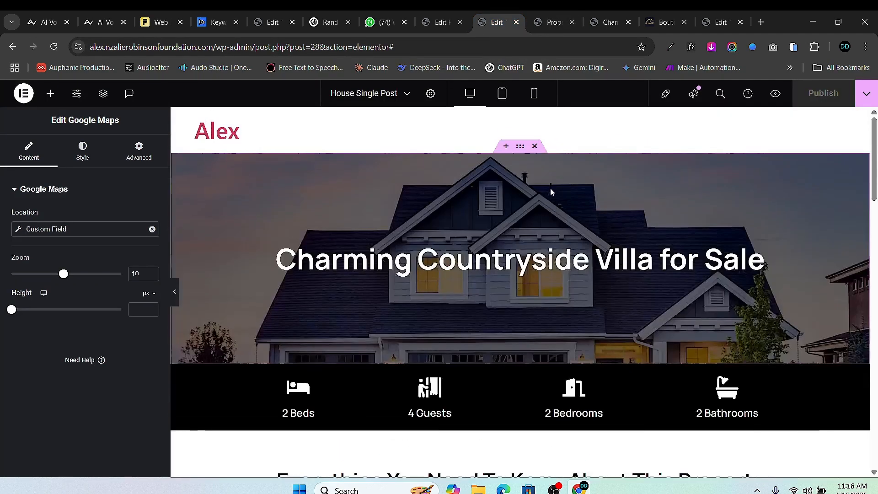
- Try a custom 92% background size on the hero container, then revert it to Cover
left_click(519, 145)
left_click(27, 151)
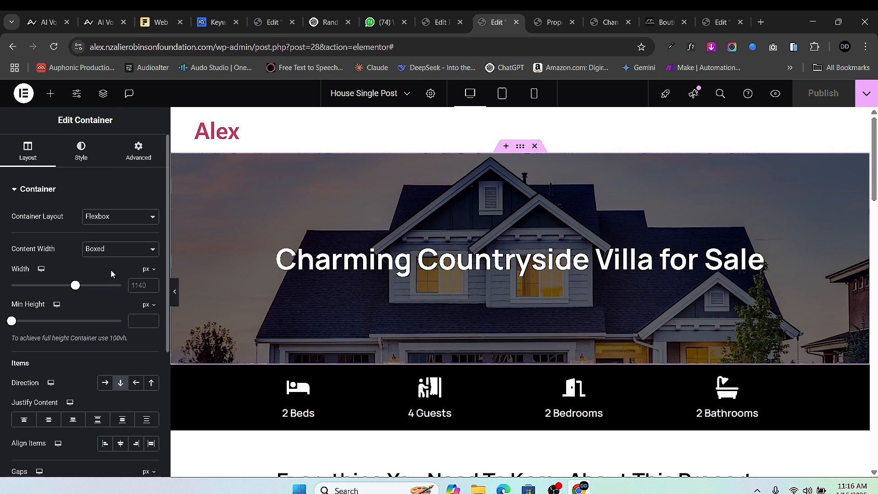
left_click(81, 155)
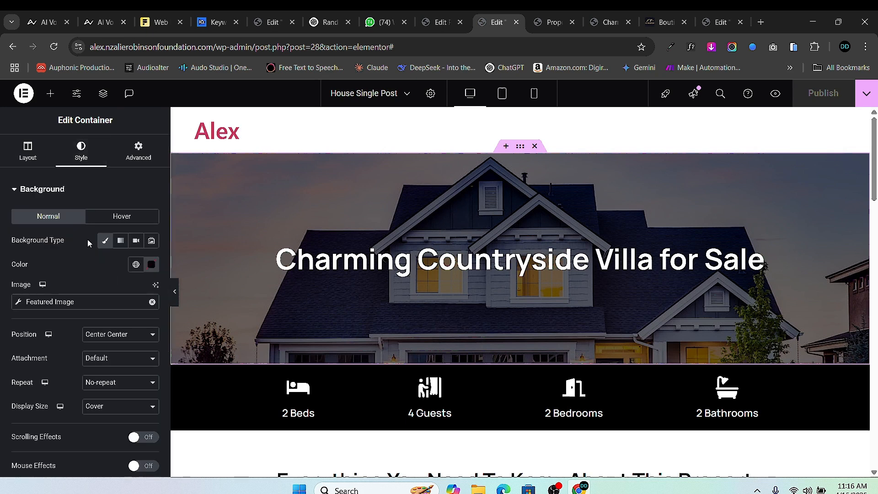
scroll(115, 305, "down", 1)
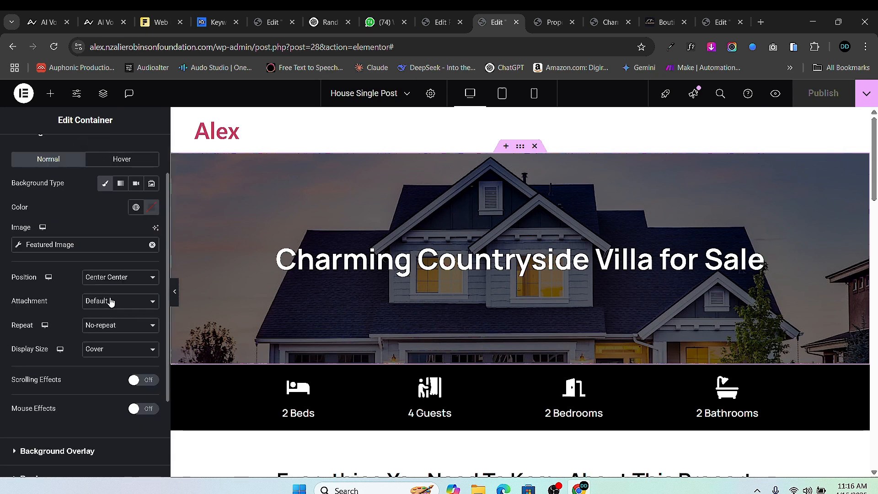
left_click(118, 349)
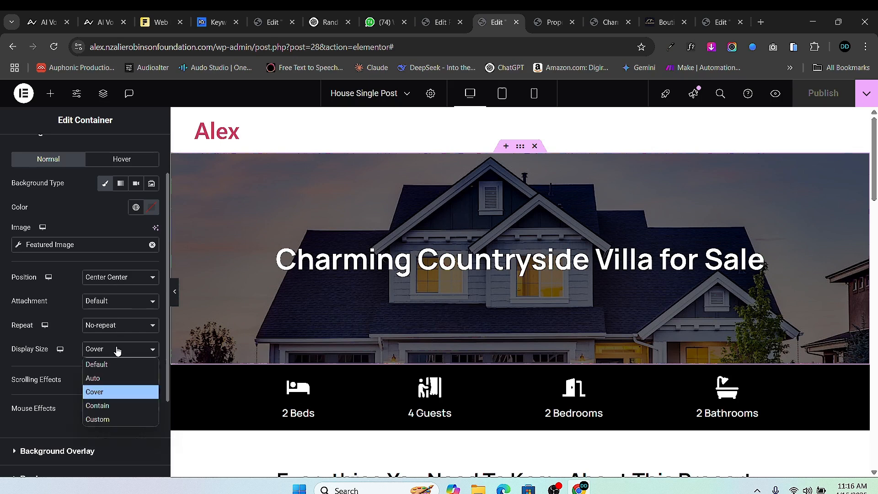
left_click(128, 418)
mouse_move(120, 386)
left_mouse_down()
mouse_move(102, 386)
mouse_move(126, 388)
left_mouse_up()
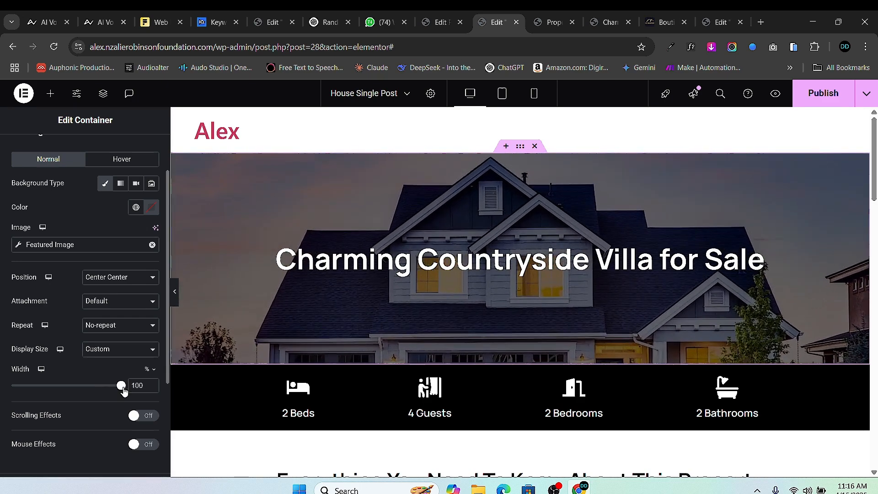
left_click(117, 350)
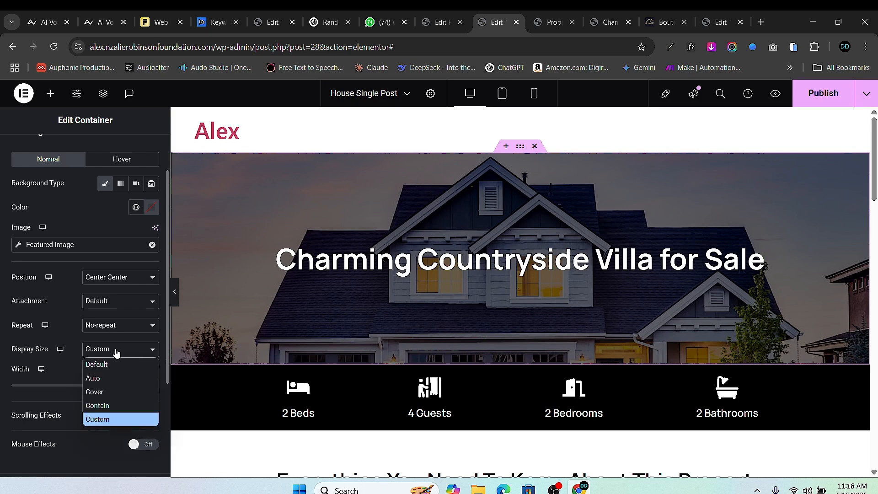
left_click(119, 391)
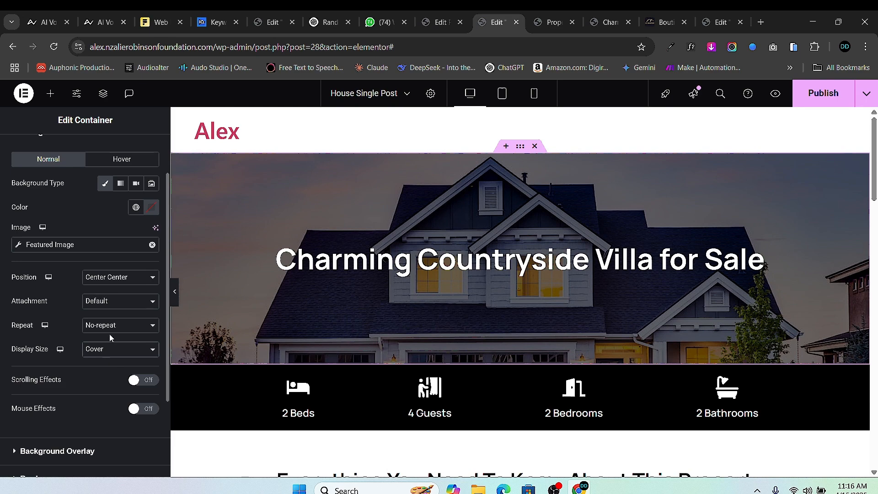
- Set the hero background position to Custom with Y Position -400px and save the template
left_click(127, 282)
left_click(115, 428)
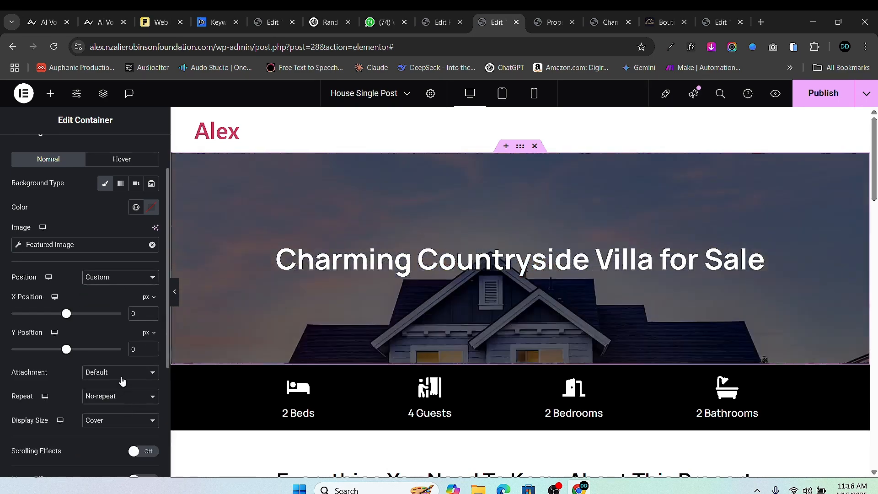
left_click_drag(67, 350, 41, 351)
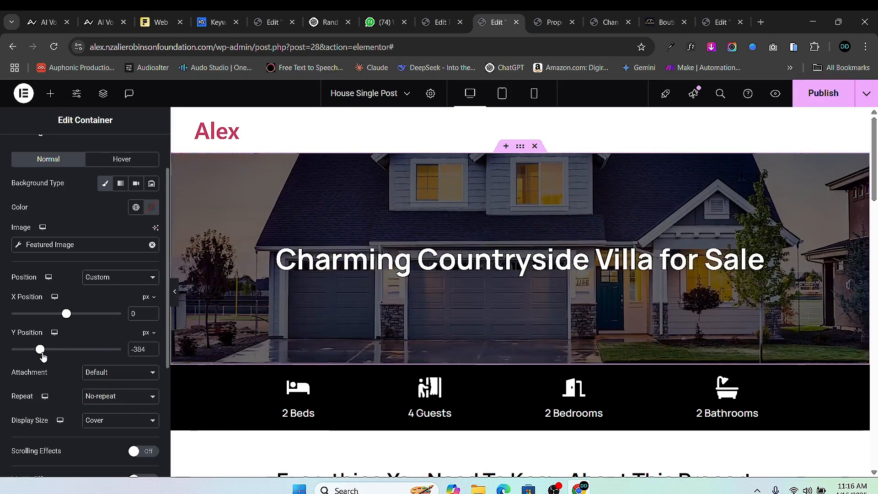
left_click(150, 352)
left_click(150, 351)
left_click(150, 352)
left_click(150, 352)
left_click(150, 351)
left_click(151, 351)
left_click(150, 352)
left_click(150, 352)
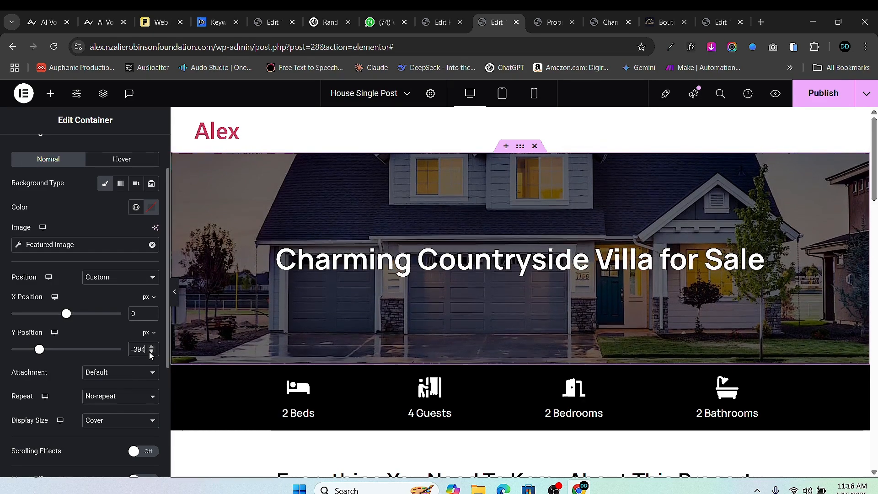
left_click(151, 351)
left_click(151, 351)
left_click(151, 352)
left_click(150, 351)
left_click(151, 351)
left_click(150, 352)
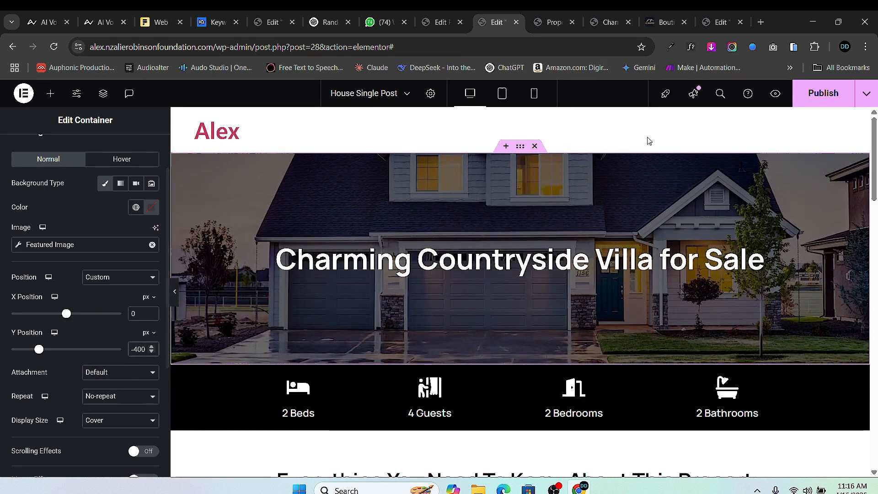
key("ctrl+s")
left_click(540, 23)
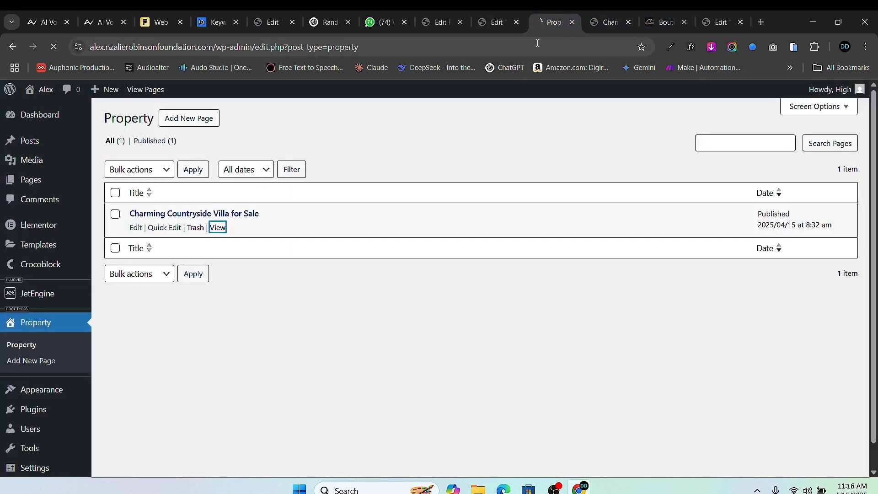
left_click(597, 23)
scroll(143, 258, "up", 4)
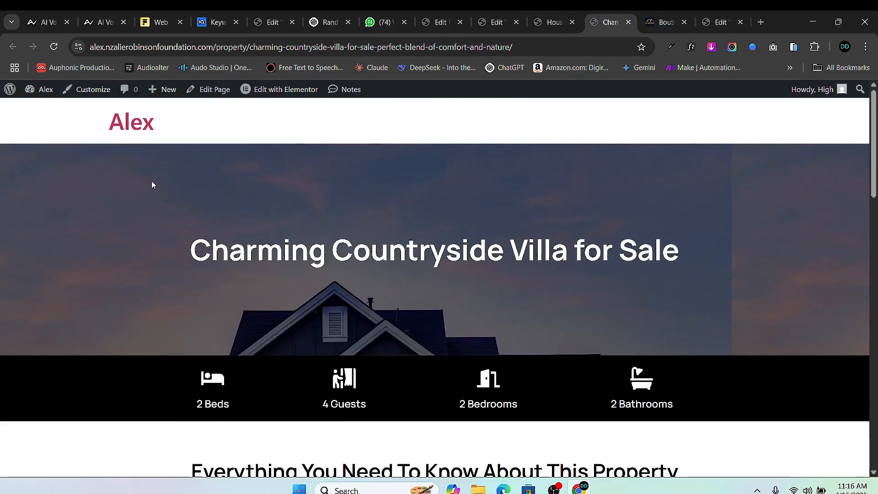
left_click(53, 47)
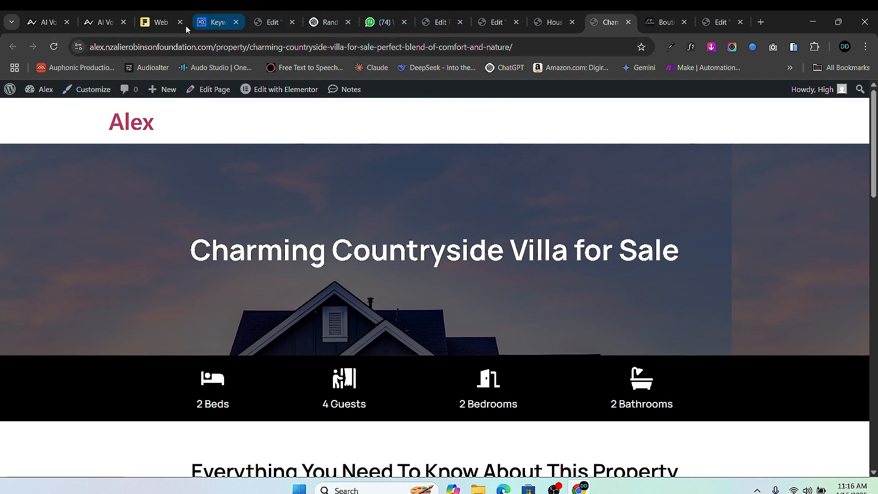
left_click(477, 27)
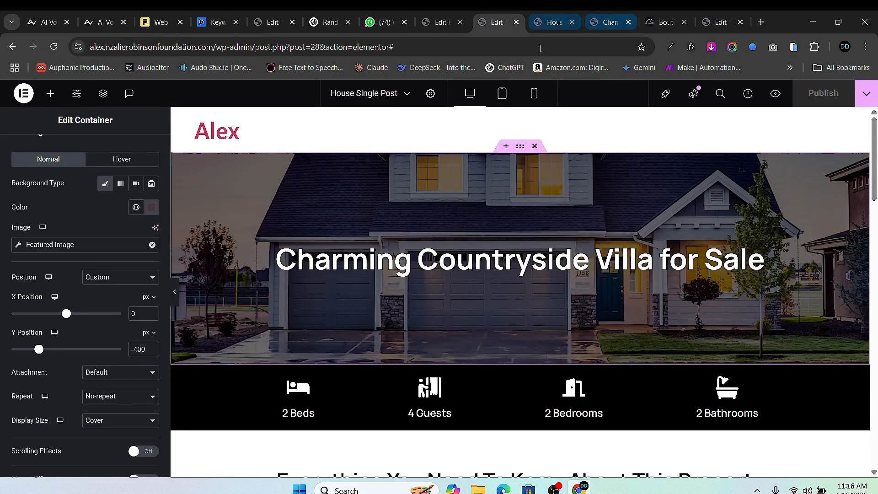
left_click(603, 27)
scroll(117, 93, "down", 3)
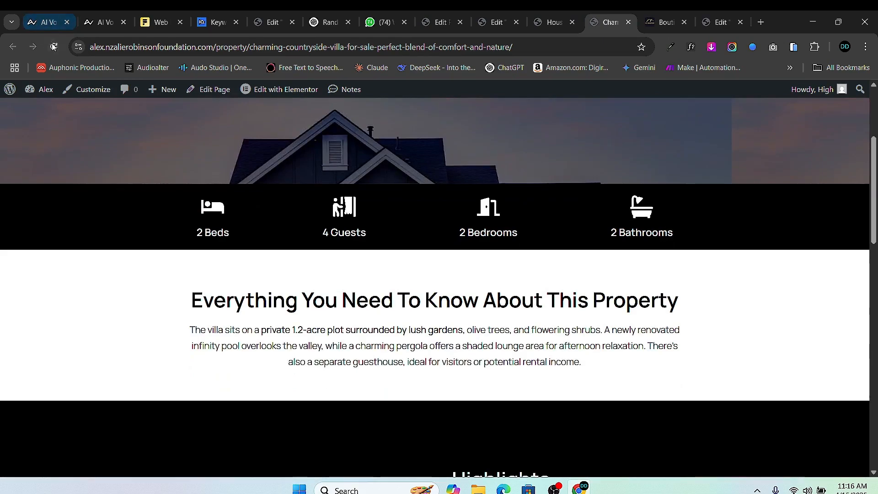
left_click(98, 91)
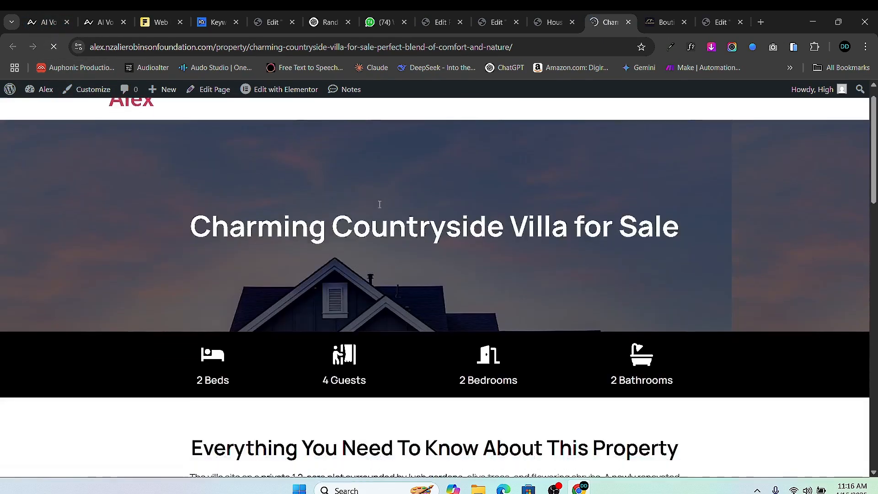
scroll(306, 185, "down", 10)
scroll(337, 177, "up", 5)
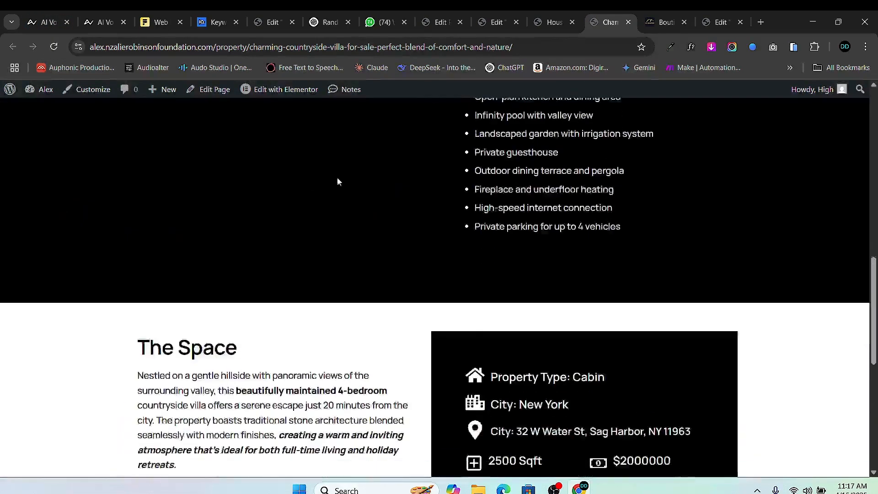
scroll(353, 168, "down", 8)
left_click(478, 24)
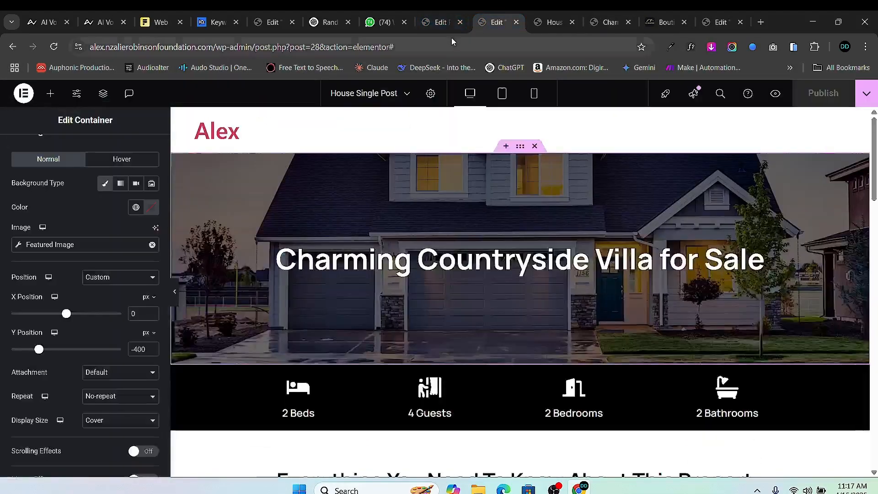
scroll(423, 293, "down", 10)
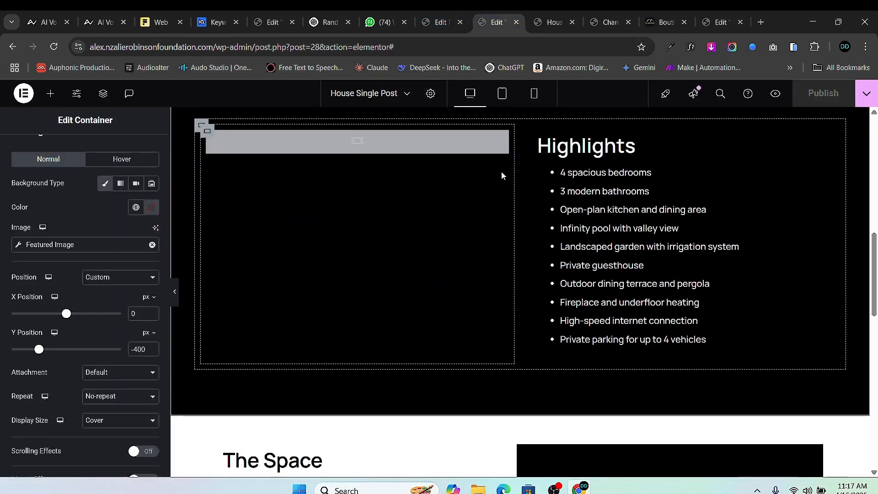
- Set the Layout Width of the column beside Highlights to 50%
left_click(503, 141)
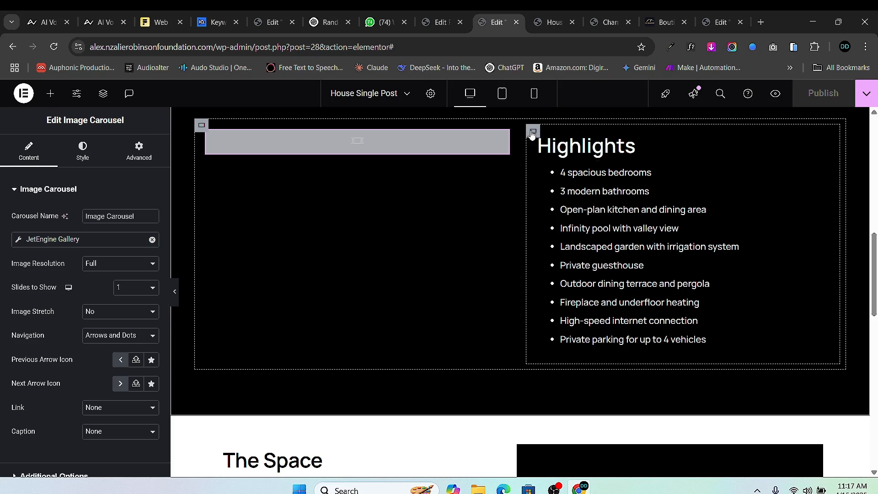
left_click(533, 133)
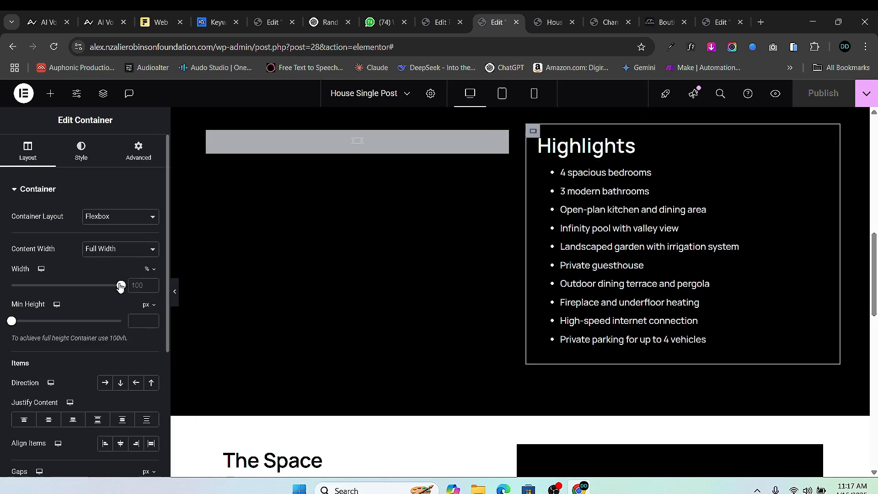
left_click_drag(120, 286, 73, 289)
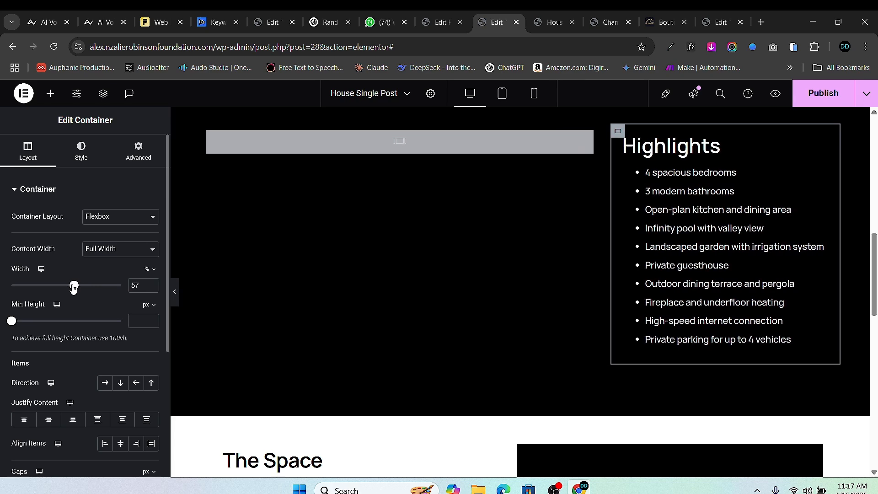
left_click(152, 288)
left_click(152, 288)
left_click(151, 288)
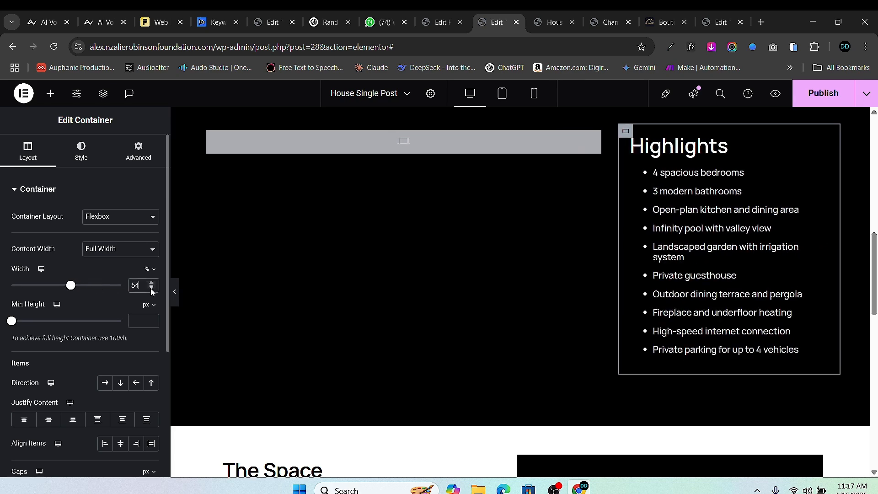
left_click(151, 288)
left_click(151, 288)
left_click(151, 288)
left_click(151, 288)
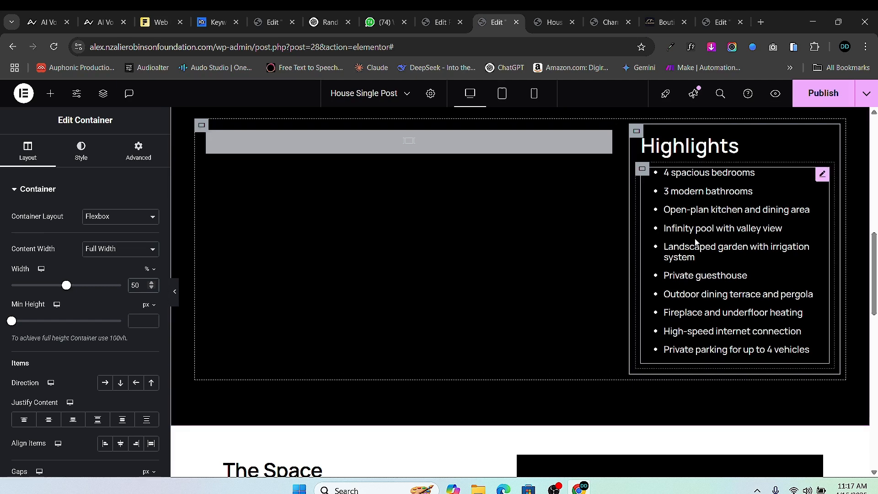
- Delete the Image Carousel from that column, leaving it empty
left_click(604, 139)
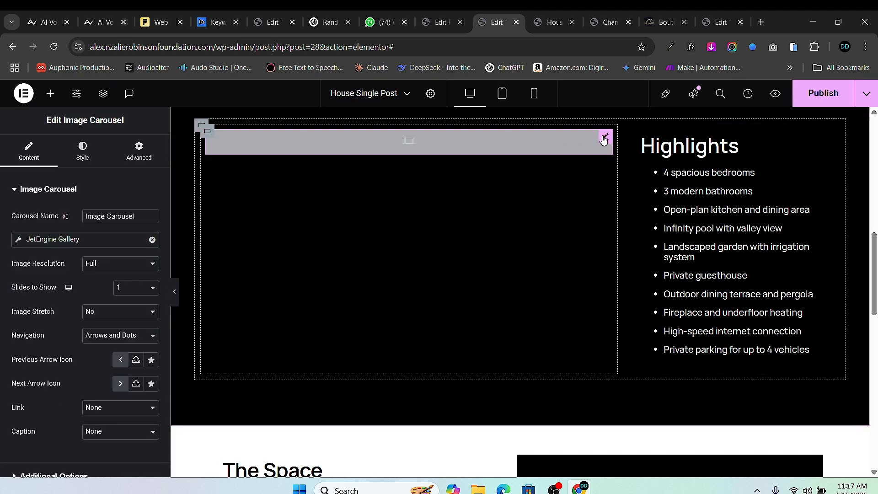
right_click(604, 140)
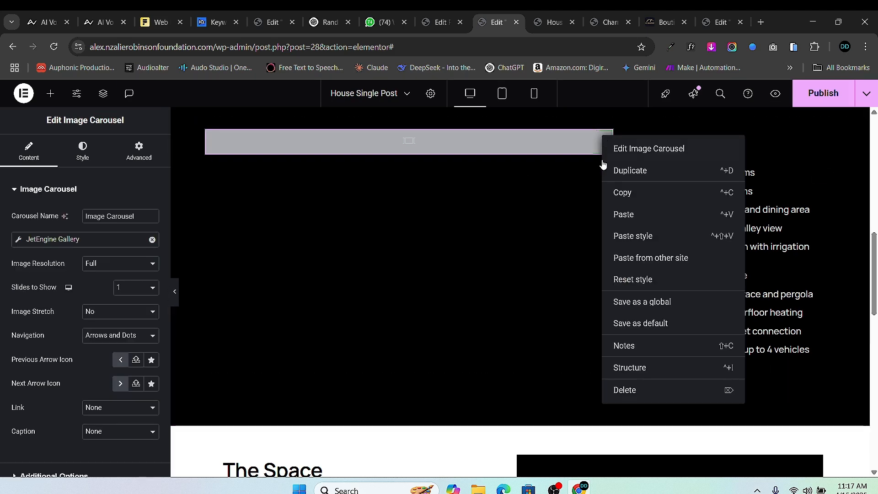
left_click(636, 395)
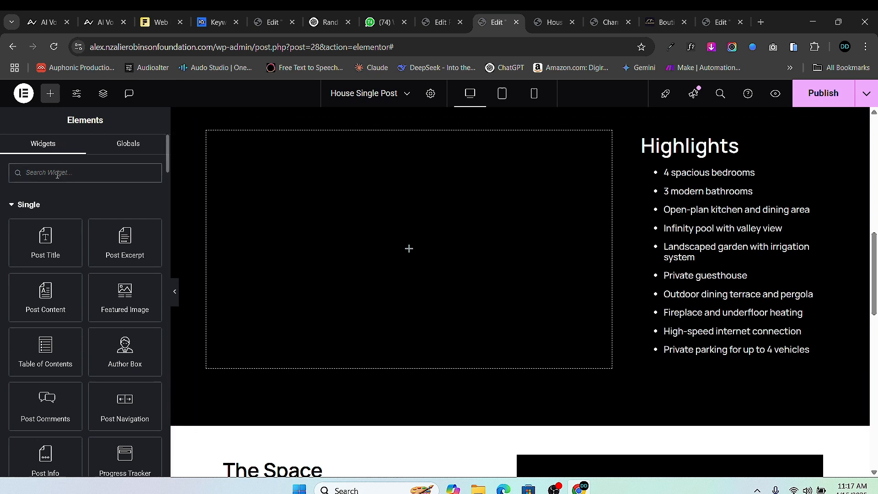
- Add a Basic Gallery to the empty column, sourcing images from the JetEngine Gallery
type("gallery")
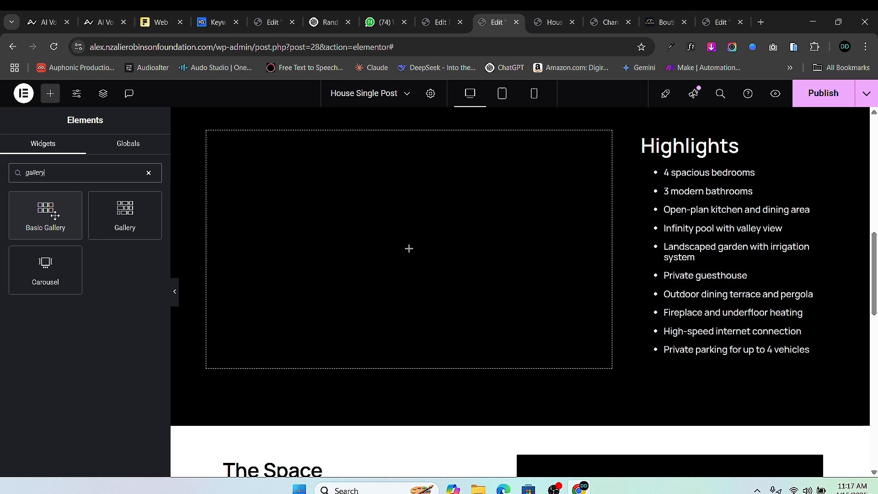
left_click_drag(42, 218, 330, 210)
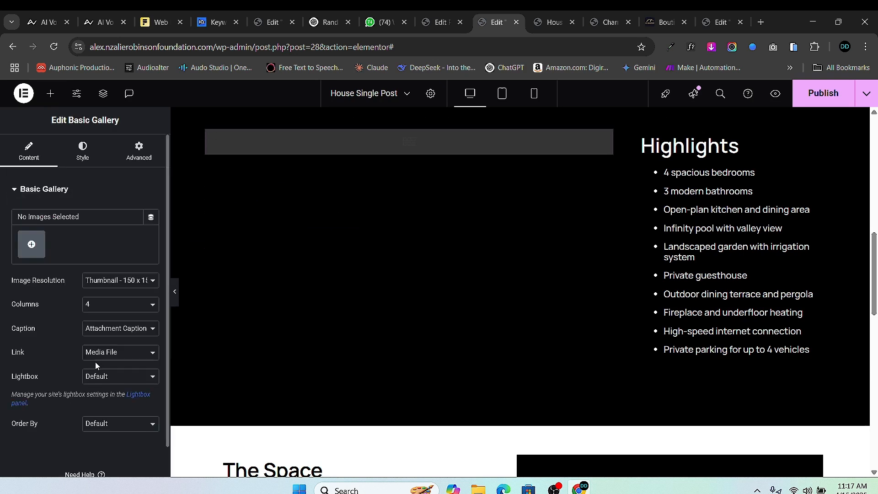
left_click(150, 217)
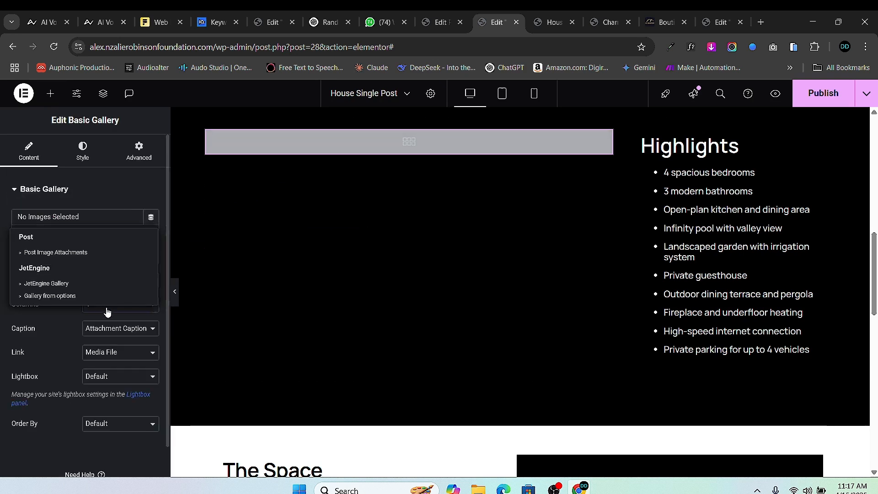
left_click(58, 284)
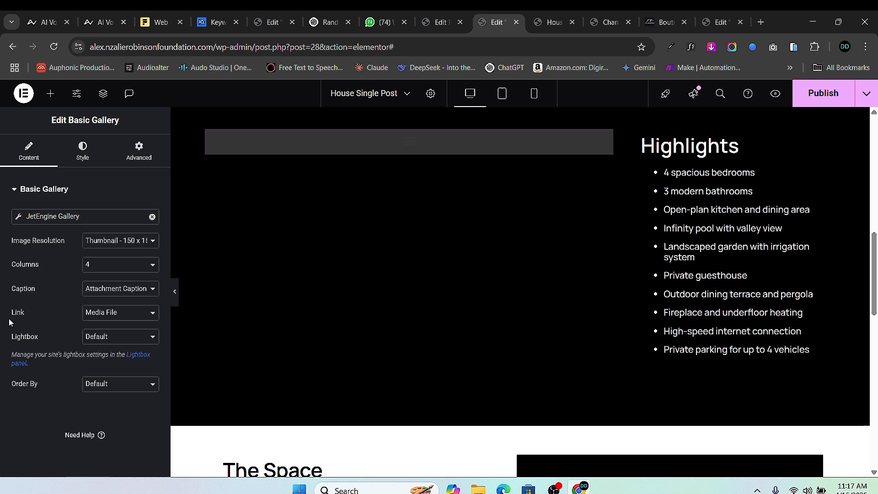
- Set the gallery image resolution to Medium 300 x 300 and publish the template
left_click(136, 242)
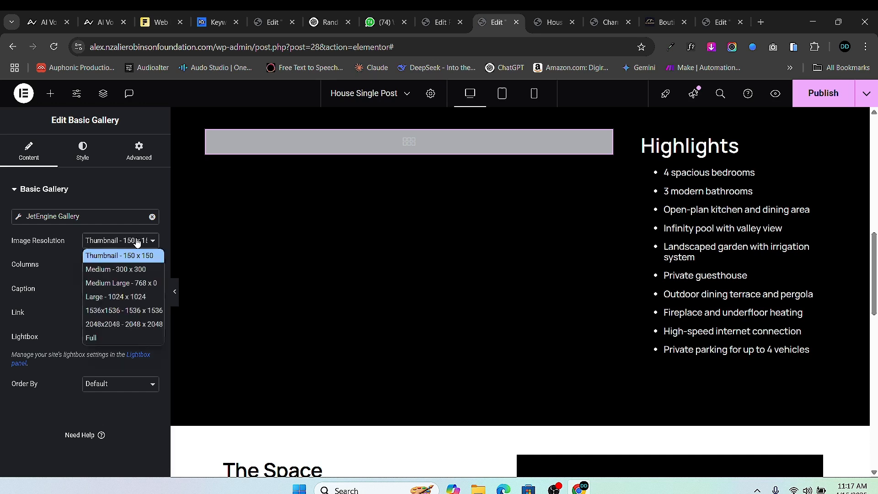
left_click(139, 270)
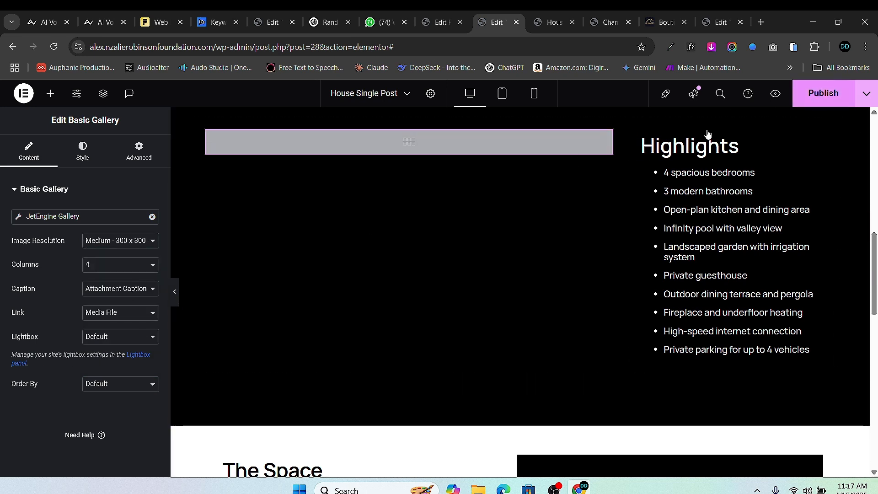
left_click(823, 93)
- Scroll through the template preview page to check the result
left_click(550, 23)
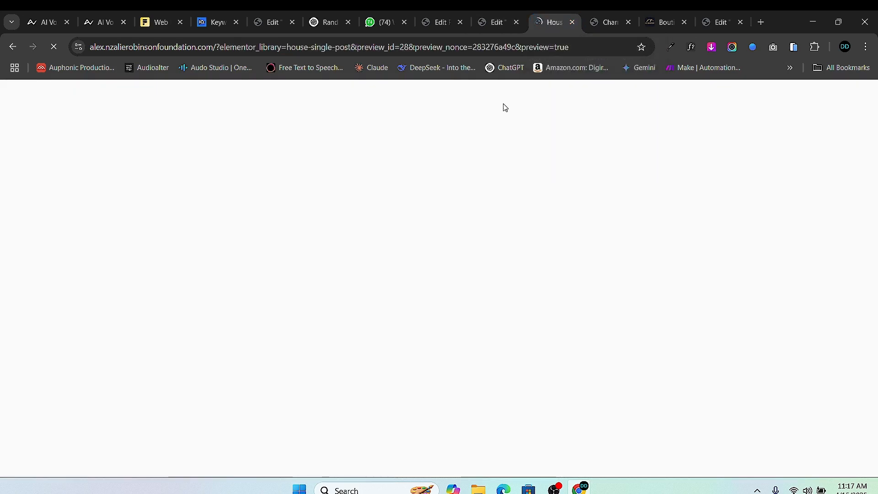
scroll(430, 293, "down", 10)
scroll(276, 269, "up", 3)
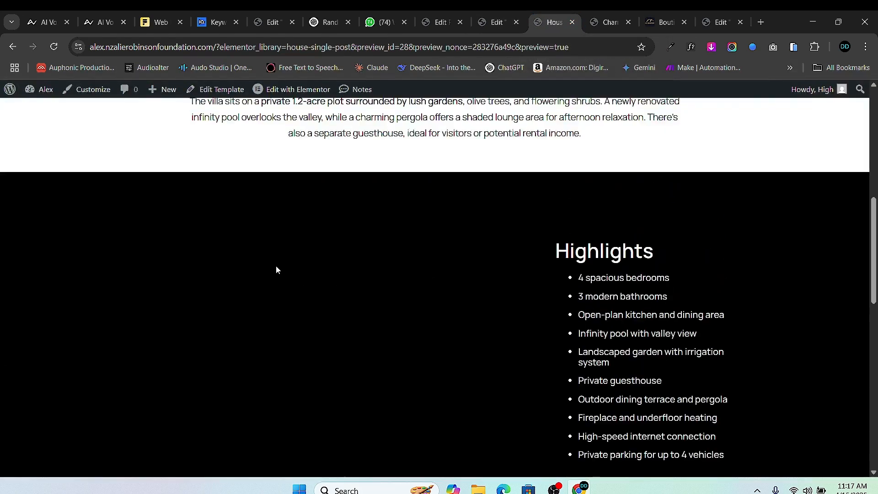
scroll(477, 208, "up", 8)
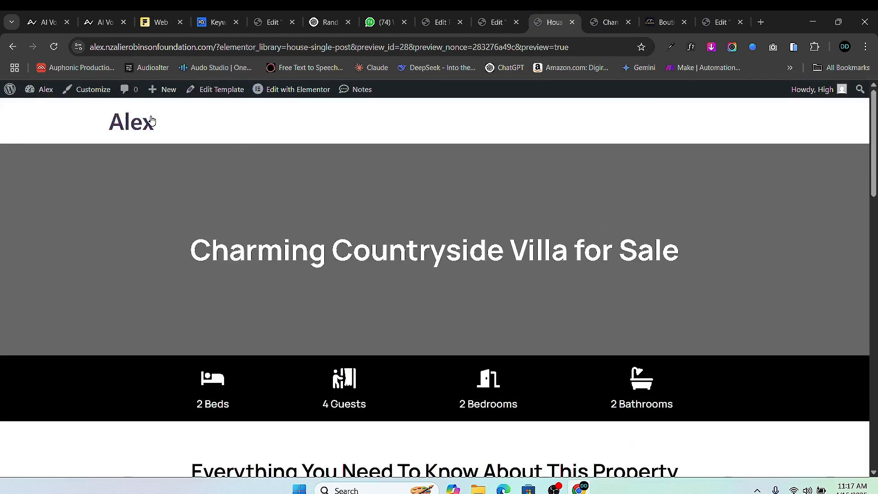
- Close the preview, reload the live Charming Countryside Villa page, and scroll to Highlights
left_click(572, 22)
scroll(320, 183, "up", 15)
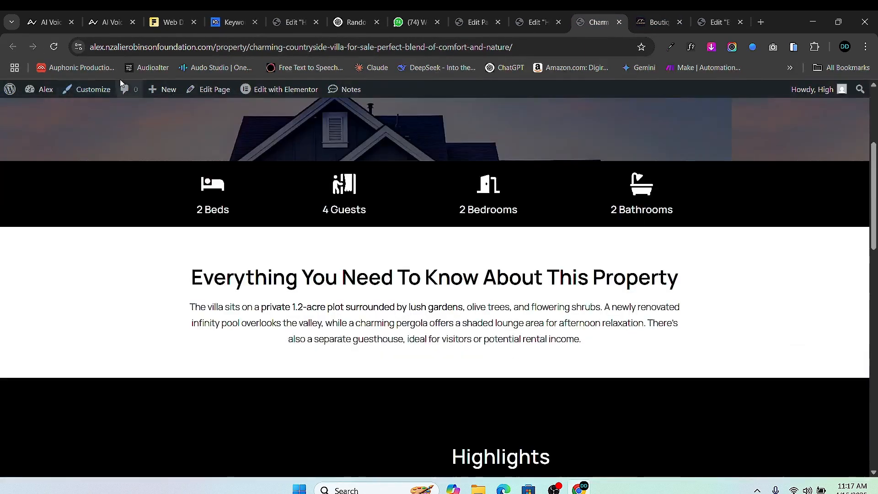
left_click(54, 47)
scroll(306, 175, "down", 10)
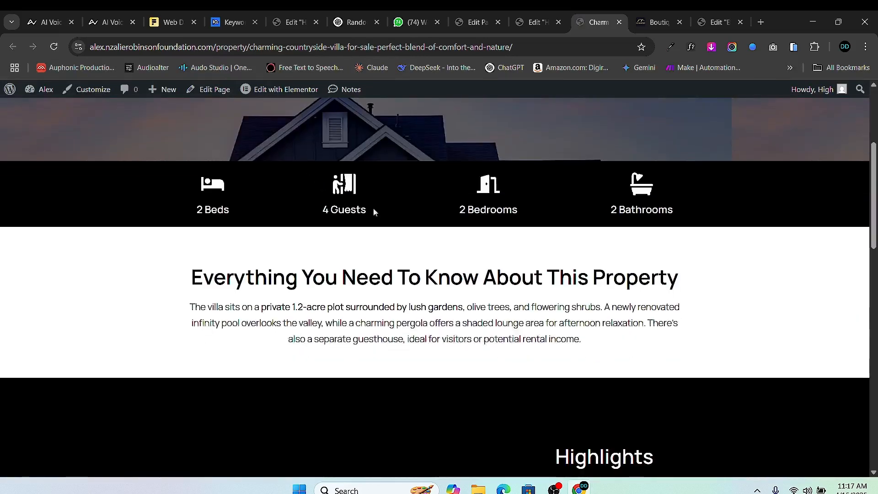
scroll(363, 180, "up", 1)
scroll(465, 178, "down", 1)
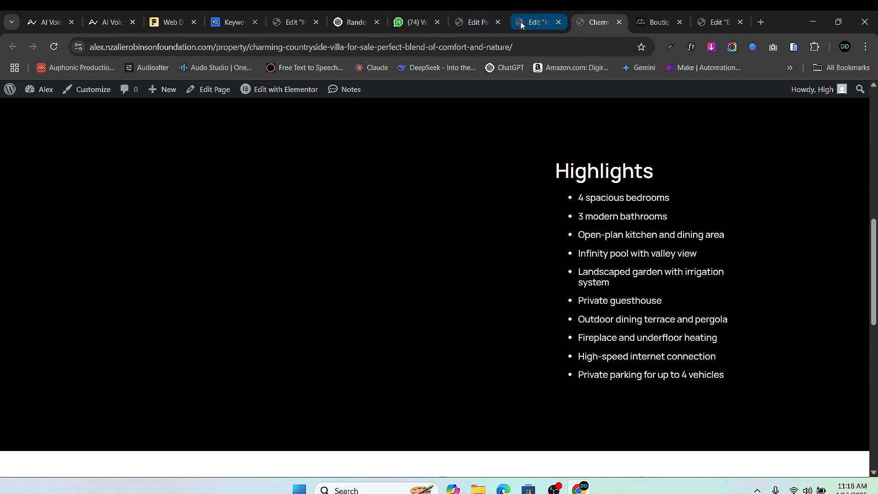
scroll(470, 145, "up", 3)
scroll(470, 145, "down", 3)
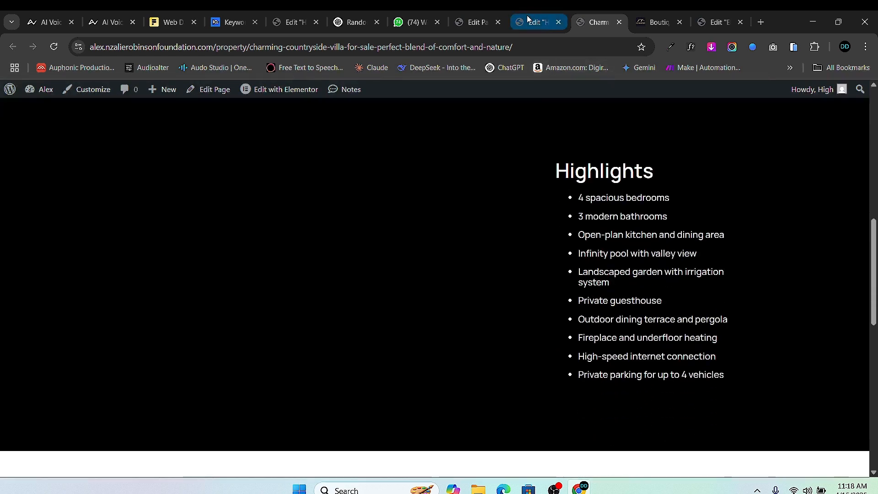
scroll(517, 187, "down", 6)
scroll(507, 198, "up", 2)
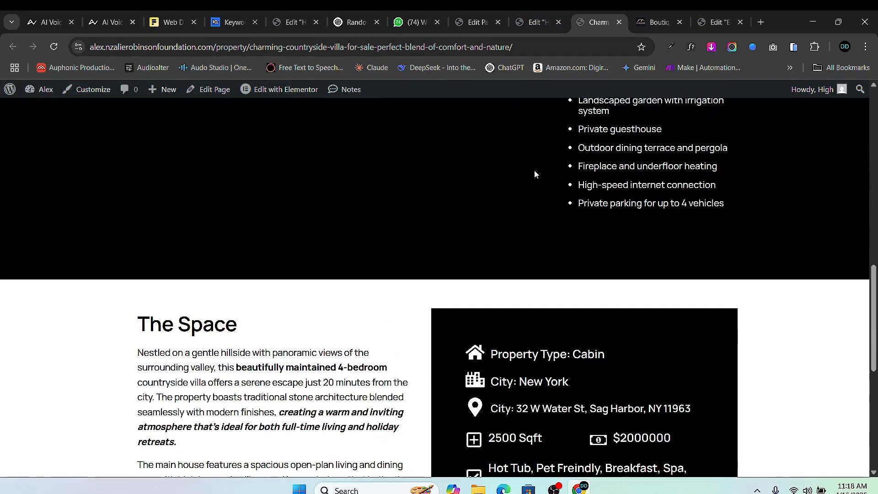
scroll(535, 173, "up", 2)
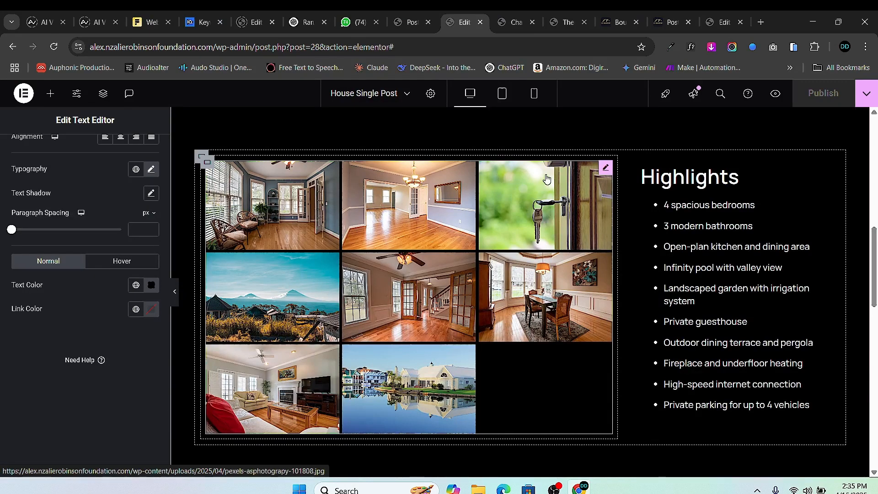
- Set the Basic Gallery's dynamic source field to the property Gallery field
left_click(606, 167)
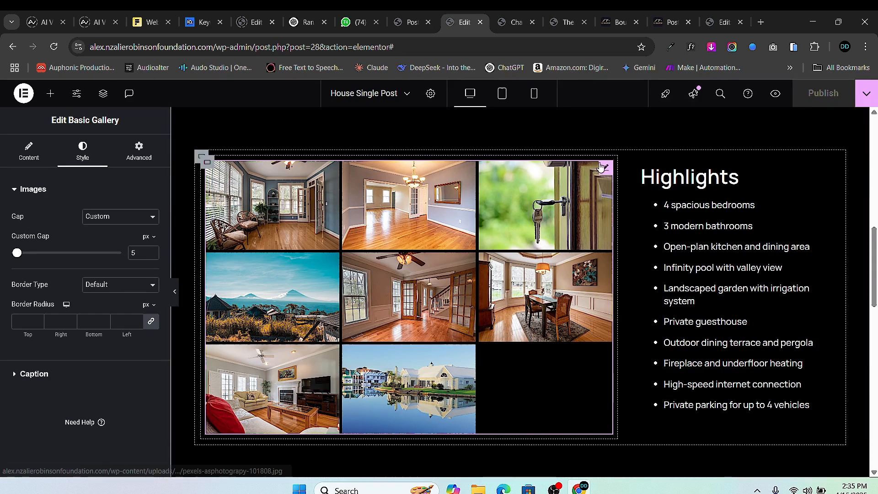
left_click(11, 165)
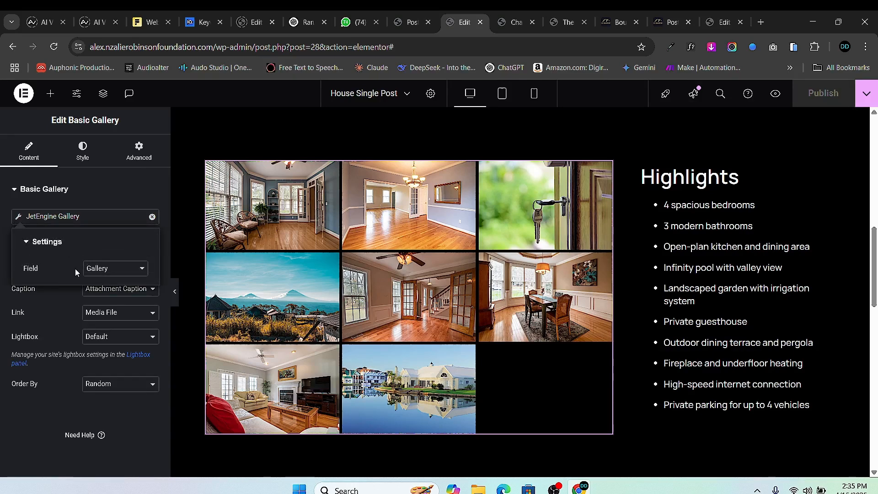
left_click(132, 273)
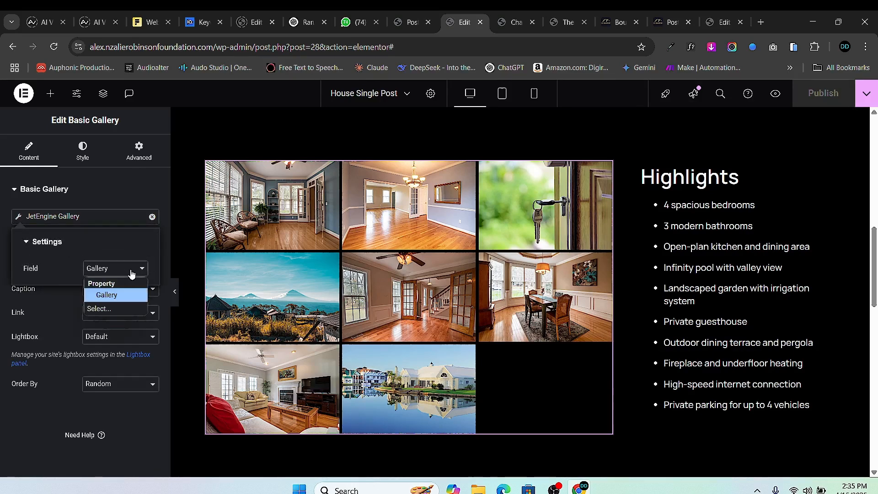
left_click(124, 298)
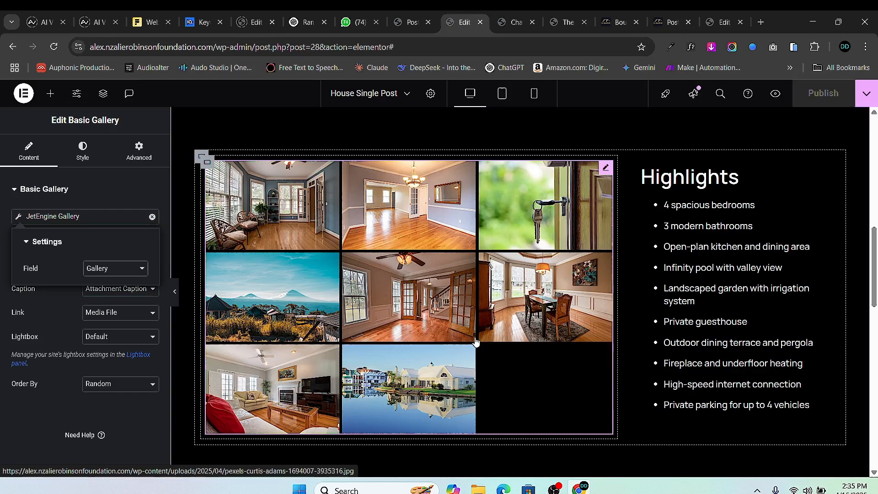
scroll(613, 253, "up", 3)
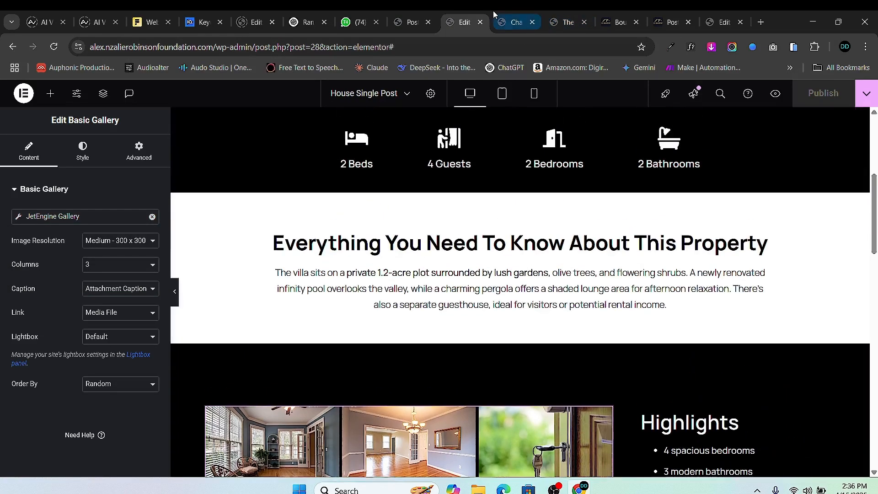
- Scroll the live villa page to check whether the gallery photos appear
left_click(505, 20)
scroll(506, 256, "up", 10)
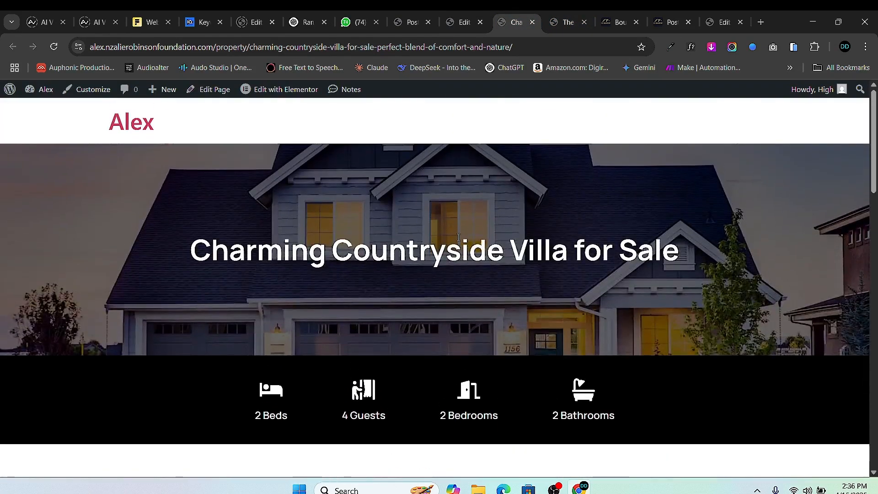
scroll(267, 272, "down", 1)
scroll(266, 270, "down", 7)
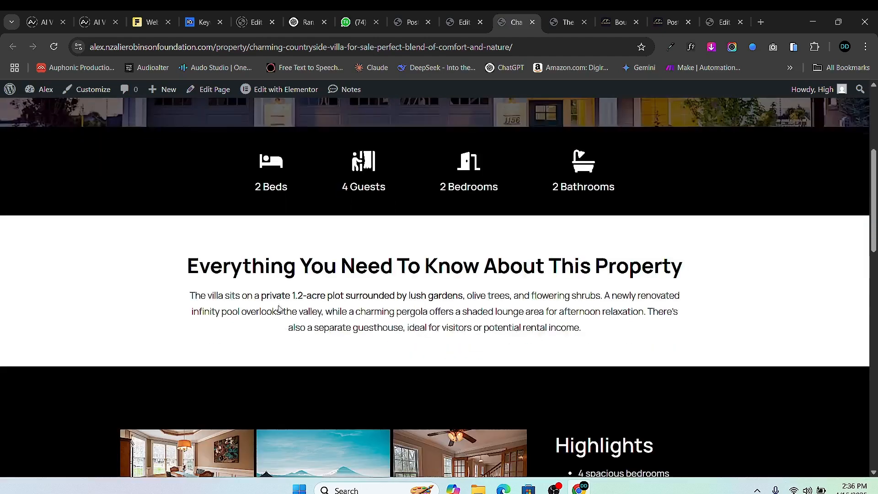
scroll(427, 91, "up", 4)
- Scroll through the Property post type's 14 meta fields, from type and guests to Gallery
left_click(413, 22)
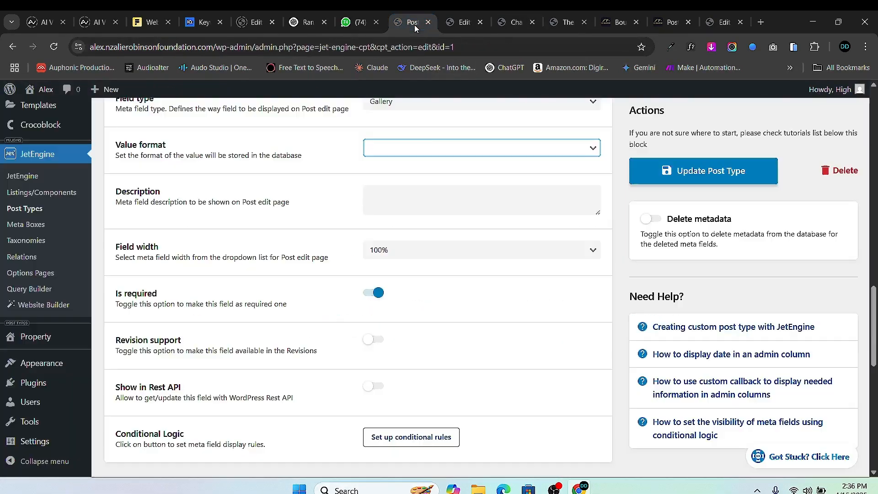
scroll(291, 237, "up", 10)
scroll(293, 242, "up", 5)
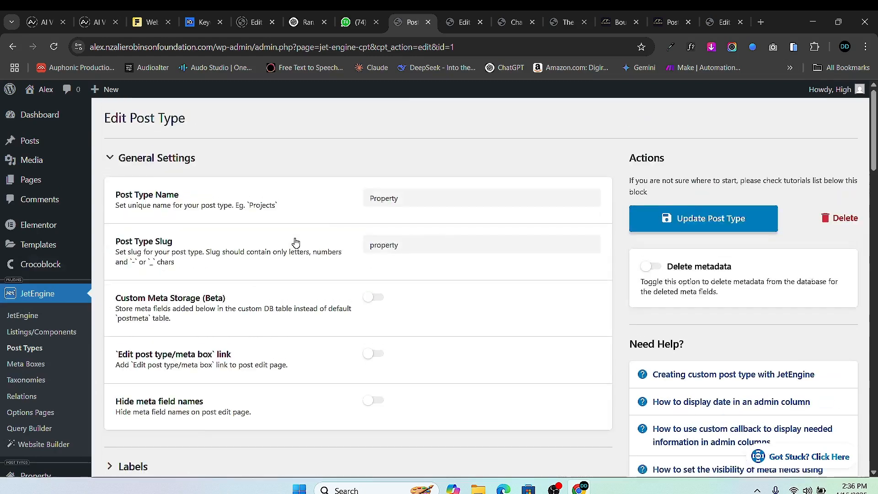
scroll(336, 231, "down", 15)
scroll(329, 251, "up", 15)
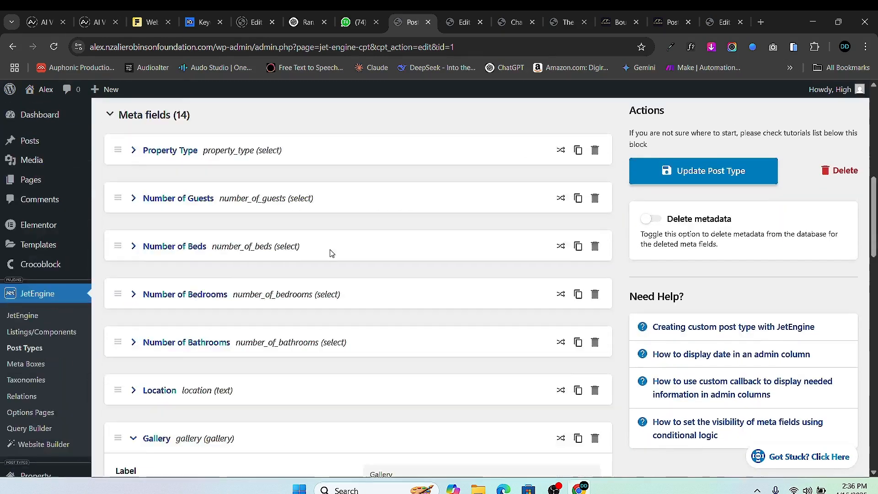
scroll(64, 289, "down", 2)
scroll(64, 289, "up", 2)
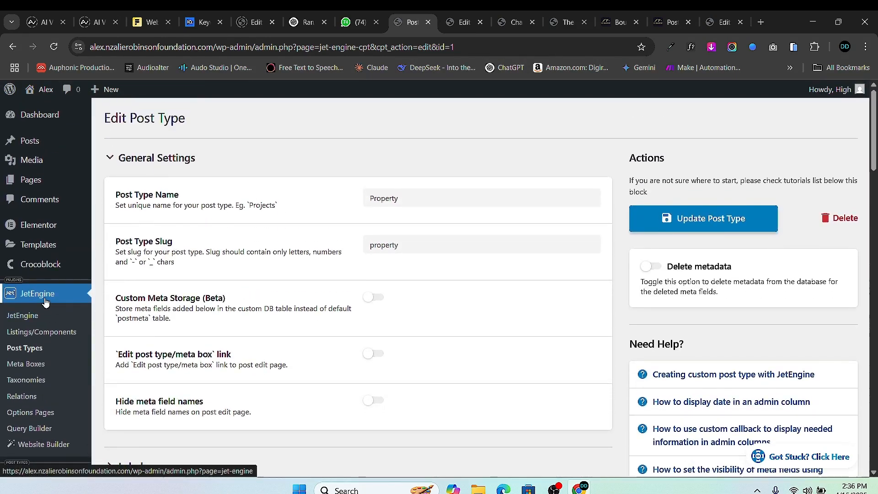
scroll(64, 293, "down", 3)
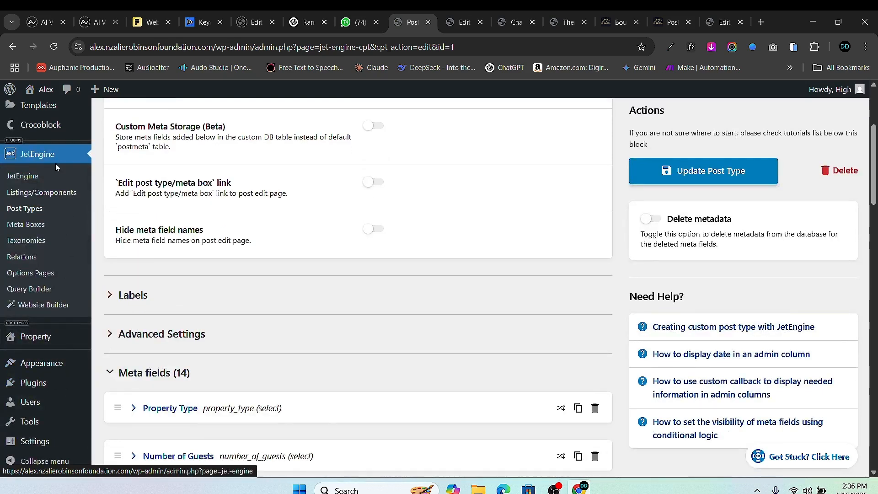
scroll(64, 230, "up", 3)
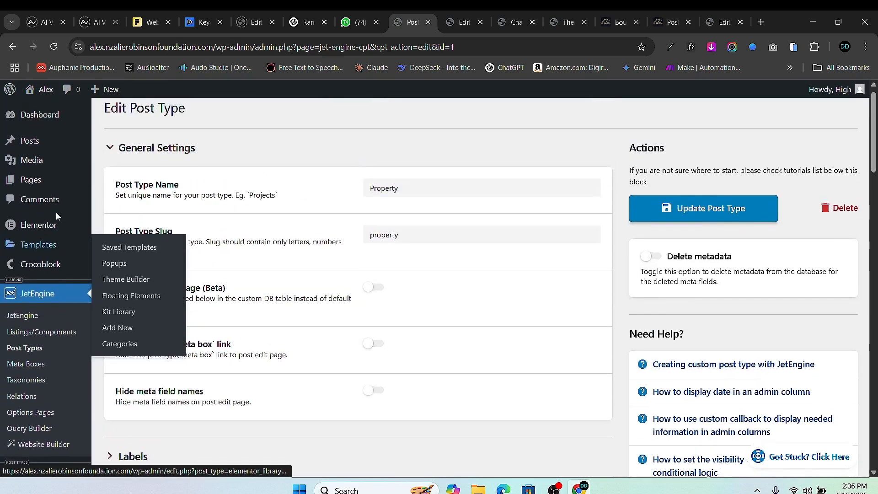
scroll(46, 366, "down", 3)
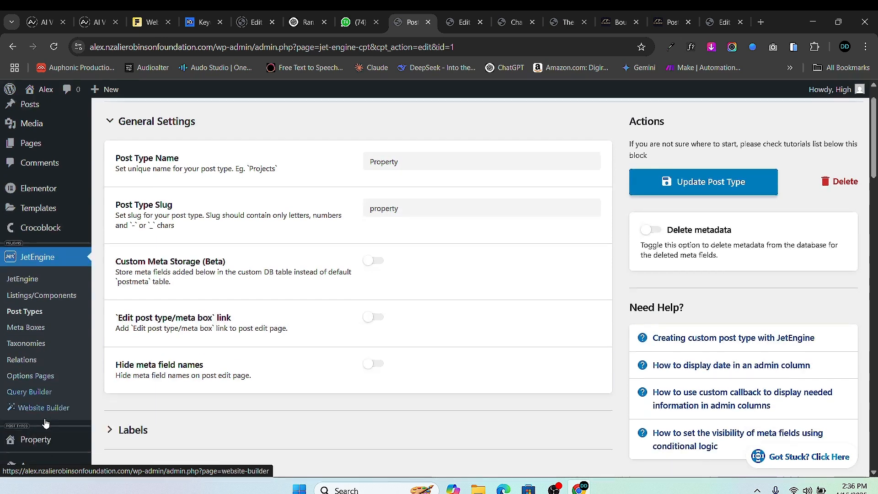
mouse_move(58, 344)
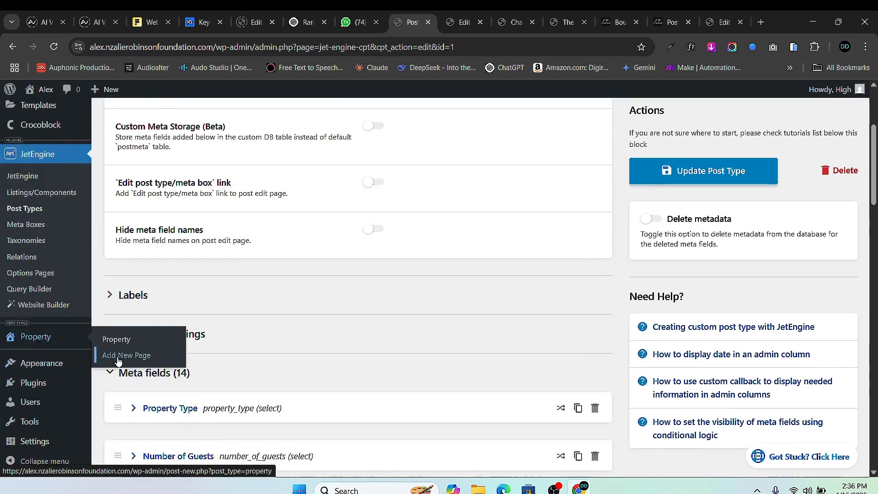
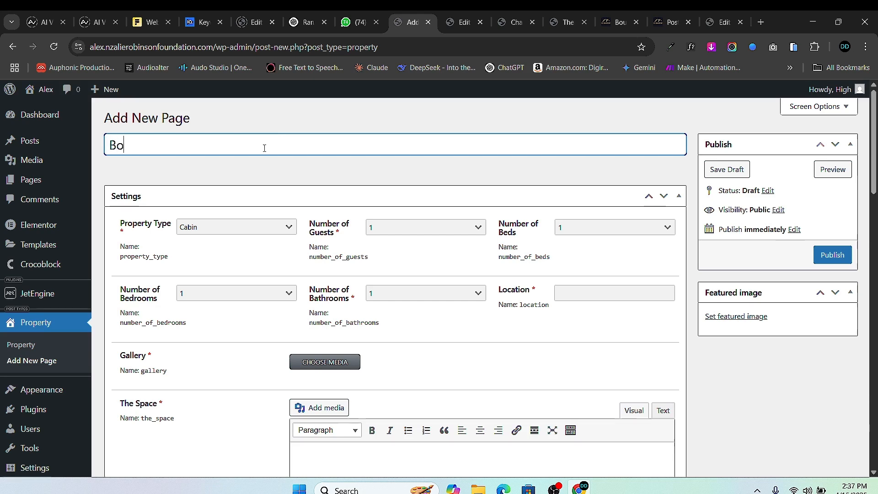
- Title the property 'Bohemian Style Luxury Mansion', type Loft, 3 guests and 4 beds
type("an Sty")
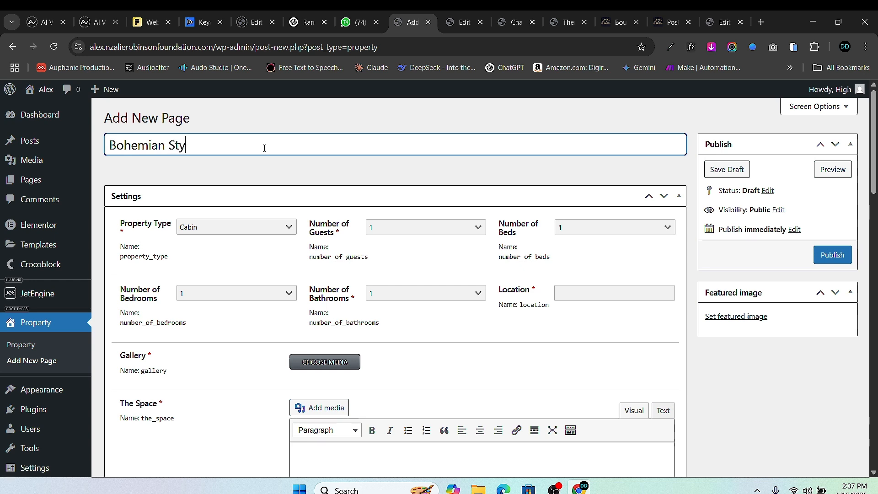
type("le Luxury Mansion")
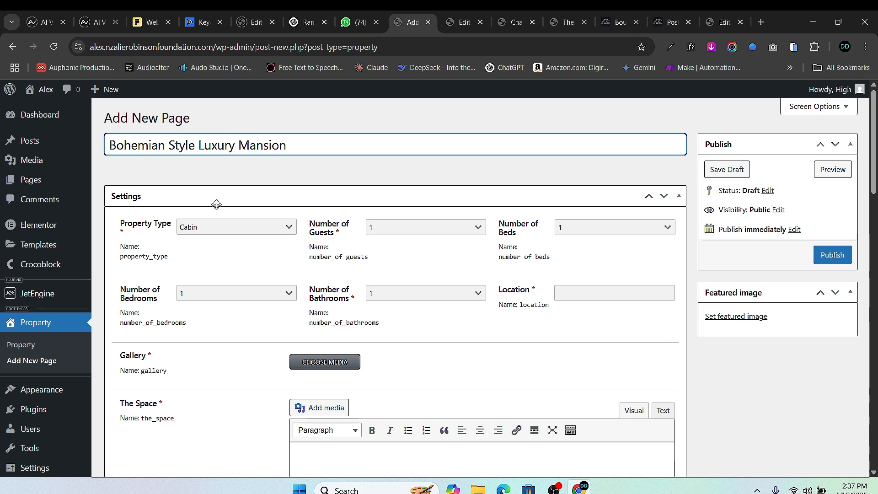
left_click(236, 226)
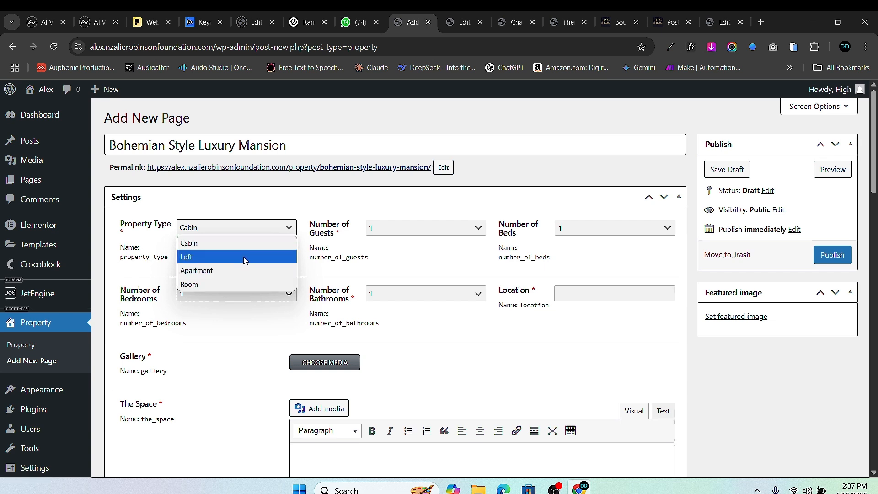
left_click(243, 260)
left_click(434, 239)
left_click(435, 271)
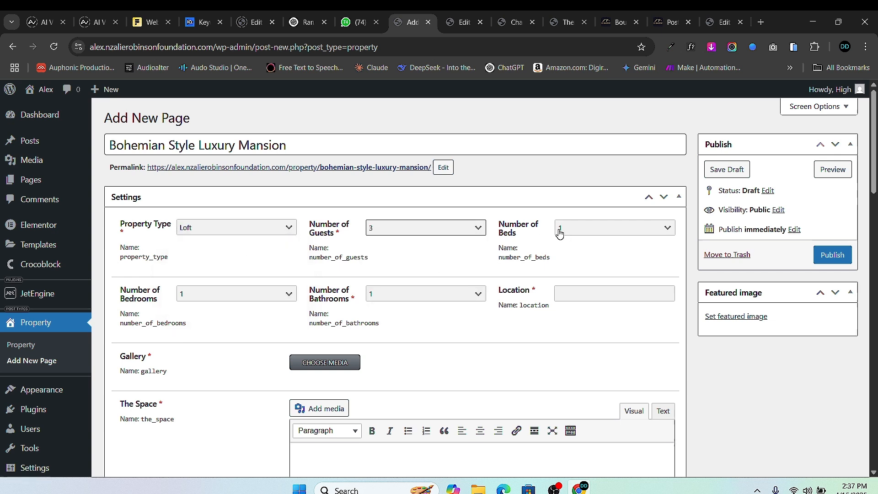
left_click(560, 233)
left_click(581, 271)
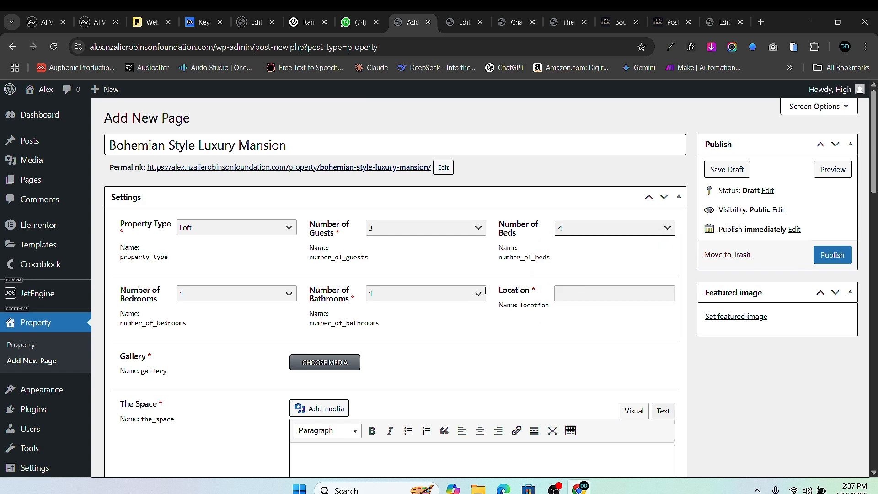
- Set 4 bedrooms and 4 bathrooms, and fill in the Lavrion Olympic Marine address
left_click(230, 305)
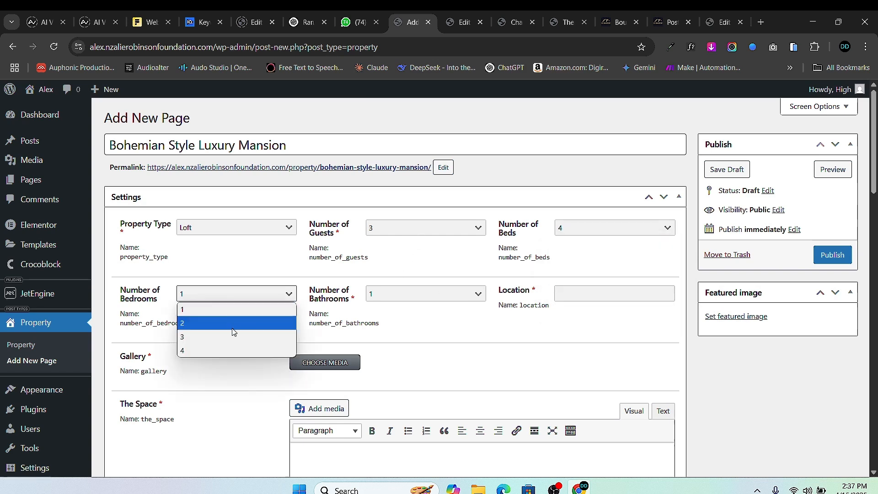
left_click(238, 349)
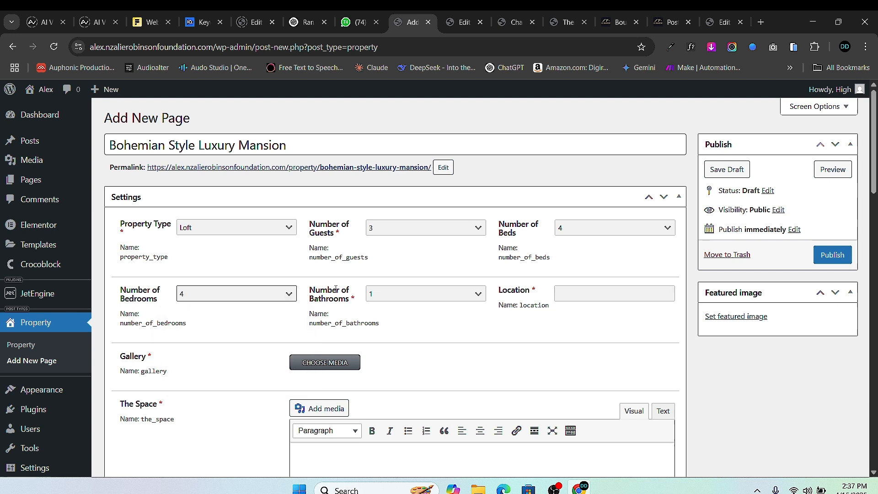
left_click(422, 299)
left_click(415, 348)
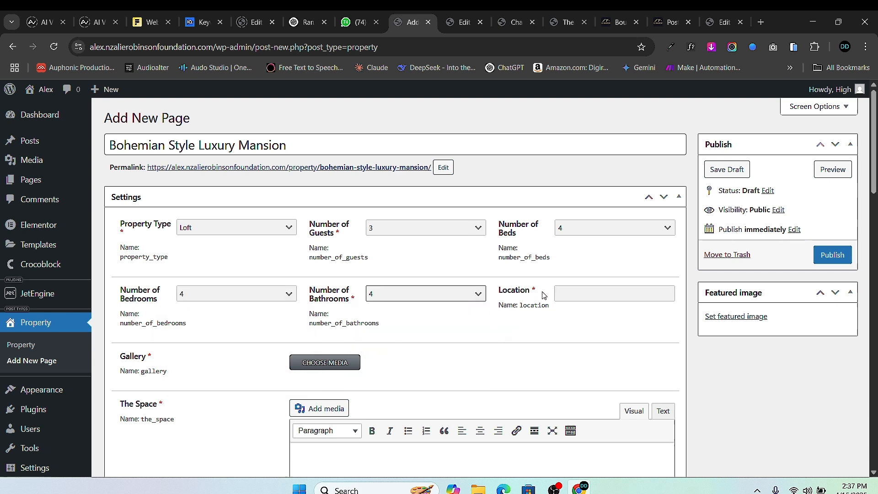
left_click(580, 294)
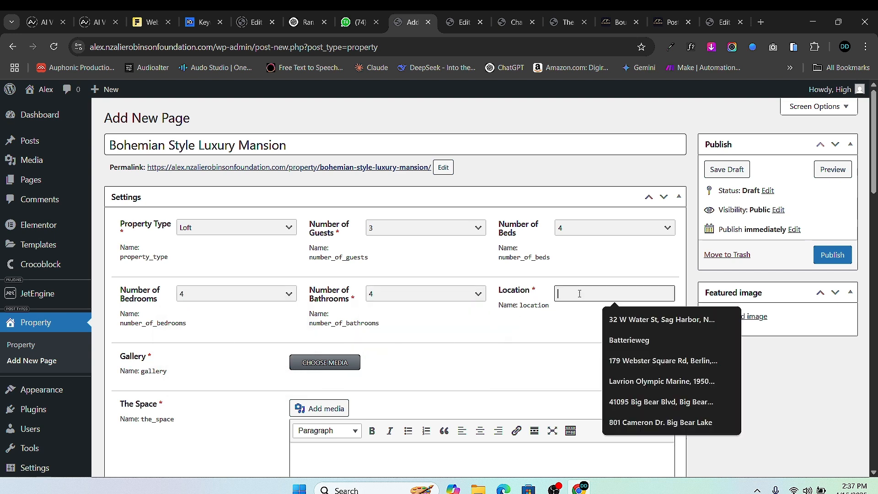
left_click(637, 383)
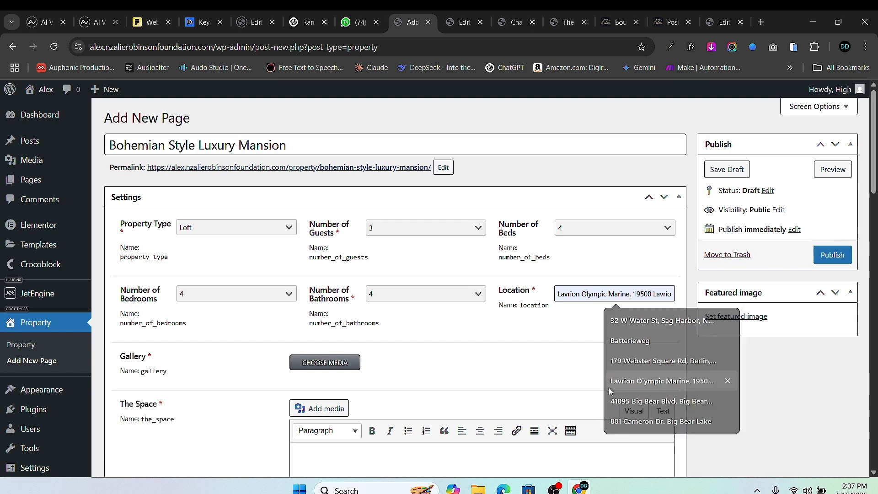
scroll(204, 306, "down", 3)
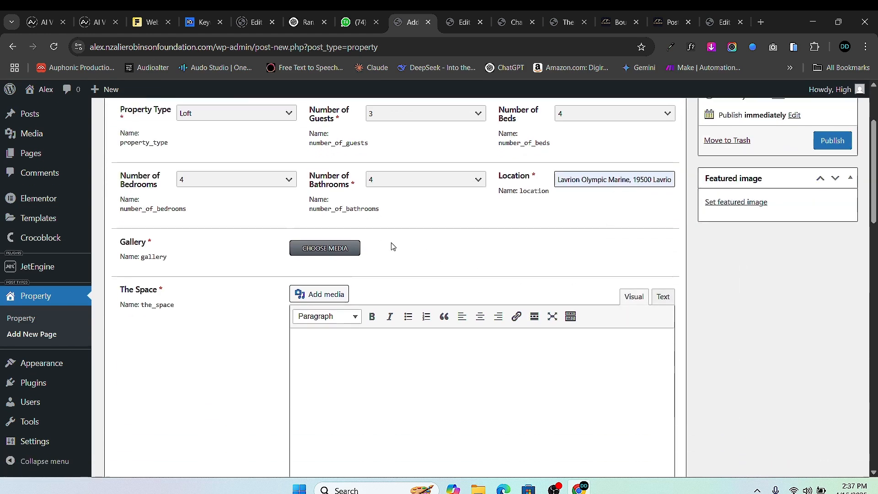
- Upload house photos pexels-pixabay-164558, 262405 and 259588 from HOUSE PICS for the gallery
left_click(338, 251)
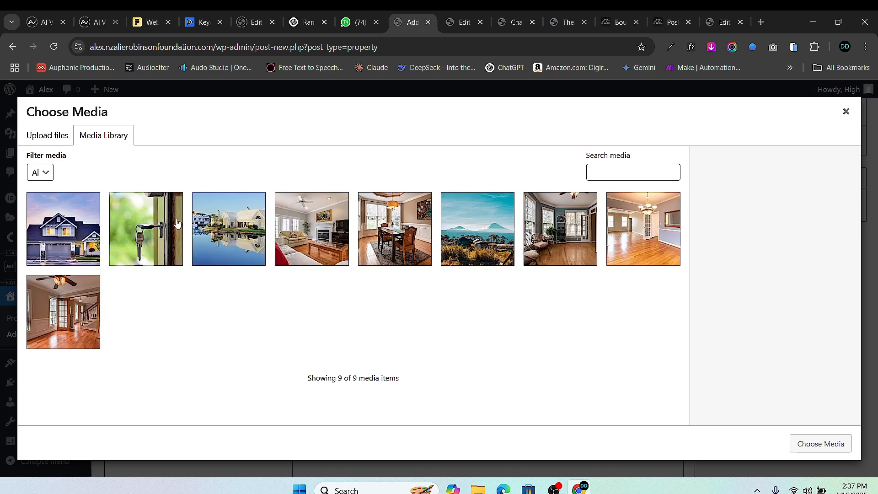
left_click(50, 136)
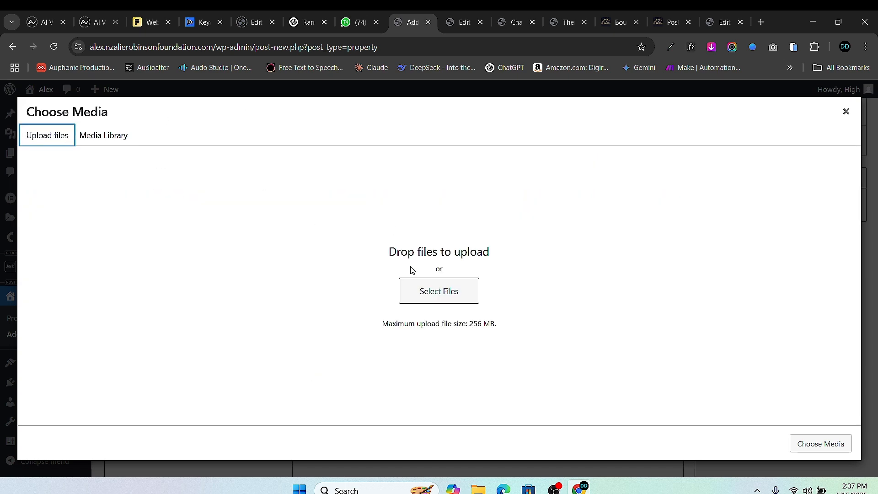
left_click(446, 297)
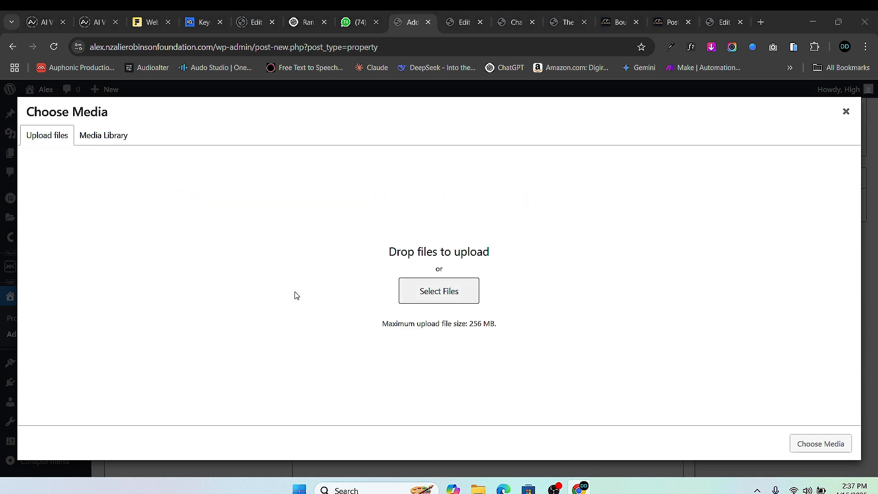
scroll(505, 315, "down", 1)
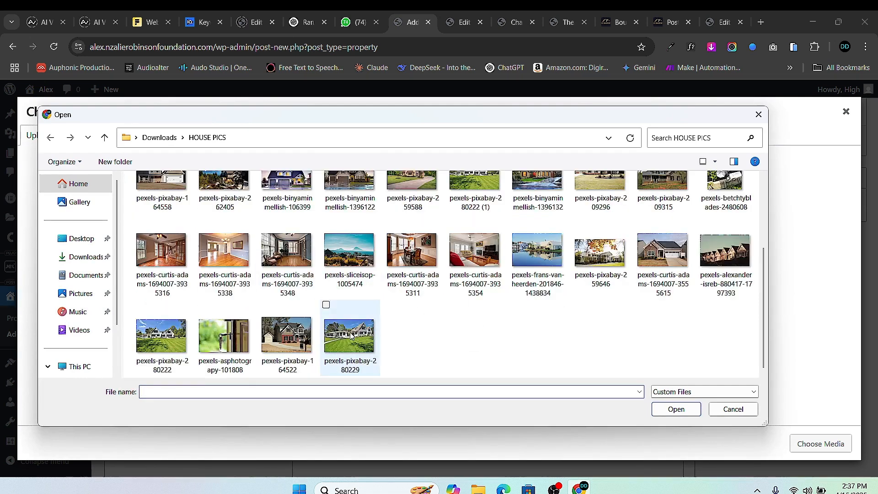
scroll(153, 189, "up", 1)
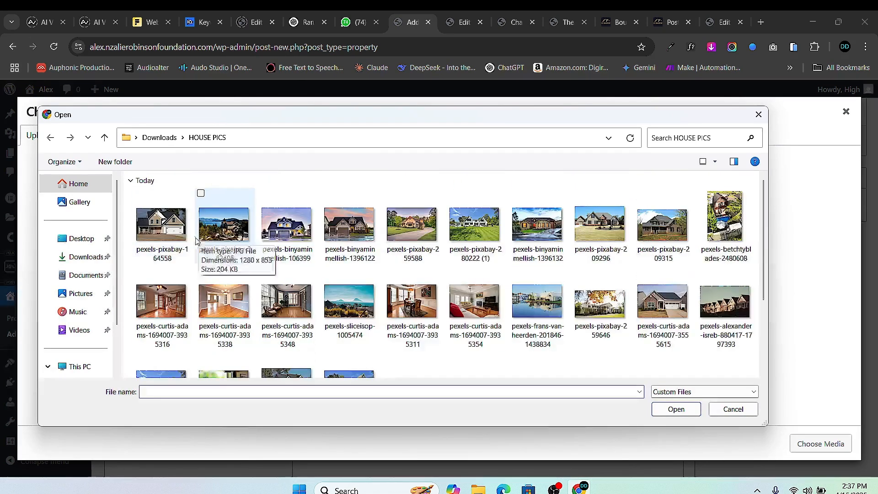
left_click(178, 243)
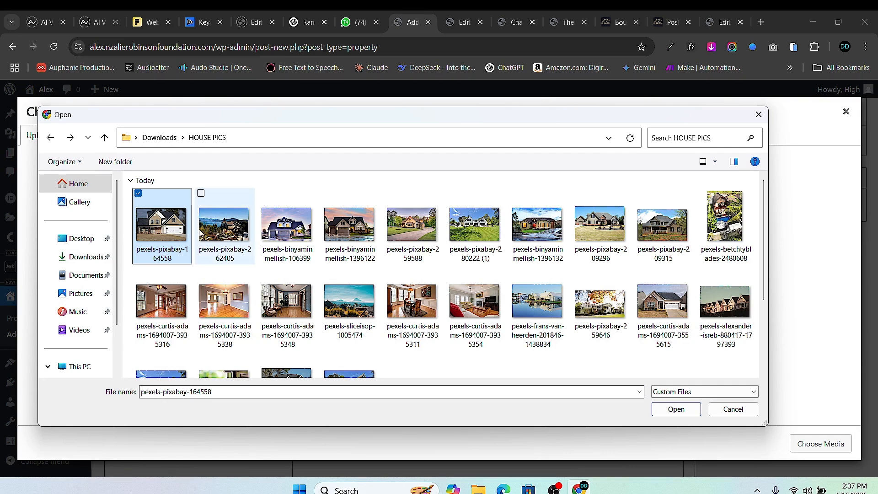
left_click(201, 193)
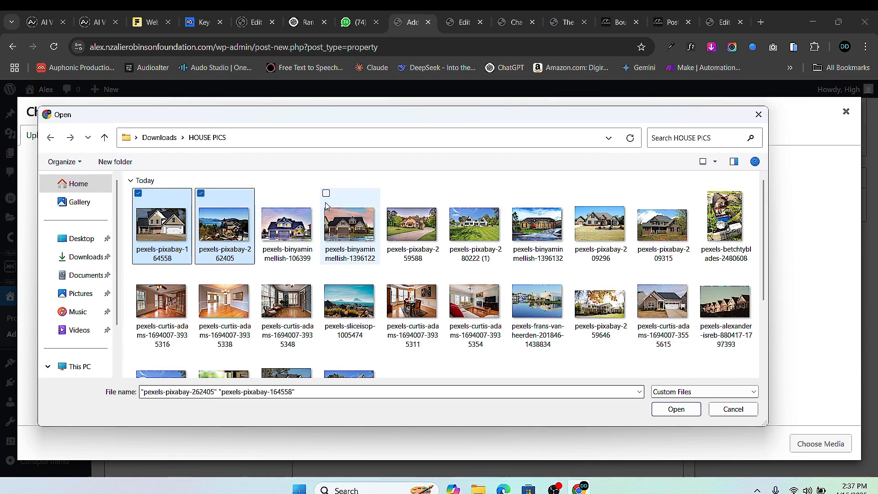
left_click(389, 194)
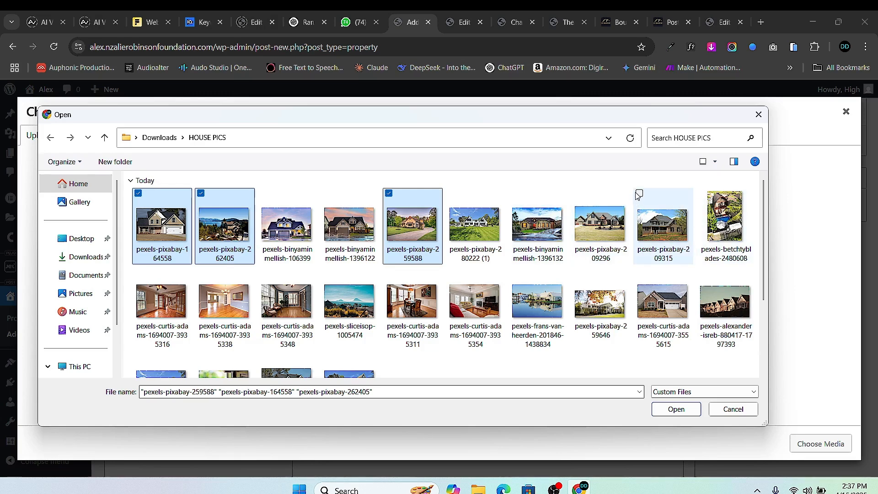
scroll(468, 270, "down", 1)
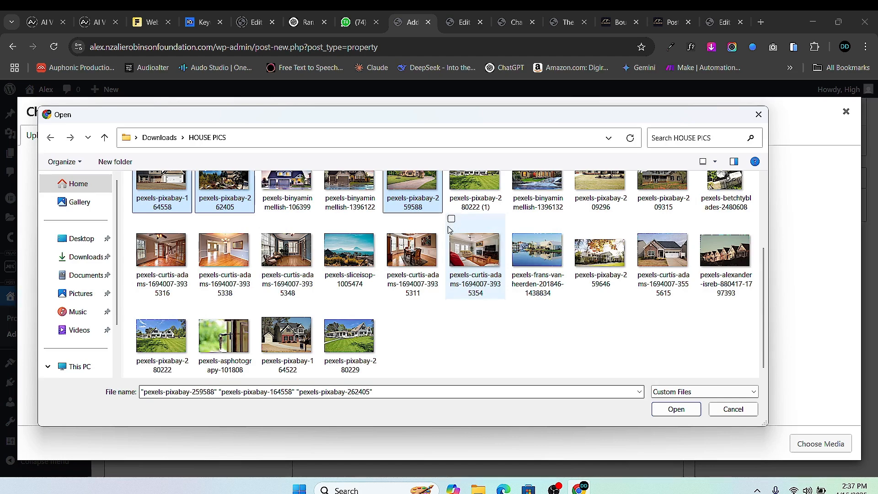
left_click(682, 409)
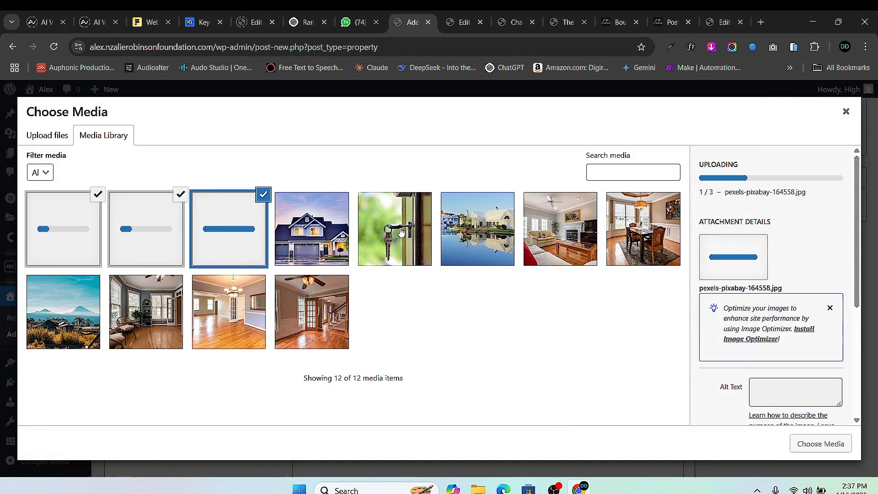
- Add six library images, including living-room, dining-room and mountain photos, and insert them into the gallery
left_click(578, 231)
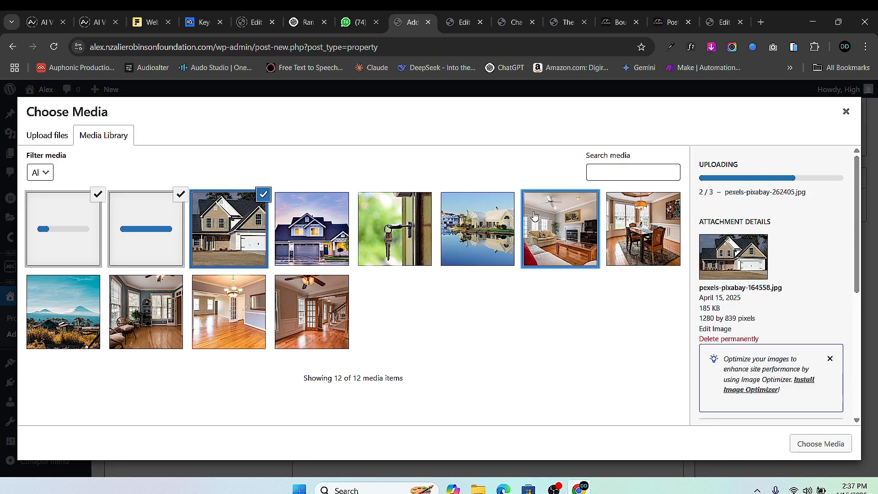
left_click(648, 234)
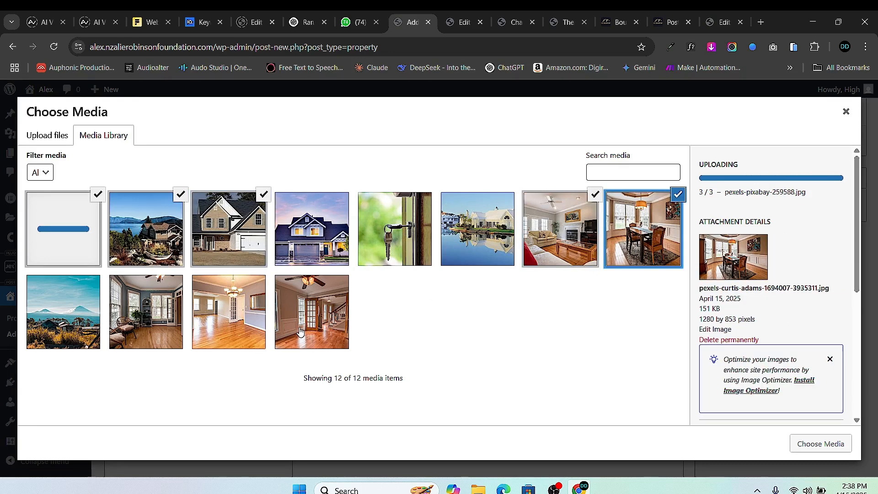
left_click(300, 332)
left_click(232, 330)
left_click(151, 327)
left_click(77, 322)
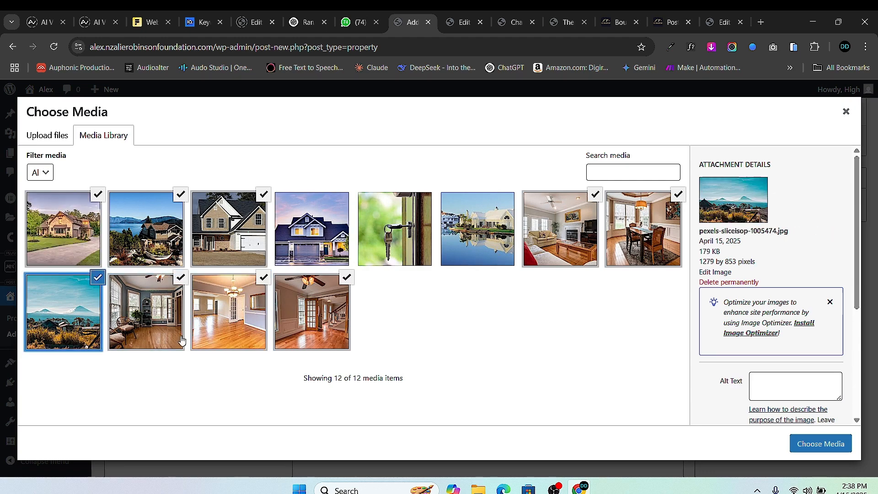
left_click(823, 444)
scroll(478, 261, "down", 4)
scroll(478, 261, "up", 5)
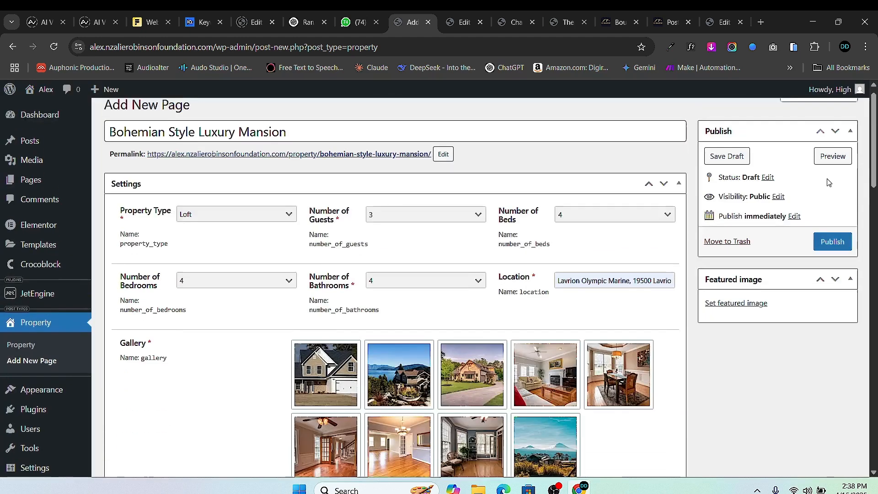
- Upload pexels-pixabay-280229 from HOUSE PICS and set it as the featured image
left_click(747, 317)
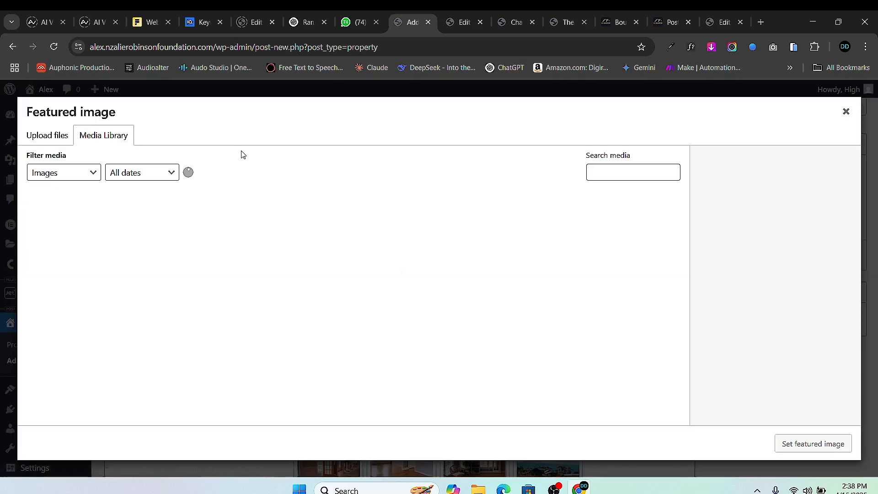
left_click(55, 134)
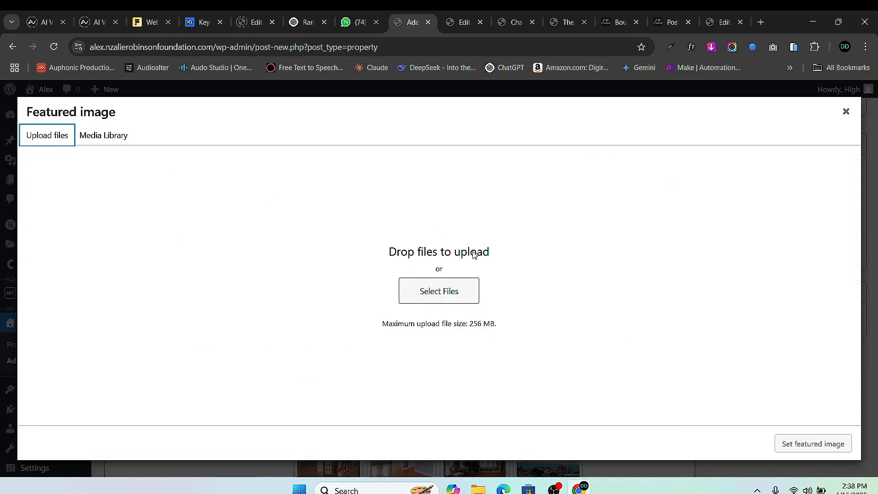
left_click(454, 294)
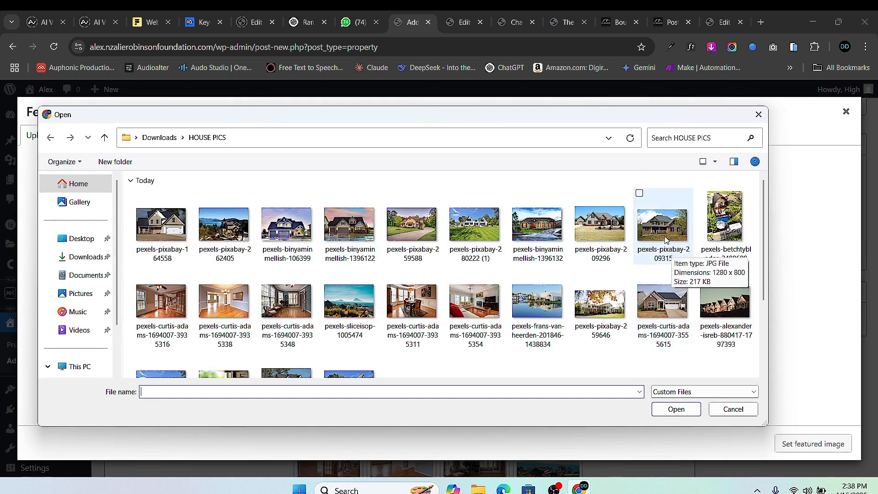
scroll(347, 302, "down", 2)
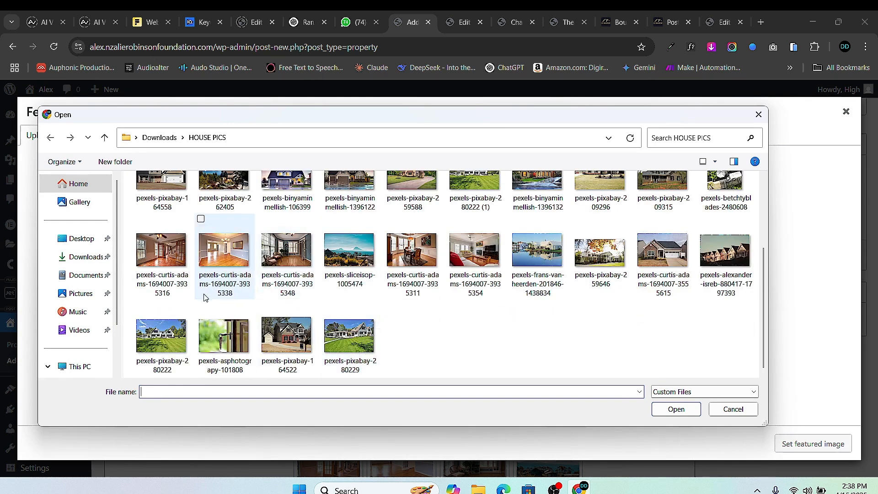
left_click(331, 340)
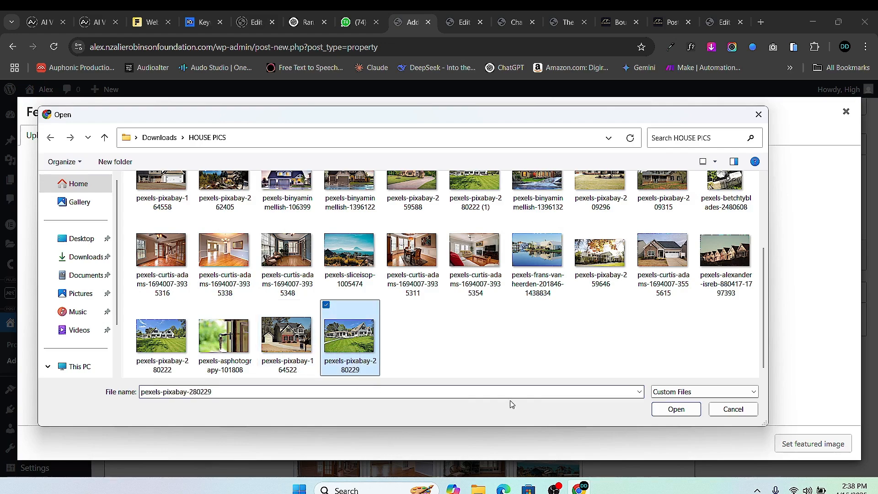
left_click(675, 409)
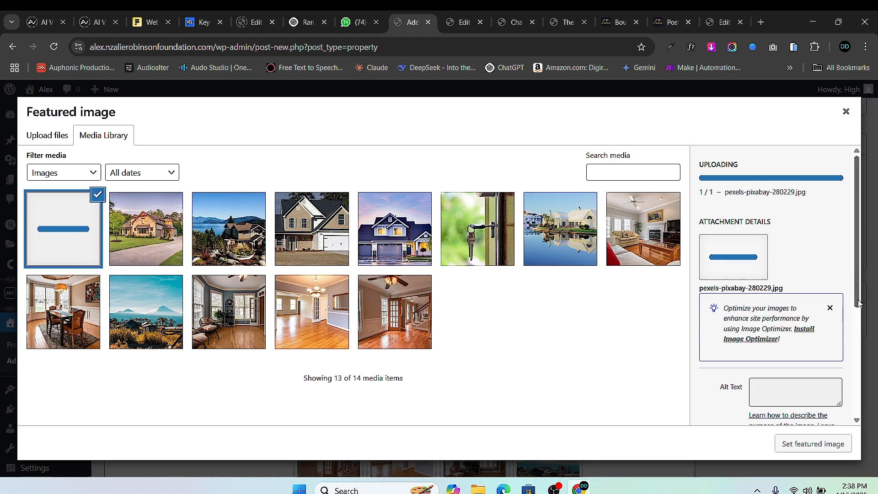
scroll(857, 348, "down", 3)
left_click(813, 443)
scroll(247, 379, "down", 9)
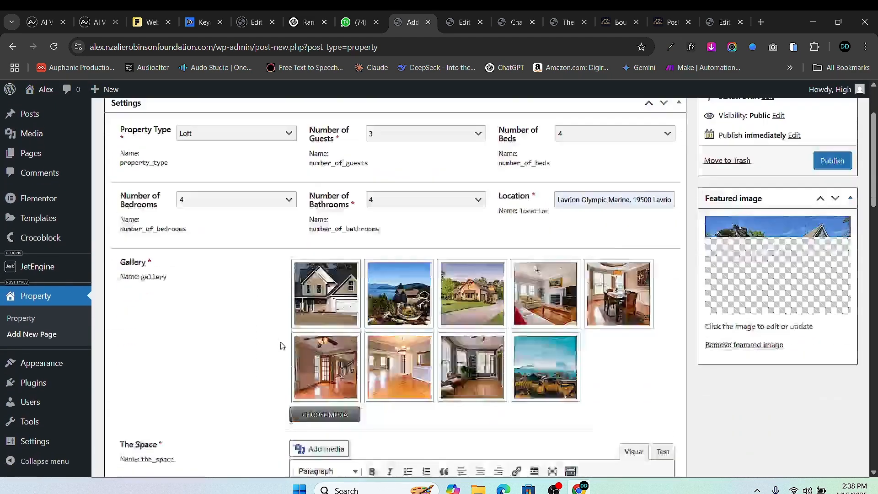
- Open the Charming Countryside Villa's edit page in a new tab
scroll(304, 323, "up", 1)
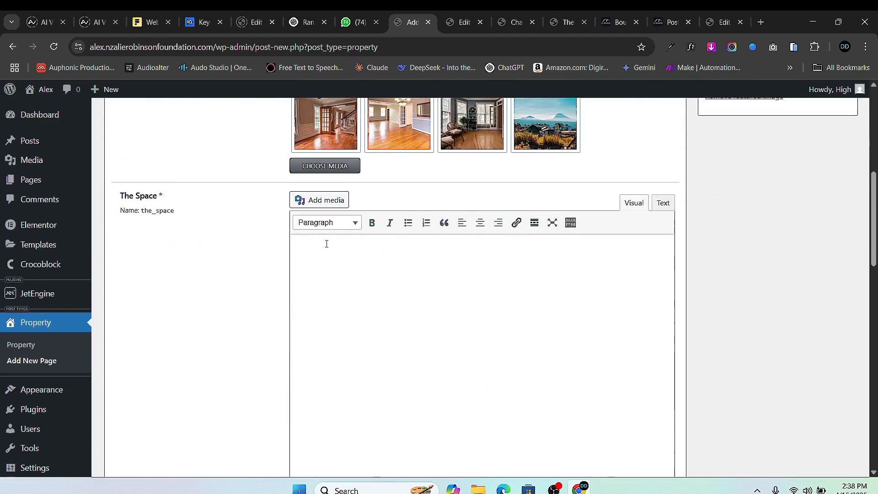
left_click(300, 23)
scroll(340, 159, "up", 3)
scroll(340, 158, "up", 1)
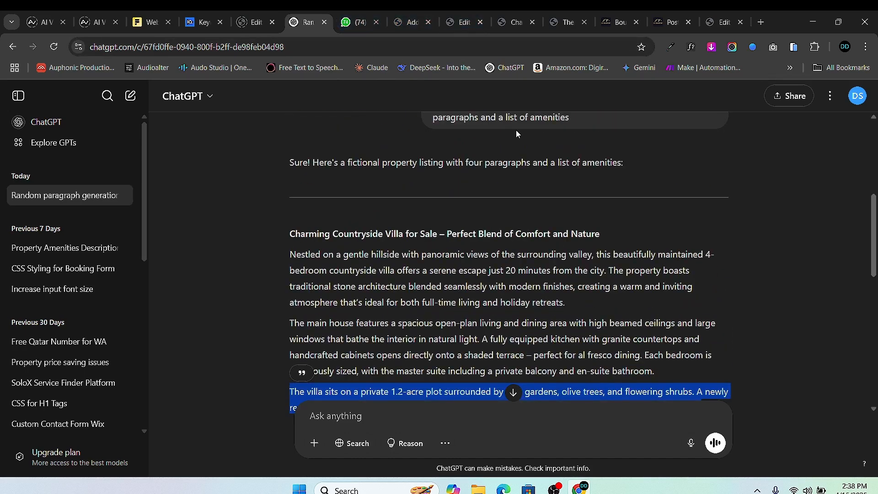
left_click(462, 22)
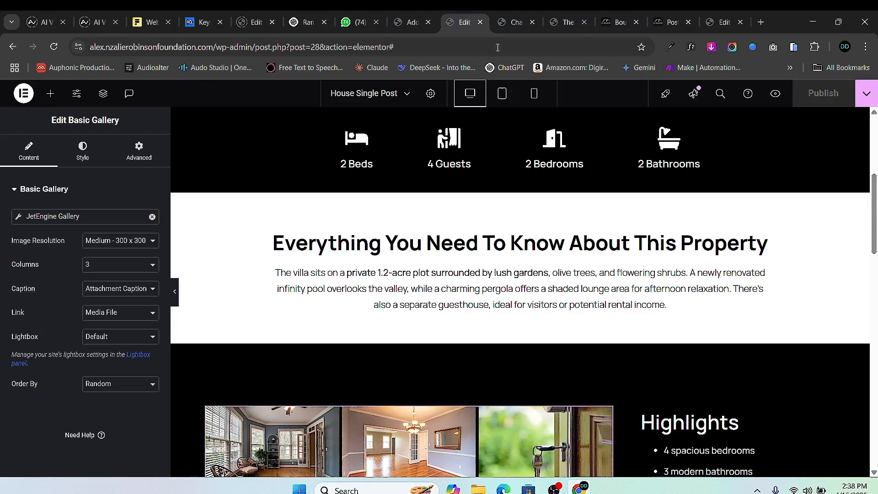
left_click(393, 24)
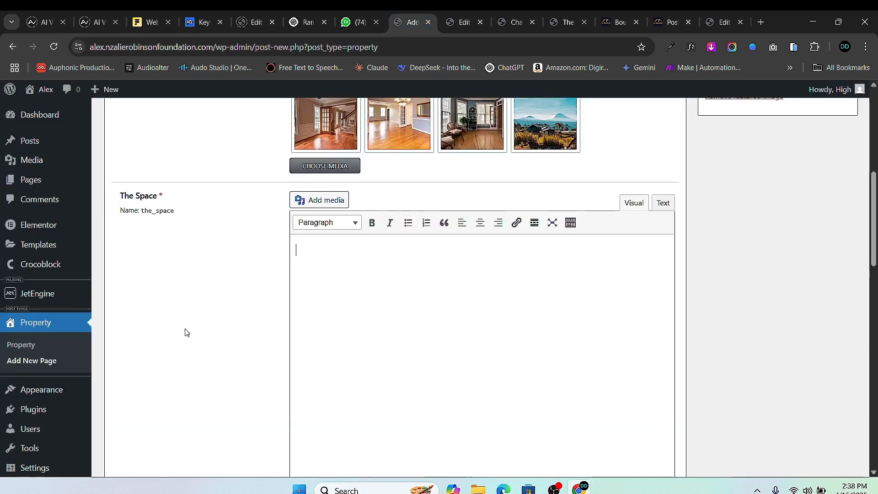
right_click(23, 344)
left_click(100, 177)
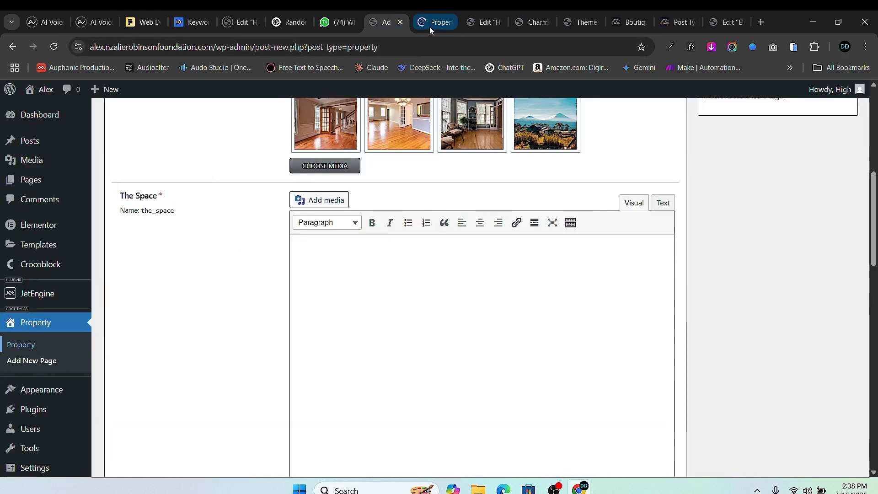
left_click(429, 24)
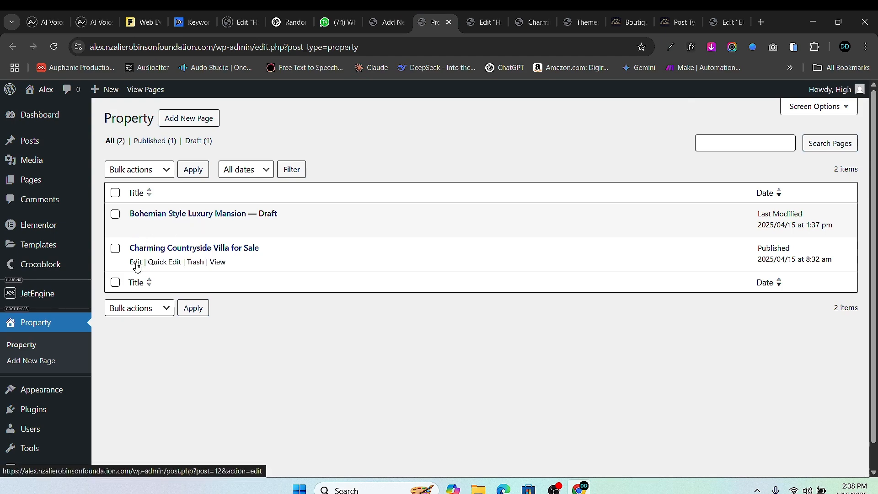
scroll(357, 274, "down", 10)
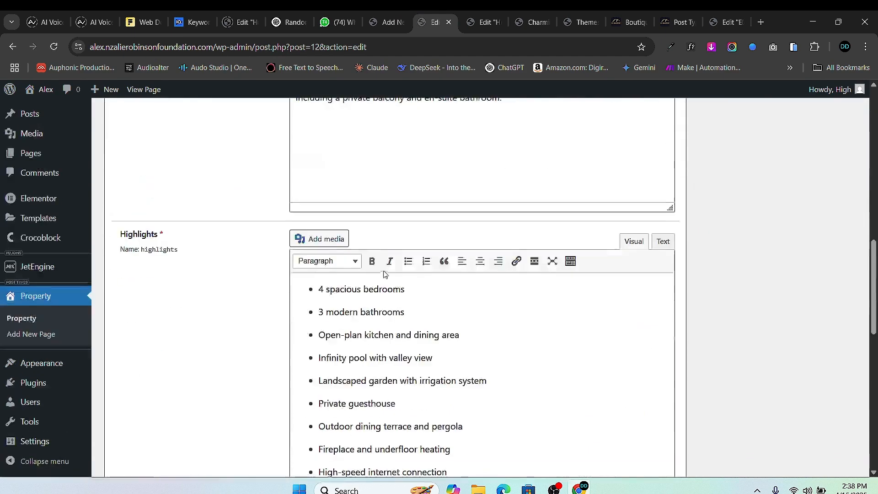
scroll(384, 269, "up", 4)
- Copy the villa's The Space text into the new property's The Space field
key("ctrl+a")
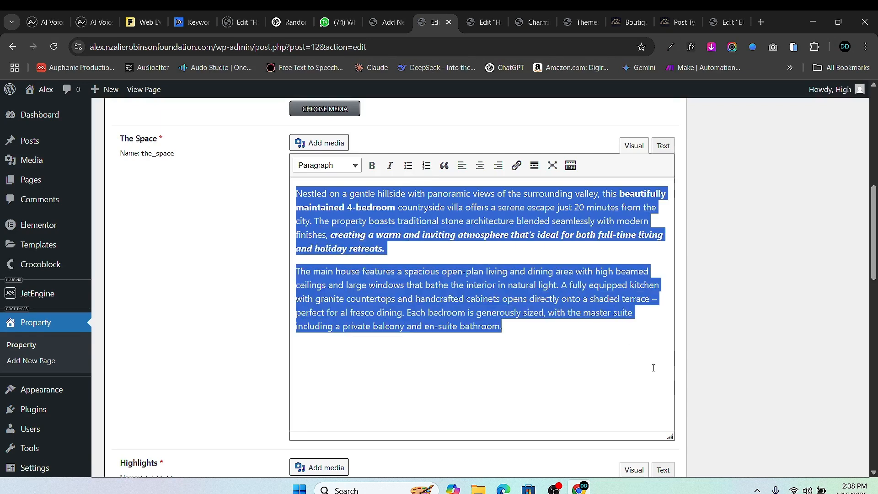
right_click(532, 142)
left_click(572, 216)
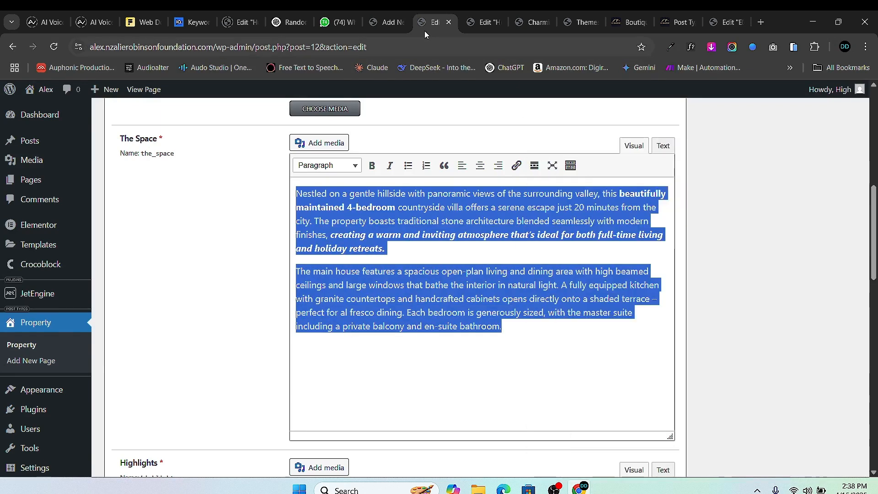
left_click(387, 25)
right_click(317, 265)
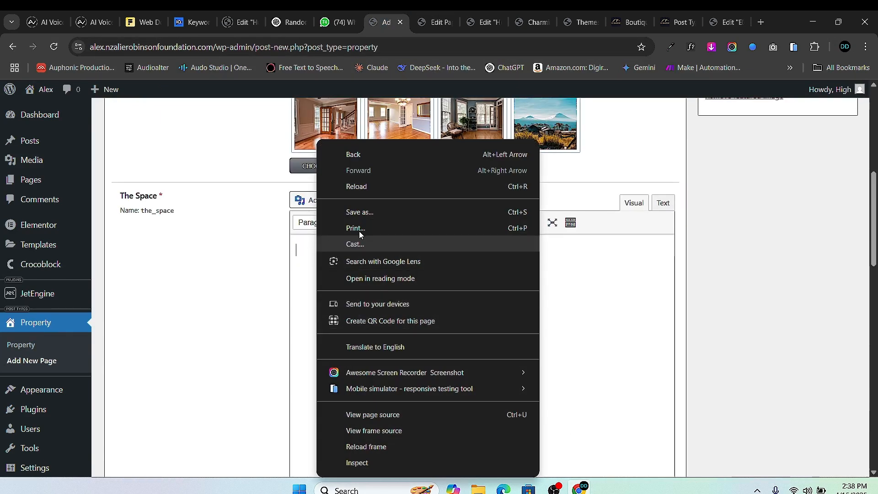
left_click(301, 249)
right_click(301, 249)
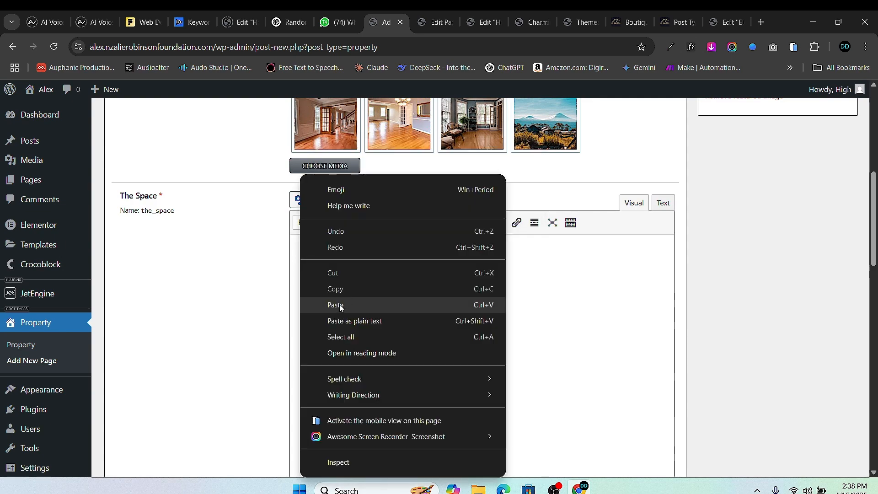
left_click(338, 304)
scroll(360, 231, "down", 7)
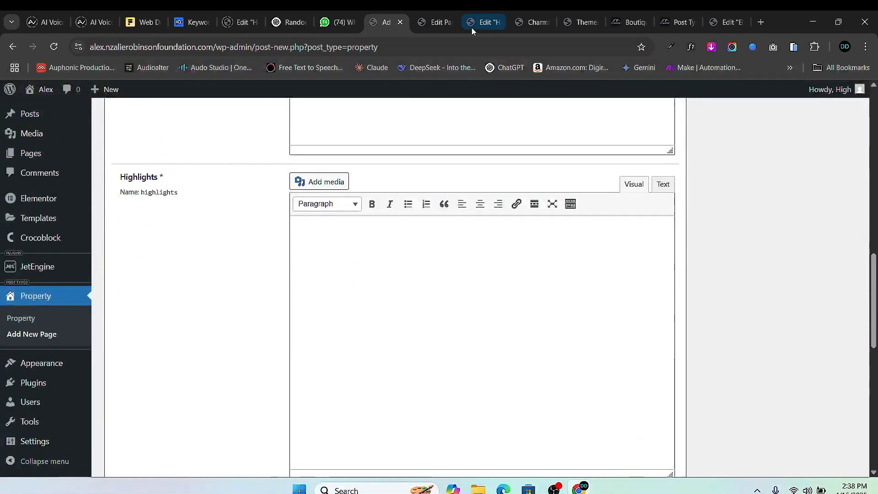
- Copy the villa's Highlights bullet list into the new property's Highlights field
left_click(434, 25)
scroll(392, 292, "down", 5)
scroll(392, 292, "down", 1)
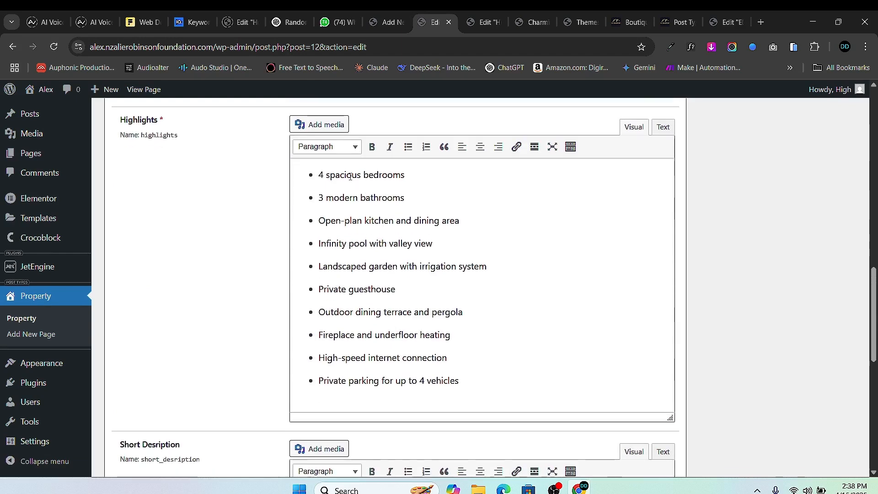
left_click_drag(489, 380, 315, 171)
right_click(392, 176)
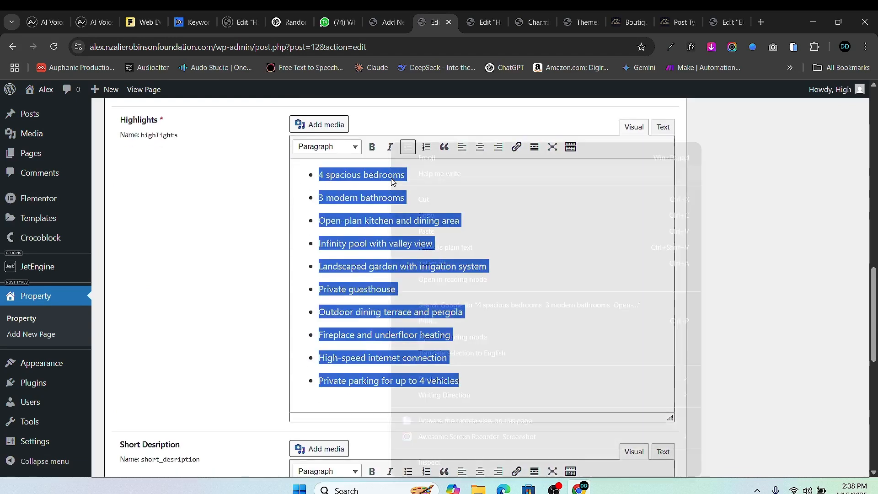
left_click(444, 215)
left_click(386, 23)
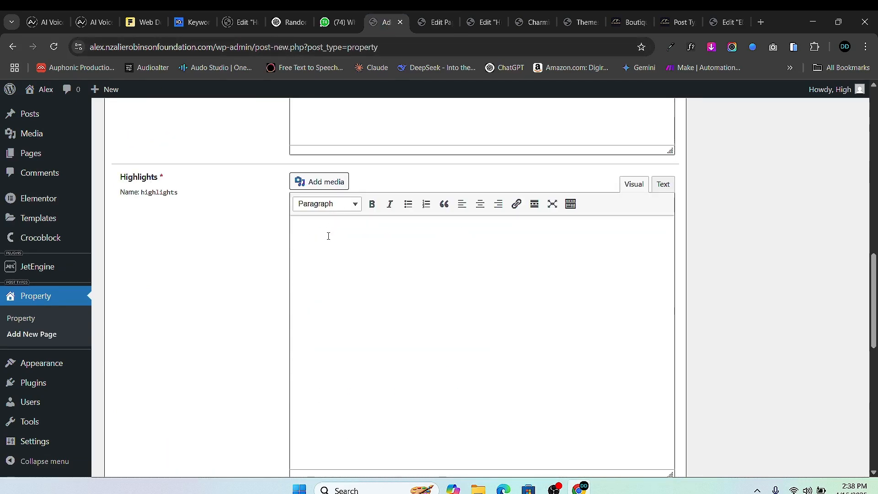
right_click(327, 235)
left_click(379, 305)
scroll(379, 309, "down", 5)
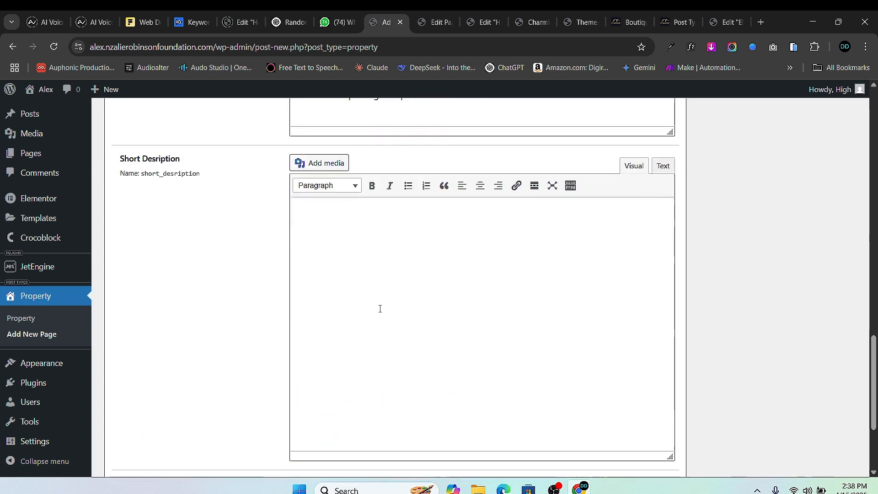
- Copy the villa's short description paragraph into the new property's Short Description
left_click(416, 24)
scroll(396, 297, "down", 4)
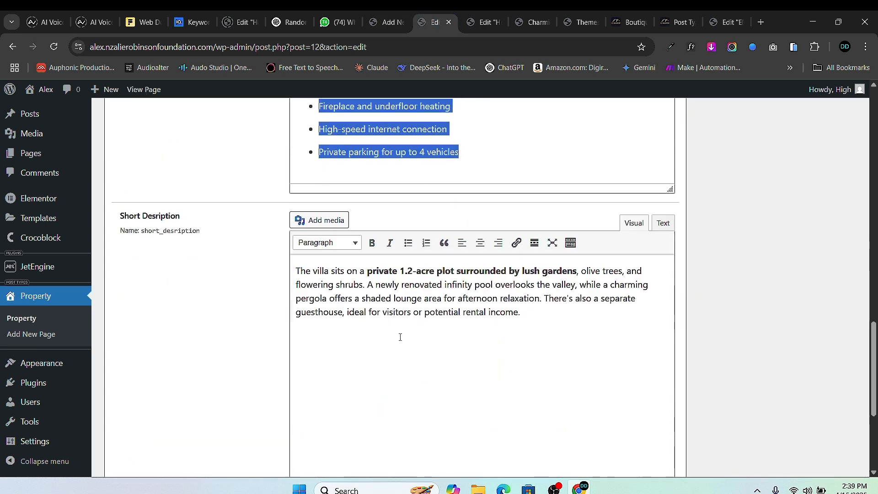
left_click(396, 297)
key("ctrl+a")
right_click(396, 297)
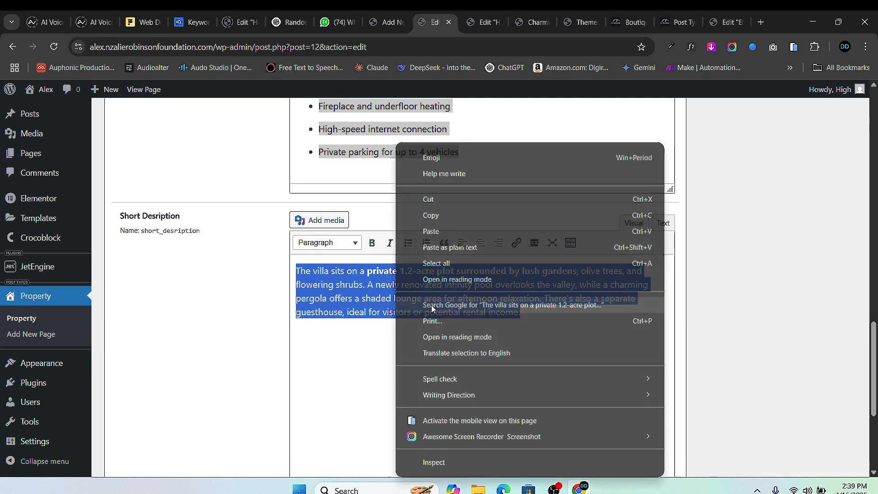
left_click(442, 215)
left_click(386, 22)
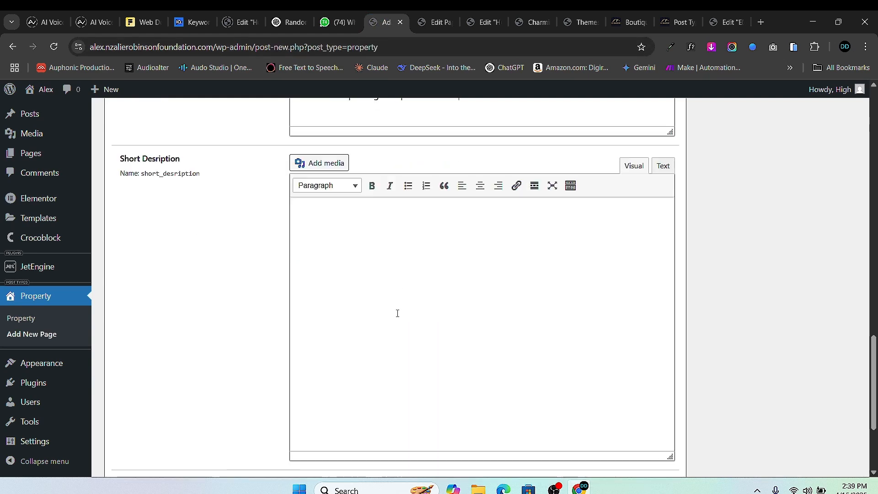
right_click(337, 274)
left_click(317, 218)
right_click(312, 217)
left_click(353, 305)
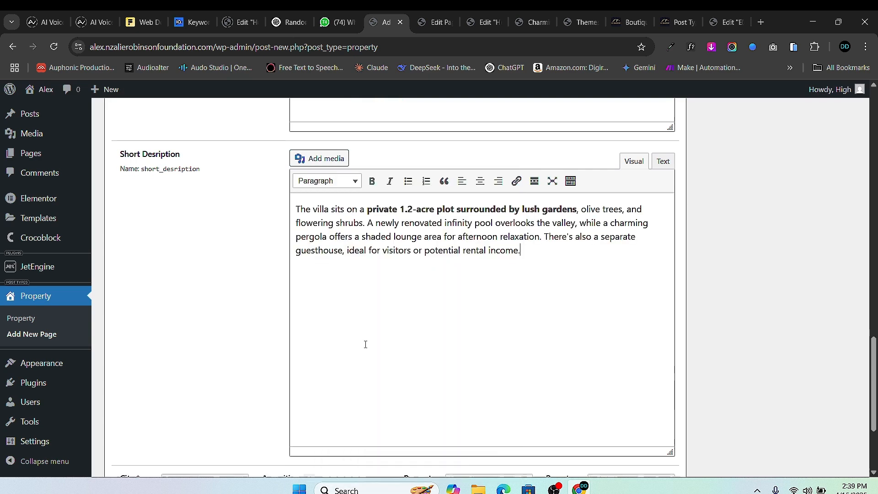
scroll(359, 337, "down", 3)
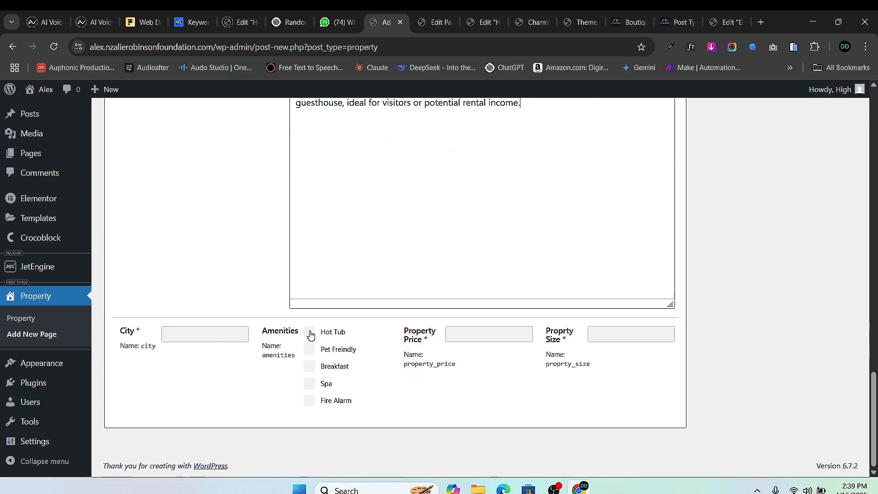
- Tick the Breakfast and Spa amenities and set the City to Los Angeles
left_click(309, 366)
left_click(309, 383)
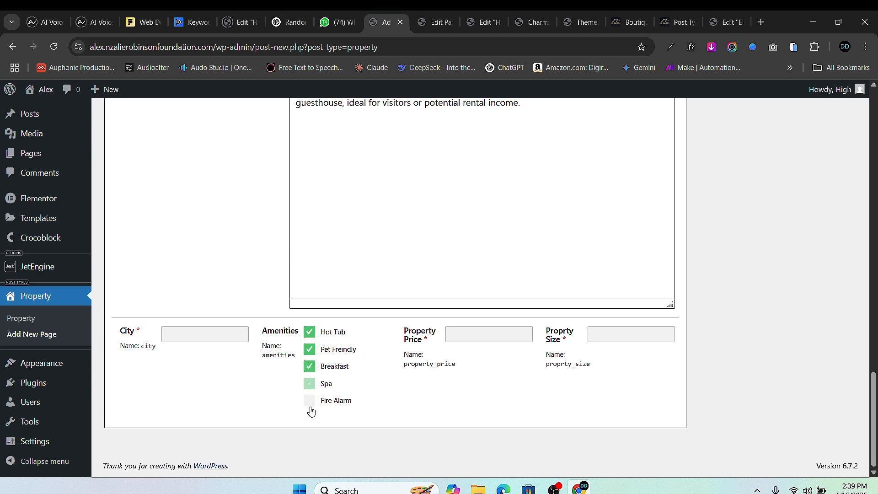
left_click(206, 339)
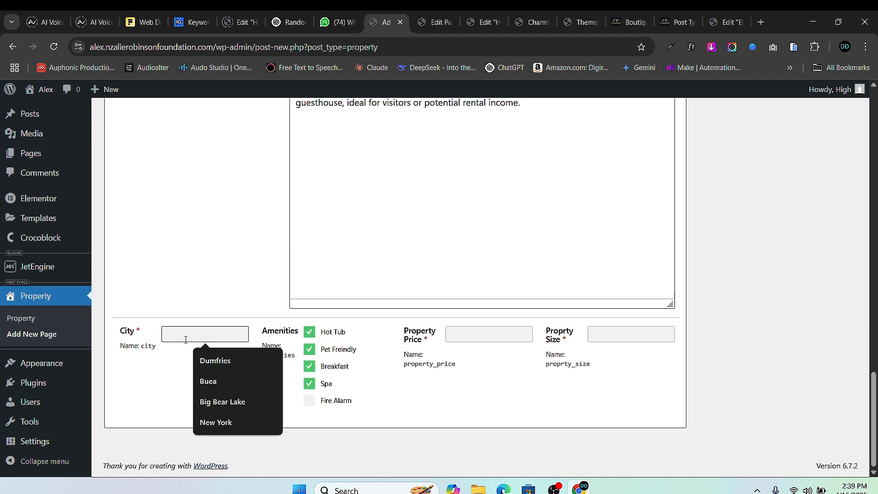
type("Los Angeles")
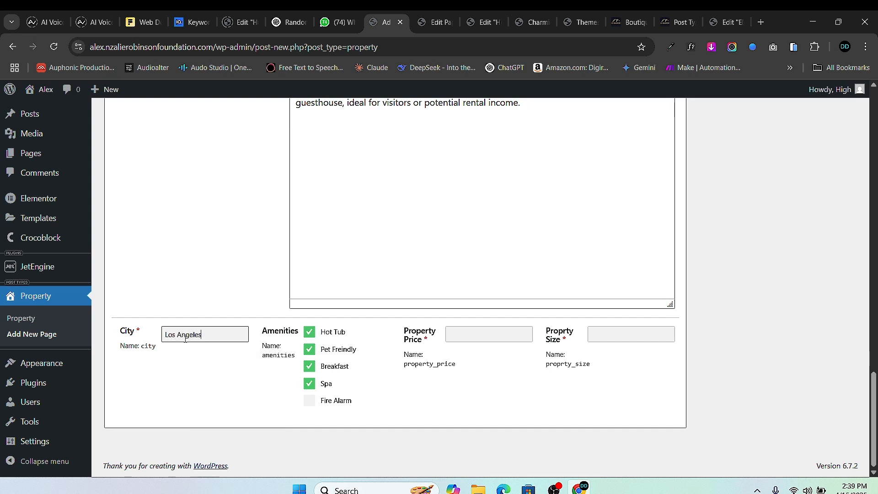
- Set the Property Price to 12,000,000 and fill in the Property Size
left_click(476, 334)
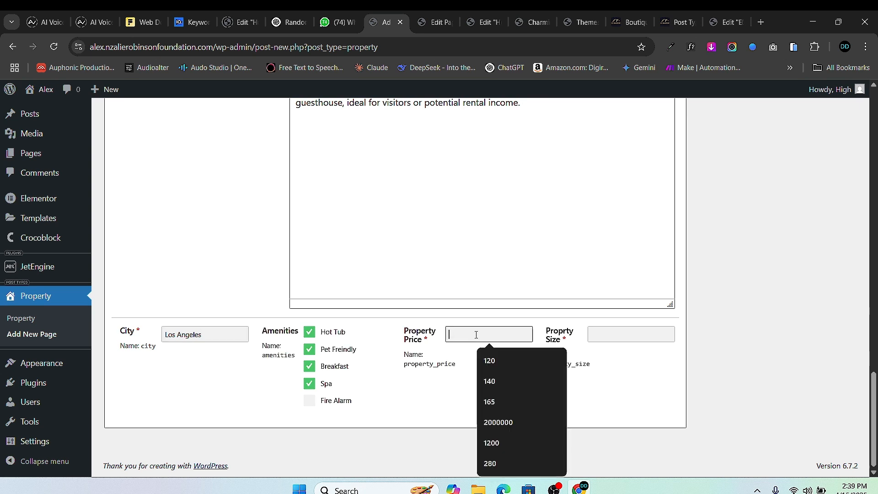
left_click(493, 443)
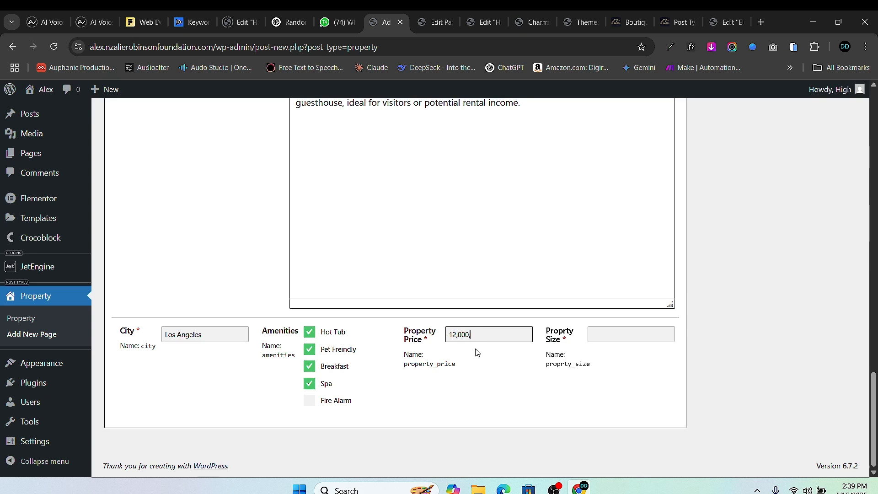
left_click(600, 332)
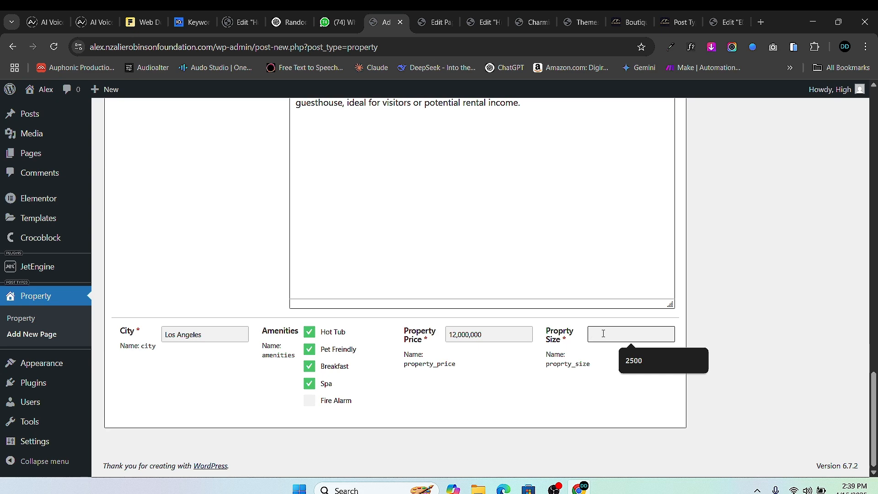
type("3900")
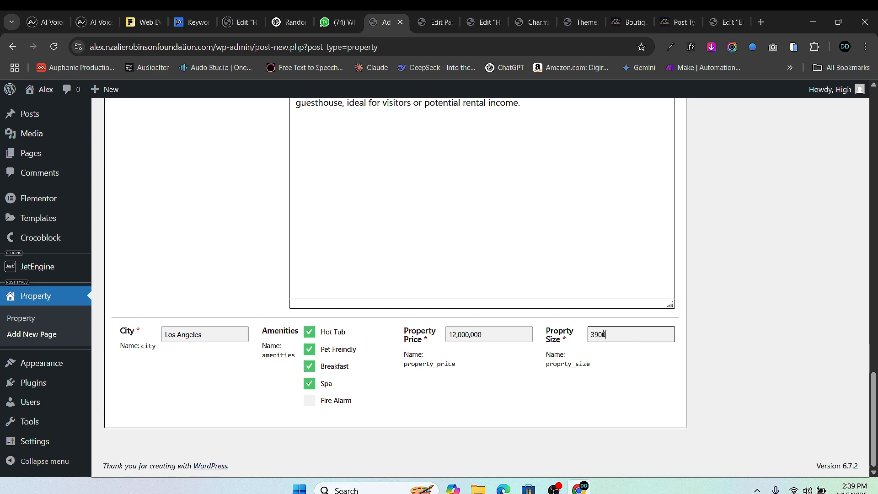
scroll(396, 323, "up", 20)
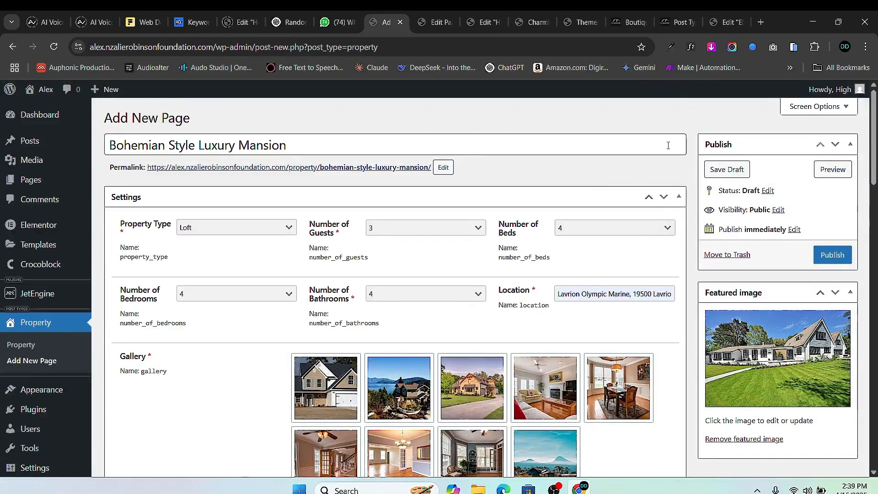
- Publish the property and open its live page in a new tab
left_click(833, 255)
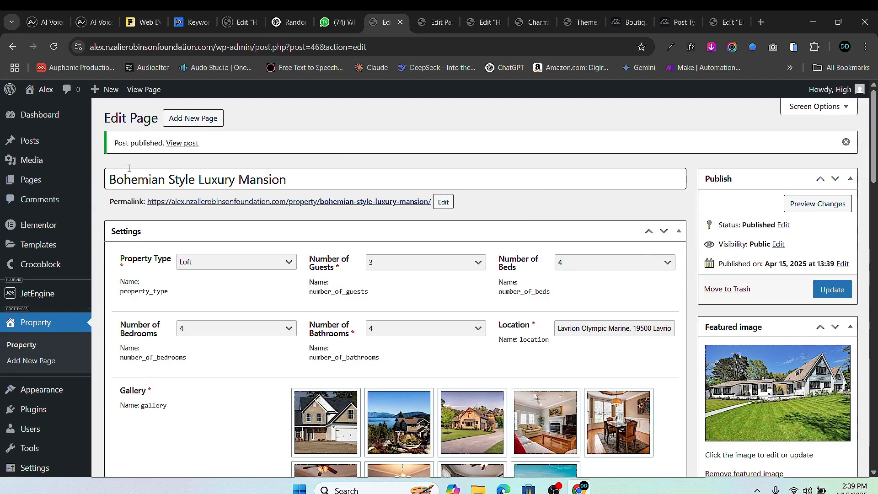
right_click(182, 143)
left_click(269, 158)
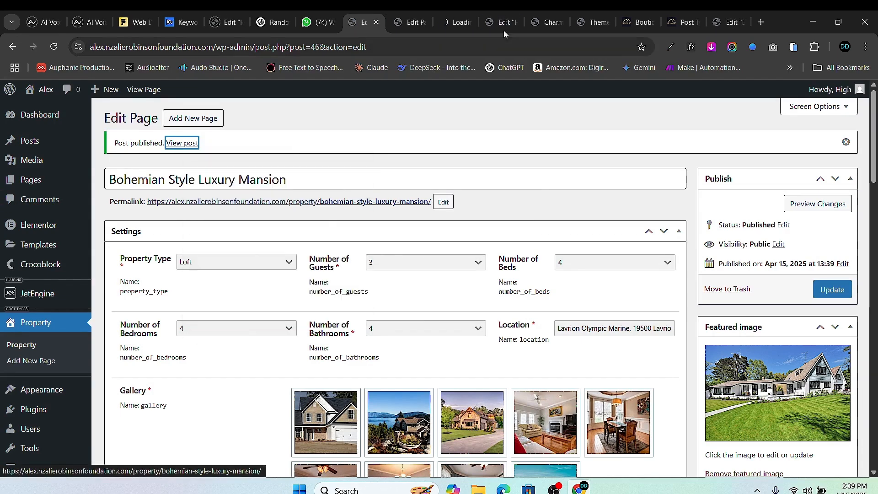
left_click(457, 22)
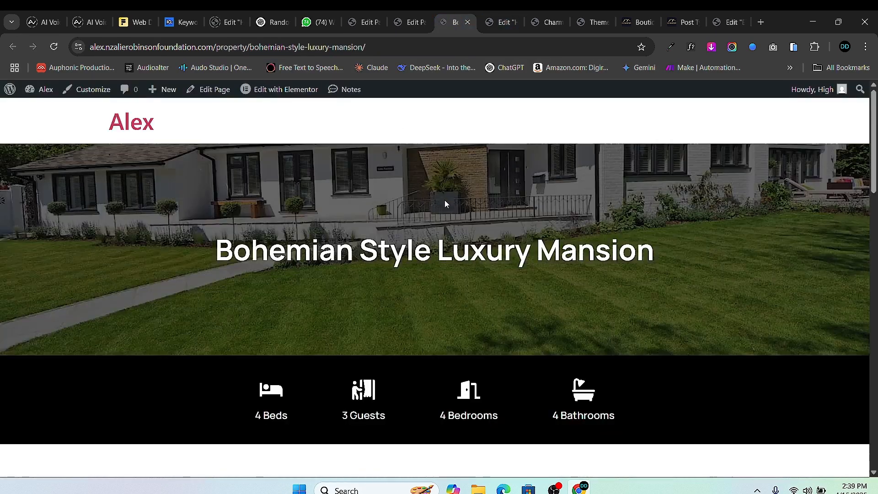
- Scroll through the live property page, then return to the Property admin list
scroll(500, 199, "down", 5)
scroll(500, 199, "down", 7)
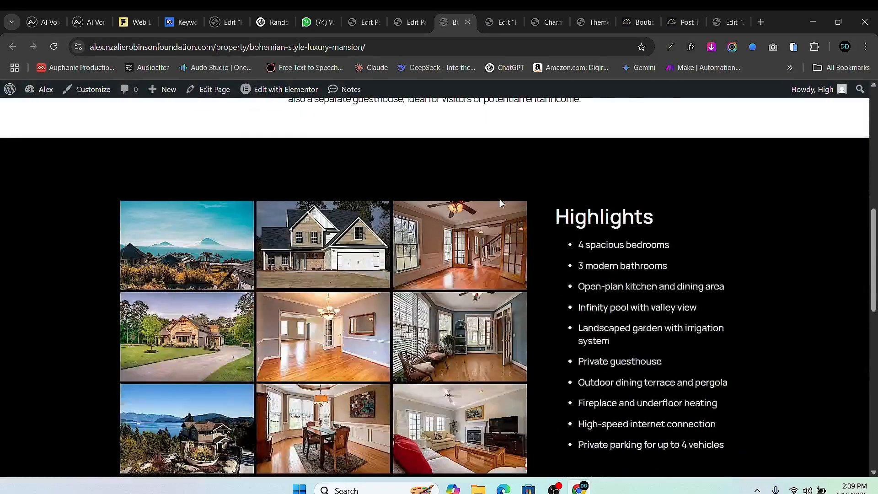
scroll(533, 207, "up", 2)
scroll(533, 208, "down", 1)
scroll(379, 267, "down", 10)
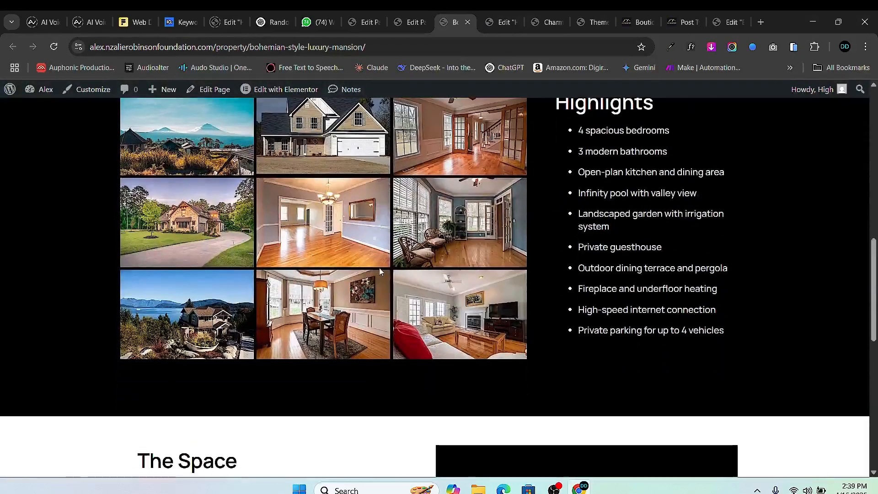
scroll(371, 298, "up", 5)
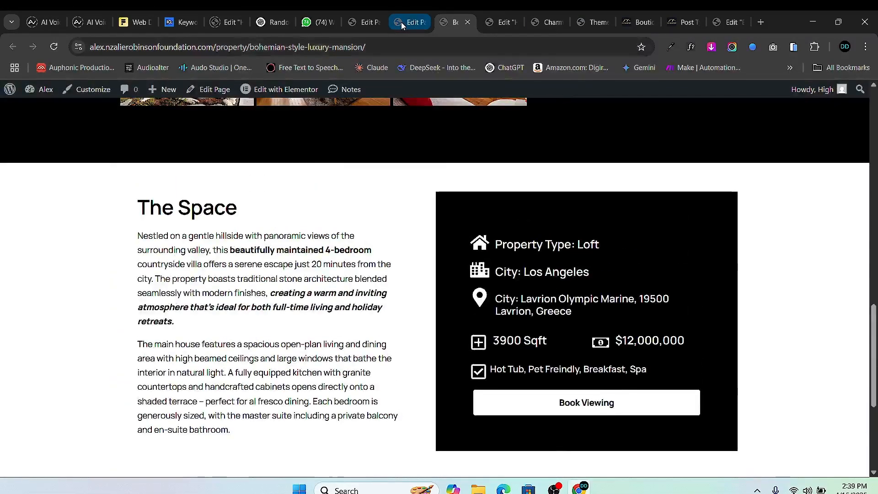
left_click(401, 22)
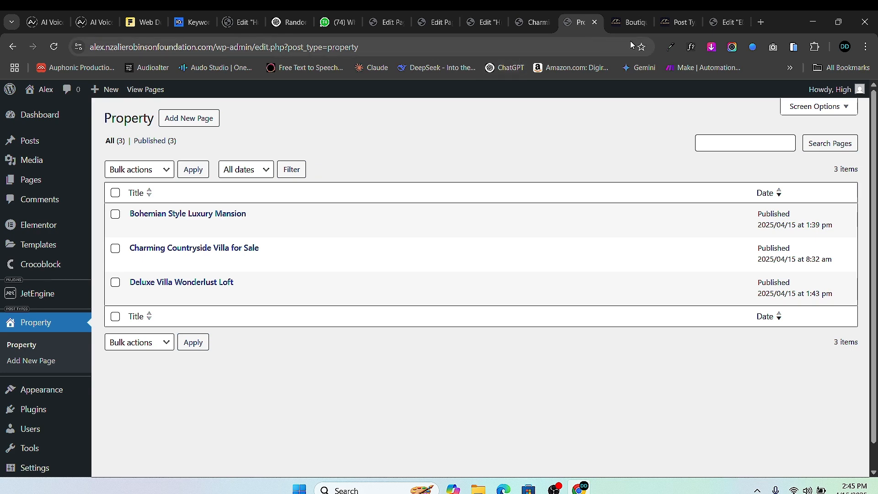
- Browse the reference boutique hotel site's home page and property cards
left_click(629, 22)
scroll(78, 108, "down", 2)
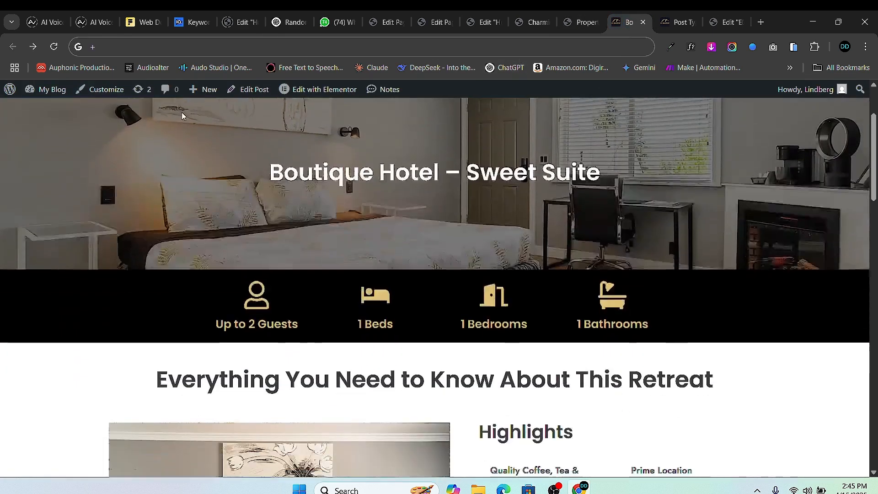
scroll(184, 132, "up", 2)
left_click(330, 134)
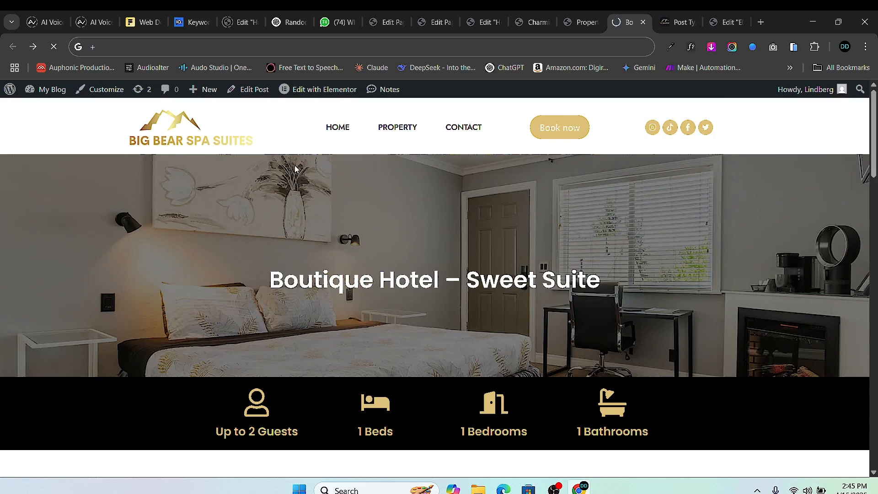
scroll(320, 256, "down", 15)
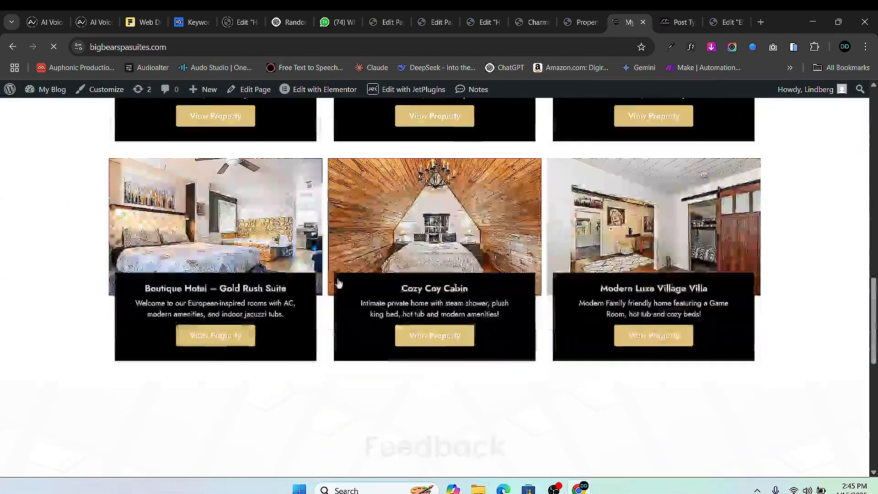
scroll(335, 284, "up", 4)
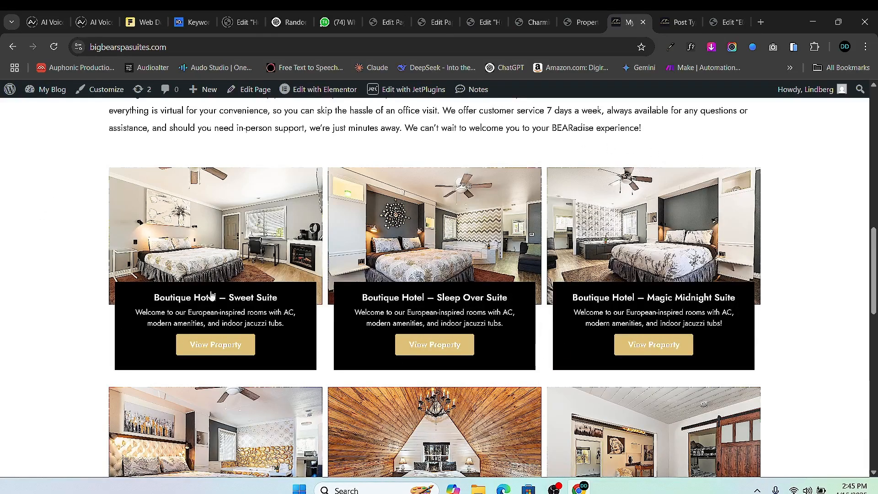
scroll(185, 290, "down", 1)
scroll(241, 170, "down", 1)
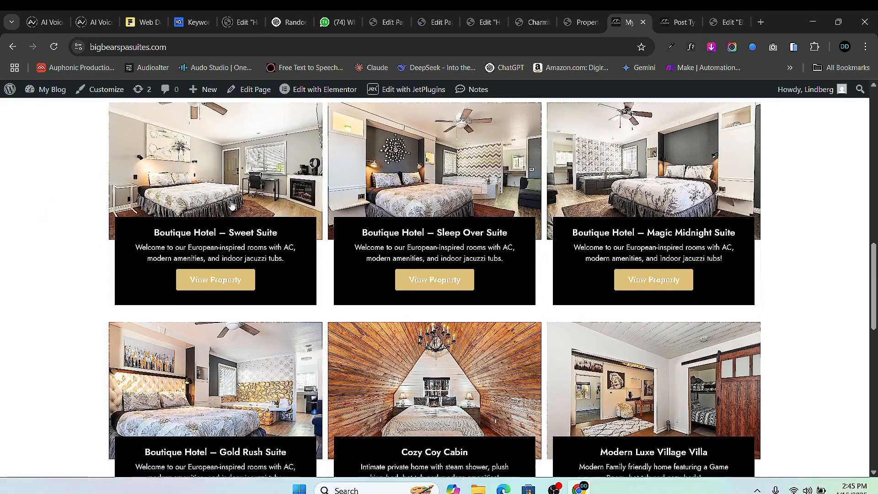
- Go to JetEngine Listings, close extra editor tabs, and add a new listing item
left_click(431, 22)
left_click(379, 20)
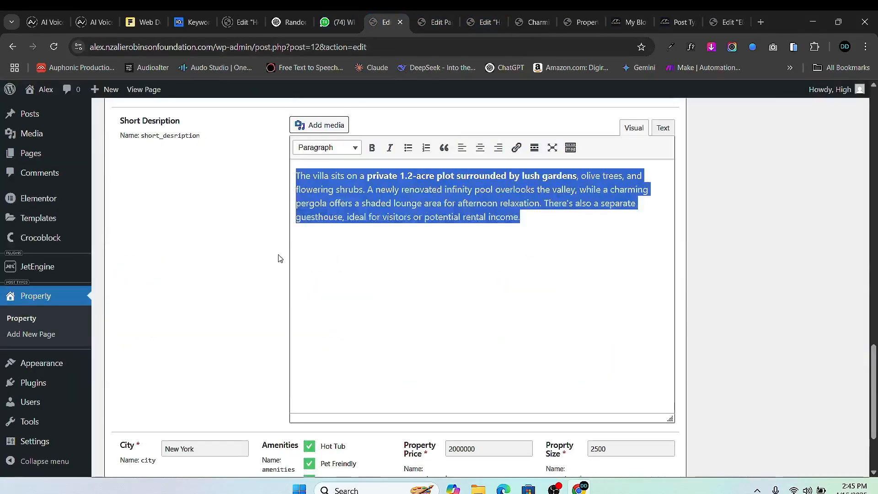
scroll(278, 255, "down", 3)
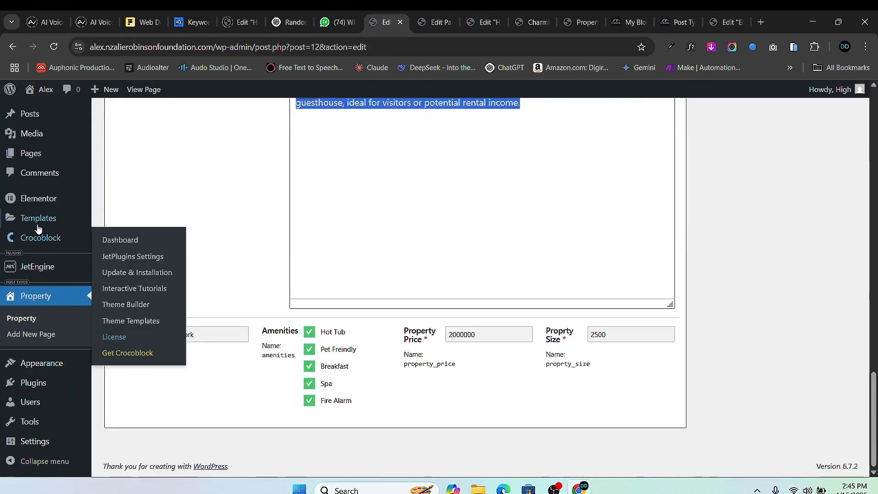
mouse_move(46, 268)
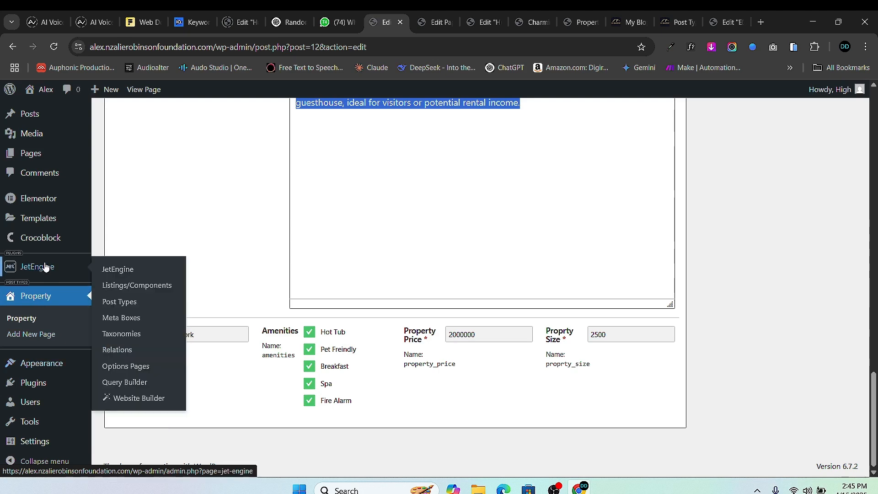
left_click(121, 287)
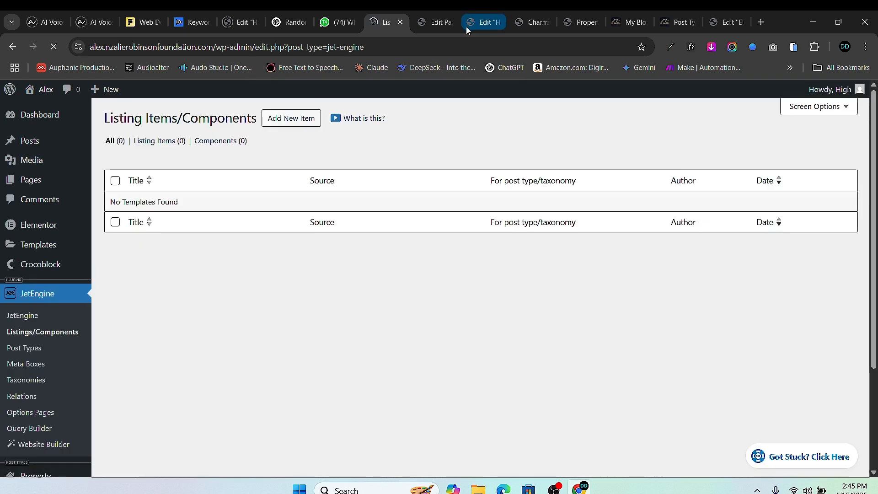
left_click(440, 23)
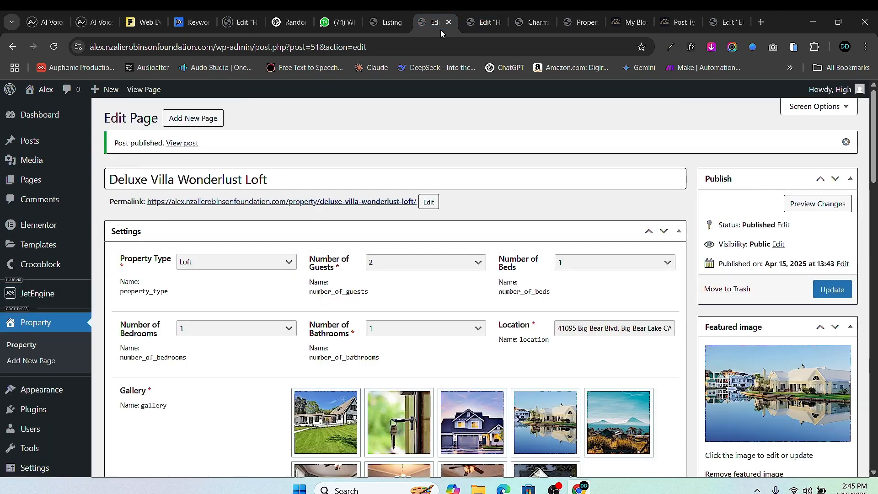
left_click(448, 23)
left_click(450, 23)
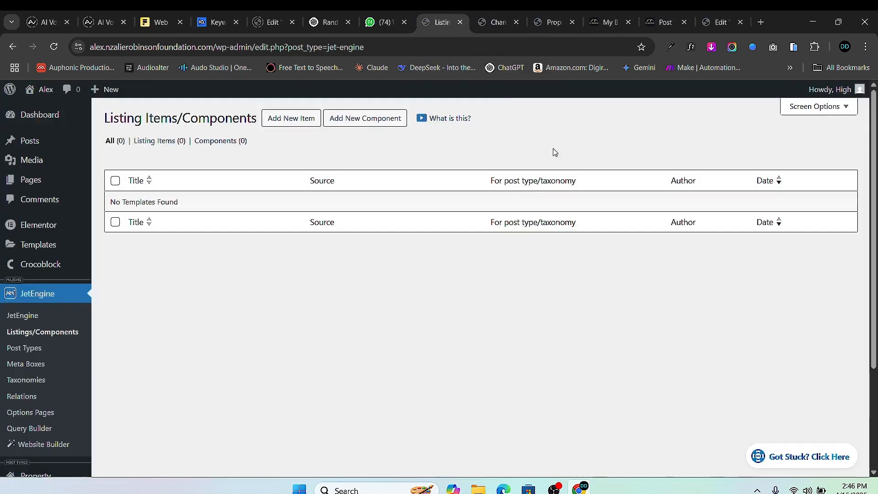
left_click(300, 119)
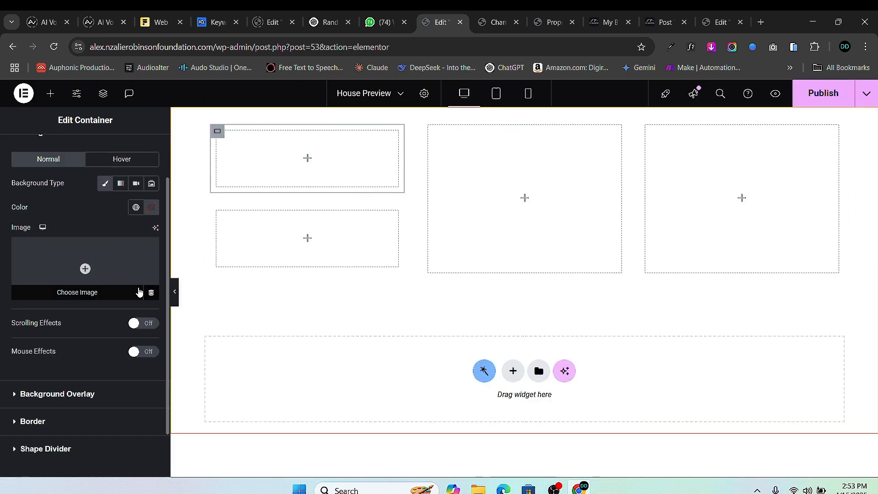
- Set the container background to the Featured Image, Center Center, Cover, No-repeat
left_click(151, 295)
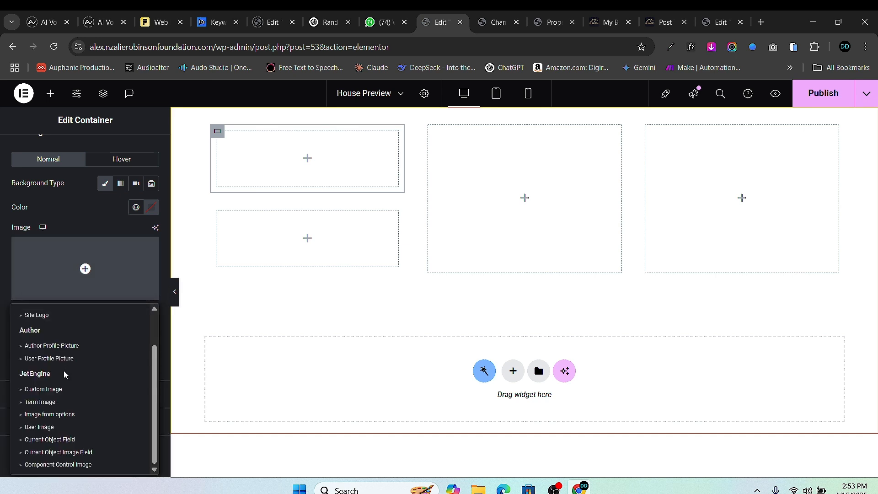
scroll(59, 361, "up", 1)
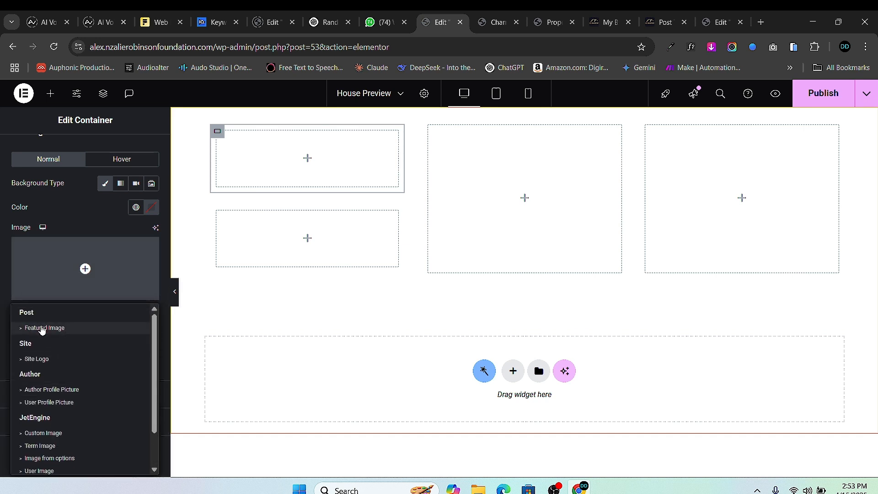
left_click(43, 328)
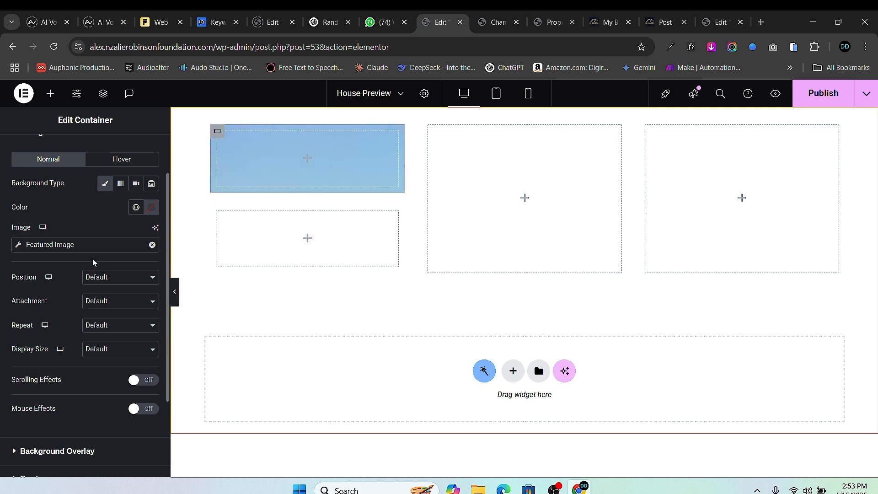
left_click(115, 279)
left_click(118, 305)
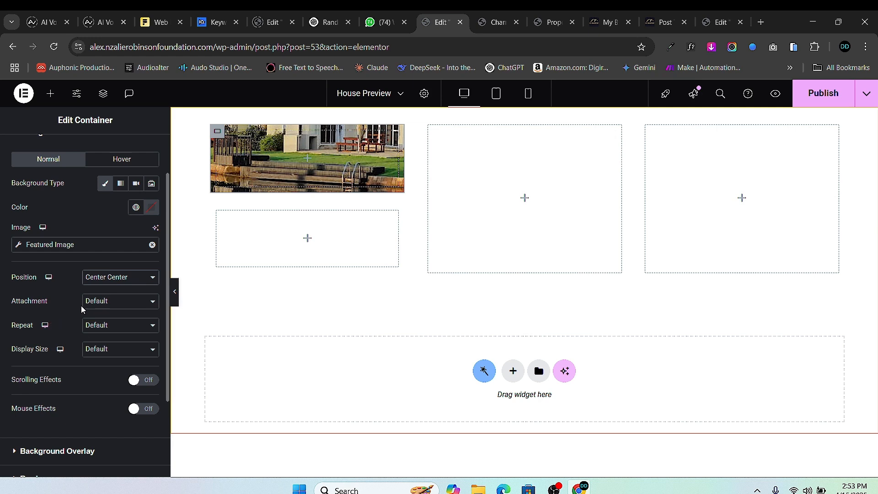
left_click(113, 349)
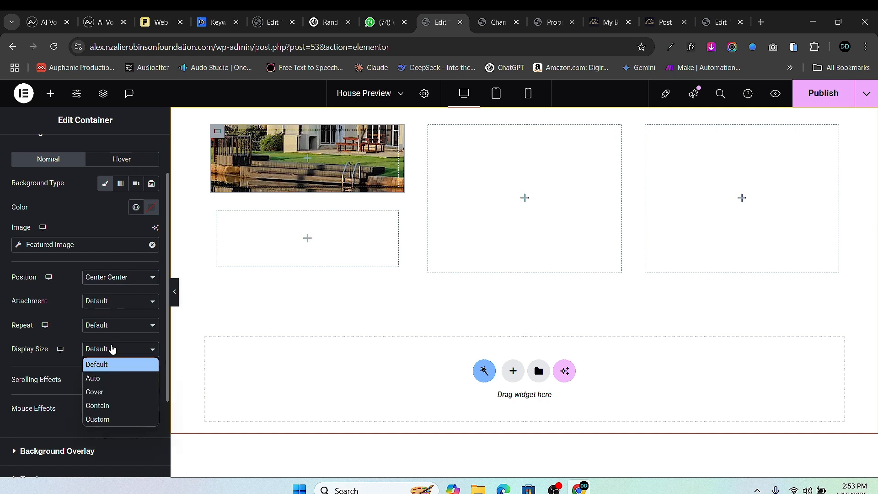
left_click(117, 391)
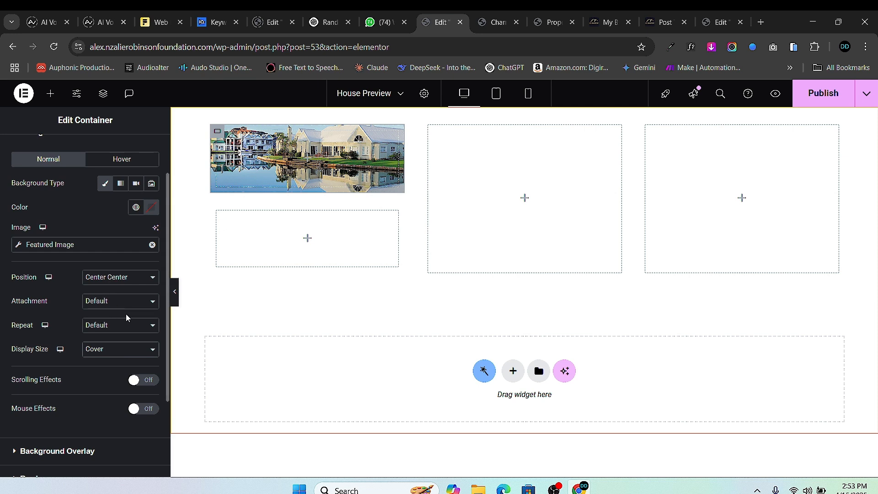
left_click(116, 334)
left_click(120, 353)
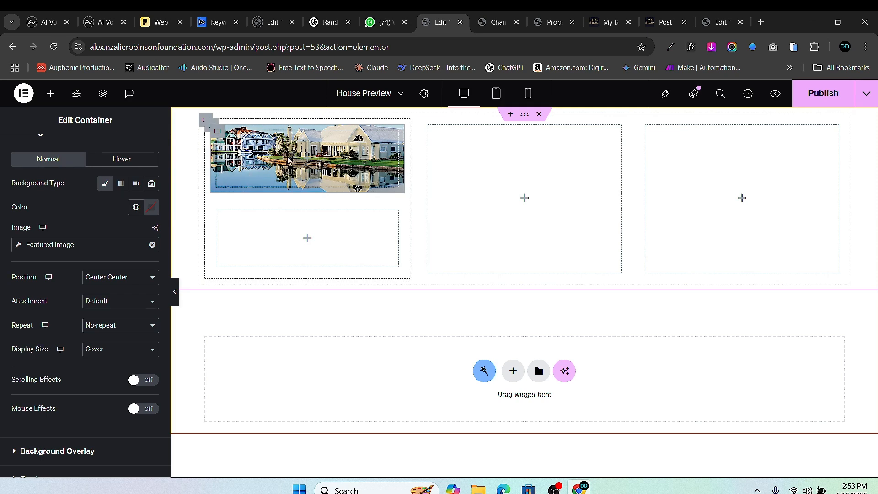
- Add a Spacer widget inside the image column and set its Space to 250 px
left_click(50, 93)
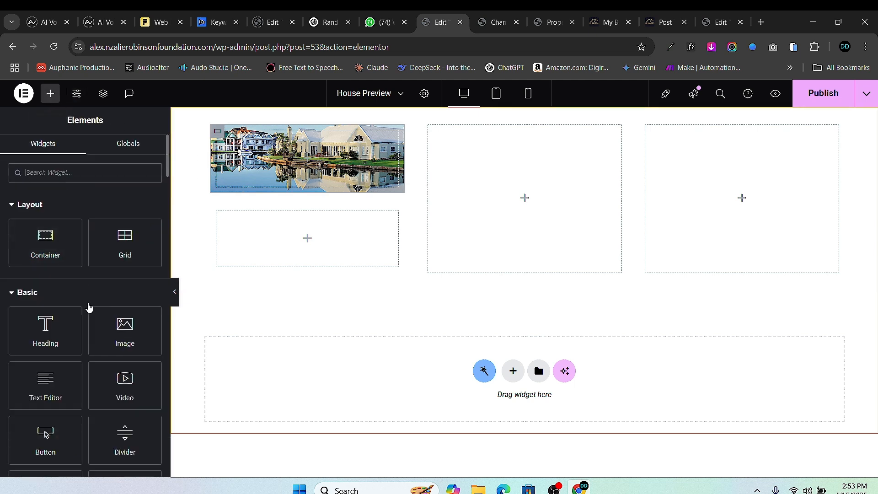
scroll(80, 209, "down", 3)
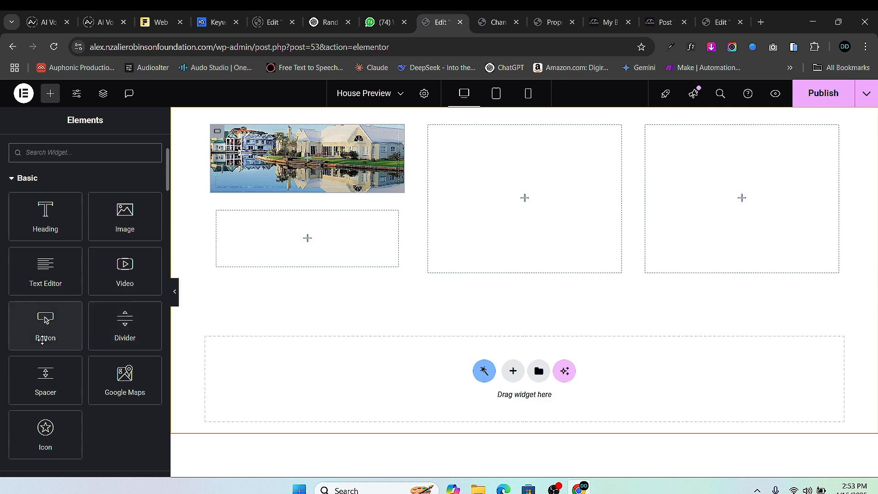
left_click_drag(46, 379, 314, 173)
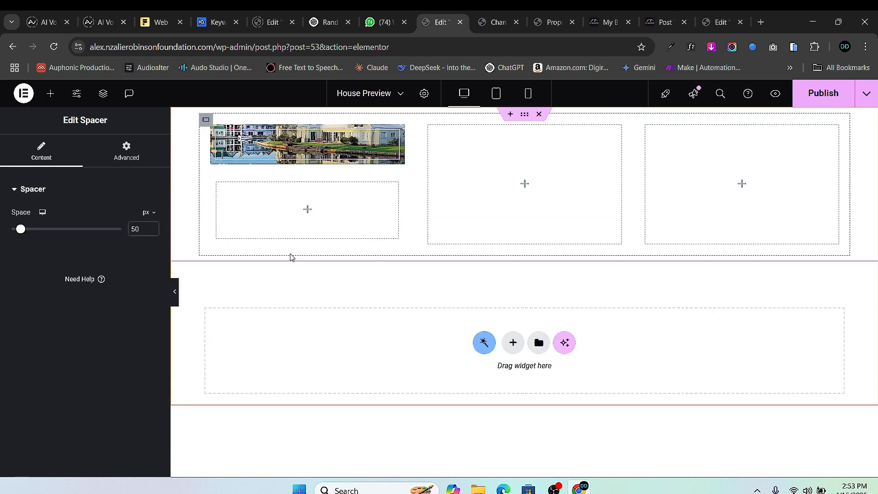
left_click_drag(25, 234, 58, 240)
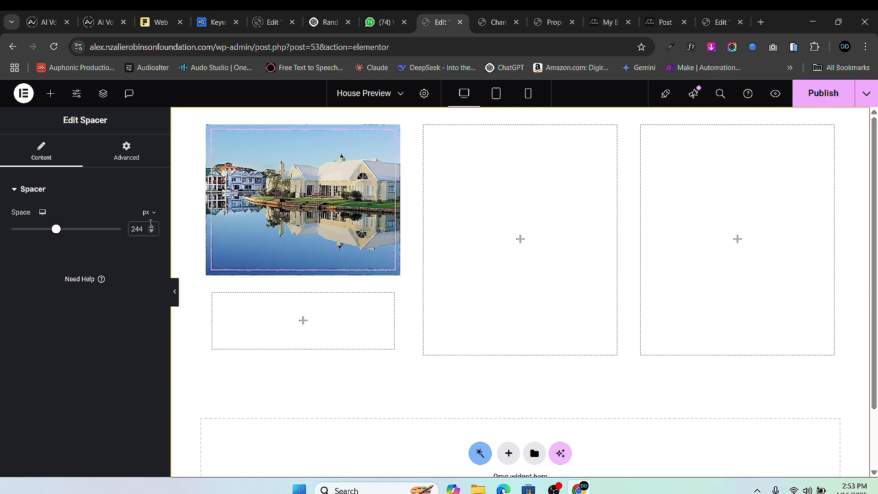
left_click(152, 227)
left_click(152, 226)
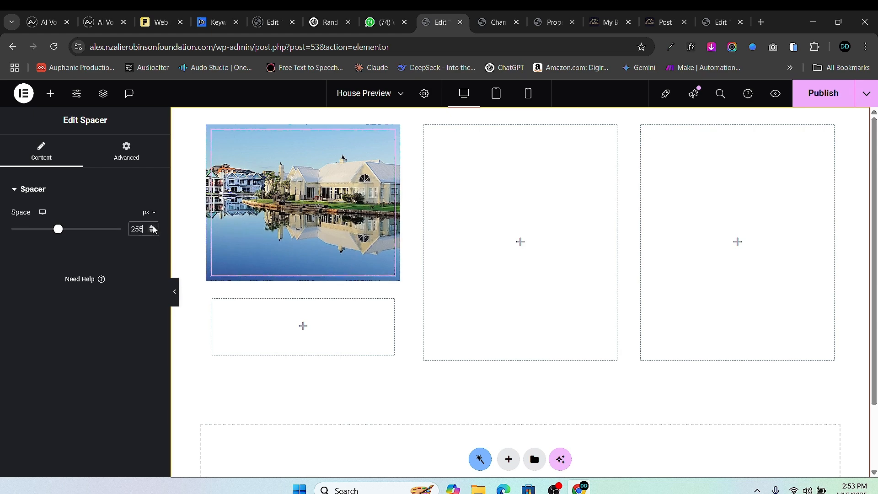
left_click(153, 226)
left_click(152, 232)
left_click(152, 232)
left_click(152, 232)
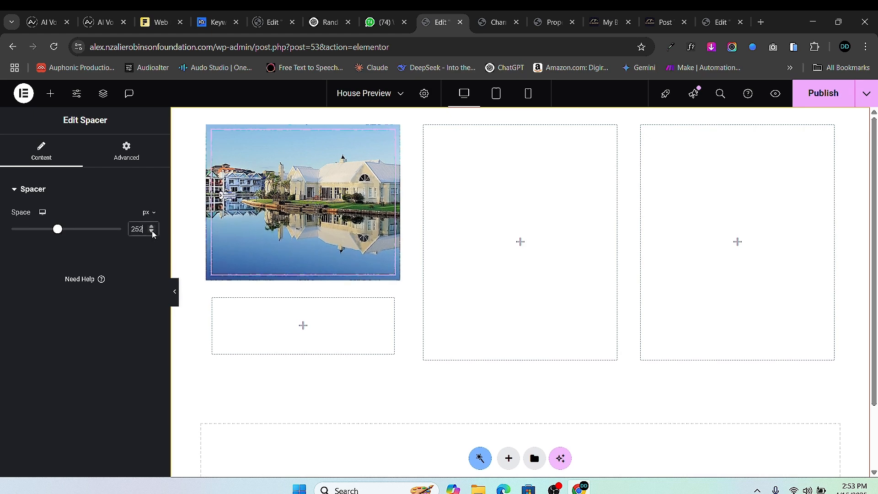
left_click(152, 232)
left_click(152, 231)
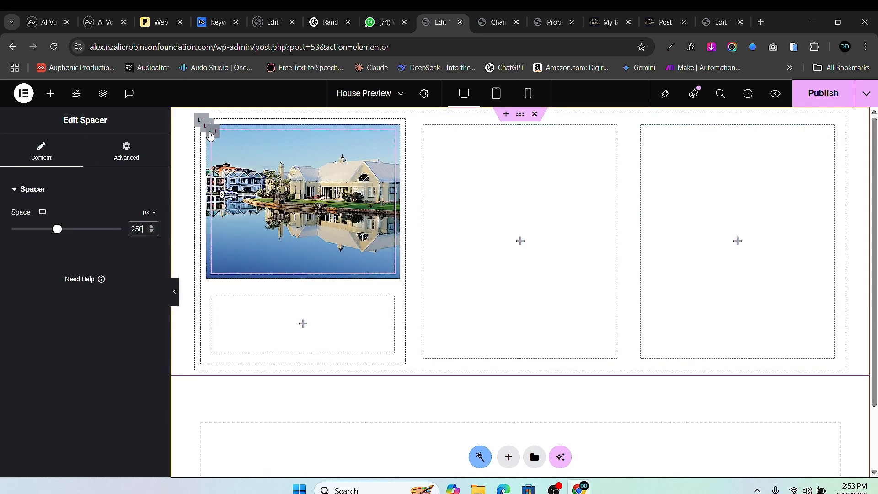
left_click(212, 134)
scroll(96, 329, "down", 4)
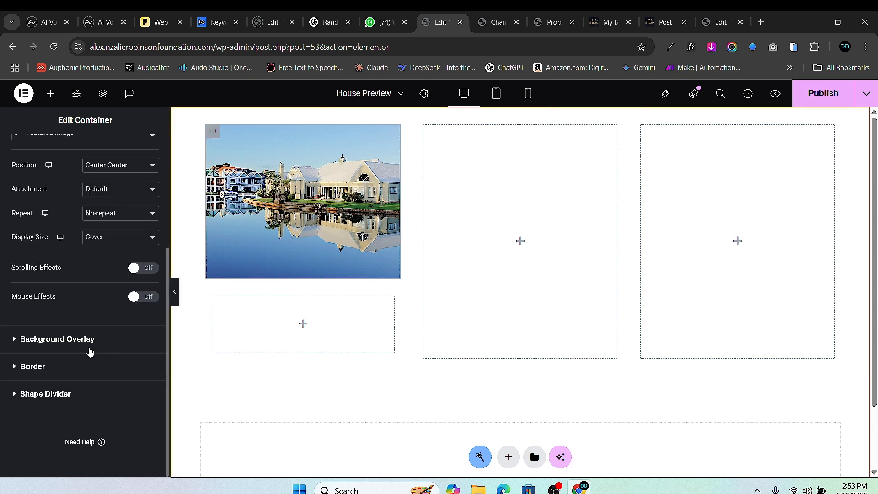
- Give the image column a Classic #000000 background overlay at about 0.39 opacity
left_click(17, 342)
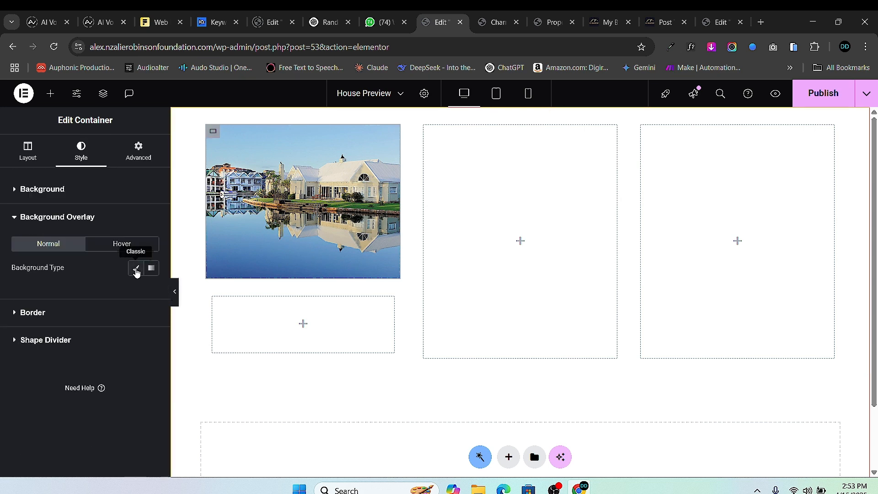
left_click(136, 268)
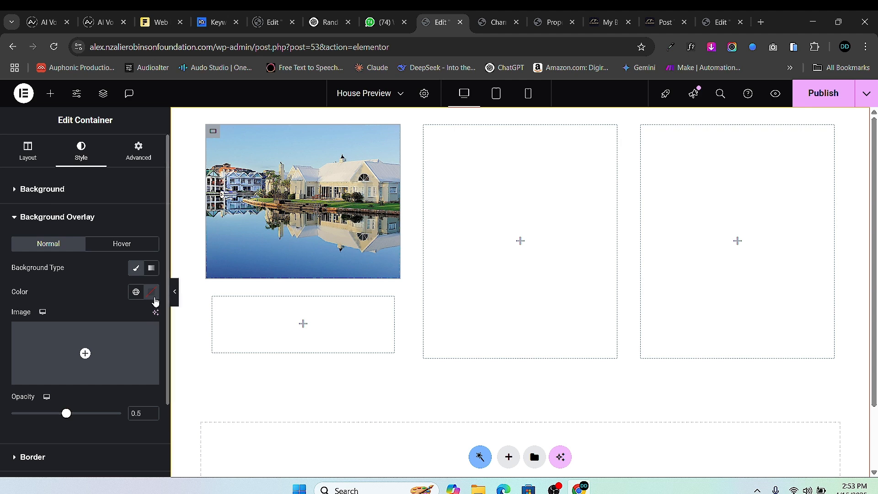
left_click(153, 294)
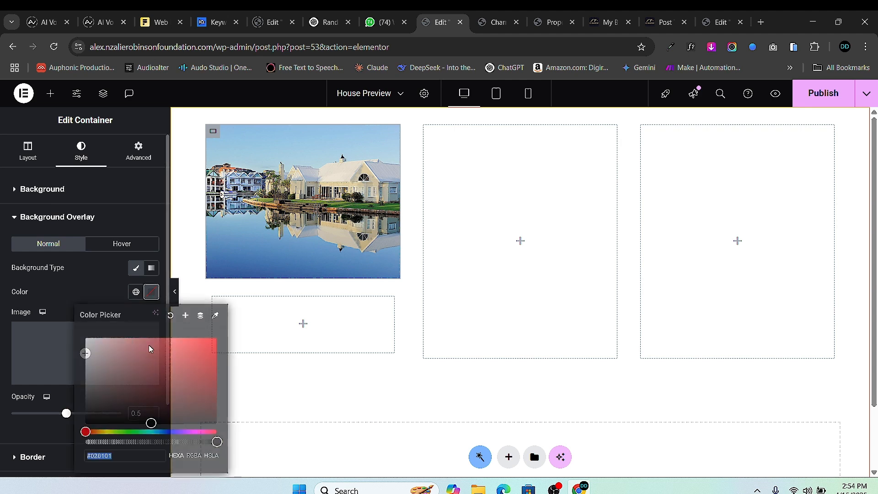
left_click_drag(128, 412, 54, 446)
left_click(4, 426)
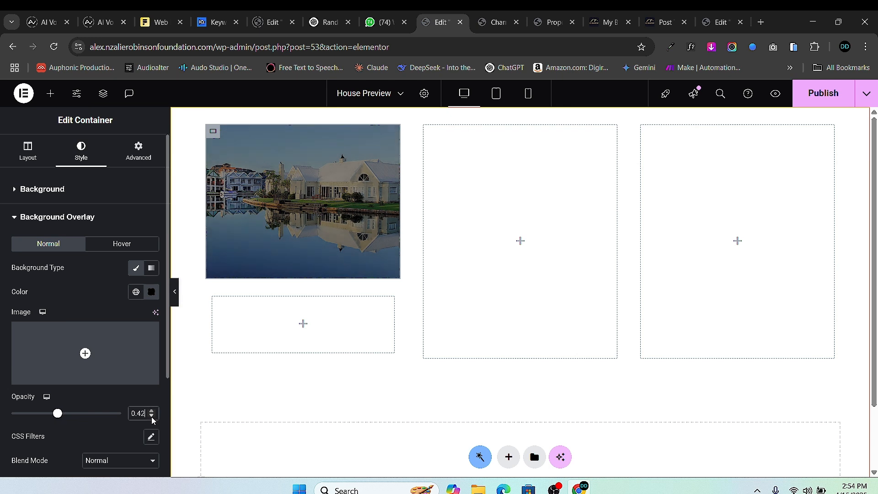
left_click(152, 416)
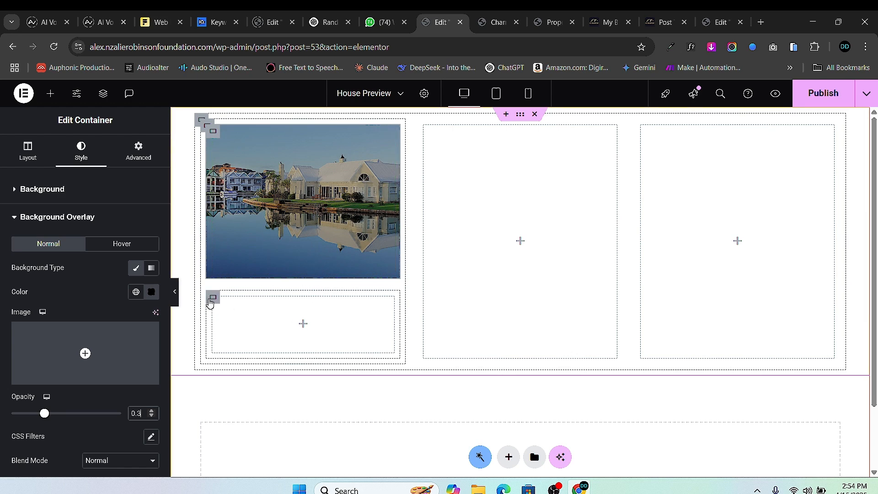
left_click(212, 298)
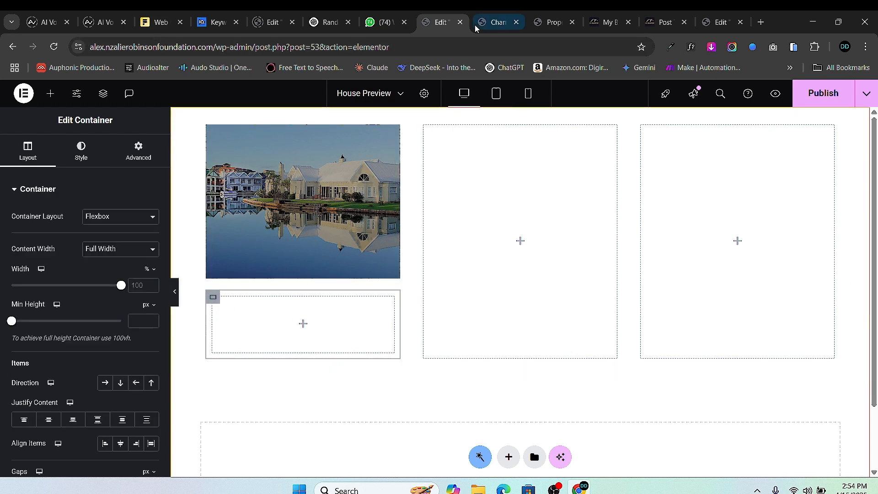
- Review the live property page for reference, then return to the House Preview editor
left_click(498, 24)
scroll(465, 195, "up", 2)
scroll(491, 177, "down", 5)
scroll(478, 153, "up", 5)
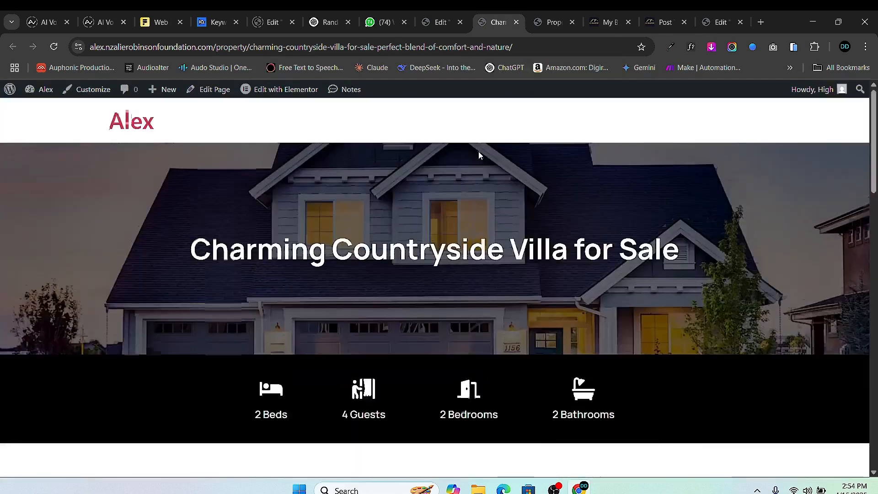
scroll(418, 209, "down", 7)
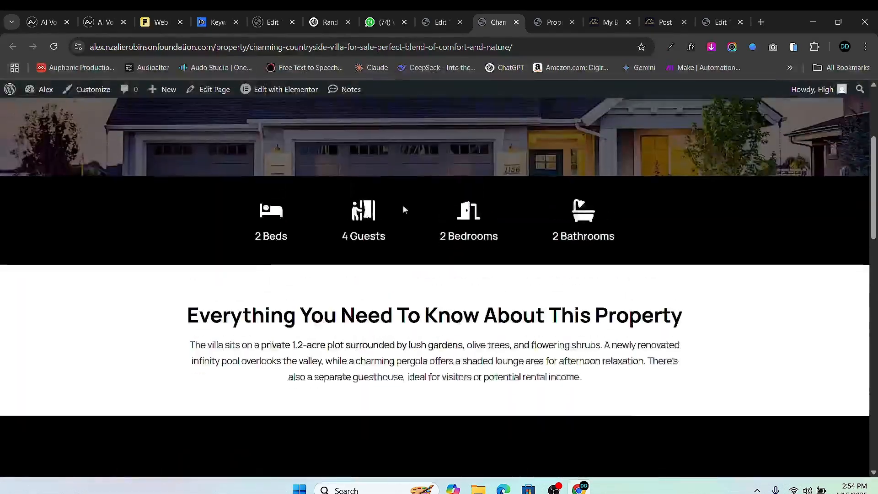
scroll(407, 188, "up", 1)
scroll(441, 183, "down", 5)
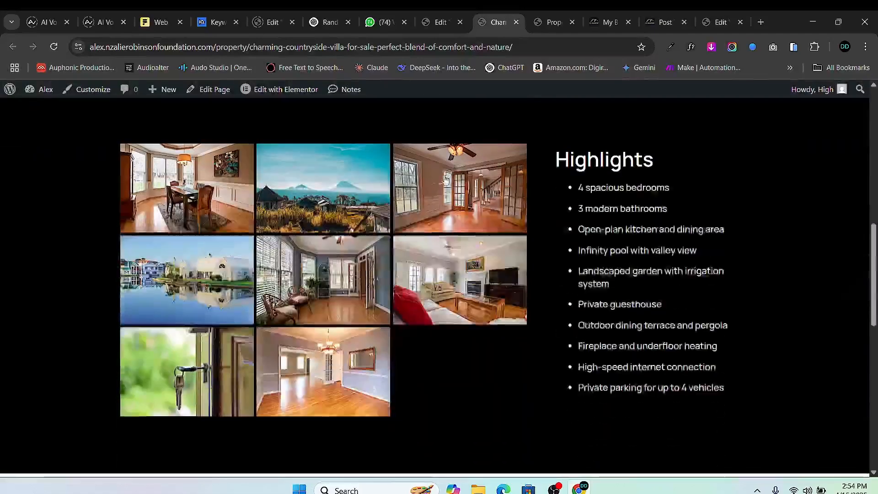
scroll(457, 132, "up", 10)
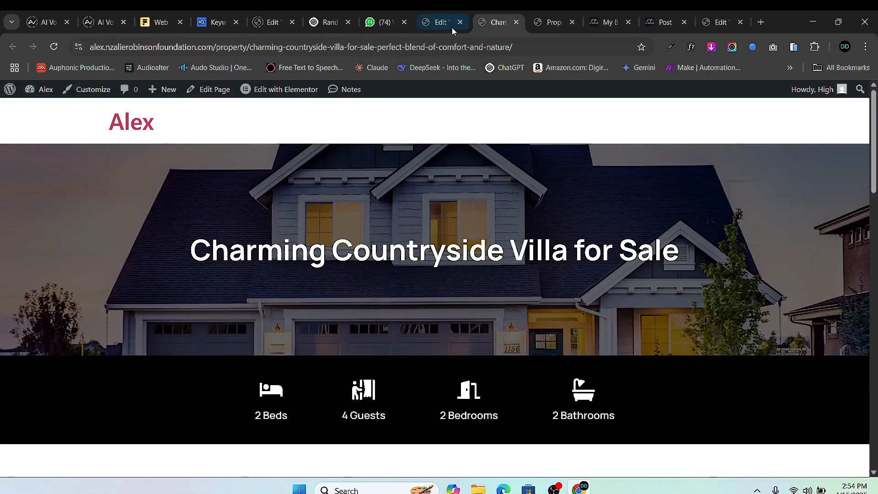
left_click(440, 24)
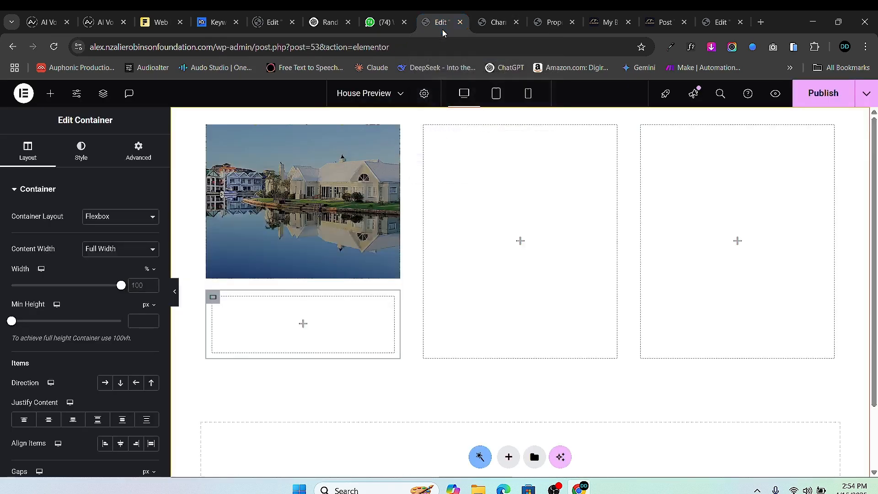
- Open the House Single Post template with Elementor, then come back to the House Preview editor
left_click(490, 24)
mouse_move(293, 95)
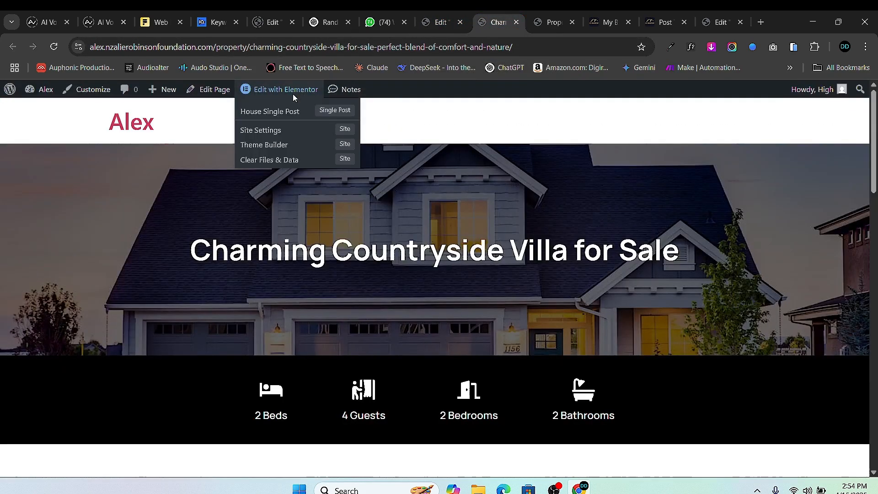
left_click(272, 112)
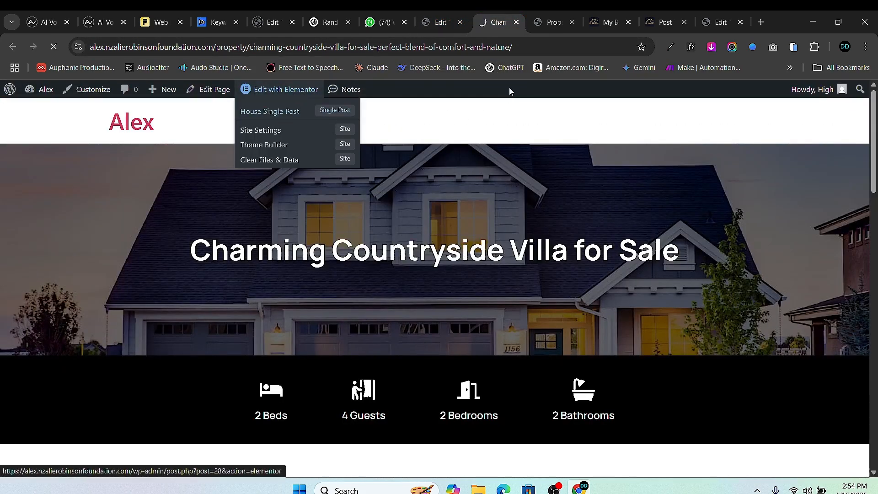
left_click(436, 23)
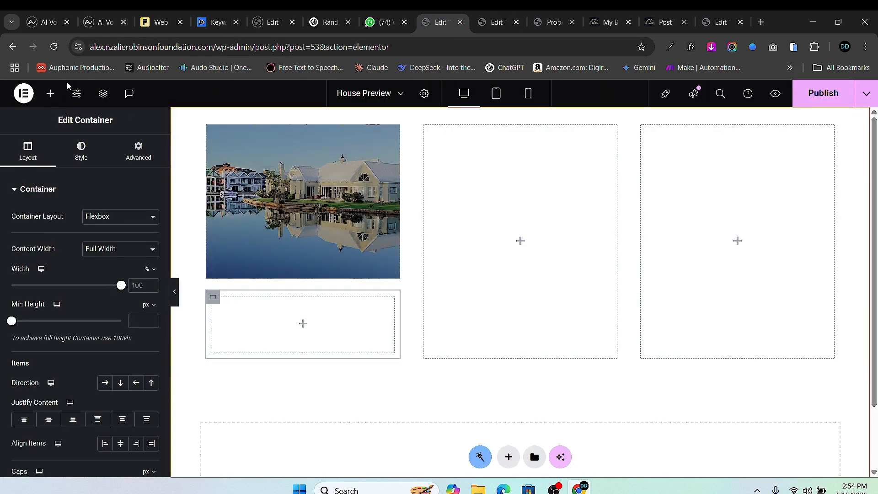
- Add a nested Container under the image and duplicate it to make two stacked containers
left_click(50, 94)
left_click_drag(46, 243, 313, 342)
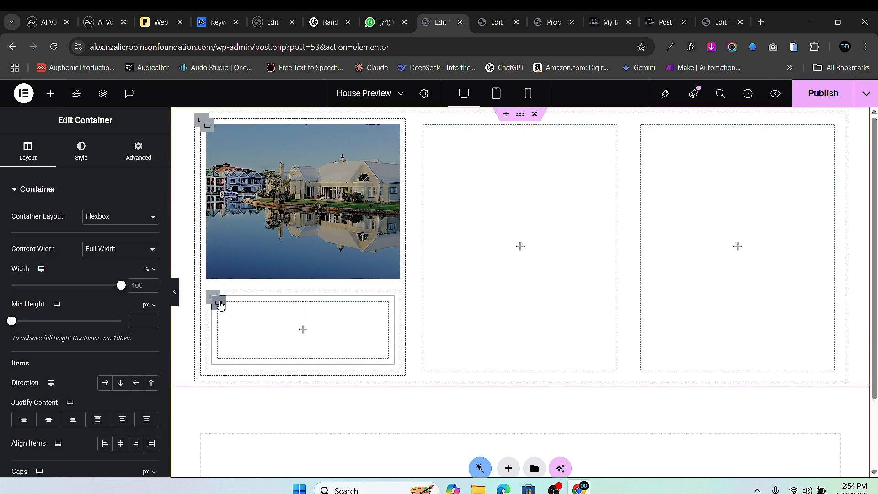
right_click(219, 303)
left_click(263, 200)
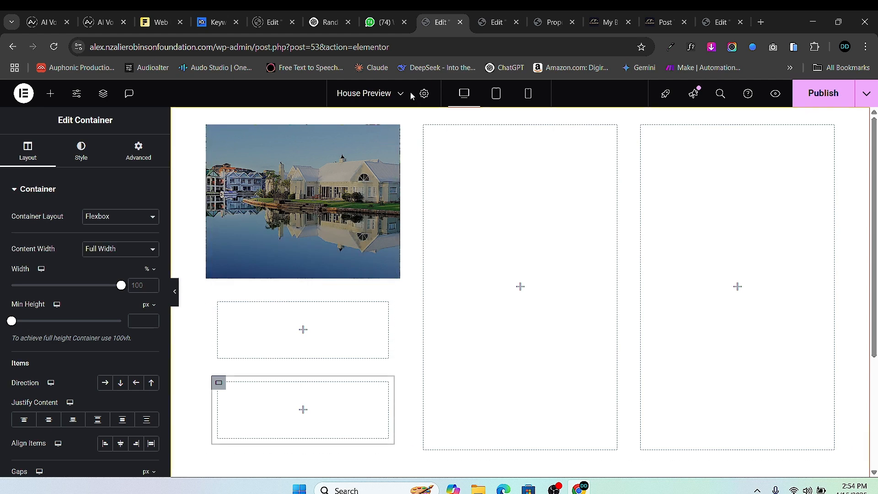
- Copy the Post Title heading from House Single Post and paste it into the first container
left_click(498, 21)
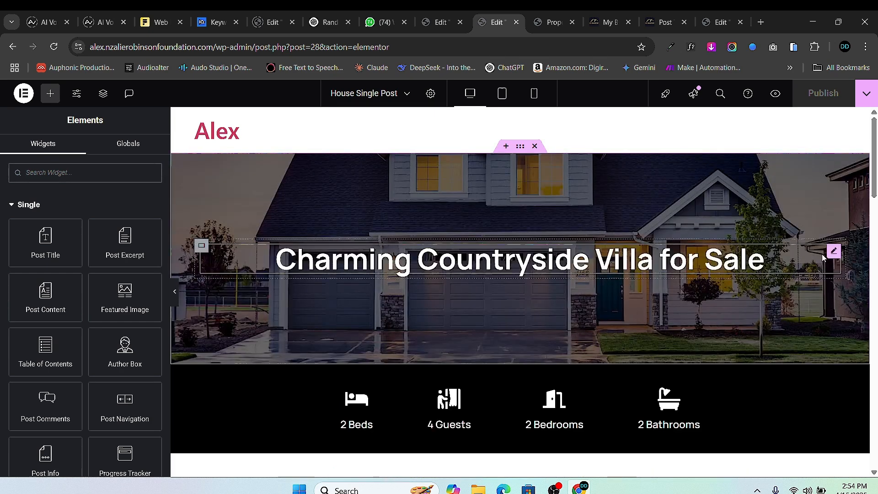
right_click(833, 255)
left_click(777, 267)
left_click(439, 22)
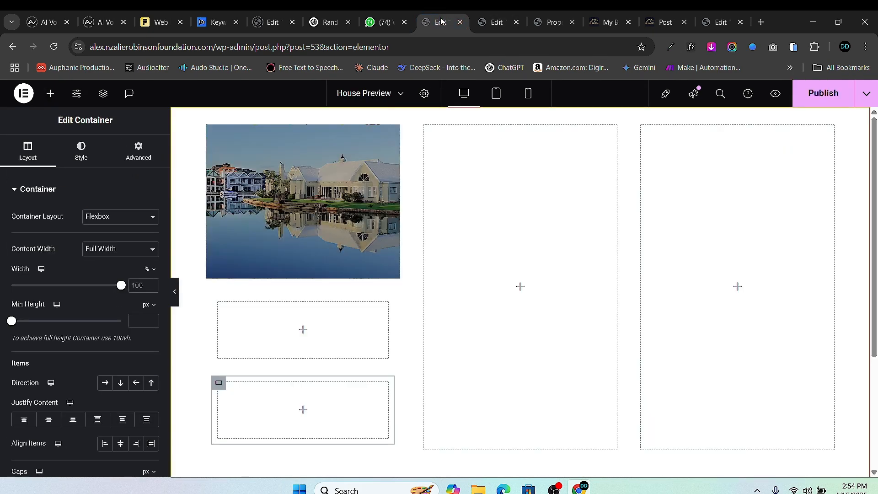
right_click(281, 327)
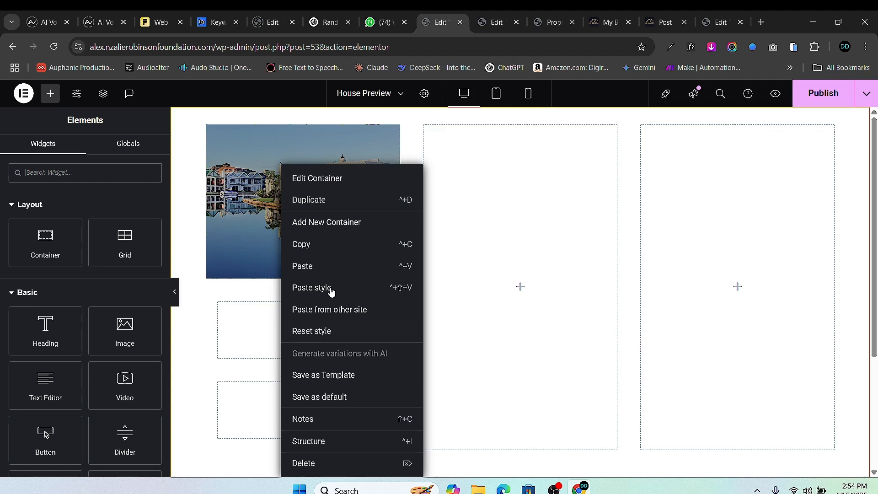
left_click(328, 265)
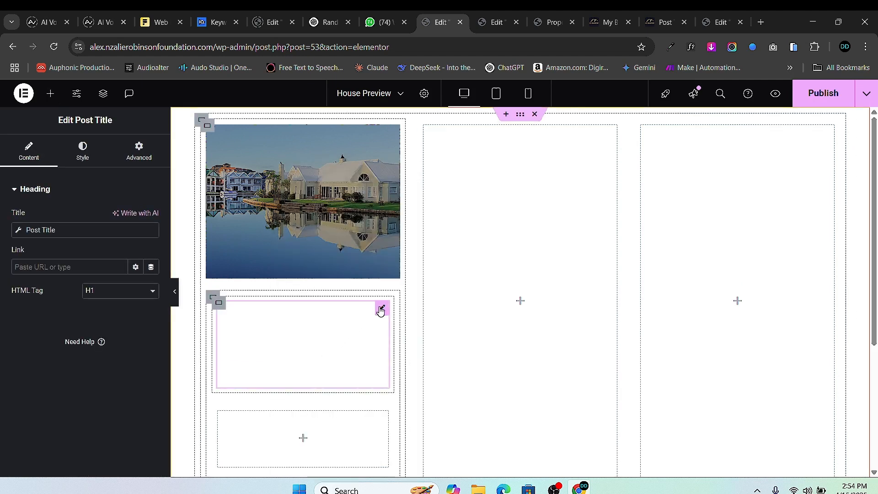
- Set the Post Title typography size to 15 px and its text colour to black
left_click(82, 151)
left_click(151, 250)
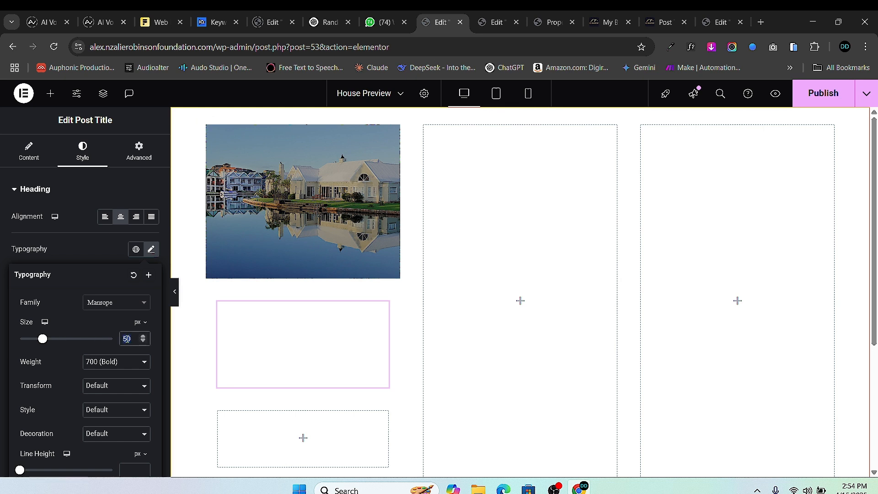
type("15")
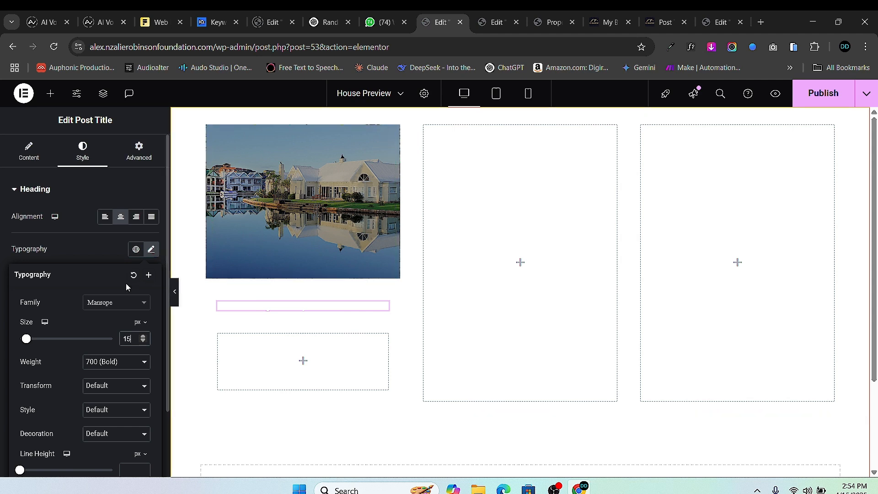
scroll(79, 213, "down", 2)
scroll(79, 213, "up", 2)
left_click(3, 292)
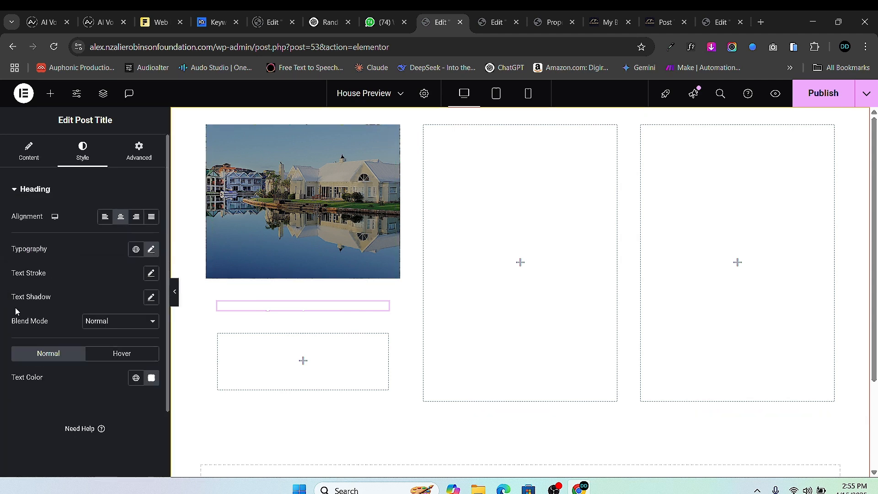
left_click(151, 379)
left_click_drag(131, 288, 28, 340)
left_click(29, 340)
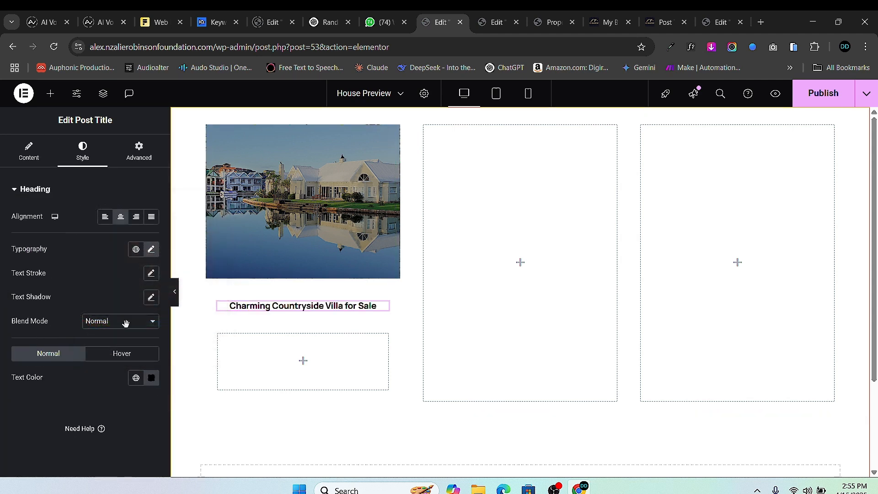
- Try the title font at 17 and 19 px, then settle back on 15 px
left_click(151, 249)
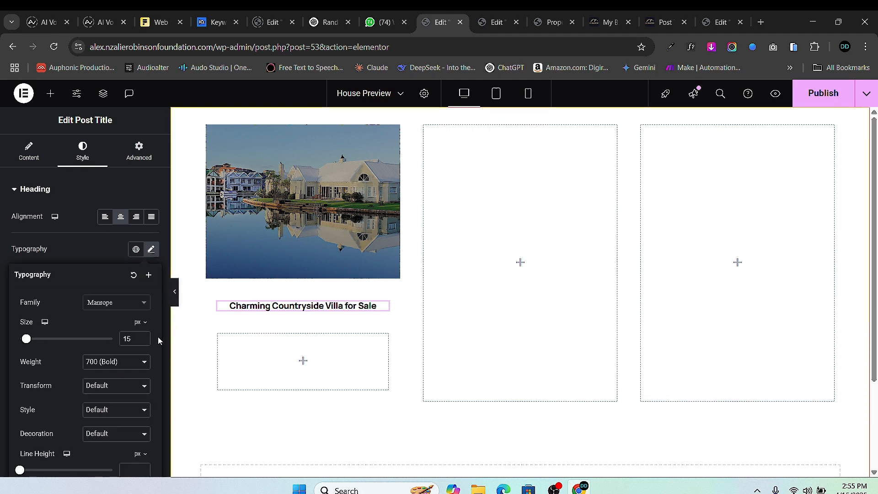
left_click(143, 336)
left_click(143, 336)
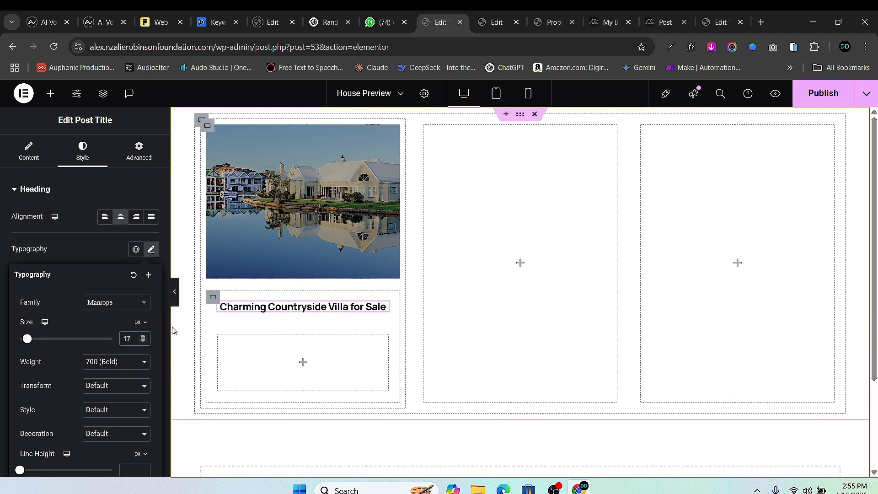
left_click(143, 337)
left_click(143, 337)
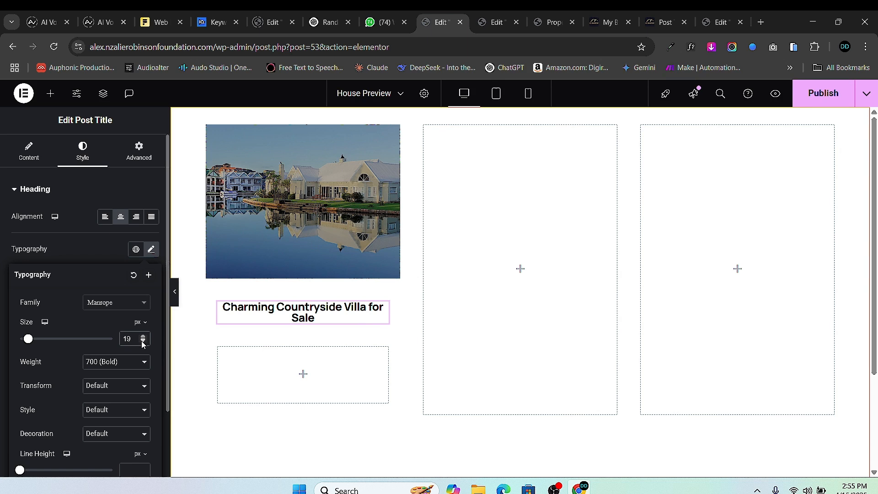
left_click(143, 342)
left_click(144, 341)
left_click(143, 342)
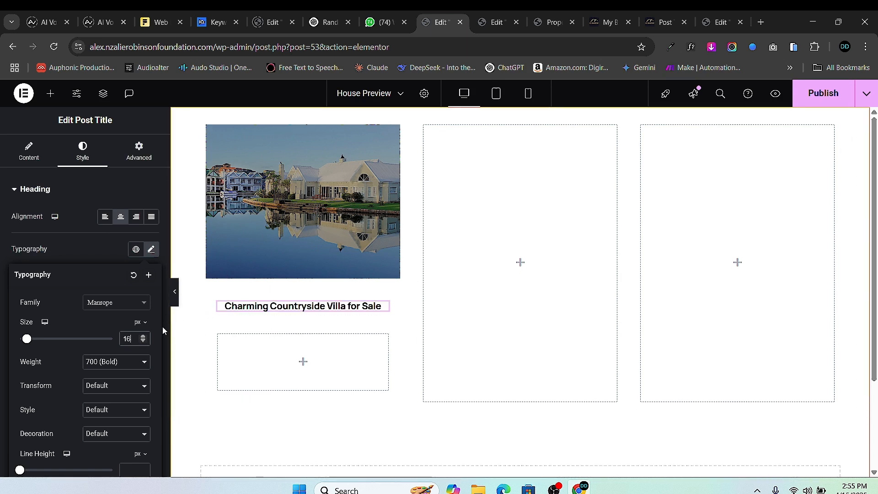
left_click(143, 342)
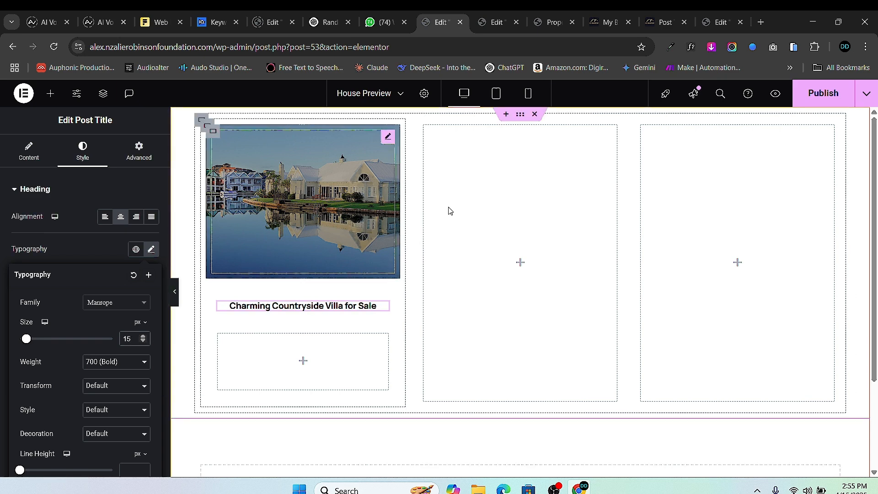
- Copy the address widget from the House Single Post details box and return to House Preview
left_click(497, 21)
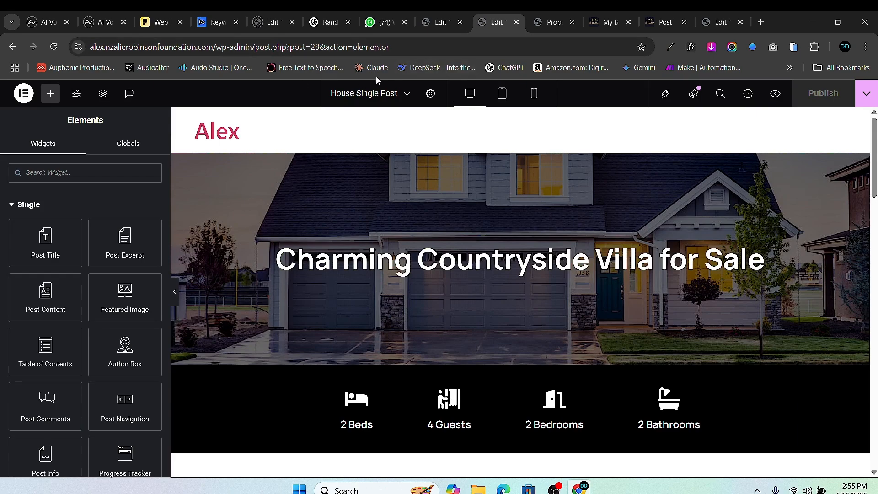
scroll(523, 197, "down", 15)
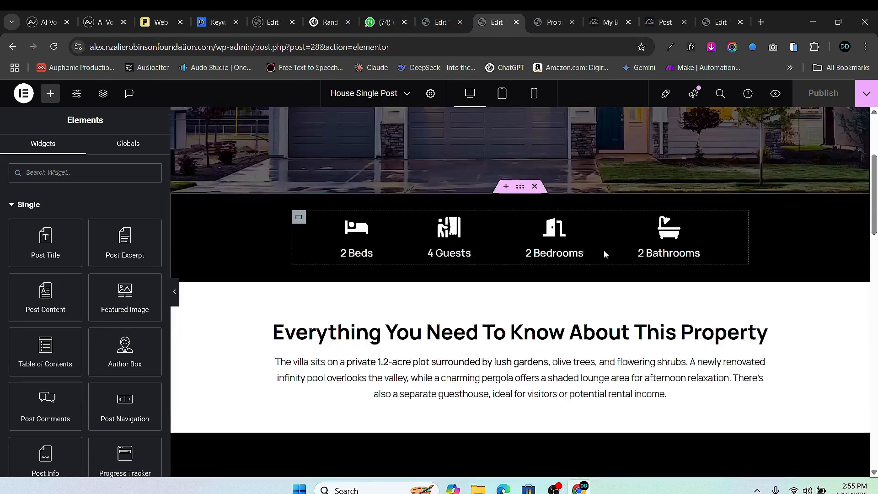
scroll(670, 228, "up", 3)
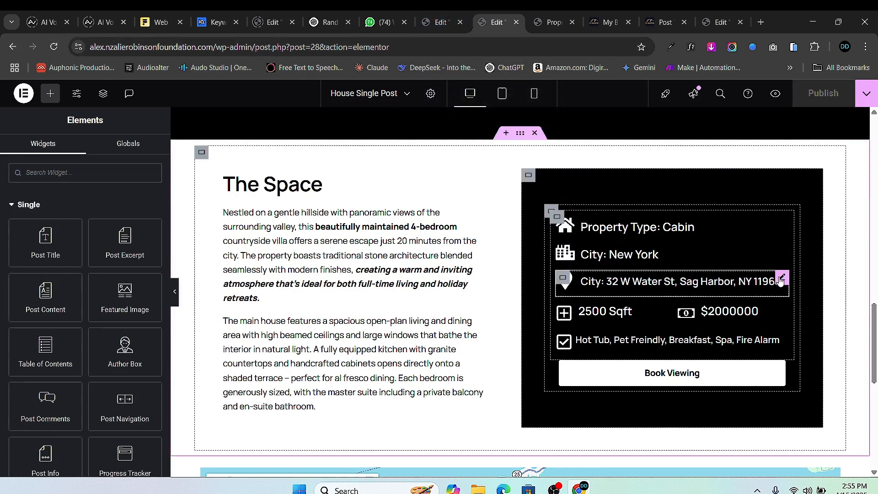
right_click(780, 281)
left_click(755, 266)
left_click(442, 22)
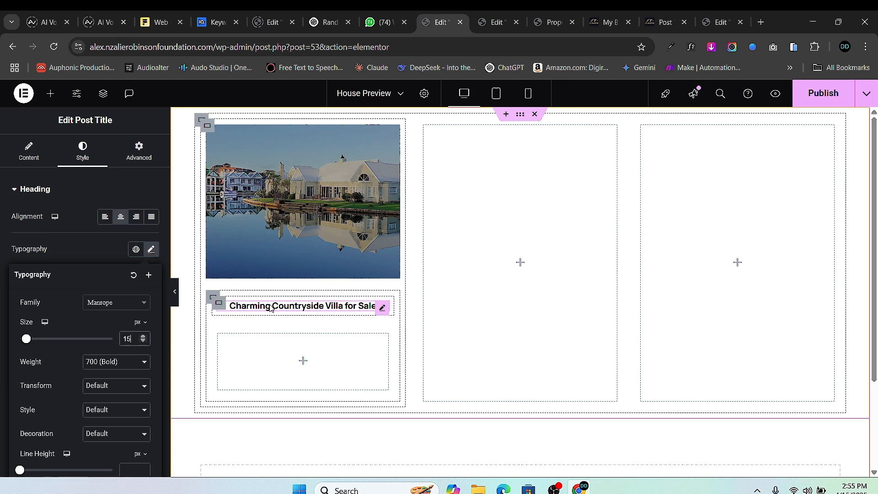
- Paste the address widget below the post title and set its Title Color to black
right_click(363, 309)
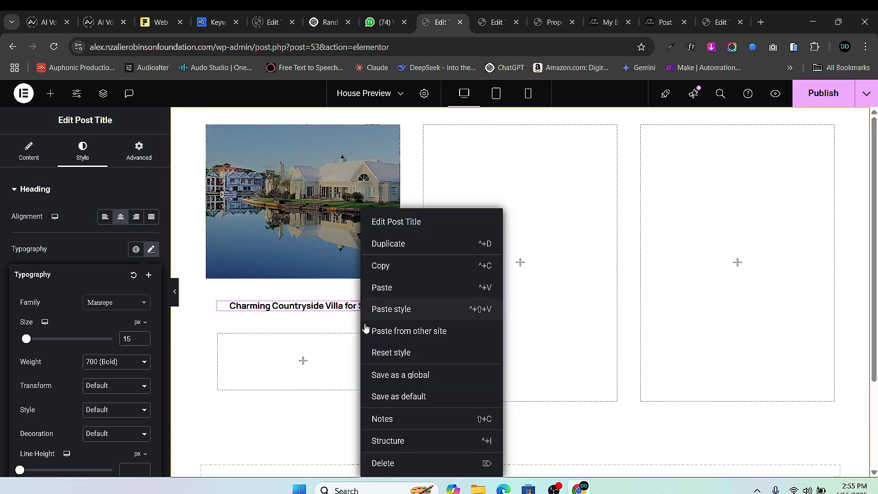
left_click(396, 293)
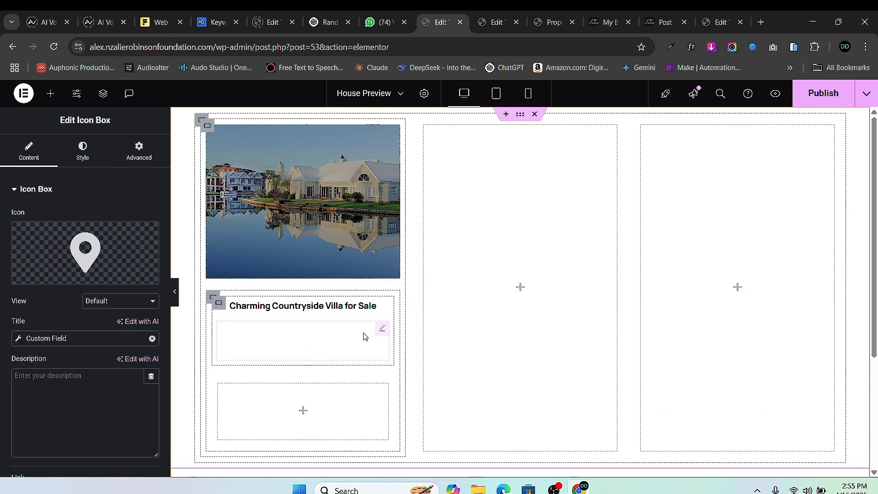
left_click(82, 151)
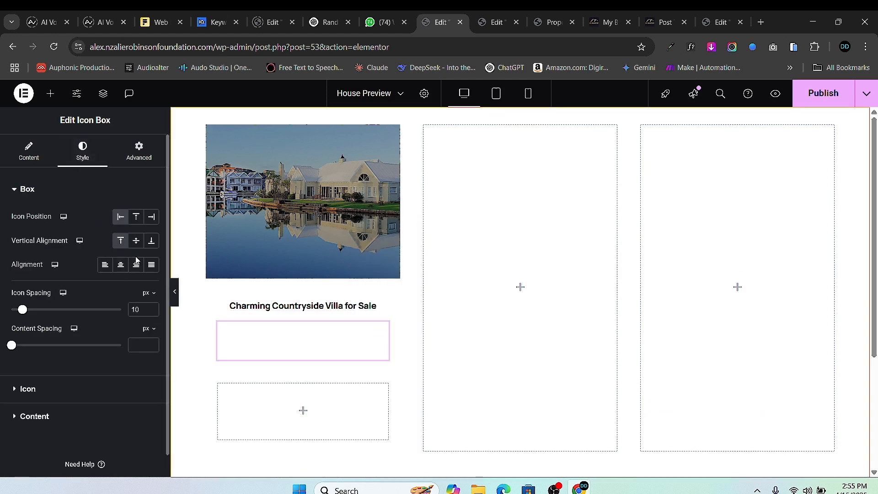
scroll(22, 392, "down", 1)
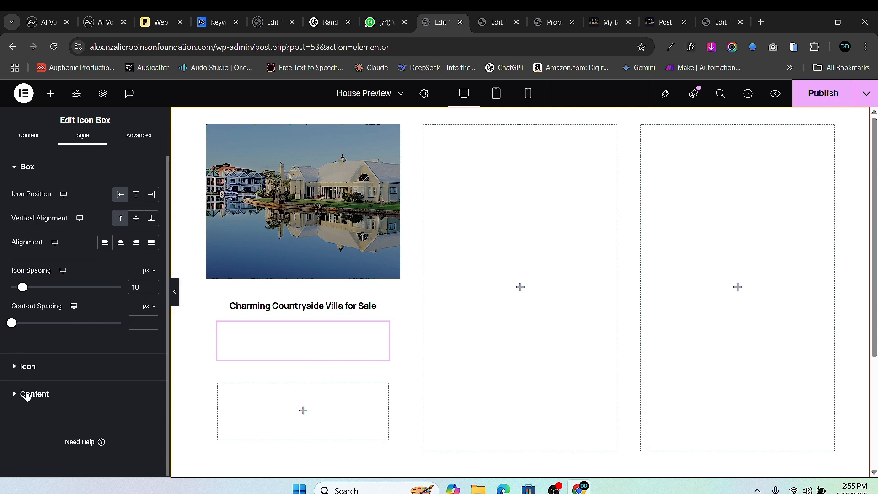
left_click(28, 394)
left_click(152, 300)
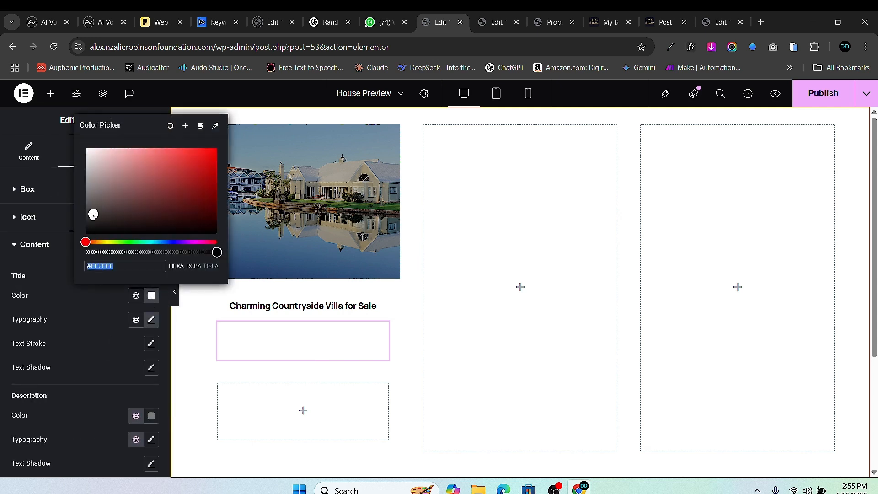
left_click_drag(94, 228, 87, 234)
left_click(129, 305)
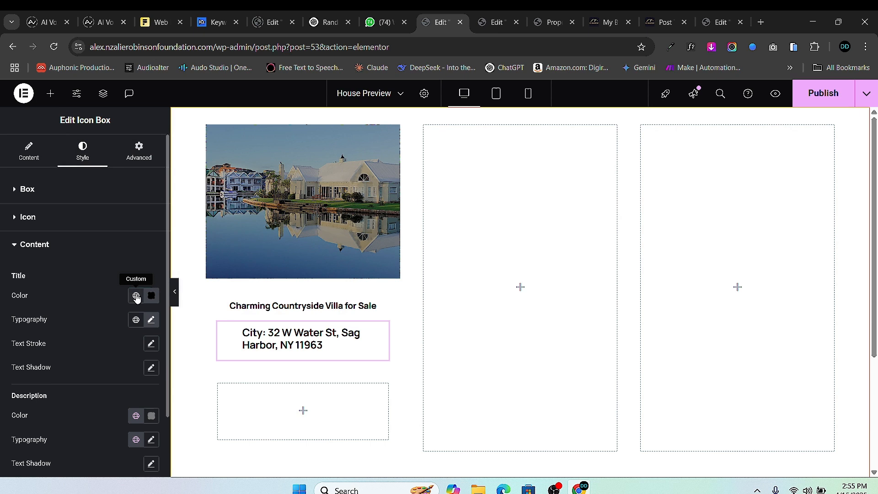
left_click(214, 296)
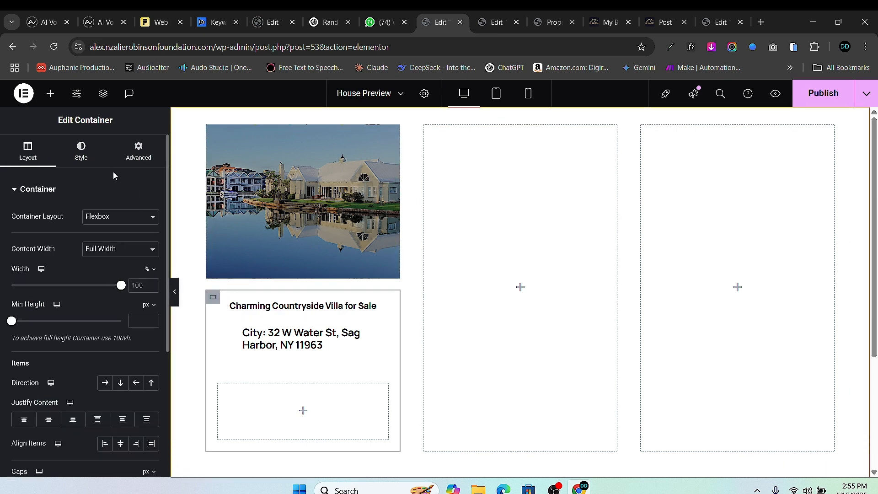
- Give the inner content container a Classic background in #000000
left_click(96, 164)
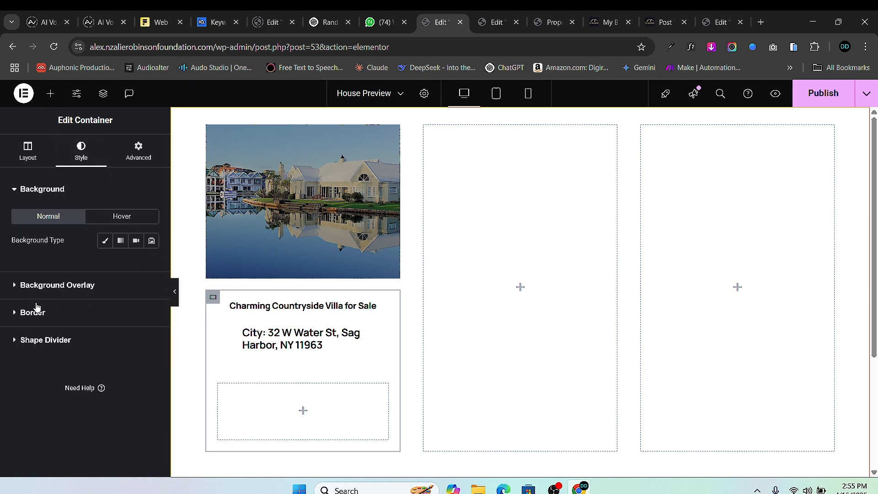
left_click(107, 242)
left_click(152, 265)
left_click_drag(114, 372, 2, 423)
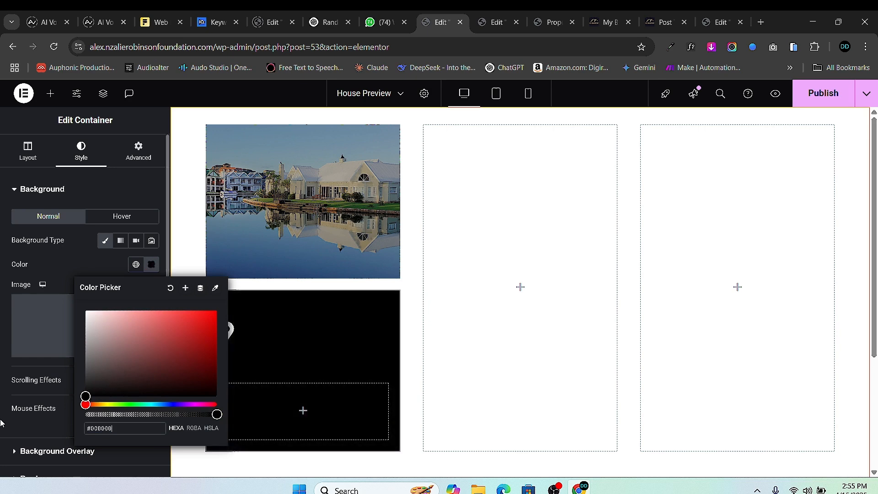
left_click(1, 419)
left_click(378, 310)
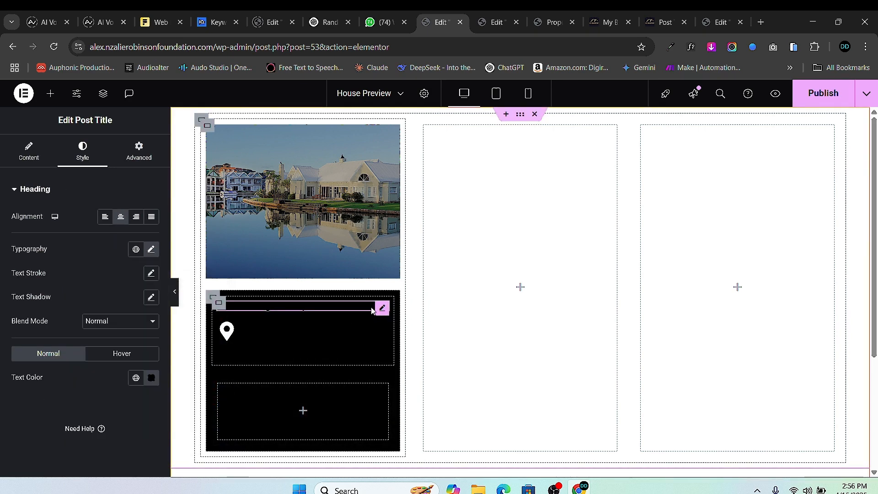
- Change the post title and the address text colour to white
left_click(152, 377)
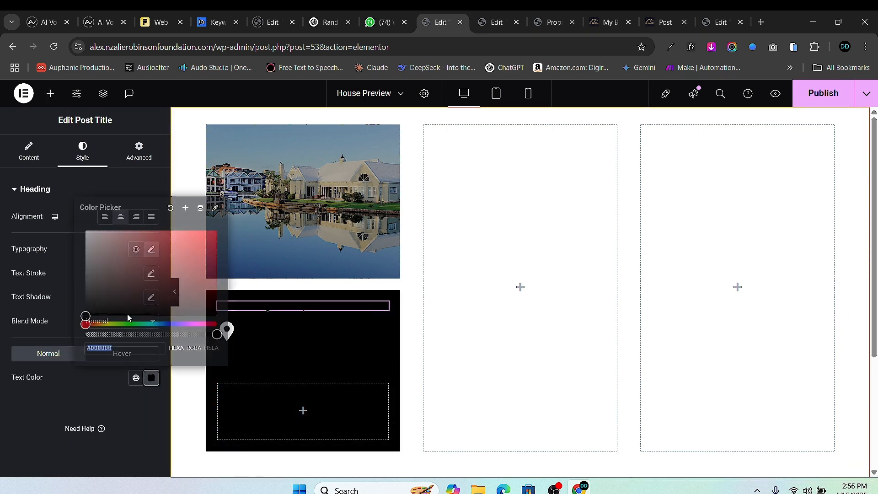
left_click(85, 230)
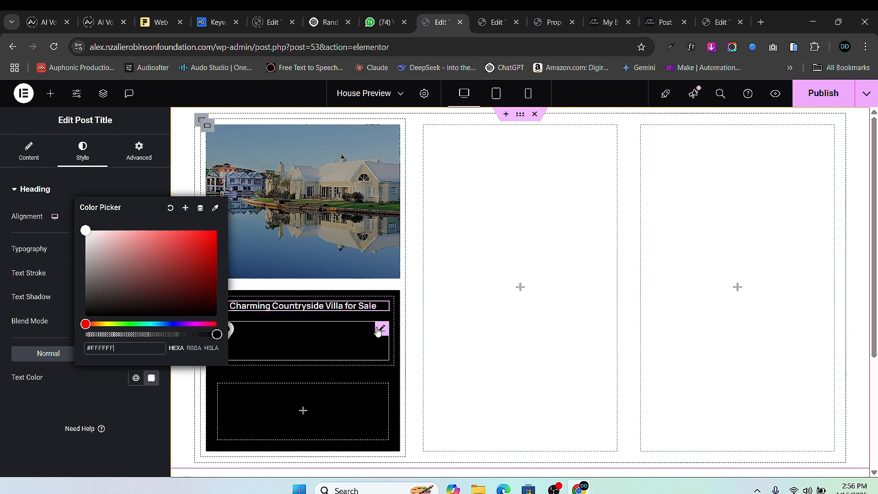
left_click(336, 333)
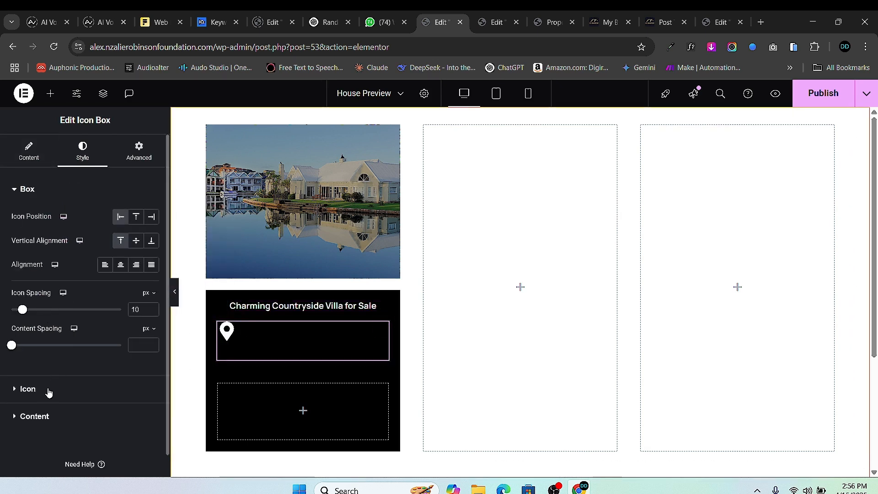
left_click(24, 417)
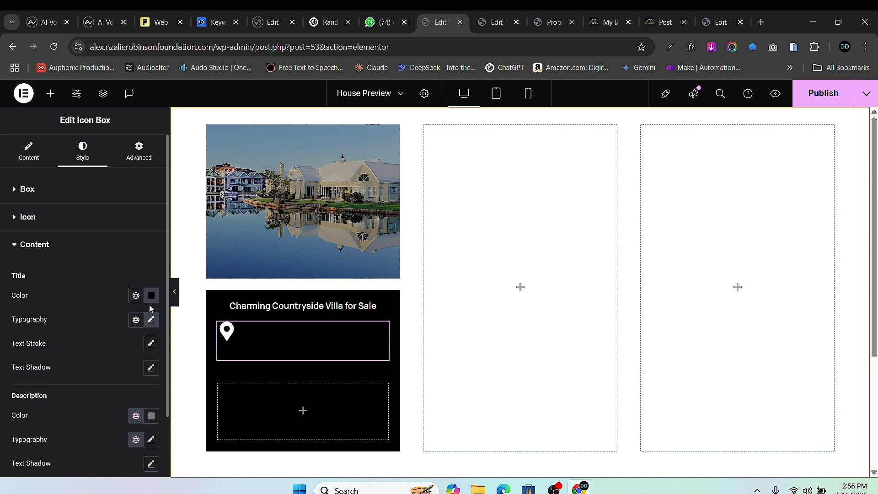
left_click(151, 295)
left_click(89, 182)
left_click_drag(89, 178, 43, 118)
- Reduce the location pin Icon Size to about 20 px
left_click(4, 227)
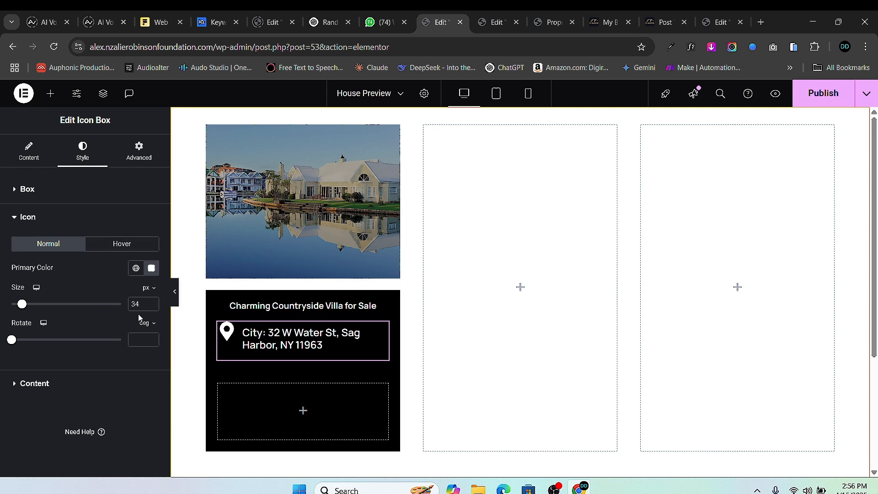
left_click(152, 306)
left_click(151, 307)
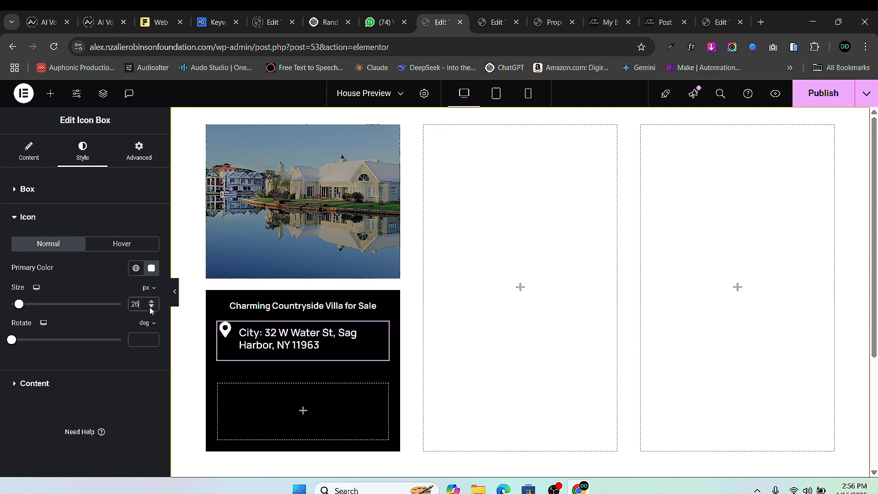
left_click(152, 307)
left_click(151, 307)
left_click(152, 308)
left_click(151, 307)
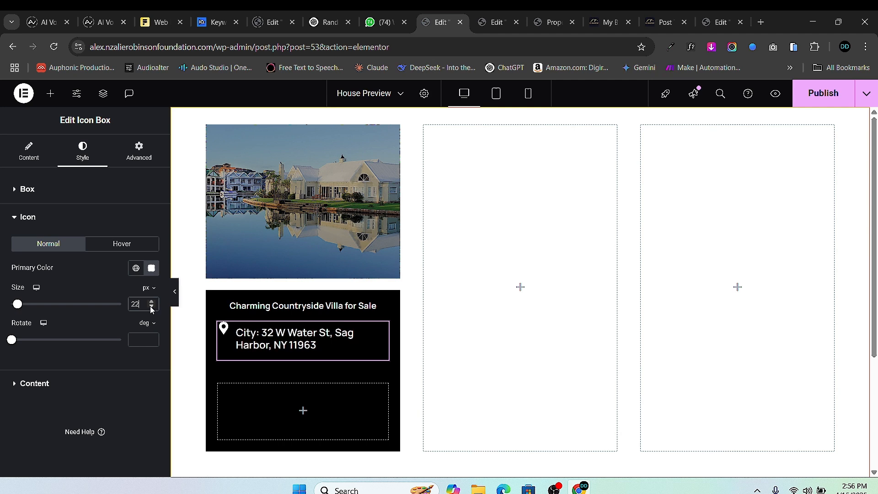
left_click(152, 307)
left_click(151, 307)
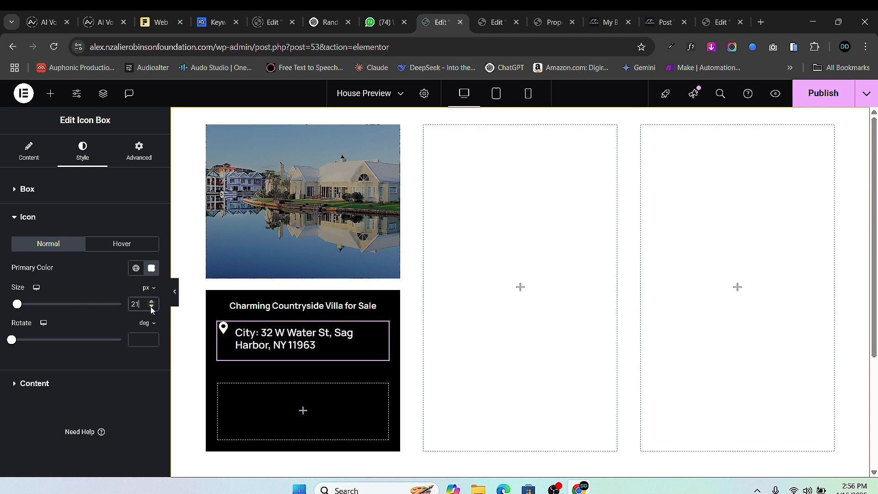
left_click(151, 307)
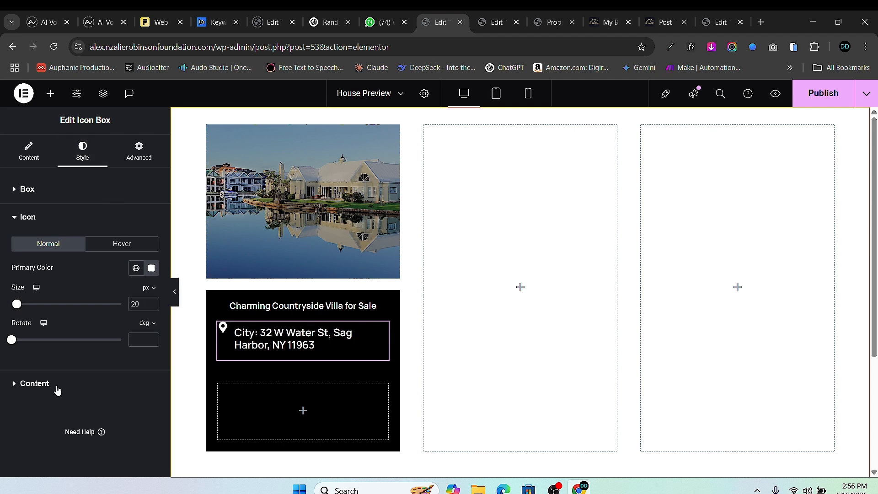
- Set the address Title Typography size to 13 px so it fits on one line
left_click(57, 387)
left_click(152, 323)
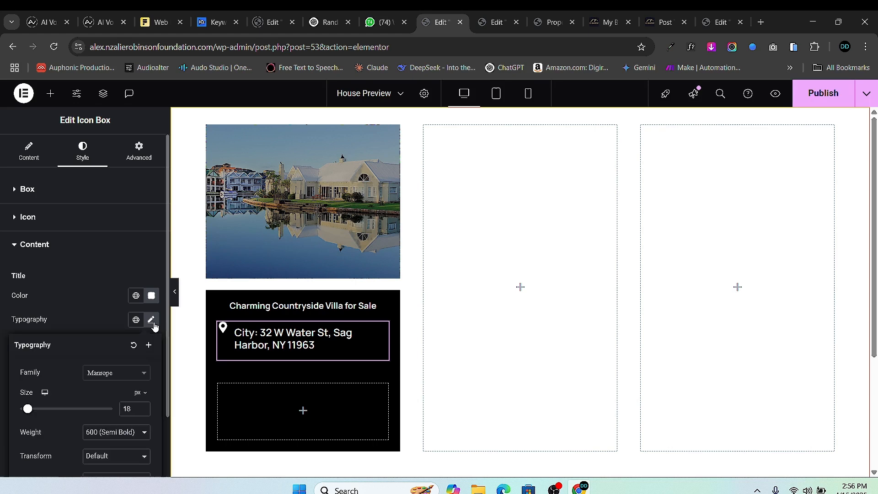
left_click(143, 412)
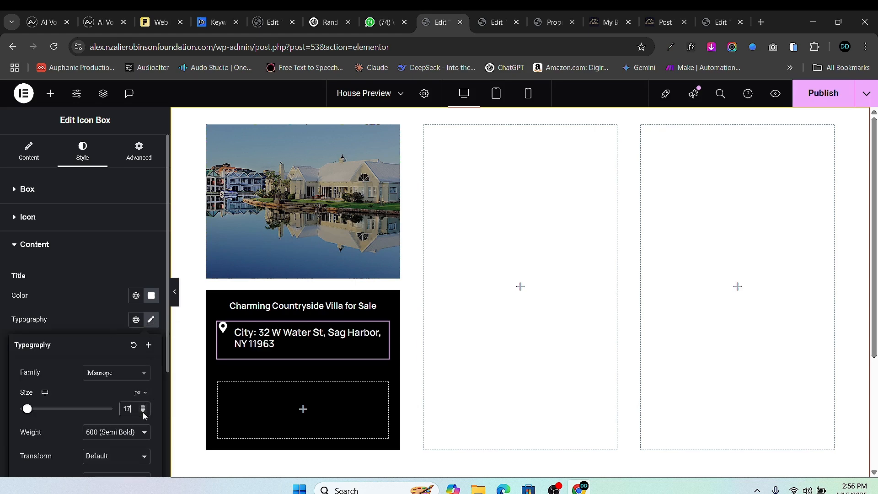
left_click(143, 412)
left_click(143, 412)
left_click(142, 412)
left_click(143, 413)
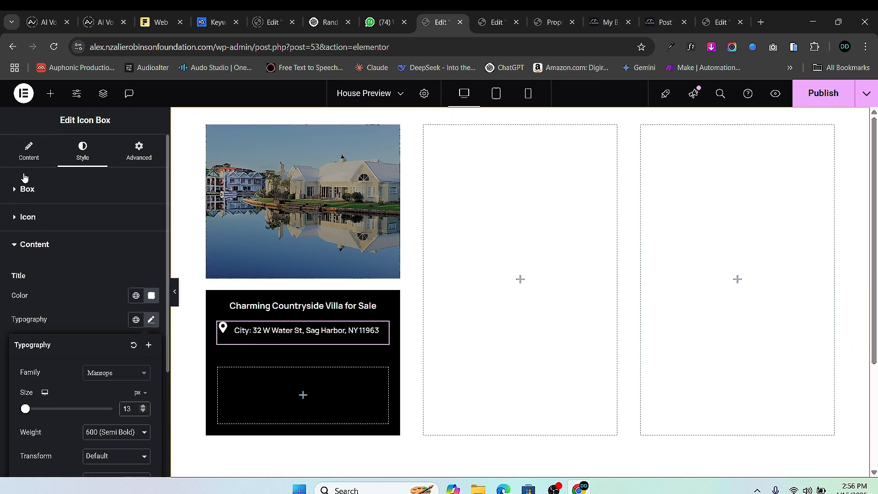
- Clear the 'City:' Before text in the address Custom Field dynamic tag
left_click(29, 150)
scroll(59, 336, "down", 3)
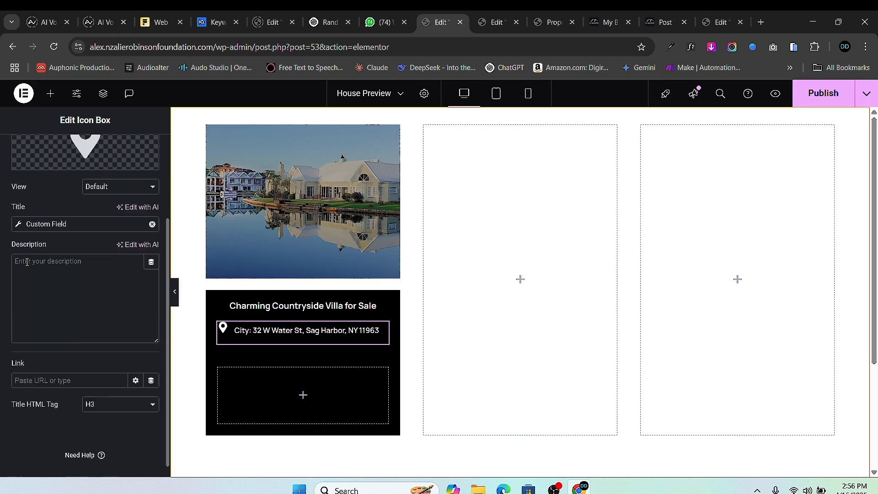
left_click(20, 227)
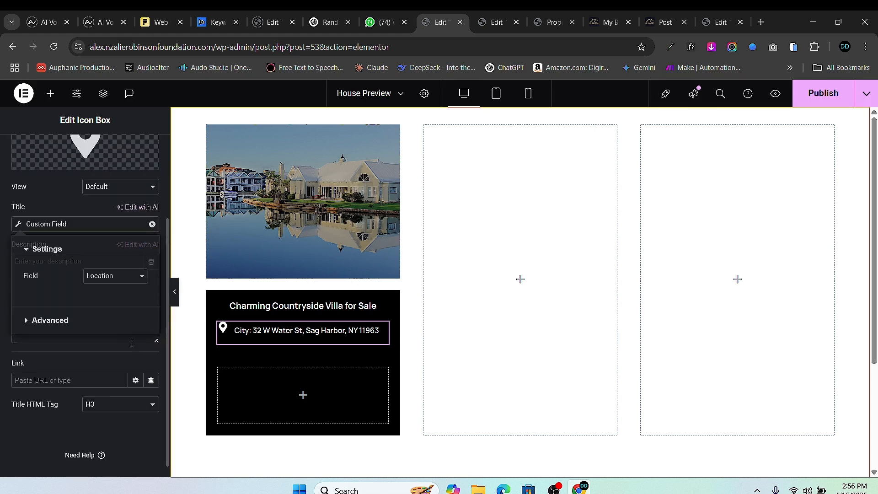
left_click(48, 320)
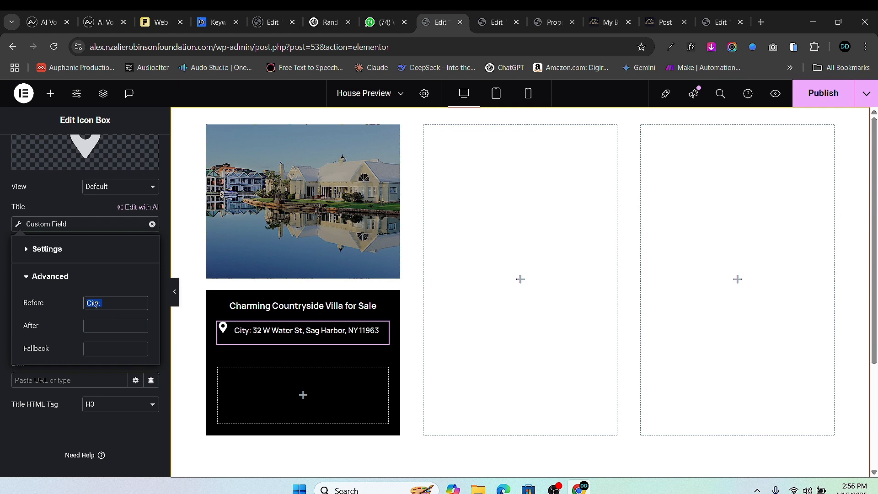
key("BackSpace")
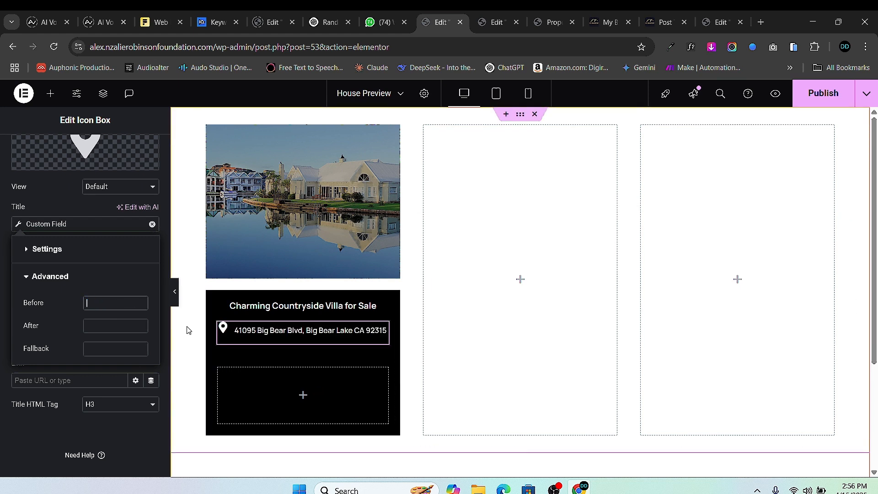
- Set the icon box Icon Spacing to 2 px
scroll(93, 201, "up", 3)
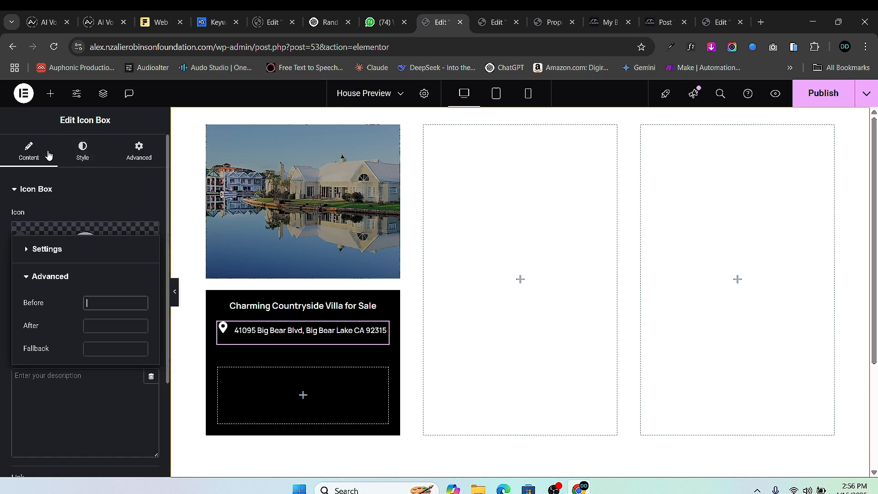
left_click(83, 155)
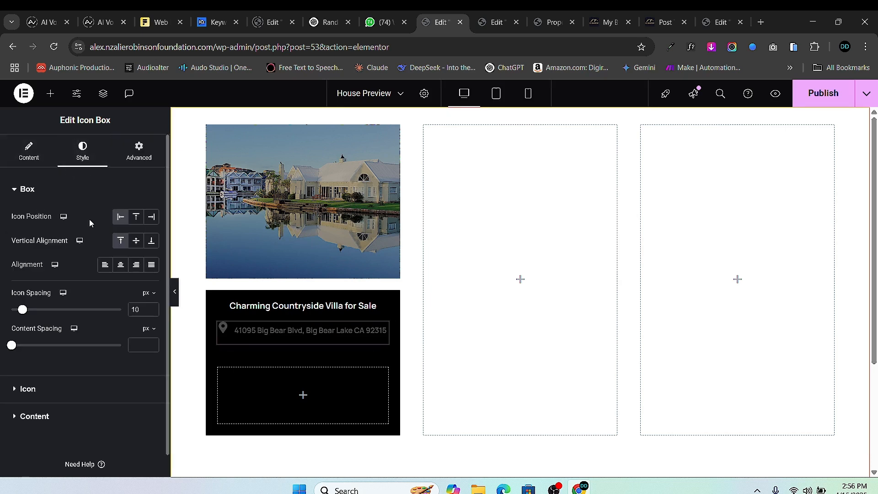
left_click(152, 312)
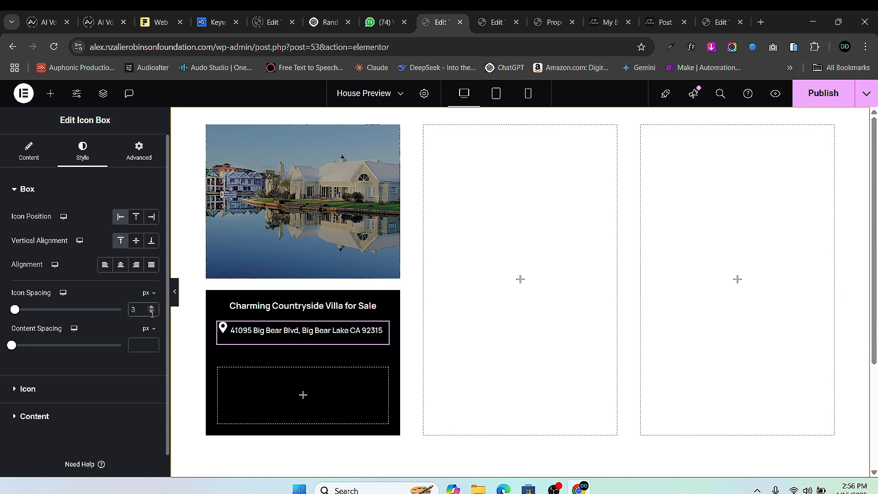
left_click(152, 312)
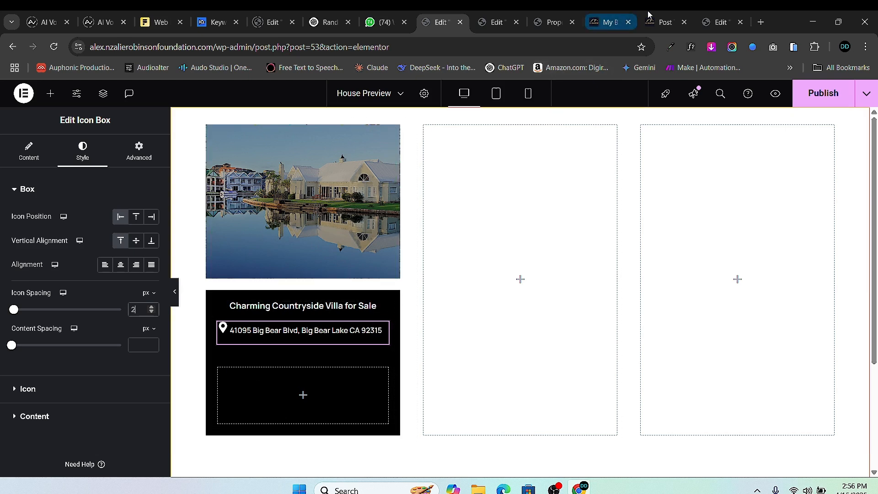
- Check the House Single Post template, then select the empty container below the address on the card
left_click(498, 24)
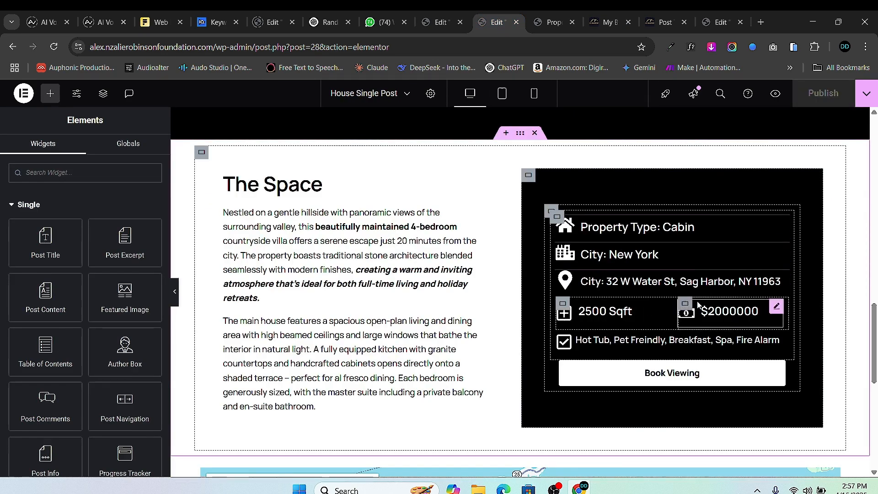
scroll(463, 254, "up", 15)
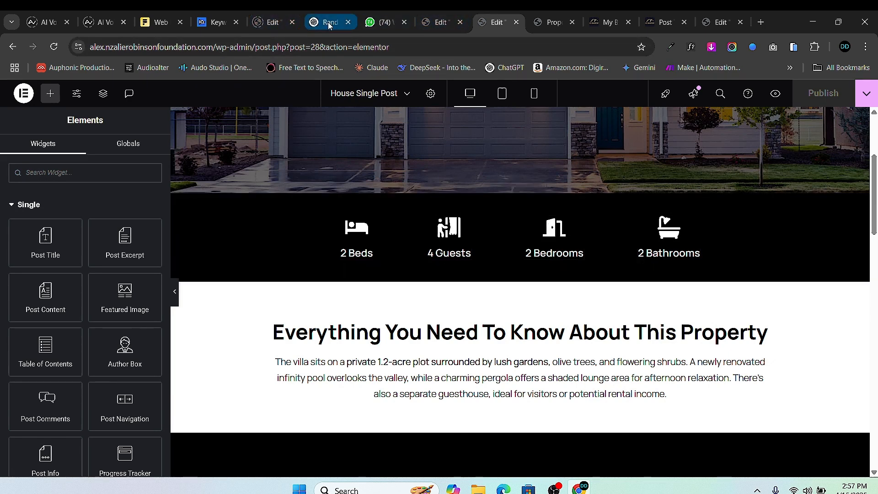
left_click(440, 22)
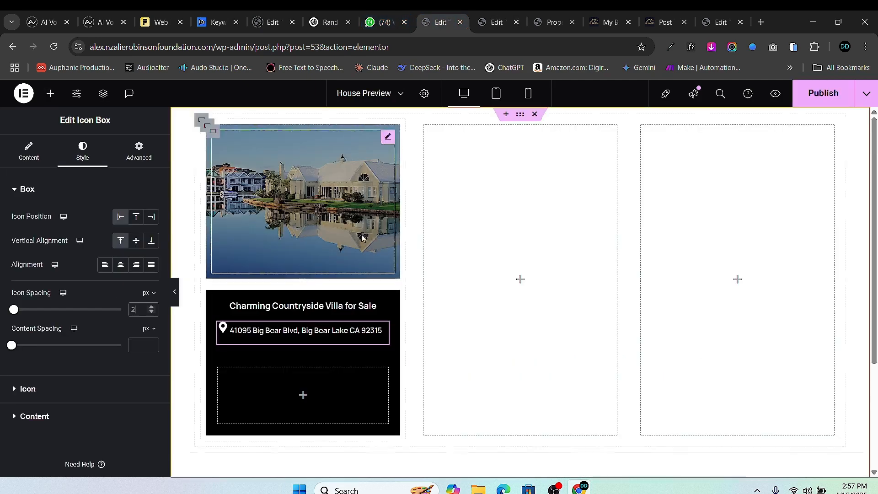
left_click(218, 369)
left_click(50, 93)
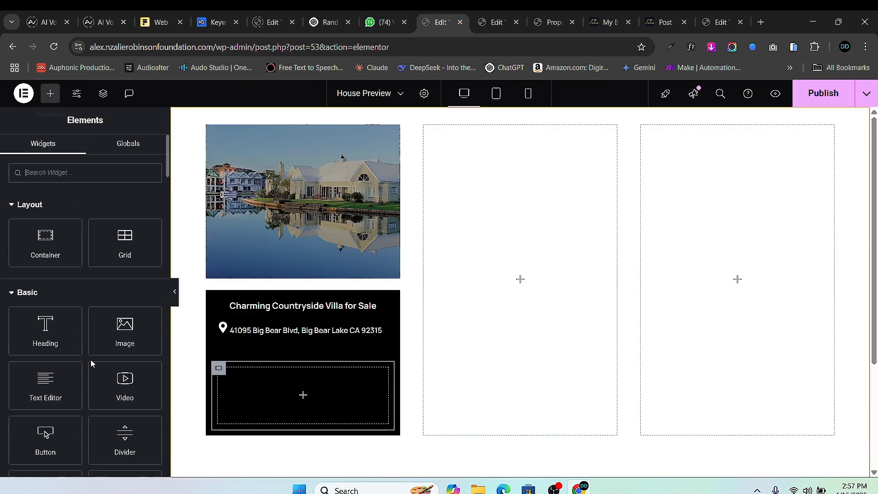
right_click(220, 370)
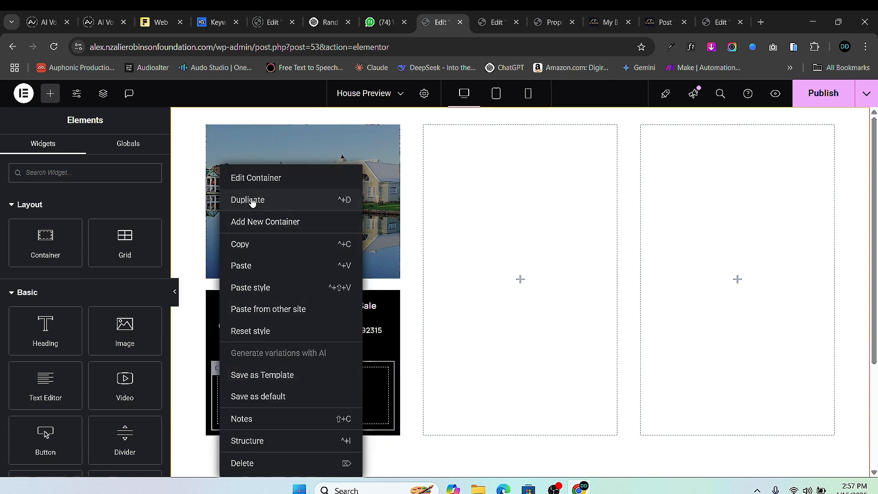
scroll(274, 374, "down", 2)
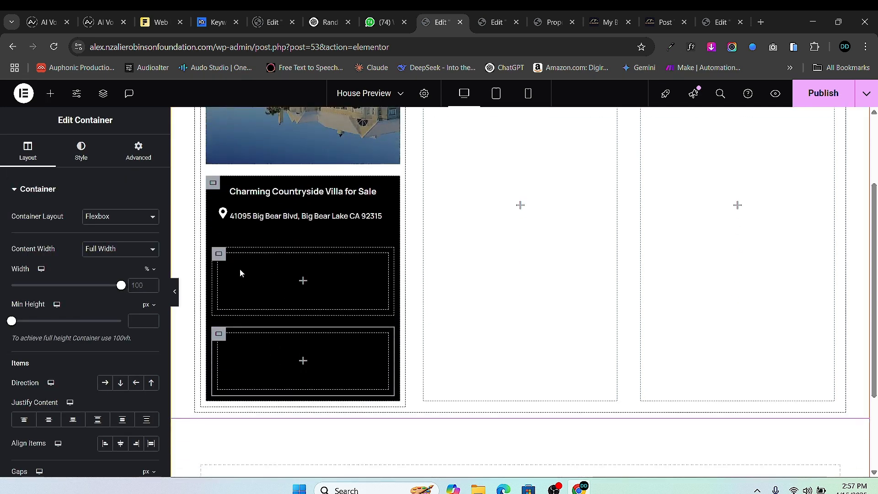
left_click(50, 93)
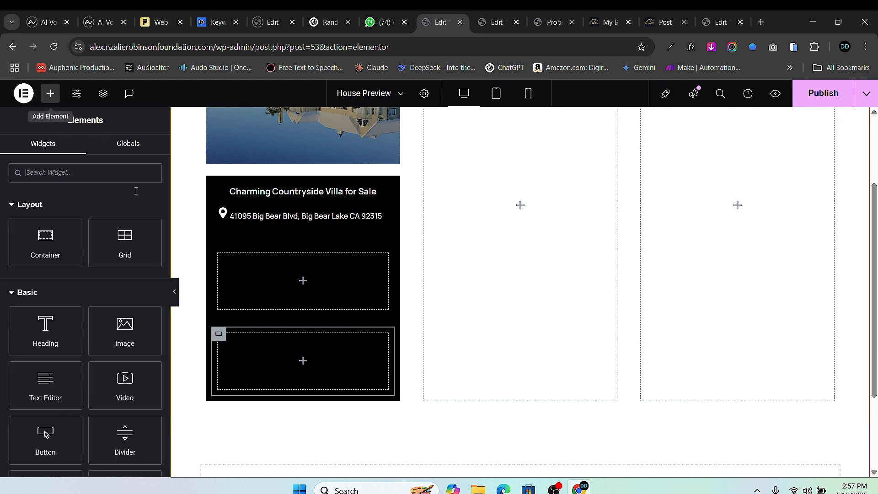
- Drag a new container into the upper row container and duplicate it, deleting the extra copy
left_click_drag(73, 249, 265, 281)
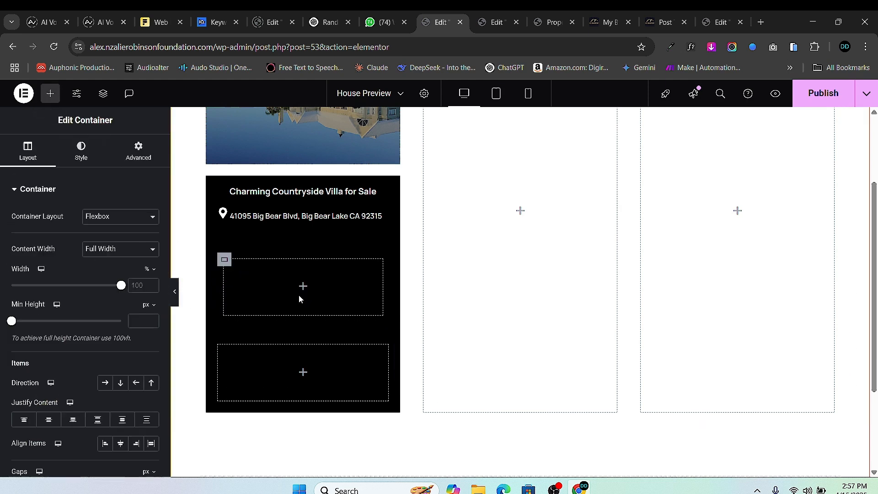
right_click(223, 263)
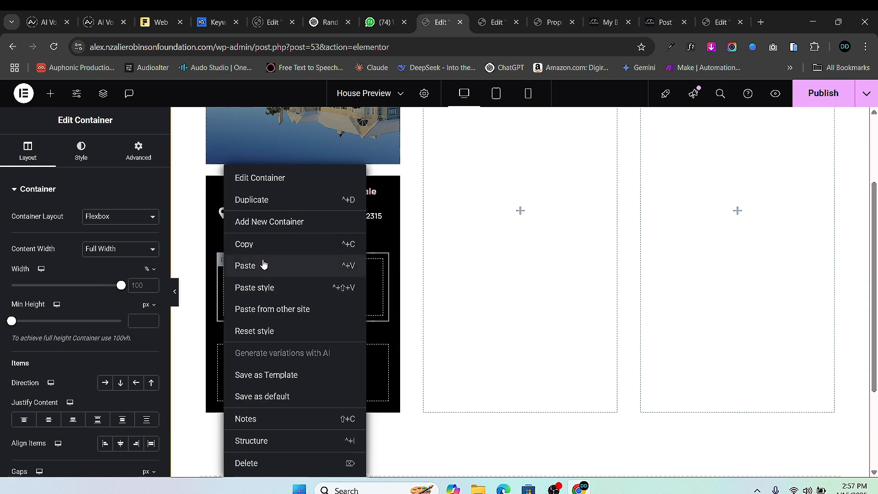
left_click(274, 209)
right_click(229, 340)
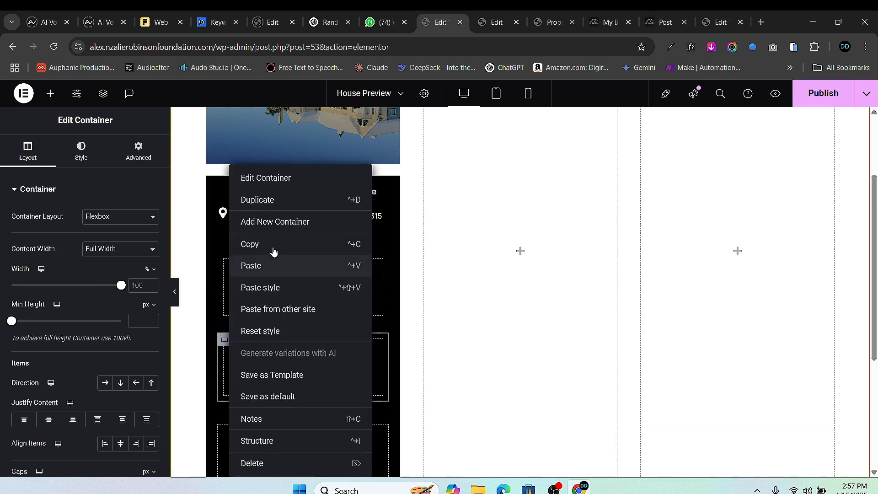
left_click(242, 200)
right_click(223, 340)
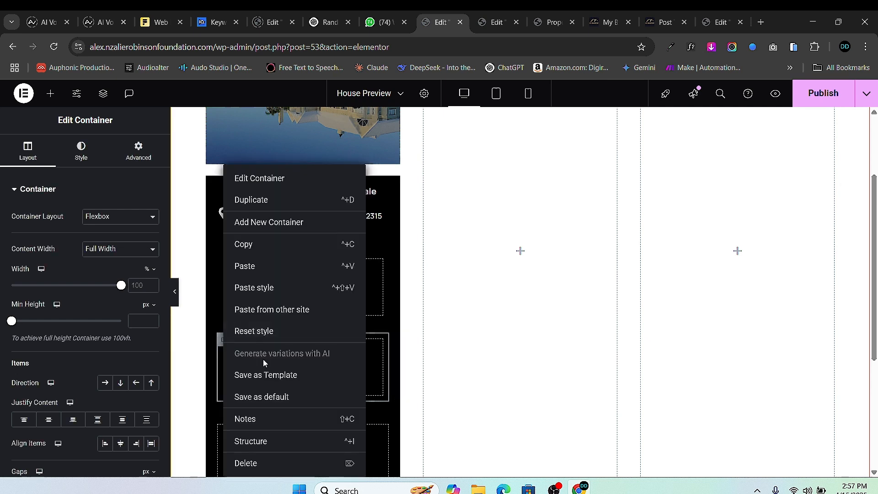
left_click(259, 459)
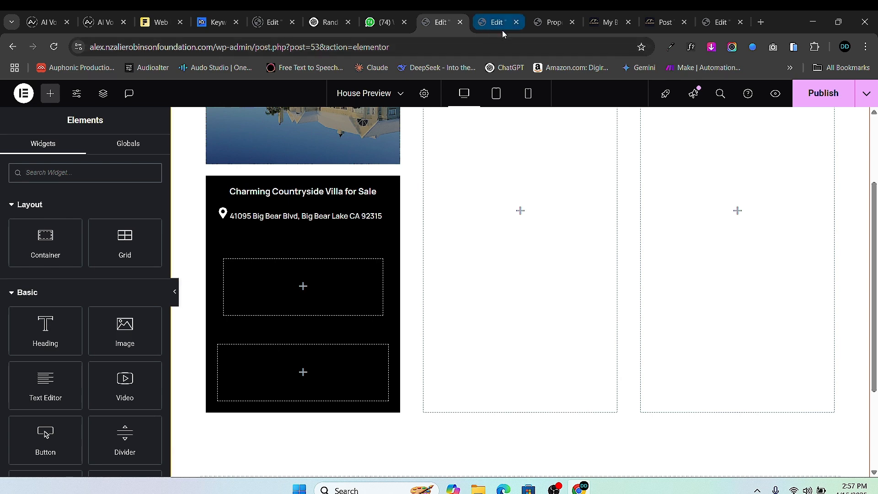
- Copy the 2 Beds icon box from the Charming Countryside Villa single post template
left_click(534, 24)
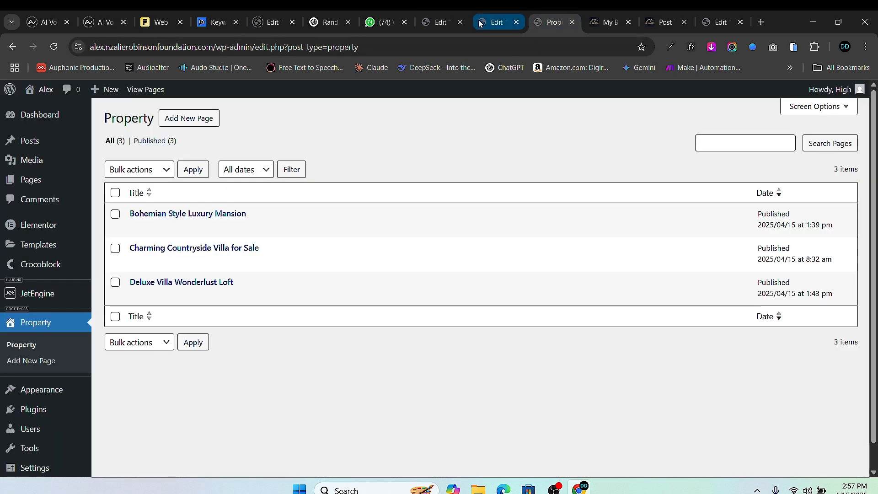
left_click(496, 22)
right_click(364, 338)
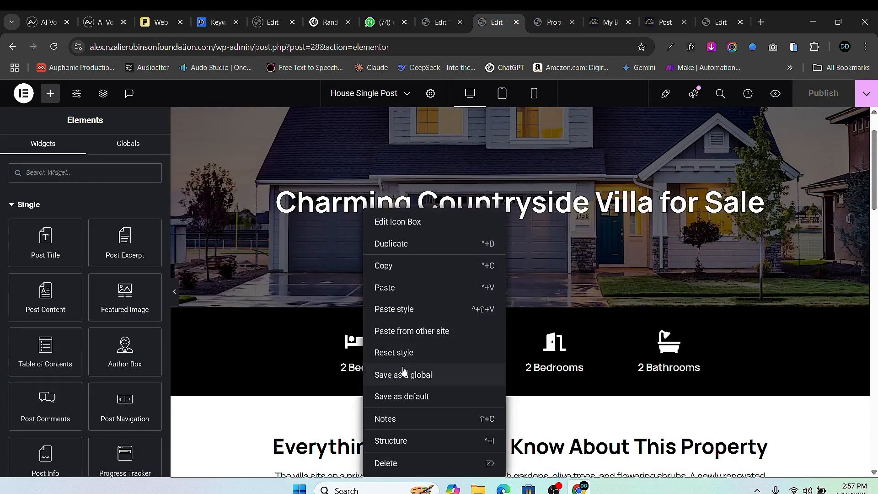
left_click(401, 266)
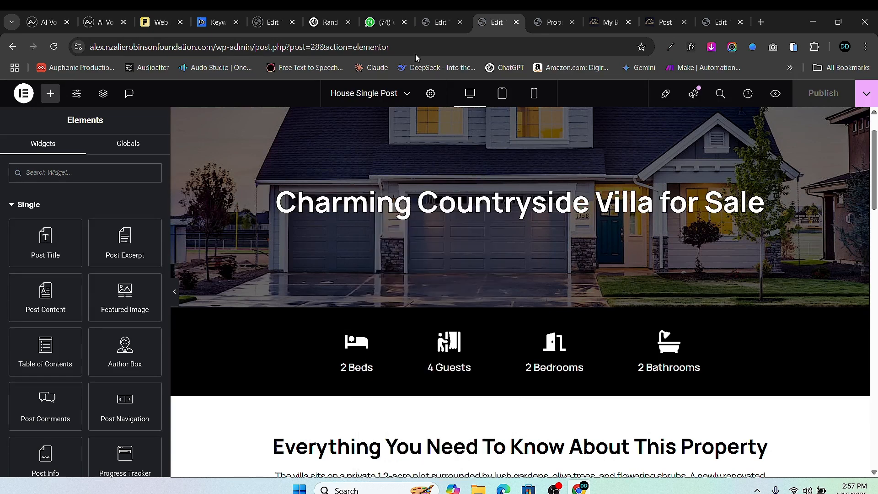
left_click(439, 22)
right_click(269, 282)
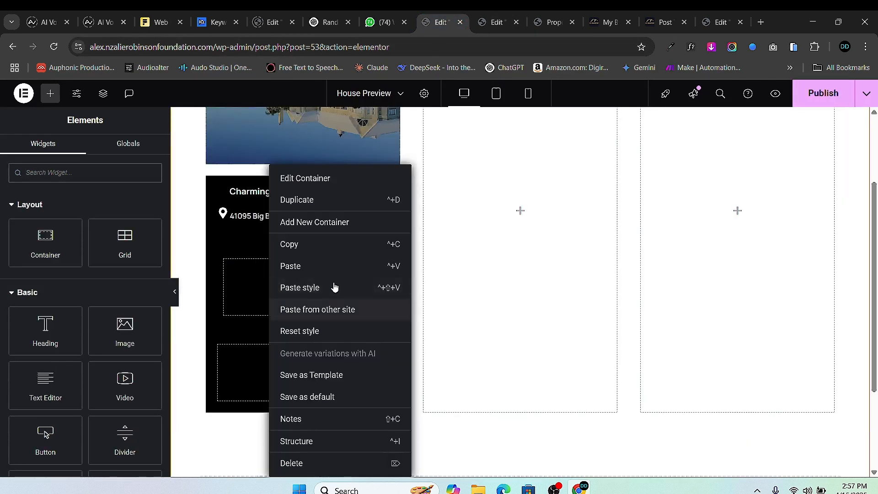
- Paste the 2 Beds icon box, set its icon position Left and delete the Beds suffix
left_click(302, 266)
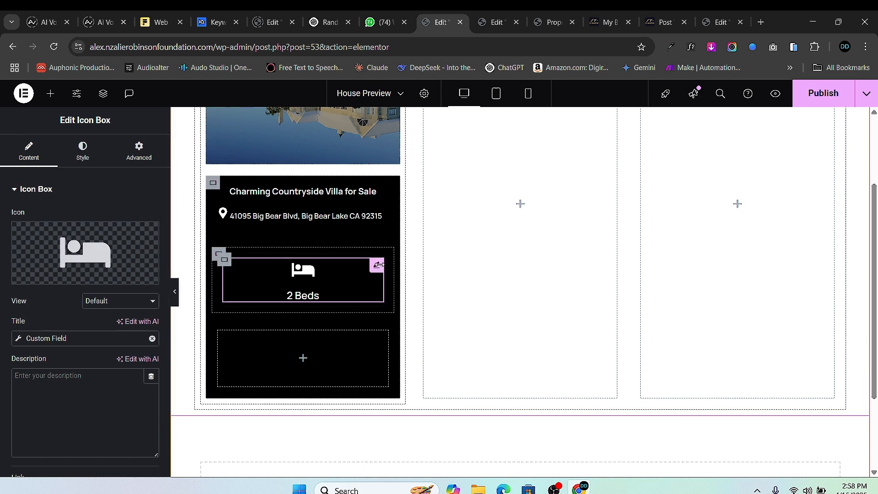
left_click(82, 151)
left_click(151, 216)
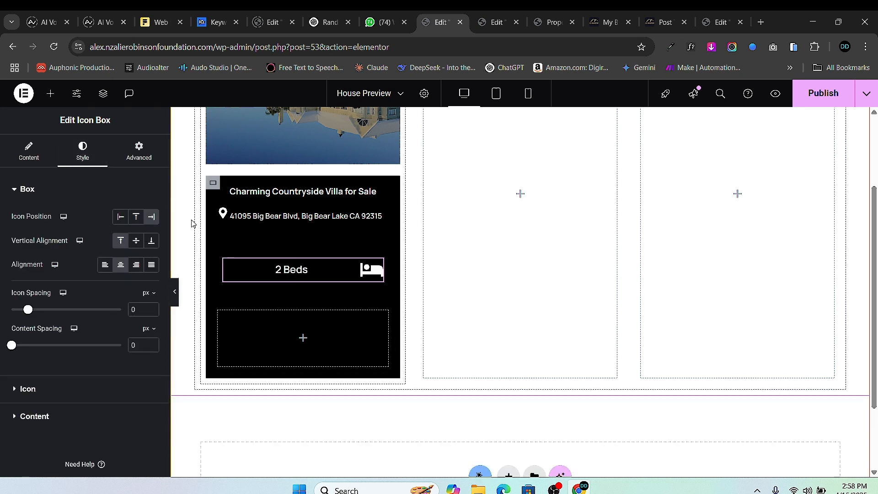
left_click(120, 216)
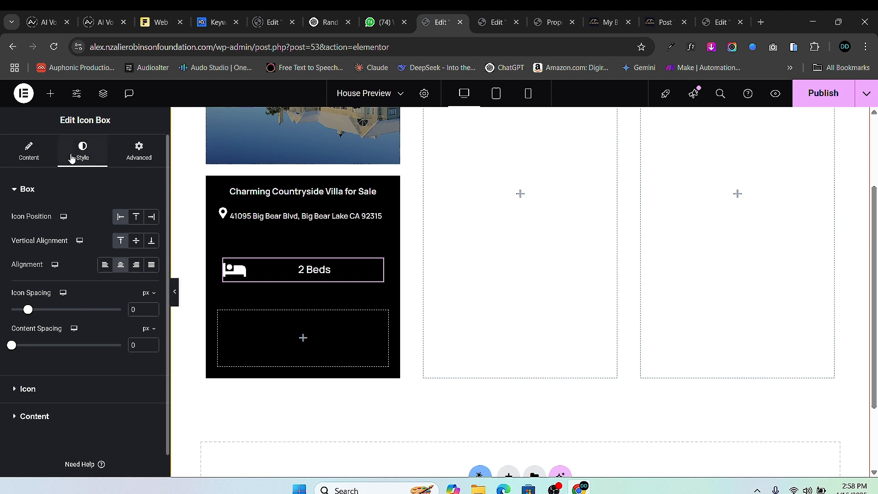
left_click(29, 151)
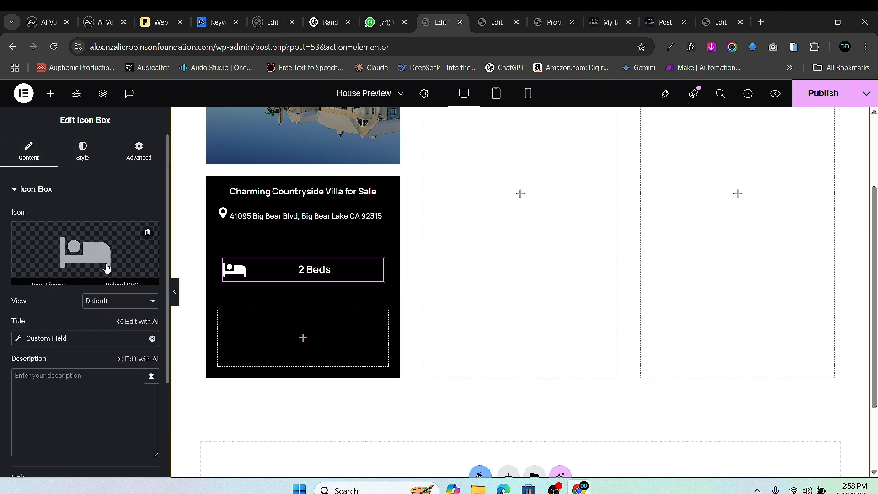
left_click(24, 341)
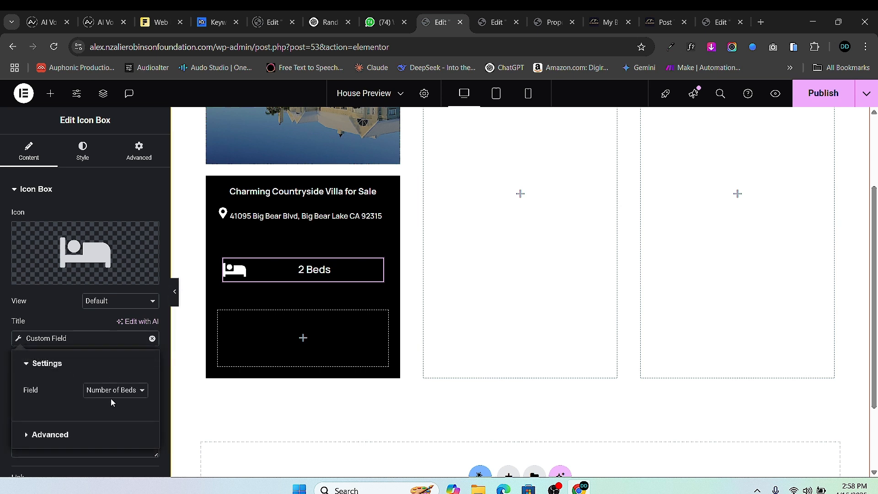
left_click(27, 436)
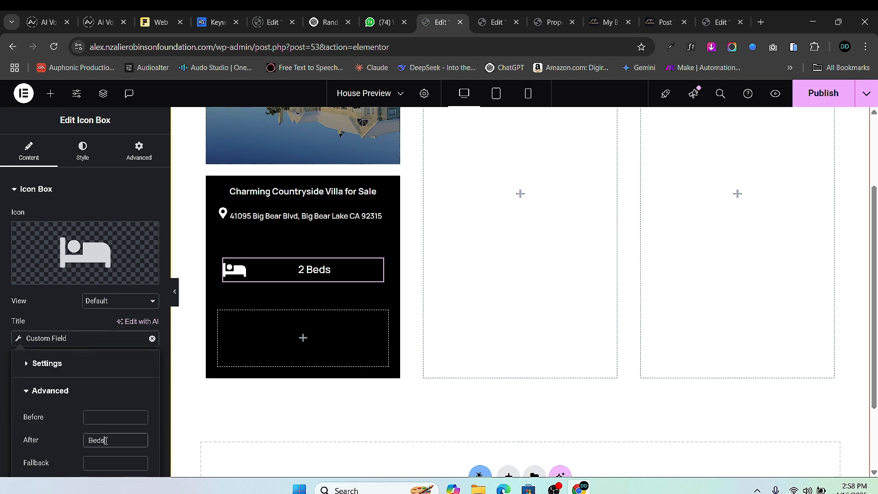
key("BackSpace")
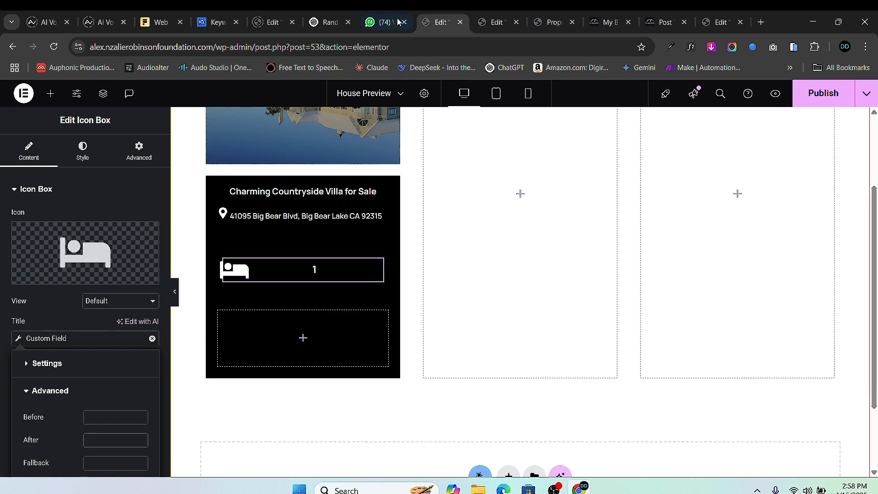
- Copy the 4 Guests icon box from House Single Post and paste it into the card
left_click(492, 24)
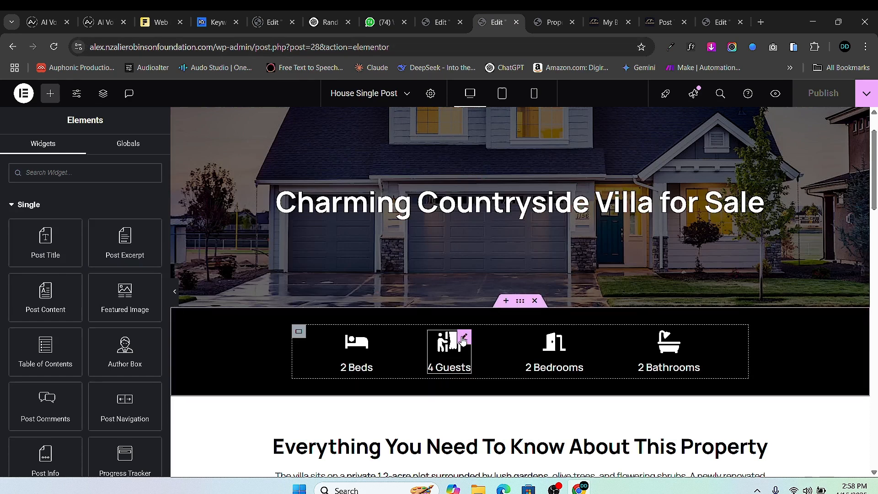
right_click(463, 341)
left_click(489, 268)
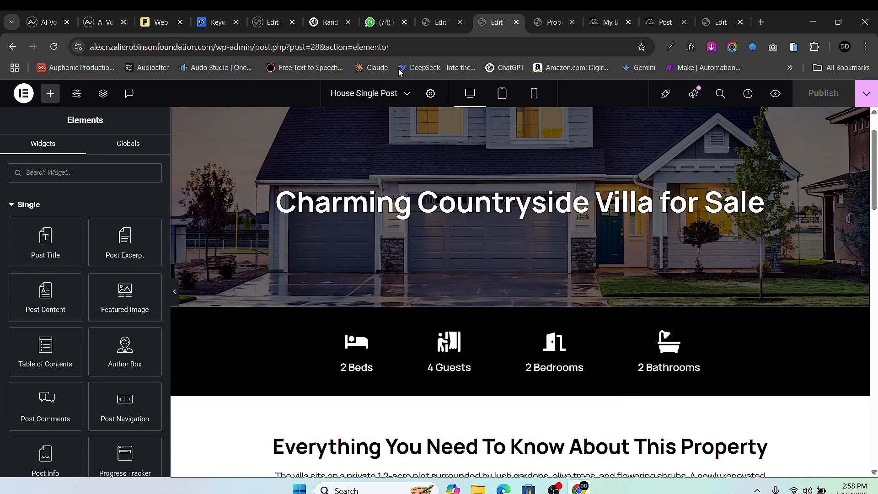
left_click(437, 22)
right_click(330, 274)
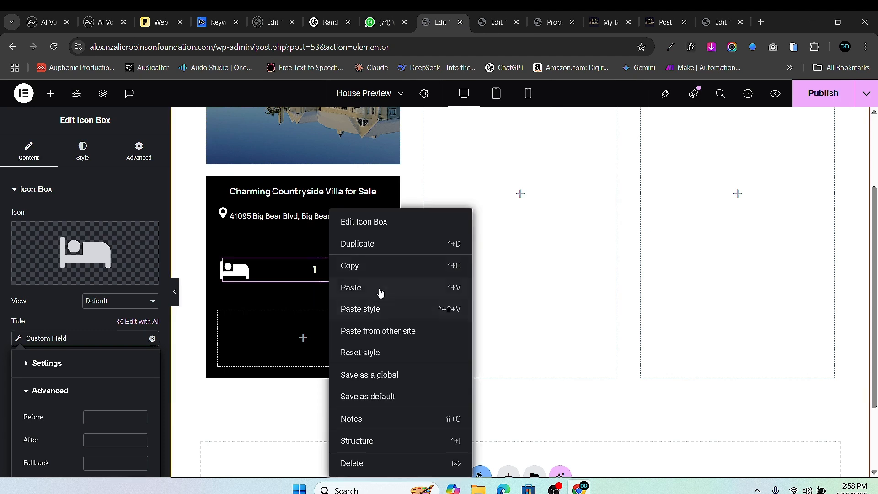
left_click(380, 293)
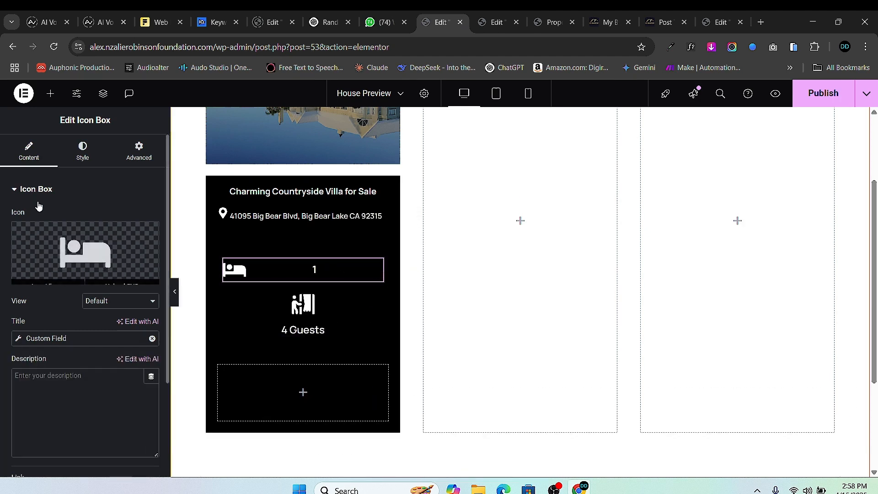
- Shrink the bed icon and reduce the bed count's title font size to 14
left_click(81, 153)
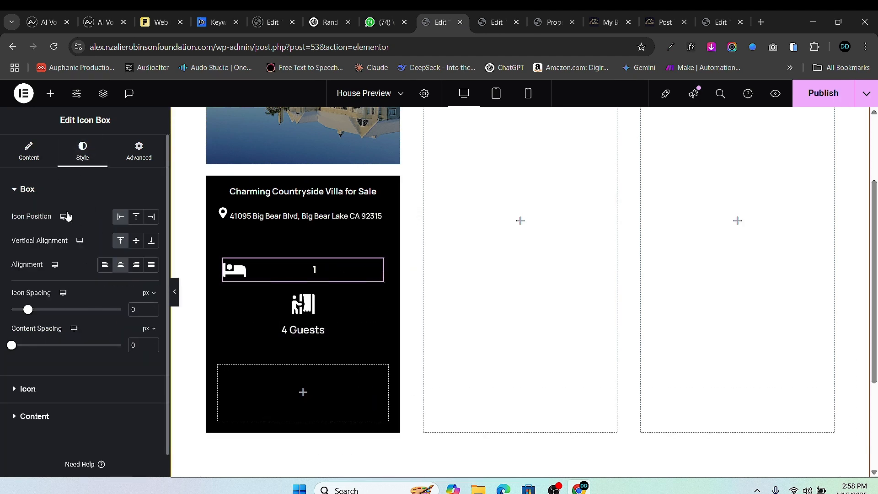
left_click(28, 388)
left_click(152, 307)
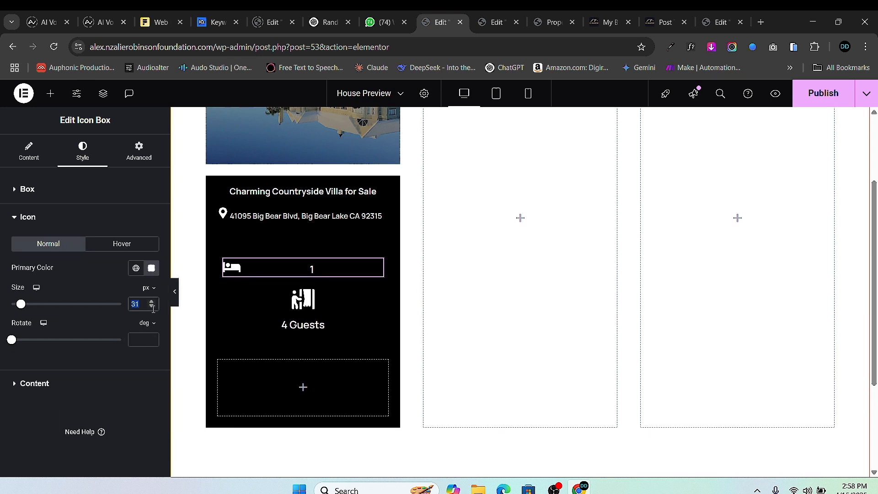
left_click(151, 307)
left_click(151, 308)
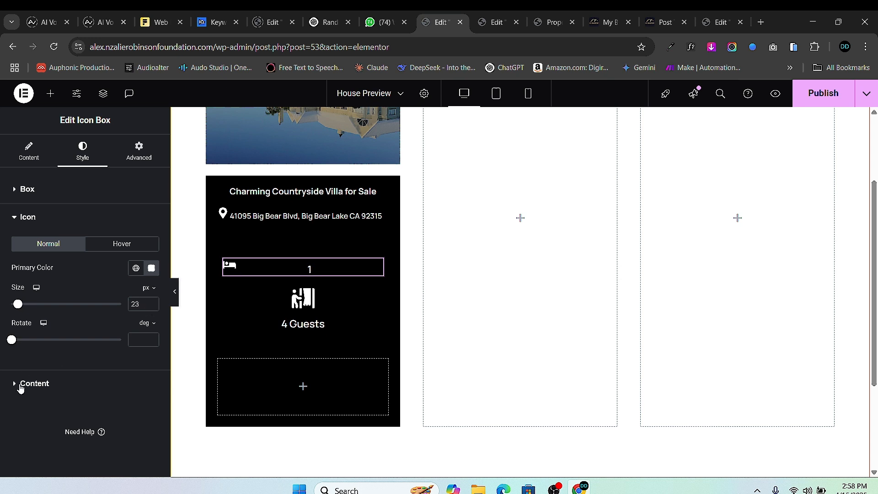
left_click(21, 386)
left_click(151, 319)
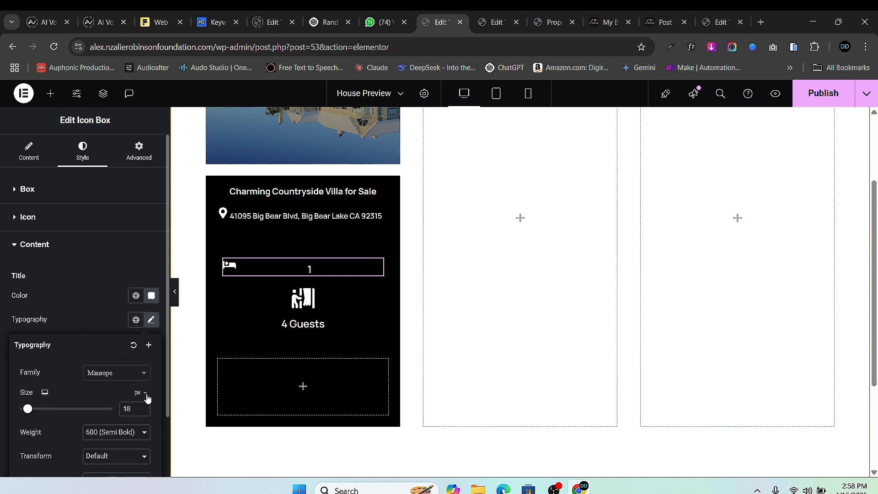
left_click(143, 409)
left_click(143, 409)
left_click(143, 410)
left_click(143, 409)
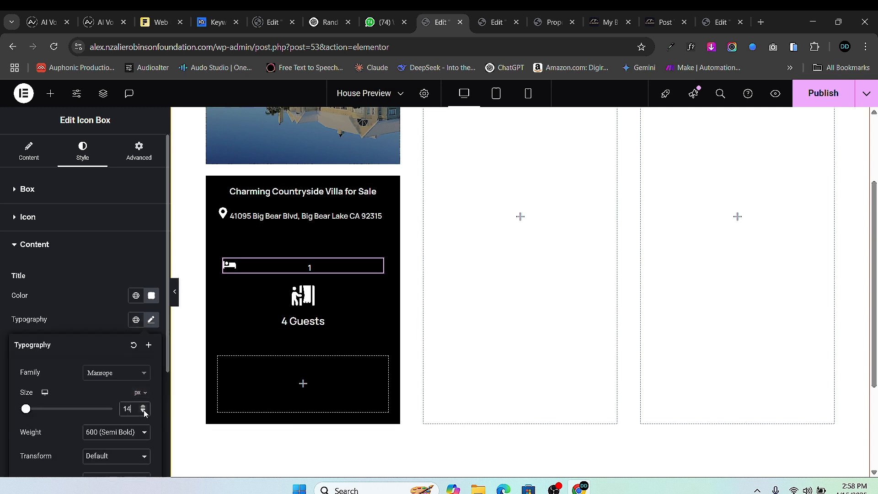
- Copy the bed icon box's styling for reuse on the other counts
left_click(21, 220)
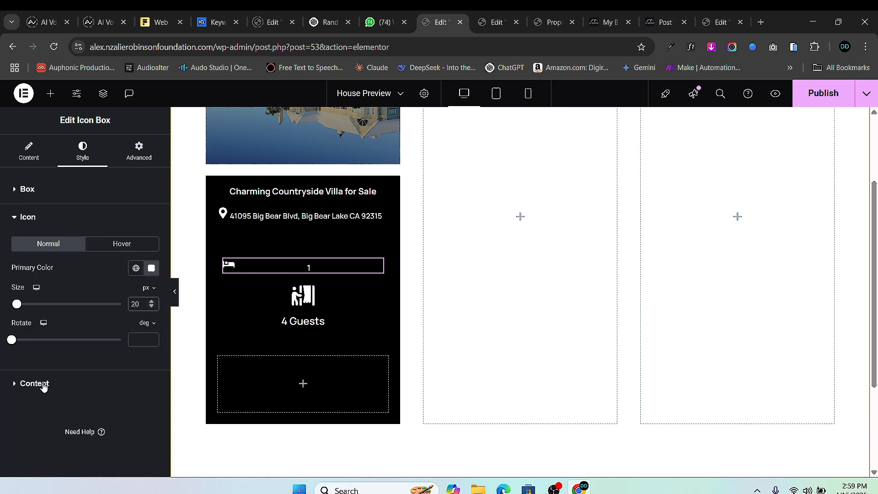
left_click(119, 382)
left_click(151, 319)
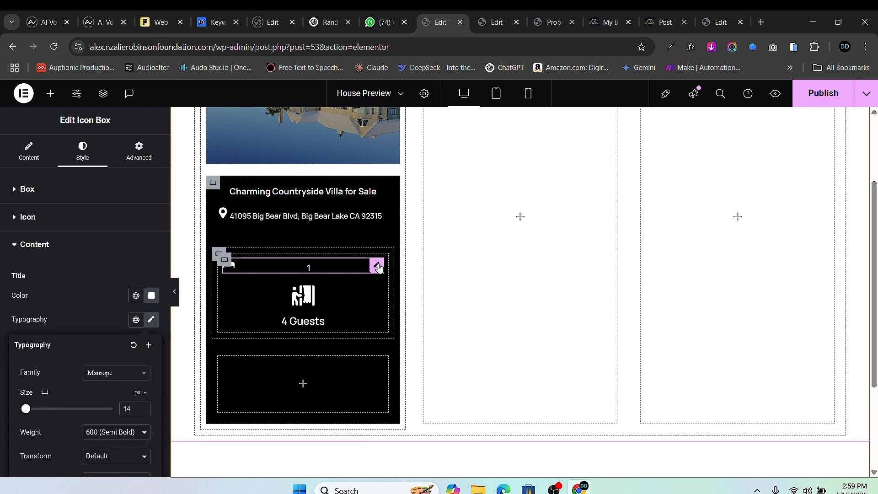
right_click(377, 265)
left_click(405, 269)
- Paste the bed styling onto 4 Guests and delete its Guests suffix
right_click(374, 290)
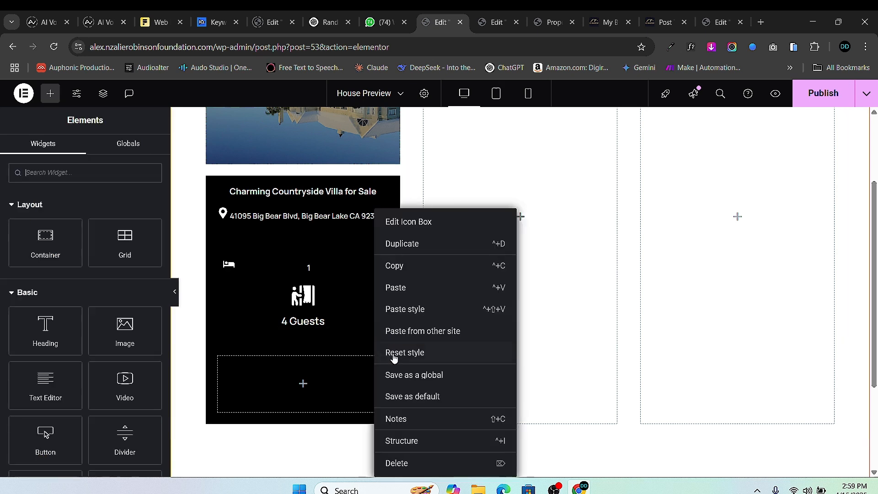
left_click(425, 310)
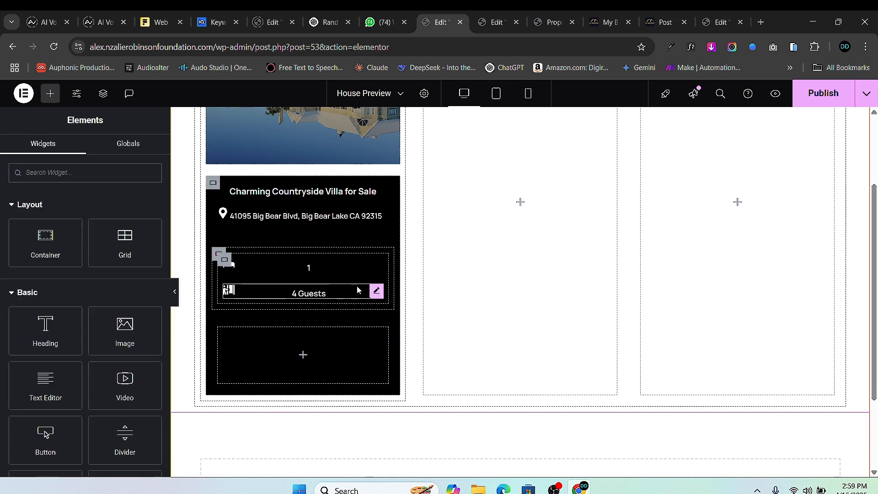
left_click(375, 291)
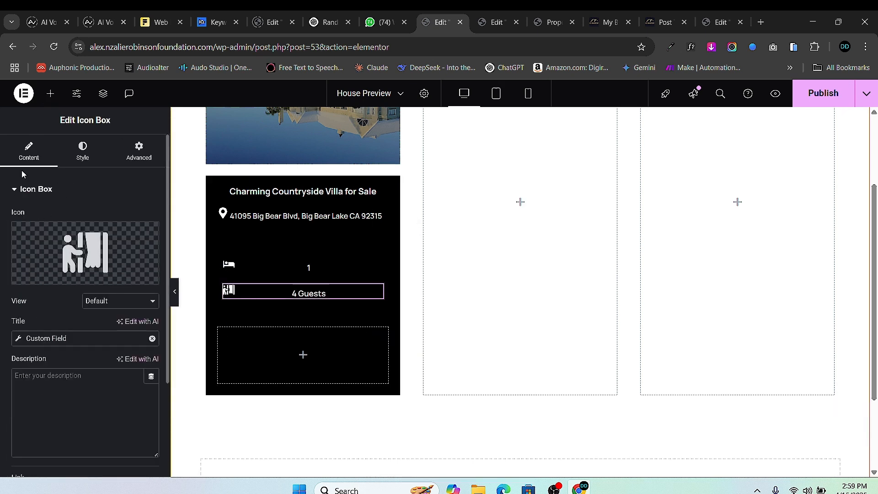
left_click(23, 338)
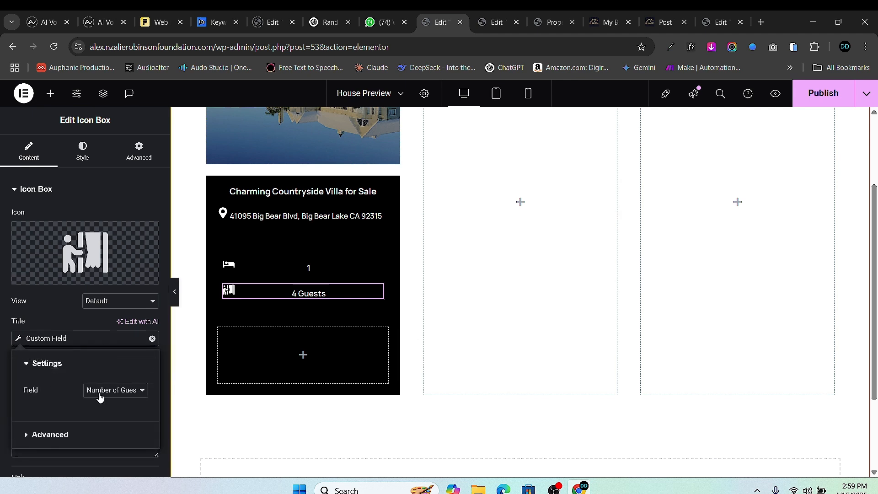
left_click(50, 435)
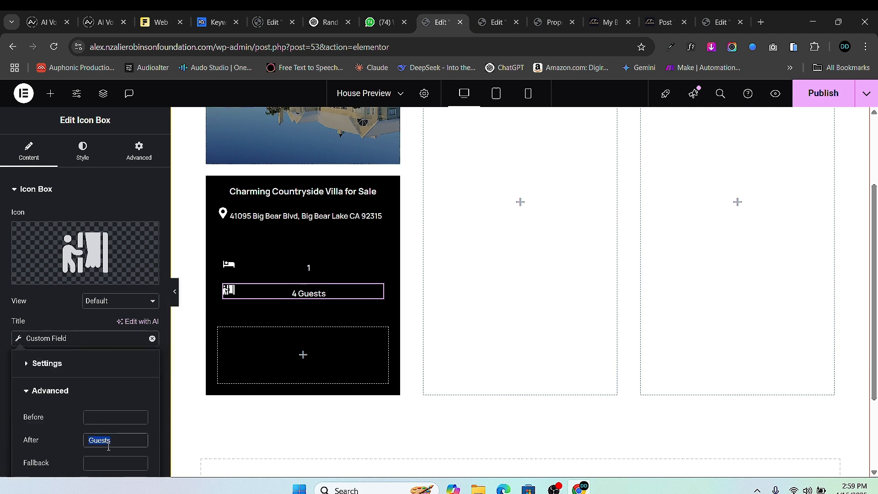
key("BackSpace")
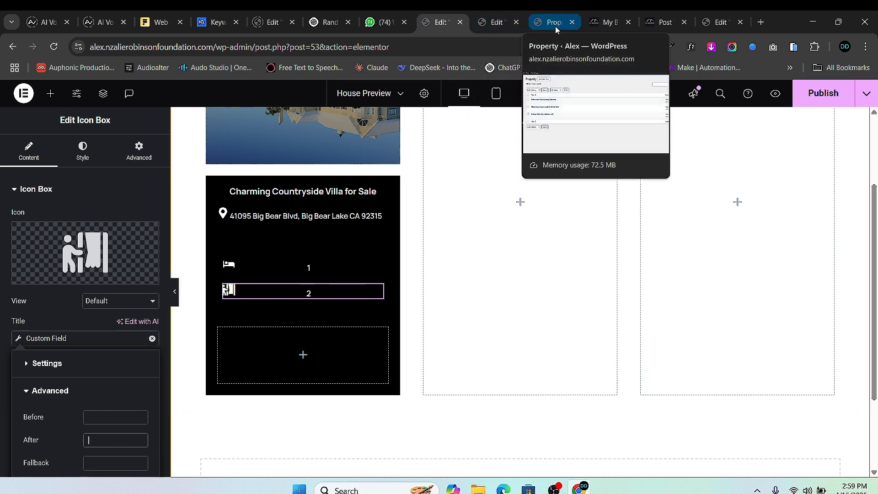
- Copy the 2 Bedrooms icon box from House Single Post and paste it below guests
left_click(496, 22)
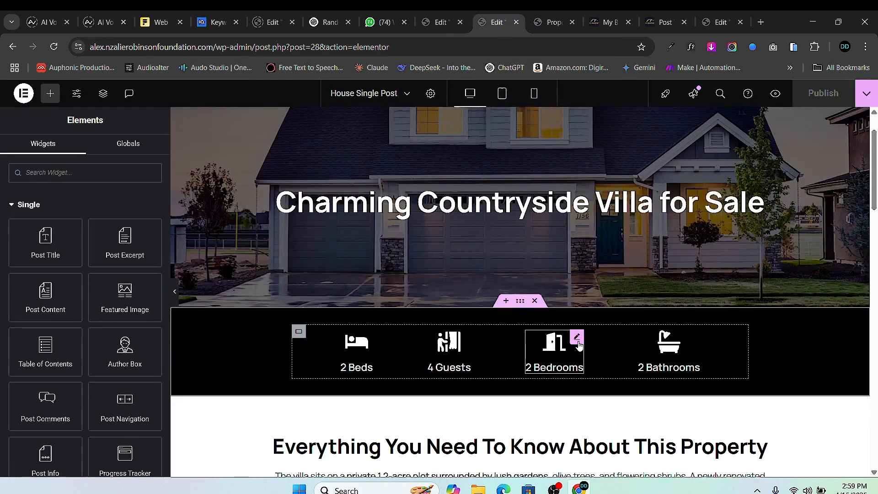
right_click(578, 346)
left_click(598, 270)
left_click(432, 22)
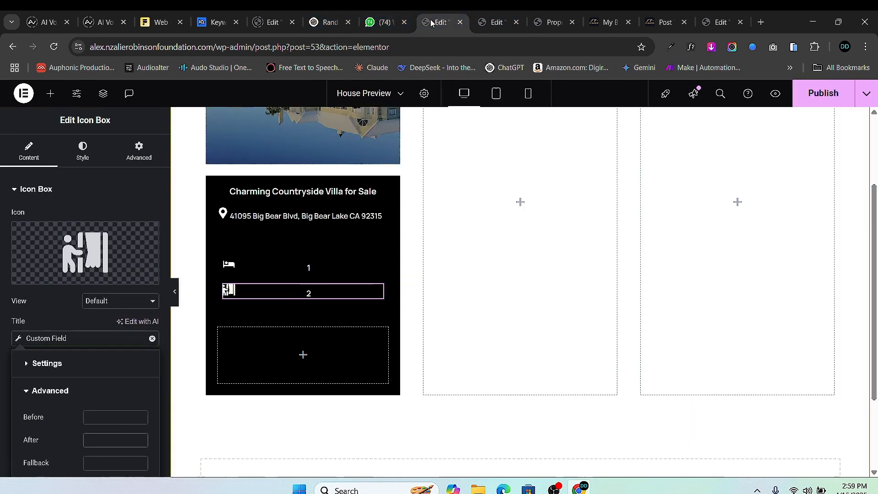
right_click(317, 293)
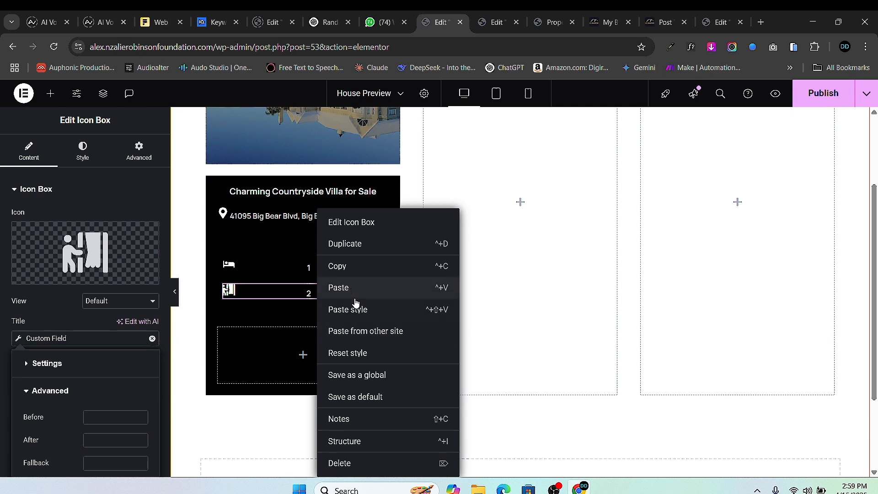
left_click(349, 289)
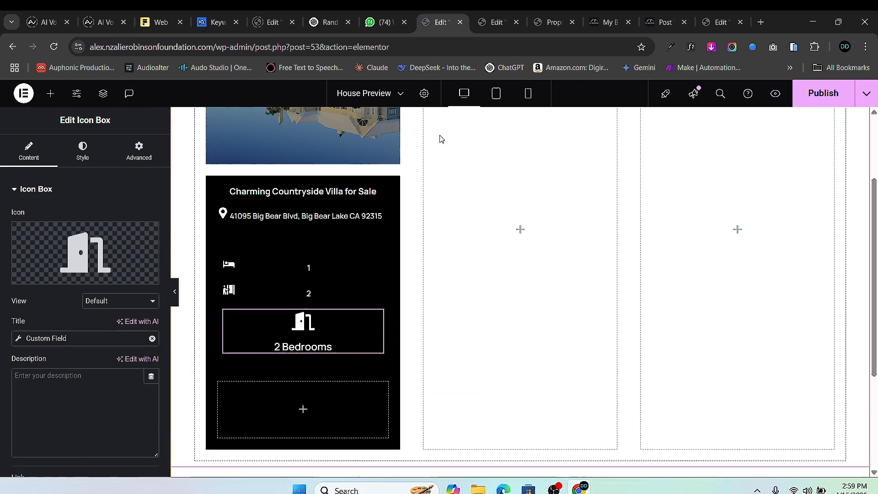
- Copy the 2 Bathrooms icon box and paste it below 2 Bedrooms
left_click(499, 24)
right_click(672, 342)
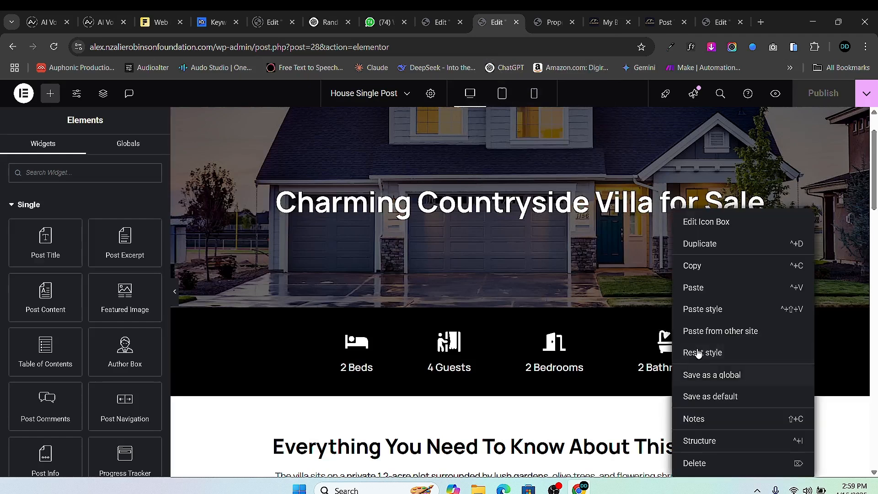
left_click(708, 267)
left_click(446, 27)
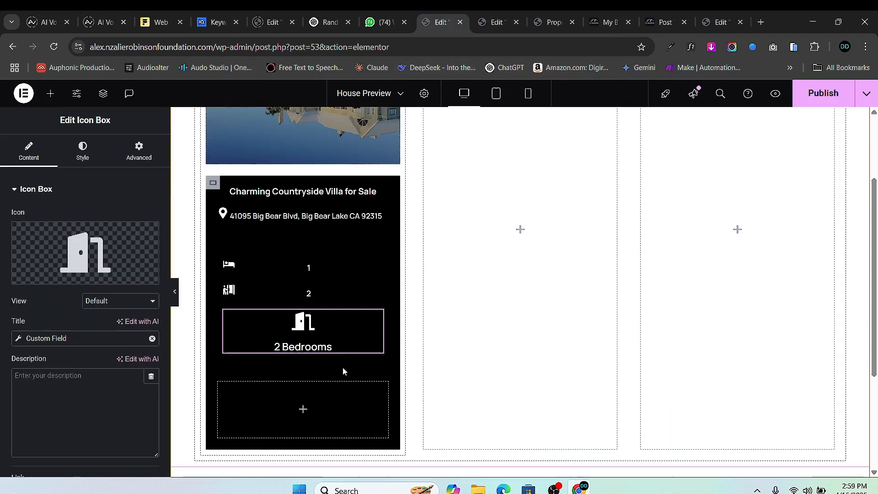
right_click(308, 337)
left_click(360, 287)
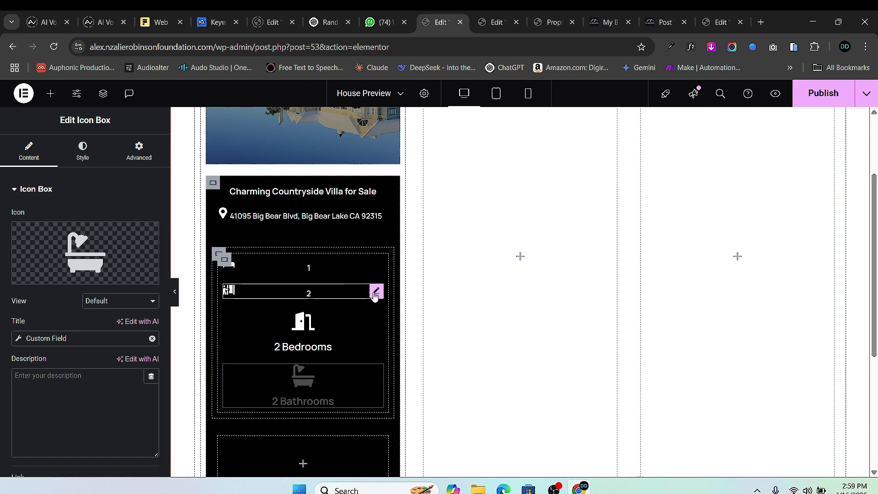
- Copy the compact row's style and paste it onto 2 Bedrooms and 2 Bathrooms
right_click(373, 293)
left_click(399, 278)
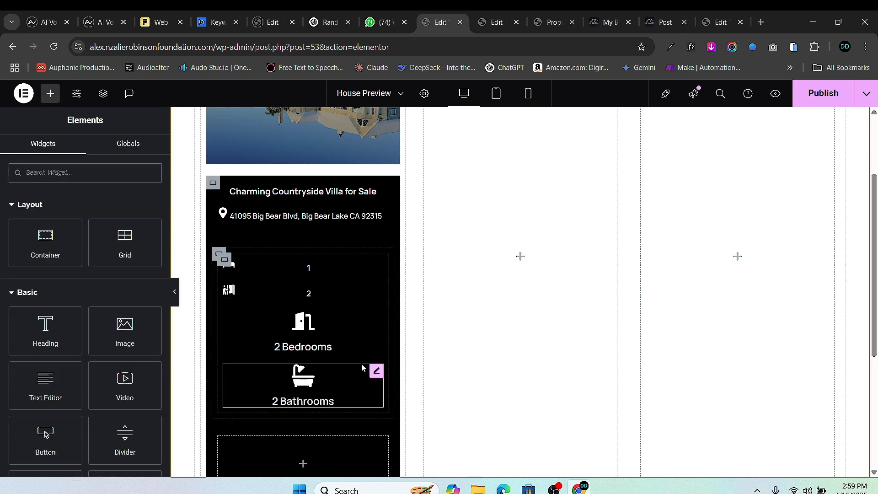
right_click(340, 334)
left_click(366, 309)
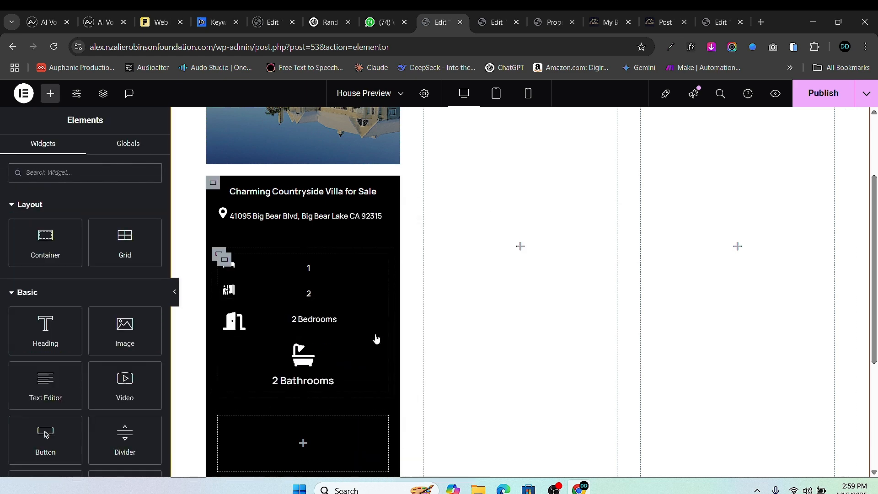
right_click(332, 366)
left_click(397, 310)
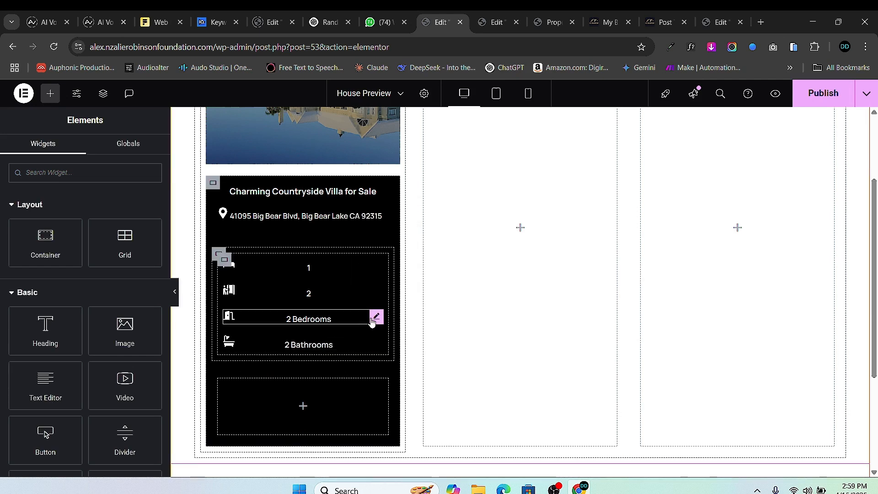
left_click(302, 320)
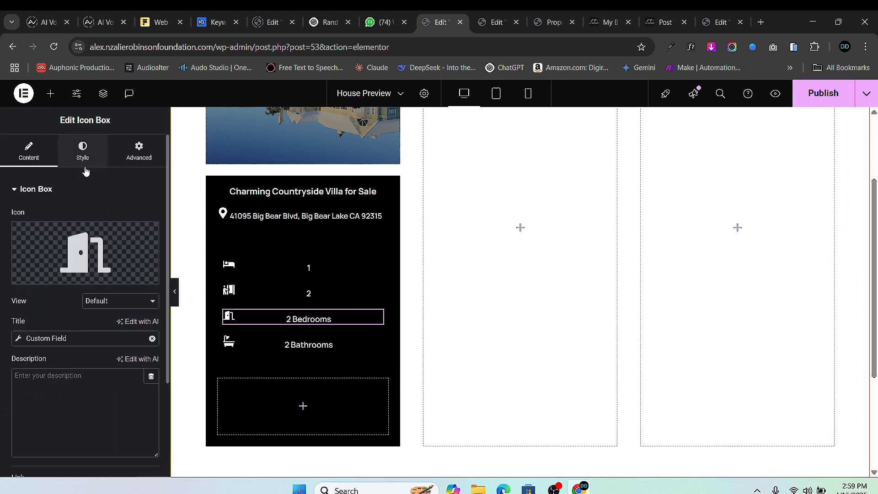
- Clear the Bedrooms and Bathrooms After text and set the counts container Direction to Row
left_click(20, 338)
left_click(39, 435)
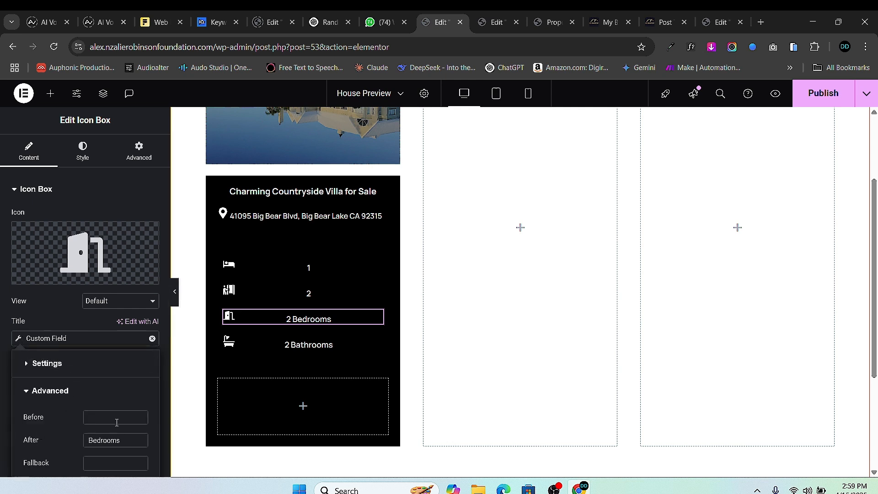
key("BackSpace")
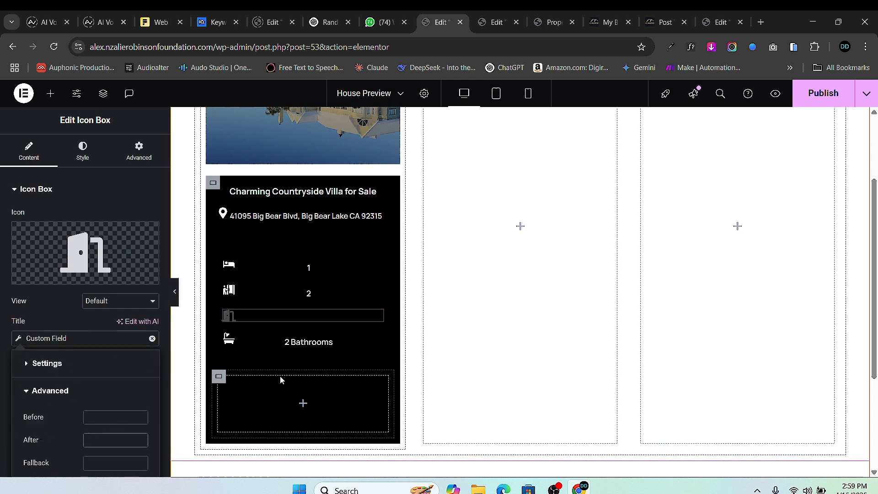
left_click(308, 342)
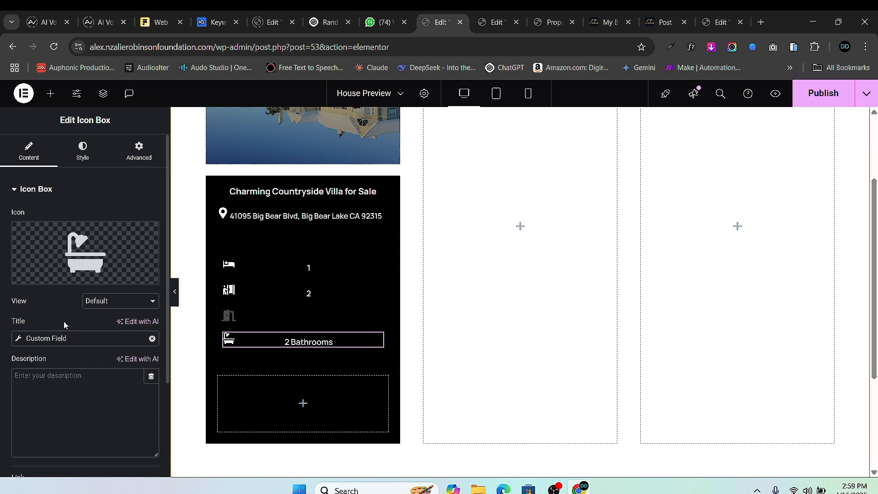
left_click(18, 338)
left_click(74, 435)
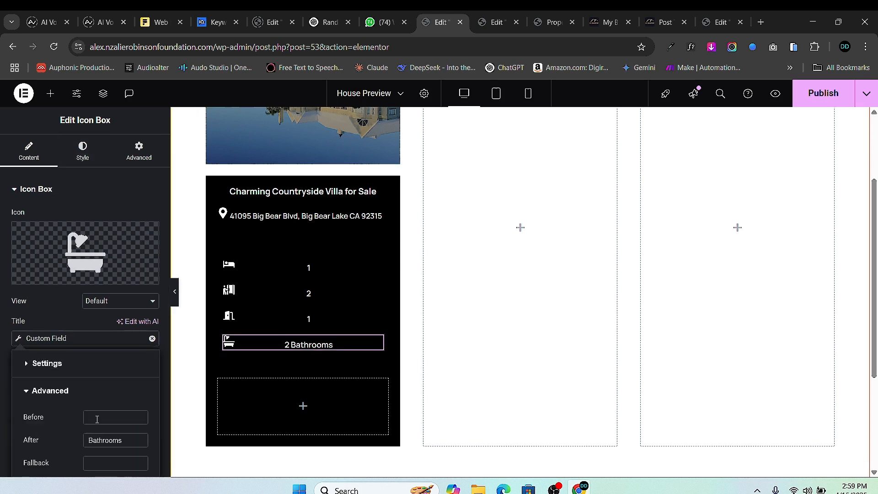
key("BackSpace")
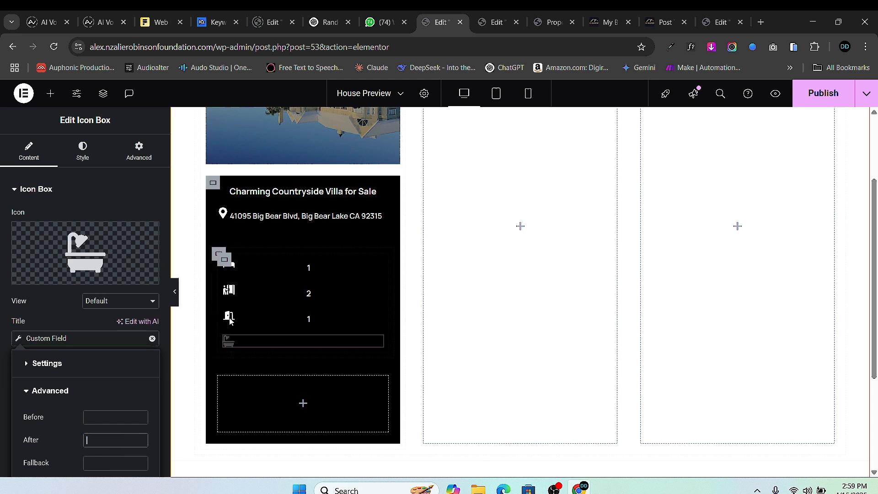
left_click(225, 261)
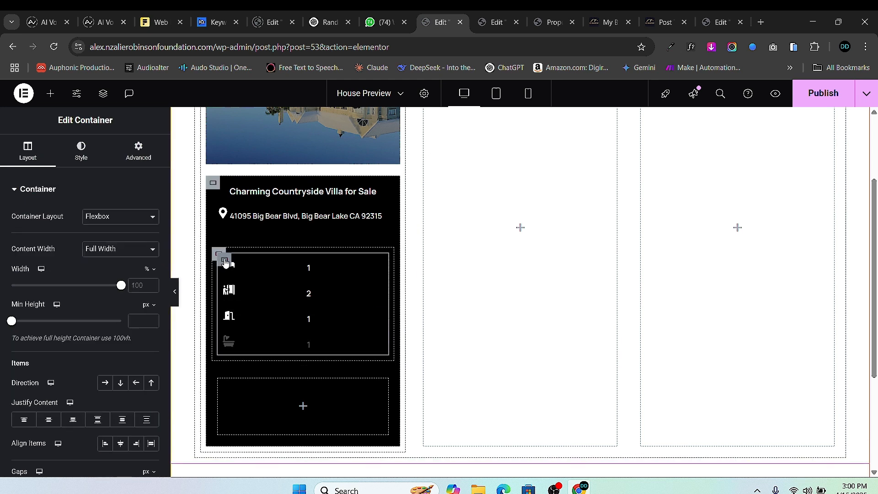
left_click(108, 385)
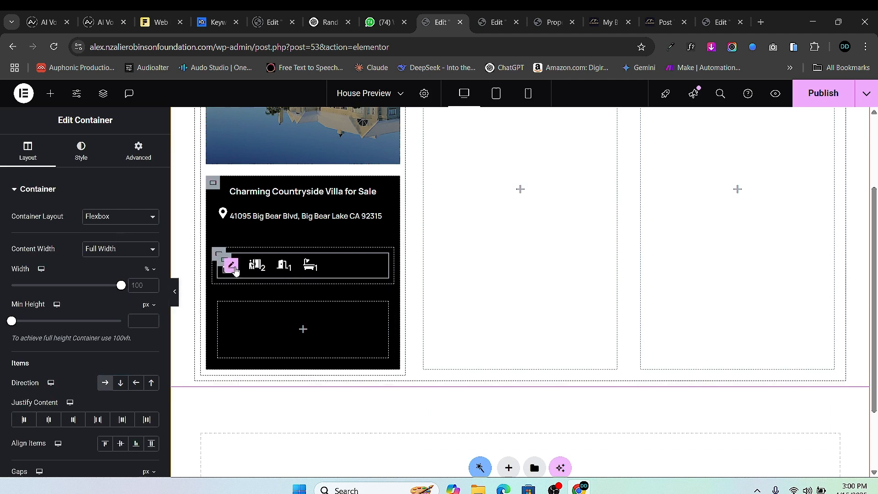
- Give the bed count Middle vertical alignment and 10 px icon spacing
left_click(231, 266)
left_click(22, 154)
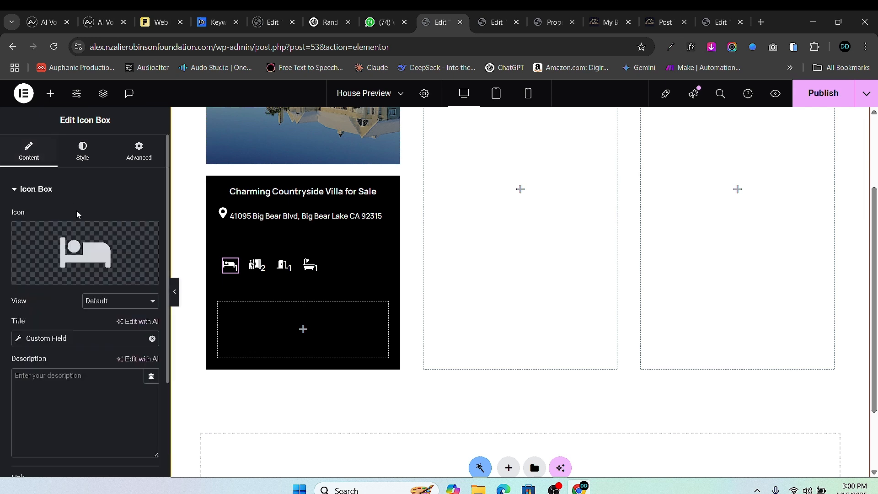
left_click(82, 151)
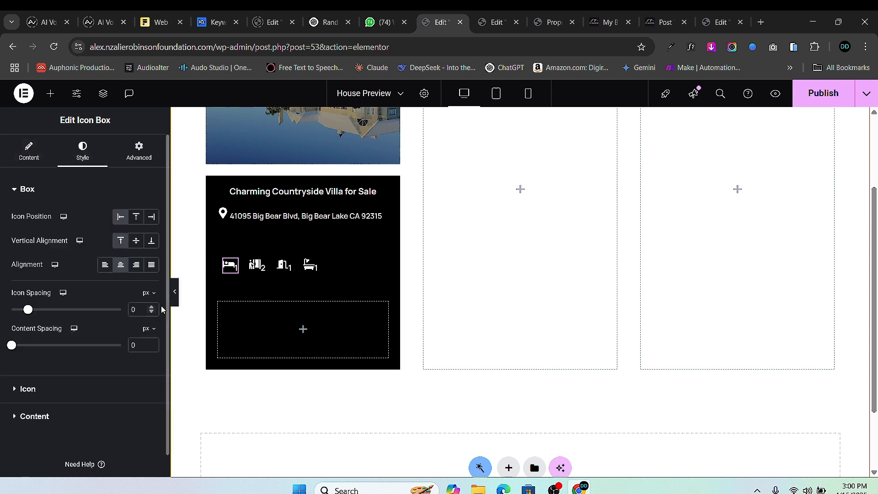
left_click(152, 308)
left_click(152, 308)
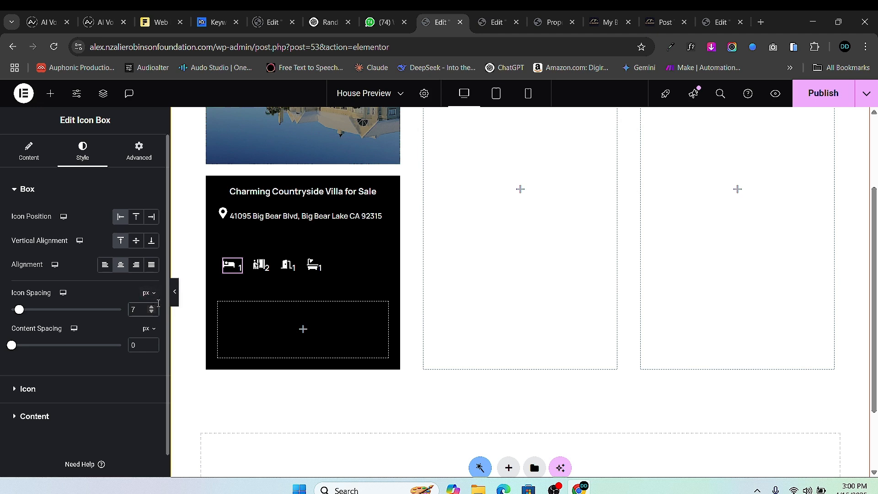
left_click(226, 263)
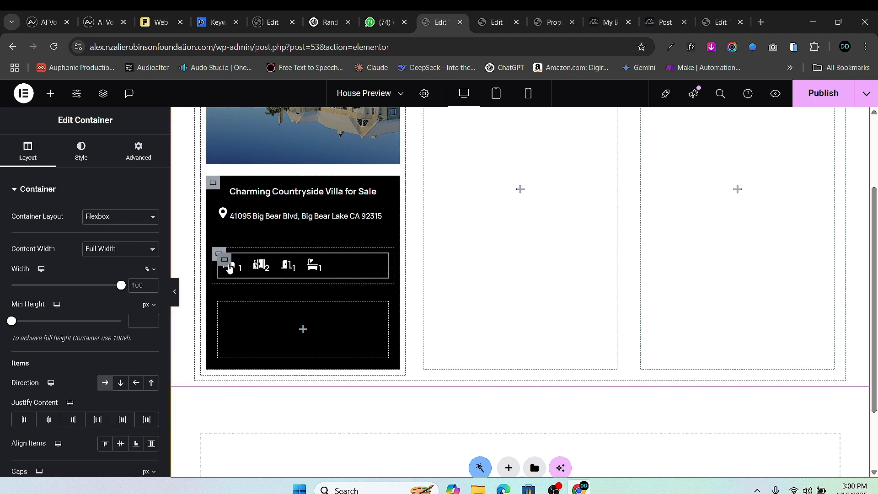
left_click(236, 268)
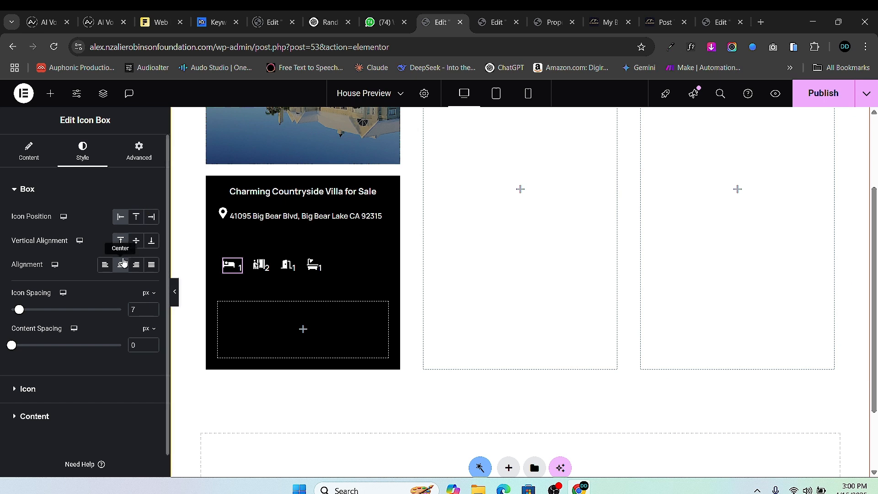
left_click(137, 243)
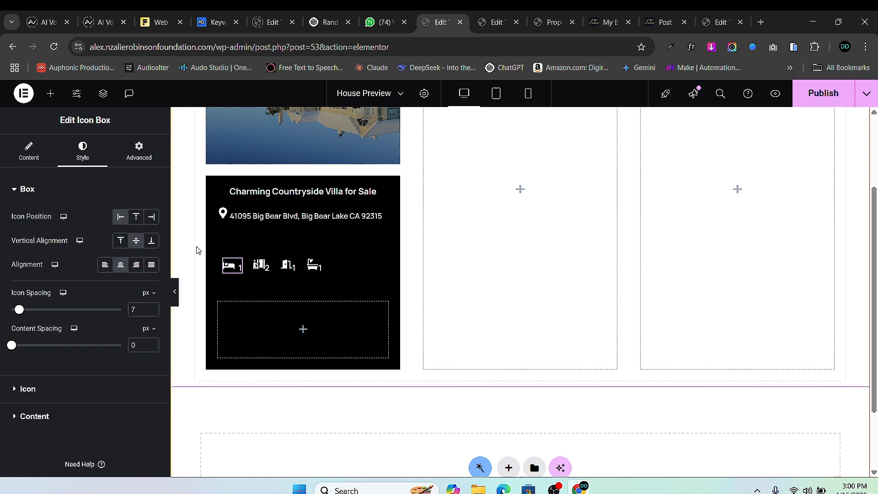
left_click(153, 307)
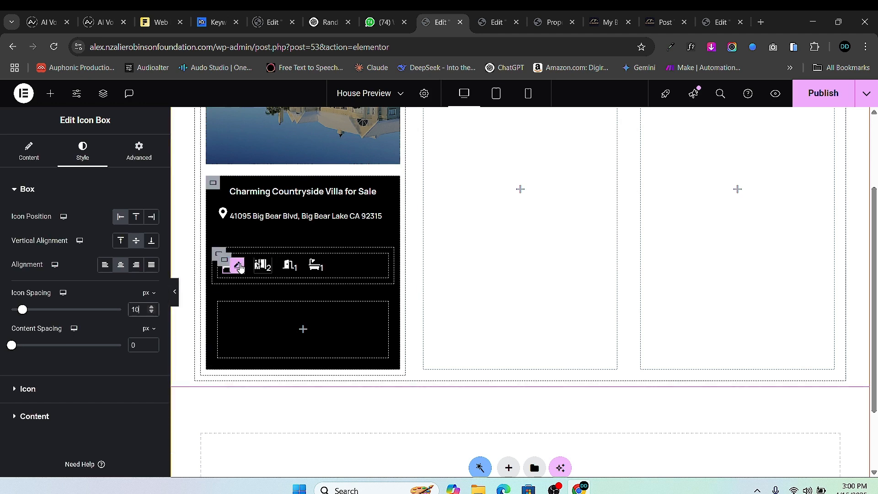
- Copy the bed count's style and paste it onto the guests, bedrooms and bathrooms counts
right_click(240, 267)
left_click(273, 269)
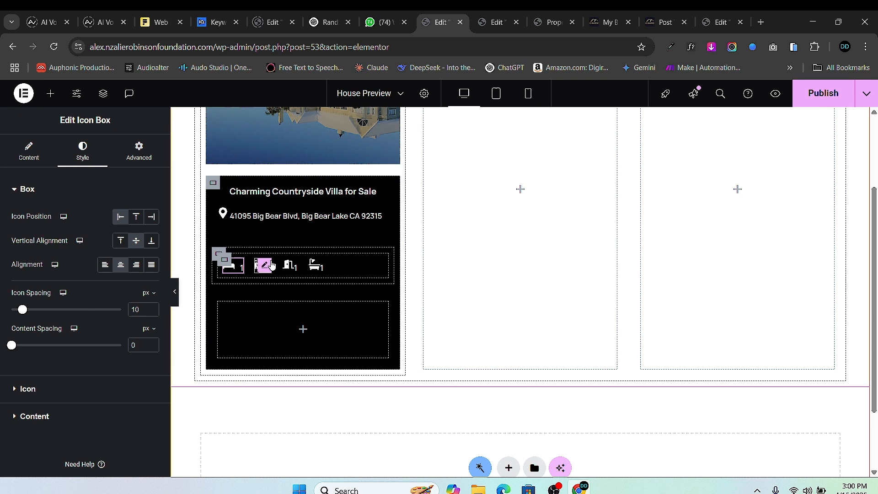
right_click(267, 267)
left_click(398, 308)
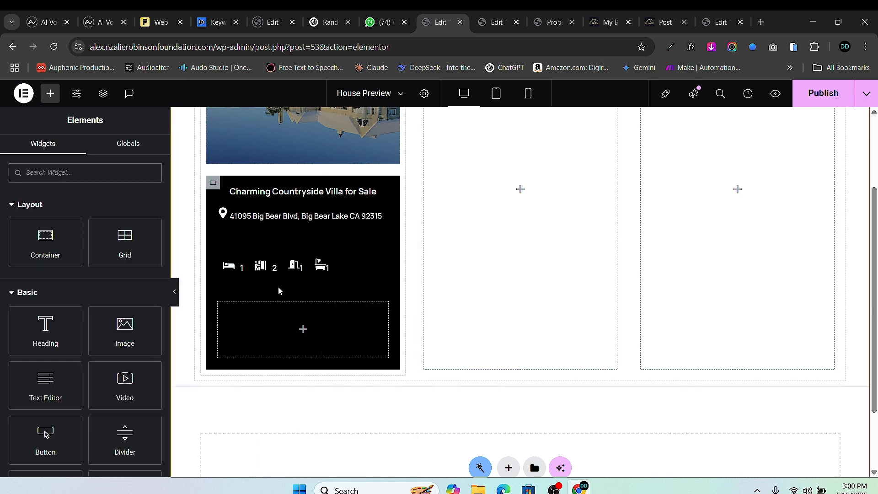
right_click(300, 264)
left_click(312, 286)
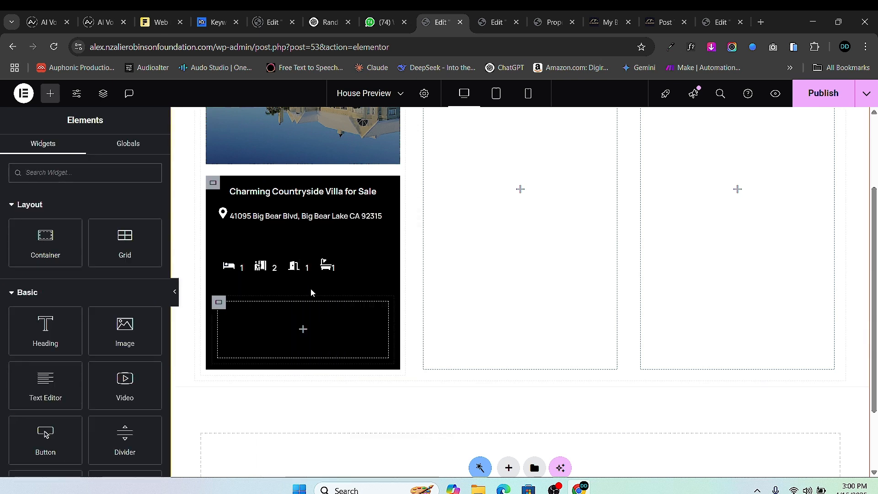
right_click(330, 263)
left_click(372, 307)
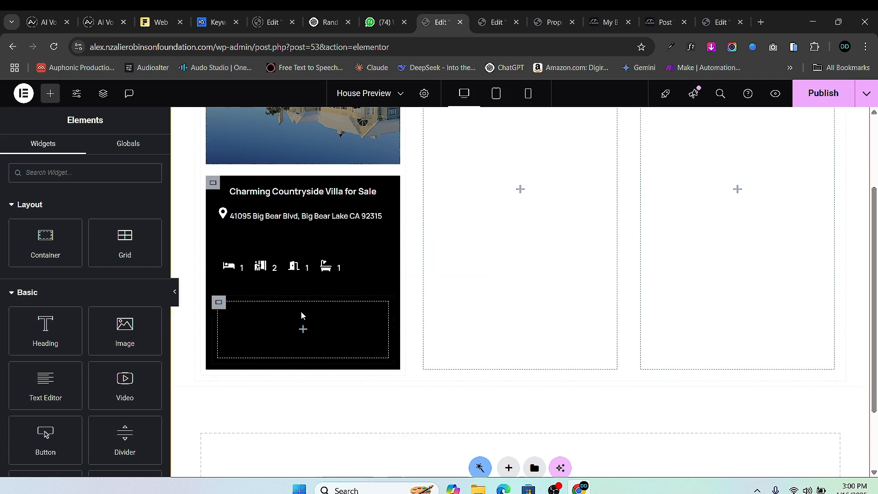
- Set the icon-row container's Justify Content to Space Around
left_click(227, 261)
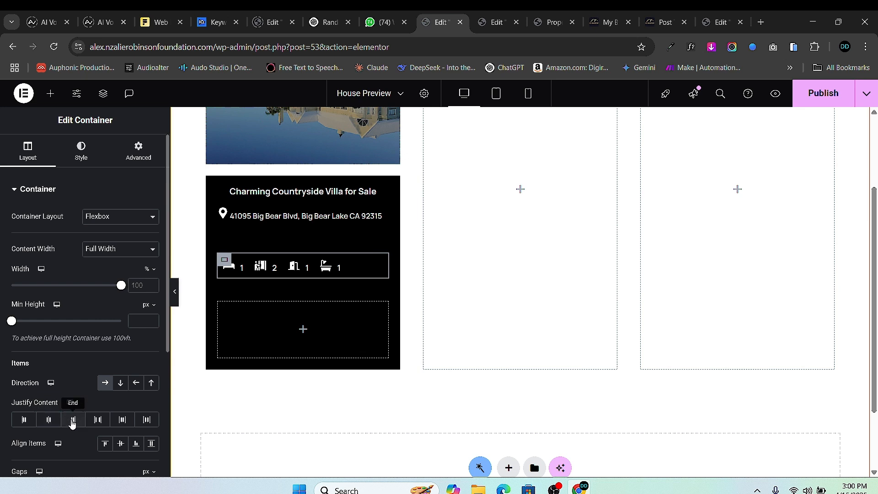
left_click(97, 419)
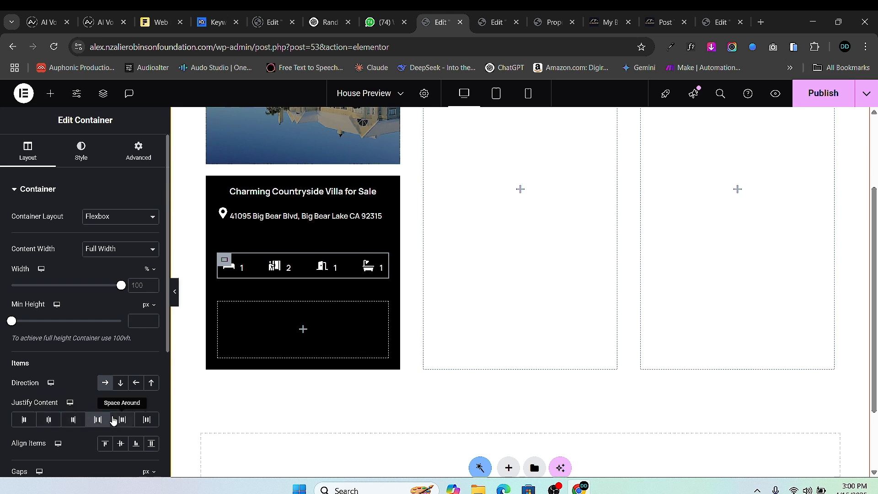
left_click(122, 420)
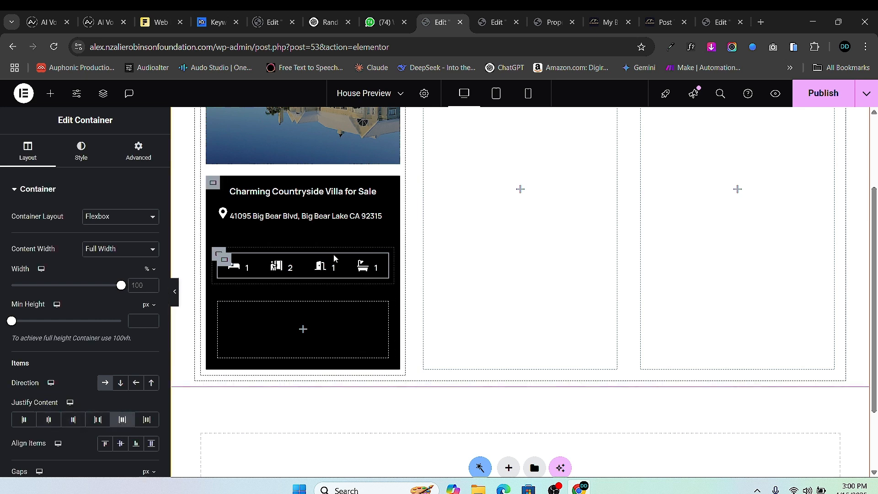
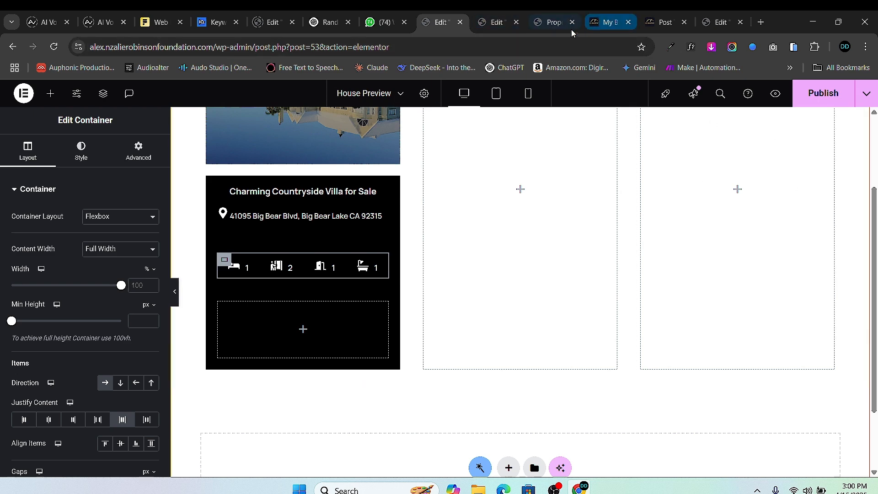
- Copy the 2500 Sqft icon box from the House Single Post template into a new Container at the card's bottom
mouse_move(551, 27)
left_click(497, 22)
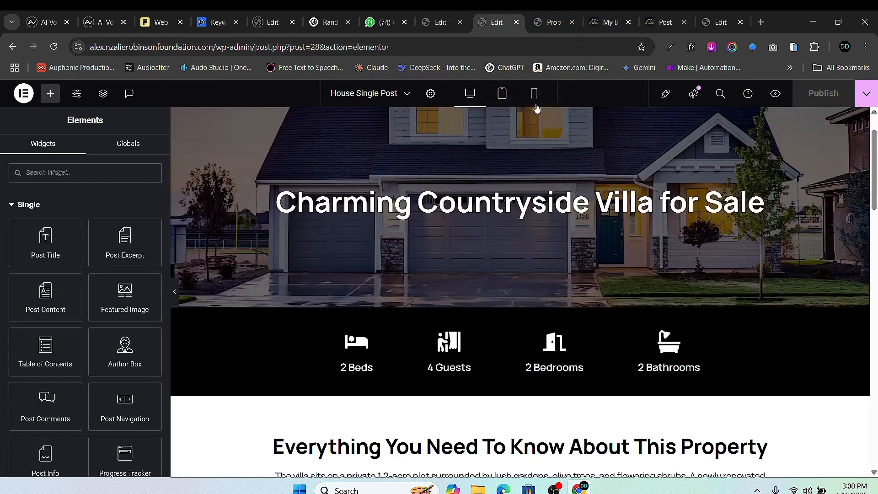
scroll(595, 264, "down", 10)
scroll(598, 258, "up", 3)
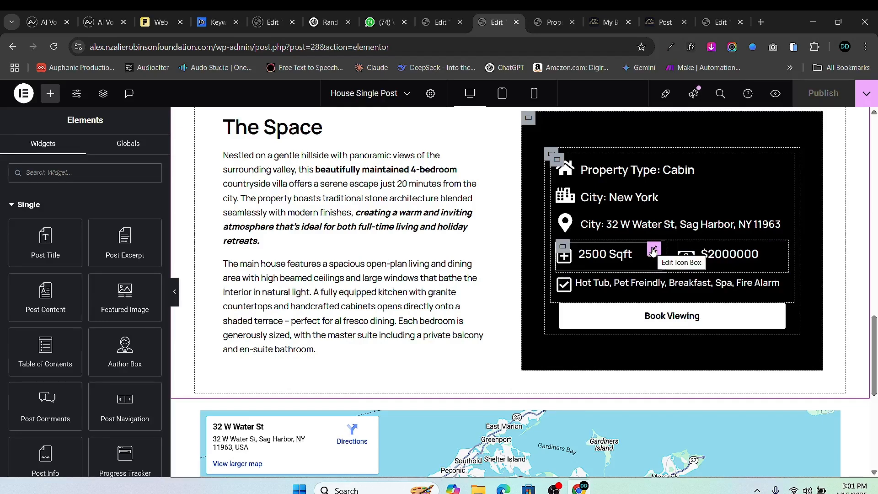
right_click(653, 259)
left_click(684, 271)
left_click(439, 22)
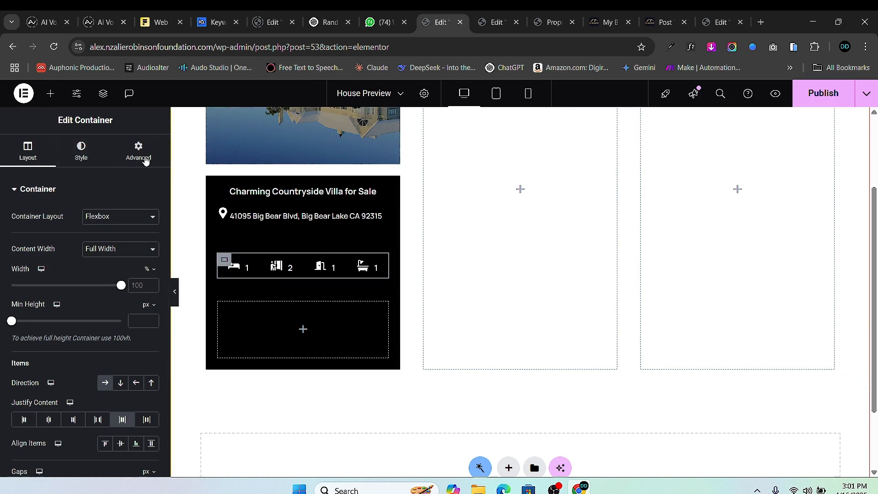
left_click(51, 93)
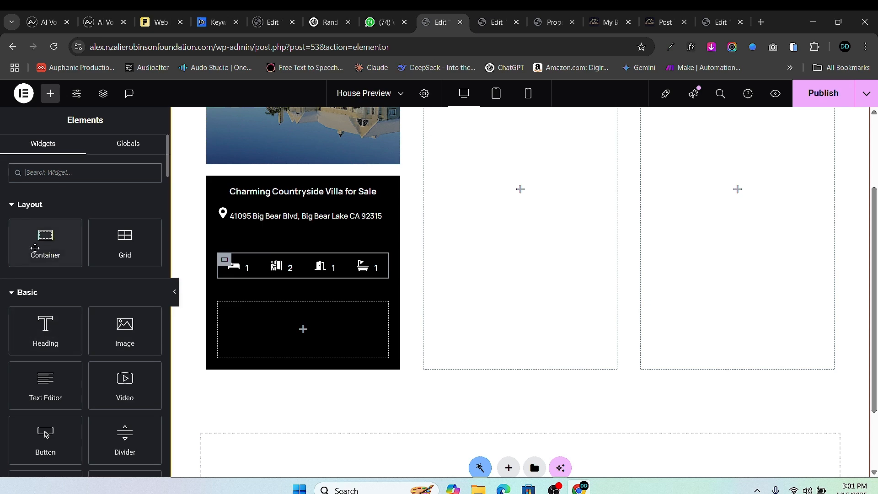
left_click_drag(39, 243, 240, 324)
right_click(250, 328)
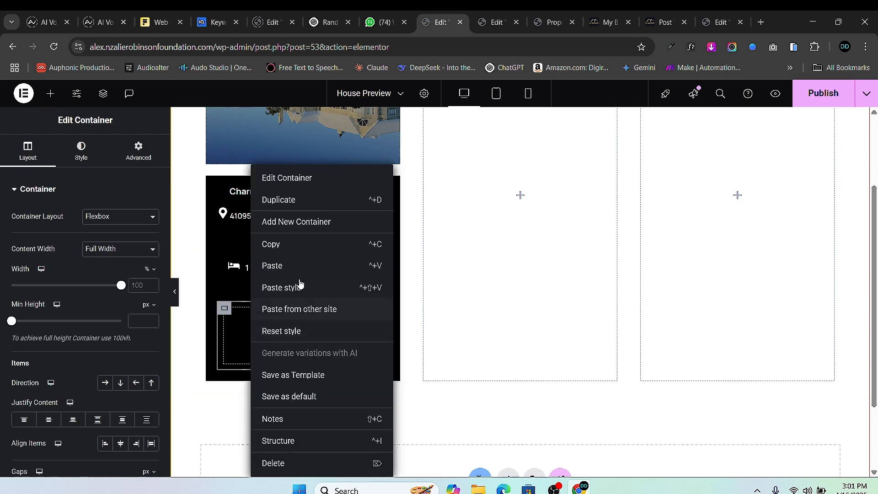
left_click(292, 266)
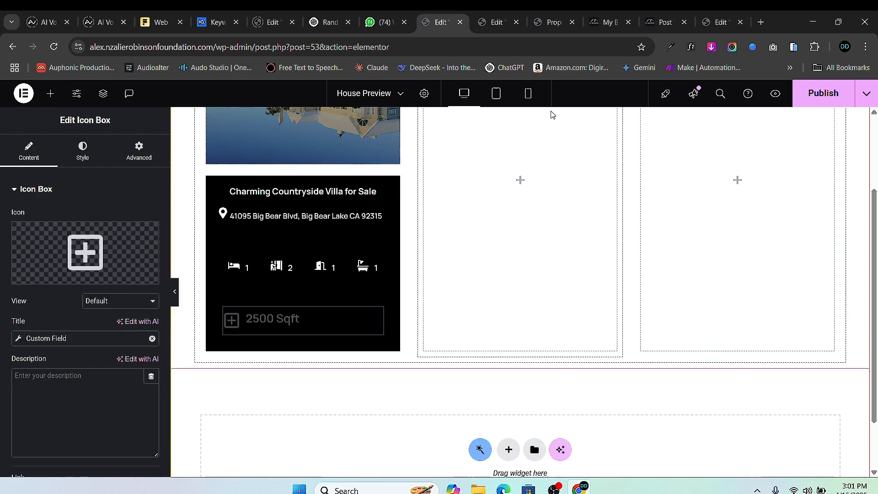
- Copy the $2000000 price box from the single template and paste it below 2500 Sqft
left_click(507, 26)
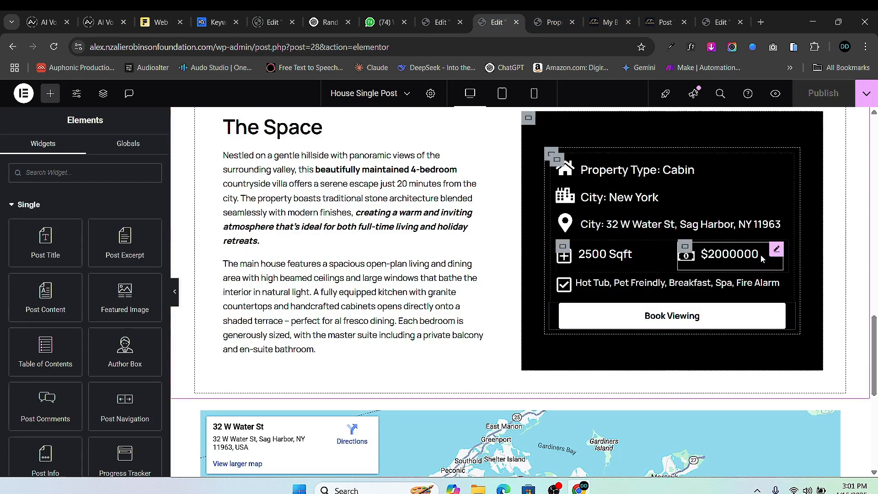
right_click(774, 252)
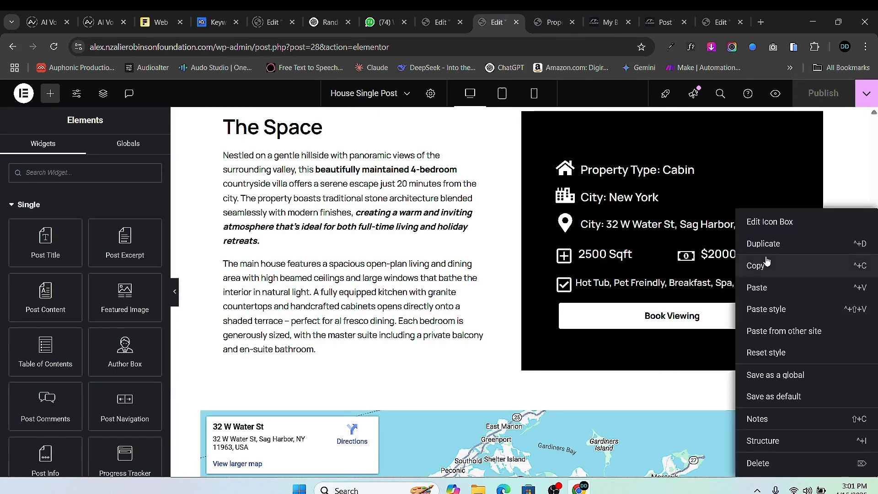
left_click(761, 268)
left_click(441, 25)
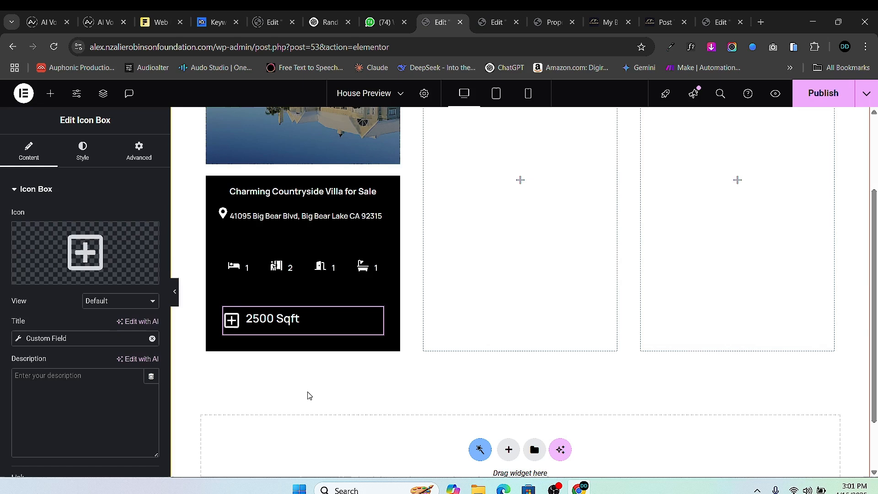
right_click(302, 324)
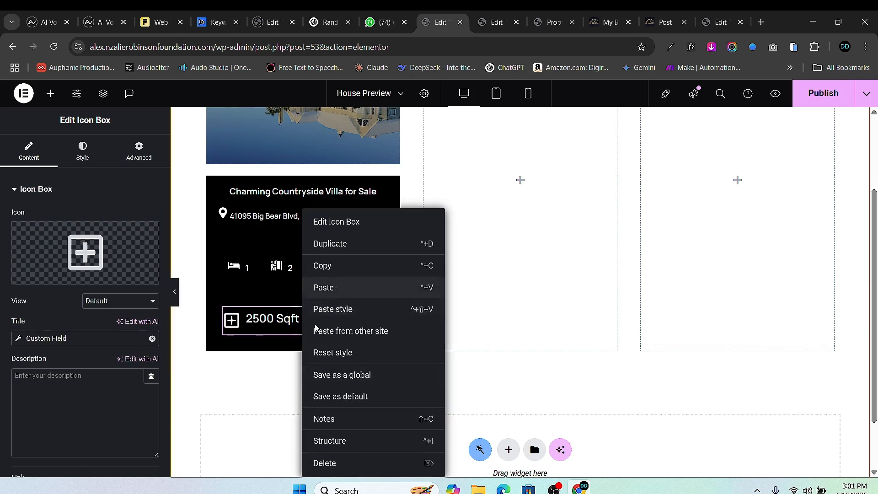
left_click(323, 287)
left_click(371, 318)
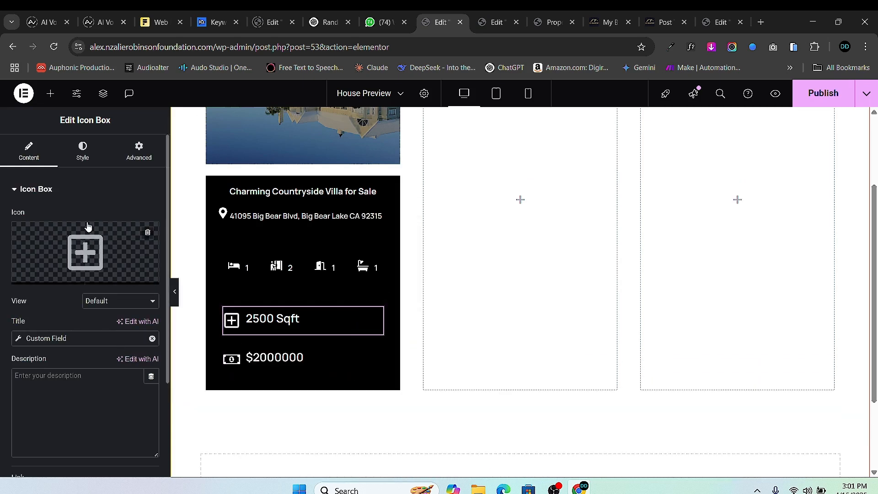
- Shrink the 2500 Sqft icon, set its title size to 15 px, and align it Middle
left_click(82, 150)
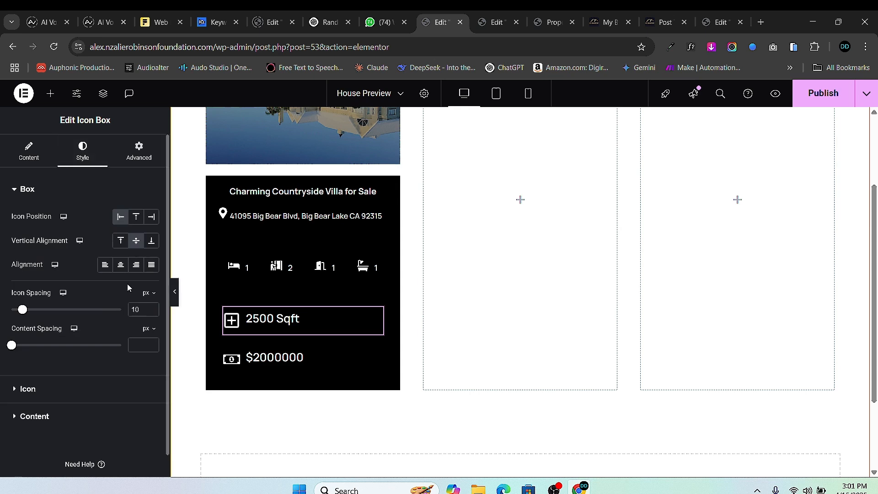
left_click(28, 389)
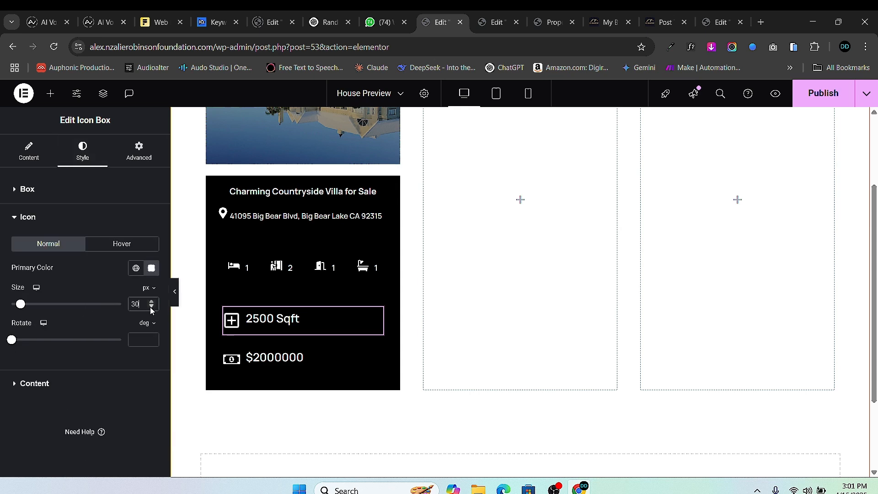
left_click_drag(151, 310, 151, 309)
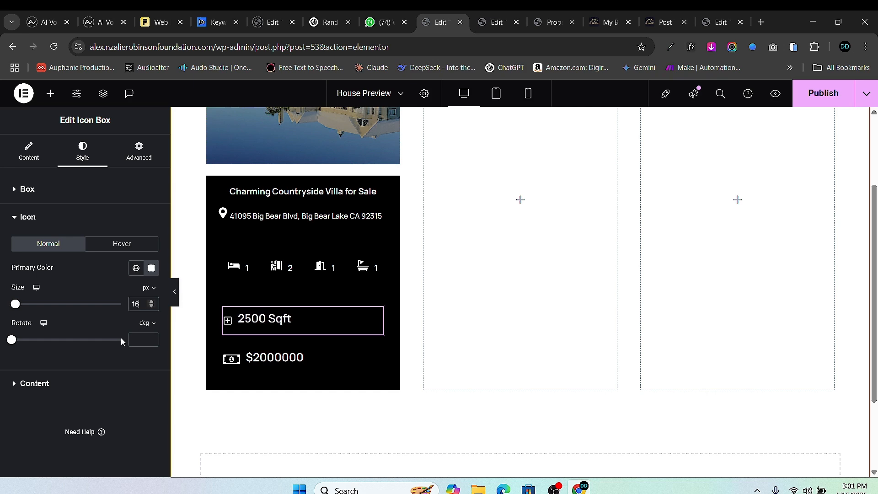
left_click(39, 386)
left_click(151, 319)
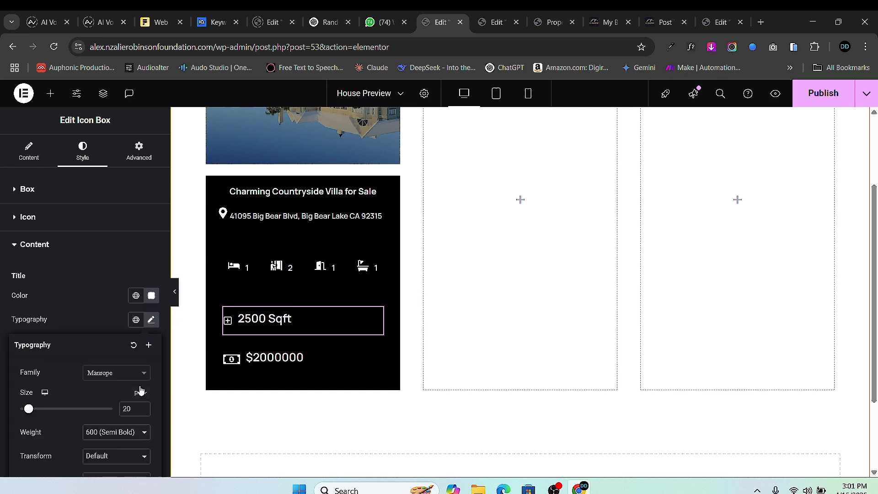
left_click(143, 412)
left_click_drag(142, 412, 143, 411)
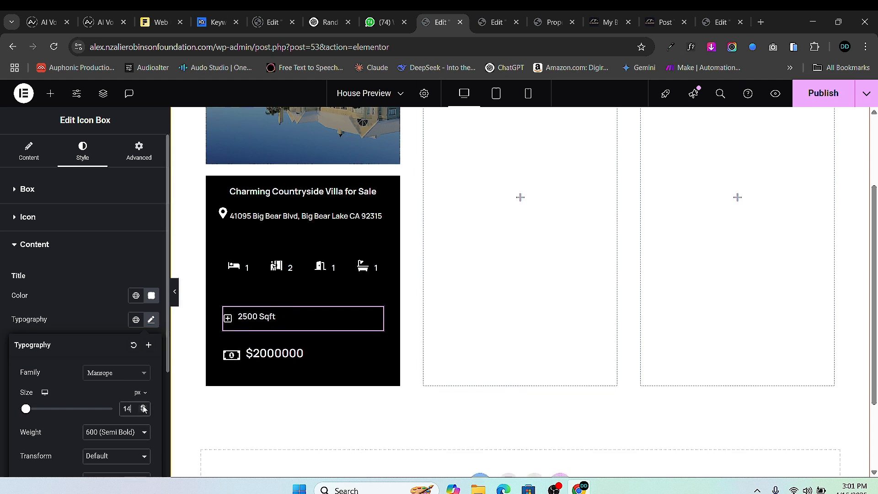
left_click(144, 406)
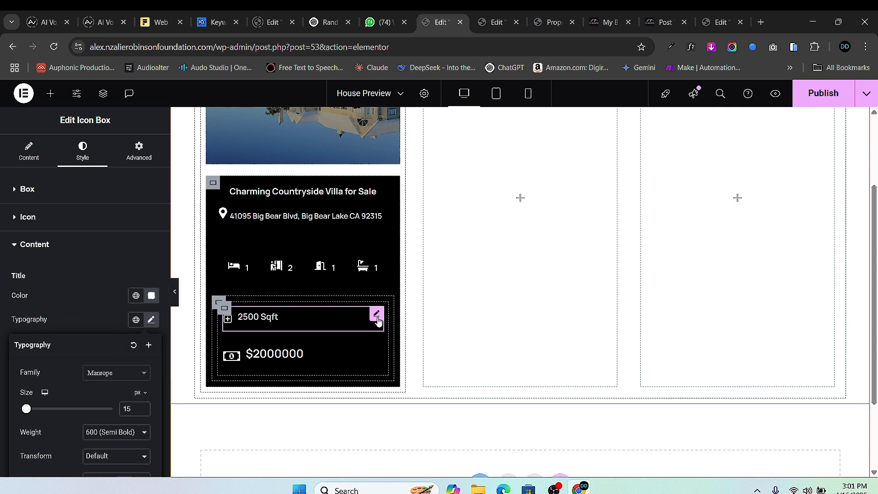
left_click(377, 321)
left_click(29, 151)
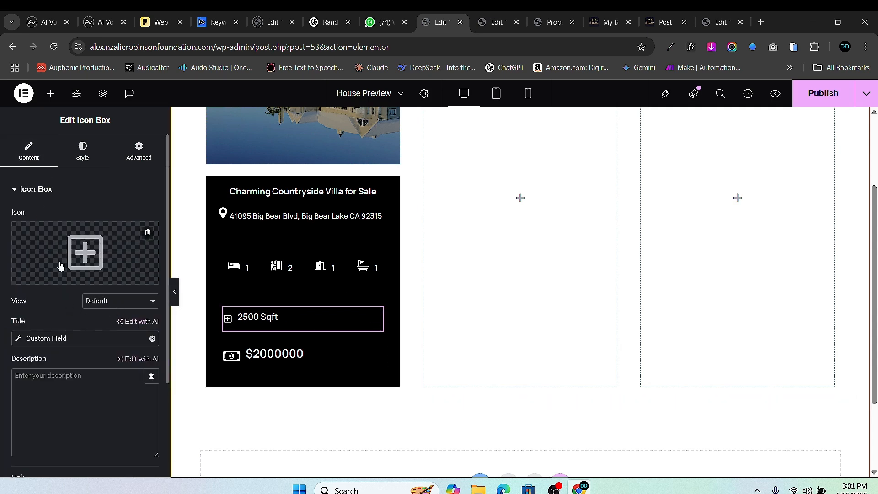
left_click(82, 151)
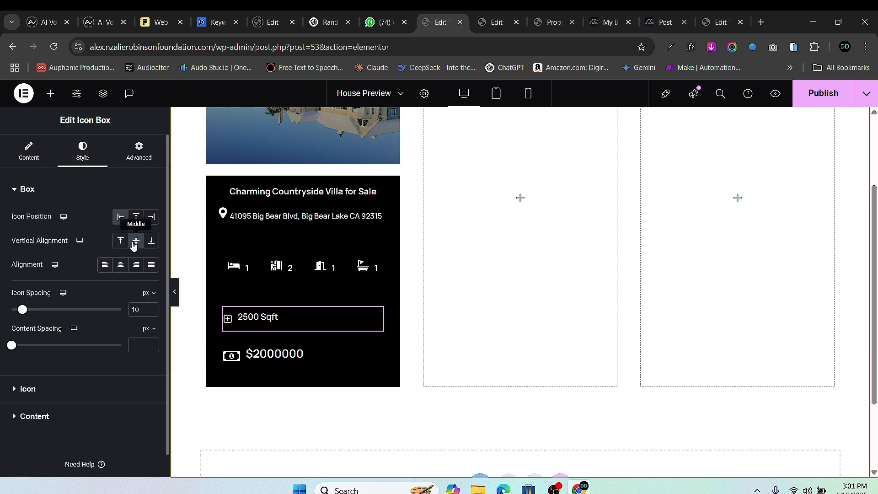
left_click(133, 242)
- Copy the 2500 Sqft box's style and paste it onto the $2000000 price box
right_click(379, 314)
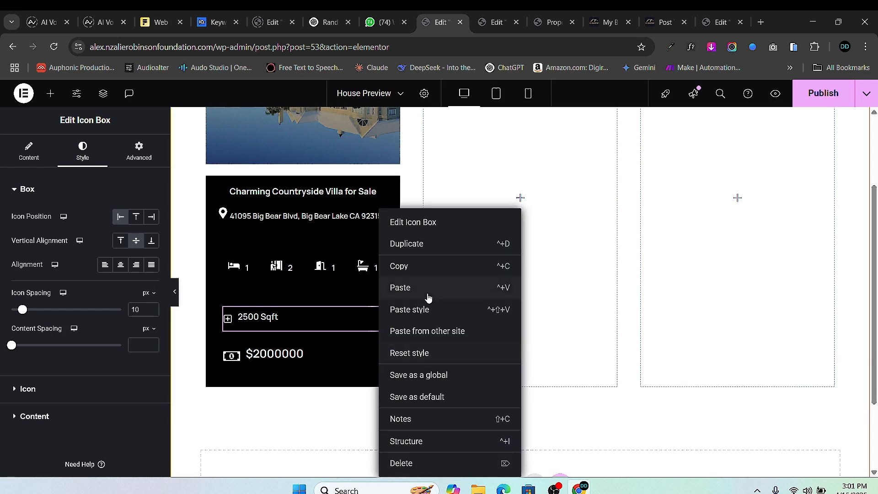
left_click(398, 268)
right_click(375, 350)
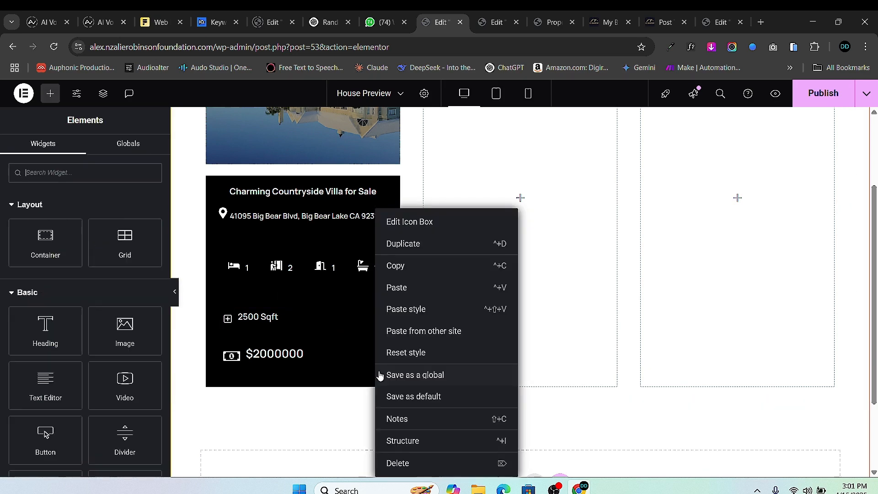
left_click(400, 316)
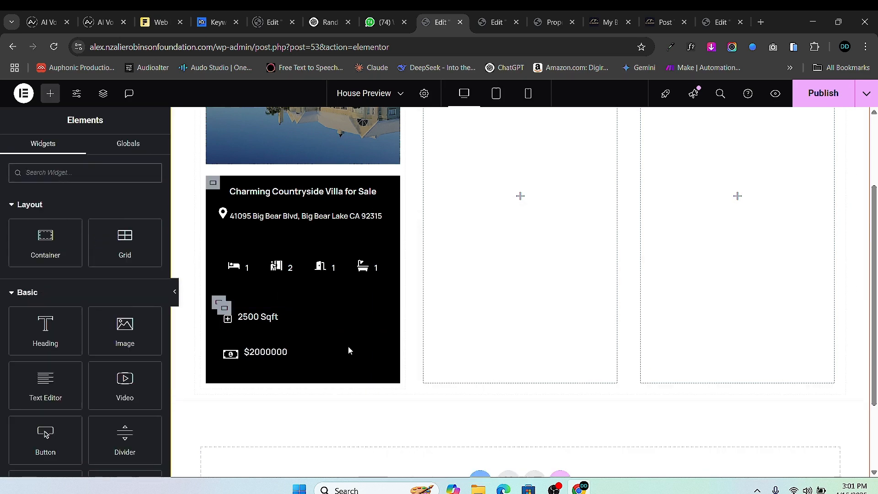
- Lay the Sqft and price boxes side by side, pushed to opposite edges of their row
left_click(225, 311)
left_click(106, 383)
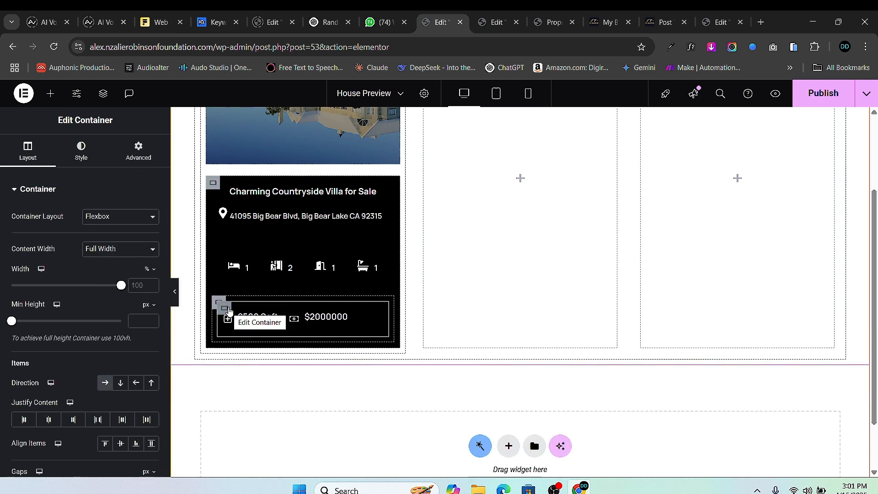
left_click(100, 422)
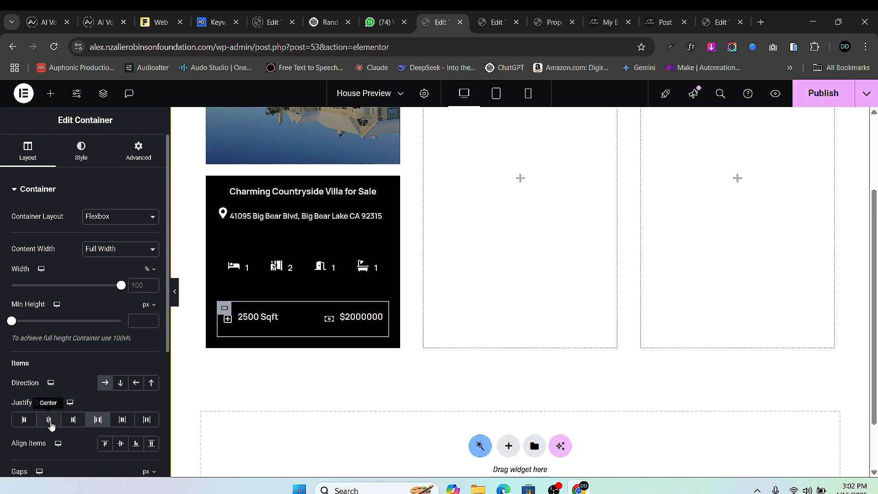
left_click(121, 420)
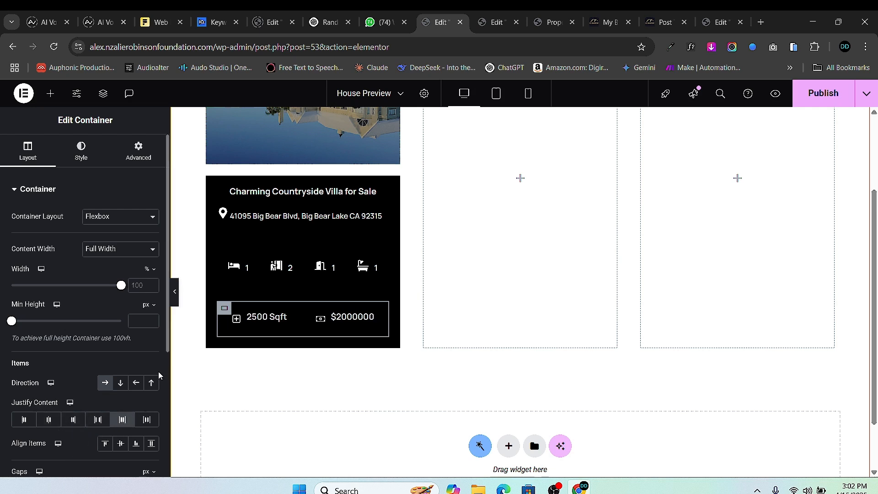
left_click(97, 419)
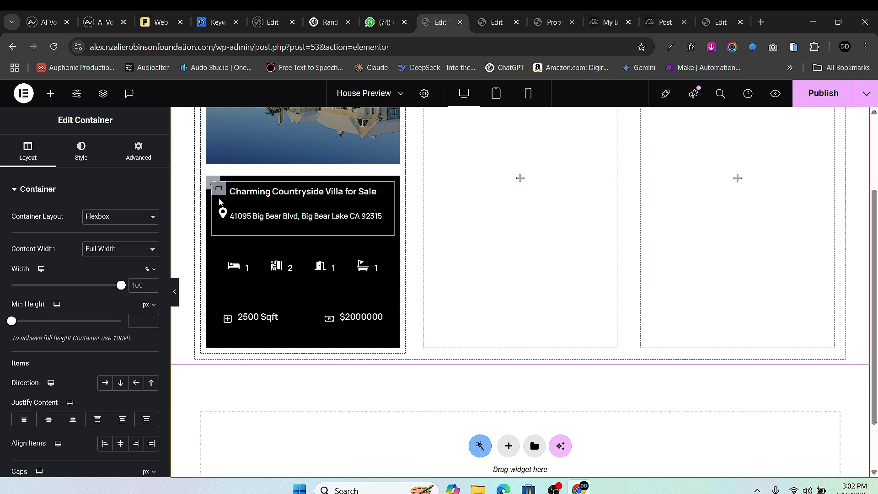
- Remove the gaps between the dark house card's sections
left_click(219, 190)
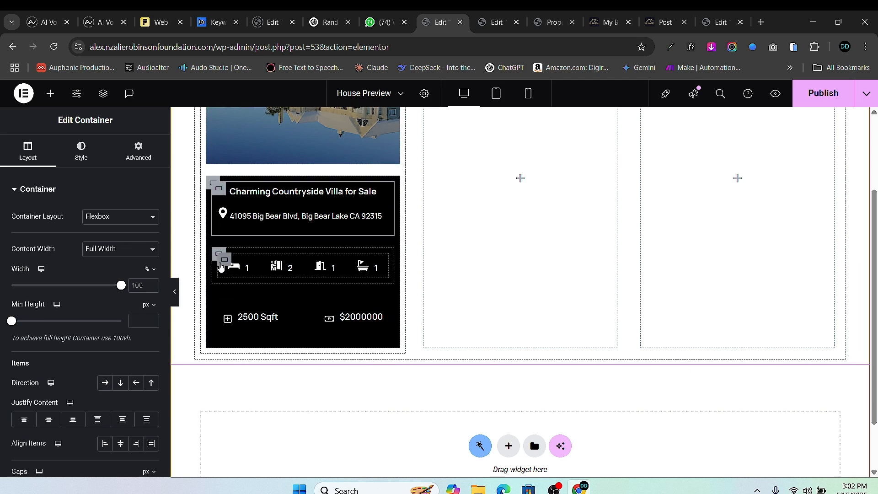
left_click(209, 189)
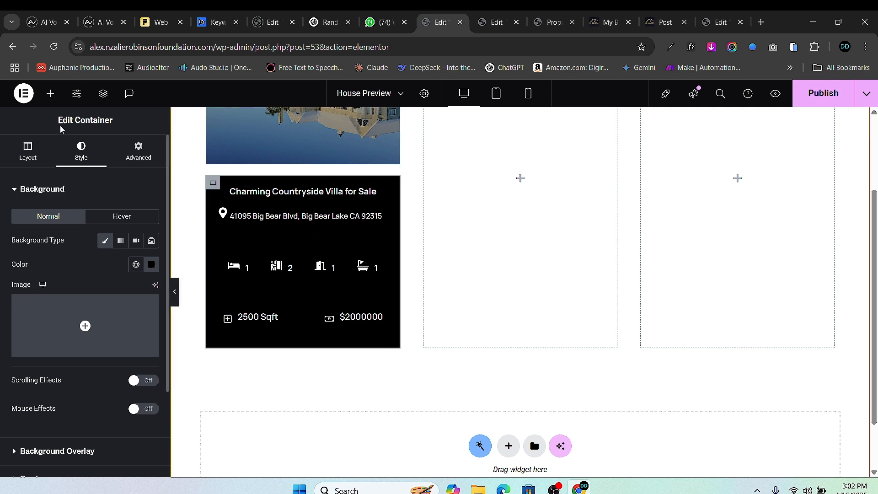
left_click(28, 151)
scroll(76, 399, "down", 4)
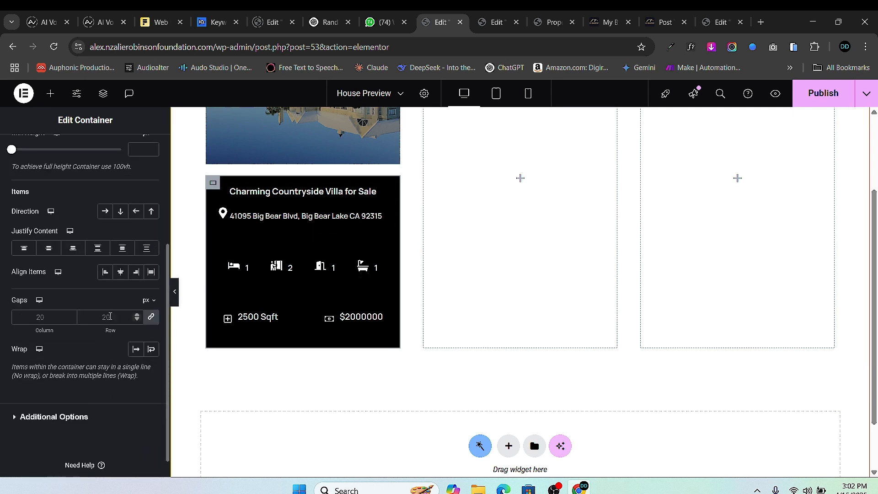
left_click(152, 318)
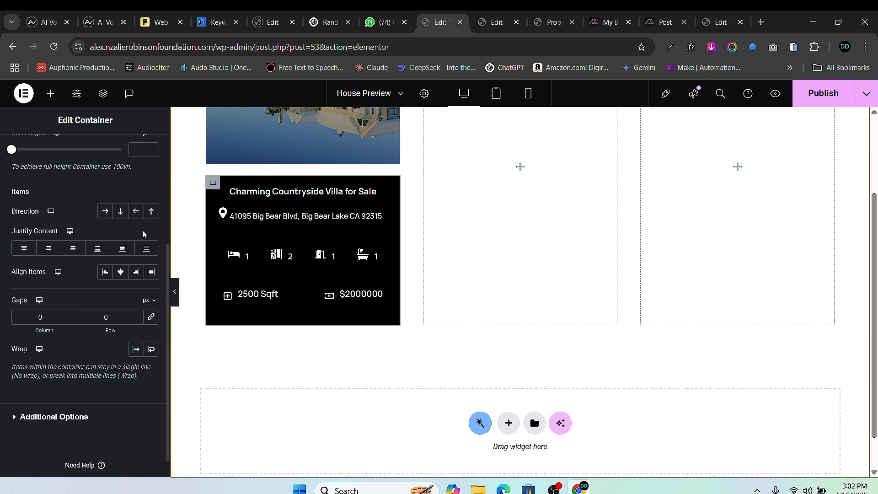
scroll(98, 314, "up", 3)
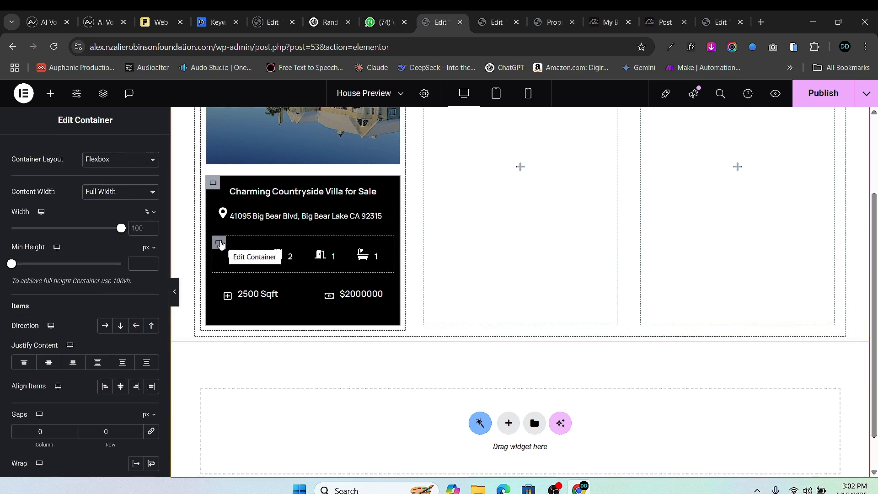
- Give the whole dark house card 20 px padding on all sides
left_click(219, 243)
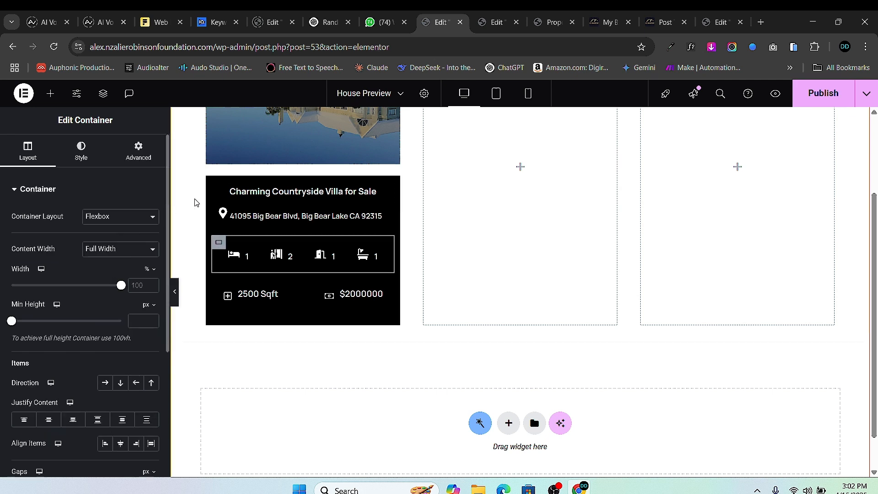
left_click(210, 182)
left_click(139, 148)
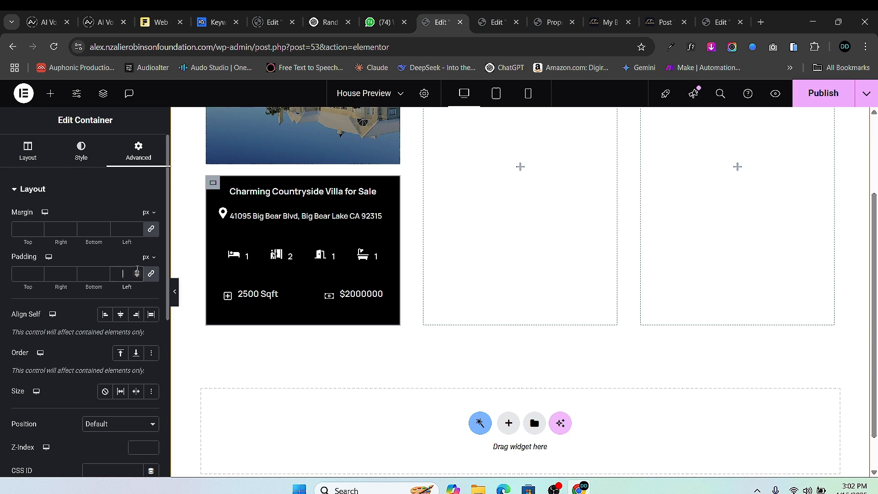
left_click(137, 272)
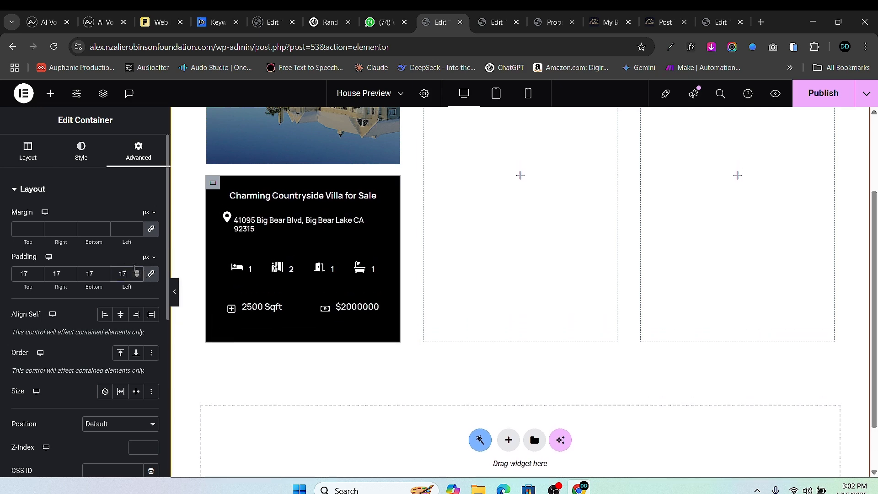
left_click(137, 271)
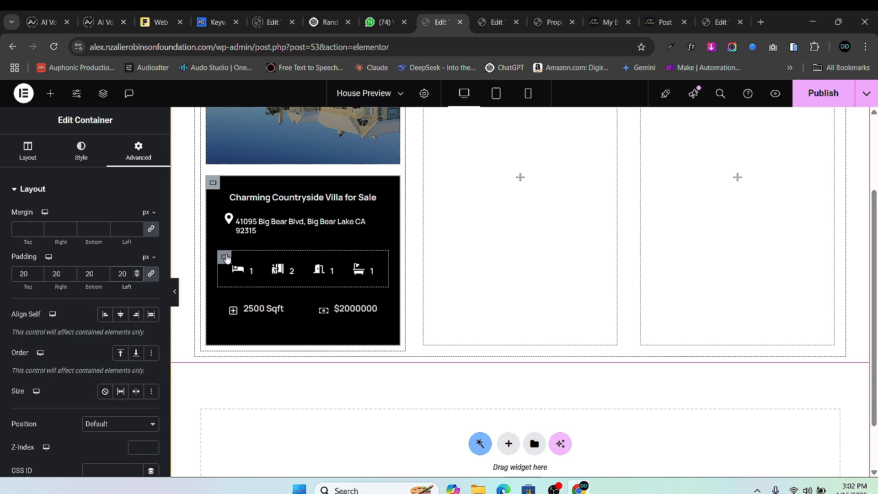
- Set padding to 0 on the room-count icon row and the Sqft/price row
left_click(232, 267)
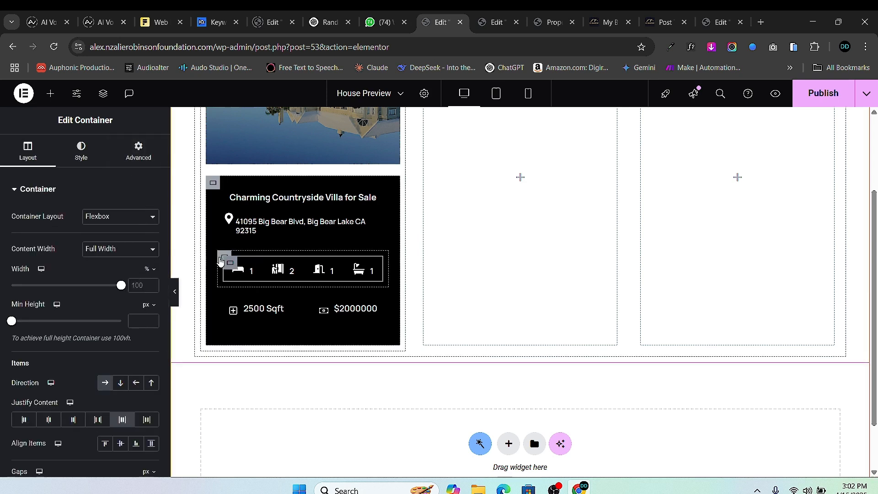
left_click(138, 153)
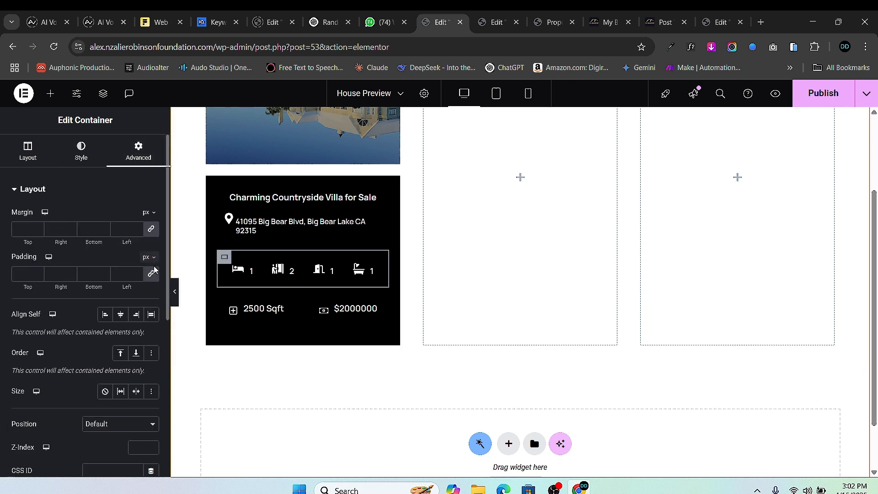
left_click(151, 273)
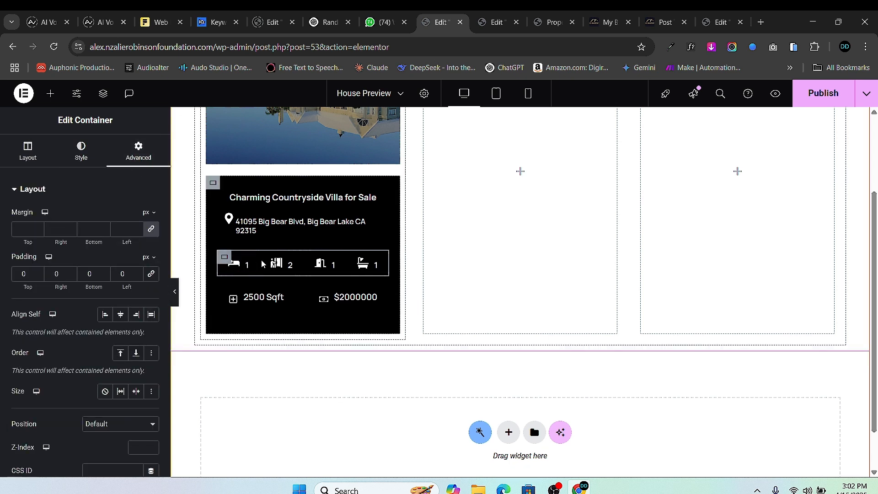
left_click(230, 290)
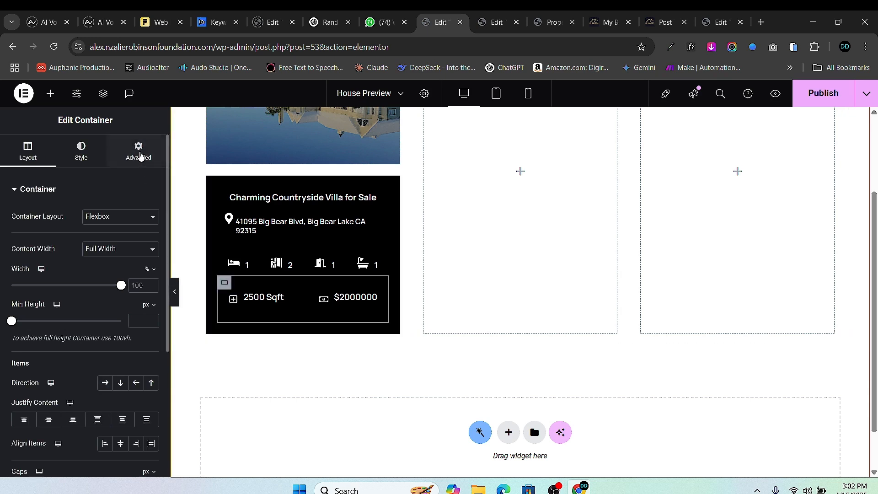
left_click(140, 153)
left_click(151, 275)
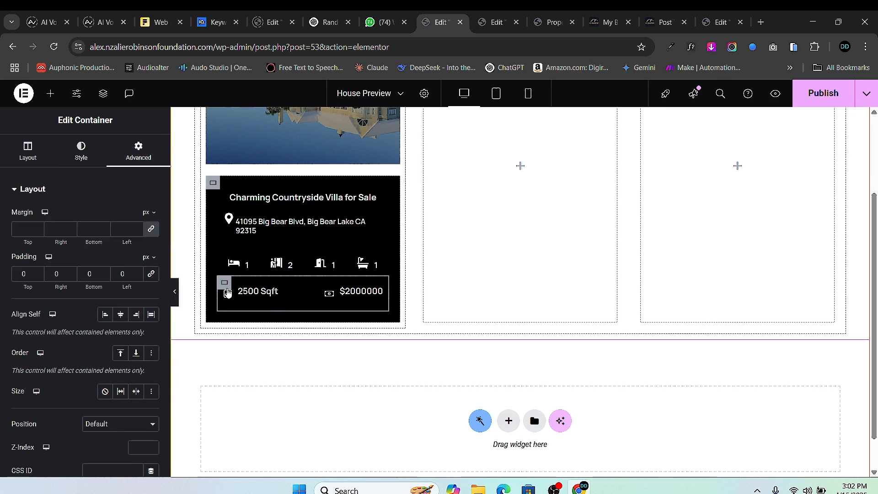
- Set linked padding to 0 on the 2500 Sqft/$2000000 row and the title-and-address container
left_click(226, 289)
left_click(135, 154)
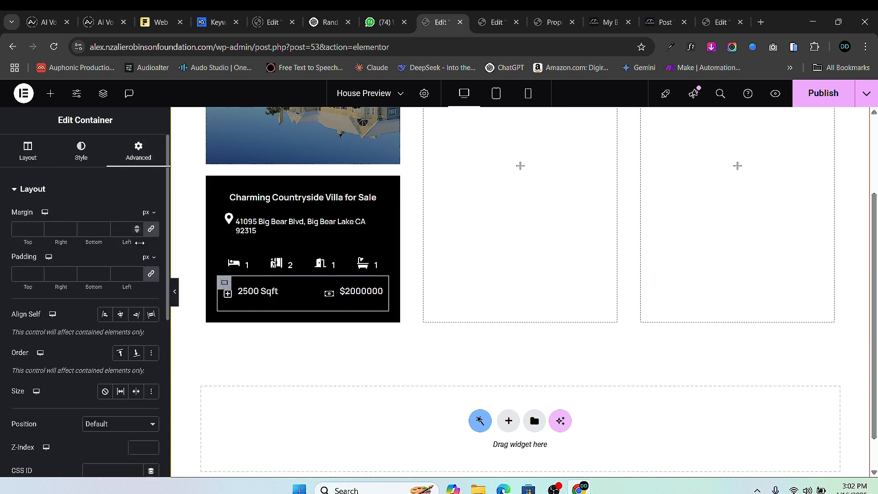
left_click(151, 274)
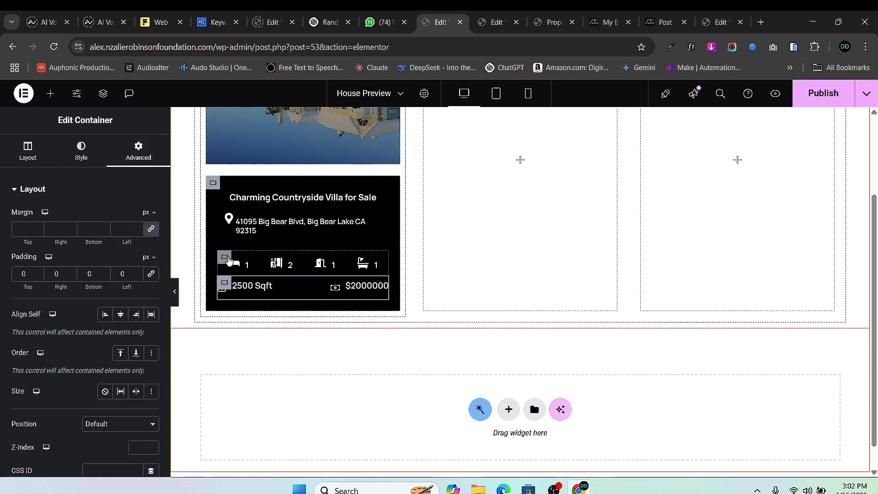
left_click(228, 260)
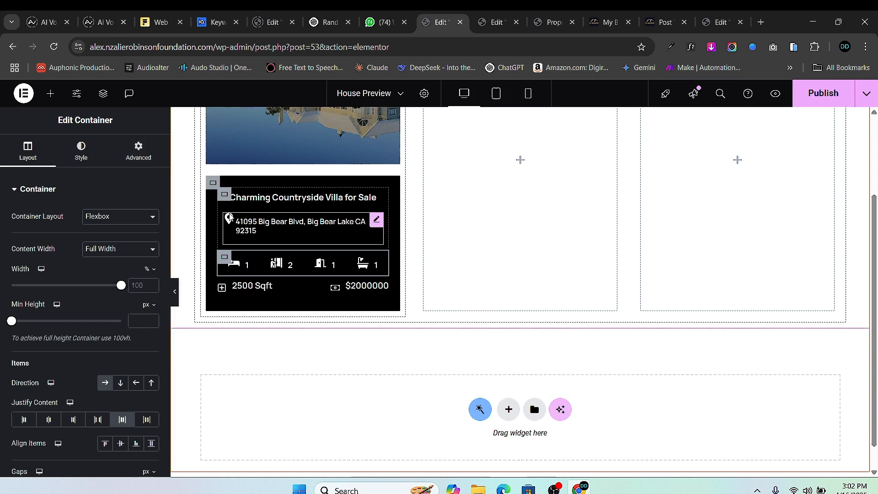
left_click(373, 223)
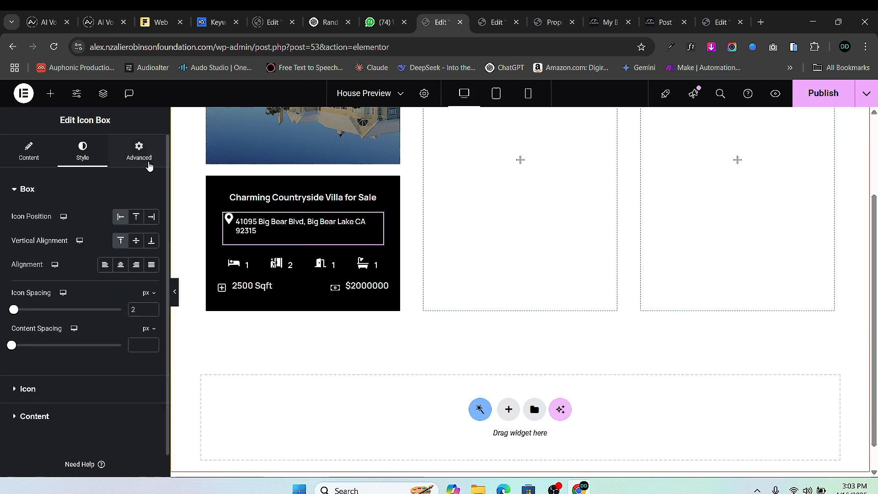
left_click(139, 151)
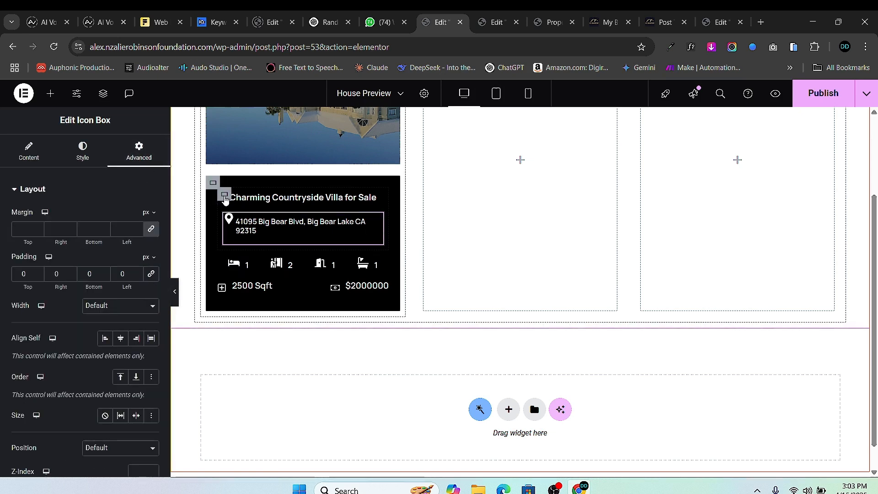
left_click(213, 242)
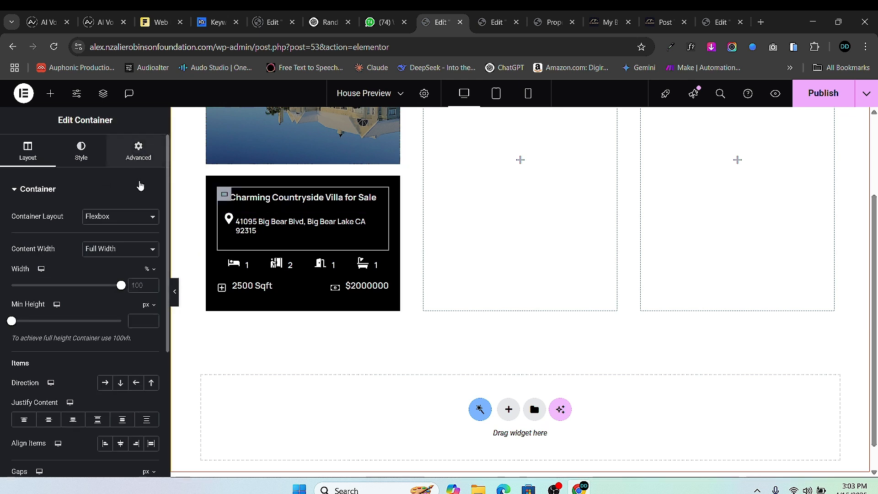
left_click(139, 150)
left_click(152, 274)
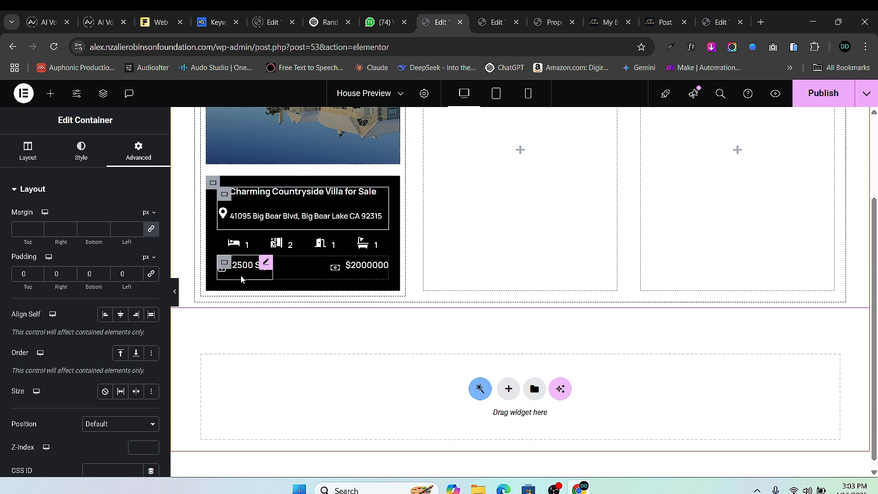
- Raise the dark card's linked padding to 30 px on all sides
left_click(212, 185)
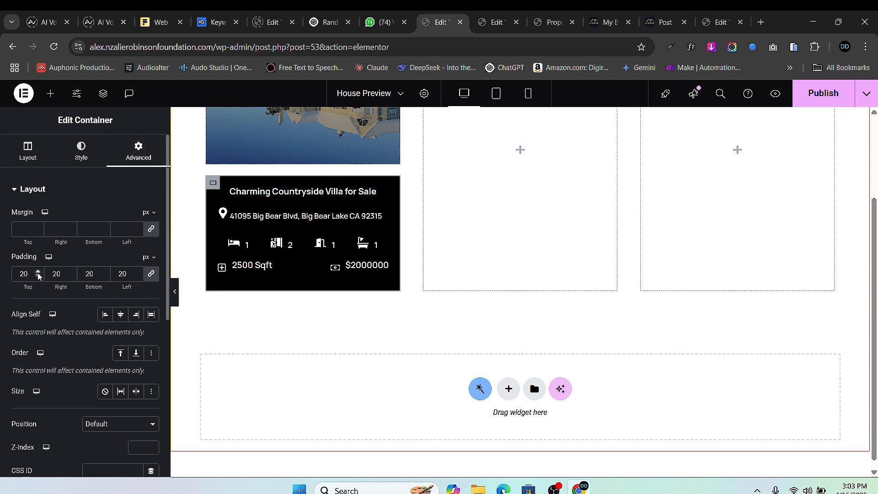
left_click(135, 271)
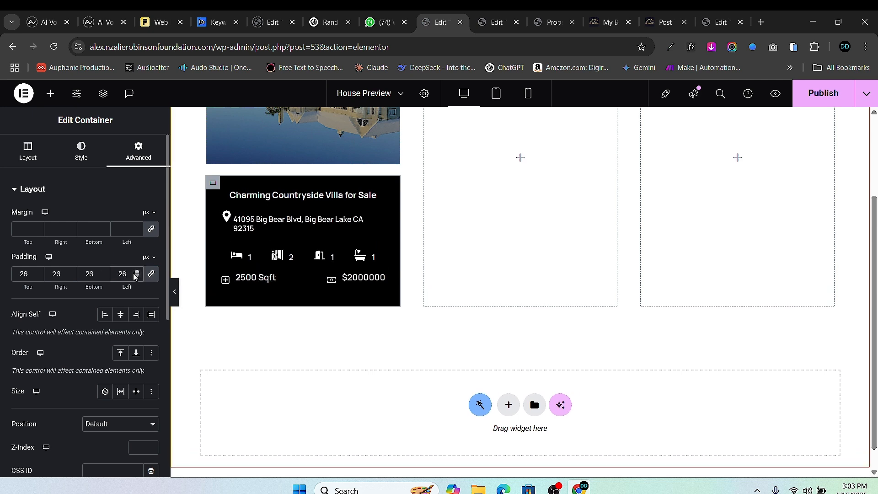
left_click(135, 271)
left_click(135, 271)
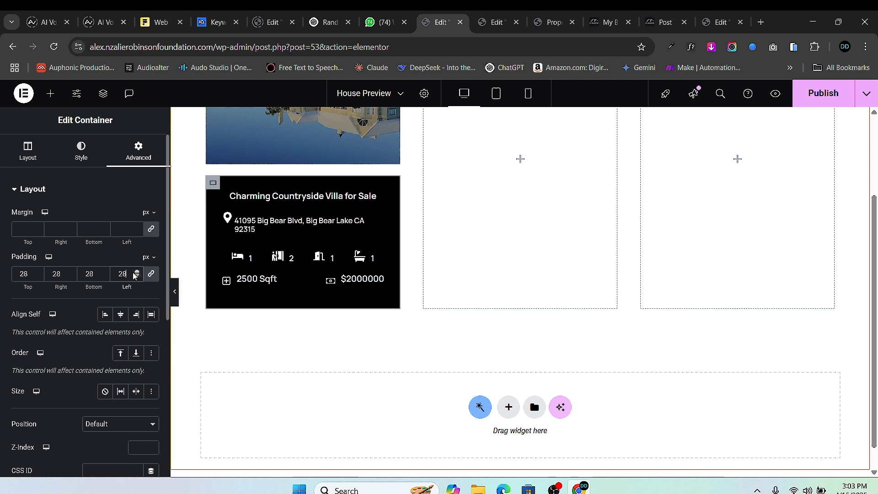
left_click(136, 271)
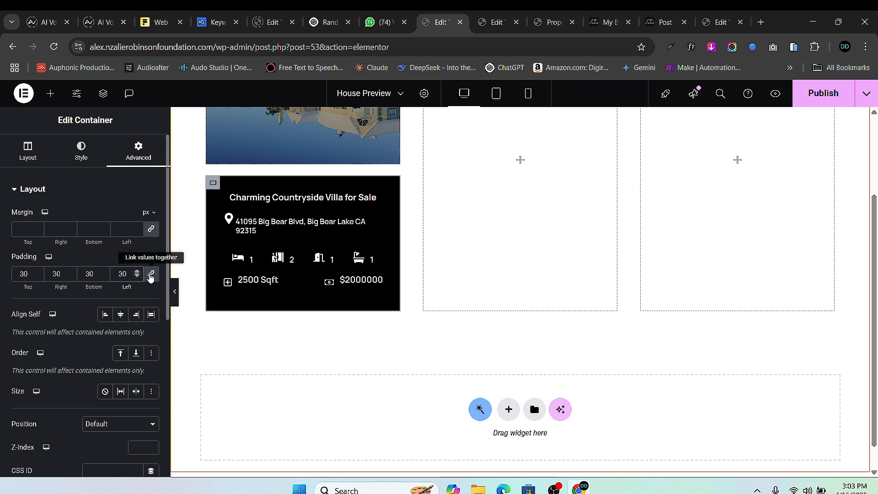
left_click(135, 271)
- Set the card's top and bottom padding to 40 px, keeping 30 px at the sides
left_click(38, 270)
left_click(38, 270)
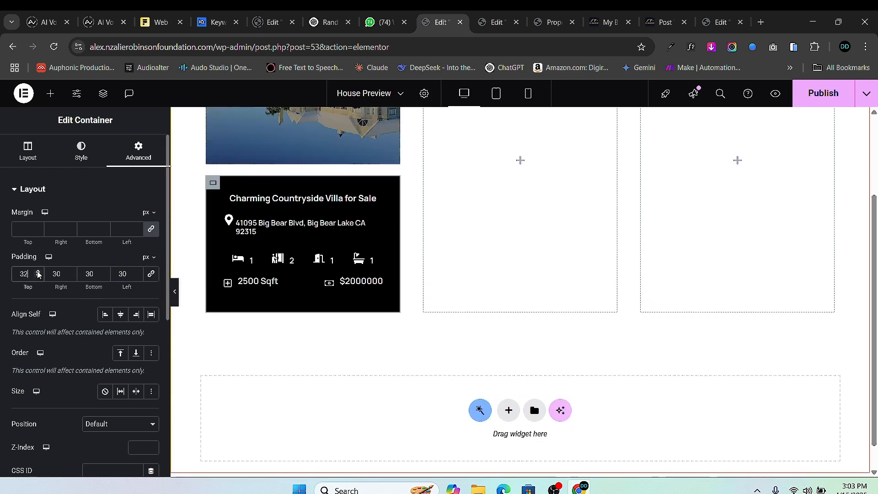
left_click(38, 271)
left_click(37, 271)
left_click(37, 271)
left_click(38, 271)
left_click(38, 271)
left_click(38, 271)
left_click(38, 271)
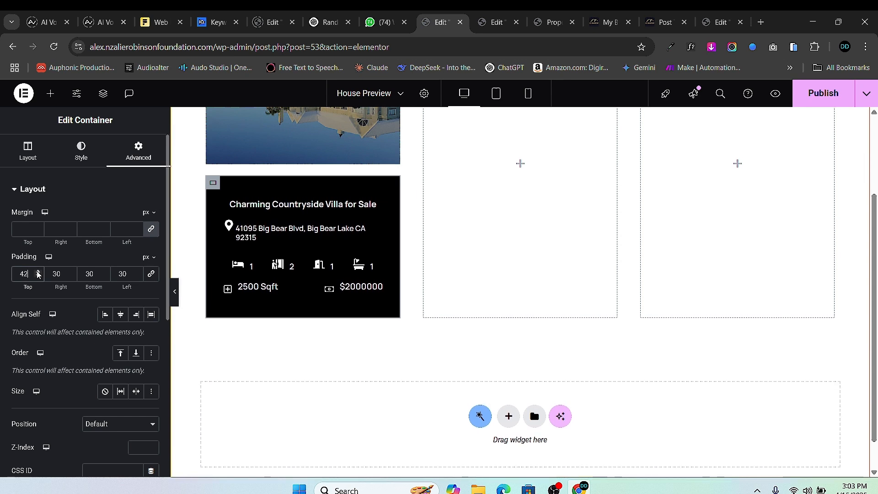
left_click(38, 276)
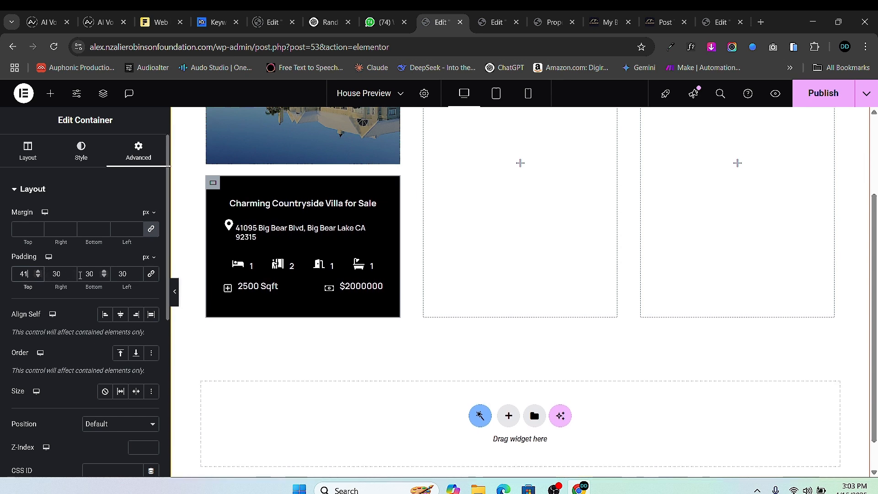
left_click(105, 272)
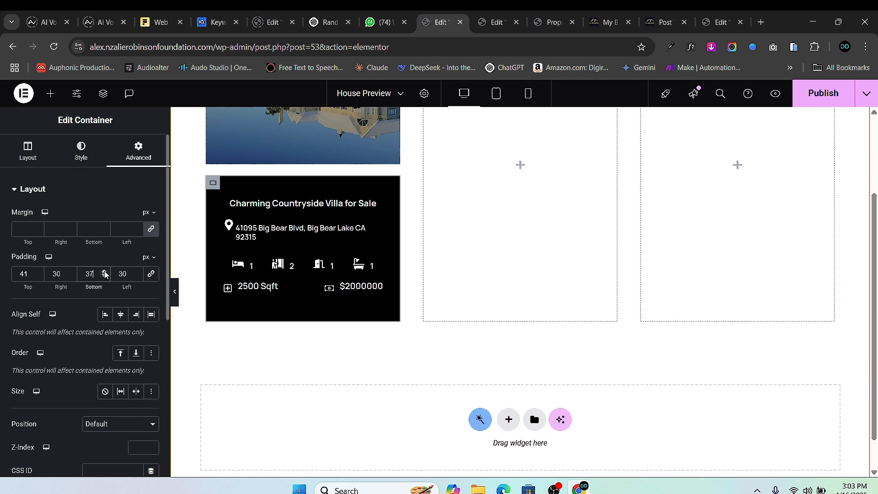
left_click(104, 271)
left_click(104, 271)
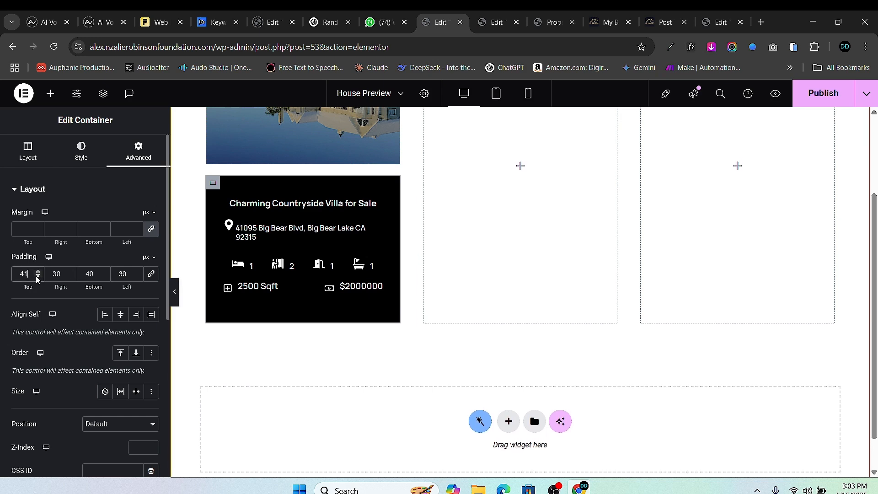
left_click(37, 276)
scroll(216, 237, "up", 3)
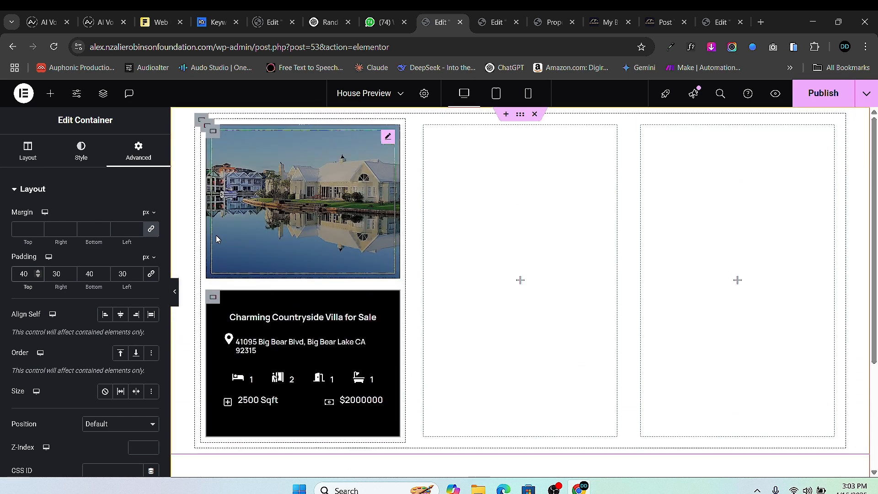
scroll(216, 235, "down", 1)
scroll(210, 220, "up", 1)
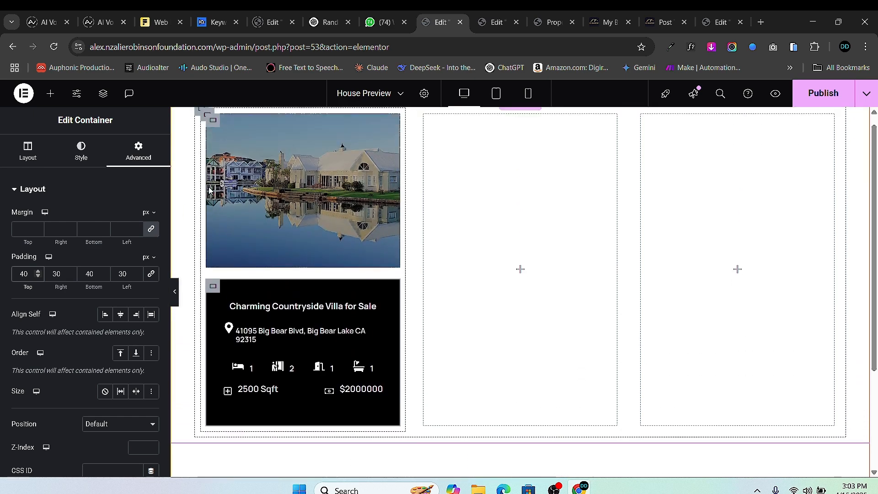
scroll(209, 191, "up", 1)
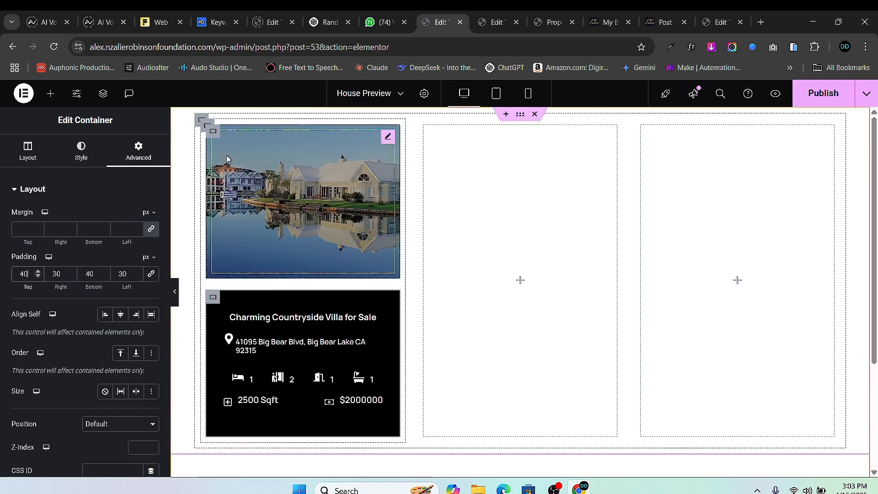
left_click(215, 134)
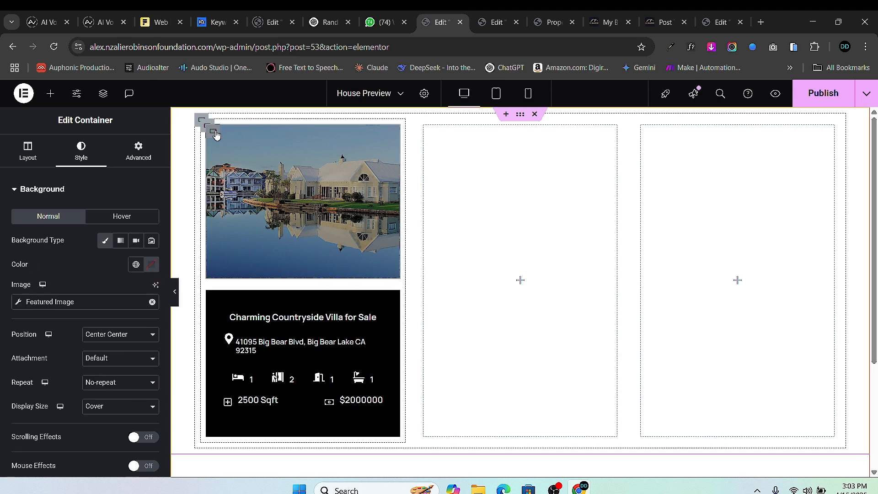
left_click(212, 298)
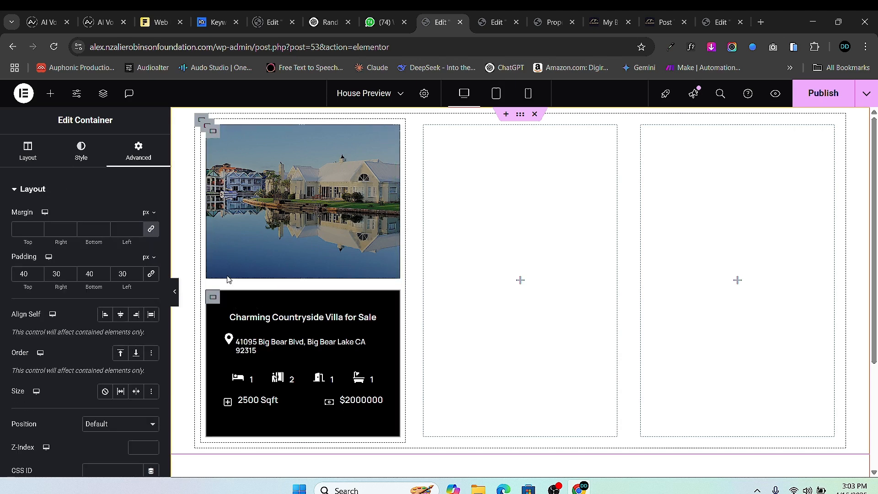
left_click(206, 129)
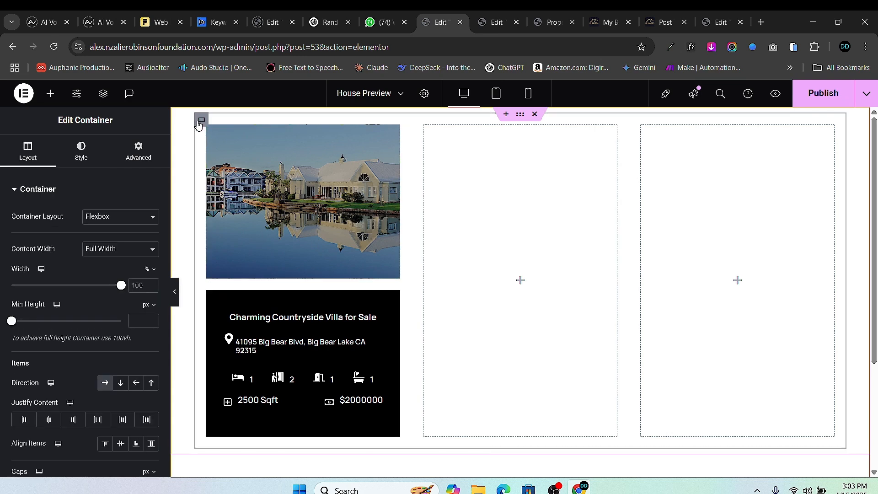
left_click(206, 129)
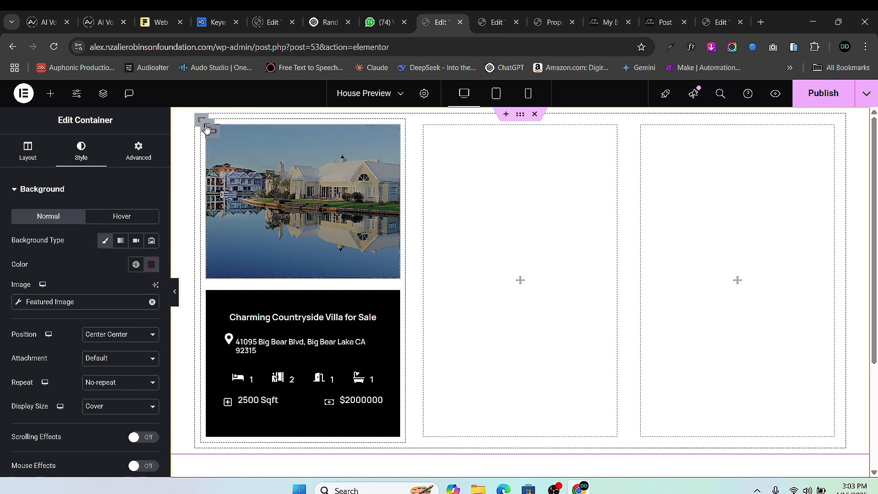
left_click(204, 130)
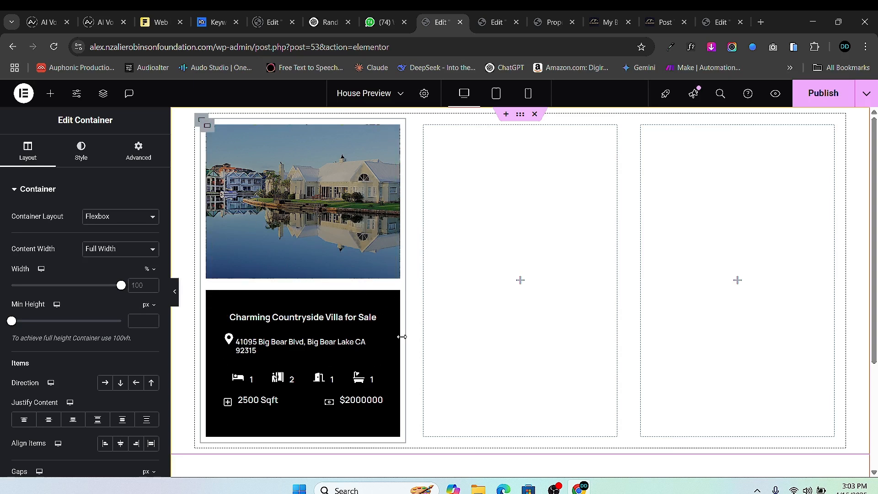
- Set the address Icon Box title typography line height to 18
left_click(353, 346)
left_click(138, 151)
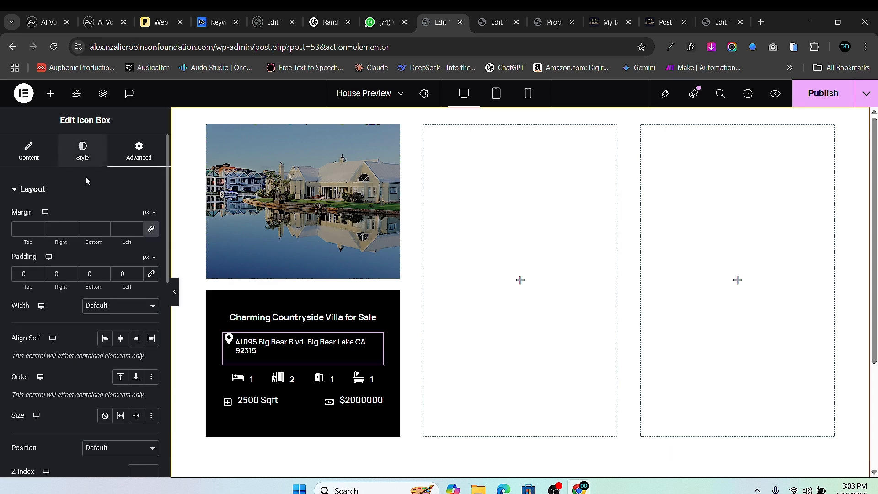
left_click(83, 153)
scroll(91, 320, "down", 1)
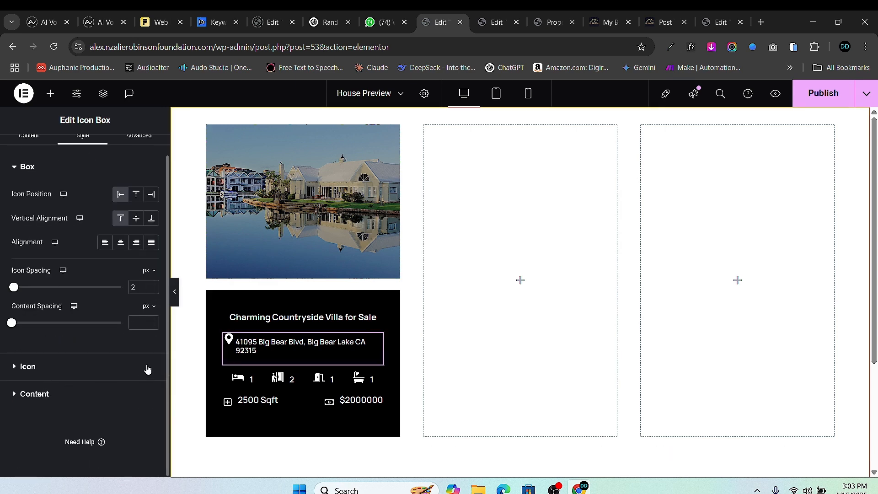
left_click(148, 392)
left_click(150, 250)
scroll(144, 363, "down", 3)
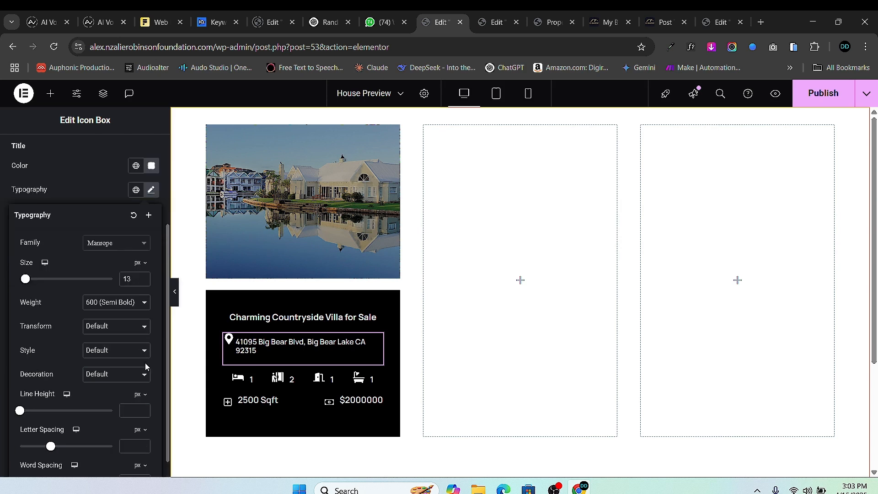
scroll(144, 363, "down", 1)
left_click(143, 388)
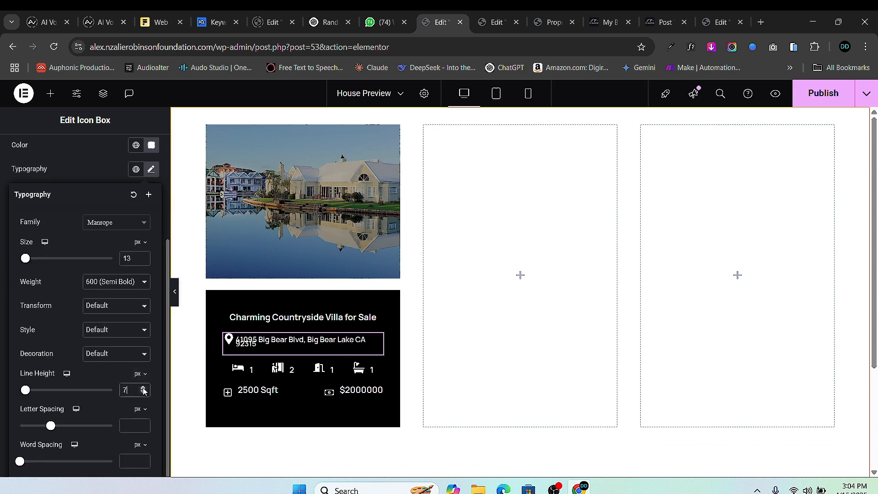
left_click(143, 388)
left_click(143, 388)
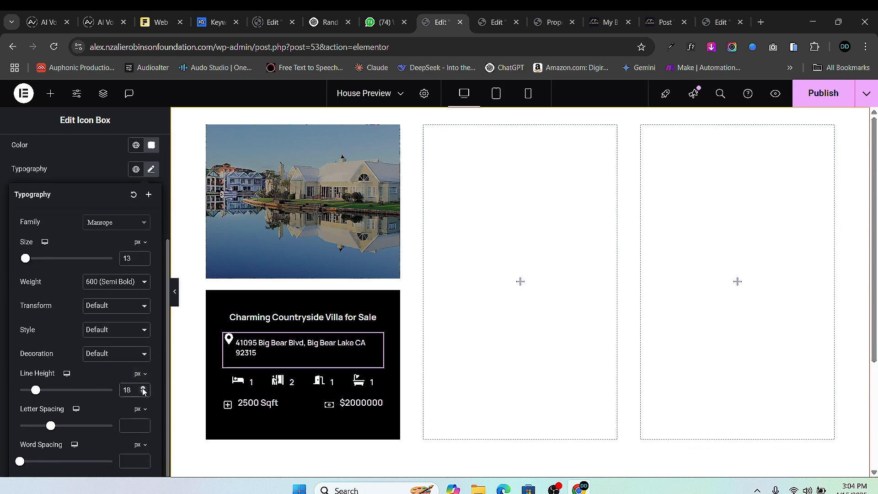
scroll(73, 238, "up", 5)
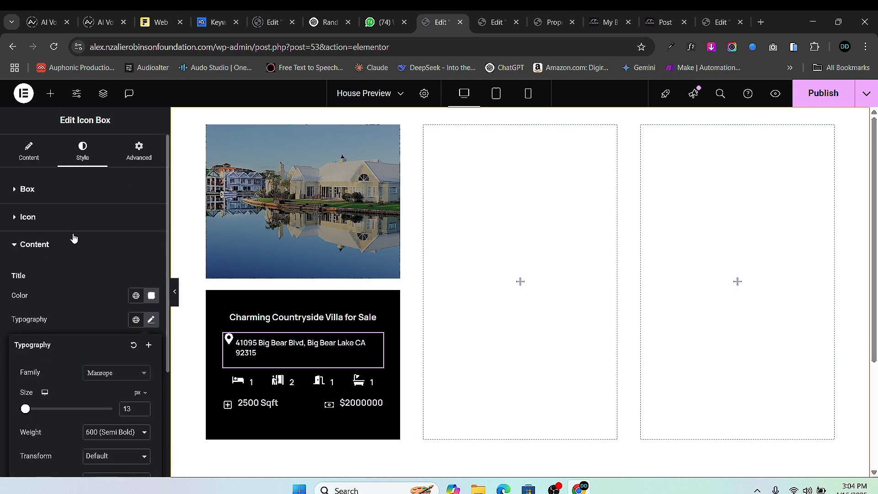
- Set the address box's Vertical Alignment to Middle so the pin centres beside the text
left_click(37, 160)
left_click(76, 158)
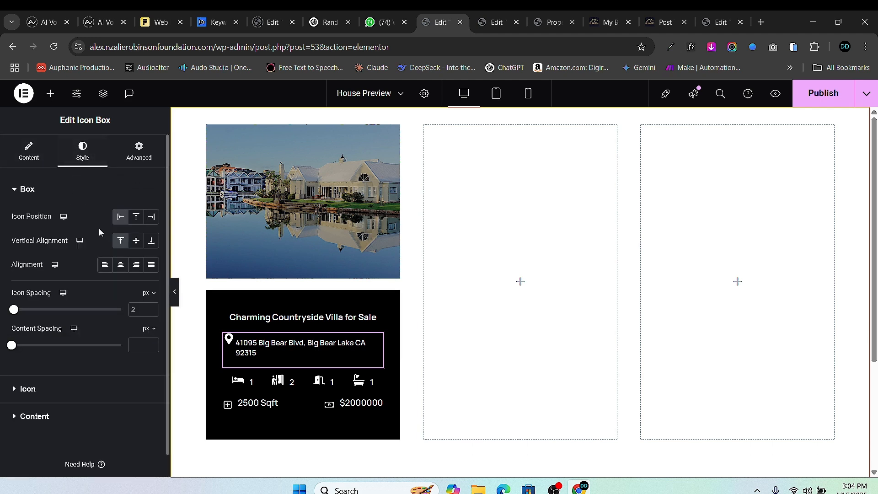
left_click(136, 243)
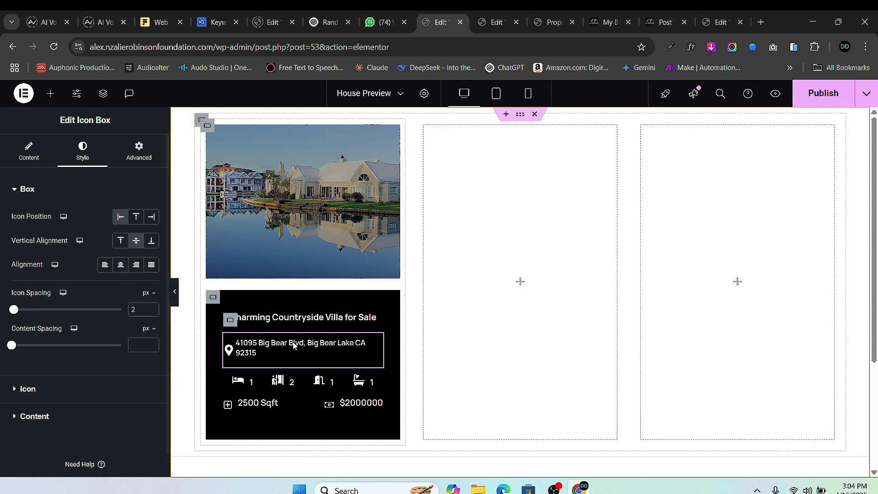
scroll(252, 356, "down", 1)
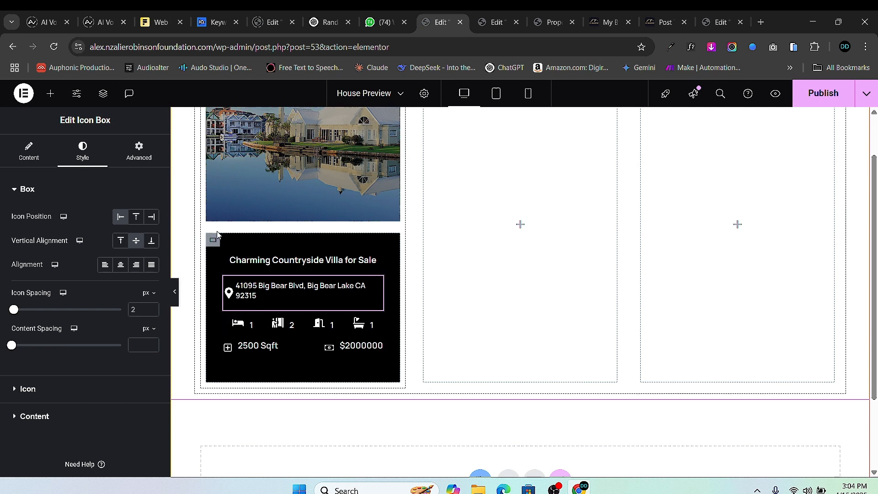
left_click(212, 249)
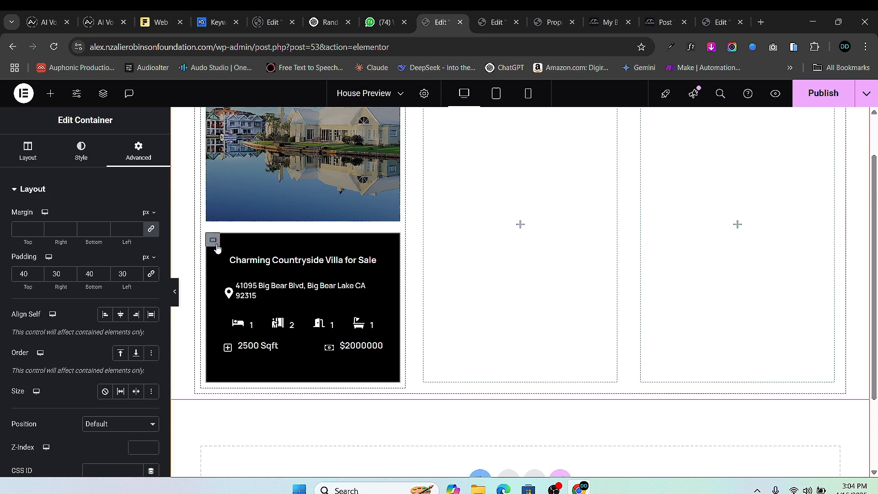
scroll(306, 173, "up", 2)
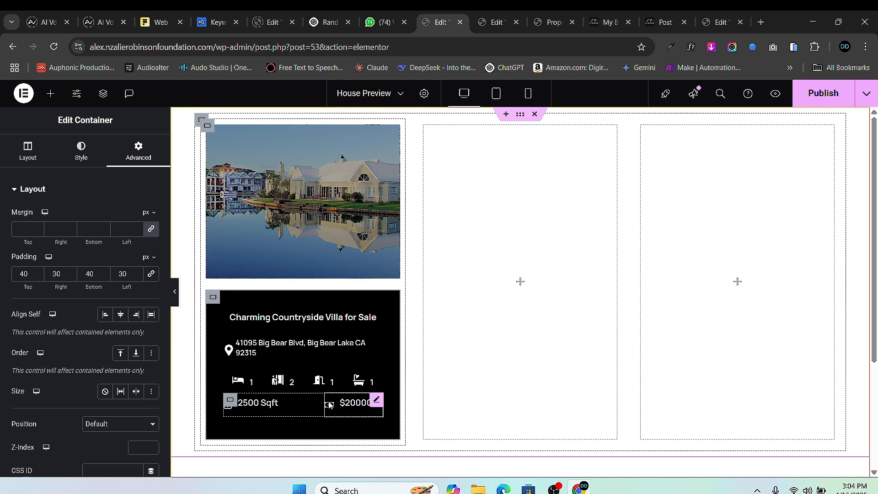
- Set the $2000000 price box's title font size to 18 px
left_click(376, 401)
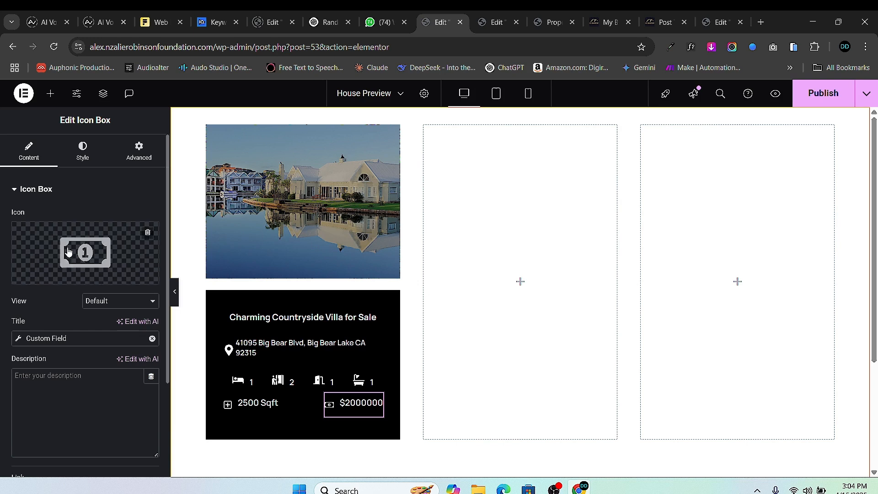
left_click(82, 157)
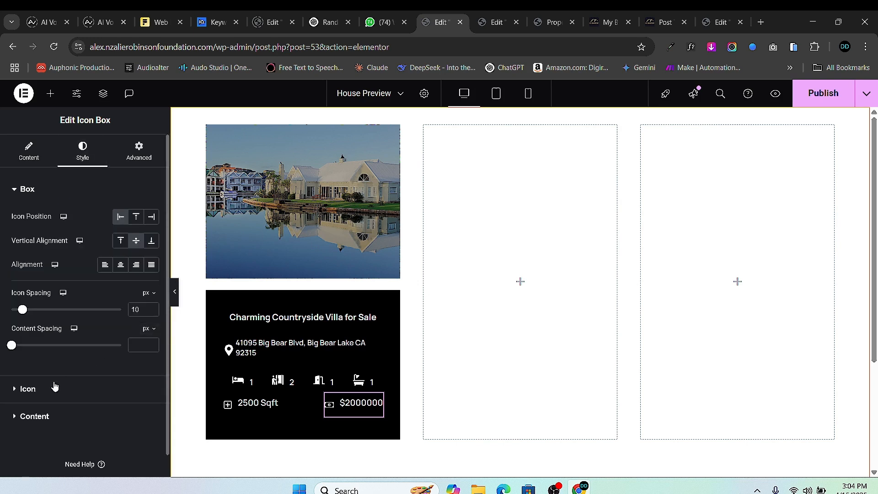
left_click(35, 416)
left_click(150, 319)
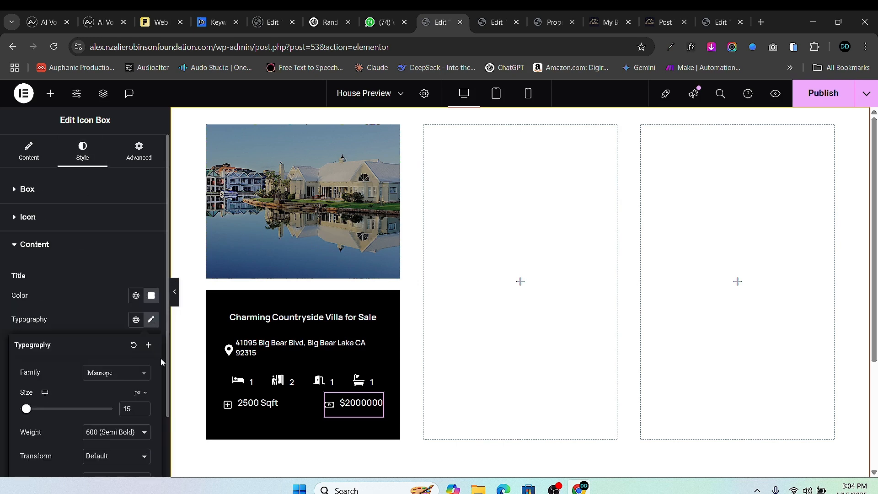
left_click(144, 407)
left_click(143, 407)
left_click(144, 406)
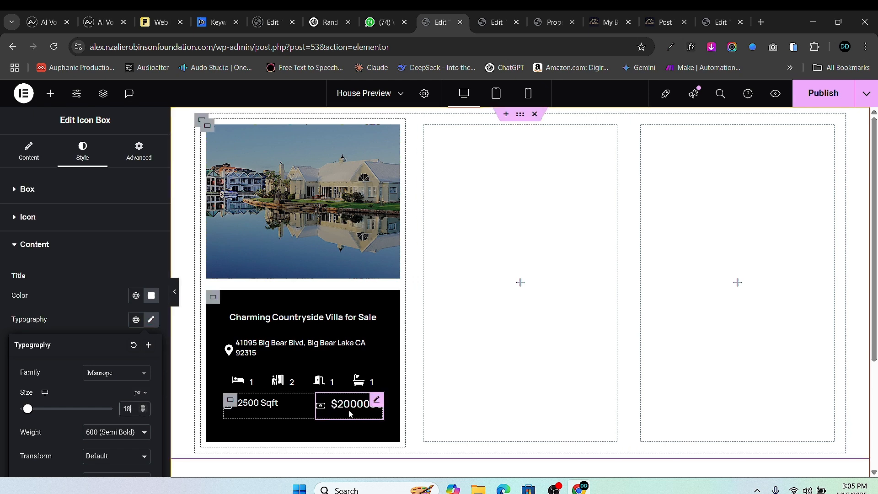
left_click(376, 401)
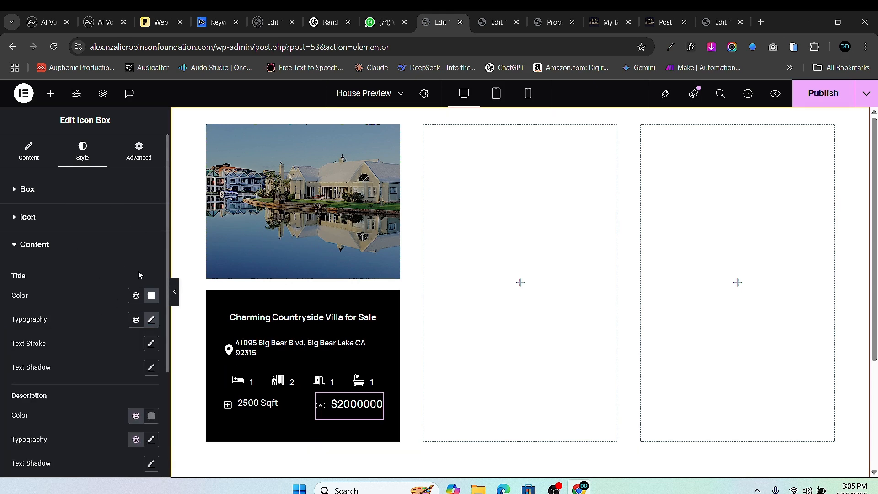
- Give the price box 6 px padding on all sides
left_click(125, 156)
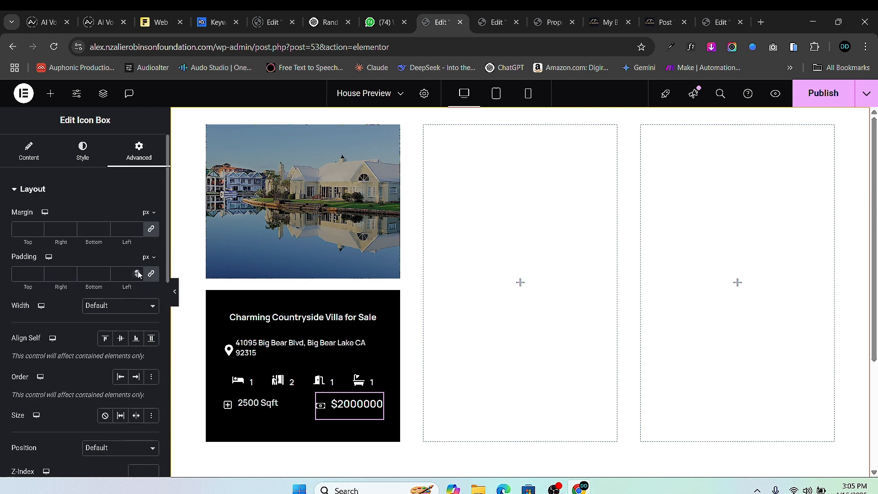
left_click(138, 271)
left_click(137, 271)
left_click(138, 271)
left_click(138, 271)
left_click(138, 271)
left_click(137, 271)
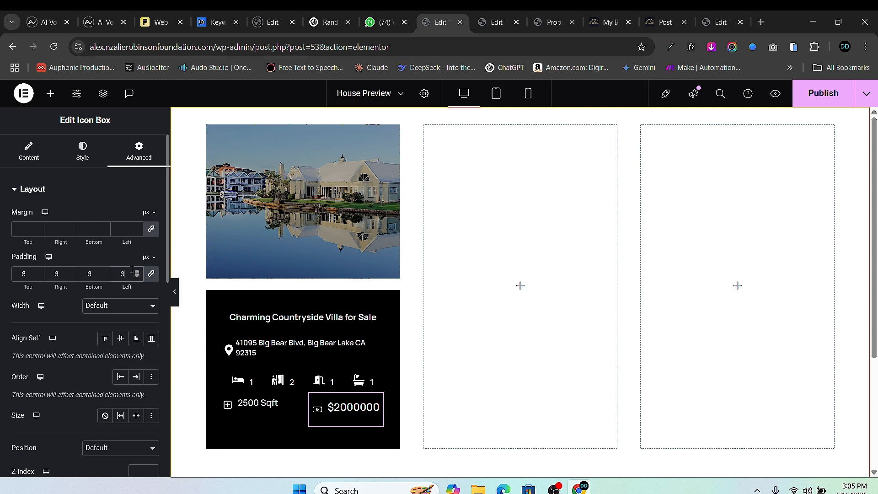
- Lower the price box padding to 5 px, unlink it, and widen left and right to 10 px
left_click(137, 276)
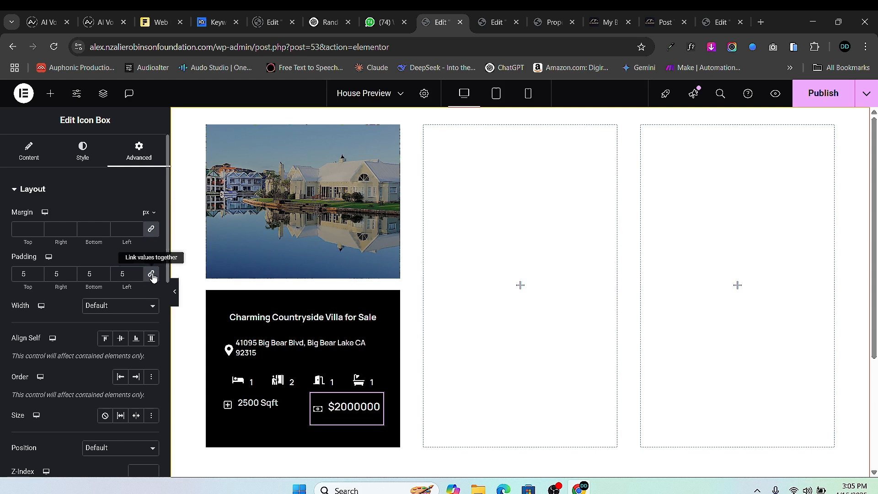
left_click(151, 275)
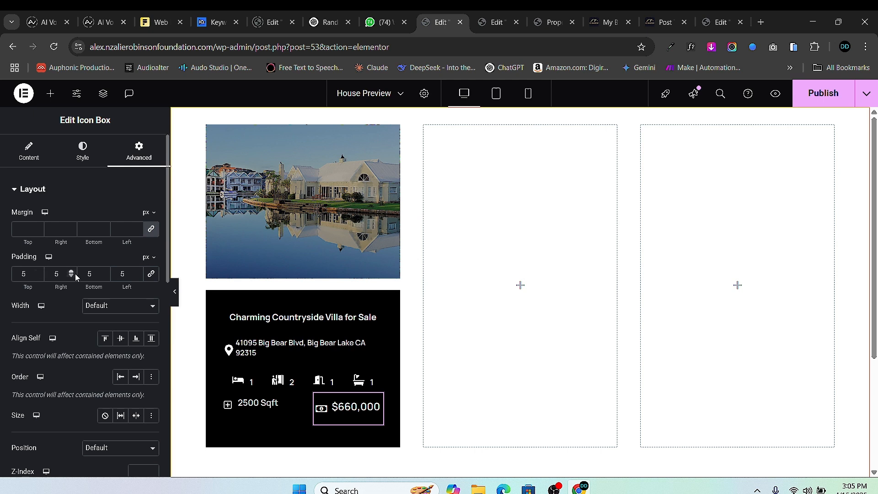
left_click(137, 271)
left_click(70, 272)
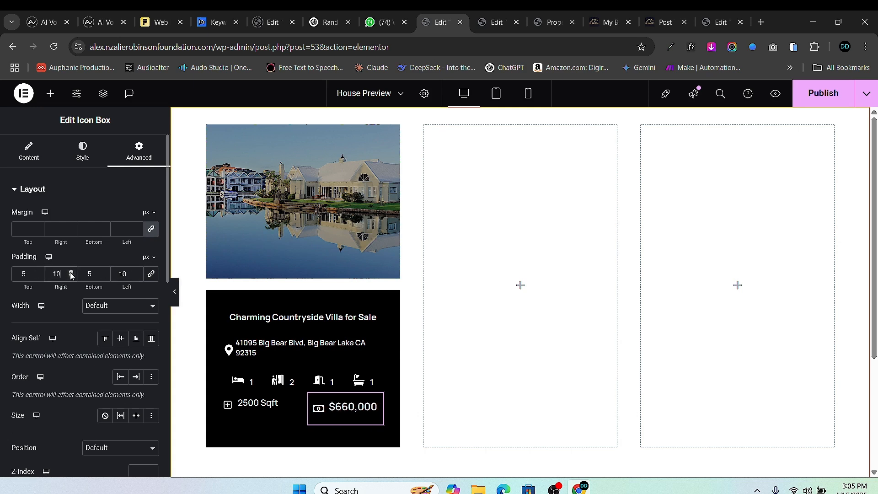
- Make the price box's title text red
left_click(82, 155)
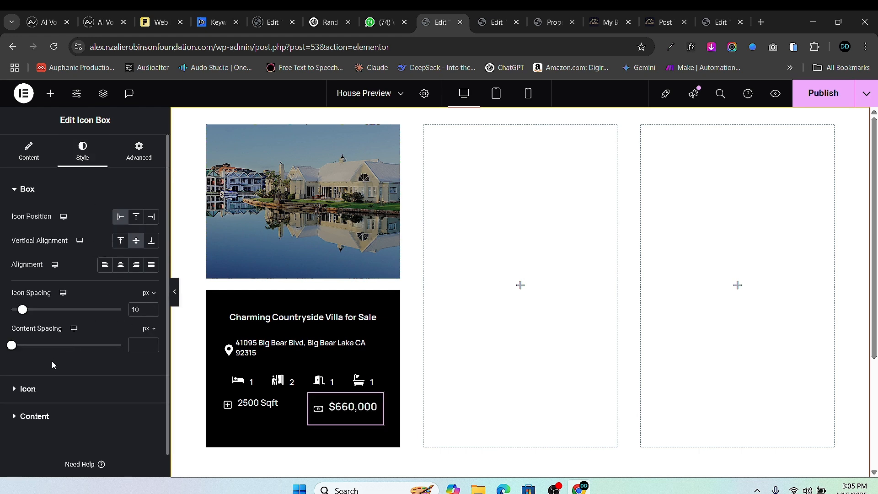
left_click(24, 416)
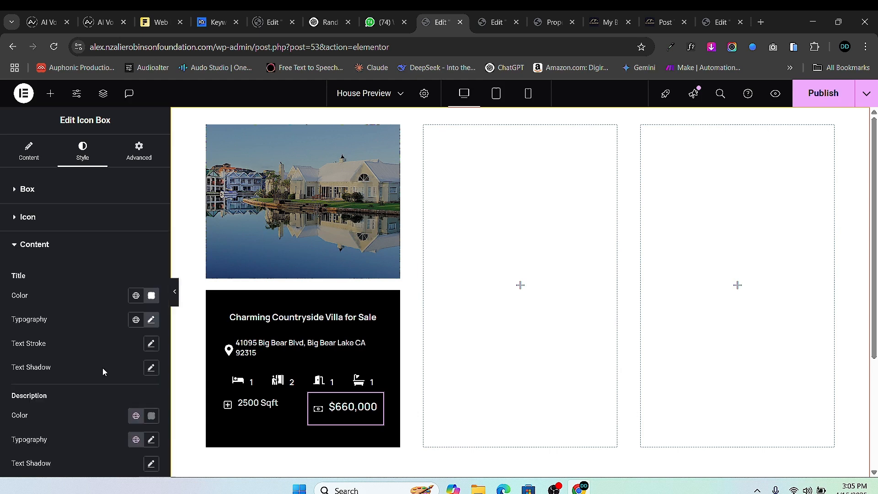
left_click(151, 295)
left_click_drag(103, 203, 224, 149)
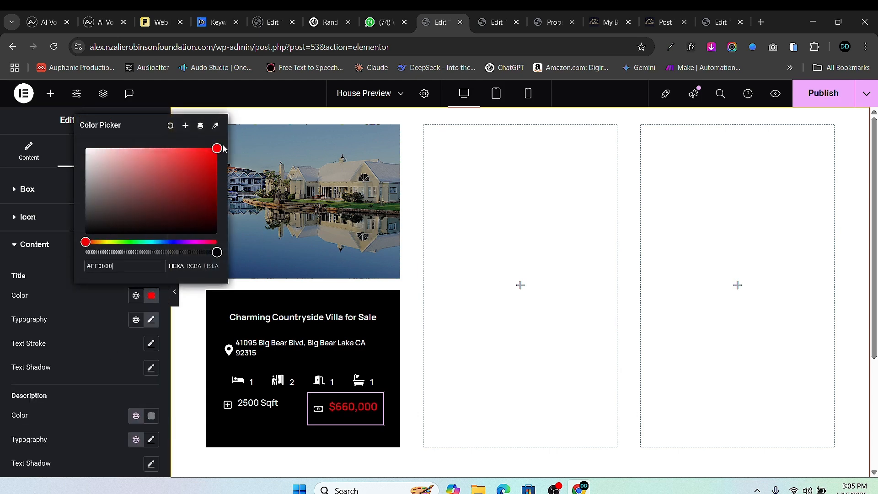
left_click(0, 295)
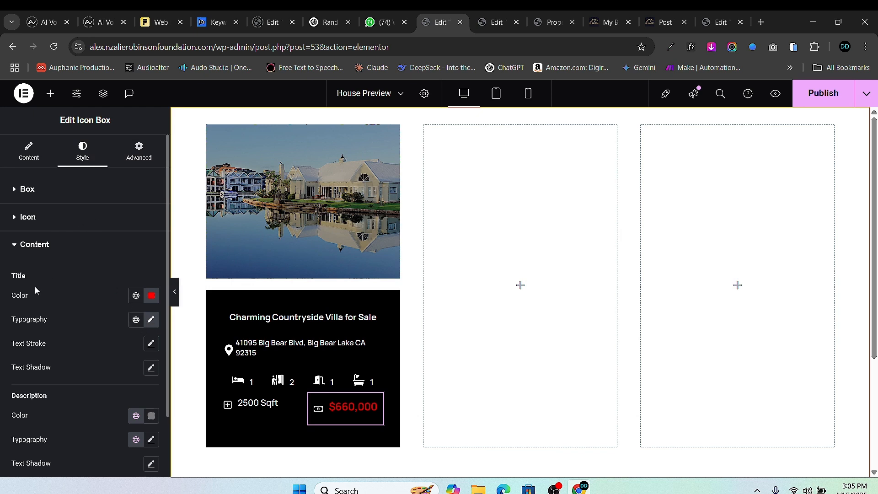
- Make the price box's money icon red and slightly larger, then view its Advanced settings
left_click(14, 220)
left_click(152, 268)
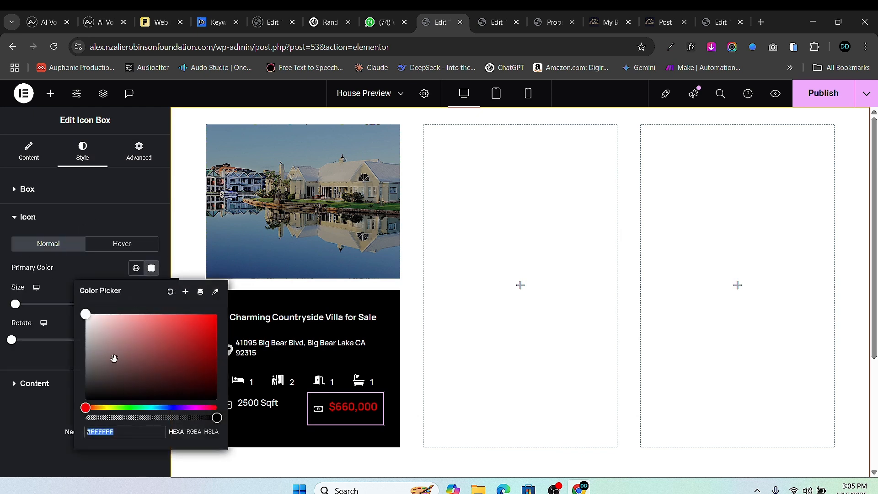
left_click_drag(94, 374, 220, 309)
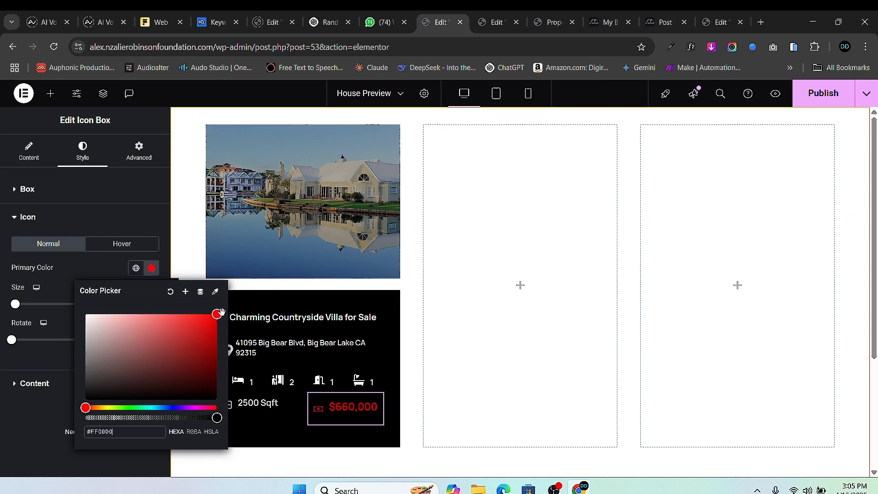
left_click(19, 283)
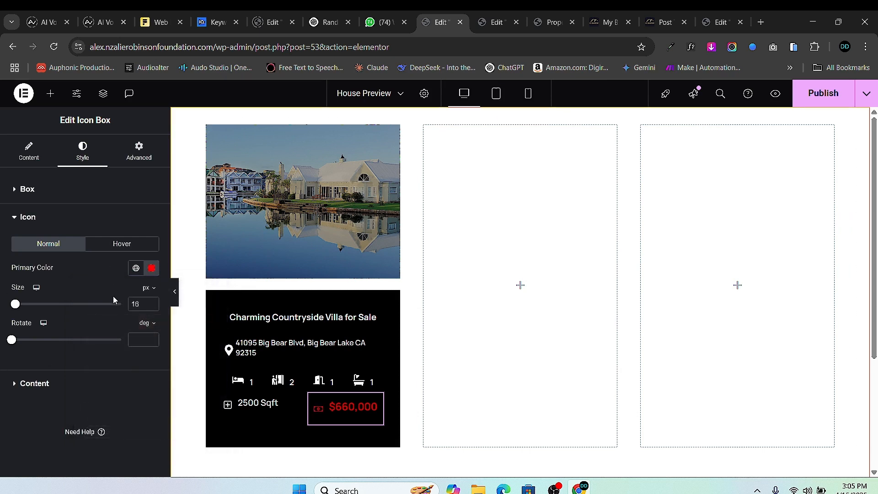
left_click(151, 302)
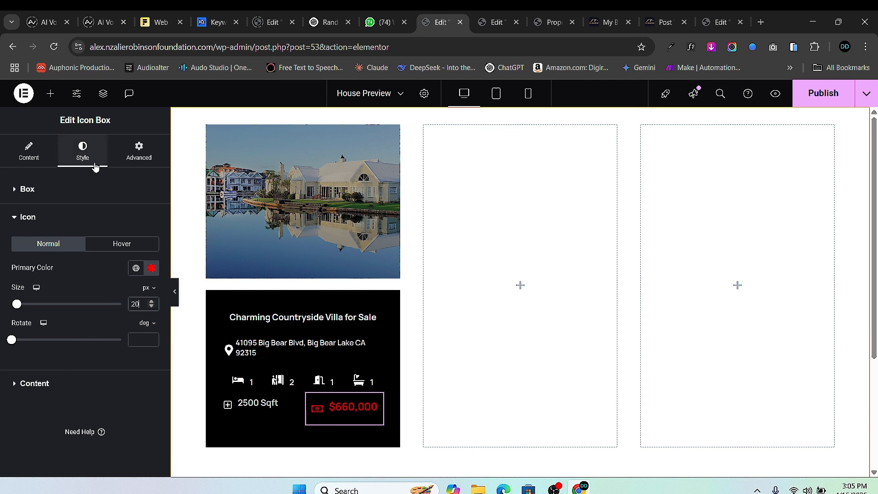
left_click(133, 152)
scroll(81, 373, "down", 5)
scroll(81, 373, "down", 1)
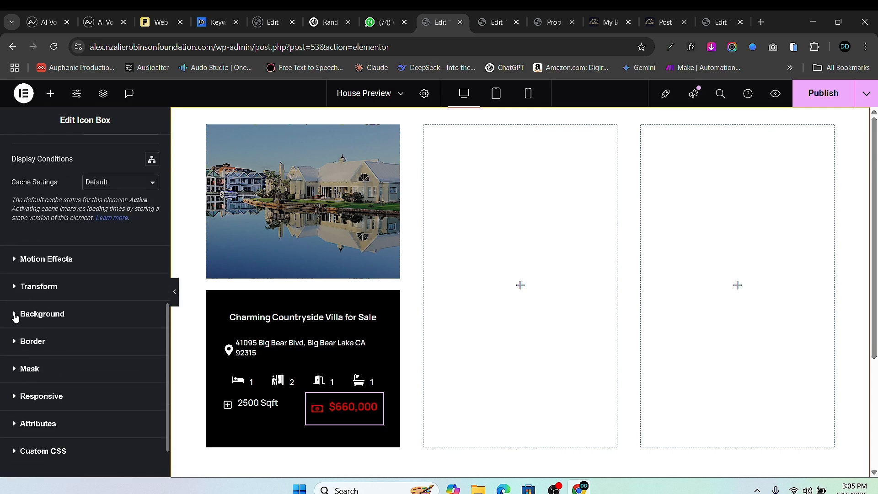
- Give the price box a classic grey background colour
left_click(15, 315)
left_click(136, 322)
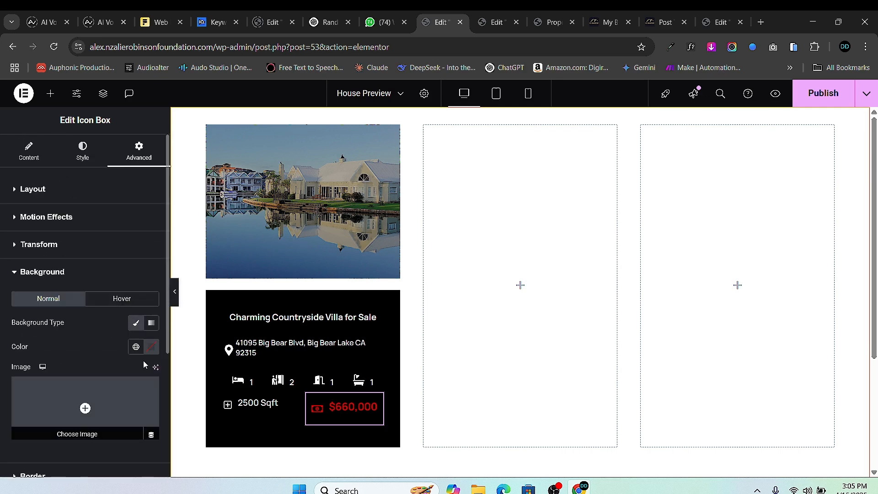
left_click(151, 346)
left_click_drag(104, 271, 73, 255)
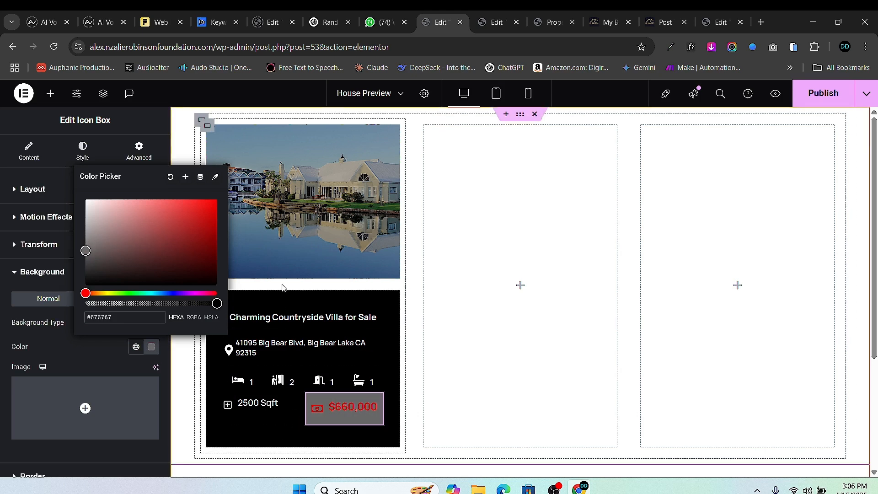
left_click(82, 148)
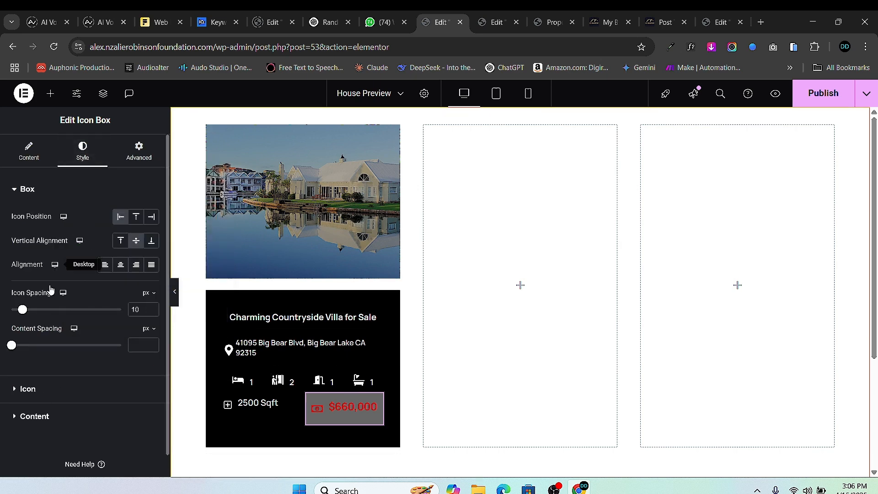
left_click(146, 157)
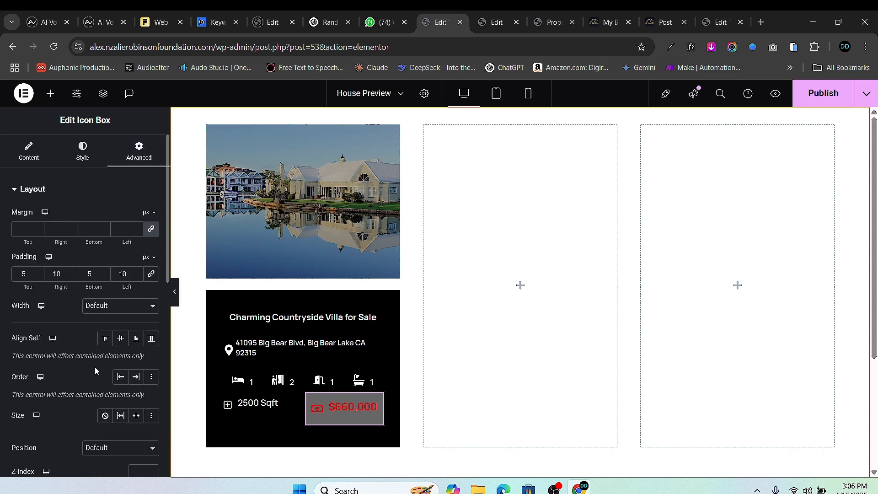
- Lower the price box's border radius from 6 to 5
scroll(69, 365, "down", 10)
left_click(21, 285)
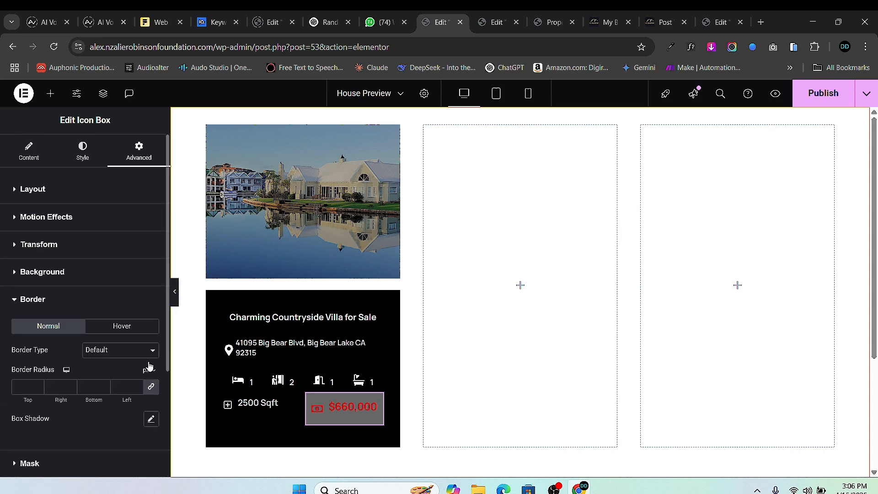
left_click(137, 389)
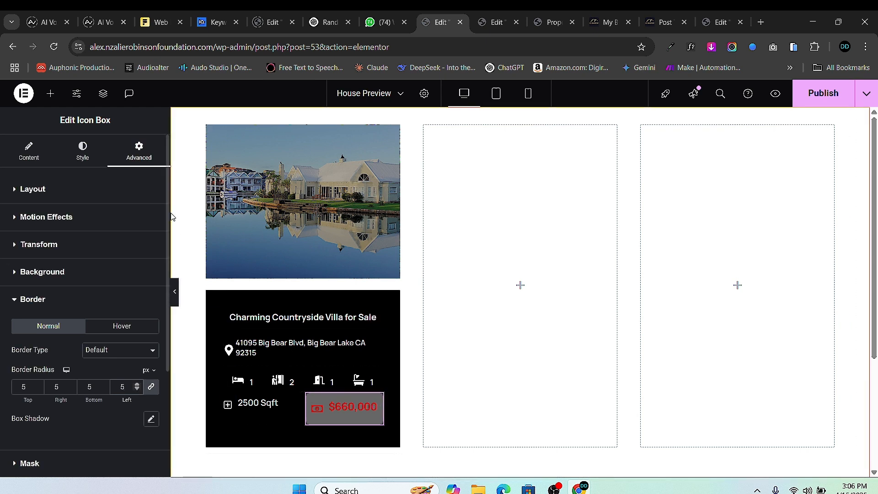
- Set the price box's top and bottom padding to 0
left_click(67, 190)
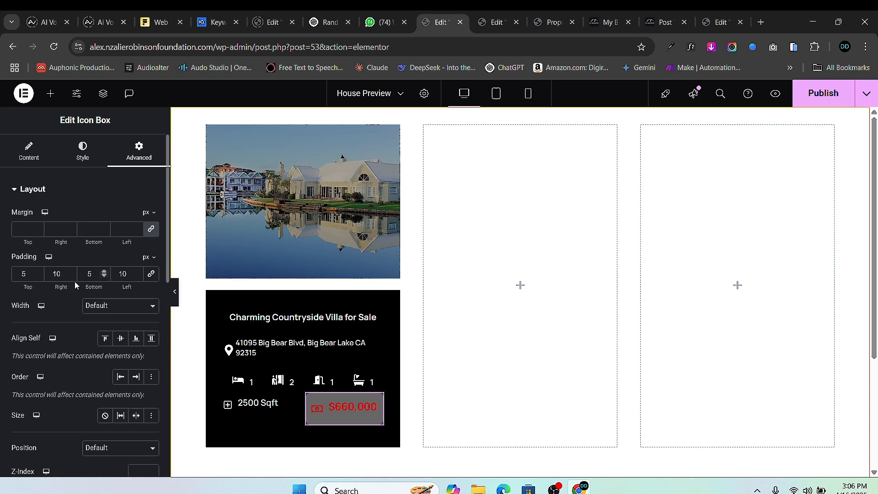
left_click(37, 277)
left_click(38, 277)
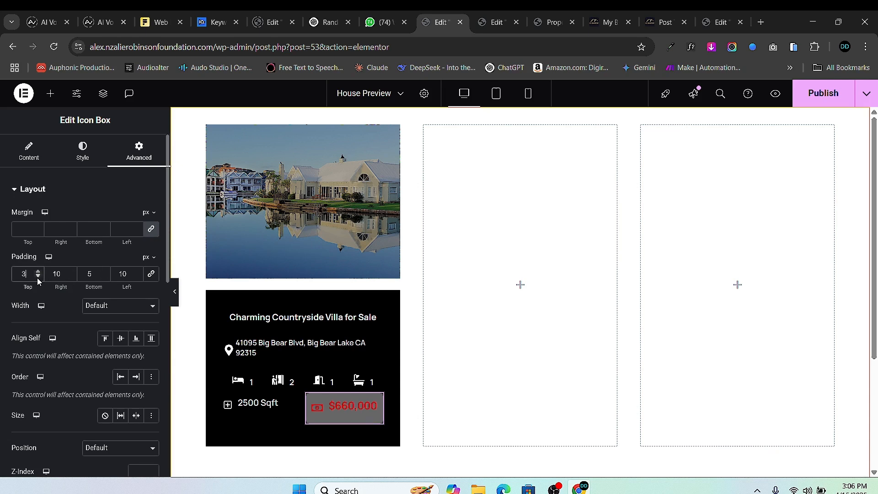
left_click(104, 276)
left_click(104, 277)
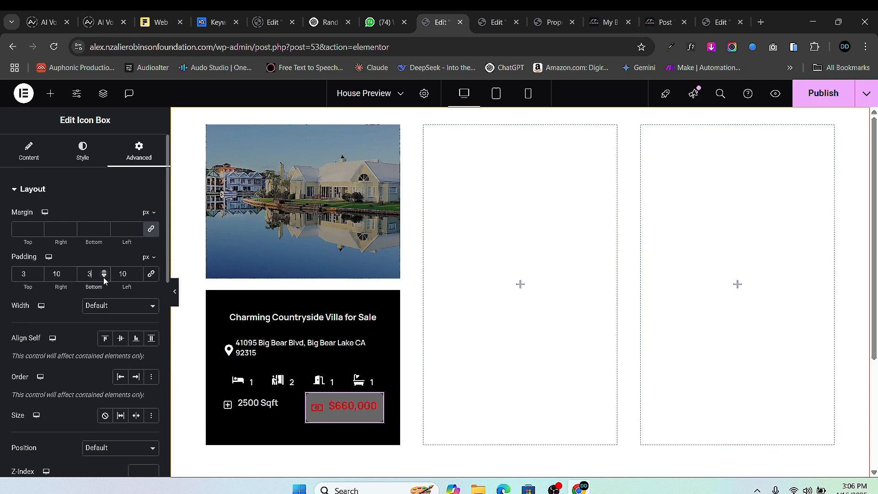
left_click(105, 277)
left_click(104, 276)
left_click(104, 277)
left_click(37, 276)
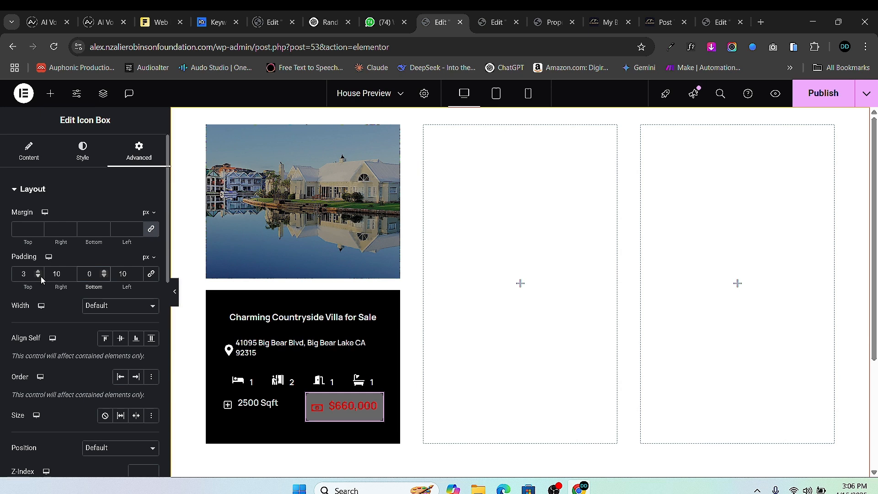
left_click(37, 276)
left_click(38, 276)
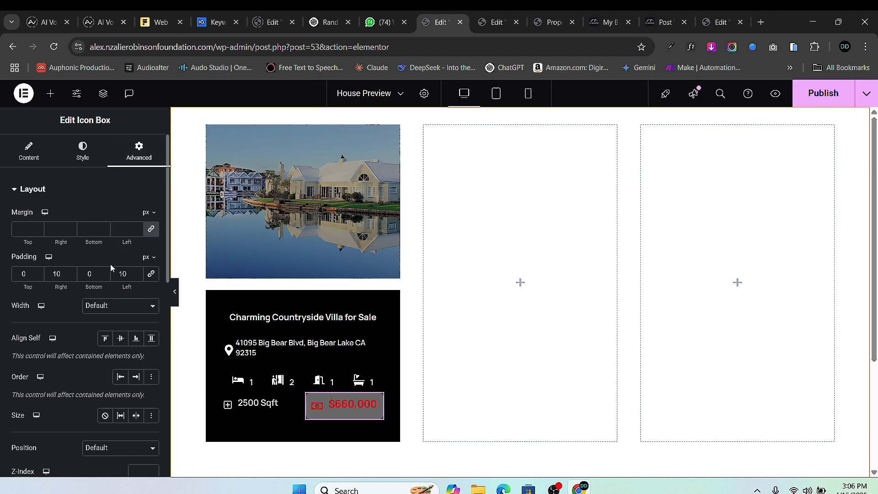
- Change the price box background colour to black (#000000)
scroll(105, 263, "down", 5)
scroll(85, 261, "down", 4)
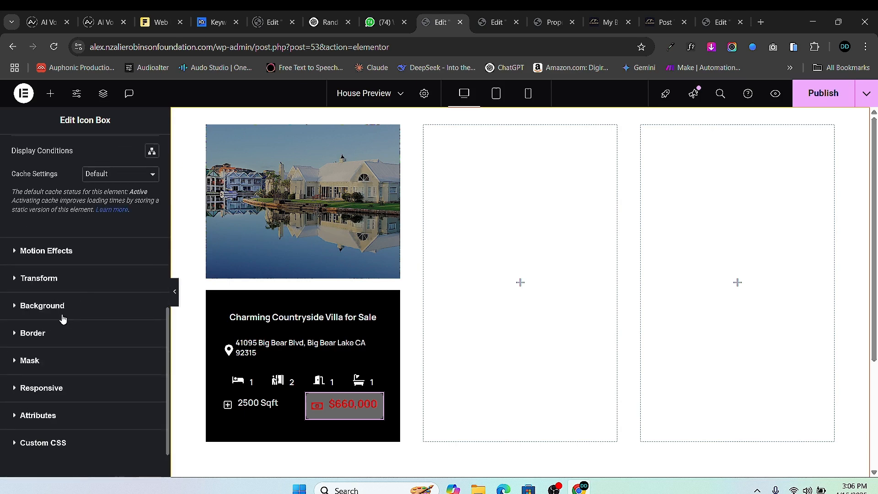
left_click(63, 319)
left_click(151, 346)
left_click(87, 270)
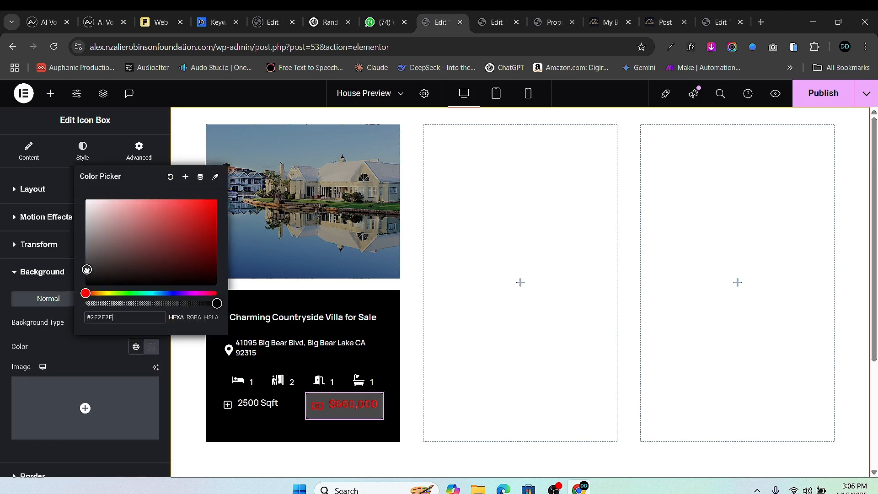
left_click_drag(87, 269, 67, 322)
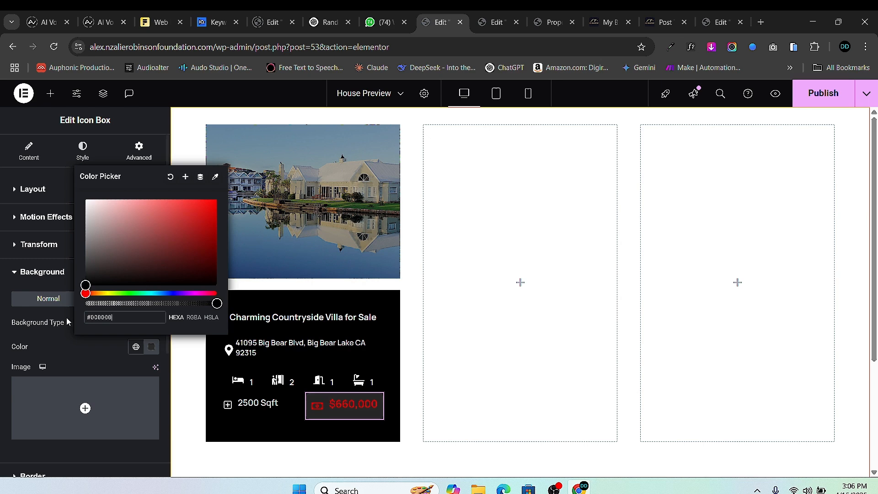
left_click(2, 345)
scroll(38, 224, "down", 4)
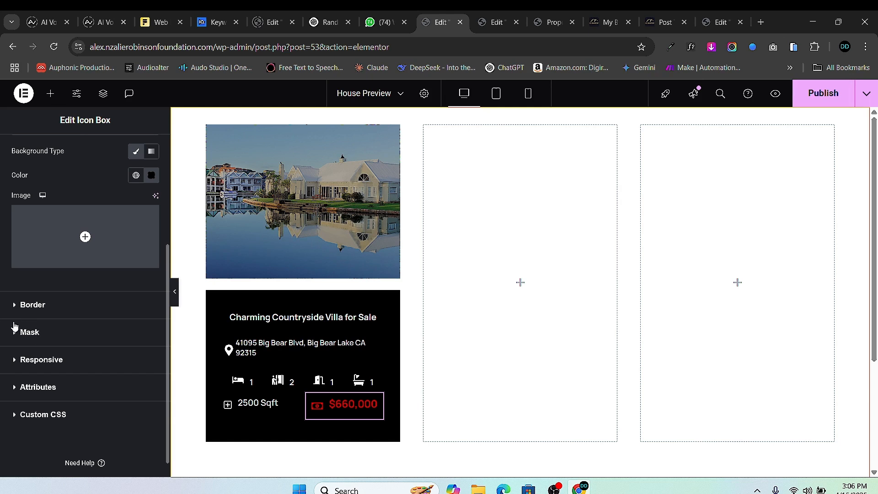
- Give the price box a solid 1 px border in white (#FFFFFF)
left_click(14, 305)
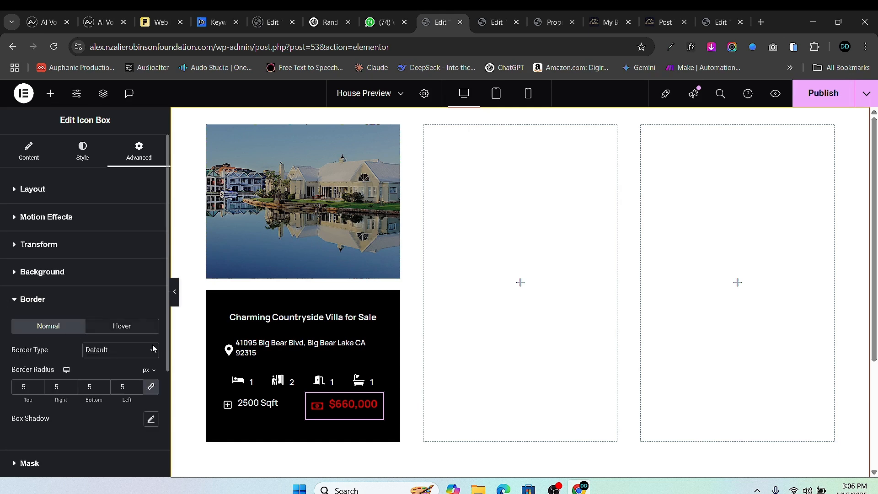
left_click(128, 358)
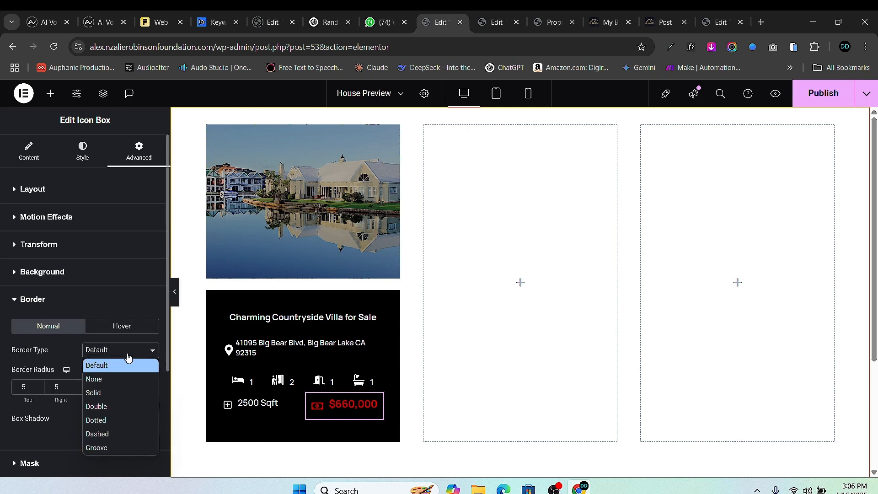
left_click(127, 390)
scroll(125, 407, "down", 1)
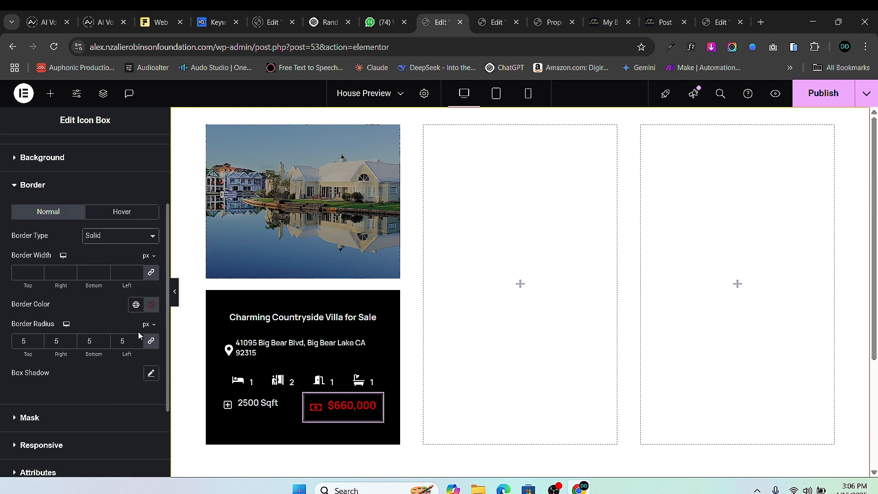
left_click(137, 272)
left_click(151, 305)
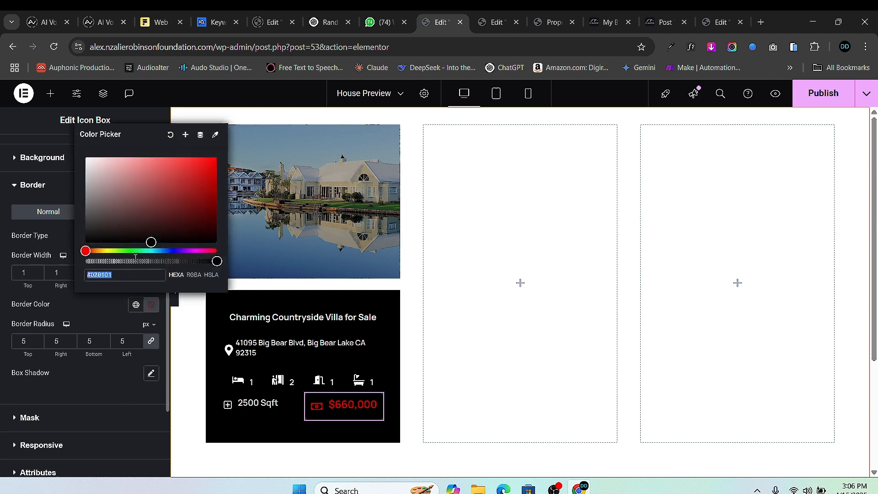
left_click_drag(89, 160, 73, 162)
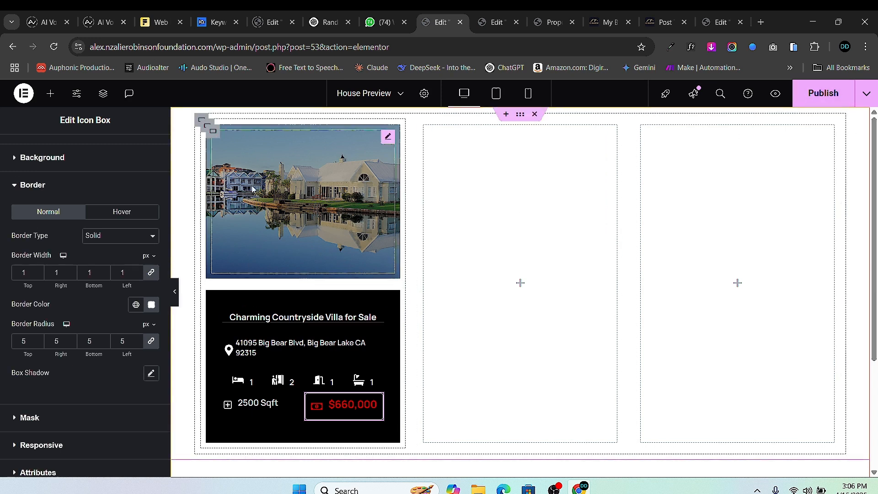
- Set the house card container's gaps to 0 and publish the page
left_click(208, 128)
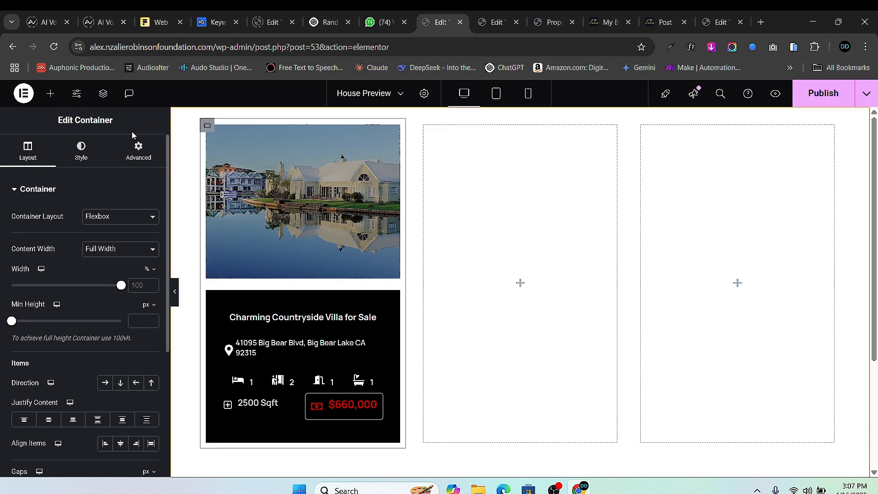
scroll(113, 378, "down", 3)
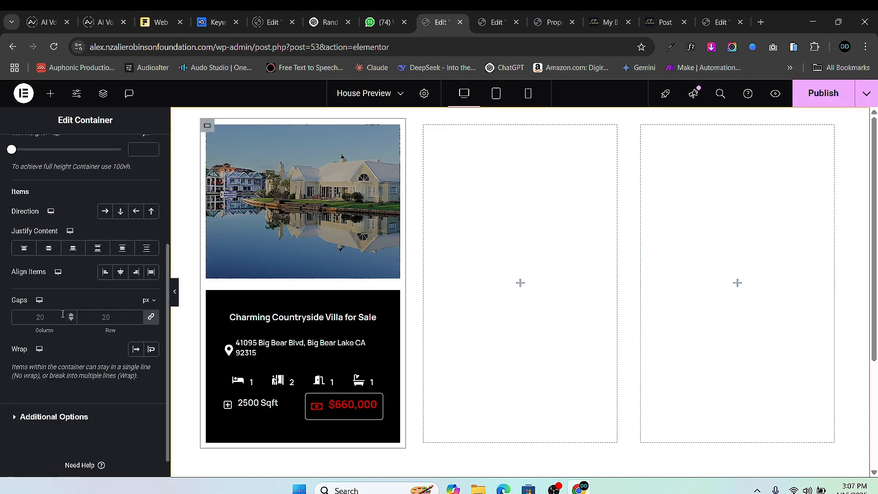
left_click(137, 320)
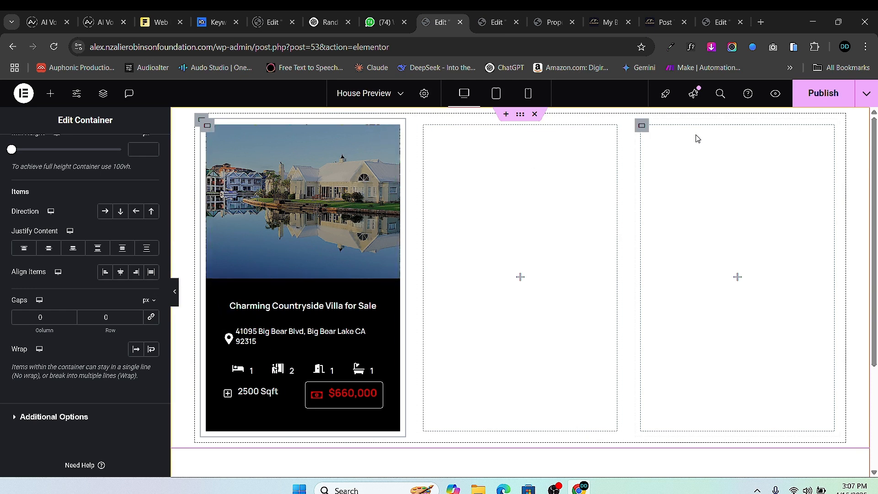
left_click(816, 97)
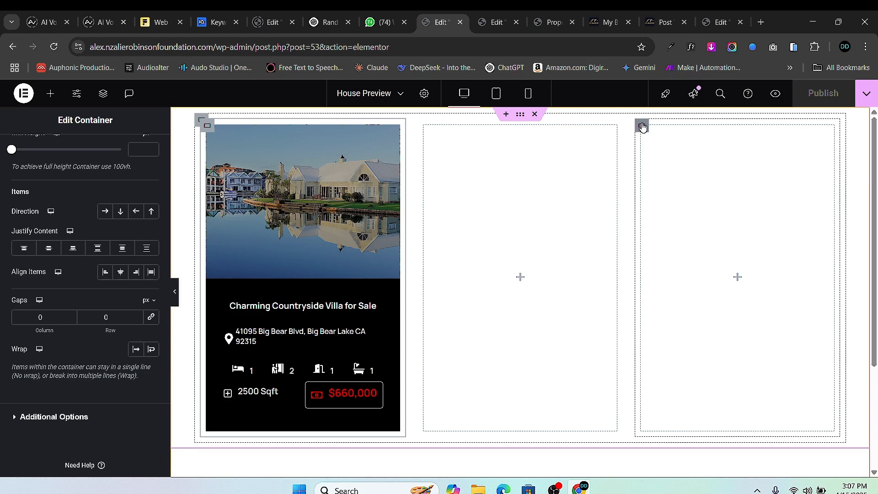
- Delete the two empty side columns next to the house card
right_click(642, 127)
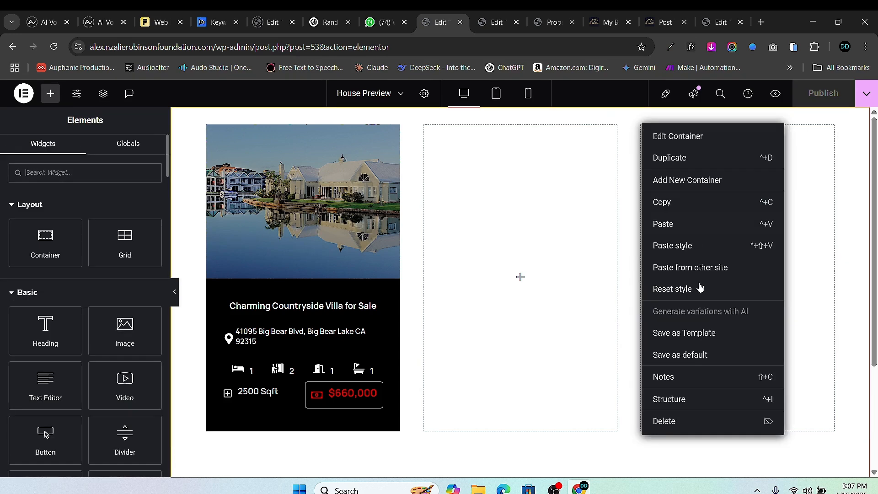
left_click(665, 419)
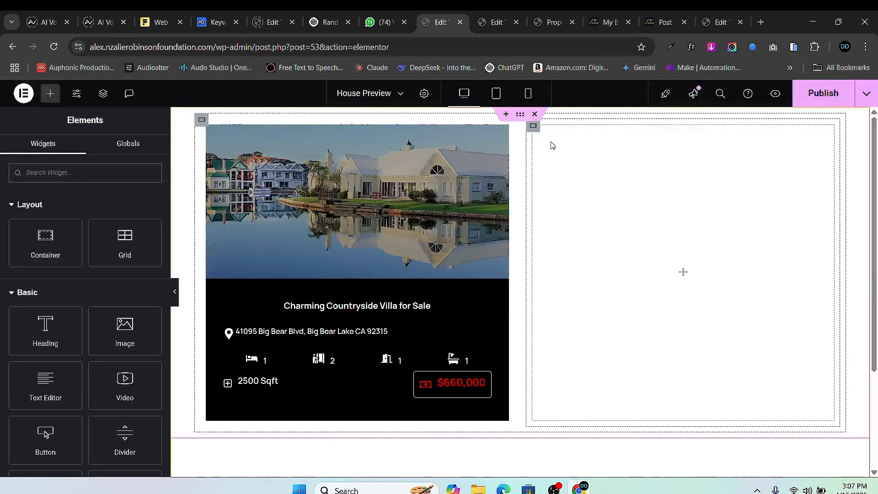
right_click(533, 125)
left_click(594, 425)
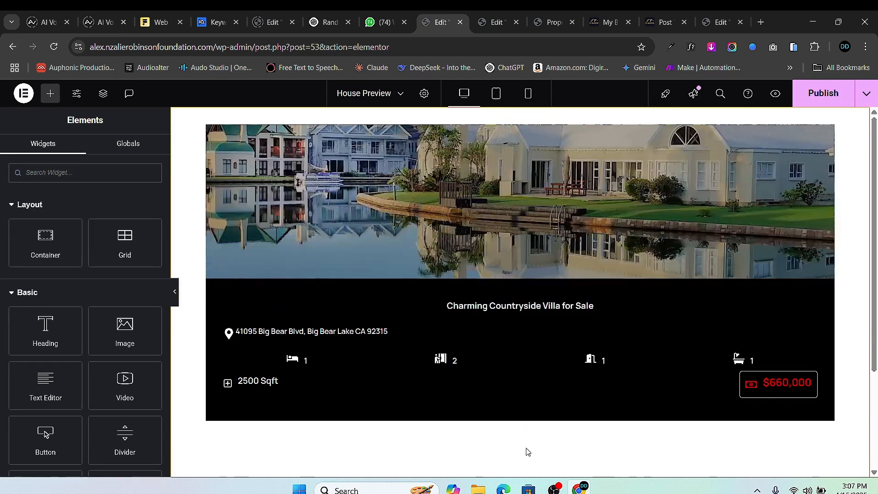
left_click(821, 92)
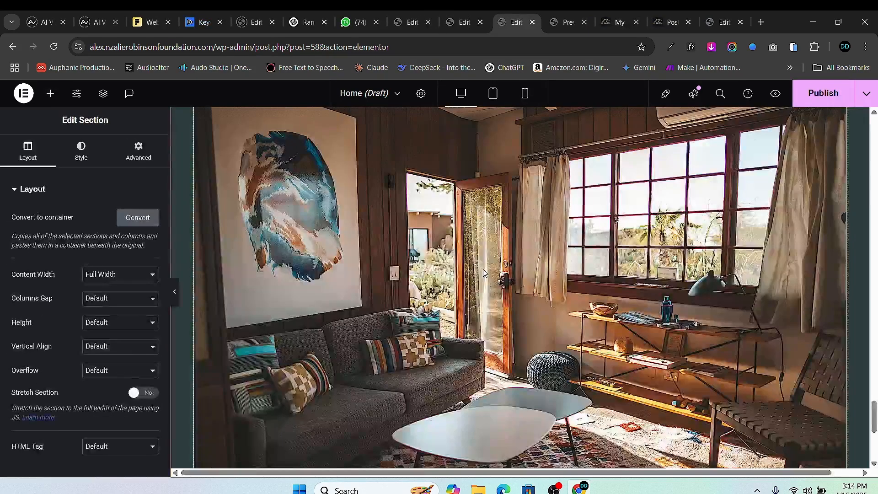
scroll(454, 301, "down", 6)
scroll(520, 258, "up", 10)
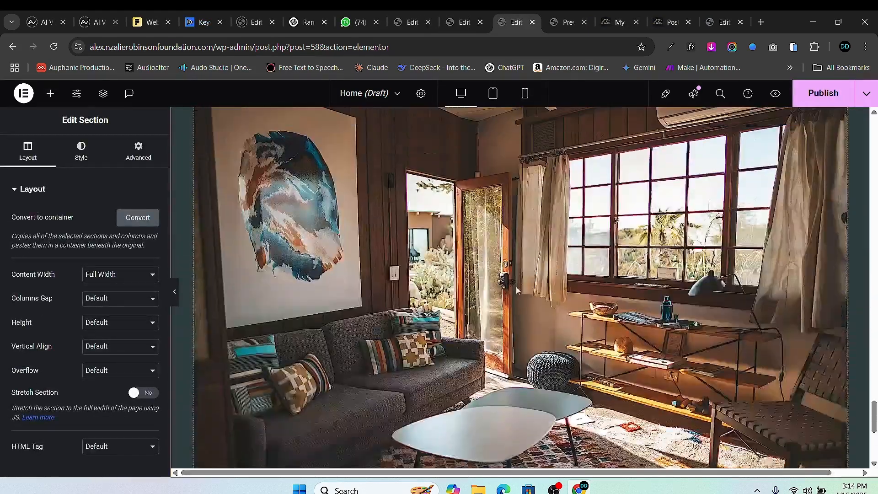
scroll(520, 258, "up", 10)
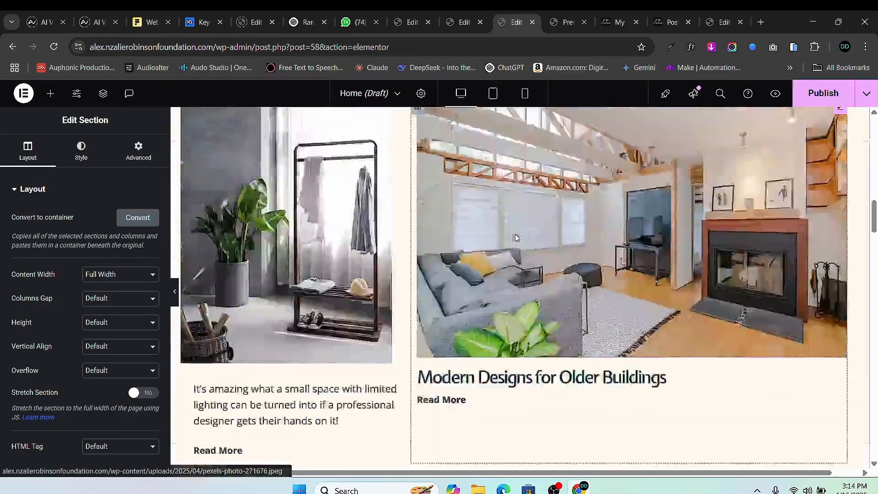
scroll(538, 260, "down", 10)
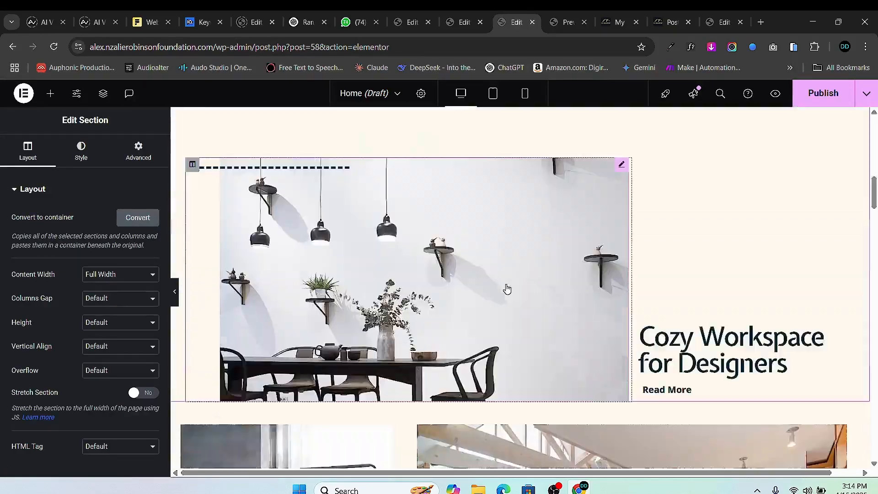
scroll(524, 270, "down", 15)
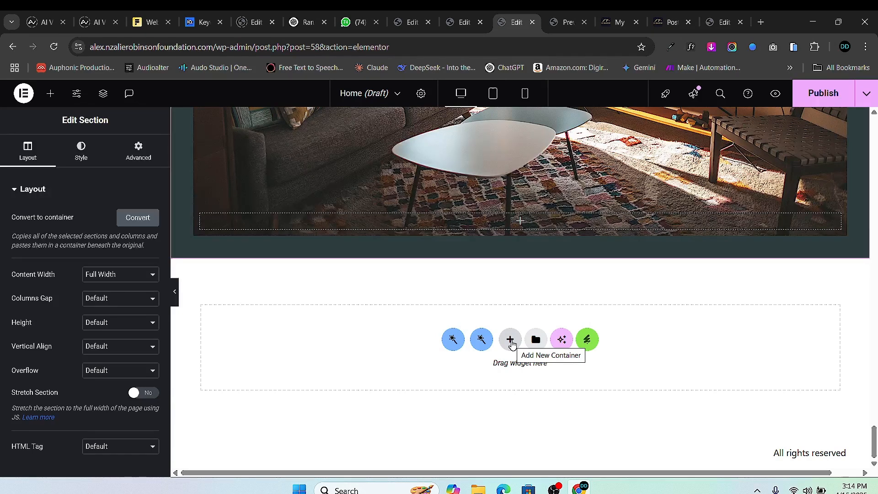
- Add a new flexbox container below the hero image and search the widgets for 'list'
left_click(509, 344)
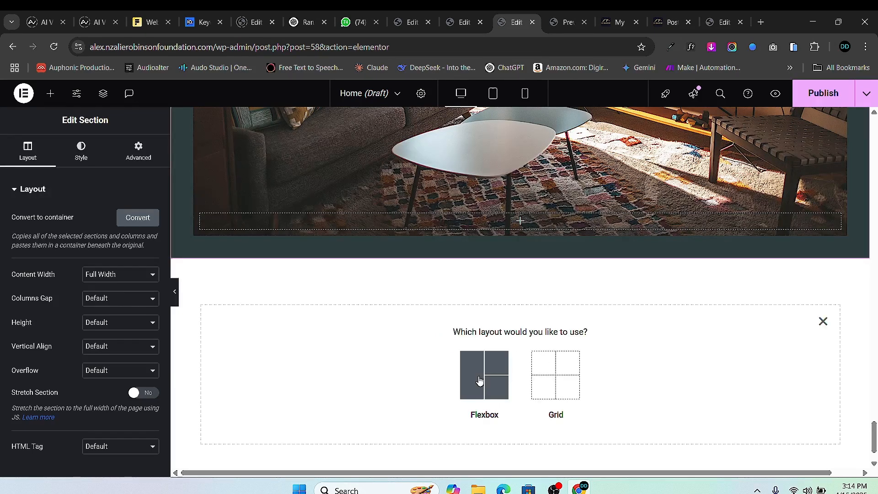
left_click(480, 381)
left_click(370, 371)
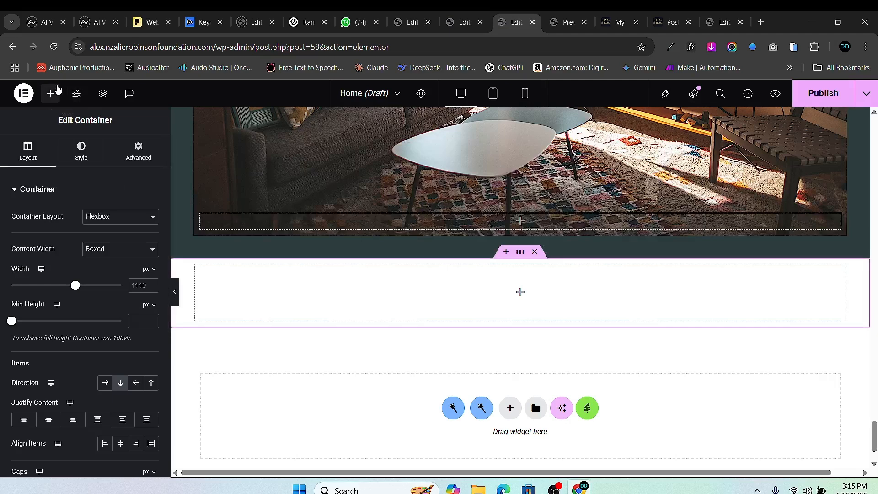
left_click(54, 92)
left_click_drag(48, 265, 542, 299)
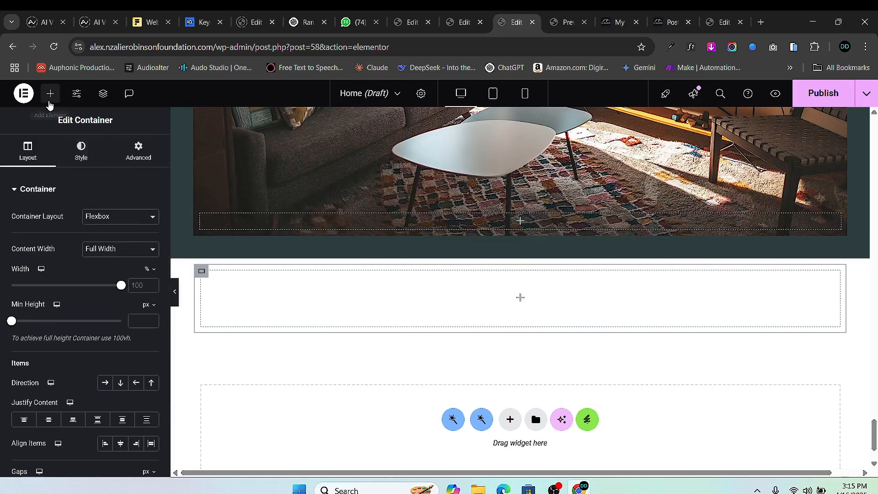
left_click(50, 96)
type("listing")
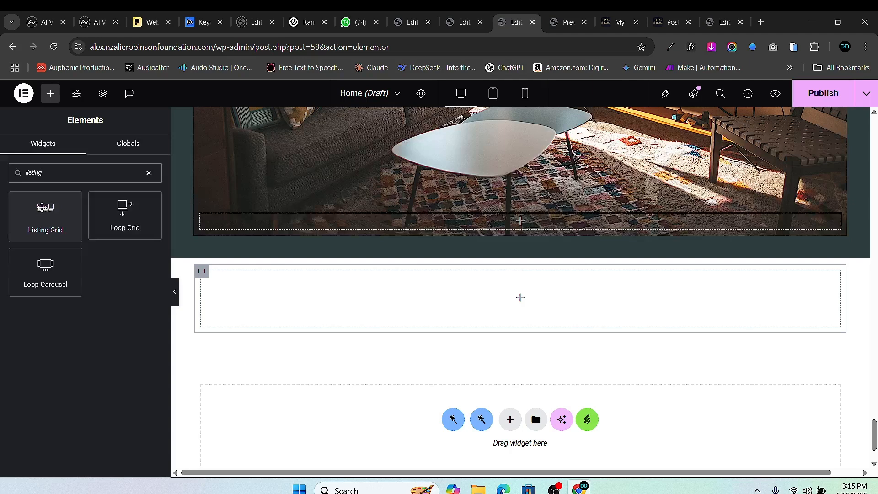
- Drop a Listing Grid into the new container, choose the House Preview listing, and publish
left_click_drag(42, 208, 542, 298)
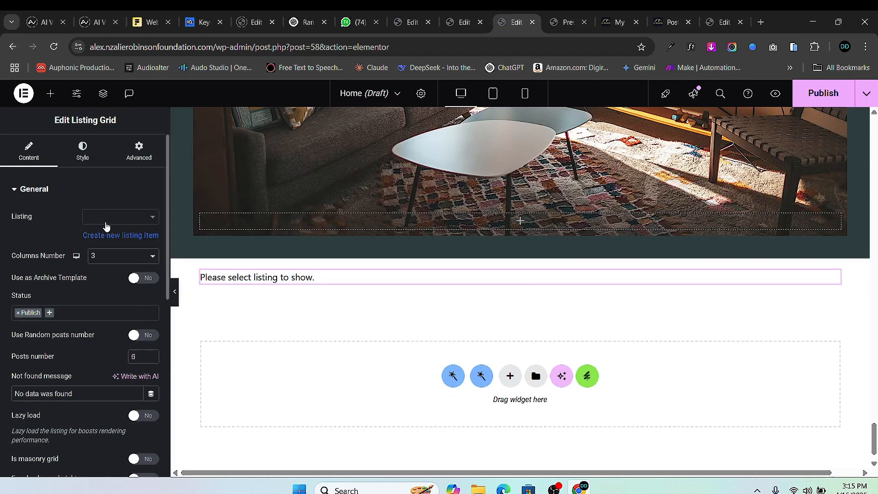
left_click(100, 221)
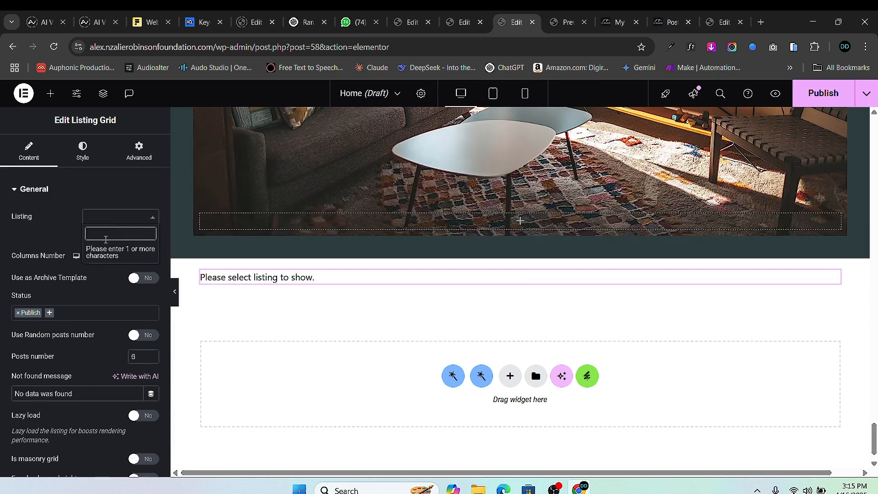
type("house")
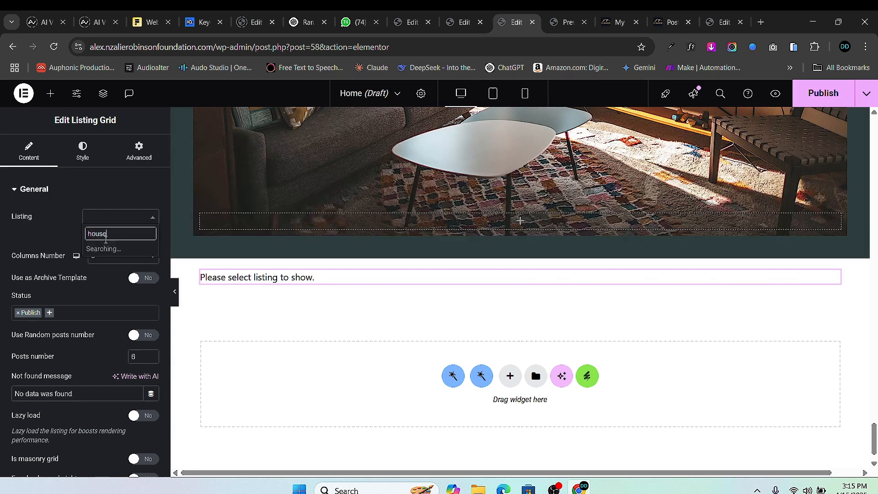
left_click(130, 249)
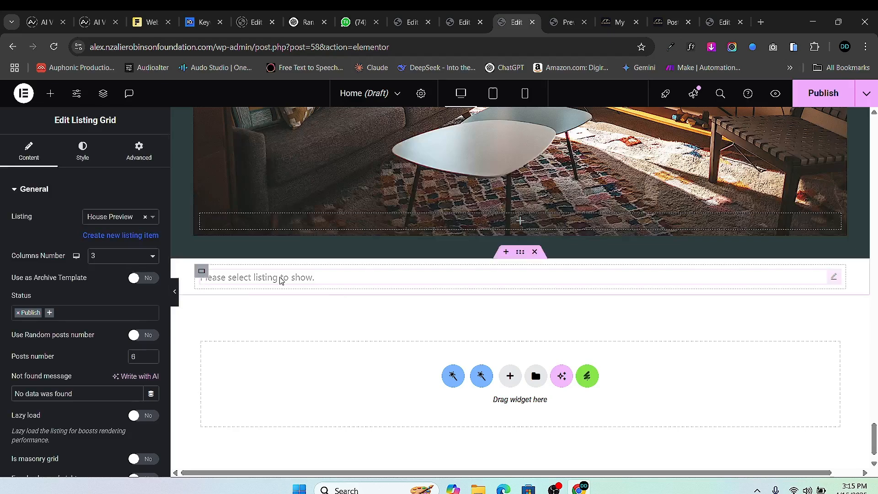
scroll(553, 347, "down", 1)
scroll(552, 346, "down", 4)
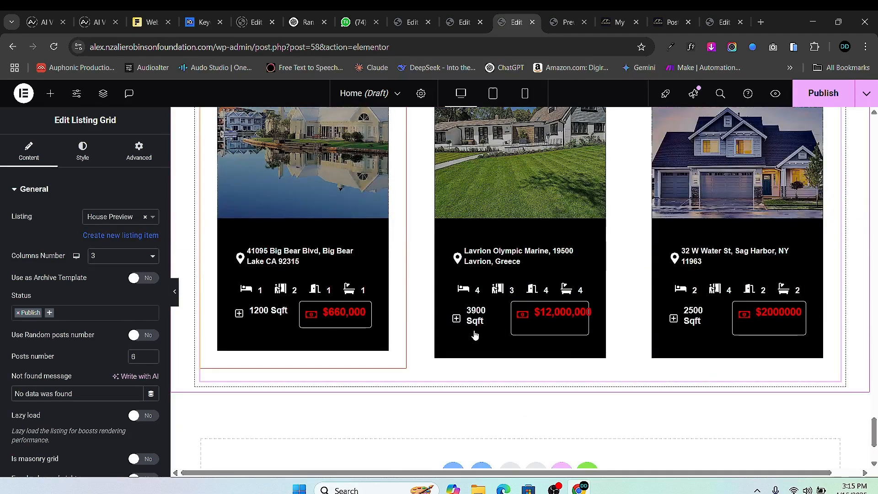
scroll(474, 334, "up", 4)
scroll(432, 259, "down", 3)
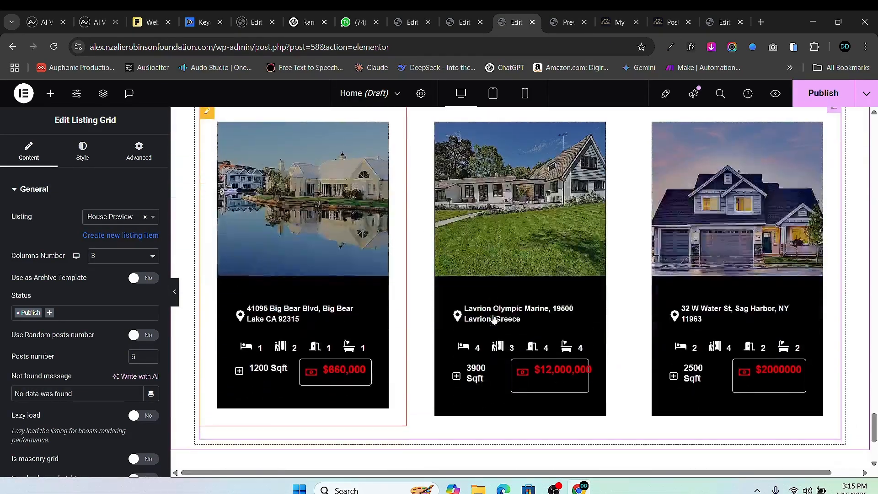
left_click(823, 93)
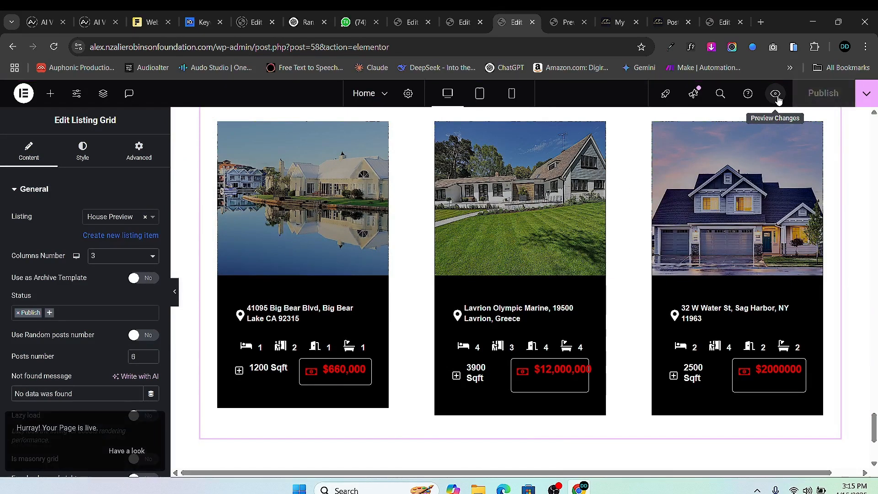
- Preview the Home page in a new tab and scroll down to the three house cards
left_click(775, 94)
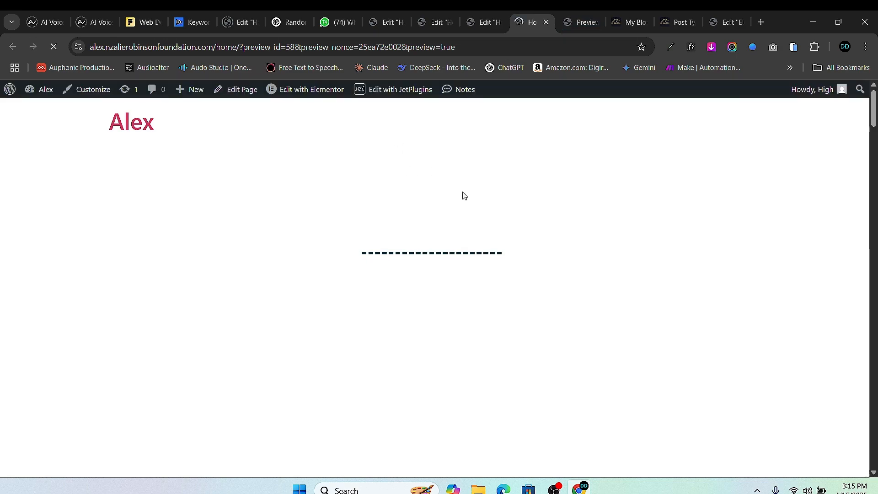
scroll(446, 235, "down", 5)
scroll(448, 234, "down", 12)
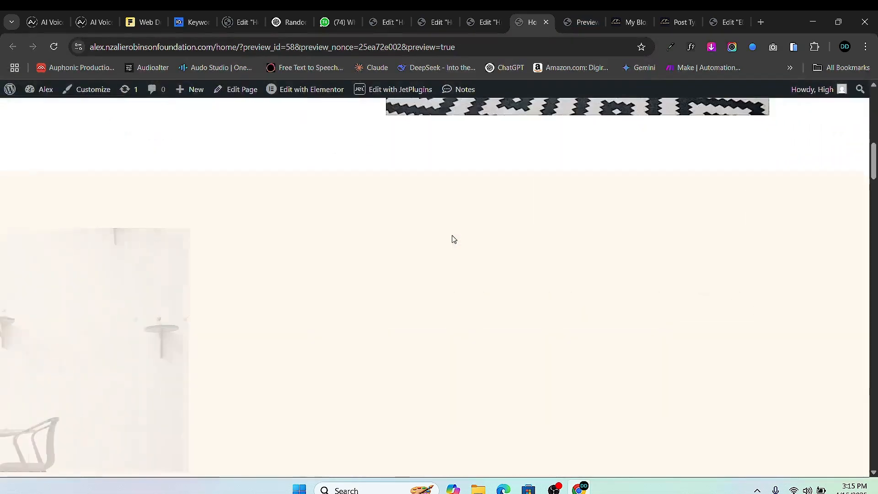
scroll(457, 249, "down", 14)
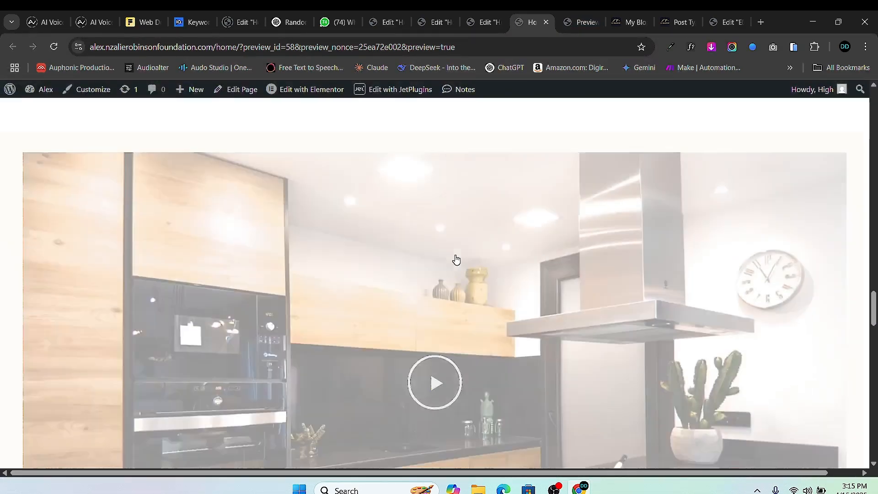
scroll(460, 274, "down", 2)
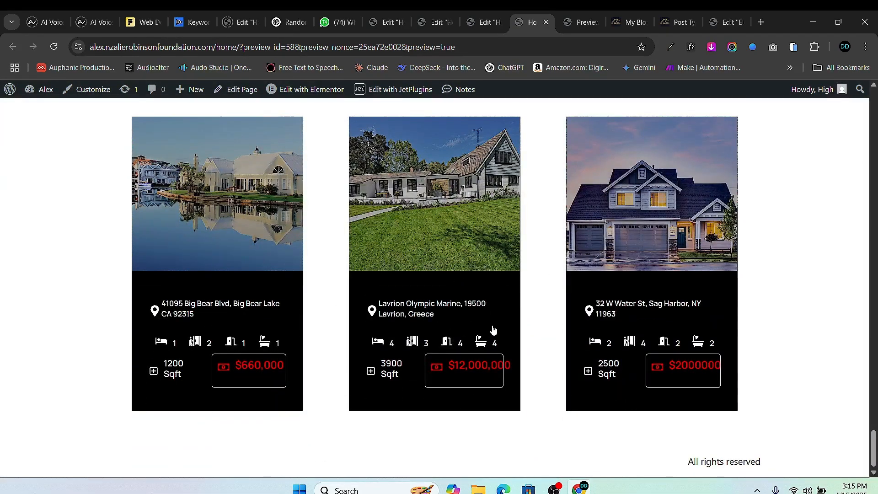
- In the House Preview template, set the card's inner container padding to 0
left_click(485, 22)
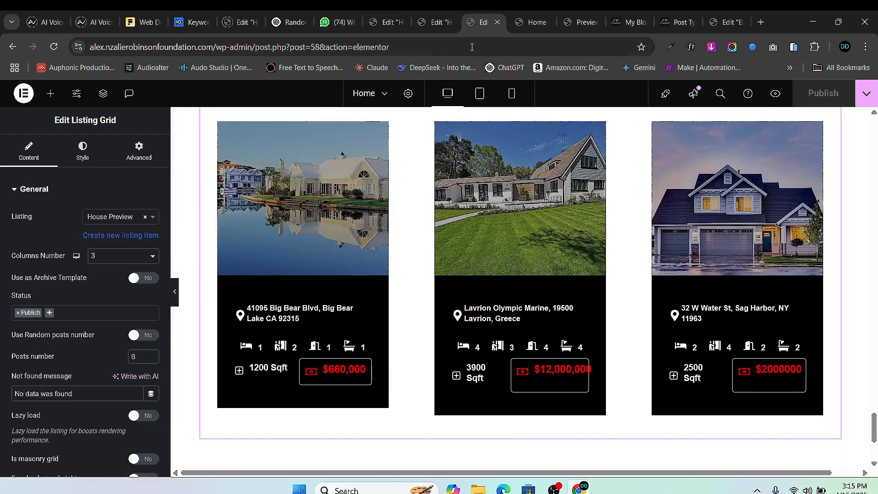
scroll(419, 236, "up", 3)
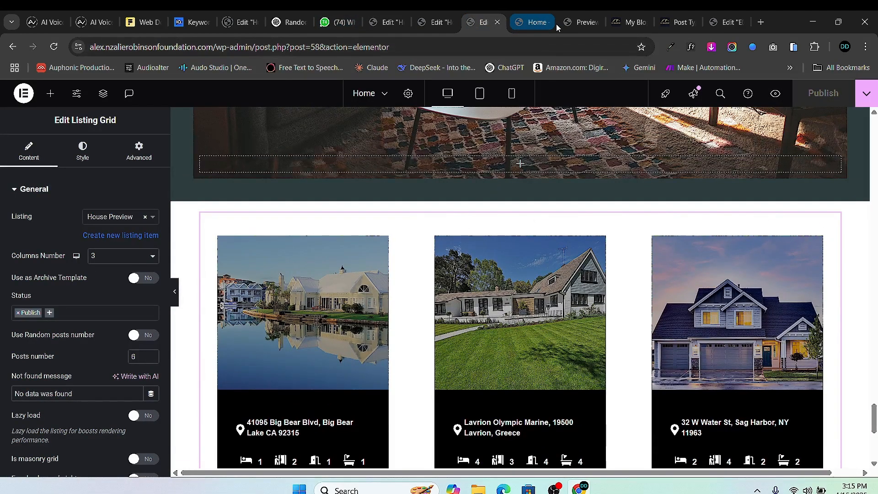
left_click(579, 22)
left_click(530, 24)
left_click(415, 24)
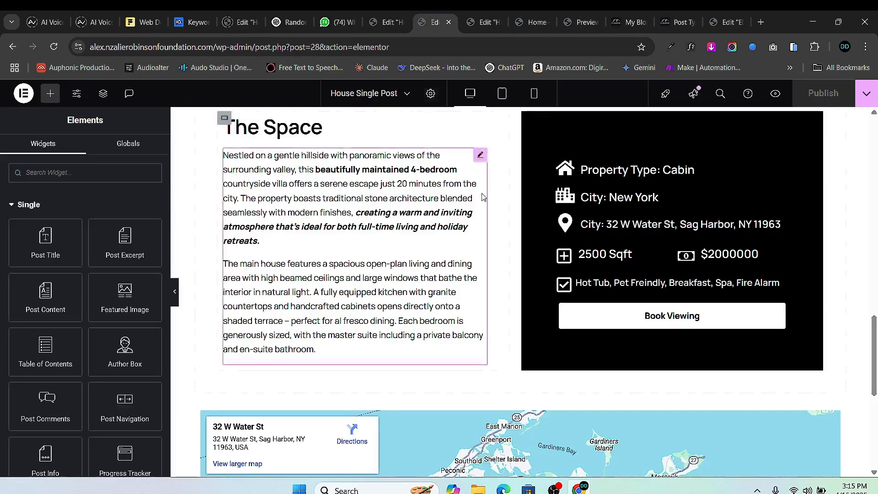
scroll(484, 196, "up", 5)
key("ctrl+shift+Tab")
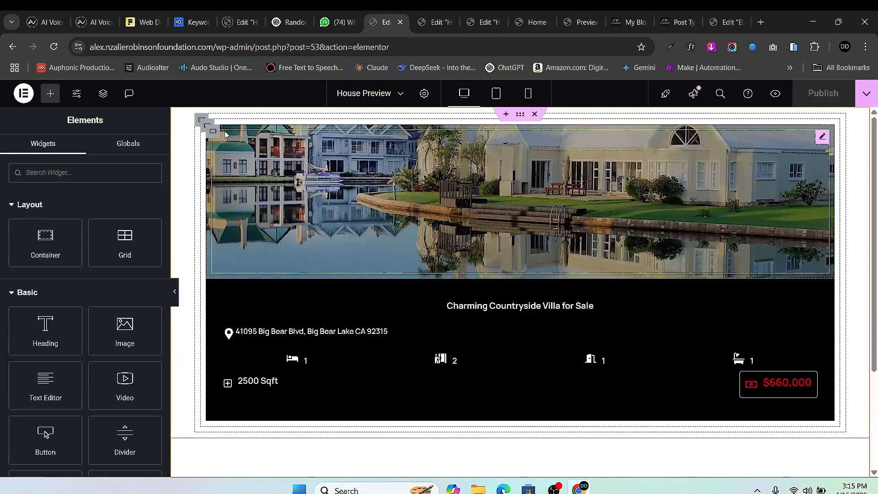
left_click(206, 124)
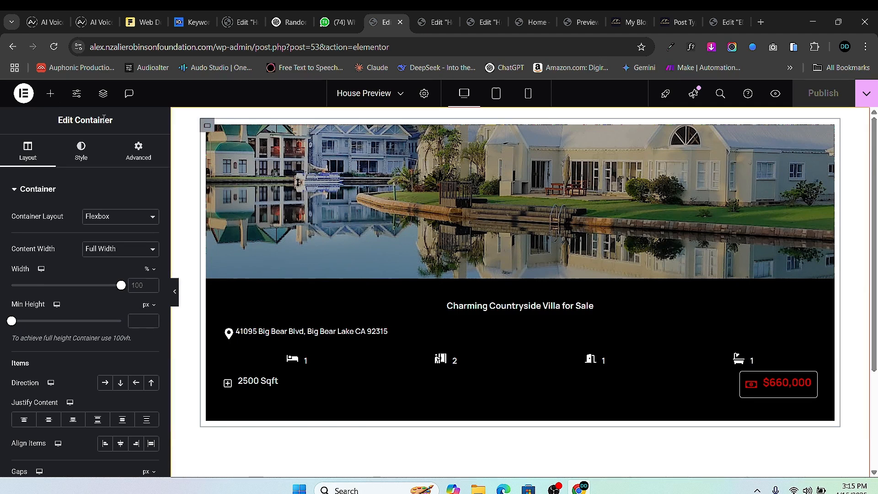
left_click(137, 150)
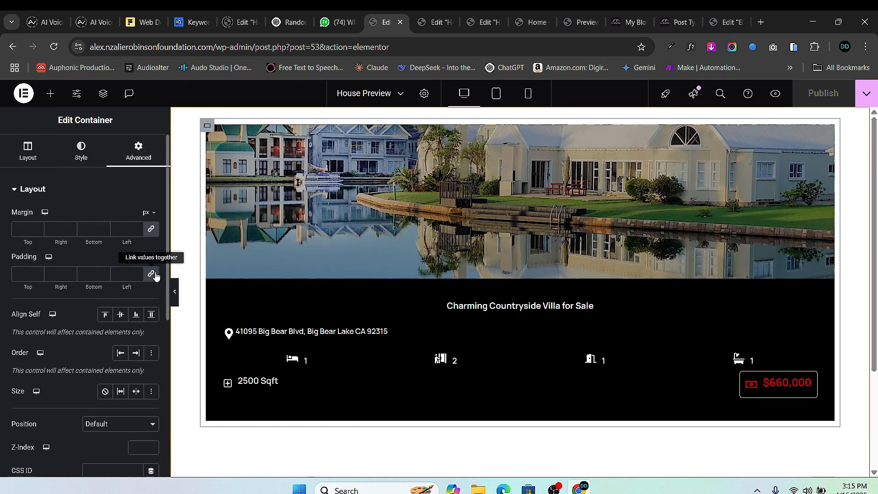
left_click(151, 274)
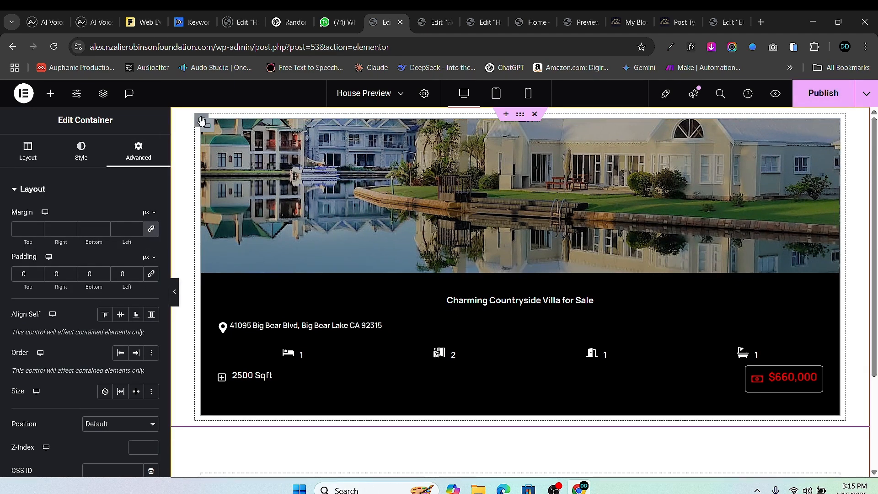
- Set the card's outer container padding to 0 and publish the House Preview template
left_click(431, 26)
left_click(530, 21)
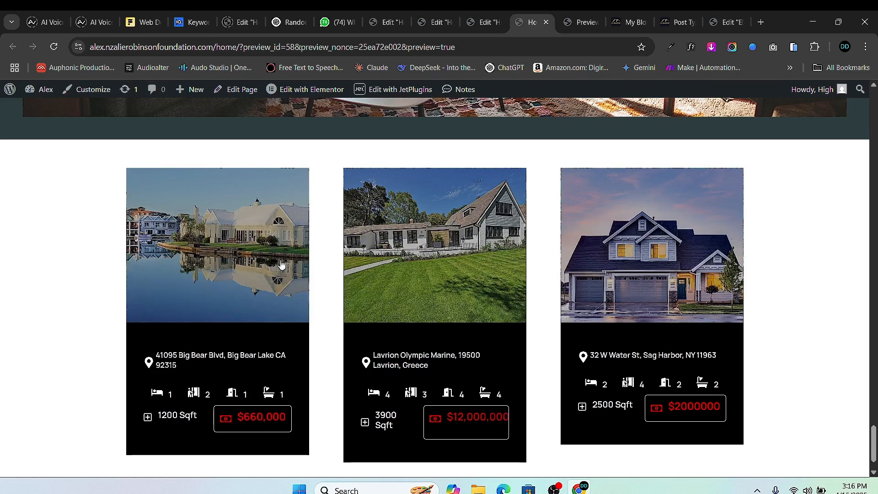
left_click(482, 22)
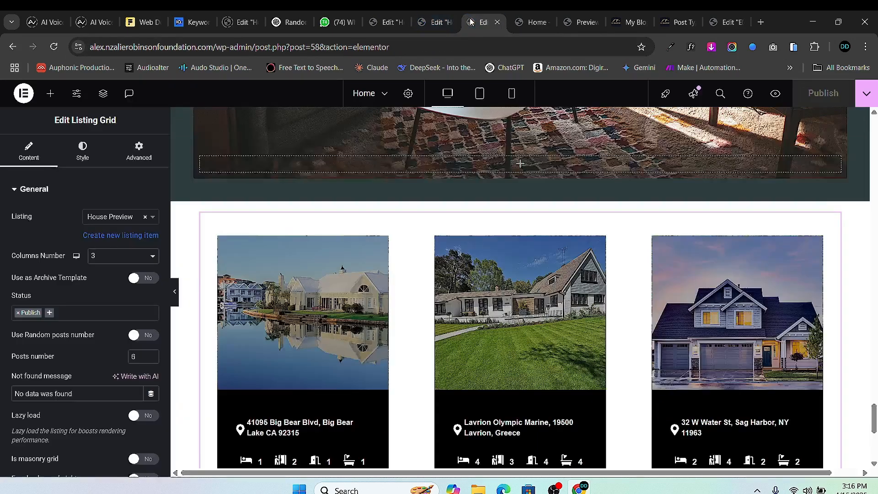
left_click(389, 22)
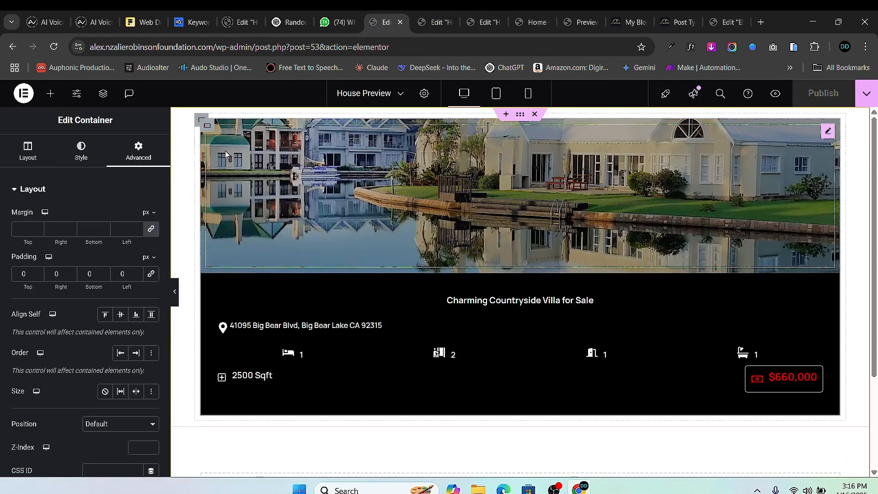
left_click(199, 123)
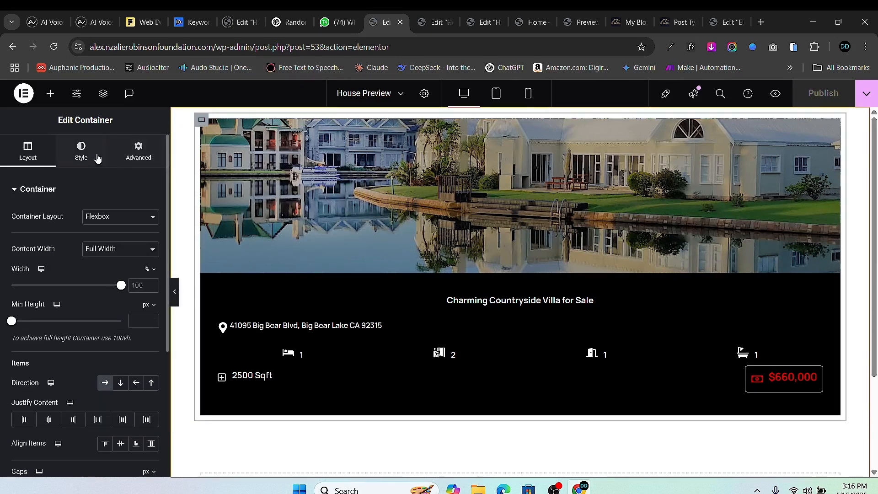
left_click(138, 151)
left_click(151, 274)
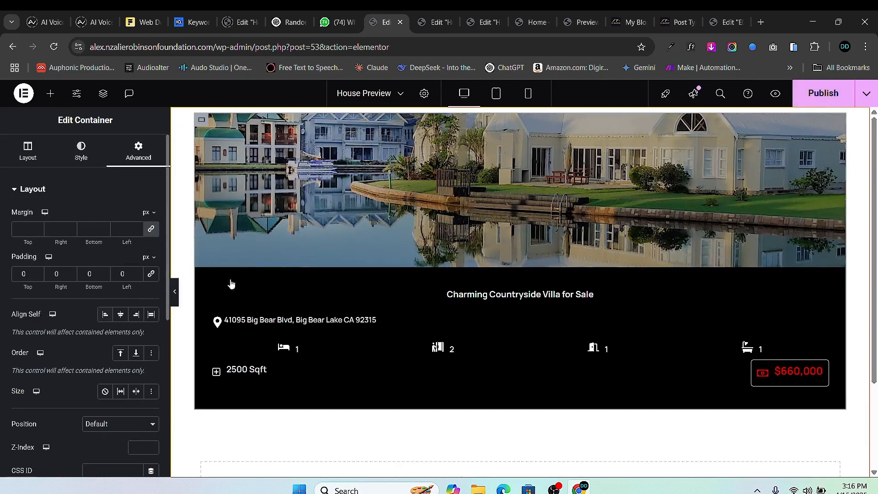
left_click(836, 91)
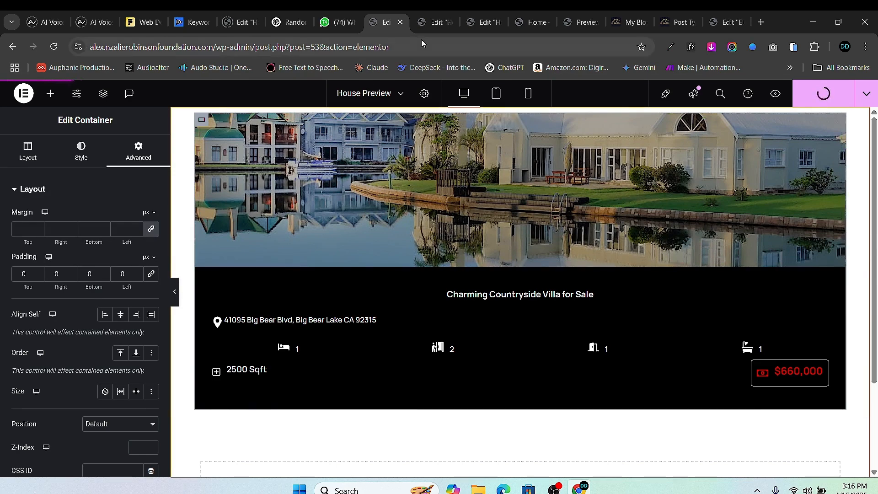
left_click(428, 25)
left_click(519, 24)
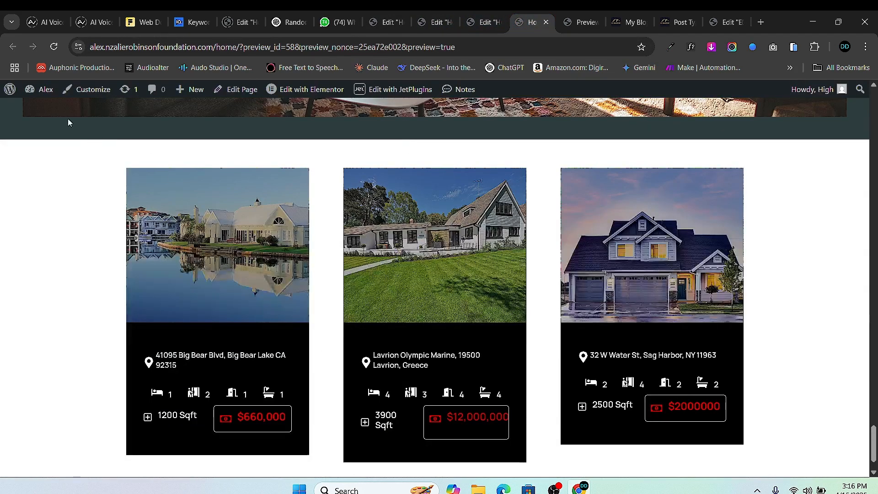
- Reload the Home page preview and scroll over the re-laid-out house cards
left_click(53, 47)
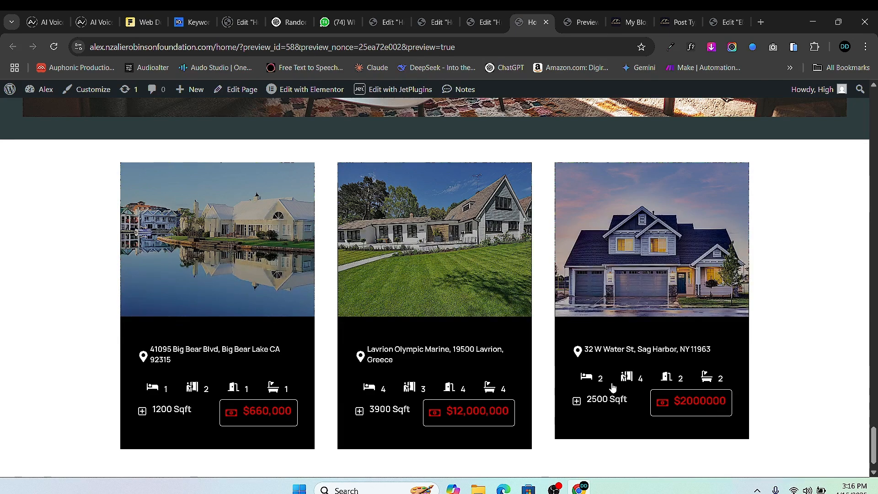
scroll(399, 308, "up", 1)
scroll(388, 323, "down", 2)
scroll(555, 304, "up", 1)
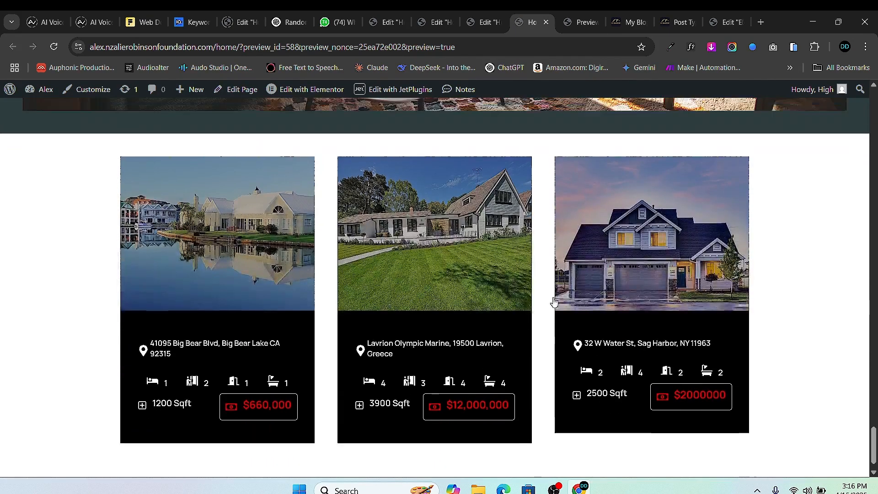
scroll(391, 303, "down", 1)
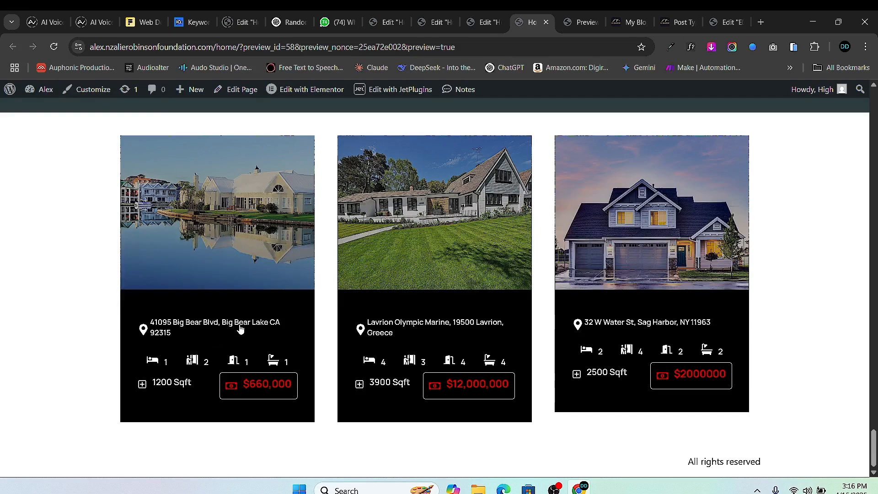
scroll(439, 310, "up", 1)
- Toggle the listing grid's Use Custom Query on, then back off, and return to the preview
left_click(482, 22)
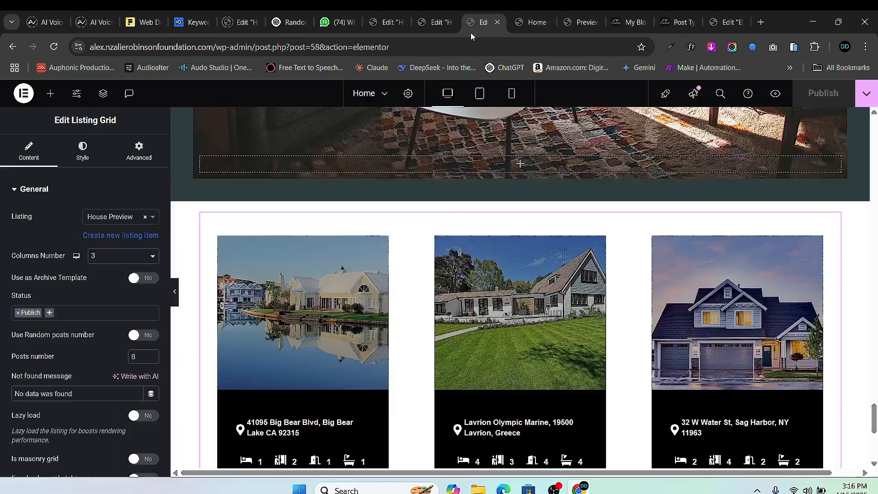
scroll(462, 147, "up", 5)
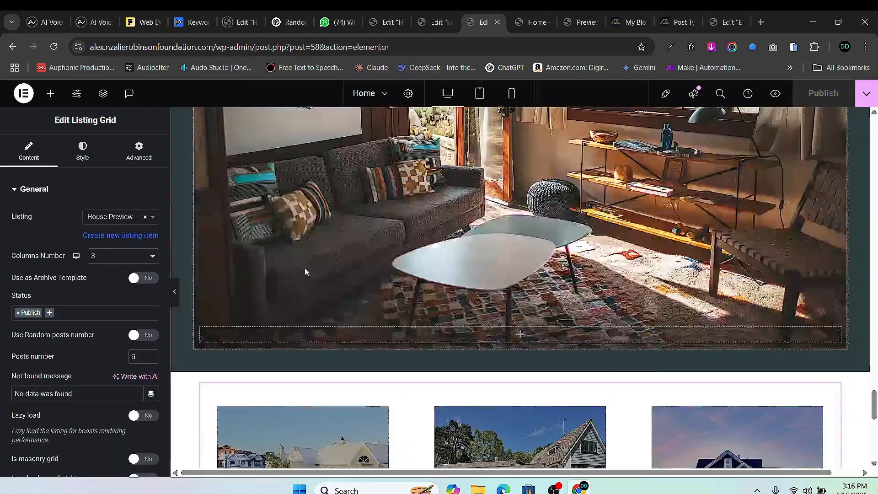
scroll(304, 267, "down", 6)
scroll(117, 302, "down", 3)
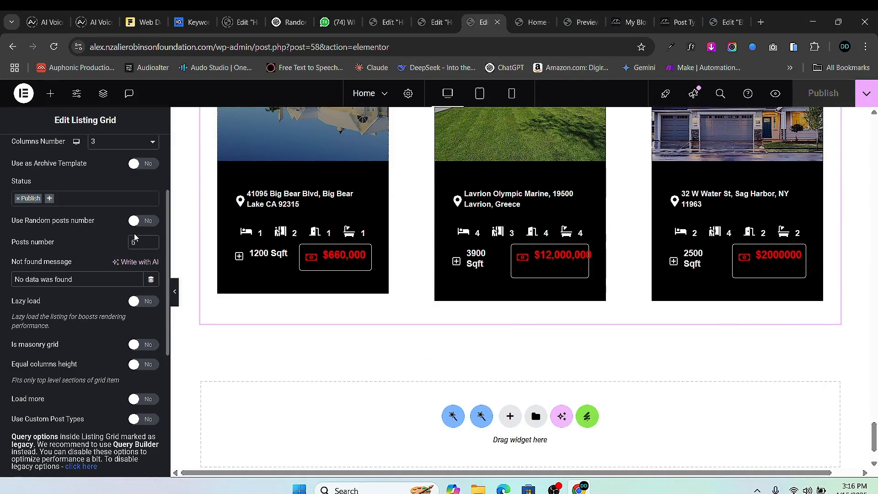
scroll(104, 314, "down", 1)
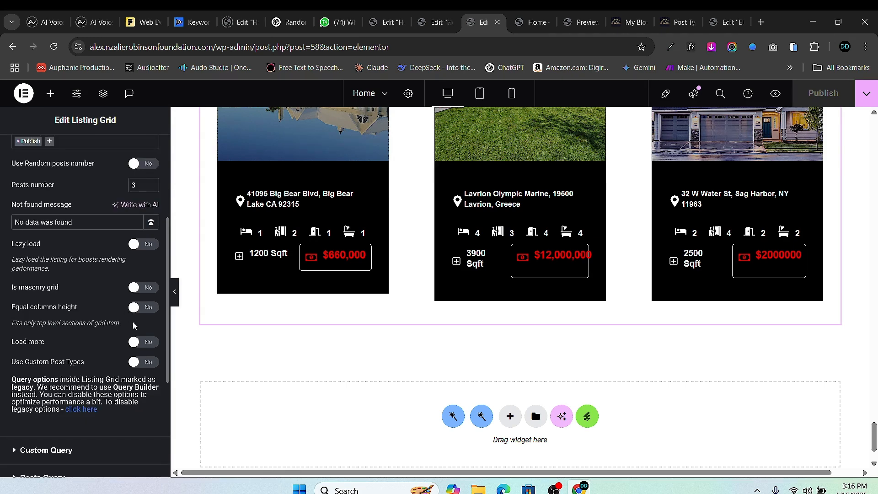
scroll(112, 365, "down", 2)
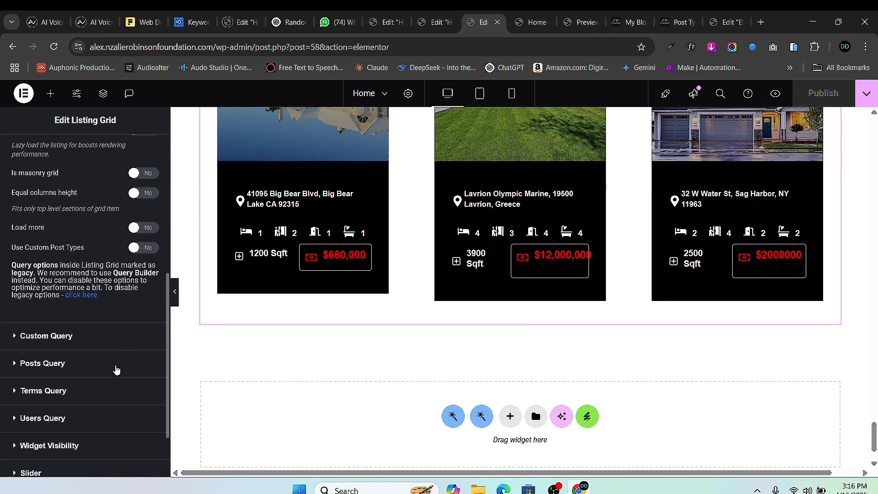
left_click(20, 338)
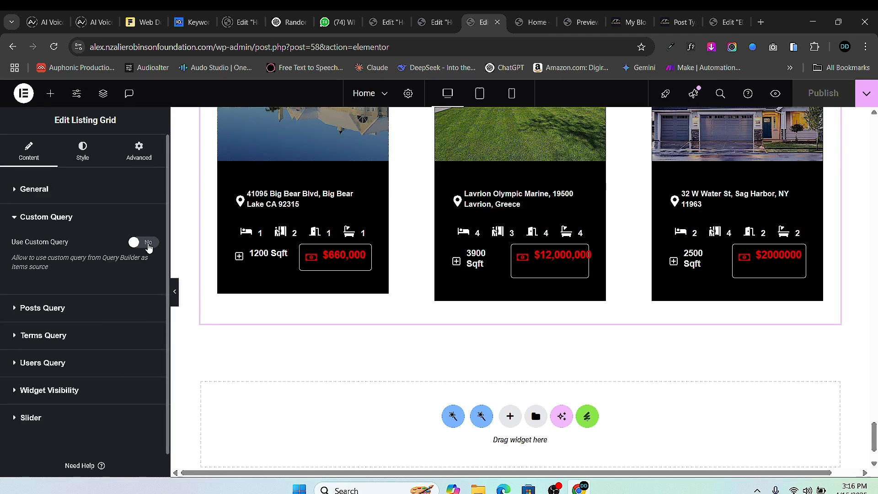
left_click(144, 243)
left_click(123, 288)
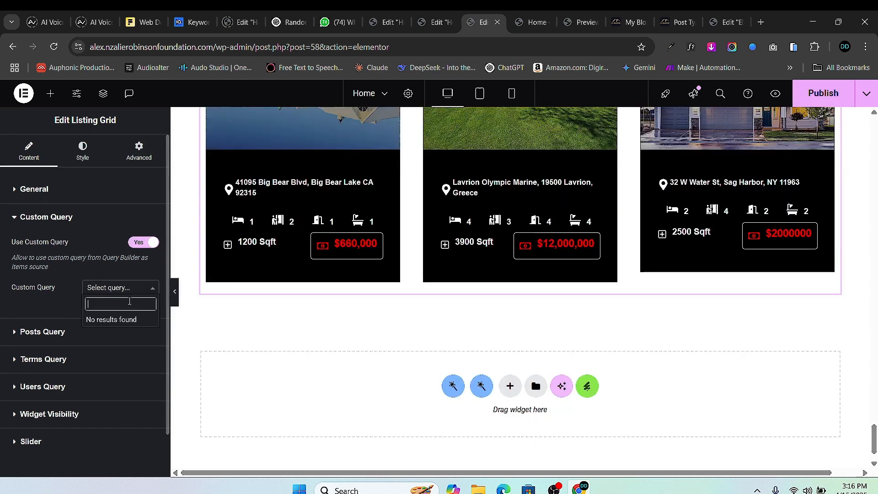
left_click(137, 243)
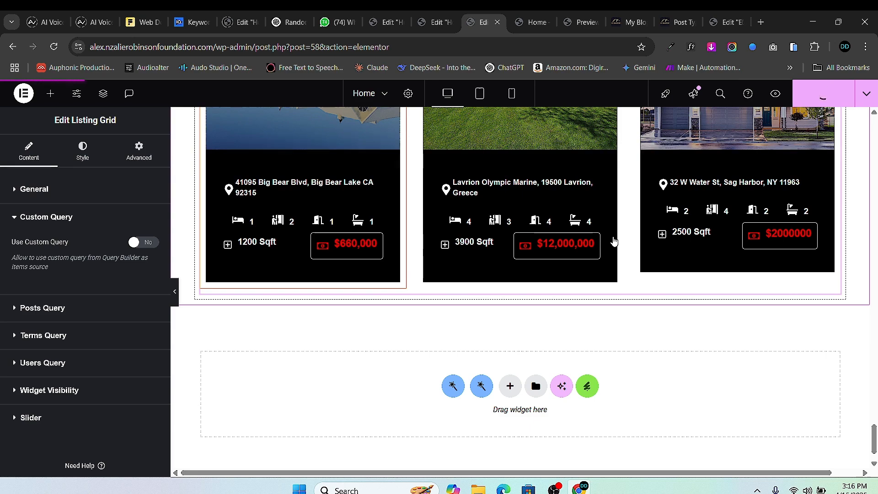
key("ctrl+Tab")
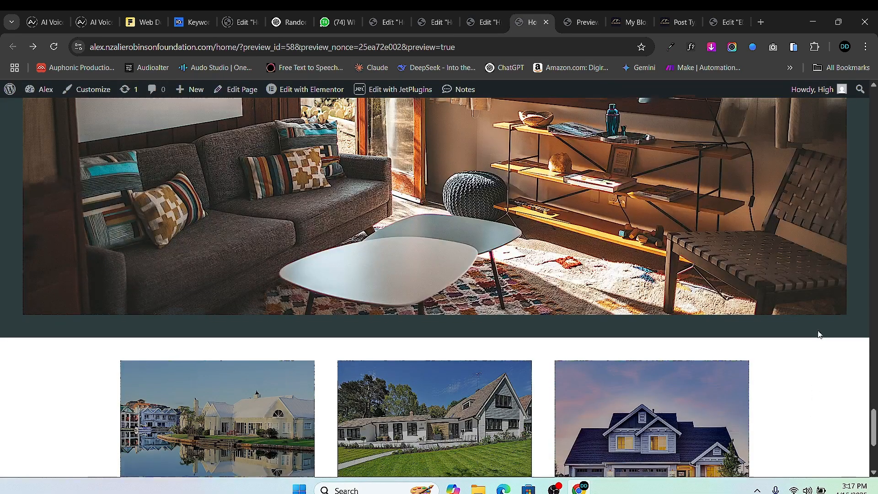
- Open the first house card's property page from the preview, then return to the Home page editor
scroll(819, 334, "down", 5)
scroll(279, 315, "up", 1)
scroll(279, 314, "up", 1)
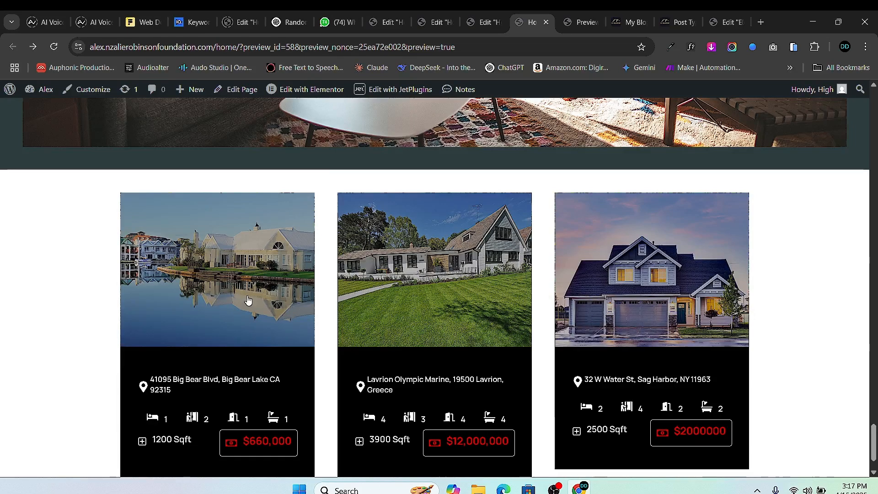
left_click(248, 300)
scroll(550, 194, "down", 5)
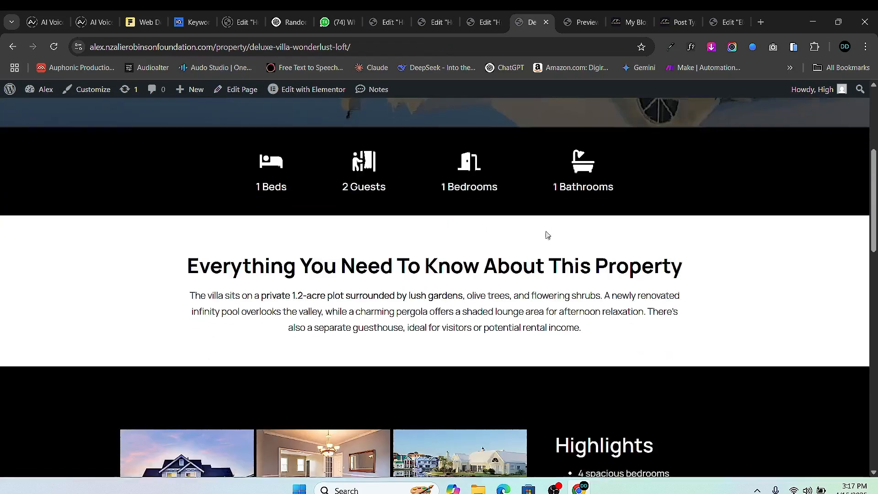
scroll(545, 233, "up", 5)
scroll(387, 255, "down", 3)
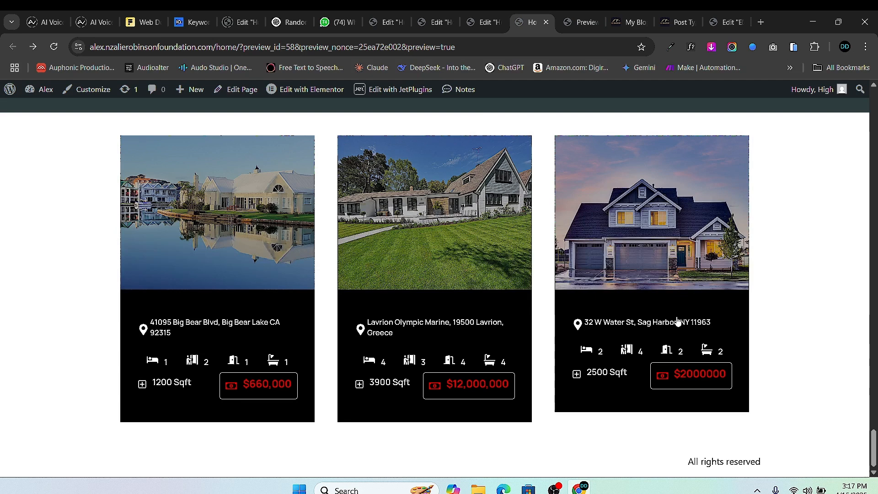
left_click(484, 23)
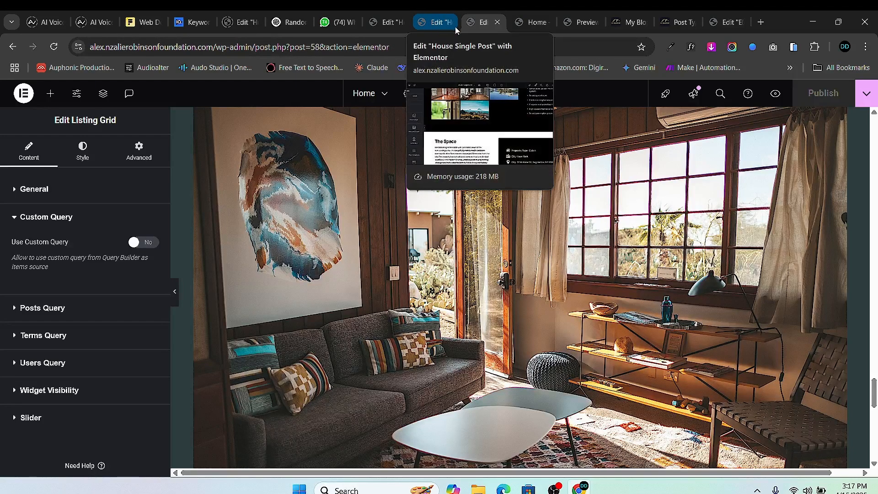
- Review the Home preview and House template editor tabs, then close the extra preview tab
left_click(539, 23)
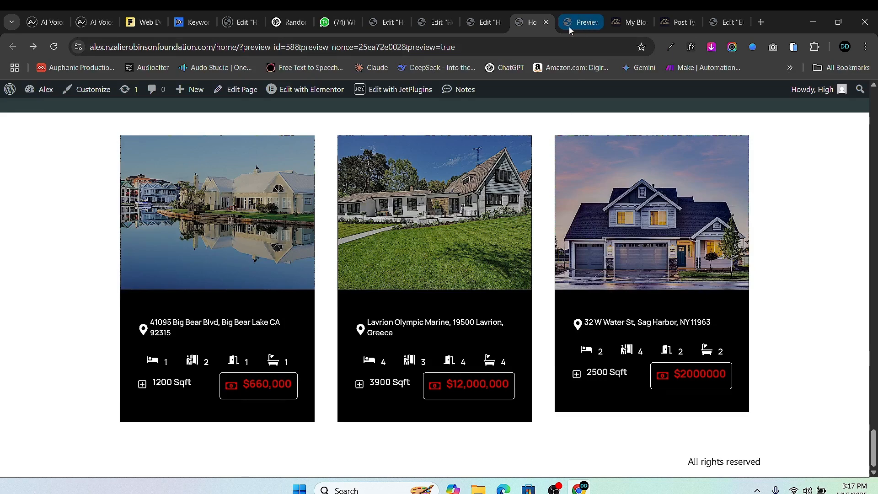
left_click(425, 23)
scroll(431, 125, "up", 10)
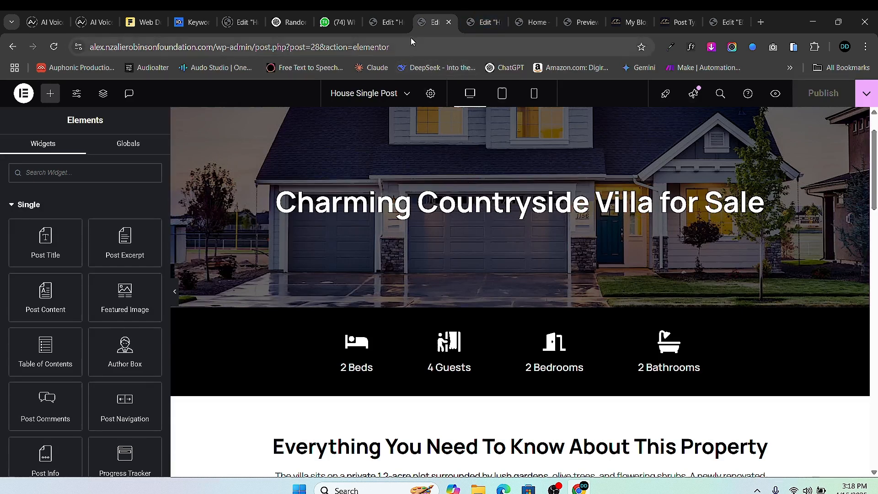
left_click(529, 28)
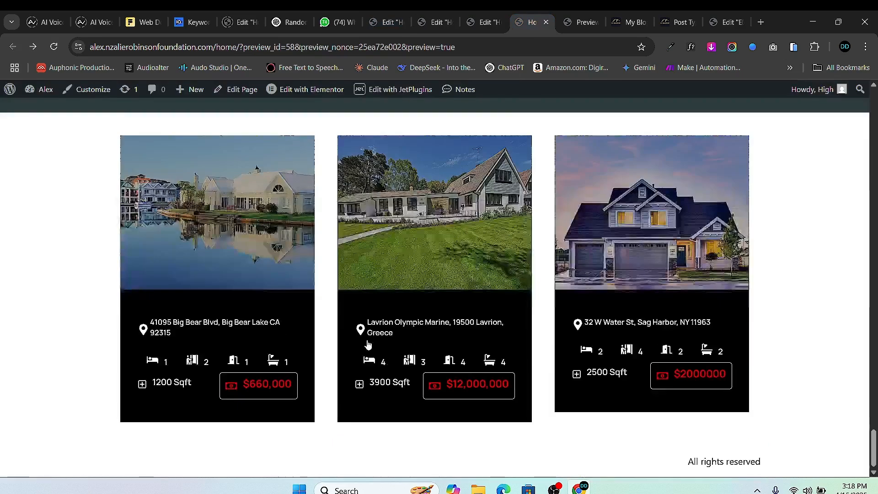
left_click(435, 22)
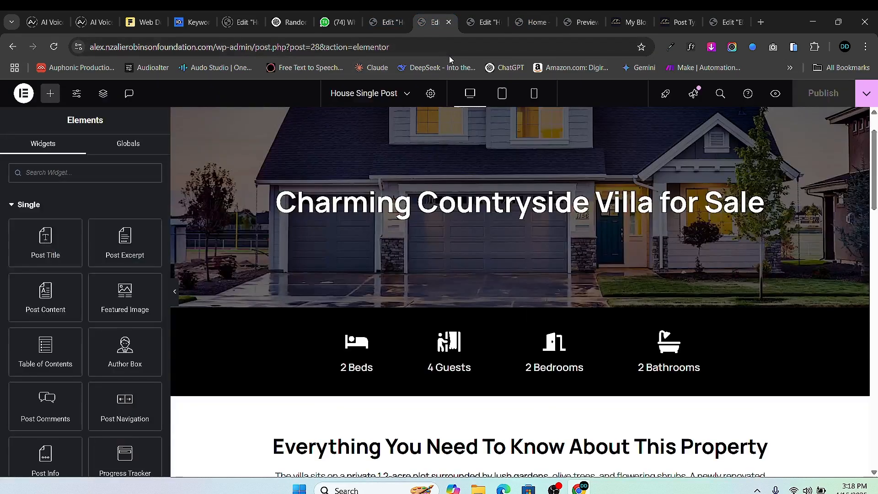
left_click(386, 30)
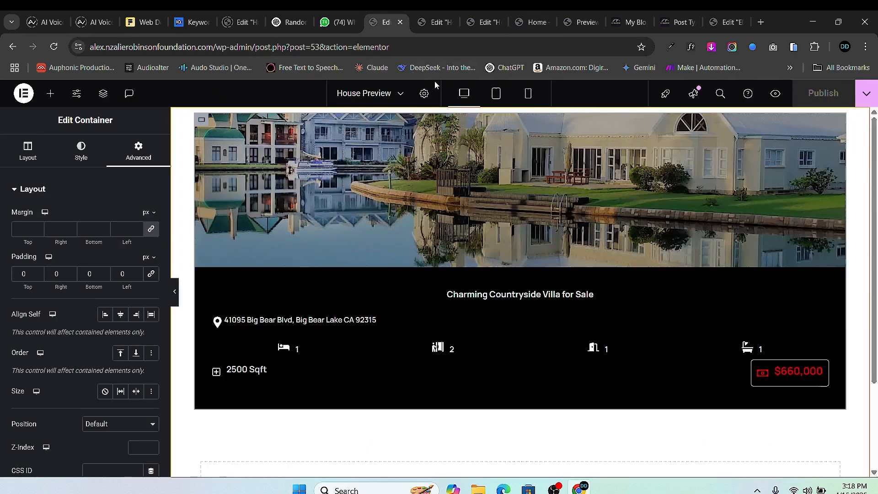
left_click(578, 23)
left_click(594, 22)
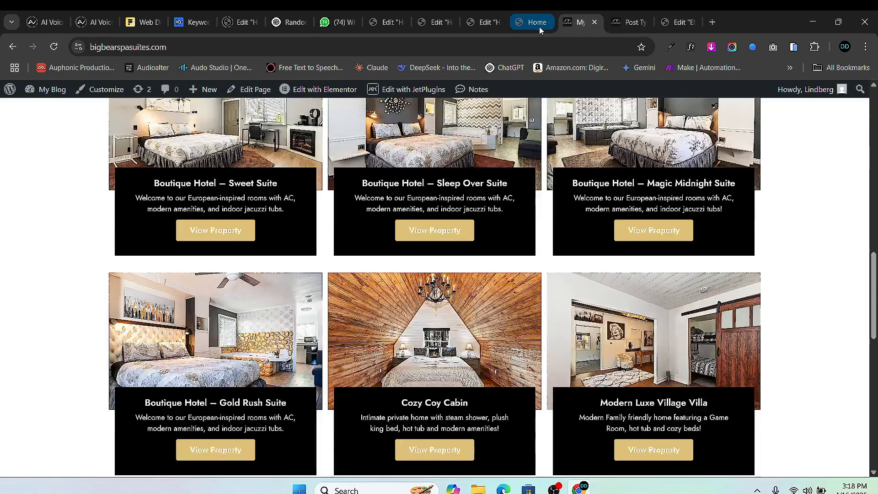
- Cycle back through the Home and House Single Post editors to the live Home page preview
left_click(539, 25)
left_click(489, 23)
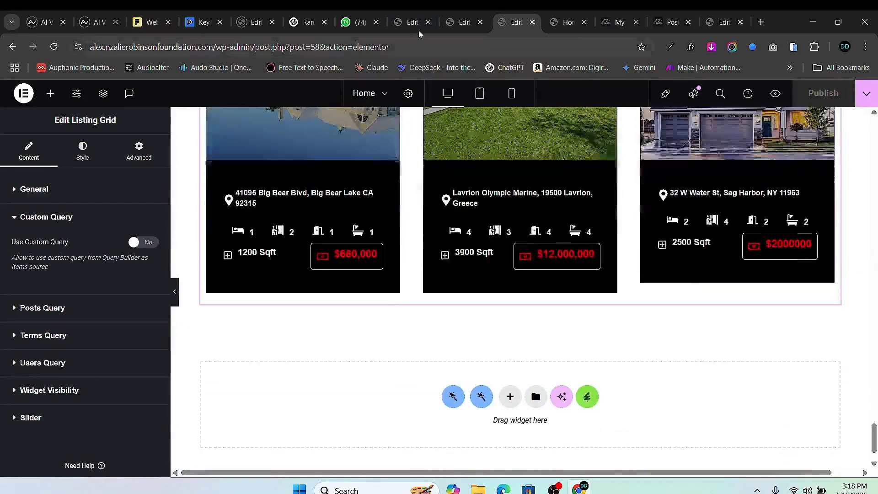
left_click(448, 24)
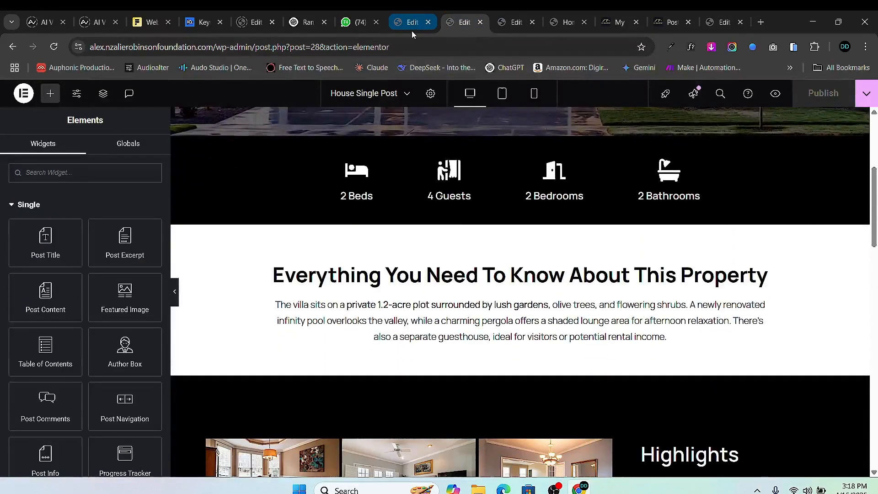
left_click(513, 23)
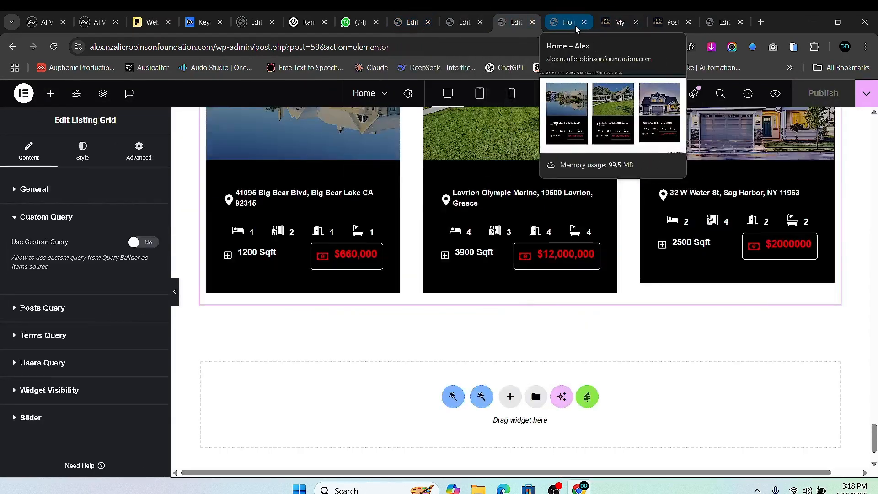
left_click(576, 28)
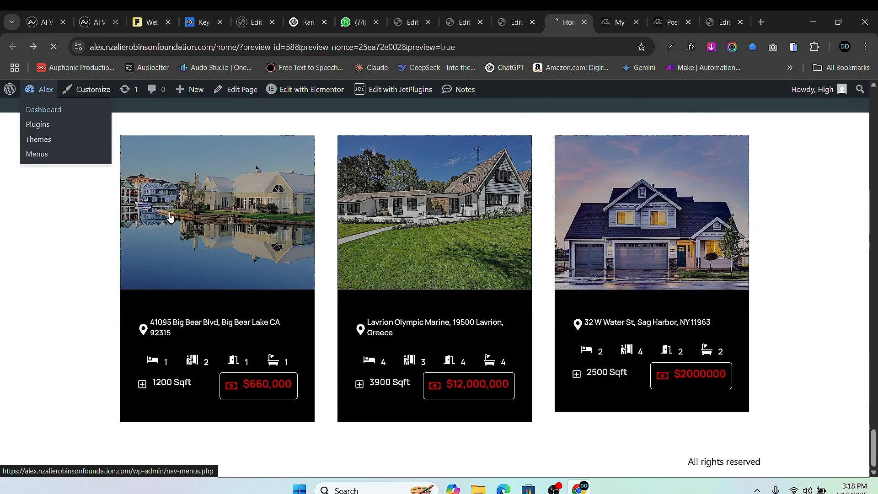
scroll(167, 303, "down", 2)
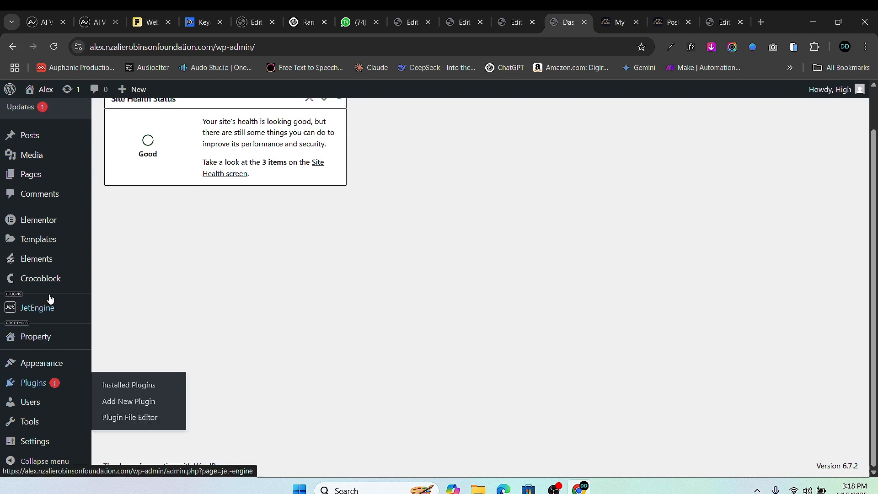
- Add a new meta field named Header to the Property post type
mouse_move(47, 307)
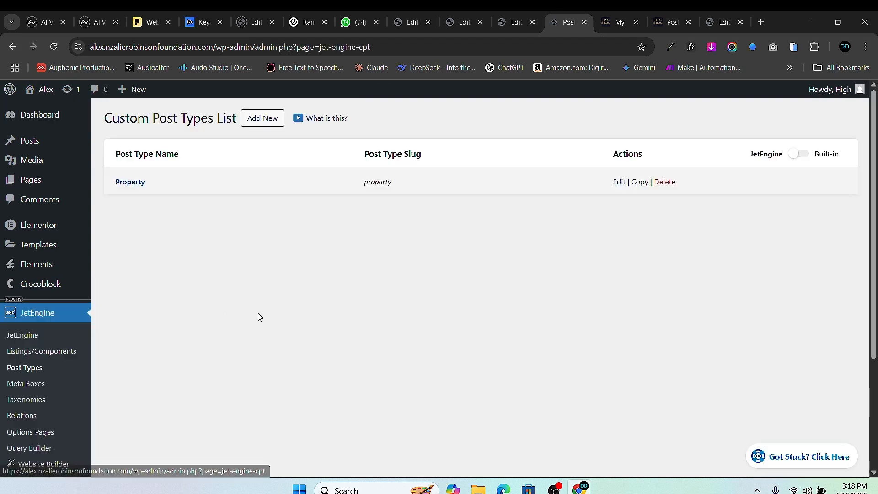
left_click(619, 182)
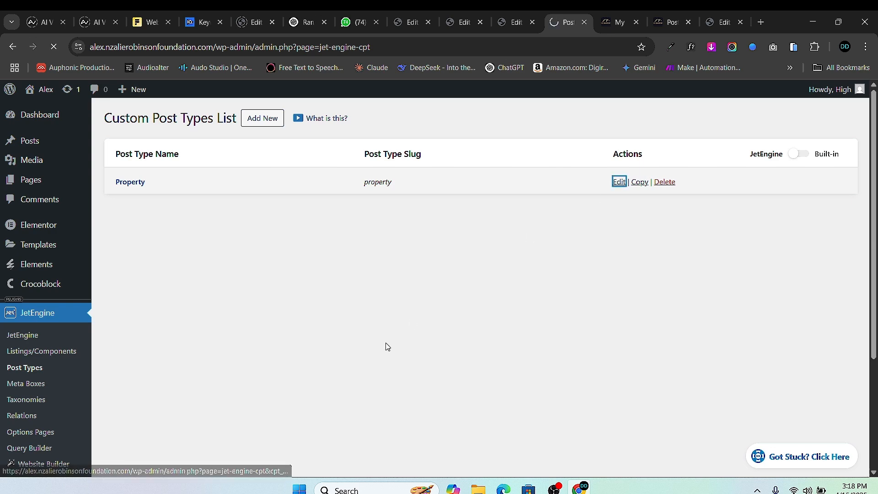
scroll(389, 304, "down", 5)
scroll(389, 304, "down", 12)
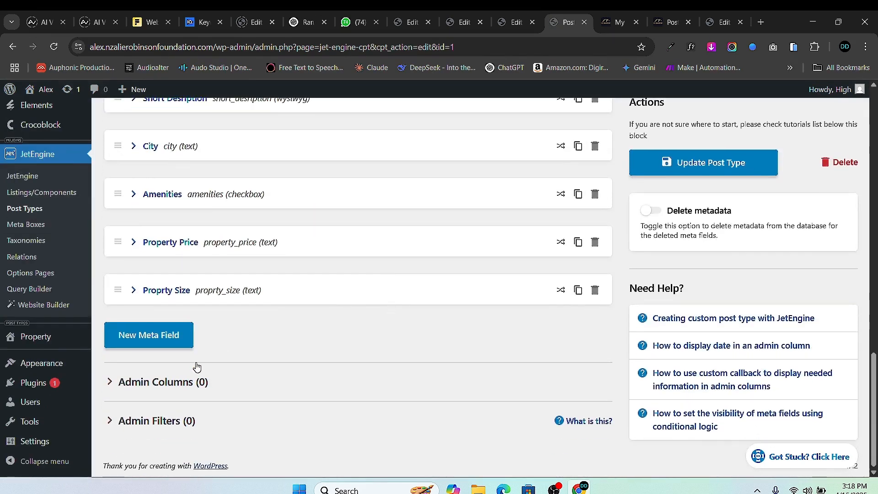
left_click(141, 339)
left_click(399, 367)
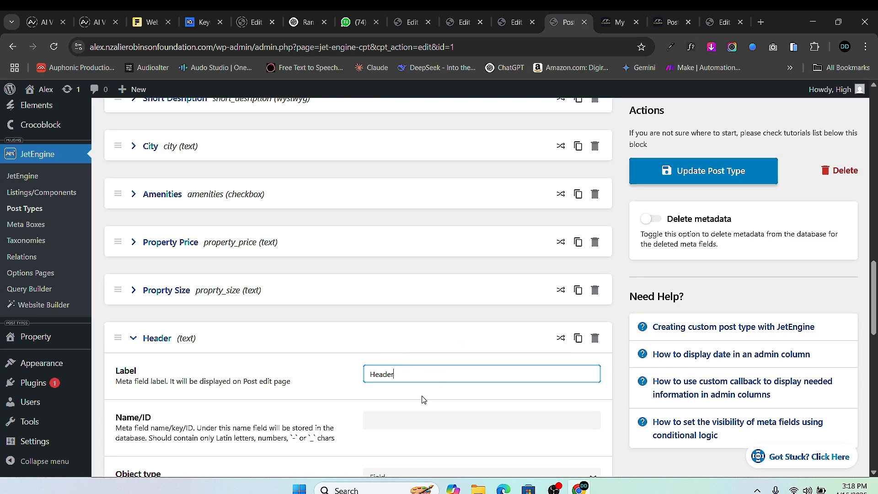
- Update the Property post type, glance at the House Single Post template, and return
scroll(424, 399, "down", 15)
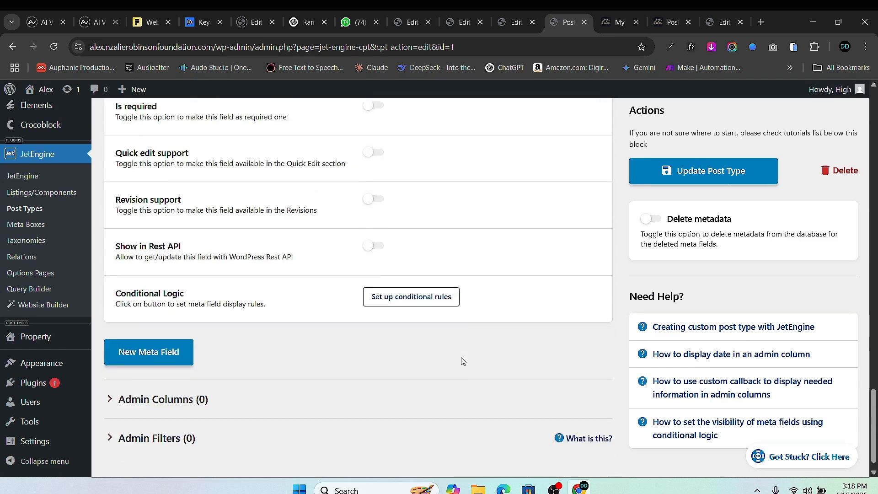
left_click(699, 163)
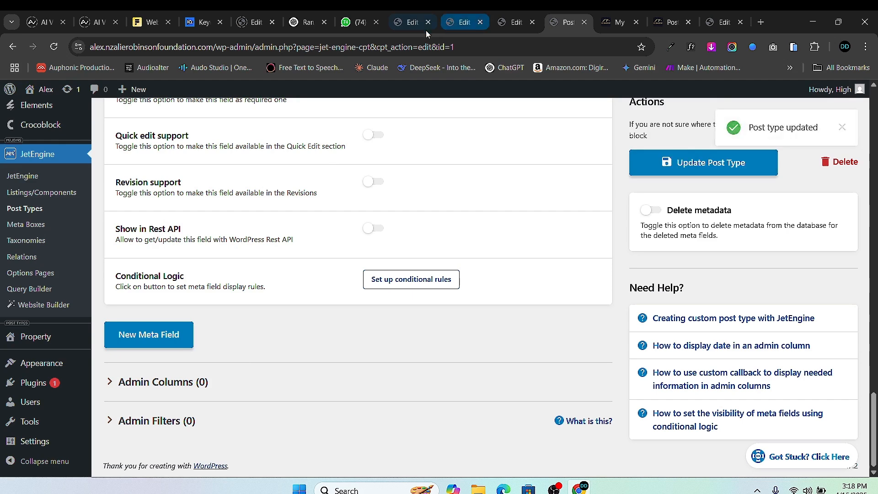
left_click(451, 24)
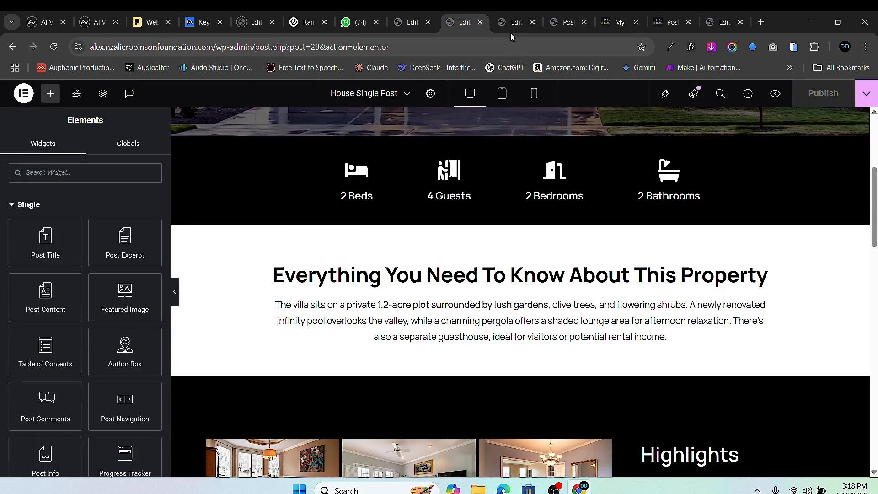
left_click(566, 24)
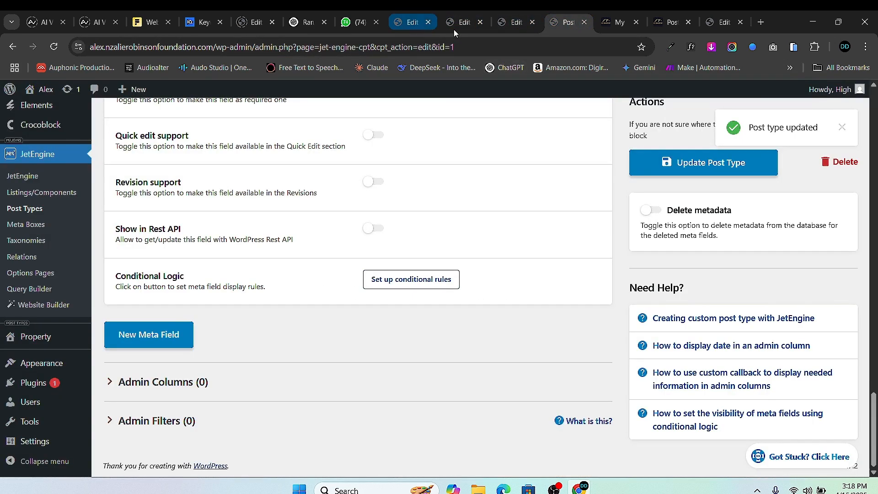
- Open the live site in a new tab and go to its admin Dashboard
mouse_move(45, 91)
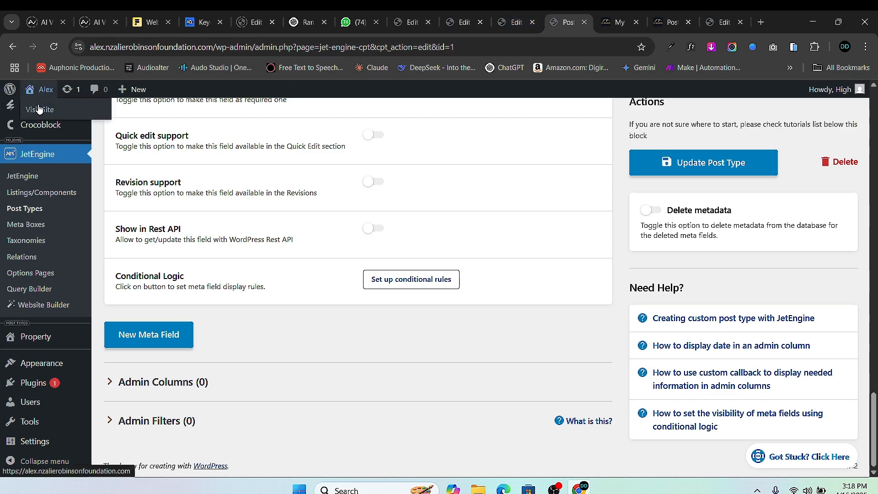
right_click(38, 115)
left_click(161, 123)
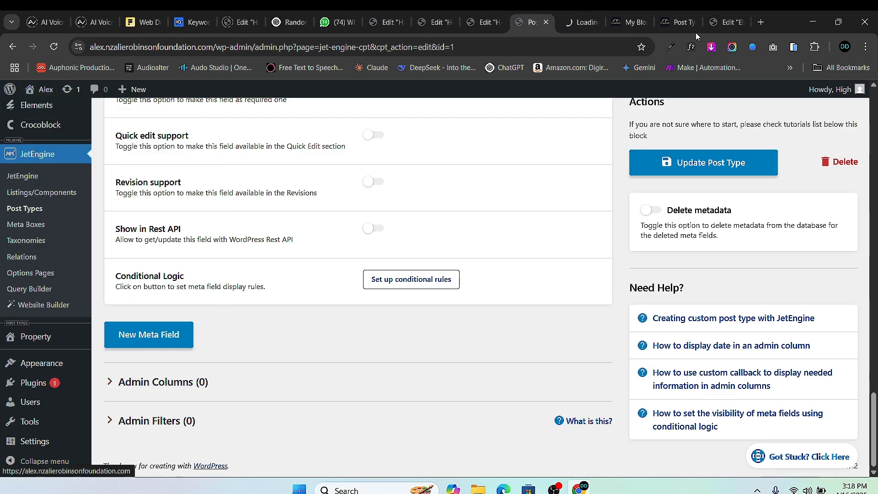
left_click(580, 22)
mouse_move(41, 89)
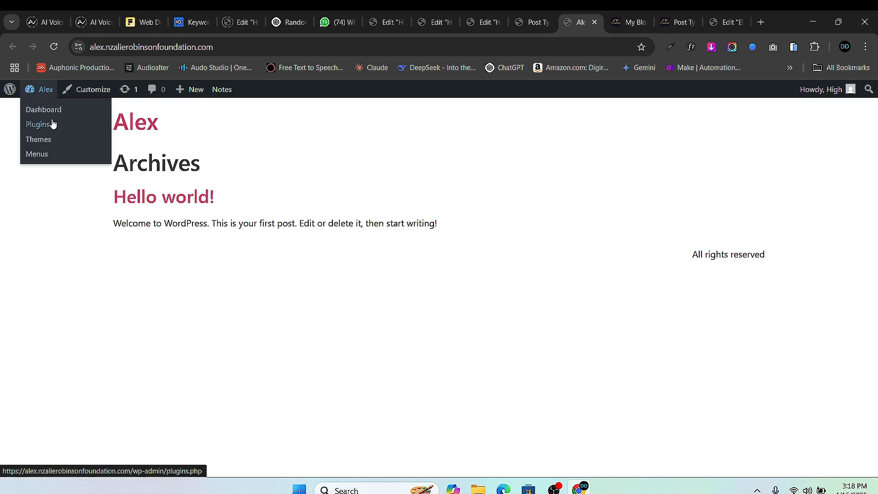
left_click(57, 114)
- Open Home's View link from Pages in a new tab and scroll to the three dark house cards
scroll(137, 229, "down", 1)
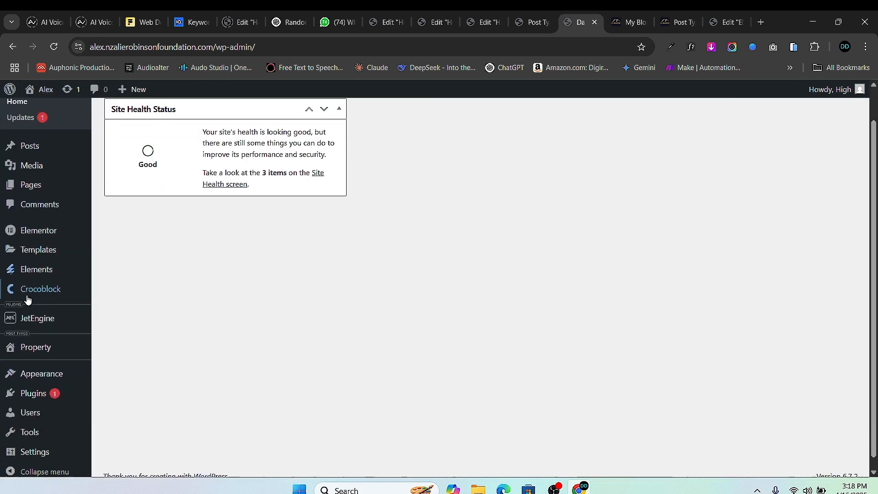
mouse_move(26, 174)
left_click(126, 179)
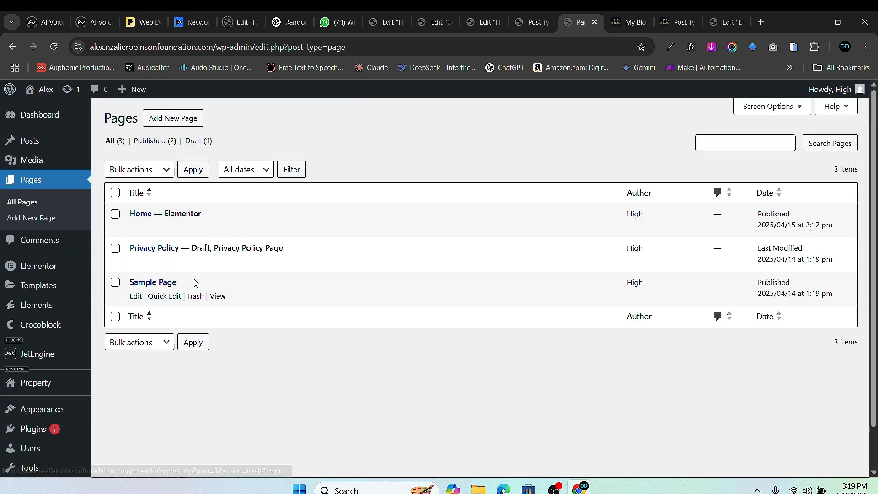
right_click(212, 231)
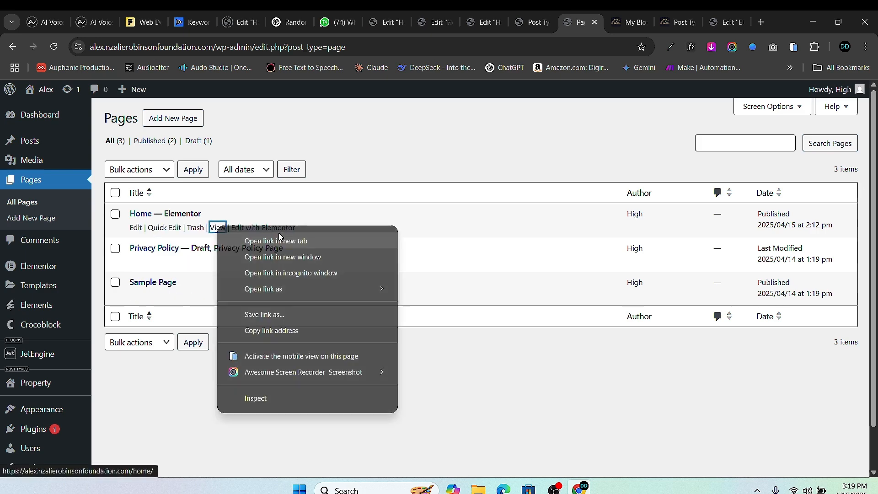
left_click(256, 239)
left_click(576, 26)
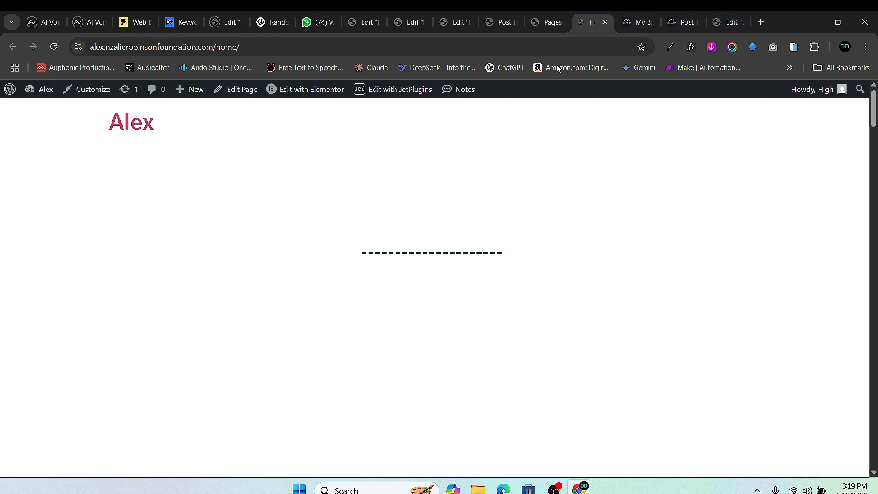
scroll(457, 274, "down", 5)
scroll(466, 304, "down", 5)
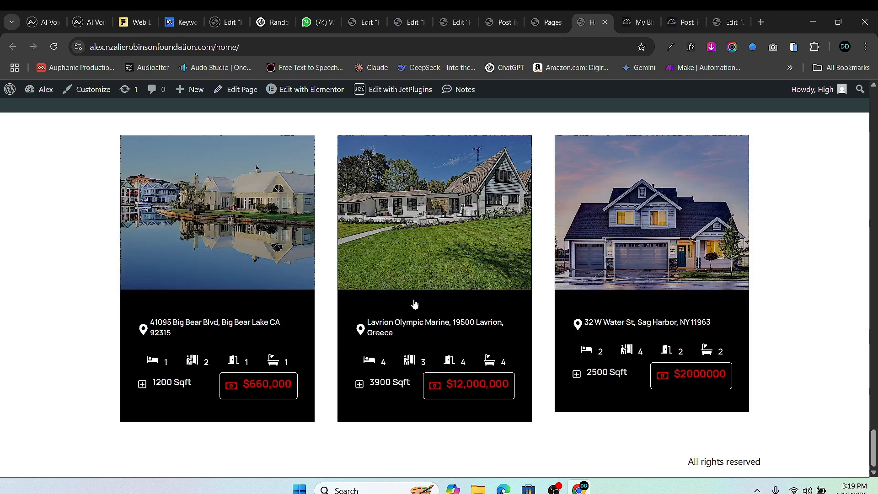
left_click(684, 26)
- Open the Big Bear Spa Suites home page in a new tab and view its titled property cards
right_click(40, 93)
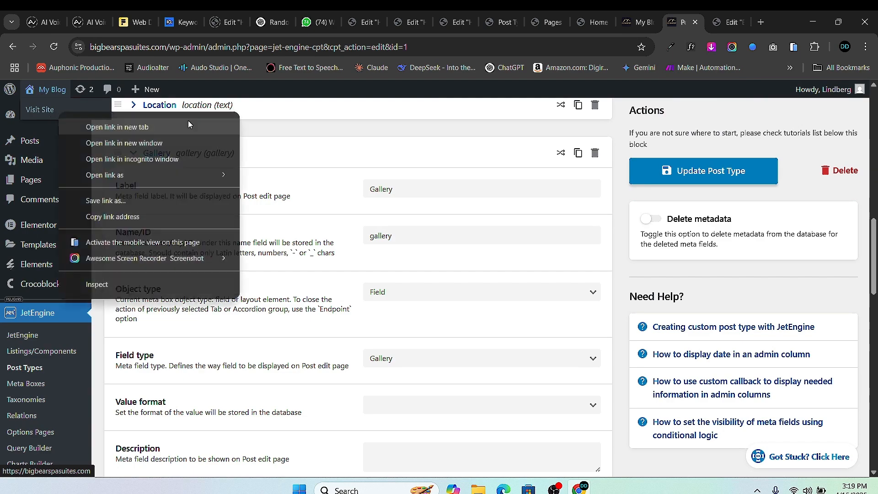
left_click(190, 123)
left_click(688, 22)
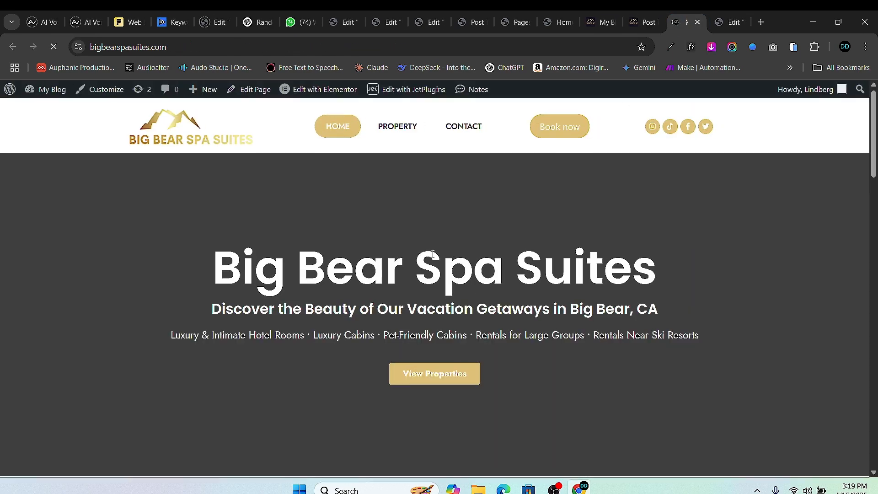
scroll(617, 229, "down", 10)
scroll(394, 211, "up", 1)
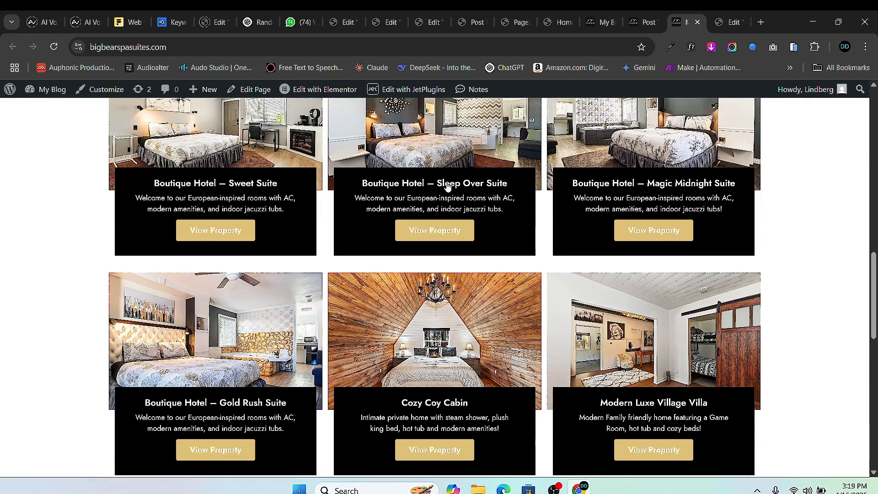
left_click(475, 24)
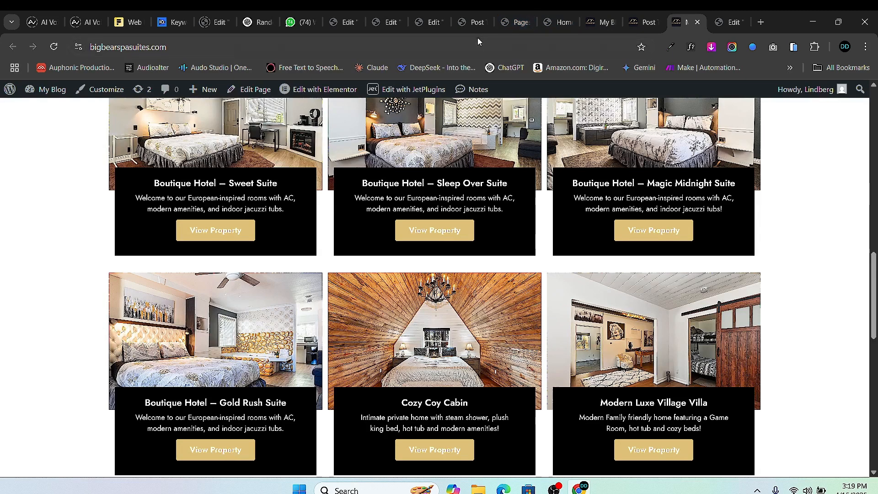
- Show the published Home page with its three dark house cards
left_click(429, 24)
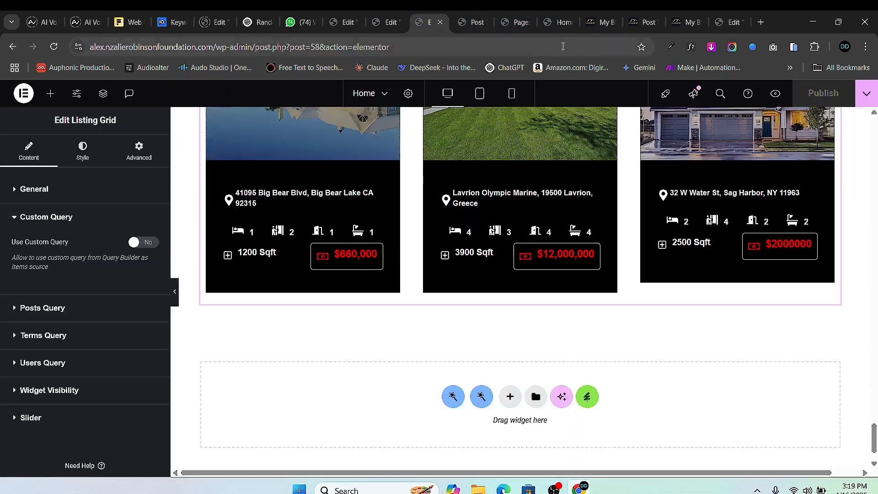
left_click(562, 28)
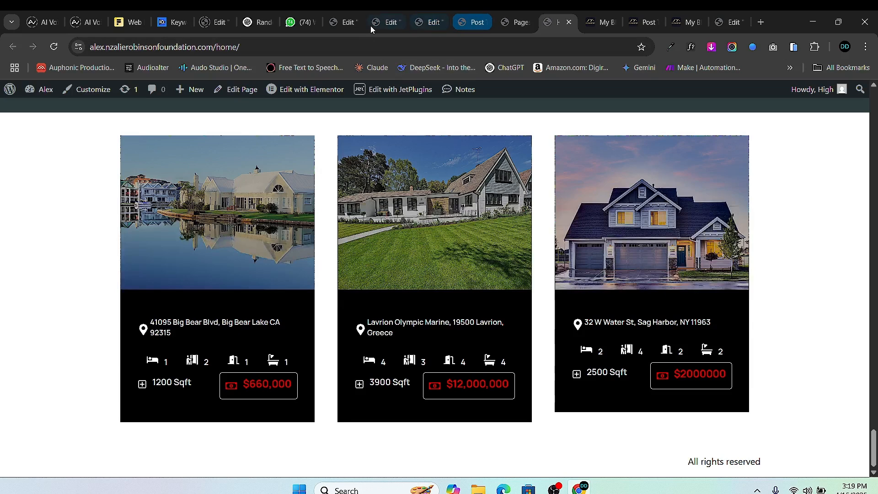
- Open the Property posts list from the admin sidebar
left_click(507, 29)
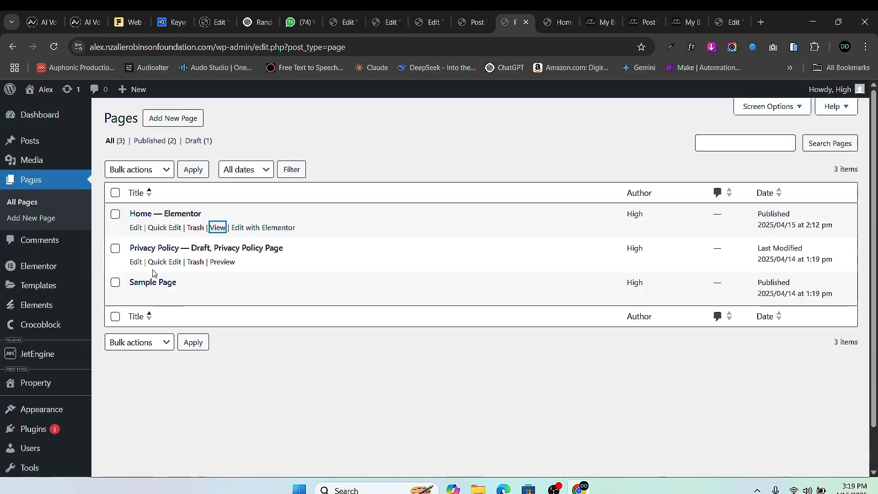
scroll(154, 273, "down", 1)
mouse_move(46, 338)
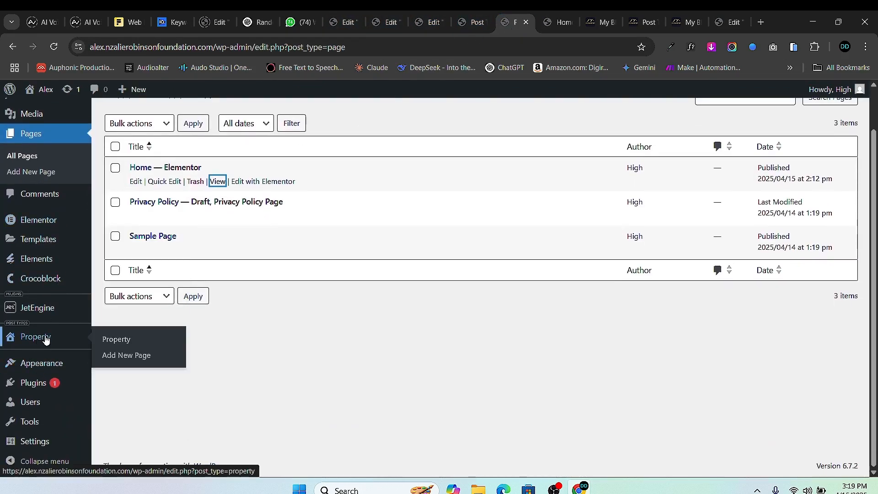
left_click(120, 342)
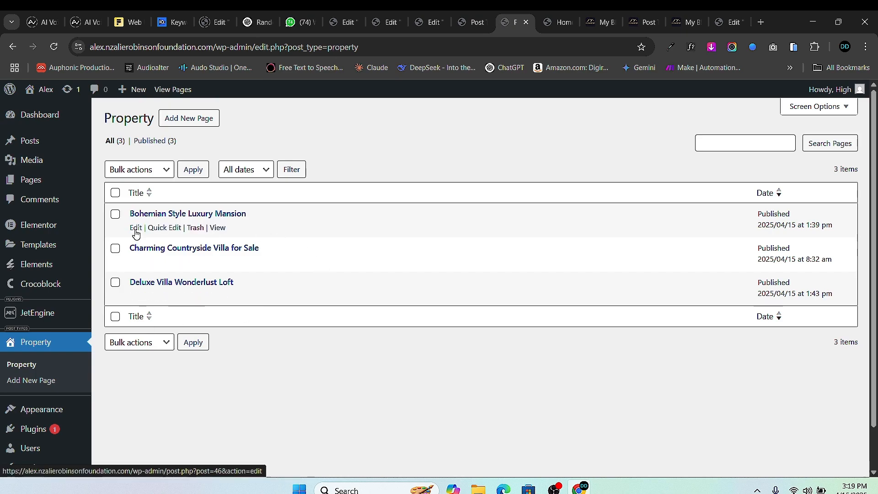
- Open Bohemian Style Luxury Mansion for editing and copy its title
left_click(136, 229)
scroll(264, 310, "down", 15)
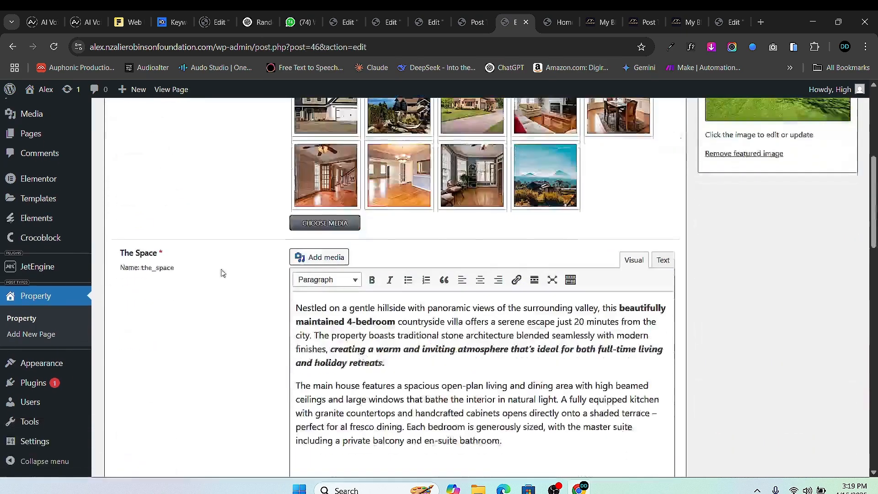
scroll(264, 309, "down", 5)
scroll(297, 405, "up", 2)
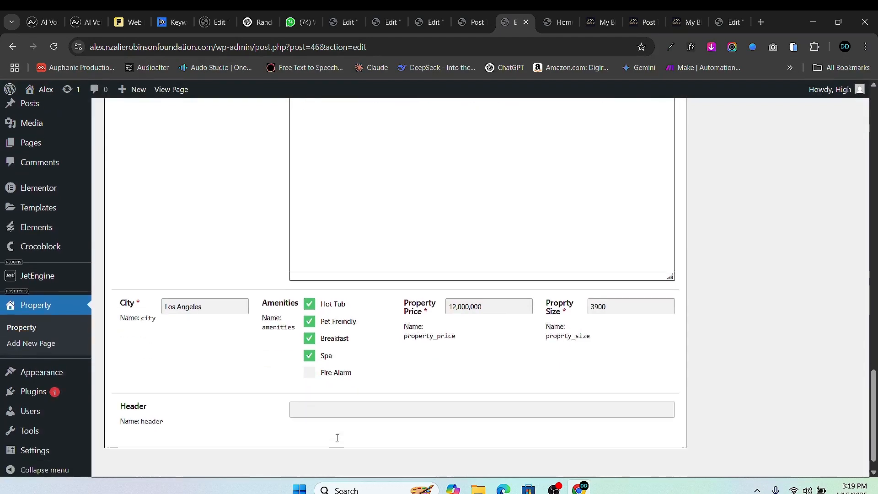
scroll(318, 308, "up", 15)
scroll(229, 126, "down", 1)
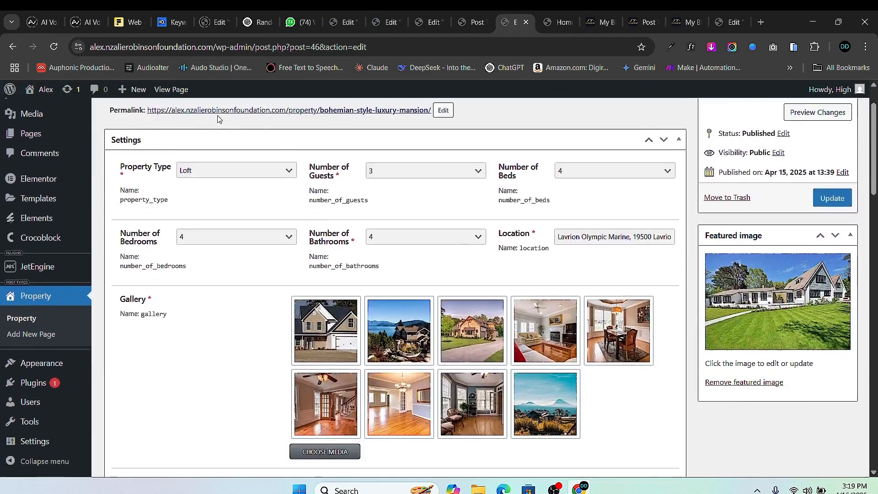
scroll(238, 137, "up", 1)
left_click(238, 138)
key("ctrl+a")
right_click(233, 138)
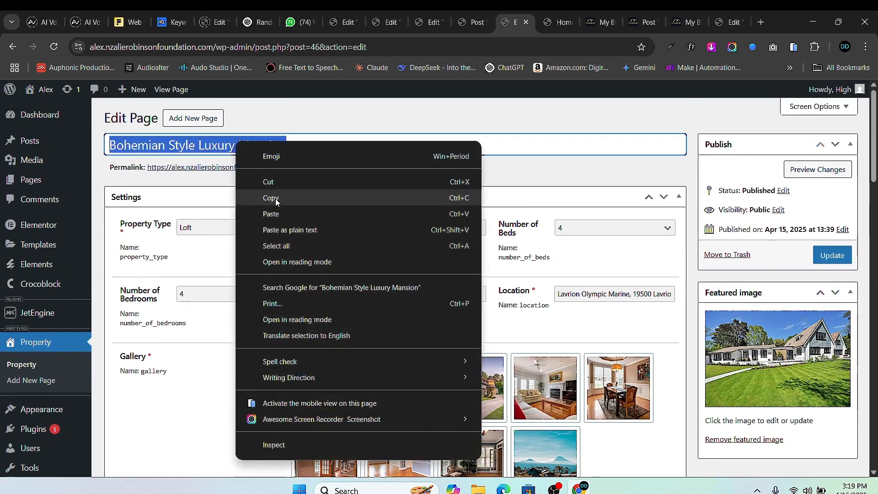
left_click(275, 196)
- Fill the Bohemian Style Luxury Mansion's Header field with its title and update the property
scroll(339, 311, "down", 1)
scroll(347, 320, "down", 15)
left_click(341, 392)
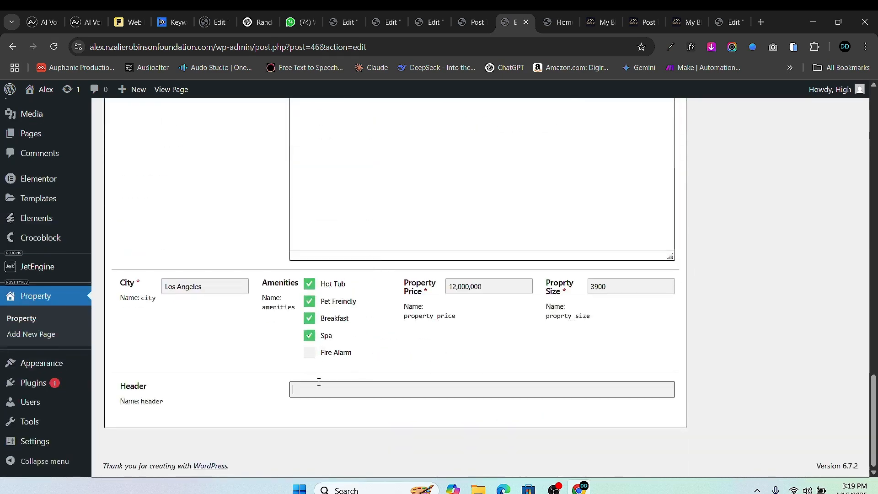
scroll(838, 298, "up", 15)
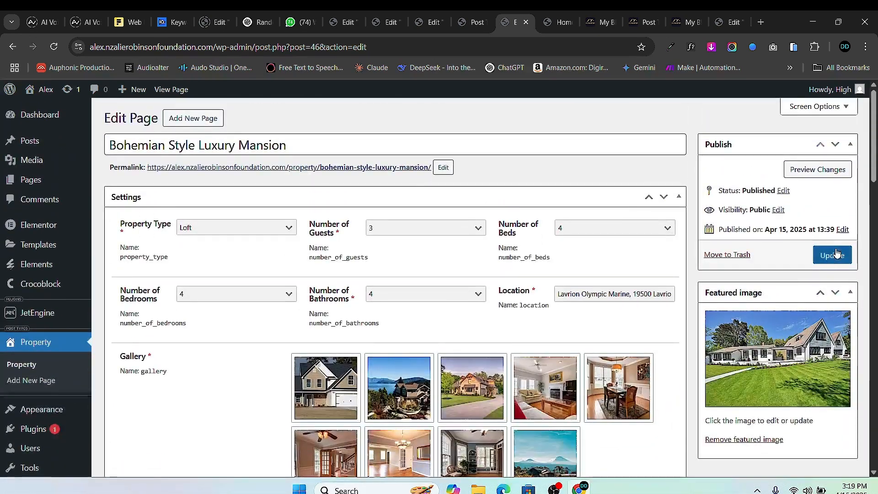
left_click(837, 253)
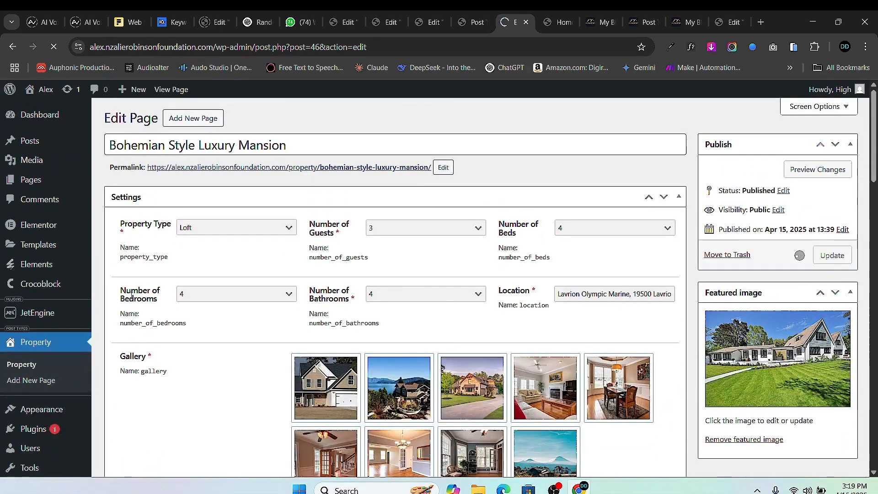
scroll(132, 296, "down", 5)
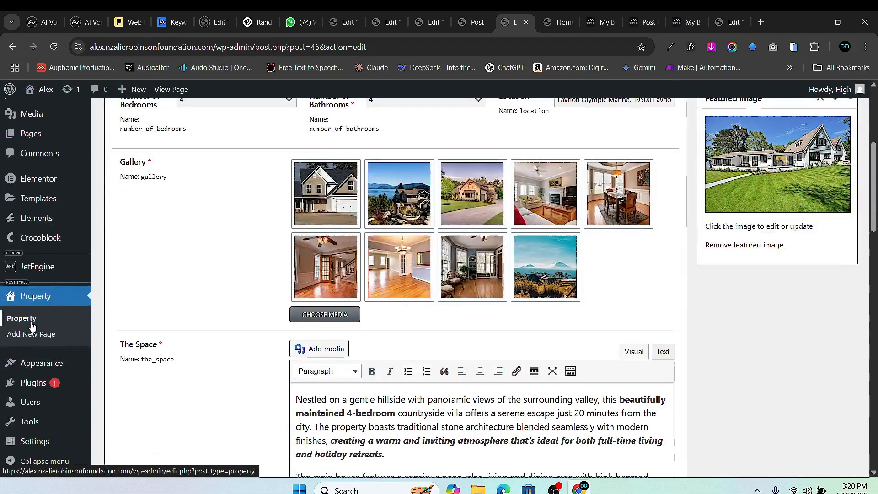
- Return to the Property posts list via JetEngine's custom post types
left_click(36, 334)
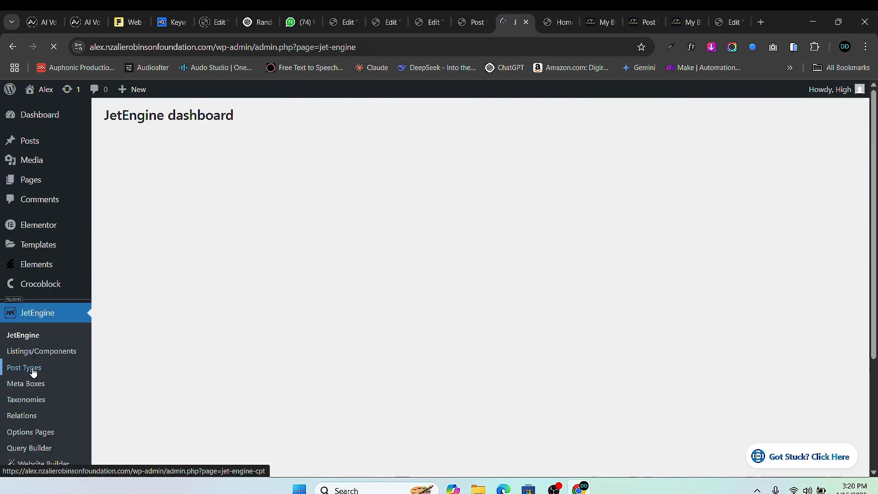
left_click(32, 366)
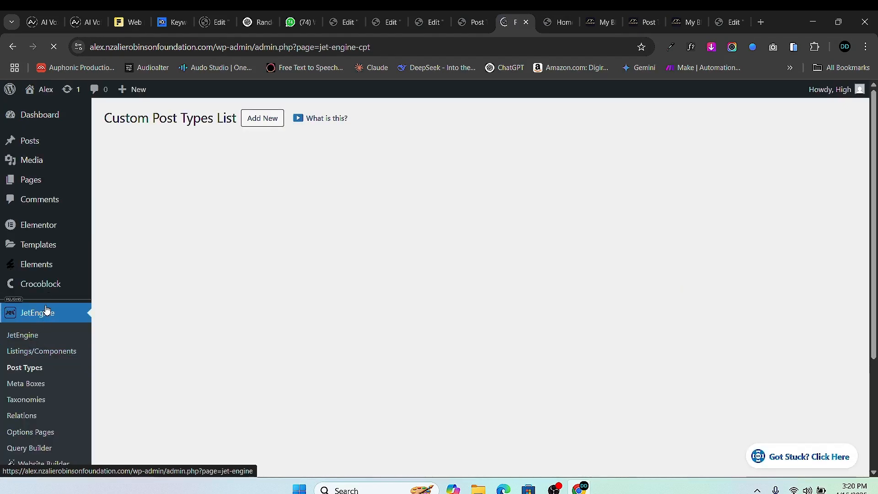
scroll(46, 310, "down", 3)
mouse_move(69, 342)
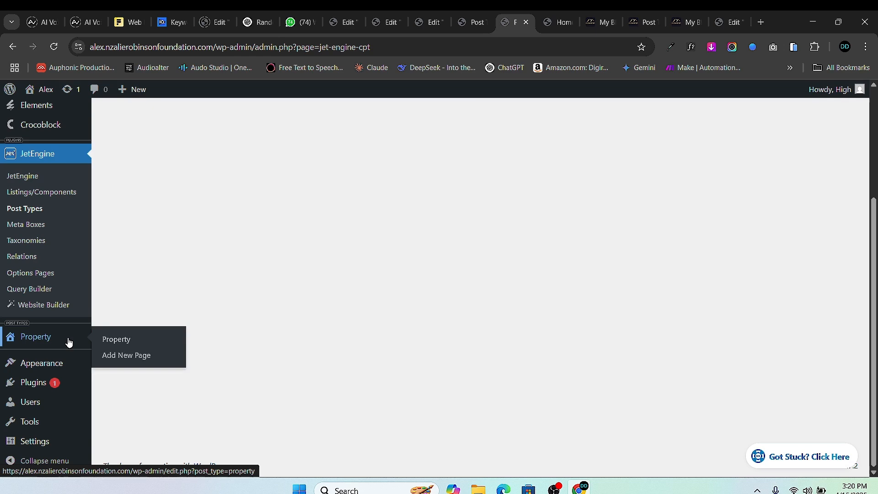
left_click(110, 340)
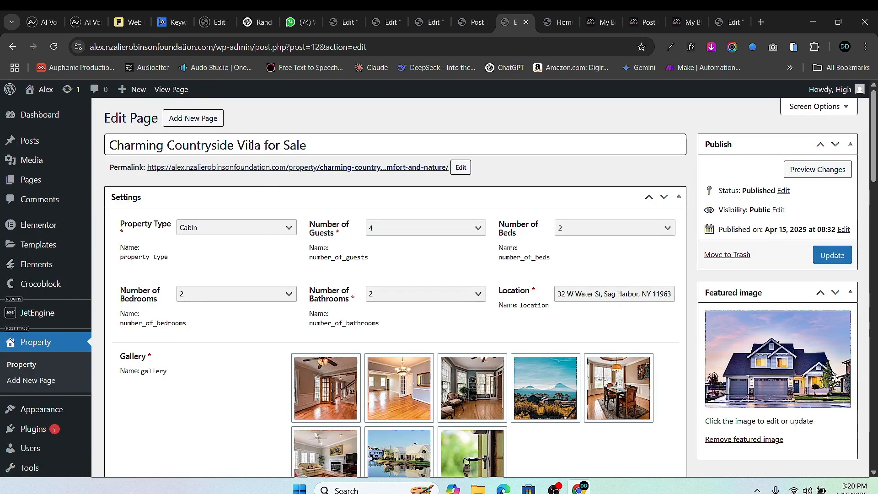
- Copy the Charming Countryside Villa for Sale title and paste it into its Header field
triple_click(251, 145)
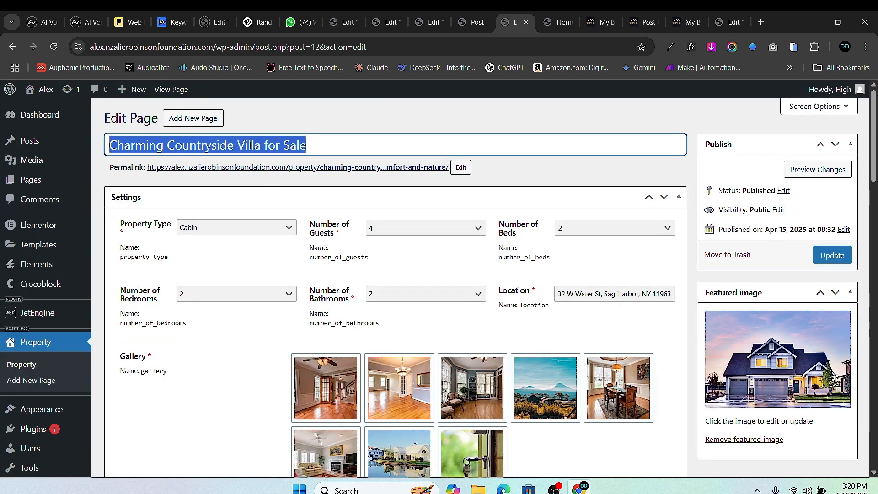
right_click(251, 147)
left_click(284, 202)
scroll(413, 364, "down", 10)
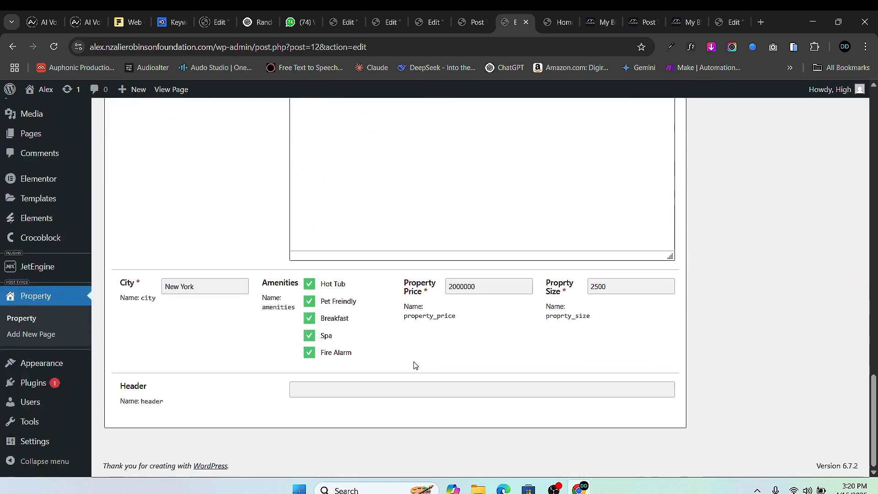
left_click(329, 389)
key("ctrl+v")
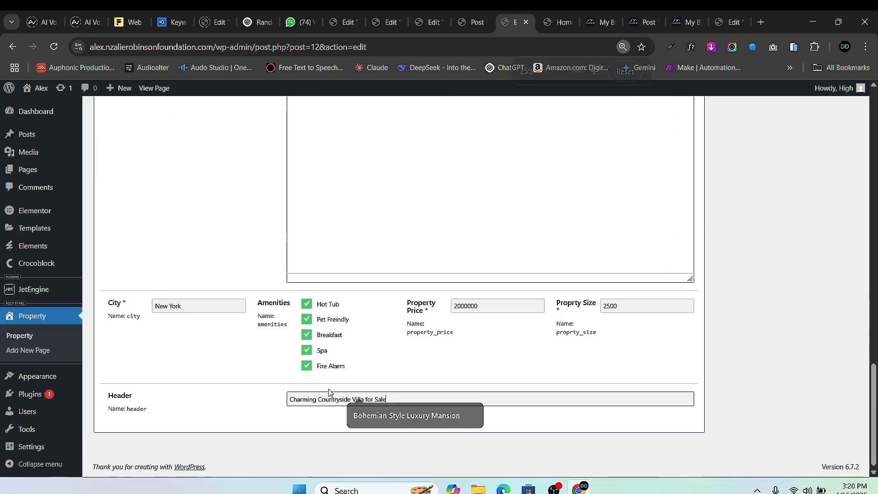
key("ctrl+minus")
key("ctrl+minus")
key("ctrl+minus")
key("ctrl+minus")
key("ctrl+minus")
key("ctrl+minus")
key("ctrl+minus")
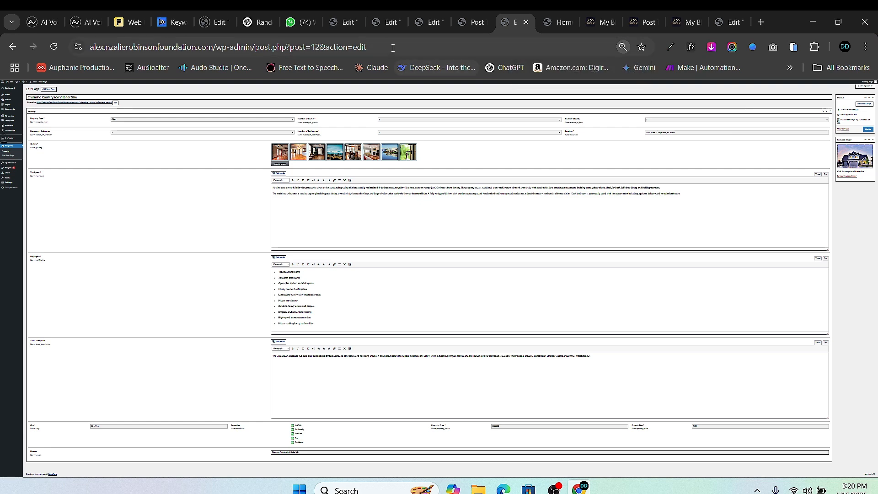
- Close the villa editor tab and switch back to the Elementor editor
left_click(524, 25)
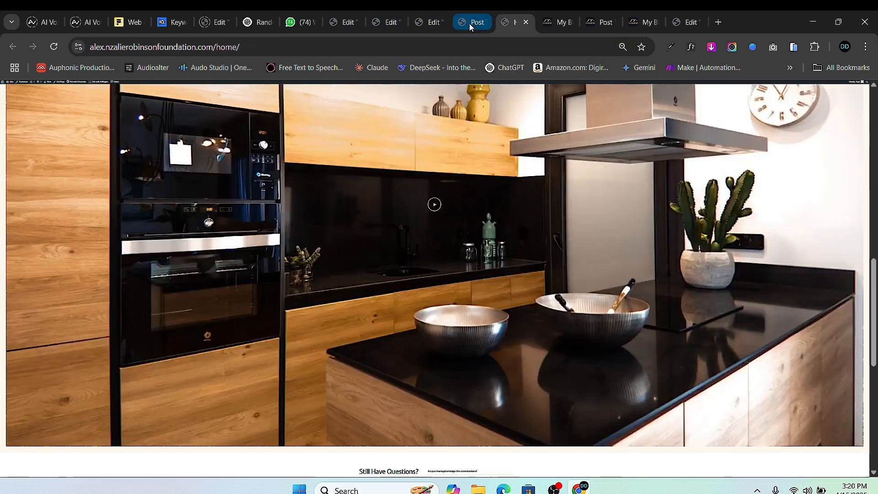
left_click(469, 24)
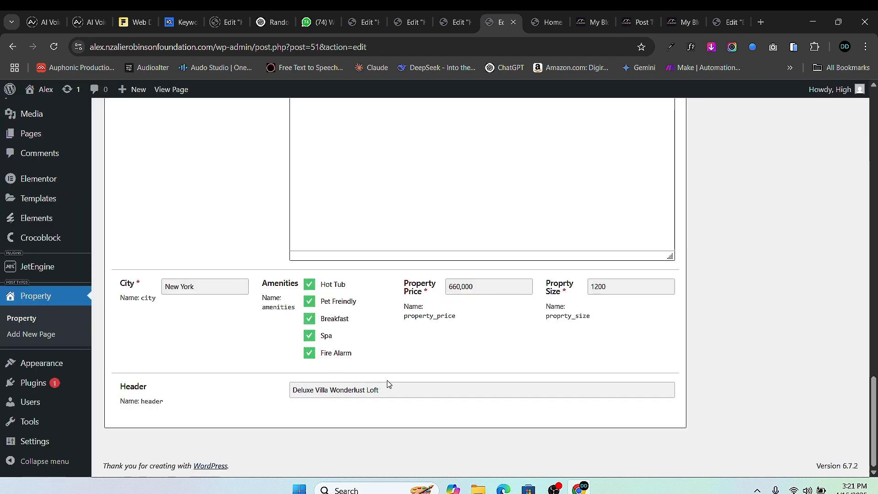
left_click(443, 29)
- Switch to the House Preview card template and select its Post Title heading's content settings
left_click(402, 26)
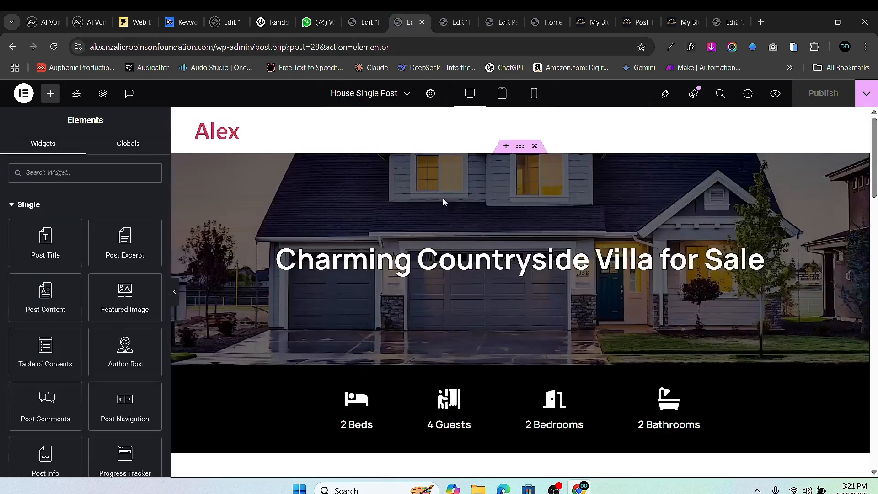
left_click(358, 24)
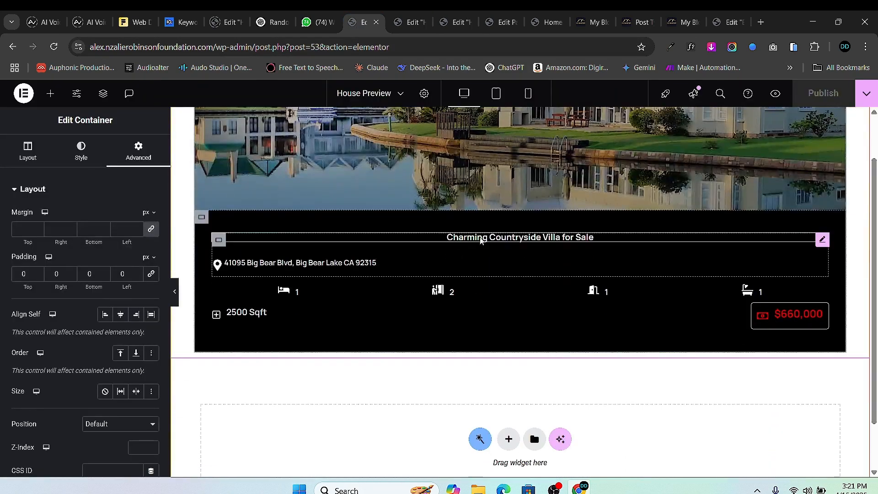
left_click(527, 240)
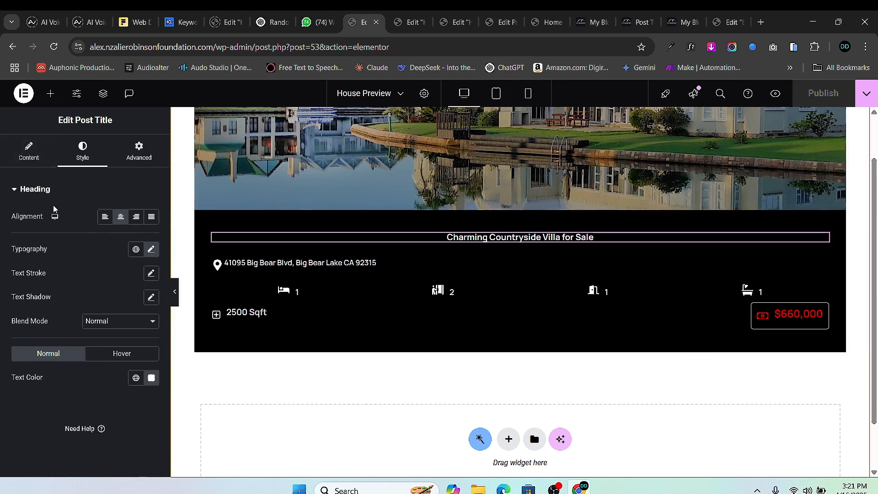
left_click(24, 160)
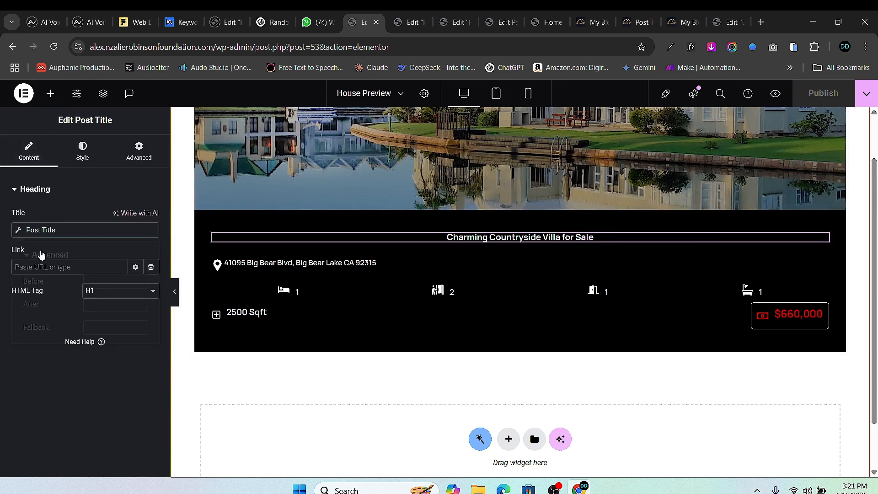
- Inspect the Post Title heading's advanced options, then bring up the widget library
left_click(19, 230)
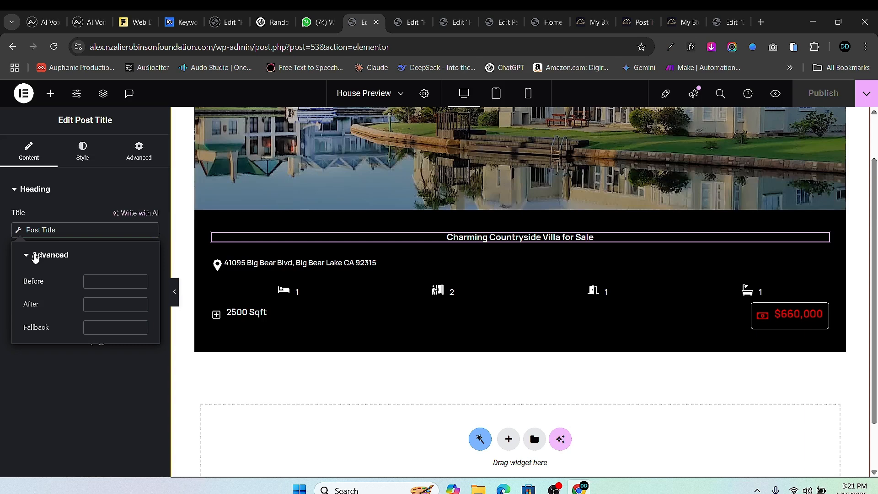
left_click(18, 231)
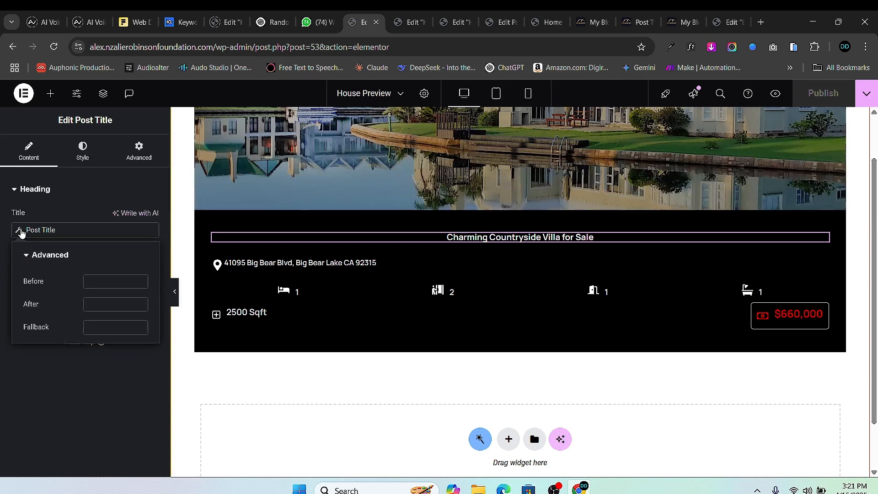
left_click(18, 231)
left_click(49, 229)
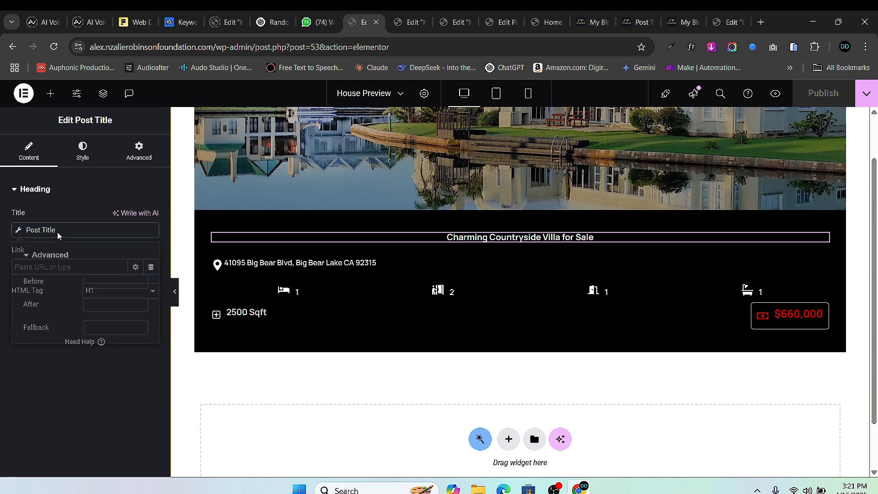
left_click(51, 229)
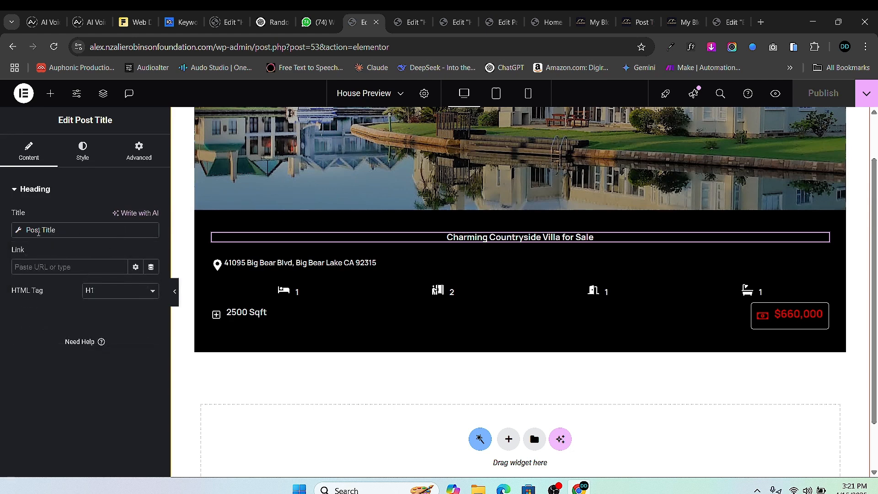
left_click(40, 230)
left_click(26, 231)
left_click(18, 230)
left_click(44, 229)
left_click(65, 234)
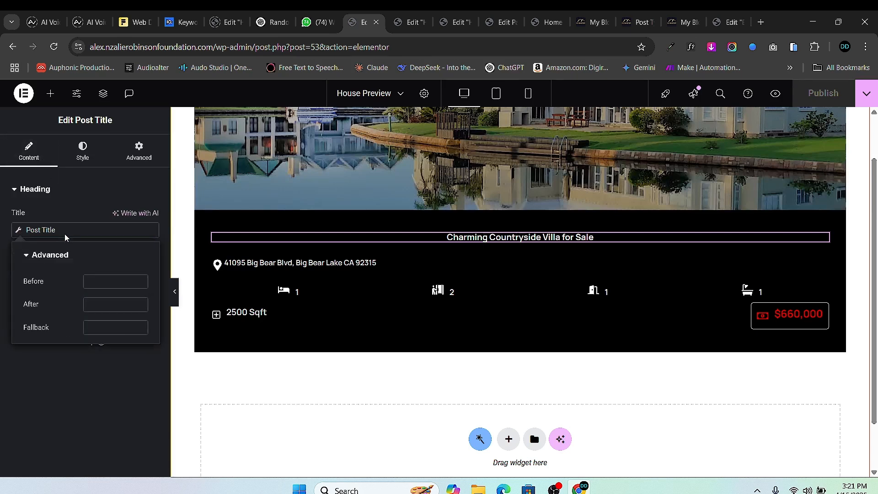
left_click(65, 235)
left_click(50, 96)
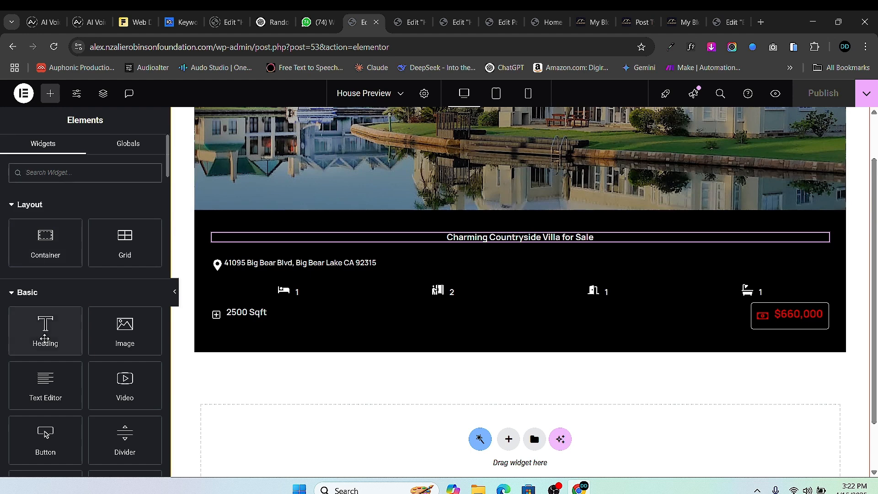
- Drop a Heading widget above the address and delete the Post Title heading
left_click_drag(45, 331, 496, 245)
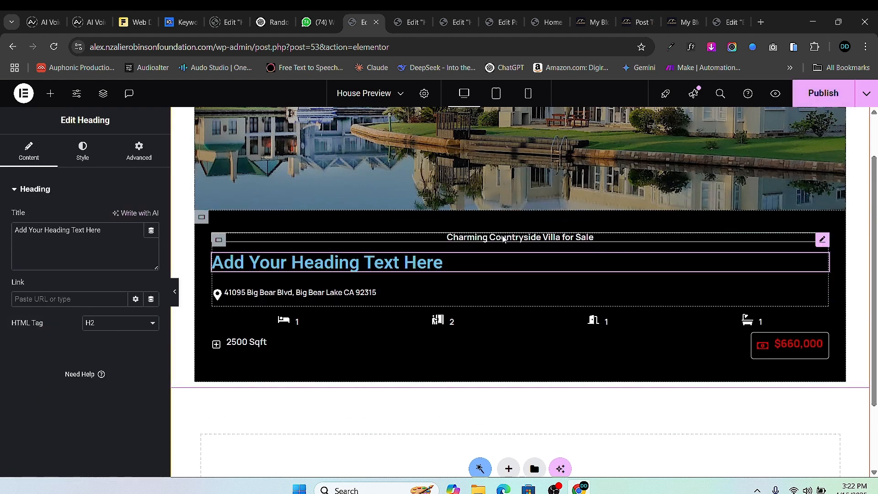
left_click(251, 237)
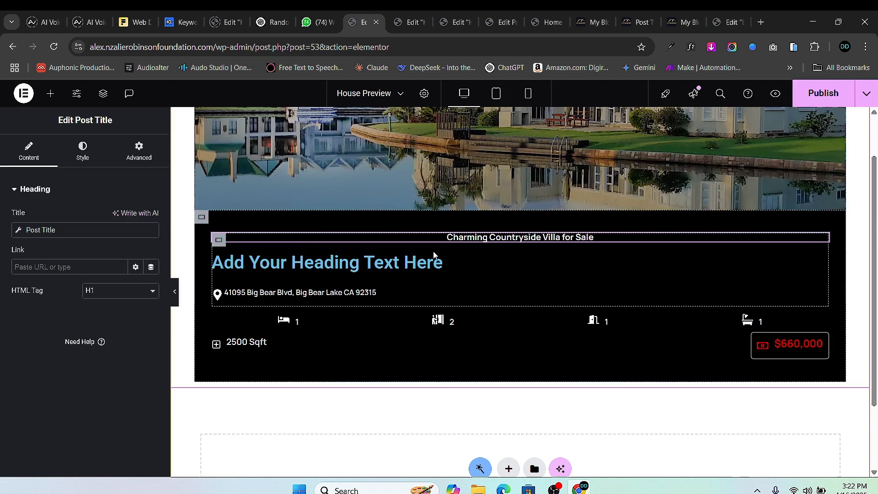
right_click(823, 241)
left_click(781, 463)
- Set the new heading's text to the JetEngine Custom Field dynamic tag and open its Field list
left_click(215, 241)
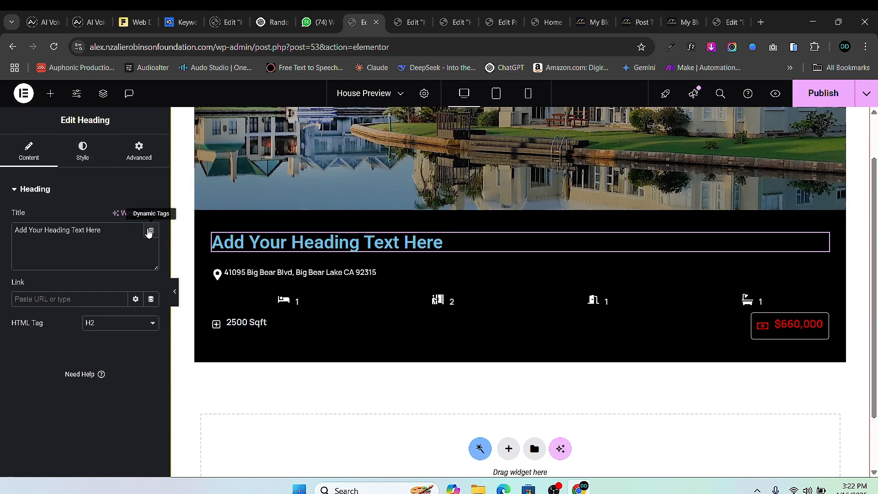
left_click(151, 230)
scroll(55, 315, "down", 10)
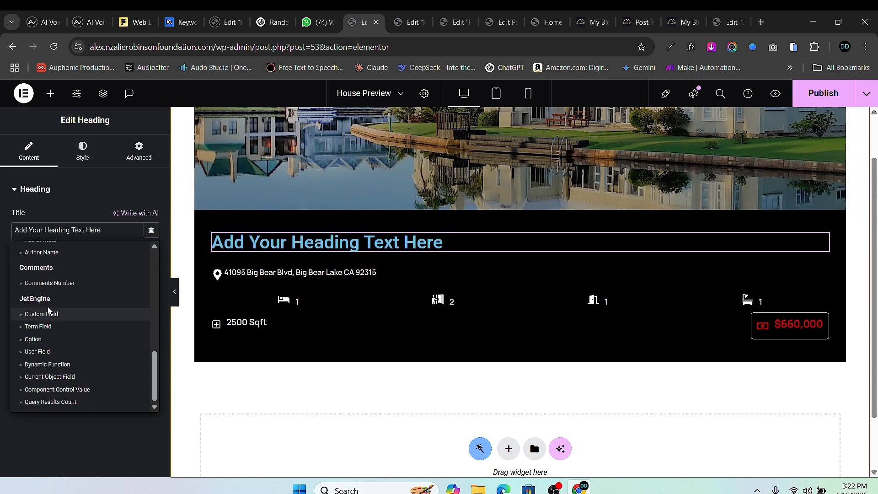
left_click(50, 316)
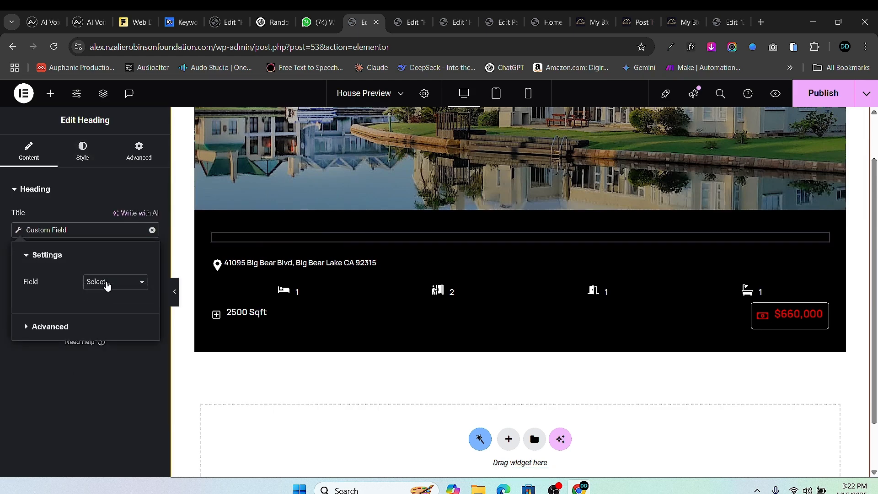
left_click(107, 283)
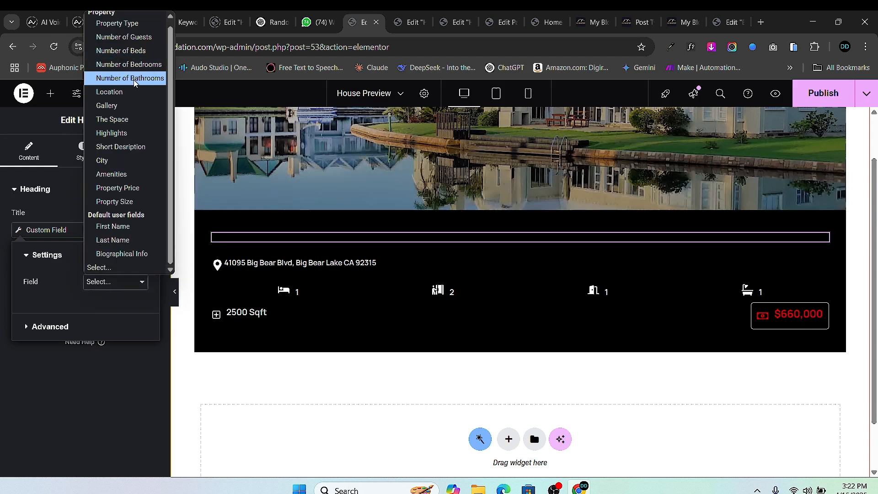
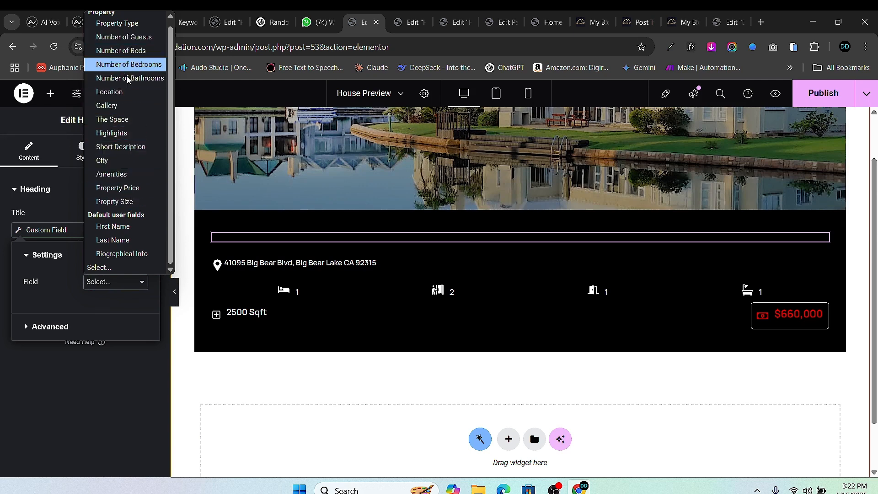
- Save the template, then bind the card heading's Custom Field tag to Header ('Deluxe Villa Wonderlust Loft')
left_click(819, 102)
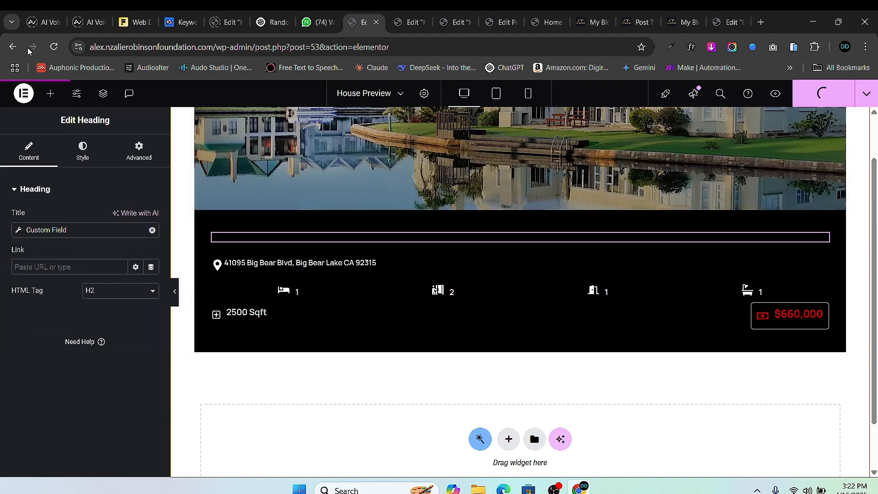
left_click(54, 47)
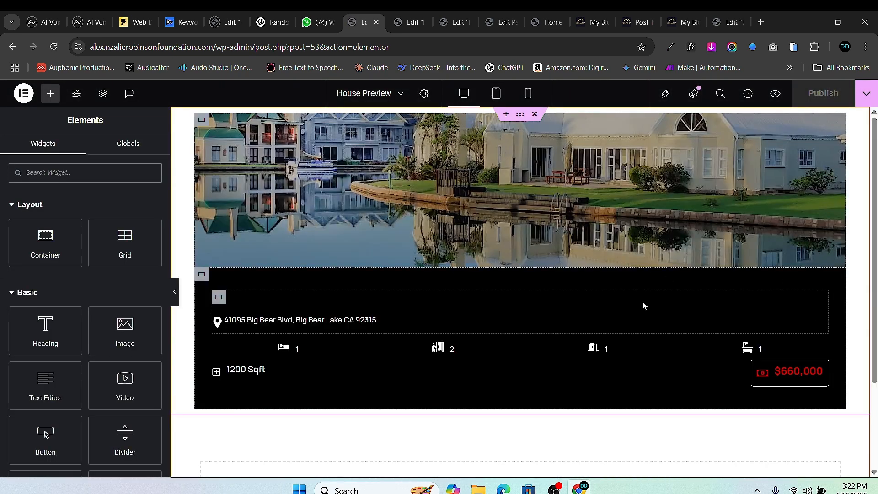
left_click(820, 298)
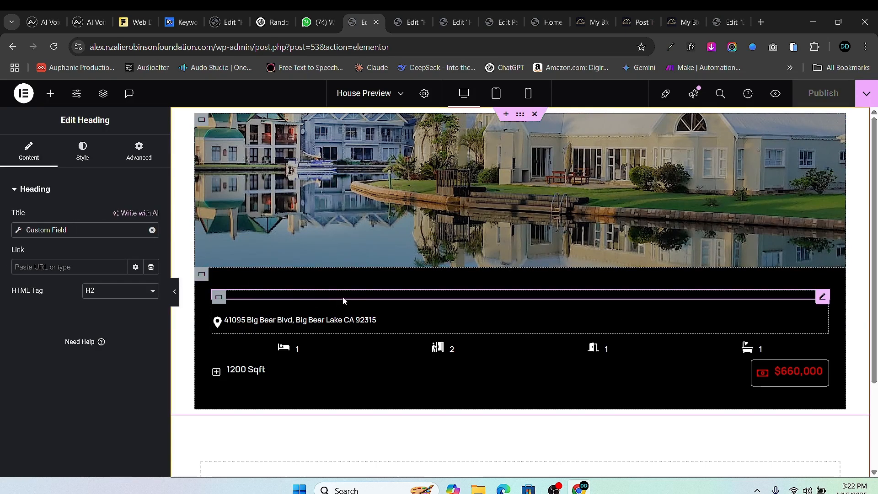
left_click(19, 231)
left_click(109, 282)
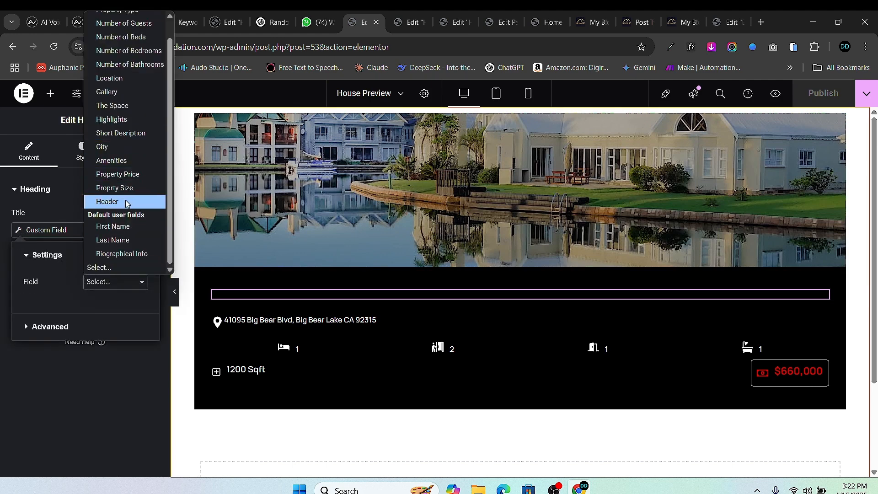
left_click(125, 201)
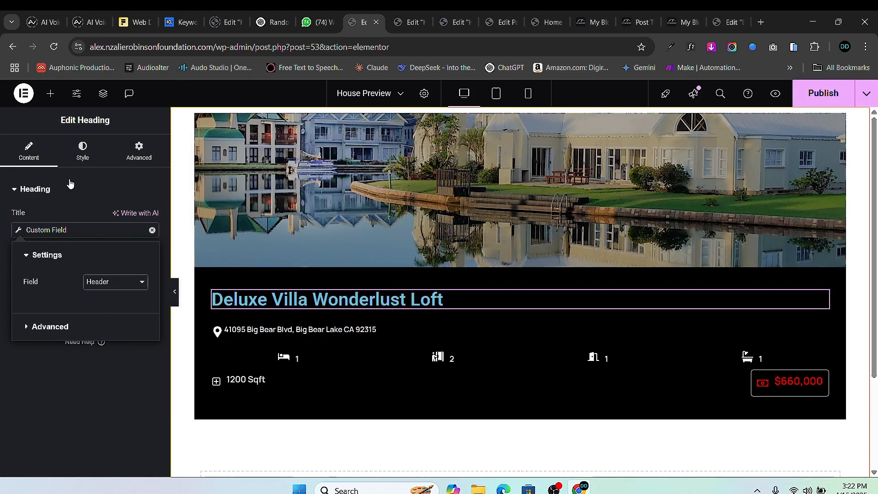
- Set the title typography to Manrope, 18 px, keeping weight 600 Semi Bold
left_click(82, 151)
left_click(151, 249)
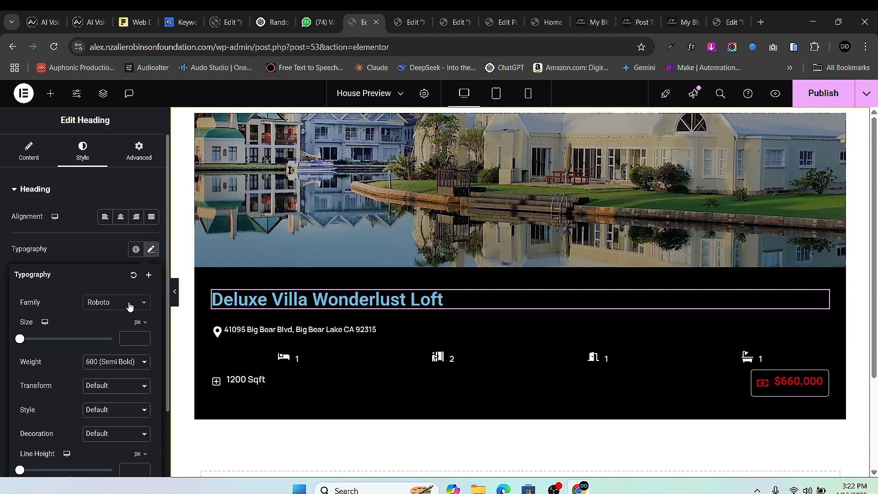
left_click(129, 302)
type("ma")
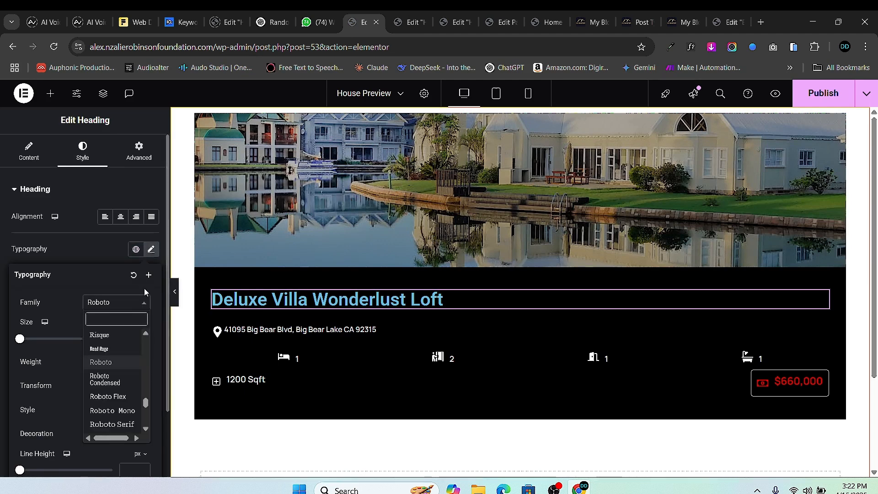
type("nrope")
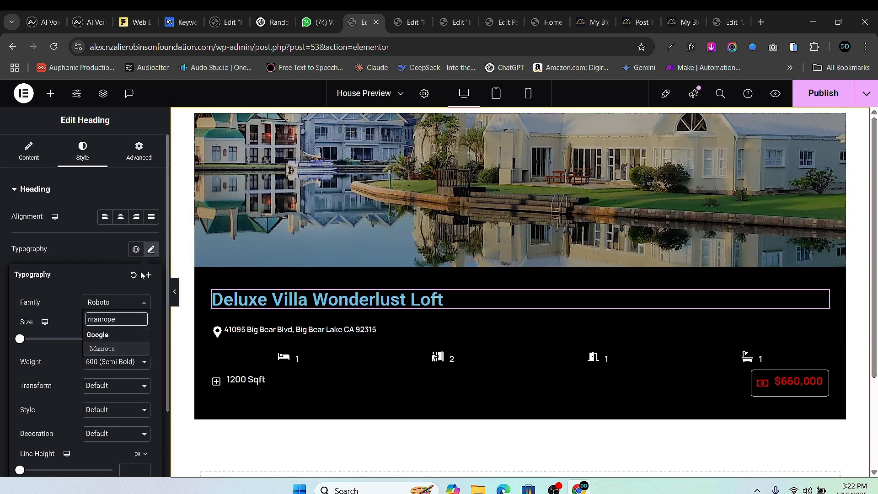
left_click(117, 347)
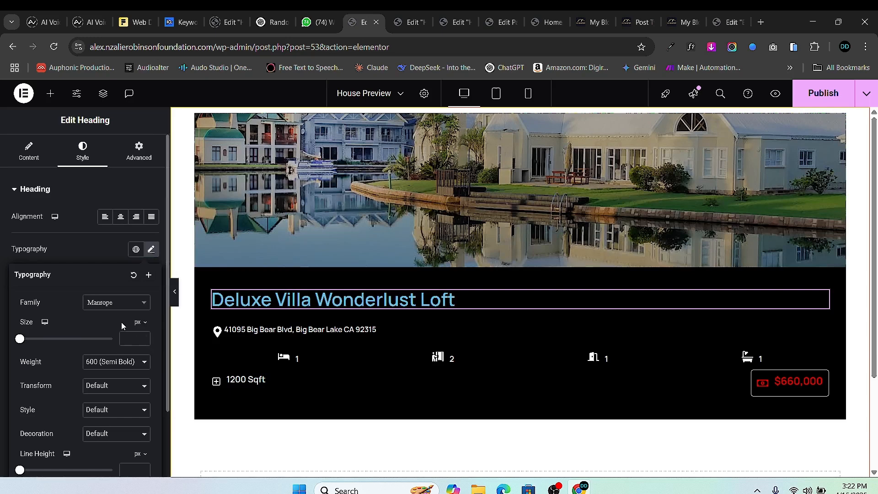
left_click(131, 345)
type("18")
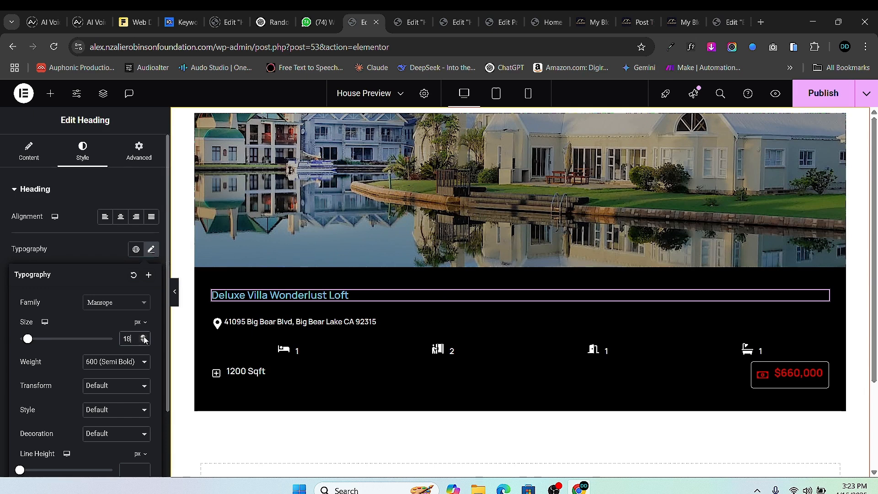
left_click(111, 362)
left_click(109, 266)
left_click(0, 365)
- Make the property title text white
left_click(152, 377)
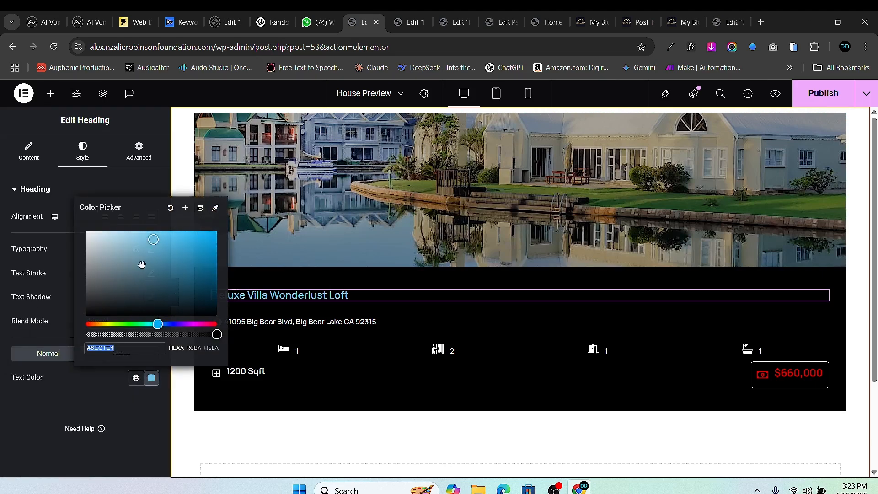
left_click_drag(108, 244, 20, 204)
left_click(20, 204)
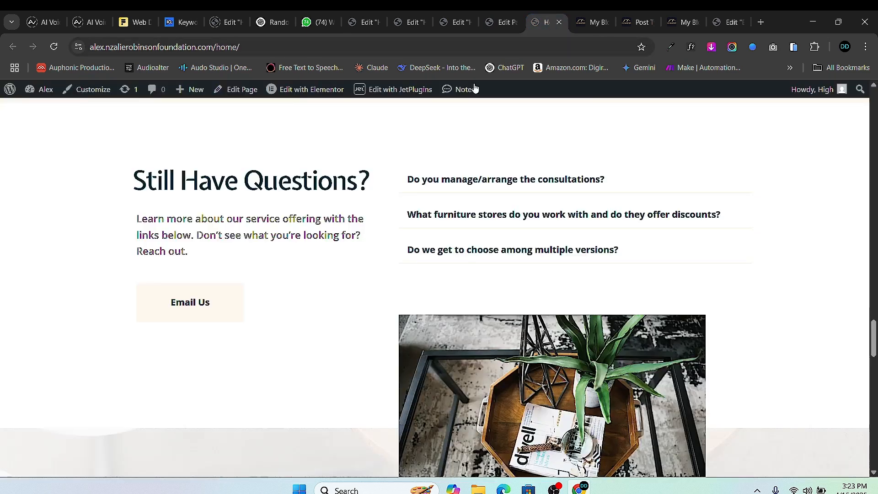
- Check the restyled titles on the live home page's property cards
left_click(548, 22)
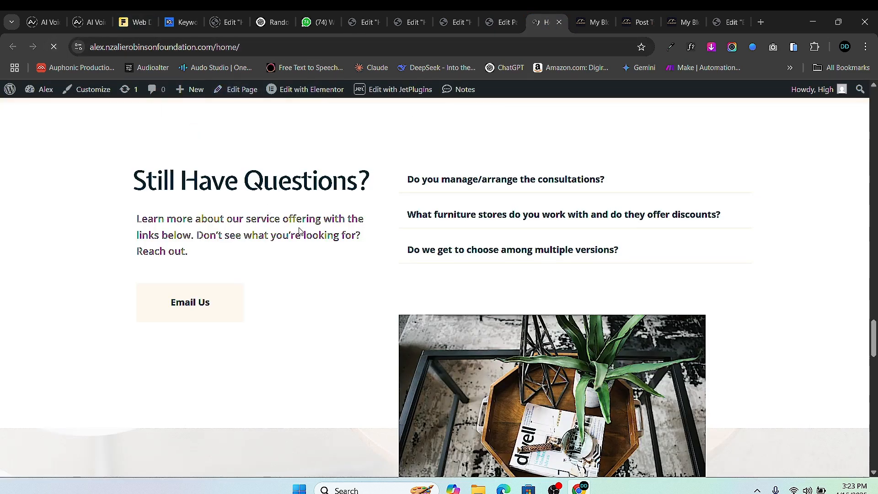
scroll(299, 230, "down", 20)
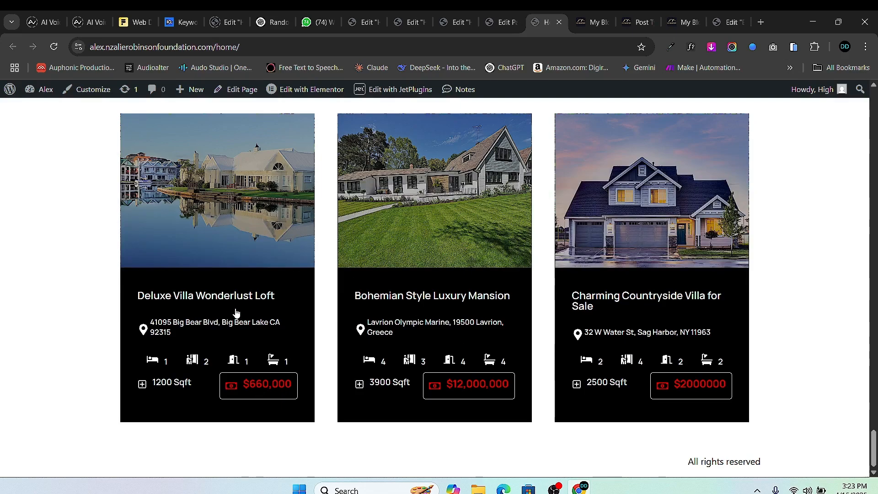
scroll(658, 274, "up", 8)
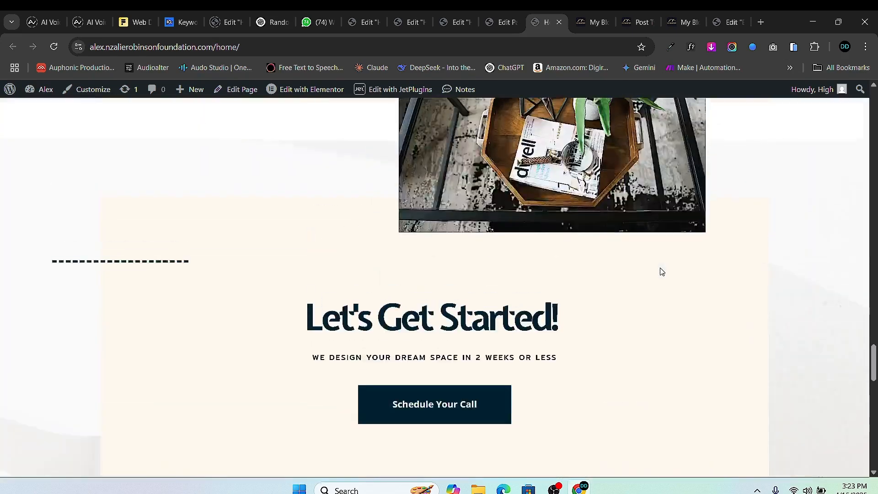
scroll(548, 307, "down", 8)
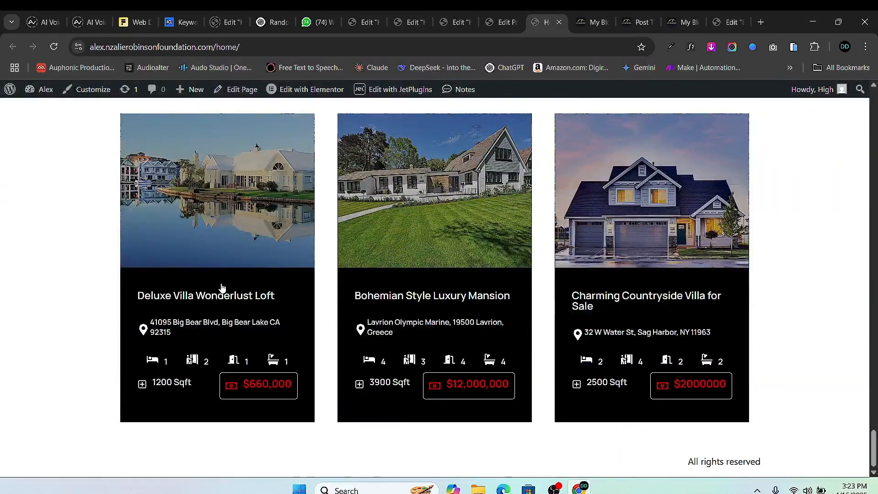
scroll(221, 287, "up", 20)
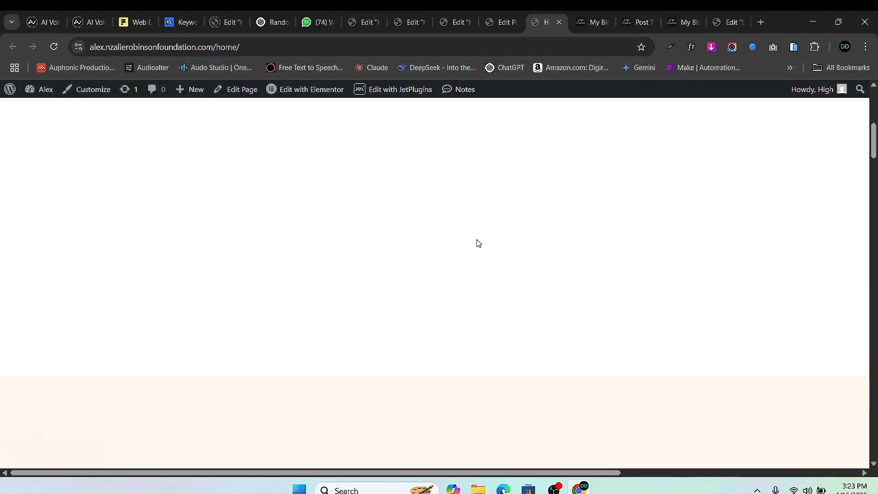
scroll(478, 243, "down", 20)
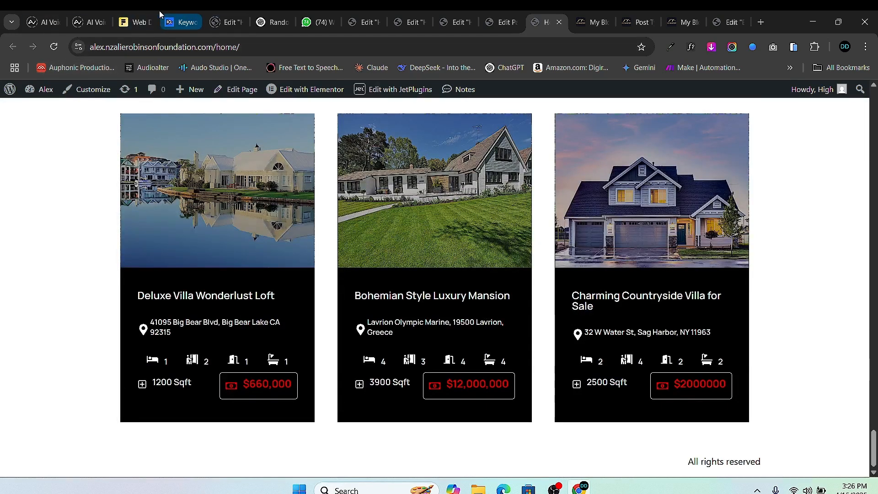
- Check the property's Header value, close spare tabs and return to the House Preview editor
left_click(500, 27)
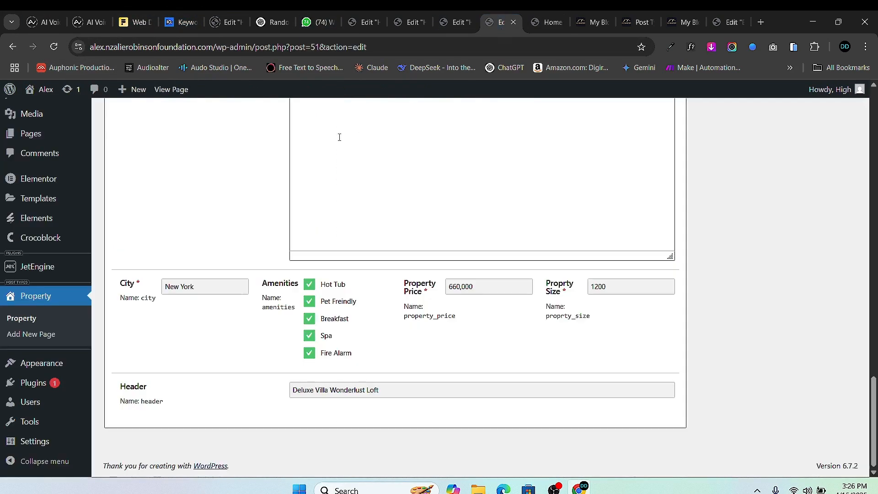
left_click(512, 22)
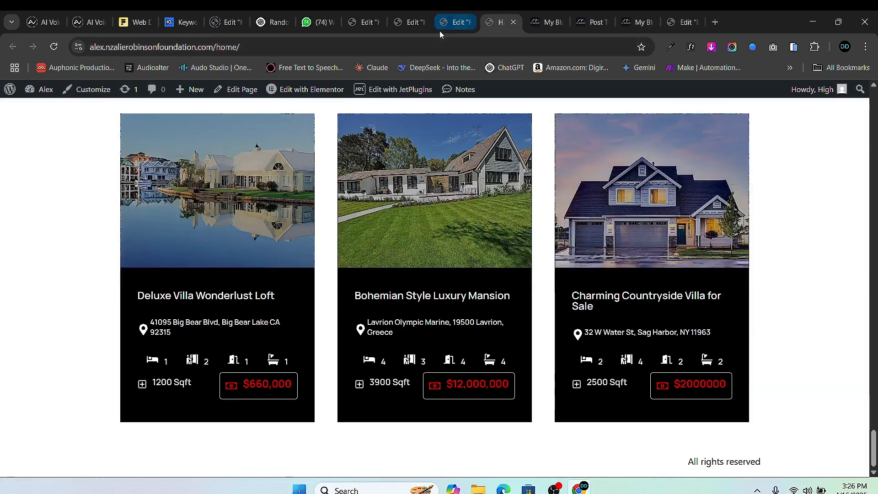
left_click(440, 29)
left_click(467, 24)
left_click(415, 26)
left_click(421, 23)
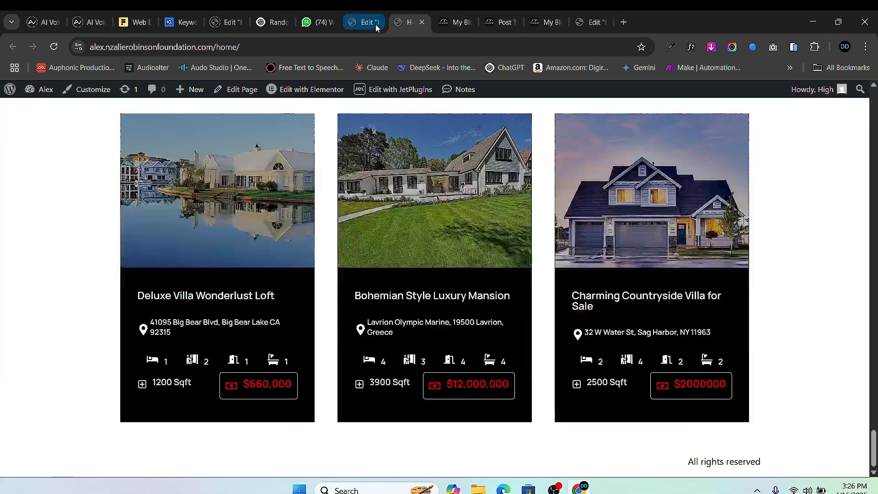
left_click(375, 24)
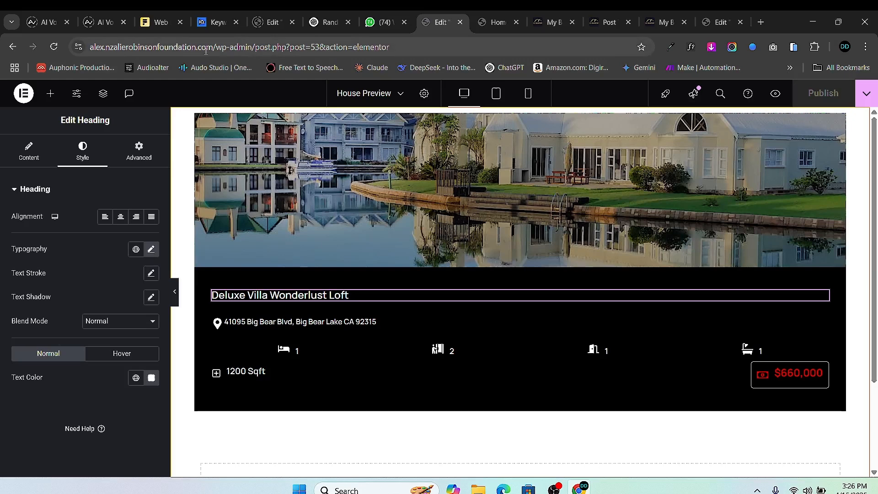
left_click_drag(257, 47, 389, 48)
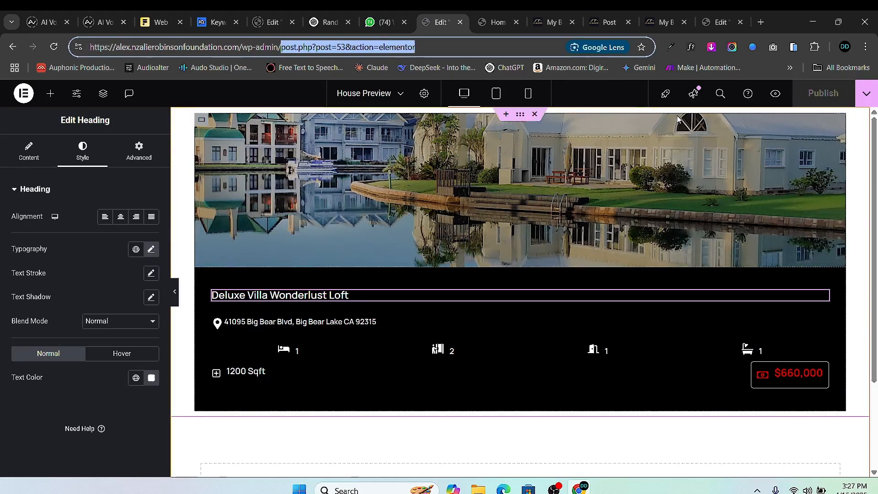
- From the dashboard, create a 'Properties' page, publish it at /properties/ and launch Elementor
key("BackSpace")
key("Return")
mouse_move(44, 221)
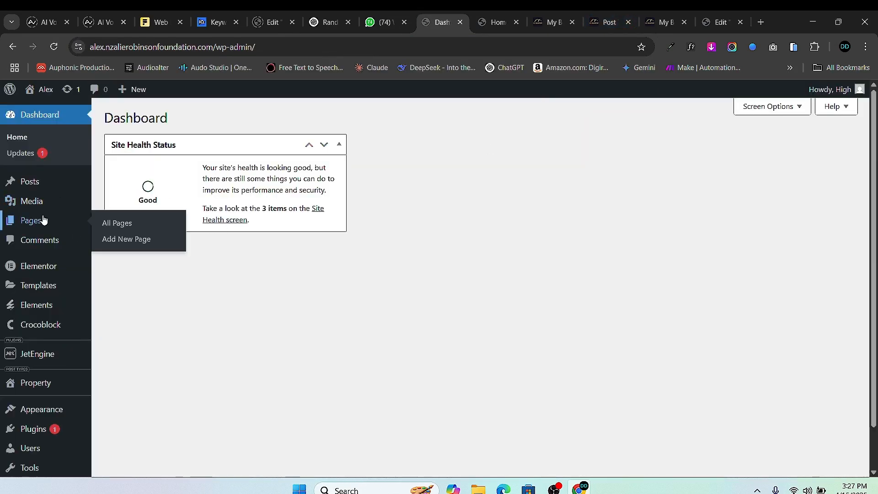
left_click(127, 238)
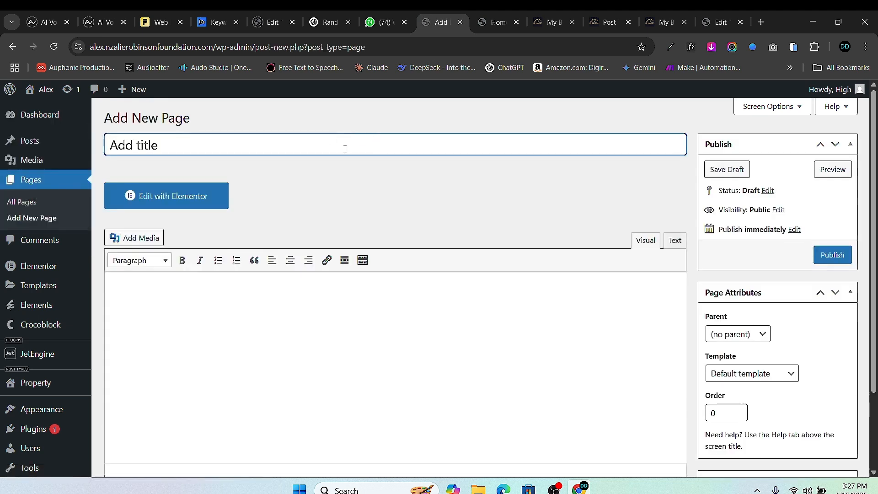
type("Properties")
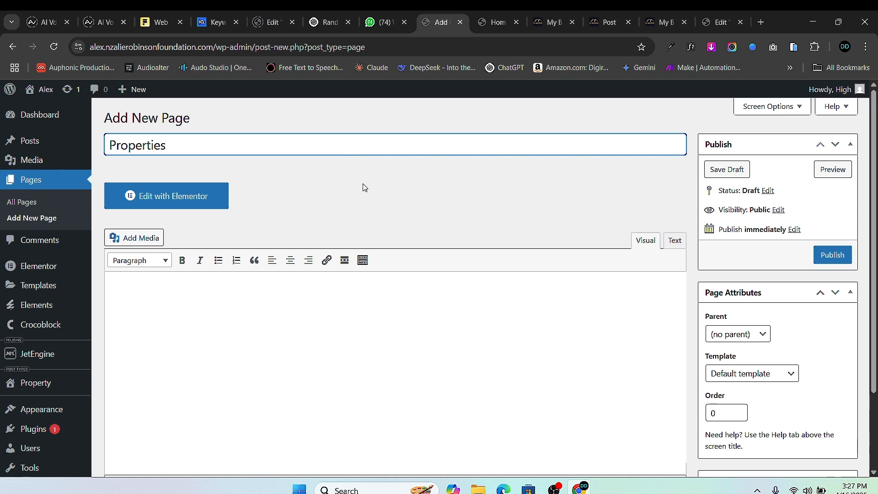
left_click(832, 255)
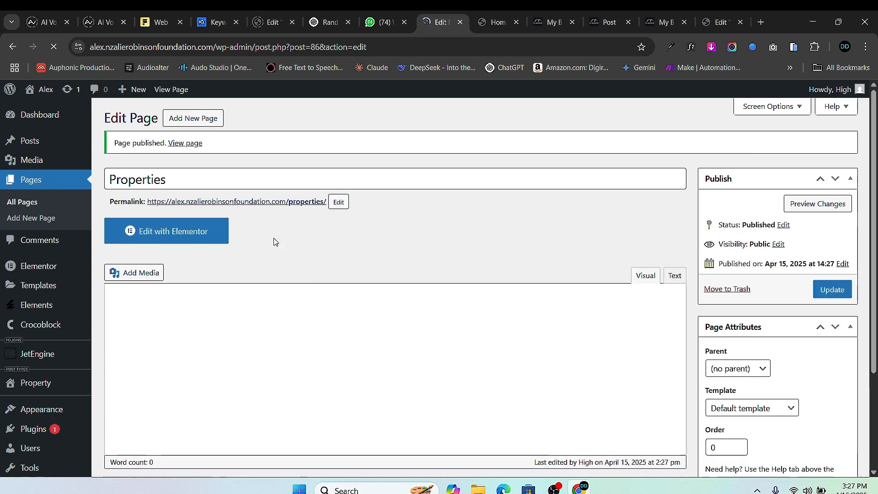
left_click(222, 231)
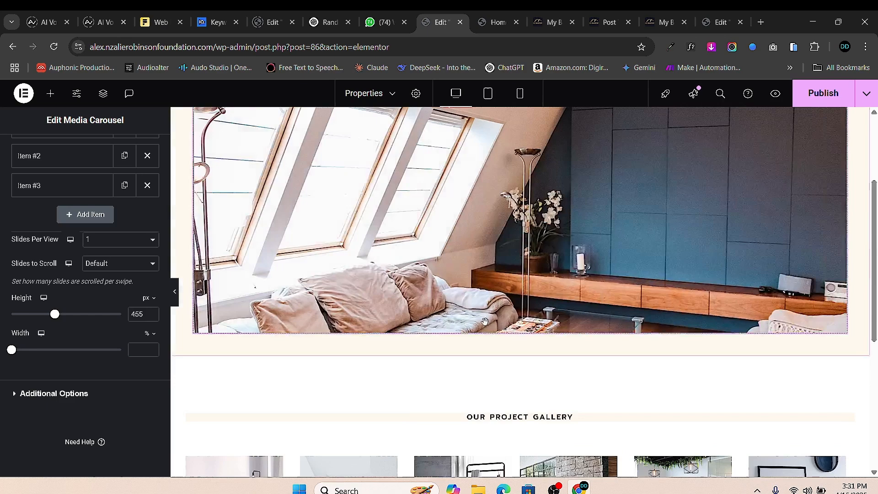
- Add a one-column flexbox section below the gallery with a nested container inside
scroll(485, 321, "down", 6)
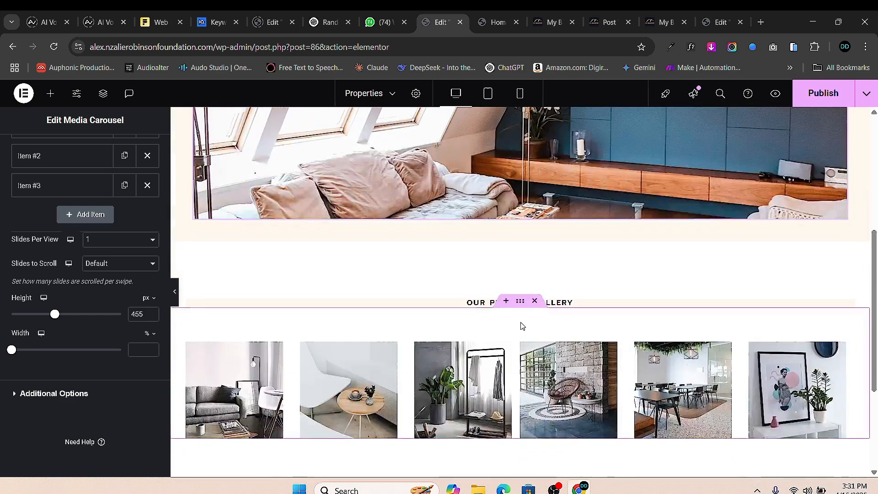
left_click(494, 348)
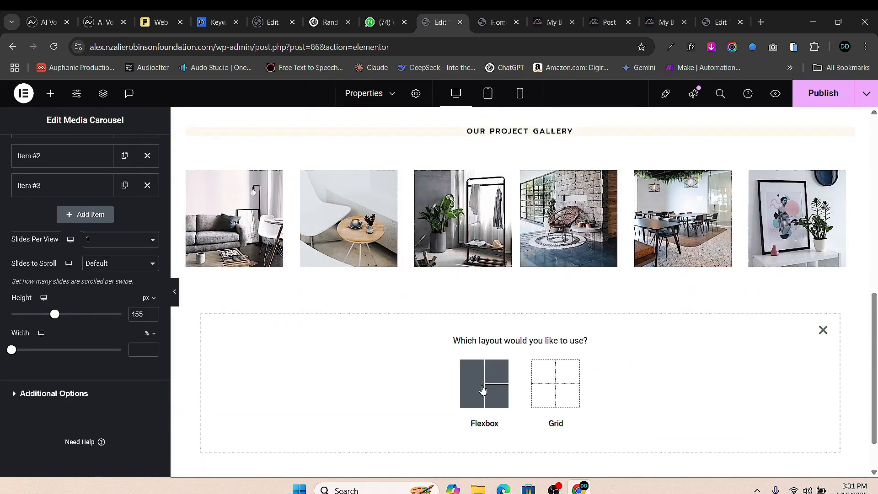
left_click(483, 389)
left_click(384, 390)
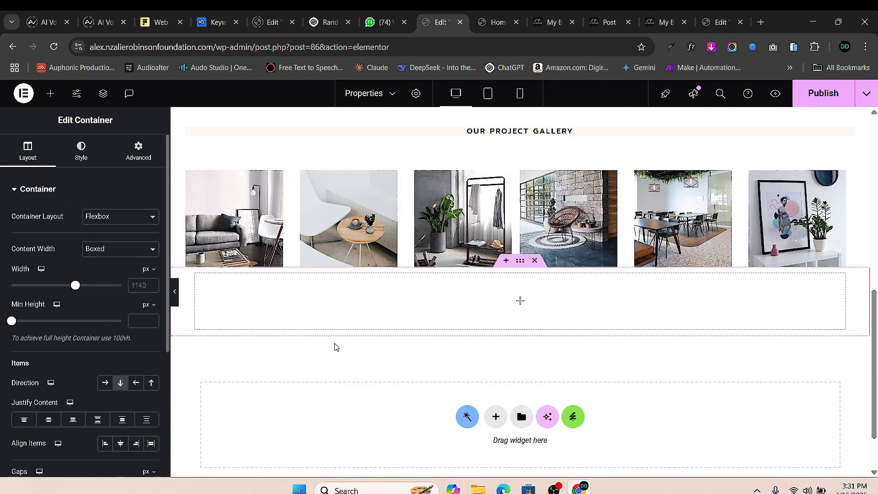
left_click(51, 93)
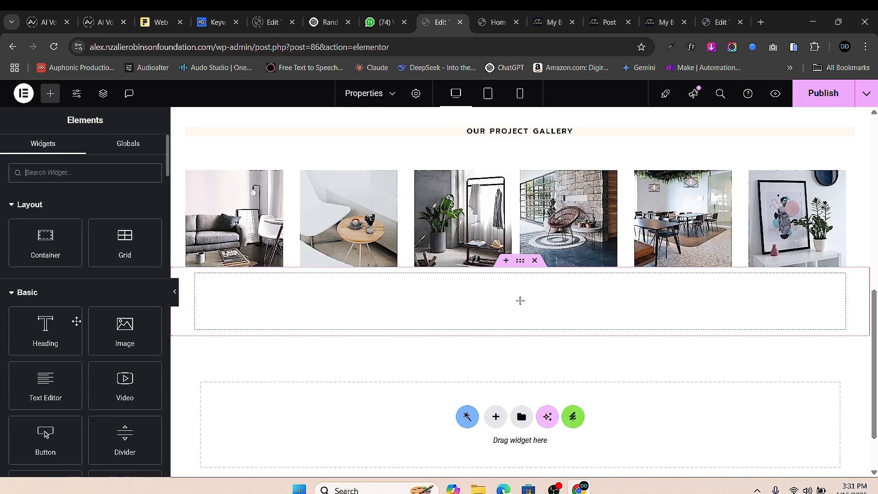
left_click_drag(44, 240, 380, 311)
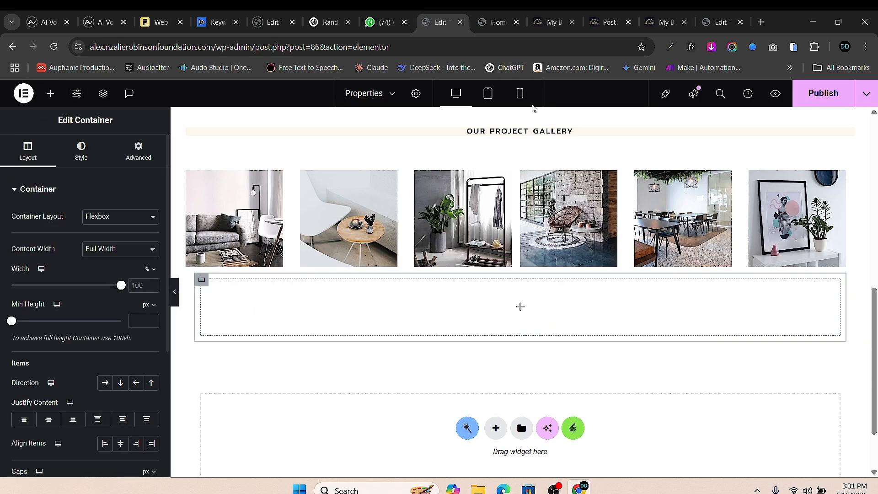
- Open the Home page in the Elementor editor
left_click(496, 27)
scroll(412, 192, "up", 3)
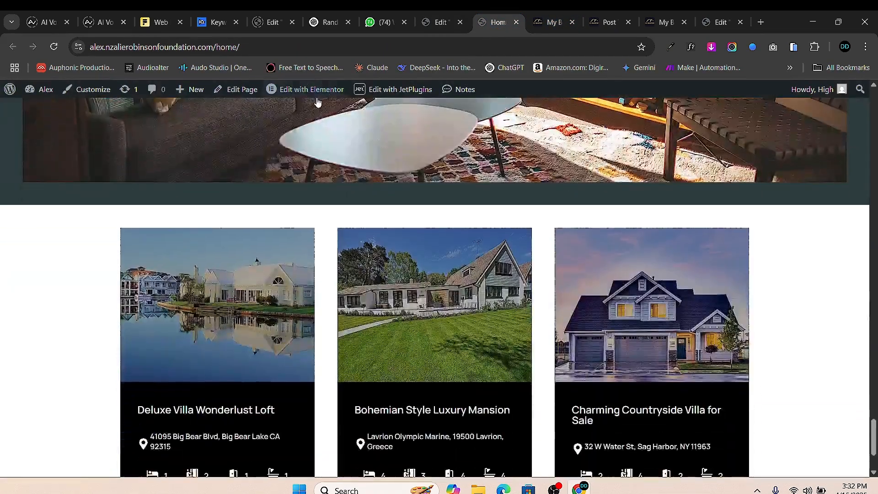
left_click(318, 95)
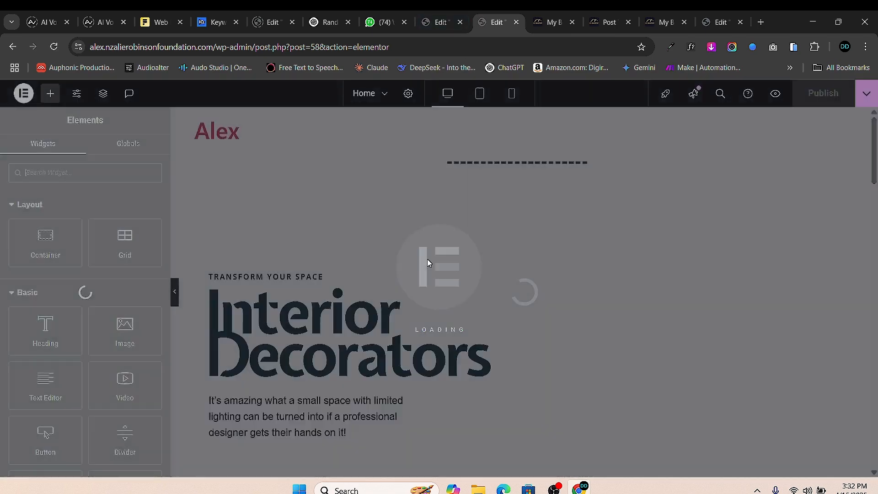
- Copy the Home page's three-card property listings section and return to the Properties editor
scroll(530, 329, "down", 10)
scroll(530, 338, "down", 5)
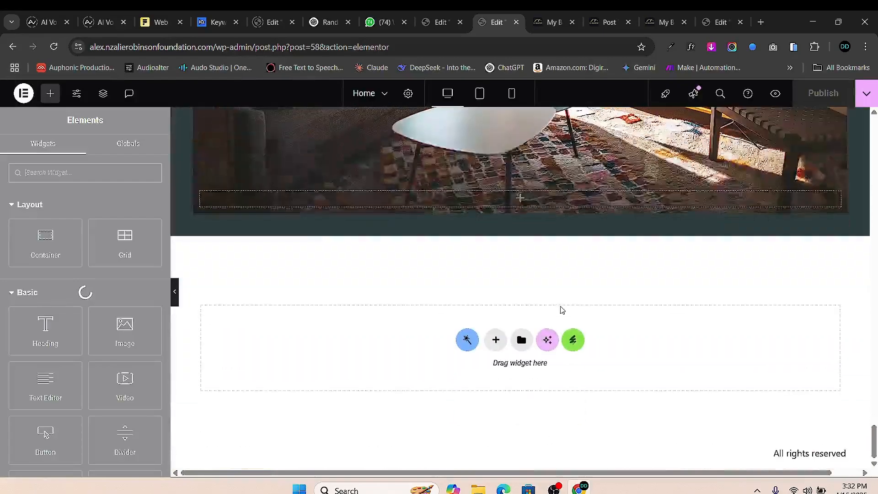
scroll(561, 308, "up", 5)
scroll(646, 329, "up", 6)
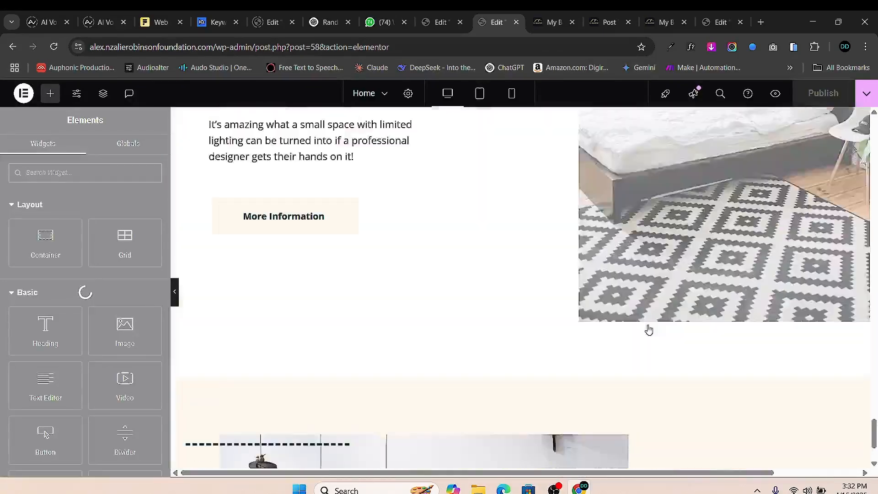
scroll(694, 304, "down", 3)
scroll(640, 265, "down", 10)
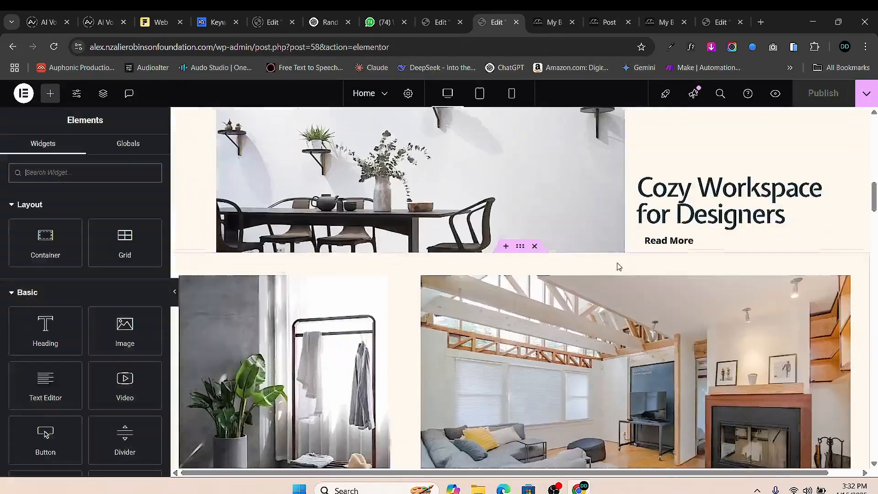
scroll(520, 279, "down", 12)
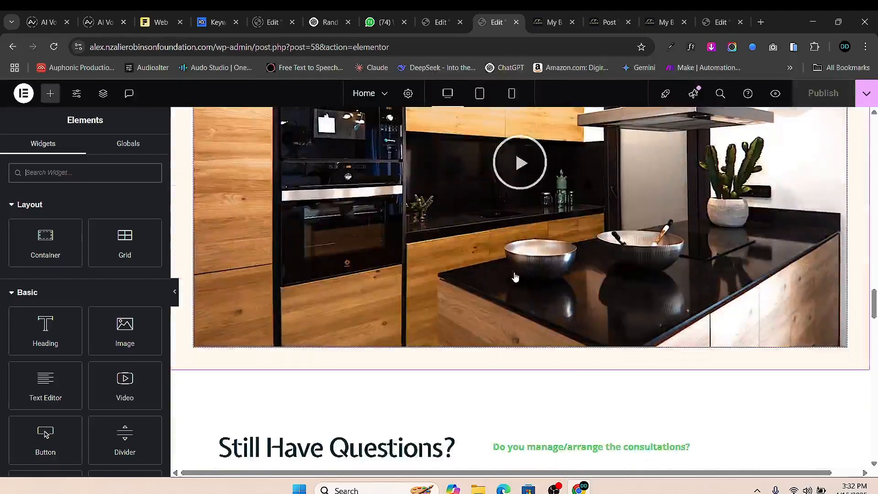
scroll(522, 292, "up", 5)
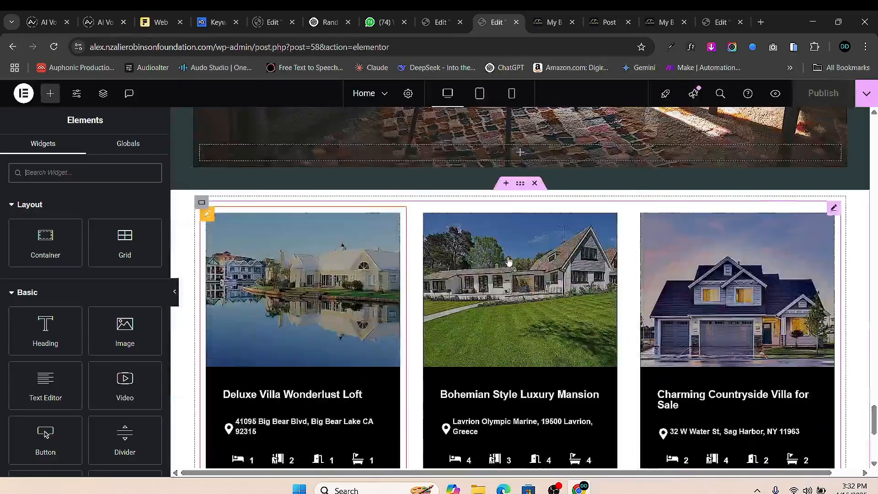
right_click(522, 212)
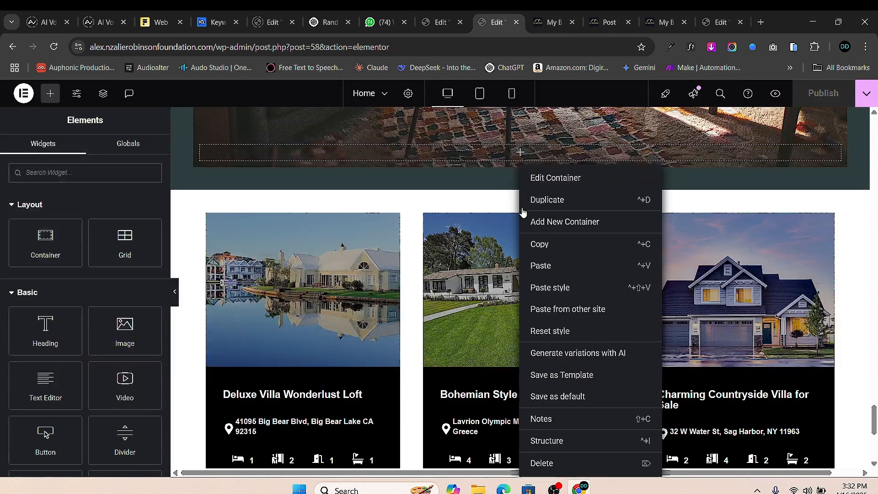
left_click(546, 254)
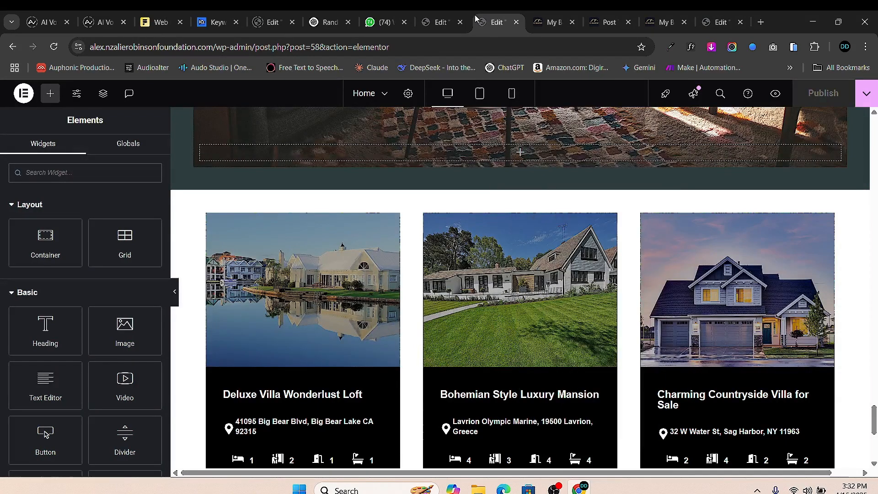
left_click(439, 22)
- Paste the property listings section into the Properties page and open its listing grid settings
scroll(402, 304, "down", 3)
right_click(365, 333)
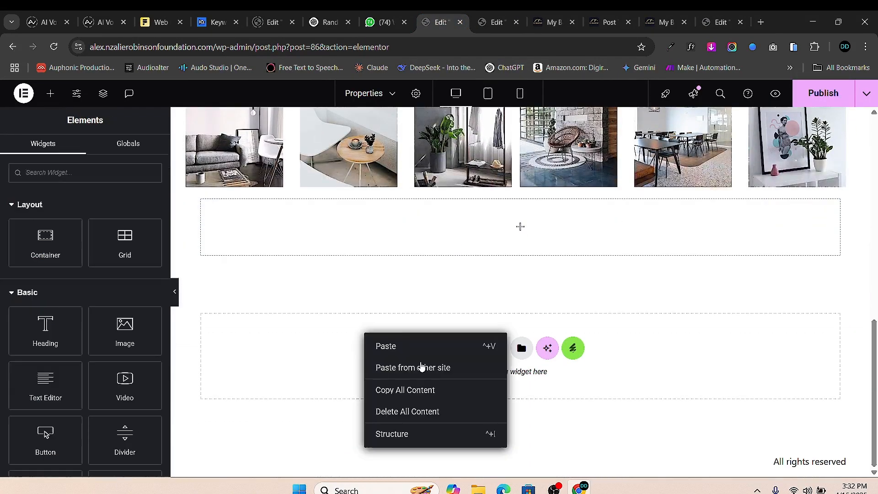
left_click(417, 347)
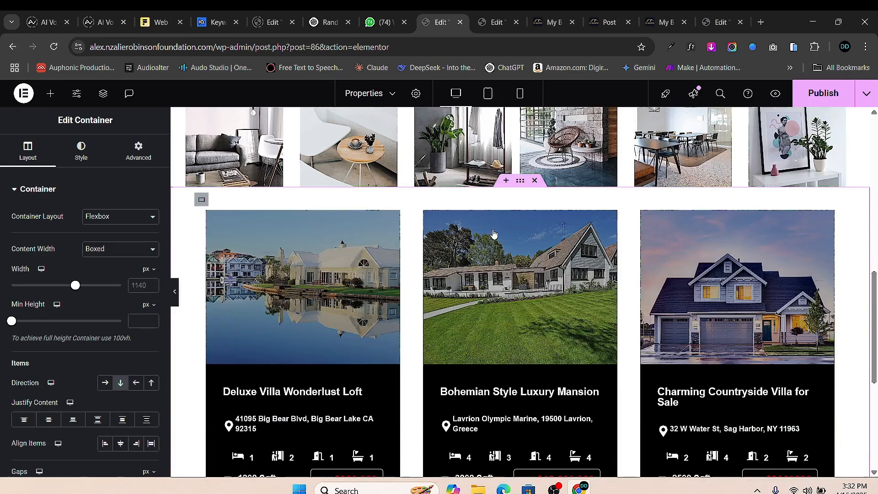
scroll(417, 319, "down", 1)
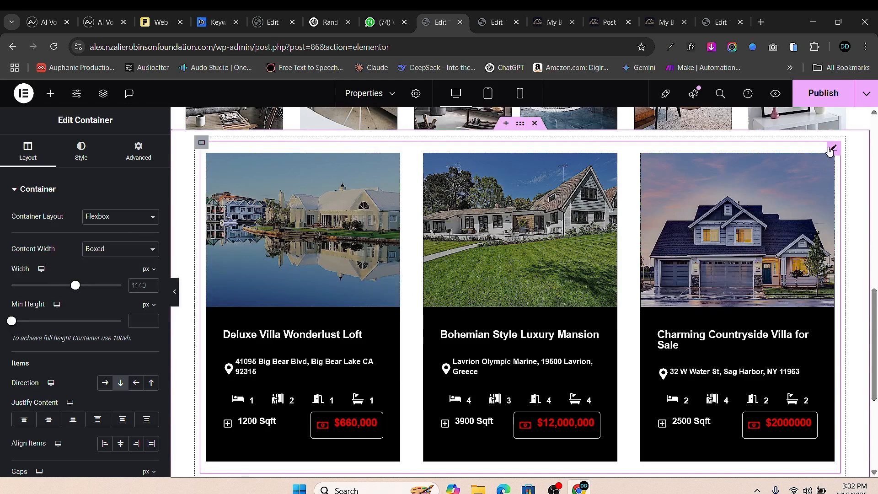
left_click(833, 147)
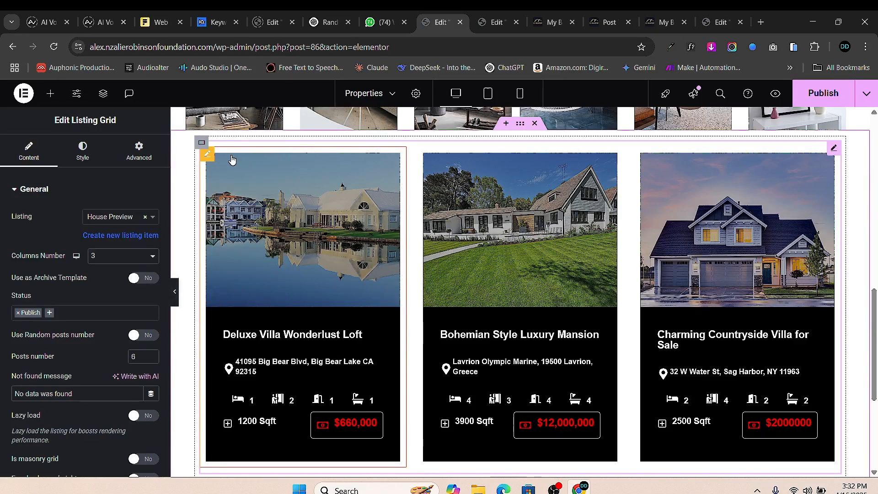
left_click(207, 155)
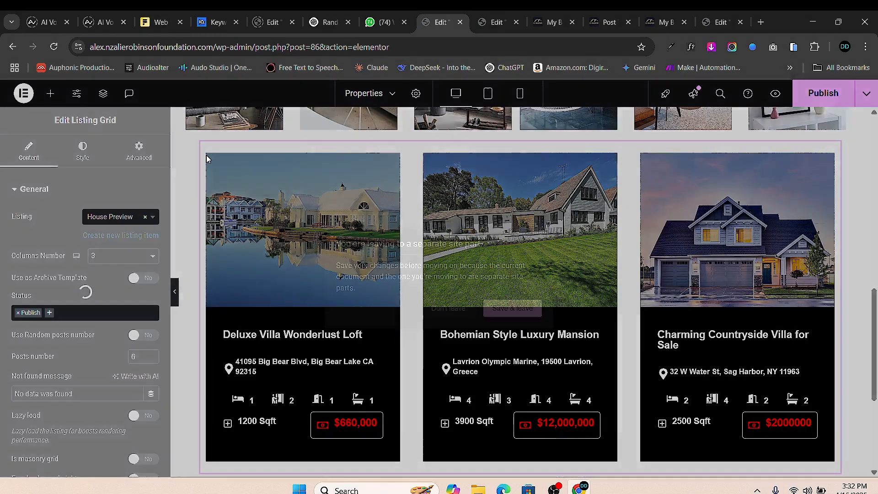
left_click(443, 309)
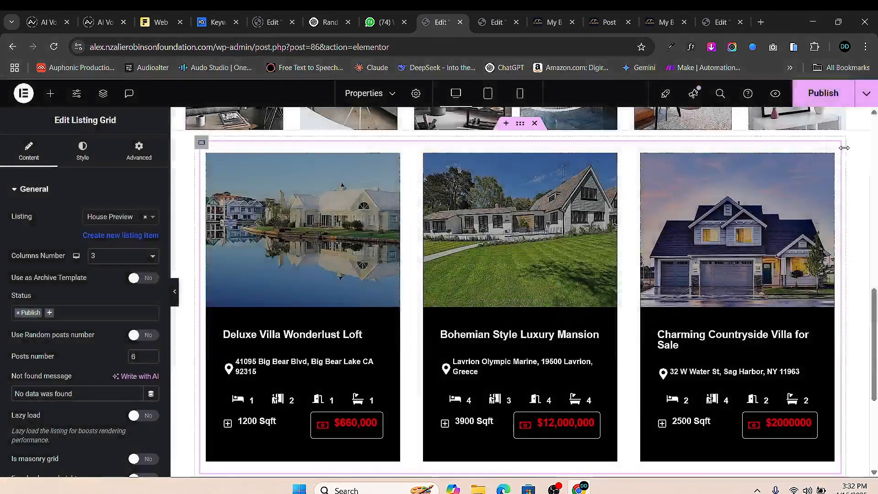
- Try two and four columns, then settle the listing grid on three columns
left_click(122, 255)
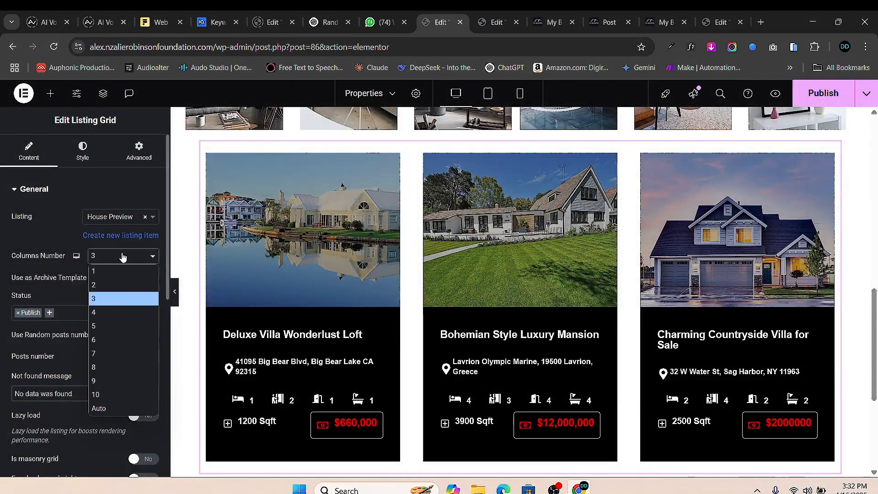
left_click(115, 287)
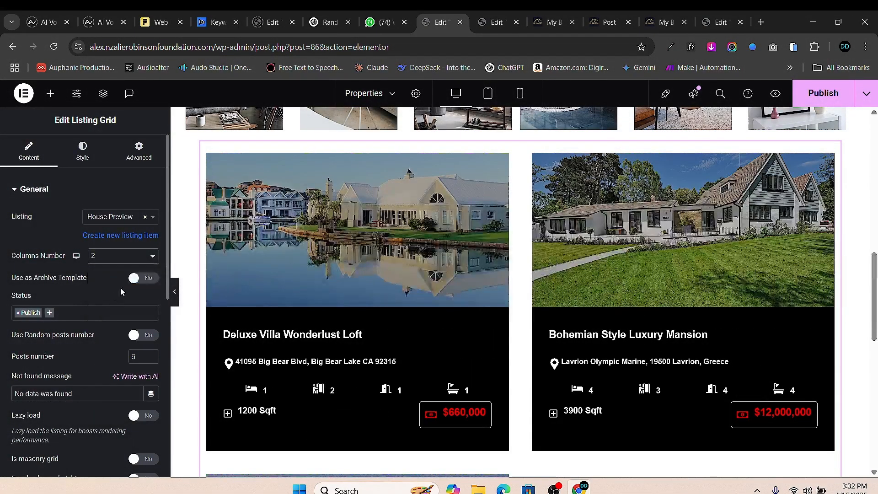
left_click(117, 255)
left_click(117, 311)
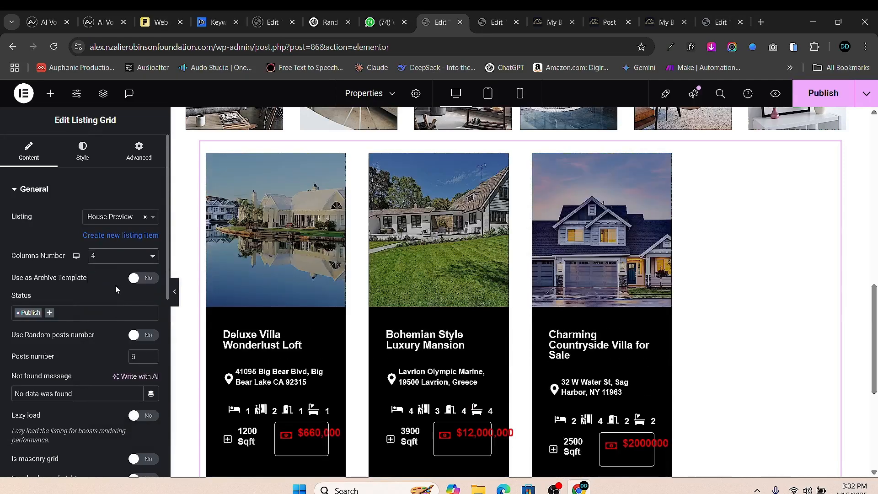
left_click(118, 256)
left_click(119, 297)
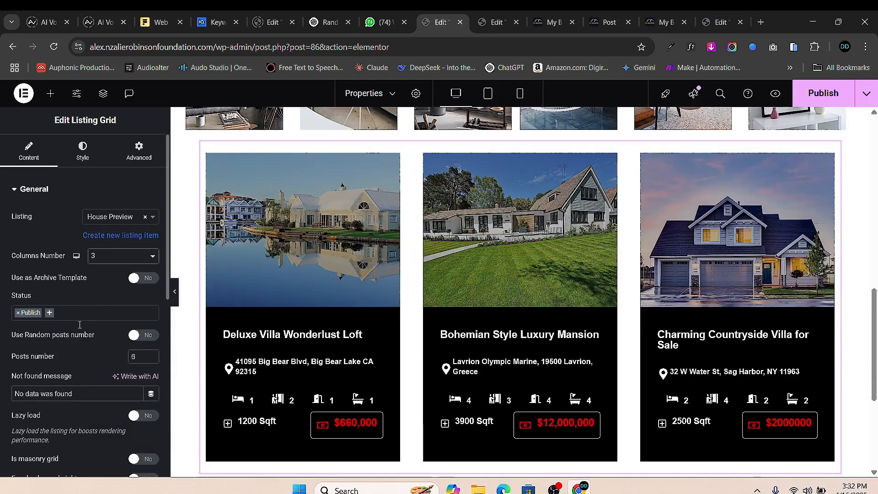
- Toggle the grid's slider on and back off, leaving it disabled
scroll(98, 325, "down", 3)
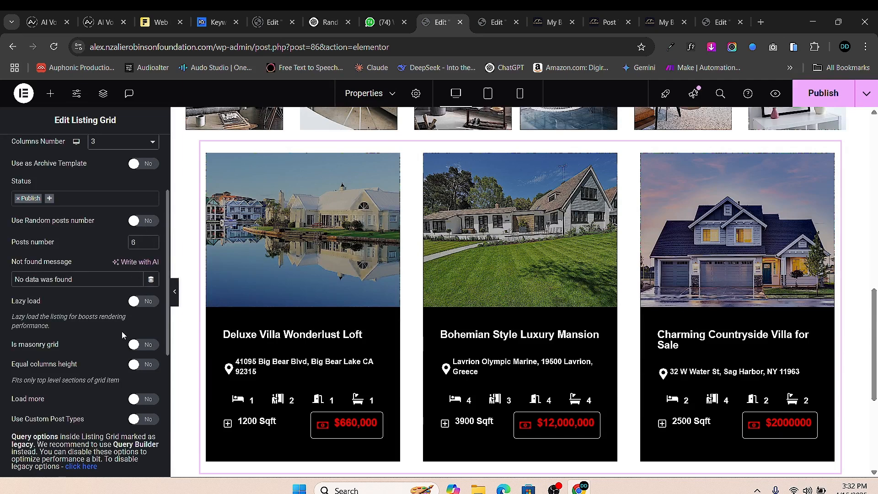
scroll(105, 336, "down", 3)
scroll(89, 340, "down", 1)
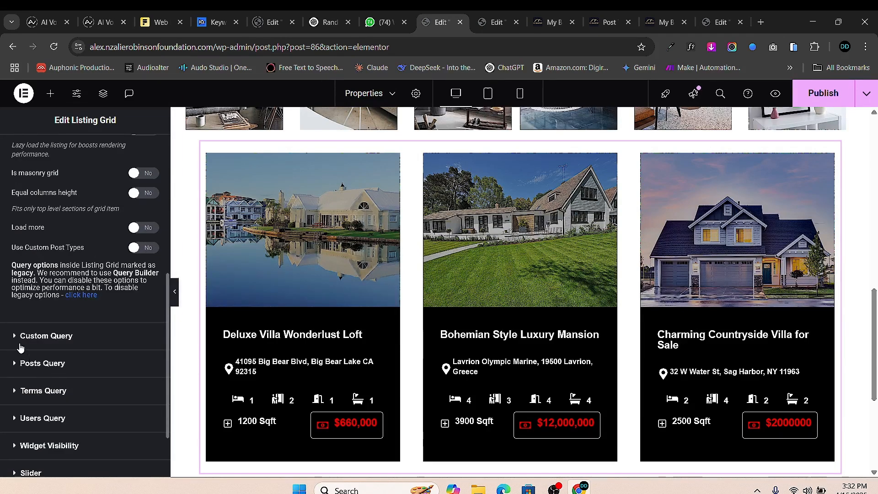
scroll(13, 377, "down", 1)
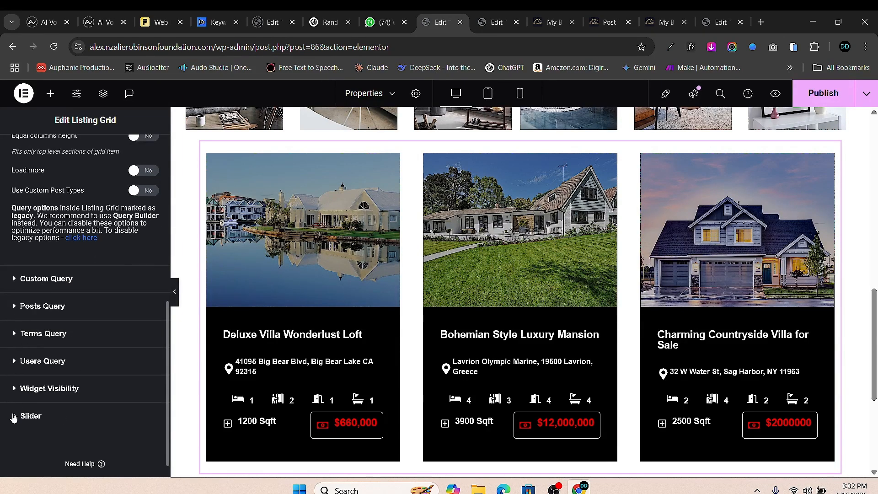
left_click(14, 417)
left_click(135, 373)
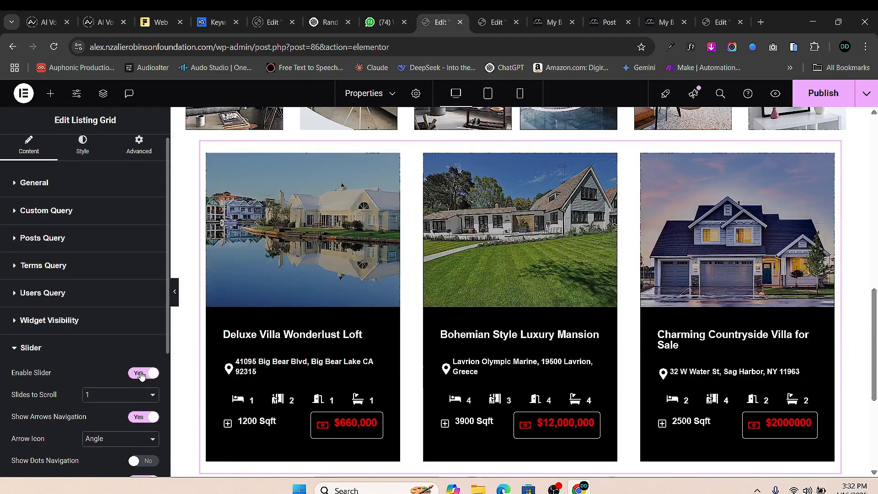
left_click(141, 374)
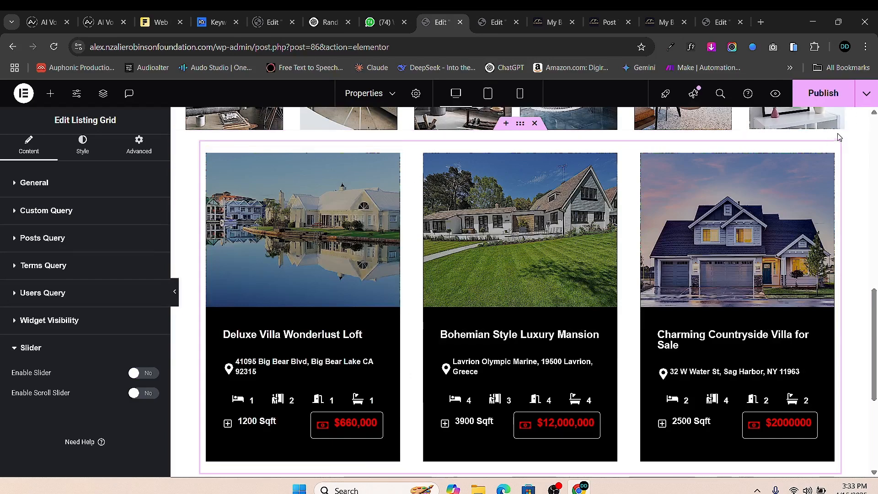
- Adjust the listing grid's horizontal and vertical gap sliders
left_click(83, 144)
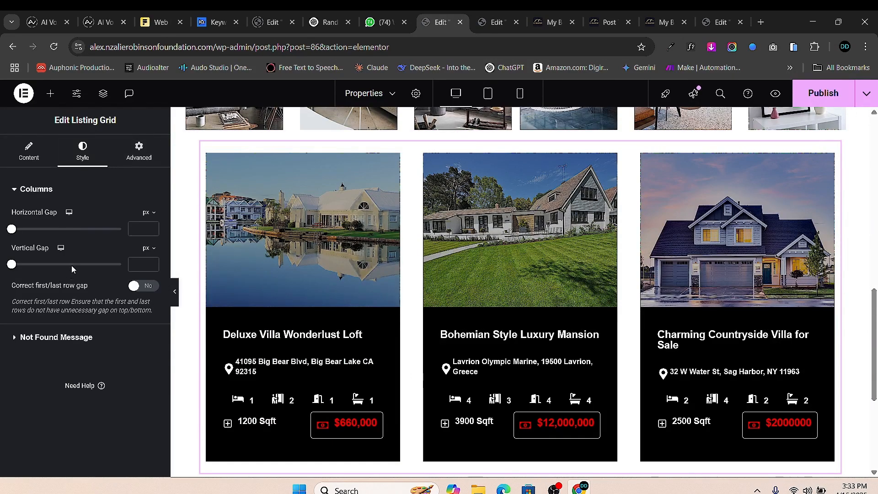
mouse_move(15, 233)
left_mouse_down()
mouse_move(37, 227)
mouse_move(7, 230)
left_mouse_up()
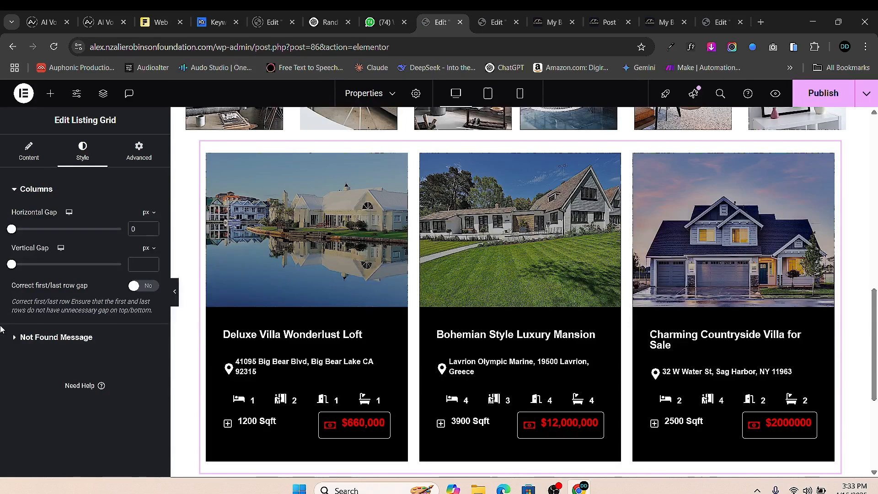
left_click_drag(13, 270, 33, 265)
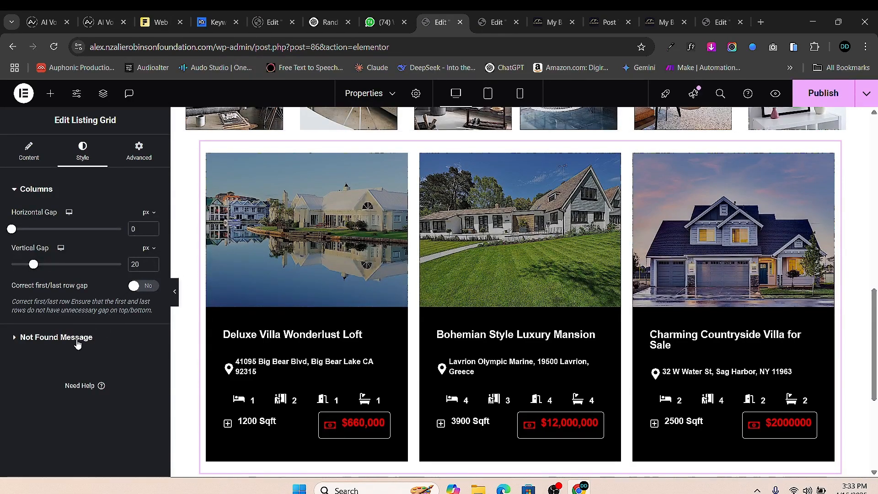
- Delete the project gallery image row, the OUR PROJECT GALLERY heading and the grid
scroll(699, 192, "down", 2)
scroll(709, 212, "up", 6)
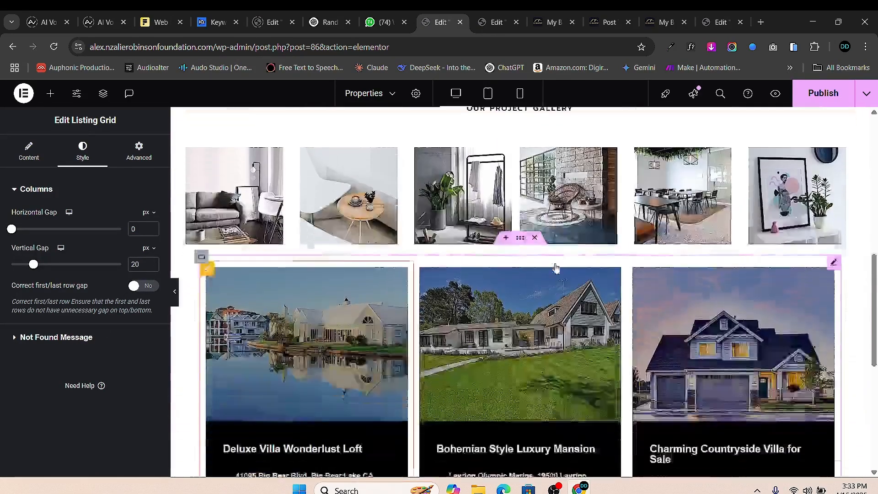
scroll(506, 324, "down", 1)
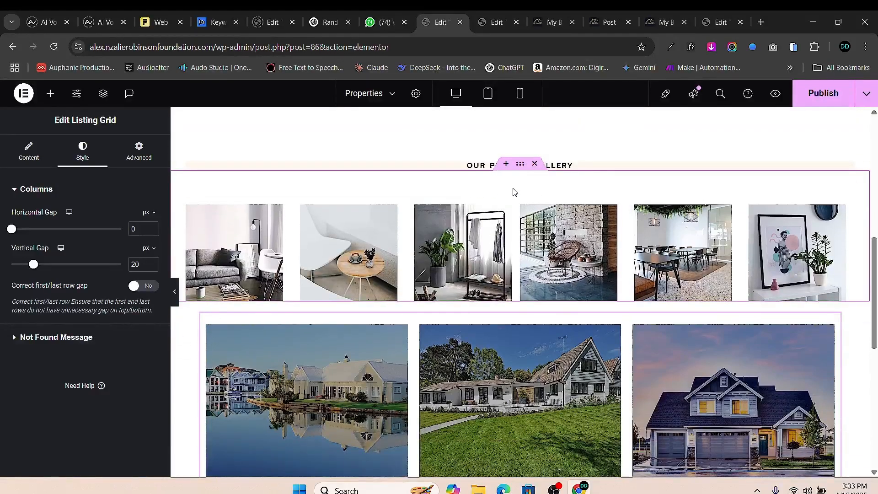
left_click(534, 164)
scroll(519, 205, "up", 2)
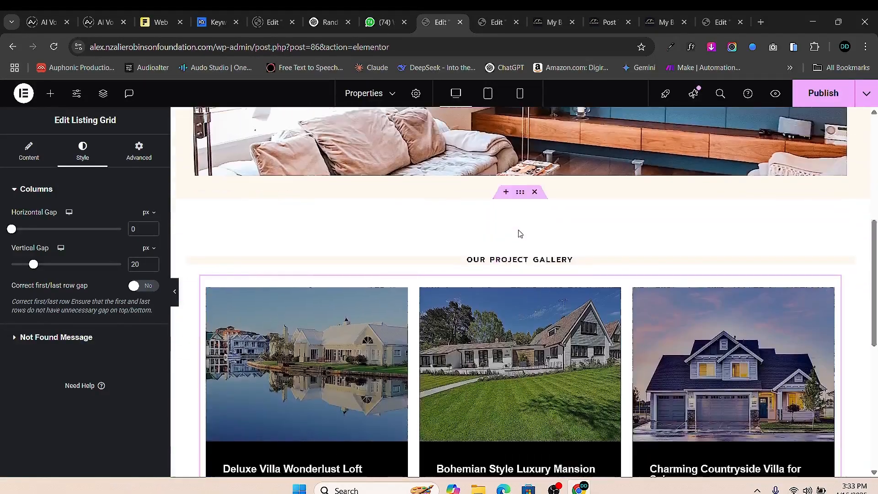
scroll(521, 229, "down", 1)
left_click(534, 220)
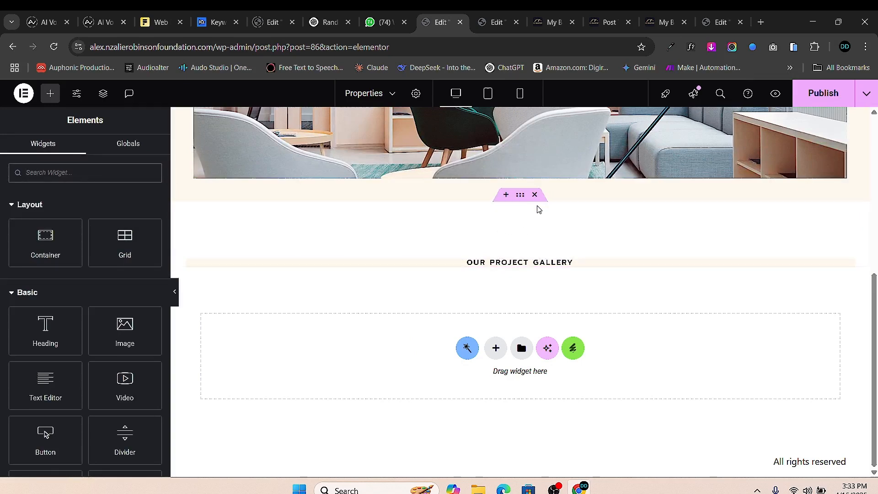
left_click(535, 194)
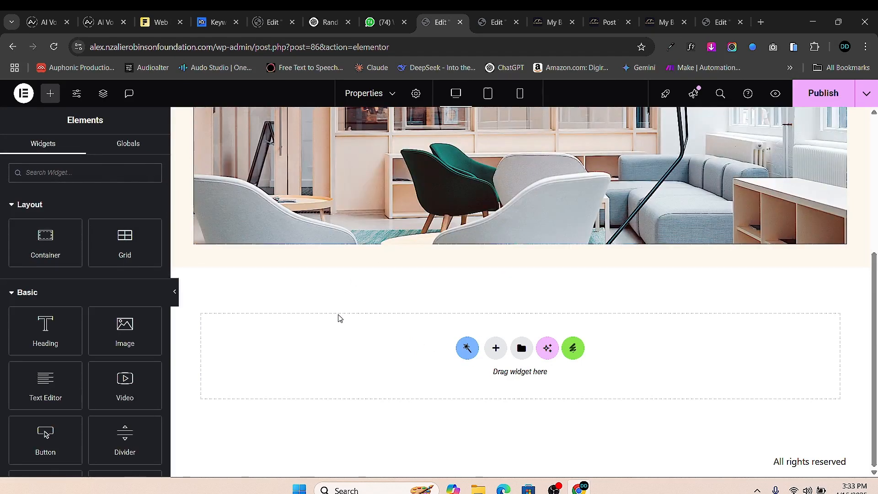
- Paste the listing grid back and set its gaps to 0 horizontal and 20 vertical
right_click(337, 339)
left_click(395, 364)
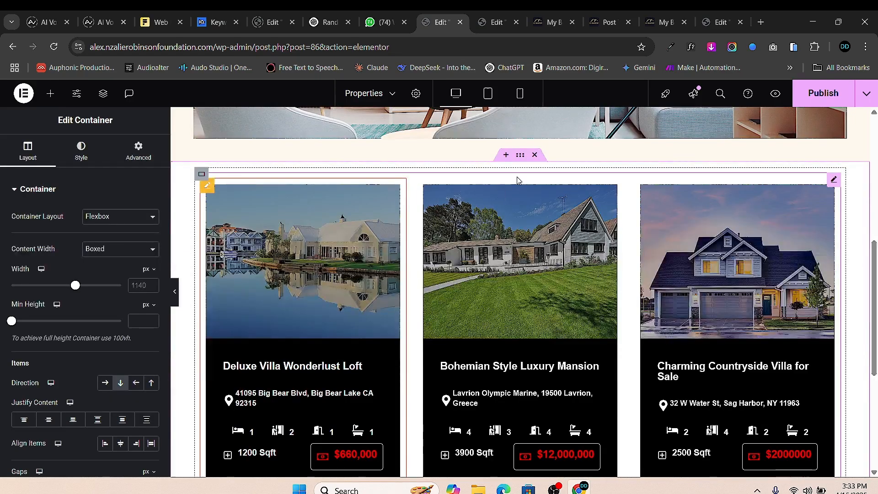
left_click(831, 181)
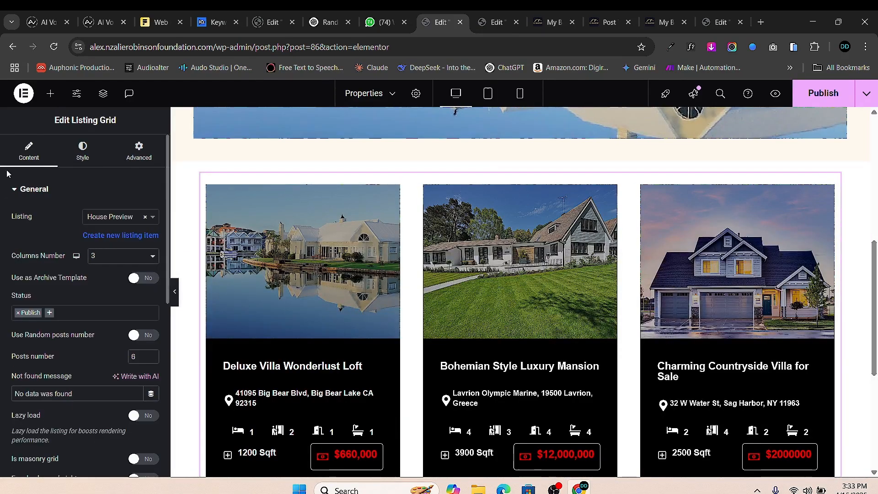
left_click(82, 150)
left_click(11, 229)
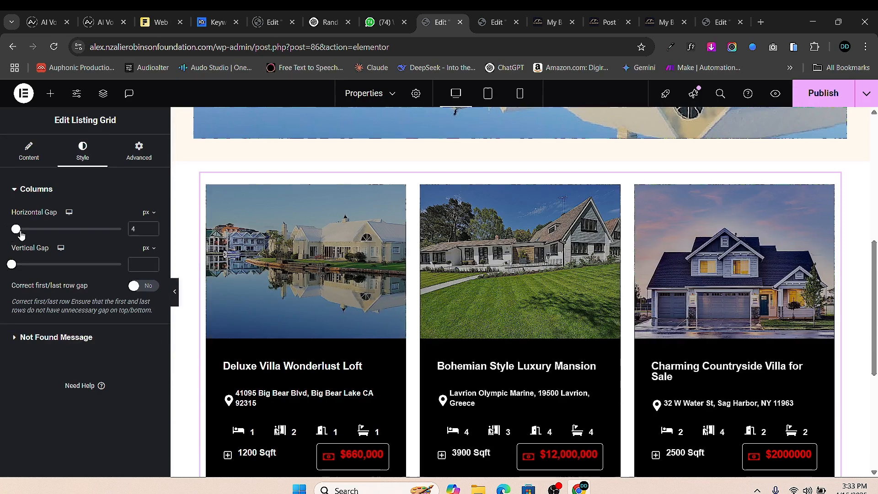
left_click(135, 264)
type("20")
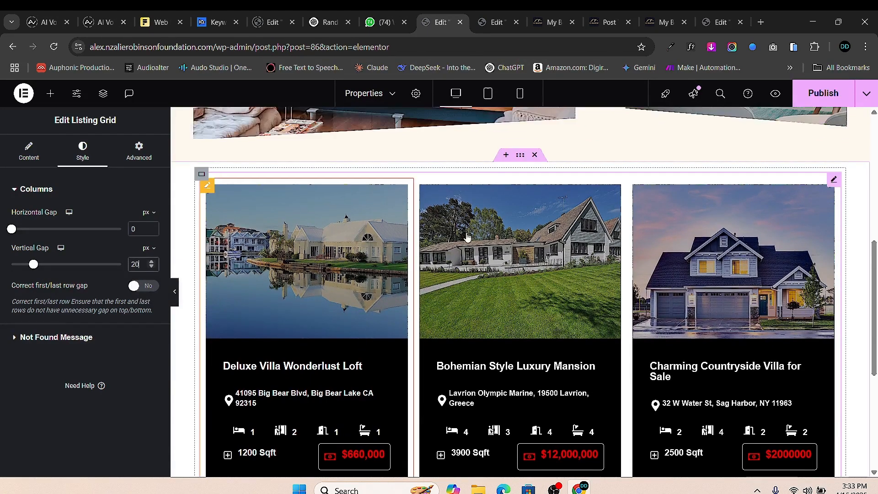
- Add an empty one-column flexbox container and move it above the property grid
scroll(503, 256, "down", 5)
left_click(495, 352)
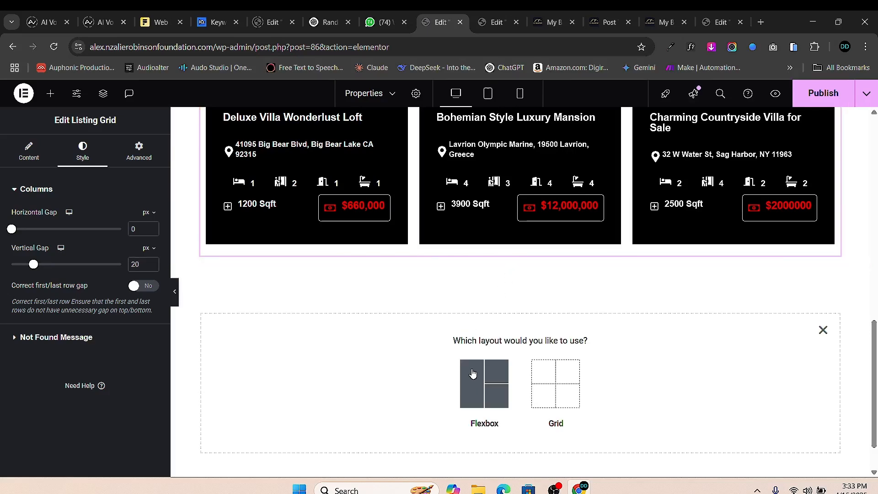
left_click(478, 375)
left_click(368, 373)
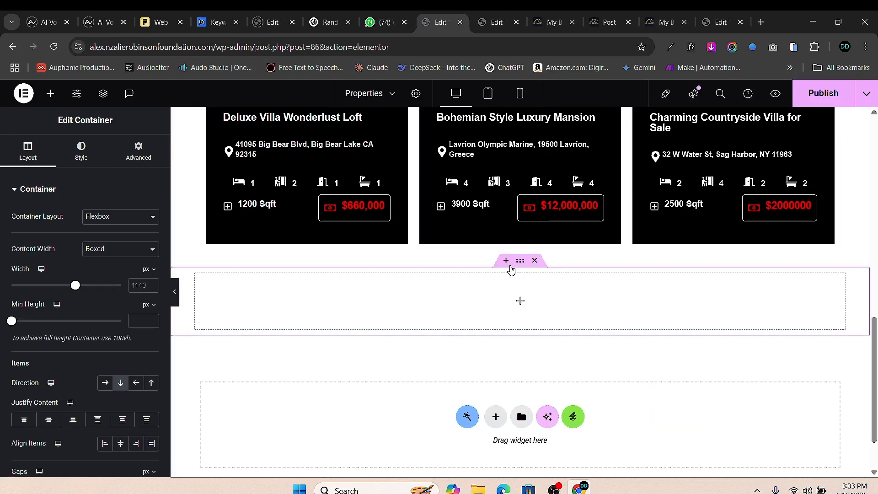
left_click_drag(520, 260, 525, 223)
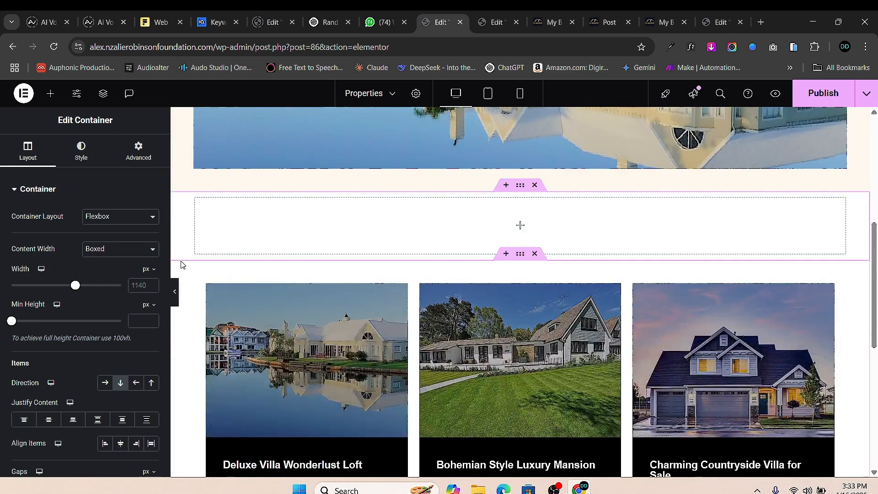
- Add a heading reading 'Our Properties' in the empty container above the grid
left_click(47, 95)
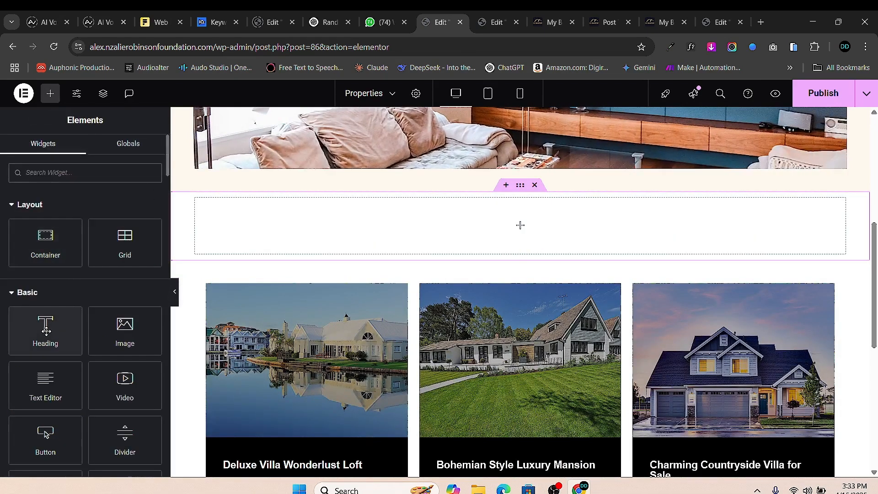
left_click_drag(45, 326, 647, 247)
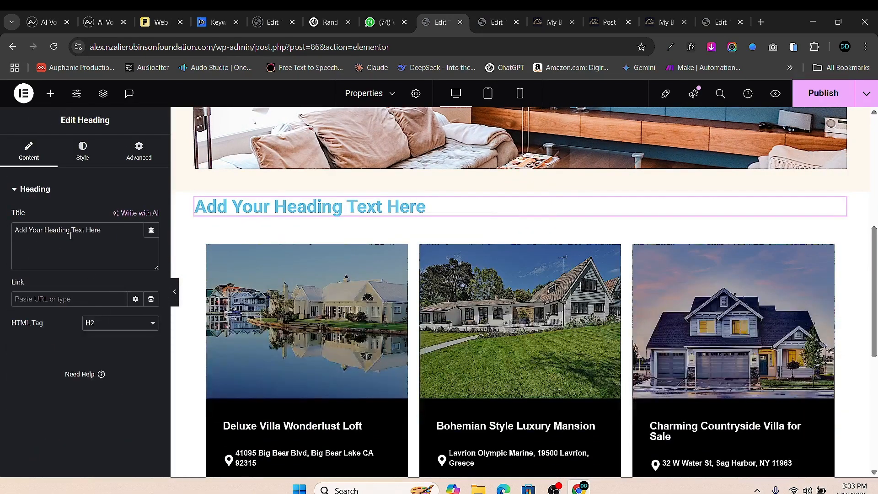
type("Re")
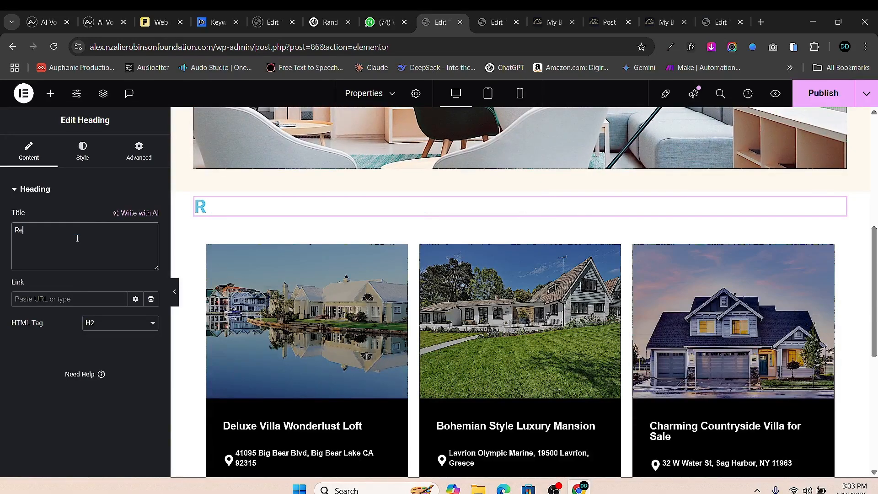
key("BackSpace")
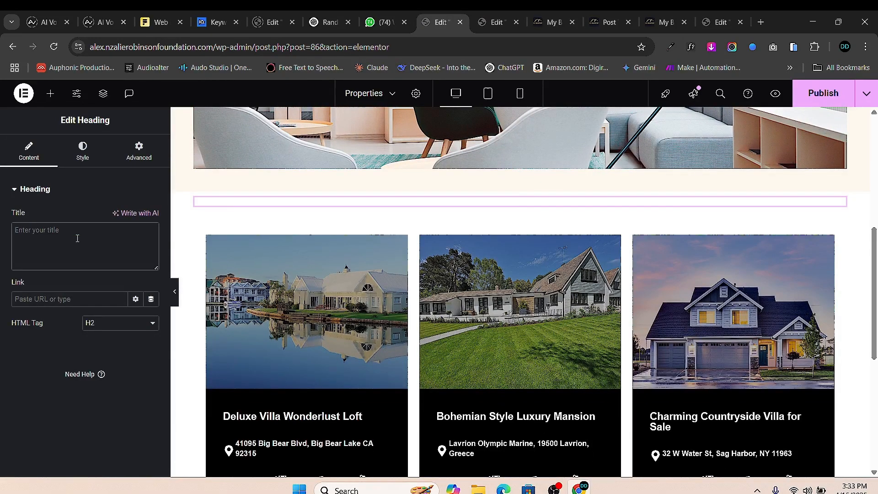
type("Our Properties")
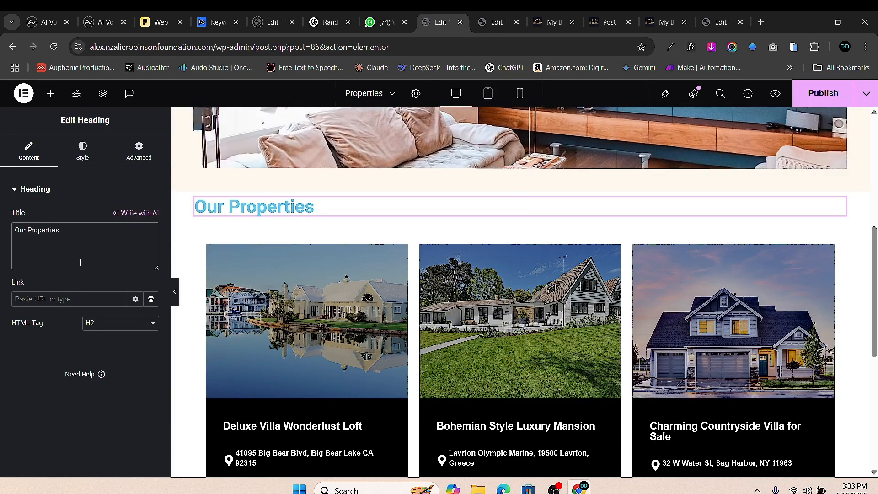
- Centre the heading and set its font family to Manrope
left_click(82, 151)
left_click(121, 217)
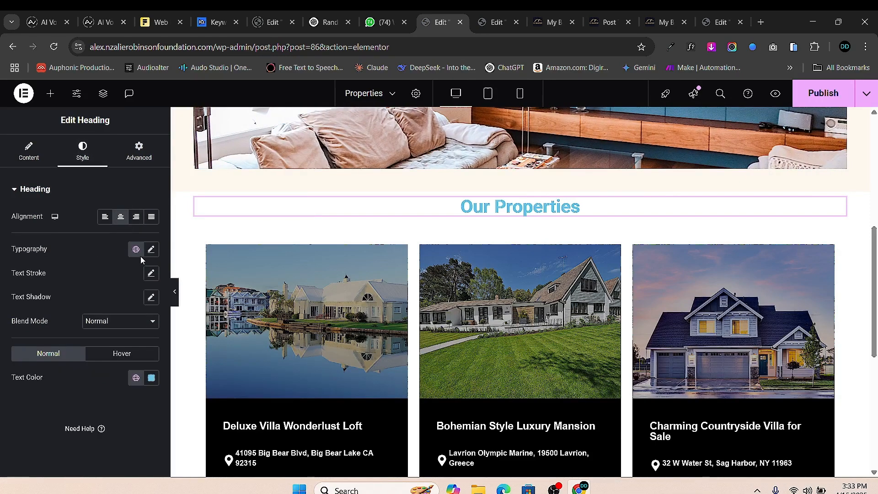
left_click(150, 249)
left_click(117, 302)
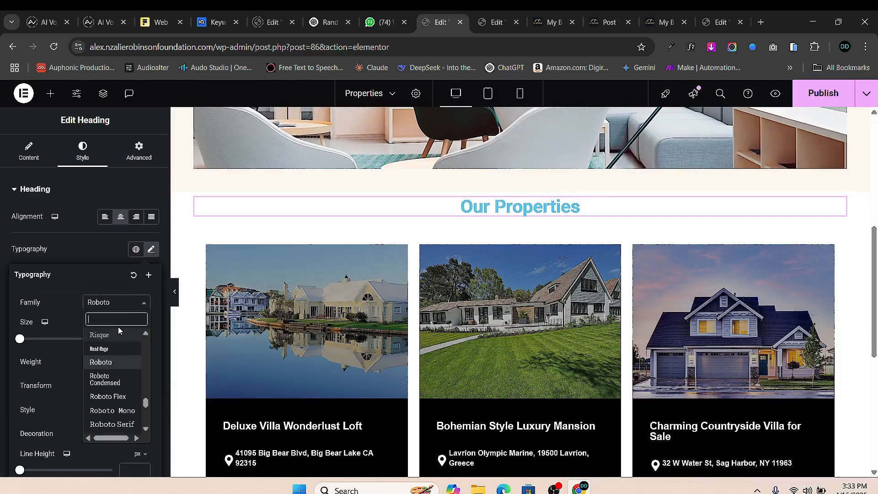
type("manrope")
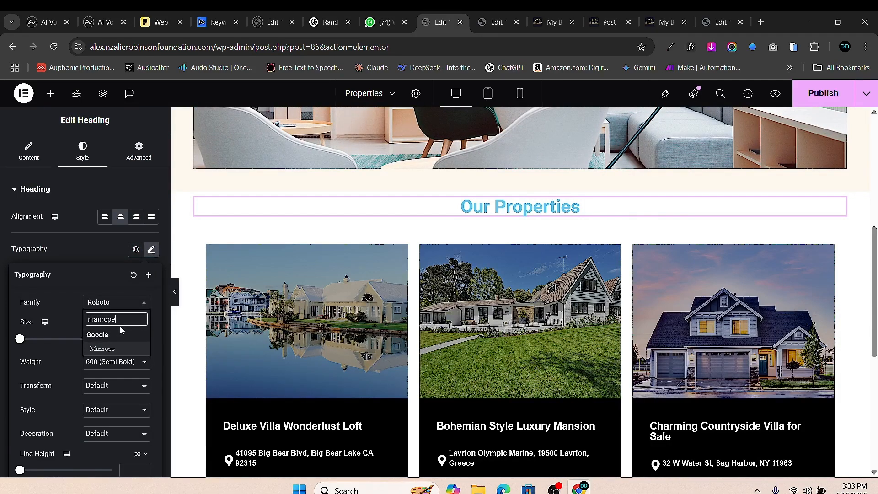
left_click(123, 349)
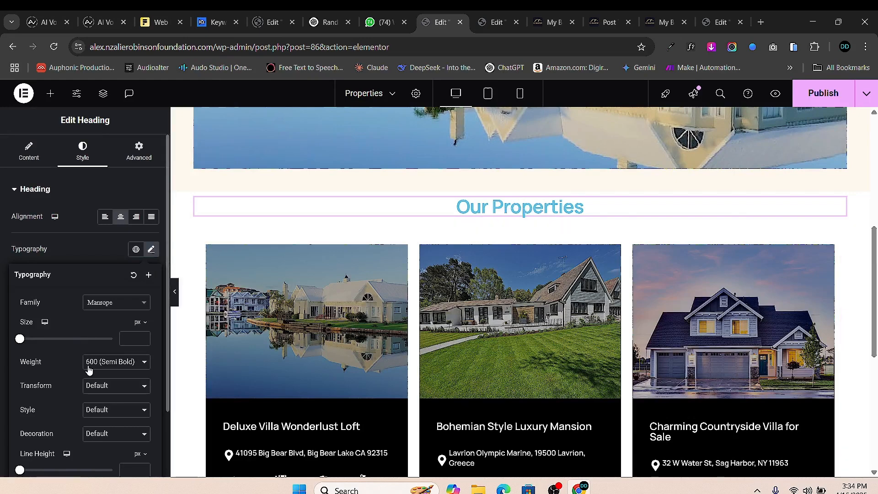
- Make the heading text black at 40 px, then select its parent container's Advanced settings
left_click(0, 387)
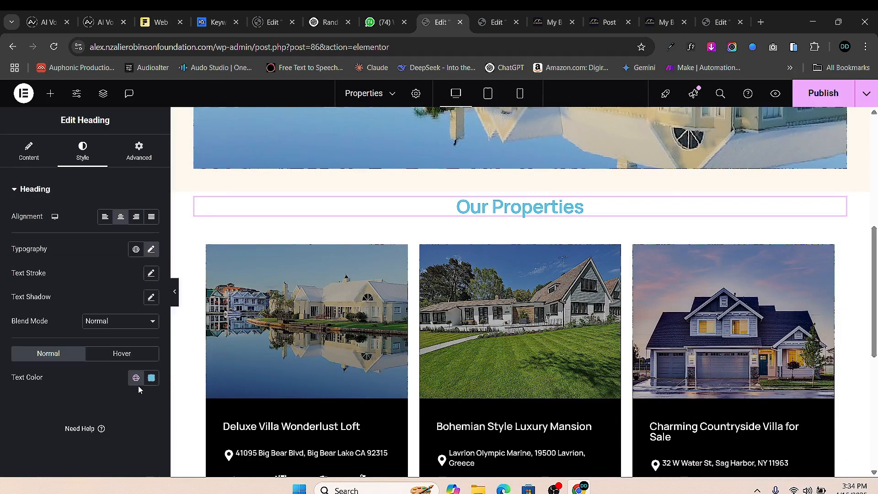
left_click(151, 377)
left_click(13, 361)
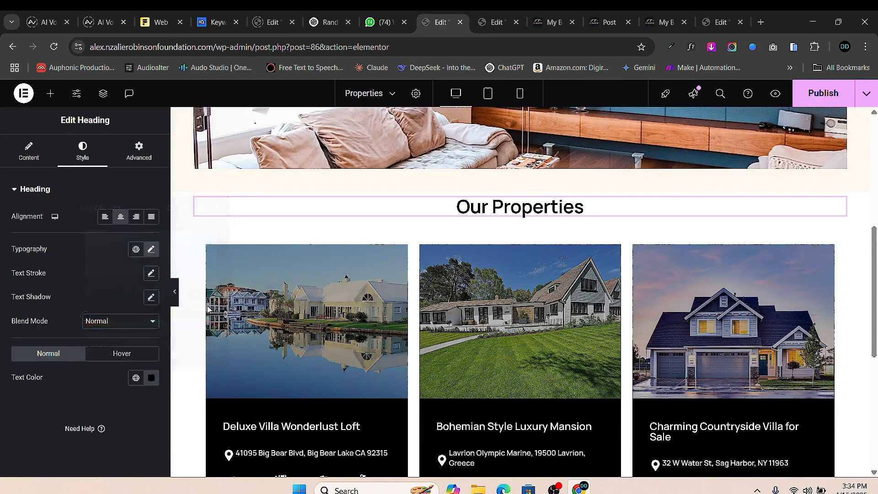
left_click(150, 249)
left_click_drag(26, 338, 37, 344)
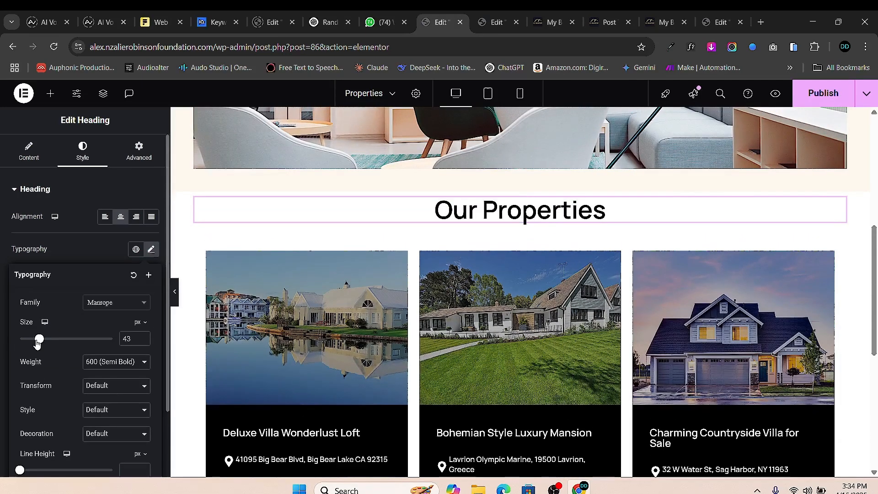
left_click(144, 341)
left_click(143, 341)
left_click(144, 341)
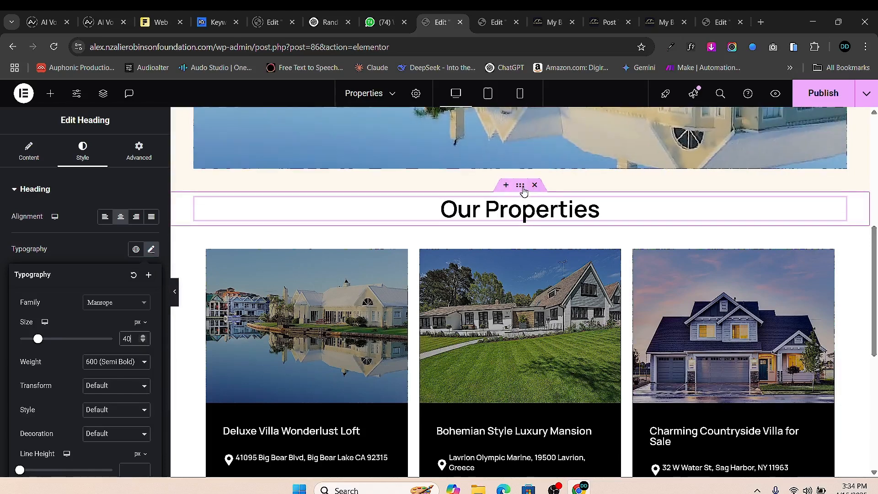
left_click(522, 187)
left_click(139, 151)
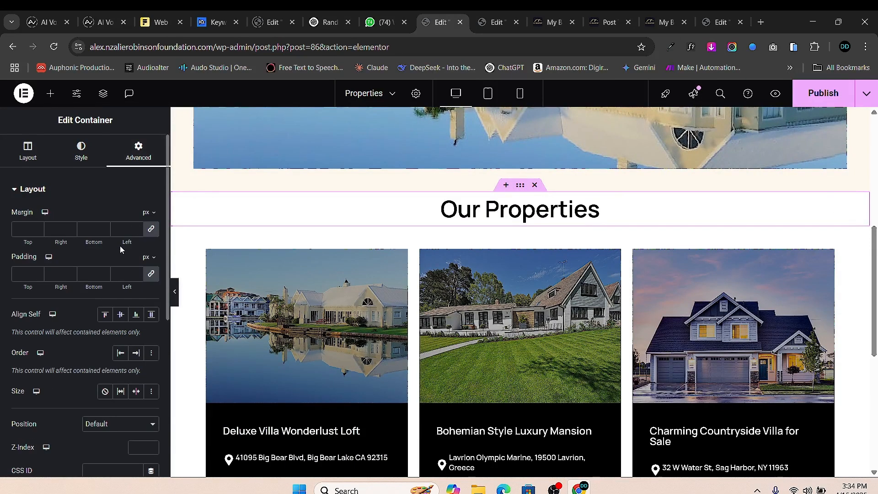
- Unlink the padding, give the heading section a 50 px top padding, and save
left_click(150, 274)
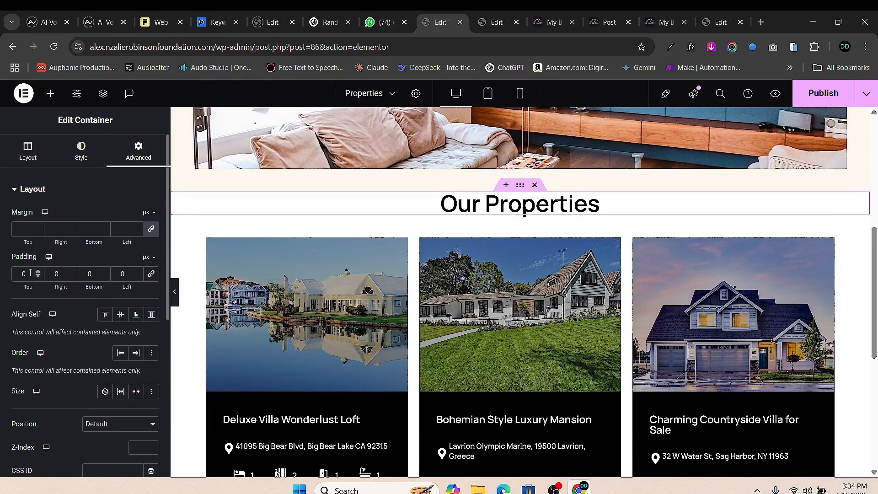
type("5")
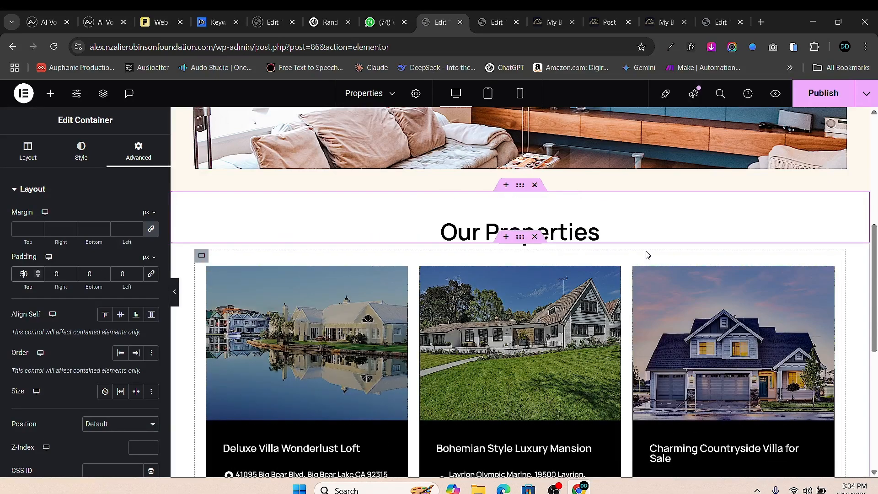
scroll(647, 254, "down", 6)
scroll(613, 261, "up", 2)
scroll(587, 235, "up", 2)
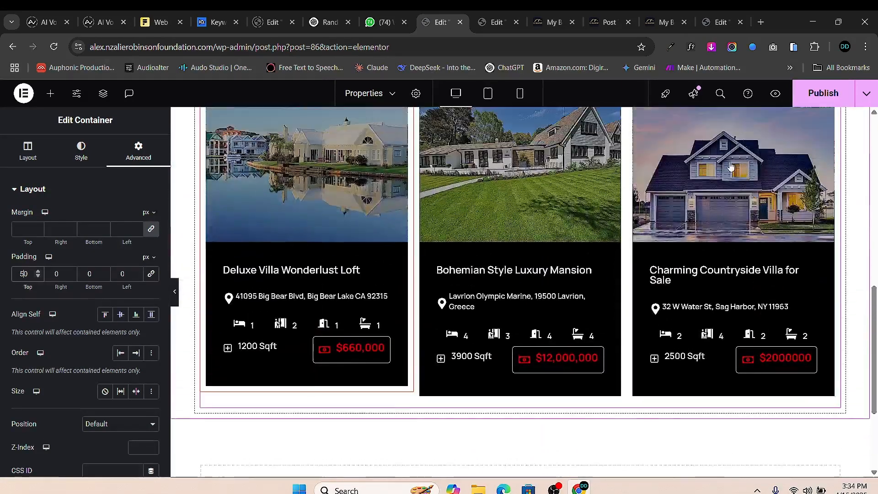
scroll(576, 234, "down", 2)
key("ctrl+s")
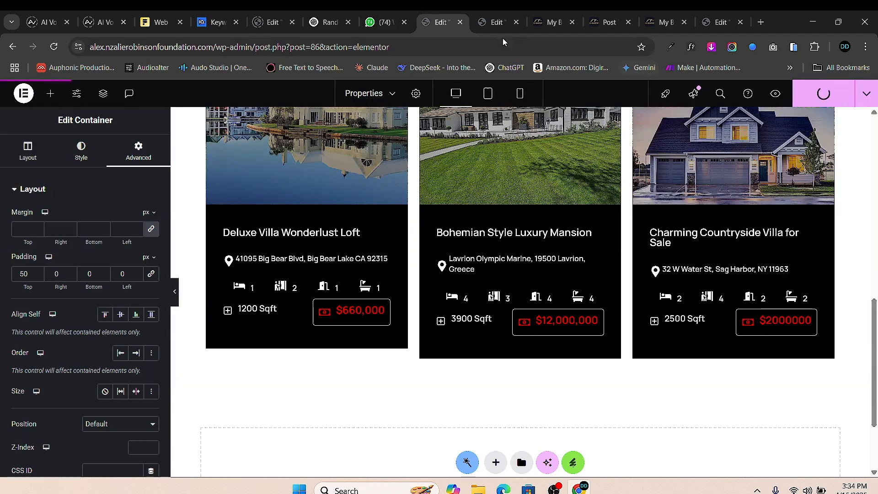
- Preview the page in a new tab to check the new spacing
left_click(775, 94)
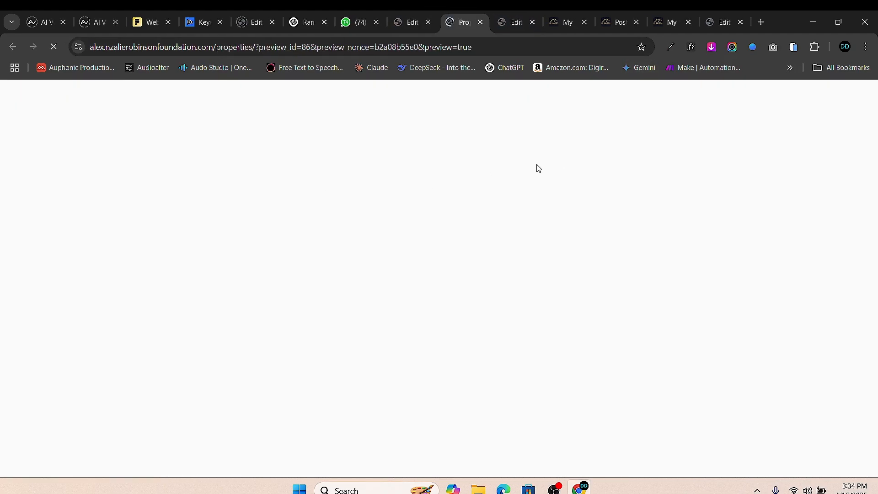
scroll(494, 197, "down", 4)
scroll(512, 219, "up", 4)
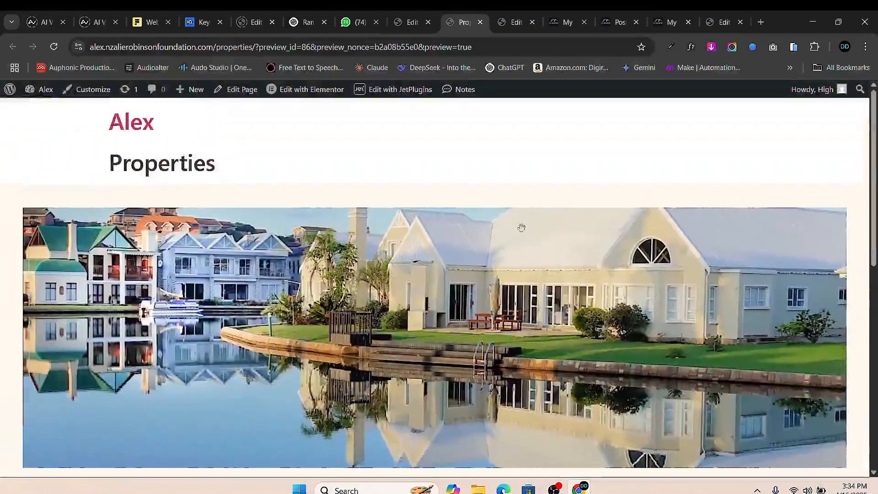
scroll(521, 227, "down", 1)
- Set the page layout to Elementor Full Width with Hide Title on, then publish
left_click(416, 25)
scroll(421, 180, "up", 10)
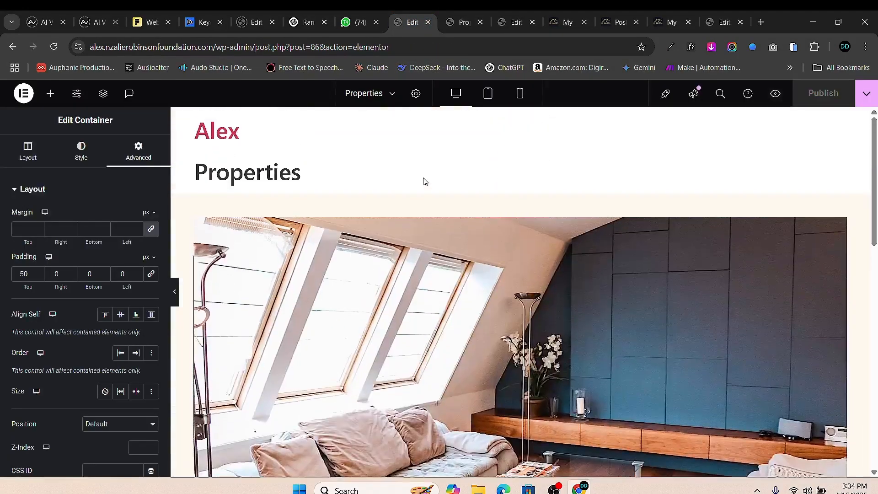
left_click(415, 93)
scroll(94, 338, "down", 3)
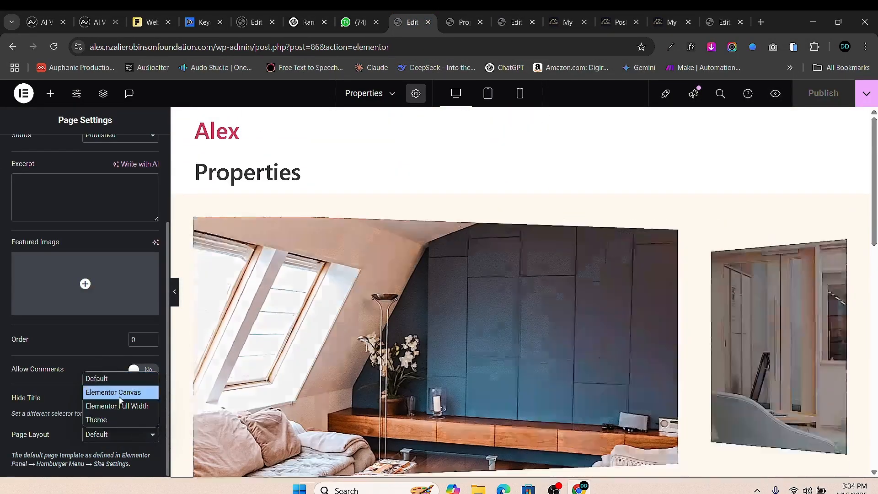
left_click(127, 405)
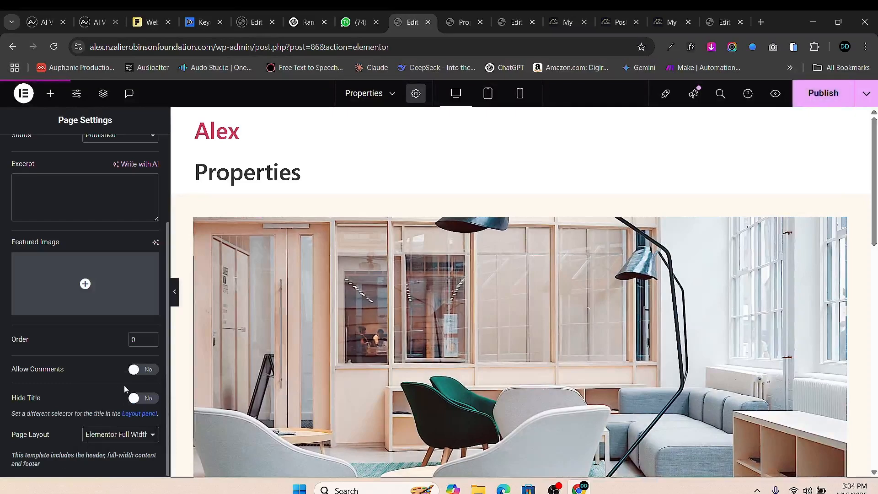
left_click(139, 402)
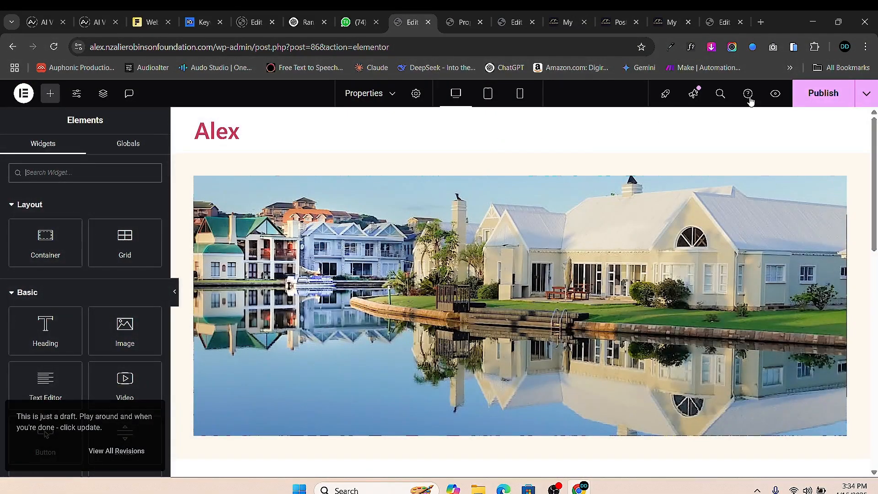
left_click(822, 93)
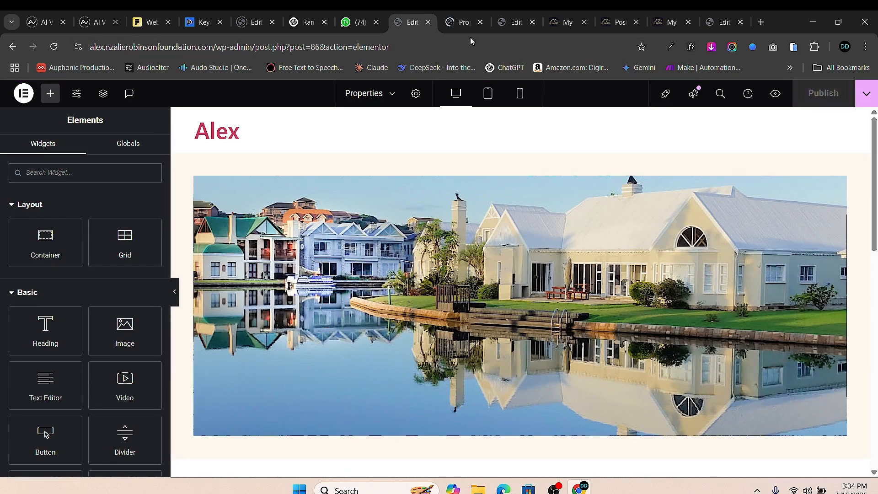
- Scroll the full-width preview to check the hero image, centred 'Our Properties' heading and three house cards
left_click(462, 22)
scroll(478, 233, "down", 10)
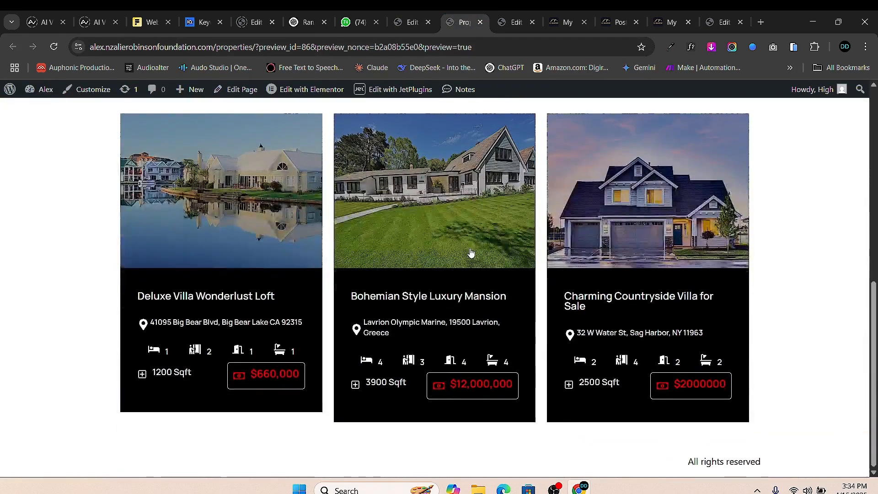
scroll(375, 175, "up", 10)
scroll(355, 234, "down", 5)
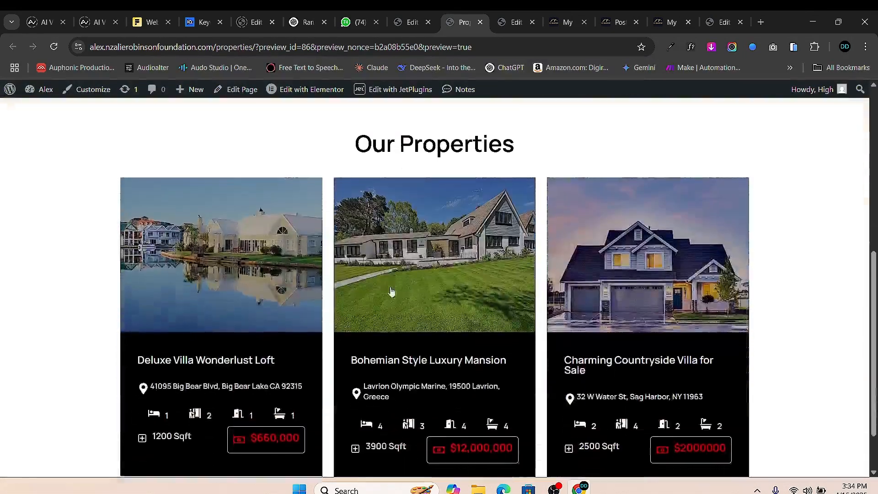
scroll(392, 290, "up", 5)
scroll(396, 283, "down", 8)
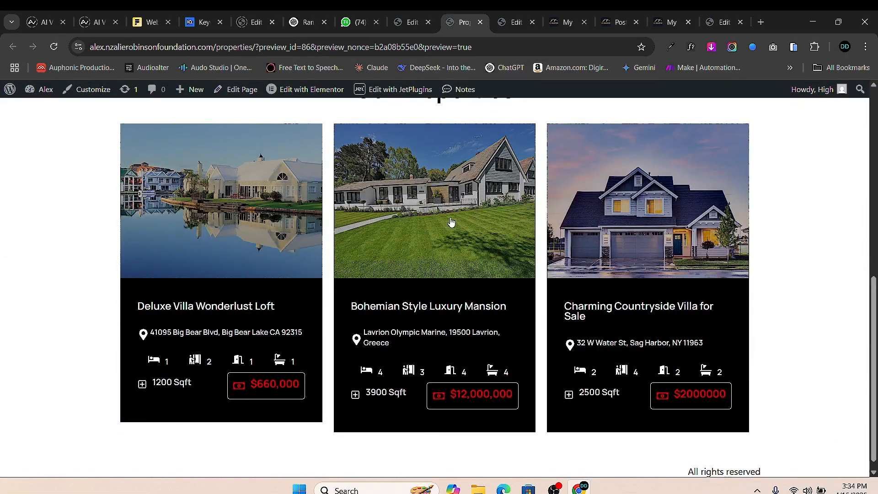
scroll(451, 222, "down", 1)
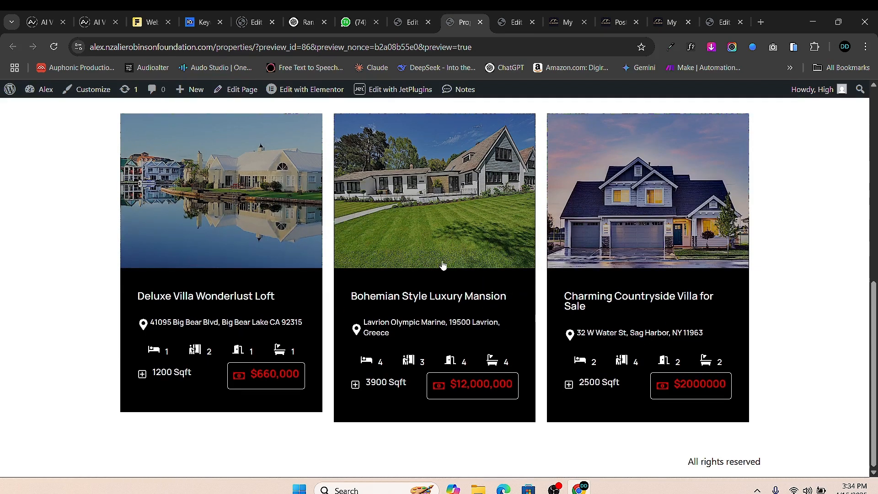
scroll(442, 265, "up", 3)
scroll(453, 247, "up", 6)
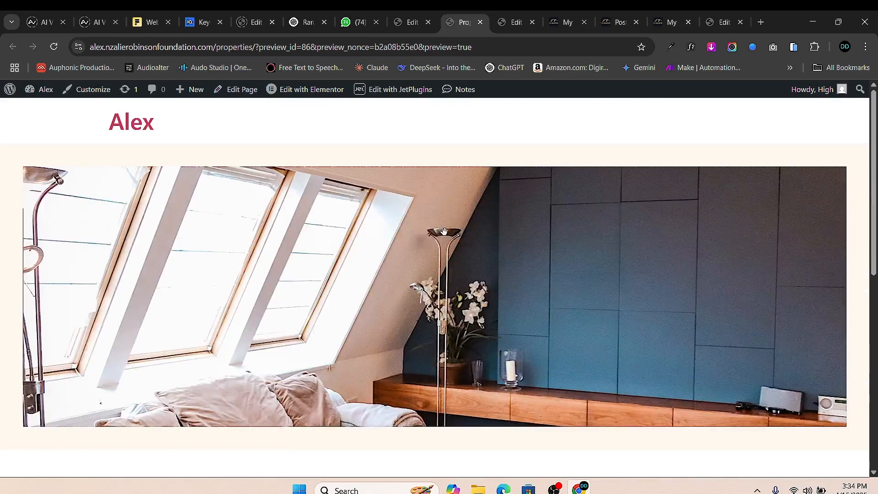
scroll(444, 230, "down", 5)
scroll(452, 247, "up", 5)
scroll(457, 253, "down", 6)
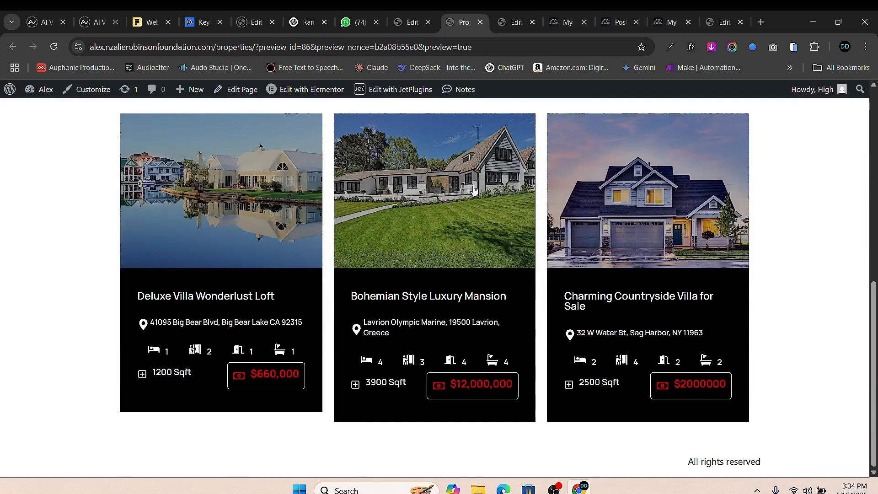
scroll(400, 264, "up", 5)
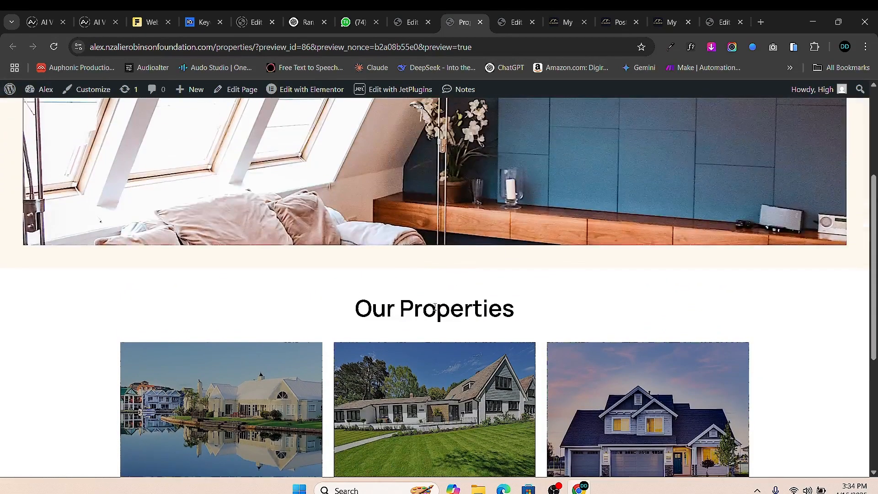
scroll(498, 323, "down", 2)
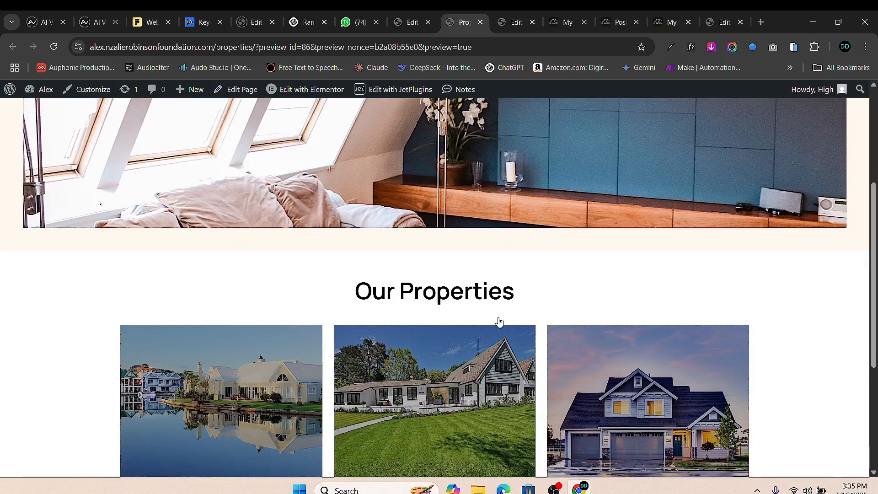
scroll(420, 388, "up", 6)
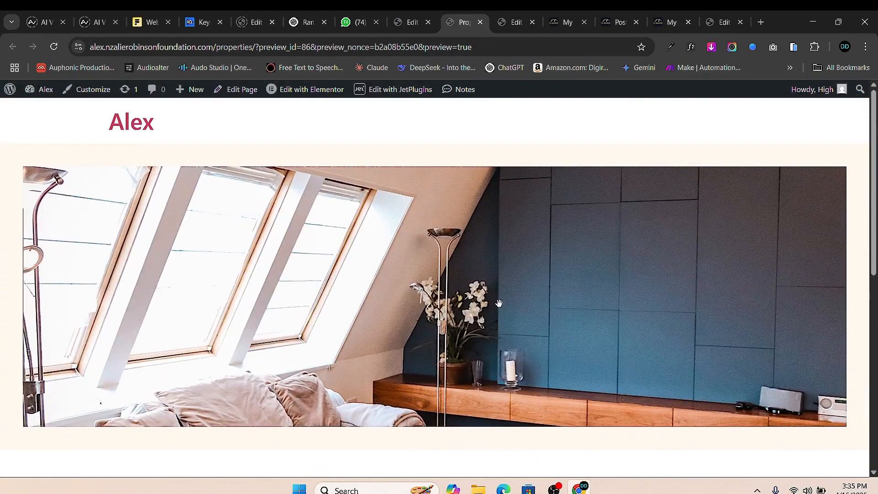